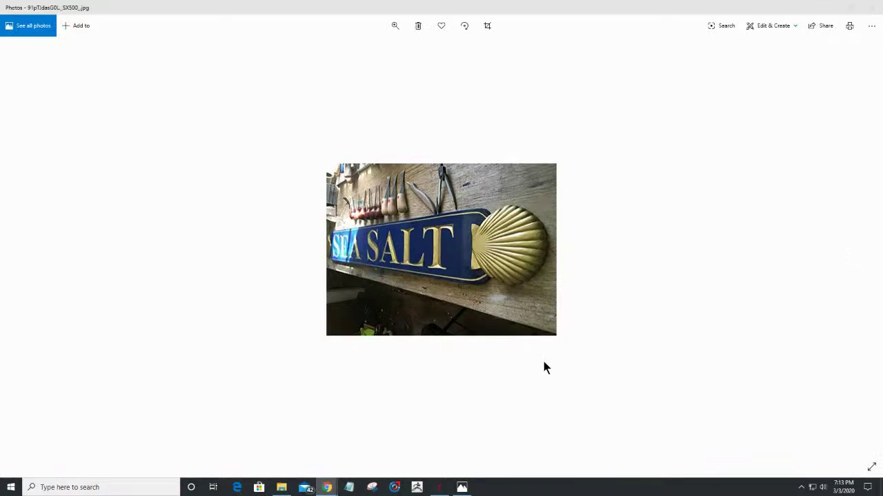
Step: Look through the reference photos of carved and gilded quarterboard signs, examining their board shapes, lettering and end ornaments
{"action": "mouse_move", "coordinate": [857, 252]}
{"action": "left_click", "coordinate": [859, 251]}
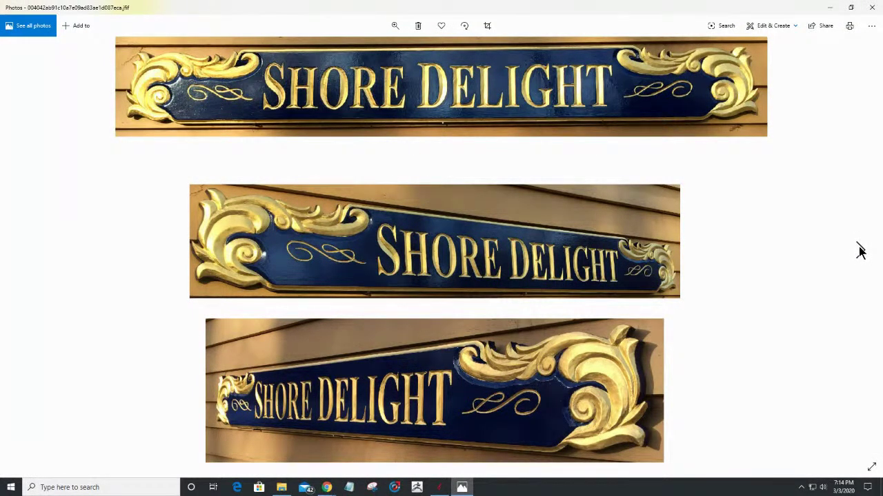
{"action": "left_click", "coordinate": [860, 250]}
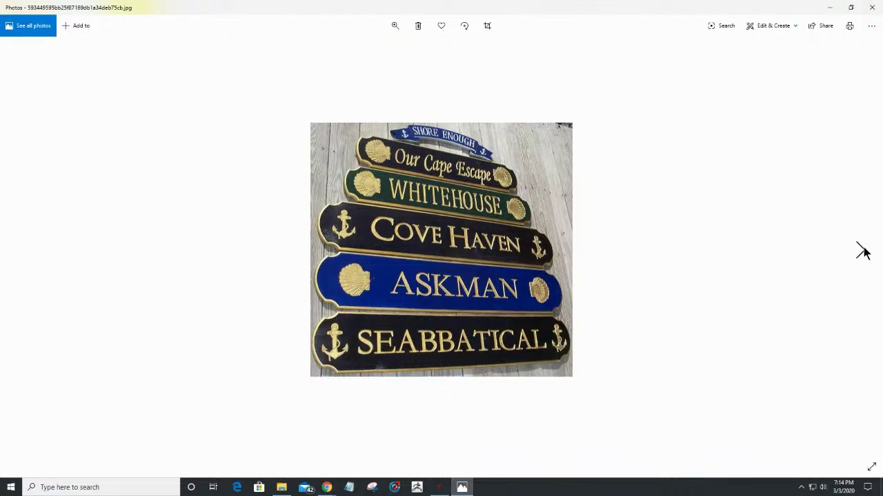
{"action": "key", "text": "Right"}
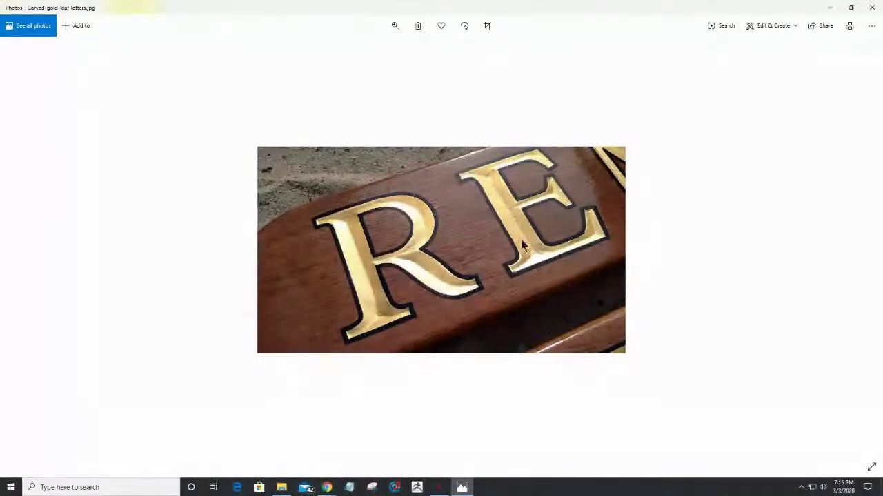
{"action": "left_click", "coordinate": [860, 251]}
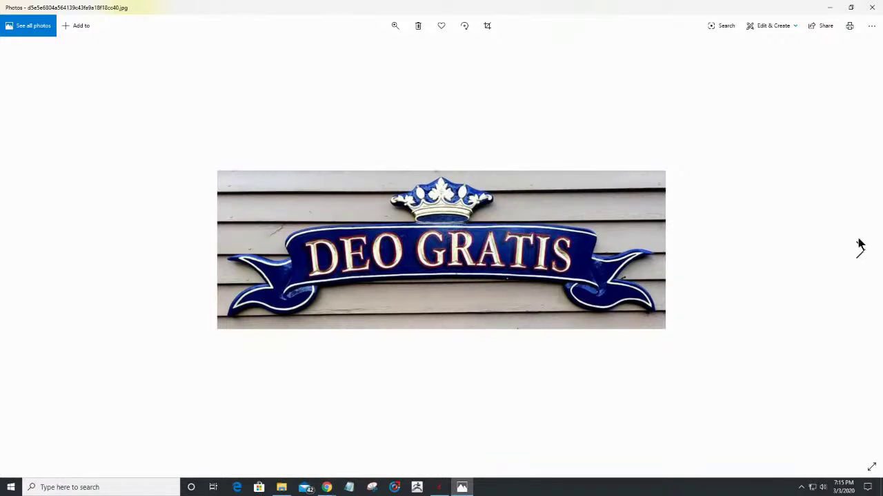
{"action": "left_click", "coordinate": [860, 252]}
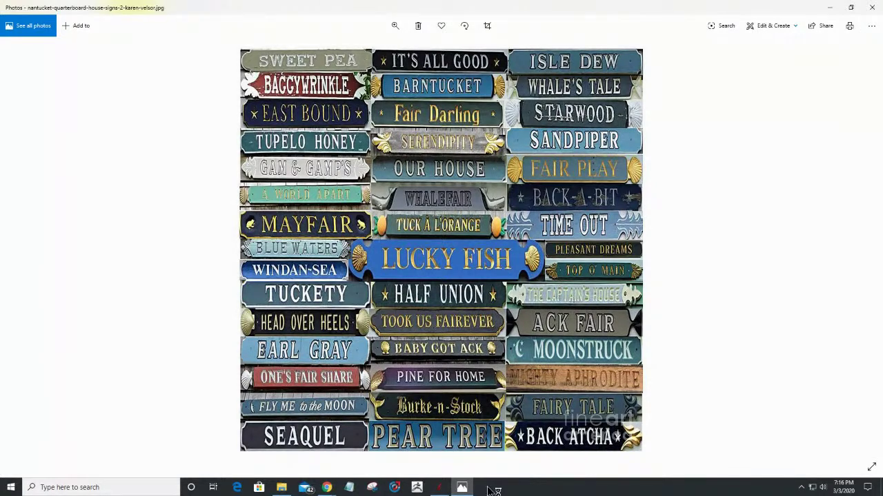
{"action": "mouse_move", "coordinate": [281, 491]}
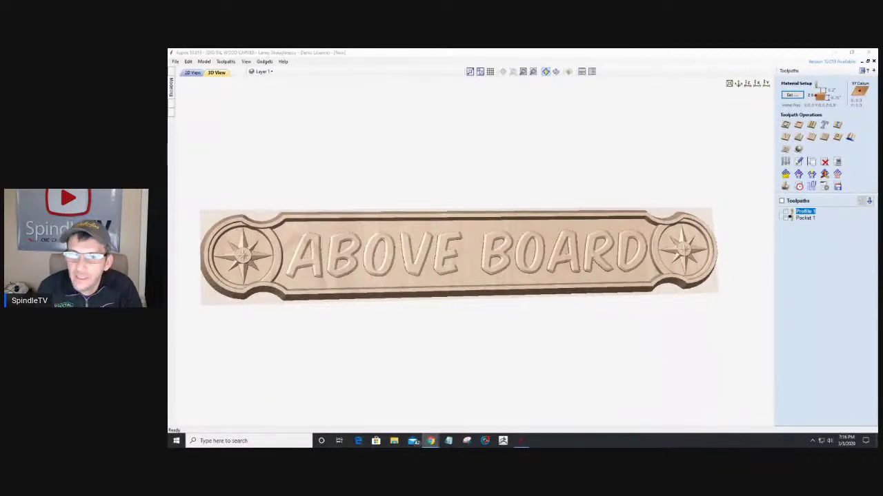
Step: Examine the 3D model of the ABOVE BOARD sign from several angles
{"action": "left_click", "coordinate": [557, 298]}
{"action": "left_click_drag", "start_coordinate": [557, 301], "coordinate": [593, 259]}
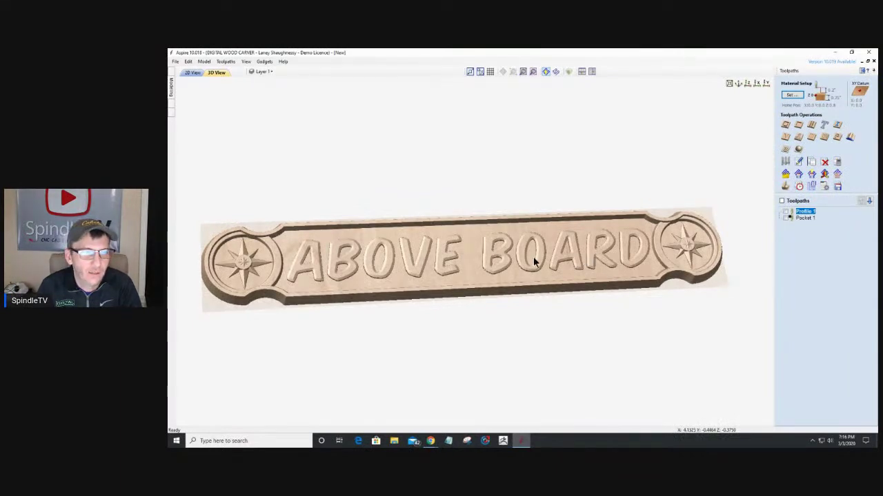
{"action": "left_click_drag", "start_coordinate": [518, 276], "coordinate": [490, 293]}
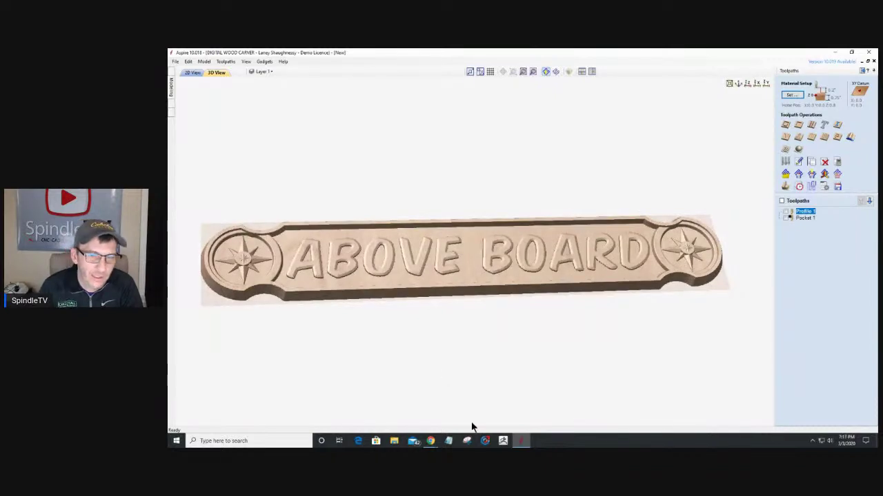
Step: Change the Windows display resolution to 1280 × 720, keep the change and close the display settings
{"action": "left_click", "coordinate": [833, 52]}
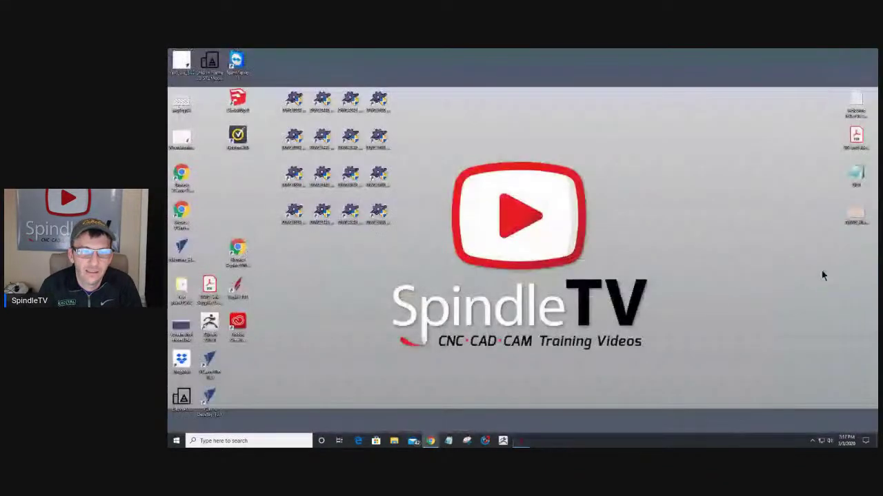
{"action": "right_click", "coordinate": [701, 353]}
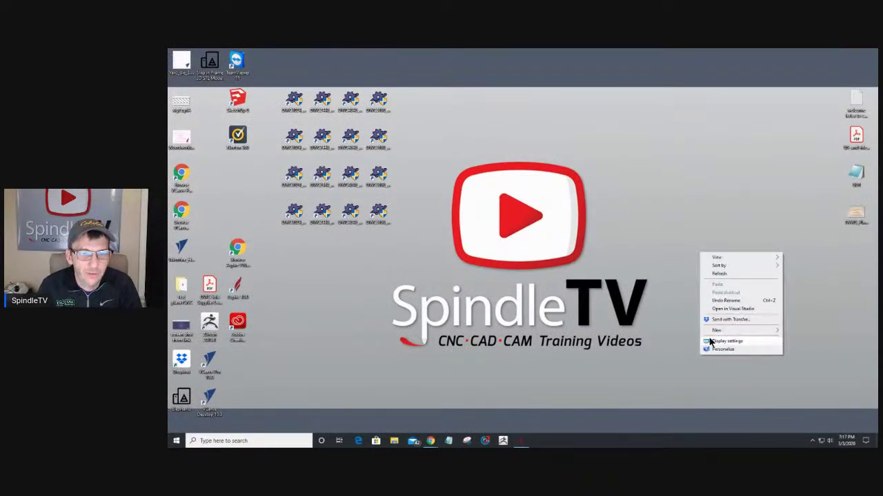
{"action": "left_click", "coordinate": [720, 341]}
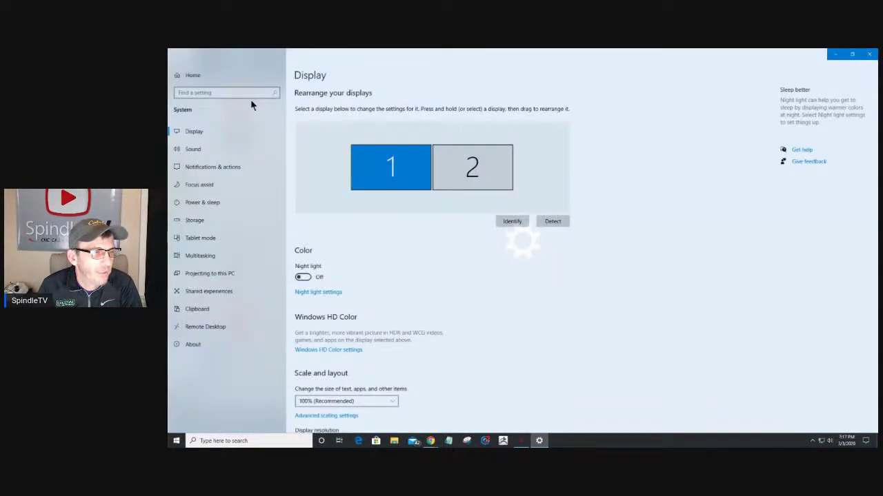
{"action": "scroll", "coordinate": [361, 314], "scroll_direction": "down", "scroll_amount": 3}
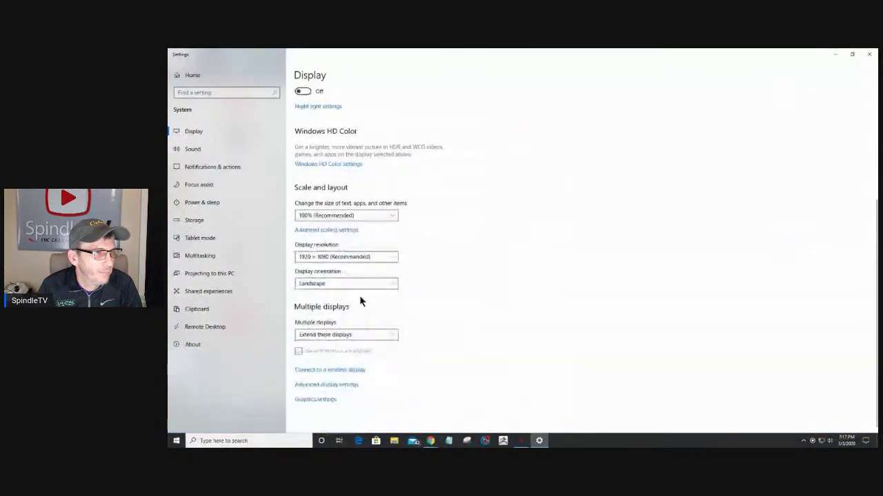
{"action": "left_click", "coordinate": [361, 256]}
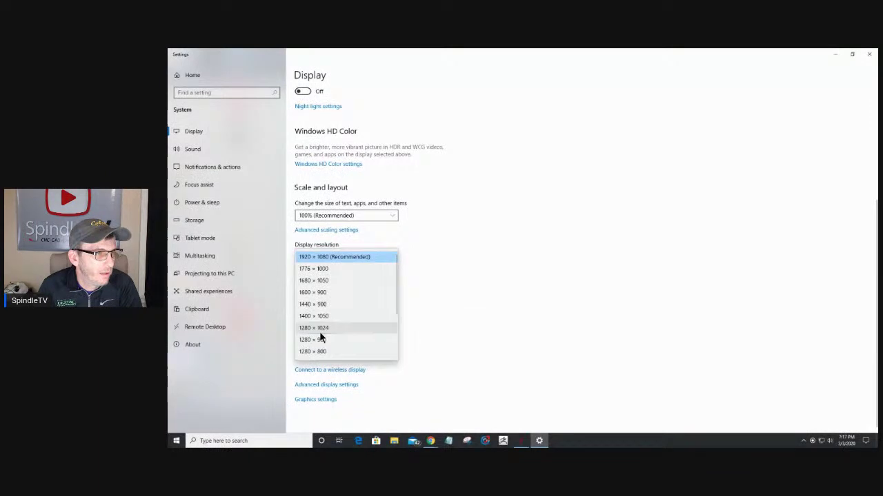
{"action": "scroll", "coordinate": [321, 346], "scroll_direction": "down", "scroll_amount": 1}
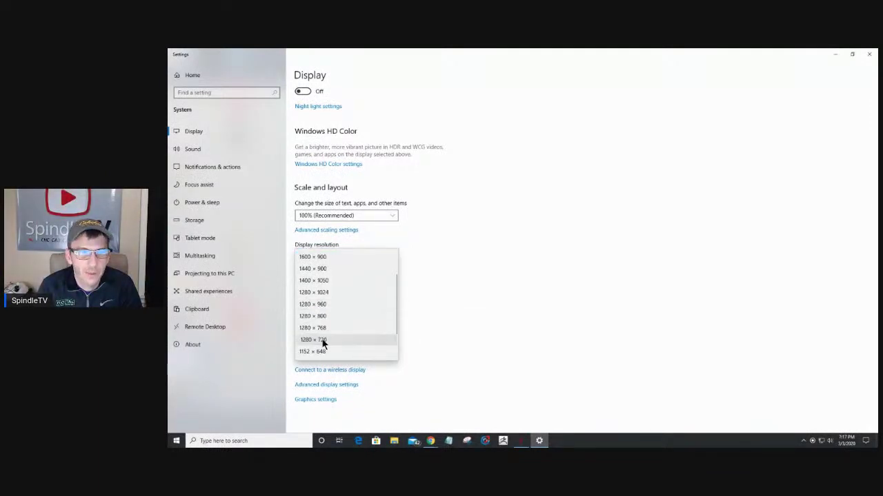
{"action": "left_click", "coordinate": [322, 341]}
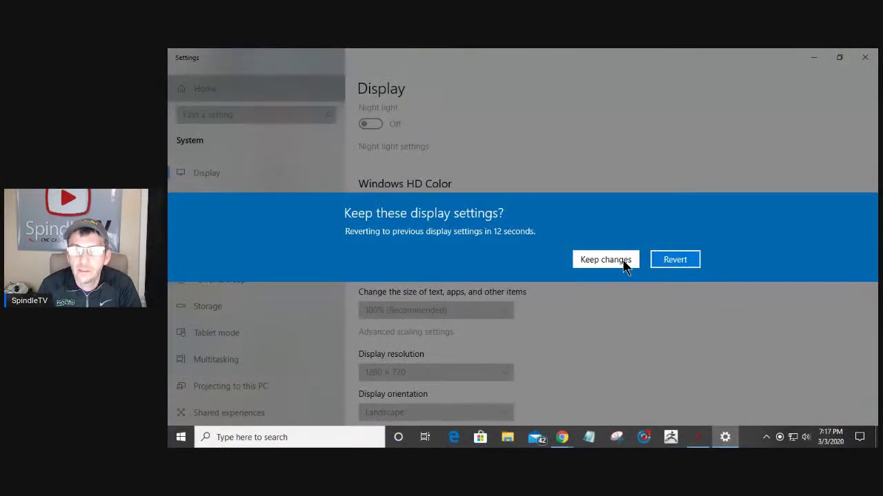
{"action": "left_click", "coordinate": [605, 260]}
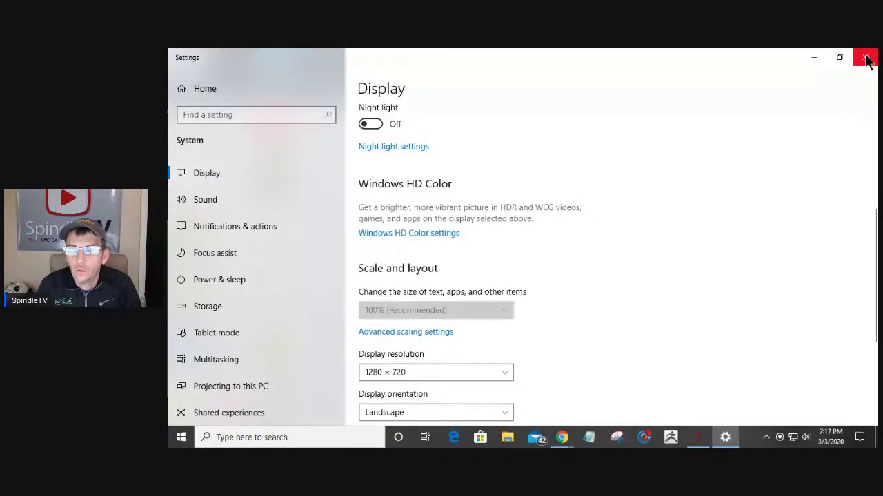
{"action": "left_click", "coordinate": [866, 59]}
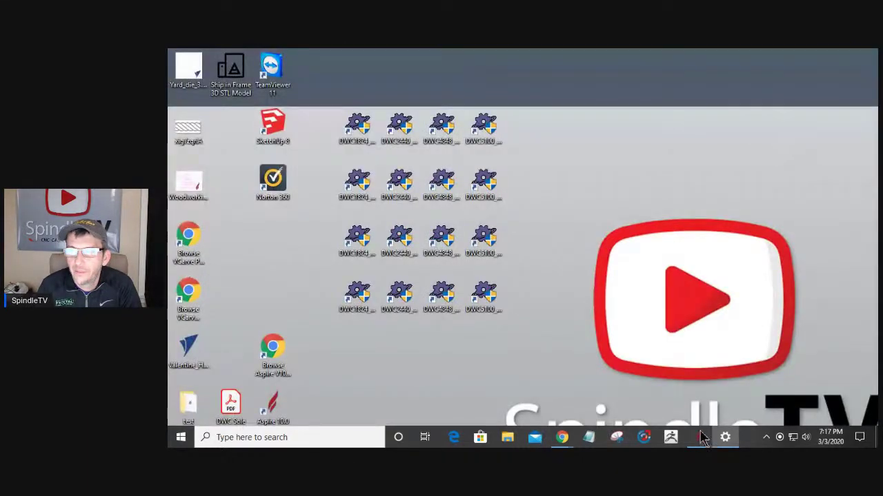
Step: Switch back to Aspire and bring up the modeling tools with the sign's component list in full view
{"action": "left_click", "coordinate": [701, 439]}
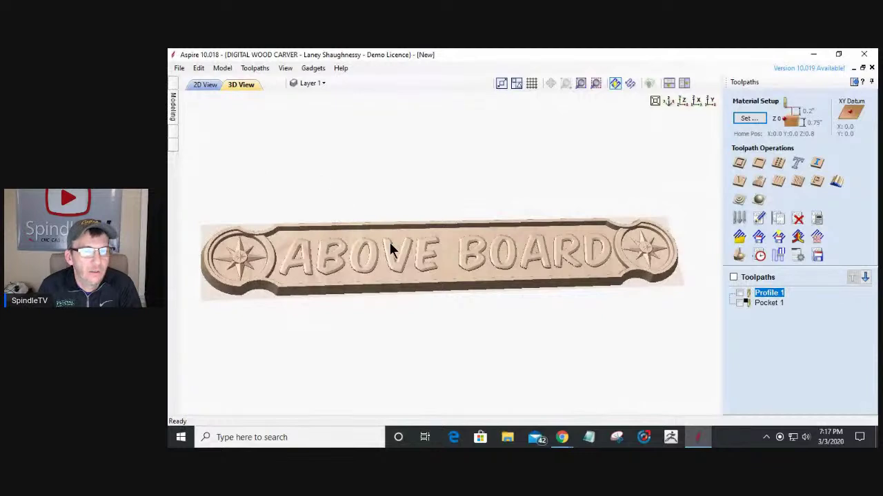
{"action": "left_click_drag", "start_coordinate": [483, 286], "coordinate": [482, 310]}
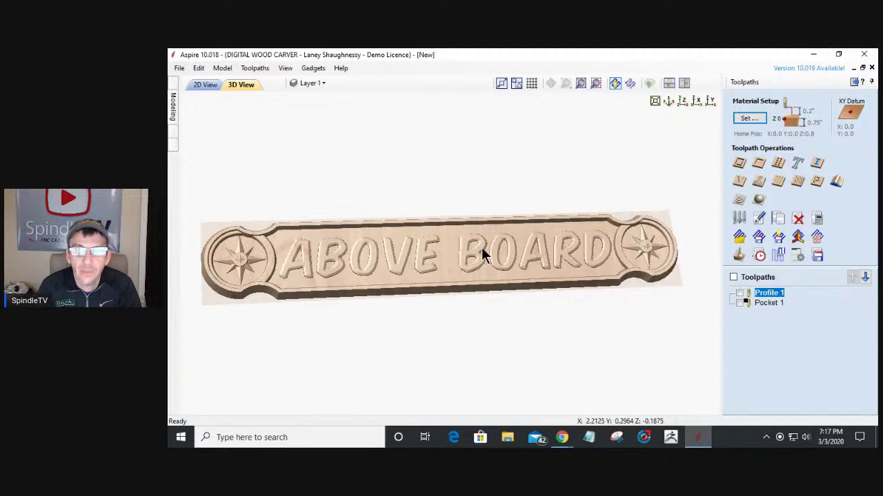
{"action": "left_click", "coordinate": [854, 82]}
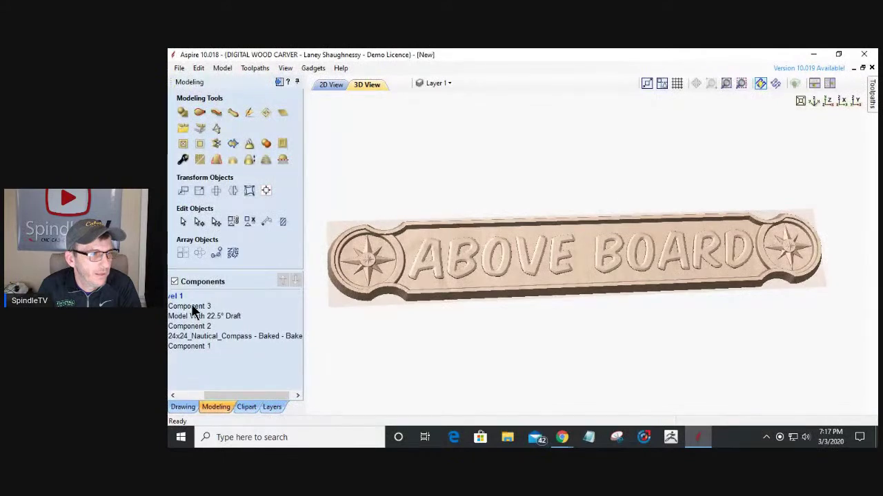
{"action": "left_click_drag", "start_coordinate": [234, 396], "coordinate": [204, 397]}
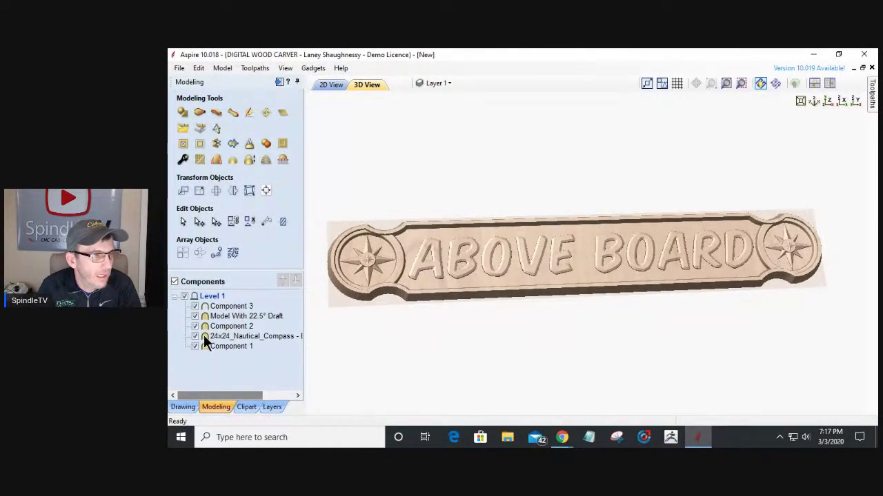
Step: Hide Component 3, the nautical compass, Component 2 and Model With 22.5° Draft, and examine the base board shape of Component 1
{"action": "left_click", "coordinate": [194, 305]}
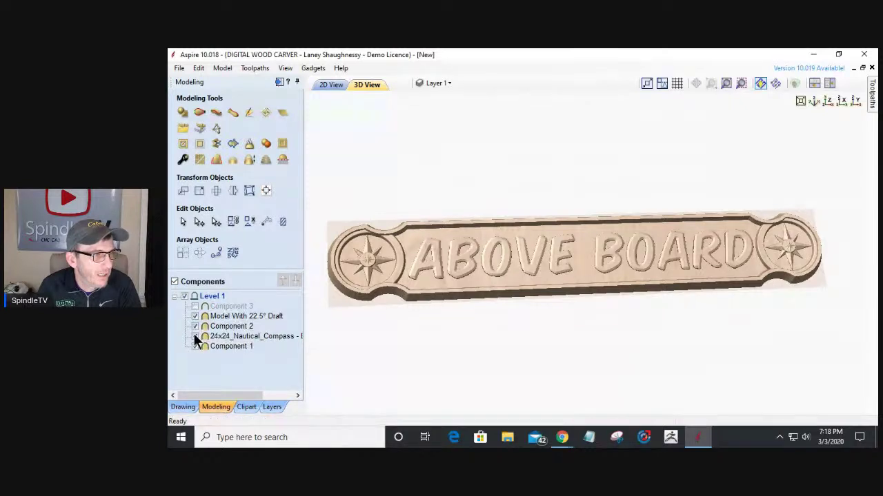
{"action": "left_click", "coordinate": [195, 337]}
{"action": "left_click", "coordinate": [195, 326]}
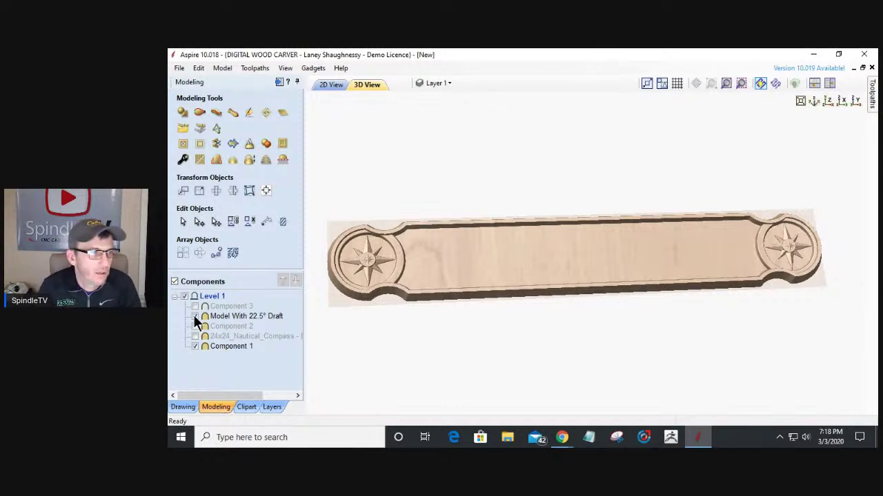
{"action": "left_click", "coordinate": [196, 317]}
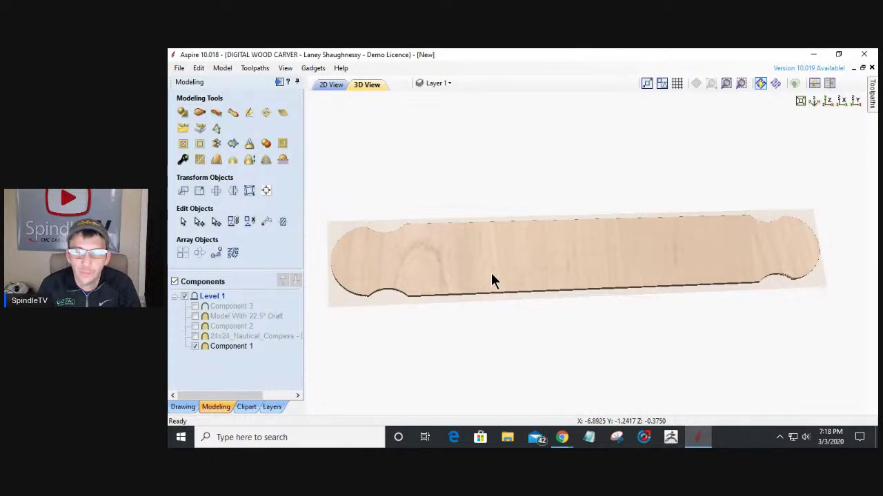
{"action": "left_click_drag", "start_coordinate": [573, 294], "coordinate": [497, 254]}
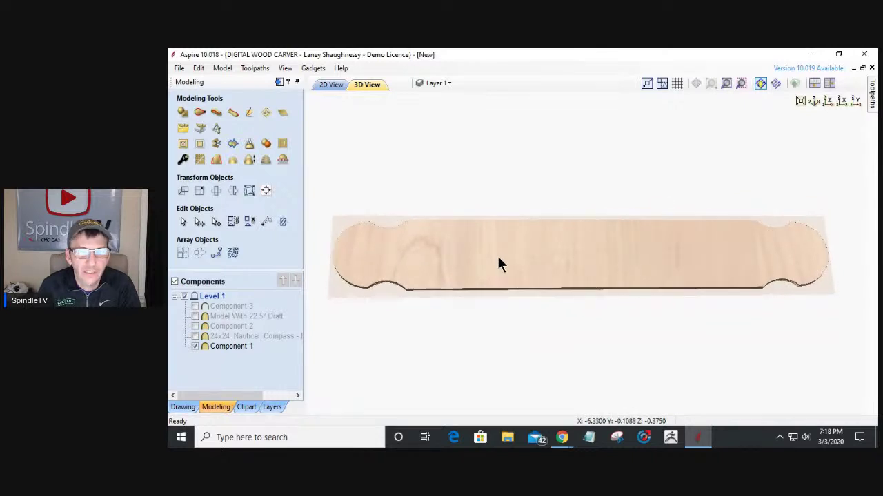
{"action": "left_click_drag", "start_coordinate": [647, 282], "coordinate": [648, 271]}
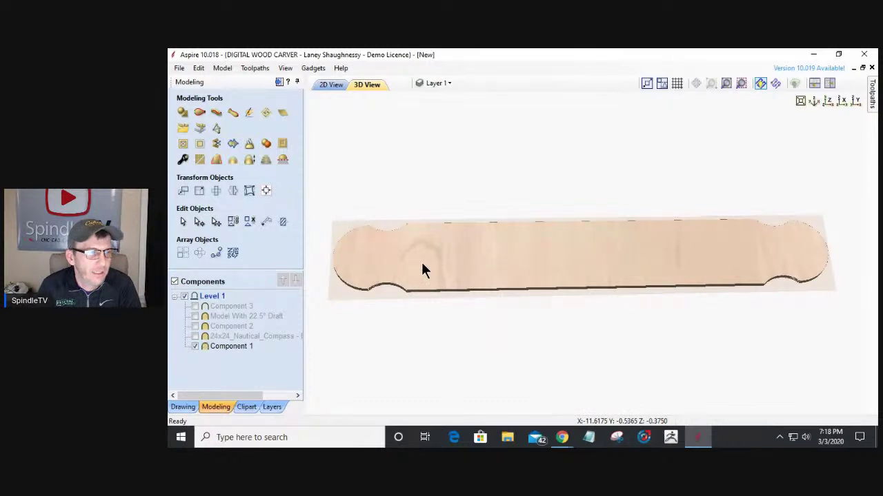
{"action": "mouse_move", "coordinate": [626, 274]}
{"action": "left_mouse_down"}
{"action": "mouse_move", "coordinate": [623, 296]}
{"action": "mouse_move", "coordinate": [623, 240]}
{"action": "mouse_move", "coordinate": [633, 342]}
{"action": "mouse_move", "coordinate": [626, 276]}
{"action": "left_mouse_up"}
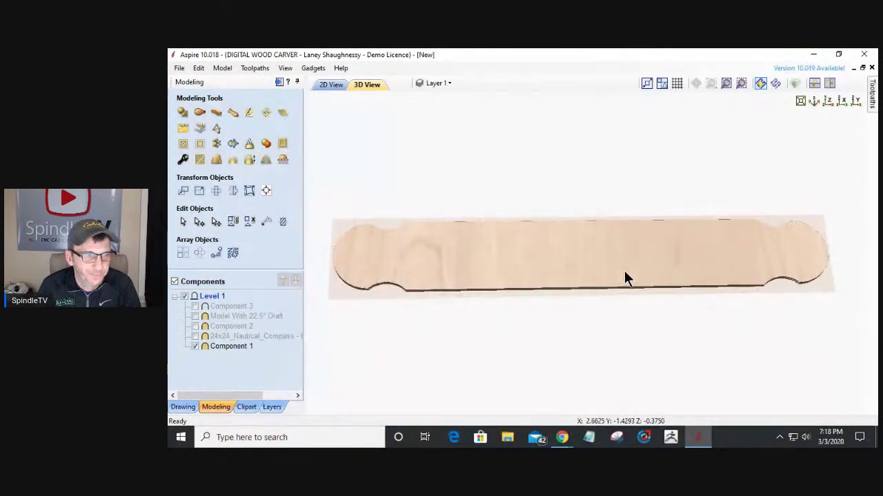
Step: Show the 24x24 nautical compass component again and examine the compass recesses at both ends of the board
{"action": "left_click", "coordinate": [195, 336]}
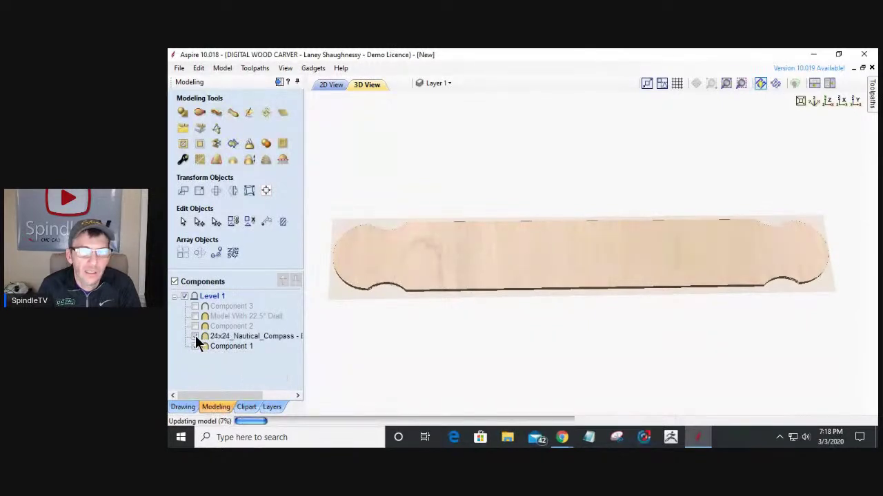
{"action": "scroll", "coordinate": [800, 261], "scroll_direction": "up", "scroll_amount": 5}
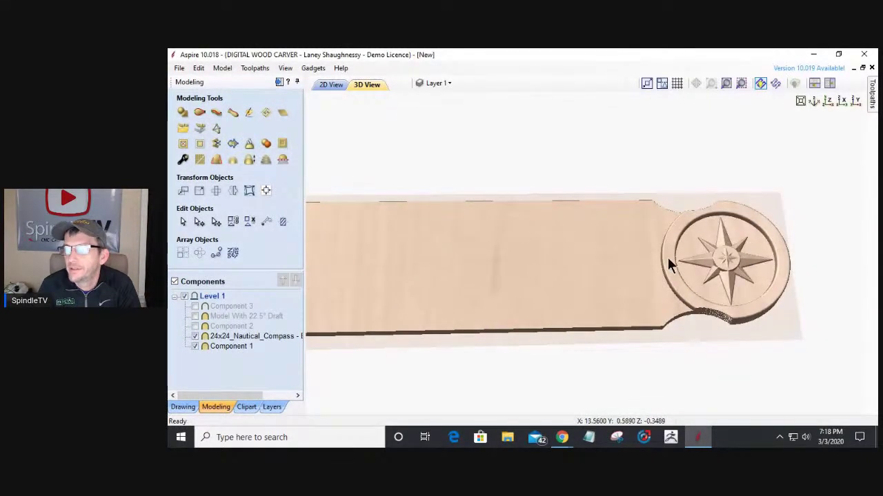
{"action": "scroll", "coordinate": [758, 307], "scroll_direction": "down", "scroll_amount": 1}
{"action": "scroll", "coordinate": [768, 305], "scroll_direction": "down", "scroll_amount": 2}
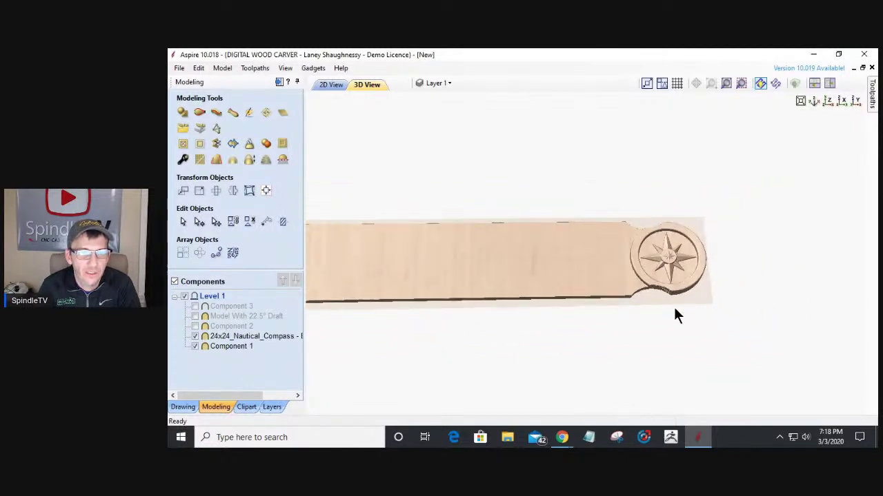
{"action": "middle_click_drag", "start_coordinate": [519, 293], "coordinate": [719, 279]}
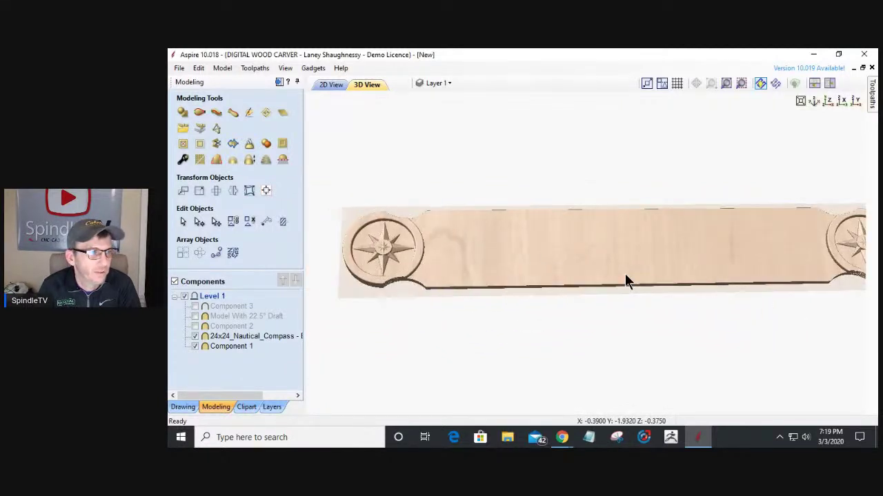
{"action": "scroll", "coordinate": [625, 274], "scroll_direction": "down", "scroll_amount": 2}
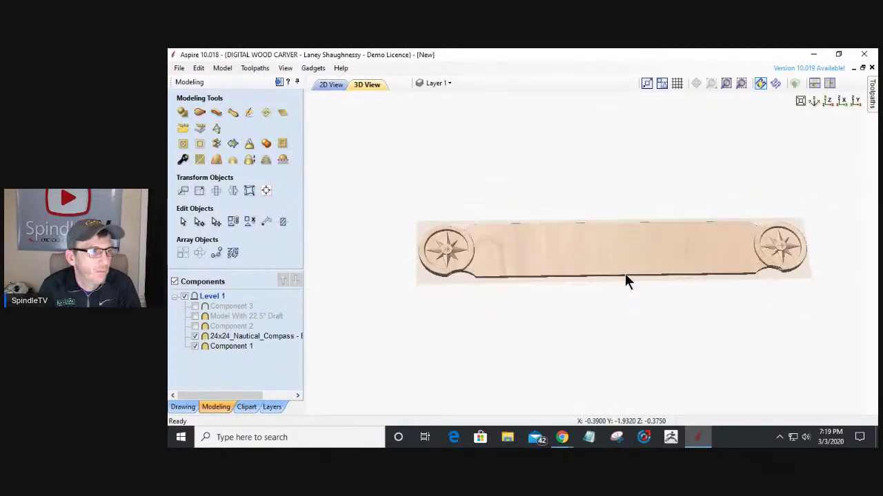
Step: Show Component 2 and Model With 22.5° Draft again, and inspect the raised border along the board
{"action": "left_click", "coordinate": [196, 327]}
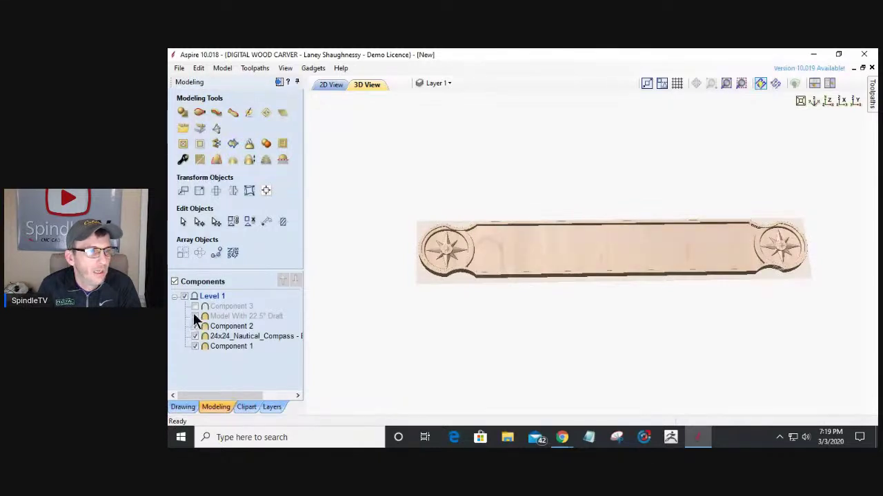
{"action": "left_click", "coordinate": [195, 316]}
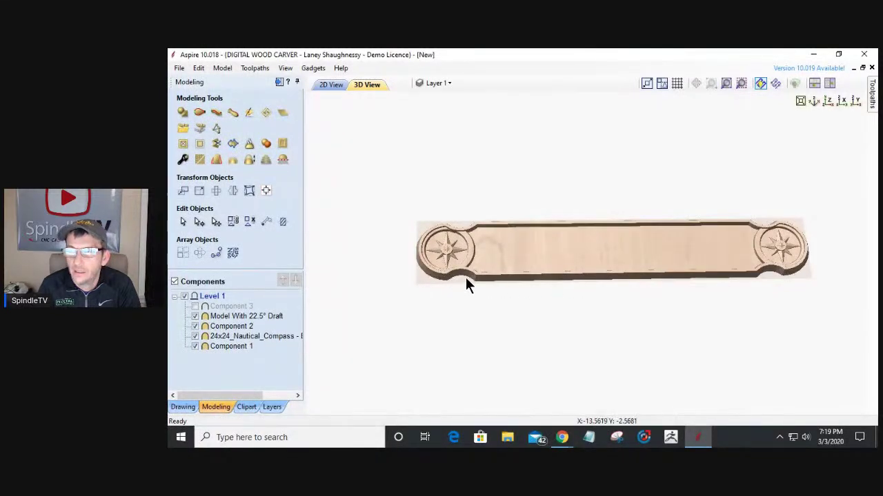
{"action": "scroll", "coordinate": [565, 281], "scroll_direction": "up", "scroll_amount": 3}
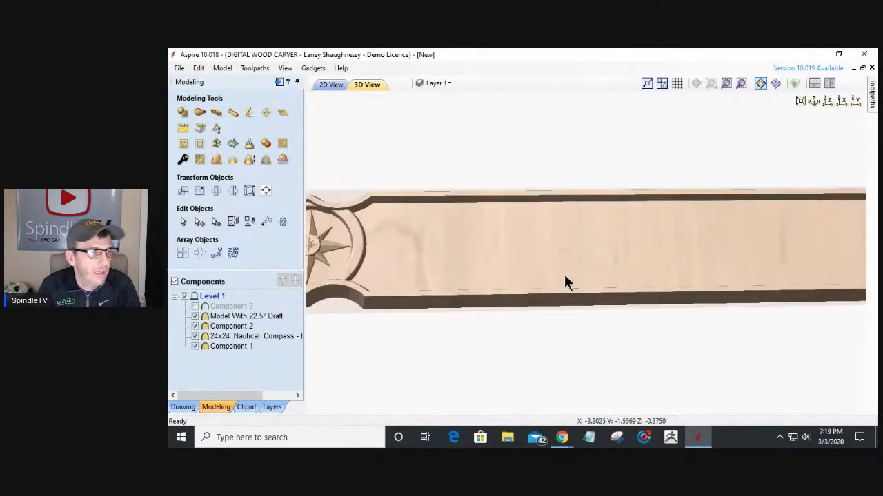
Step: Show Component 3 again and inspect the raised ABOVE BOARD lettering on the sign
{"action": "scroll", "coordinate": [564, 281], "scroll_direction": "down", "scroll_amount": 3}
{"action": "left_click", "coordinate": [197, 307]}
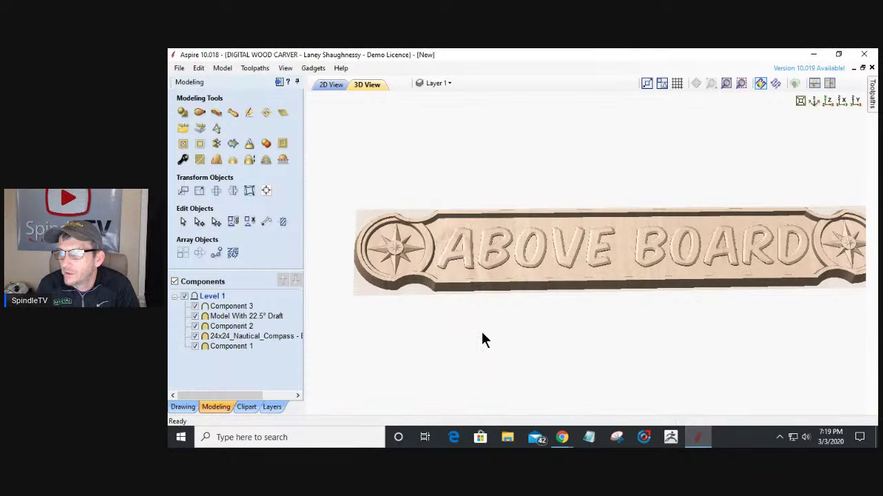
{"action": "left_click_drag", "start_coordinate": [516, 305], "coordinate": [565, 279]}
{"action": "scroll", "coordinate": [565, 276], "scroll_direction": "up", "scroll_amount": 5}
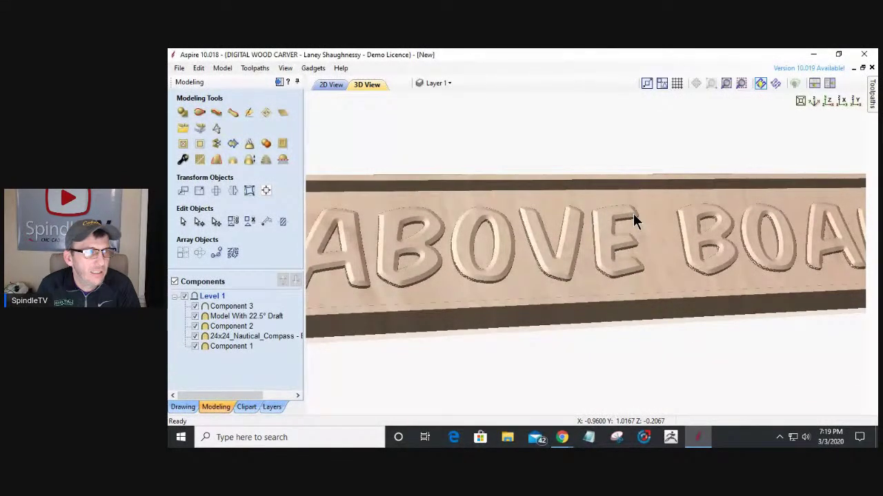
Step: Review the Create Shape options for modeling the sign, view the whole board, and leave the tool without applying anything
{"action": "left_click", "coordinate": [182, 114]}
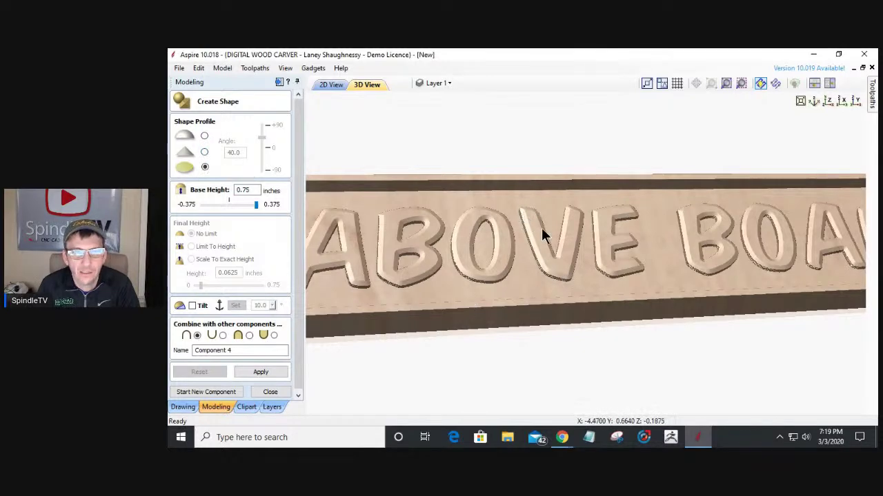
{"action": "scroll", "coordinate": [558, 262], "scroll_direction": "down", "scroll_amount": 2}
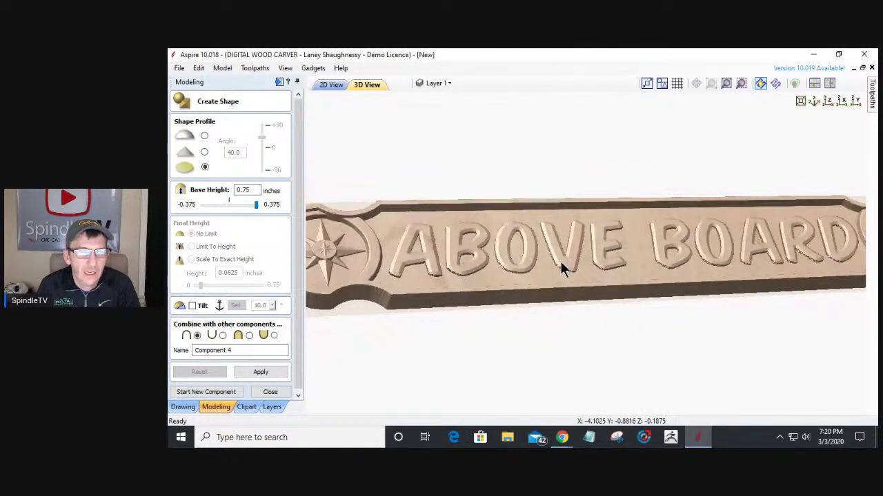
{"action": "left_click_drag", "start_coordinate": [619, 286], "coordinate": [616, 299]}
{"action": "scroll", "coordinate": [614, 298], "scroll_direction": "down", "scroll_amount": 2}
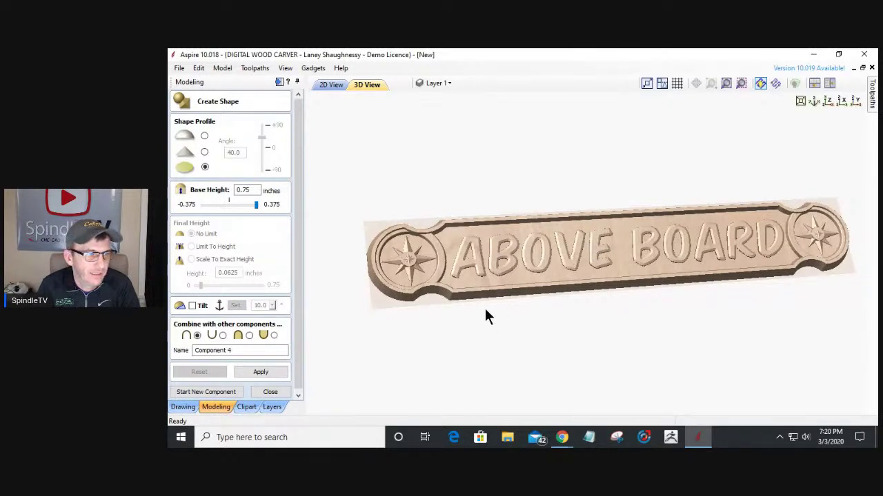
{"action": "left_click", "coordinate": [285, 392]}
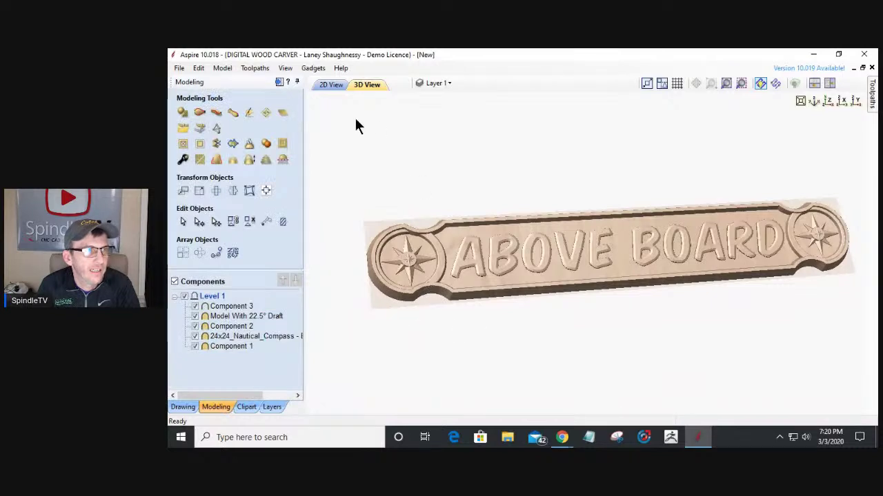
Step: Show the sign's layout in 2D and hide all the components of Level 1
{"action": "left_click", "coordinate": [323, 87]}
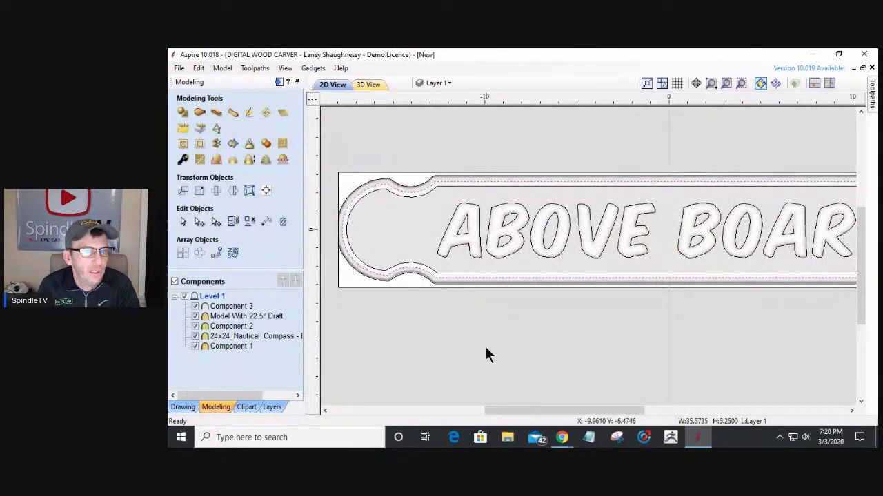
{"action": "scroll", "coordinate": [479, 333], "scroll_direction": "down", "scroll_amount": 2}
{"action": "scroll", "coordinate": [582, 276], "scroll_direction": "up", "scroll_amount": 1}
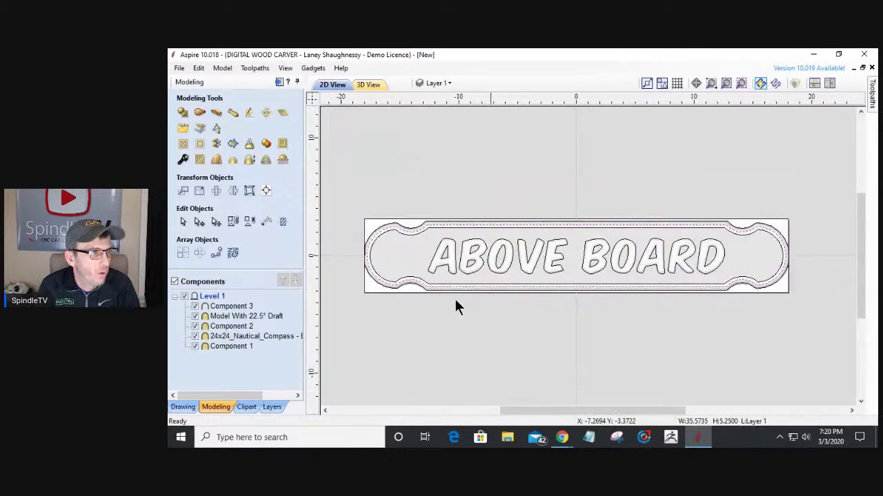
{"action": "left_click", "coordinate": [185, 296]}
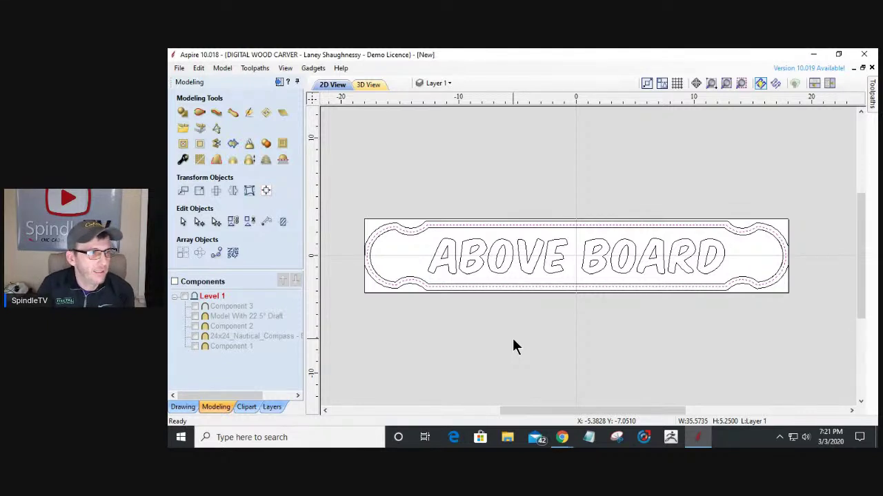
Step: Select all the sign's border and lettering vectors and delete them from the drawing
{"action": "left_click", "coordinate": [188, 406]}
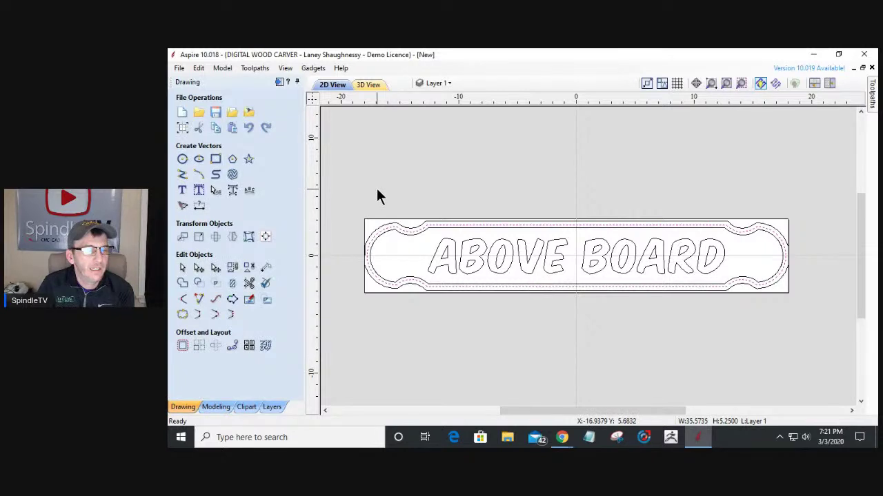
{"action": "left_click_drag", "start_coordinate": [349, 193], "coordinate": [821, 325]}
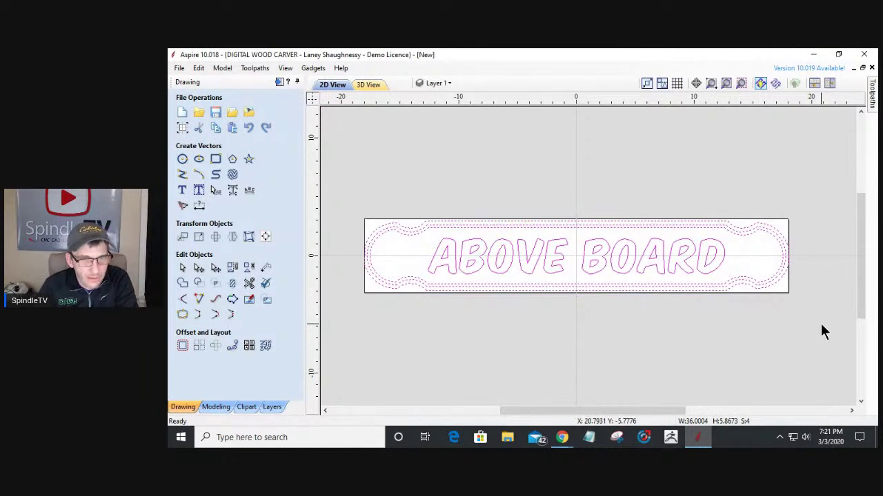
{"action": "key", "text": "Delete"}
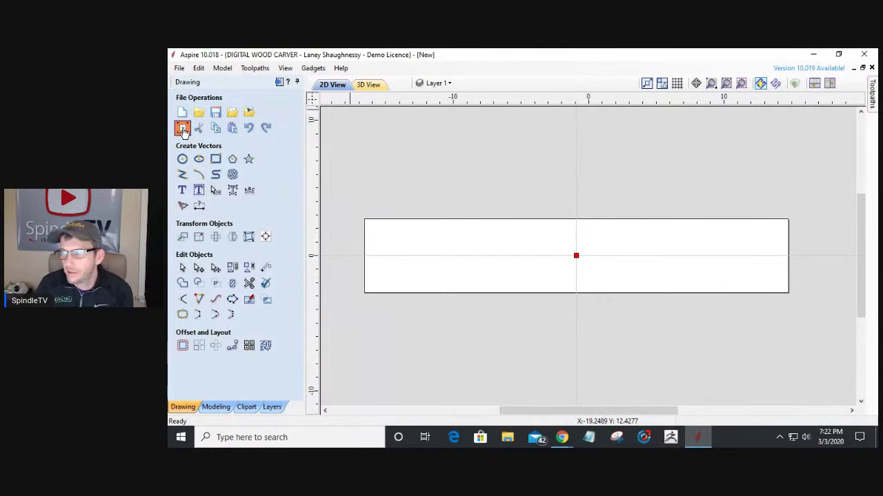
Step: Open the job setup and review the board's width, height and thickness along with the toolpath material setup
{"action": "left_click", "coordinate": [182, 129]}
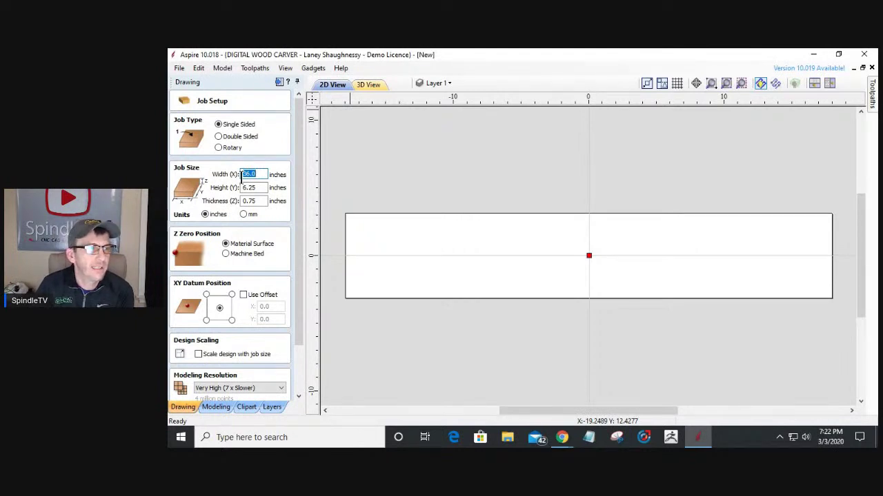
{"action": "left_click", "coordinate": [240, 189]}
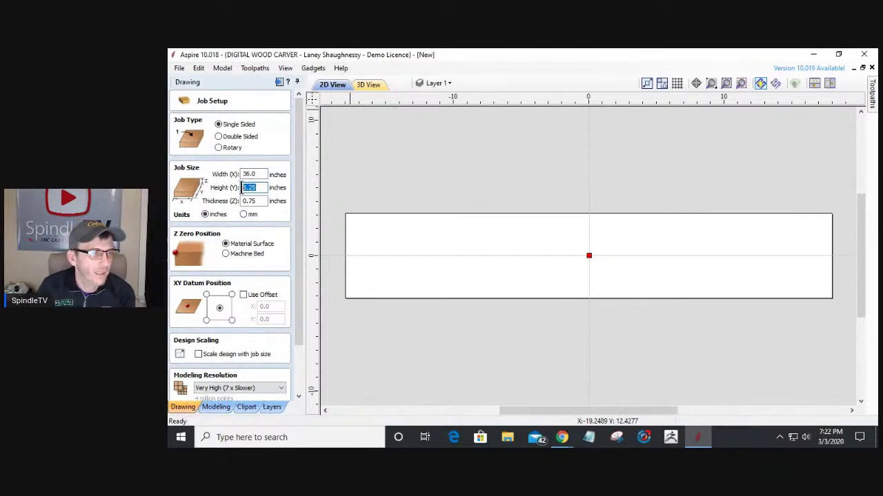
{"action": "left_click", "coordinate": [260, 201]}
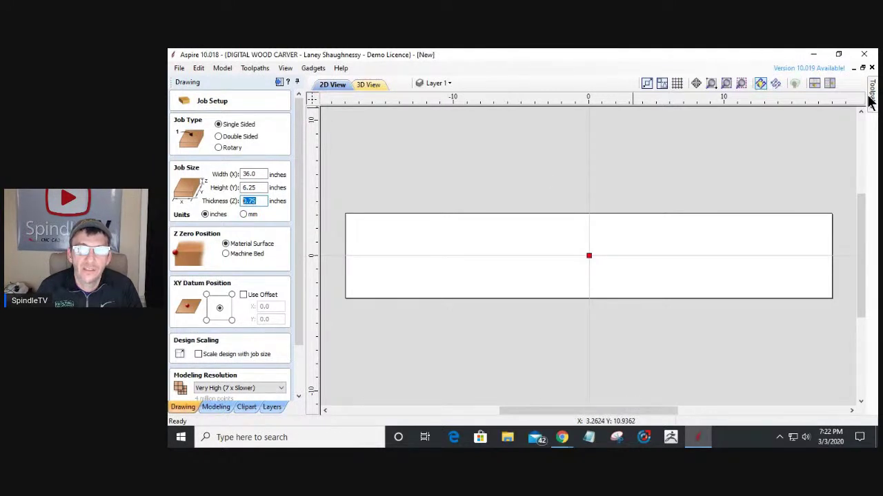
{"action": "mouse_move", "coordinate": [870, 96]}
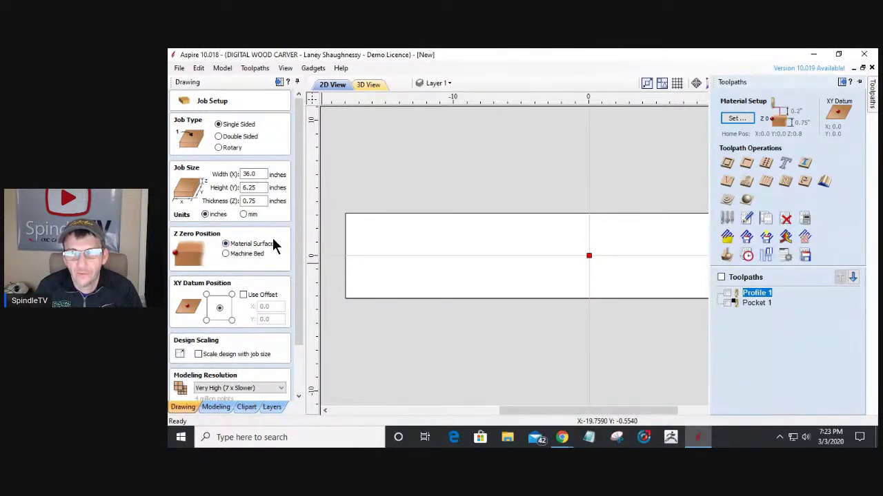
{"action": "left_click", "coordinate": [841, 82]}
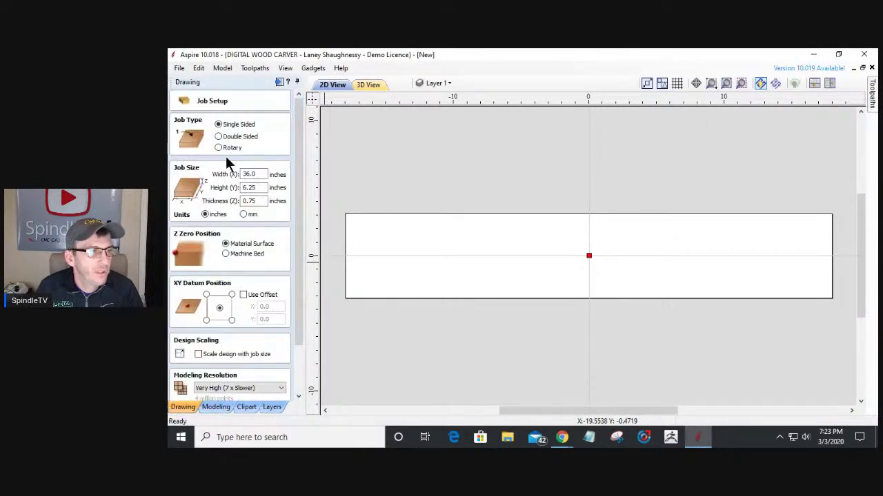
Step: Set Z zero to Machine Bed and the XY datum to the board's lower-left corner, apply the setup, and decline recalculating the toolpaths
{"action": "left_click", "coordinate": [226, 254]}
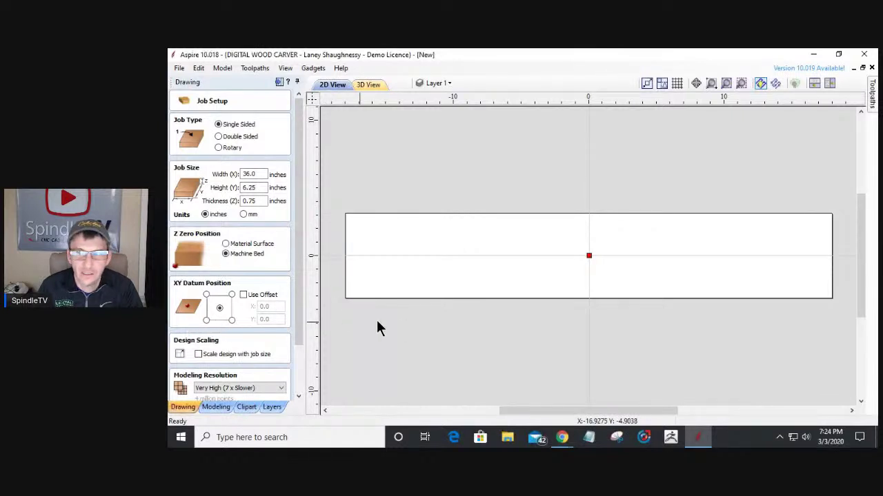
{"action": "left_click", "coordinate": [207, 320]}
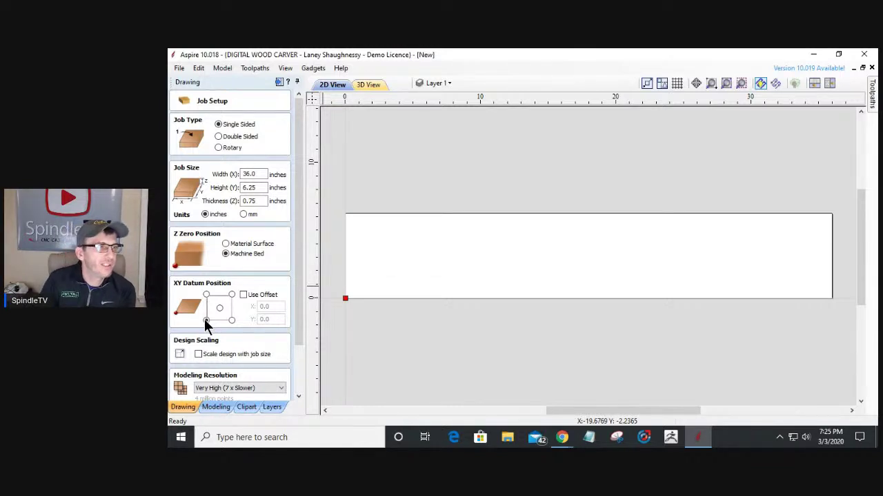
{"action": "scroll", "coordinate": [205, 322], "scroll_direction": "down", "scroll_amount": 1}
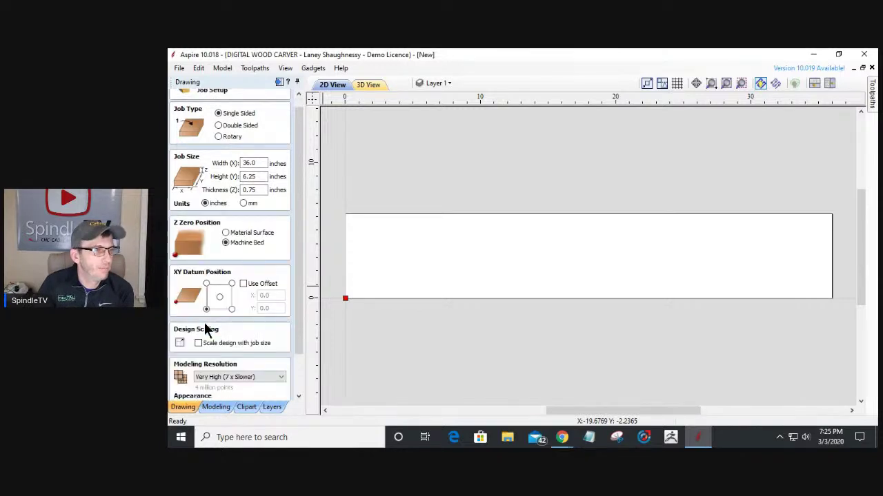
{"action": "scroll", "coordinate": [220, 398], "scroll_direction": "down", "scroll_amount": 1}
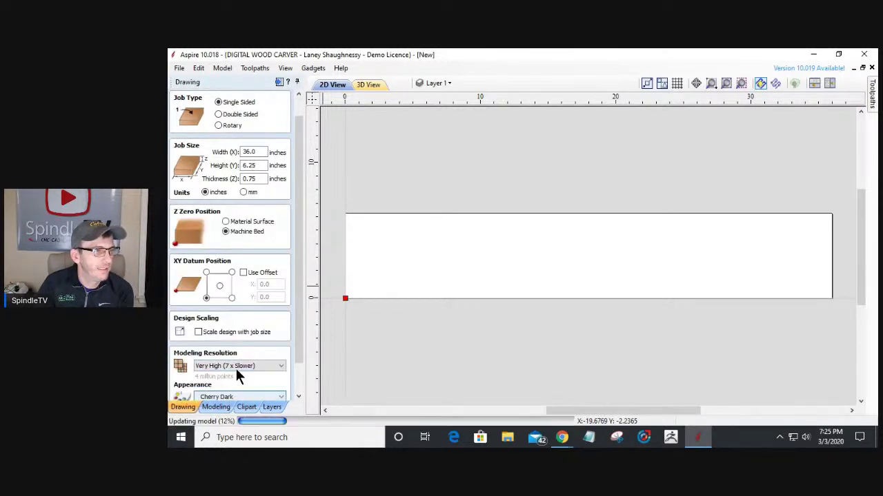
{"action": "left_click_drag", "start_coordinate": [296, 324], "coordinate": [293, 372]}
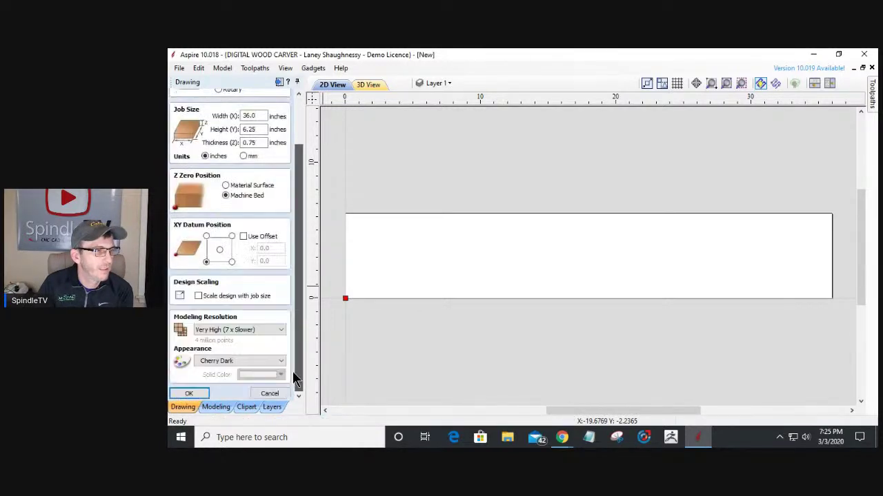
{"action": "left_click", "coordinate": [196, 396]}
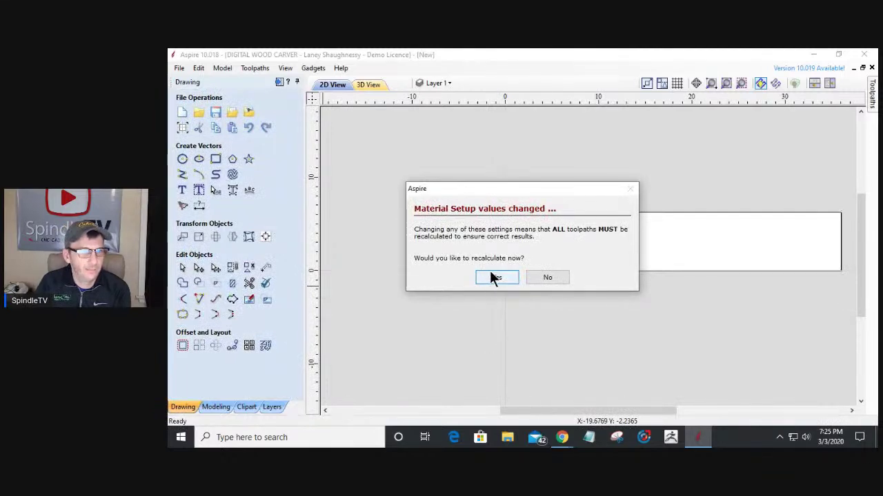
{"action": "left_click", "coordinate": [548, 278]}
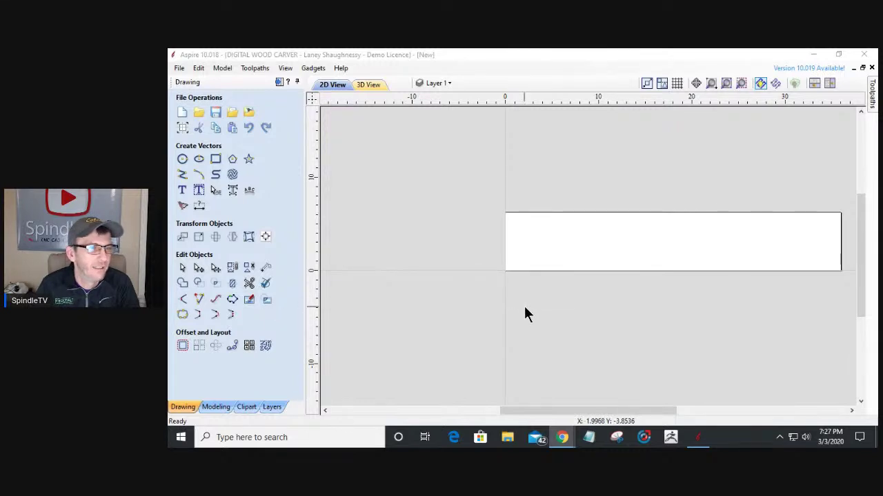
{"action": "scroll", "coordinate": [524, 312], "scroll_direction": "up", "scroll_amount": 2}
{"action": "scroll", "coordinate": [524, 306], "scroll_direction": "up", "scroll_amount": 2}
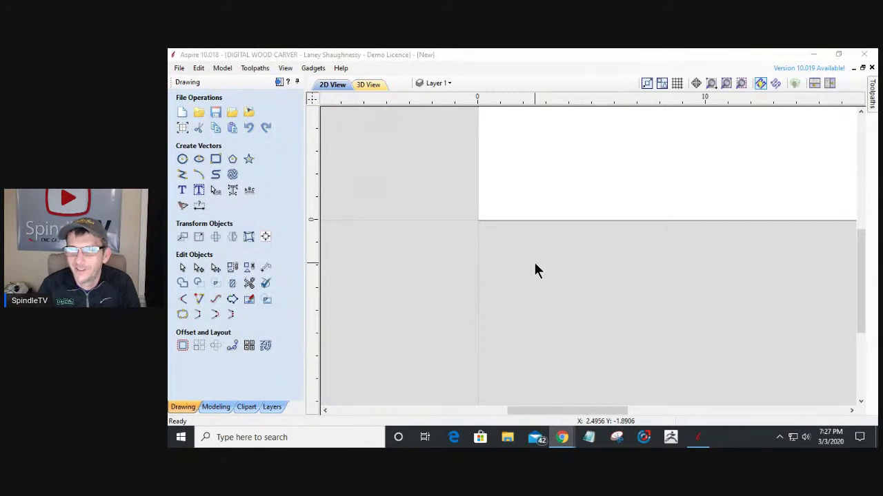
{"action": "scroll", "coordinate": [568, 297], "scroll_direction": "down", "scroll_amount": 4}
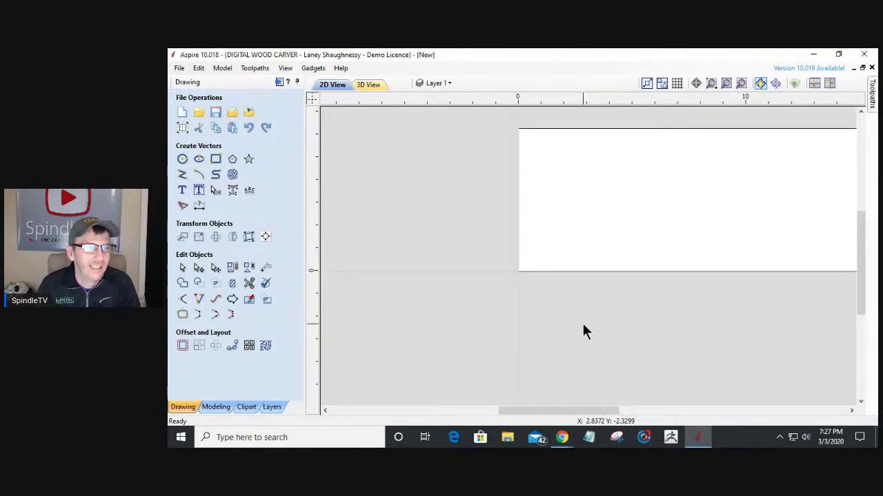
{"action": "scroll", "coordinate": [561, 284], "scroll_direction": "down", "scroll_amount": 2}
{"action": "scroll", "coordinate": [707, 296], "scroll_direction": "up", "scroll_amount": 2}
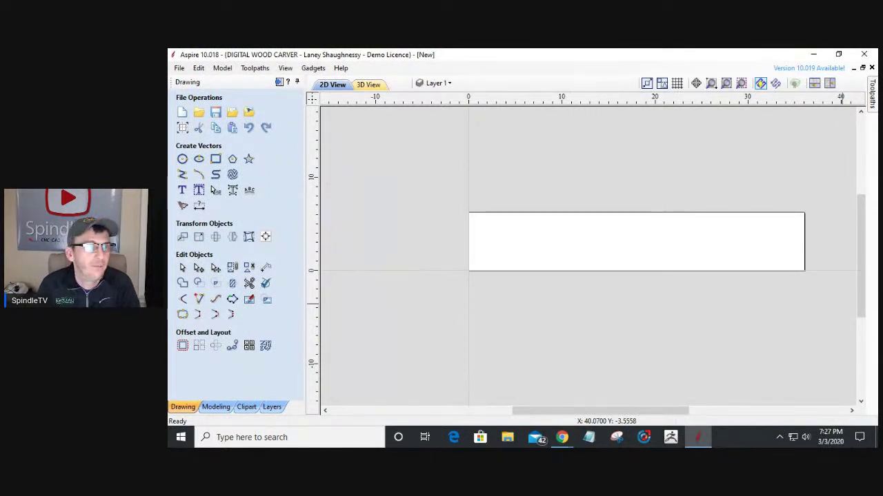
{"action": "left_click", "coordinate": [312, 68]}
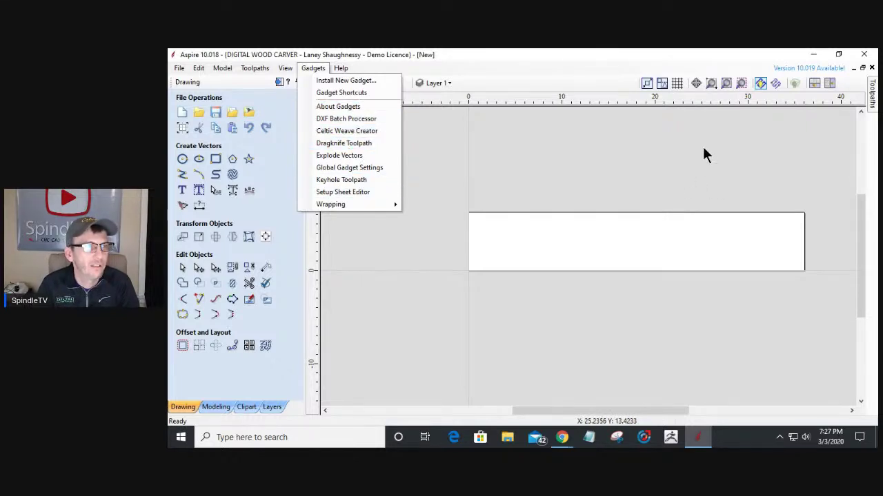
{"action": "key", "text": "Escape"}
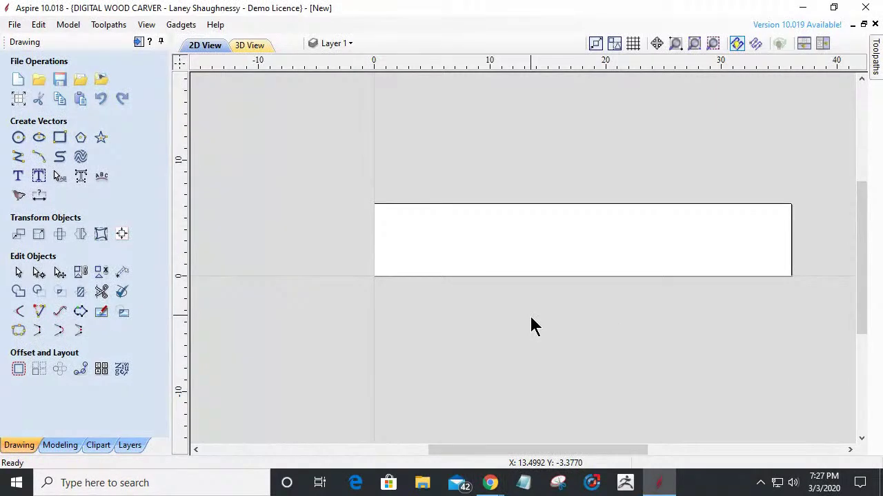
{"action": "left_click", "coordinate": [694, 44]}
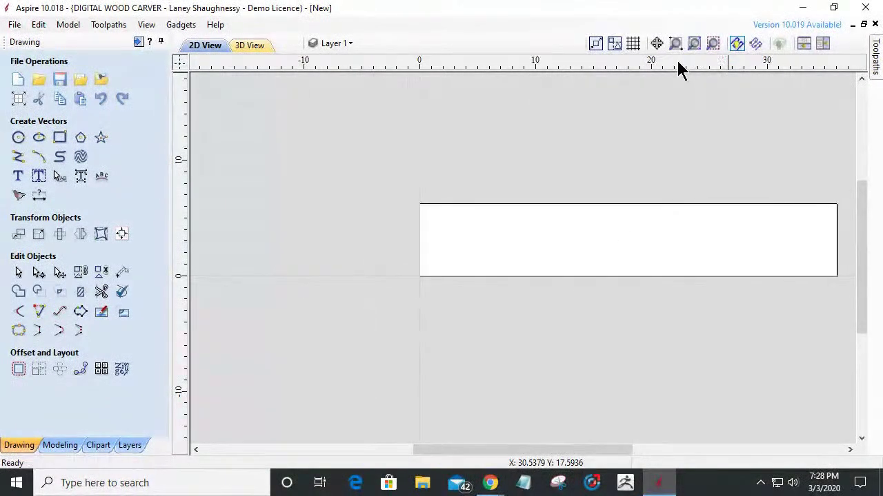
{"action": "scroll", "coordinate": [524, 316], "scroll_direction": "down", "scroll_amount": 4}
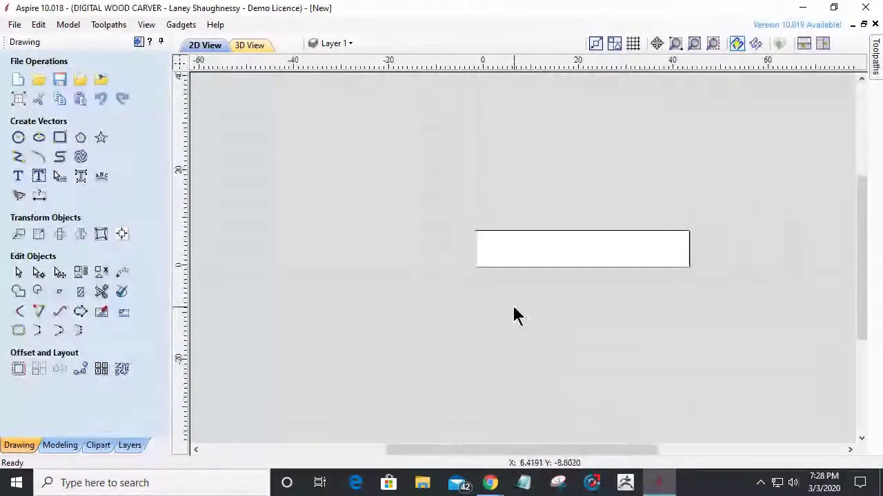
{"action": "scroll", "coordinate": [517, 315], "scroll_direction": "up", "scroll_amount": 4}
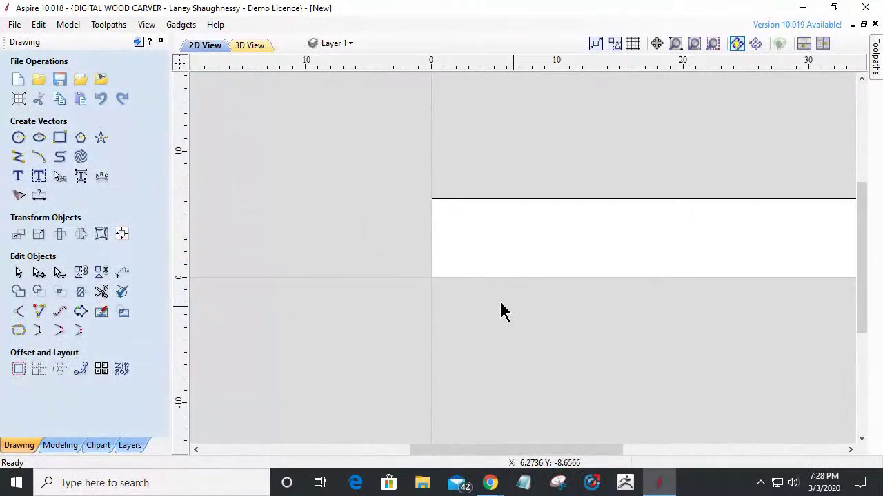
{"action": "scroll", "coordinate": [646, 276], "scroll_direction": "down", "scroll_amount": 2}
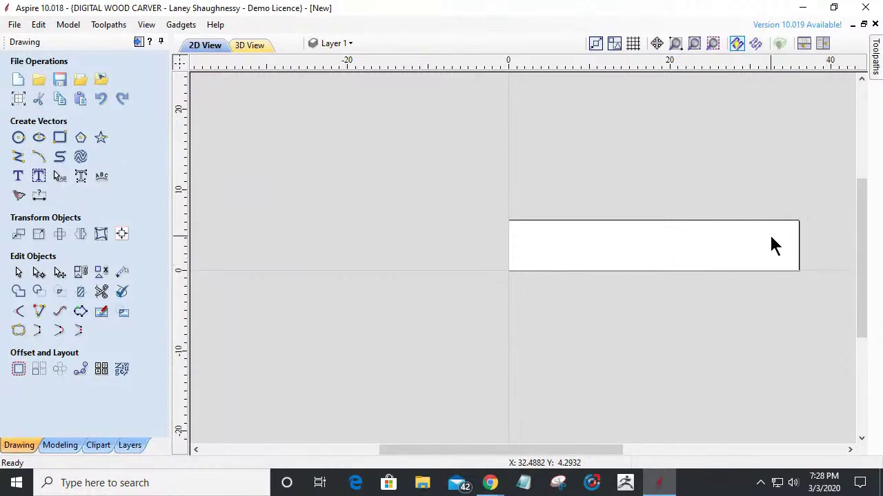
{"action": "left_click", "coordinate": [694, 44]}
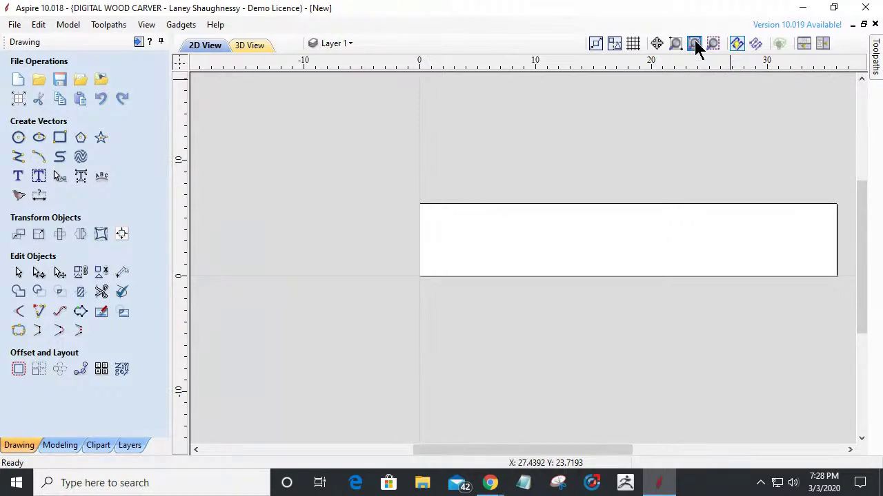
{"action": "left_click_drag", "start_coordinate": [492, 455], "coordinate": [532, 457]}
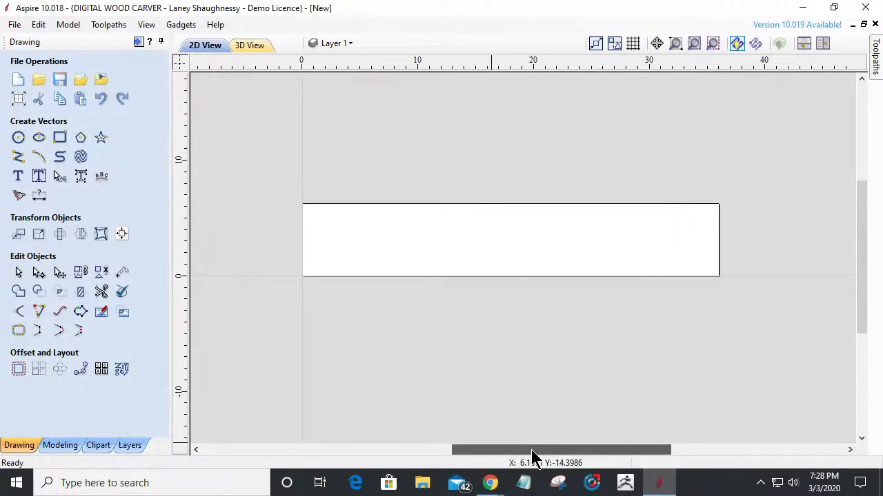
Step: Browse the 3D models in the Clipart library folder
{"action": "scroll", "coordinate": [473, 232], "scroll_direction": "up", "scroll_amount": 1}
{"action": "scroll", "coordinate": [473, 232], "scroll_direction": "up", "scroll_amount": 1}
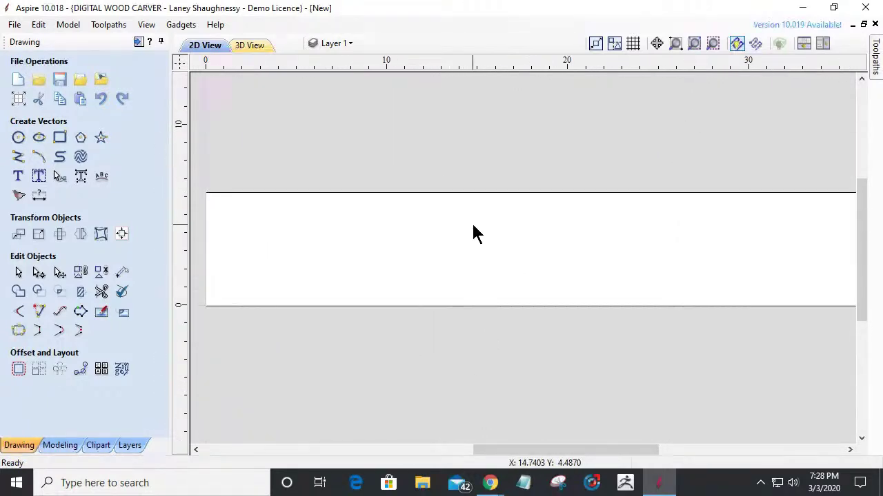
{"action": "scroll", "coordinate": [473, 225], "scroll_direction": "down", "scroll_amount": 1}
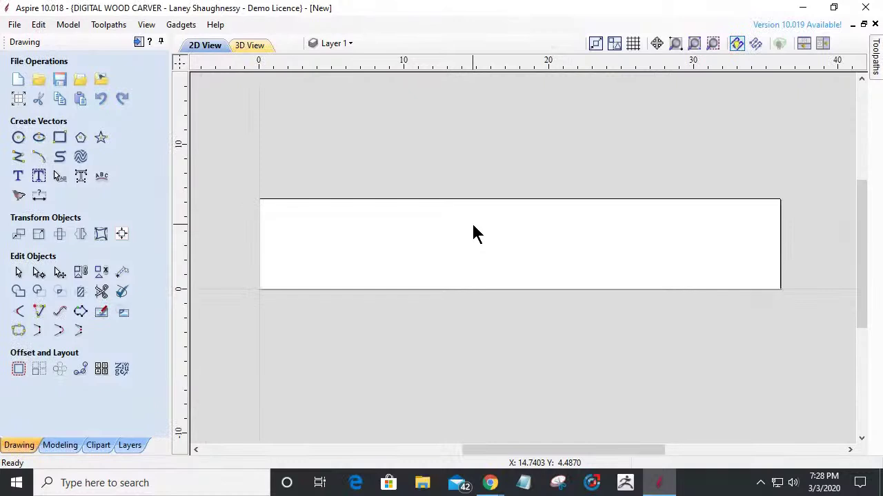
{"action": "left_click", "coordinate": [97, 446]}
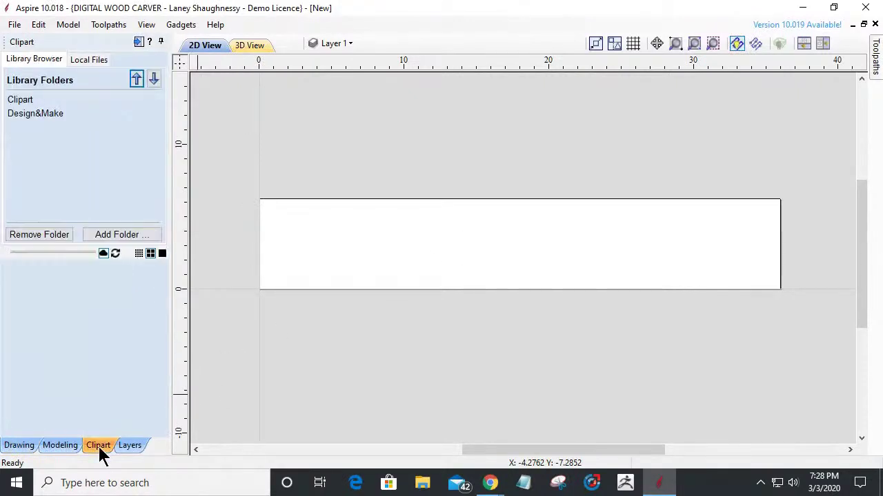
{"action": "left_click", "coordinate": [19, 102]}
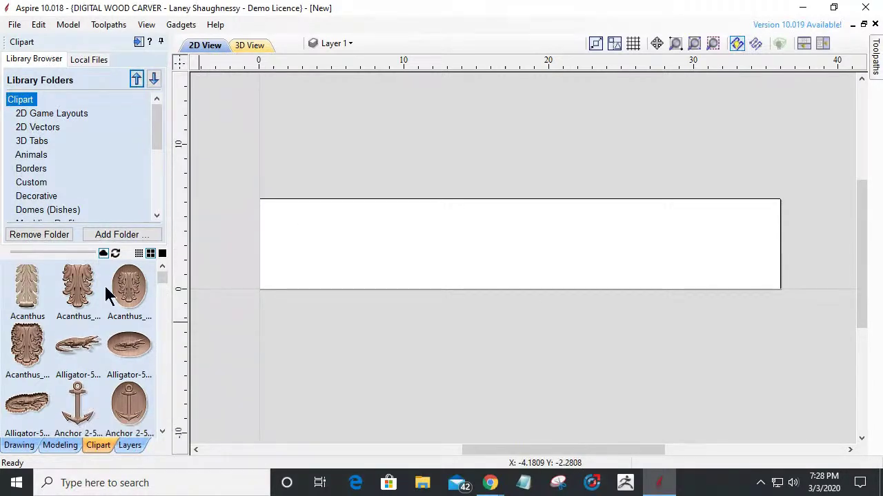
{"action": "left_click_drag", "start_coordinate": [161, 280], "coordinate": [175, 244]}
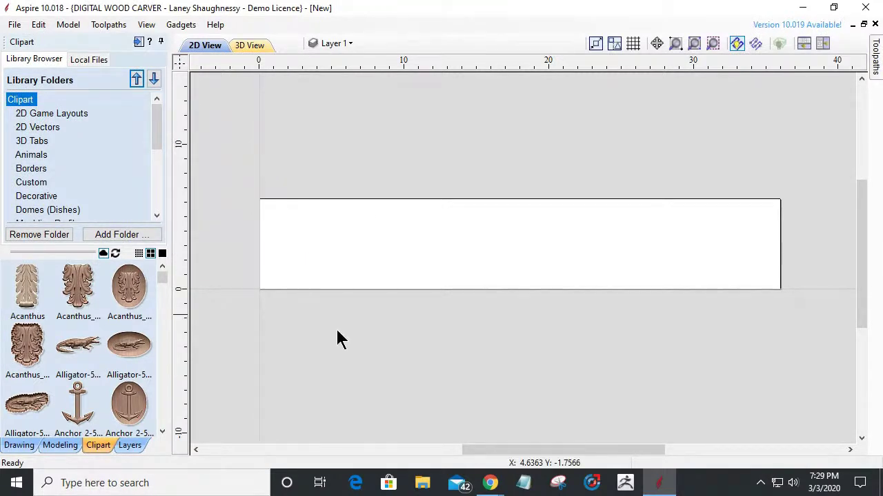
Step: Open the 24x24_Nautical_Compass 3D object for import from the A_SimpleDesignCAD Compass folder on the Seagate backup drive
{"action": "left_click", "coordinate": [22, 446]}
{"action": "left_click", "coordinate": [60, 445]}
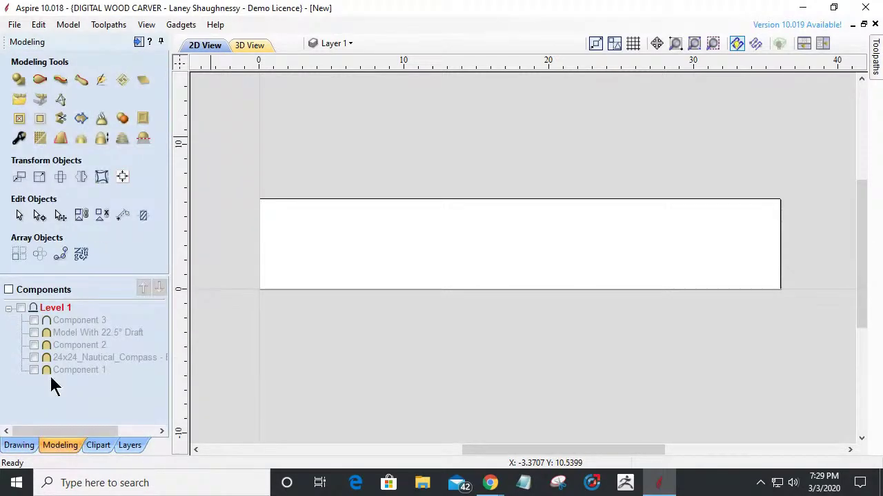
{"action": "left_click", "coordinate": [19, 100]}
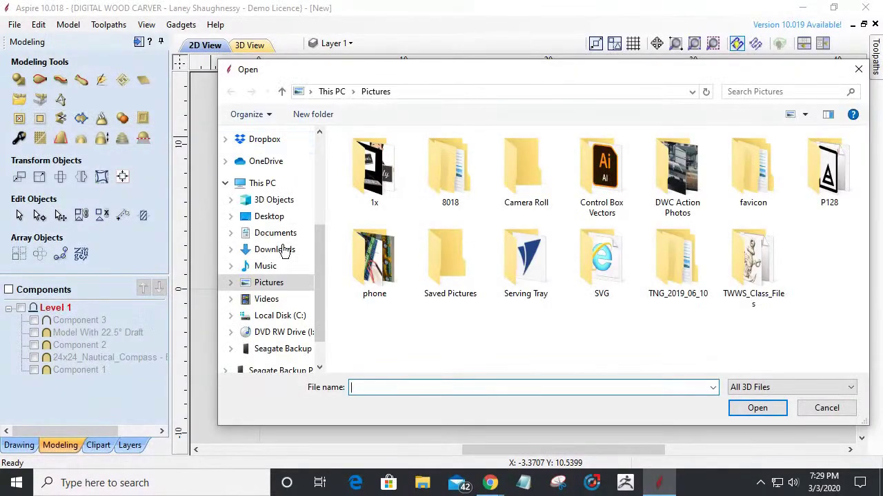
{"action": "left_click", "coordinate": [276, 352]}
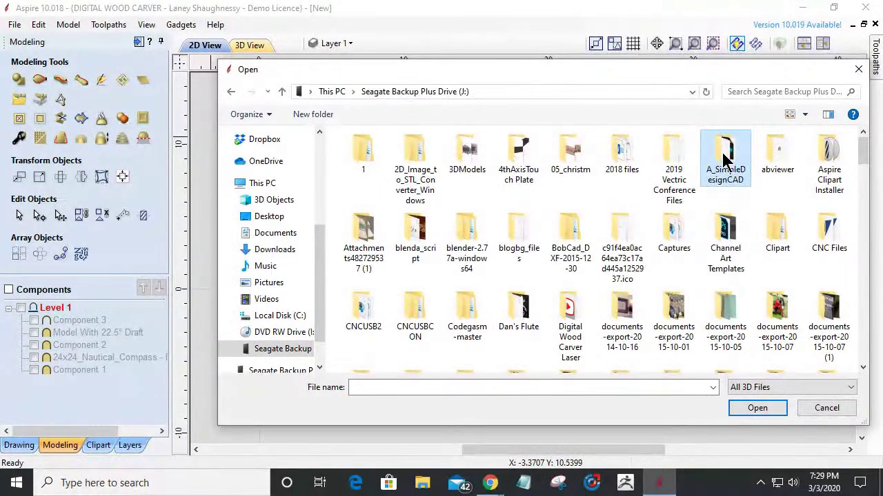
{"action": "double_click", "coordinate": [726, 159]}
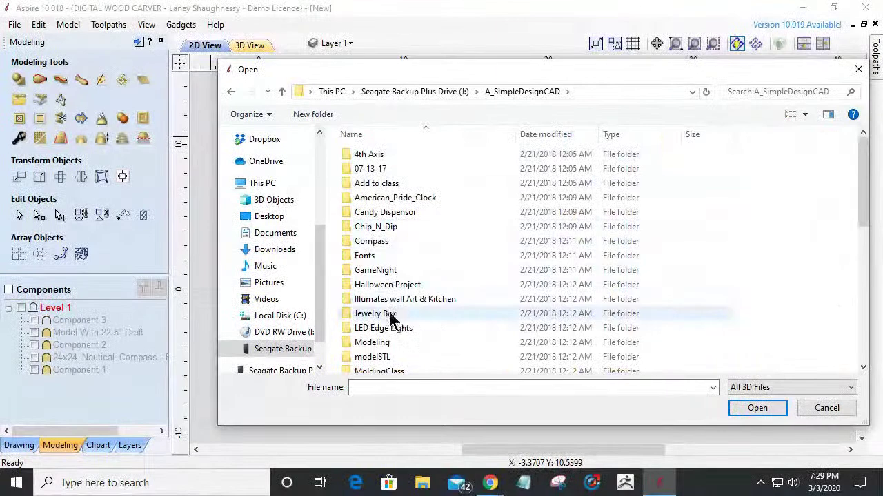
{"action": "double_click", "coordinate": [385, 241]}
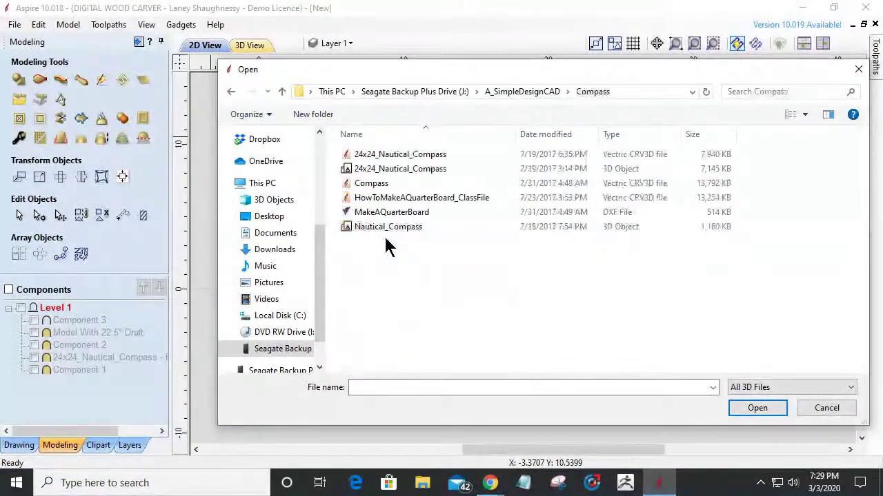
{"action": "double_click", "coordinate": [388, 170]}
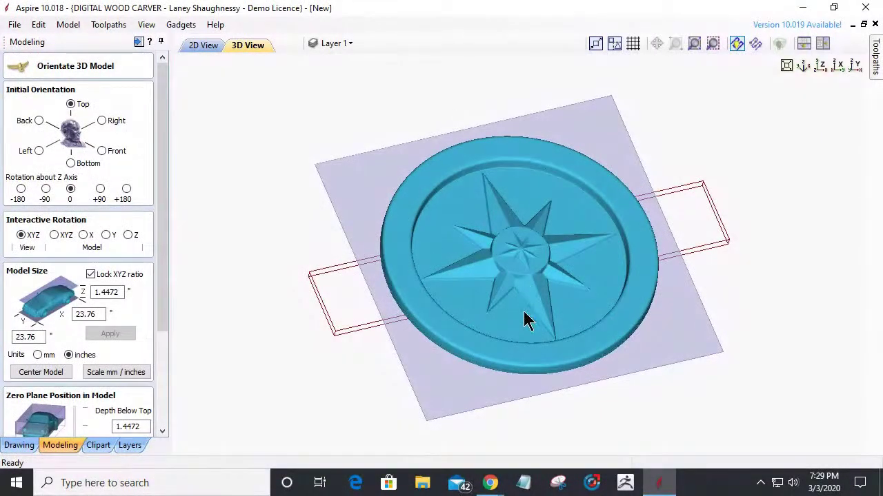
Step: Examine the compass model from several angles along with its orientation and size settings, cancel the import, and return to the 2D view
{"action": "mouse_move", "coordinate": [548, 299]}
{"action": "left_mouse_down"}
{"action": "mouse_move", "coordinate": [550, 262]}
{"action": "mouse_move", "coordinate": [540, 287]}
{"action": "left_mouse_up"}
{"action": "left_click_drag", "start_coordinate": [527, 353], "coordinate": [506, 371]}
{"action": "left_click_drag", "start_coordinate": [453, 308], "coordinate": [529, 369]}
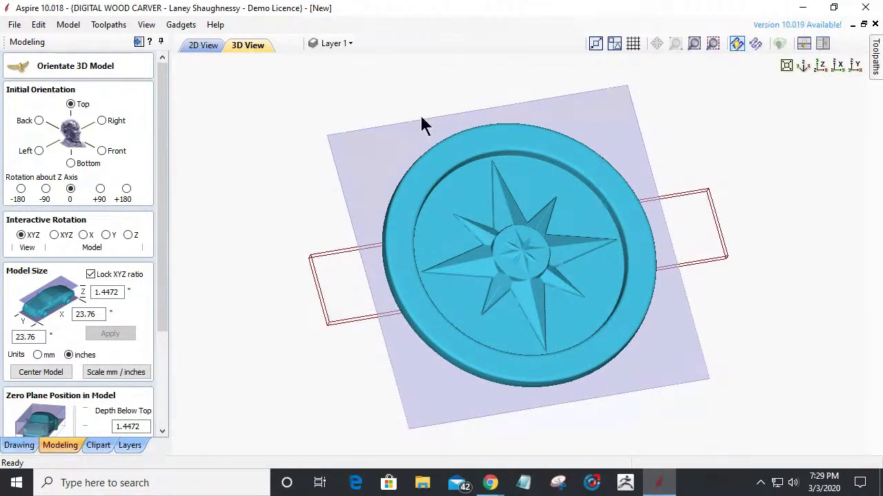
{"action": "left_click_drag", "start_coordinate": [562, 293], "coordinate": [503, 282]}
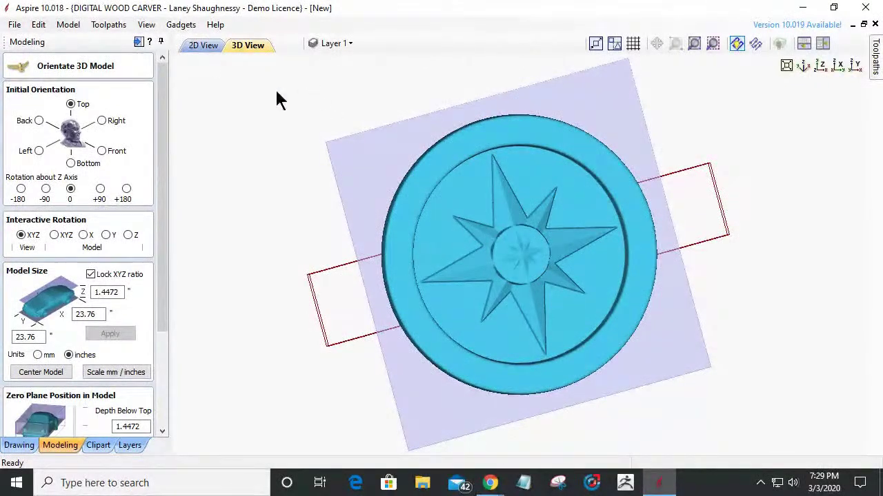
{"action": "left_click_drag", "start_coordinate": [163, 315], "coordinate": [153, 407]}
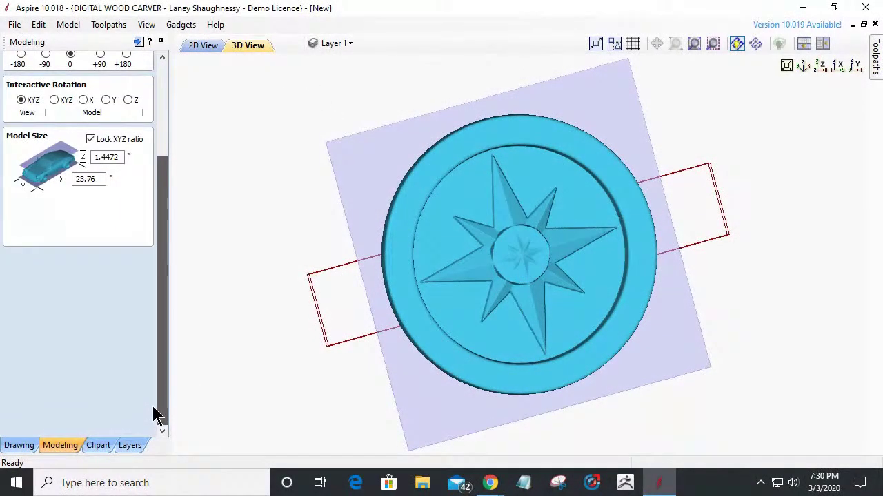
{"action": "left_click", "coordinate": [121, 428]}
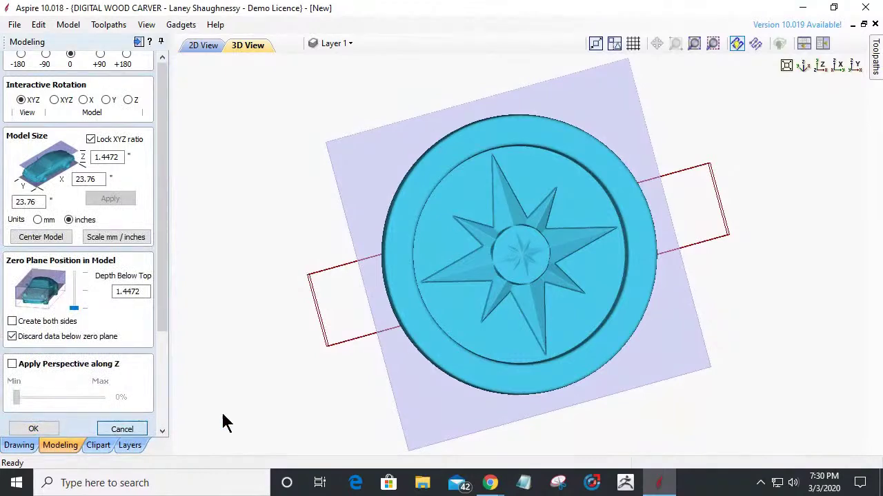
{"action": "left_click", "coordinate": [196, 45]}
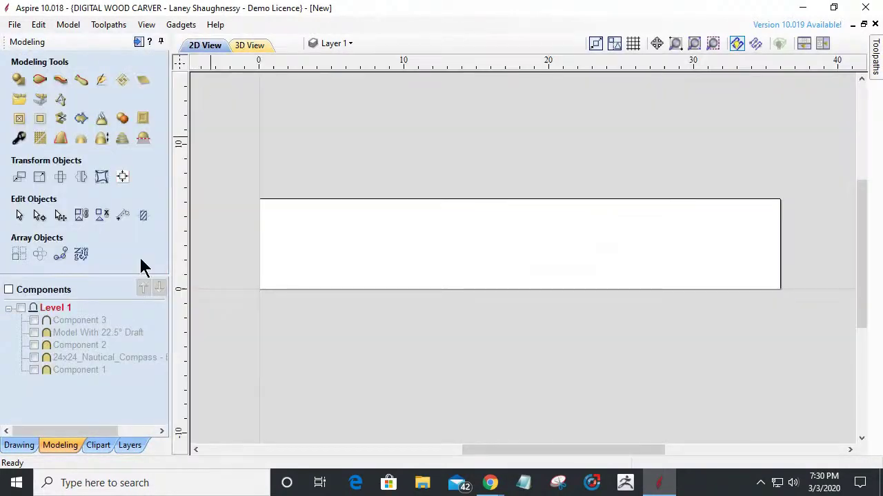
Step: Place the Ships_Wheel-50075-A clipart from the Objects & People library folder on the left end of the board
{"action": "left_click", "coordinate": [20, 445]}
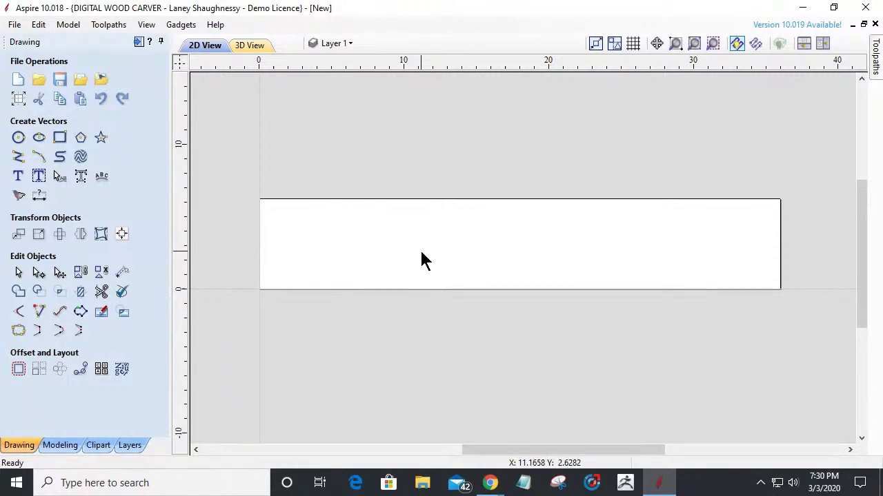
{"action": "scroll", "coordinate": [382, 207], "scroll_direction": "up", "scroll_amount": 1}
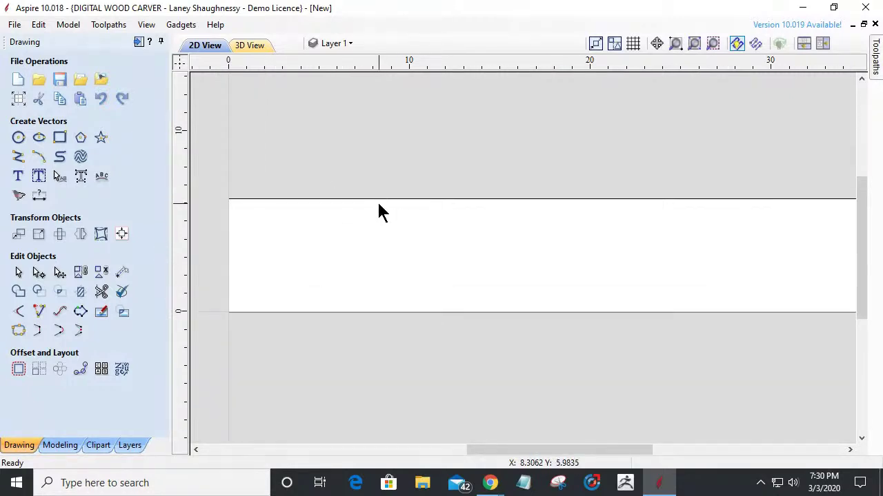
{"action": "left_click", "coordinate": [99, 450]}
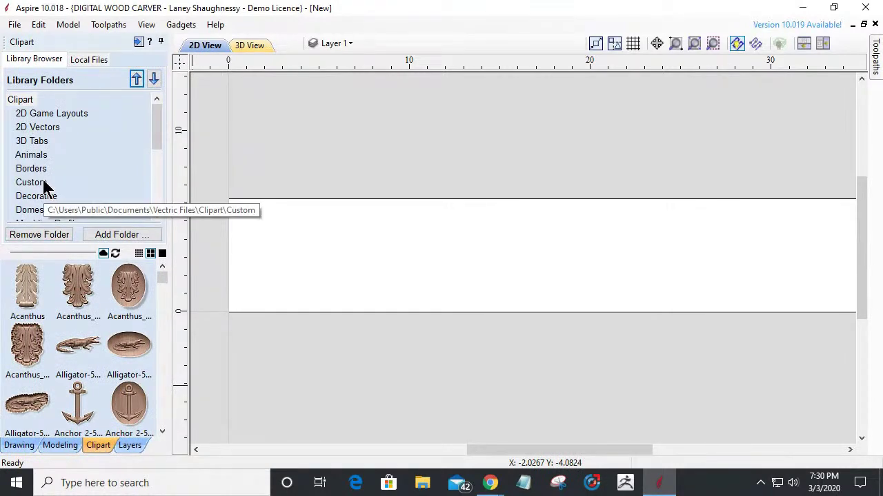
{"action": "scroll", "coordinate": [59, 173], "scroll_direction": "down", "scroll_amount": 1}
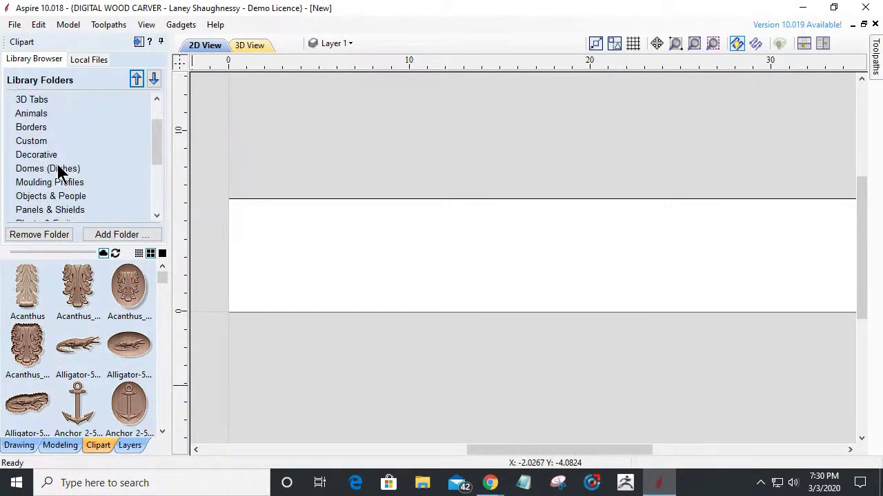
{"action": "left_click", "coordinate": [41, 199]}
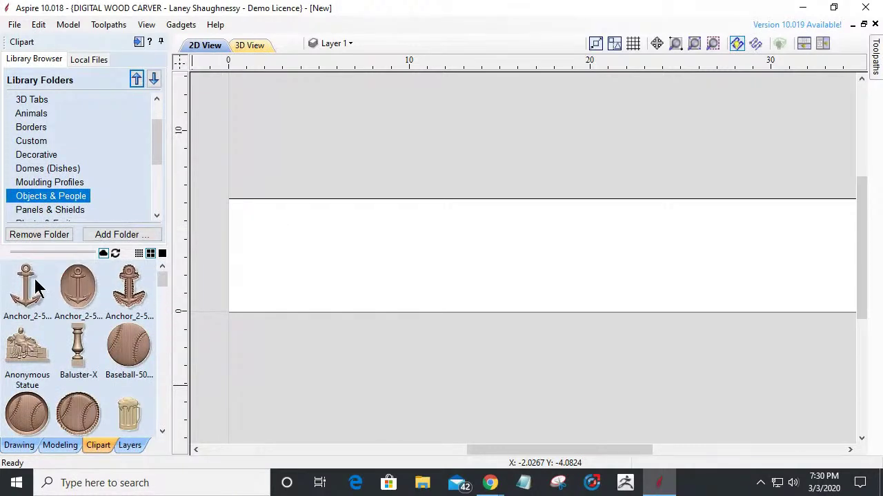
{"action": "left_click_drag", "start_coordinate": [163, 275], "coordinate": [165, 407]}
{"action": "left_click_drag", "start_coordinate": [167, 421], "coordinate": [168, 428]}
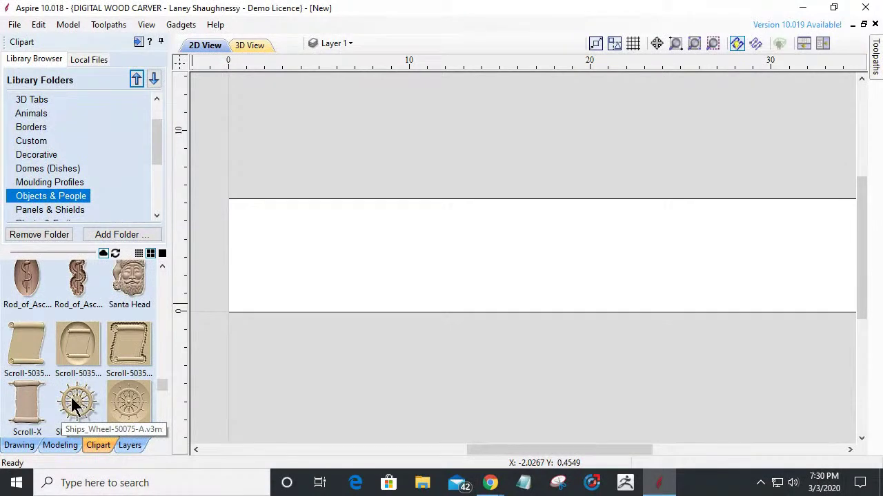
{"action": "left_click_drag", "start_coordinate": [72, 403], "coordinate": [283, 258]}
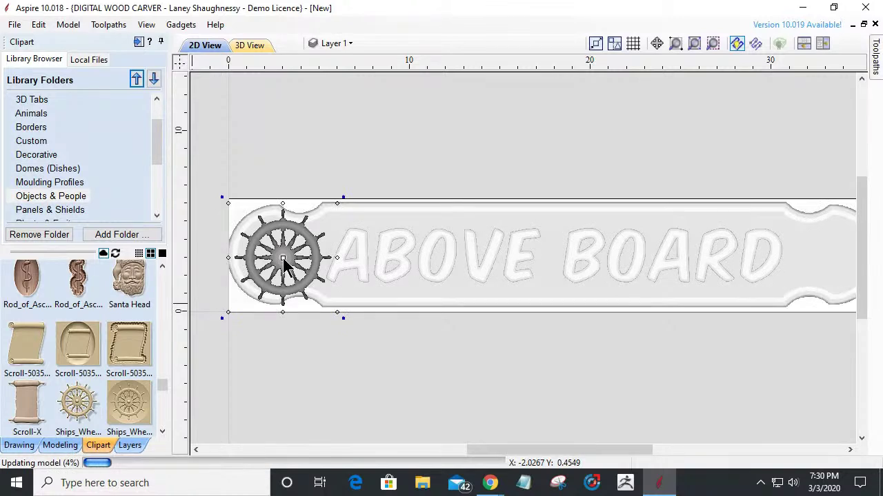
Step: Delete Component 3, Model With 22.5° Draft, Component 2, the 24x24_Nautical_Compass and Component 1 from Level 1
{"action": "left_click", "coordinate": [60, 445]}
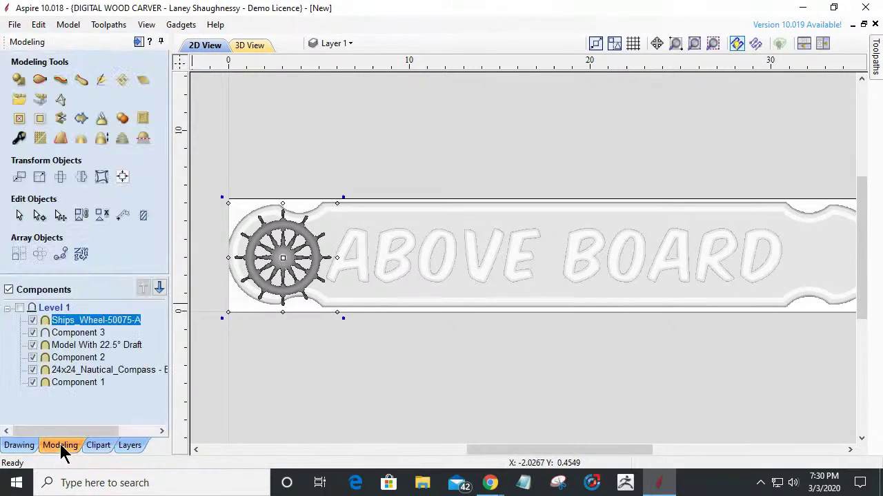
{"action": "right_click", "coordinate": [69, 334]}
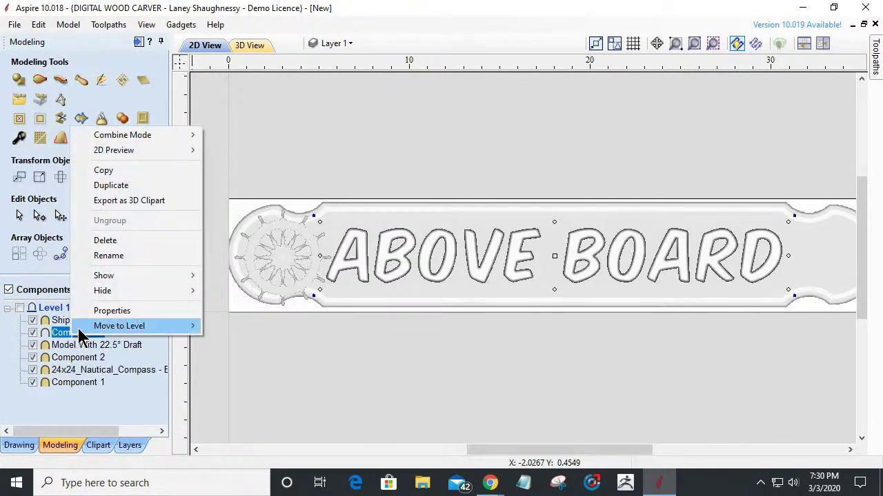
{"action": "left_click", "coordinate": [106, 240]}
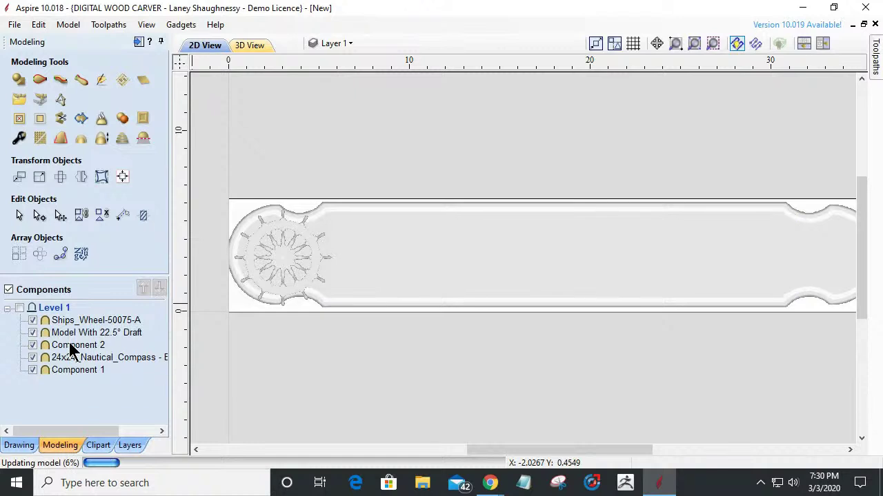
{"action": "right_click", "coordinate": [74, 333]}
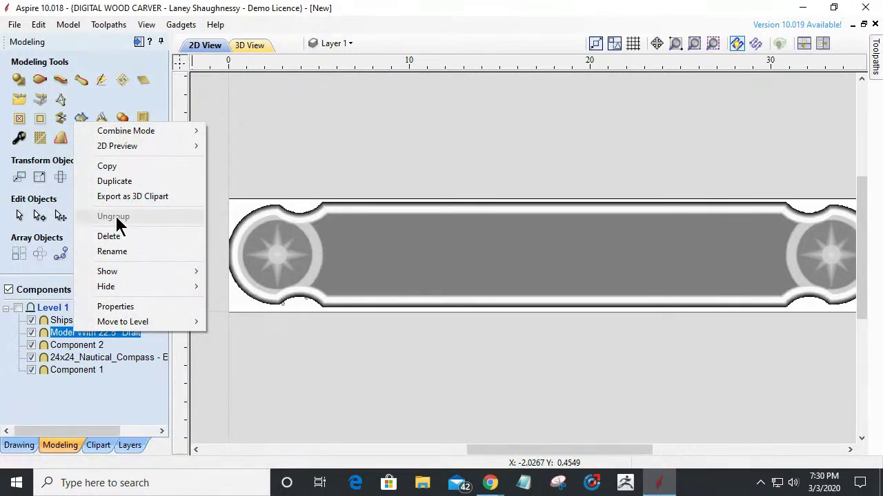
{"action": "left_click", "coordinate": [110, 235]}
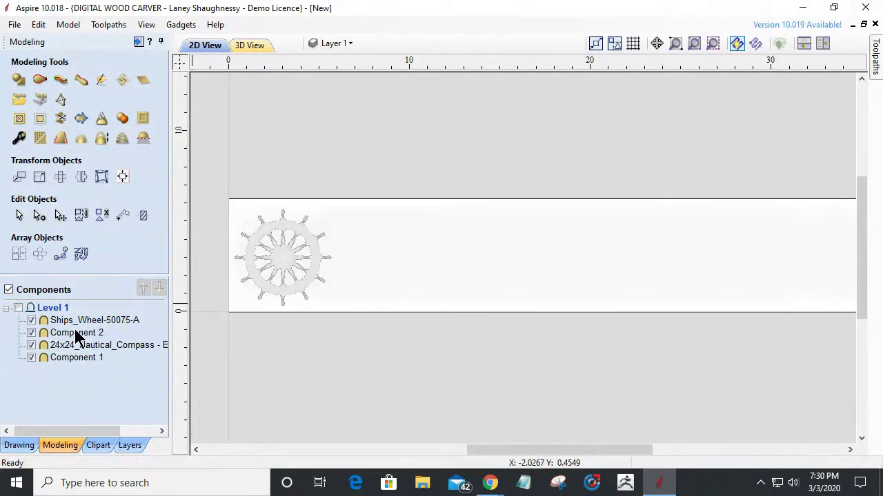
{"action": "right_click", "coordinate": [76, 335]}
{"action": "left_click", "coordinate": [113, 236]}
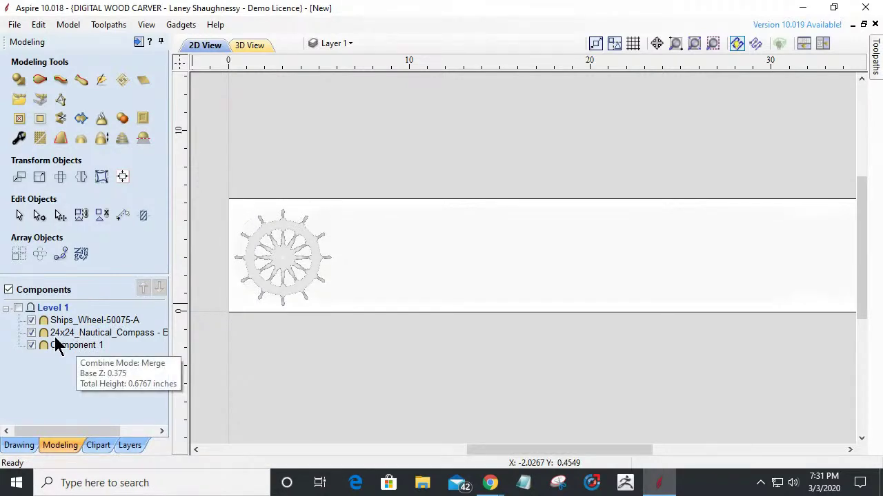
{"action": "right_click", "coordinate": [78, 332]}
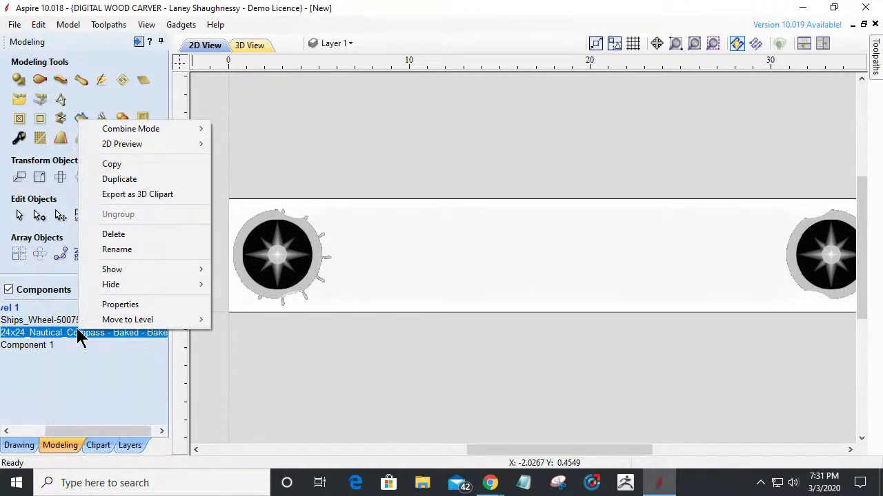
{"action": "left_click", "coordinate": [110, 235]}
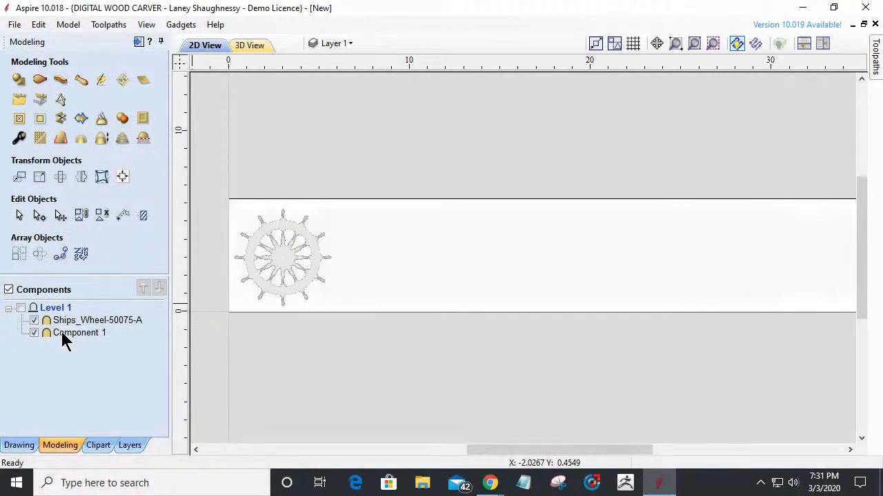
{"action": "right_click", "coordinate": [79, 333]}
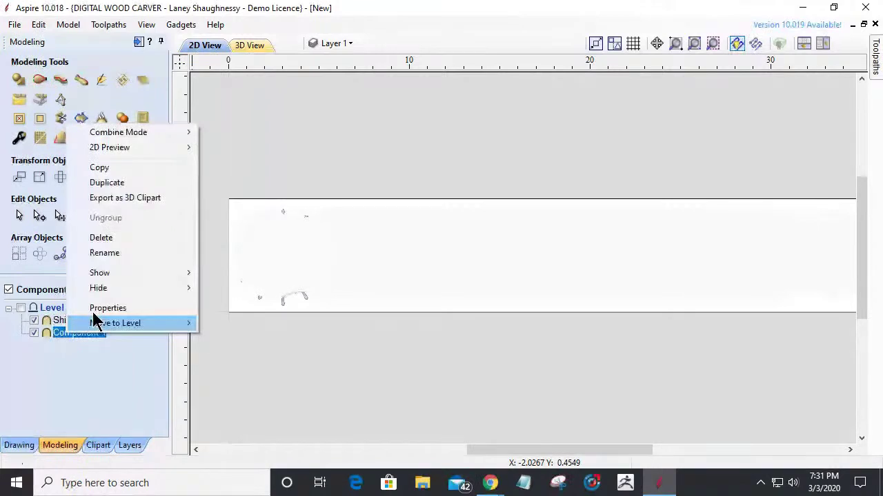
{"action": "left_click", "coordinate": [101, 237]}
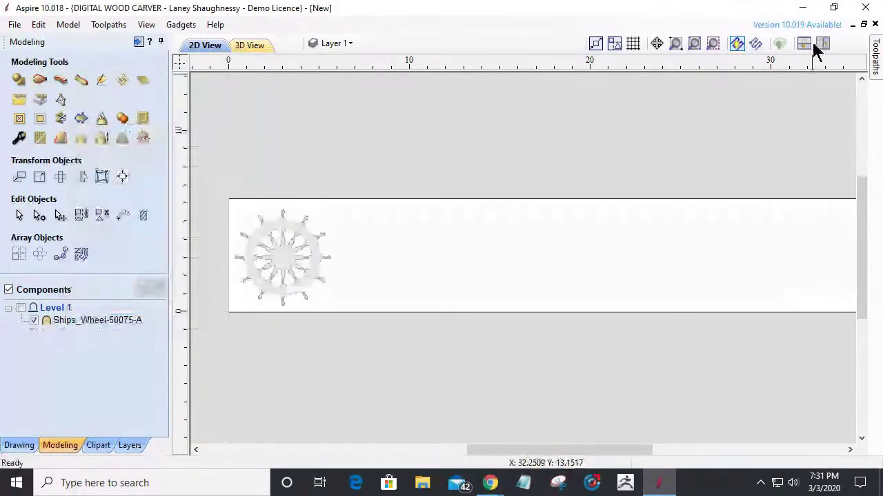
Step: Show the 2D and 3D views one above the other and examine the ship's wheel on the board in 3D
{"action": "left_click", "coordinate": [809, 43]}
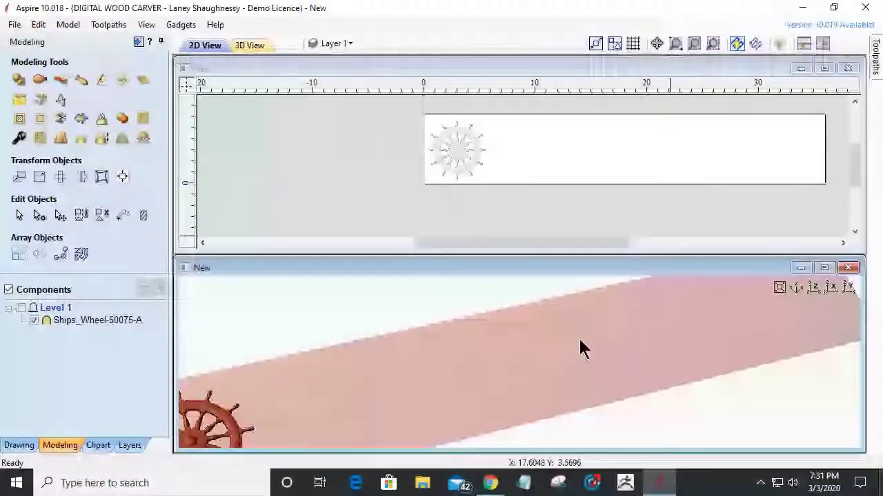
{"action": "middle_click_drag", "start_coordinate": [579, 338], "coordinate": [699, 312]}
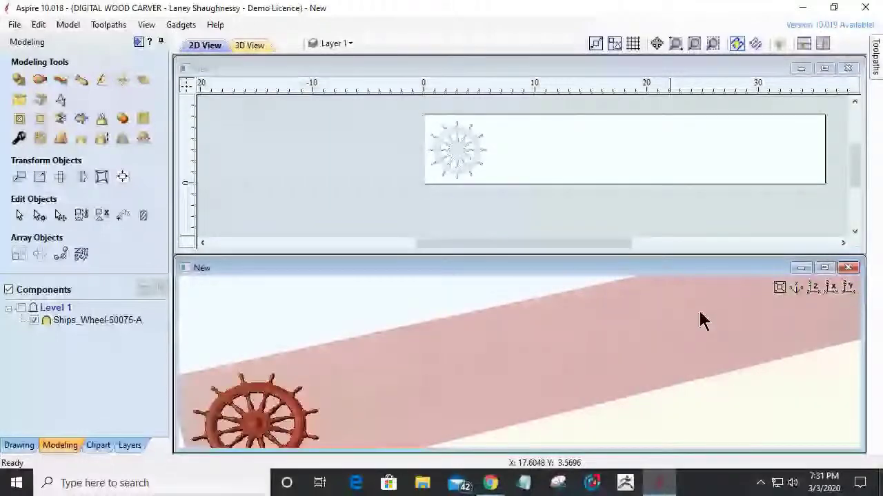
{"action": "left_click_drag", "start_coordinate": [700, 311], "coordinate": [483, 336]}
{"action": "scroll", "coordinate": [502, 331], "scroll_direction": "down", "scroll_amount": 1}
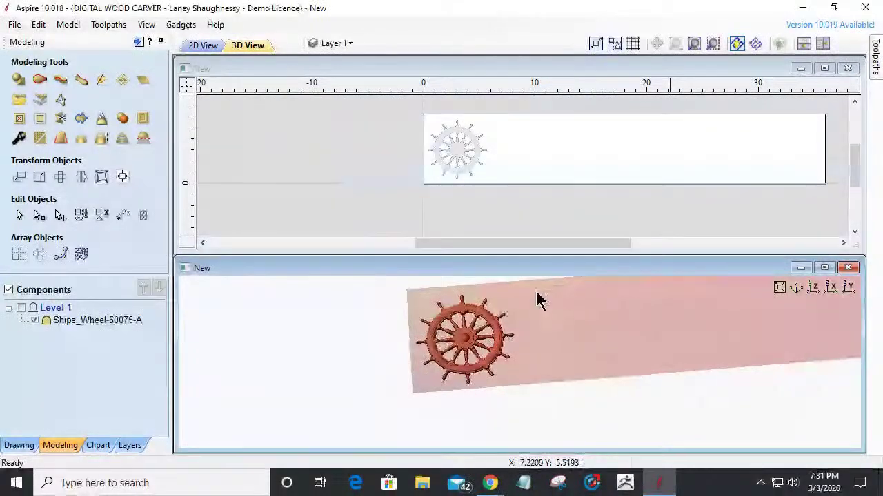
{"action": "scroll", "coordinate": [535, 290], "scroll_direction": "up", "scroll_amount": 1}
{"action": "scroll", "coordinate": [534, 295], "scroll_direction": "up", "scroll_amount": 1}
{"action": "scroll", "coordinate": [534, 295], "scroll_direction": "down", "scroll_amount": 1}
{"action": "middle_click_drag", "start_coordinate": [534, 316], "coordinate": [504, 348]}
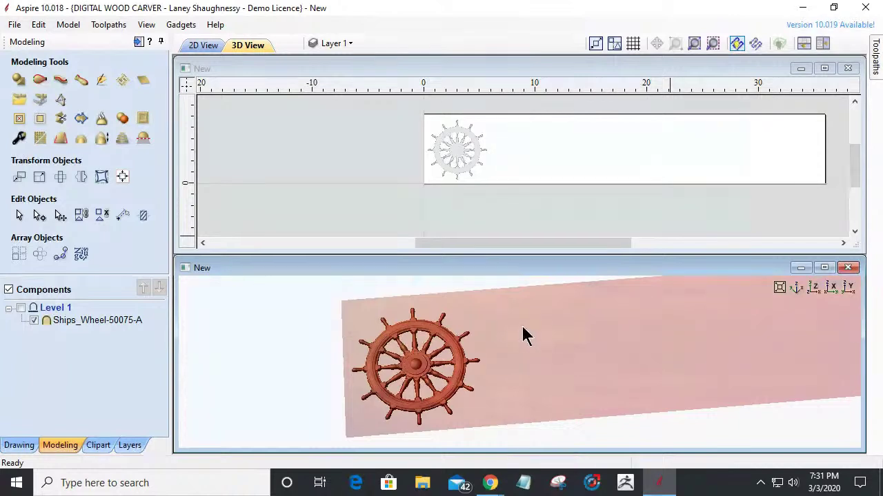
{"action": "scroll", "coordinate": [430, 377], "scroll_direction": "up", "scroll_amount": 1}
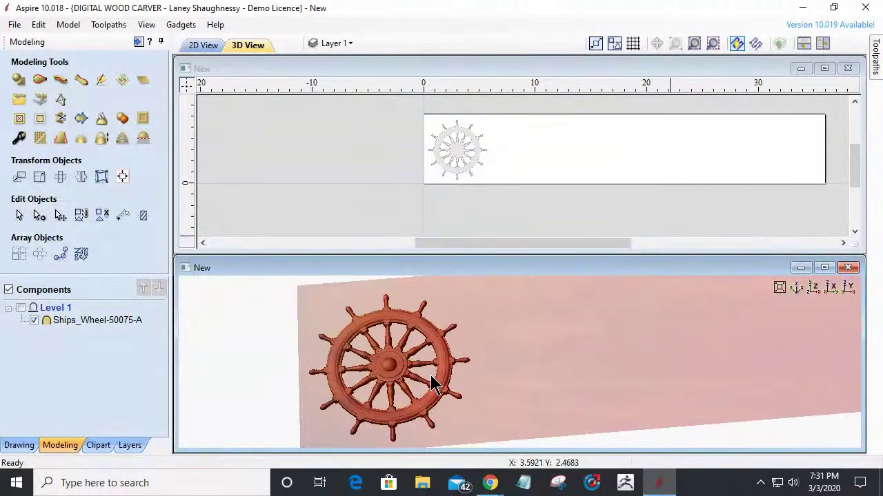
{"action": "left_click_drag", "start_coordinate": [395, 414], "coordinate": [376, 348]}
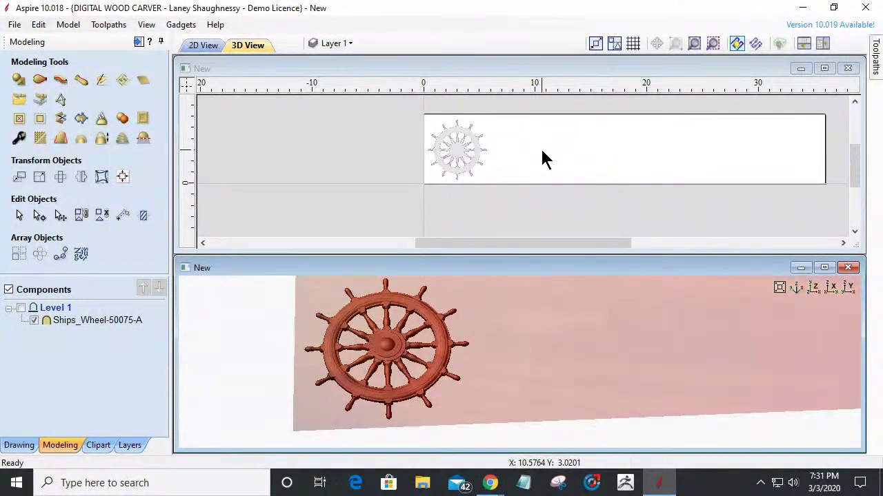
Step: Move the ship's wheel slightly up and away from the board's left edge in the 2D view
{"action": "scroll", "coordinate": [515, 196], "scroll_direction": "down", "scroll_amount": 1}
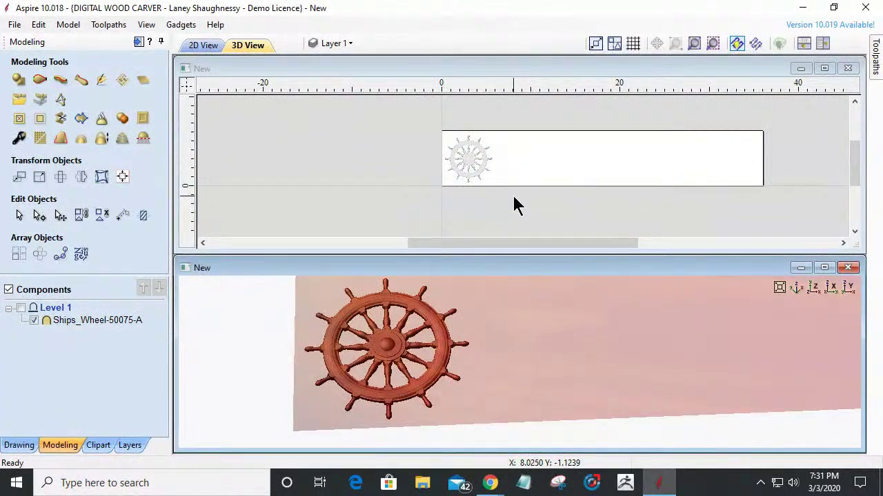
{"action": "left_click", "coordinate": [467, 160]}
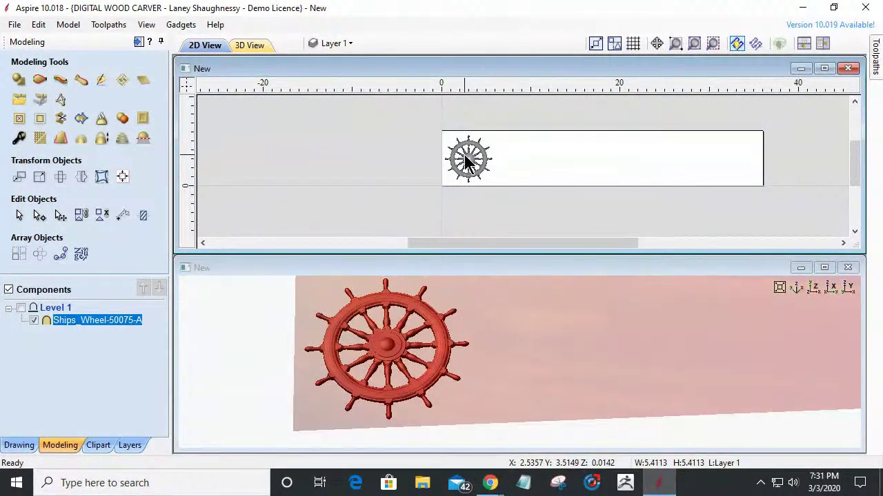
{"action": "scroll", "coordinate": [470, 142], "scroll_direction": "up", "scroll_amount": 2}
{"action": "scroll", "coordinate": [471, 146], "scroll_direction": "up", "scroll_amount": 1}
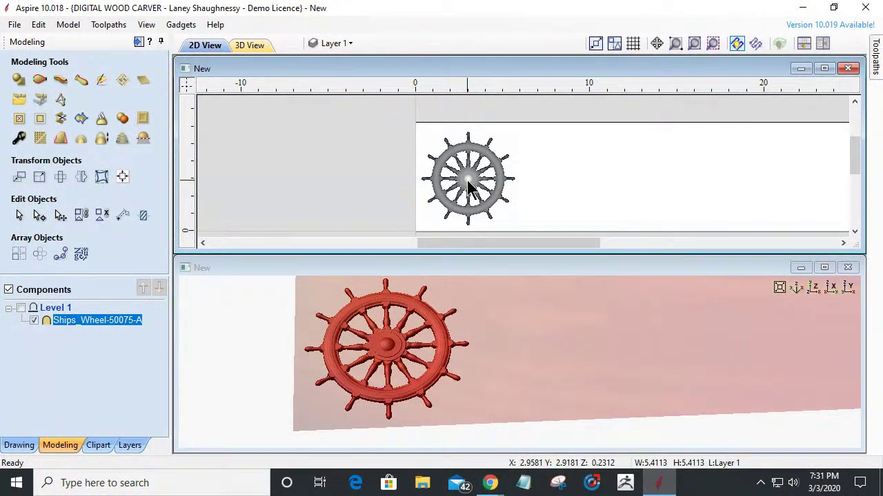
{"action": "left_click_drag", "start_coordinate": [469, 178], "coordinate": [474, 182]}
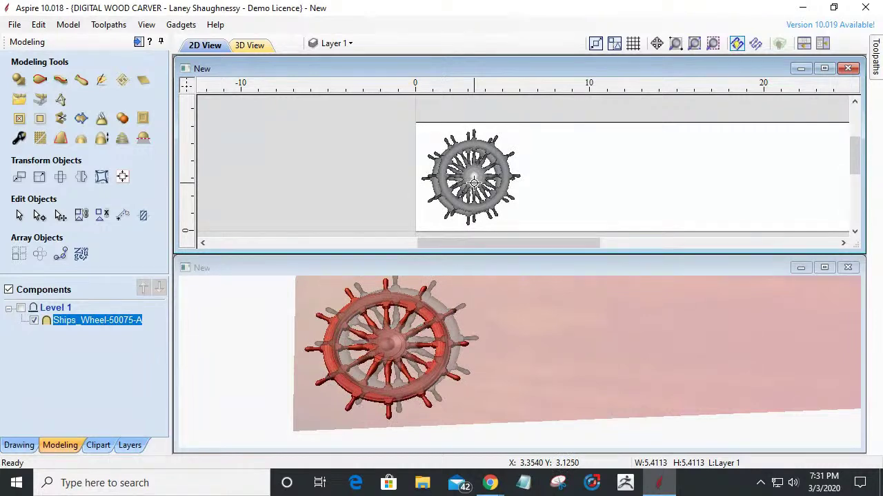
{"action": "left_click_drag", "start_coordinate": [474, 182], "coordinate": [475, 183]}
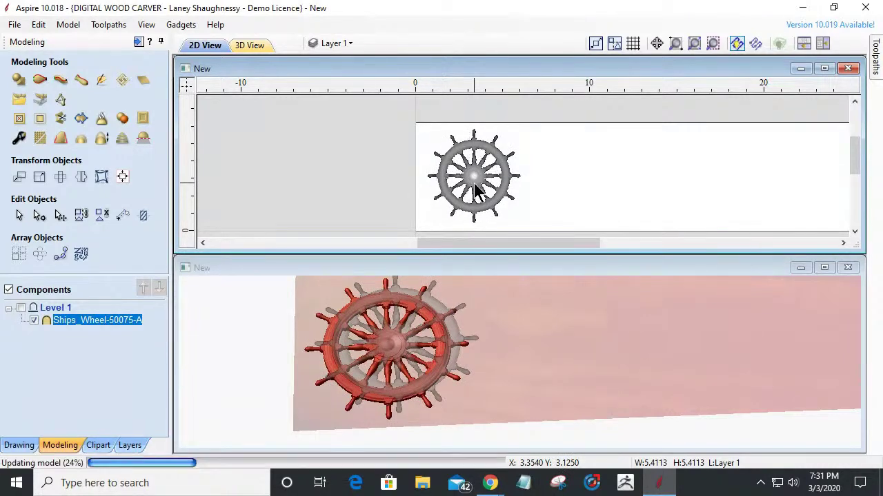
Step: Center the ship's wheel vertically within the material using the alignment tools
{"action": "left_click", "coordinate": [124, 178]}
{"action": "left_click", "coordinate": [111, 110]}
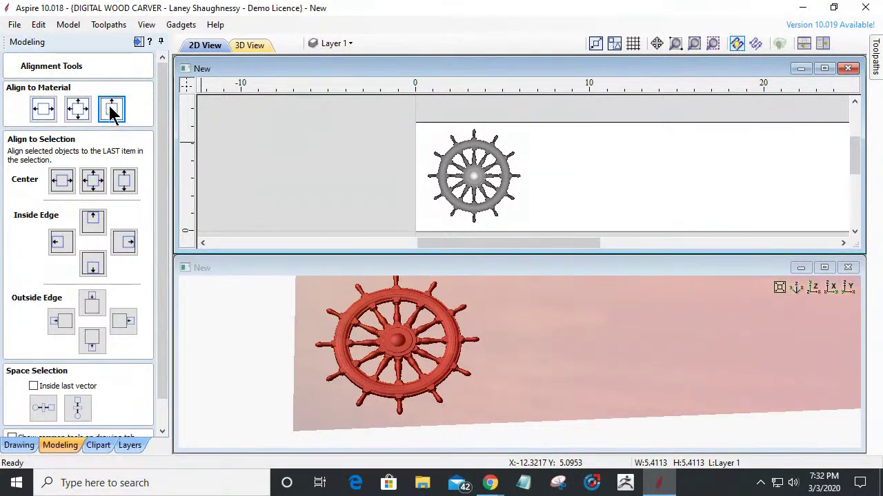
{"action": "left_click", "coordinate": [111, 110]}
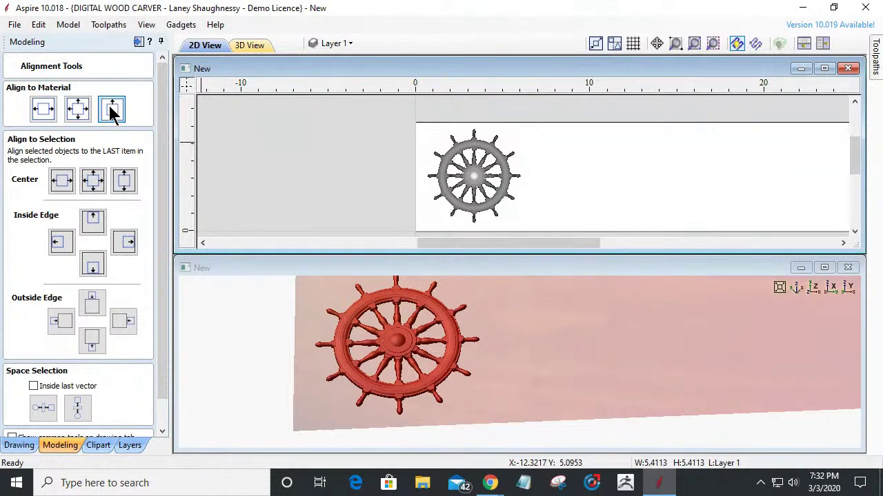
{"action": "left_click", "coordinate": [476, 175]}
{"action": "left_click", "coordinate": [109, 108]}
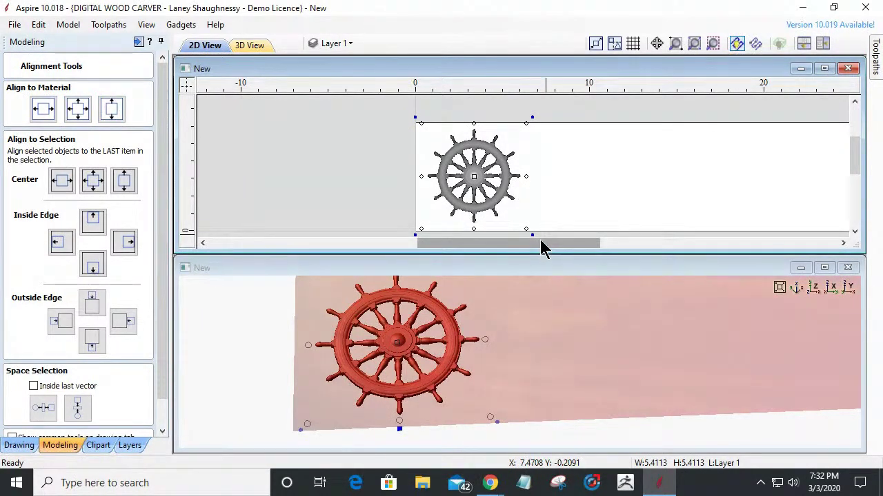
{"action": "left_click_drag", "start_coordinate": [542, 248], "coordinate": [559, 250]}
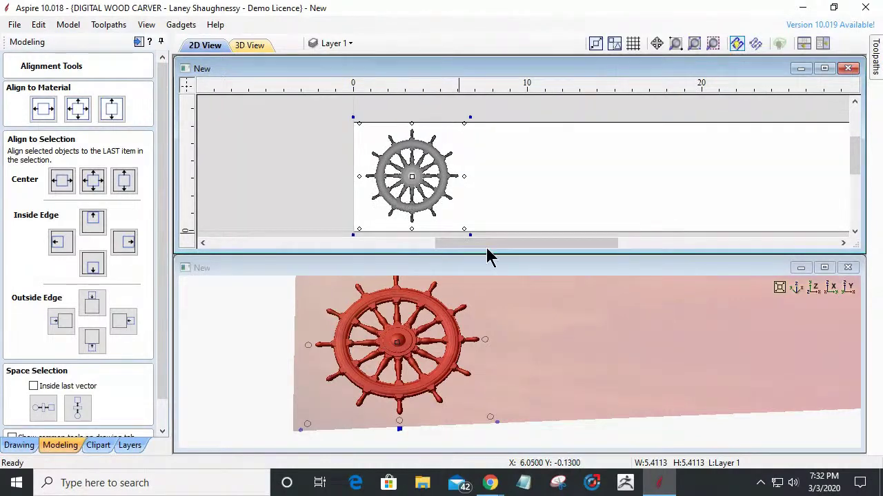
{"action": "left_click_drag", "start_coordinate": [487, 241], "coordinate": [533, 263]}
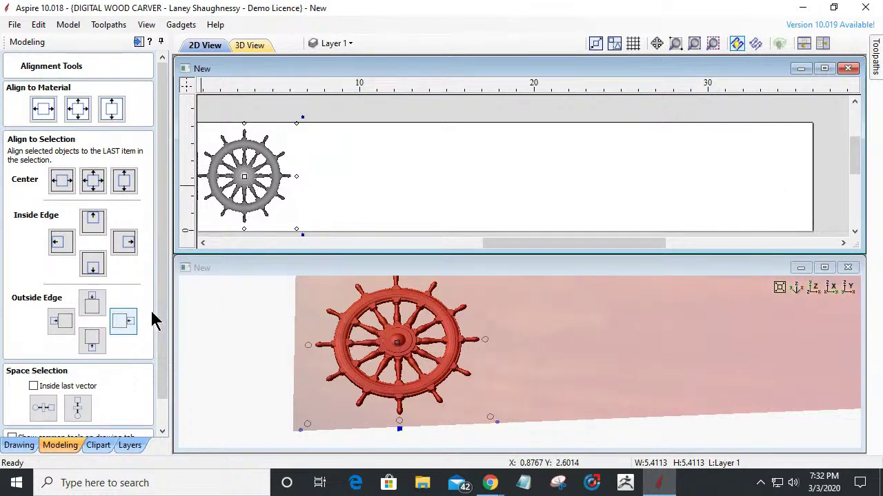
{"action": "scroll", "coordinate": [168, 309], "scroll_direction": "down", "scroll_amount": 1}
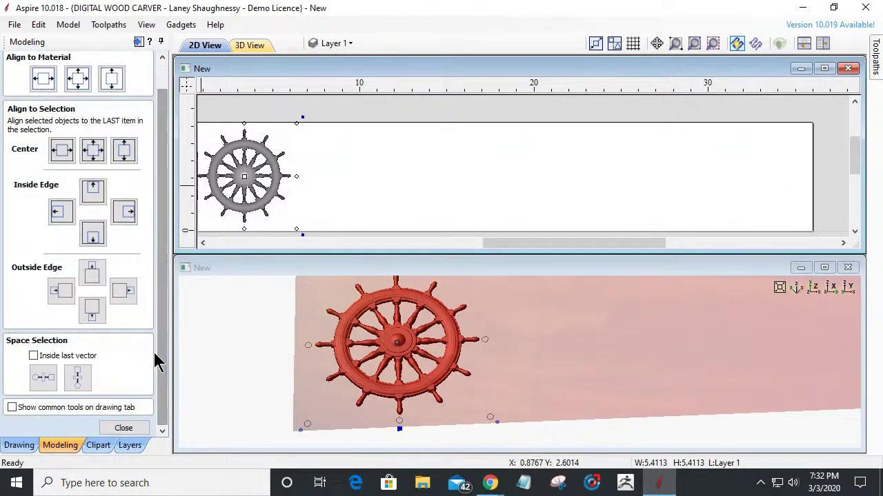
{"action": "left_click", "coordinate": [125, 428]}
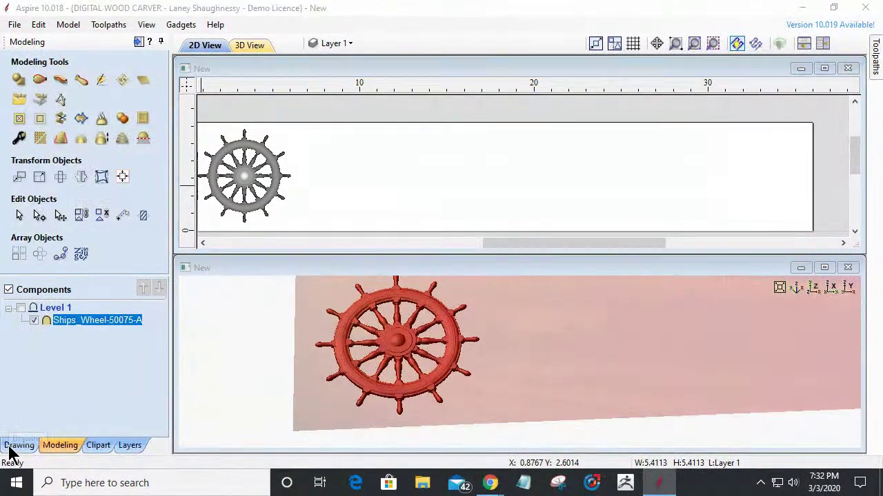
Step: Create a horizontally mirrored copy of the ship's wheel about the job center, at the board's right end
{"action": "left_click", "coordinate": [81, 177]}
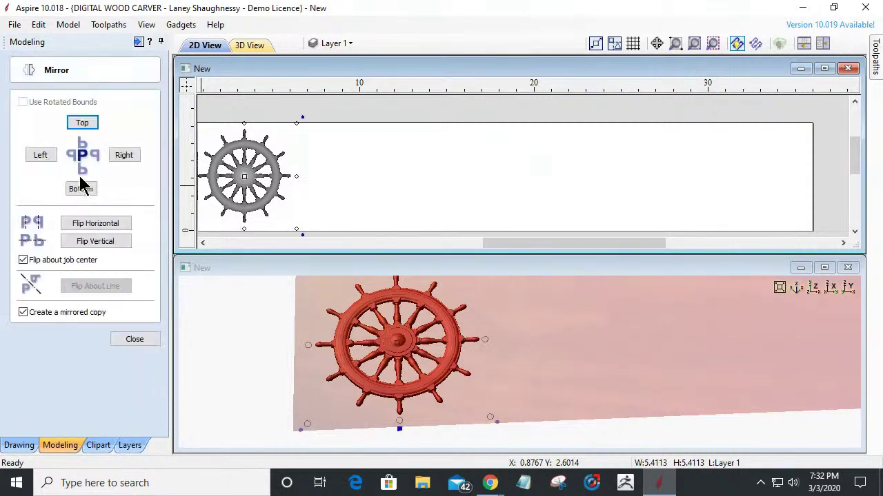
{"action": "left_click", "coordinate": [97, 224]}
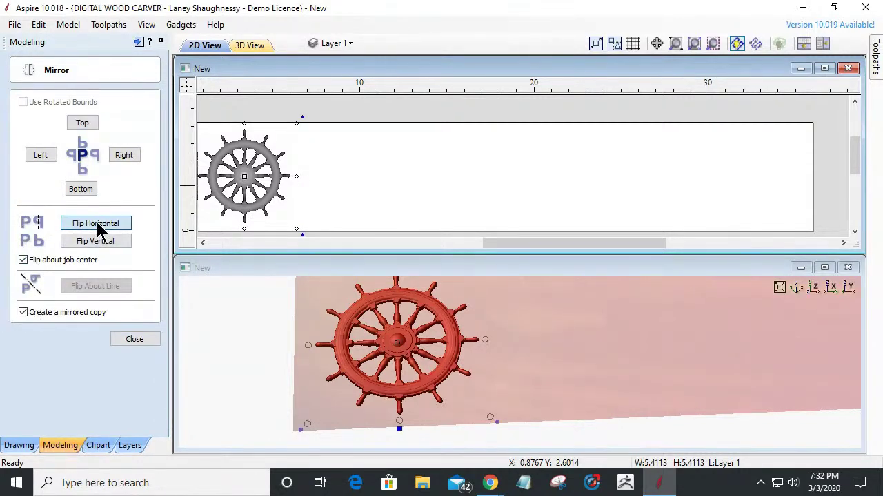
{"action": "left_click", "coordinate": [97, 225]}
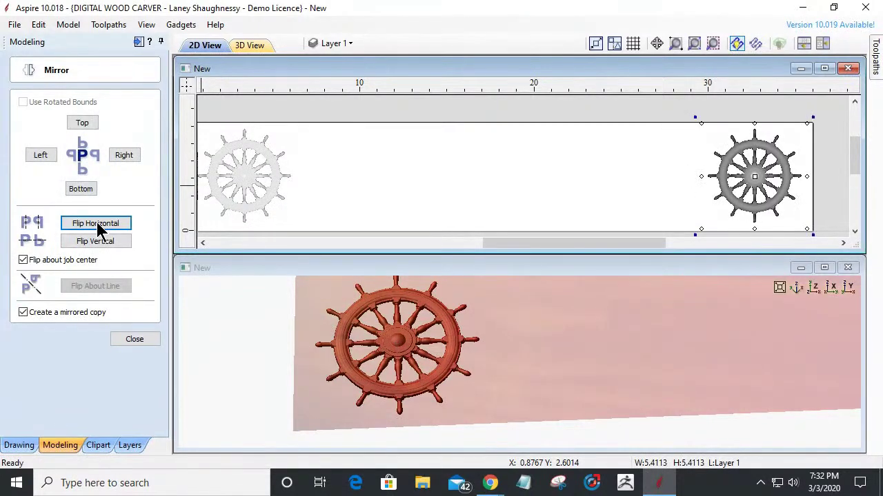
{"action": "left_click", "coordinate": [136, 340]}
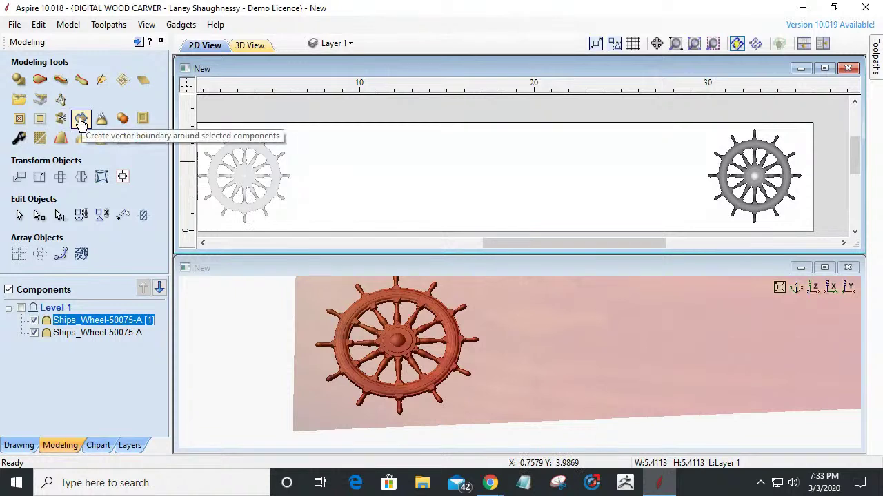
Step: Create a vector boundary around the ship's wheel at the board's left end and remove that outline again
{"action": "left_click", "coordinate": [244, 172]}
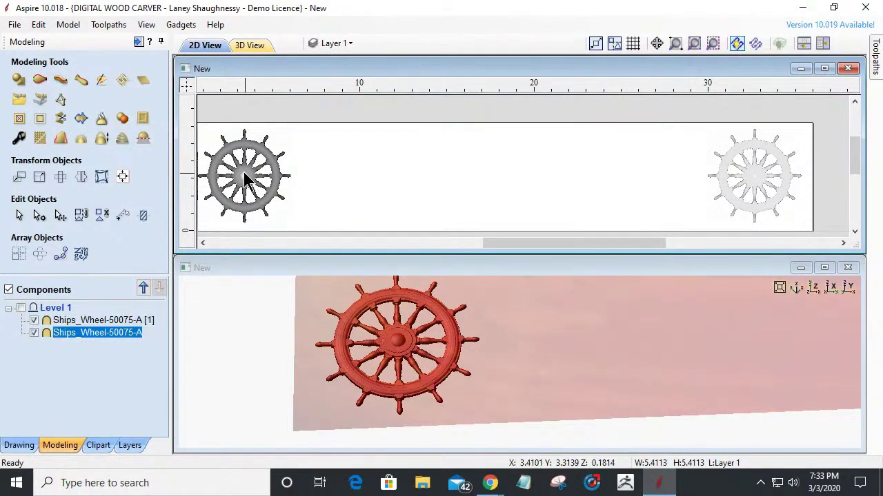
{"action": "left_click", "coordinate": [81, 120]}
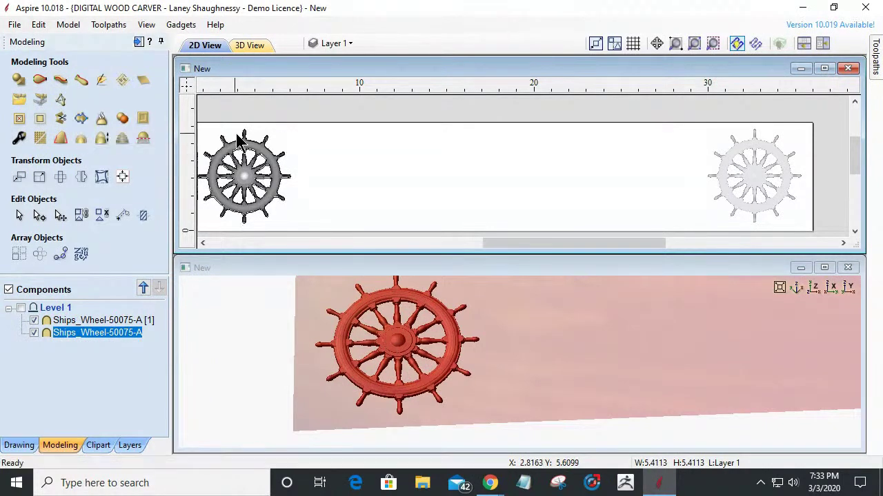
{"action": "left_click", "coordinate": [247, 142]}
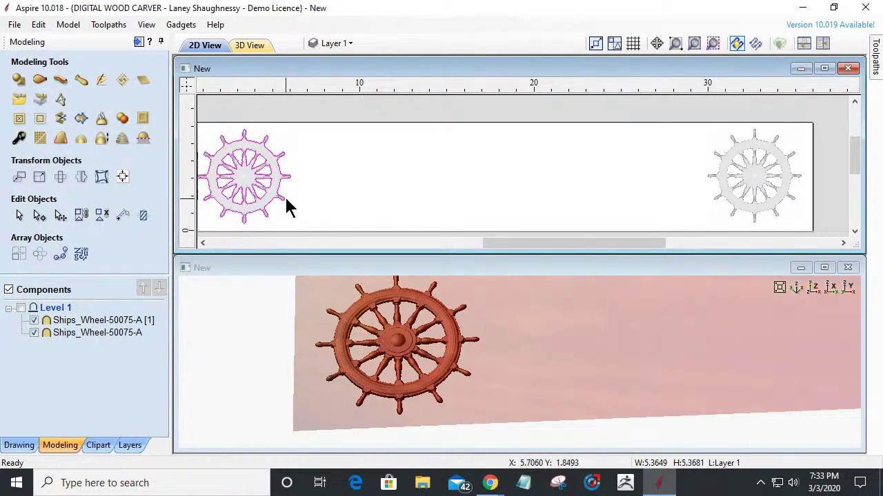
{"action": "left_click", "coordinate": [258, 138]}
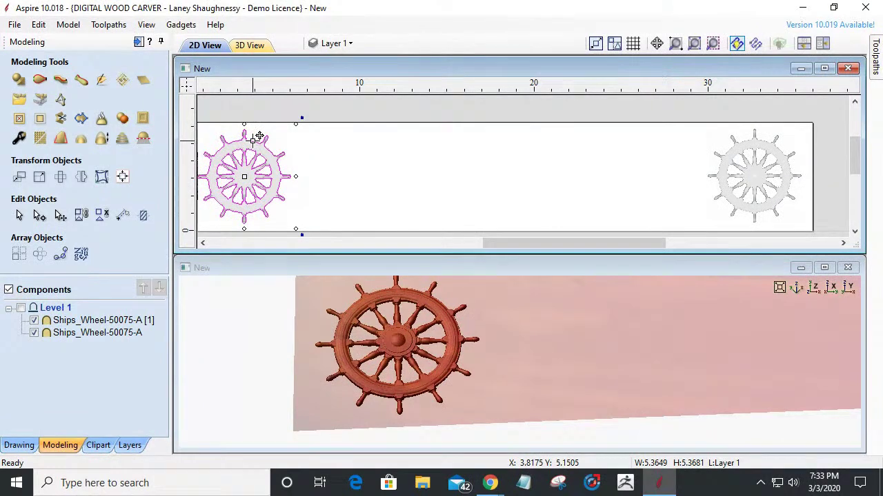
{"action": "key", "text": "Escape"}
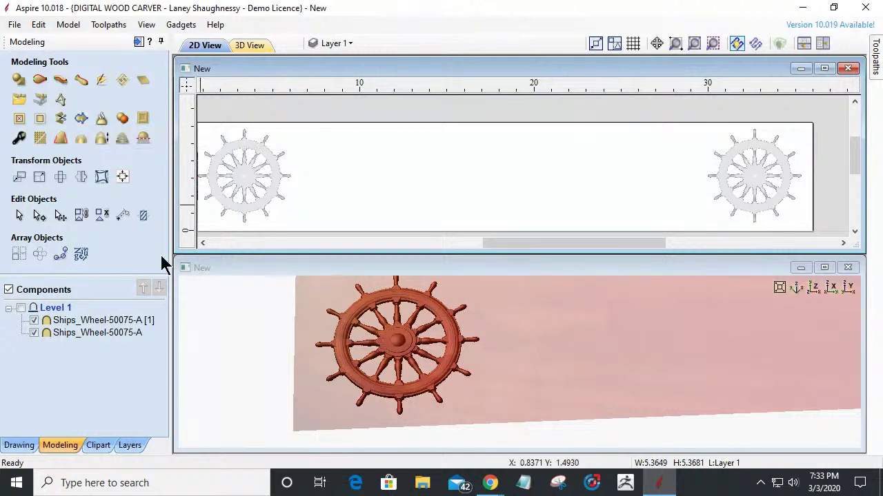
Step: Bring up the drawing tools, maximize the 2D view and fit the whole board in it
{"action": "left_click", "coordinate": [28, 446]}
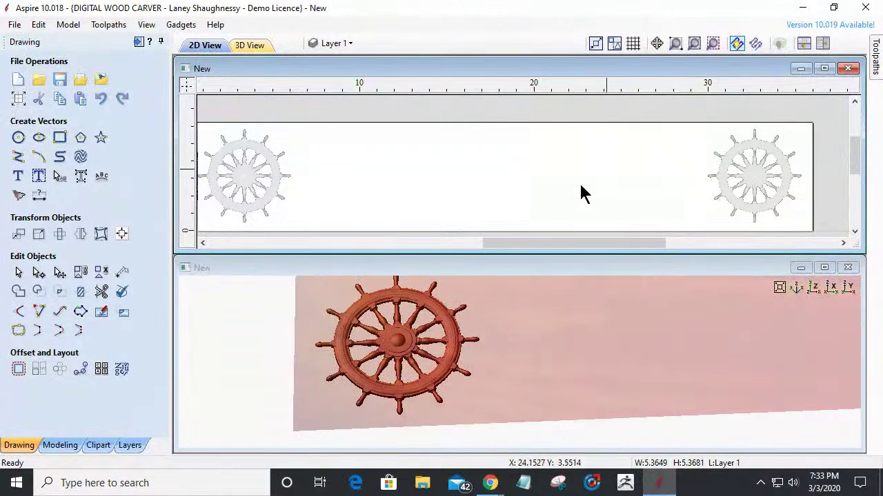
{"action": "left_click_drag", "start_coordinate": [562, 244], "coordinate": [554, 242]}
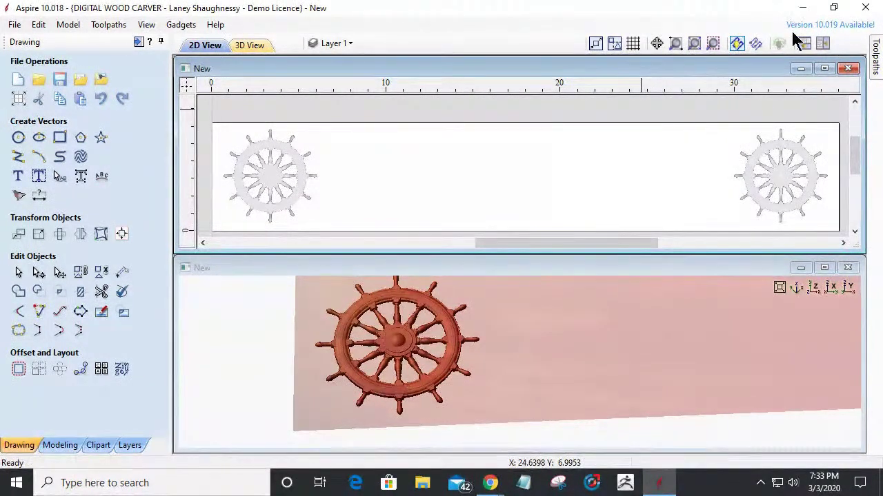
{"action": "left_click", "coordinate": [824, 69]}
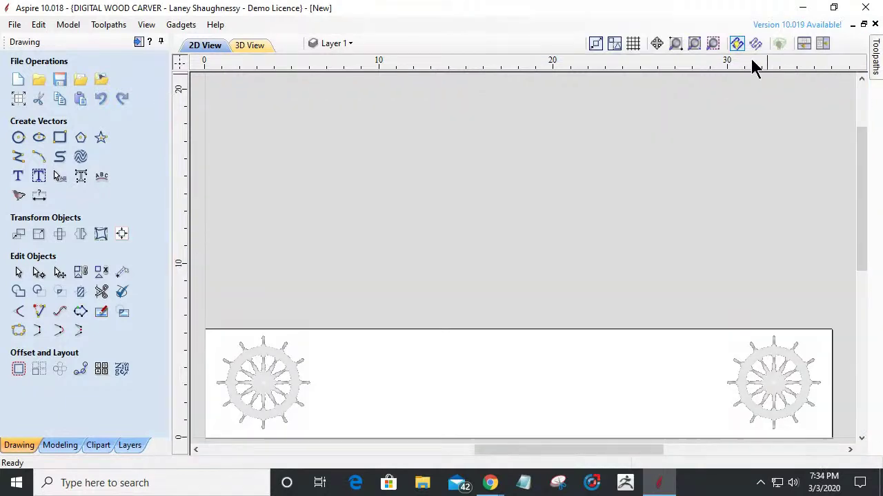
{"action": "left_click", "coordinate": [710, 44]}
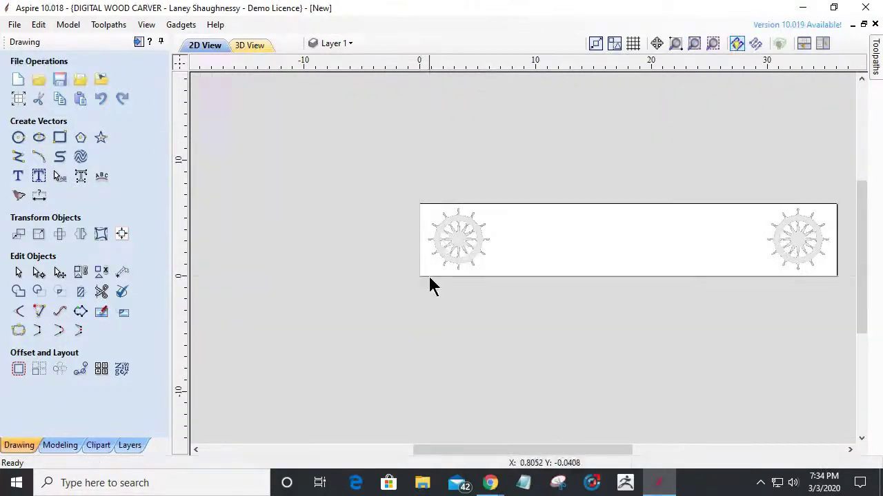
Step: Draw a square-cornered rectangle about 29.25 by 6.25 inches, spanning the board's full height between the centers of the two ship's wheels
{"action": "left_click_drag", "start_coordinate": [489, 450], "coordinate": [526, 451]}
{"action": "scroll", "coordinate": [338, 246], "scroll_direction": "up", "scroll_amount": 3}
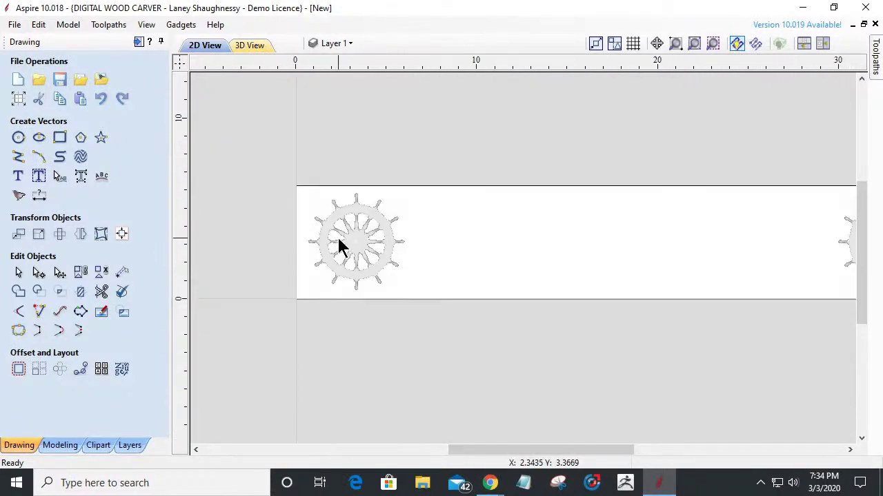
{"action": "scroll", "coordinate": [351, 252], "scroll_direction": "down", "scroll_amount": 1}
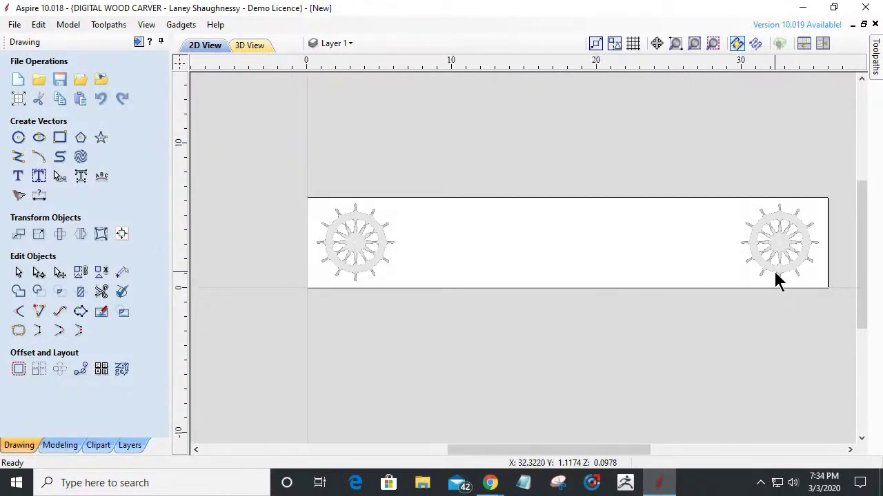
{"action": "scroll", "coordinate": [776, 274], "scroll_direction": "up", "scroll_amount": 1}
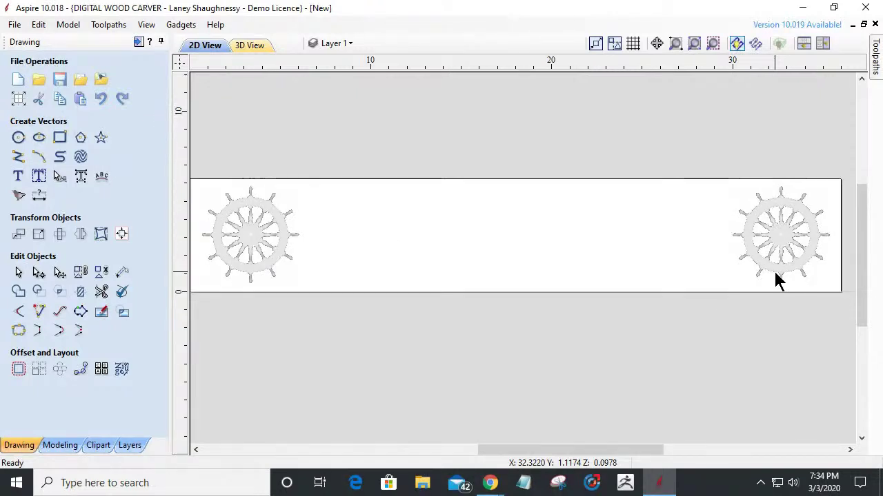
{"action": "left_click", "coordinate": [59, 138]}
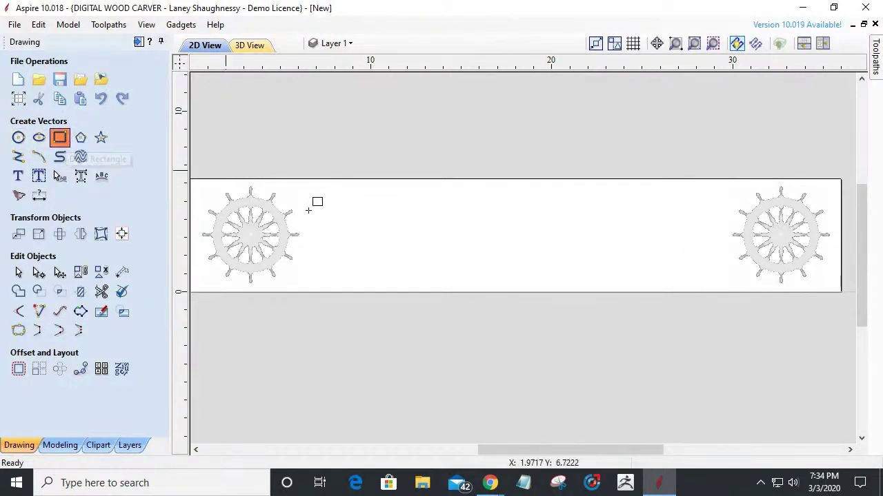
{"action": "scroll", "coordinate": [353, 220], "scroll_direction": "down", "scroll_amount": 1}
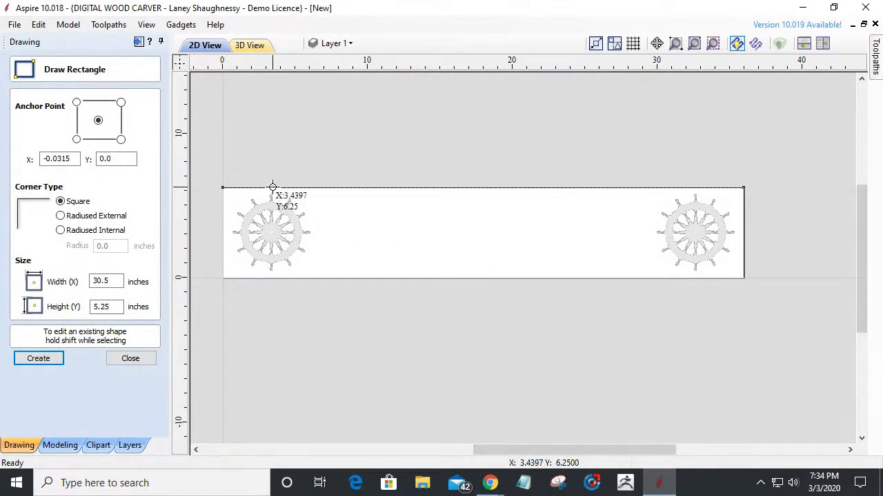
{"action": "left_click_drag", "start_coordinate": [272, 187], "coordinate": [287, 278]}
{"action": "left_click_drag", "start_coordinate": [394, 292], "coordinate": [695, 281]}
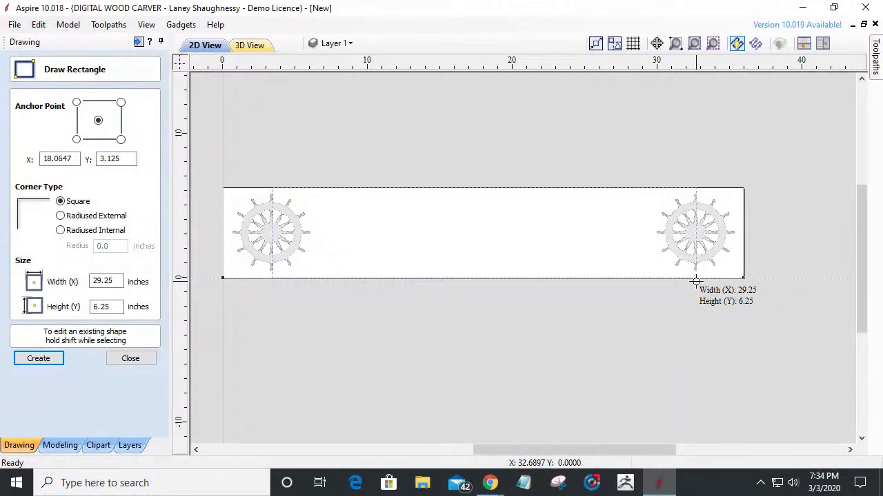
{"action": "left_click_drag", "start_coordinate": [695, 281], "coordinate": [696, 282]}
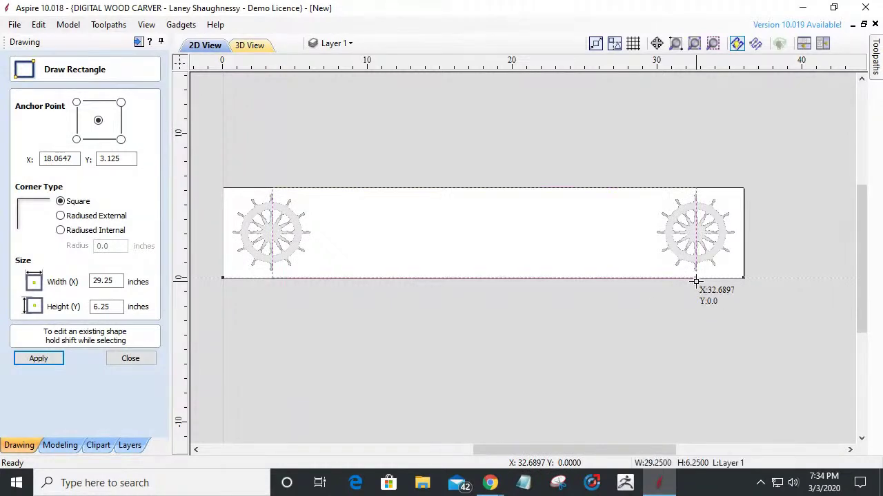
{"action": "left_click", "coordinate": [131, 360]}
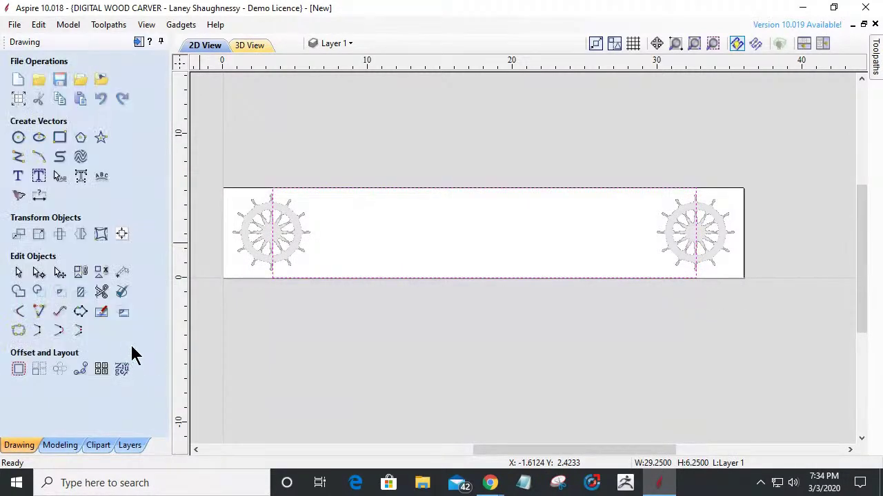
Step: Center the rectangle horizontally within the material using the alignment tools
{"action": "left_click", "coordinate": [122, 235]}
{"action": "left_click", "coordinate": [44, 109]}
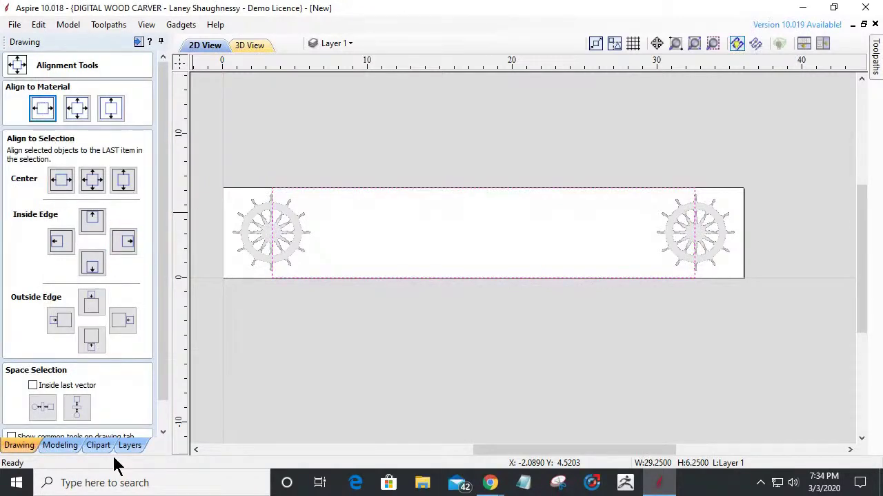
{"action": "scroll", "coordinate": [157, 385], "scroll_direction": "down", "scroll_amount": 2}
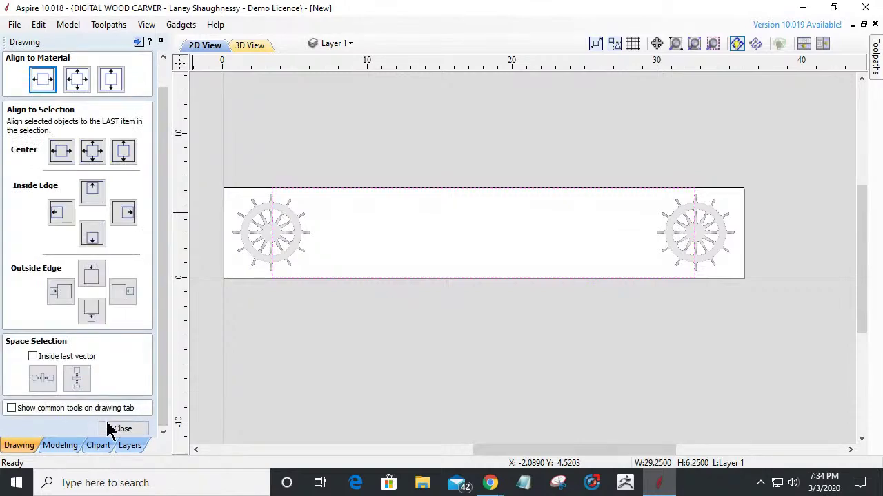
{"action": "left_click", "coordinate": [107, 427]}
Step: Stretch the rectangle's two ends onto the hub centers of both ship's wheels, making it about 29.31 inches wide
{"action": "scroll", "coordinate": [234, 248], "scroll_direction": "up", "scroll_amount": 6}
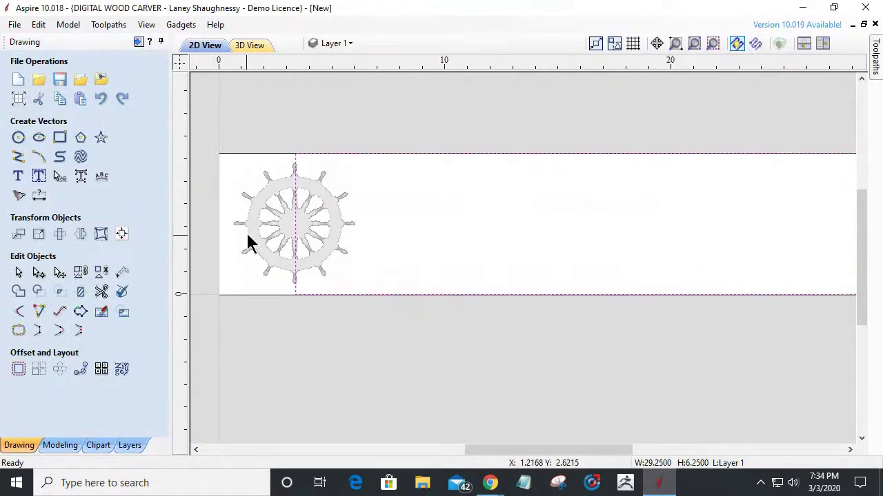
{"action": "scroll", "coordinate": [250, 240], "scroll_direction": "up", "scroll_amount": 2}
{"action": "scroll", "coordinate": [251, 240], "scroll_direction": "down", "scroll_amount": 2}
{"action": "scroll", "coordinate": [250, 240], "scroll_direction": "up", "scroll_amount": 3}
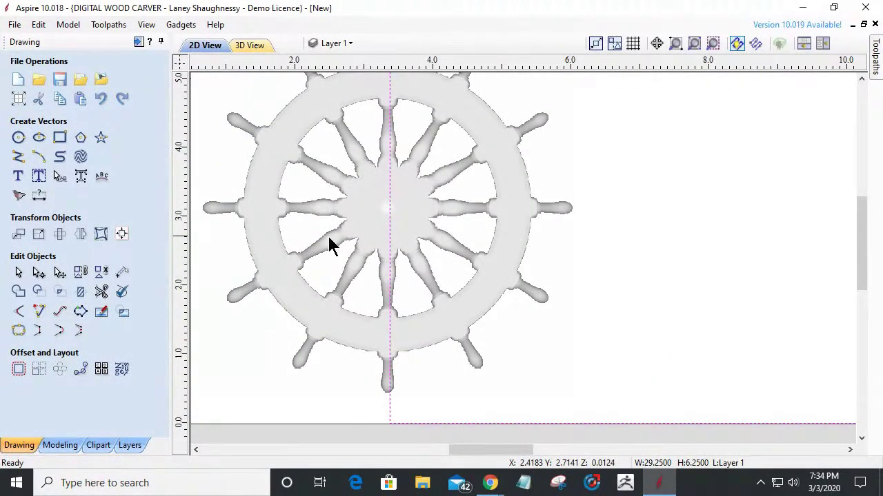
{"action": "scroll", "coordinate": [390, 221], "scroll_direction": "up", "scroll_amount": 3}
{"action": "scroll", "coordinate": [390, 217], "scroll_direction": "up", "scroll_amount": 1}
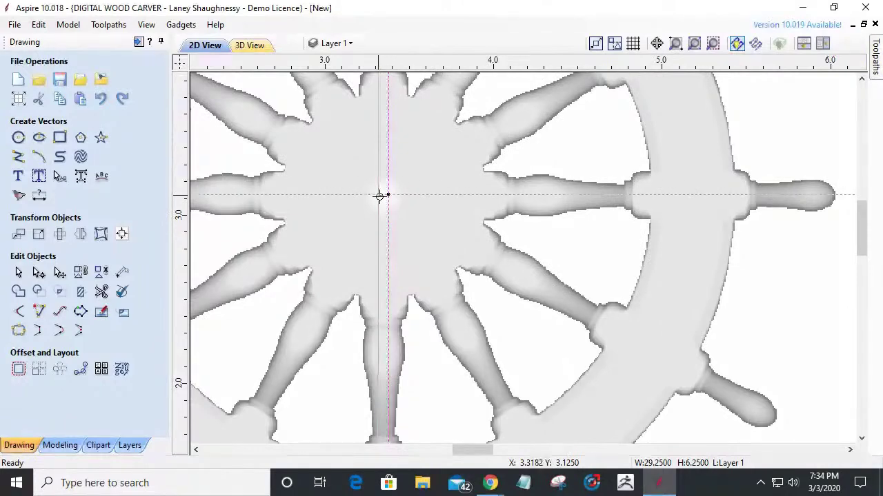
{"action": "scroll", "coordinate": [379, 215], "scroll_direction": "down", "scroll_amount": 12}
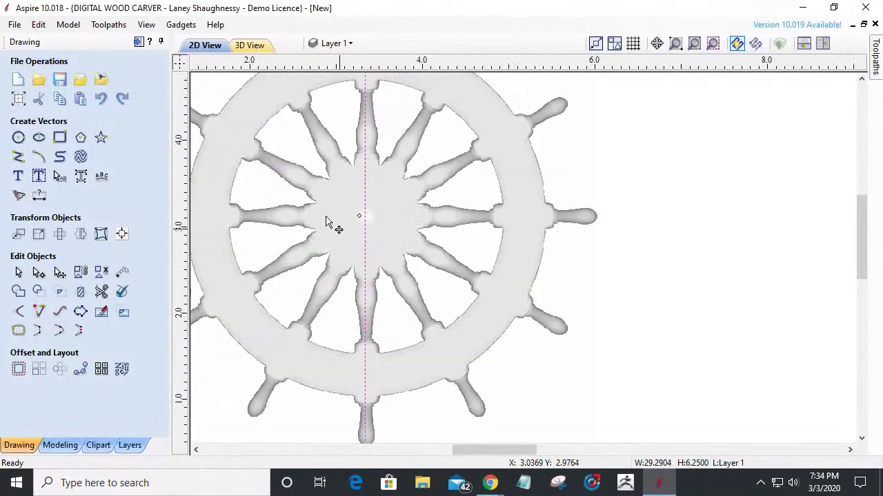
{"action": "scroll", "coordinate": [524, 247], "scroll_direction": "up", "scroll_amount": 4}
{"action": "scroll", "coordinate": [503, 246], "scroll_direction": "up", "scroll_amount": 8}
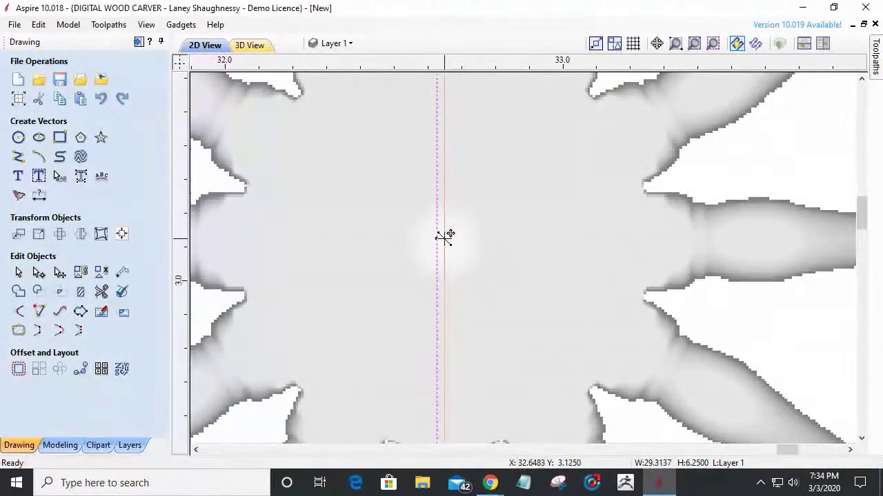
{"action": "scroll", "coordinate": [578, 320], "scroll_direction": "down", "scroll_amount": 6}
{"action": "scroll", "coordinate": [297, 200], "scroll_direction": "down", "scroll_amount": 5}
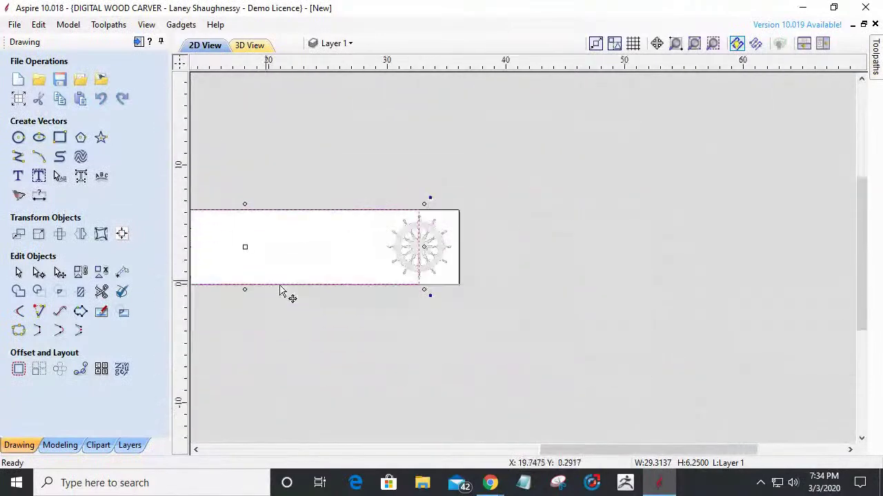
{"action": "scroll", "coordinate": [249, 273], "scroll_direction": "up", "scroll_amount": 2}
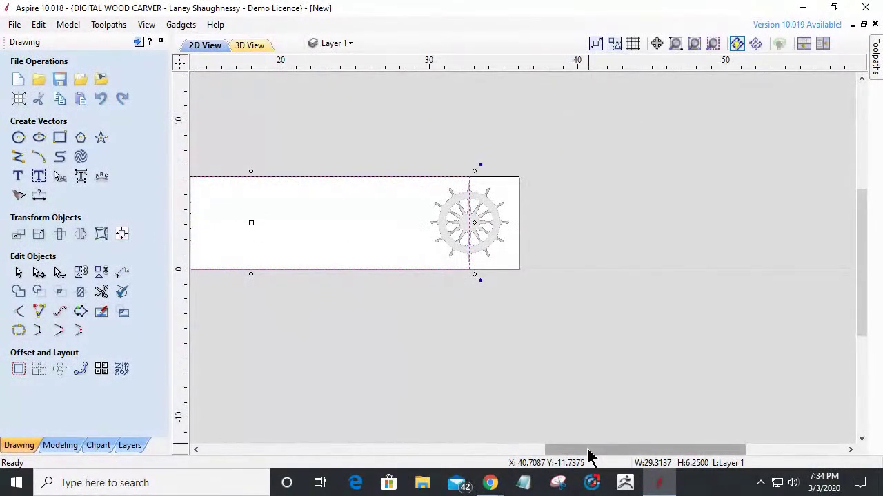
Step: Reduce the rectangle's height symmetrically about its center to about 5.04 inches
{"action": "left_click_drag", "start_coordinate": [587, 448], "coordinate": [519, 446]}
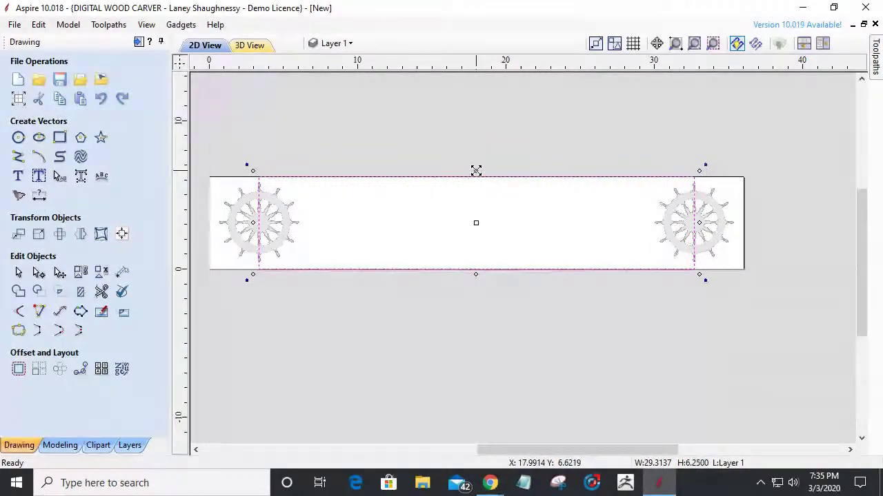
{"action": "left_click_drag", "start_coordinate": [476, 170], "coordinate": [475, 186]}
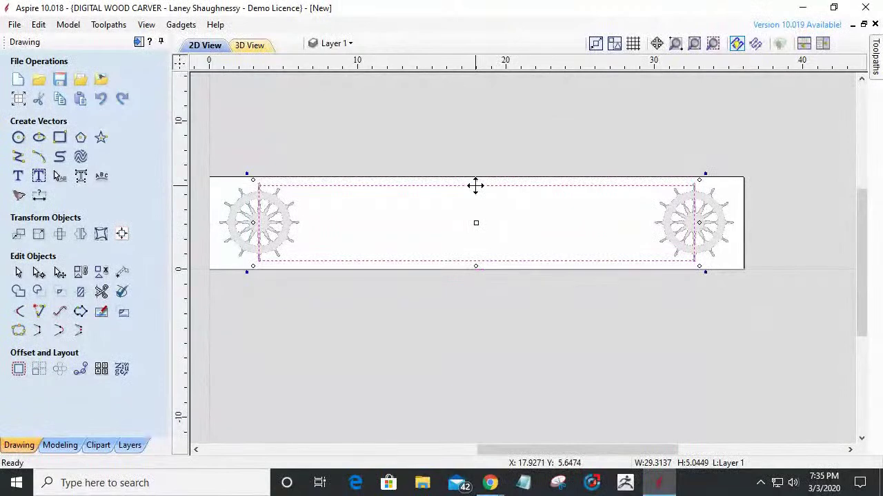
{"action": "scroll", "coordinate": [475, 185], "scroll_direction": "up", "scroll_amount": 2}
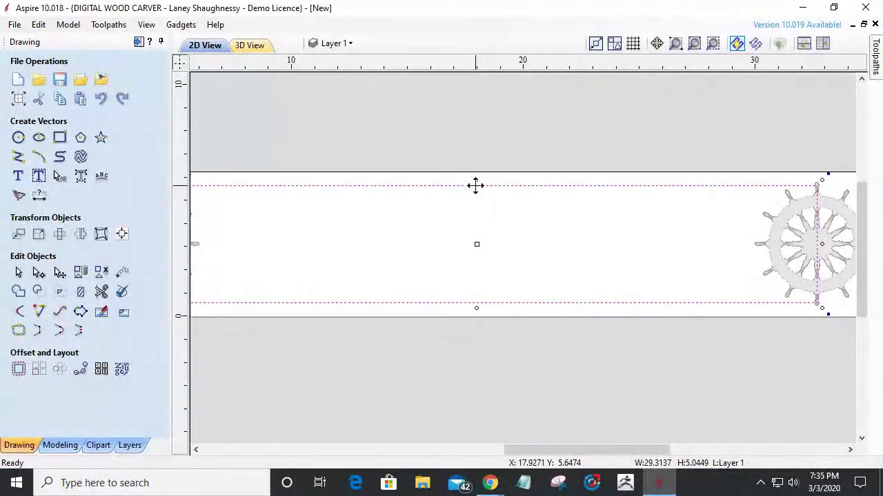
{"action": "scroll", "coordinate": [475, 185], "scroll_direction": "down", "scroll_amount": 2}
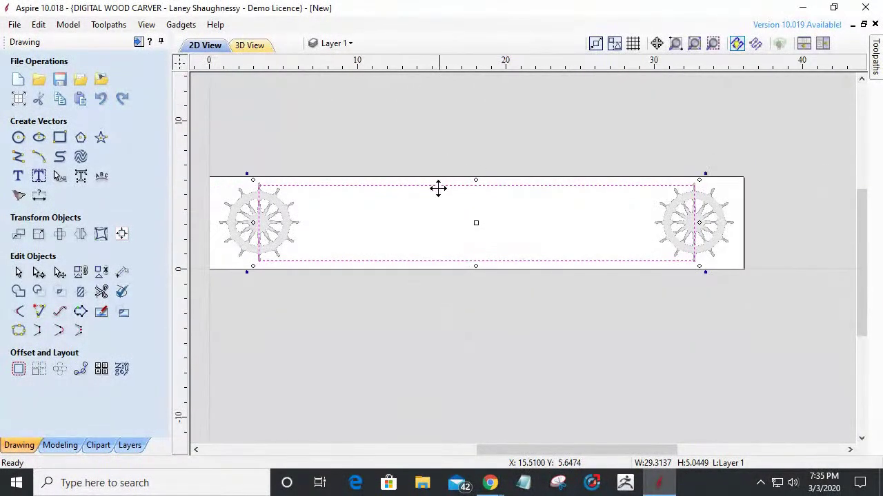
Step: Draw a 6-inch diameter circle centered on the hub of the ship's wheel at the board's right end
{"action": "left_click", "coordinate": [18, 140]}
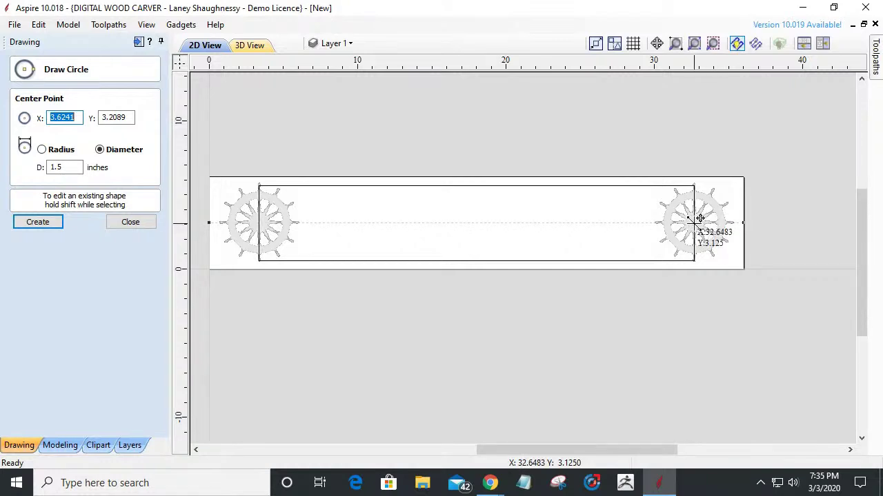
{"action": "left_click", "coordinate": [699, 219]}
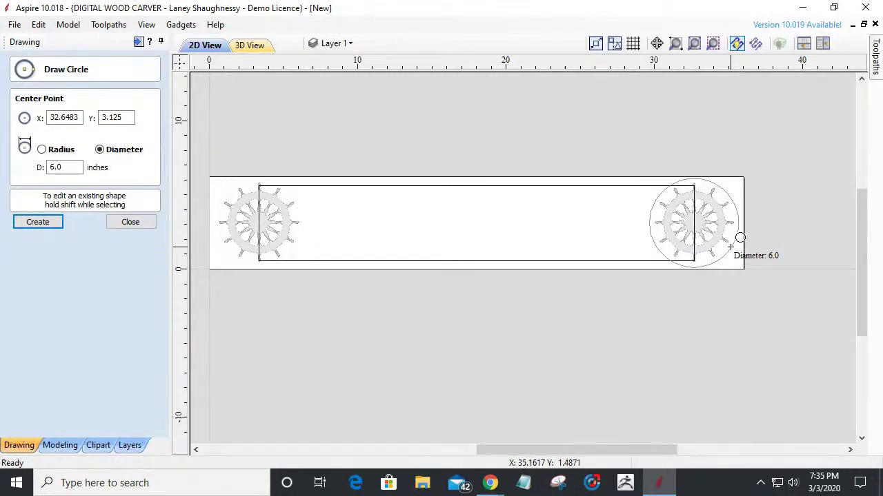
{"action": "left_click", "coordinate": [740, 238]}
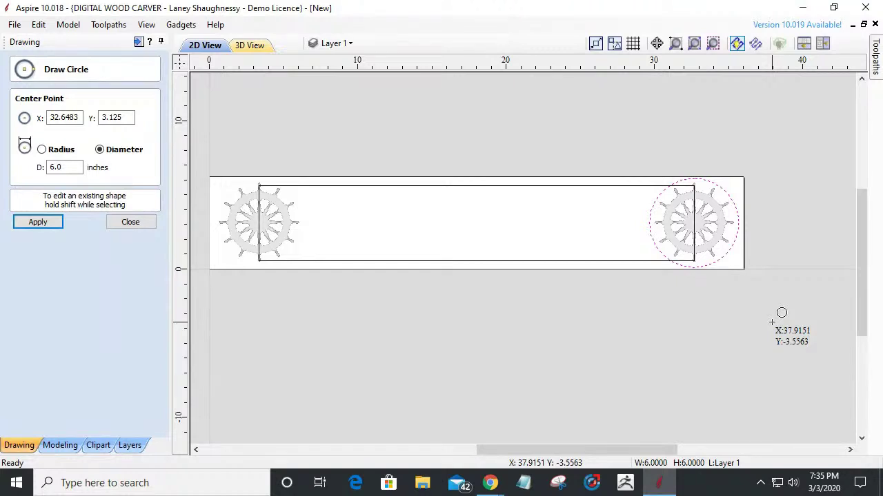
{"action": "left_click", "coordinate": [131, 223]}
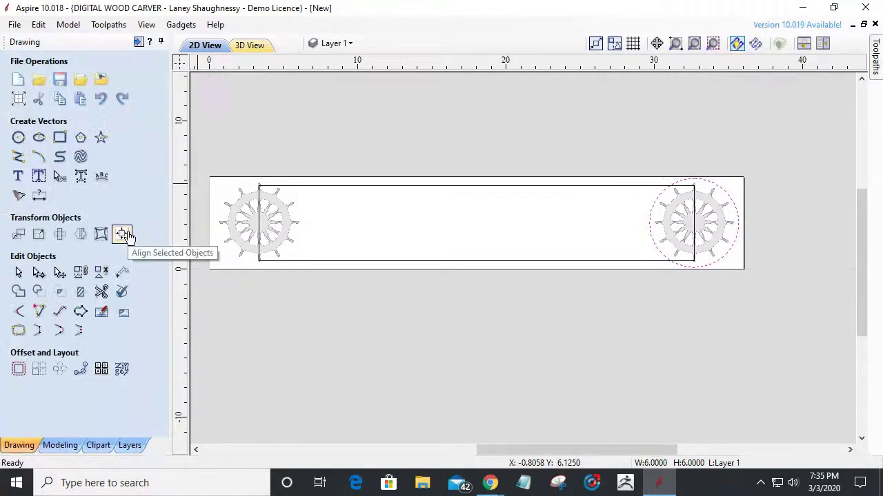
Step: Create a horizontally mirrored copy of the circle around the ship's wheel at the board's left end
{"action": "left_click", "coordinate": [80, 234]}
{"action": "left_click", "coordinate": [76, 225]}
{"action": "left_click", "coordinate": [136, 340]}
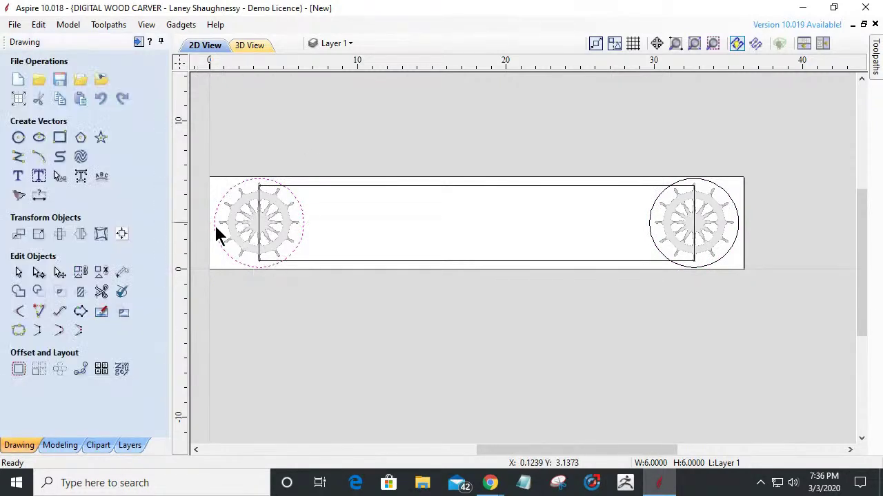
Step: Examine where the circle around the board's left ship's wheel crosses the rectangle's edges
{"action": "left_click_drag", "start_coordinate": [552, 450], "coordinate": [540, 449]}
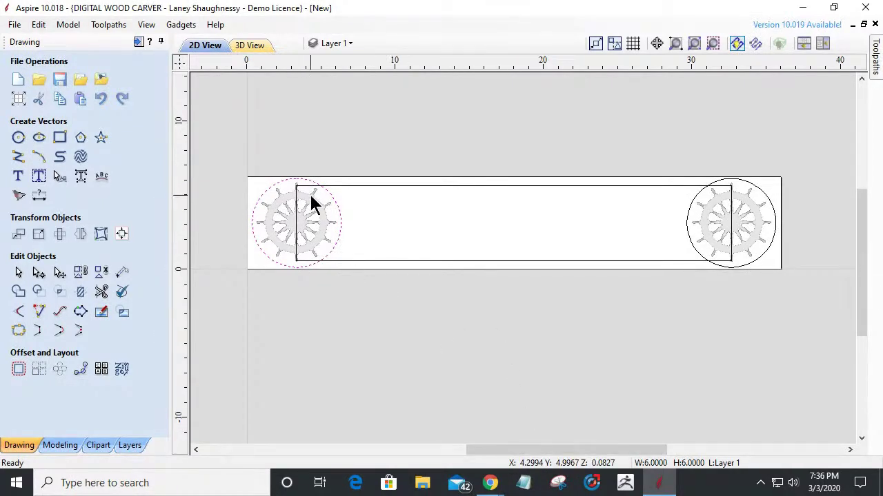
{"action": "scroll", "coordinate": [312, 204], "scroll_direction": "up", "scroll_amount": 3}
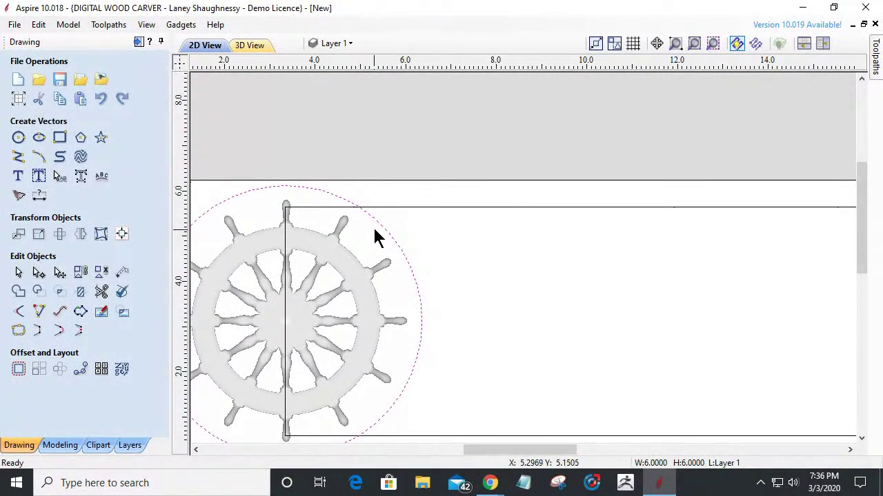
{"action": "scroll", "coordinate": [365, 215], "scroll_direction": "down", "scroll_amount": 2}
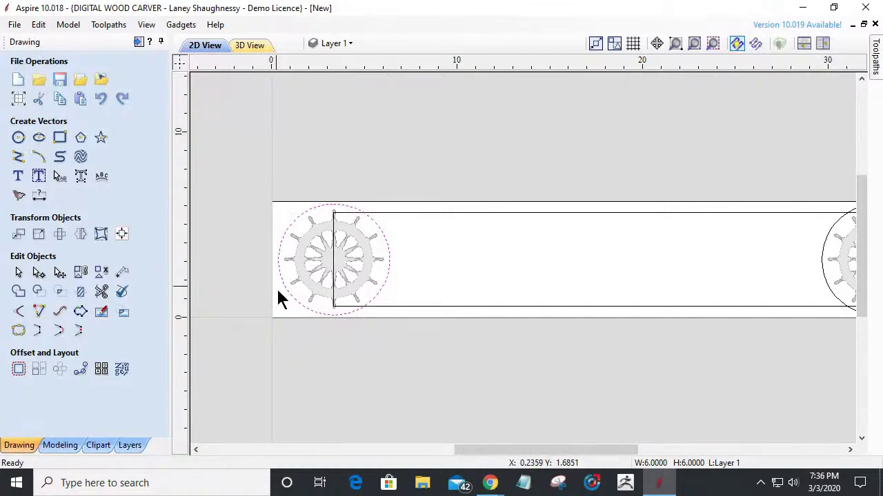
{"action": "scroll", "coordinate": [314, 269], "scroll_direction": "up", "scroll_amount": 3}
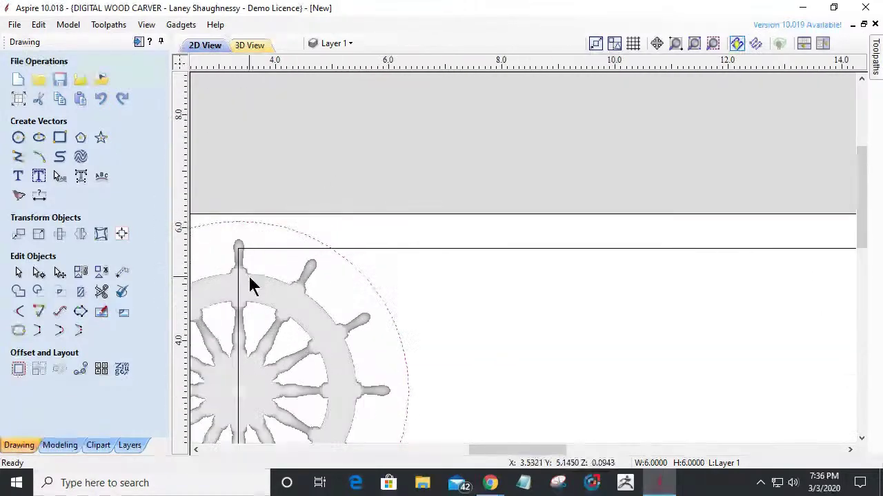
{"action": "scroll", "coordinate": [249, 277], "scroll_direction": "down", "scroll_amount": 3}
{"action": "scroll", "coordinate": [247, 311], "scroll_direction": "up", "scroll_amount": 4}
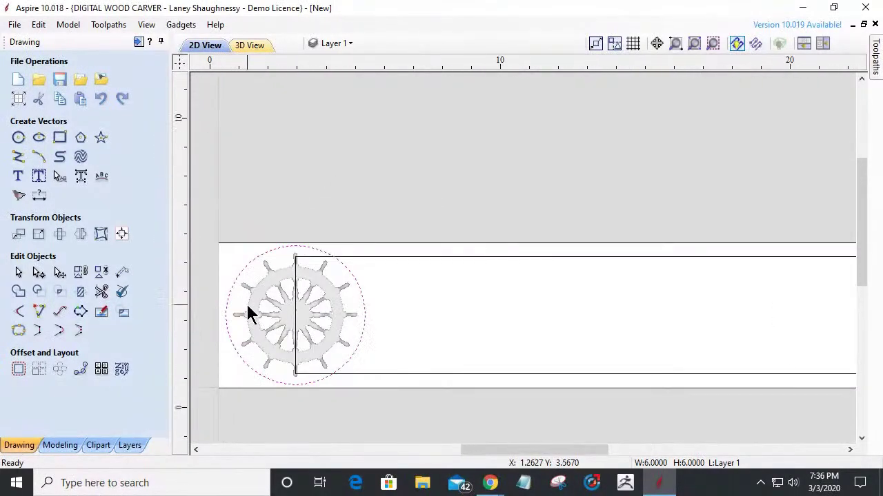
{"action": "scroll", "coordinate": [248, 313], "scroll_direction": "down", "scroll_amount": 2}
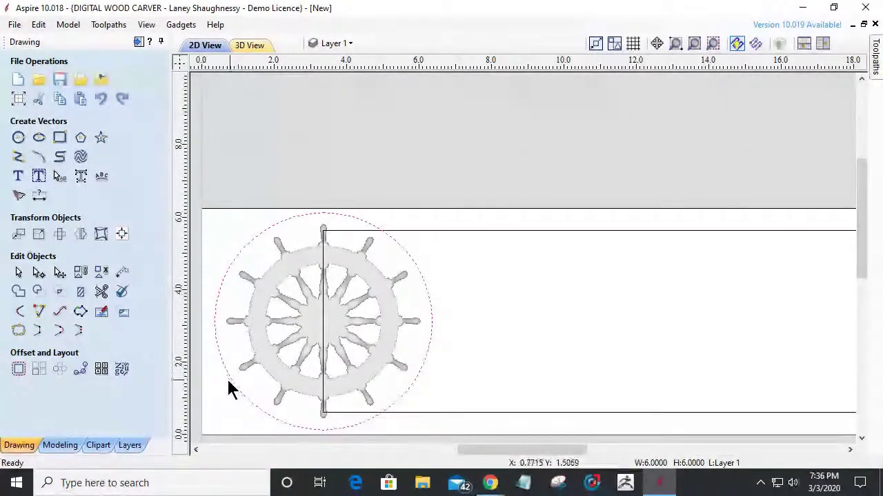
{"action": "scroll", "coordinate": [227, 389], "scroll_direction": "up", "scroll_amount": 2}
{"action": "scroll", "coordinate": [230, 392], "scroll_direction": "up", "scroll_amount": 1}
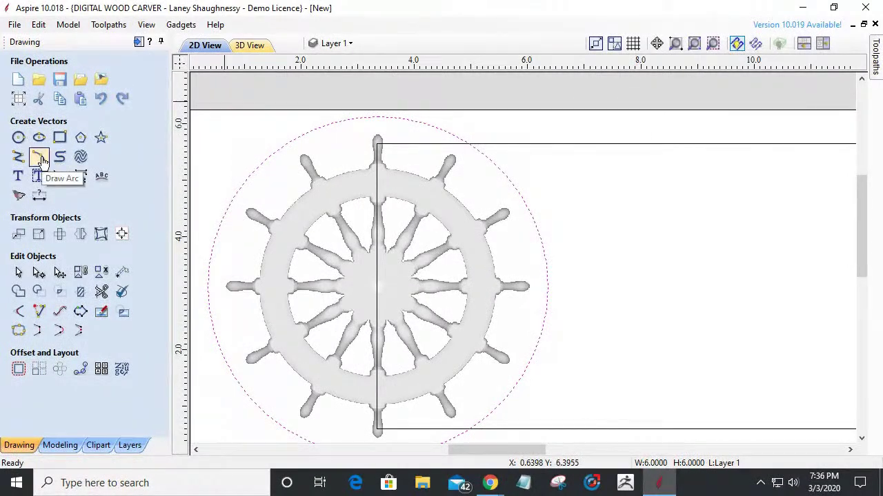
{"action": "left_click", "coordinate": [40, 158]}
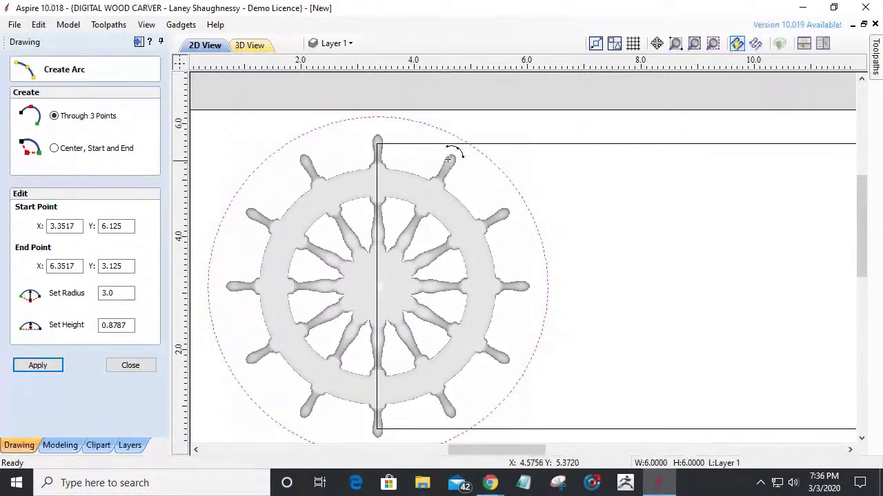
{"action": "left_click", "coordinate": [469, 145]}
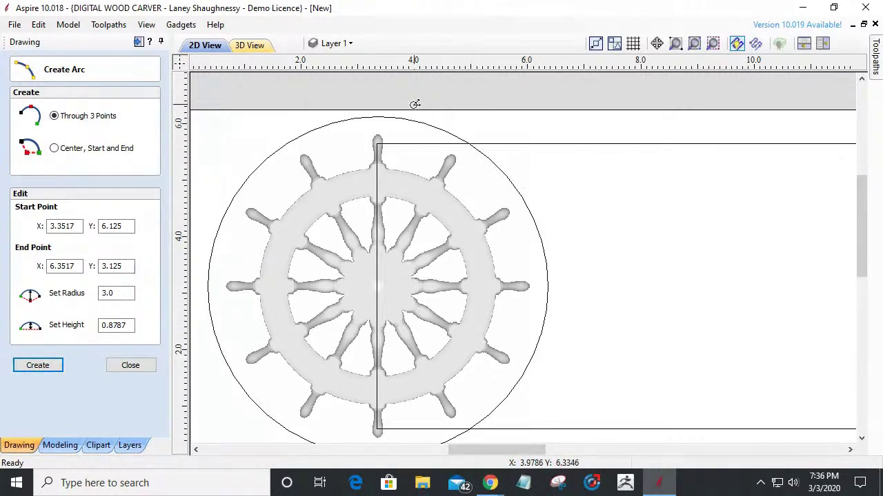
{"action": "left_click", "coordinate": [409, 144]}
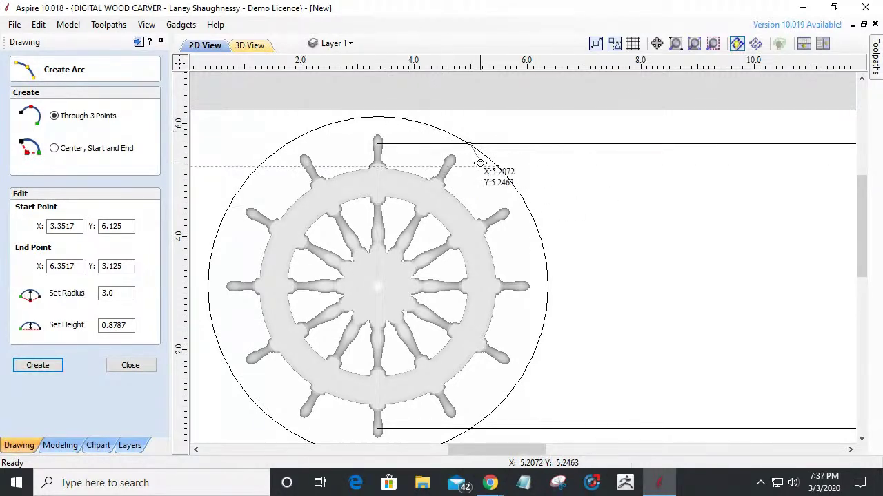
{"action": "key", "text": "Escape"}
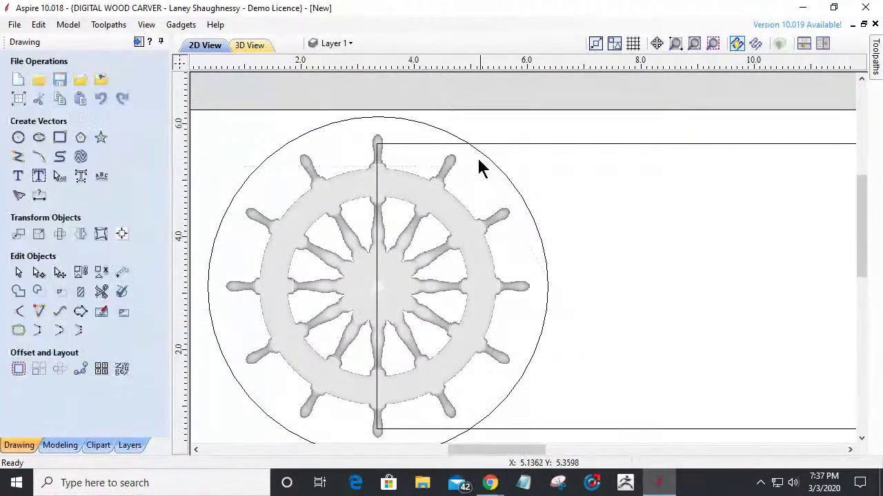
Step: Draw a downward-bulging three-point arc from the left circle to the rectangle's top edge, about 2.55 inches wide with a radius of about 1.64 inches
{"action": "left_click", "coordinate": [38, 157]}
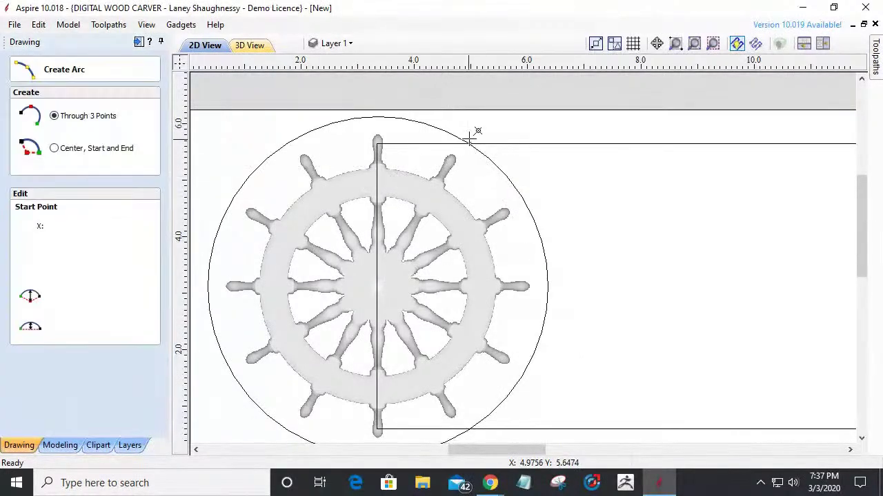
{"action": "scroll", "coordinate": [461, 139], "scroll_direction": "up", "scroll_amount": 2}
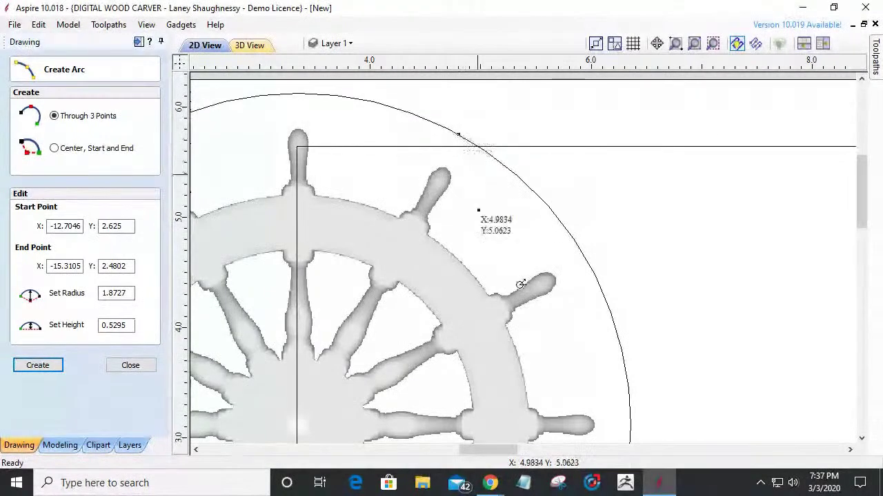
{"action": "scroll", "coordinate": [469, 213], "scroll_direction": "down", "scroll_amount": 3}
{"action": "scroll", "coordinate": [472, 226], "scroll_direction": "down", "scroll_amount": 2}
{"action": "scroll", "coordinate": [471, 226], "scroll_direction": "up", "scroll_amount": 1}
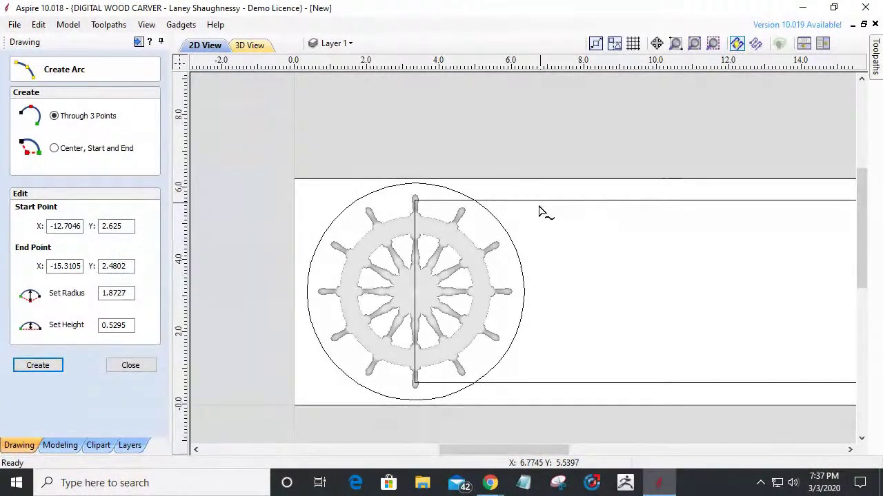
{"action": "left_click", "coordinate": [560, 202]}
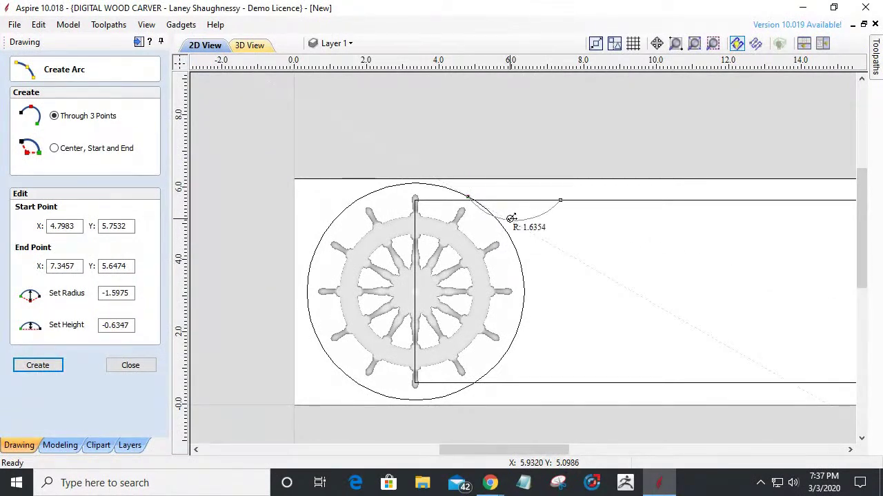
{"action": "left_click", "coordinate": [511, 220]}
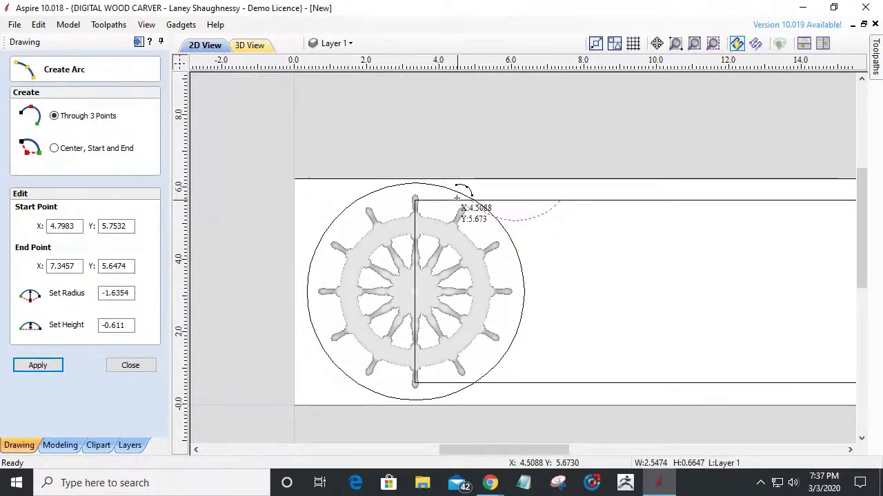
{"action": "scroll", "coordinate": [462, 198], "scroll_direction": "up", "scroll_amount": 3}
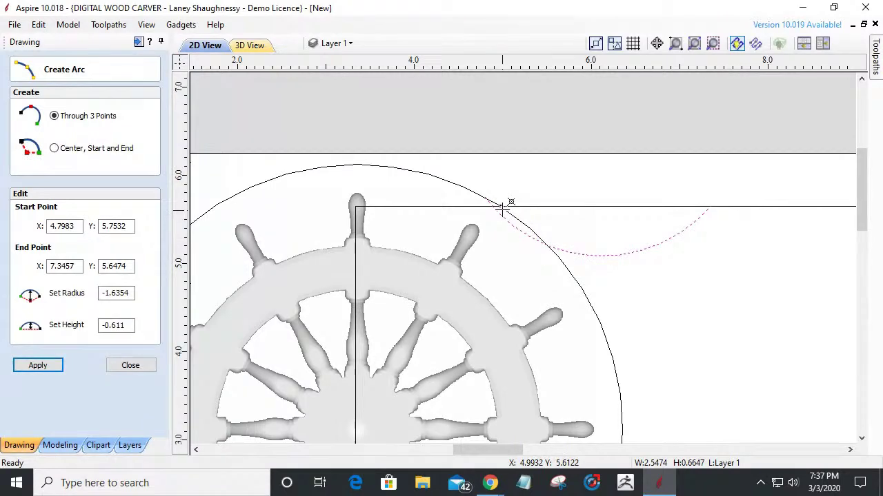
{"action": "scroll", "coordinate": [480, 199], "scroll_direction": "up", "scroll_amount": 2}
{"action": "scroll", "coordinate": [483, 199], "scroll_direction": "up", "scroll_amount": 3}
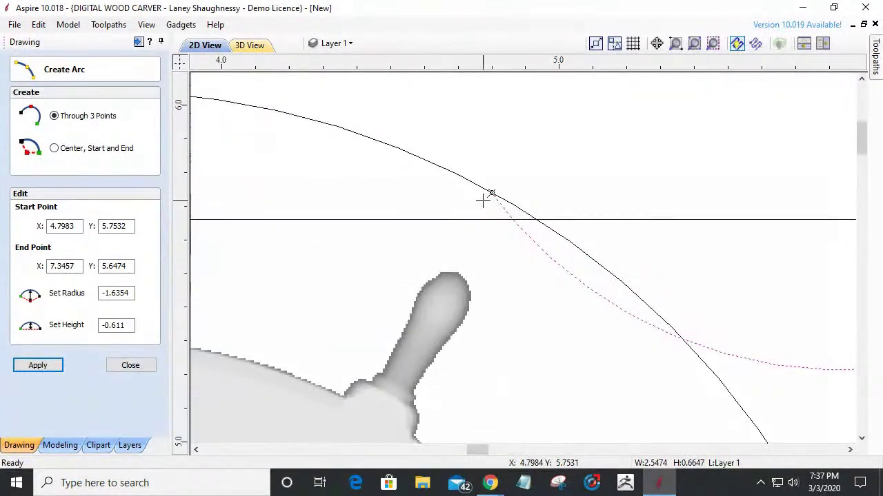
{"action": "scroll", "coordinate": [441, 207], "scroll_direction": "down", "scroll_amount": 5}
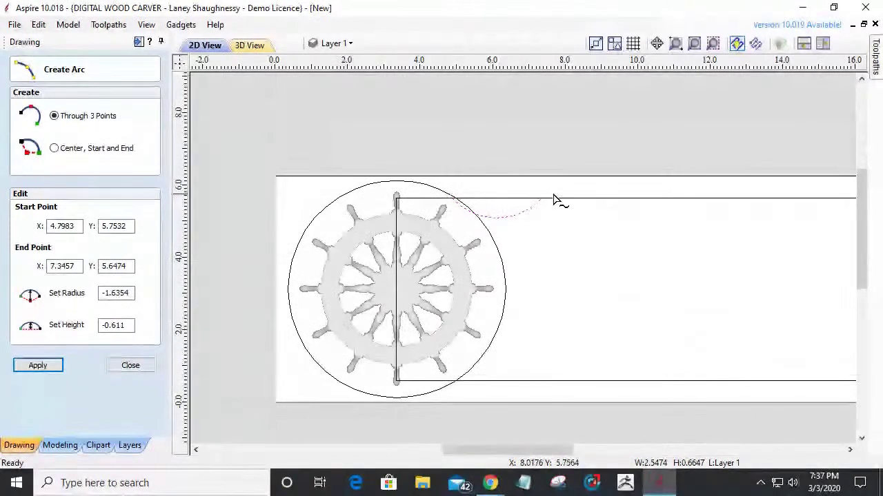
{"action": "scroll", "coordinate": [425, 180], "scroll_direction": "up", "scroll_amount": 2}
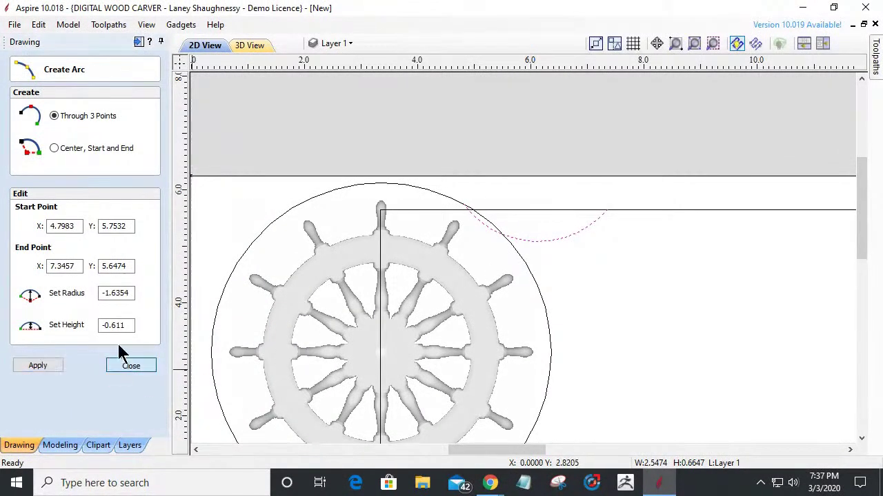
{"action": "left_click", "coordinate": [128, 366]}
Step: Create mirrored copies of the arc horizontally and vertically about the job center, placing one at each of the four circle-rectangle junctions
{"action": "scroll", "coordinate": [262, 283], "scroll_direction": "down", "scroll_amount": 4}
{"action": "scroll", "coordinate": [384, 295], "scroll_direction": "down", "scroll_amount": 2}
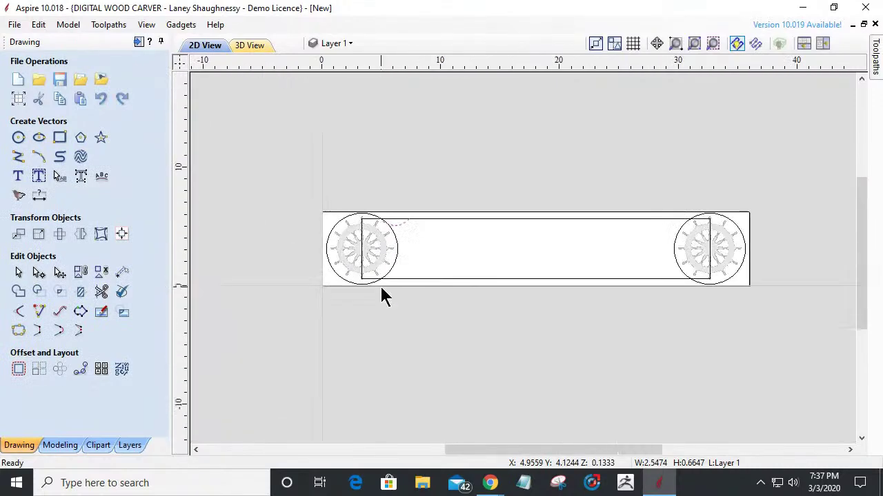
{"action": "scroll", "coordinate": [449, 292], "scroll_direction": "up", "scroll_amount": 3}
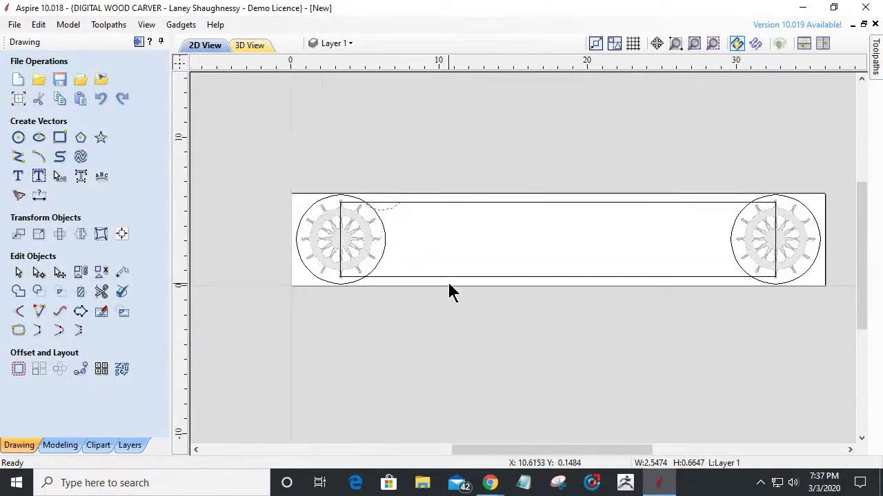
{"action": "left_click", "coordinate": [80, 234]}
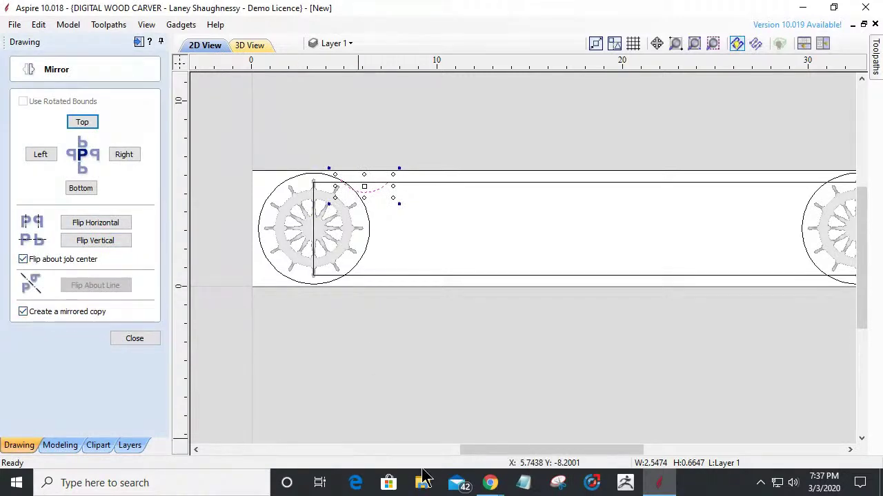
{"action": "left_click_drag", "start_coordinate": [495, 447], "coordinate": [508, 447]}
{"action": "left_click", "coordinate": [88, 222]}
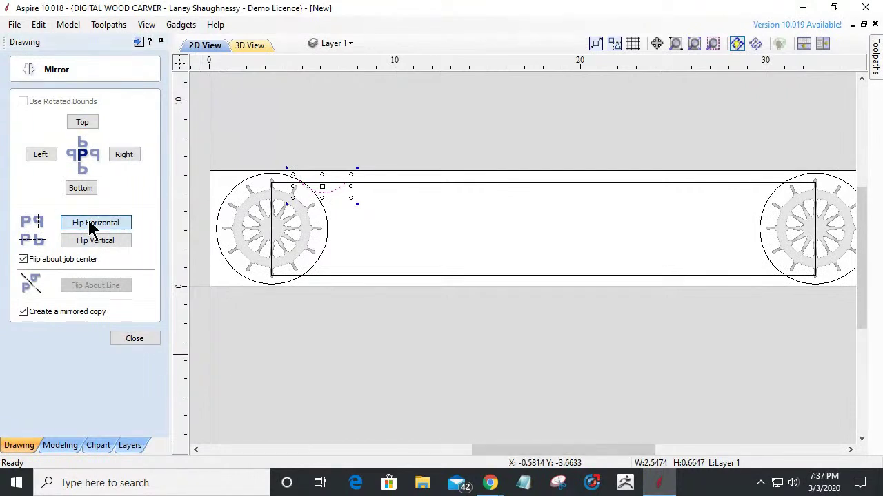
{"action": "left_click", "coordinate": [89, 237]}
{"action": "left_click", "coordinate": [92, 229]}
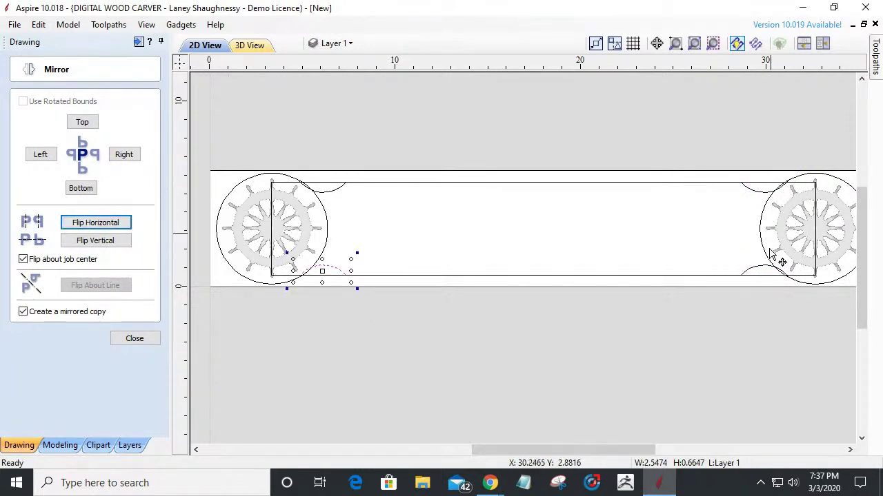
{"action": "left_click", "coordinate": [129, 338]}
Step: Trim away the rectangle's left end line running through the ship's wheel using Interactive Vector Trim
{"action": "scroll", "coordinate": [231, 266], "scroll_direction": "up", "scroll_amount": 3}
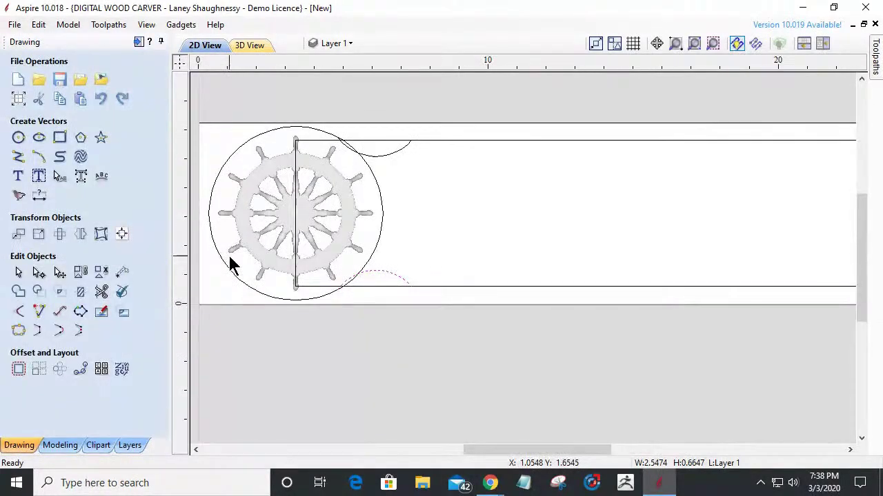
{"action": "scroll", "coordinate": [238, 271], "scroll_direction": "up", "scroll_amount": 1}
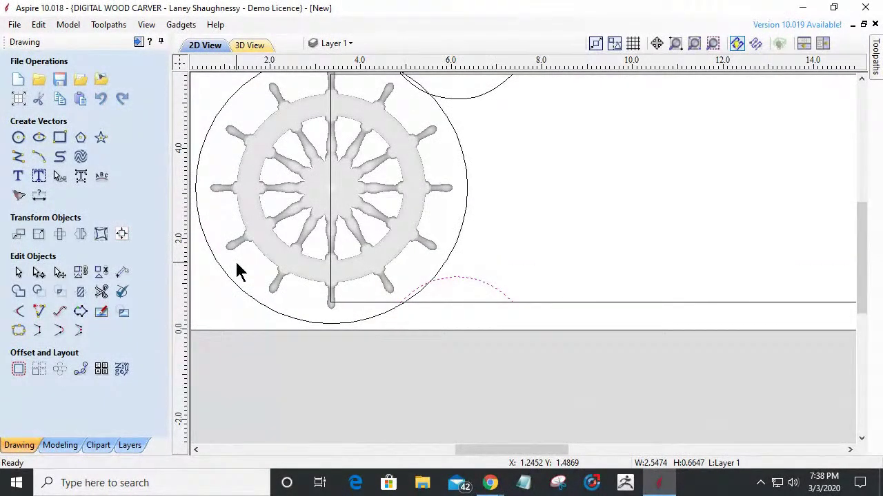
{"action": "left_click", "coordinate": [101, 294]}
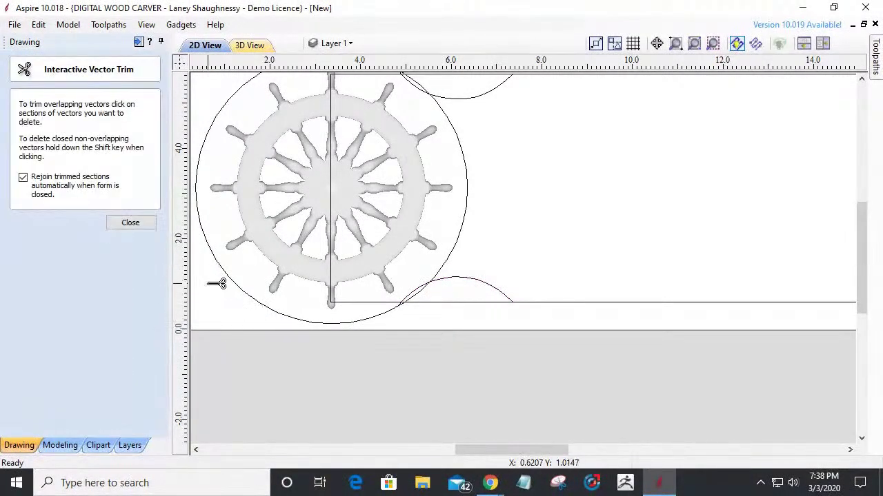
{"action": "left_click", "coordinate": [330, 185]}
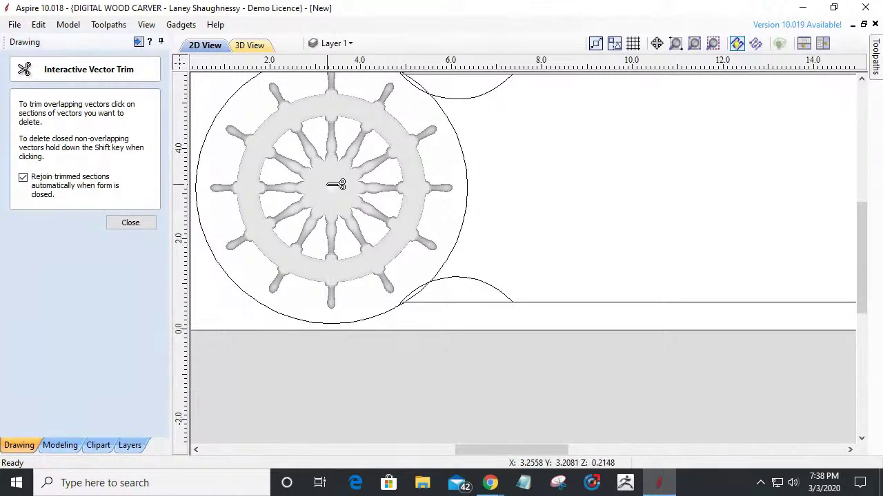
Step: Trim the overlapping circle and rectangle segments at the upper left junction so the circle's outline flows through the arc into the top edge
{"action": "scroll", "coordinate": [360, 288], "scroll_direction": "down", "scroll_amount": 1}
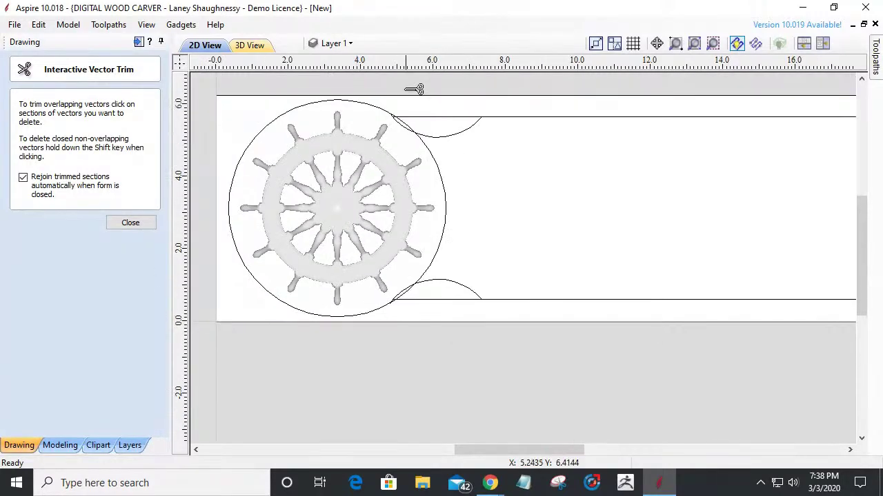
{"action": "scroll", "coordinate": [407, 97], "scroll_direction": "up", "scroll_amount": 5}
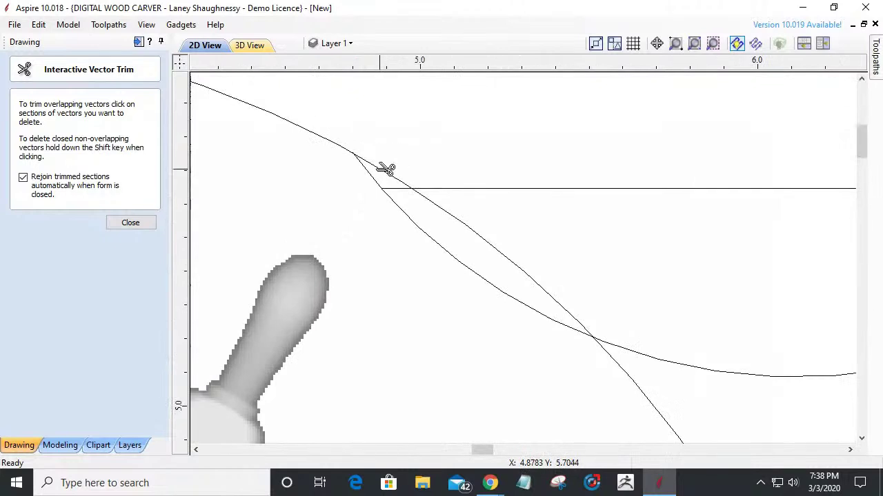
{"action": "left_click", "coordinate": [386, 168]}
{"action": "left_click", "coordinate": [401, 176]}
{"action": "left_click", "coordinate": [451, 189]}
{"action": "left_click", "coordinate": [457, 217]}
Step: Try to trim the arc's end and the overlapping rectangle line at the lower left circle junction
{"action": "scroll", "coordinate": [454, 216], "scroll_direction": "down", "scroll_amount": 5}
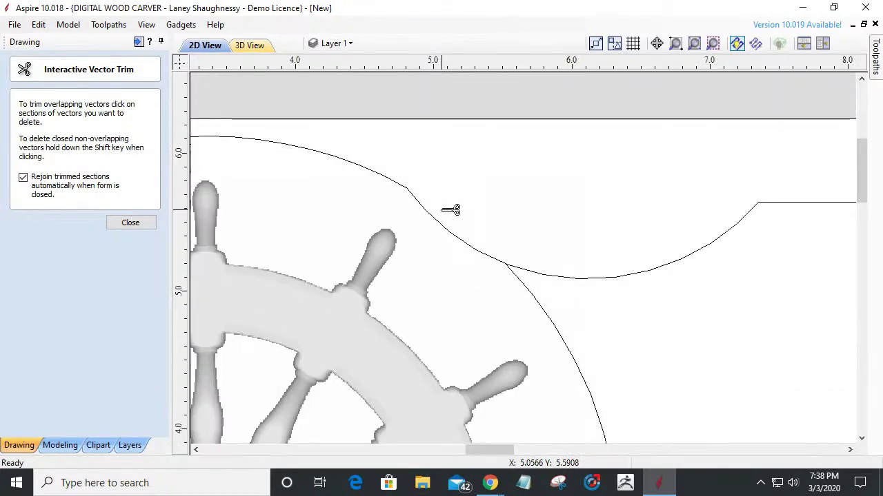
{"action": "scroll", "coordinate": [450, 214], "scroll_direction": "down", "scroll_amount": 5}
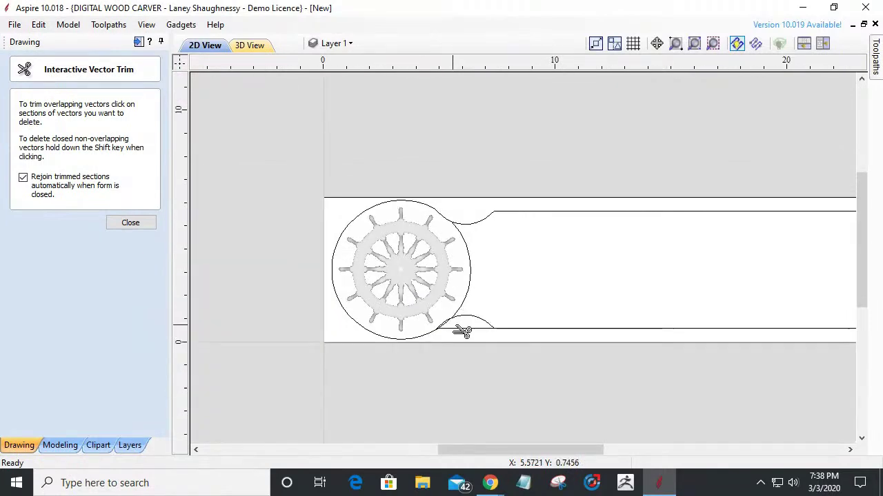
{"action": "scroll", "coordinate": [457, 324], "scroll_direction": "up", "scroll_amount": 5}
{"action": "scroll", "coordinate": [436, 319], "scroll_direction": "up", "scroll_amount": 5}
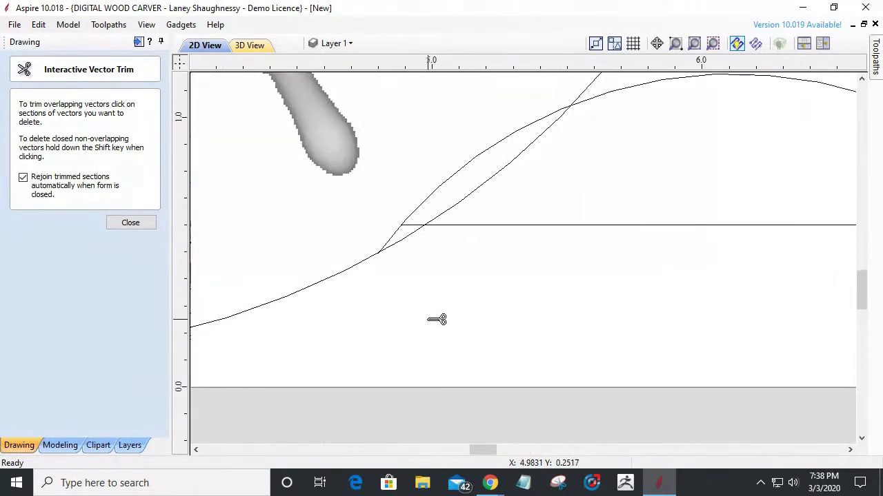
{"action": "left_click", "coordinate": [394, 239]}
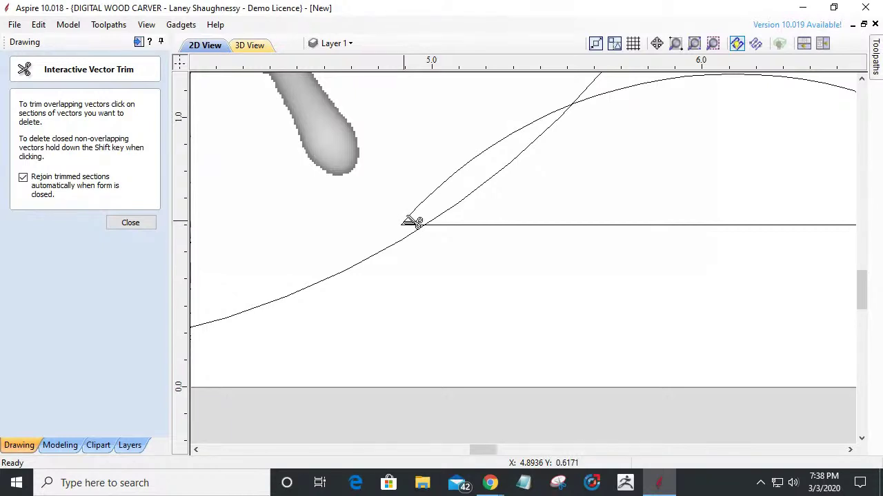
{"action": "scroll", "coordinate": [412, 223], "scroll_direction": "up", "scroll_amount": 3}
{"action": "left_click", "coordinate": [418, 222]}
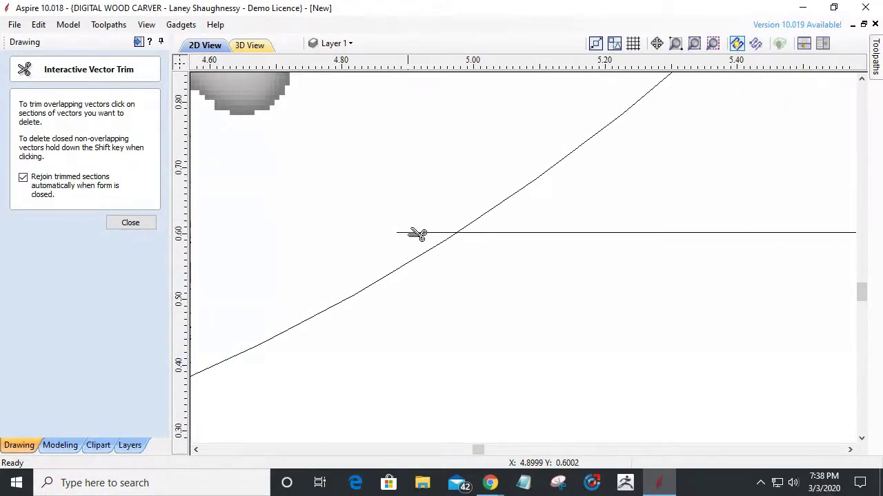
{"action": "left_click", "coordinate": [500, 208]}
{"action": "scroll", "coordinate": [512, 242], "scroll_direction": "down", "scroll_amount": 8}
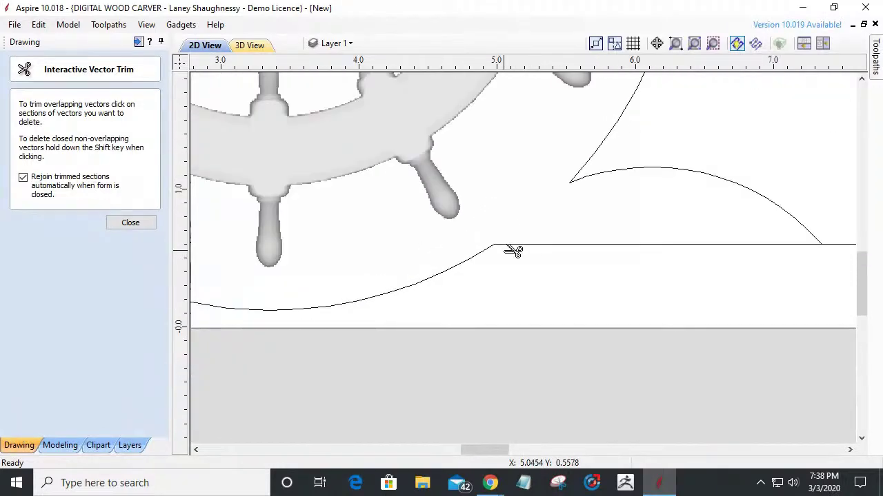
Step: Try to trim the left circle's segment lying between the arc and the rectangle's bottom edge
{"action": "scroll", "coordinate": [512, 251], "scroll_direction": "down", "scroll_amount": 2}
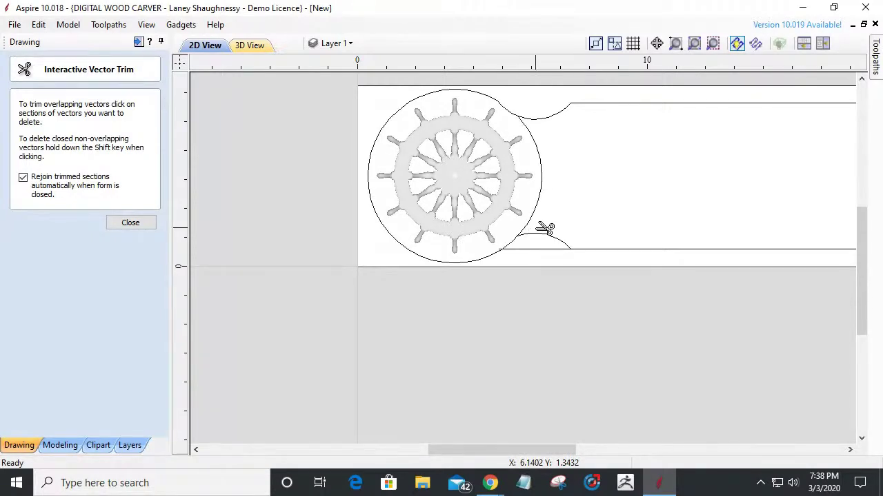
{"action": "scroll", "coordinate": [545, 229], "scroll_direction": "up", "scroll_amount": 5}
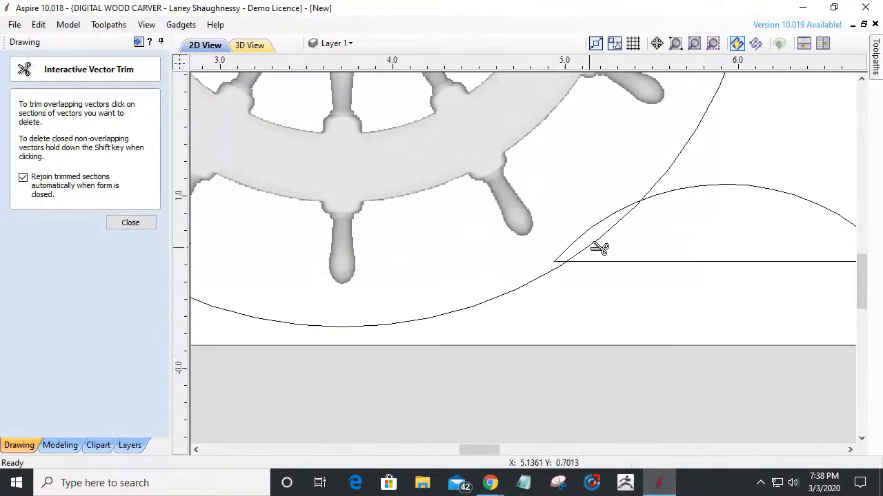
{"action": "left_click", "coordinate": [592, 240]}
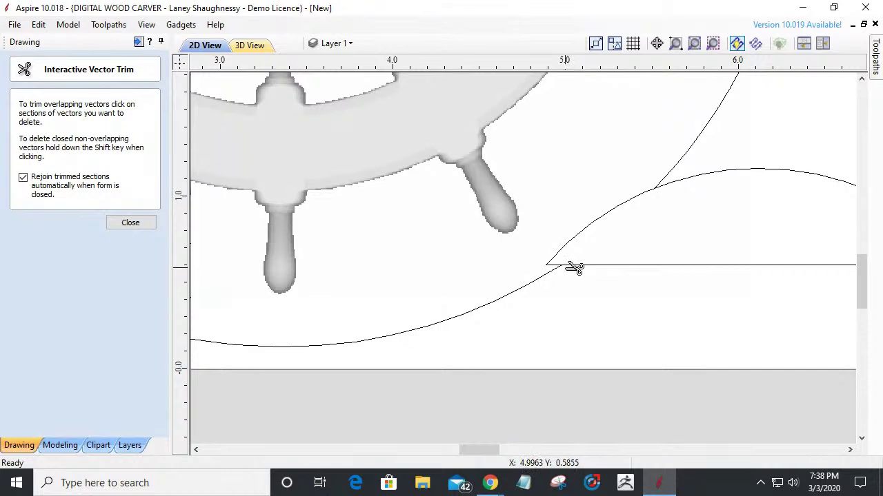
{"action": "scroll", "coordinate": [575, 268], "scroll_direction": "down", "scroll_amount": 3}
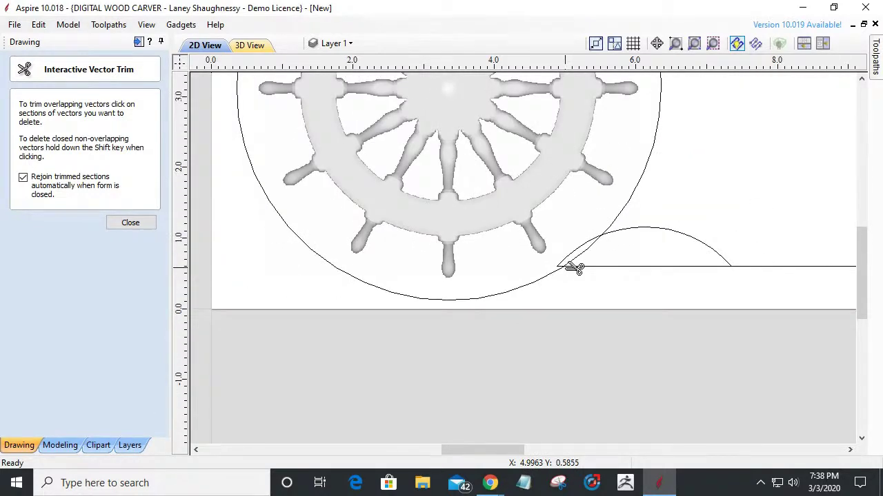
{"action": "scroll", "coordinate": [575, 268], "scroll_direction": "down", "scroll_amount": 3}
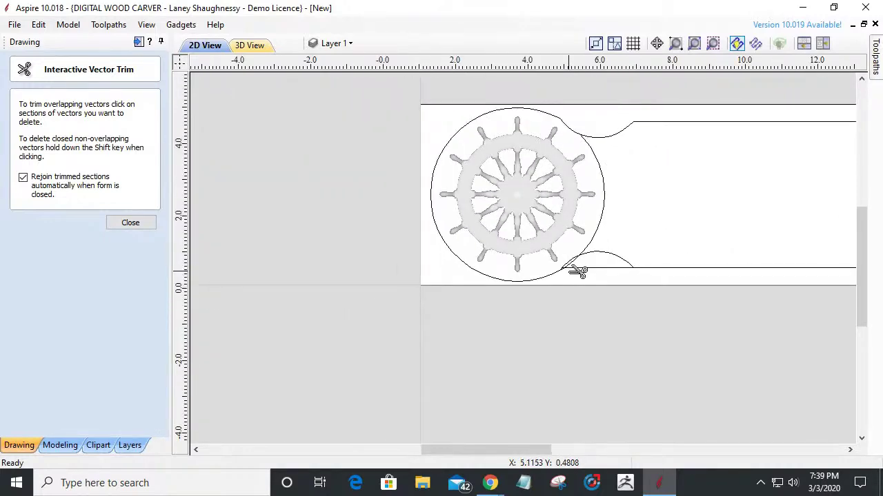
Step: Trim the overlapping circle and rectangle segments at the lower left junction, including the left circle's inner side, so the outline follows the arc
{"action": "scroll", "coordinate": [575, 269], "scroll_direction": "up", "scroll_amount": 10}
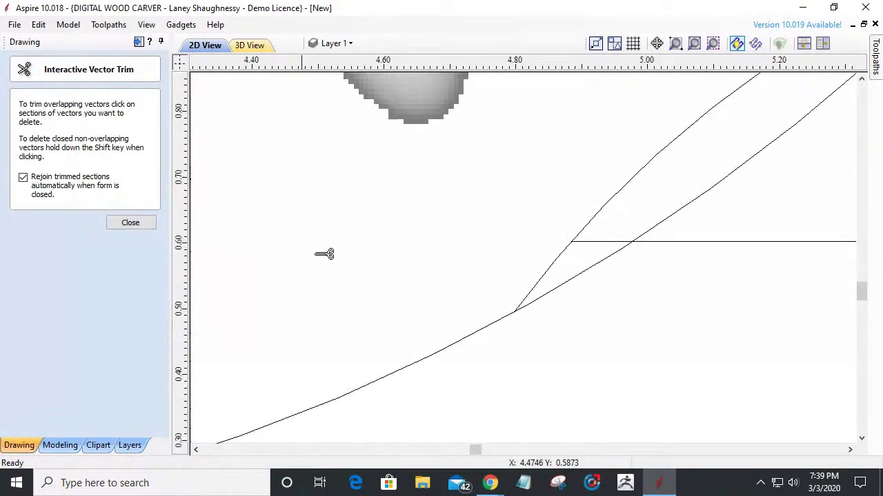
{"action": "left_click", "coordinate": [587, 268]}
{"action": "left_click", "coordinate": [600, 243]}
{"action": "scroll", "coordinate": [633, 259], "scroll_direction": "down", "scroll_amount": 8}
{"action": "left_click", "coordinate": [641, 254]}
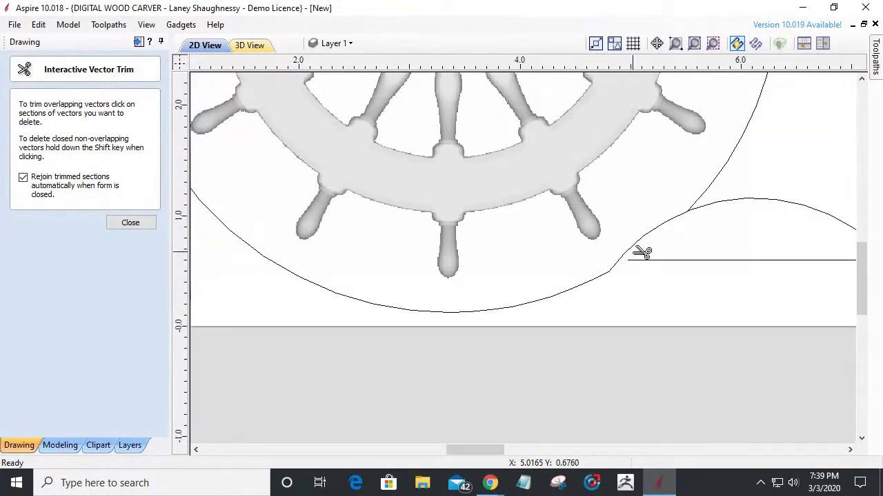
{"action": "left_click", "coordinate": [674, 259]}
{"action": "left_click", "coordinate": [719, 185]}
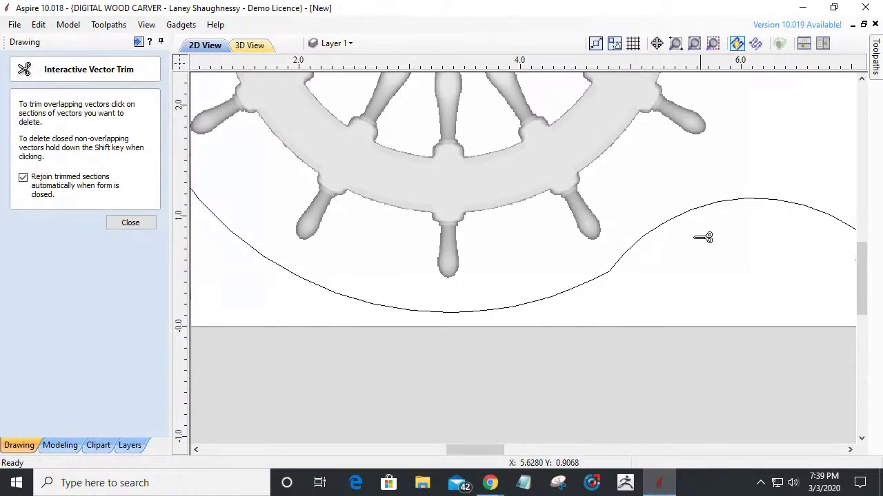
Step: Trim the rectangle's right end line, the right circle's inner side and the overlapping segments at the upper right junction, keeping the arc
{"action": "scroll", "coordinate": [675, 260], "scroll_direction": "down", "scroll_amount": 10}
{"action": "scroll", "coordinate": [820, 193], "scroll_direction": "down", "scroll_amount": 1}
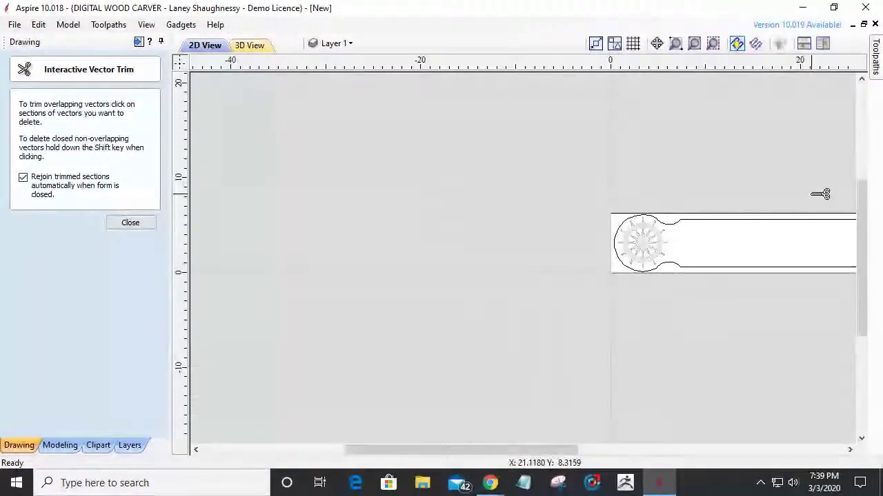
{"action": "scroll", "coordinate": [741, 246], "scroll_direction": "up", "scroll_amount": 4}
{"action": "scroll", "coordinate": [614, 225], "scroll_direction": "down", "scroll_amount": 3}
{"action": "scroll", "coordinate": [729, 258], "scroll_direction": "up", "scroll_amount": 2}
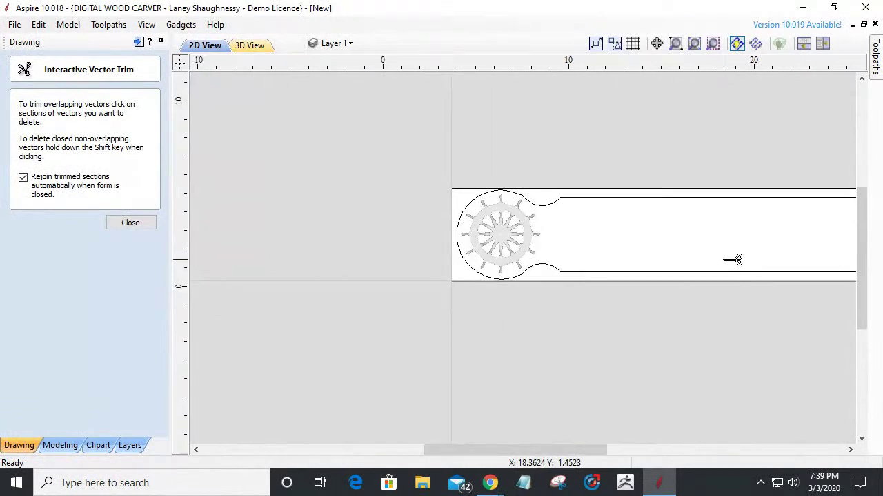
{"action": "left_click_drag", "start_coordinate": [516, 447], "coordinate": [582, 448]}
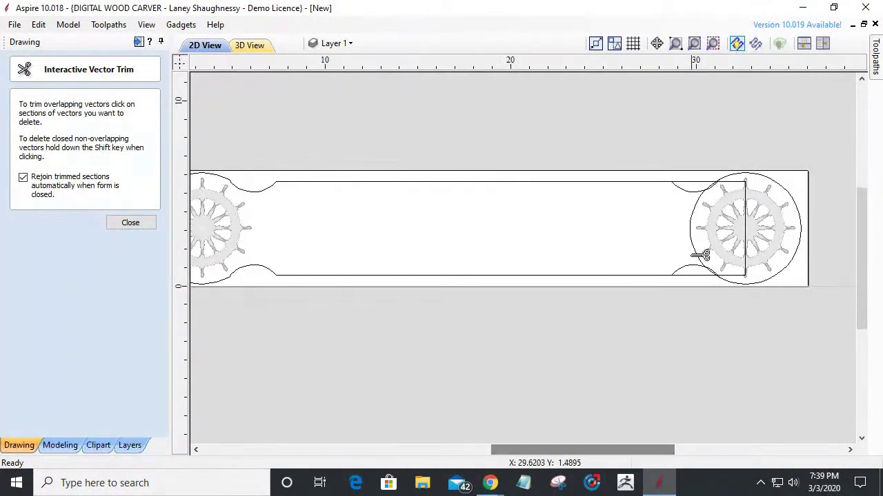
{"action": "scroll", "coordinate": [749, 173], "scroll_direction": "up", "scroll_amount": 3}
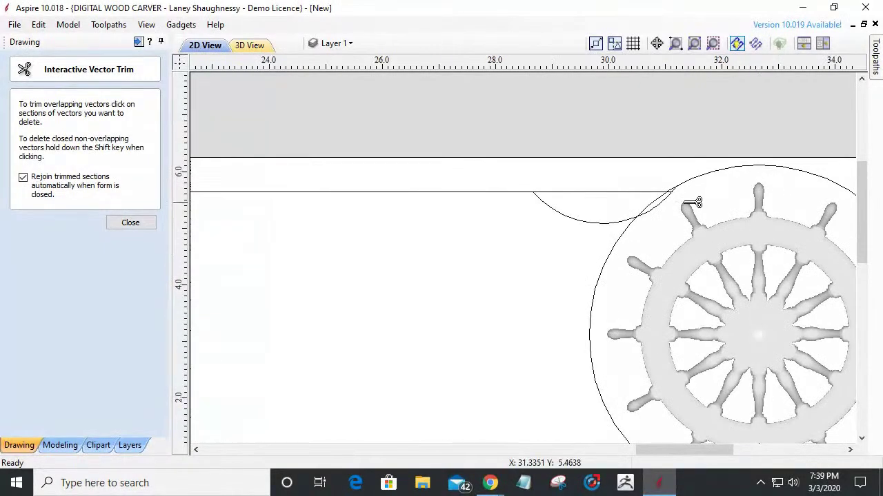
{"action": "scroll", "coordinate": [686, 188], "scroll_direction": "up", "scroll_amount": 5}
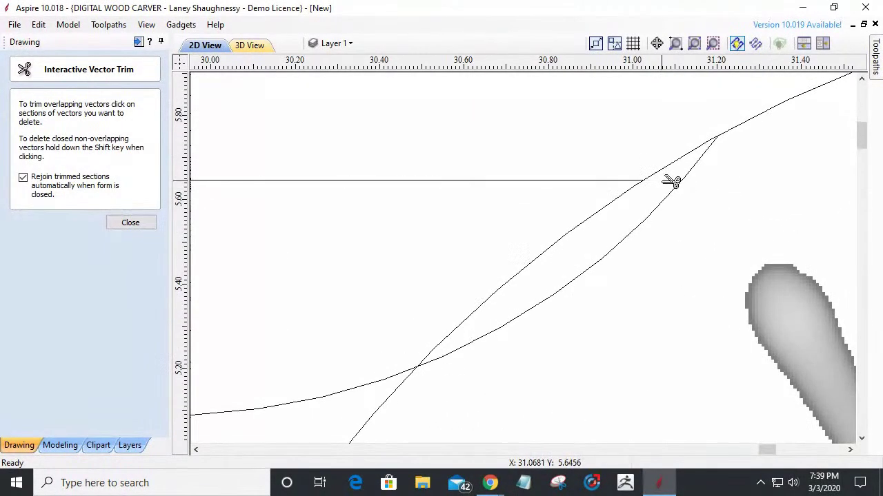
{"action": "left_click", "coordinate": [670, 167]}
{"action": "left_click", "coordinate": [658, 181]}
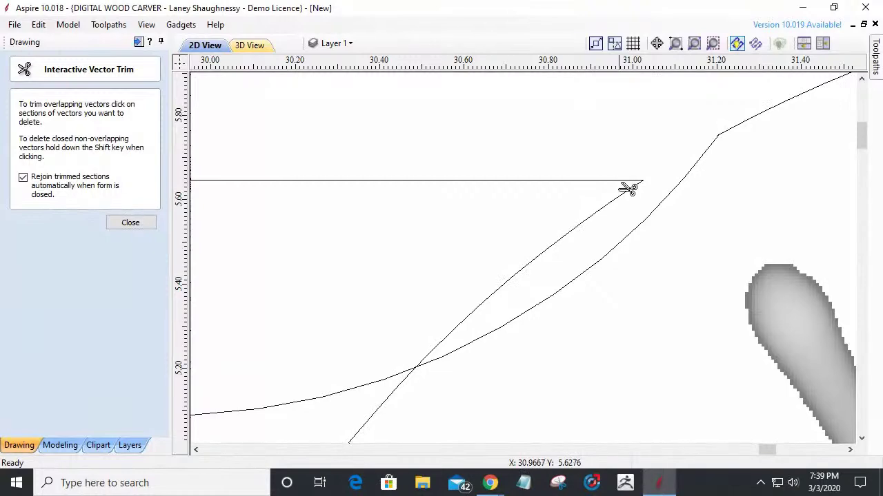
{"action": "left_click", "coordinate": [620, 200]}
{"action": "left_click", "coordinate": [575, 178]}
{"action": "scroll", "coordinate": [604, 239], "scroll_direction": "down", "scroll_amount": 5}
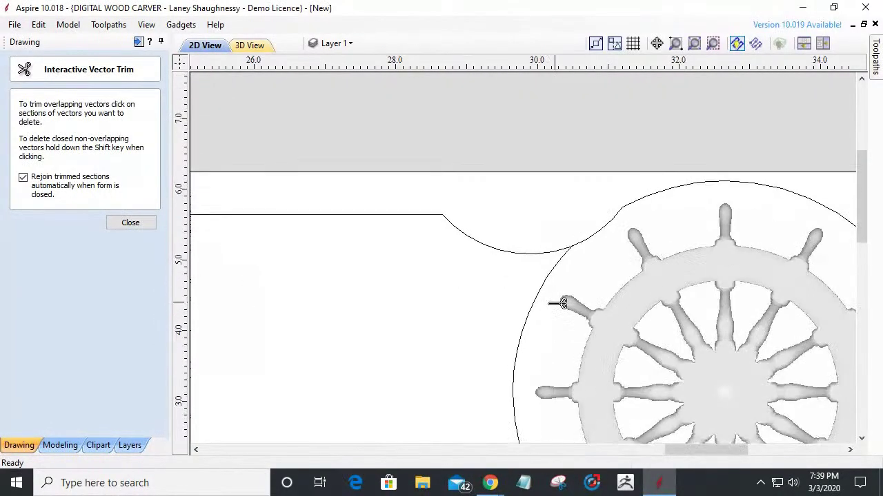
{"action": "left_click", "coordinate": [539, 301]}
Step: Trim the overlapping circle and rectangle segments at the lower right junction and finish trimming with the cut sections rejoined automatically
{"action": "scroll", "coordinate": [552, 282], "scroll_direction": "down", "scroll_amount": 5}
{"action": "scroll", "coordinate": [556, 276], "scroll_direction": "up", "scroll_amount": 7}
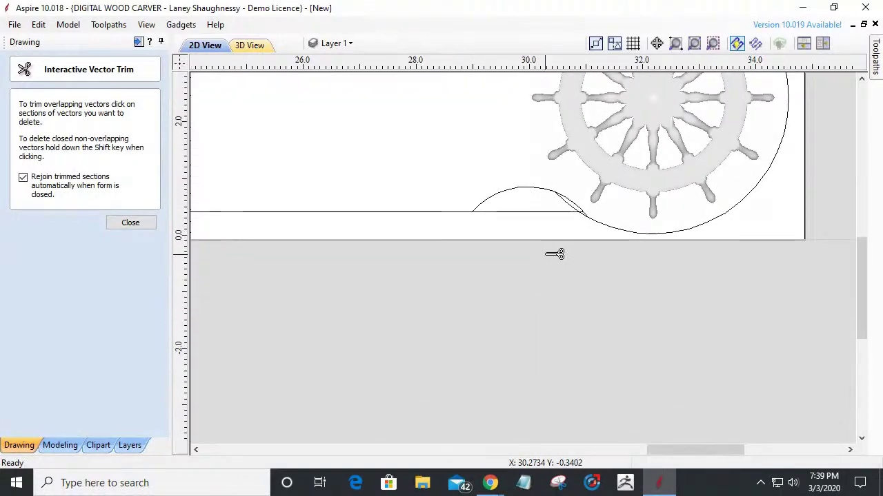
{"action": "scroll", "coordinate": [633, 154], "scroll_direction": "up", "scroll_amount": 5}
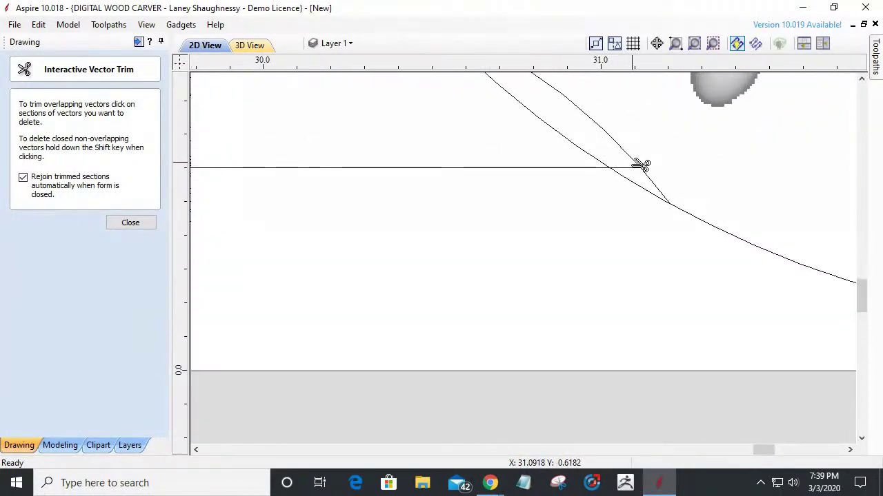
{"action": "left_click", "coordinate": [639, 193]}
{"action": "left_click", "coordinate": [619, 170]}
{"action": "left_click", "coordinate": [590, 167]}
{"action": "left_click", "coordinate": [585, 155]}
{"action": "scroll", "coordinate": [610, 287], "scroll_direction": "down", "scroll_amount": 3}
{"action": "scroll", "coordinate": [610, 286], "scroll_direction": "down", "scroll_amount": 7}
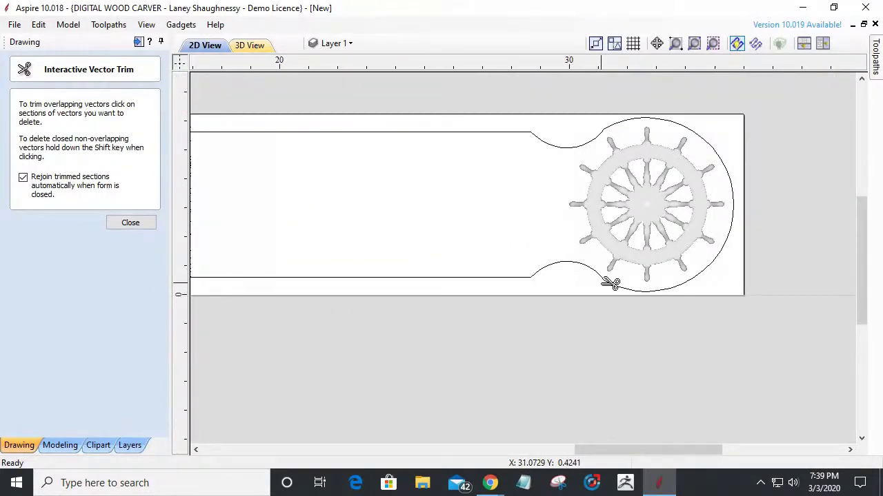
{"action": "scroll", "coordinate": [393, 209], "scroll_direction": "up", "scroll_amount": 2}
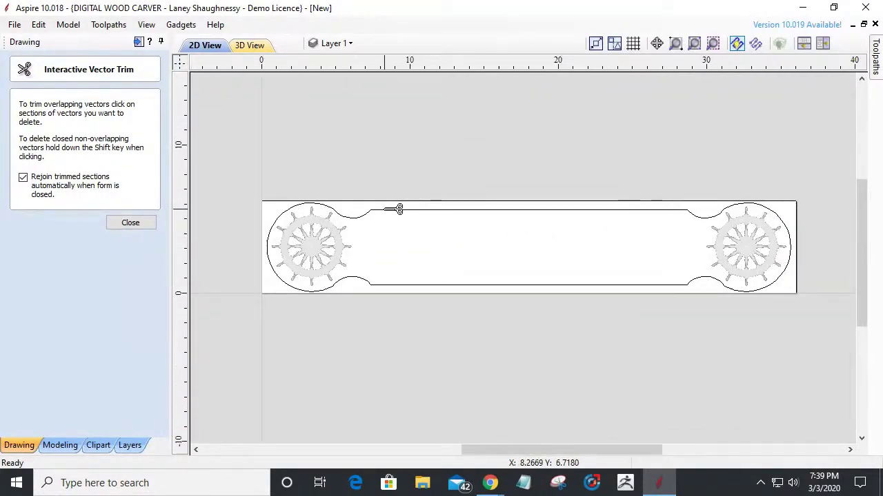
{"action": "left_click", "coordinate": [118, 222]}
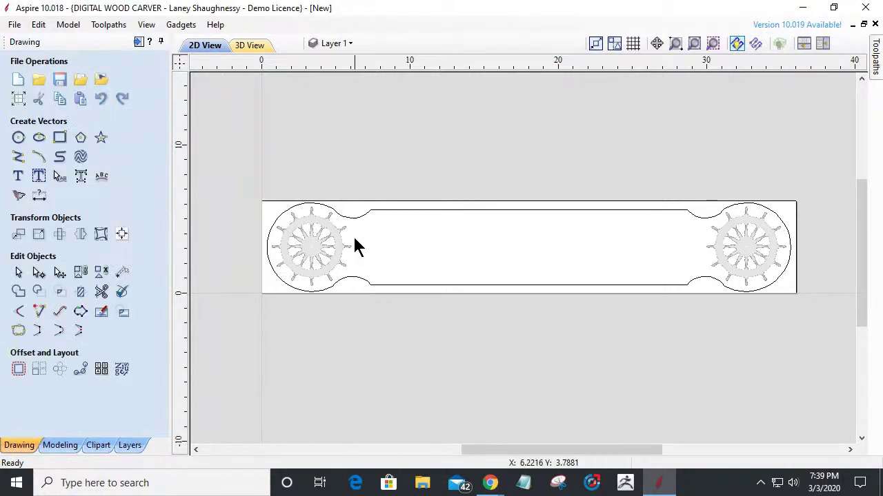
Step: Try a 6.0-inch-diameter circle centered on the left ship's wheel at X 3.3517, Y 3.125
{"action": "scroll", "coordinate": [356, 246], "scroll_direction": "up", "scroll_amount": 1}
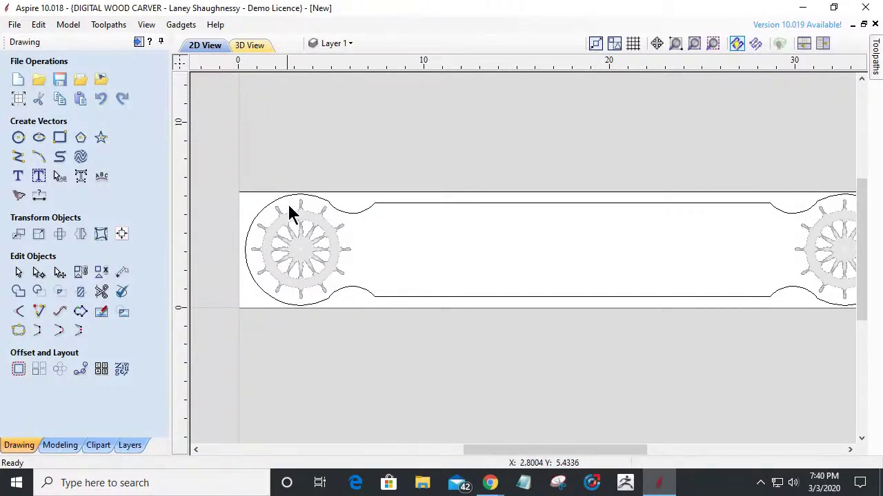
{"action": "left_click", "coordinate": [17, 138]}
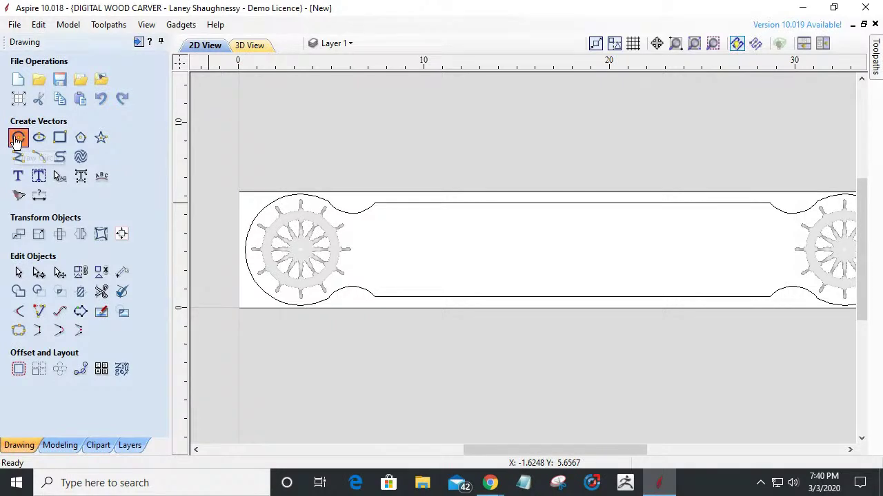
{"action": "left_click_drag", "start_coordinate": [297, 249], "coordinate": [321, 302]}
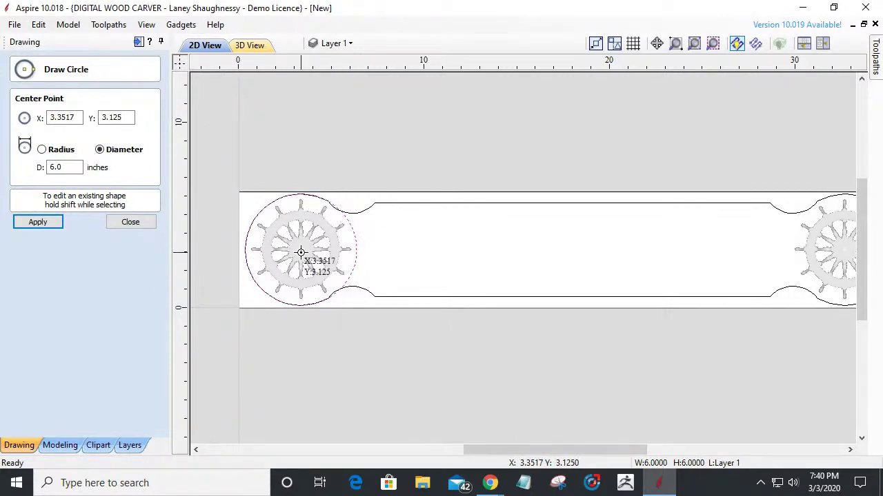
{"action": "scroll", "coordinate": [301, 253], "scroll_direction": "up", "scroll_amount": 1}
{"action": "scroll", "coordinate": [300, 252], "scroll_direction": "down", "scroll_amount": 2}
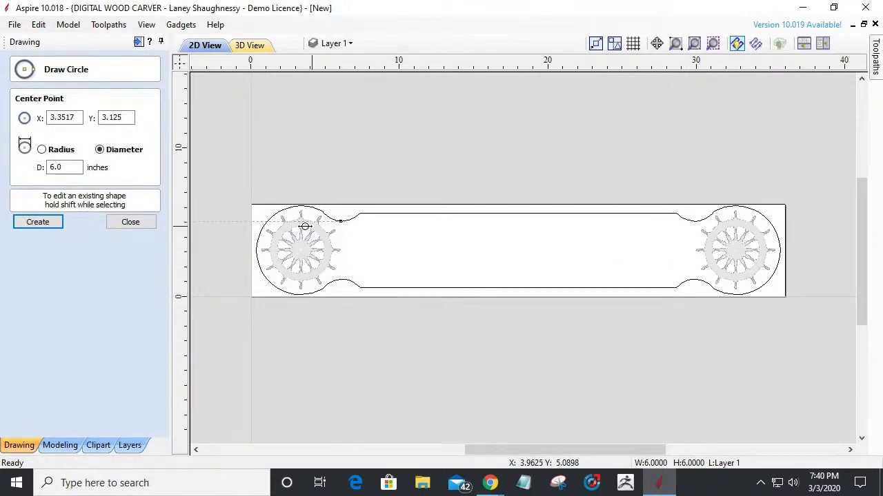
{"action": "left_click", "coordinate": [119, 227]}
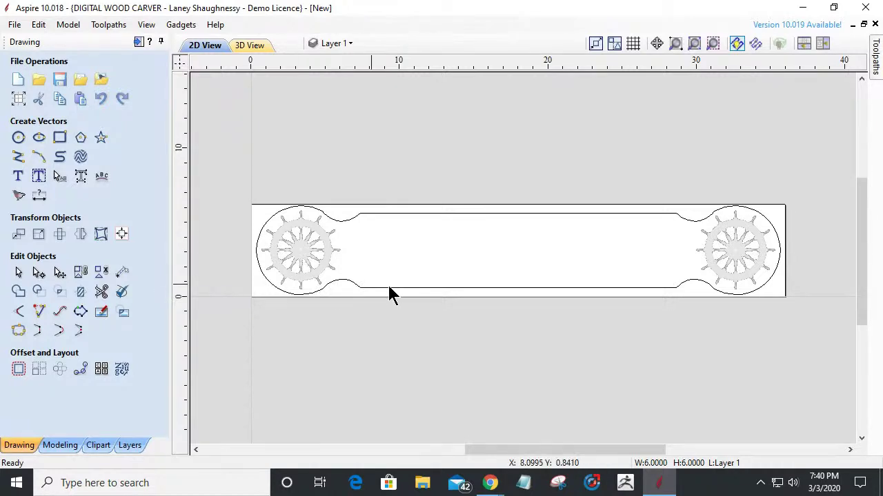
Step: Select the entire rejoined quarterboard outline around both ship's wheels
{"action": "scroll", "coordinate": [456, 294], "scroll_direction": "down", "scroll_amount": 2}
{"action": "scroll", "coordinate": [429, 276], "scroll_direction": "up", "scroll_amount": 1}
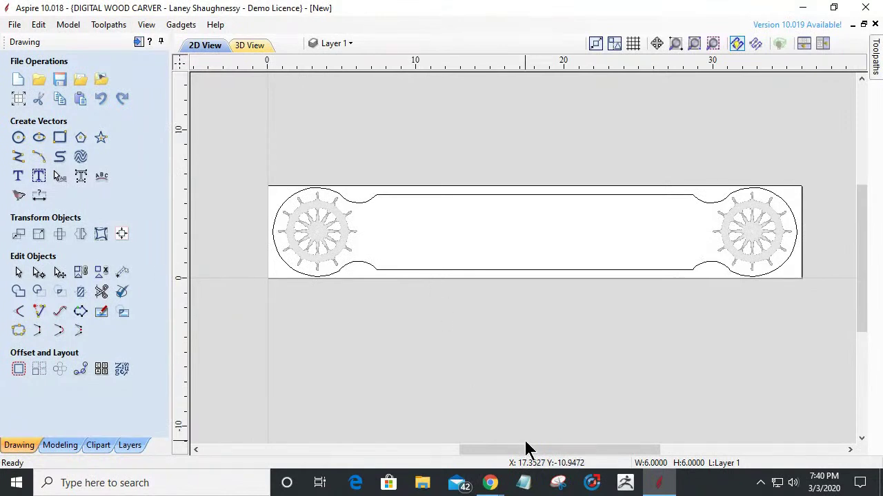
{"action": "left_click_drag", "start_coordinate": [528, 452], "coordinate": [518, 456]}
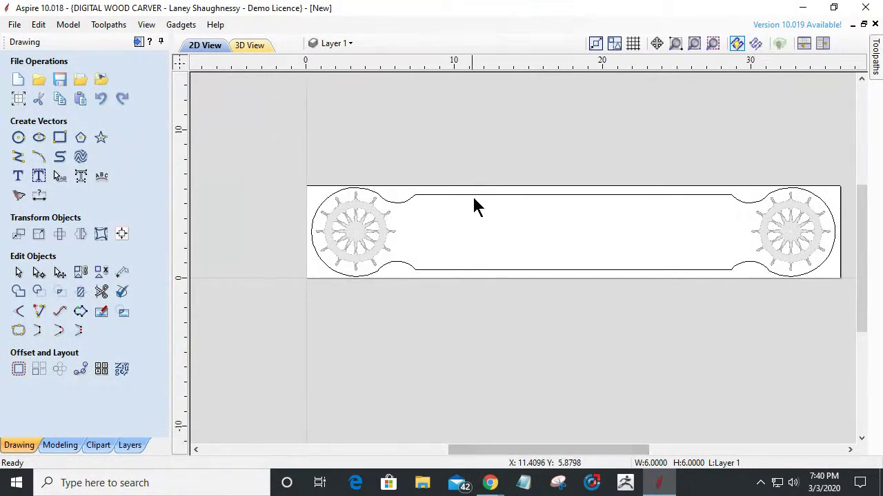
{"action": "scroll", "coordinate": [473, 218], "scroll_direction": "up", "scroll_amount": 2}
{"action": "scroll", "coordinate": [455, 220], "scroll_direction": "down", "scroll_amount": 2}
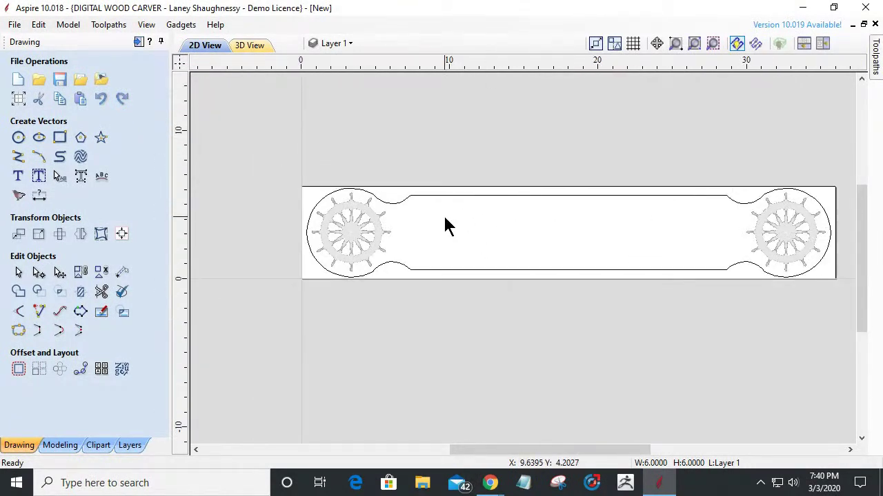
{"action": "left_click", "coordinate": [456, 196]}
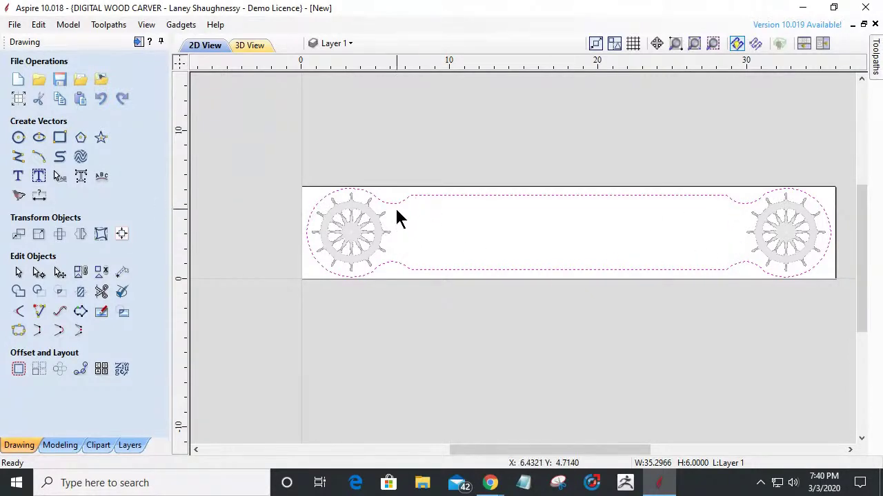
Step: Offset the quarterboard outline inwards by 0.5 inches with sharp corners, keeping the original outline
{"action": "left_click", "coordinate": [17, 370]}
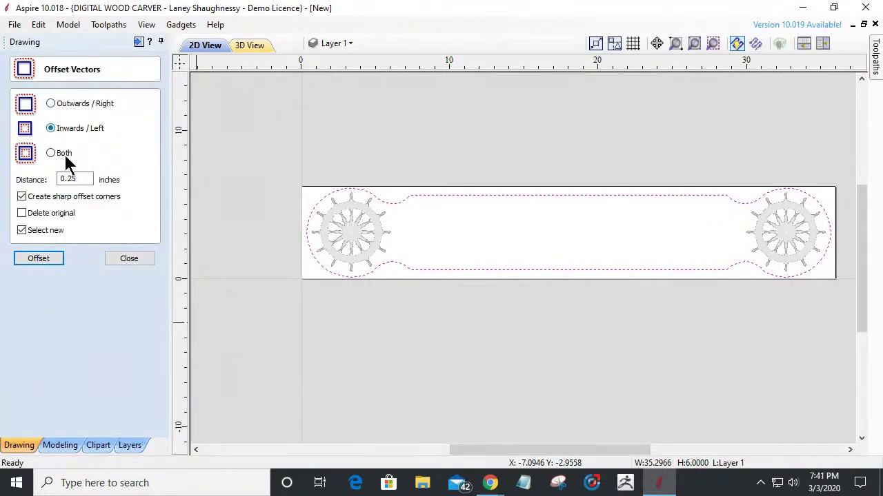
{"action": "left_click_drag", "start_coordinate": [83, 178], "coordinate": [58, 179]}
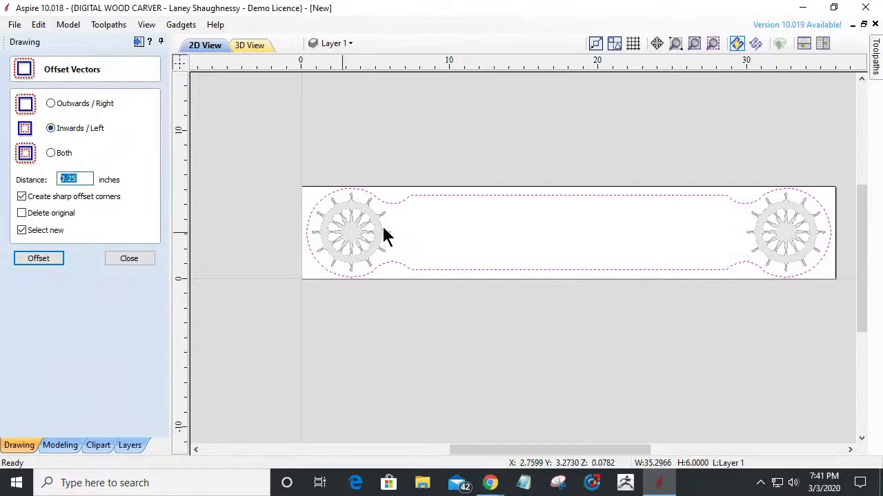
{"action": "scroll", "coordinate": [612, 186], "scroll_direction": "up", "scroll_amount": 1}
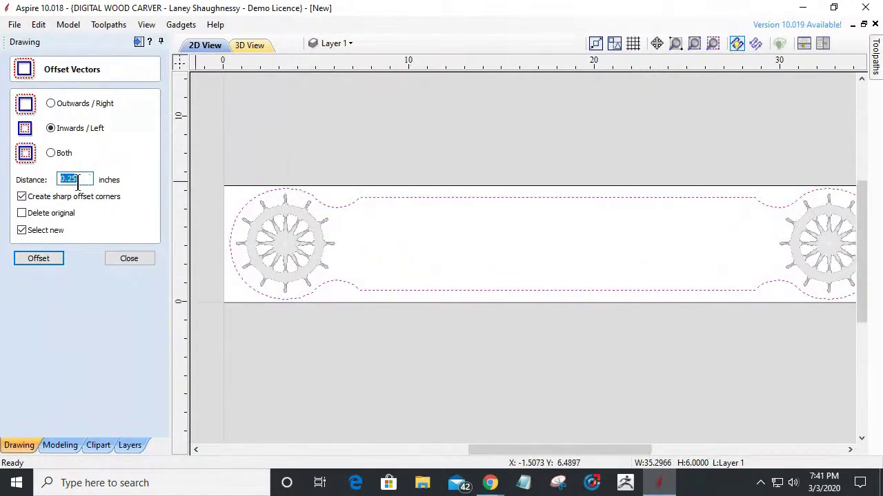
{"action": "left_click_drag", "start_coordinate": [64, 180], "coordinate": [145, 187]}
{"action": "type", "text": ".5"}
{"action": "left_click", "coordinate": [28, 257]}
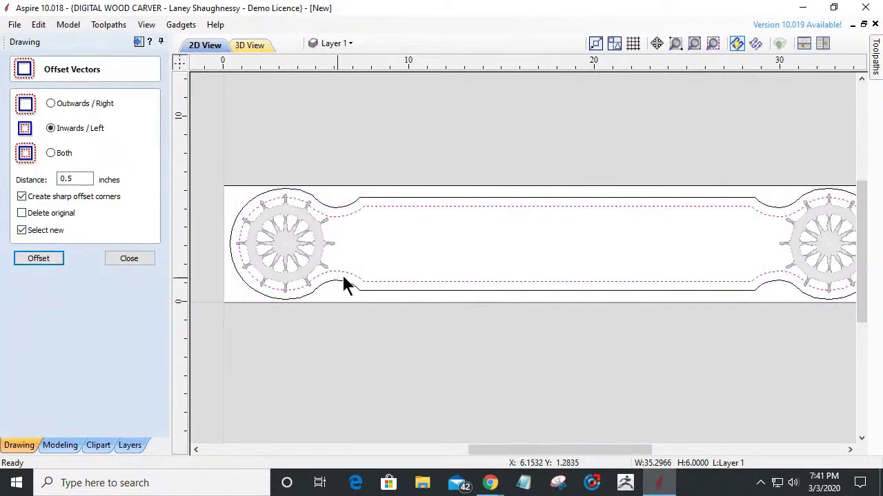
{"action": "scroll", "coordinate": [366, 221], "scroll_direction": "up", "scroll_amount": 2}
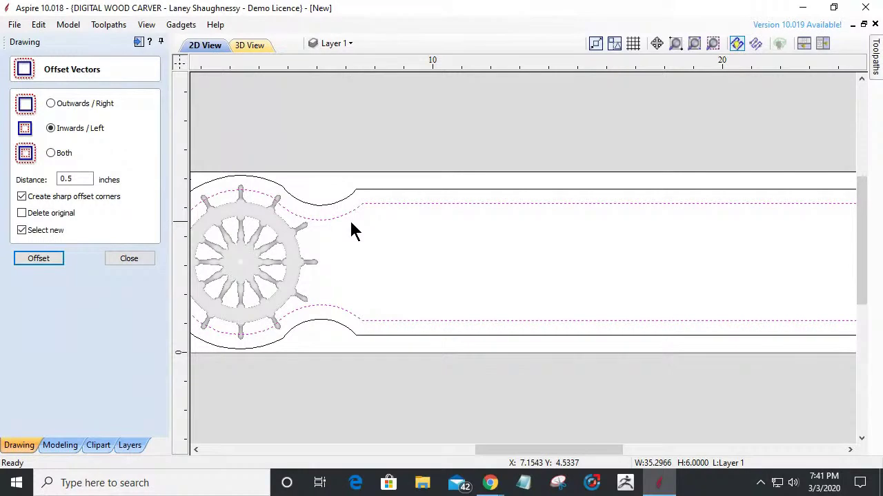
{"action": "scroll", "coordinate": [353, 243], "scroll_direction": "down", "scroll_amount": 1}
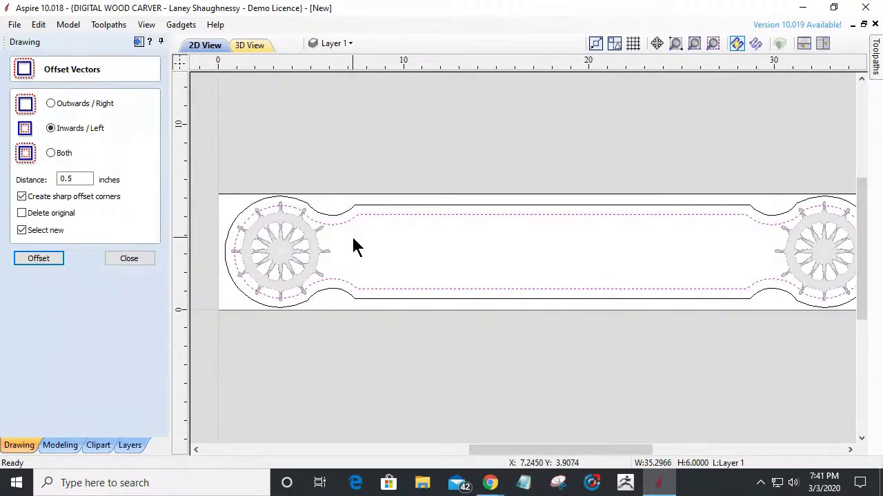
{"action": "left_click", "coordinate": [131, 258]}
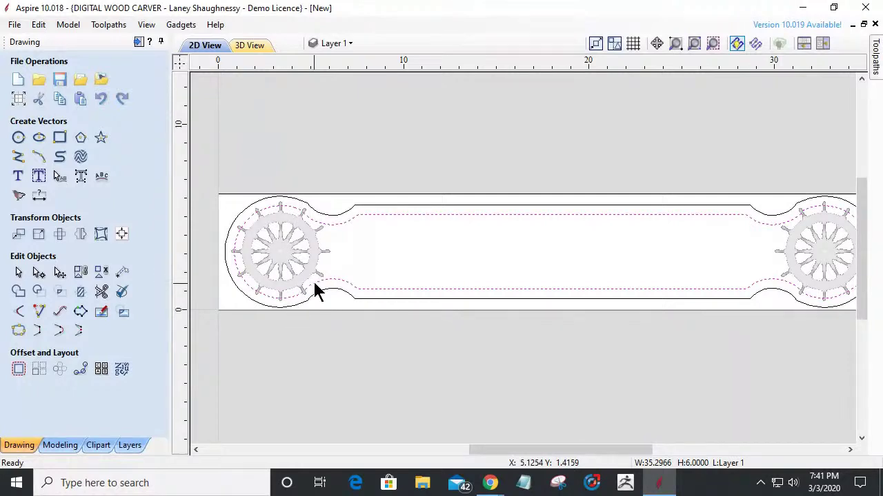
Step: Draw a vertical line about 3.18 inches long from X 6.8452, Y 4.7173 on the inner outline's upper arc to its lower arc beside the left wheel
{"action": "scroll", "coordinate": [312, 280], "scroll_direction": "up", "scroll_amount": 3}
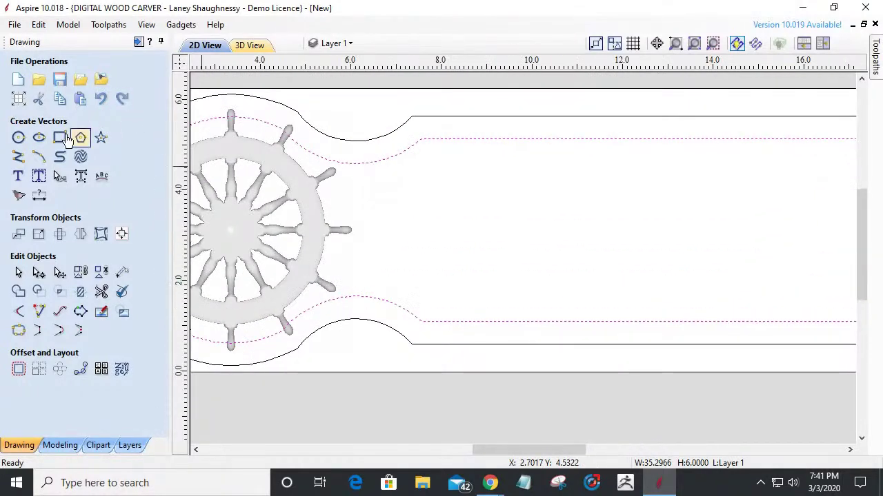
{"action": "left_click", "coordinate": [18, 157]}
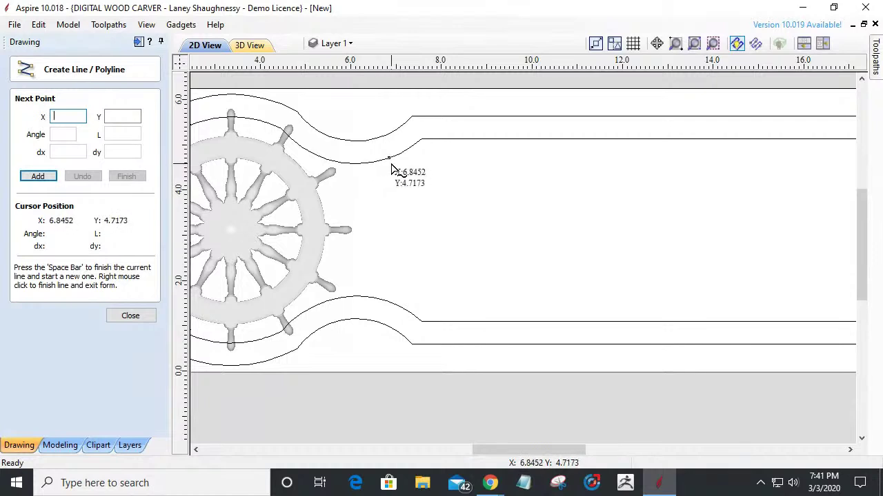
{"action": "left_click", "coordinate": [391, 164]}
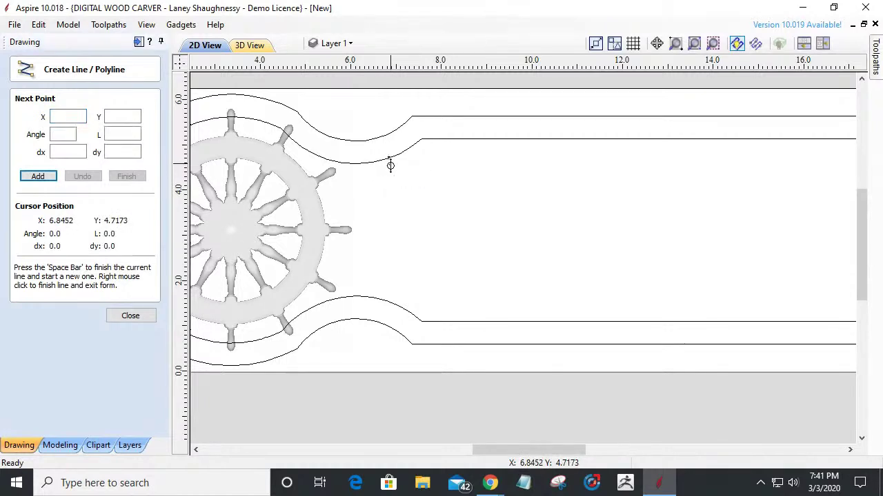
{"action": "left_click", "coordinate": [390, 302]}
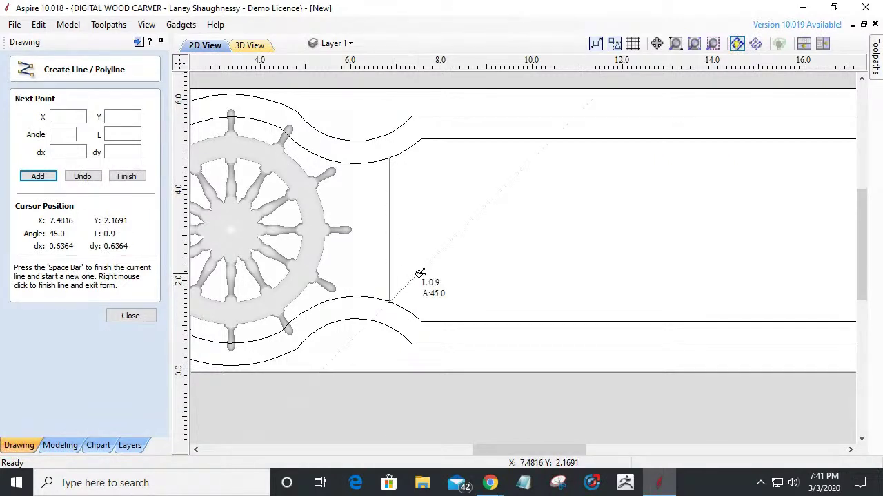
{"action": "key", "text": "space"}
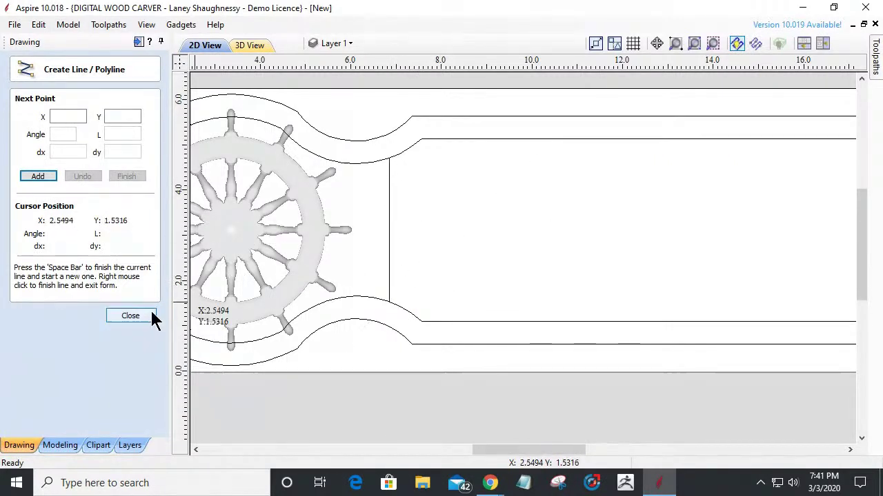
{"action": "left_click", "coordinate": [130, 315]}
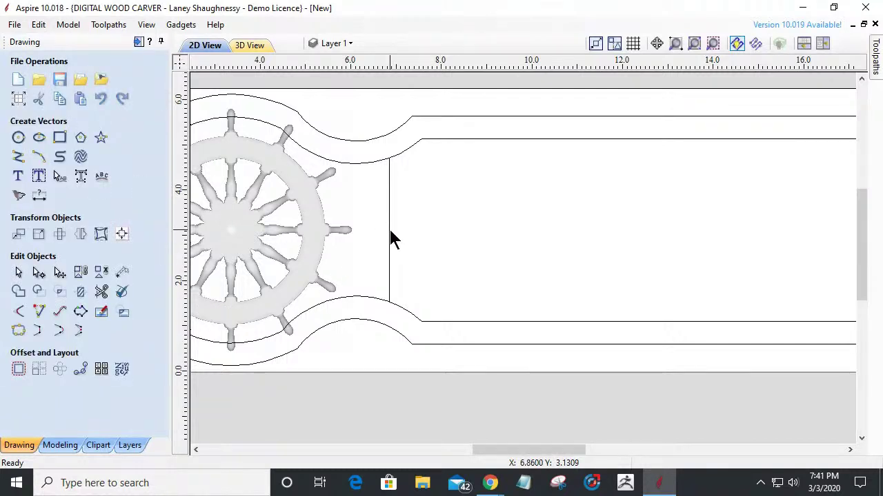
Step: Mirror a copy of the vertical line horizontally about the job center so it crosses the inner outline beside the right wheel
{"action": "left_click", "coordinate": [391, 231]}
{"action": "scroll", "coordinate": [243, 198], "scroll_direction": "down", "scroll_amount": 5}
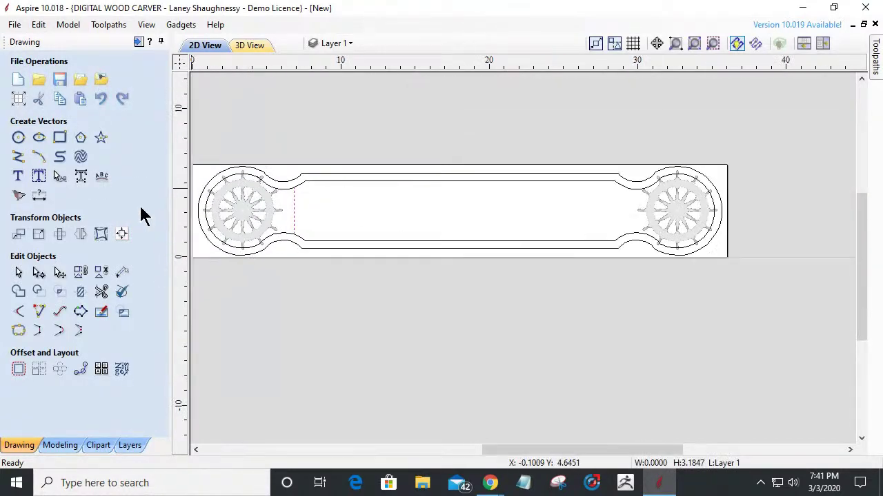
{"action": "left_click", "coordinate": [81, 235]}
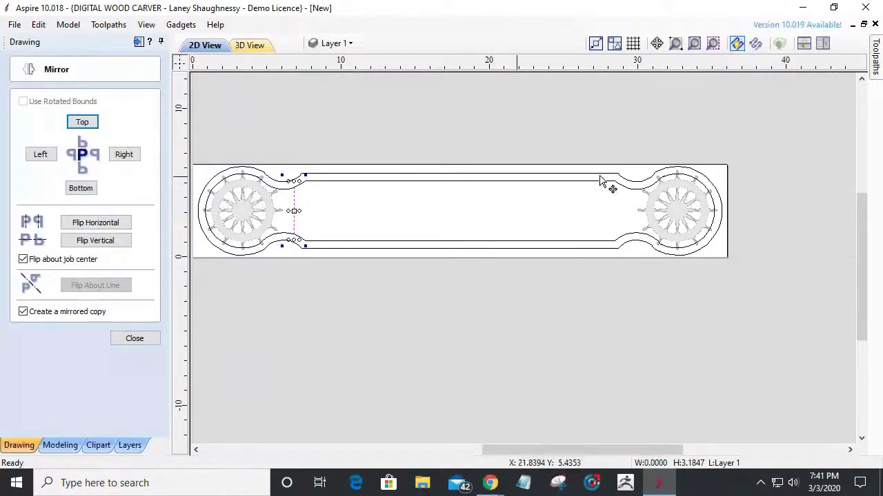
{"action": "left_click", "coordinate": [84, 224]}
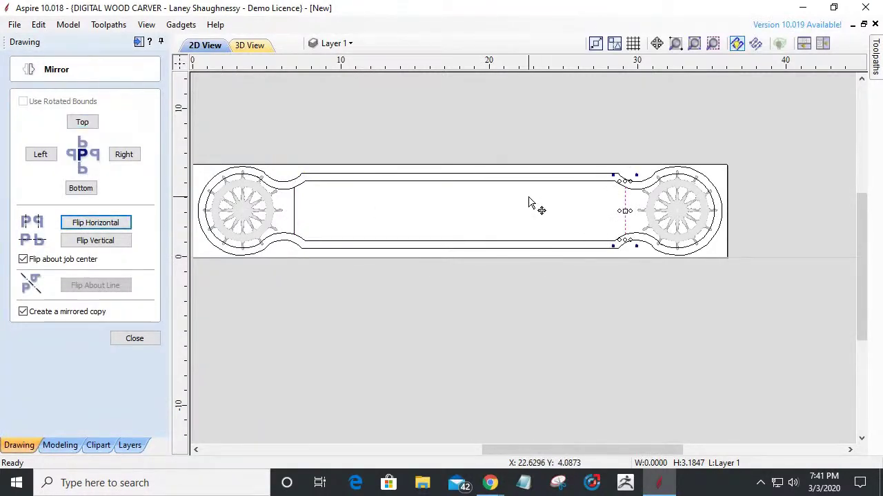
{"action": "scroll", "coordinate": [293, 204], "scroll_direction": "up", "scroll_amount": 2}
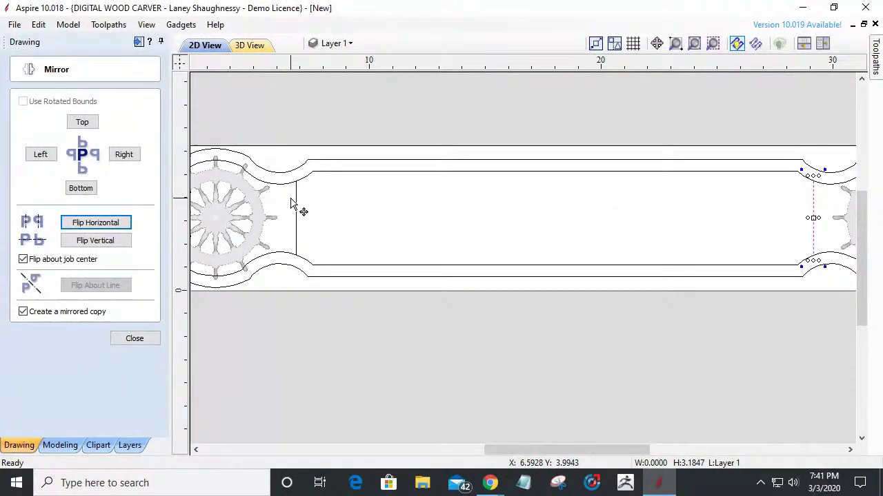
{"action": "scroll", "coordinate": [296, 202], "scroll_direction": "up", "scroll_amount": 1}
{"action": "scroll", "coordinate": [304, 211], "scroll_direction": "down", "scroll_amount": 2}
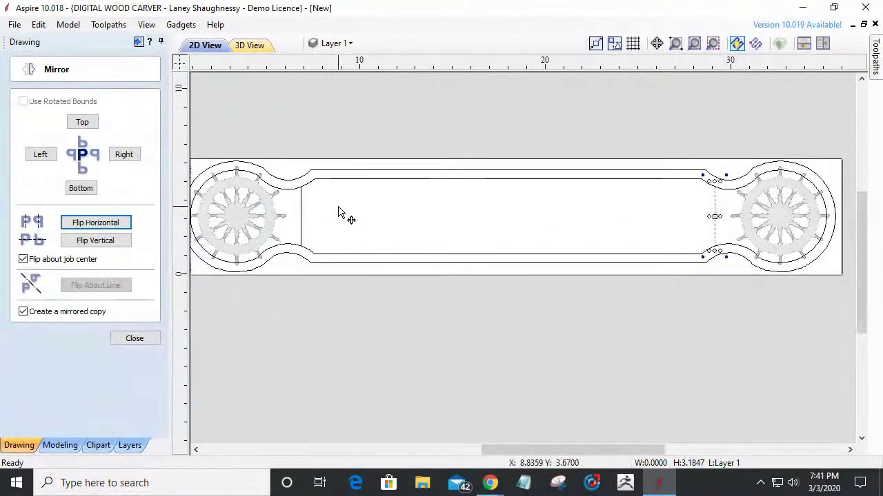
{"action": "left_click", "coordinate": [122, 342]}
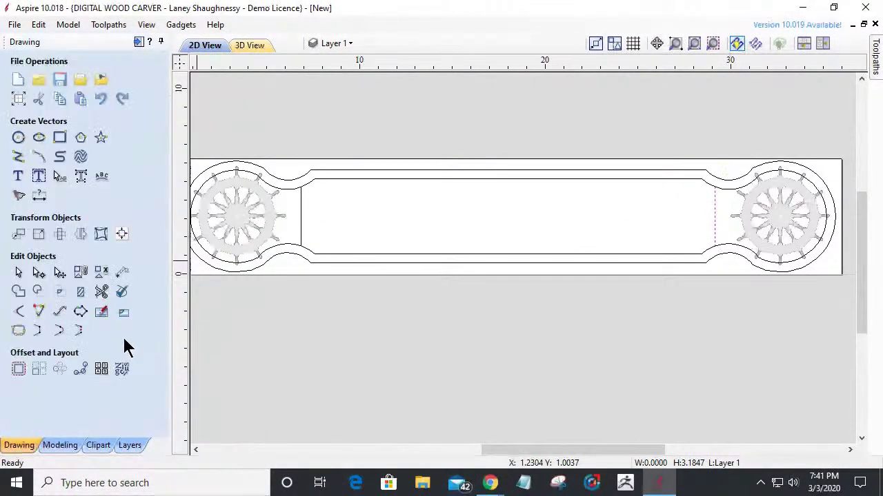
Step: Trim away the inner outline's sections around both ship's wheels beyond the vertical lines, rejoining the rest into a closed central panel
{"action": "left_click", "coordinate": [101, 293]}
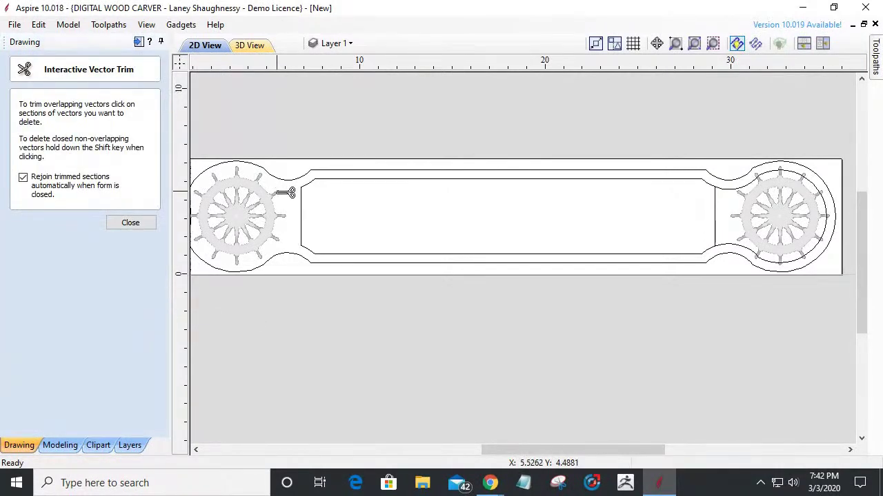
{"action": "left_click", "coordinate": [799, 173]}
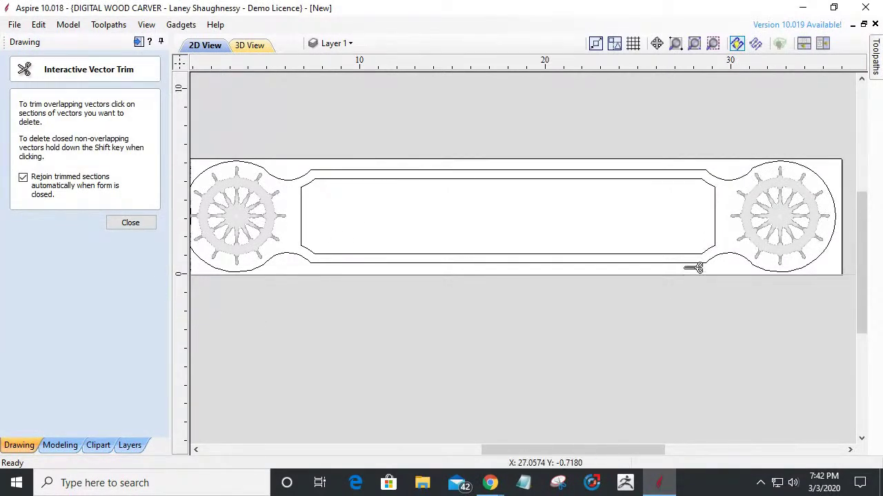
{"action": "left_click", "coordinate": [118, 226]}
{"action": "scroll", "coordinate": [252, 216], "scroll_direction": "up", "scroll_amount": 1}
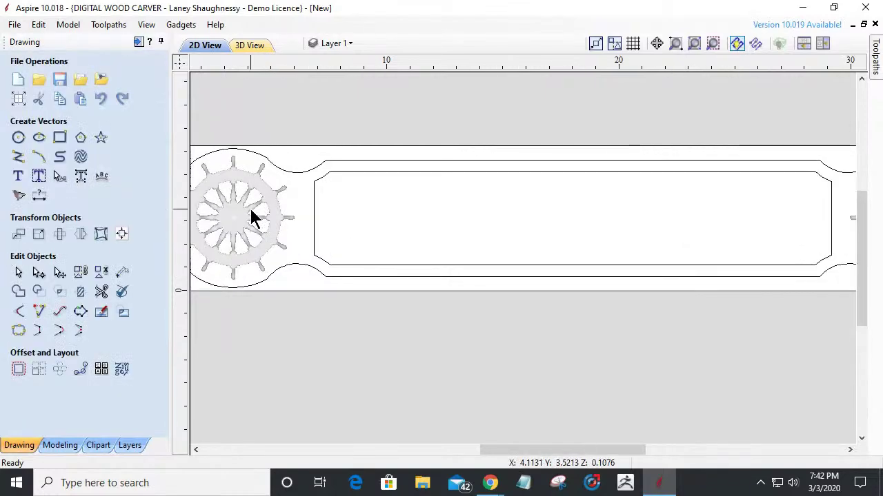
{"action": "scroll", "coordinate": [252, 218], "scroll_direction": "up", "scroll_amount": 1}
{"action": "scroll", "coordinate": [489, 246], "scroll_direction": "down", "scroll_amount": 2}
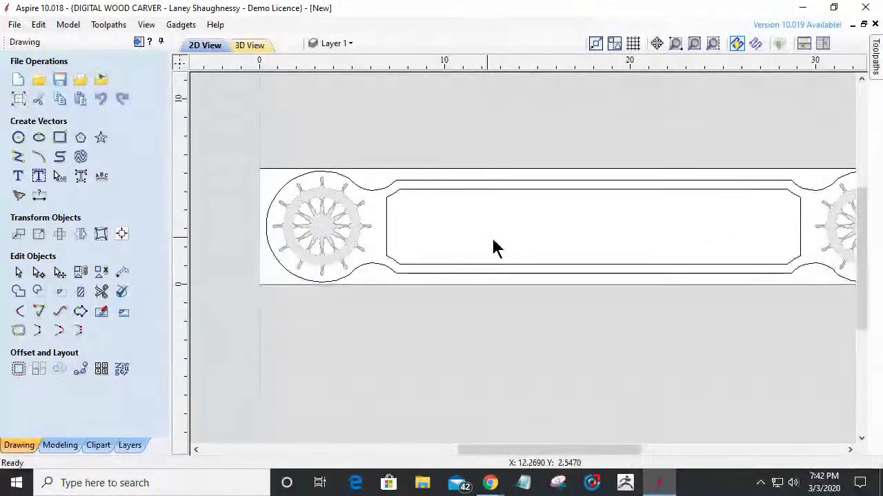
{"action": "scroll", "coordinate": [558, 256], "scroll_direction": "down", "scroll_amount": 1}
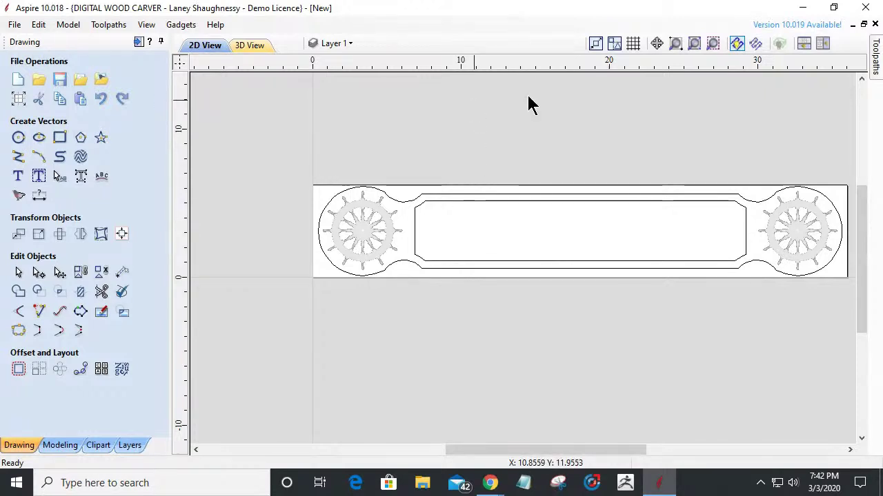
{"action": "scroll", "coordinate": [702, 245], "scroll_direction": "up", "scroll_amount": 1}
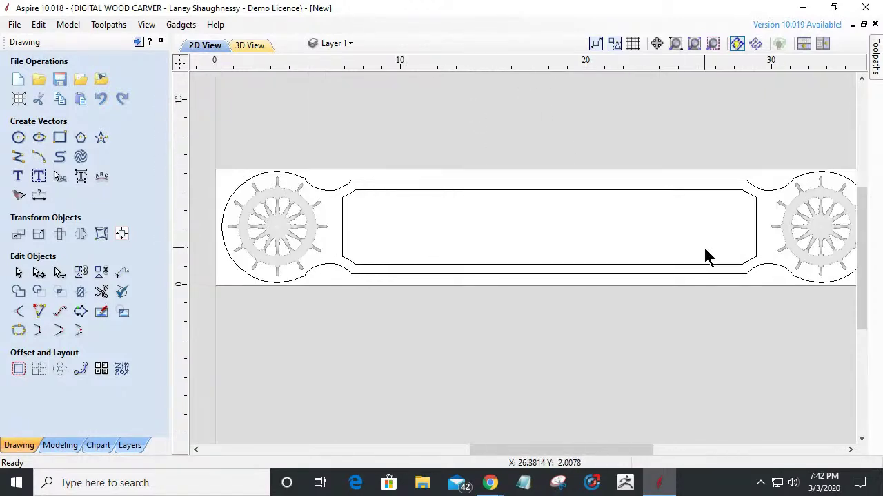
{"action": "scroll", "coordinate": [668, 248], "scroll_direction": "down", "scroll_amount": 1}
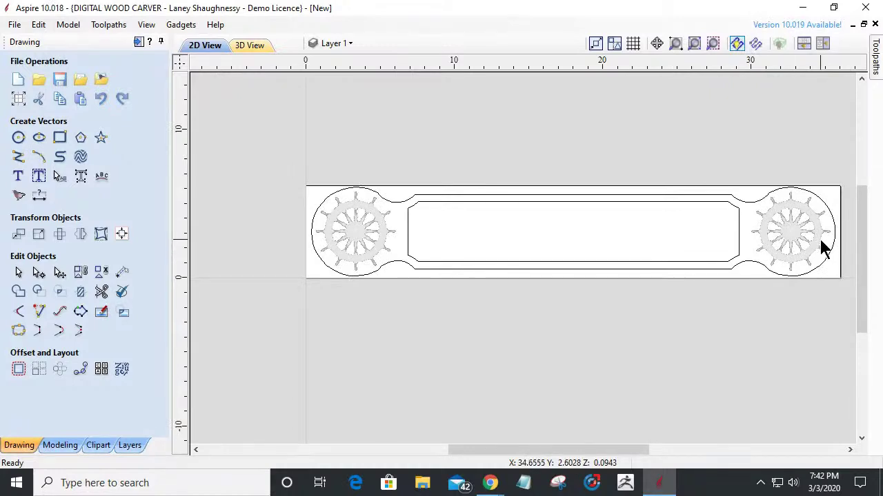
{"action": "scroll", "coordinate": [824, 246], "scroll_direction": "up", "scroll_amount": 1}
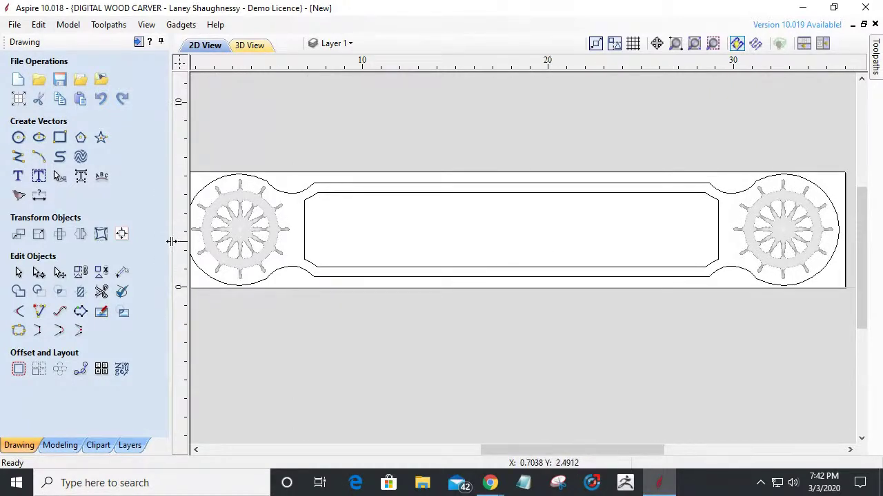
Step: Create the text "ALL NIGHT IN" inside the central panel and stretch it to about 18.93 inches wide
{"action": "left_click", "coordinate": [17, 178]}
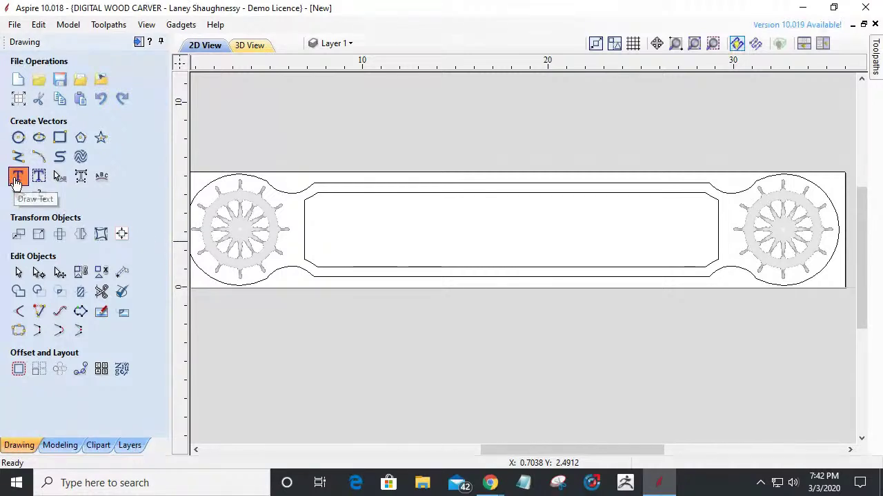
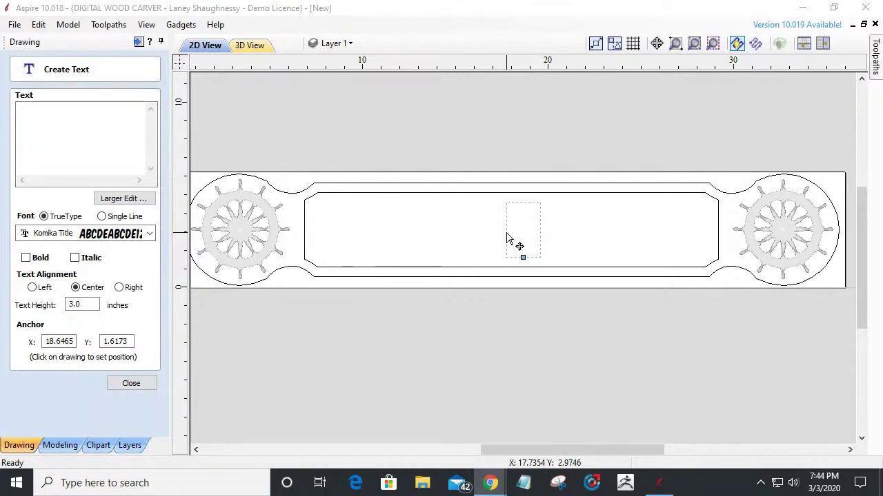
{"action": "left_click", "coordinate": [62, 109]}
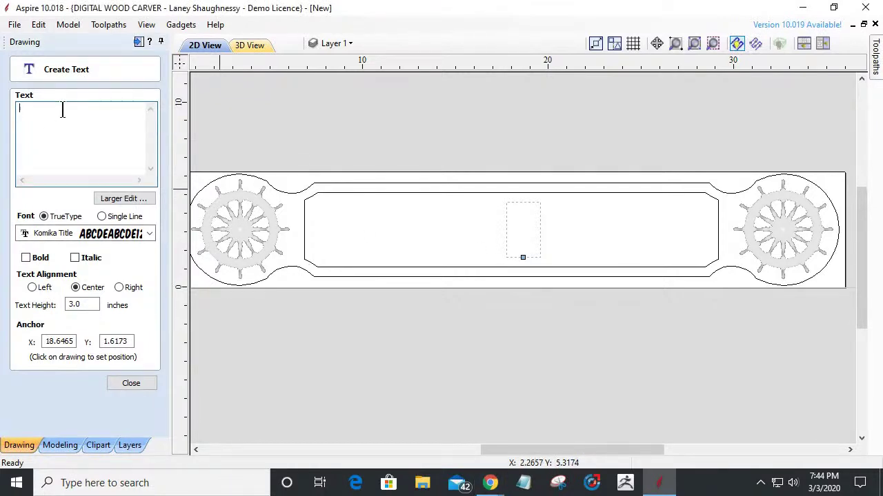
{"action": "type", "text": "A"}
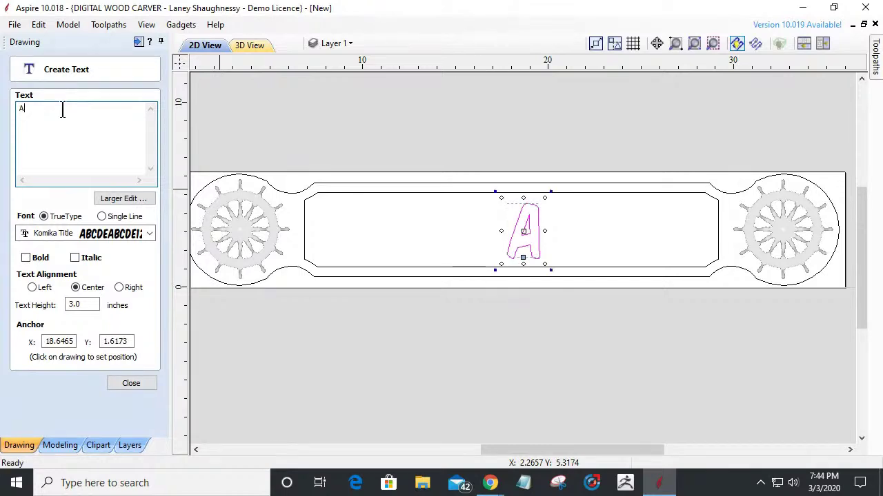
{"action": "type", "text": "LL NIGHT IN"}
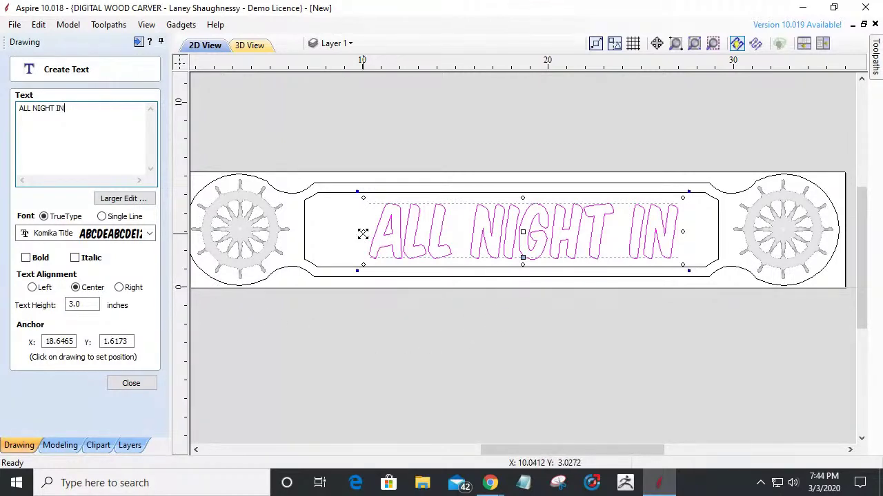
{"action": "left_click_drag", "start_coordinate": [360, 232], "coordinate": [345, 231]}
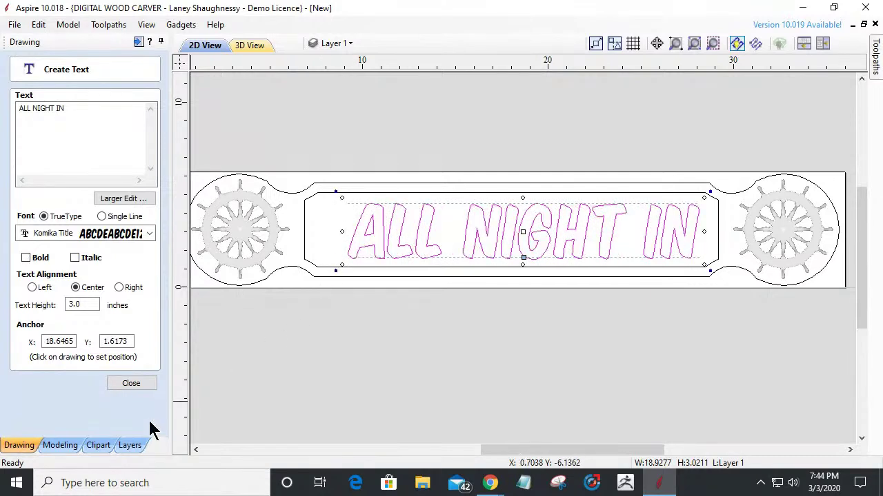
{"action": "left_click", "coordinate": [134, 382]}
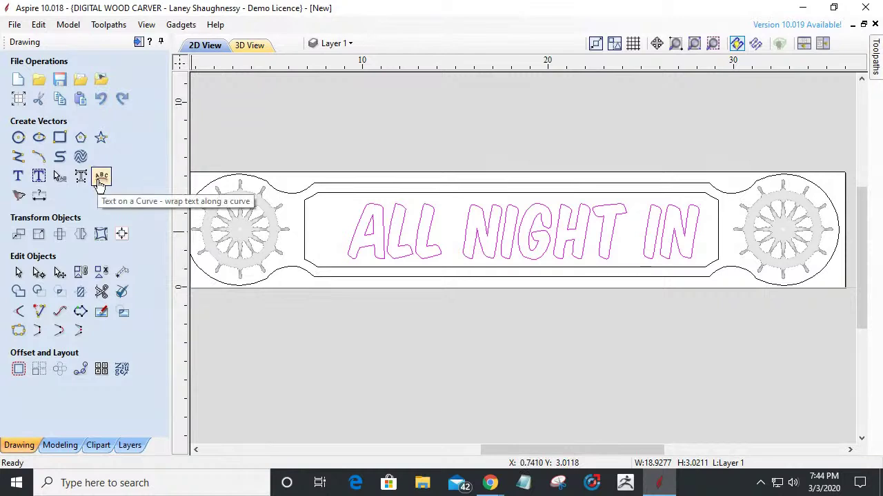
Step: Center the "ALL NIGHT IN" lettering horizontally in the material
{"action": "left_click", "coordinate": [121, 234]}
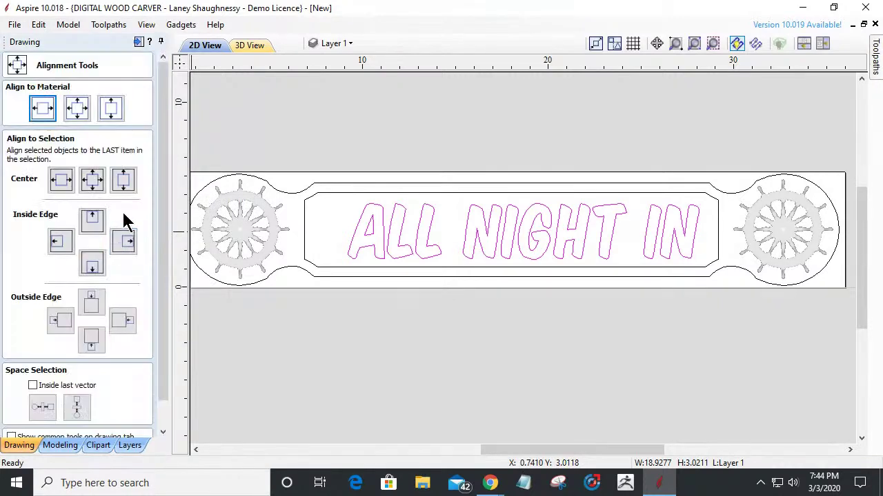
{"action": "left_click", "coordinate": [42, 110]}
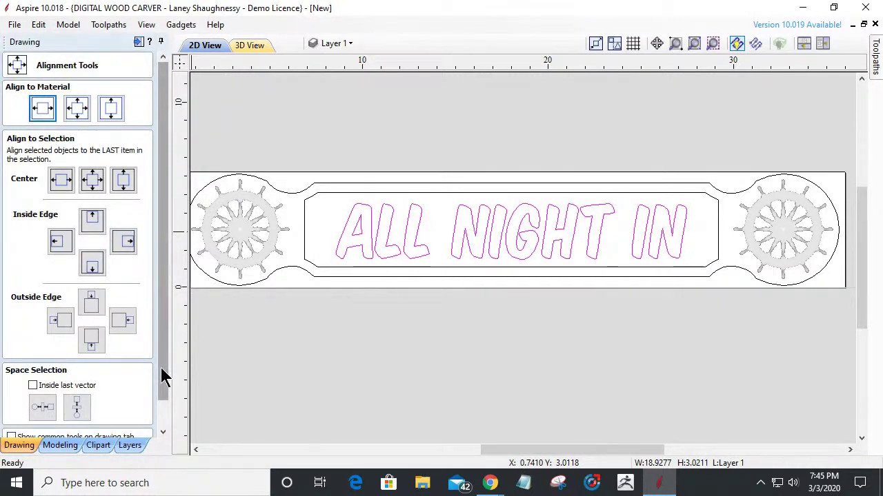
{"action": "left_click_drag", "start_coordinate": [163, 375], "coordinate": [163, 410]}
{"action": "left_click", "coordinate": [117, 427]}
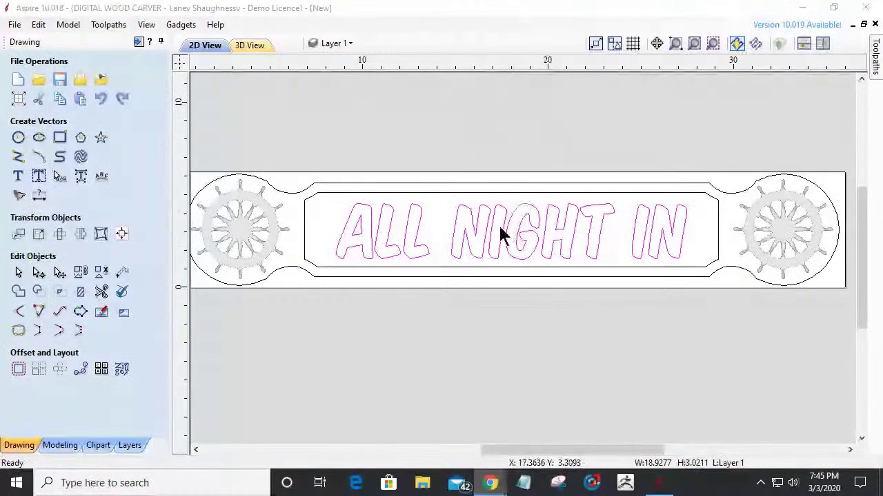
{"action": "scroll", "coordinate": [506, 163], "scroll_direction": "up", "scroll_amount": 1}
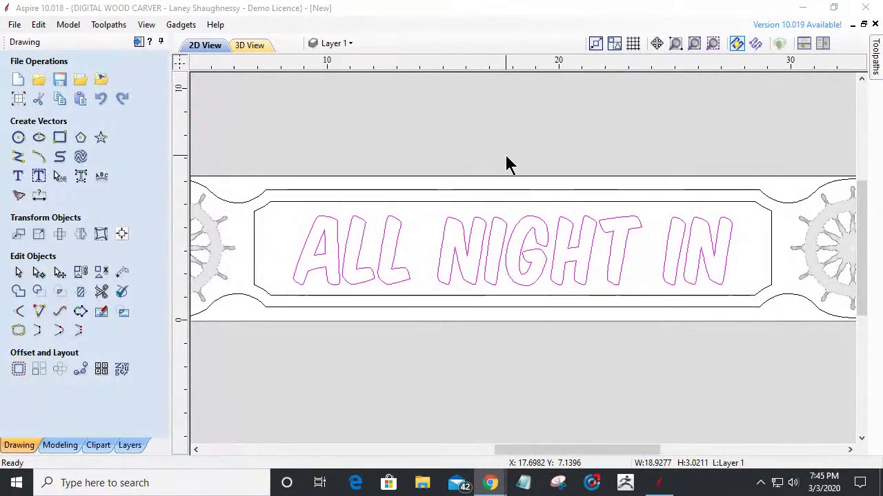
{"action": "scroll", "coordinate": [506, 163], "scroll_direction": "down", "scroll_amount": 1}
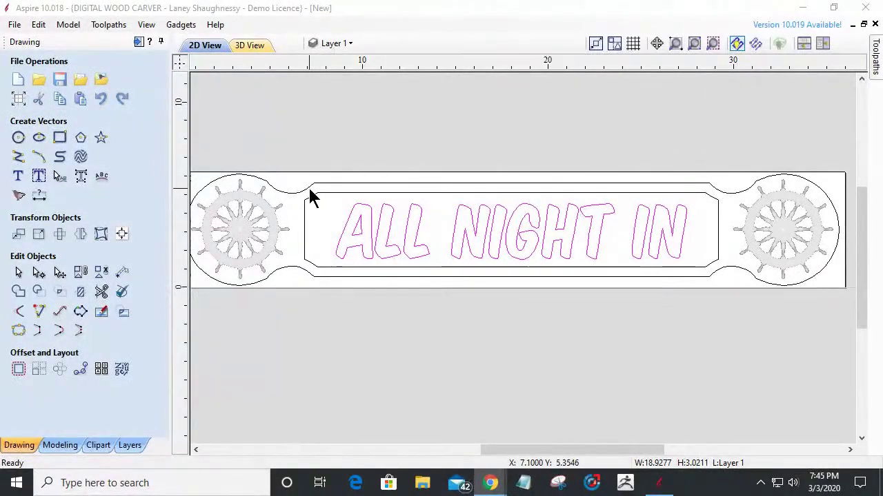
Step: Browse the clipart library's Decorative, Moulding Profiles and Objects & People folders for additional sign decorations
{"action": "left_click", "coordinate": [106, 446]}
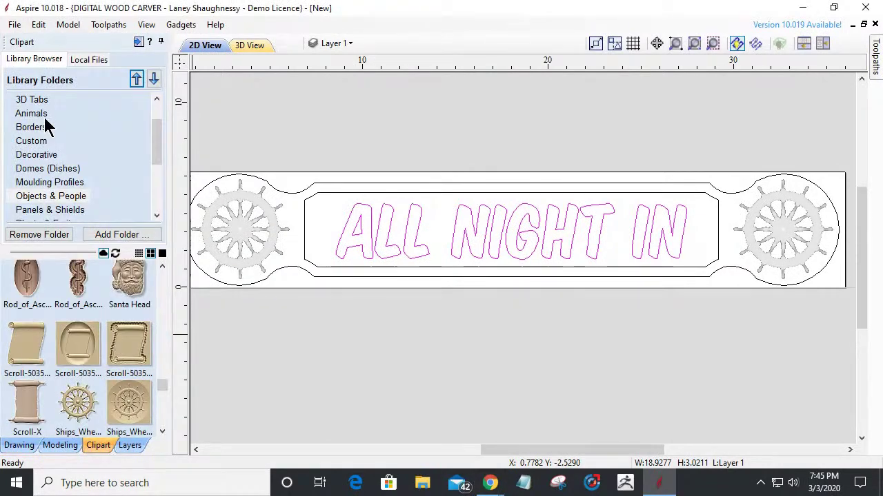
{"action": "left_click", "coordinate": [40, 154]}
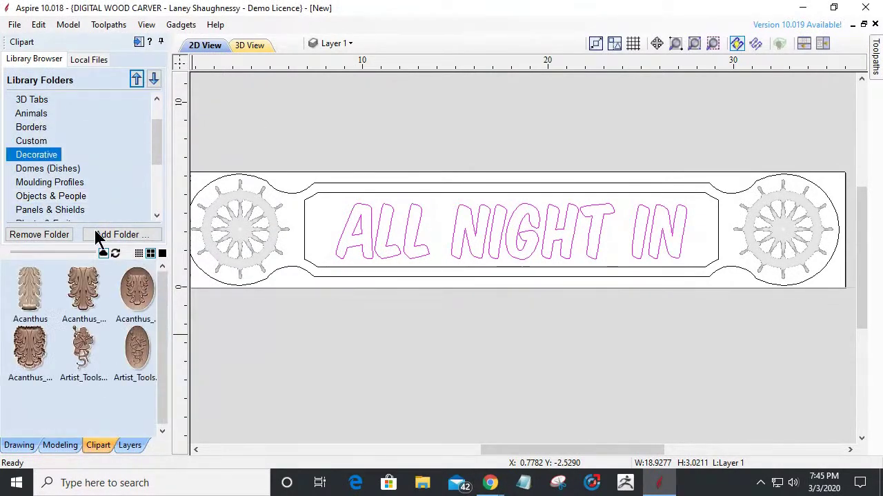
{"action": "left_click_drag", "start_coordinate": [166, 290], "coordinate": [164, 422]}
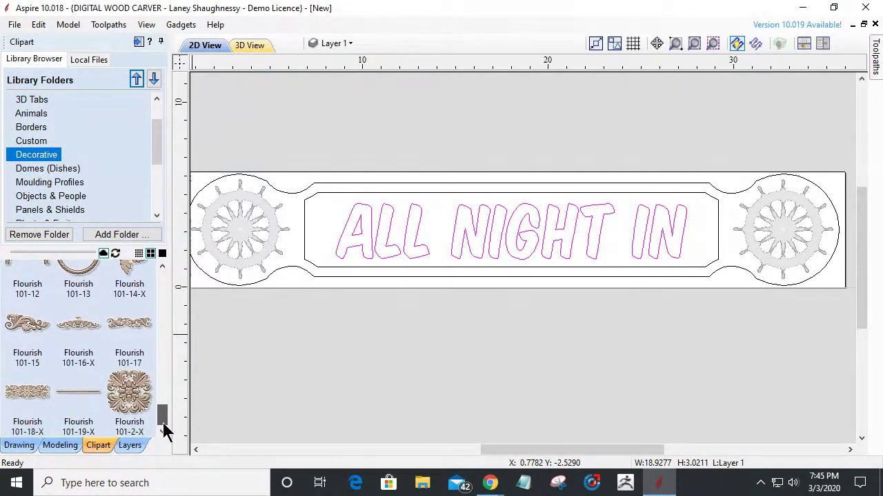
{"action": "left_click_drag", "start_coordinate": [166, 428], "coordinate": [152, 267]}
{"action": "left_click", "coordinate": [47, 184]}
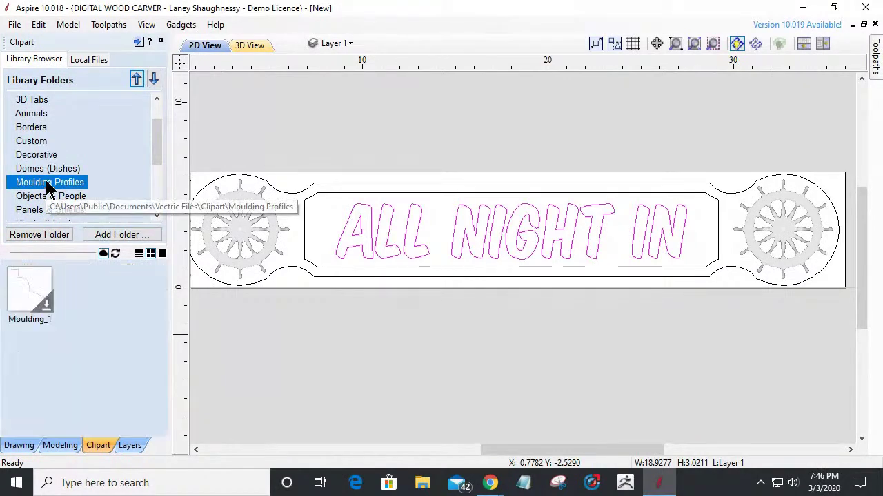
{"action": "left_click", "coordinate": [38, 198]}
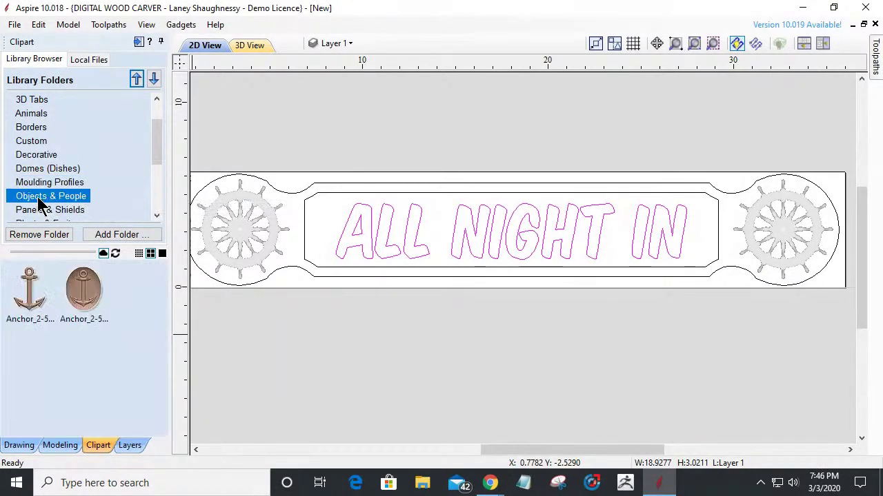
{"action": "left_click_drag", "start_coordinate": [161, 296], "coordinate": [163, 439]}
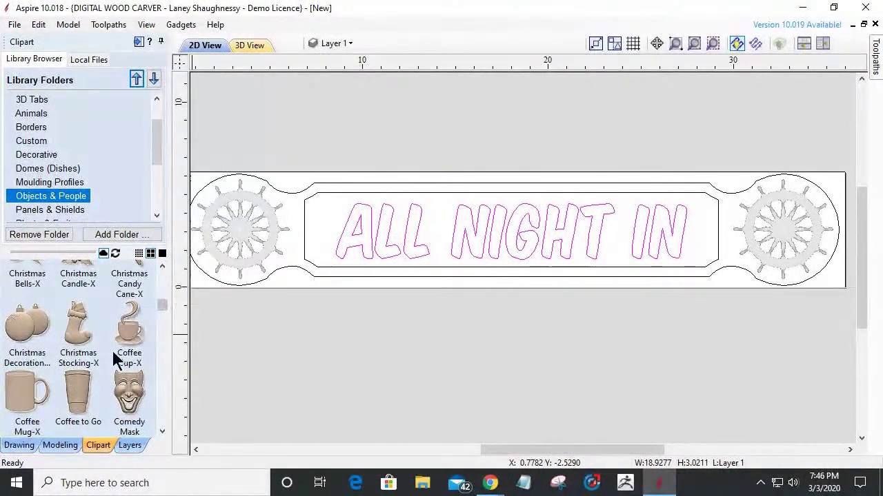
{"action": "left_click", "coordinate": [13, 447]}
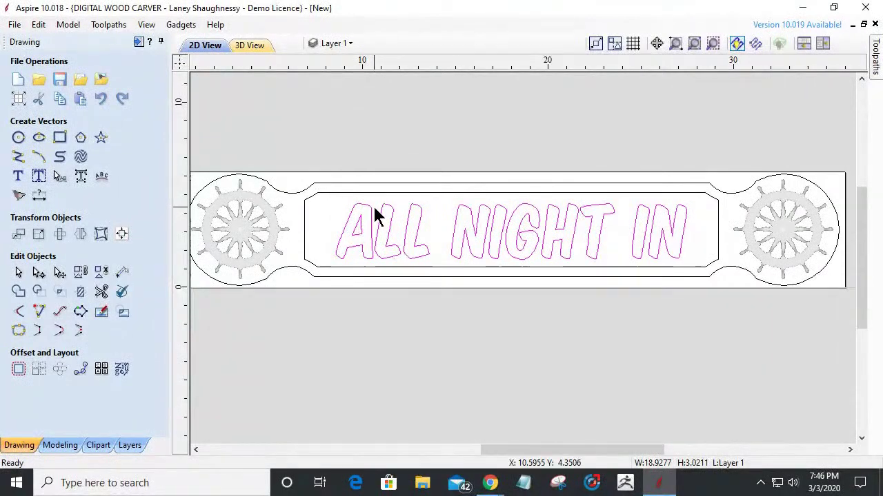
Step: Set up a V-carve toolpath for the inner panel border and lettering with start depth 0 and flat depth 0.125 inches
{"action": "left_click", "coordinate": [408, 197]}
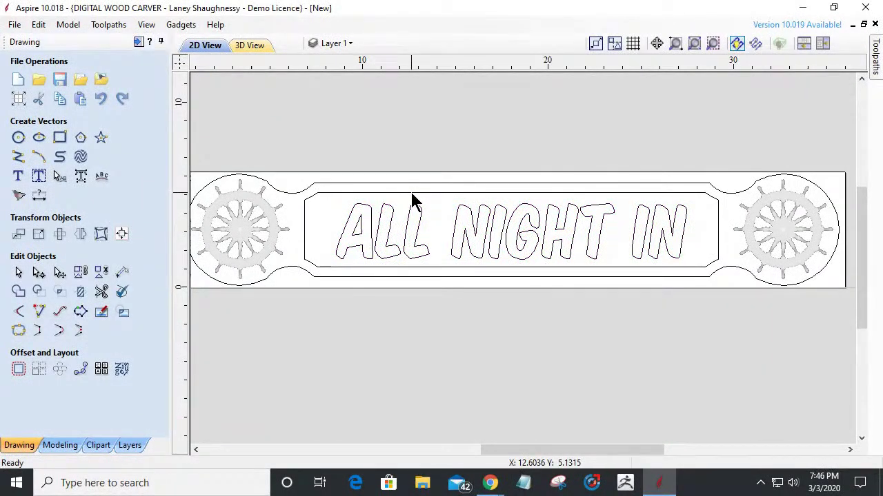
{"action": "left_click", "coordinate": [412, 194]}
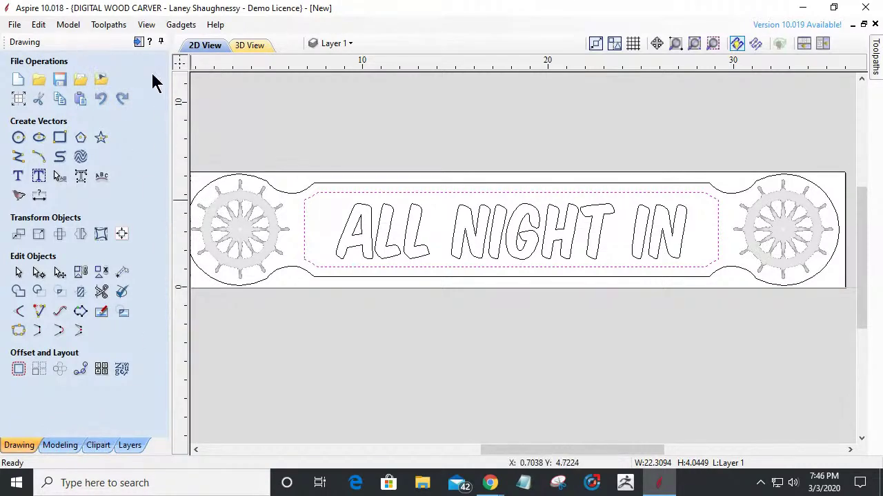
{"action": "left_click", "coordinate": [138, 41]}
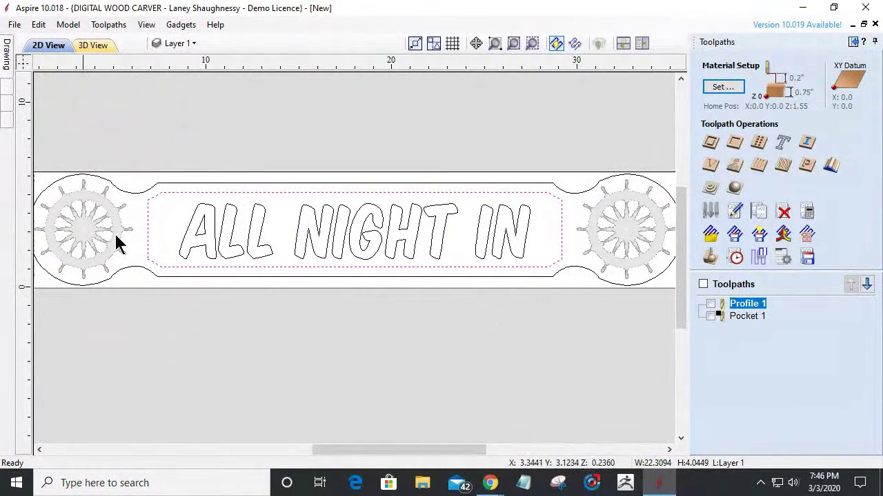
{"action": "left_click", "coordinate": [215, 226]}
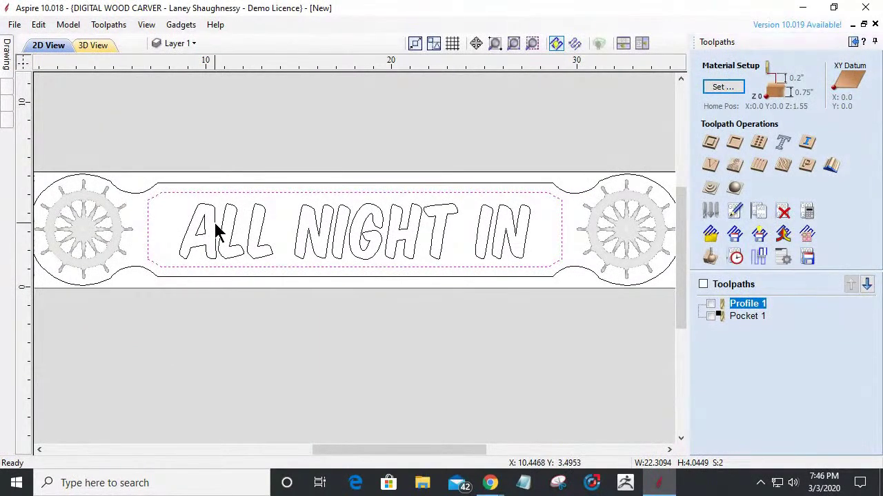
{"action": "left_click", "coordinate": [713, 167]}
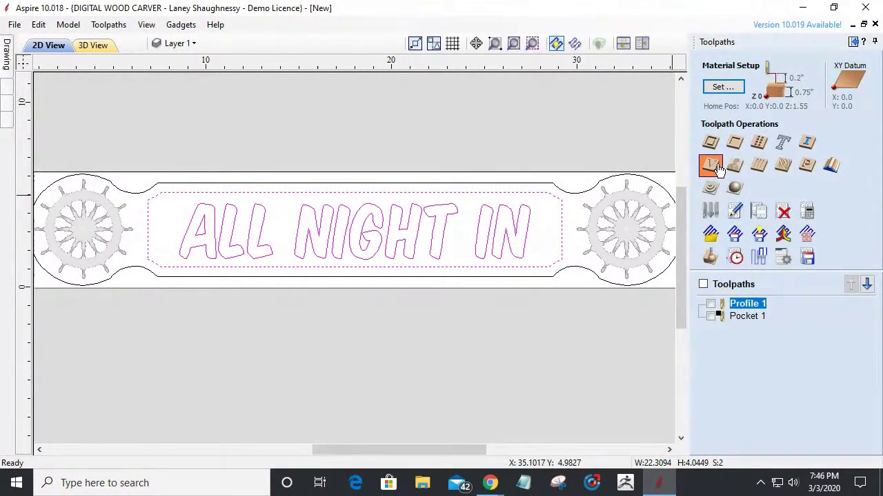
{"action": "left_click", "coordinate": [733, 113]}
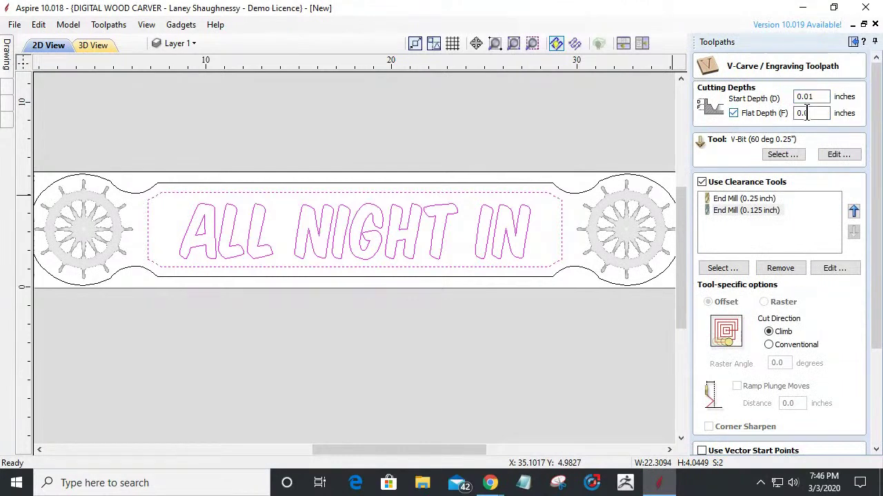
{"action": "key", "text": "shift+Tab"}
{"action": "type", "text": "0"}
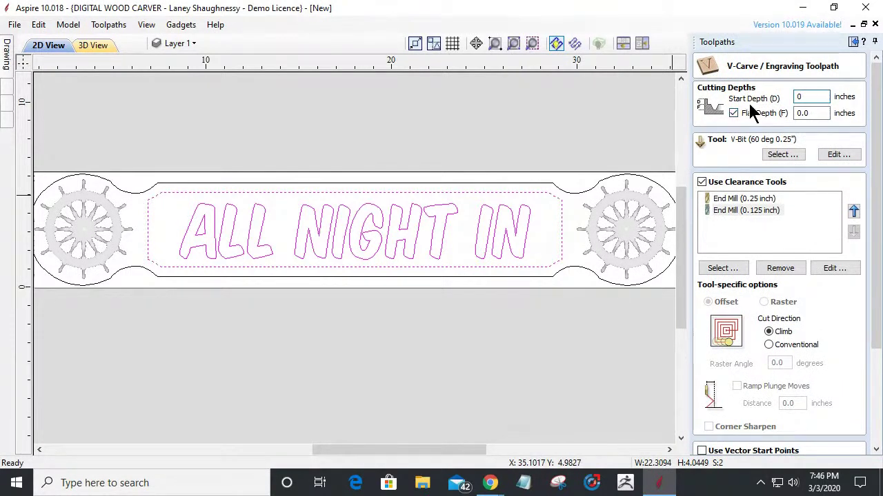
{"action": "key", "text": "Tab"}
{"action": "type", "text": ".125"}
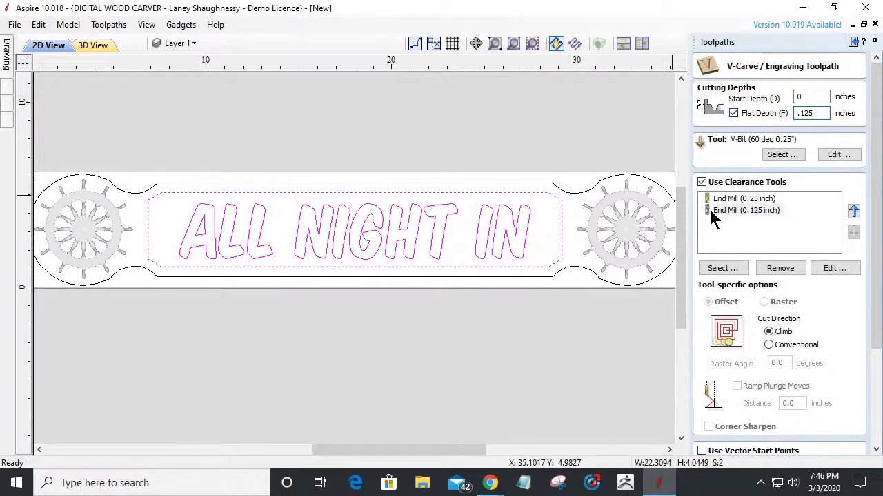
Step: Remove the 0.25 inch end mill from the V-carve clearance tools and calculate the toolpath
{"action": "left_click", "coordinate": [743, 199]}
{"action": "left_click", "coordinate": [779, 268]}
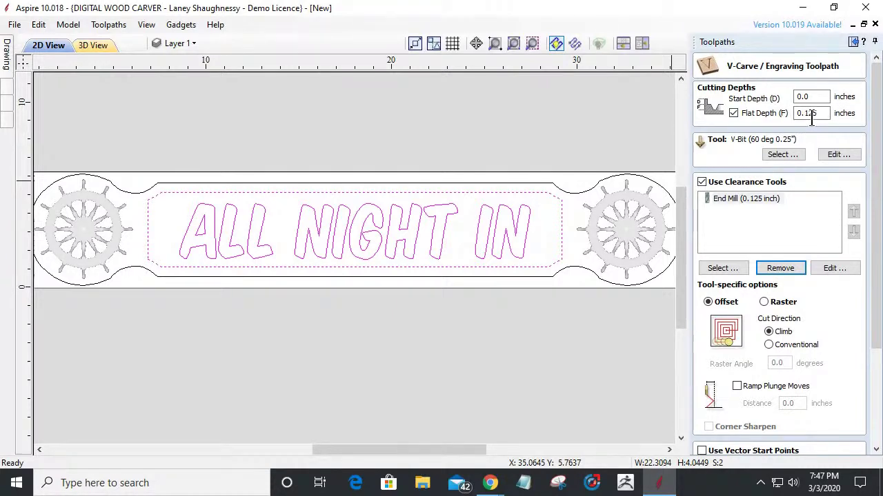
{"action": "mouse_move", "coordinate": [873, 259]}
{"action": "left_mouse_down"}
{"action": "mouse_move", "coordinate": [870, 306]}
{"action": "mouse_move", "coordinate": [876, 275]}
{"action": "left_mouse_up"}
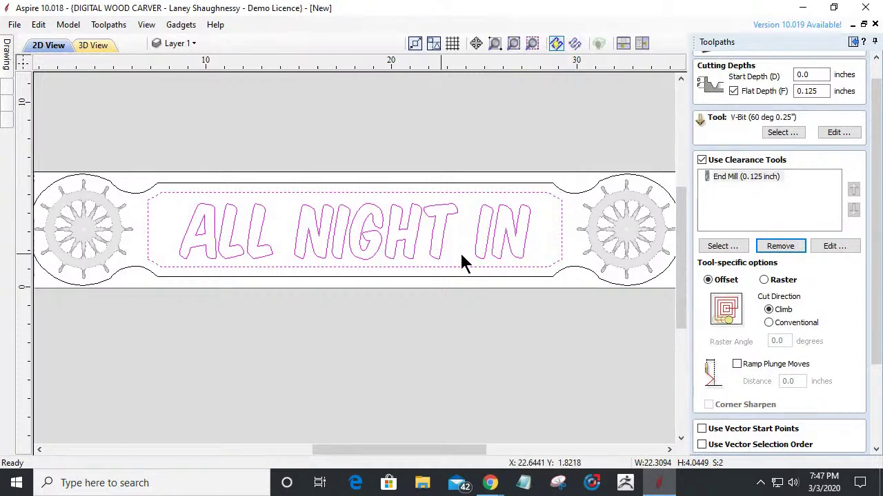
{"action": "scroll", "coordinate": [833, 282], "scroll_direction": "down", "scroll_amount": 3}
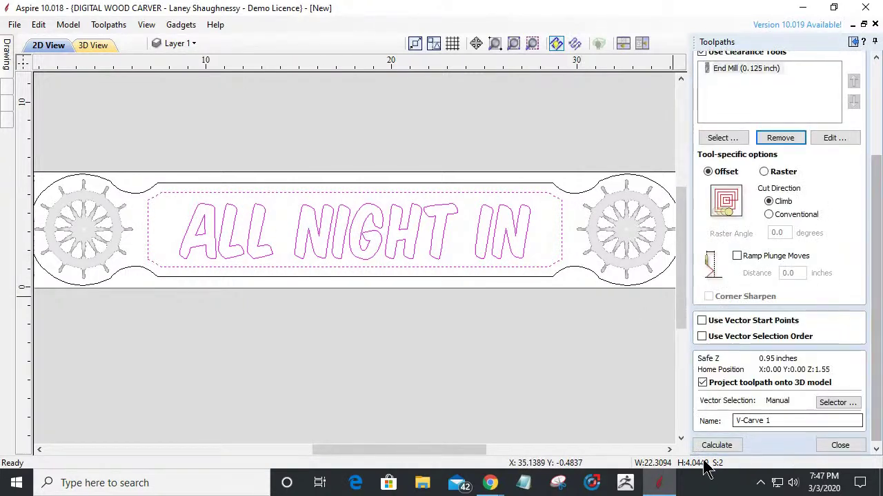
{"action": "left_click", "coordinate": [715, 445]}
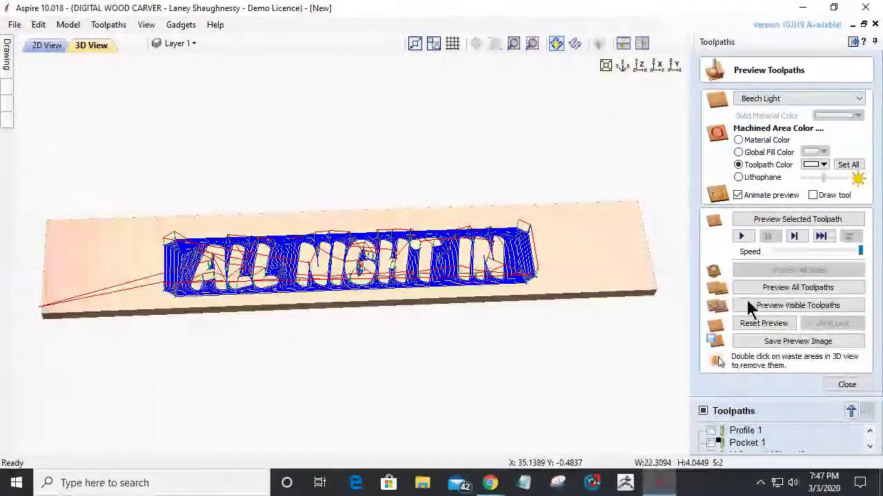
Step: Preview the V-carve toolpath together with its 0.125 inch end mill clearance pass on the 3D board
{"action": "left_click", "coordinate": [755, 219]}
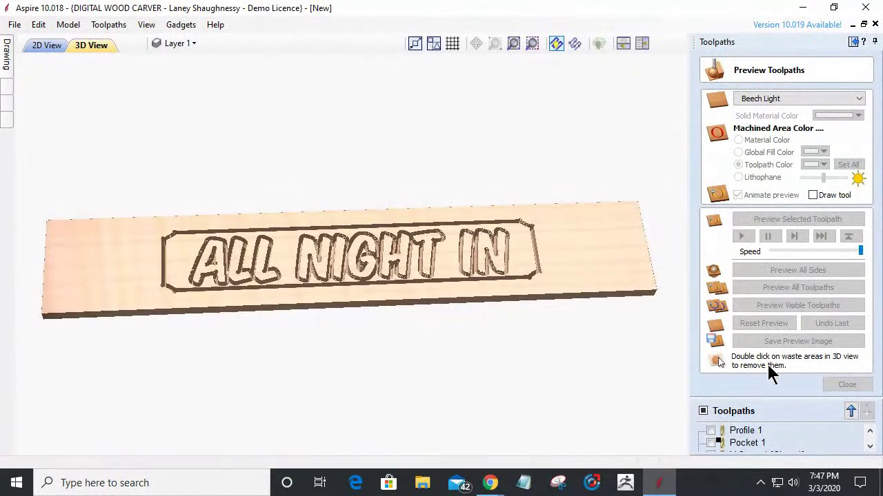
{"action": "left_click", "coordinate": [711, 431]}
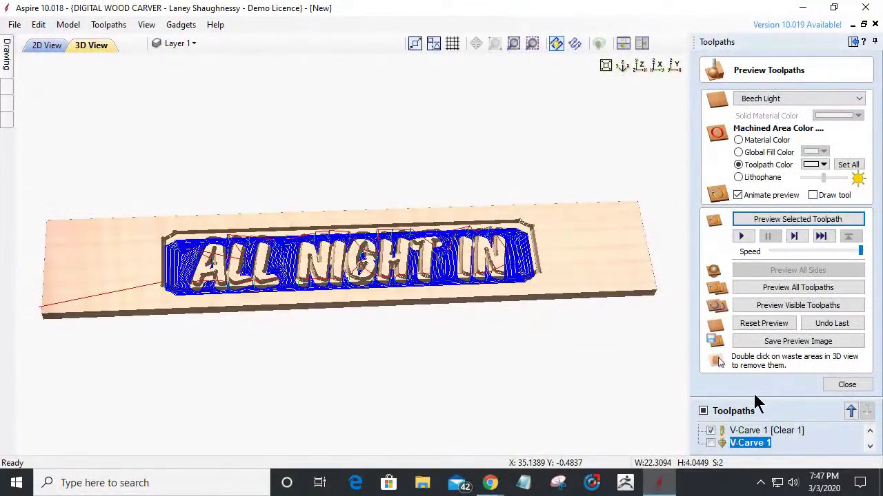
{"action": "left_click", "coordinate": [793, 305]}
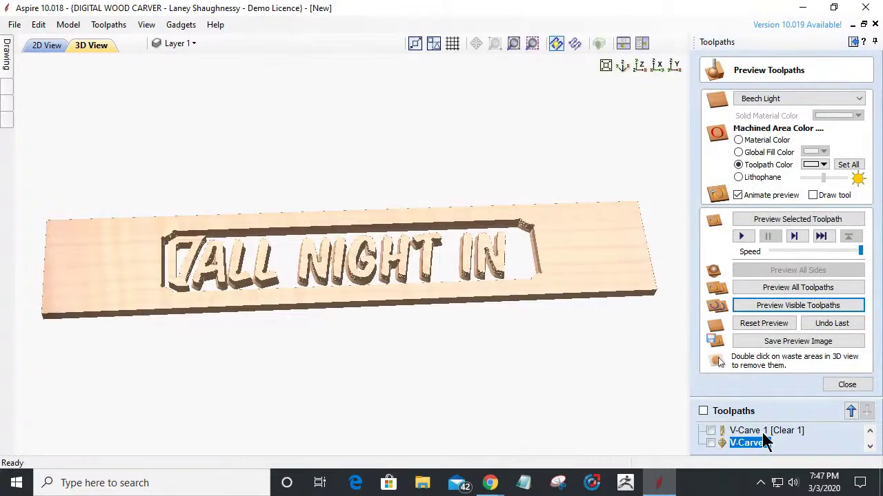
{"action": "left_click", "coordinate": [844, 385]}
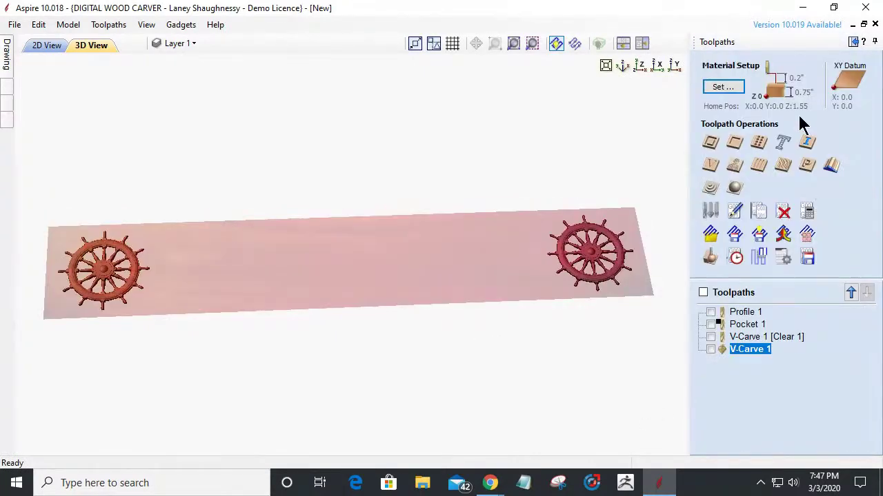
Step: Review the V-carve clearance toolpath's depth, tool and projection settings against the selected vectors in the 2D view
{"action": "double_click", "coordinate": [734, 337]}
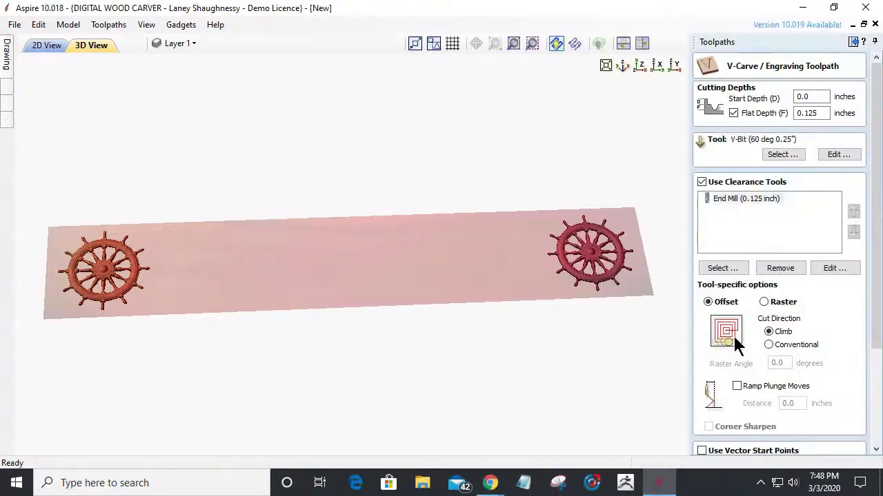
{"action": "left_click", "coordinate": [32, 44]}
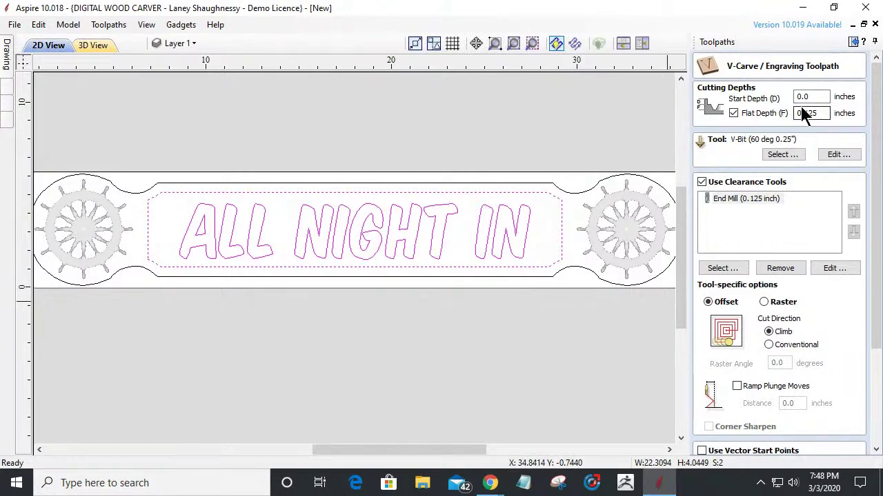
{"action": "scroll", "coordinate": [808, 373], "scroll_direction": "down", "scroll_amount": 1}
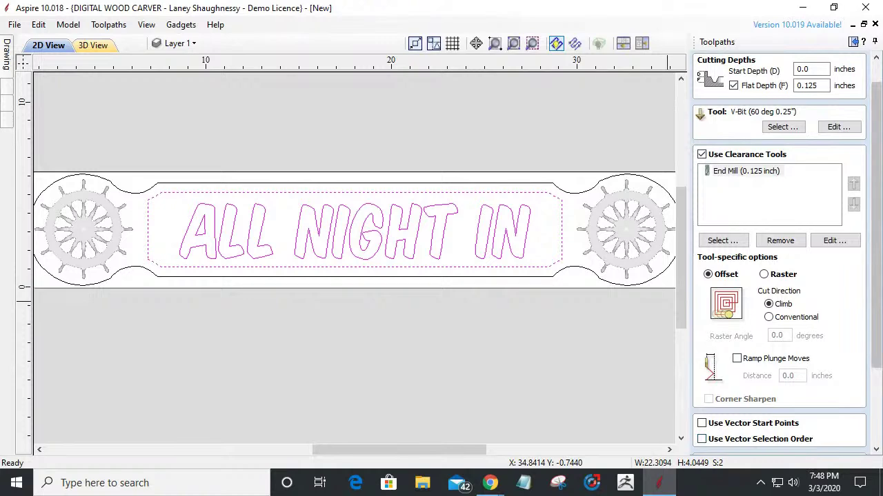
{"action": "scroll", "coordinate": [876, 366], "scroll_direction": "down", "scroll_amount": 4}
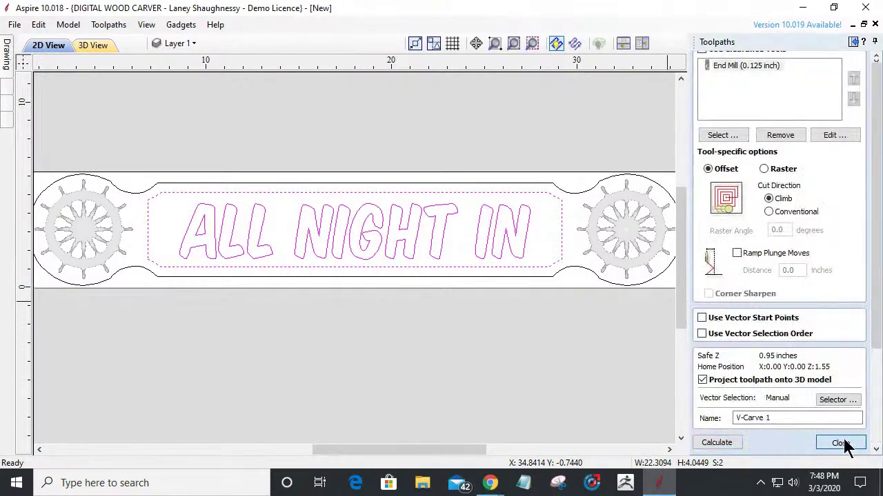
{"action": "left_click", "coordinate": [839, 444]}
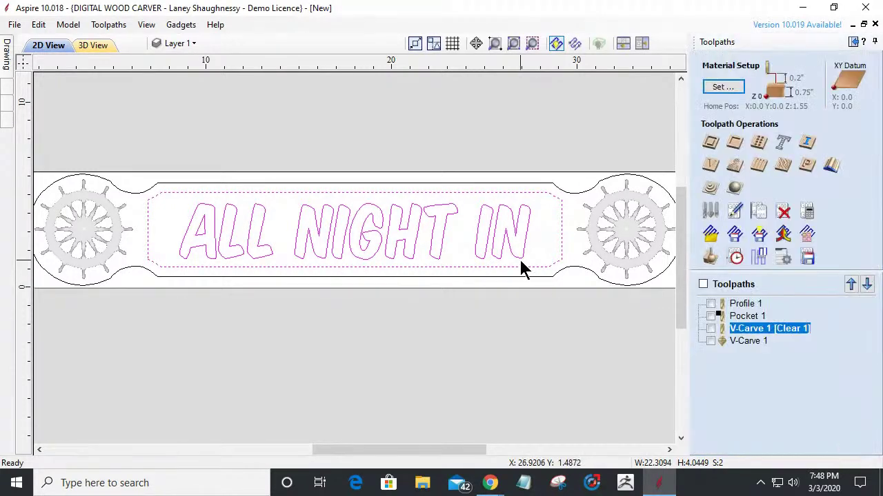
Step: Raise the model to the top of the material with a 0.0 inch gap above it, declining toolpath recalculation
{"action": "left_click", "coordinate": [724, 89]}
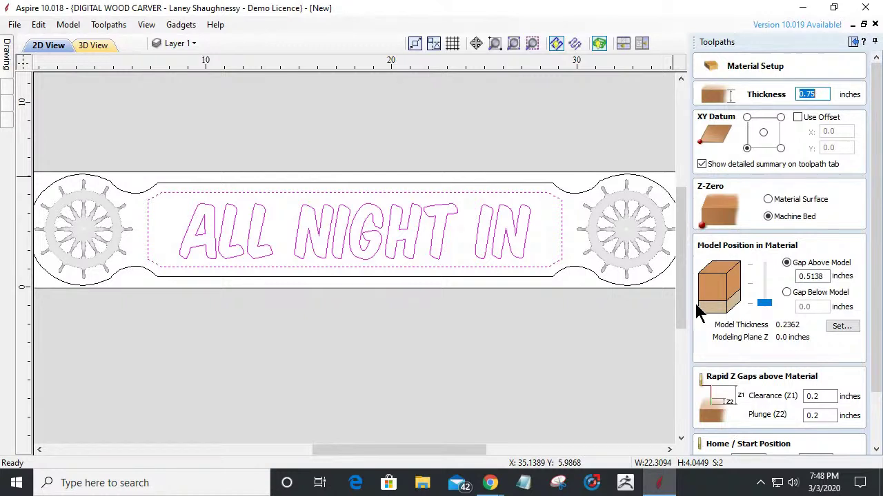
{"action": "left_click_drag", "start_coordinate": [762, 306], "coordinate": [764, 268]}
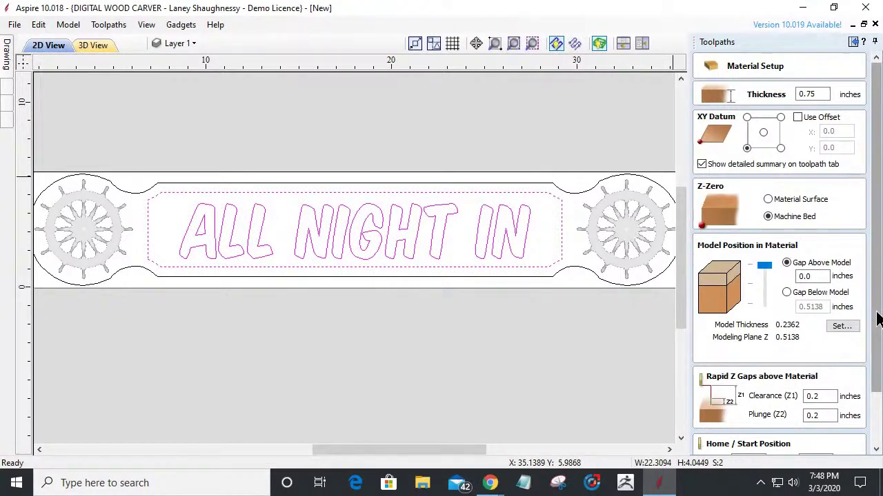
{"action": "left_click_drag", "start_coordinate": [875, 331], "coordinate": [867, 417]}
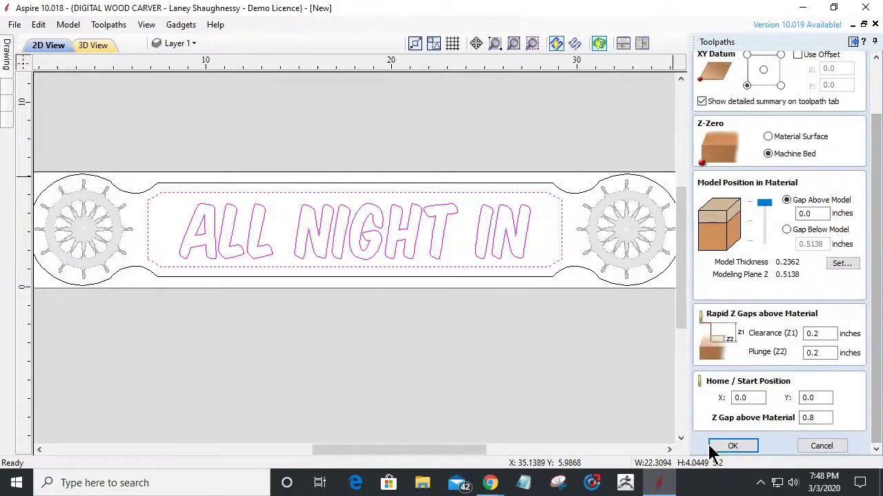
{"action": "left_click", "coordinate": [730, 446]}
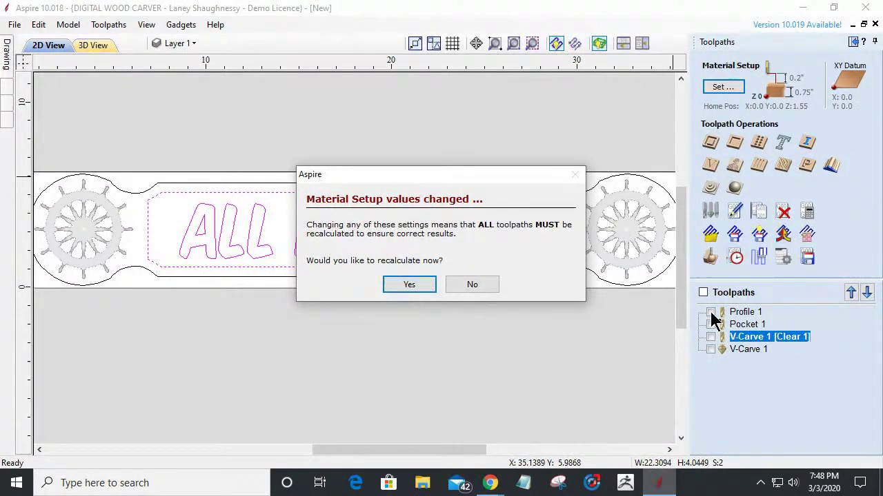
{"action": "left_click", "coordinate": [473, 284]}
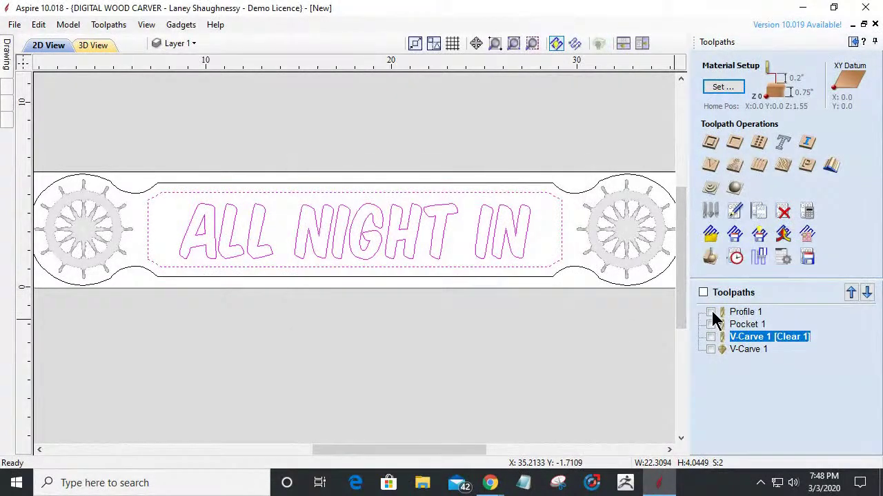
Step: Delete the Profile 1 and Pocket 1 toolpaths together, keeping the two V-carve toolpaths
{"action": "left_click", "coordinate": [711, 312]}
{"action": "left_click", "coordinate": [711, 325]}
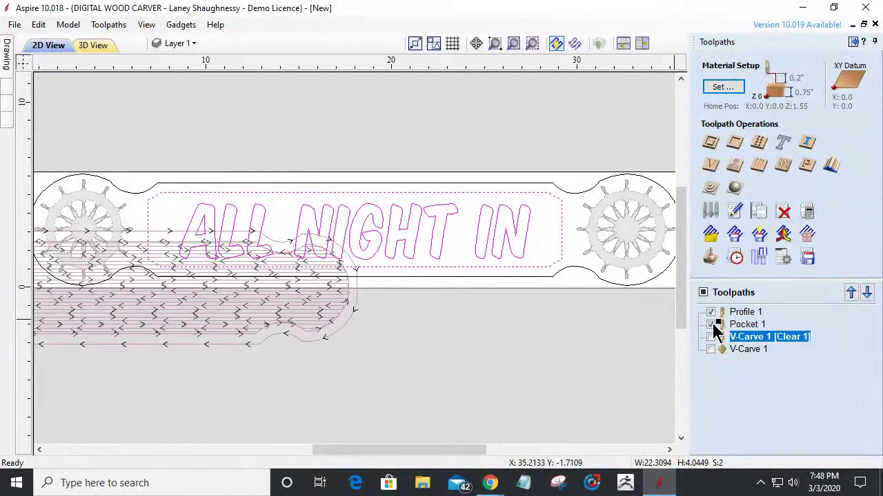
{"action": "right_click", "coordinate": [741, 314]}
{"action": "mouse_move", "coordinate": [776, 310]}
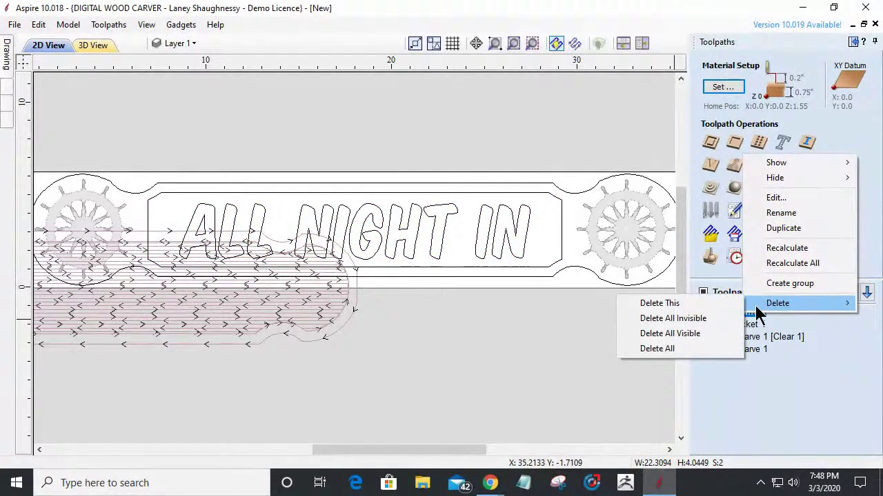
{"action": "left_click", "coordinate": [694, 334]}
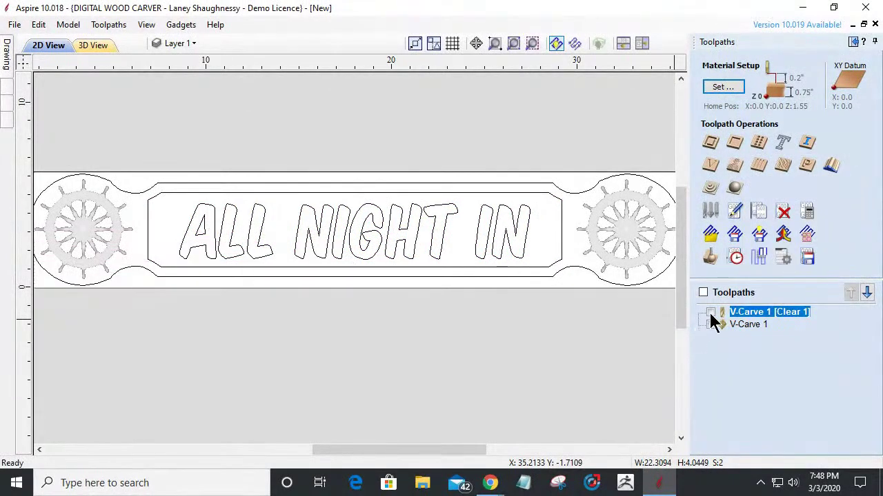
Step: Show both V-Carve 1 toolpaths and recalculate all toolpaths for the changed material setup
{"action": "left_click", "coordinate": [711, 313]}
{"action": "left_click", "coordinate": [711, 324]}
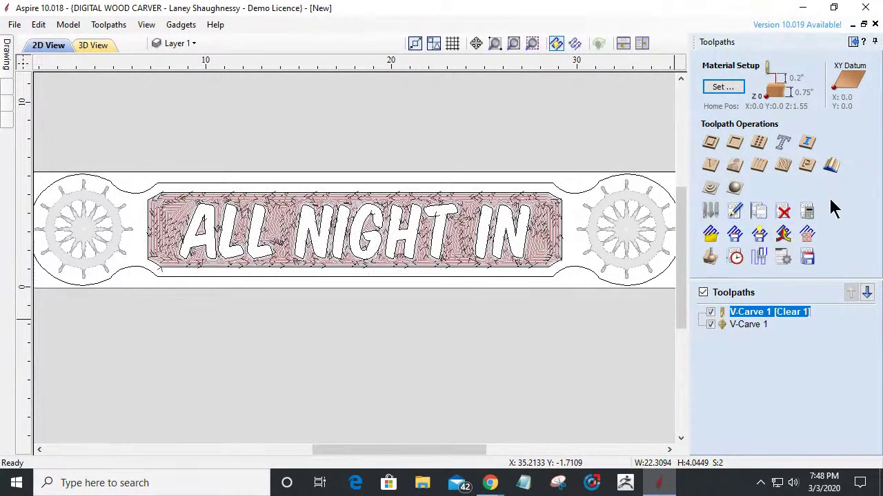
{"action": "left_click", "coordinate": [808, 212]}
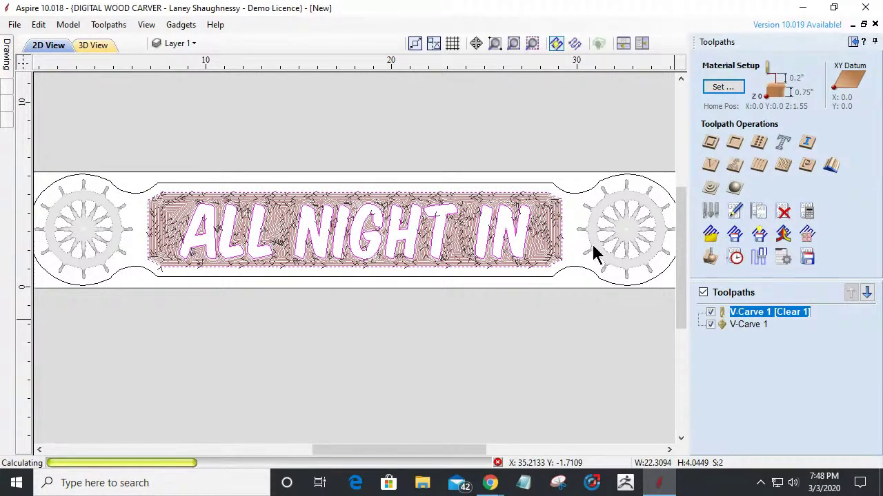
{"action": "left_click", "coordinate": [443, 254]}
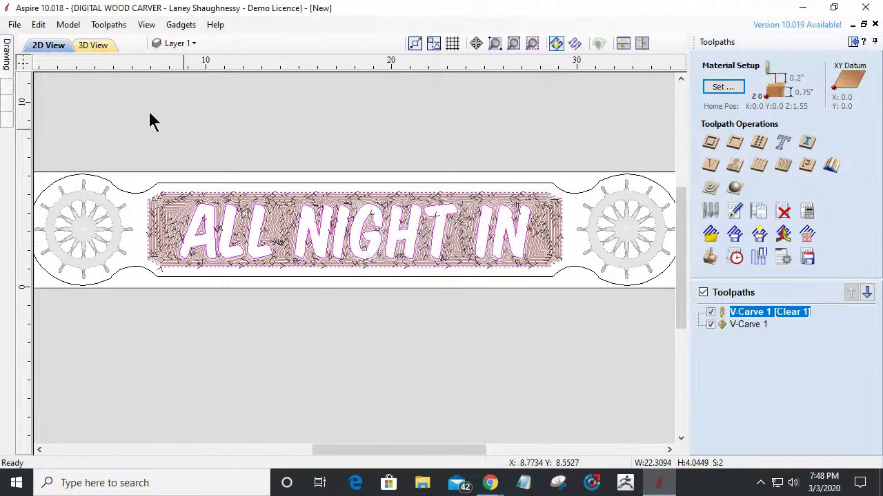
Step: Reset the 3D preview, simulate both visible V-carve toolpaths on a blank board, and inspect the carved lettering up close
{"action": "left_click", "coordinate": [93, 45]}
{"action": "left_click", "coordinate": [710, 259]}
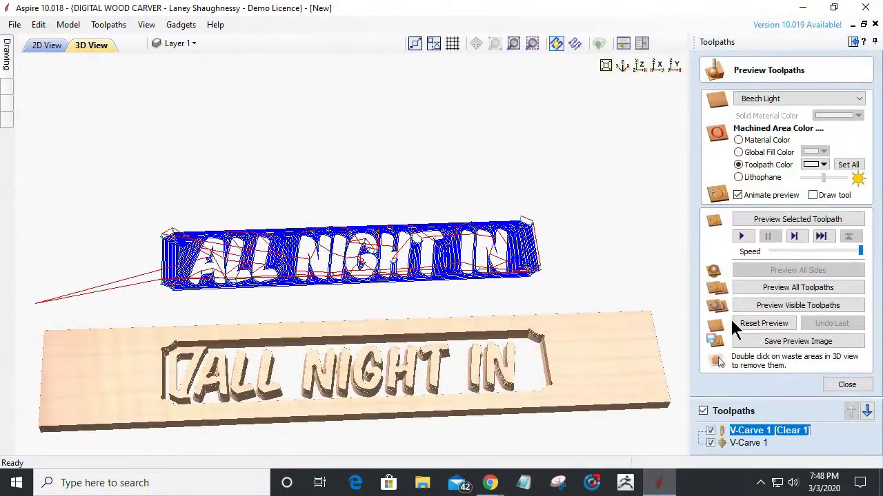
{"action": "left_click", "coordinate": [751, 325]}
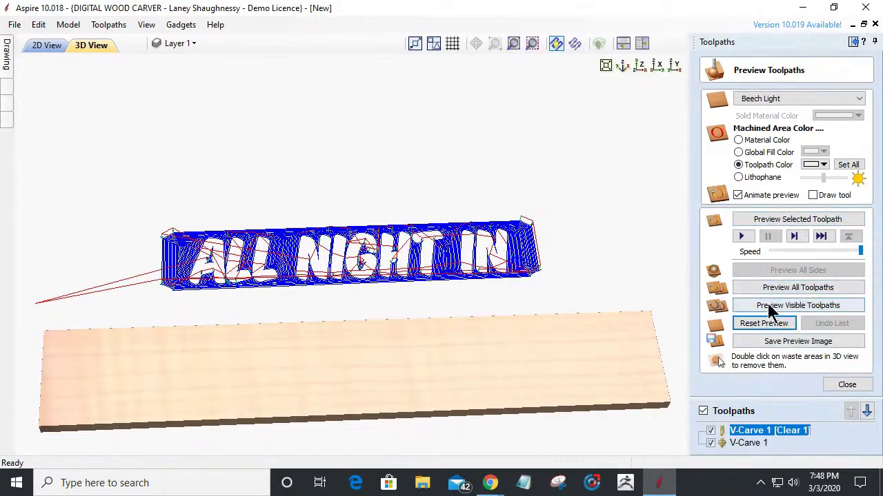
{"action": "left_click", "coordinate": [770, 308]}
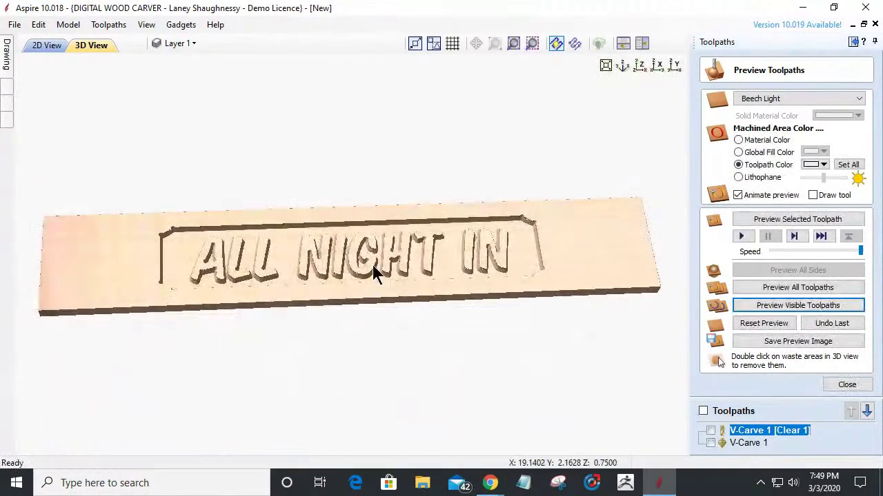
{"action": "mouse_move", "coordinate": [372, 264]}
{"action": "left_mouse_down"}
{"action": "mouse_move", "coordinate": [372, 299]}
{"action": "mouse_move", "coordinate": [376, 264]}
{"action": "left_mouse_up"}
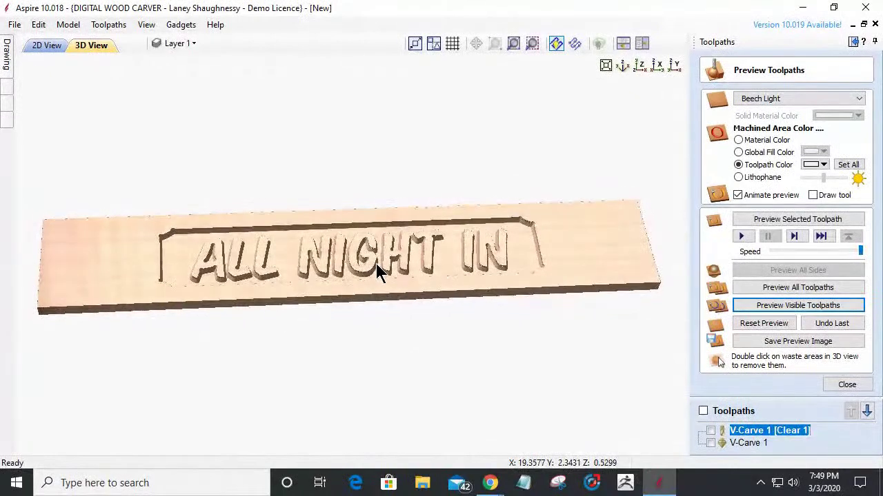
{"action": "scroll", "coordinate": [376, 265], "scroll_direction": "up", "scroll_amount": 4}
{"action": "left_click_drag", "start_coordinate": [366, 327], "coordinate": [372, 297]}
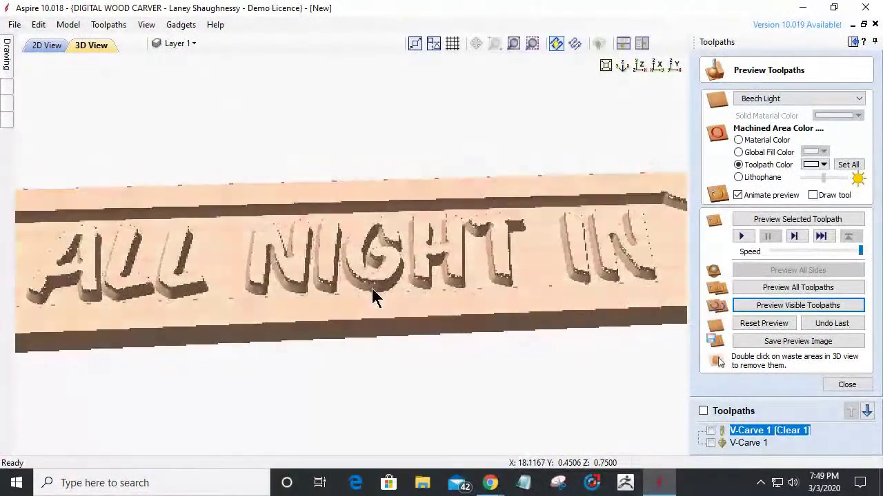
{"action": "left_click_drag", "start_coordinate": [590, 286], "coordinate": [583, 280]}
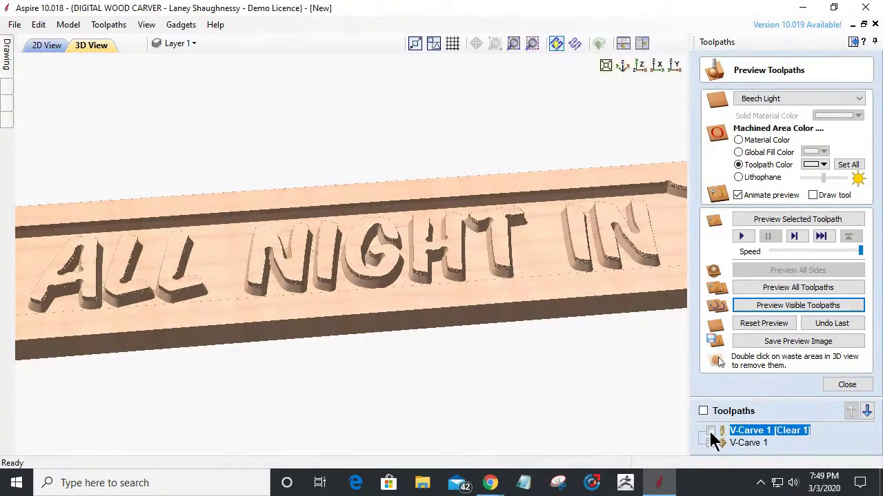
Step: Close the preview and check the material setup, the V-carve clearance toolpath's details and the ship's wheel components
{"action": "left_click", "coordinate": [847, 385]}
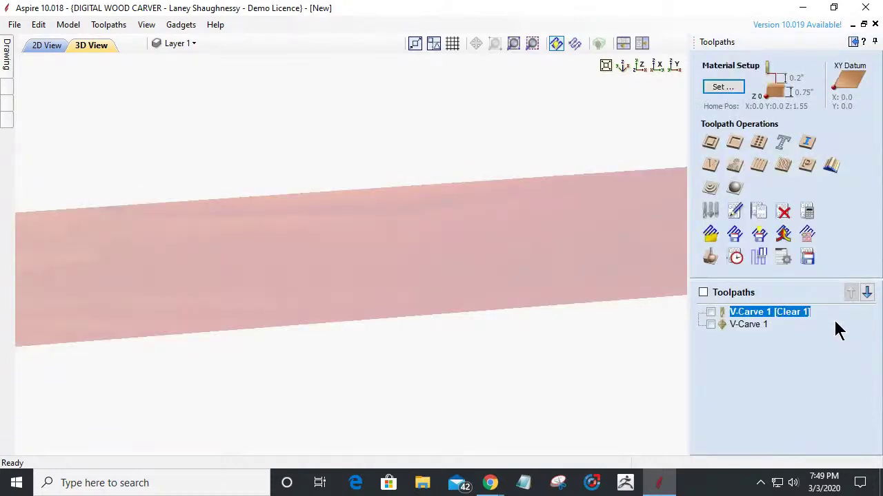
{"action": "left_click", "coordinate": [718, 92]}
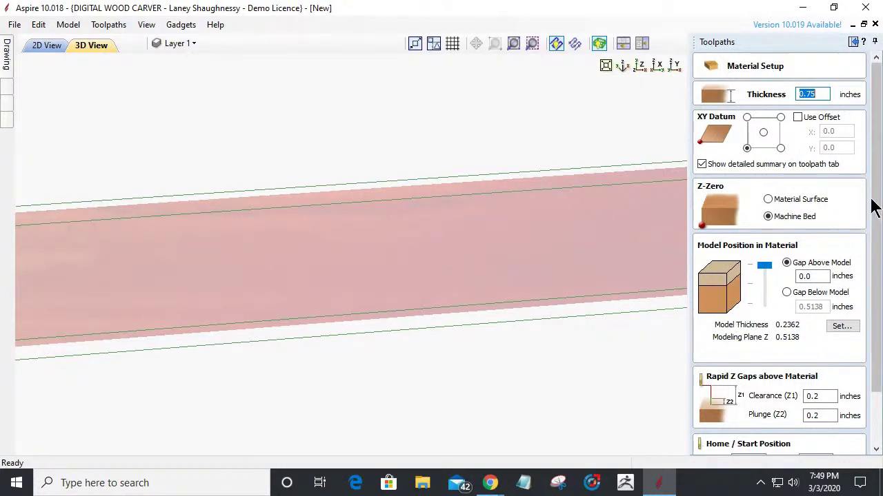
{"action": "left_click_drag", "start_coordinate": [872, 189], "coordinate": [865, 304]}
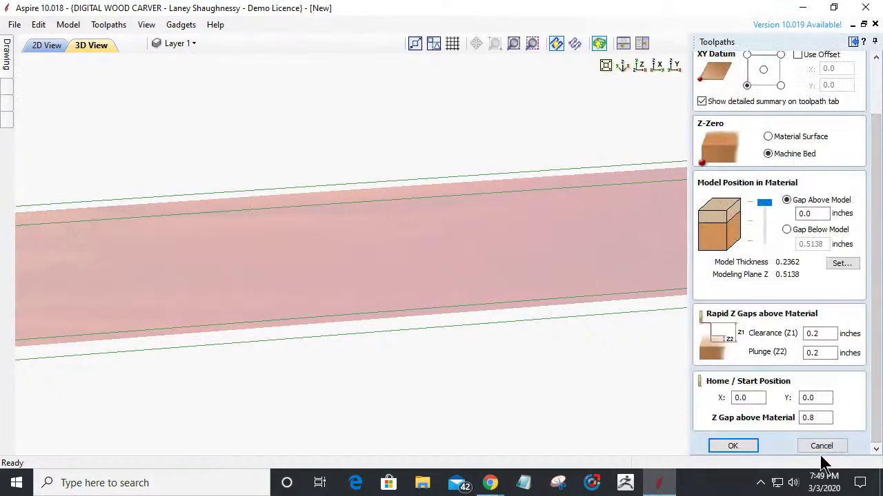
{"action": "left_click", "coordinate": [733, 446]}
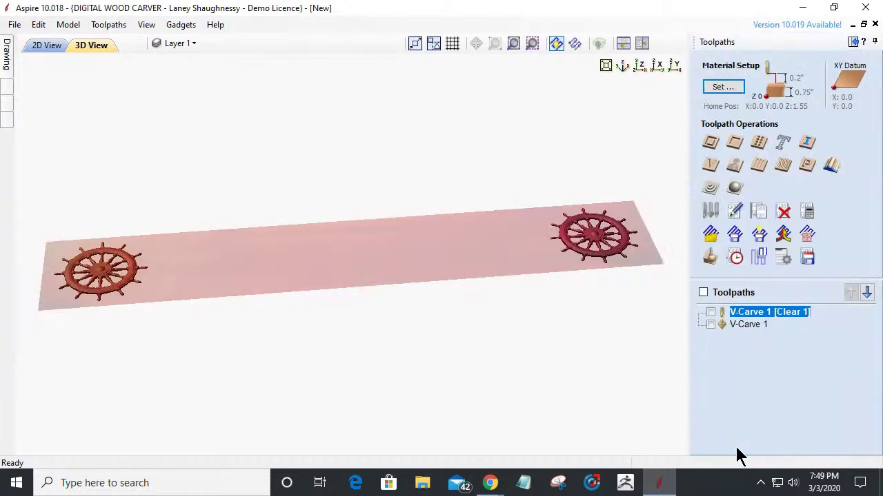
{"action": "mouse_move", "coordinate": [752, 315]}
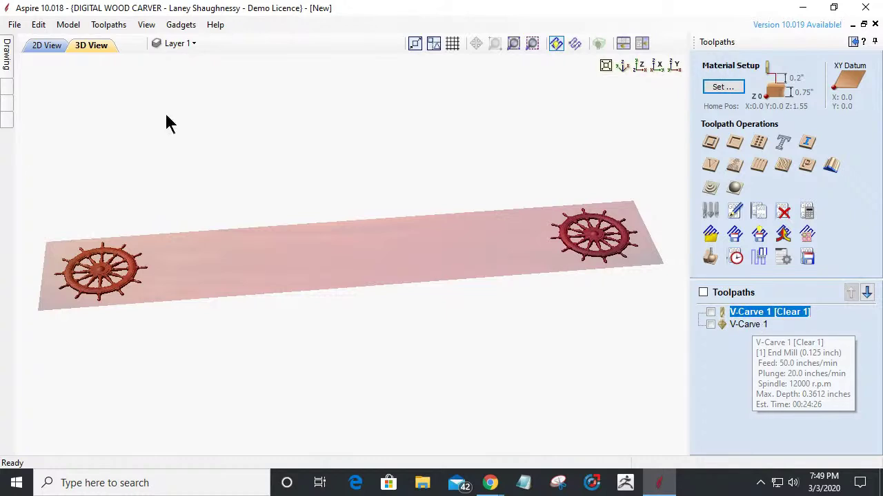
{"action": "left_click", "coordinate": [6, 63]}
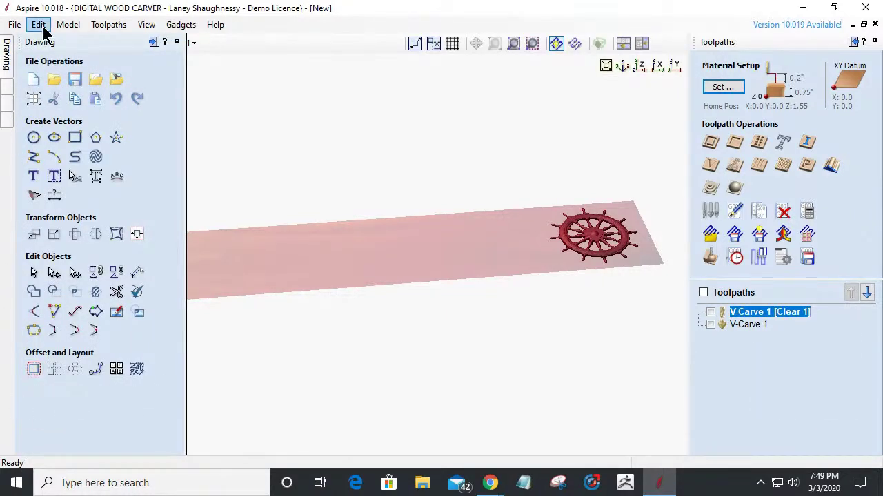
{"action": "left_click", "coordinate": [7, 97]}
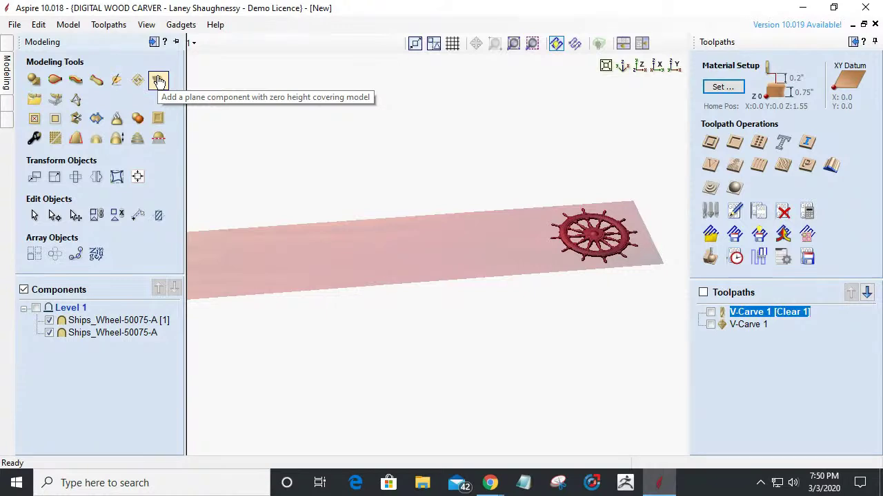
Step: Edit the V-carve toolpath to use raster clearance without projection onto the 3D model, keeping the 0.125 inch flat depth, and calculate it
{"action": "double_click", "coordinate": [749, 311]}
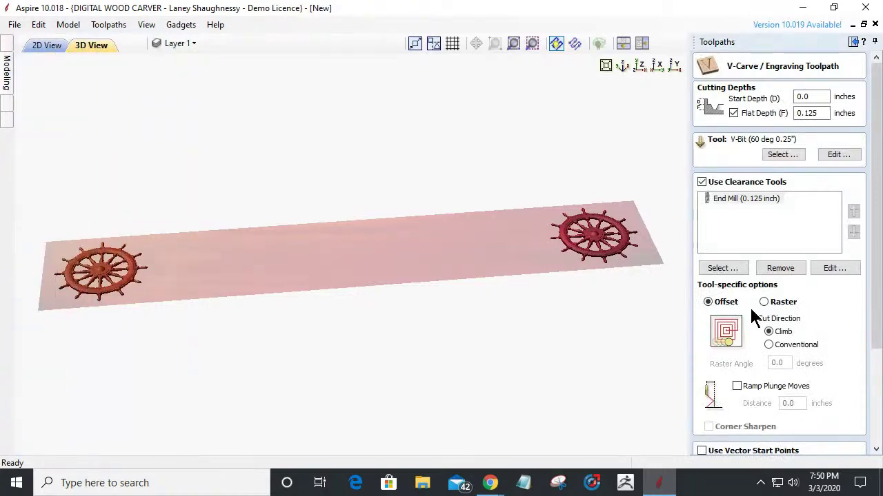
{"action": "left_click", "coordinate": [818, 115]}
{"action": "left_click", "coordinate": [764, 304]}
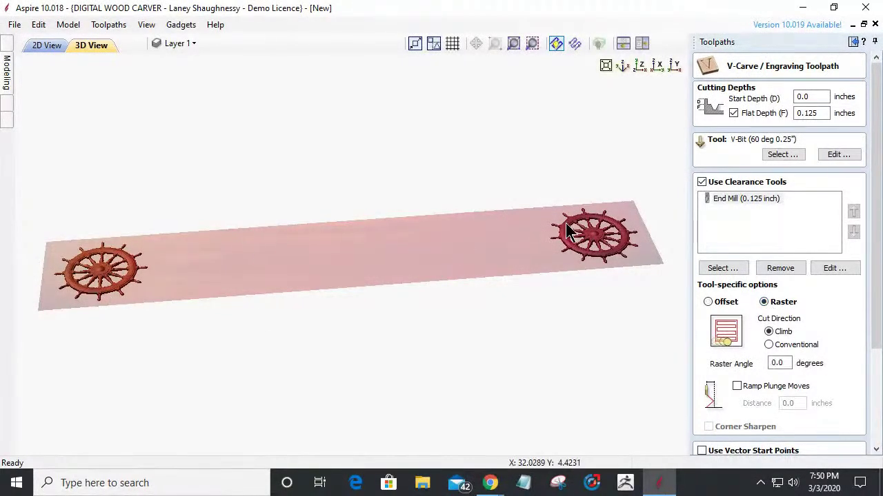
{"action": "left_click_drag", "start_coordinate": [873, 313], "coordinate": [870, 417]}
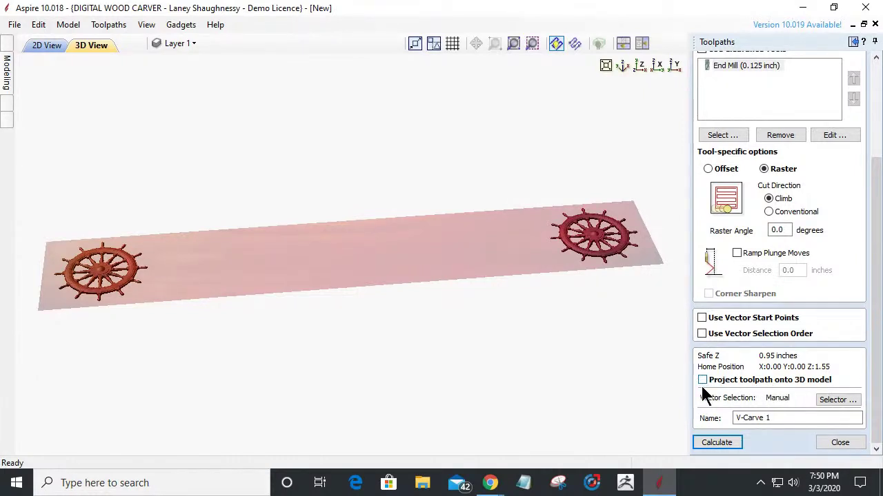
{"action": "left_click", "coordinate": [714, 441]}
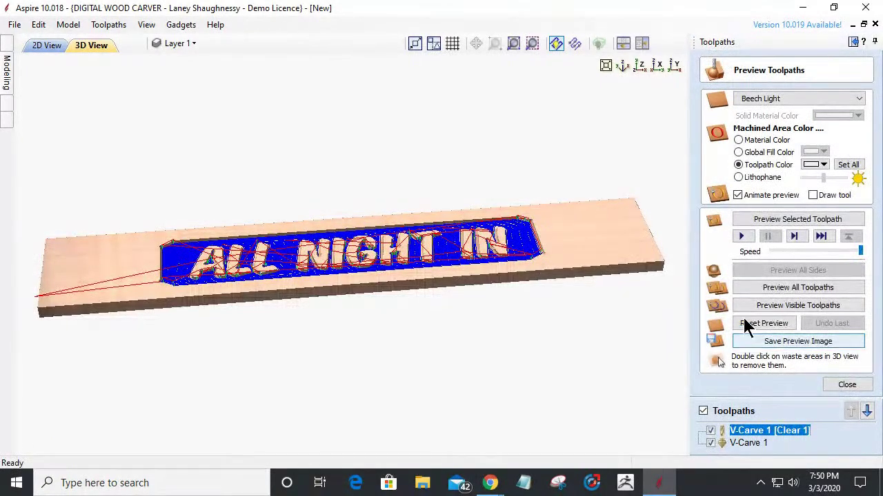
Step: Preview the recalculated V-carve toolpaths on a reset board and inspect the lettering and panel border from several angles
{"action": "left_click", "coordinate": [758, 323]}
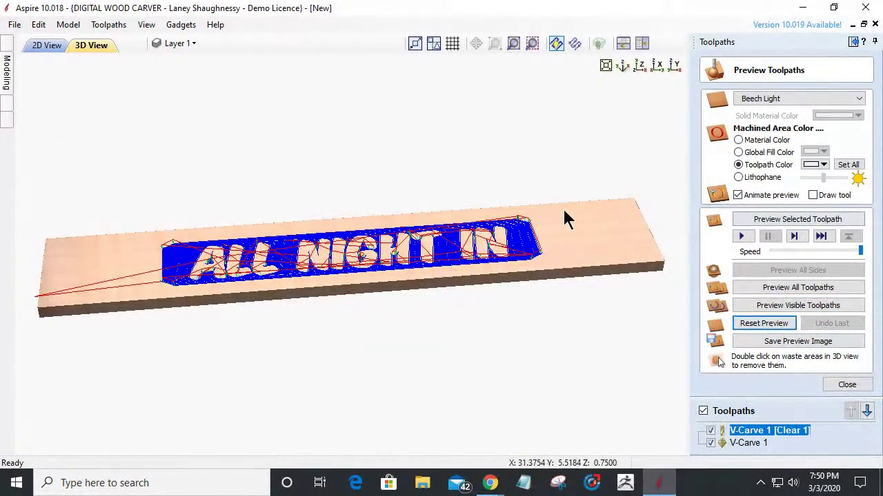
{"action": "left_click", "coordinate": [793, 308]}
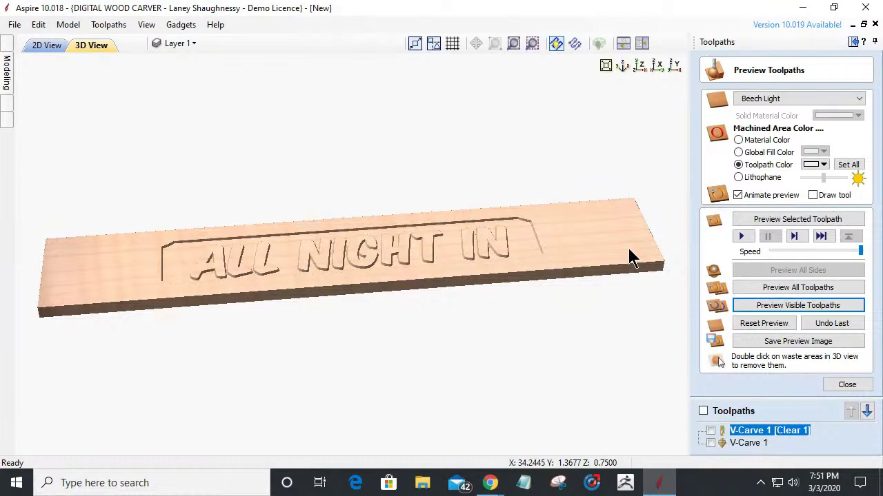
{"action": "left_click_drag", "start_coordinate": [369, 276], "coordinate": [355, 341]}
{"action": "scroll", "coordinate": [346, 271], "scroll_direction": "up", "scroll_amount": 2}
{"action": "scroll", "coordinate": [343, 268], "scroll_direction": "up", "scroll_amount": 2}
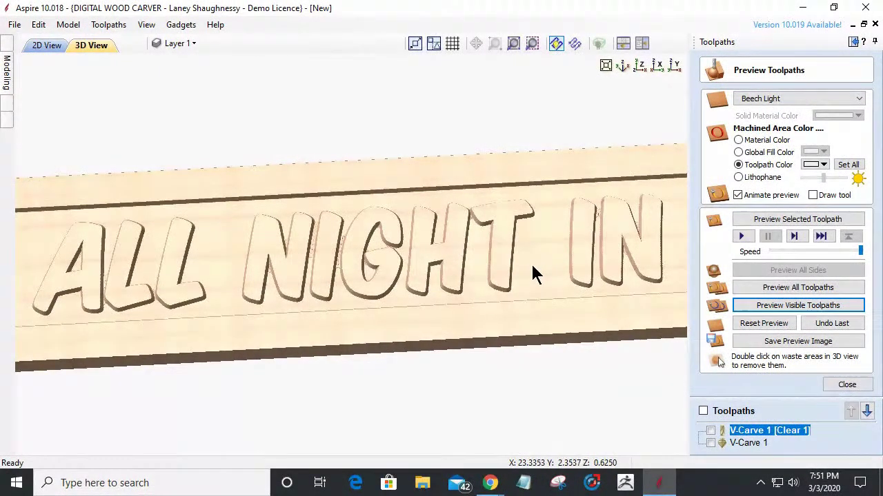
{"action": "left_click_drag", "start_coordinate": [495, 311], "coordinate": [435, 317]}
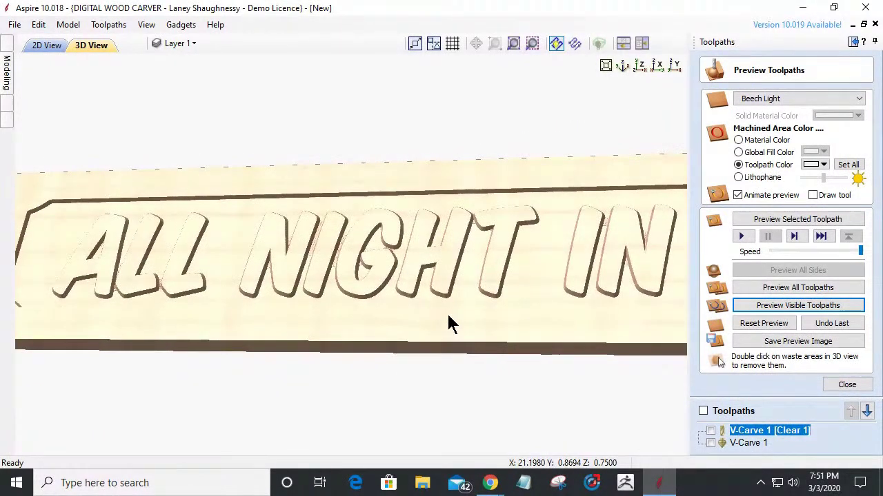
{"action": "scroll", "coordinate": [448, 314], "scroll_direction": "down", "scroll_amount": 1}
{"action": "left_click_drag", "start_coordinate": [503, 327], "coordinate": [506, 291]}
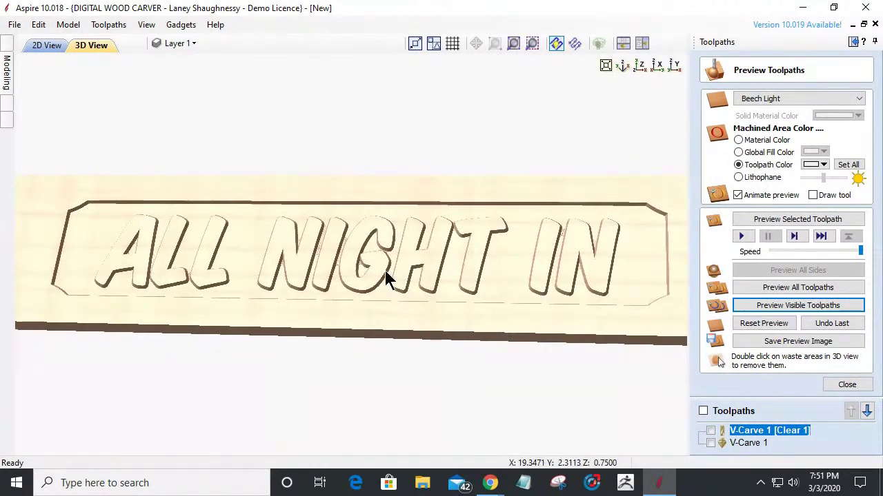
{"action": "scroll", "coordinate": [399, 269], "scroll_direction": "down", "scroll_amount": 1}
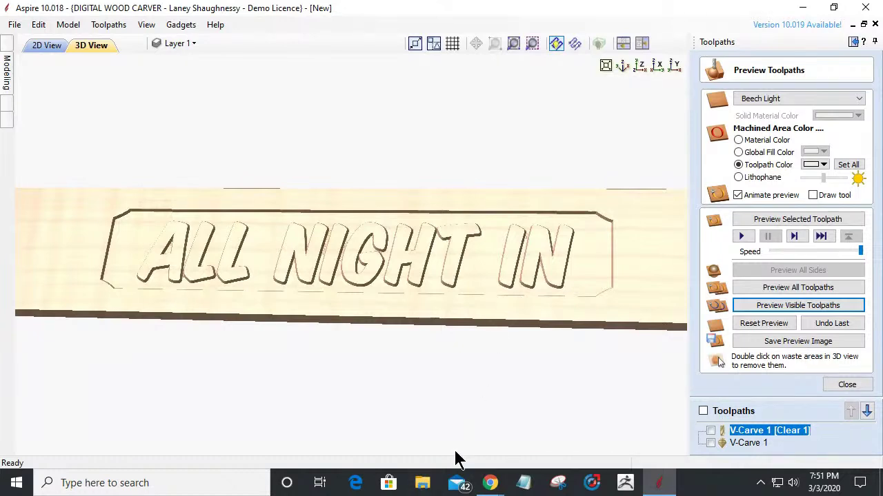
Step: Switch to File Explorer and select the Carved-gold-leaf-letters image in the Quarter Board Samples folder under Downloads
{"action": "left_click", "coordinate": [422, 485]}
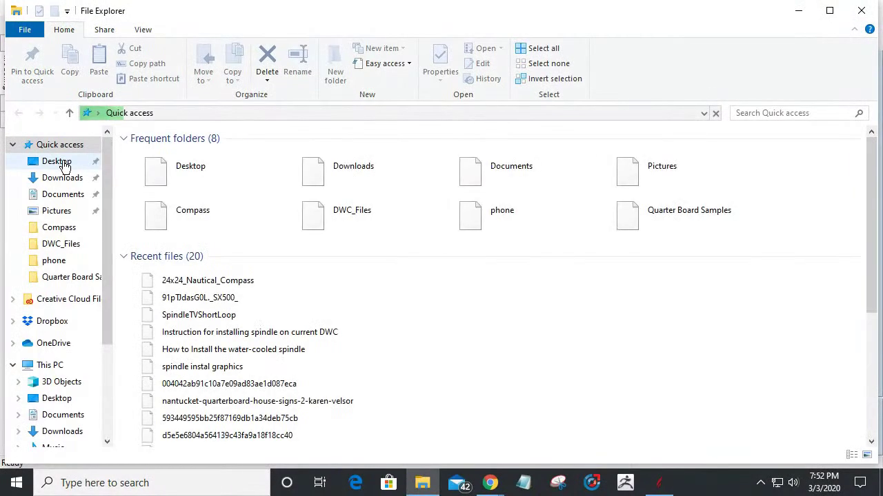
{"action": "left_click", "coordinate": [59, 181]}
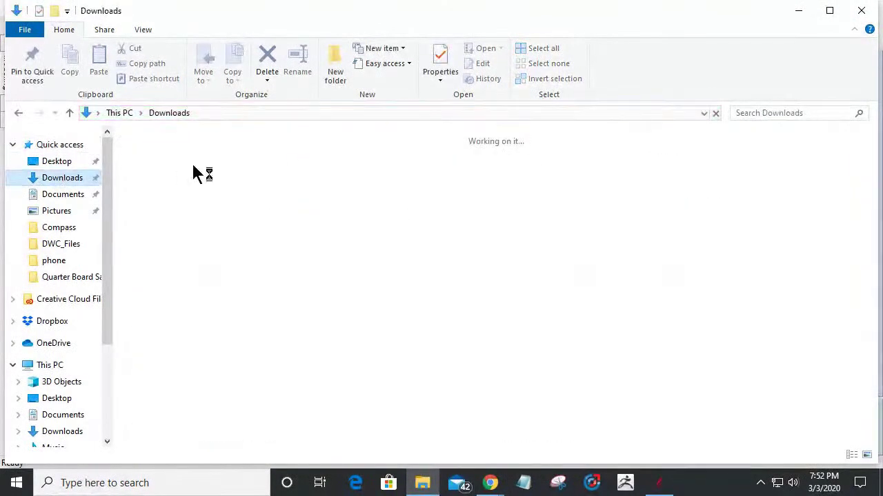
{"action": "double_click", "coordinate": [153, 173]}
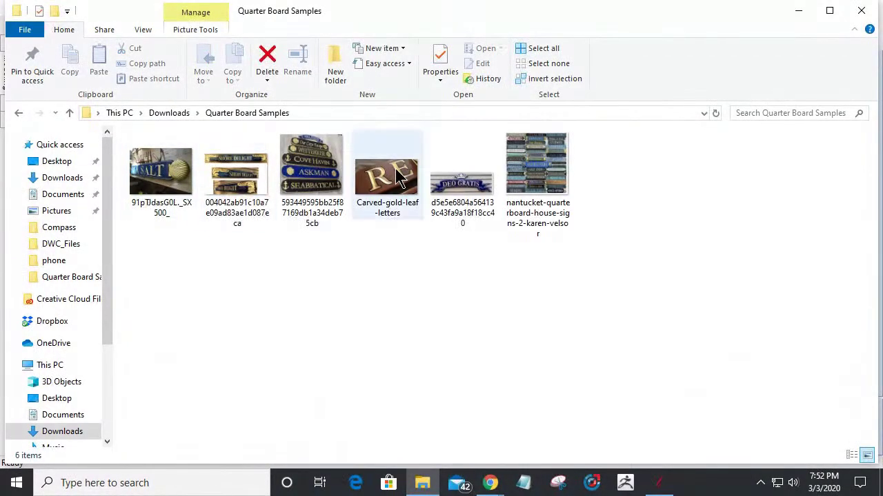
{"action": "left_click", "coordinate": [386, 178]}
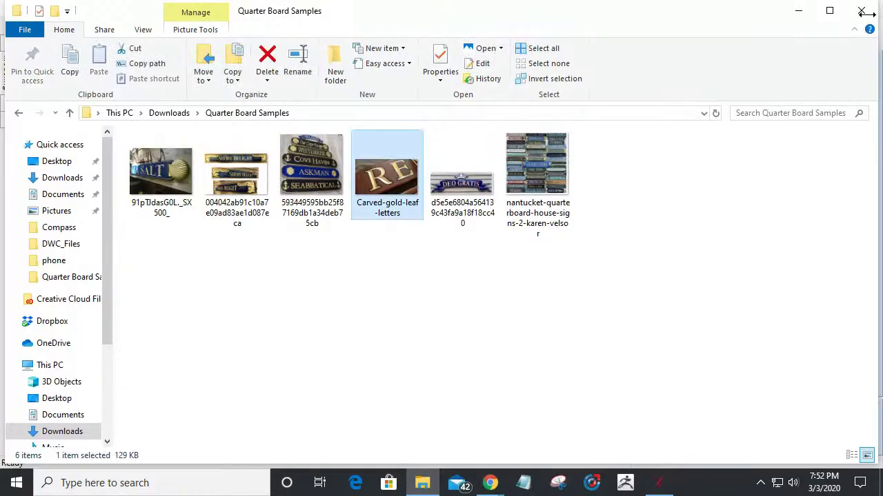
Step: Examine the carved lettering in the Carved-gold-leaf-letters sample image and return to Aspire
{"action": "key", "text": "Return"}
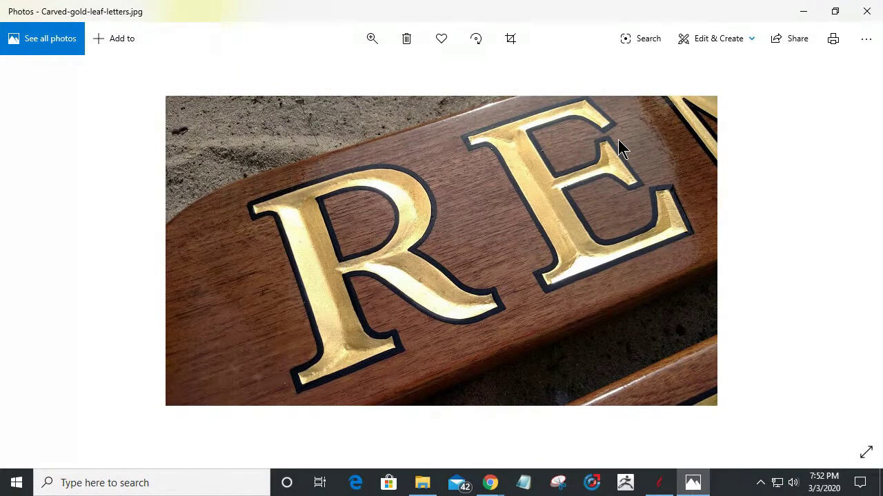
{"action": "left_click", "coordinate": [804, 12]}
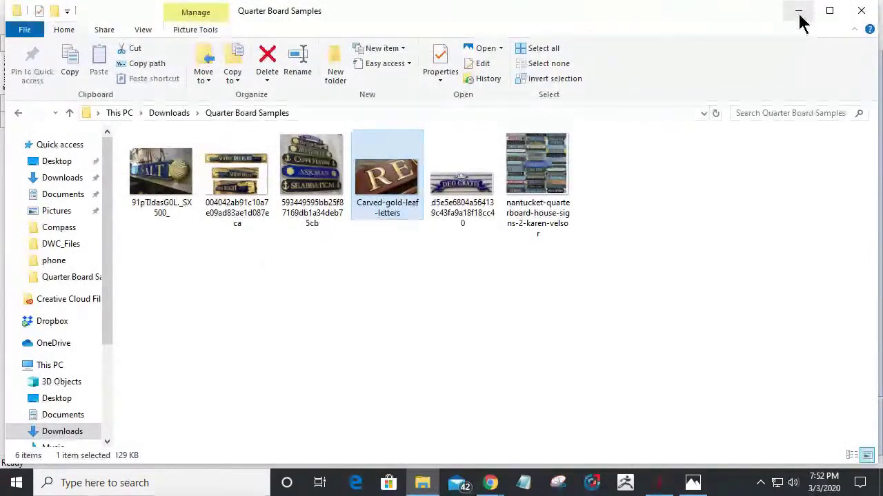
{"action": "left_click", "coordinate": [799, 10]}
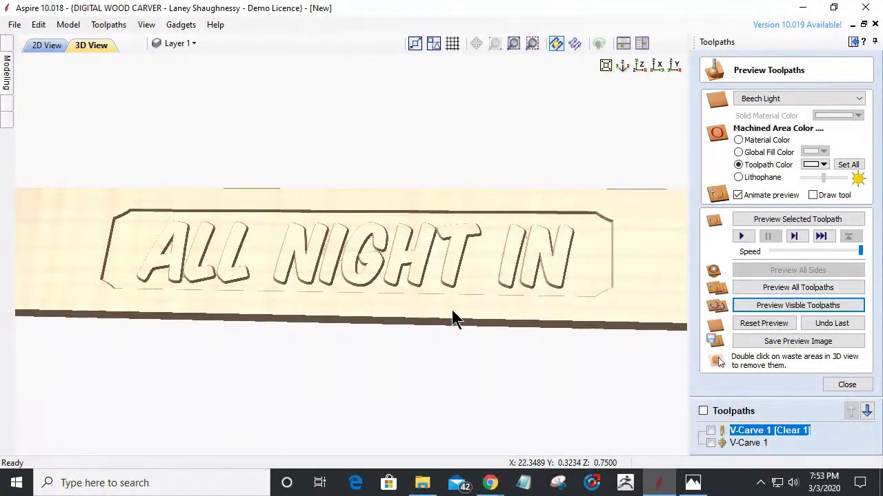
Step: Start a texture toolpath for the selected lettering and inner border, using the 7.2 Deg Tip 0.063, 0.25 inch Tapered Ball Nose
{"action": "left_click", "coordinate": [846, 386]}
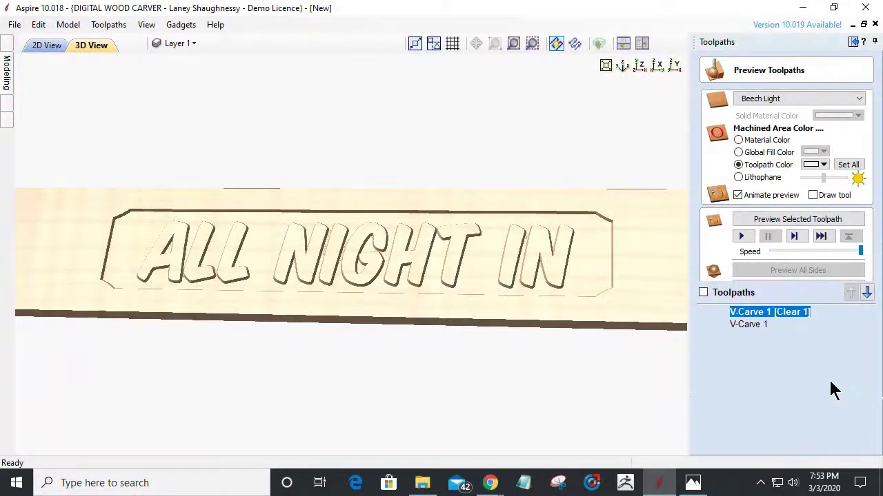
{"action": "left_click", "coordinate": [47, 47]}
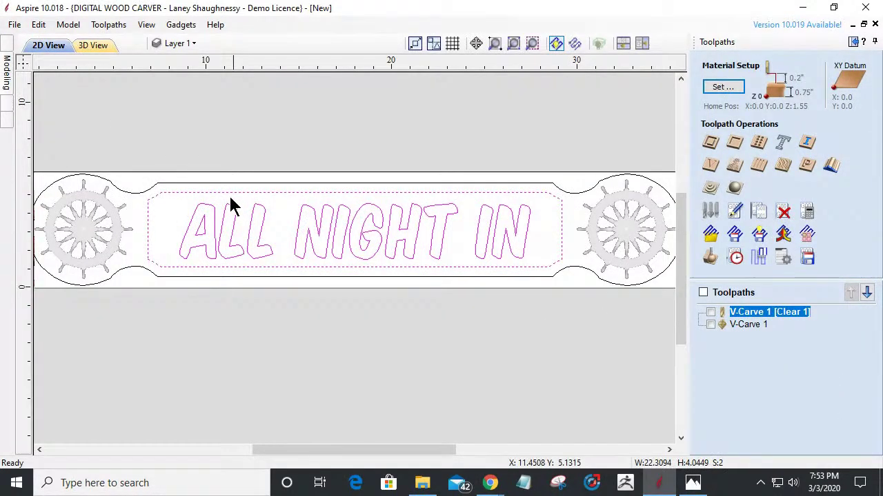
{"action": "left_click", "coordinate": [783, 165]}
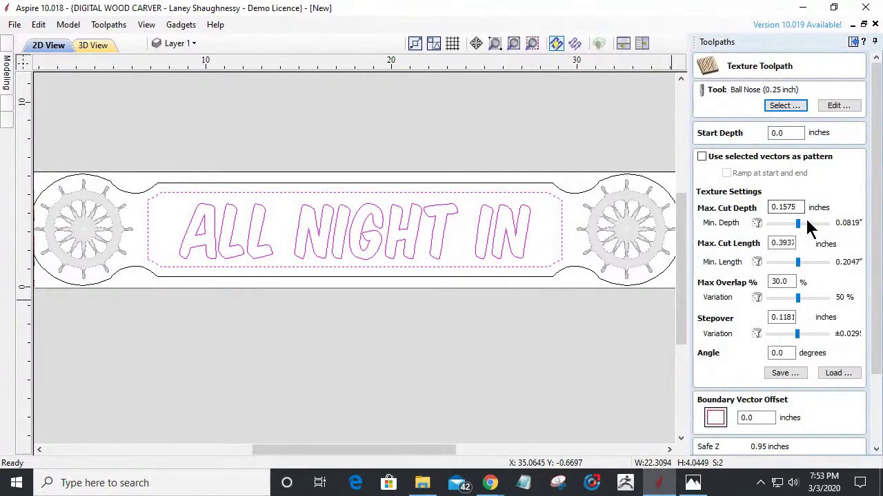
{"action": "left_click", "coordinate": [783, 107]}
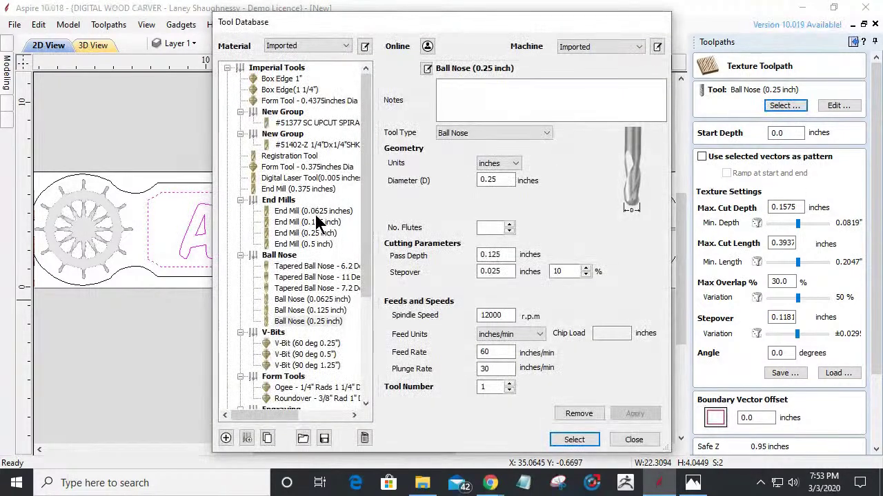
{"action": "left_click", "coordinate": [310, 290]}
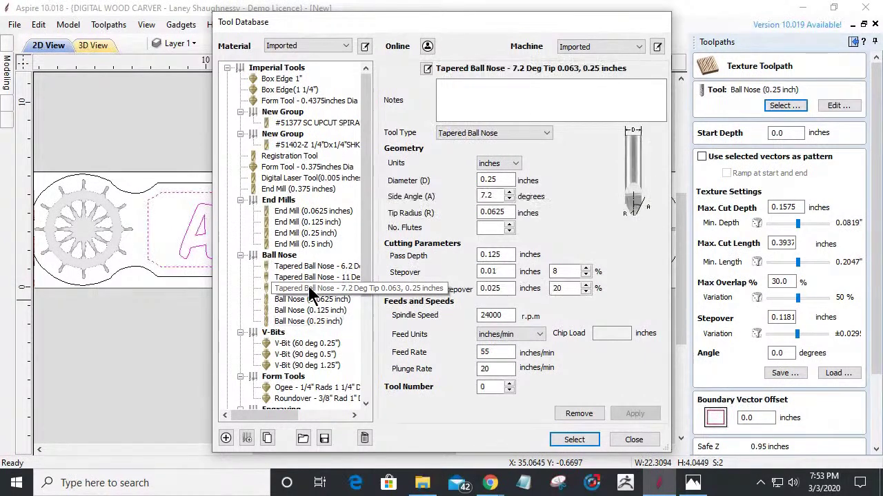
{"action": "left_click", "coordinate": [572, 440]}
Step: Set the texture's start depth and maximum cut depth to .125 inches and its maximum cut length to 1 inch
{"action": "double_click", "coordinate": [786, 134]}
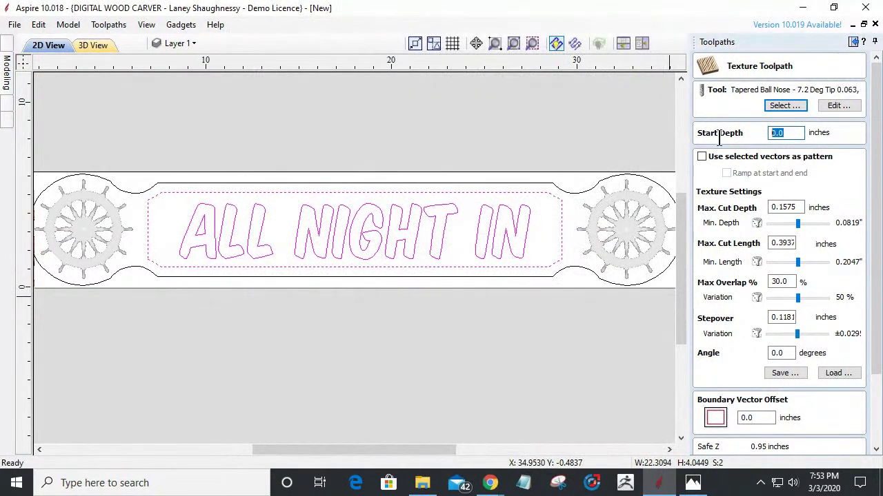
{"action": "type", "text": ".125"}
{"action": "double_click", "coordinate": [800, 207]}
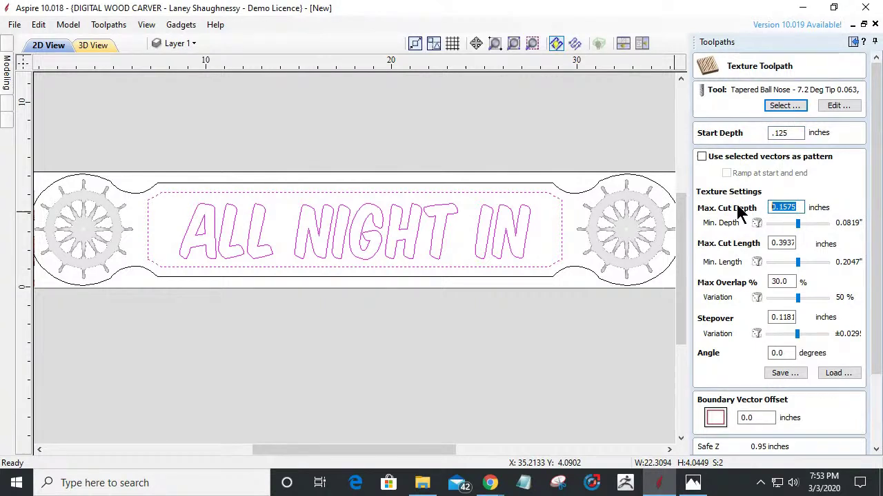
{"action": "type", "text": ".125"}
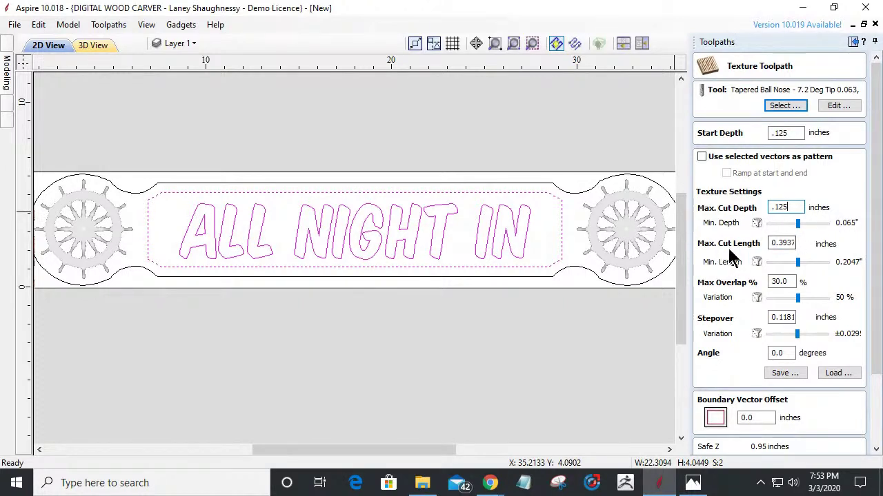
{"action": "key", "text": "Tab"}
{"action": "type", "text": "1"}
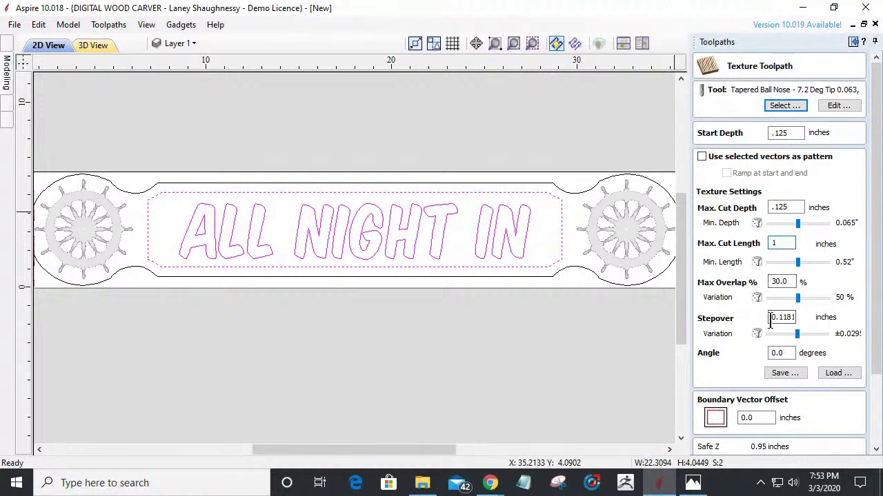
Step: Set the texture's stepover to .0625 inches, its angle to 10 degrees and the boundary vector offset to .125 inches
{"action": "left_click_drag", "start_coordinate": [770, 321], "coordinate": [816, 321]}
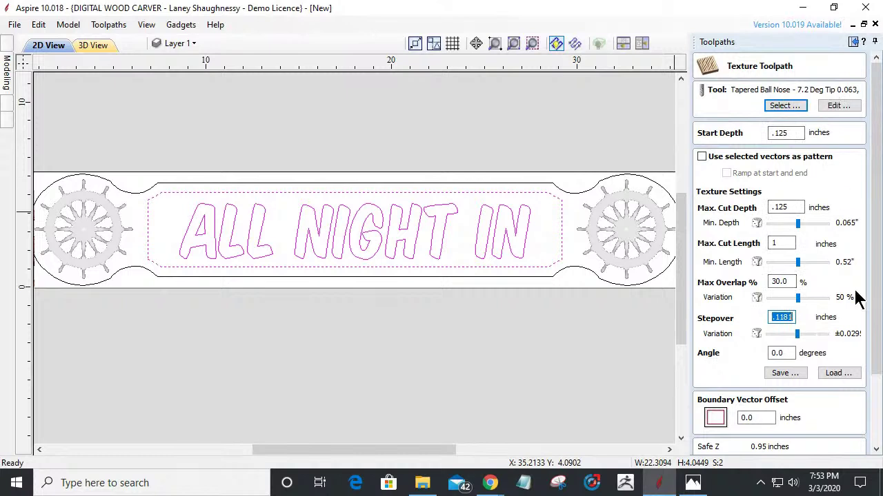
{"action": "type", "text": ".0625"}
{"action": "left_click", "coordinate": [786, 354]}
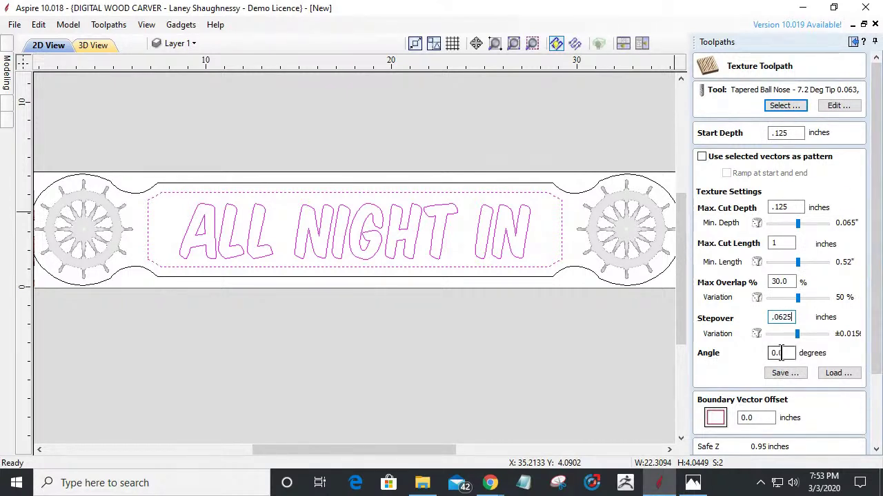
{"action": "left_click_drag", "start_coordinate": [786, 353], "coordinate": [752, 353]}
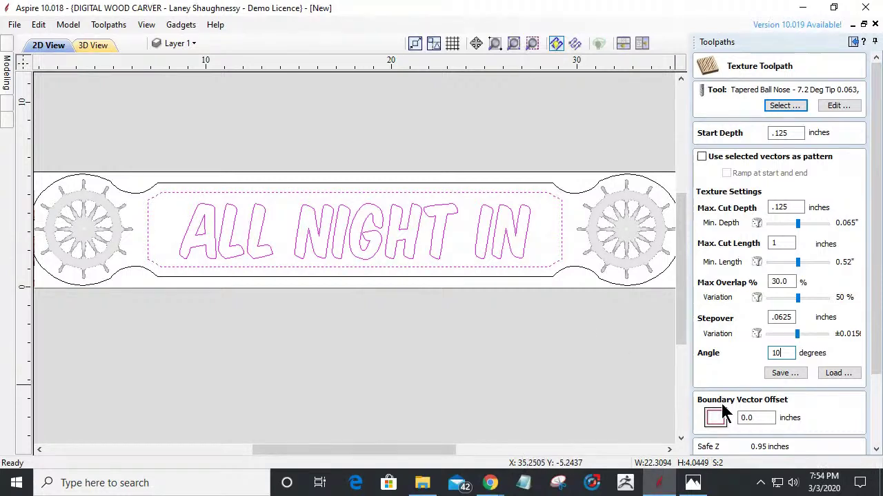
{"action": "double_click", "coordinate": [746, 418]}
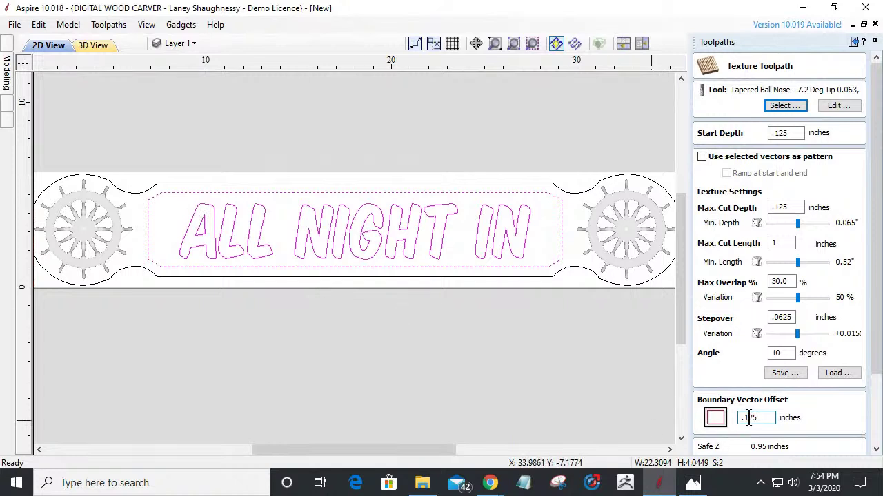
Step: Calculate the texture toolpath and simulate it on the board
{"action": "left_click_drag", "start_coordinate": [876, 342], "coordinate": [875, 436]}
{"action": "left_click", "coordinate": [716, 445]}
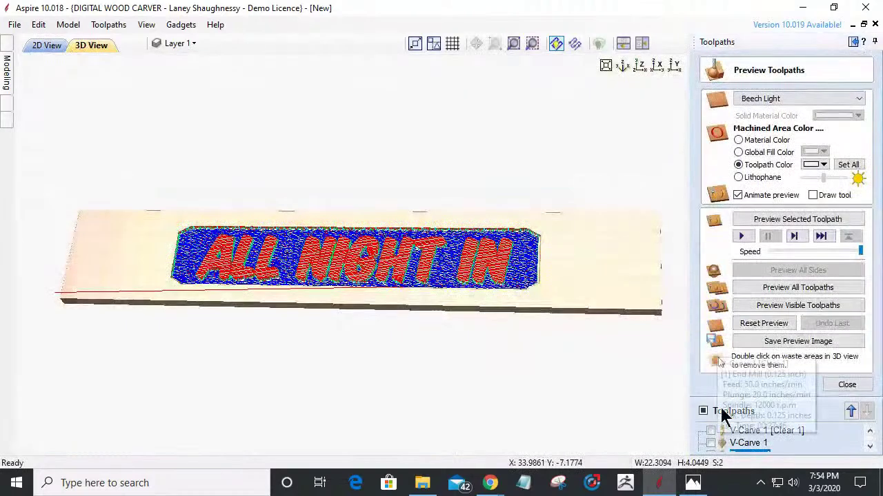
{"action": "left_click", "coordinate": [743, 221]}
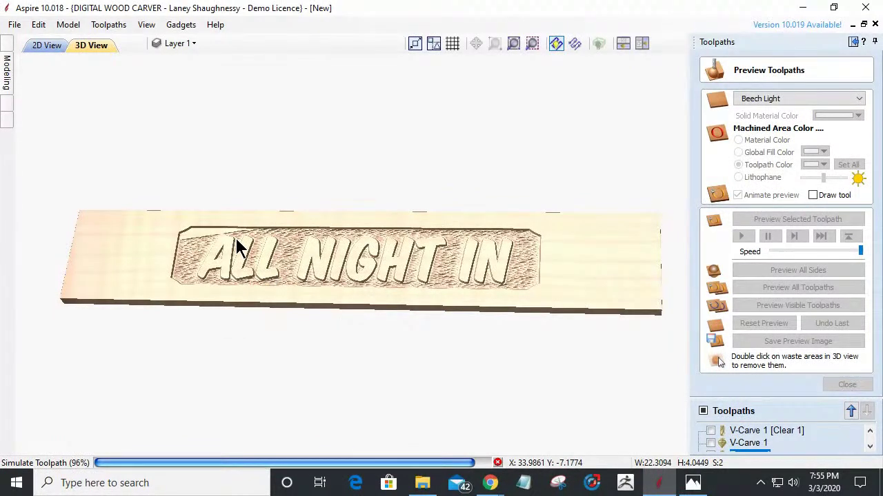
Step: Examine the simulated texture around the ALL NIGHT IN lettering from close up and from several angles
{"action": "scroll", "coordinate": [245, 250], "scroll_direction": "up", "scroll_amount": 2}
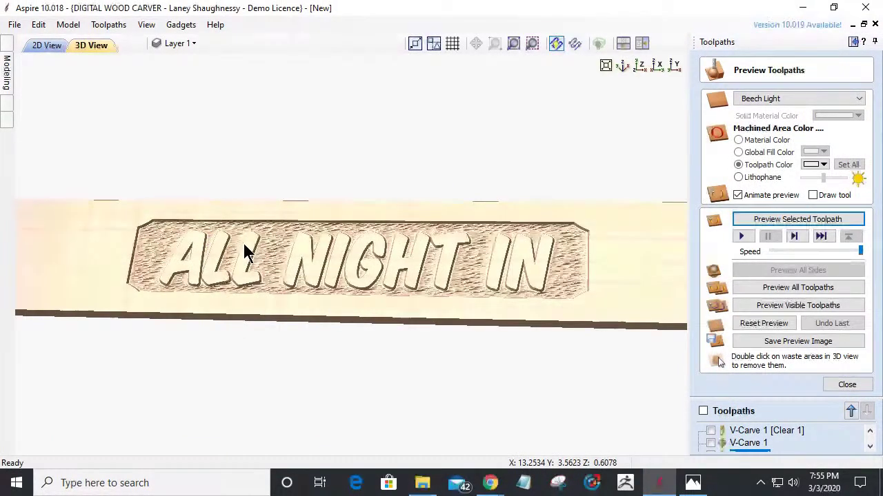
{"action": "scroll", "coordinate": [248, 250], "scroll_direction": "up", "scroll_amount": 3}
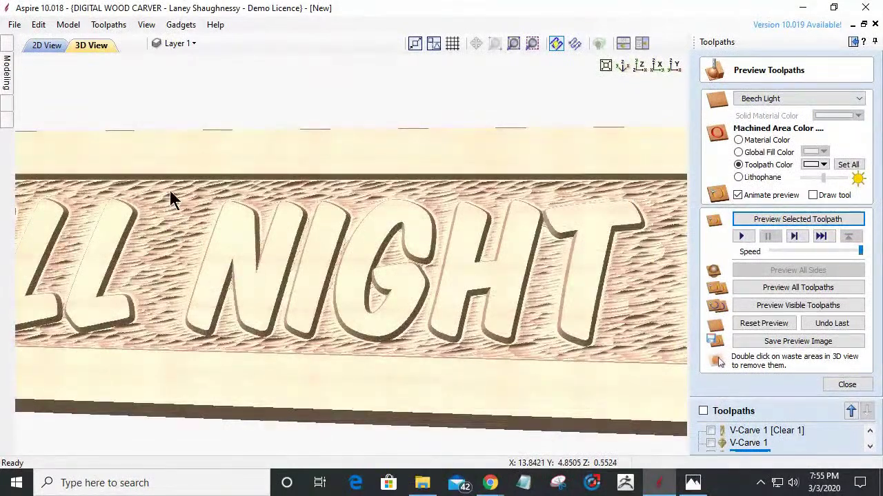
{"action": "scroll", "coordinate": [159, 258], "scroll_direction": "up", "scroll_amount": 1}
{"action": "scroll", "coordinate": [158, 251], "scroll_direction": "up", "scroll_amount": 2}
{"action": "middle_click_drag", "start_coordinate": [465, 266], "coordinate": [662, 266]}
{"action": "middle_click_drag", "start_coordinate": [388, 293], "coordinate": [552, 273]}
{"action": "left_click_drag", "start_coordinate": [551, 275], "coordinate": [441, 355]}
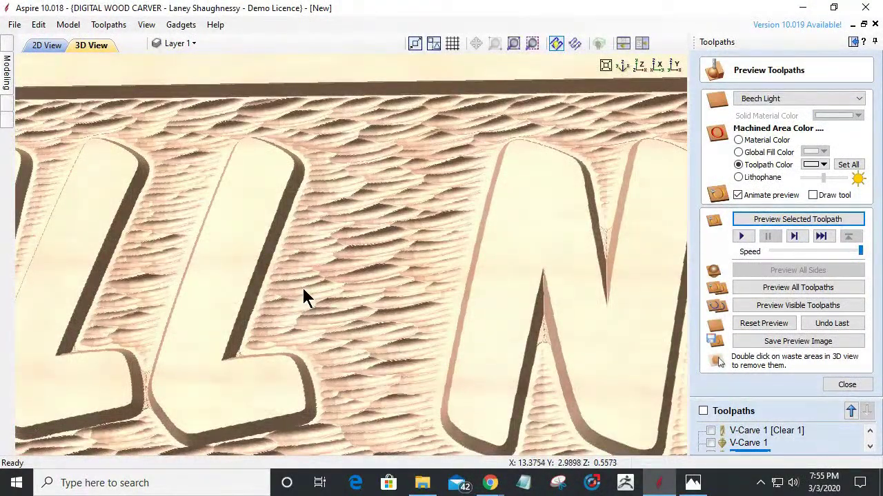
{"action": "scroll", "coordinate": [324, 291], "scroll_direction": "down", "scroll_amount": 6}
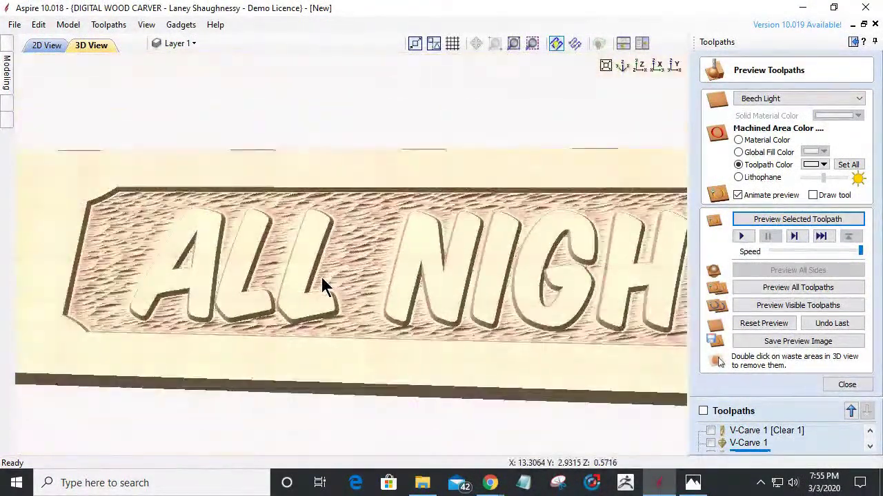
{"action": "scroll", "coordinate": [324, 287], "scroll_direction": "down", "scroll_amount": 2}
{"action": "middle_click_drag", "start_coordinate": [572, 321], "coordinate": [436, 257]}
{"action": "left_click_drag", "start_coordinate": [436, 257], "coordinate": [467, 297]}
{"action": "scroll", "coordinate": [466, 290], "scroll_direction": "down", "scroll_amount": 1}
{"action": "left_click_drag", "start_coordinate": [357, 271], "coordinate": [392, 266]}
{"action": "scroll", "coordinate": [457, 241], "scroll_direction": "up", "scroll_amount": 3}
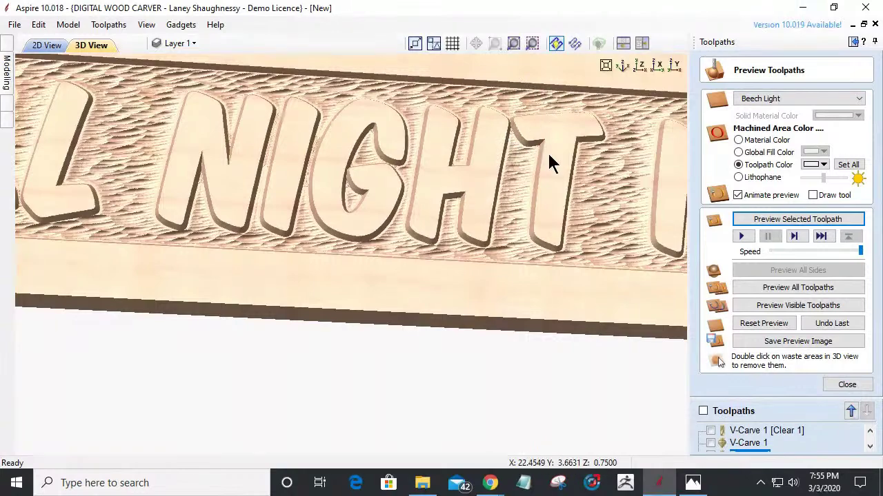
{"action": "scroll", "coordinate": [400, 279], "scroll_direction": "down", "scroll_amount": 1}
{"action": "scroll", "coordinate": [404, 280], "scroll_direction": "down", "scroll_amount": 3}
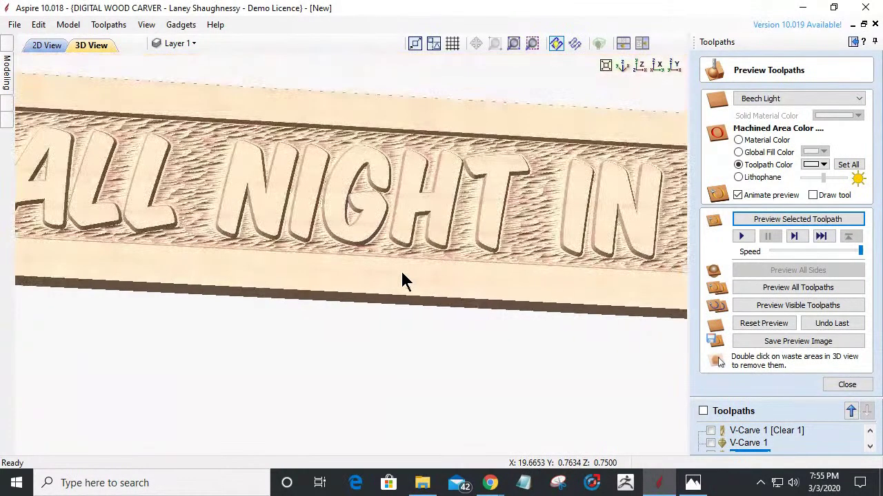
{"action": "left_click_drag", "start_coordinate": [216, 270], "coordinate": [215, 281]}
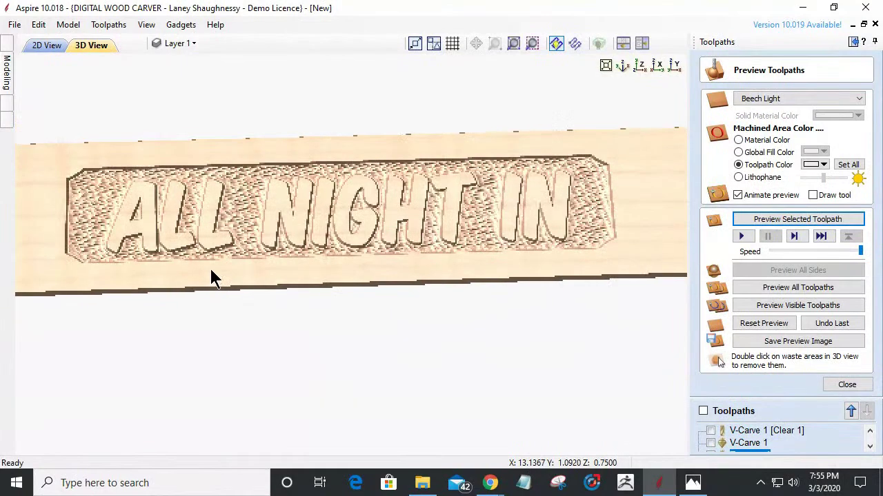
Step: Inspect the ship's wheel components and the rounded board ends in the 2D view
{"action": "left_click", "coordinate": [48, 45]}
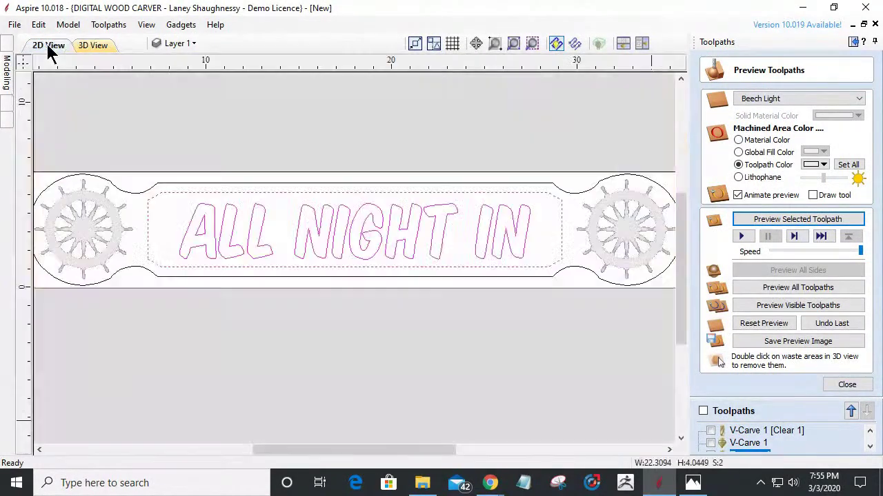
{"action": "left_click", "coordinate": [624, 241]}
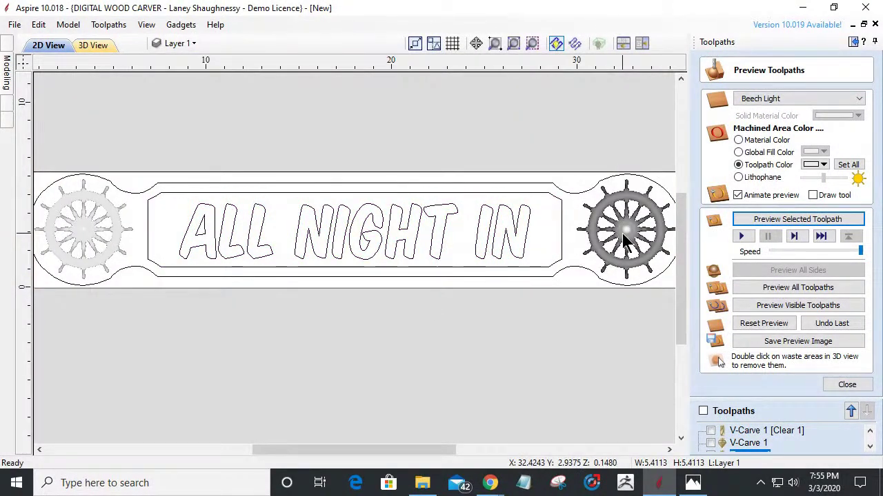
{"action": "left_click", "coordinate": [74, 218]}
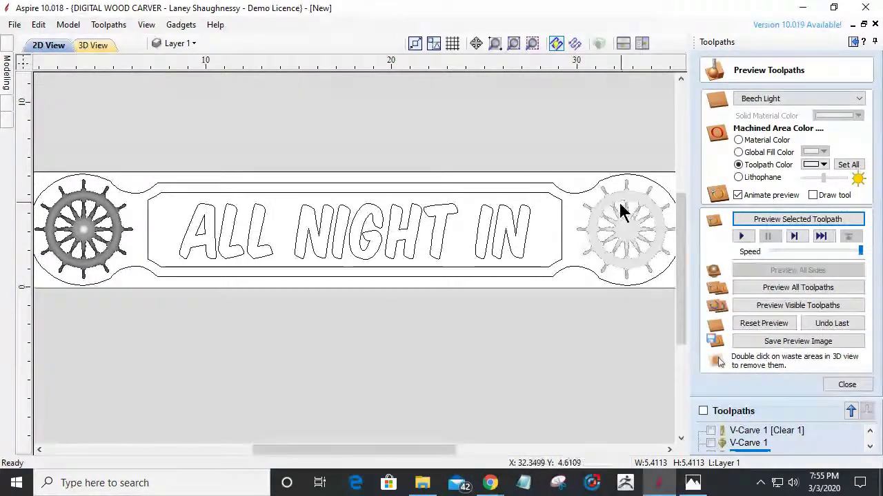
{"action": "scroll", "coordinate": [619, 204], "scroll_direction": "up", "scroll_amount": 2}
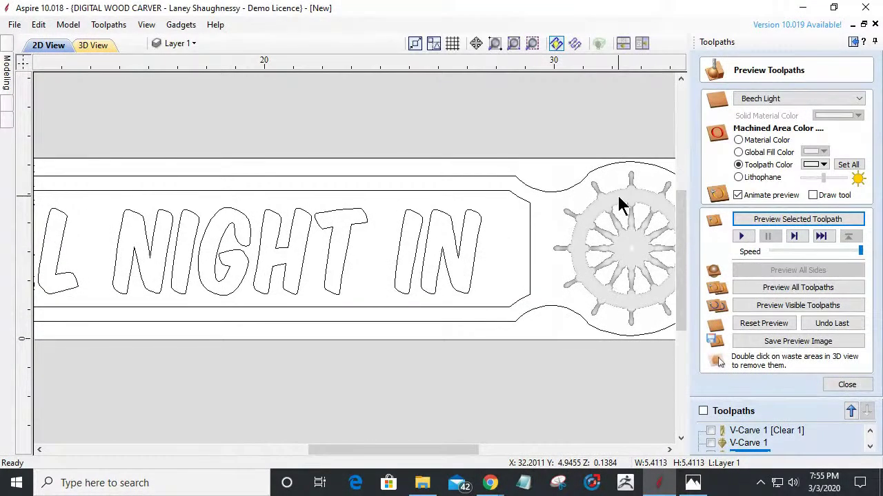
{"action": "scroll", "coordinate": [619, 204], "scroll_direction": "down", "scroll_amount": 1}
{"action": "scroll", "coordinate": [619, 204], "scroll_direction": "down", "scroll_amount": 1}
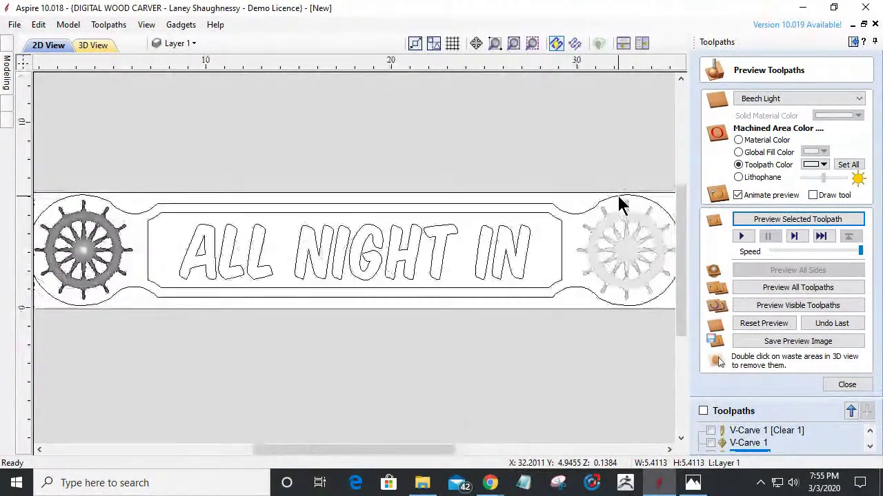
{"action": "scroll", "coordinate": [619, 204], "scroll_direction": "down", "scroll_amount": 1}
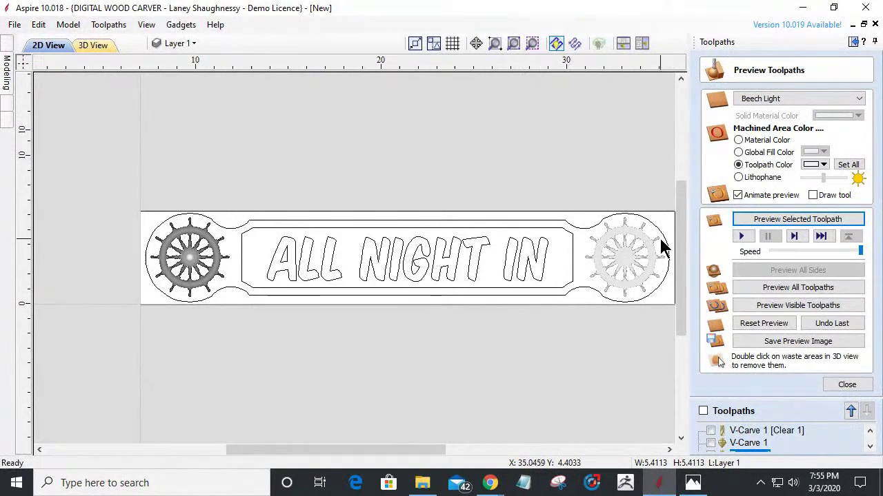
{"action": "scroll", "coordinate": [661, 247], "scroll_direction": "up", "scroll_amount": 1}
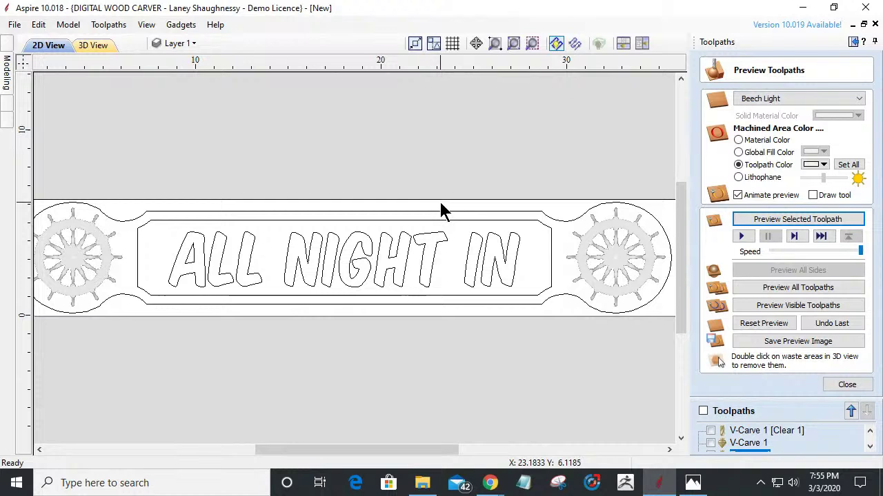
Step: Set the job height (Y) to 7.25 inches in the job setup
{"action": "mouse_move", "coordinate": [7, 52]}
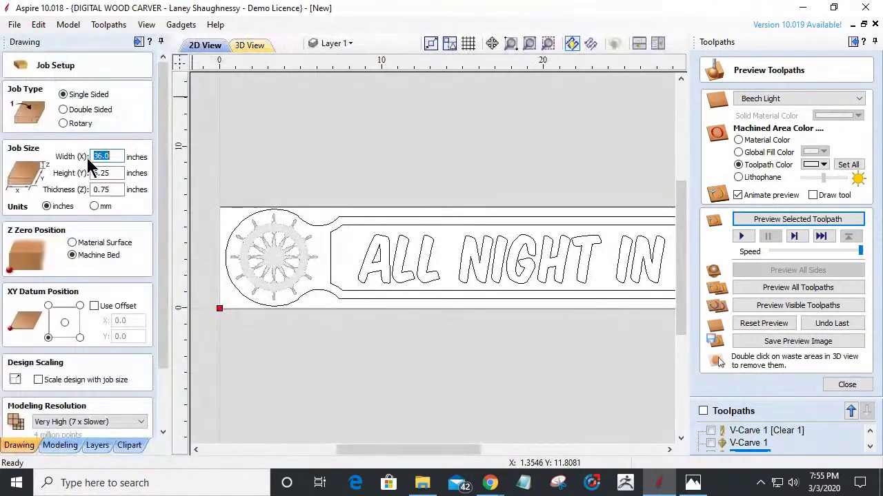
{"action": "key", "text": "Tab"}
{"action": "type", "text": "7.2"}
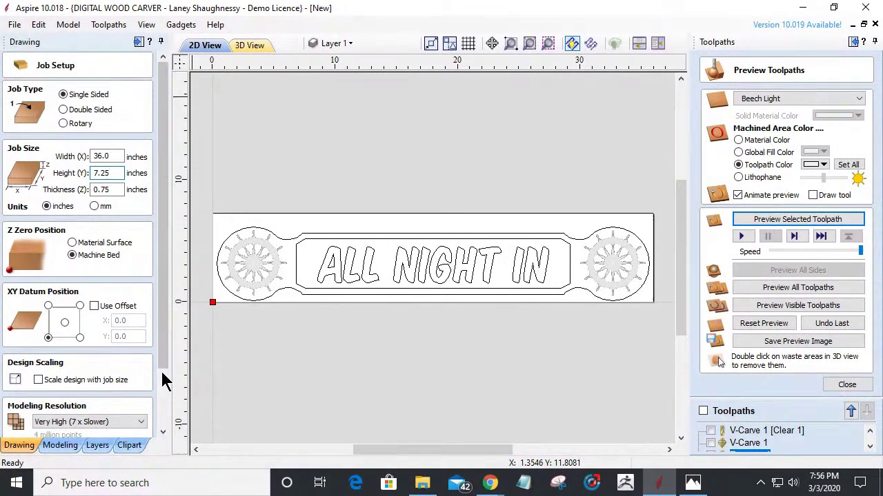
{"action": "left_click_drag", "start_coordinate": [165, 369], "coordinate": [166, 429]}
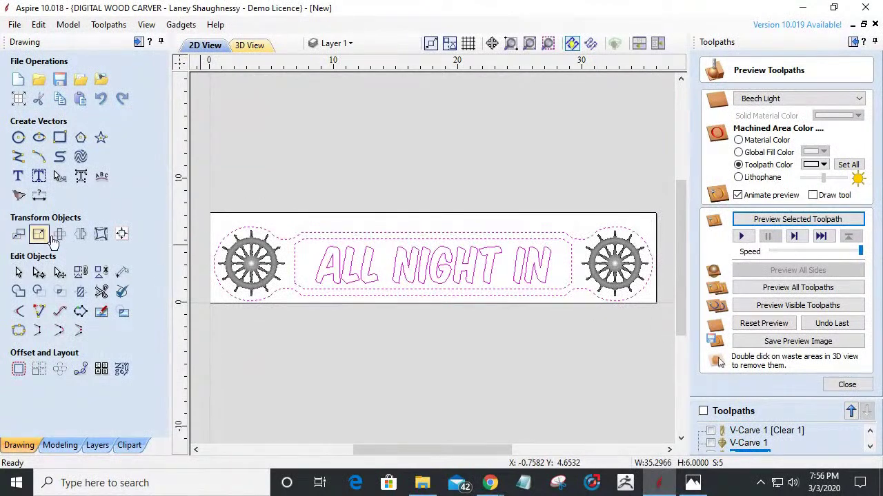
Step: Center the whole sign design on the material both horizontally and vertically, and select only the outer board outline
{"action": "left_click", "coordinate": [122, 235]}
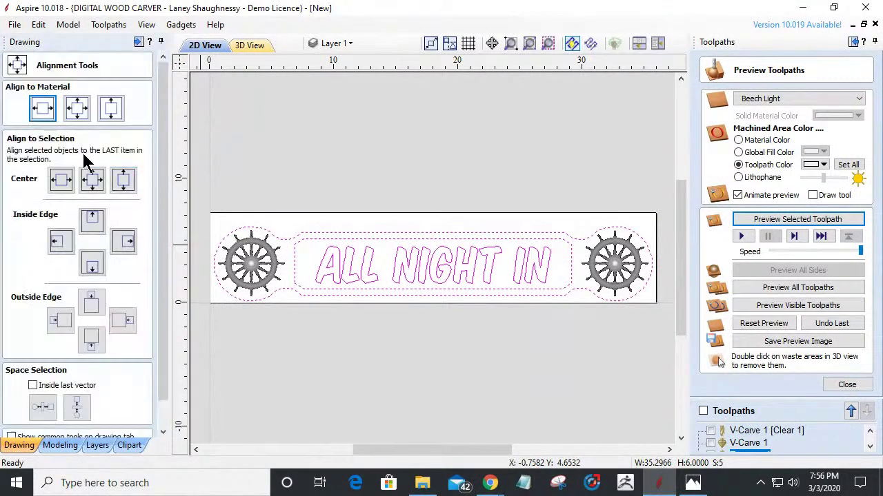
{"action": "left_click", "coordinate": [76, 108]}
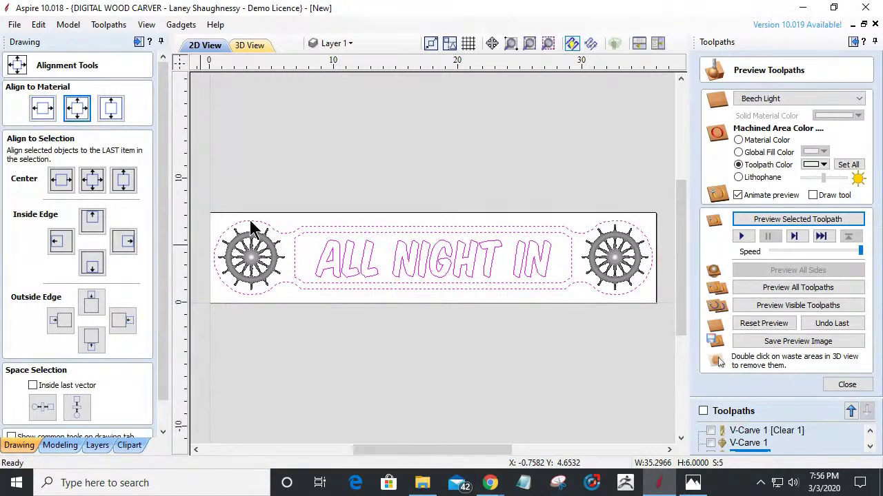
{"action": "scroll", "coordinate": [240, 216], "scroll_direction": "up", "scroll_amount": 2}
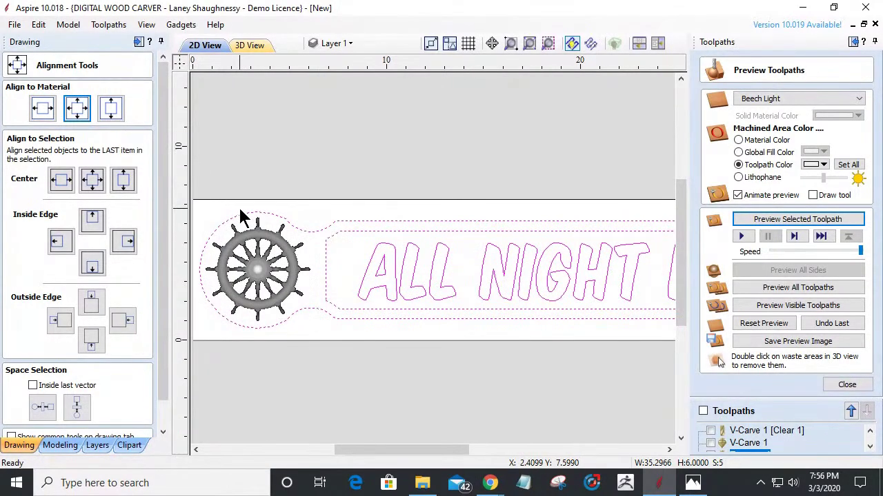
{"action": "scroll", "coordinate": [241, 216], "scroll_direction": "down", "scroll_amount": 2}
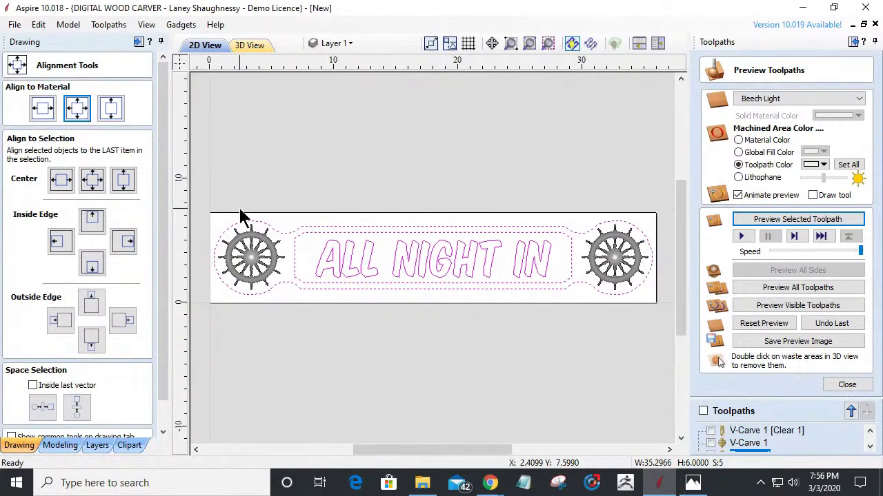
{"action": "scroll", "coordinate": [407, 229], "scroll_direction": "up", "scroll_amount": 1}
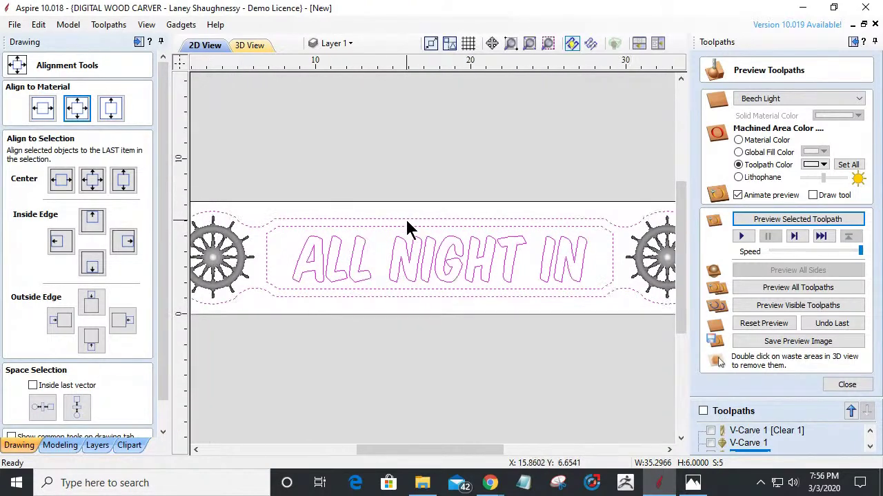
{"action": "scroll", "coordinate": [379, 231], "scroll_direction": "down", "scroll_amount": 1}
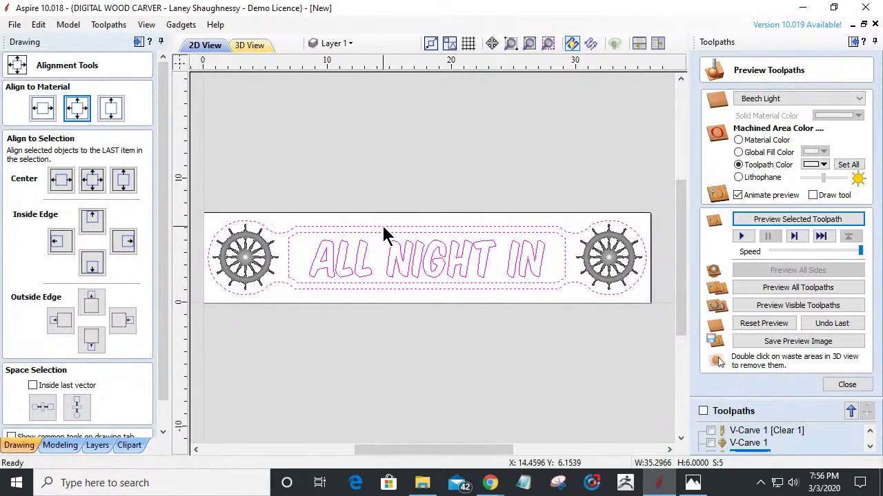
{"action": "scroll", "coordinate": [235, 229], "scroll_direction": "up", "scroll_amount": 3}
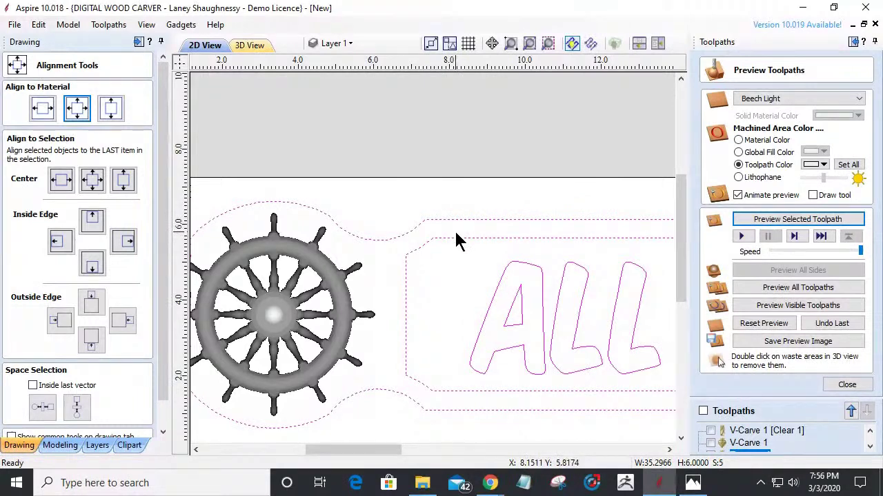
{"action": "scroll", "coordinate": [458, 228], "scroll_direction": "down", "scroll_amount": 3}
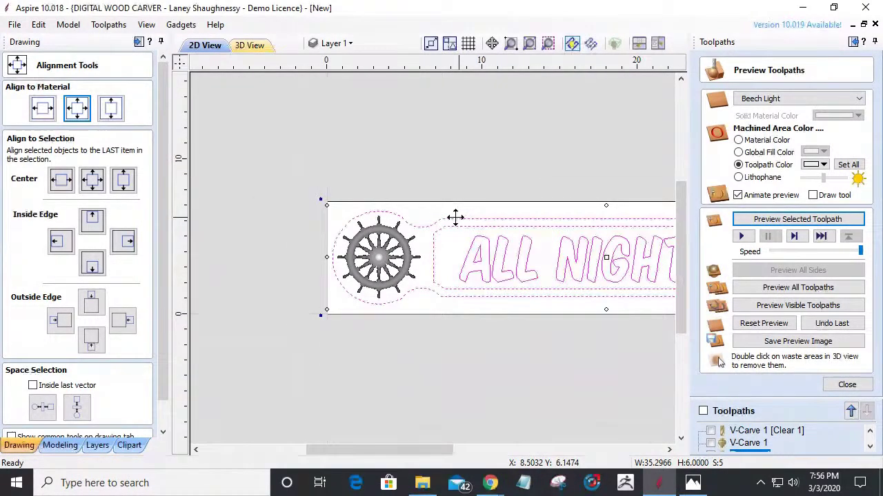
{"action": "left_click", "coordinate": [457, 220]}
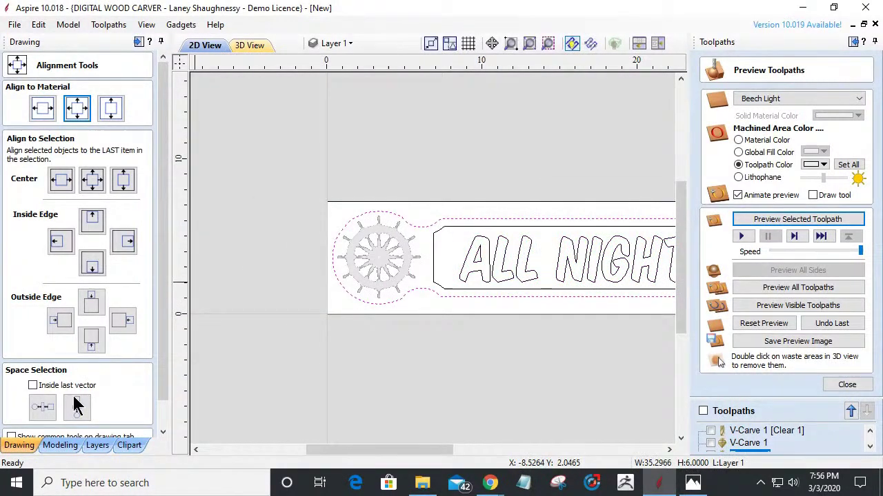
{"action": "scroll", "coordinate": [157, 421], "scroll_direction": "down", "scroll_amount": 2}
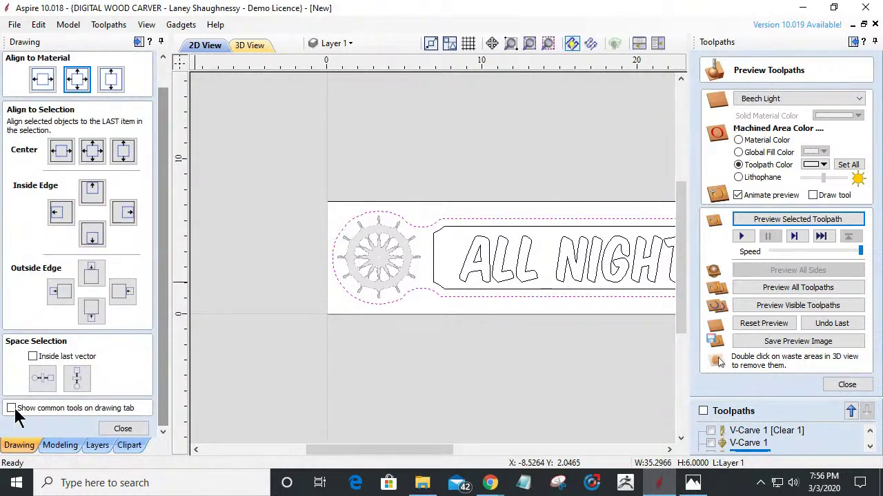
{"action": "left_click", "coordinate": [107, 435]}
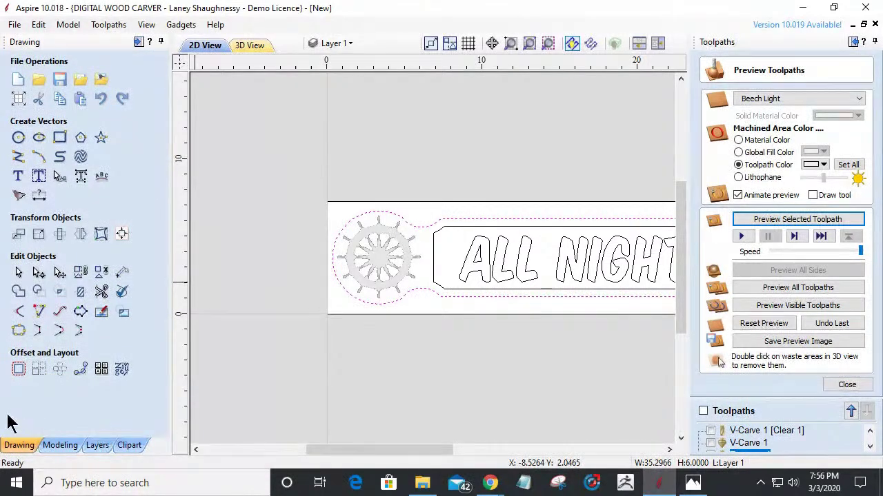
Step: Try outward offsets of 0.125 and 0.1875 inches on the outer board outline, keeping the original
{"action": "left_click", "coordinate": [18, 369]}
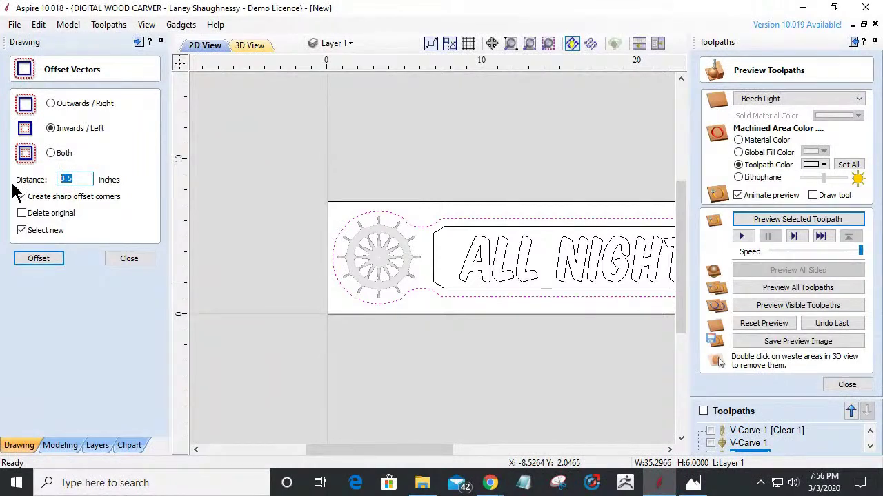
{"action": "type", "text": ".125"}
{"action": "left_click", "coordinate": [50, 102]}
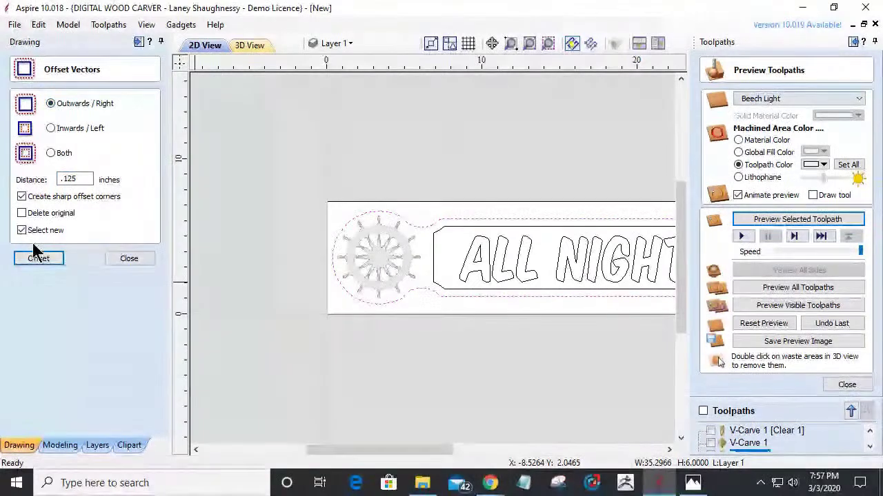
{"action": "left_click", "coordinate": [32, 262]}
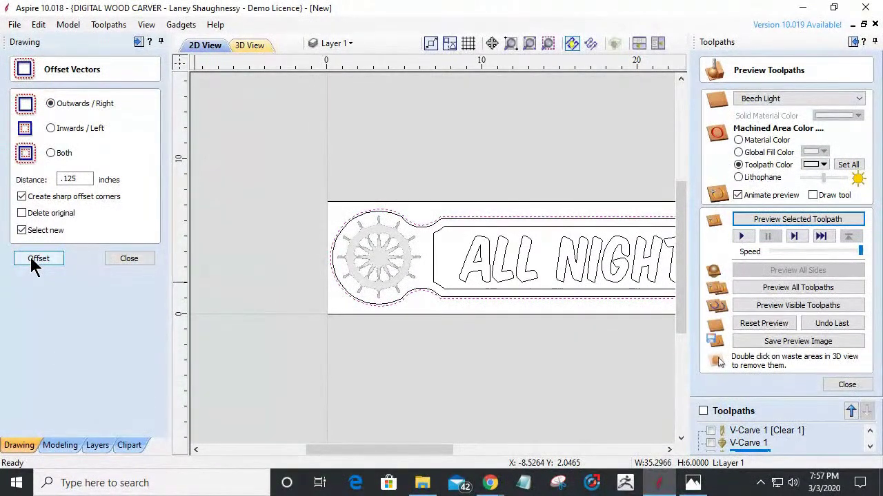
{"action": "left_click_drag", "start_coordinate": [79, 178], "coordinate": [64, 178]}
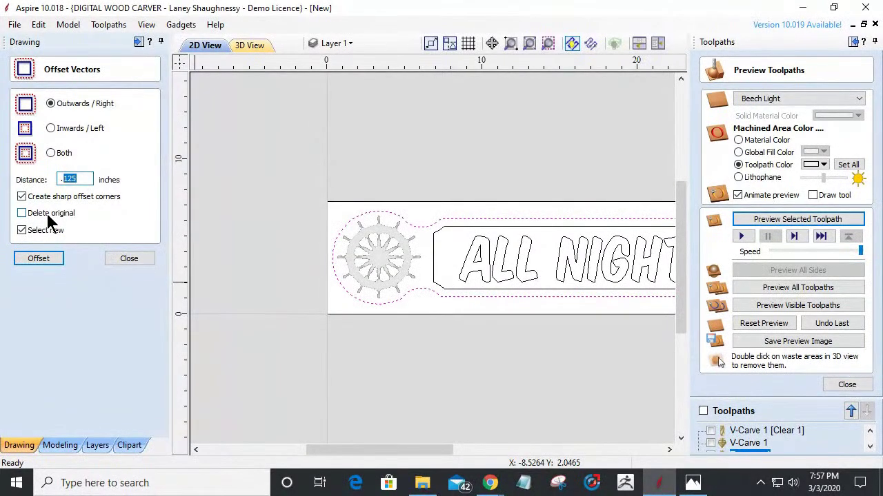
{"action": "left_click", "coordinate": [29, 262]}
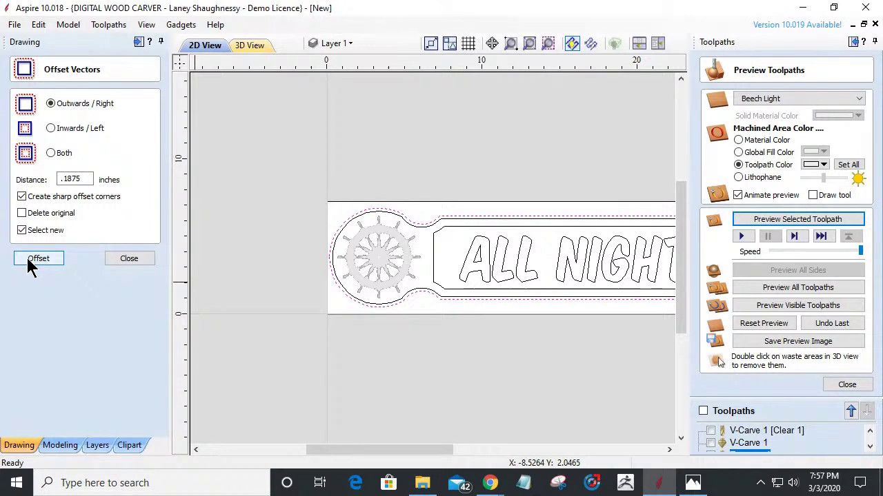
{"action": "left_click", "coordinate": [30, 261]}
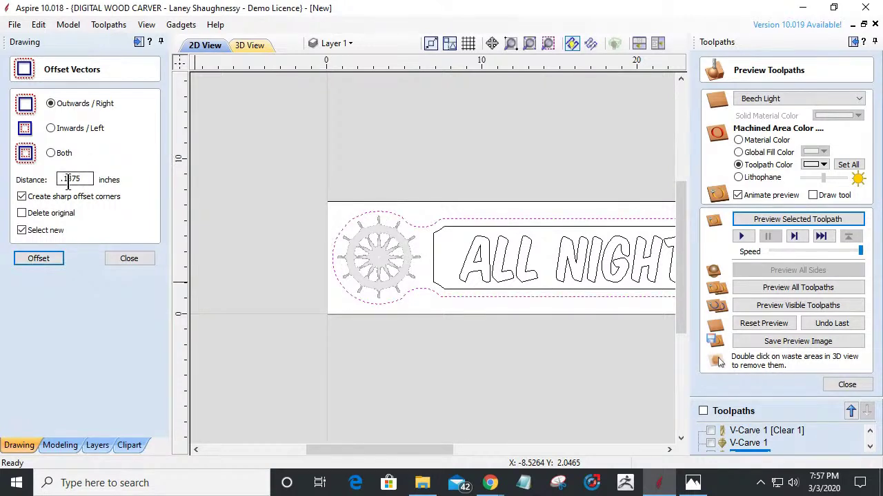
Step: Offset the outer board outline outwards by 0.25 inches, deleting the original vector
{"action": "left_click_drag", "start_coordinate": [63, 179], "coordinate": [150, 185]}
{"action": "left_click", "coordinate": [22, 213]}
{"action": "left_click", "coordinate": [39, 260]}
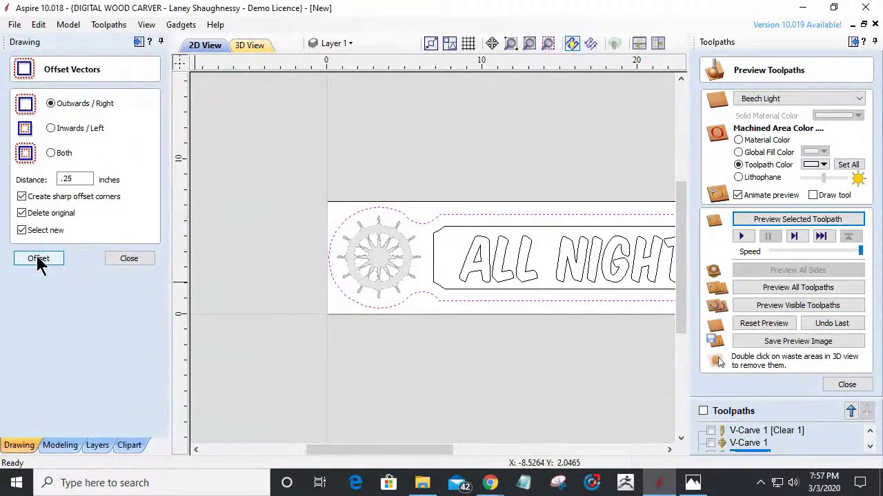
{"action": "scroll", "coordinate": [421, 322], "scroll_direction": "down", "scroll_amount": 2}
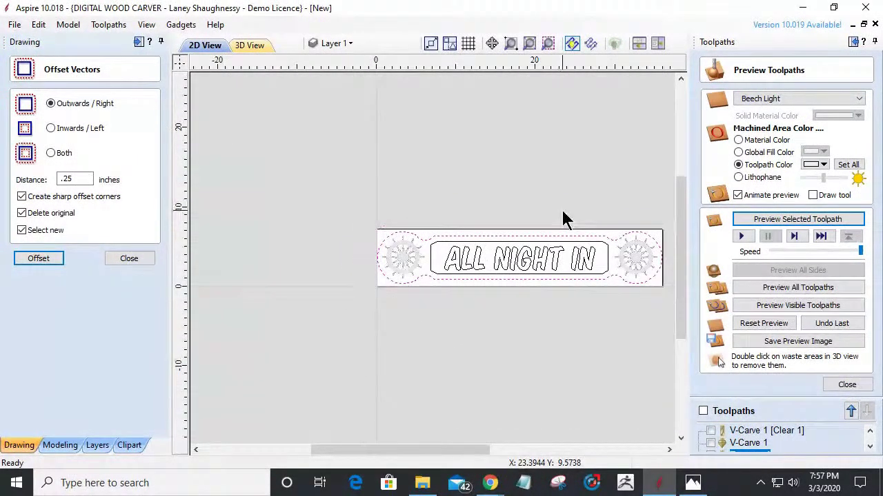
{"action": "scroll", "coordinate": [563, 221], "scroll_direction": "up", "scroll_amount": 1}
{"action": "scroll", "coordinate": [230, 248], "scroll_direction": "down", "scroll_amount": 1}
{"action": "scroll", "coordinate": [227, 246], "scroll_direction": "up", "scroll_amount": 3}
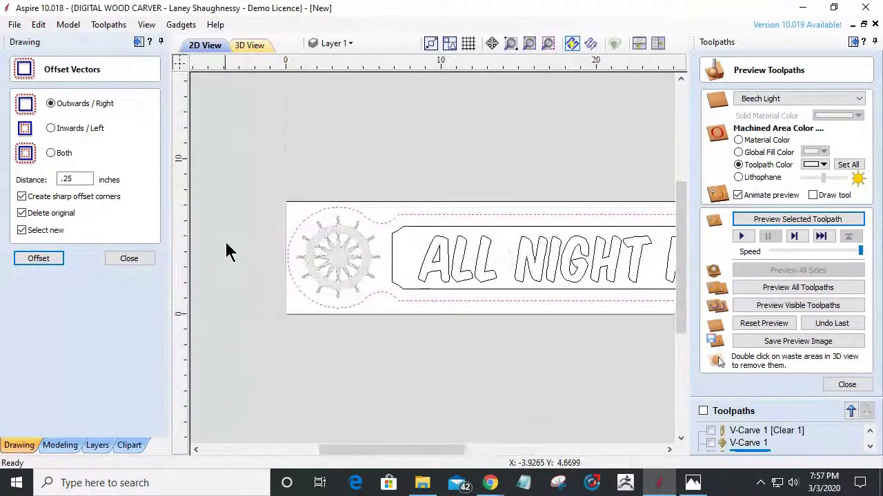
{"action": "left_click", "coordinate": [138, 262]}
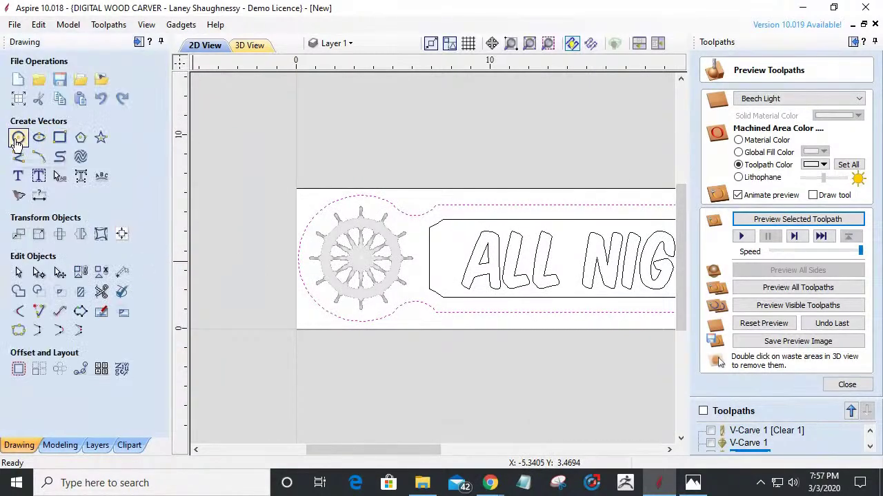
Step: Draw a 5.5-inch diameter circle around the left ship's wheel, centered at X 3.3517, Y 3.625
{"action": "left_click", "coordinate": [17, 141]}
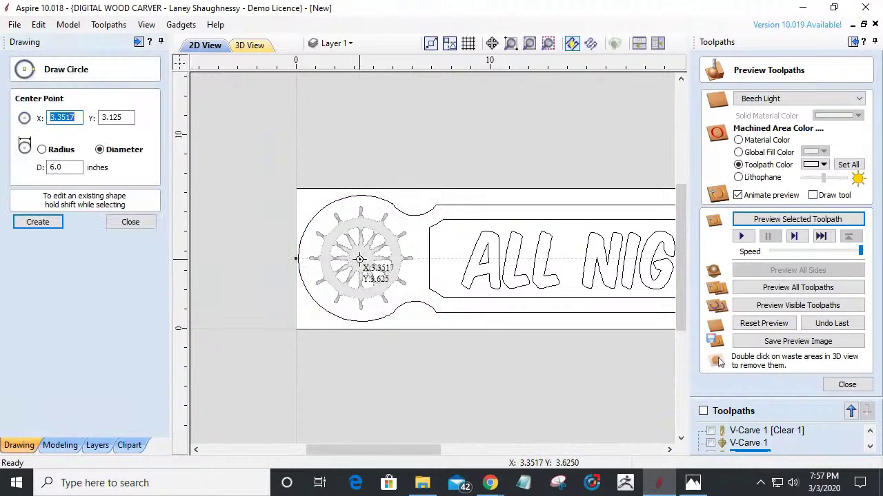
{"action": "left_click", "coordinate": [360, 259]}
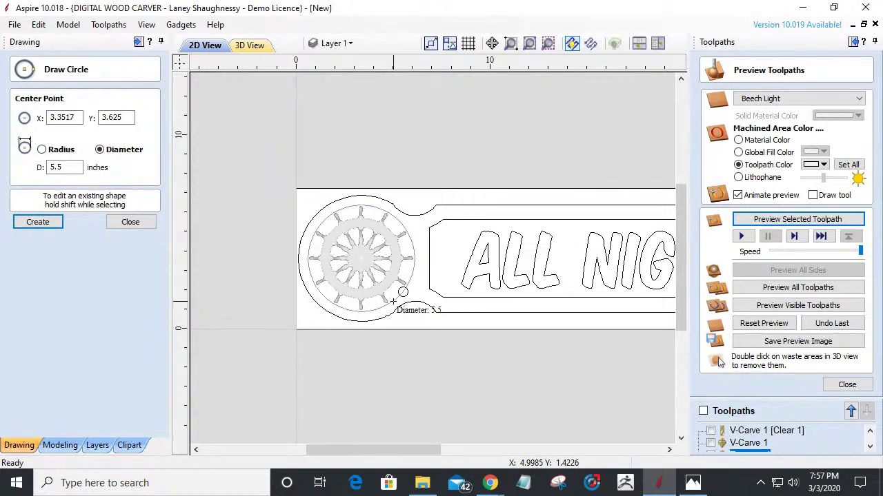
{"action": "left_click_drag", "start_coordinate": [395, 300], "coordinate": [395, 300]}
{"action": "scroll", "coordinate": [334, 277], "scroll_direction": "down", "scroll_amount": 1}
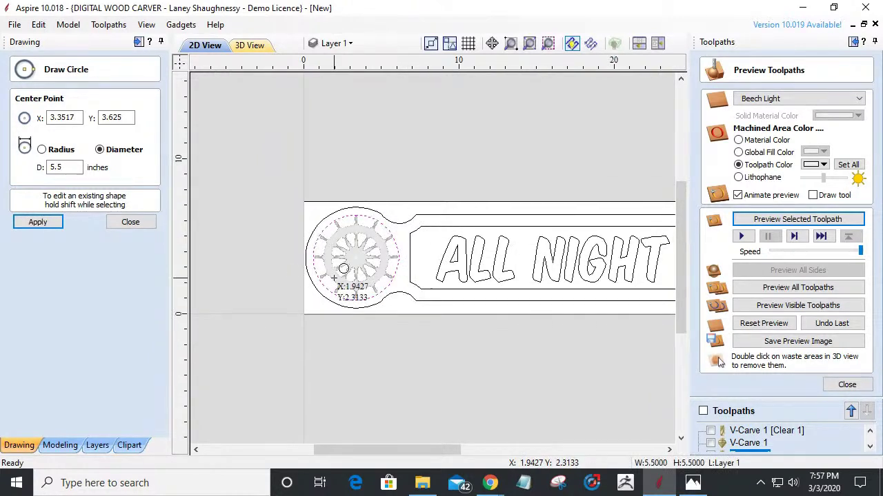
{"action": "scroll", "coordinate": [343, 238], "scroll_direction": "up", "scroll_amount": 2}
{"action": "scroll", "coordinate": [321, 238], "scroll_direction": "down", "scroll_amount": 1}
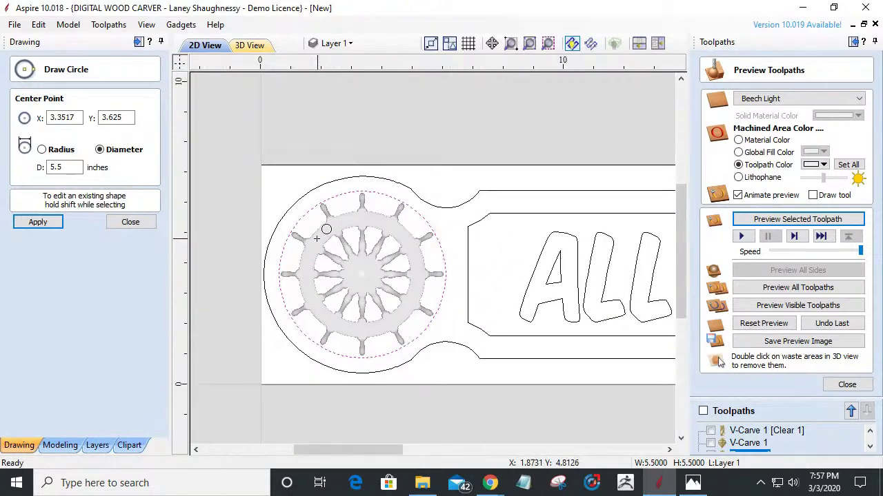
{"action": "left_click", "coordinate": [50, 224]}
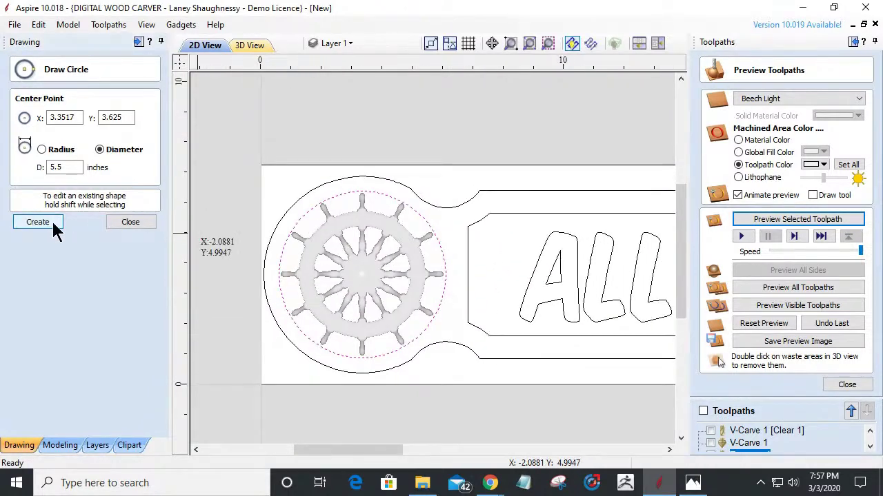
{"action": "left_click", "coordinate": [130, 224]}
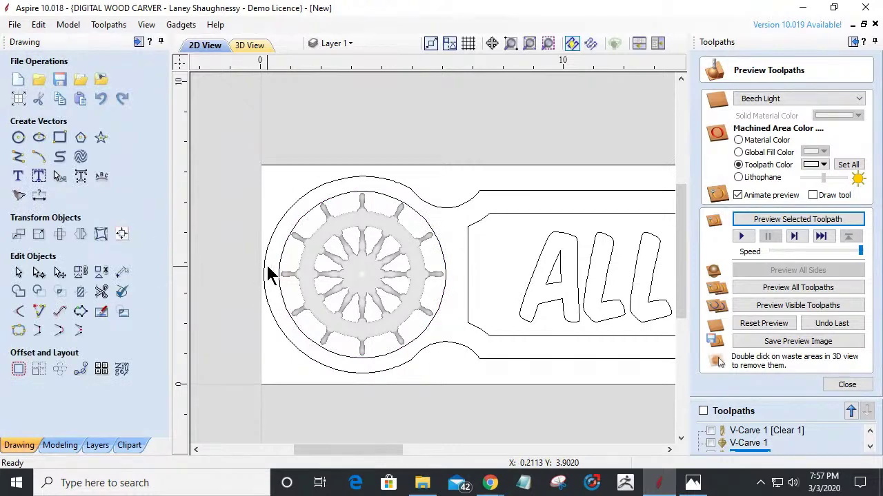
Step: Mirror a copy of the circle horizontally about the job center onto the right ship's wheel
{"action": "scroll", "coordinate": [266, 259], "scroll_direction": "down", "scroll_amount": 3}
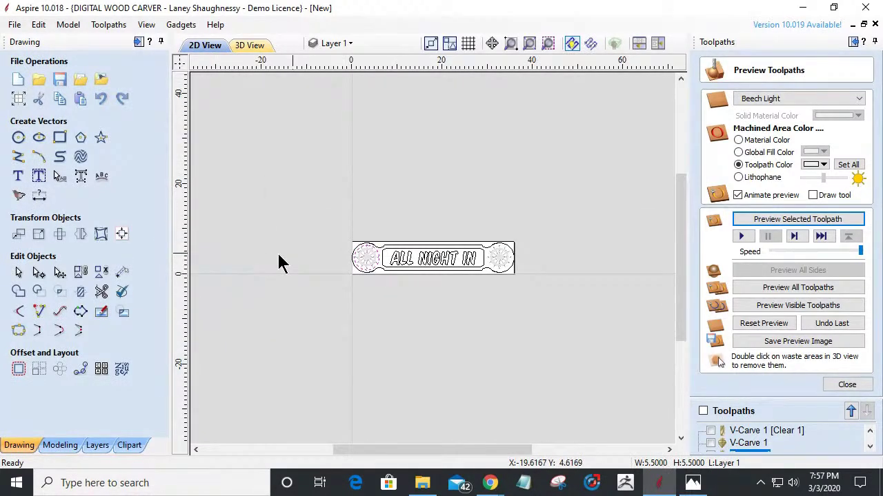
{"action": "scroll", "coordinate": [390, 258], "scroll_direction": "up", "scroll_amount": 2}
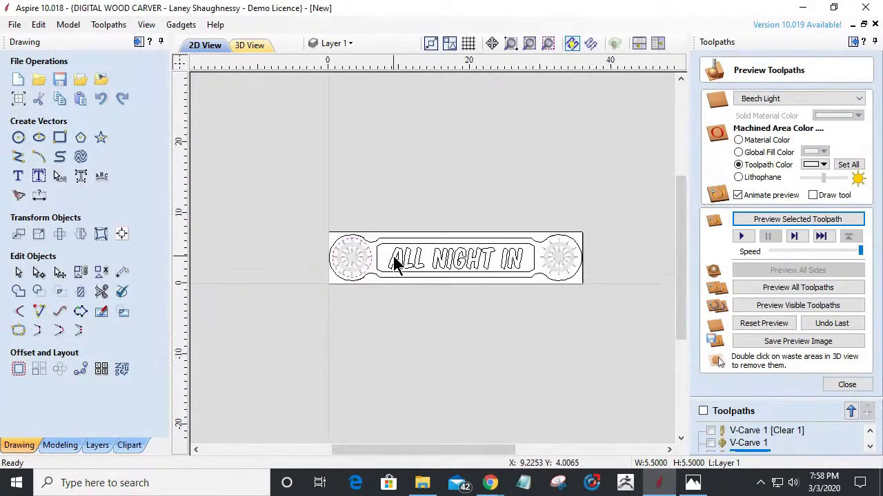
{"action": "left_click", "coordinate": [81, 234]}
{"action": "left_click", "coordinate": [79, 222]}
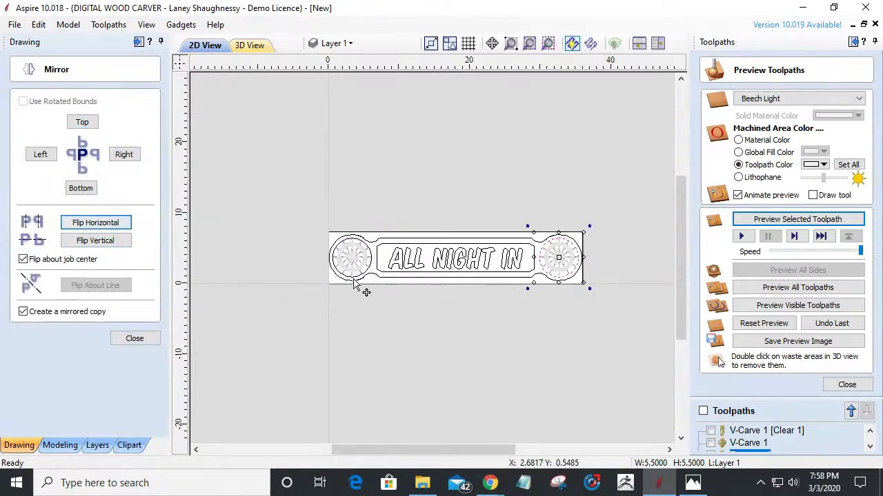
Step: Scale the left ship's wheel component down to about 5.22 inches so it sits inside its circle
{"action": "scroll", "coordinate": [321, 243], "scroll_direction": "up", "scroll_amount": 5}
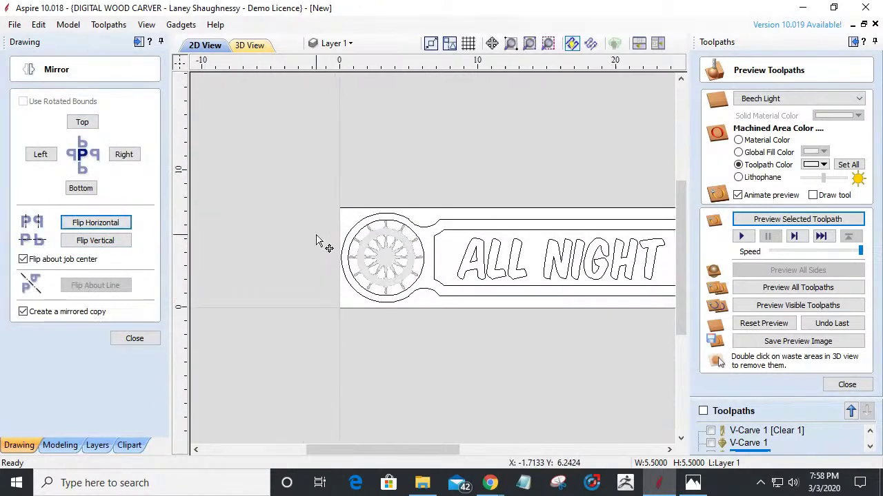
{"action": "left_click", "coordinate": [406, 269]}
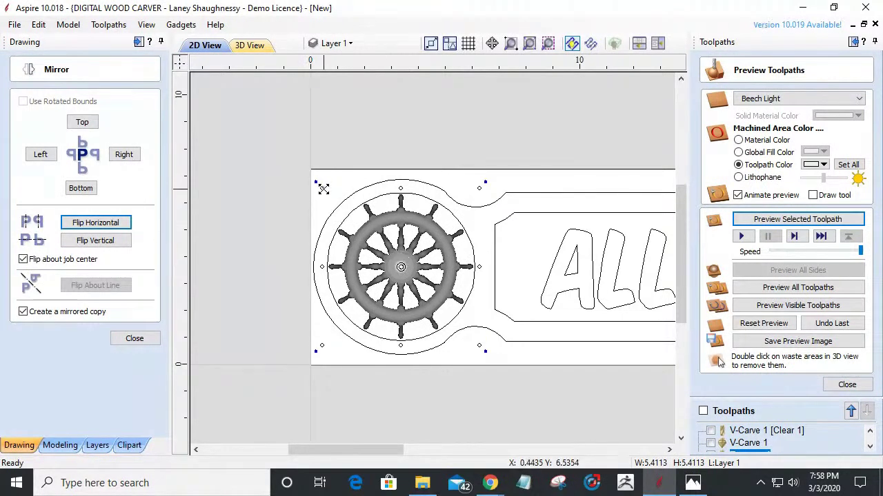
{"action": "left_click_drag", "start_coordinate": [326, 193], "coordinate": [327, 195]}
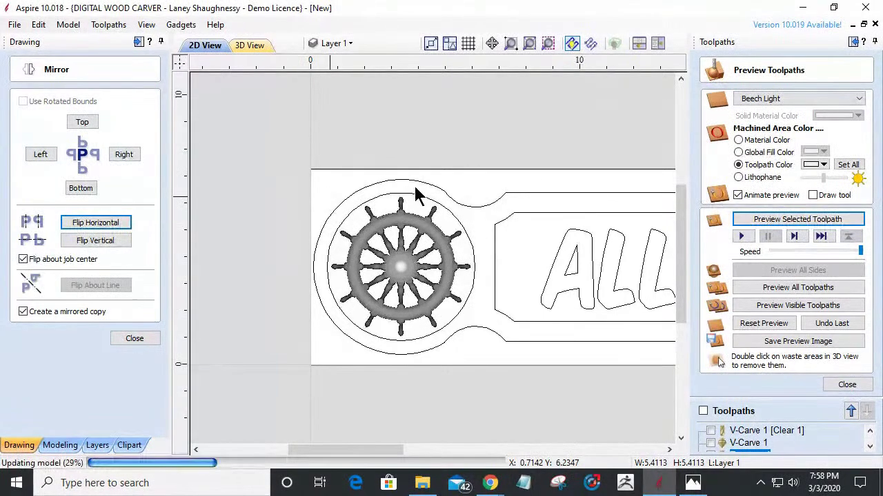
{"action": "scroll", "coordinate": [330, 255], "scroll_direction": "down", "scroll_amount": 5}
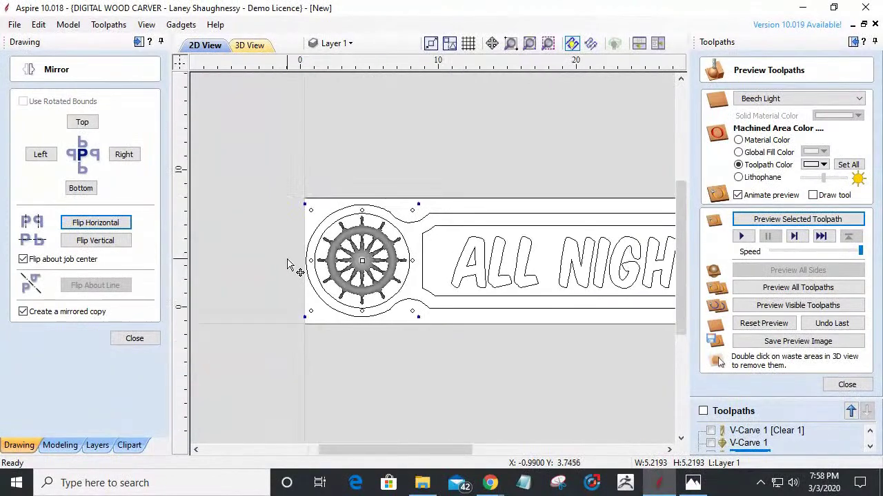
Step: Delete the right ship's wheel and replace it with a horizontally mirrored copy of the left wheel about the job center
{"action": "scroll", "coordinate": [424, 275], "scroll_direction": "down", "scroll_amount": 2}
{"action": "left_click", "coordinate": [560, 261]}
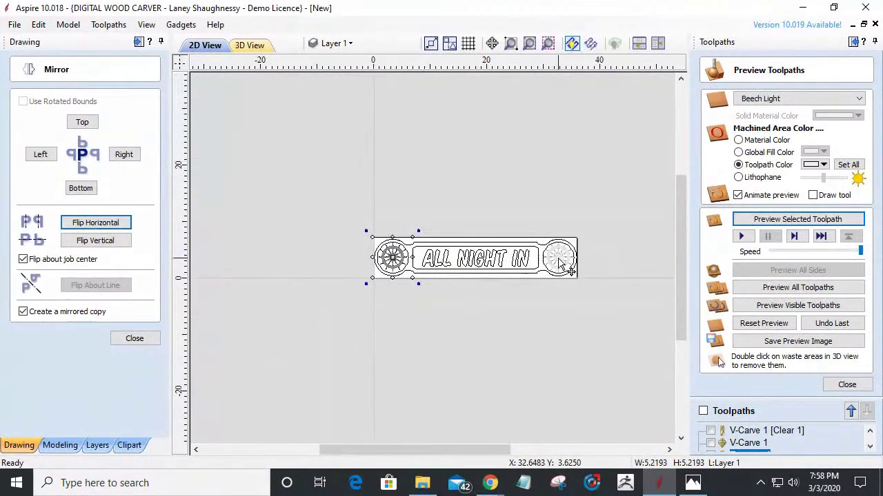
{"action": "key", "text": "Delete"}
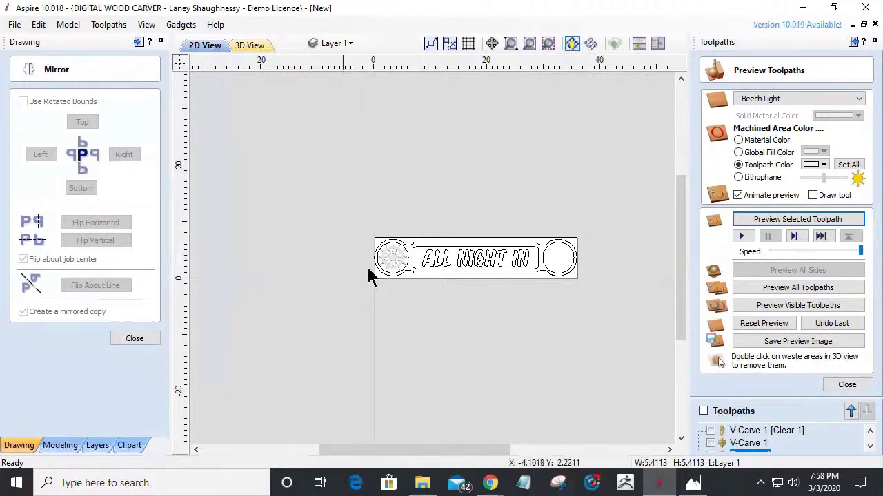
{"action": "left_click", "coordinate": [397, 253]}
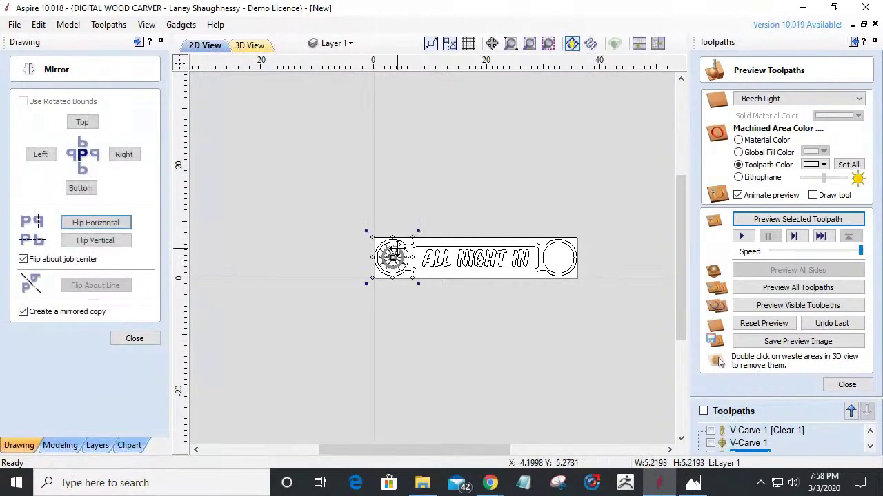
{"action": "left_click", "coordinate": [98, 222]}
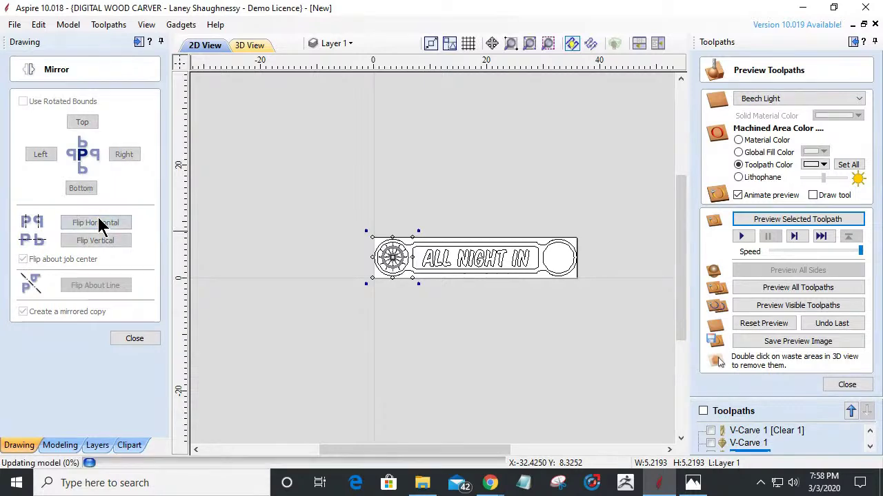
{"action": "left_click", "coordinate": [136, 339]}
{"action": "scroll", "coordinate": [387, 258], "scroll_direction": "up", "scroll_amount": 5}
{"action": "scroll", "coordinate": [372, 257], "scroll_direction": "down", "scroll_amount": 3}
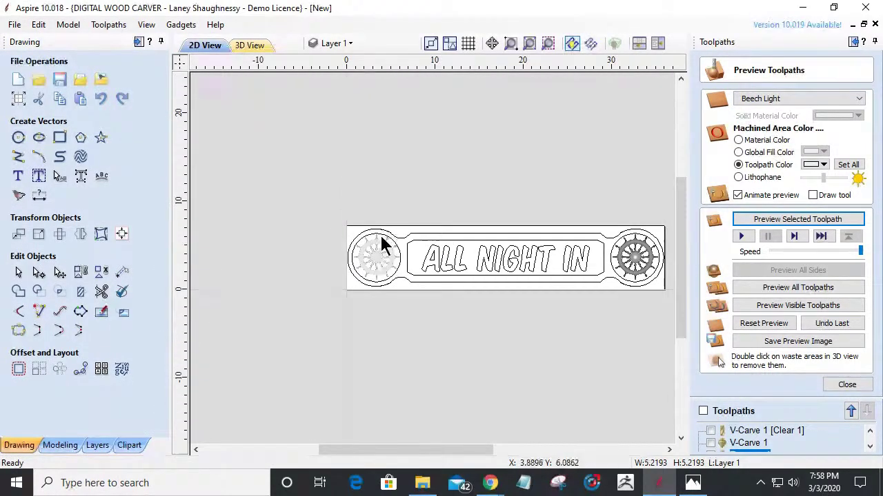
Step: Select the border circles around both ship's wheels and close the toolpath preview settings
{"action": "scroll", "coordinate": [380, 241], "scroll_direction": "up", "scroll_amount": 3}
{"action": "scroll", "coordinate": [388, 236], "scroll_direction": "down", "scroll_amount": 2}
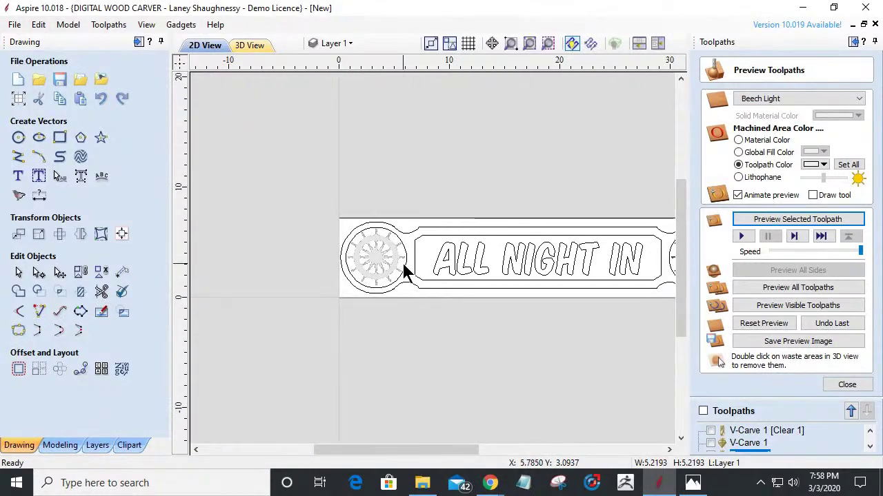
{"action": "scroll", "coordinate": [398, 250], "scroll_direction": "up", "scroll_amount": 3}
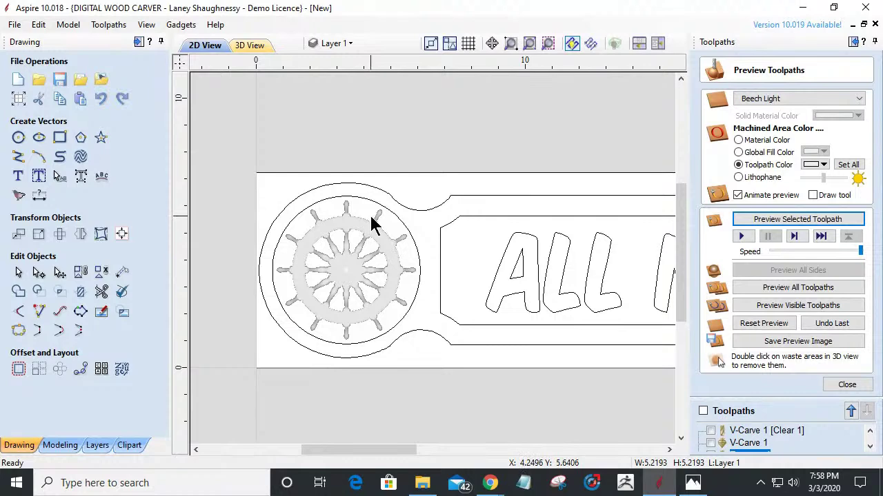
{"action": "left_click", "coordinate": [397, 221]}
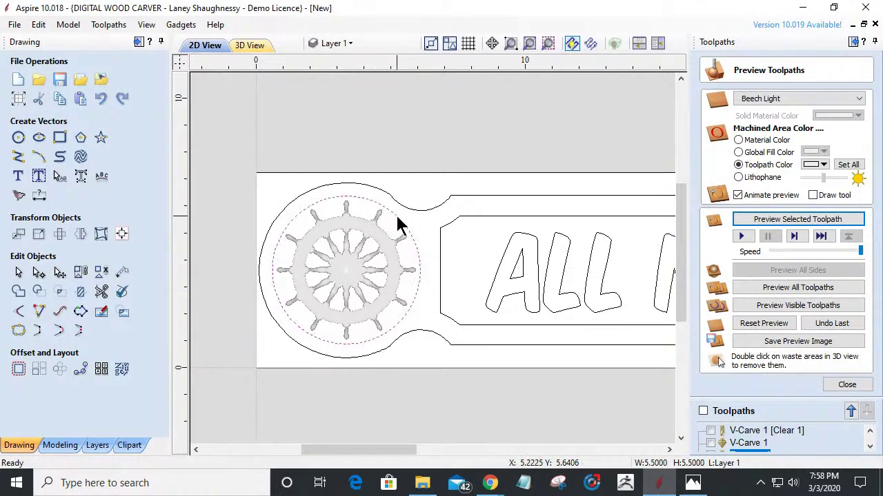
{"action": "scroll", "coordinate": [396, 229], "scroll_direction": "down", "scroll_amount": 5}
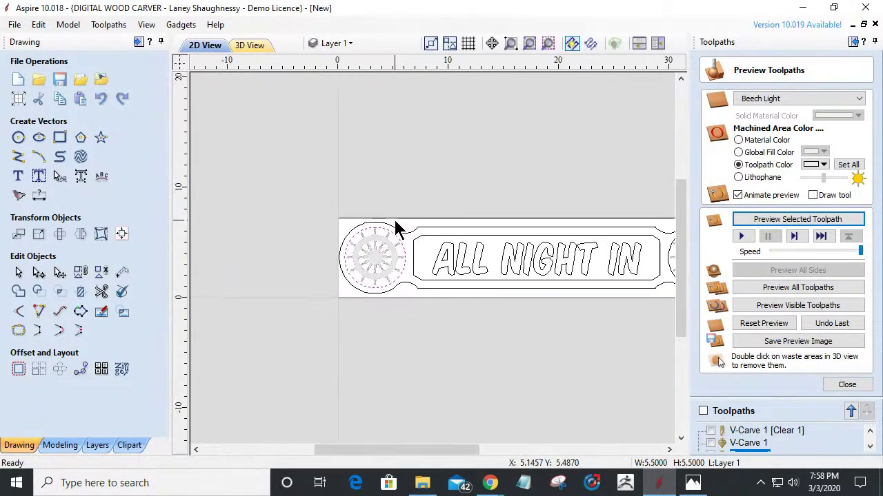
{"action": "left_click", "coordinate": [620, 242], "text": "shift"}
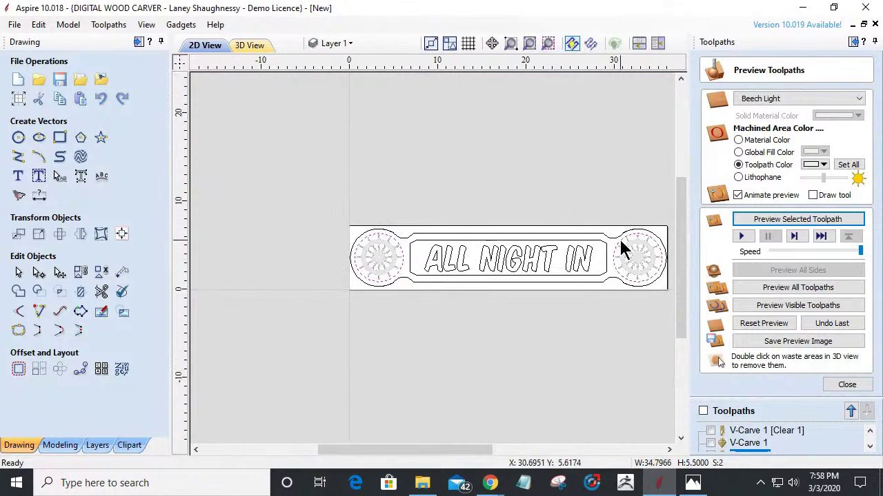
{"action": "left_click", "coordinate": [854, 386]}
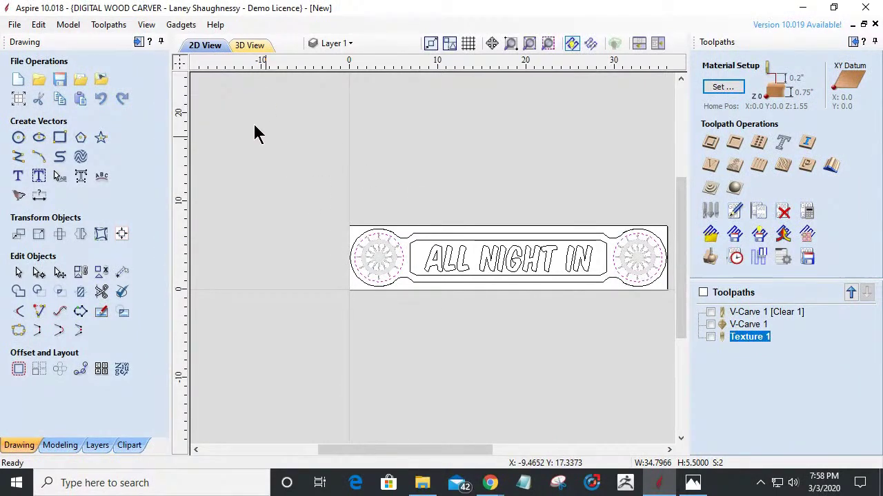
Step: Open the material setup with the 3D model in view and set the gap above the model to 0.0 inches
{"action": "left_click", "coordinate": [252, 45]}
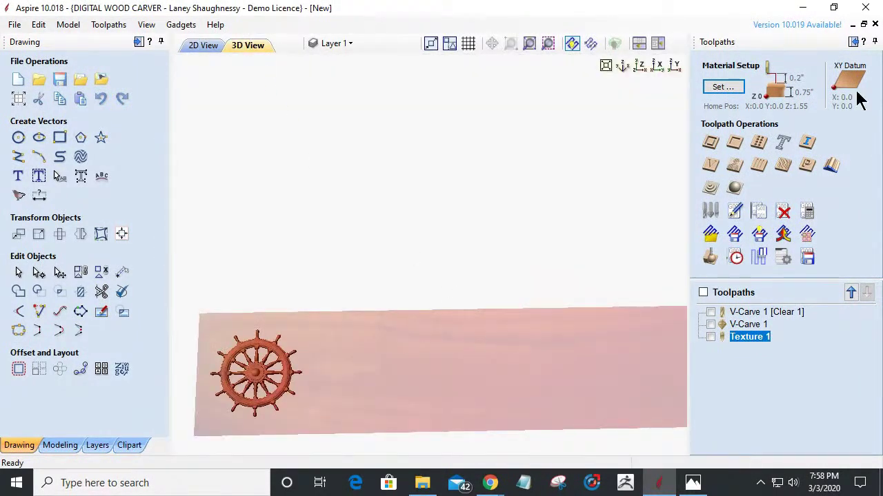
{"action": "left_click", "coordinate": [718, 90]}
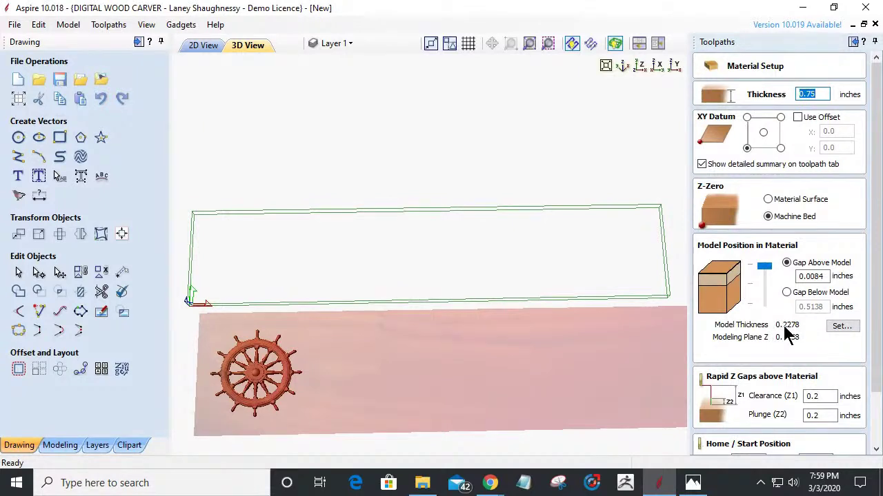
{"action": "left_click", "coordinate": [764, 267]}
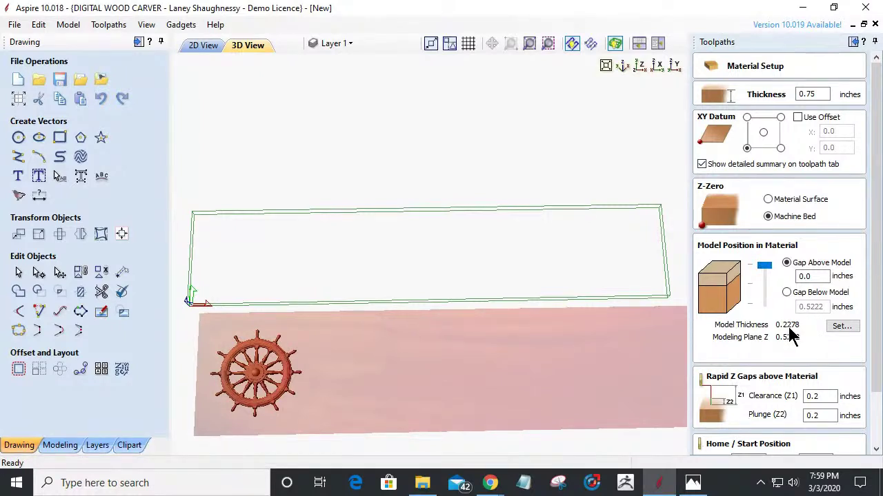
{"action": "scroll", "coordinate": [213, 403], "scroll_direction": "up", "scroll_amount": 3}
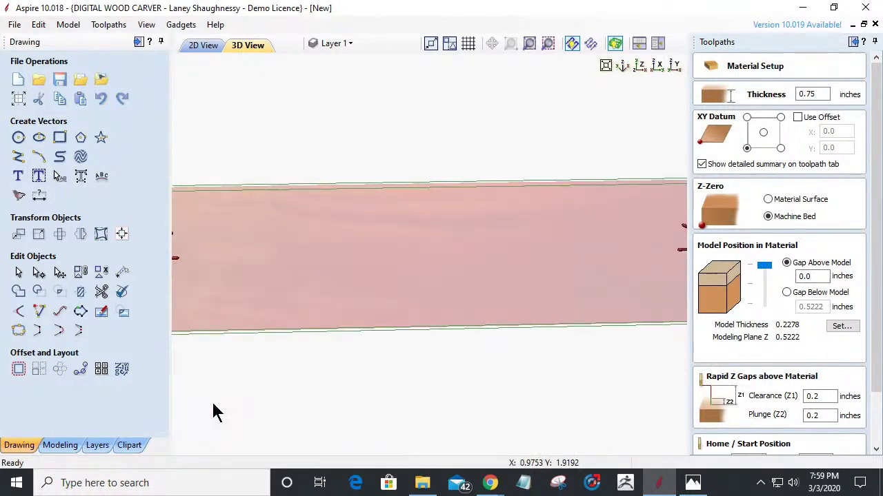
{"action": "scroll", "coordinate": [587, 287], "scroll_direction": "down", "scroll_amount": 3}
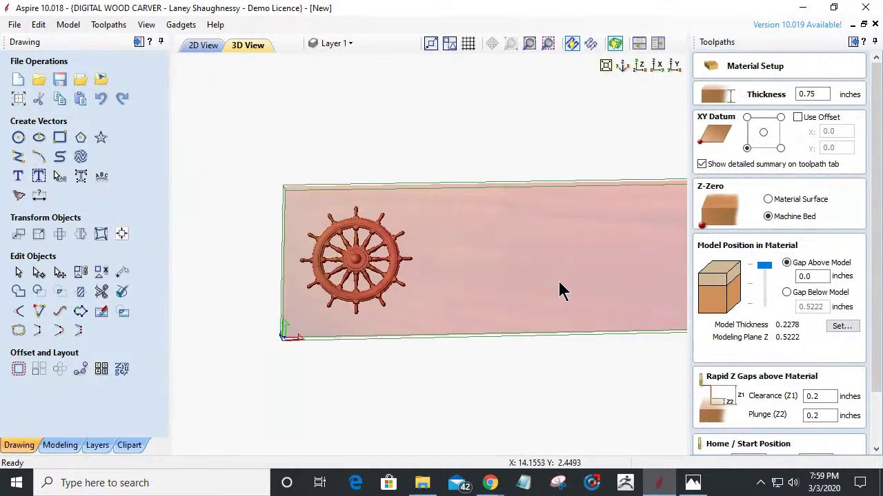
{"action": "scroll", "coordinate": [347, 303], "scroll_direction": "up", "scroll_amount": 2}
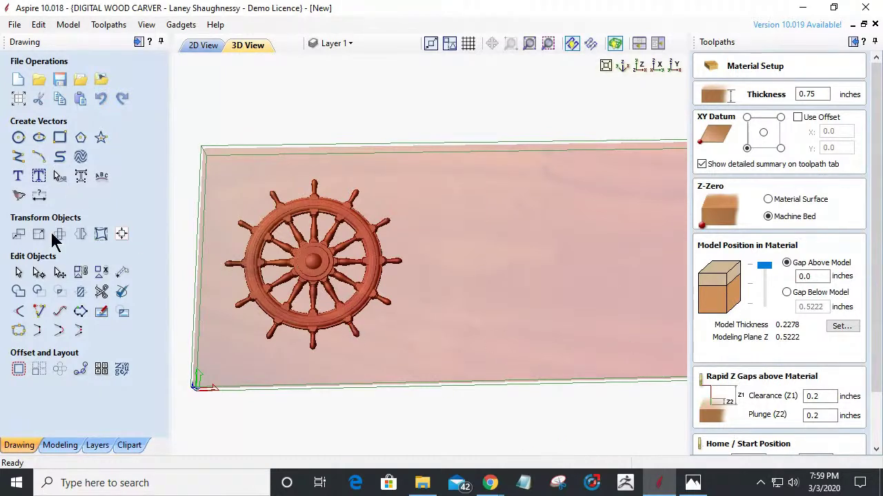
Step: Try a 0.09-inch base height on the Ships_Wheel-50075-A [1] component, then restore its base height and the gap above the model to 0.0
{"action": "left_click", "coordinate": [61, 445]}
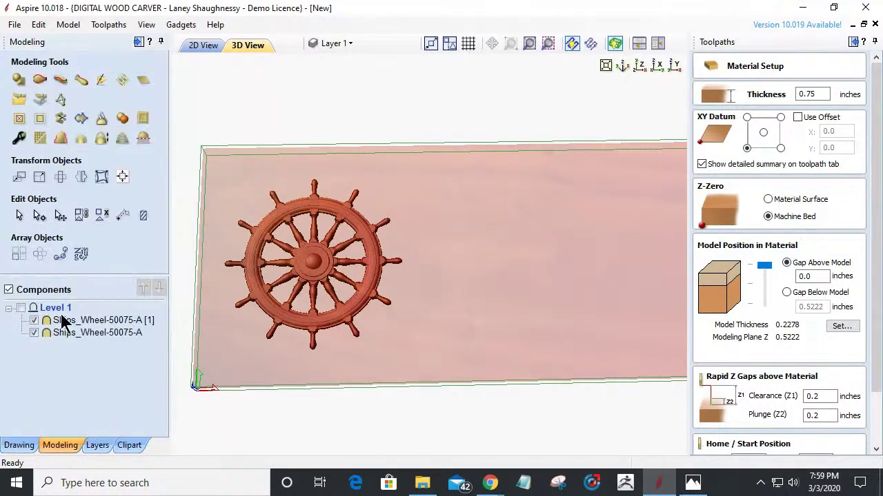
{"action": "left_click", "coordinate": [19, 139]}
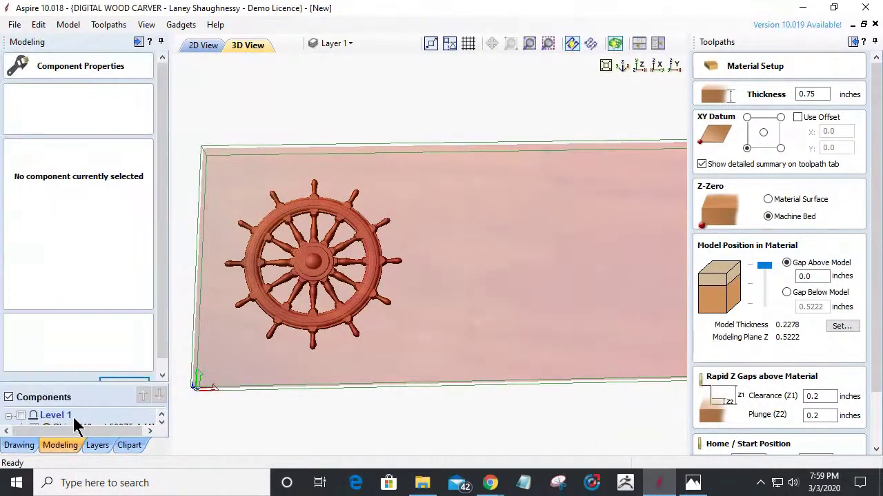
{"action": "left_click", "coordinate": [84, 425]}
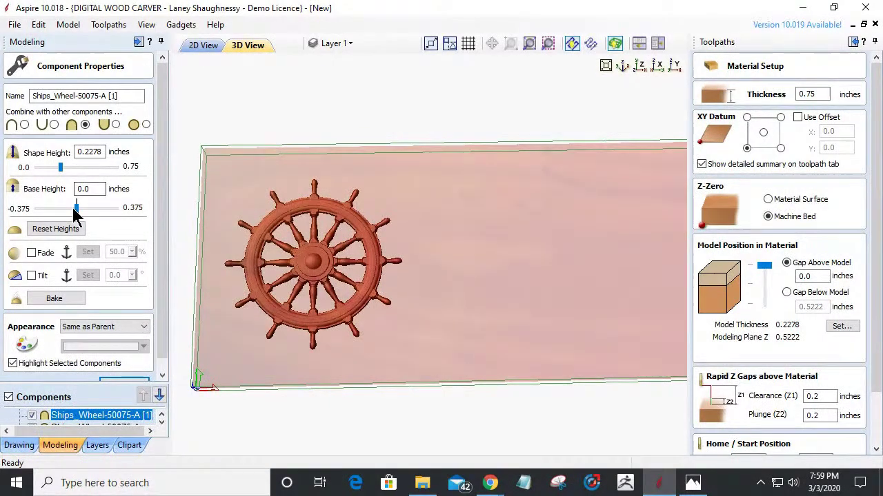
{"action": "left_click_drag", "start_coordinate": [79, 215], "coordinate": [87, 216]}
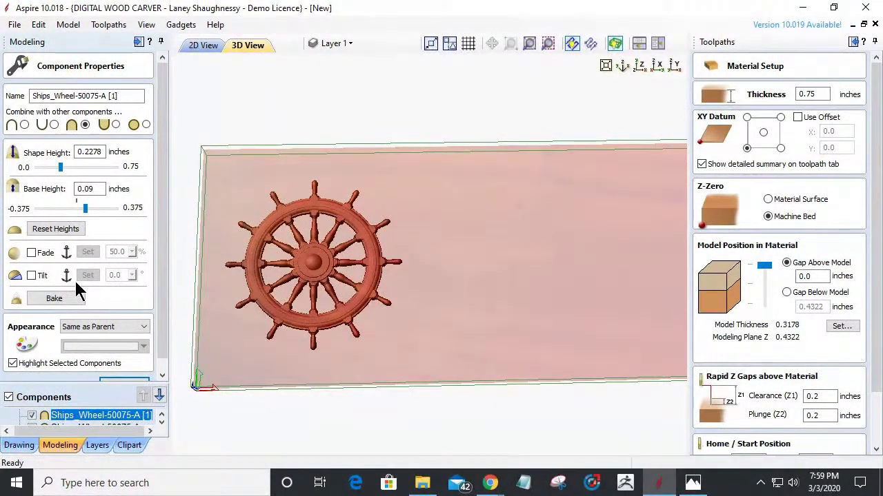
{"action": "left_click", "coordinate": [77, 200]}
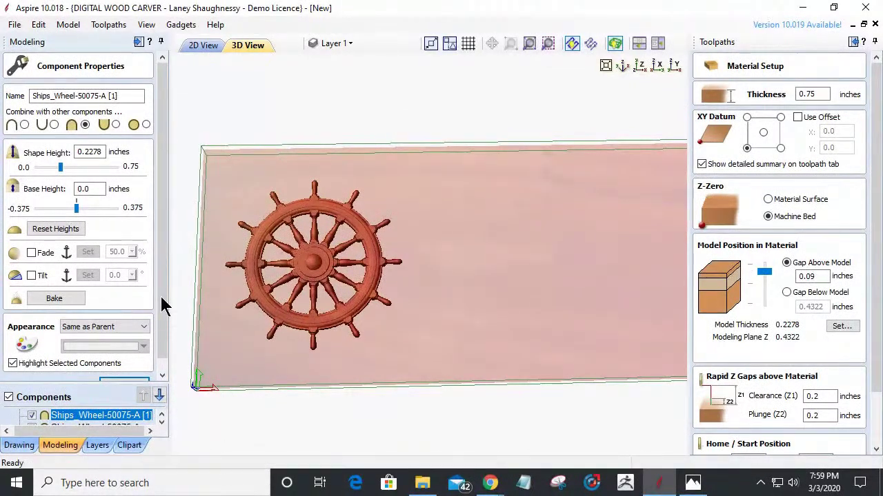
{"action": "left_click", "coordinate": [202, 45]}
{"action": "left_click_drag", "start_coordinate": [764, 275], "coordinate": [764, 265]}
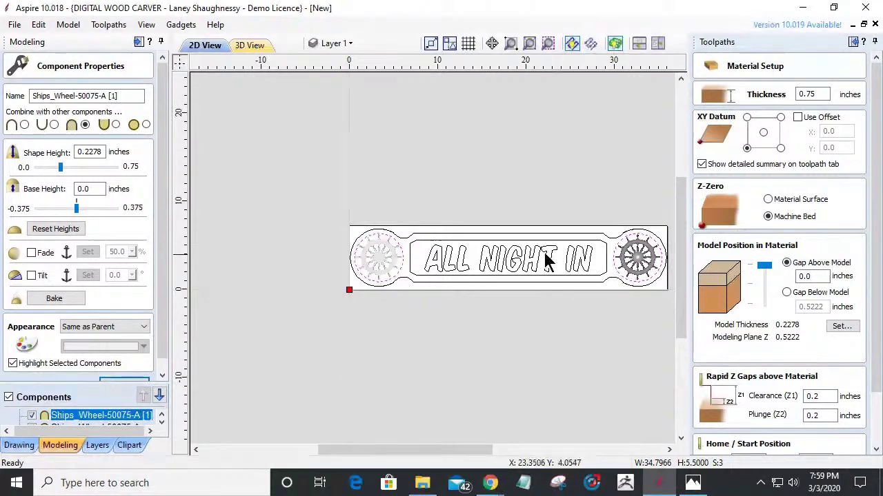
Step: Apply a 0.01-inch gap above the model in the material setup, declining to recalculate the existing toolpaths
{"action": "scroll", "coordinate": [365, 268], "scroll_direction": "up", "scroll_amount": 8}
{"action": "scroll", "coordinate": [373, 269], "scroll_direction": "down", "scroll_amount": 3}
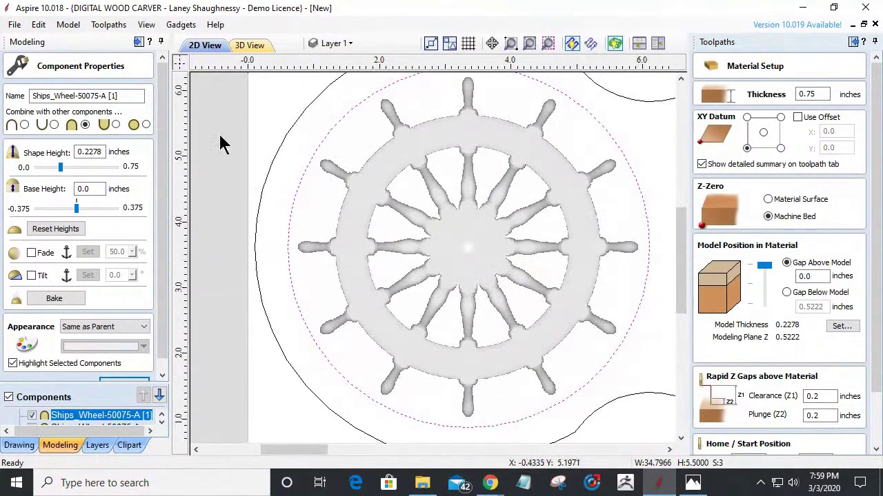
{"action": "left_click", "coordinate": [252, 45]}
{"action": "scroll", "coordinate": [289, 287], "scroll_direction": "up", "scroll_amount": 5}
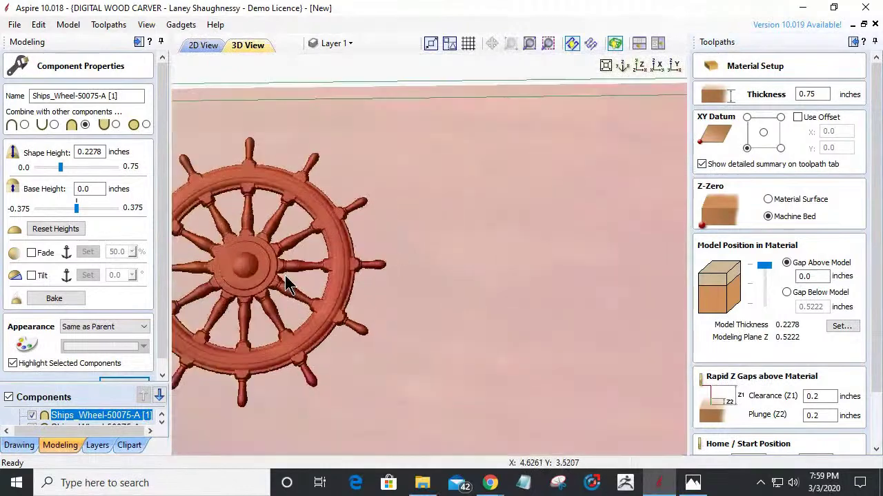
{"action": "middle_click_drag", "start_coordinate": [371, 285], "coordinate": [535, 289]}
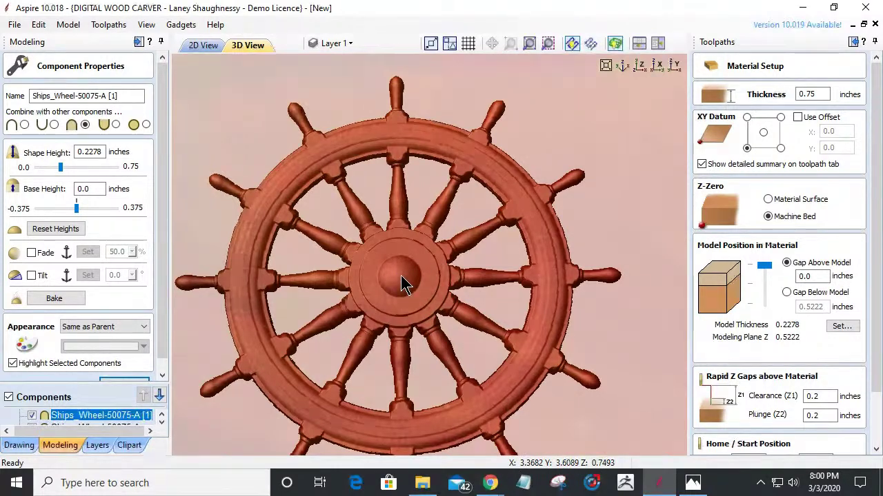
{"action": "left_click", "coordinate": [816, 276]}
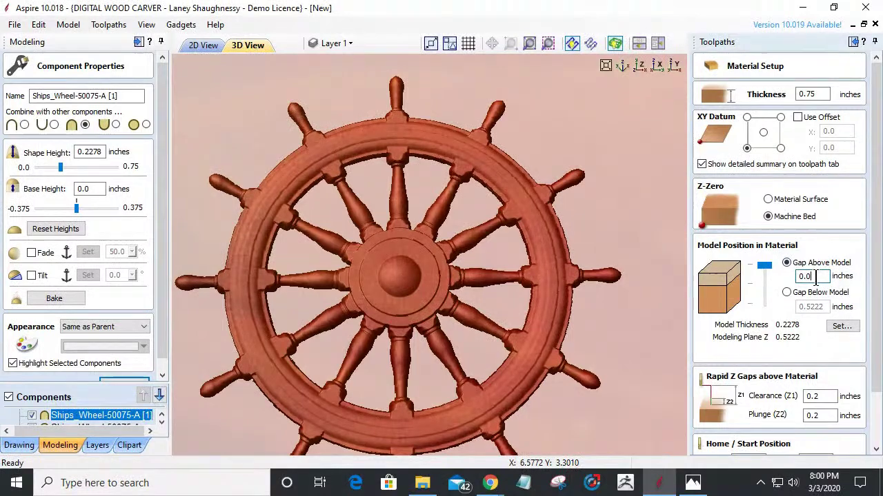
{"action": "type", "text": "1"}
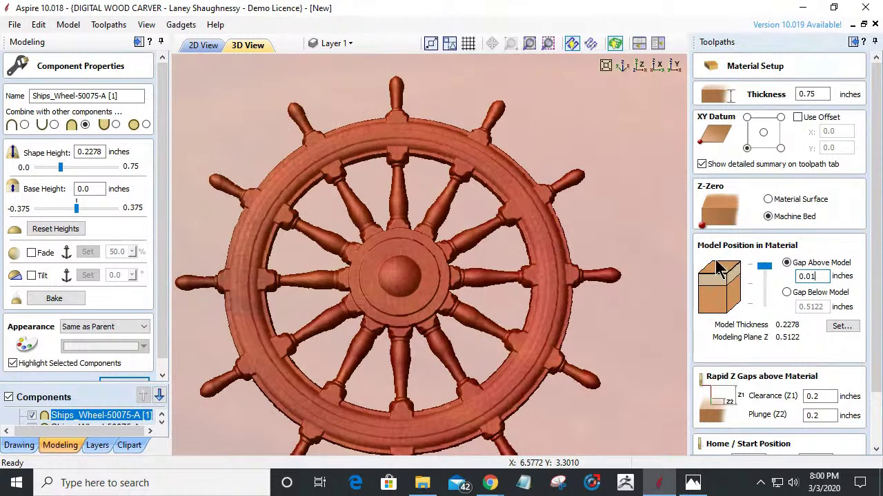
{"action": "scroll", "coordinate": [339, 297], "scroll_direction": "down", "scroll_amount": 3}
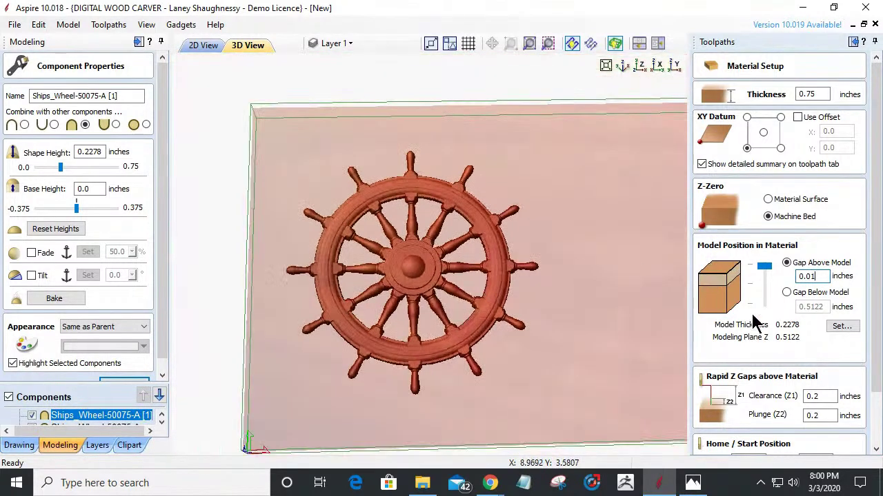
{"action": "left_click_drag", "start_coordinate": [875, 295], "coordinate": [875, 383]}
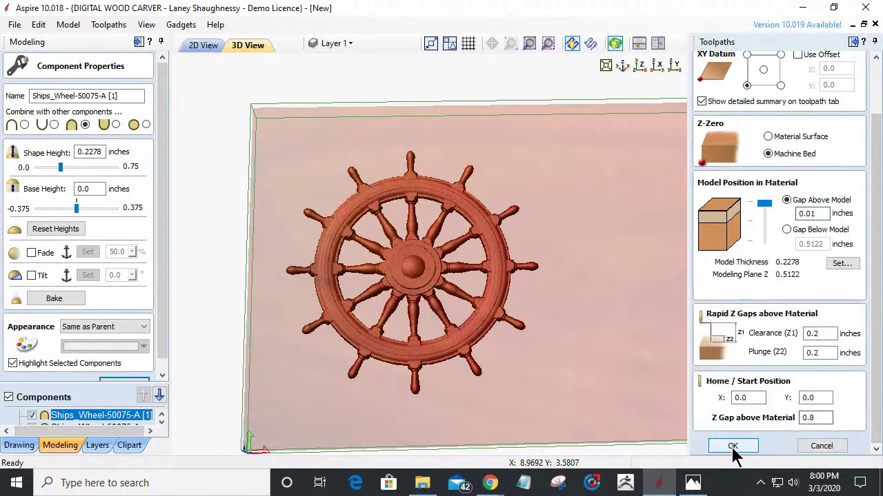
{"action": "left_click", "coordinate": [733, 447]}
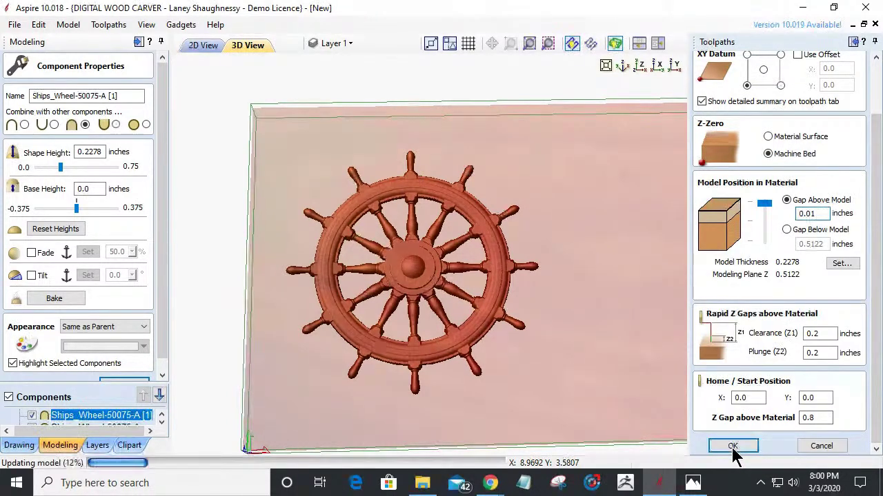
{"action": "left_click", "coordinate": [190, 47]}
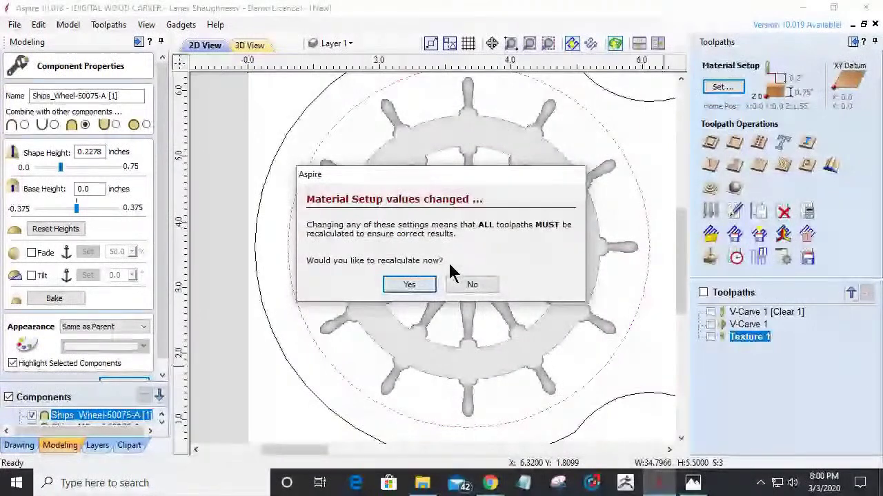
{"action": "left_click", "coordinate": [462, 285]}
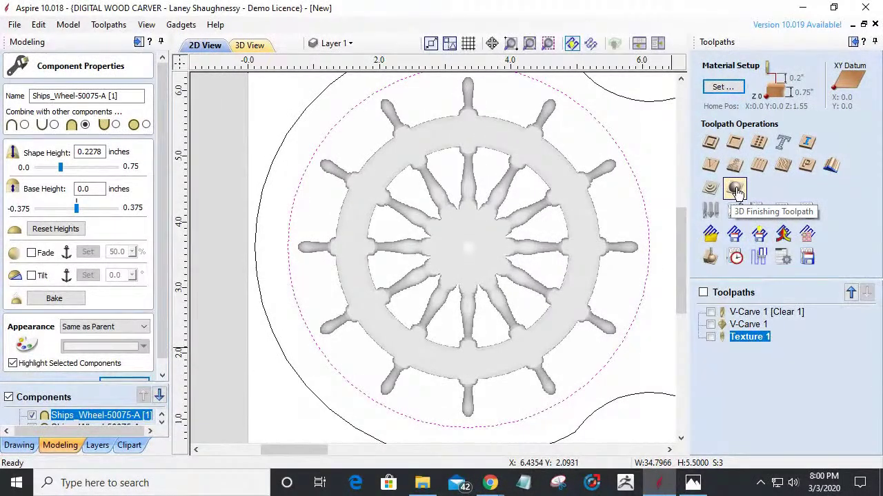
Step: Set the 3D finishing toolpath to the selected vectors boundary and the Tapered Ball Nose - 11 Deg Tip 0.031 tool, then close its settings
{"action": "left_click", "coordinate": [735, 190]}
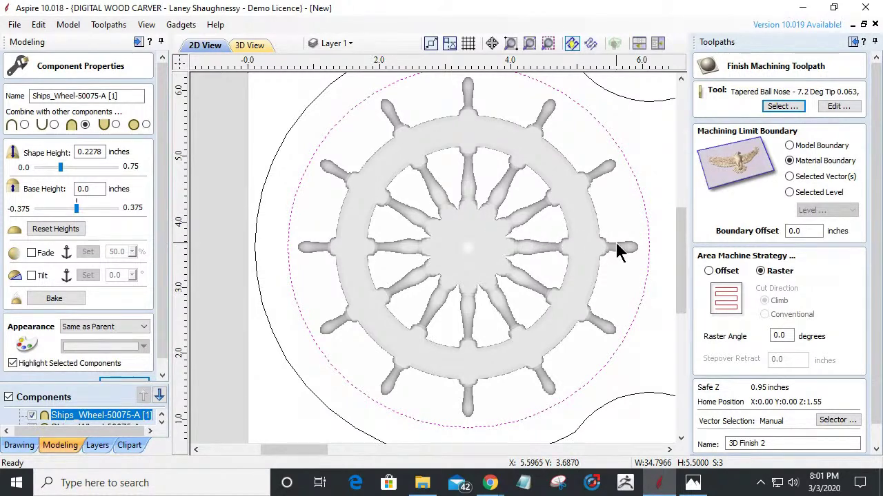
{"action": "left_click", "coordinate": [789, 176]}
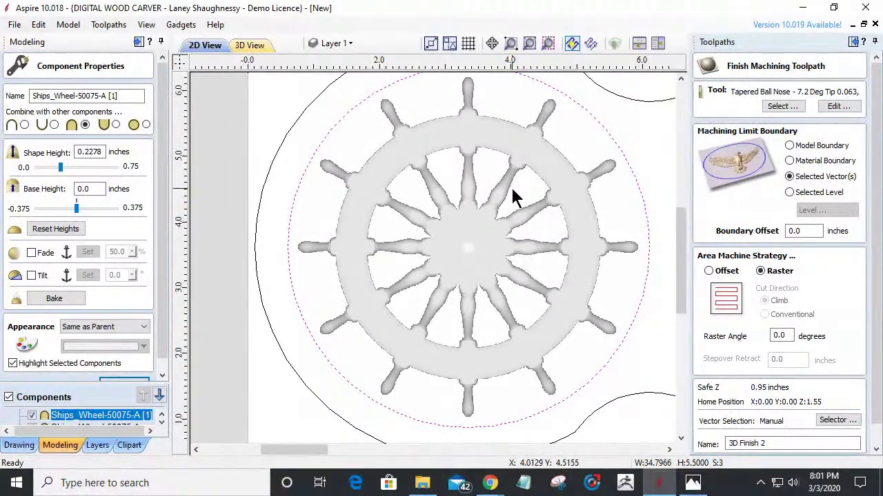
{"action": "left_click", "coordinate": [783, 106]}
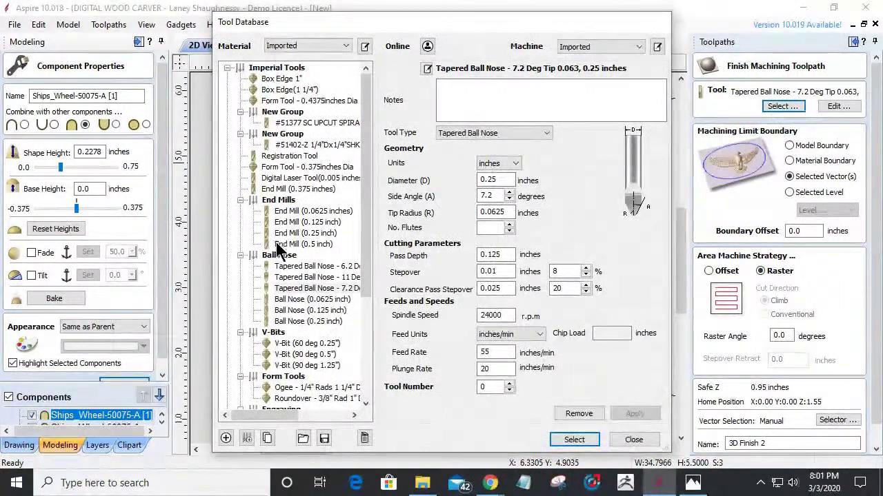
{"action": "left_click", "coordinate": [321, 277]}
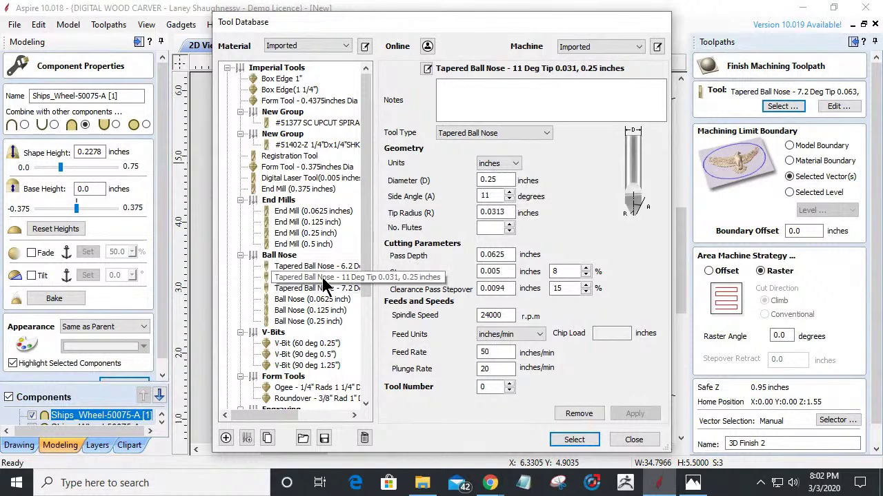
{"action": "left_click", "coordinate": [573, 440]}
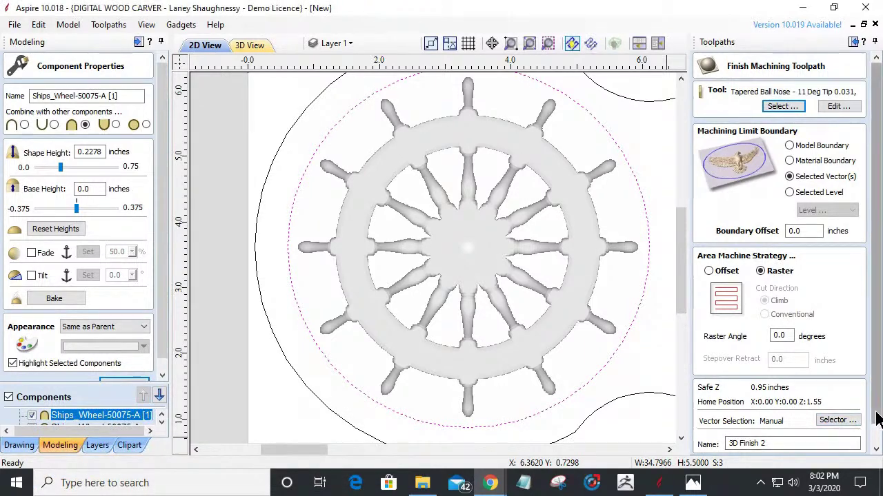
{"action": "scroll", "coordinate": [866, 455], "scroll_direction": "down", "scroll_amount": 1}
{"action": "left_click", "coordinate": [848, 448]}
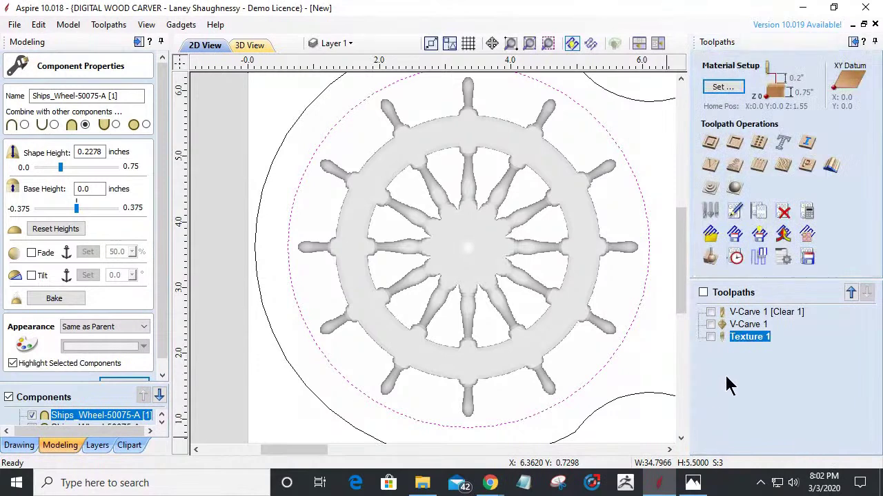
Step: Open the Texture 1 toolpath and save its texture settings as .1215BallNose_Texture in the VectorTextures folder
{"action": "double_click", "coordinate": [745, 338]}
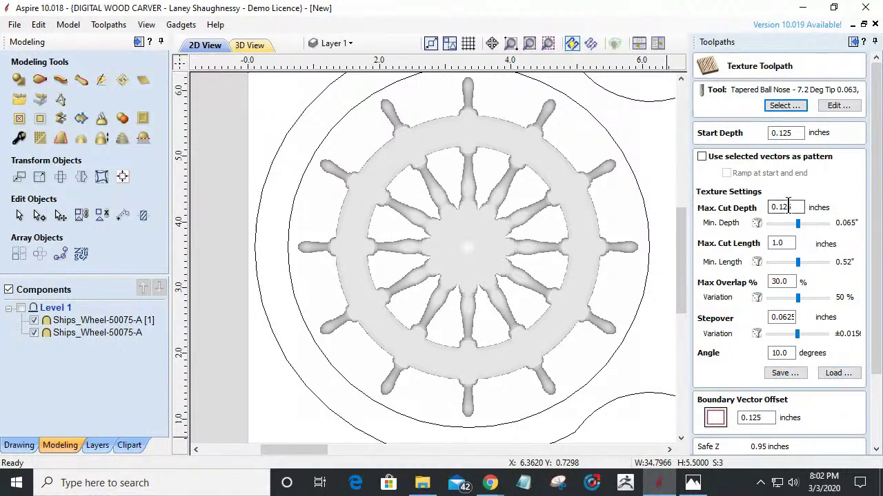
{"action": "left_click", "coordinate": [784, 374]}
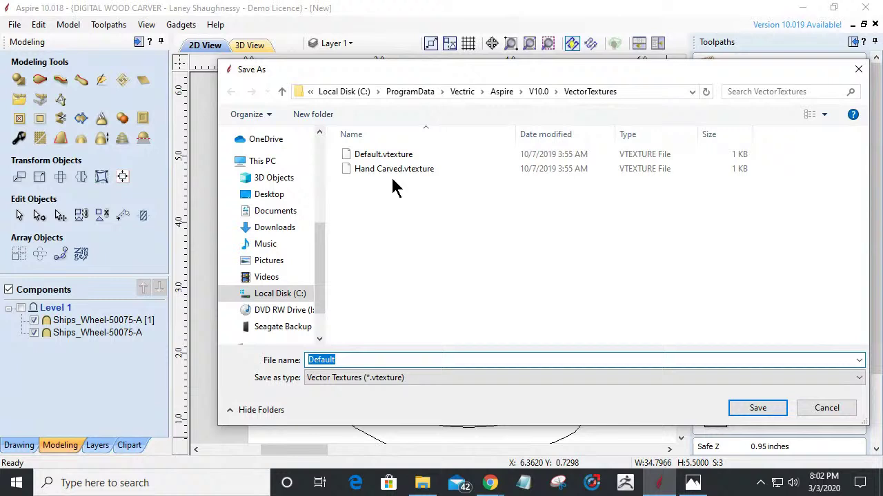
{"action": "key", "text": "BackSpace"}
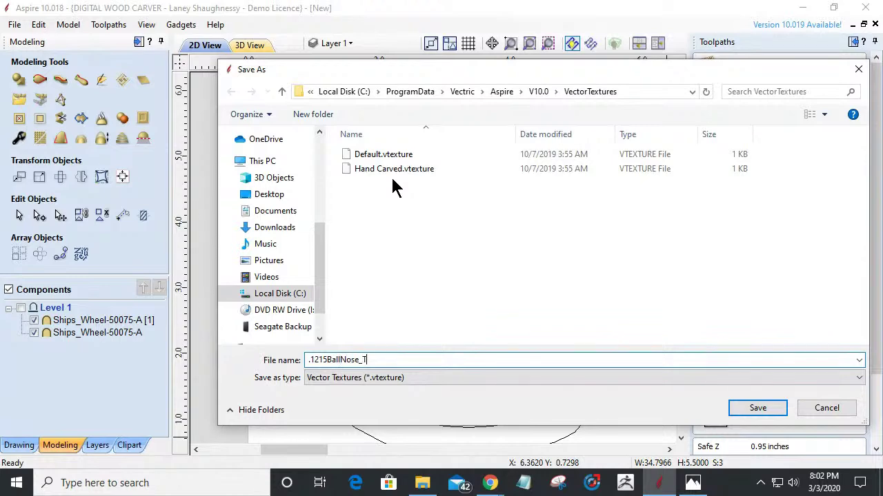
{"action": "type", "text": ".1215BallNose_Texture"}
{"action": "left_click", "coordinate": [741, 408]}
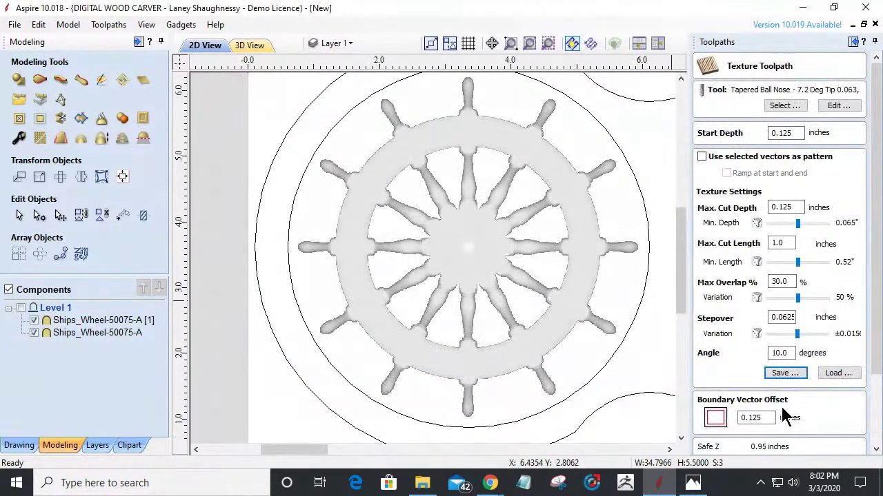
Step: Load the saved .1215BallNose_Texture.vtexture settings into the Texture 1 toolpath and close its settings
{"action": "left_click", "coordinate": [836, 373]}
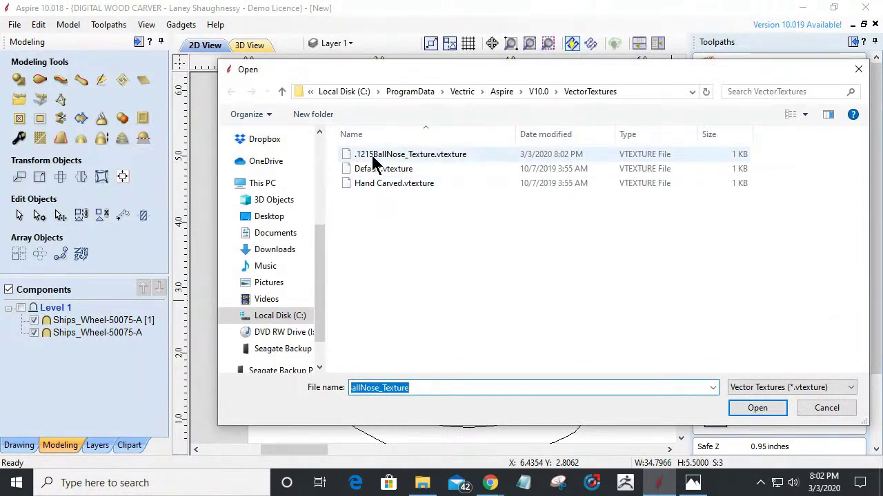
{"action": "left_click", "coordinate": [373, 159]}
{"action": "left_click", "coordinate": [757, 408]}
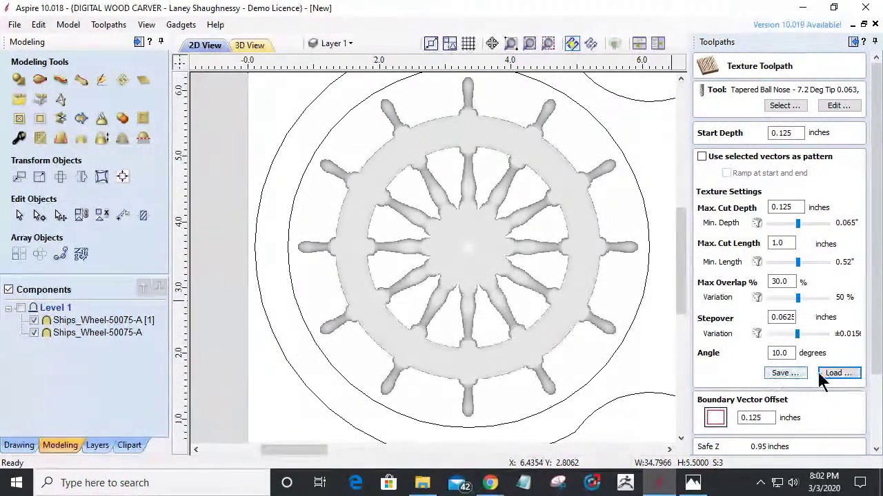
{"action": "scroll", "coordinate": [381, 295], "scroll_direction": "down", "scroll_amount": 1}
{"action": "scroll", "coordinate": [377, 297], "scroll_direction": "down", "scroll_amount": 3}
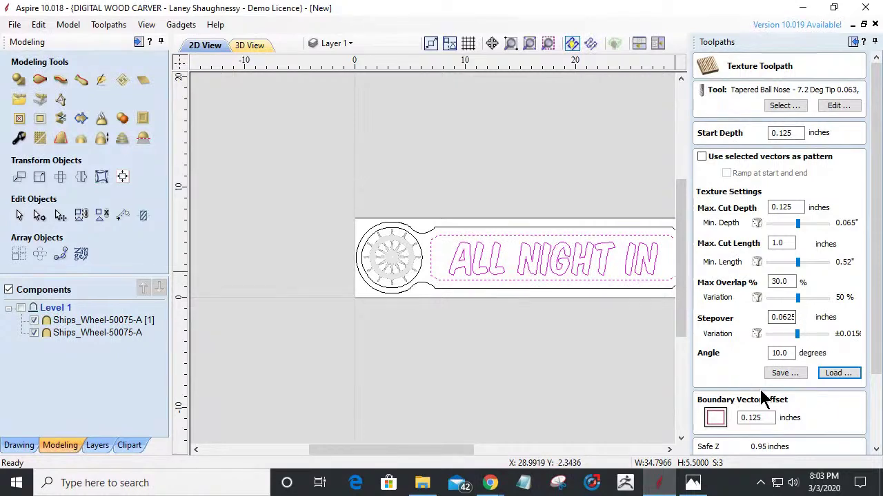
{"action": "scroll", "coordinate": [860, 382], "scroll_direction": "down", "scroll_amount": 3}
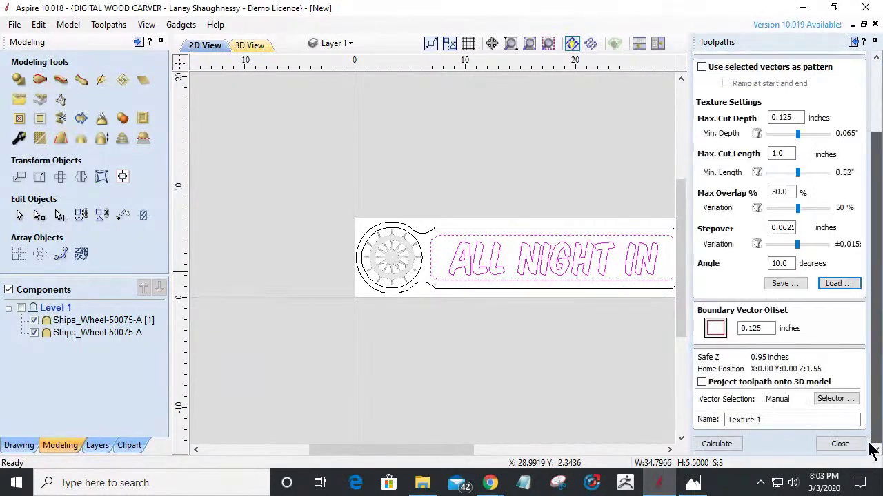
{"action": "left_click", "coordinate": [824, 444]}
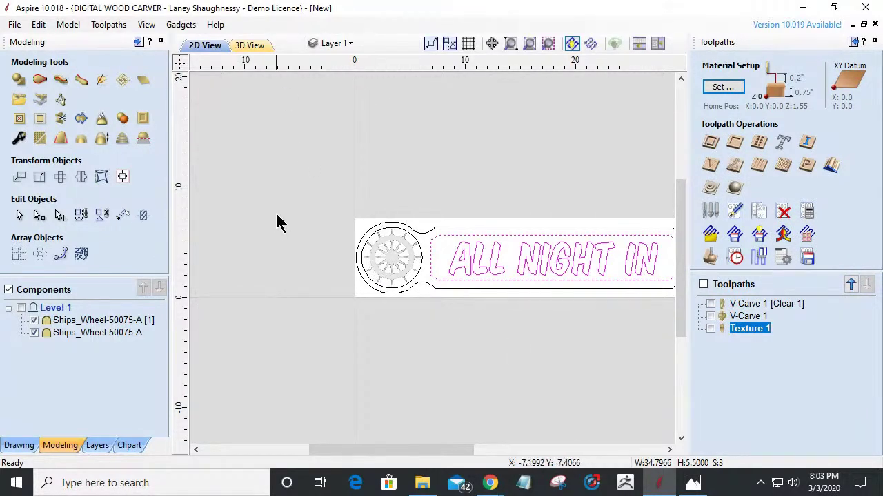
Step: Select the border circles around both ship's wheels and calculate a raster 3D finishing toolpath limited to those vectors
{"action": "scroll", "coordinate": [380, 235], "scroll_direction": "up", "scroll_amount": 3}
{"action": "left_click", "coordinate": [451, 233]}
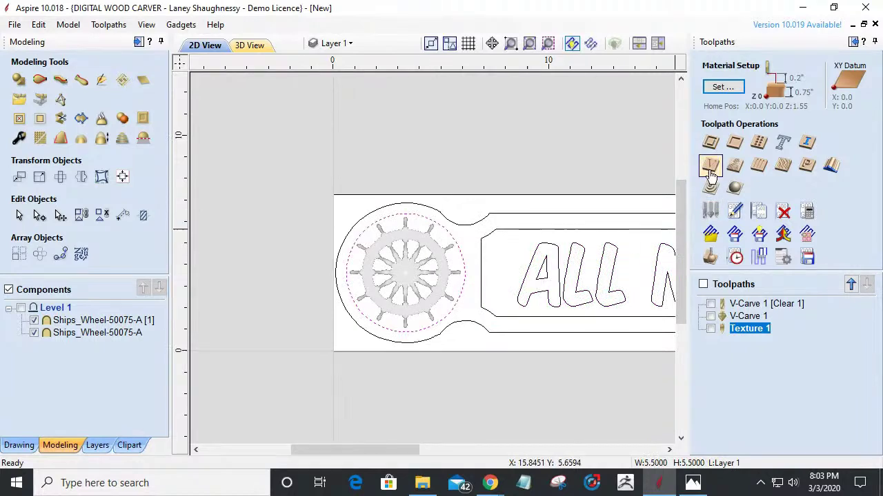
{"action": "left_click", "coordinate": [734, 172]}
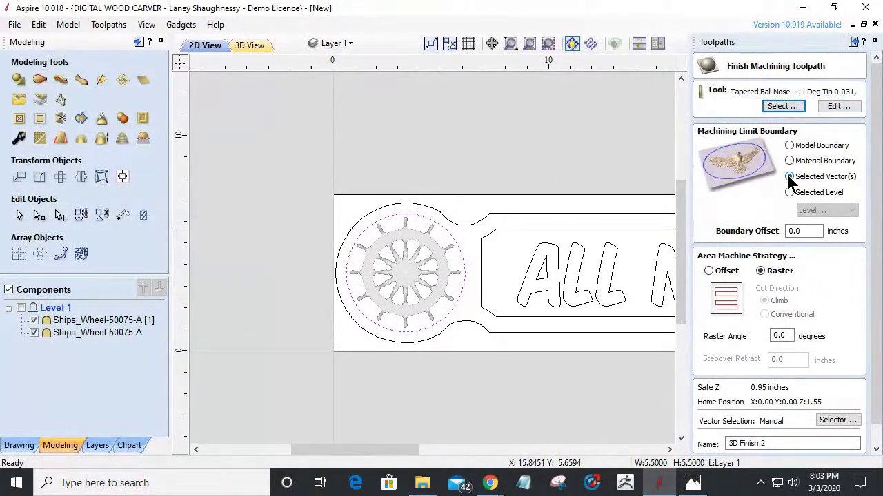
{"action": "scroll", "coordinate": [371, 272], "scroll_direction": "down", "scroll_amount": 4}
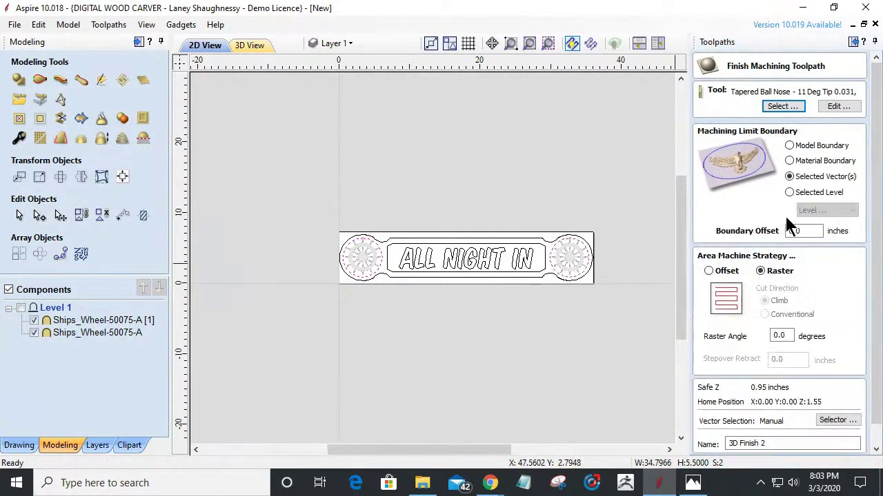
{"action": "left_click_drag", "start_coordinate": [879, 256], "coordinate": [880, 308]}
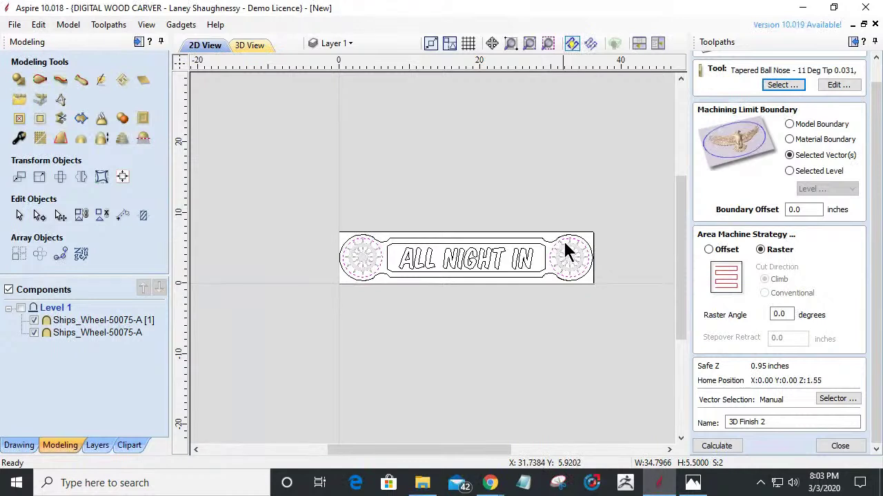
{"action": "left_click", "coordinate": [715, 447]}
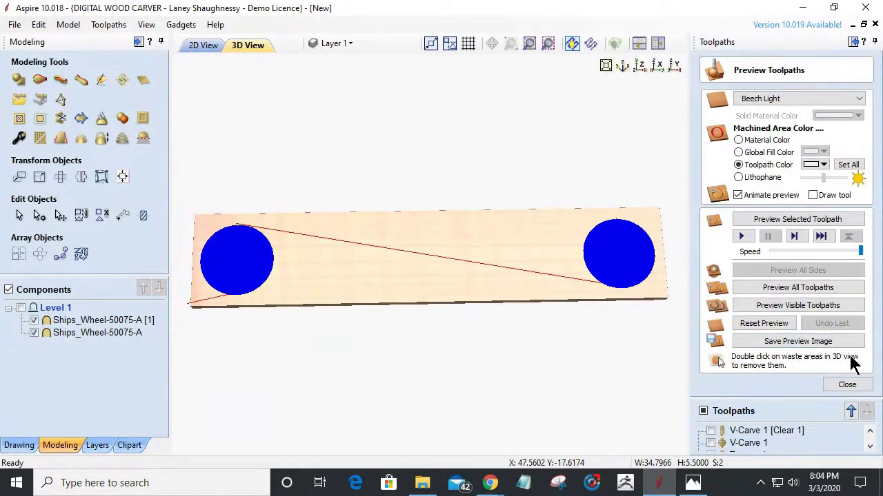
Step: Preview the 3D finishing toolpath on the board and inspect the carved ship's wheel at the start of the sign up close
{"action": "left_click", "coordinate": [787, 220]}
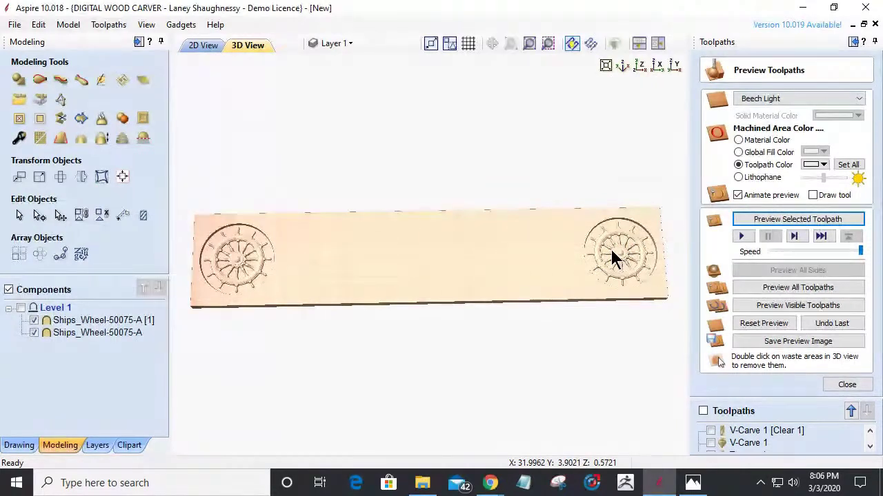
{"action": "scroll", "coordinate": [630, 252], "scroll_direction": "up", "scroll_amount": 2}
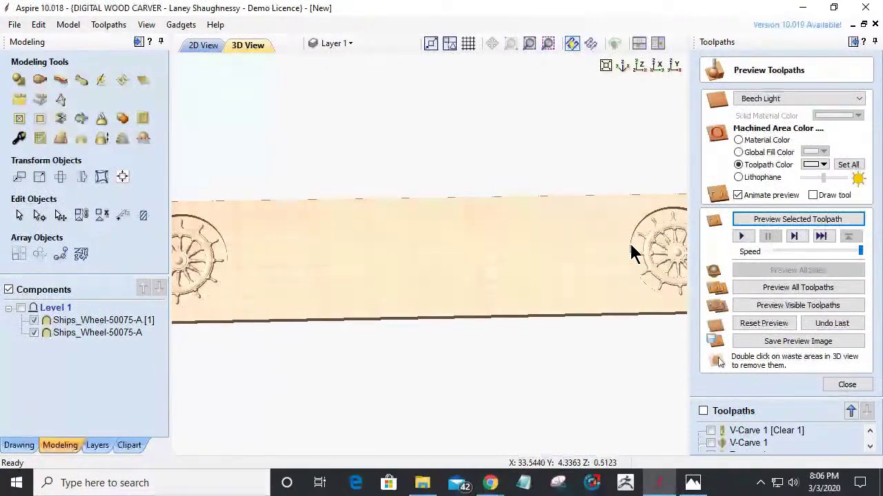
{"action": "scroll", "coordinate": [633, 252], "scroll_direction": "down", "scroll_amount": 1}
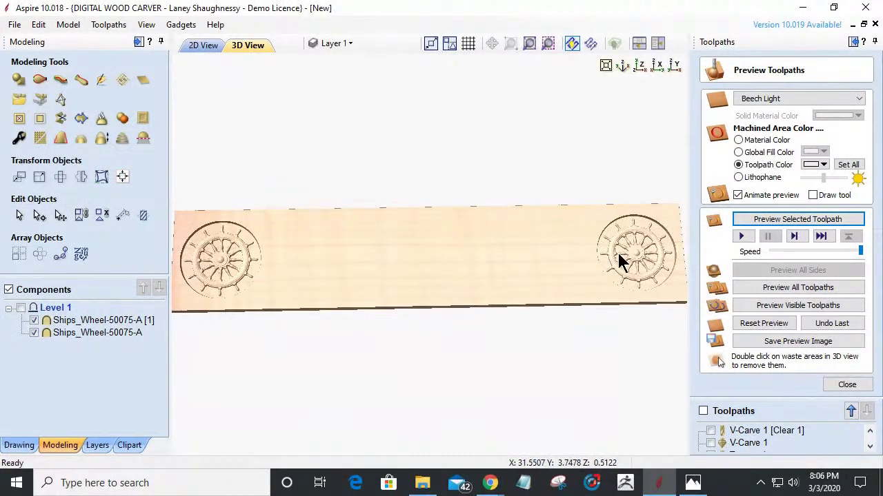
{"action": "scroll", "coordinate": [234, 274], "scroll_direction": "up", "scroll_amount": 3}
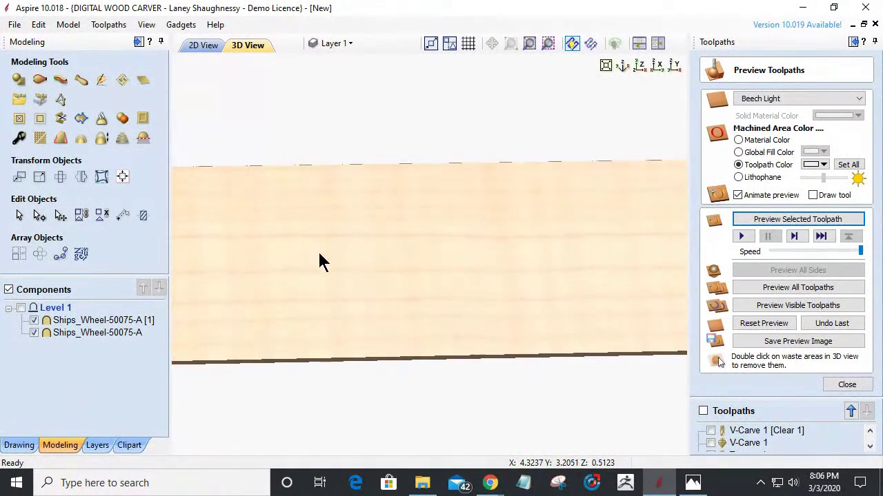
{"action": "scroll", "coordinate": [621, 272], "scroll_direction": "down", "scroll_amount": 3}
{"action": "scroll", "coordinate": [622, 278], "scroll_direction": "up", "scroll_amount": 4}
{"action": "middle_click_drag", "start_coordinate": [623, 278], "coordinate": [393, 252]}
{"action": "middle_click_drag", "start_coordinate": [594, 378], "coordinate": [566, 374]}
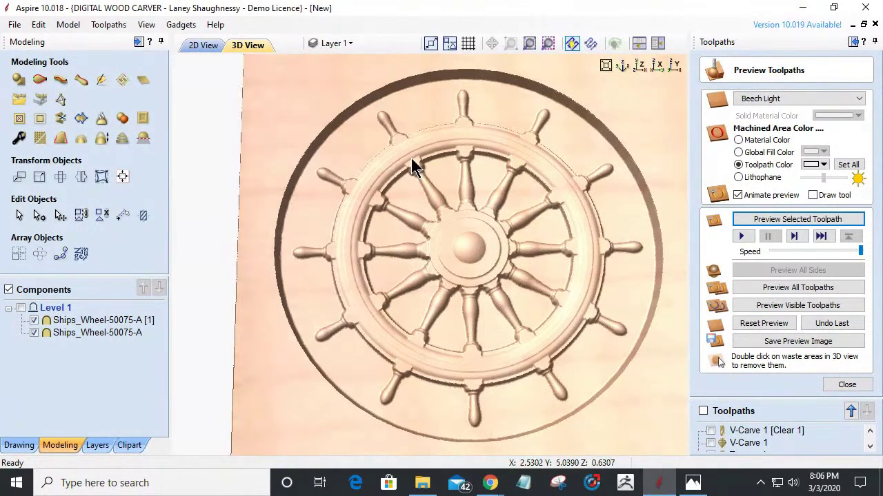
Step: Examine the carved ship's wheels and their circular recesses from close up and at full-board scale, then close the toolpath preview
{"action": "scroll", "coordinate": [425, 242], "scroll_direction": "down", "scroll_amount": 5}
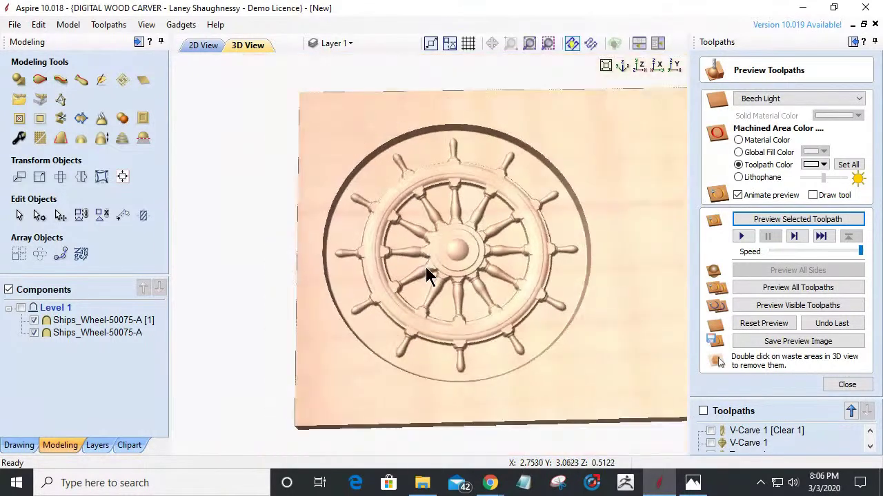
{"action": "scroll", "coordinate": [389, 253], "scroll_direction": "down", "scroll_amount": 5}
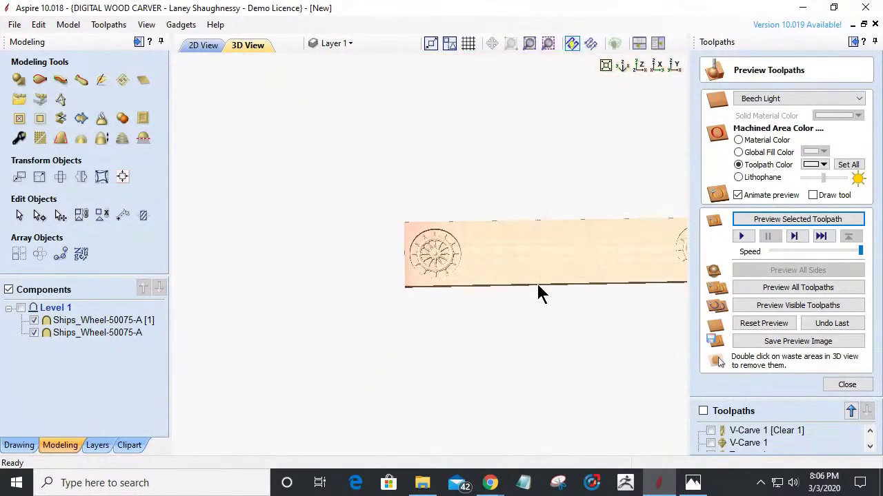
{"action": "middle_click_drag", "start_coordinate": [560, 261], "coordinate": [498, 293]}
{"action": "scroll", "coordinate": [659, 304], "scroll_direction": "up", "scroll_amount": 4}
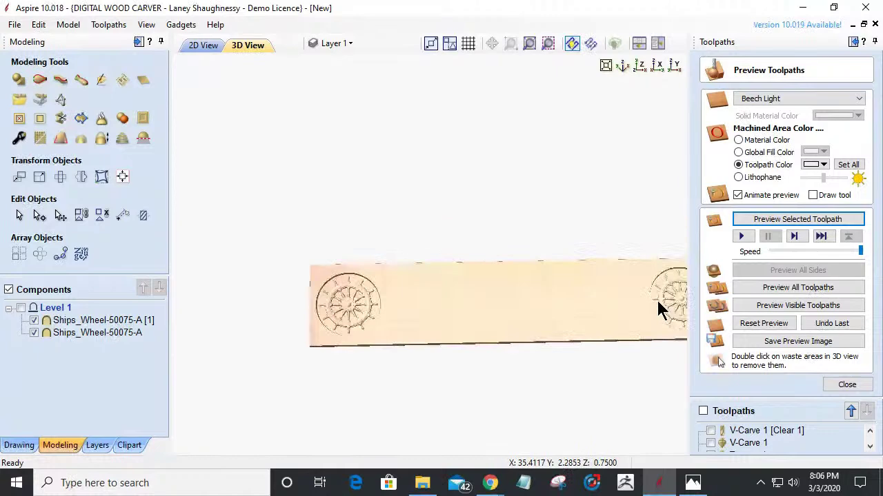
{"action": "middle_click_drag", "start_coordinate": [326, 371], "coordinate": [476, 321]}
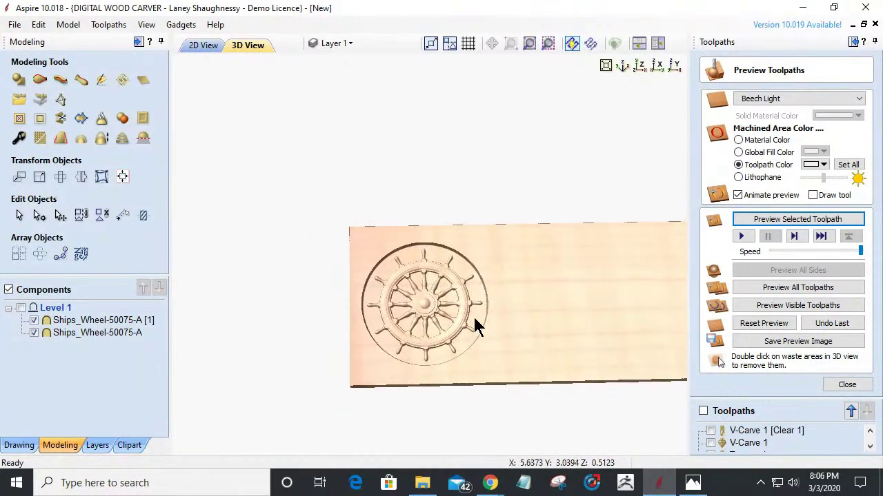
{"action": "scroll", "coordinate": [446, 338], "scroll_direction": "up", "scroll_amount": 2}
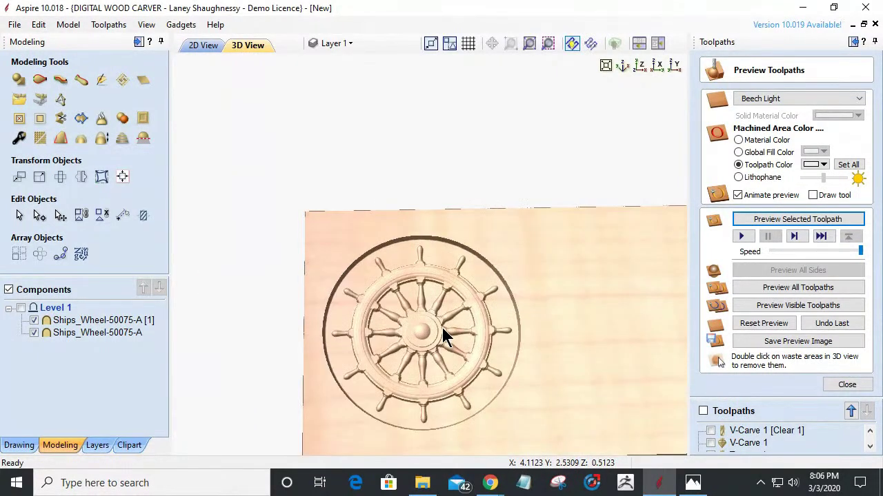
{"action": "scroll", "coordinate": [444, 337], "scroll_direction": "up", "scroll_amount": 2}
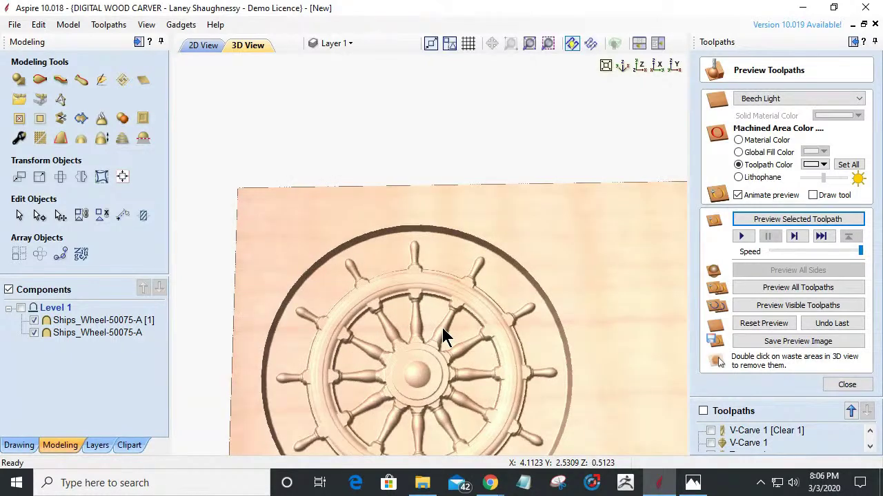
{"action": "scroll", "coordinate": [445, 337], "scroll_direction": "down", "scroll_amount": 4}
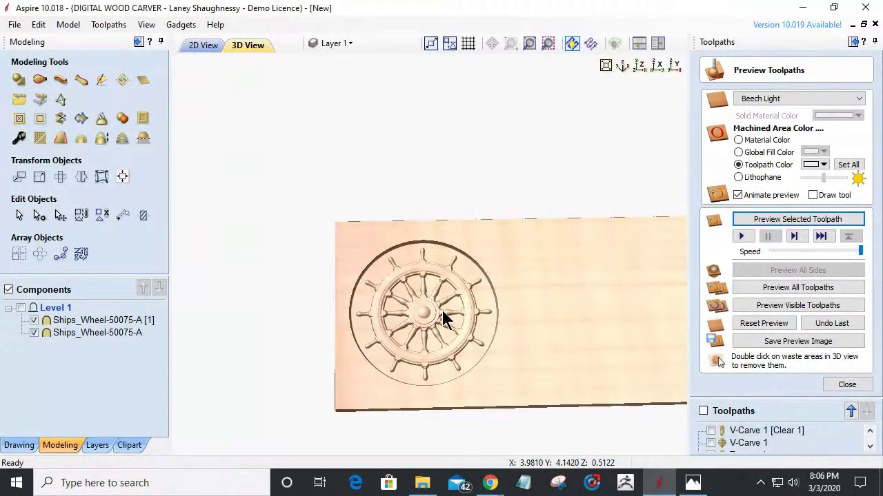
{"action": "scroll", "coordinate": [445, 320], "scroll_direction": "up", "scroll_amount": 3}
{"action": "scroll", "coordinate": [444, 314], "scroll_direction": "up", "scroll_amount": 1}
{"action": "scroll", "coordinate": [197, 231], "scroll_direction": "down", "scroll_amount": 6}
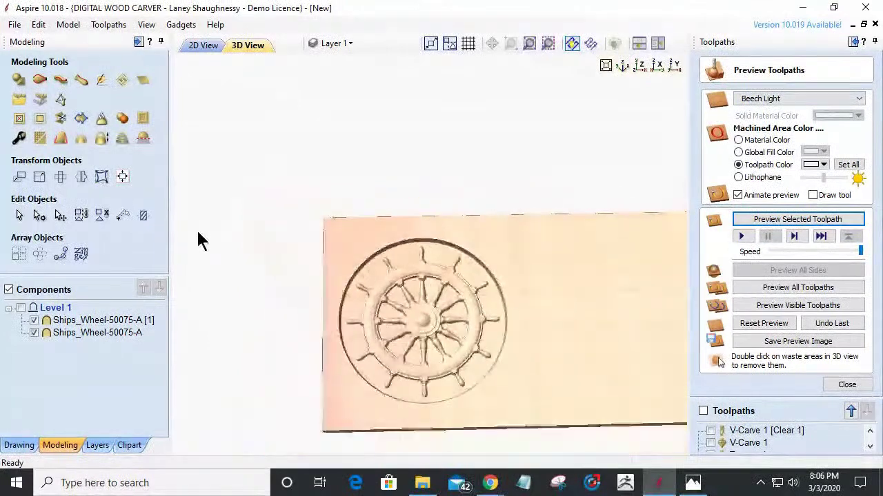
{"action": "middle_click_drag", "start_coordinate": [500, 307], "coordinate": [316, 305]}
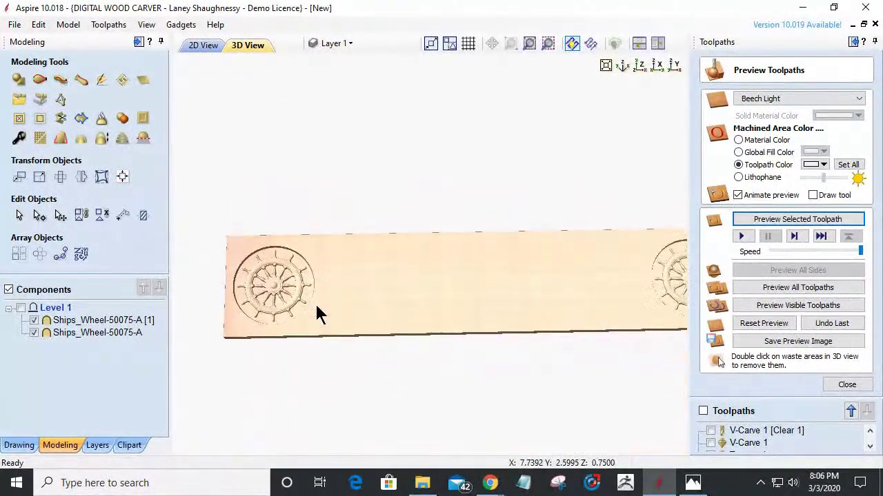
{"action": "left_click", "coordinate": [842, 385]}
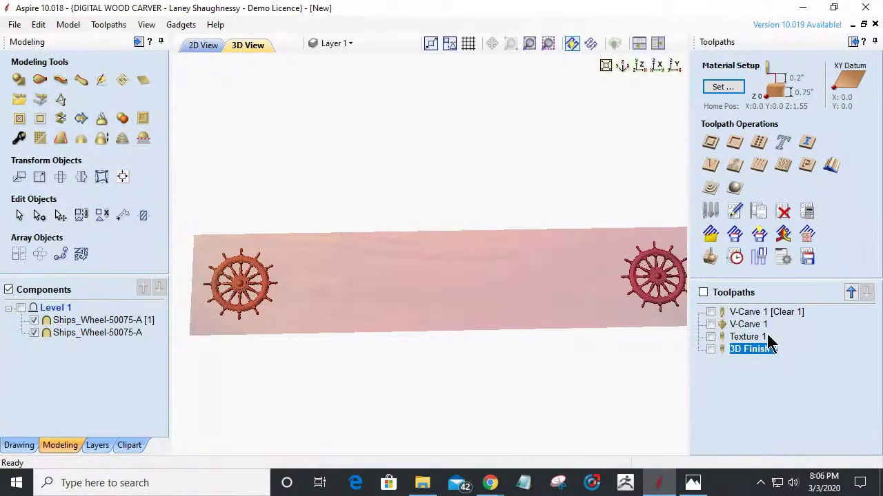
Step: Preview the V-Carve 1 [Clear 1], V-Carve 1 and Texture 1 toolpaths together on the board and close the preview
{"action": "left_click", "coordinate": [710, 312]}
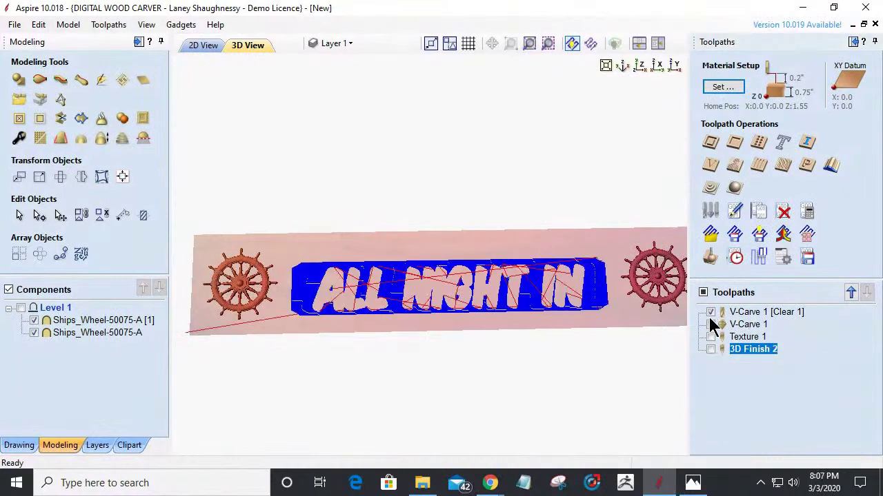
{"action": "left_click", "coordinate": [710, 324]}
{"action": "left_click", "coordinate": [710, 336]}
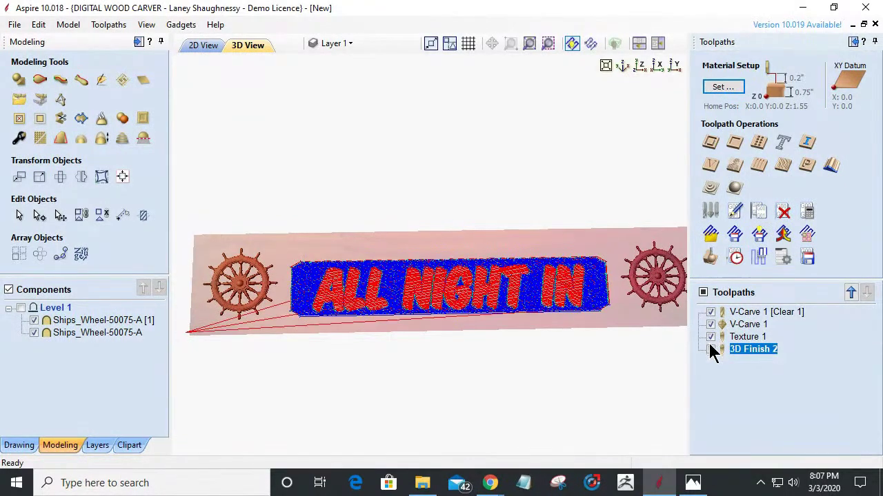
{"action": "left_click", "coordinate": [702, 261]}
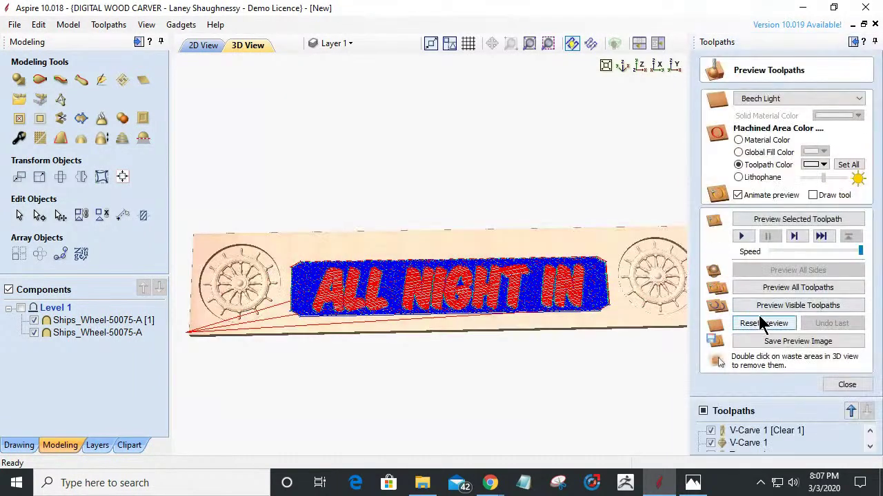
{"action": "left_click", "coordinate": [772, 313]}
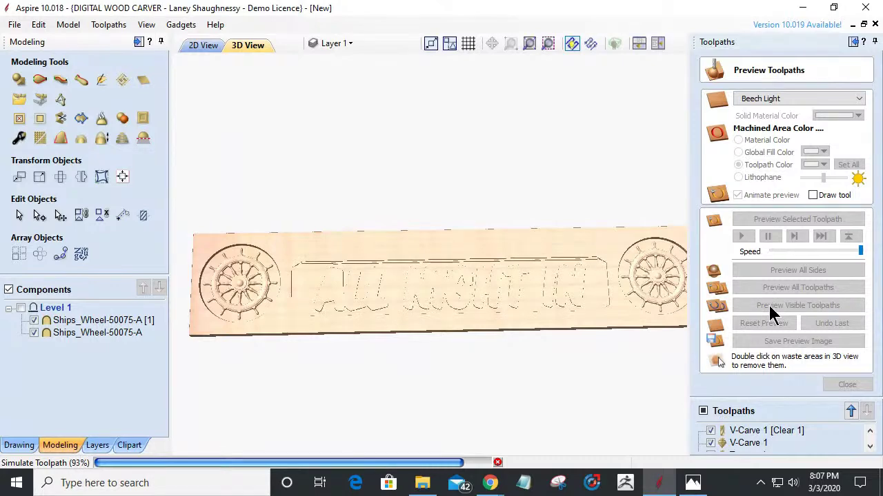
{"action": "left_click", "coordinate": [769, 306]}
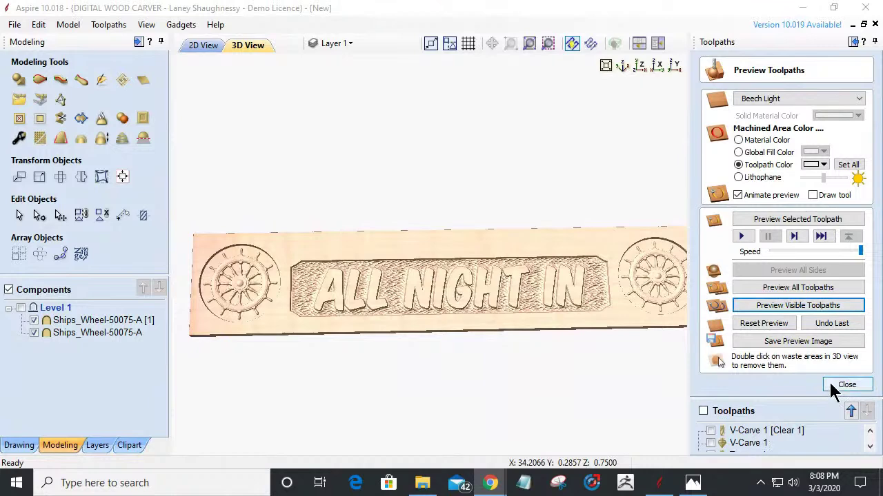
{"action": "left_click", "coordinate": [833, 386]}
Step: Look through the tool database and add a new material named DWC_Tool_Library
{"action": "left_click", "coordinate": [711, 212]}
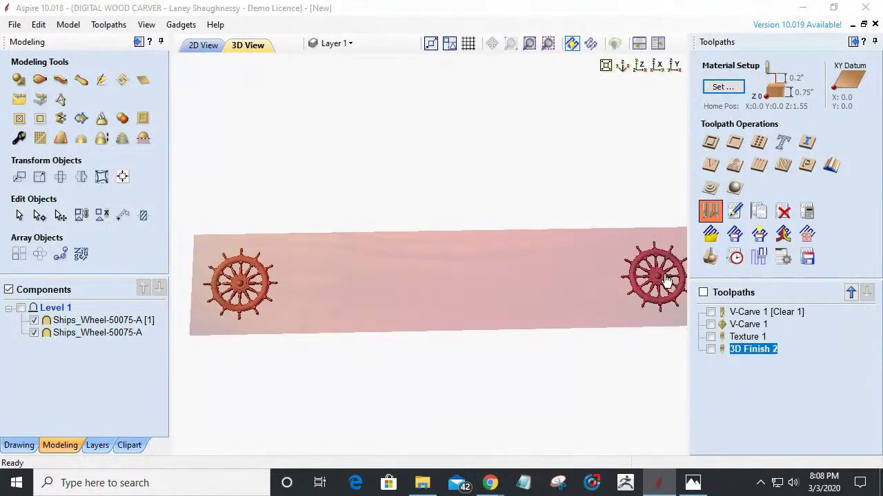
{"action": "scroll", "coordinate": [315, 244], "scroll_direction": "down", "scroll_amount": 1}
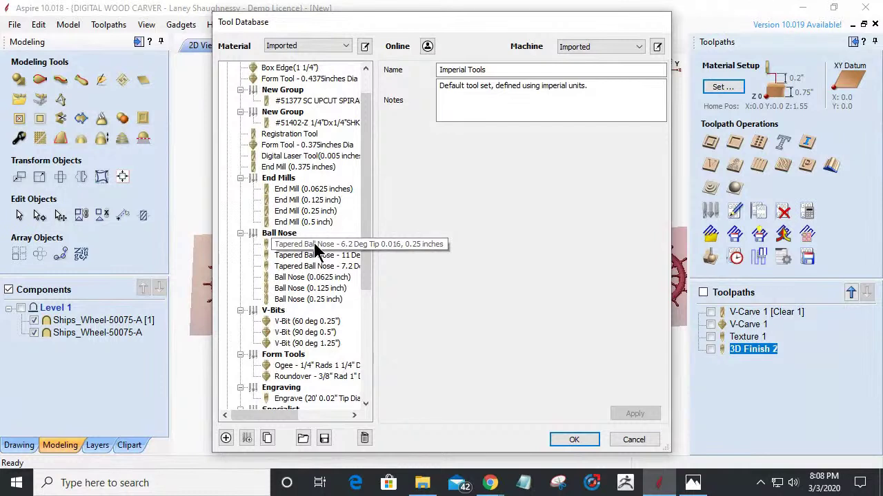
{"action": "scroll", "coordinate": [314, 243], "scroll_direction": "up", "scroll_amount": 1}
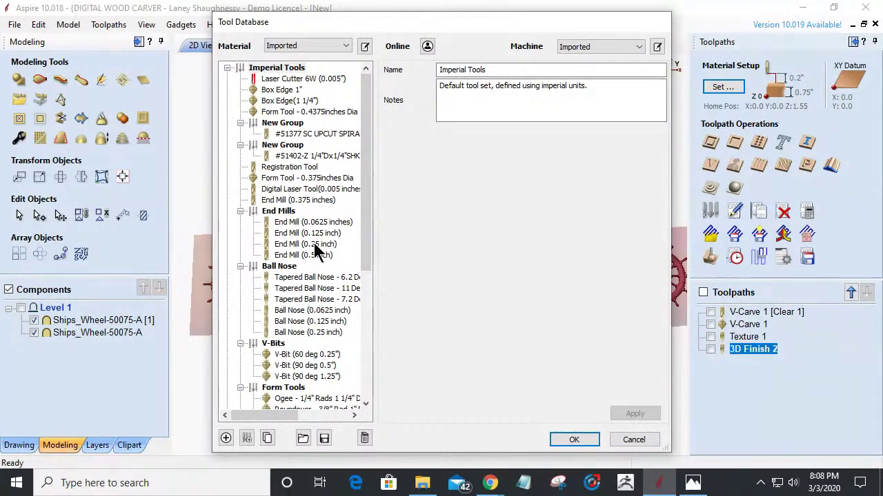
{"action": "scroll", "coordinate": [315, 255], "scroll_direction": "down", "scroll_amount": 7}
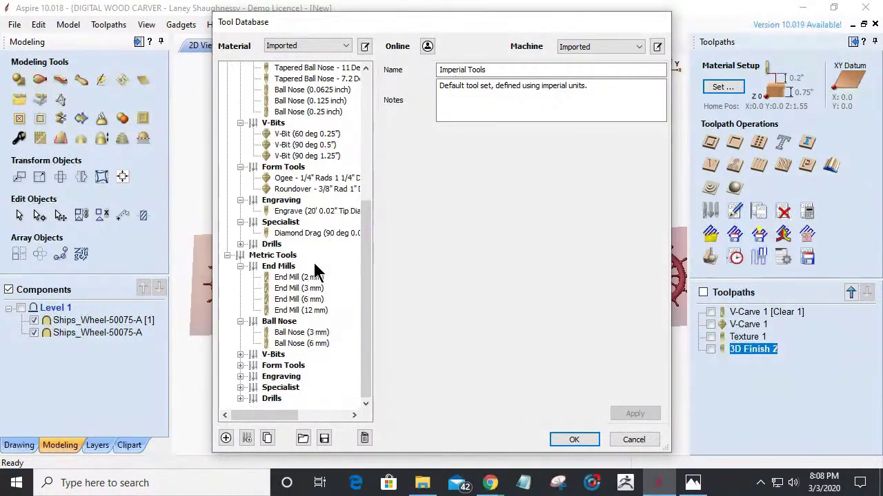
{"action": "scroll", "coordinate": [314, 263], "scroll_direction": "up", "scroll_amount": 7}
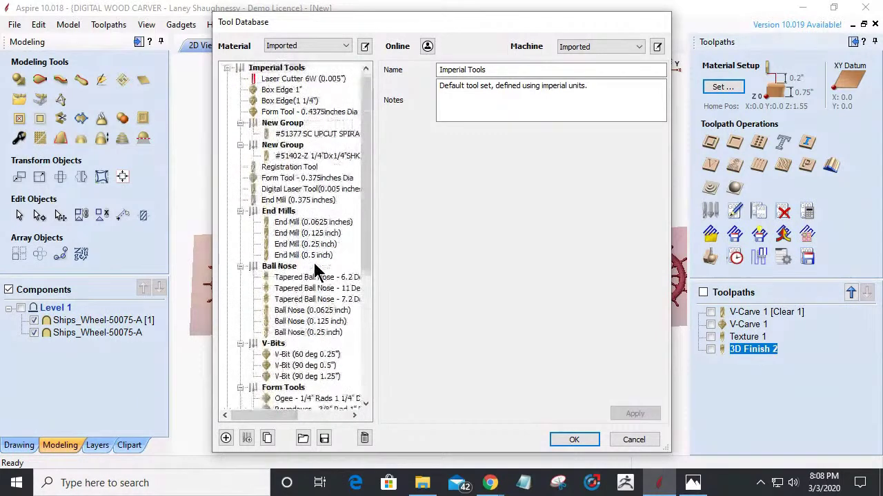
{"action": "left_click", "coordinate": [366, 47]}
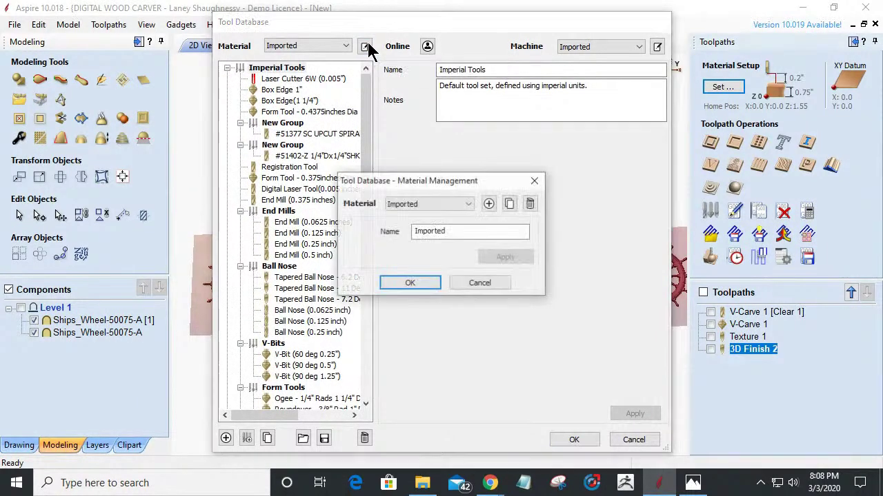
{"action": "left_click", "coordinate": [467, 207]}
{"action": "left_click", "coordinate": [464, 231]}
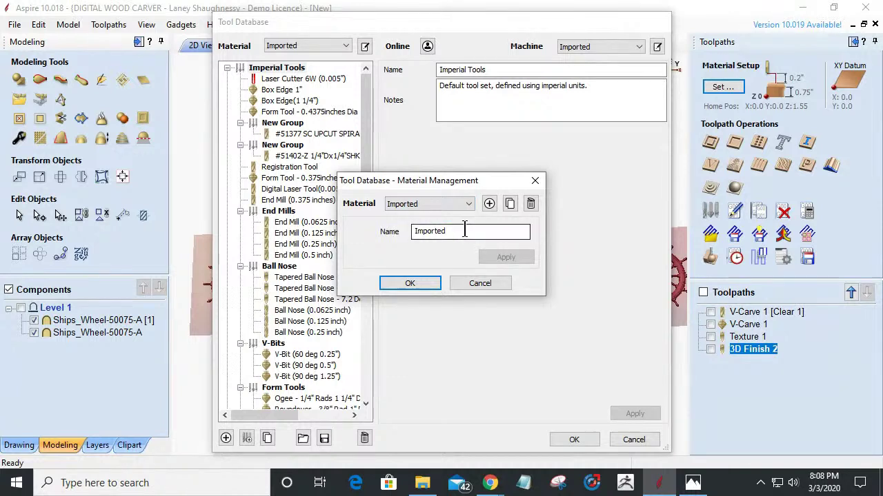
{"action": "left_click", "coordinate": [488, 203]}
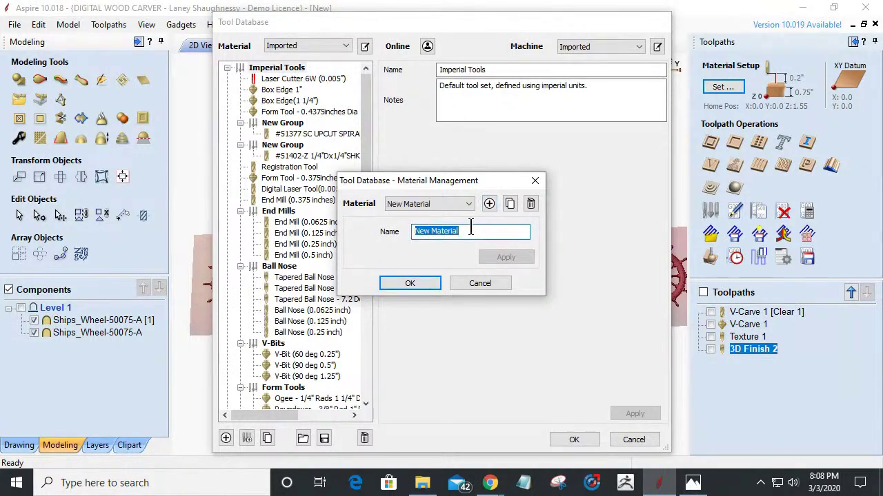
{"action": "type", "text": "DWC_Tool"}
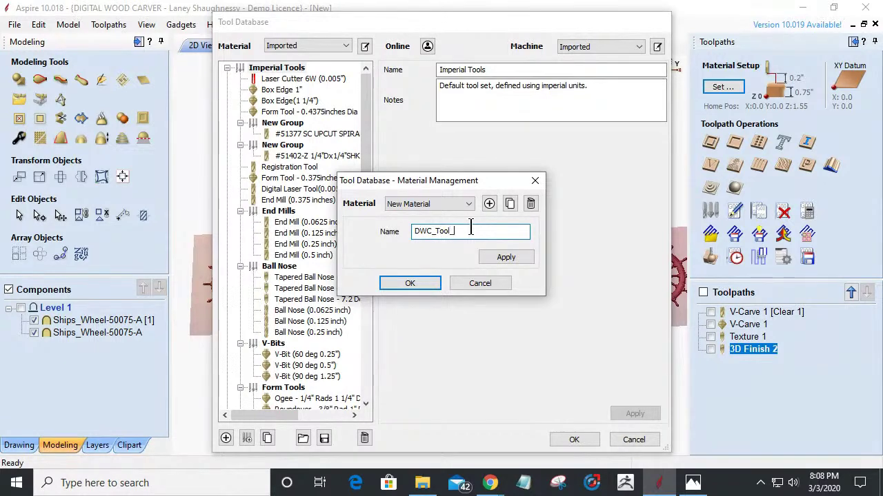
{"action": "type", "text": "_Library"}
{"action": "left_click", "coordinate": [496, 256]}
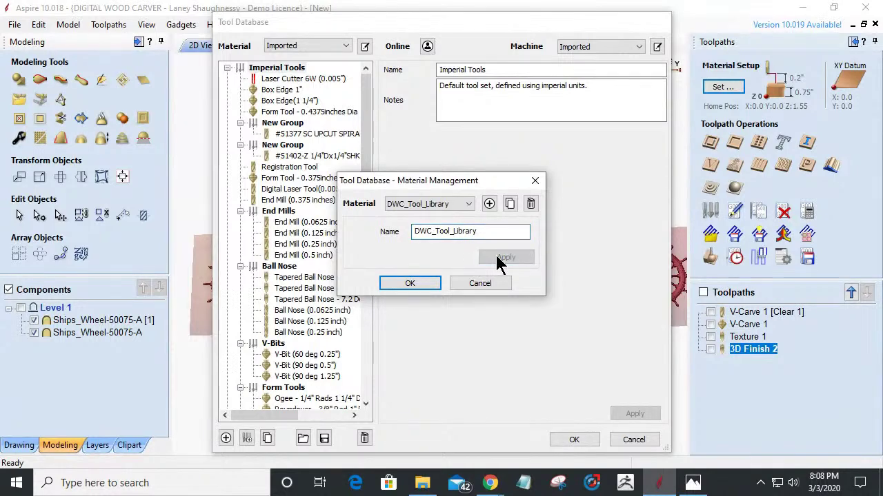
{"action": "left_click", "coordinate": [412, 283]}
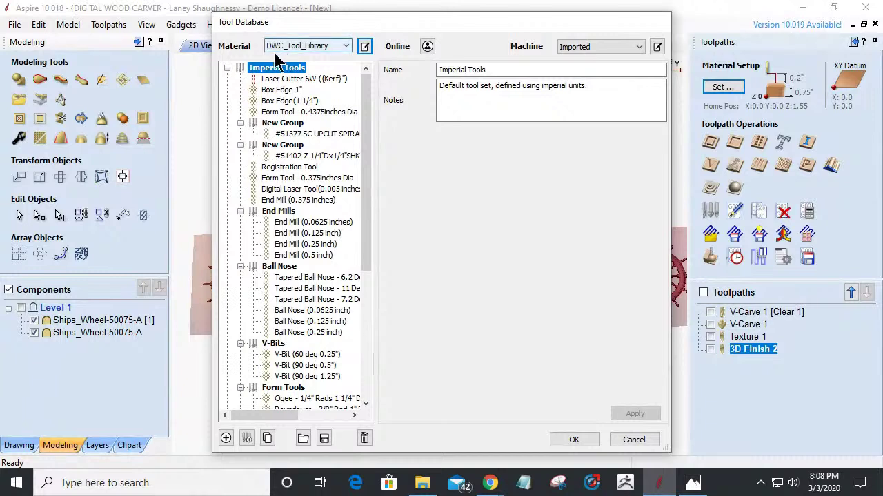
Step: Import the tool database file from Documents > PlanetCNC TNG 2020 Files > DWC2440_Setup_files > Router Bits Tool Files
{"action": "left_click", "coordinate": [299, 440]}
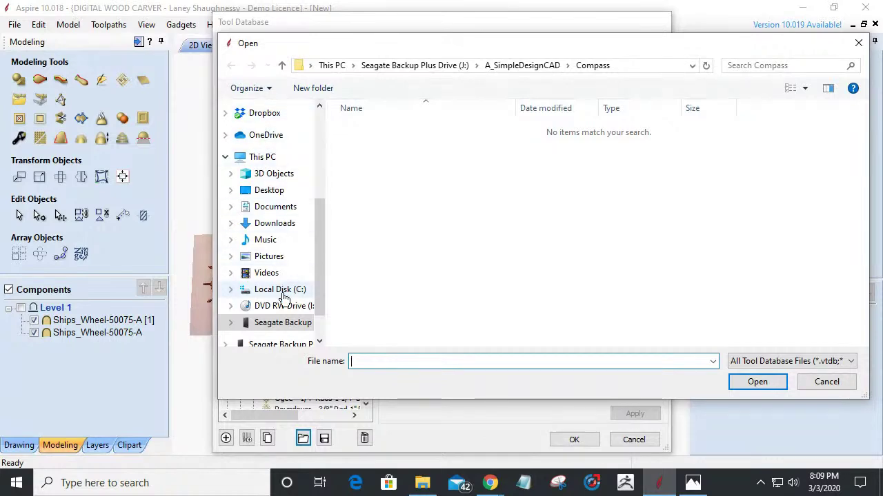
{"action": "left_click", "coordinate": [278, 209]}
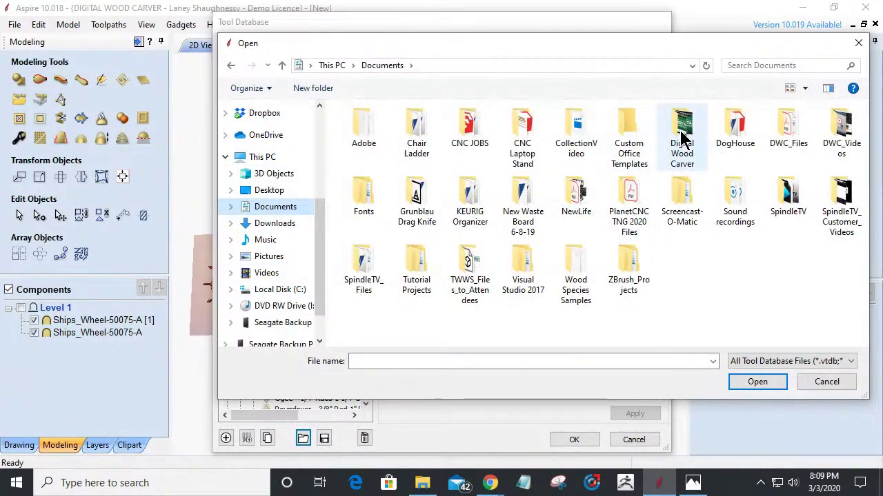
{"action": "left_click", "coordinate": [628, 200]}
{"action": "double_click", "coordinate": [628, 200]}
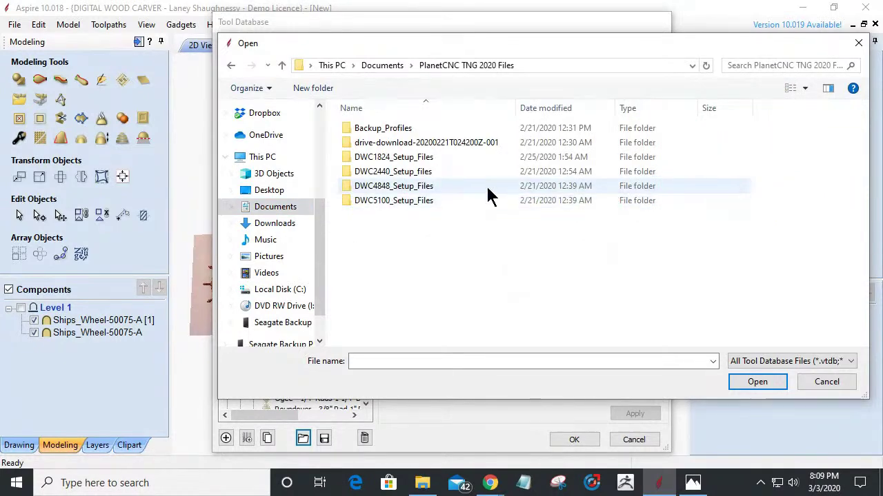
{"action": "left_click", "coordinate": [390, 173]}
{"action": "double_click", "coordinate": [389, 171]}
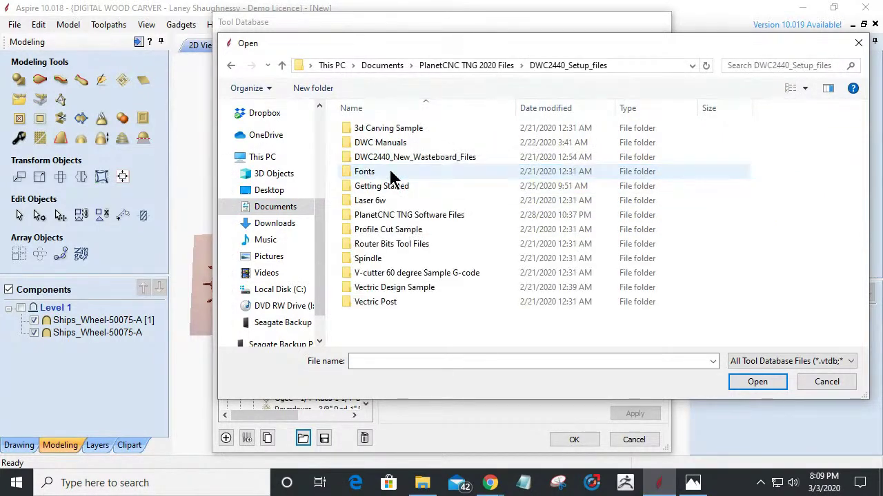
{"action": "double_click", "coordinate": [384, 246]}
{"action": "double_click", "coordinate": [388, 129]}
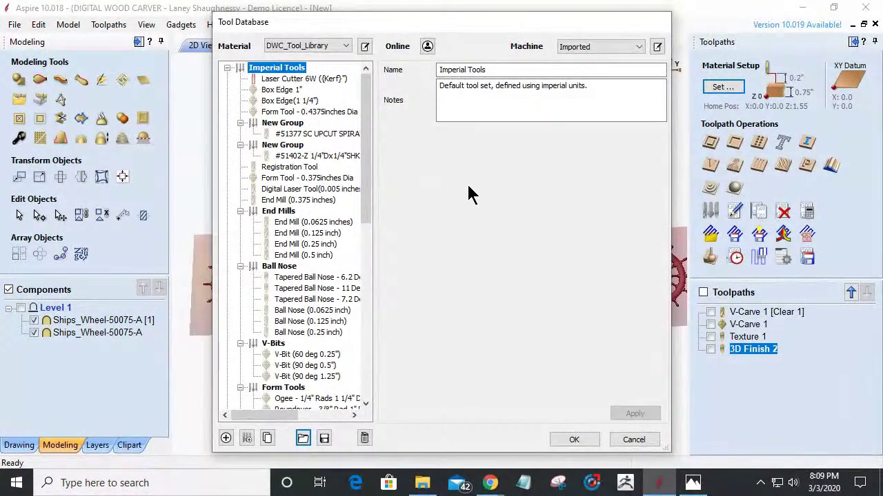
Step: Move the imported Imperial Tools group to the beginning of the tool list, as a top-level group
{"action": "left_click_drag", "start_coordinate": [366, 171], "coordinate": [366, 344]}
{"action": "left_click", "coordinate": [261, 235]}
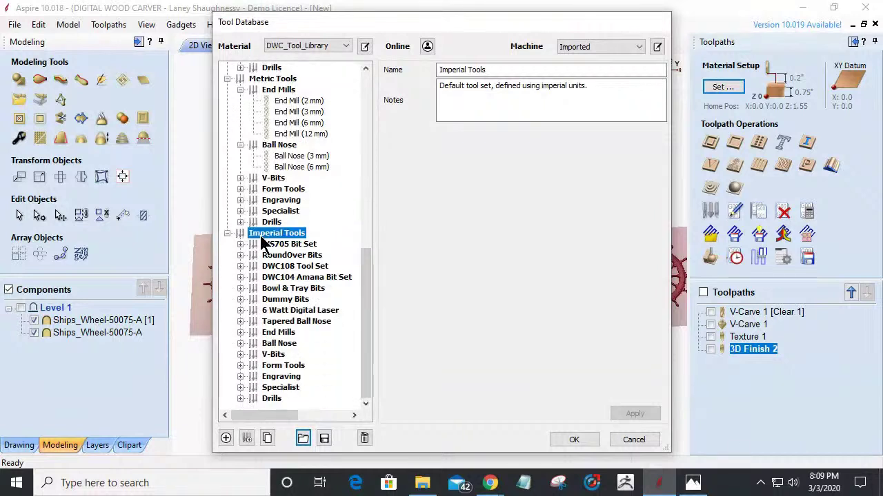
{"action": "left_click_drag", "start_coordinate": [261, 235], "coordinate": [269, 67]}
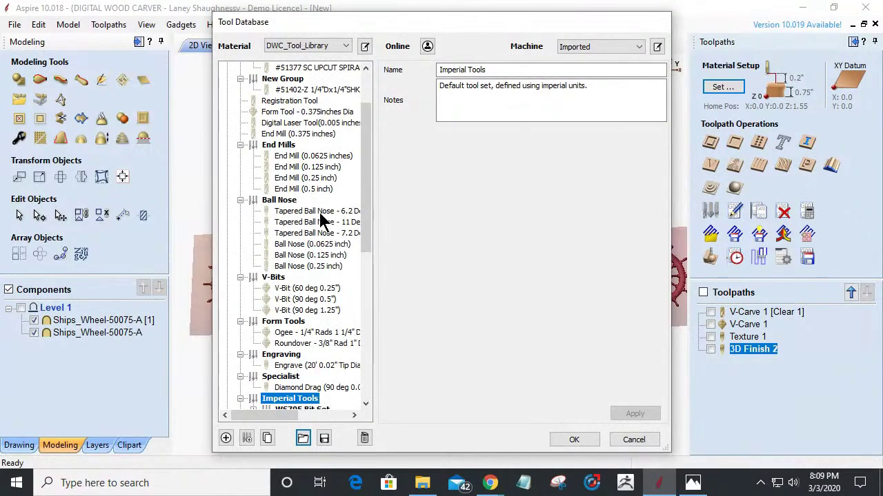
{"action": "scroll", "coordinate": [320, 219], "scroll_direction": "up", "scroll_amount": 2}
{"action": "scroll", "coordinate": [314, 264], "scroll_direction": "down", "scroll_amount": 3}
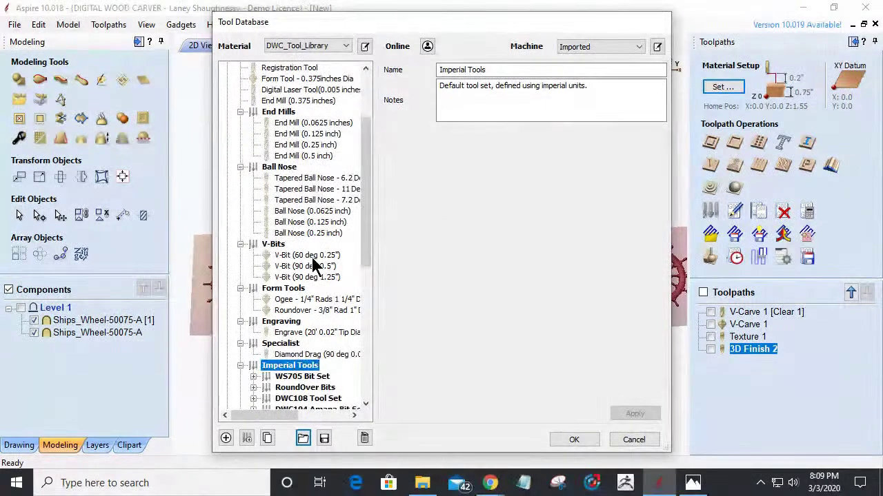
{"action": "left_click_drag", "start_coordinate": [285, 369], "coordinate": [250, 73]}
{"action": "left_click_drag", "start_coordinate": [282, 185], "coordinate": [282, 65]}
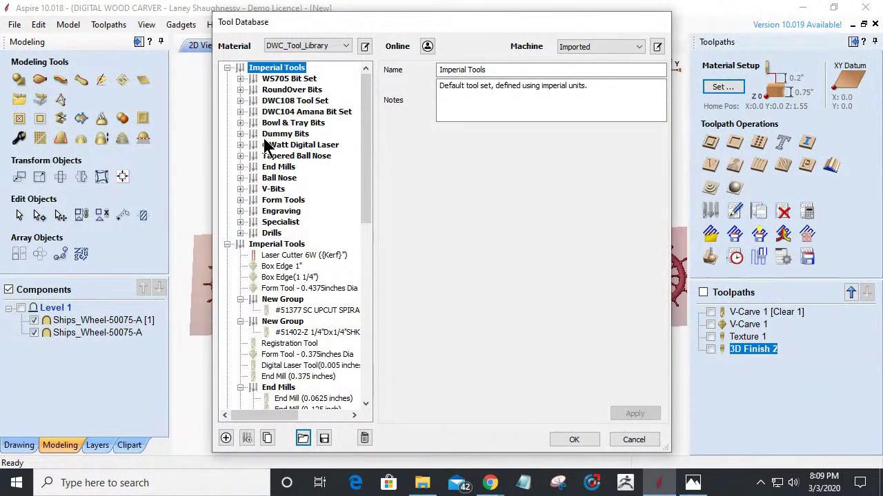
Step: Examine the WS705 Bit Set's .125 tapered ball nose settings and the DWC108 Tool Set's bits, then cancel the tool database
{"action": "left_click", "coordinate": [240, 78]}
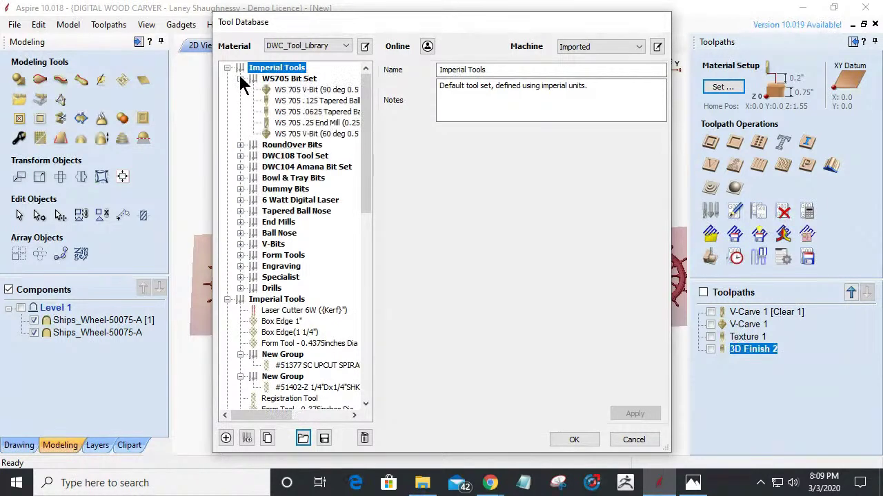
{"action": "left_click", "coordinate": [313, 103]}
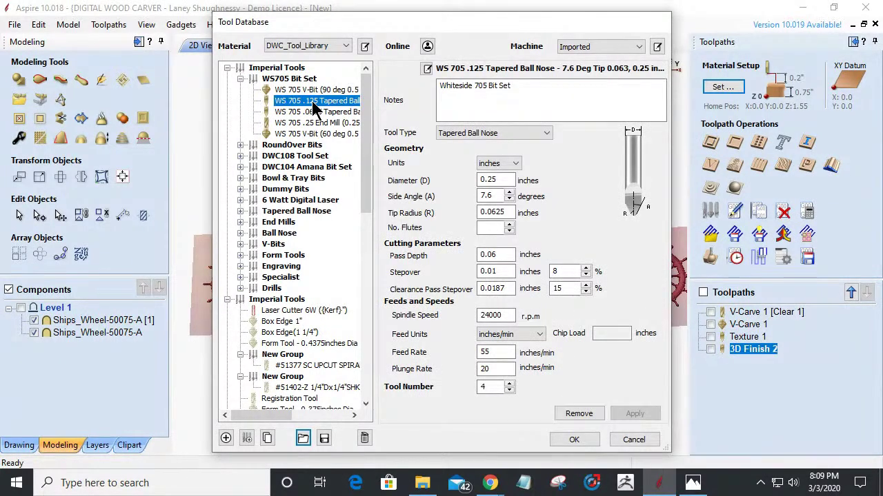
{"action": "left_click", "coordinate": [241, 156]}
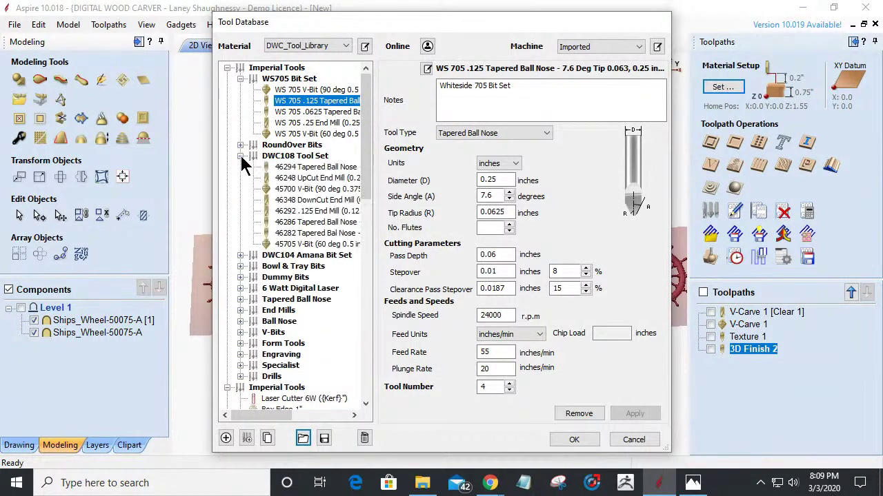
{"action": "left_click", "coordinate": [295, 158]}
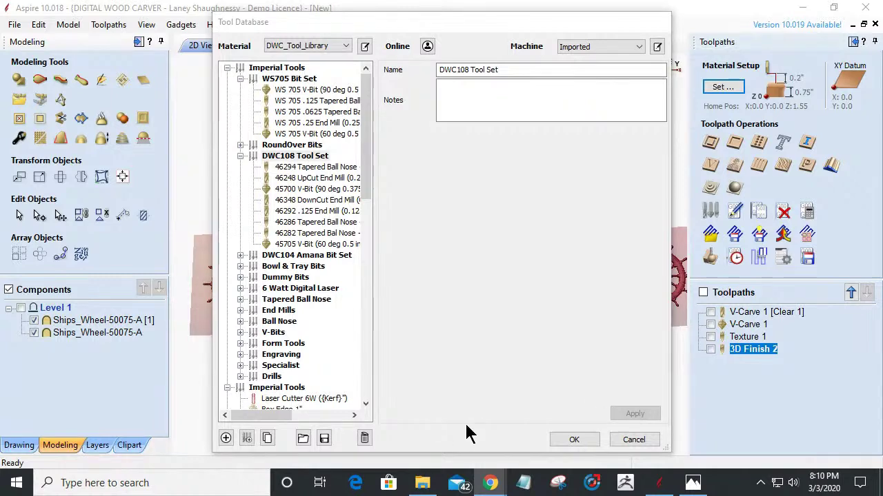
{"action": "left_click", "coordinate": [620, 438]}
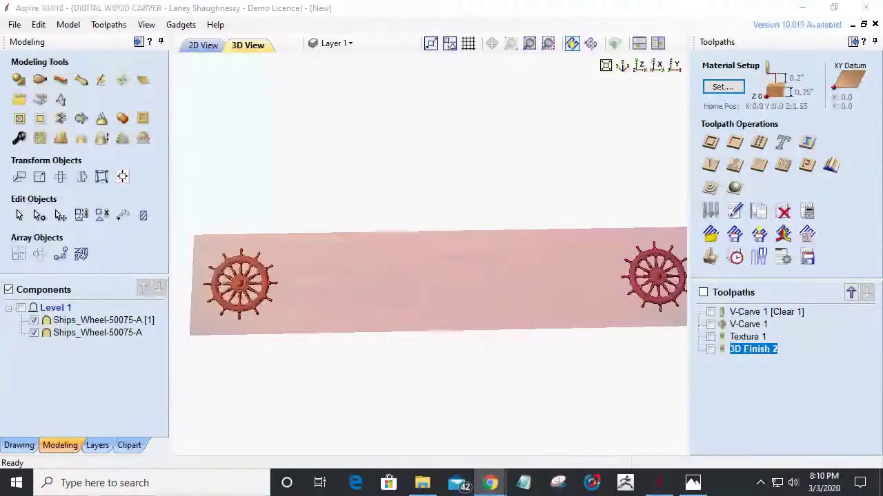
Step: Calculate a 2D profile toolpath outside the sign's outer outline, 0.75 inches deep, with the 0.25 inch end mill
{"action": "left_click", "coordinate": [194, 47]}
{"action": "scroll", "coordinate": [395, 251], "scroll_direction": "up", "scroll_amount": 4}
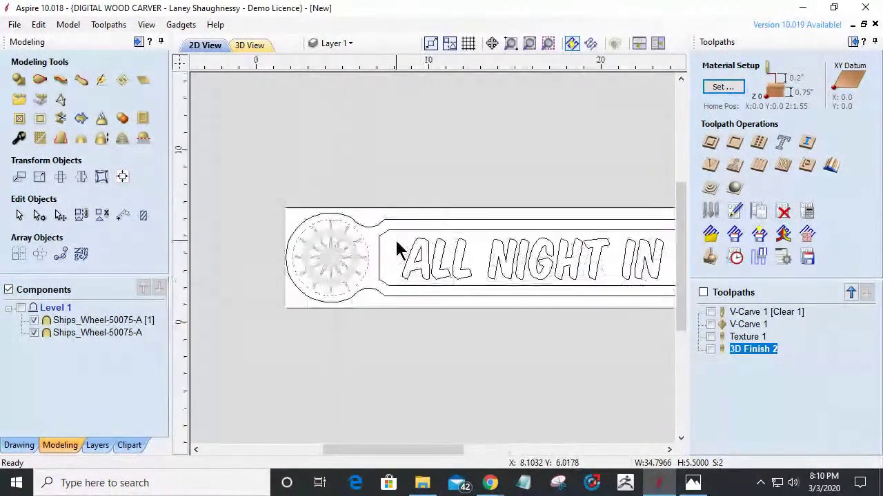
{"action": "scroll", "coordinate": [590, 202], "scroll_direction": "down", "scroll_amount": 4}
{"action": "scroll", "coordinate": [563, 227], "scroll_direction": "up", "scroll_amount": 2}
{"action": "scroll", "coordinate": [562, 219], "scroll_direction": "up", "scroll_amount": 1}
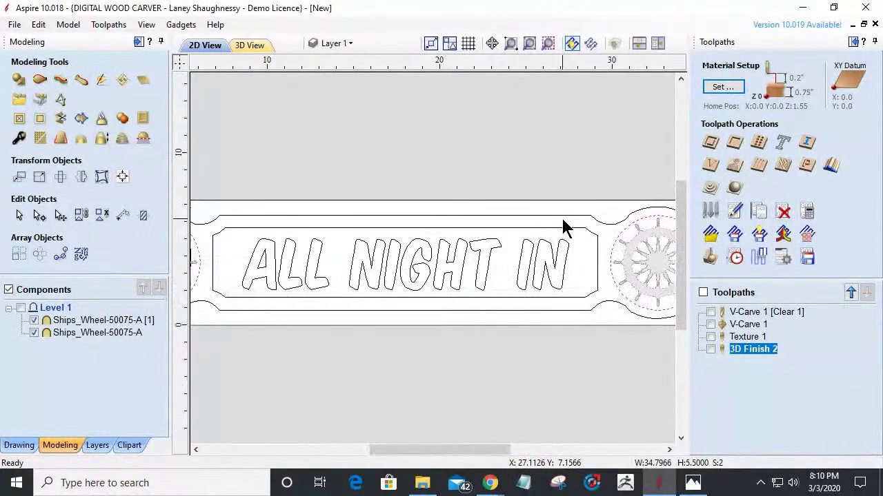
{"action": "scroll", "coordinate": [535, 220], "scroll_direction": "down", "scroll_amount": 1}
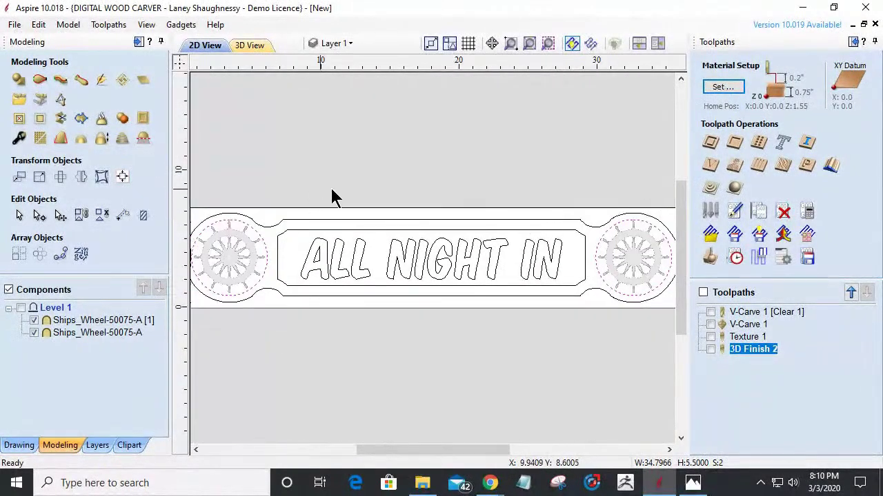
{"action": "left_click", "coordinate": [414, 221]}
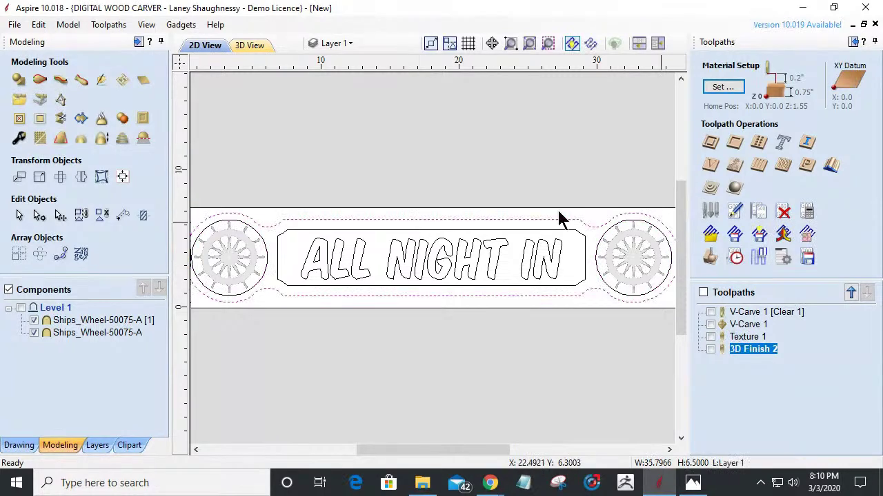
{"action": "left_click", "coordinate": [710, 142]}
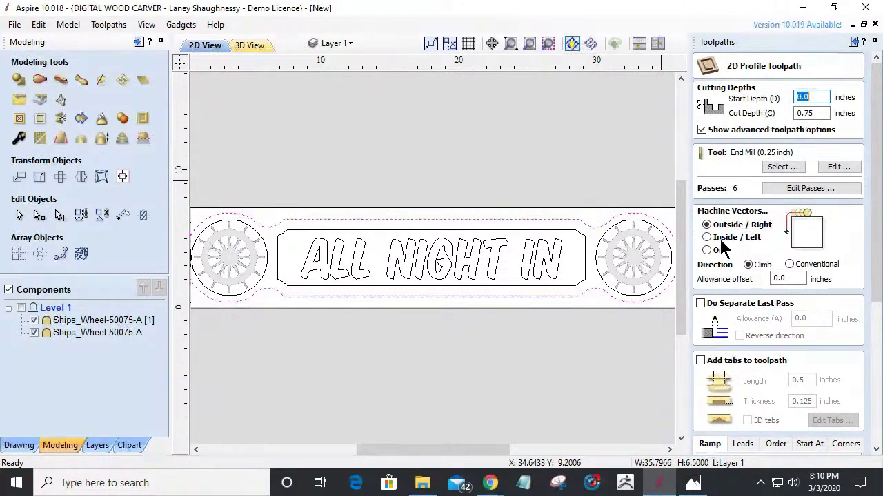
{"action": "left_click_drag", "start_coordinate": [875, 277], "coordinate": [875, 387]}
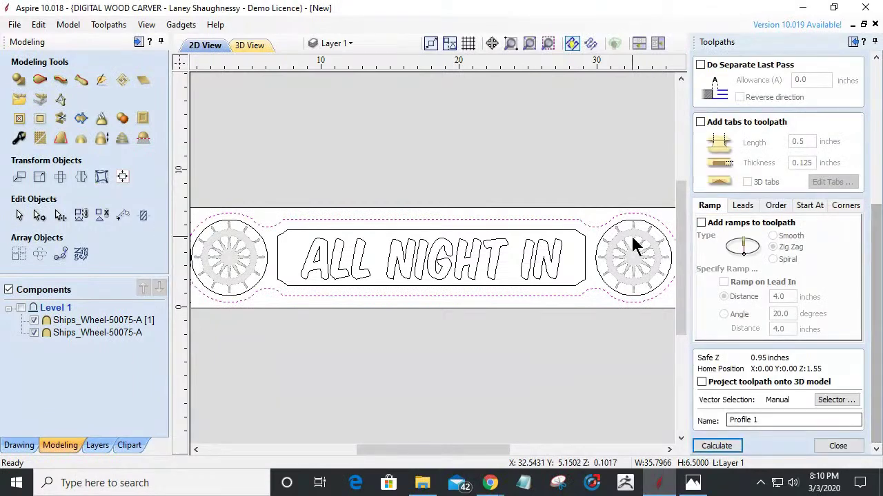
{"action": "left_click", "coordinate": [716, 446]}
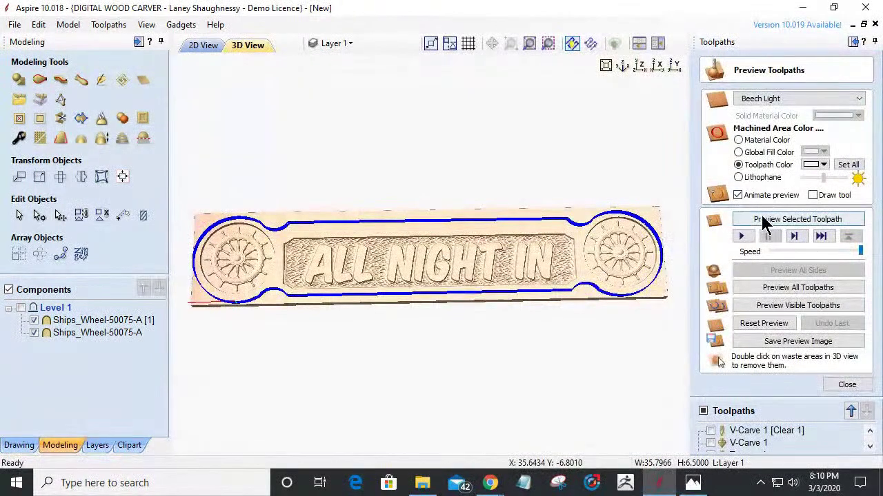
Step: Preview the new profile toolpath and remove the waste material around the sign, viewing the cut-out board from several angles
{"action": "left_click", "coordinate": [764, 220]}
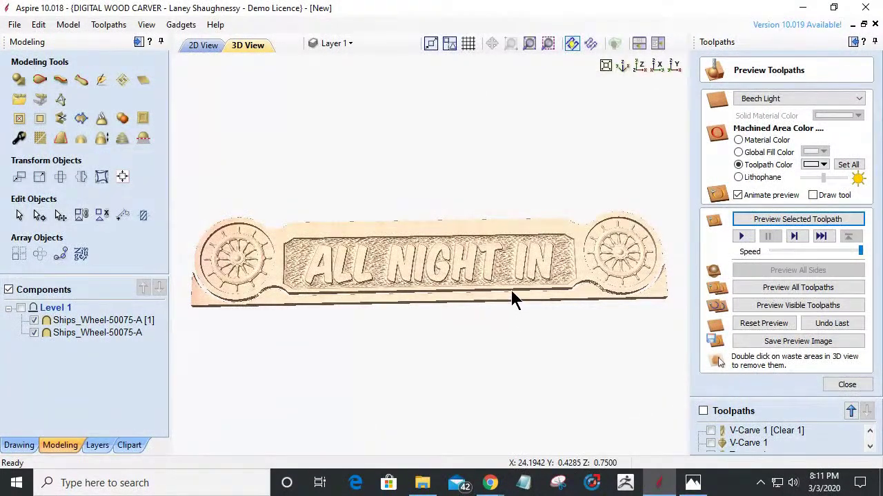
{"action": "left_click_drag", "start_coordinate": [486, 271], "coordinate": [482, 295]}
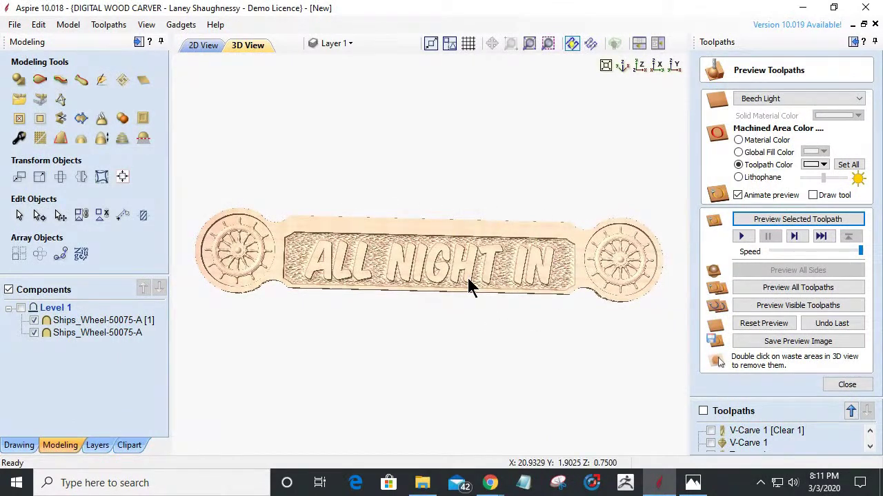
{"action": "left_click_drag", "start_coordinate": [469, 286], "coordinate": [493, 268]}
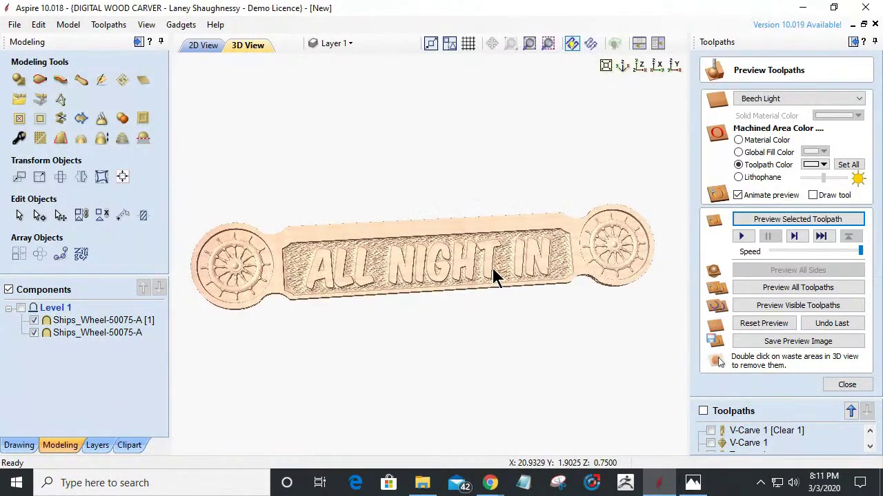
Step: Leave the toolpath preview and recalculate all of the sign's toolpaths
{"action": "left_click", "coordinate": [204, 45]}
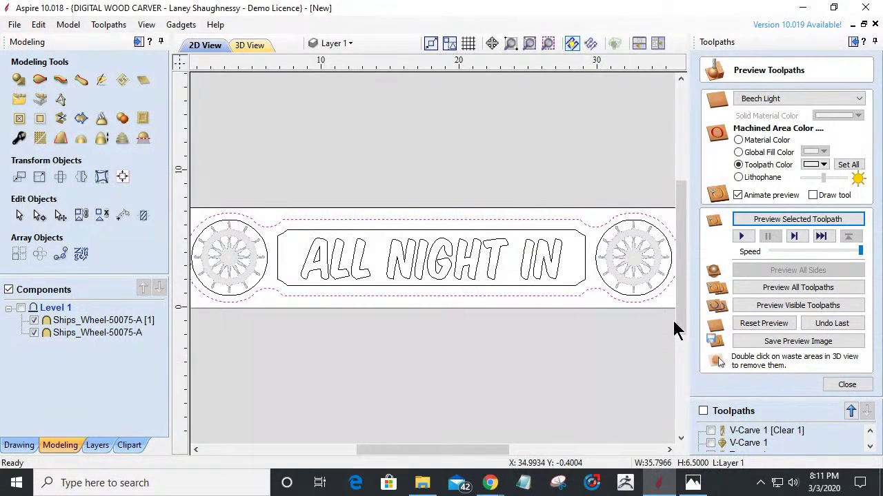
{"action": "left_click", "coordinate": [738, 432]}
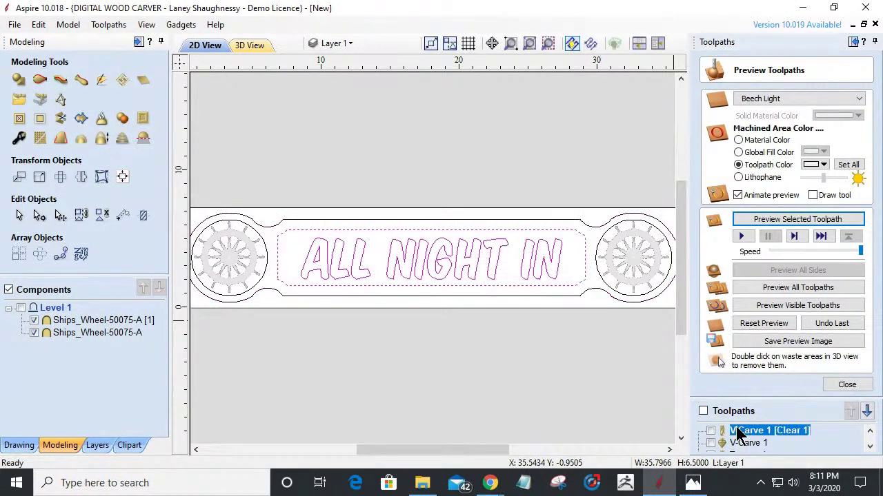
{"action": "left_click", "coordinate": [845, 384]}
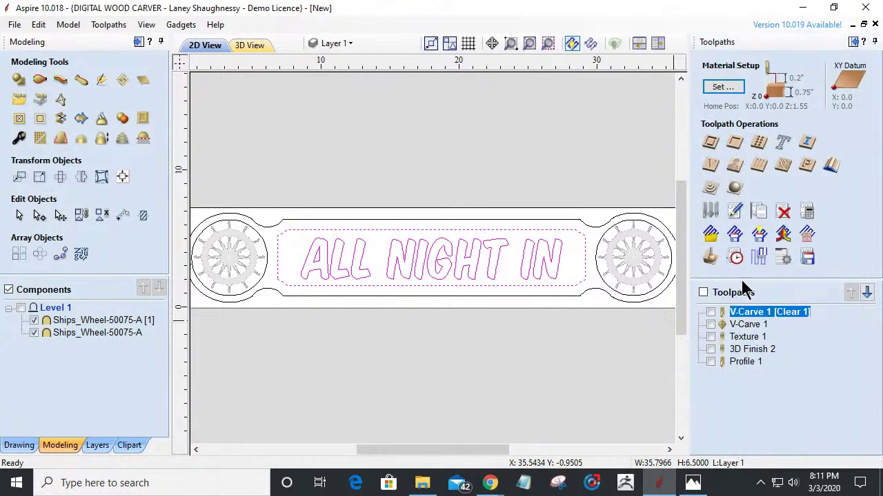
{"action": "left_click", "coordinate": [711, 312]}
{"action": "left_click", "coordinate": [711, 324]}
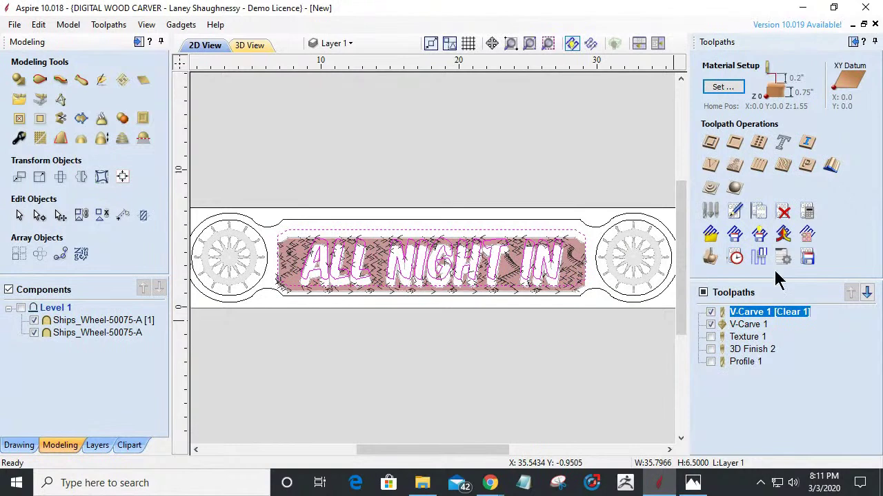
{"action": "left_click", "coordinate": [807, 211]}
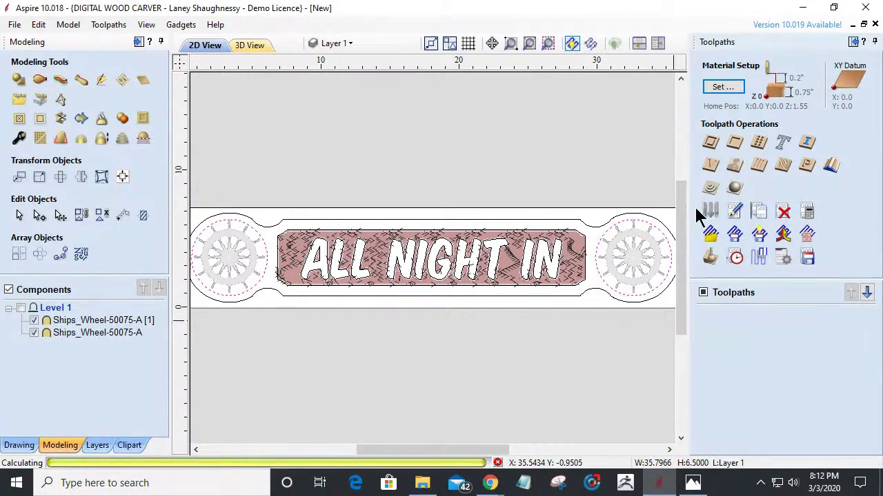
{"action": "left_click", "coordinate": [442, 253]}
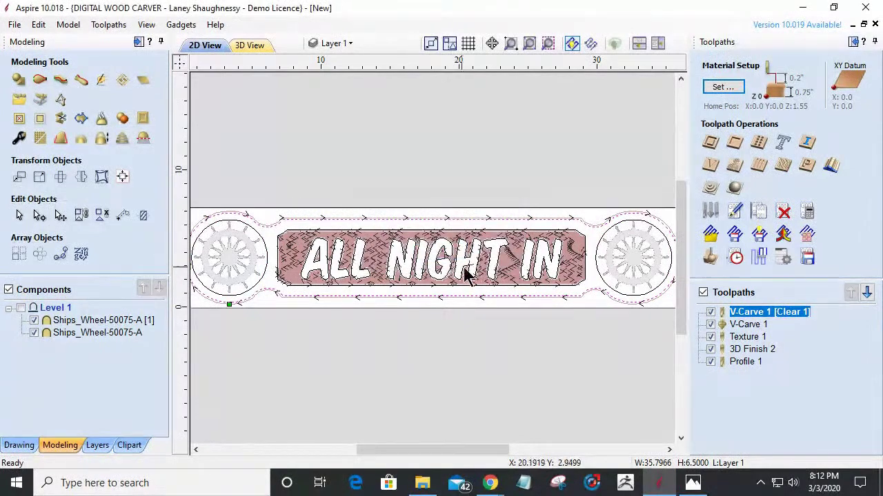
Step: Reset the preview, simulate all toolpaths on the uncut board, and remove the waste areas around the sign
{"action": "left_click", "coordinate": [711, 257]}
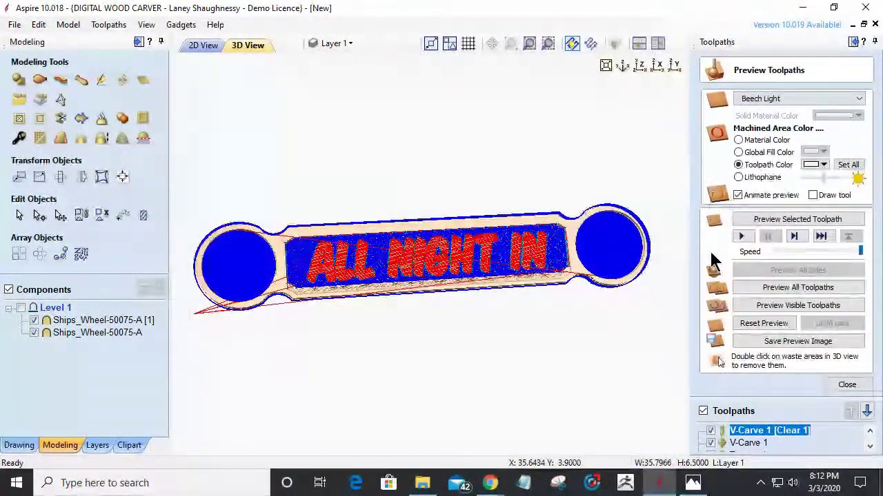
{"action": "left_click", "coordinate": [759, 324]}
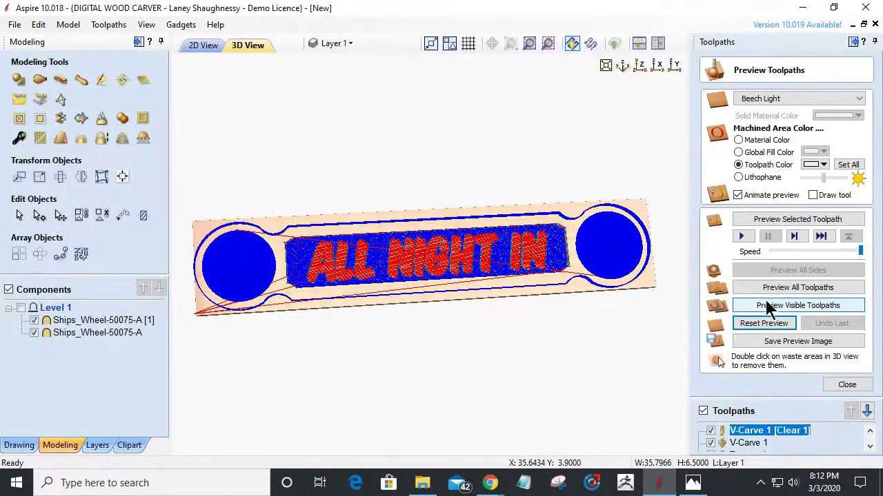
{"action": "left_click", "coordinate": [770, 292]}
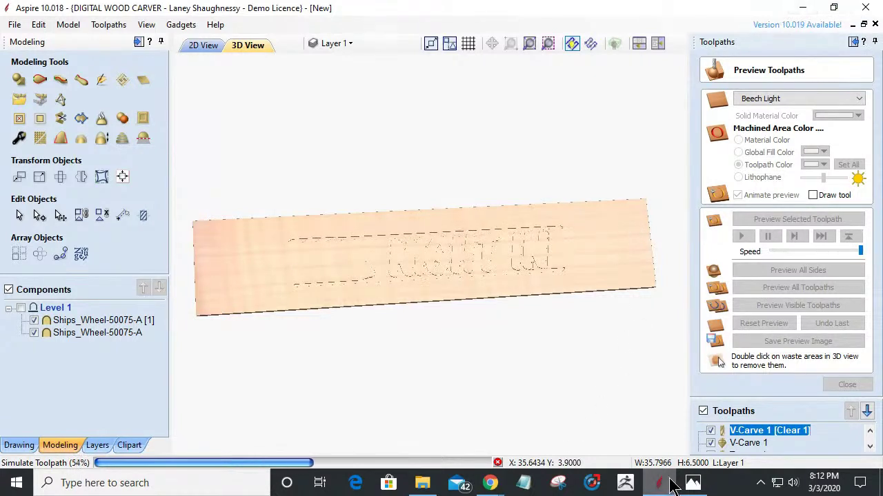
{"action": "mouse_move", "coordinate": [663, 486]}
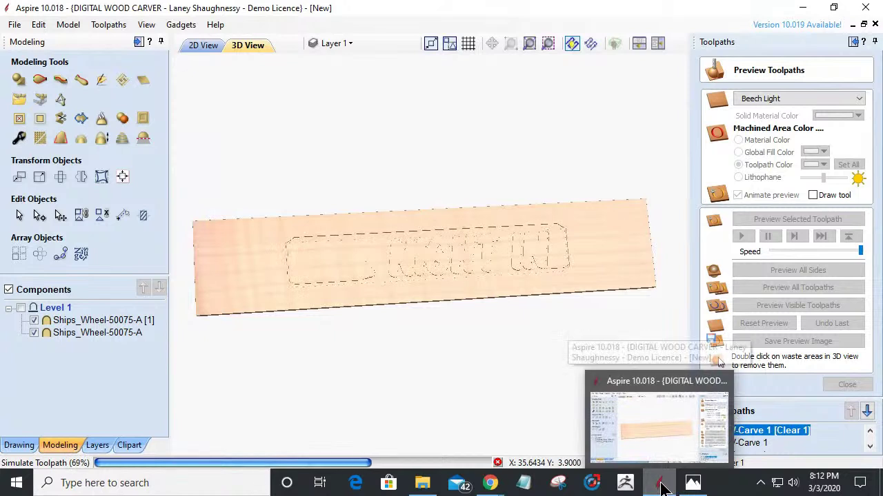
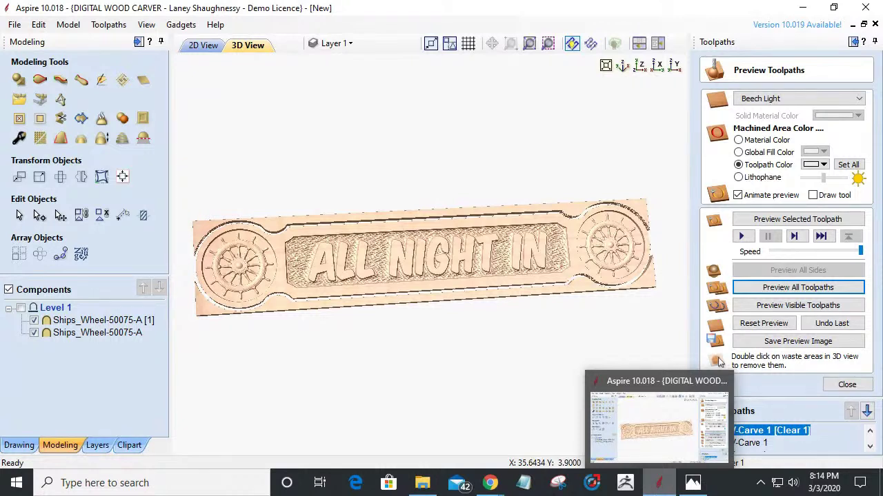
{"action": "double_click", "coordinate": [570, 217]}
{"action": "double_click", "coordinate": [584, 285]}
Step: Examine the simulated lettering, textured background and ship's wheels up close and from several angles
{"action": "left_click_drag", "start_coordinate": [390, 290], "coordinate": [395, 262]}
{"action": "scroll", "coordinate": [426, 266], "scroll_direction": "up", "scroll_amount": 3}
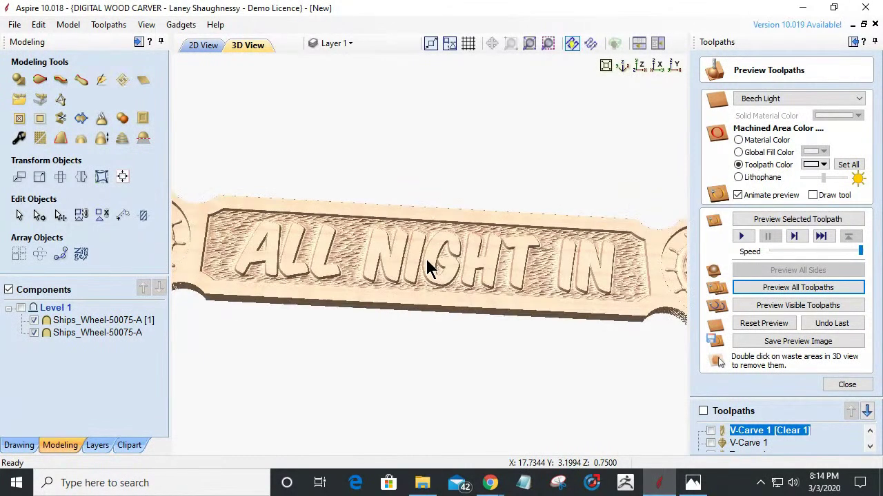
{"action": "left_click_drag", "start_coordinate": [447, 284], "coordinate": [446, 286]}
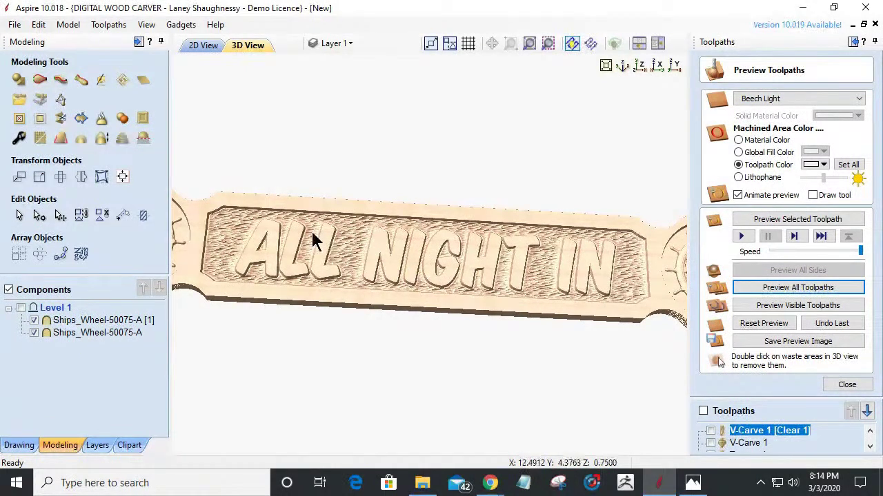
{"action": "left_click_drag", "start_coordinate": [286, 246], "coordinate": [374, 249]}
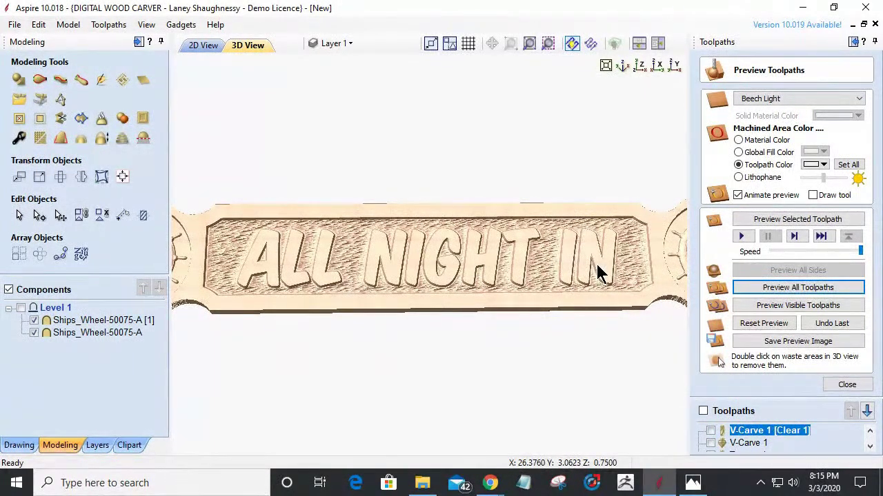
{"action": "scroll", "coordinate": [595, 273], "scroll_direction": "down", "scroll_amount": 5}
{"action": "left_click_drag", "start_coordinate": [555, 267], "coordinate": [572, 292]}
{"action": "left_click_drag", "start_coordinate": [314, 280], "coordinate": [315, 282]}
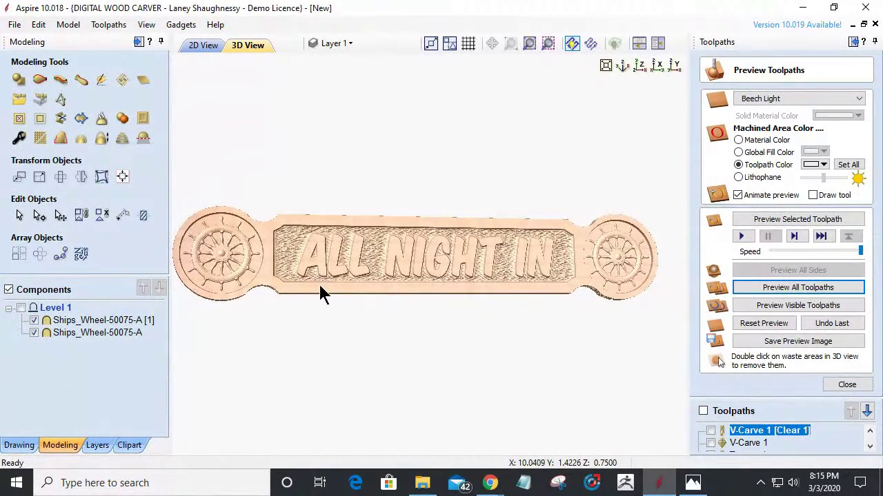
{"action": "left_click_drag", "start_coordinate": [374, 266], "coordinate": [371, 269]}
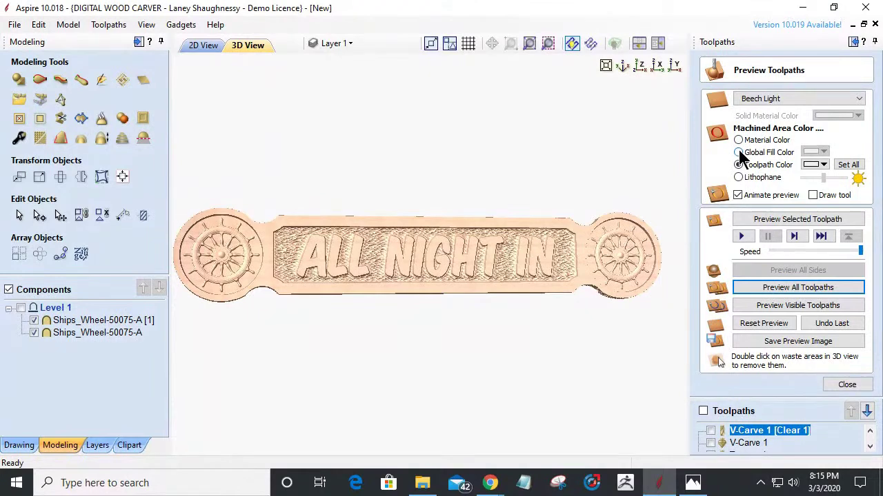
Step: Set the preview material to Cherry and view the sign's lettering and wheels in that wood
{"action": "left_click", "coordinate": [769, 99]}
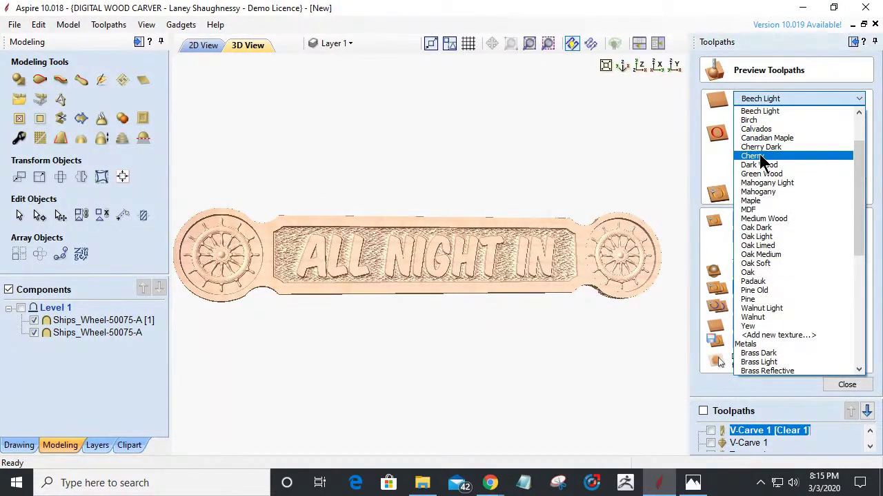
{"action": "left_click", "coordinate": [760, 156]}
{"action": "scroll", "coordinate": [528, 273], "scroll_direction": "up", "scroll_amount": 3}
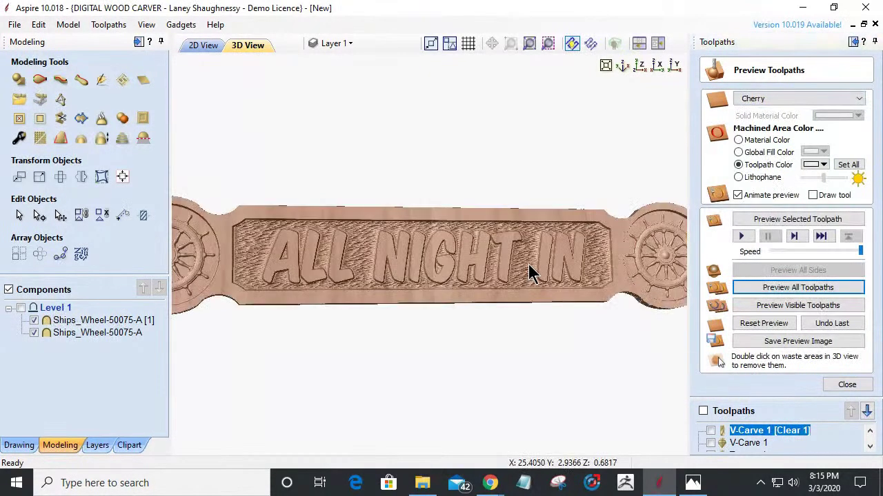
{"action": "mouse_move", "coordinate": [529, 263]}
{"action": "middle_mouse_down"}
{"action": "mouse_move", "coordinate": [537, 250]}
{"action": "mouse_move", "coordinate": [464, 241]}
{"action": "mouse_move", "coordinate": [541, 251]}
{"action": "middle_mouse_up"}
{"action": "mouse_move", "coordinate": [485, 251]}
{"action": "left_mouse_down"}
{"action": "mouse_move", "coordinate": [424, 239]}
{"action": "mouse_move", "coordinate": [471, 241]}
{"action": "left_mouse_up"}
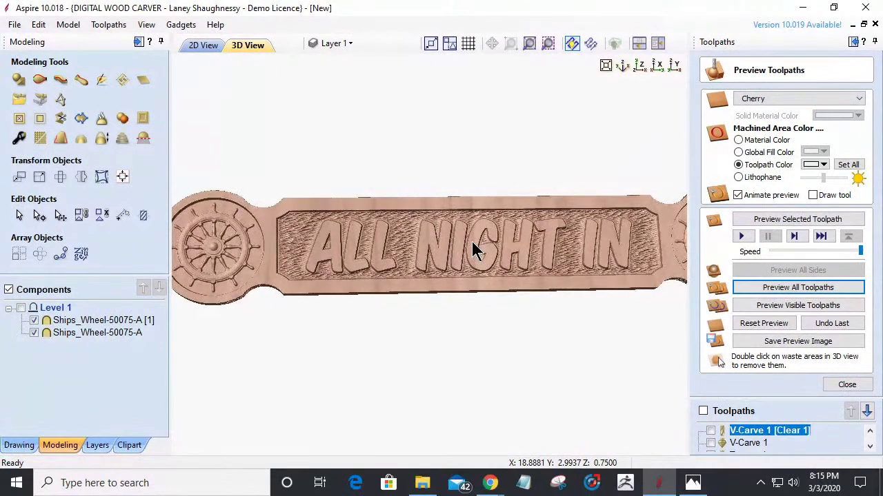
{"action": "middle_click_drag", "start_coordinate": [472, 239], "coordinate": [406, 231]}
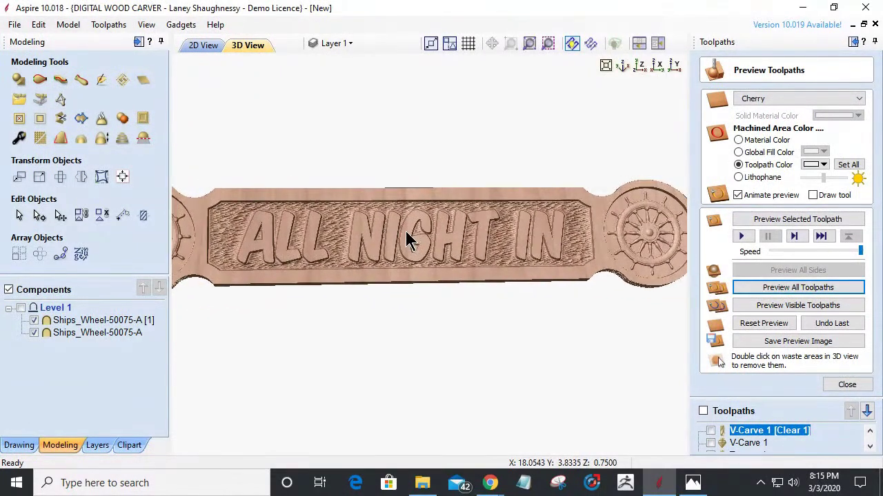
Step: Show the machined areas in a global fill color and set that color to blue
{"action": "left_click", "coordinate": [738, 152]}
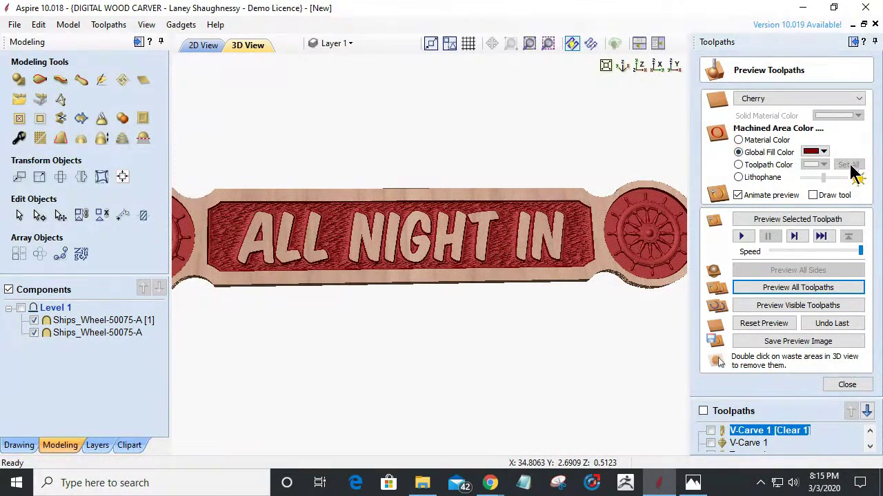
{"action": "left_click", "coordinate": [824, 152]}
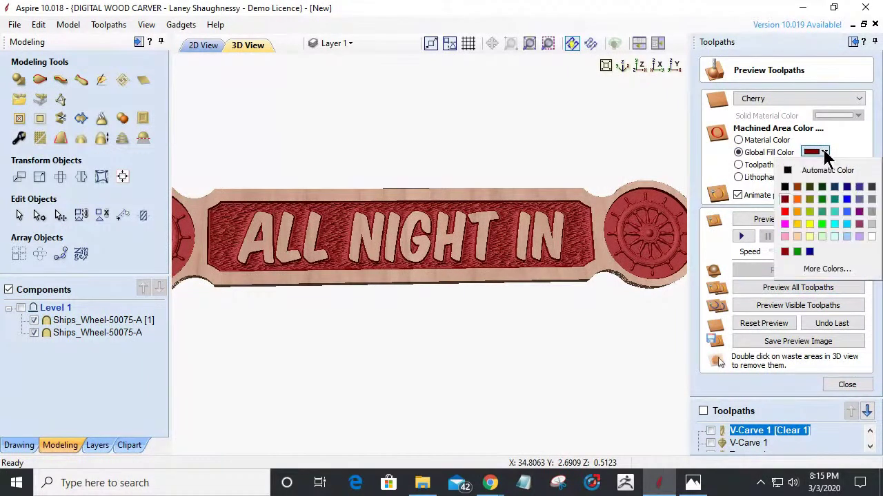
{"action": "left_click", "coordinate": [847, 211]}
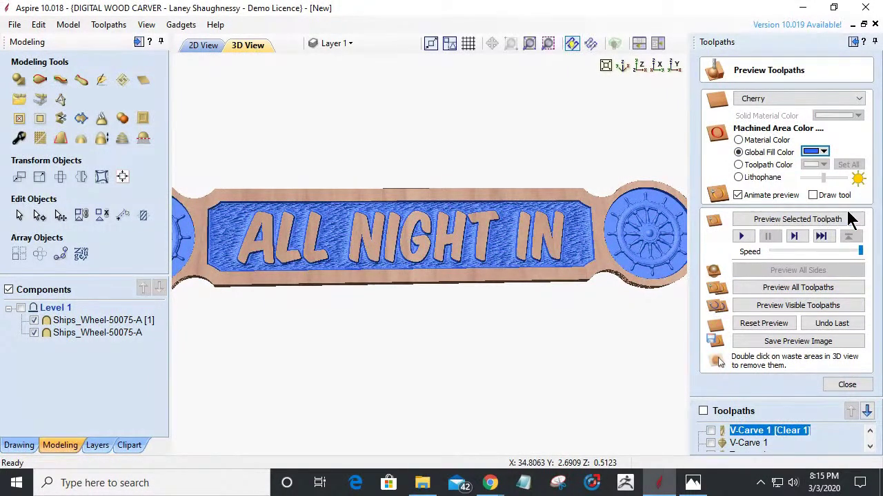
{"action": "middle_click_drag", "start_coordinate": [507, 252], "coordinate": [554, 250]}
{"action": "left_click_drag", "start_coordinate": [556, 259], "coordinate": [529, 263]}
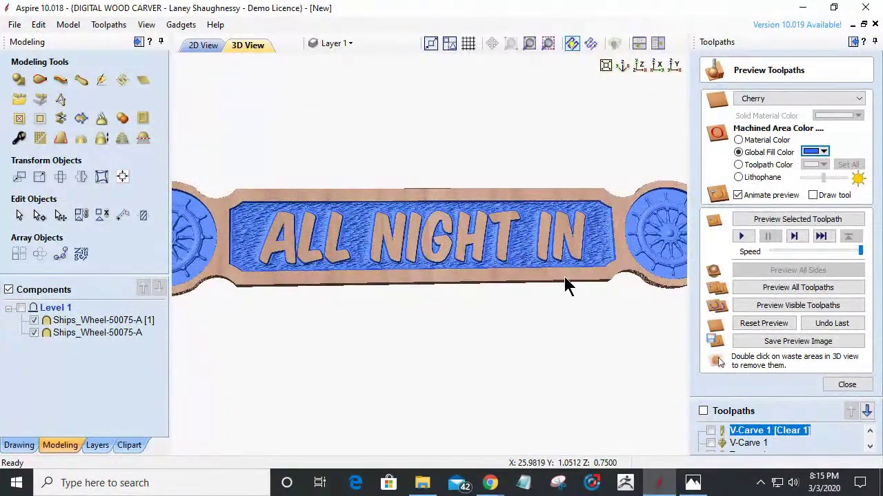
Step: Change the global fill color of the machined areas to gold and view the whole sign
{"action": "left_click", "coordinate": [817, 152]}
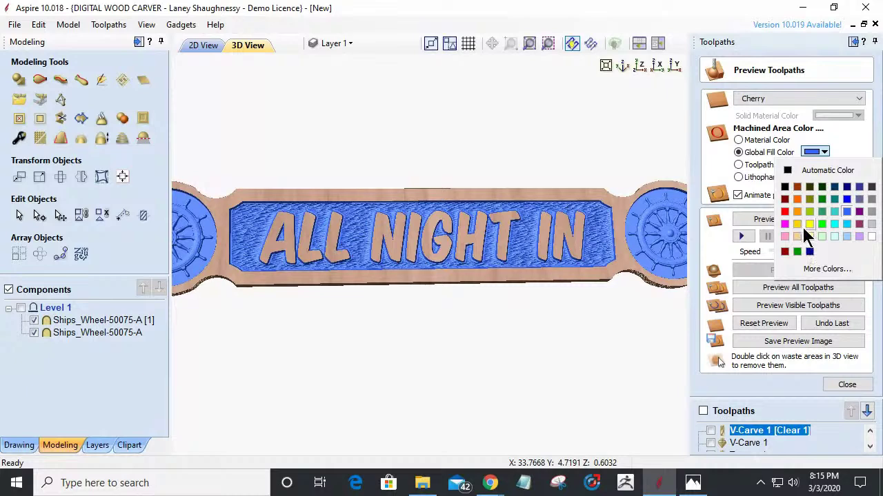
{"action": "left_click", "coordinate": [797, 223]}
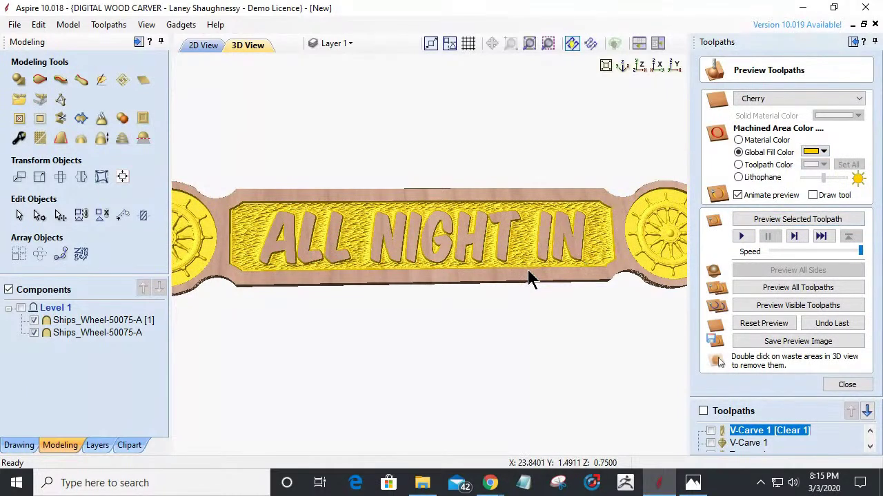
{"action": "scroll", "coordinate": [527, 270], "scroll_direction": "down", "scroll_amount": 1}
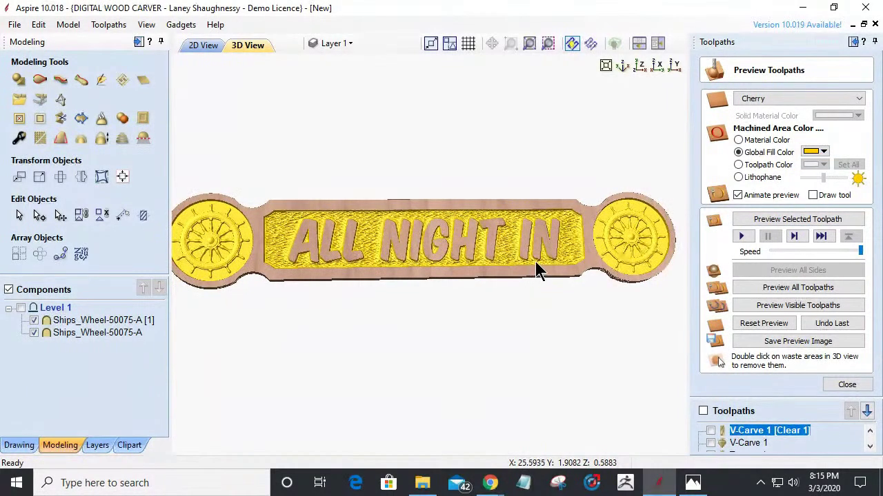
Step: Show the machined areas in the material color again and finish the toolpath preview
{"action": "left_click", "coordinate": [738, 140]}
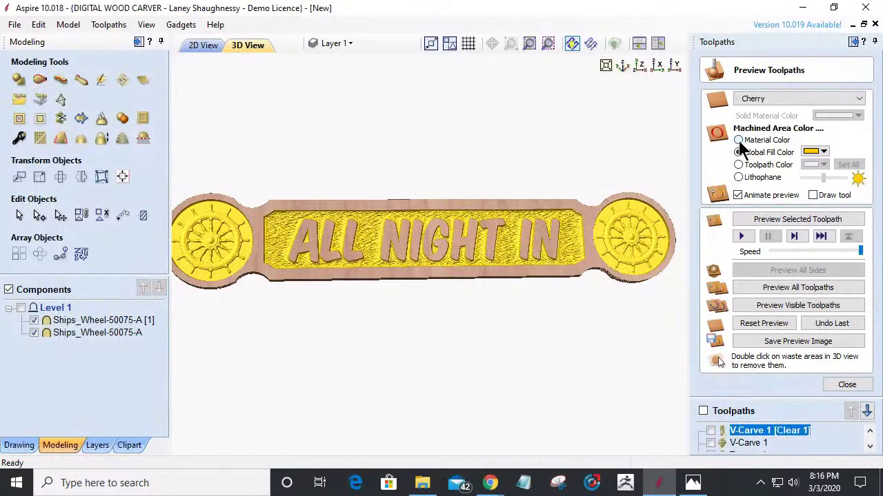
{"action": "mouse_move", "coordinate": [468, 266]}
{"action": "left_mouse_down"}
{"action": "mouse_move", "coordinate": [506, 287]}
{"action": "mouse_move", "coordinate": [510, 246]}
{"action": "mouse_move", "coordinate": [489, 242]}
{"action": "mouse_move", "coordinate": [457, 262]}
{"action": "left_mouse_up"}
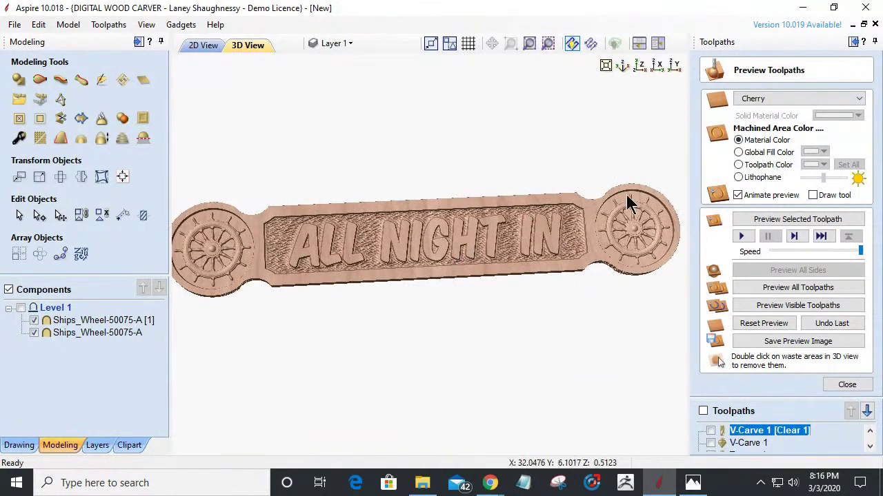
{"action": "left_click", "coordinate": [843, 386]}
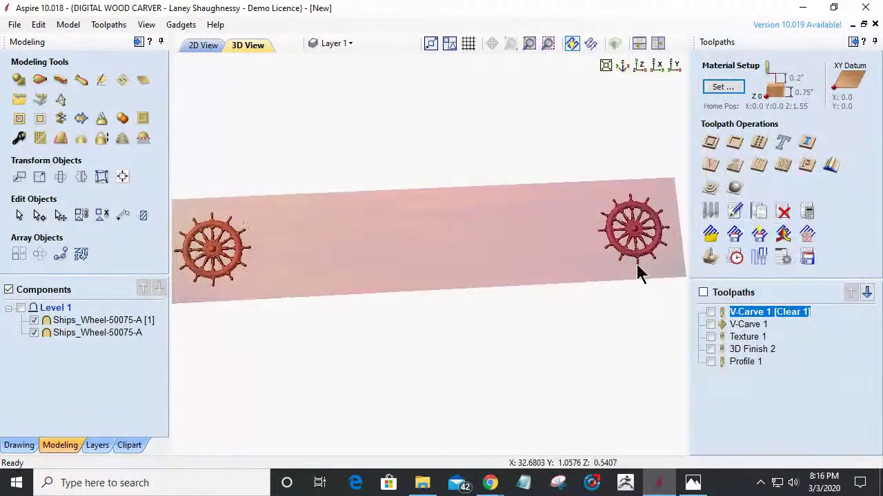
Step: Start a 2D profile toolpath on the sign's outer outline, 0.25 inches deep, using the 90-degree 0.5" V-Bit
{"action": "left_click", "coordinate": [207, 46]}
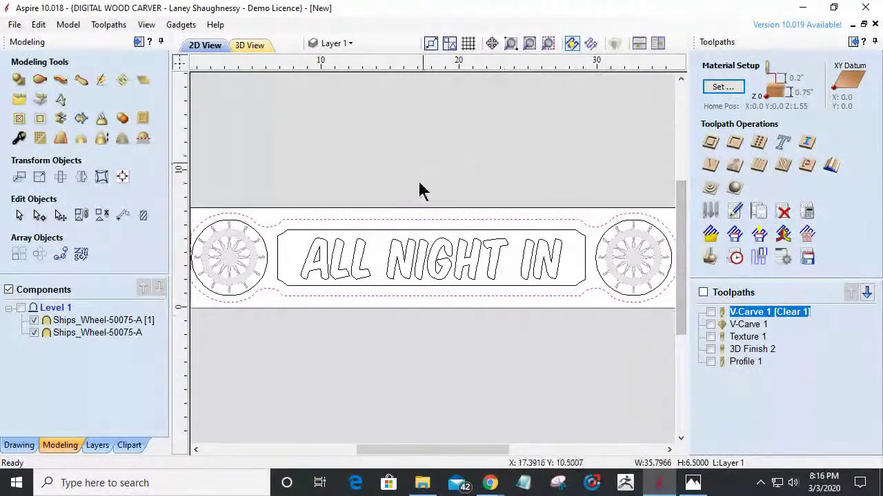
{"action": "left_click", "coordinate": [710, 145]}
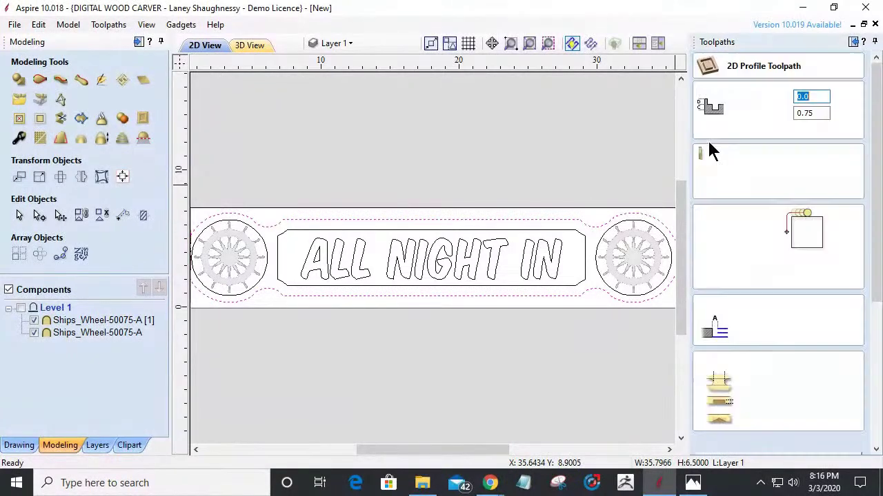
{"action": "double_click", "coordinate": [818, 115]}
{"action": "type", "text": ".2"}
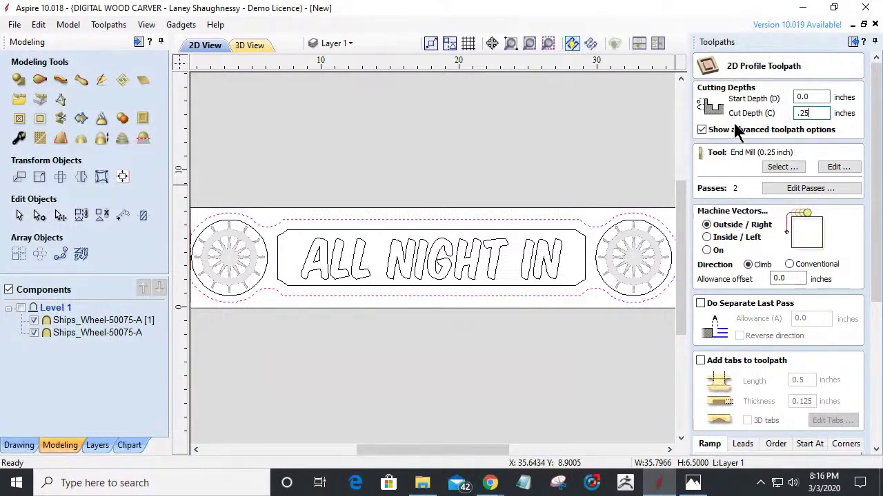
{"action": "left_click", "coordinate": [771, 163]}
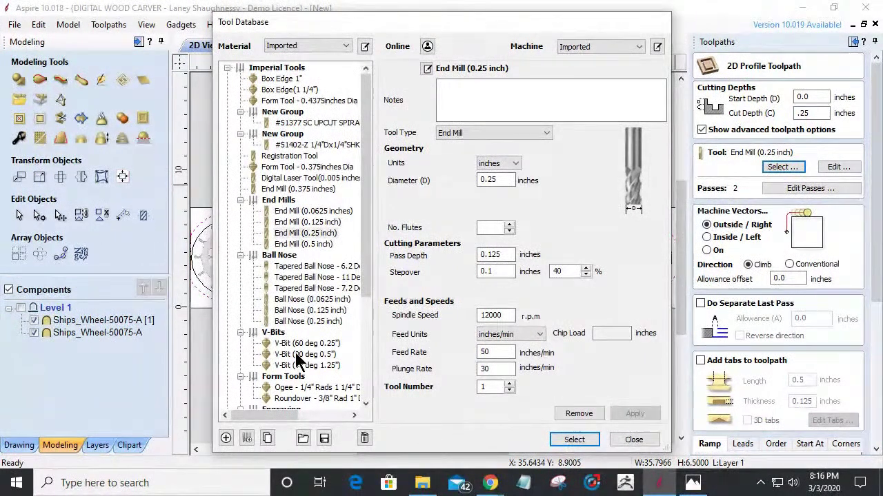
{"action": "left_click", "coordinate": [299, 355]}
{"action": "left_click", "coordinate": [575, 441]}
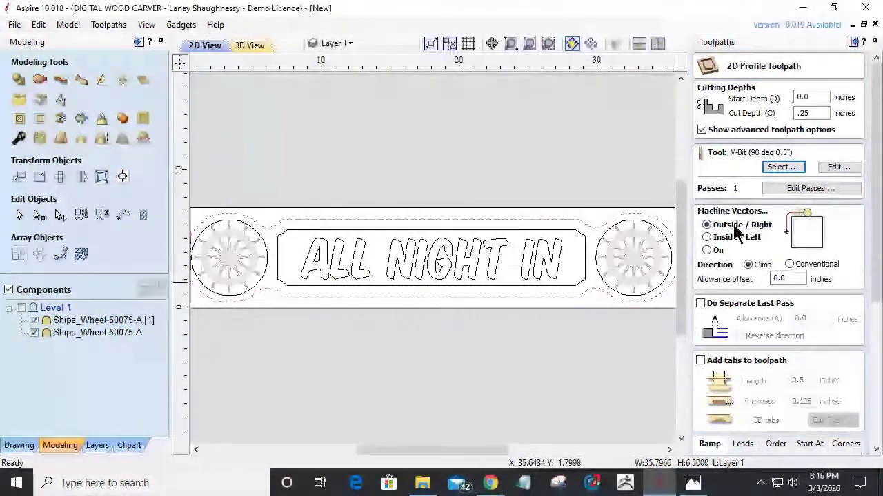
Step: Give the outline's outside profile toolpath an allowance offset of -.1875 inches and calculate it
{"action": "double_click", "coordinate": [789, 278]}
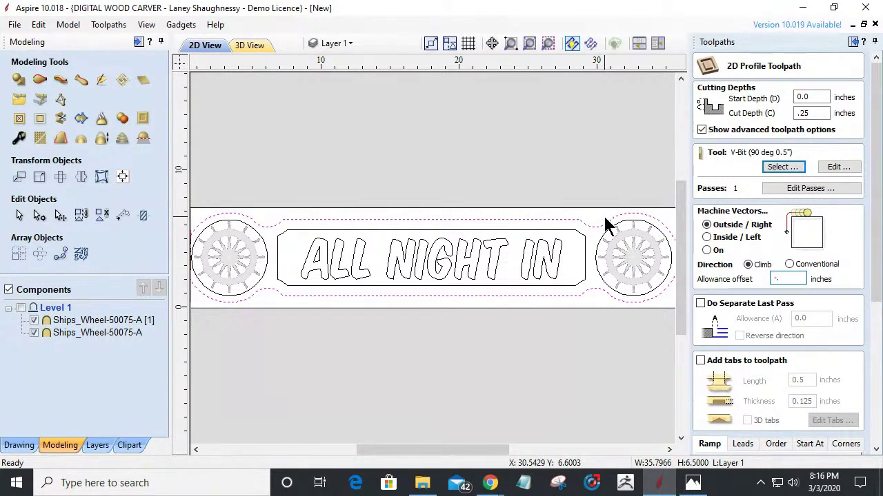
{"action": "type", "text": ".1875"}
{"action": "left_click_drag", "start_coordinate": [875, 269], "coordinate": [874, 407]}
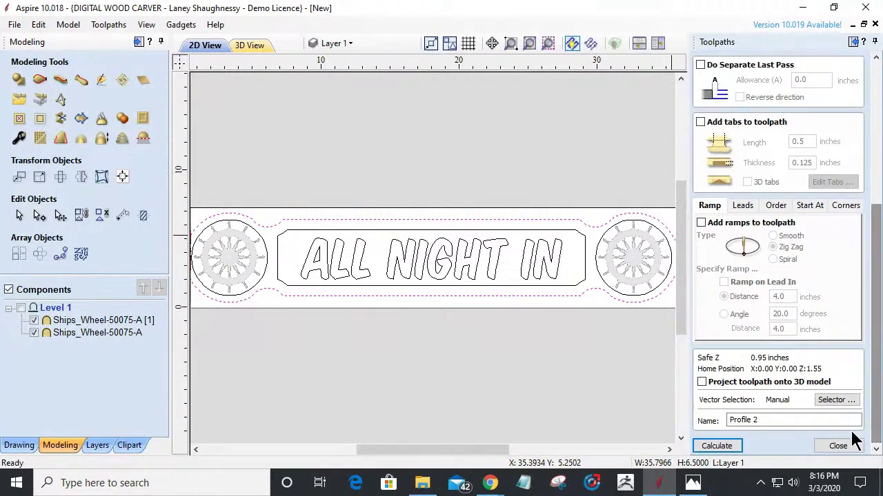
{"action": "left_click", "coordinate": [721, 447]}
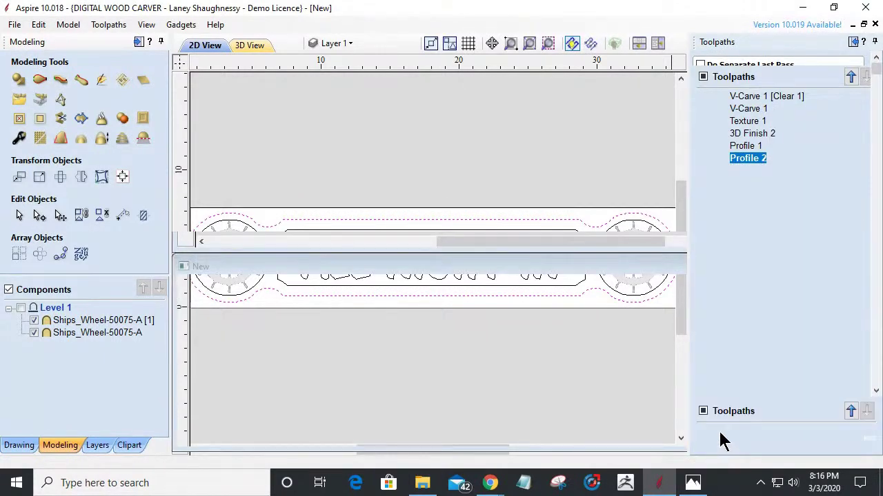
Step: Simulate the new V-bit profile toolpath on the carved sign
{"action": "scroll", "coordinate": [467, 265], "scroll_direction": "up", "scroll_amount": 3}
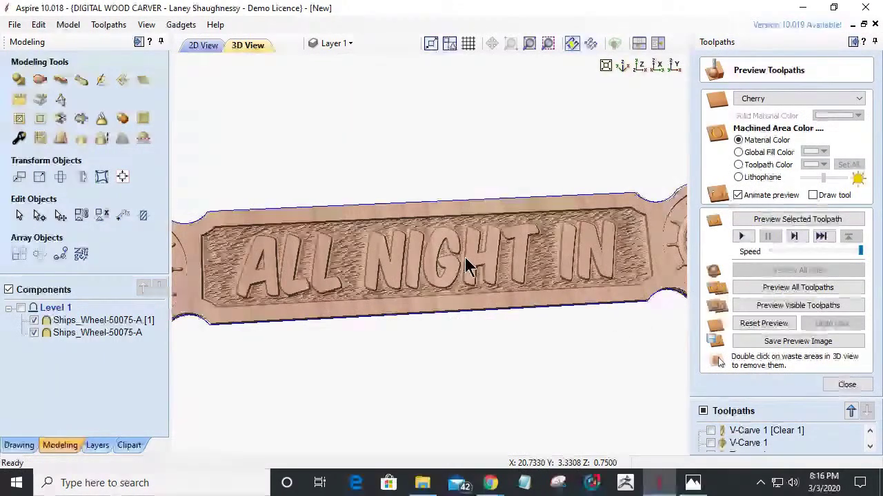
{"action": "left_click_drag", "start_coordinate": [495, 273], "coordinate": [493, 270]}
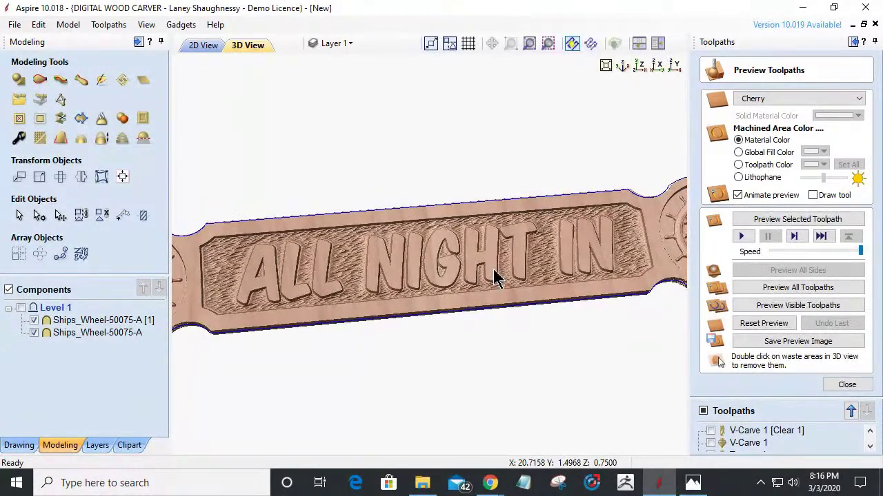
{"action": "left_click", "coordinate": [760, 219]}
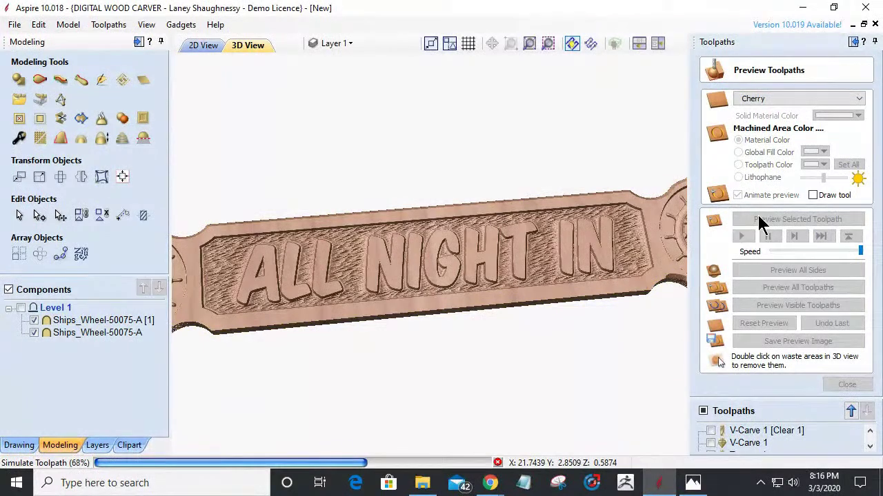
{"action": "scroll", "coordinate": [502, 268], "scroll_direction": "down", "scroll_amount": 3}
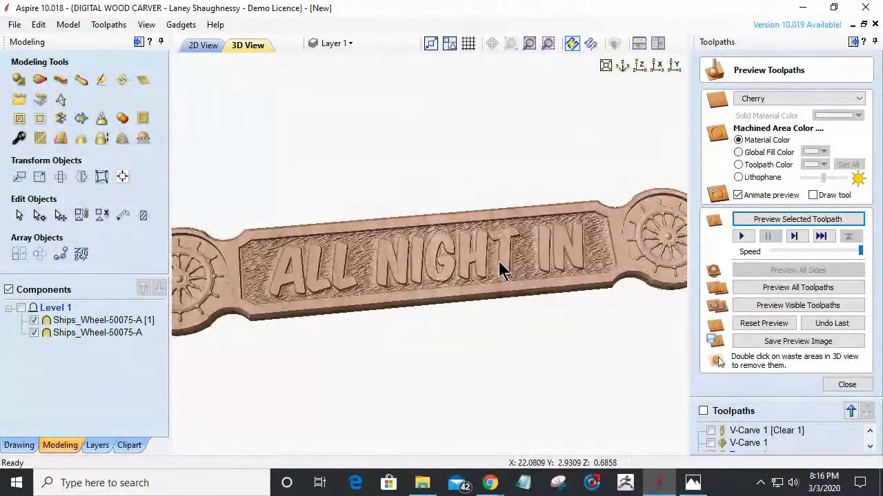
Step: Examine the sign's outer edge, lettering and wheel recess in the simulated carving from several angles
{"action": "left_click_drag", "start_coordinate": [476, 268], "coordinate": [366, 290]}
{"action": "scroll", "coordinate": [537, 269], "scroll_direction": "up", "scroll_amount": 2}
{"action": "scroll", "coordinate": [362, 290], "scroll_direction": "down", "scroll_amount": 1}
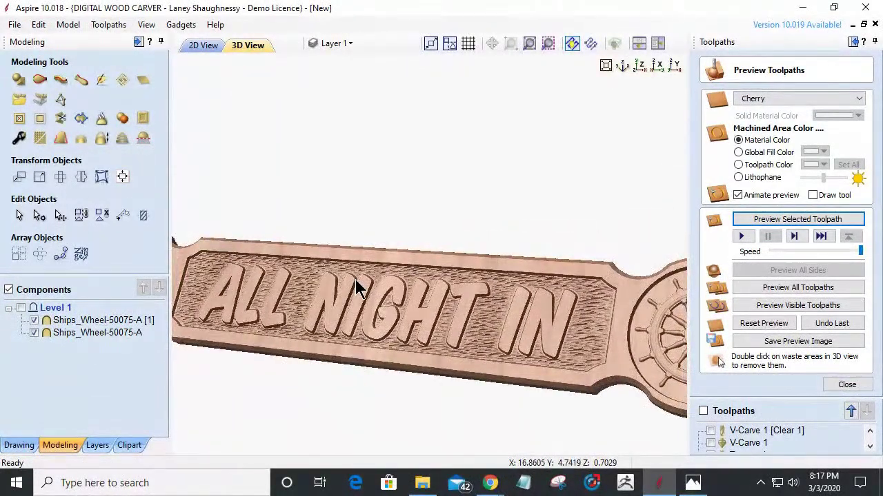
{"action": "scroll", "coordinate": [373, 290], "scroll_direction": "down", "scroll_amount": 2}
{"action": "left_click_drag", "start_coordinate": [373, 289], "coordinate": [326, 301]}
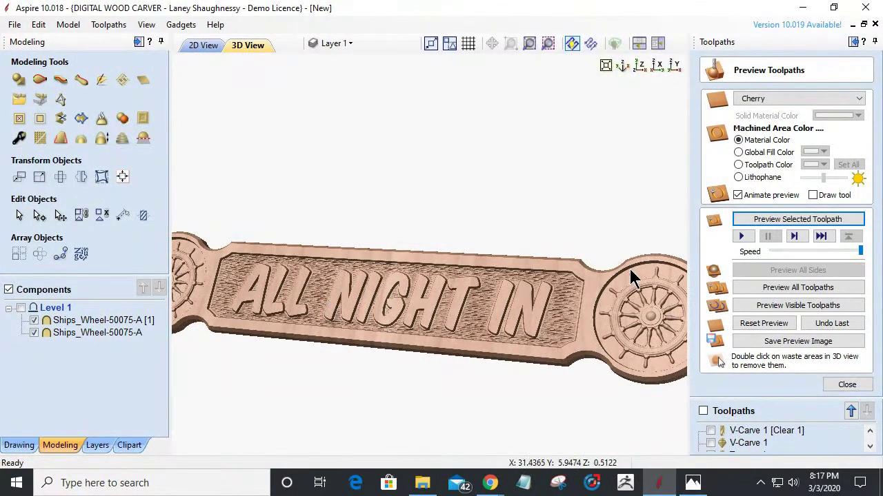
{"action": "scroll", "coordinate": [616, 269], "scroll_direction": "up", "scroll_amount": 3}
{"action": "left_click_drag", "start_coordinate": [591, 329], "coordinate": [383, 283]}
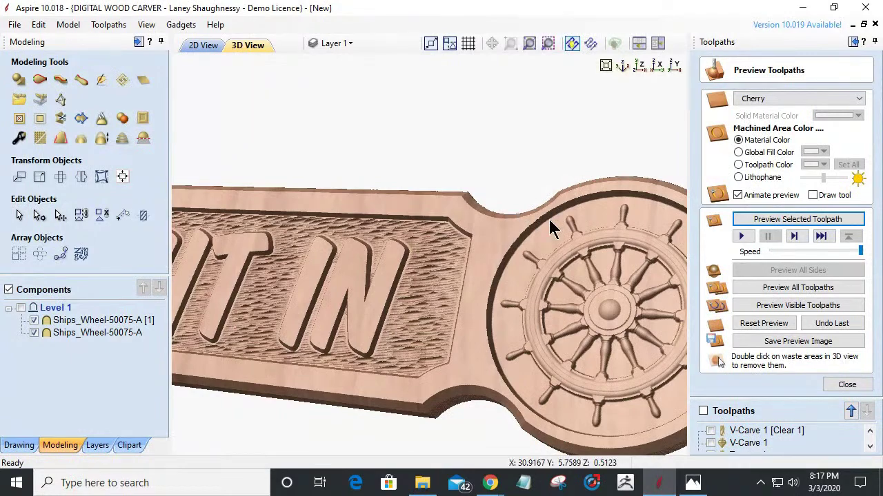
{"action": "left_click_drag", "start_coordinate": [545, 232], "coordinate": [510, 304]}
Step: Select the circle around the right-hand ship's wheel in the 2D drawing and compare it with the recess edge in the 3D preview
{"action": "left_click", "coordinate": [201, 46]}
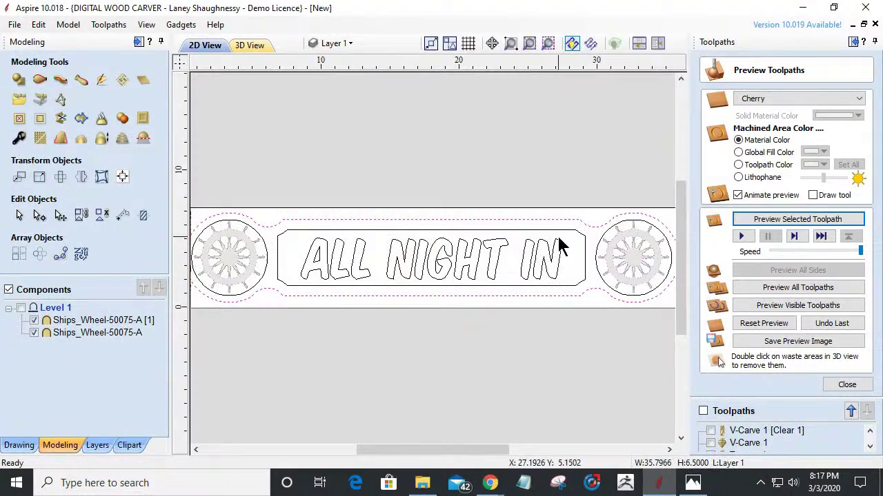
{"action": "left_click", "coordinate": [599, 257]}
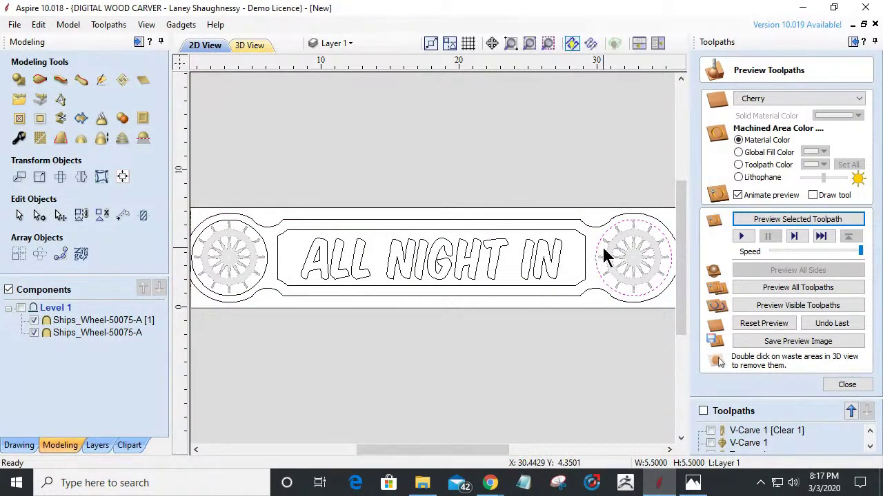
{"action": "scroll", "coordinate": [601, 250], "scroll_direction": "up", "scroll_amount": 5}
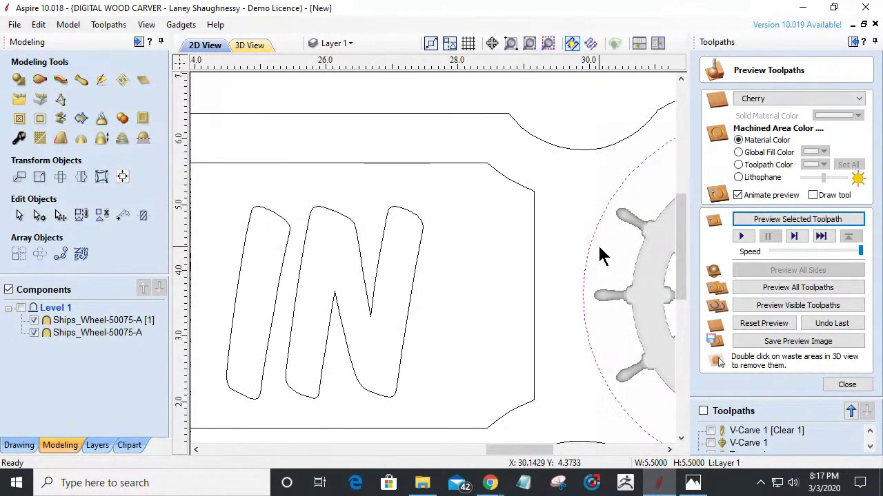
{"action": "middle_click_drag", "start_coordinate": [595, 252], "coordinate": [515, 254]}
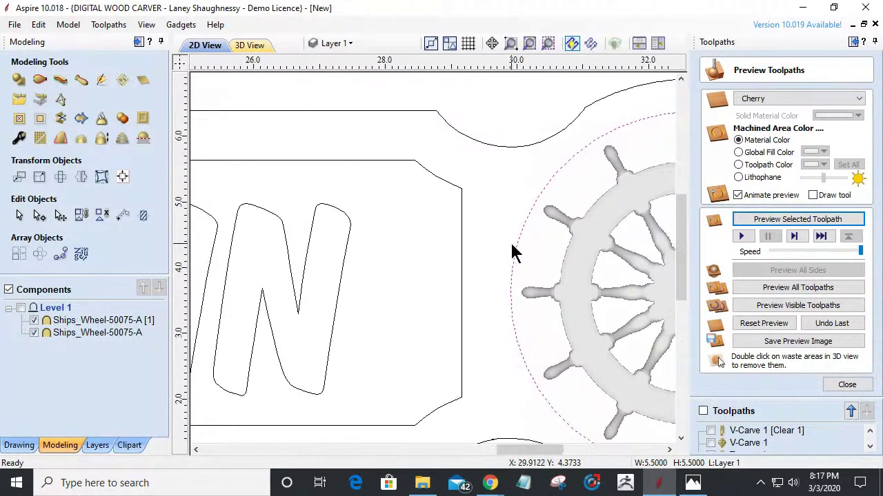
{"action": "scroll", "coordinate": [511, 252], "scroll_direction": "down", "scroll_amount": 1}
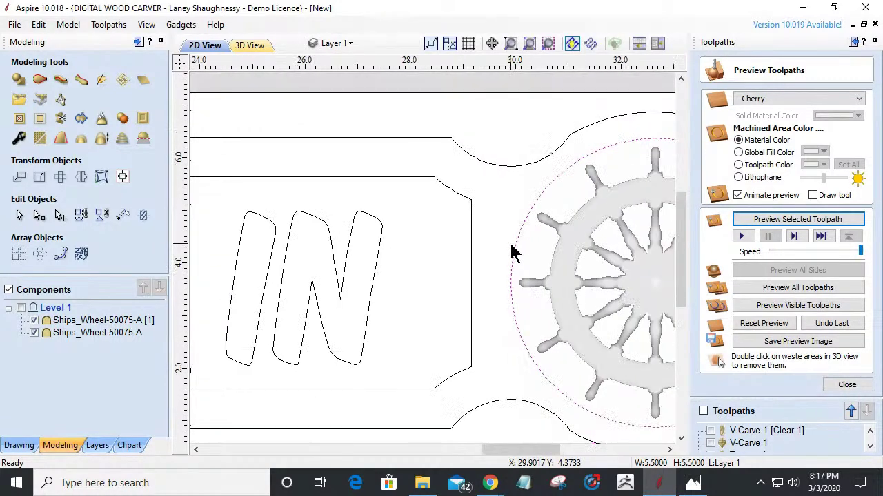
{"action": "left_click", "coordinate": [254, 47]}
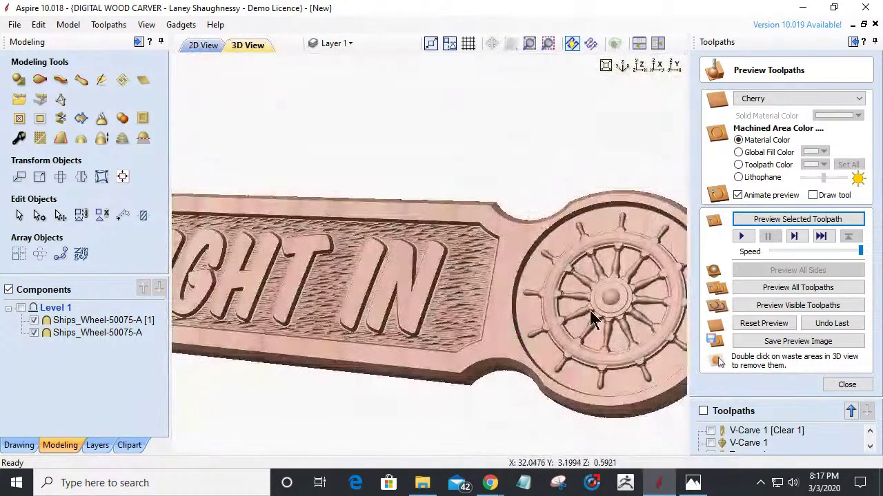
{"action": "scroll", "coordinate": [512, 304], "scroll_direction": "up", "scroll_amount": 3}
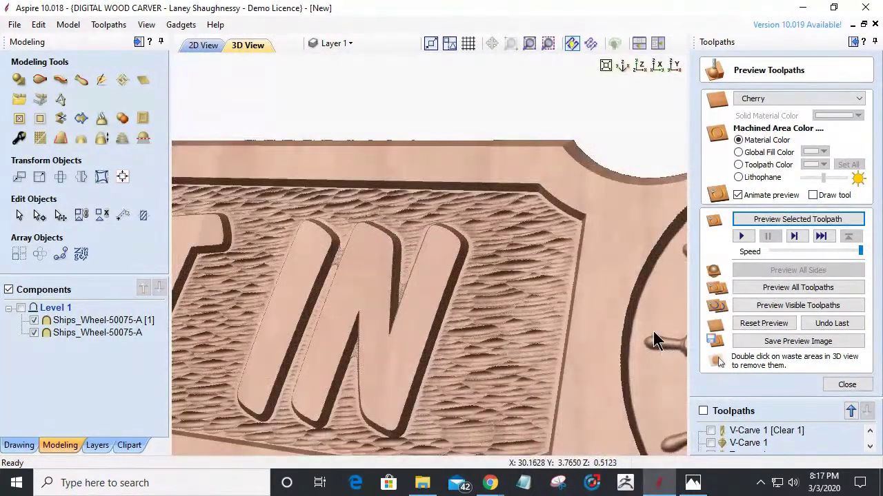
{"action": "scroll", "coordinate": [602, 331], "scroll_direction": "down", "scroll_amount": 4}
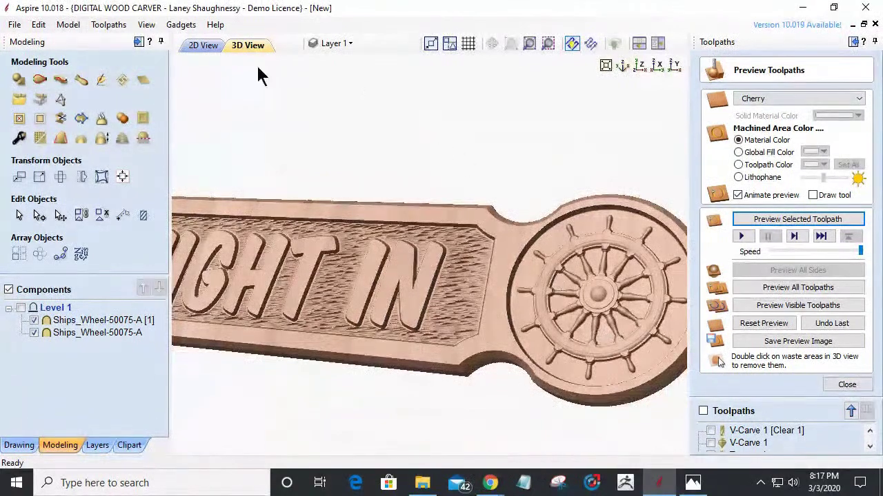
{"action": "left_click", "coordinate": [196, 45]}
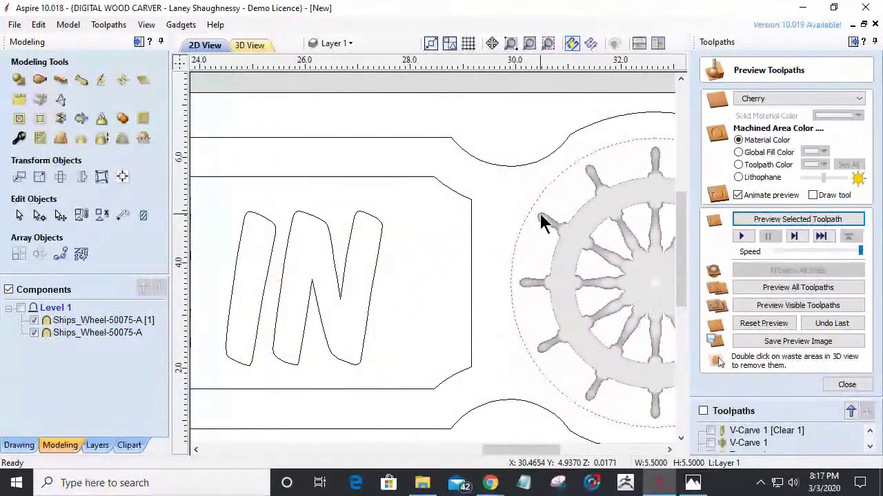
Step: Start an inside profile toolpath on the circle around the right-hand ship's wheel with a cut depth of 0.0625 inches
{"action": "left_click", "coordinate": [846, 386]}
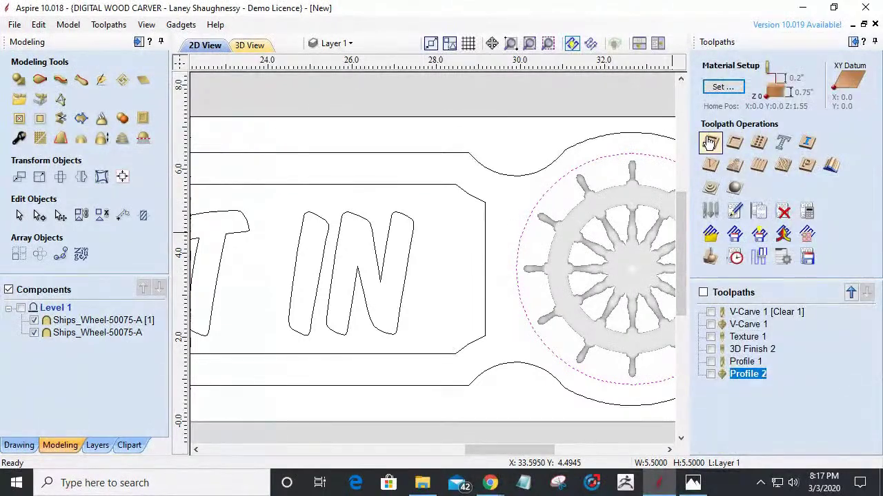
{"action": "left_click", "coordinate": [711, 143]}
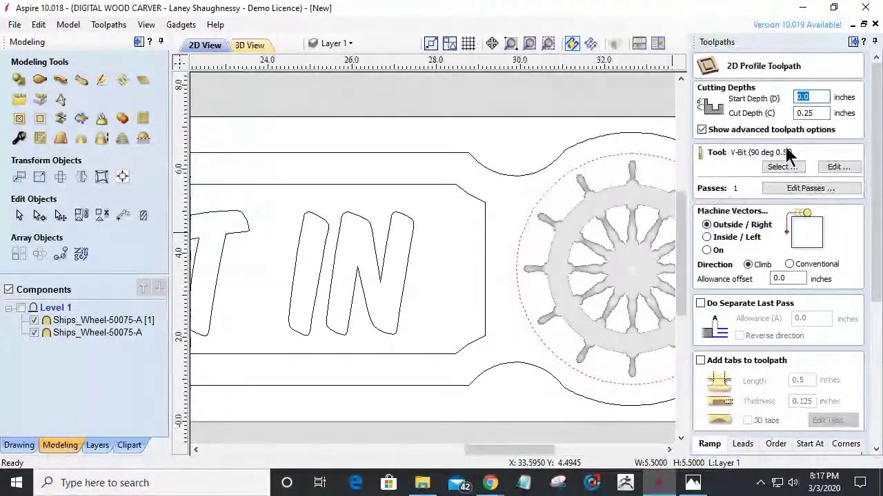
{"action": "left_click", "coordinate": [708, 237]}
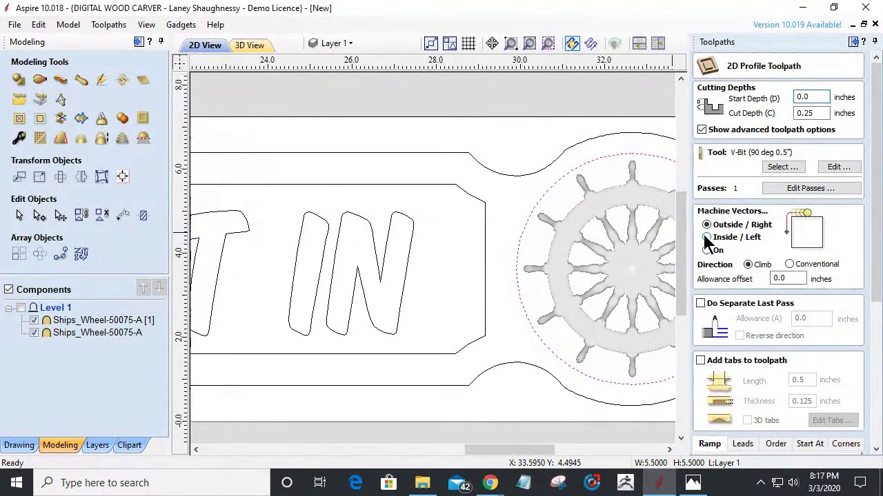
{"action": "left_click_drag", "start_coordinate": [801, 113], "coordinate": [835, 115]}
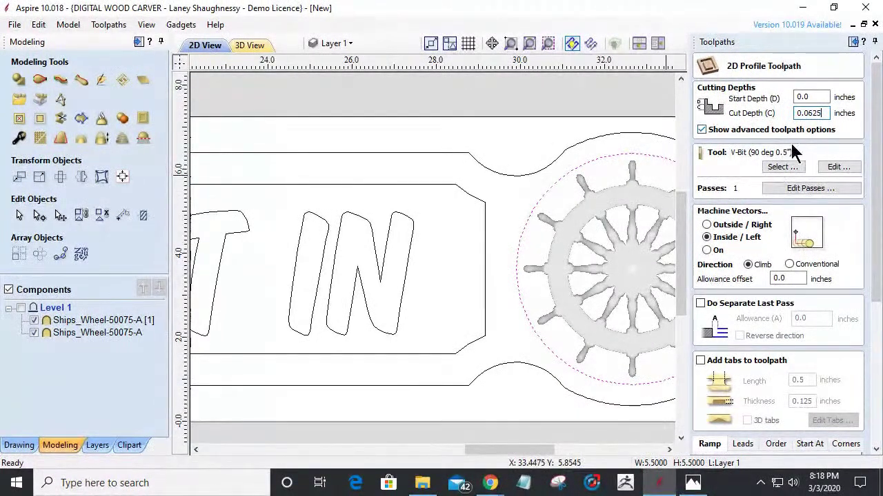
Step: Give the circle's inside profile toolpath an allowance offset of -.25 inches and calculate it
{"action": "double_click", "coordinate": [794, 278]}
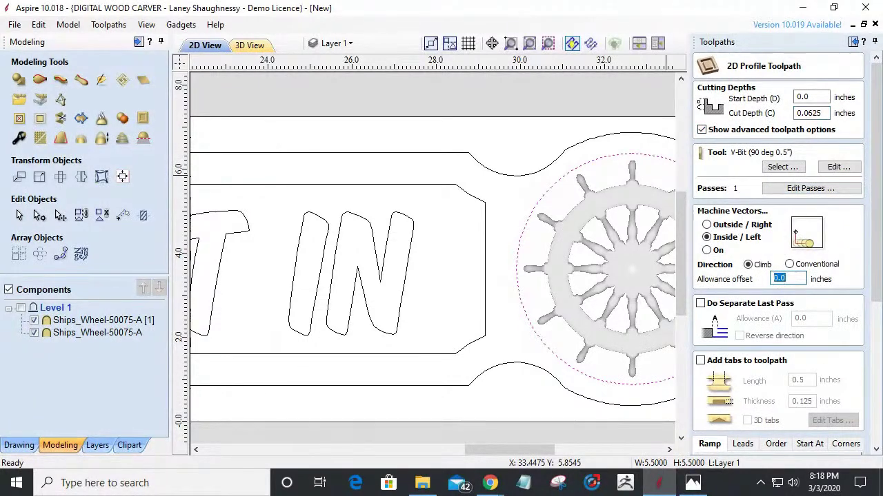
{"action": "type", "text": "-"}
{"action": "type", "text": "."}
{"action": "type", "text": "18"}
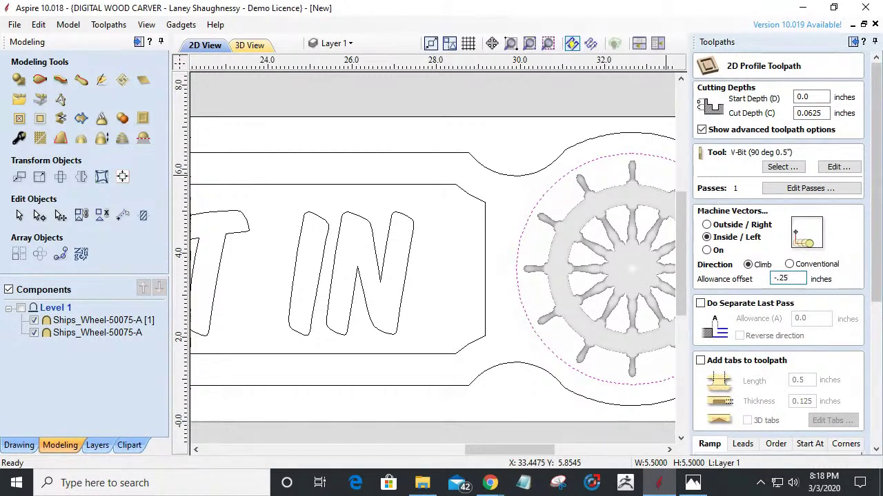
{"action": "left_click_drag", "start_coordinate": [873, 276], "coordinate": [870, 417]}
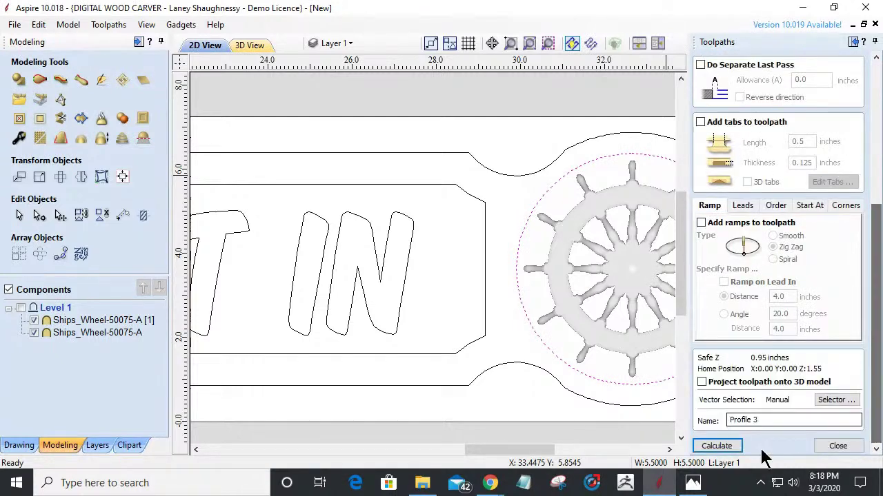
{"action": "left_click", "coordinate": [718, 449]}
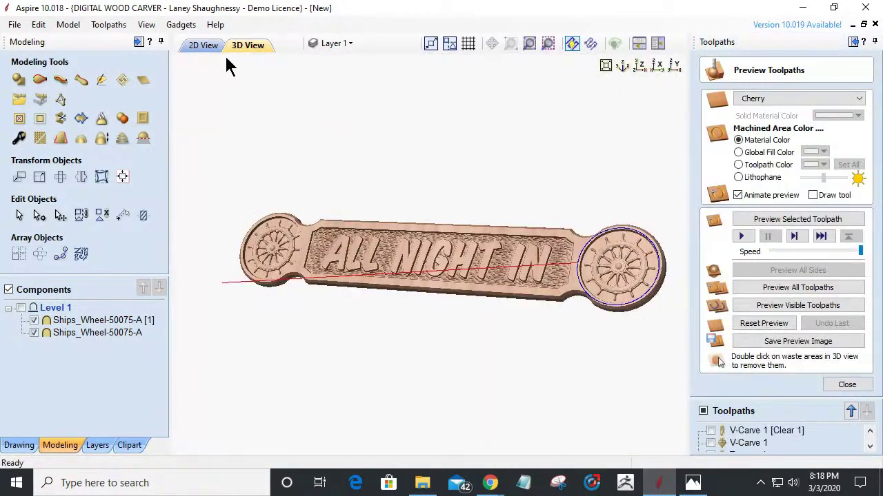
Step: Show the calculated toolpath as a solid cut width in the 2D drawing and compare it with the wheel's circle
{"action": "left_click", "coordinate": [200, 46]}
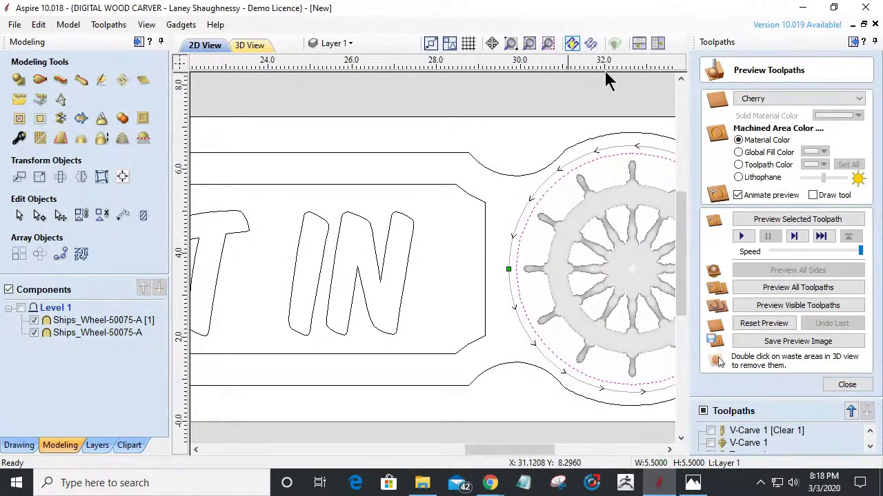
{"action": "left_click", "coordinate": [591, 42]}
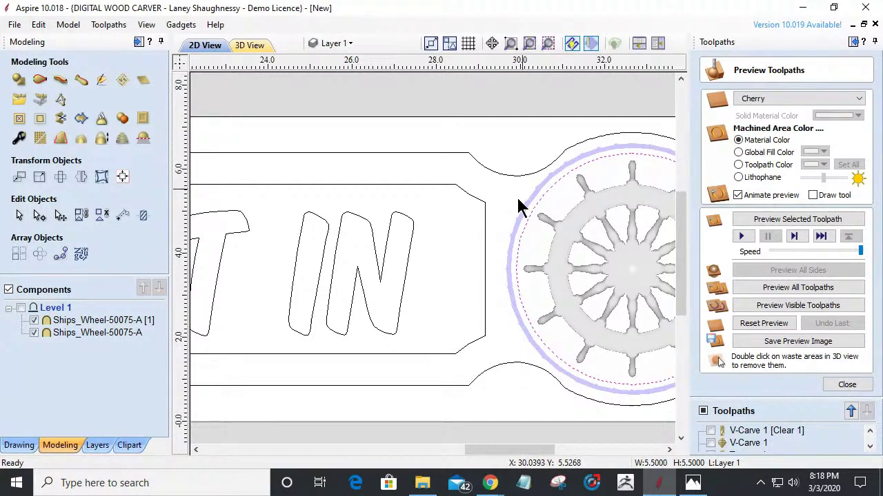
{"action": "scroll", "coordinate": [522, 233], "scroll_direction": "up", "scroll_amount": 1}
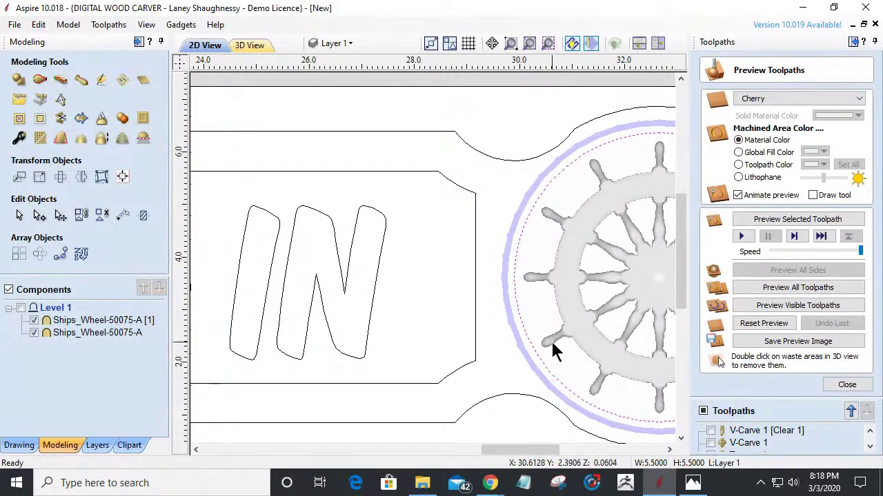
{"action": "scroll", "coordinate": [749, 444], "scroll_direction": "down", "scroll_amount": 3}
Step: Edit the Profile 3 toolpath to use an allowance offset of -0.125 inches and recalculate it
{"action": "left_click", "coordinate": [749, 443]}
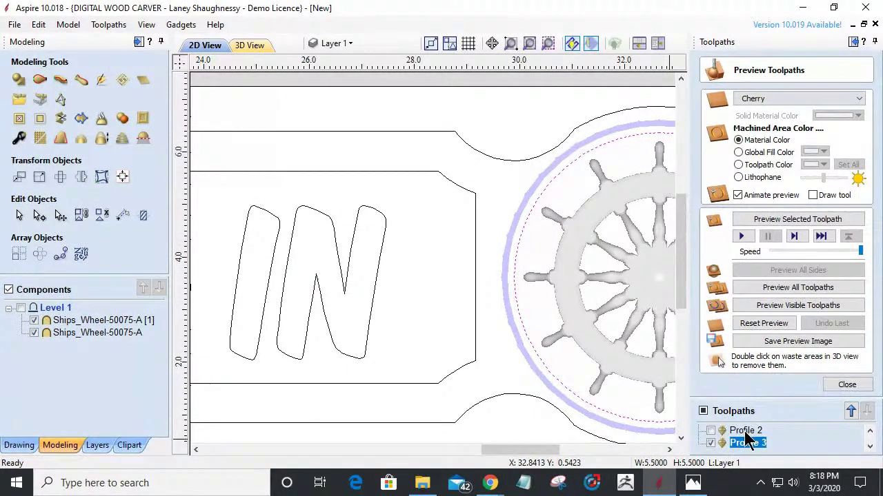
{"action": "double_click", "coordinate": [739, 445]}
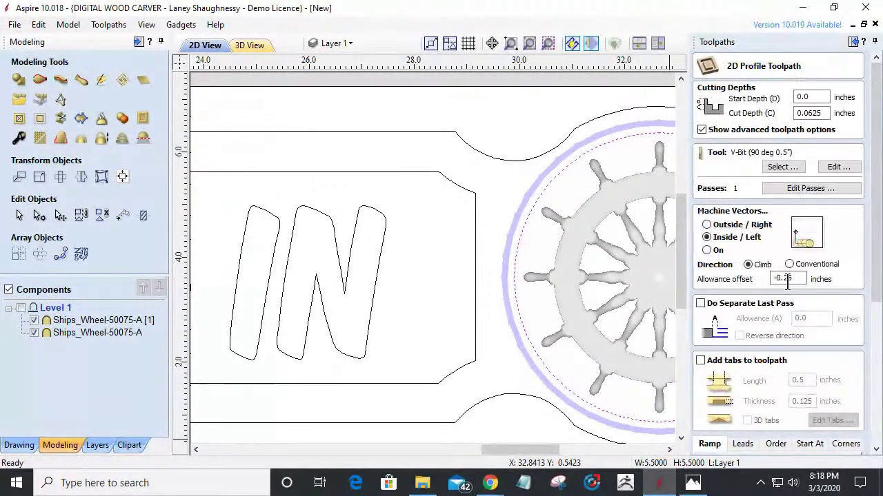
{"action": "left_click_drag", "start_coordinate": [785, 278], "coordinate": [811, 278]}
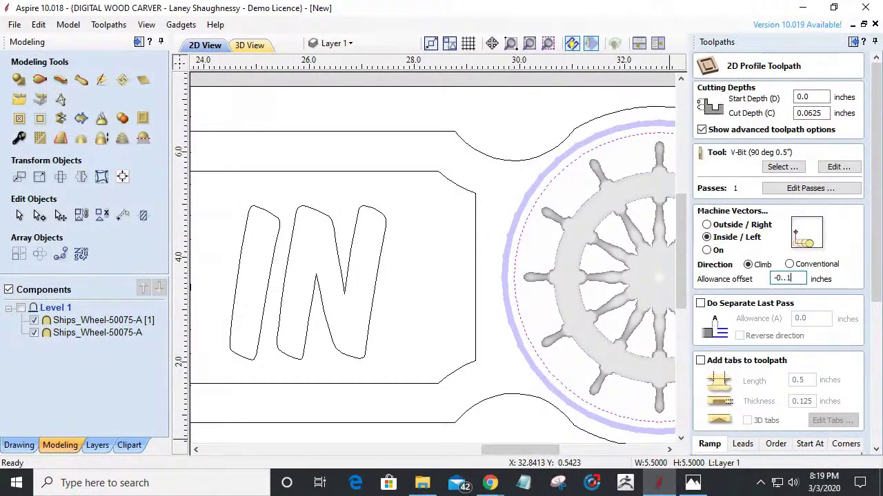
{"action": "key", "text": "BackSpace"}
{"action": "key", "text": "BackSpace"}
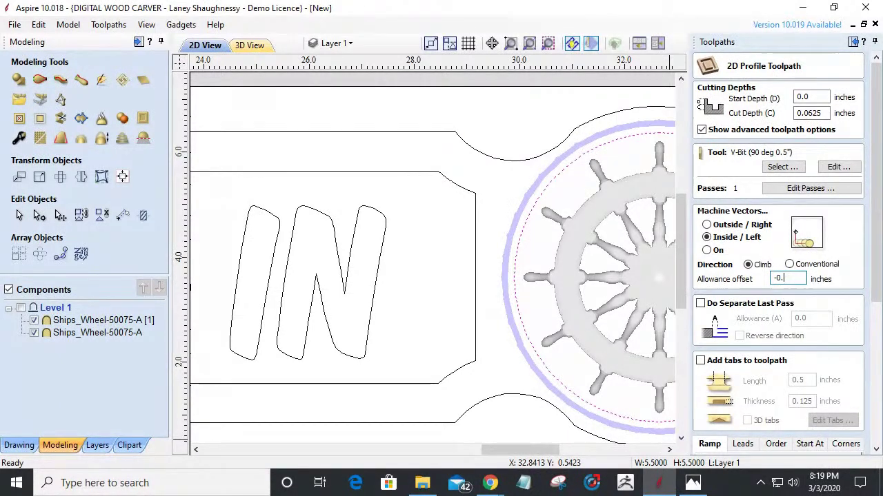
{"action": "type", "text": "125"}
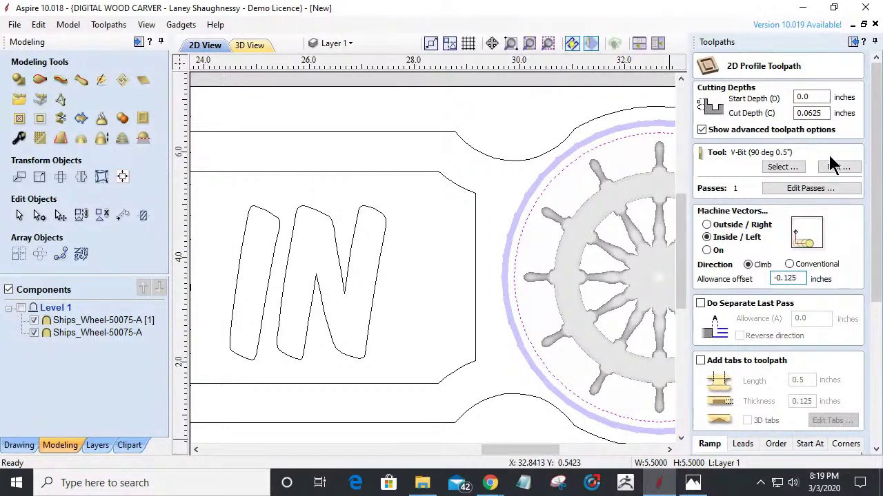
{"action": "left_click_drag", "start_coordinate": [812, 114], "coordinate": [827, 113]}
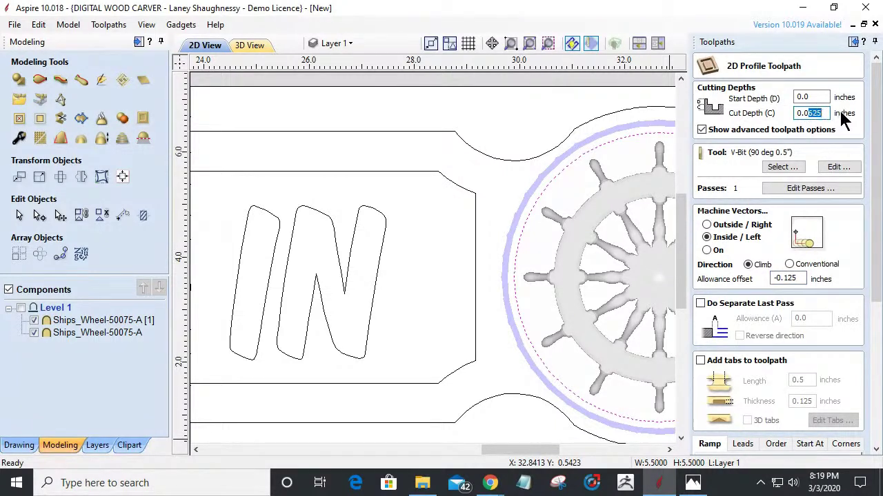
{"action": "left_click_drag", "start_coordinate": [804, 113], "coordinate": [841, 114]}
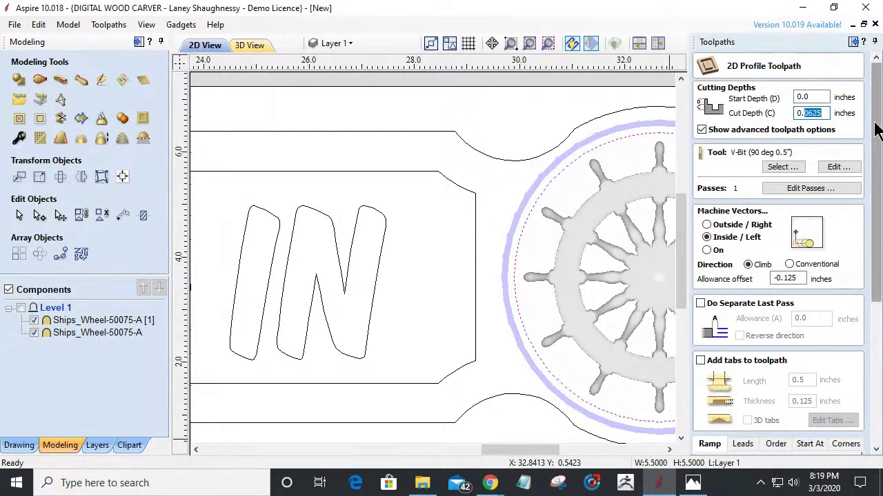
{"action": "left_click_drag", "start_coordinate": [876, 241], "coordinate": [868, 399]}
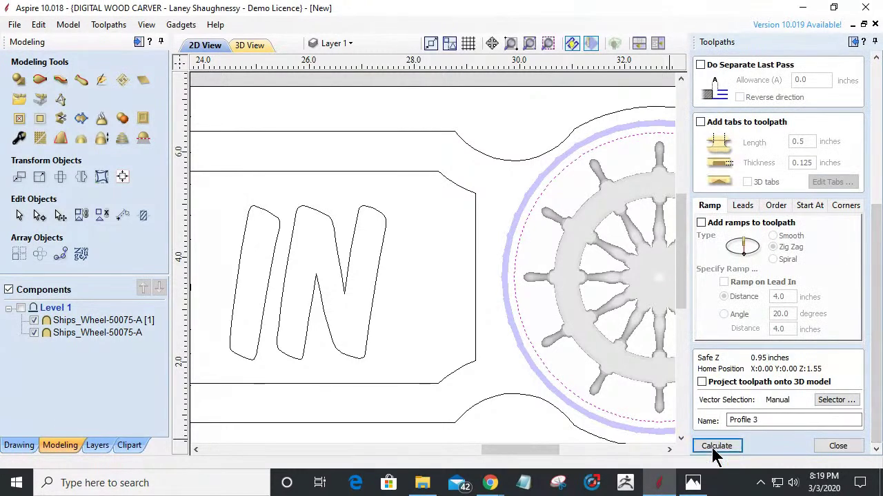
{"action": "left_click", "coordinate": [715, 447]}
Step: Check the recalculated toolpath's position along the wheel's circle in the 2D drawing
{"action": "left_click", "coordinate": [202, 44]}
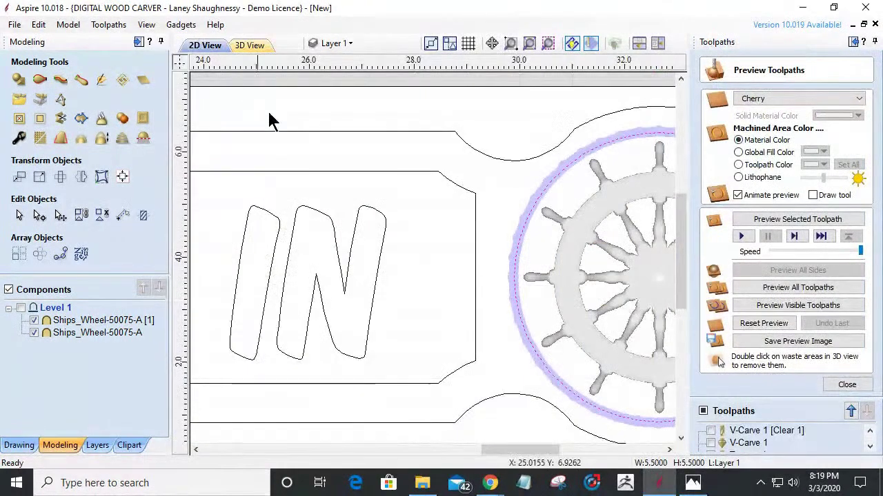
{"action": "scroll", "coordinate": [533, 233], "scroll_direction": "up", "scroll_amount": 1}
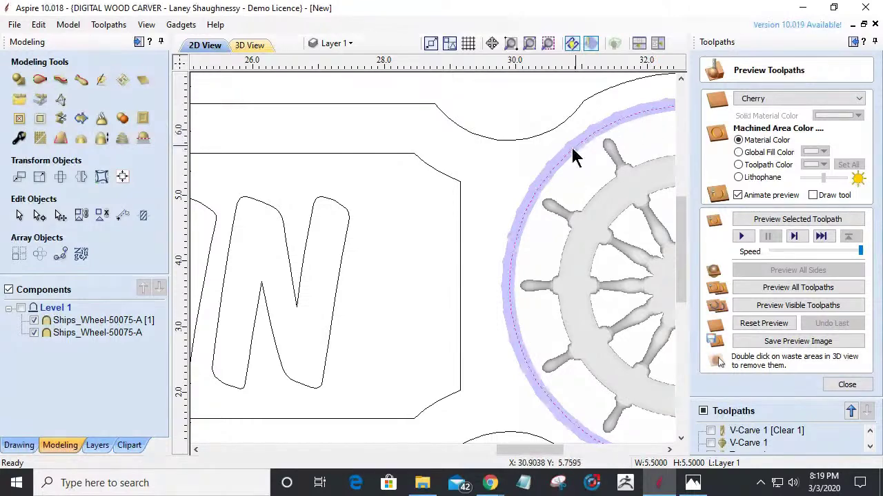
{"action": "scroll", "coordinate": [531, 203], "scroll_direction": "down", "scroll_amount": 4}
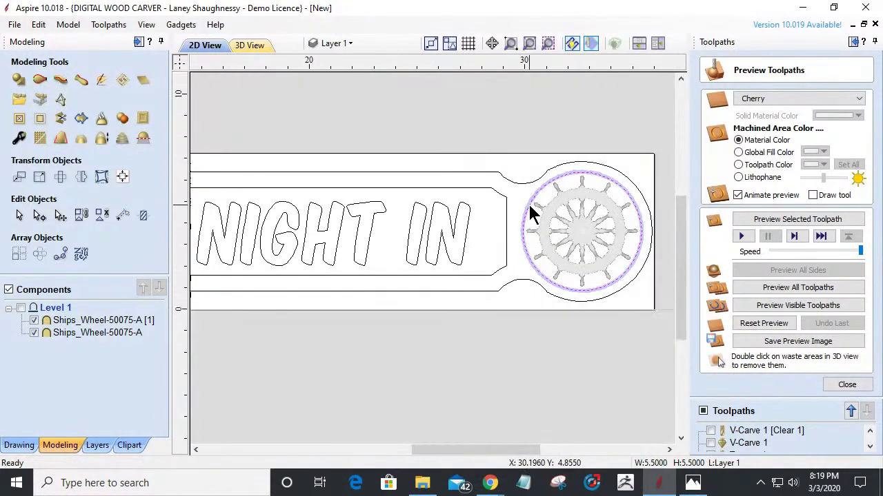
Step: Simulate the recalculated circle profile toolpath on the 3D preview of the carved sign
{"action": "left_click", "coordinate": [251, 45]}
{"action": "scroll", "coordinate": [616, 262], "scroll_direction": "up", "scroll_amount": 5}
{"action": "left_click_drag", "start_coordinate": [343, 239], "coordinate": [486, 228]}
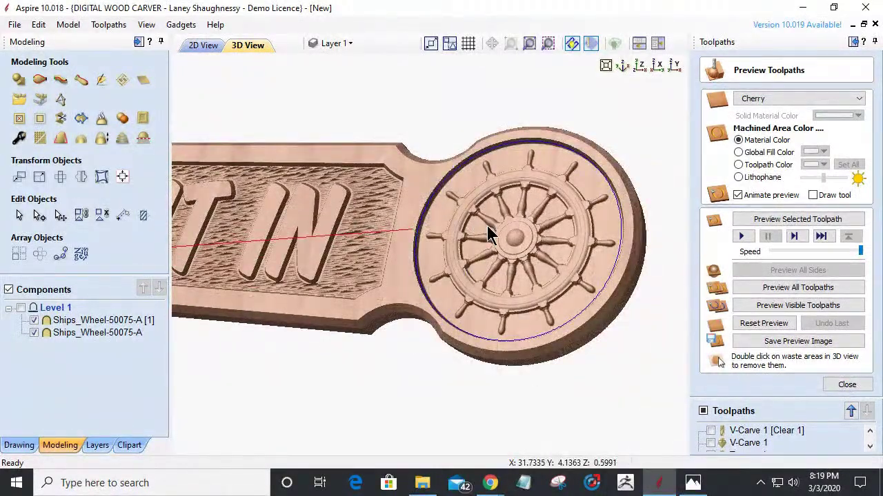
{"action": "left_click", "coordinate": [793, 220]}
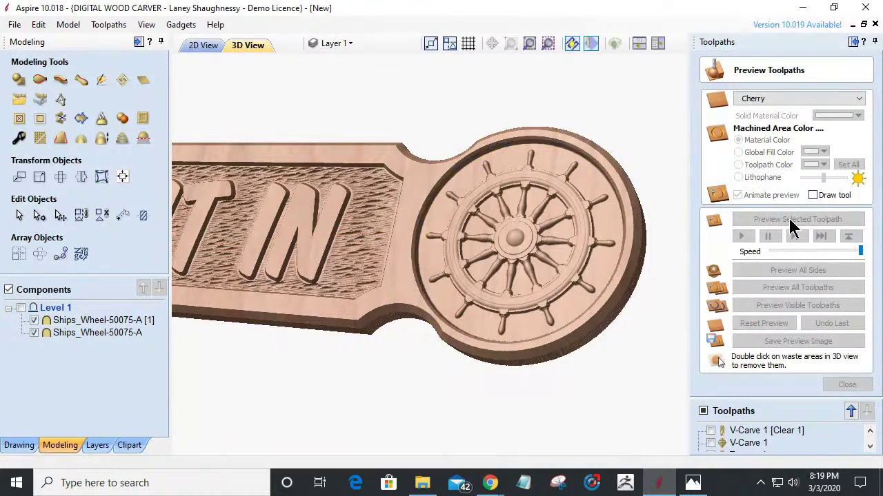
Step: Examine the edge of the right-hand wheel recess and the sign's outer edge in the simulated carving from several angles
{"action": "left_click_drag", "start_coordinate": [417, 182], "coordinate": [571, 166]}
{"action": "middle_click_drag", "start_coordinate": [569, 157], "coordinate": [516, 187]}
{"action": "left_click_drag", "start_coordinate": [569, 211], "coordinate": [624, 201]}
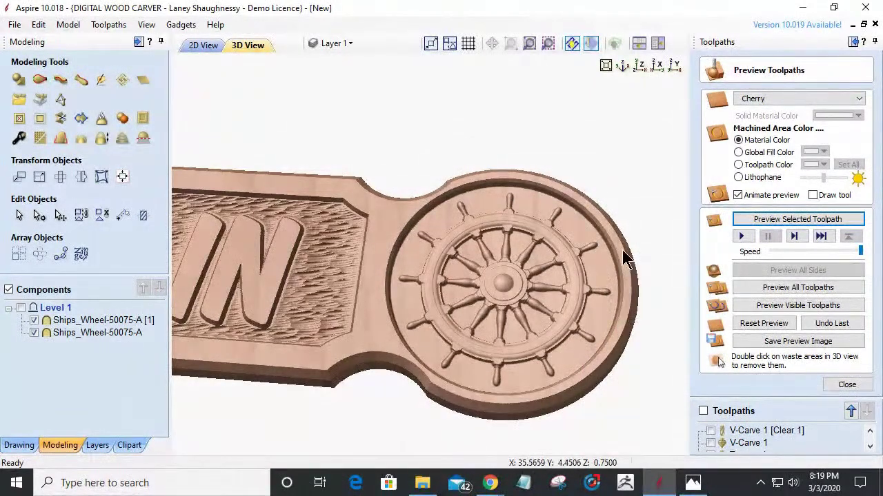
{"action": "scroll", "coordinate": [442, 274], "scroll_direction": "up", "scroll_amount": 2}
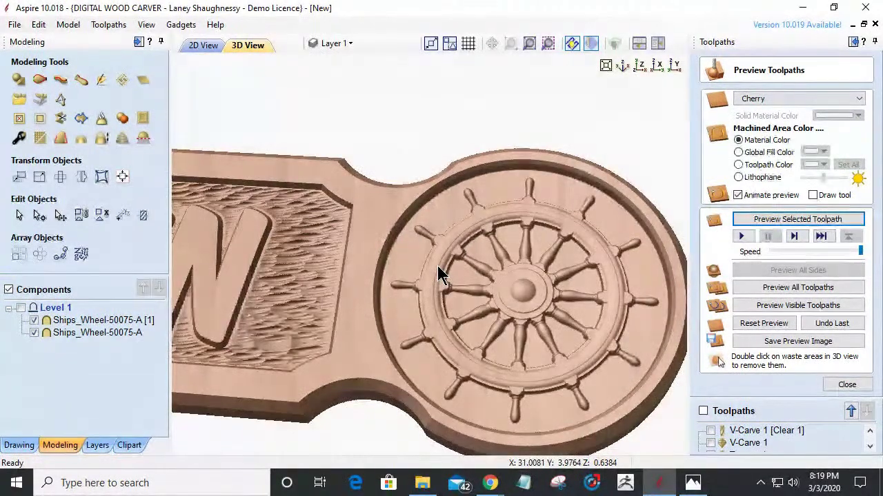
{"action": "left_click_drag", "start_coordinate": [486, 279], "coordinate": [461, 303]}
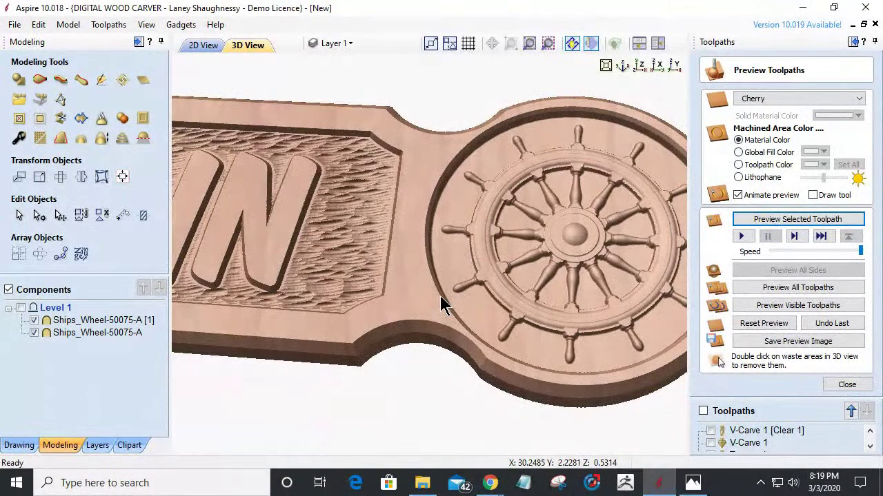
{"action": "left_click_drag", "start_coordinate": [524, 262], "coordinate": [540, 264]}
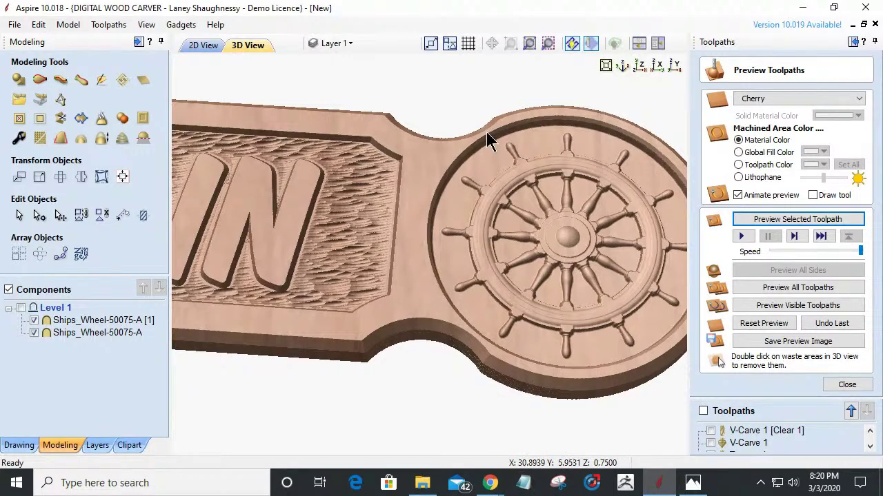
{"action": "left_click_drag", "start_coordinate": [386, 262], "coordinate": [402, 252]}
{"action": "scroll", "coordinate": [403, 258], "scroll_direction": "down", "scroll_amount": 3}
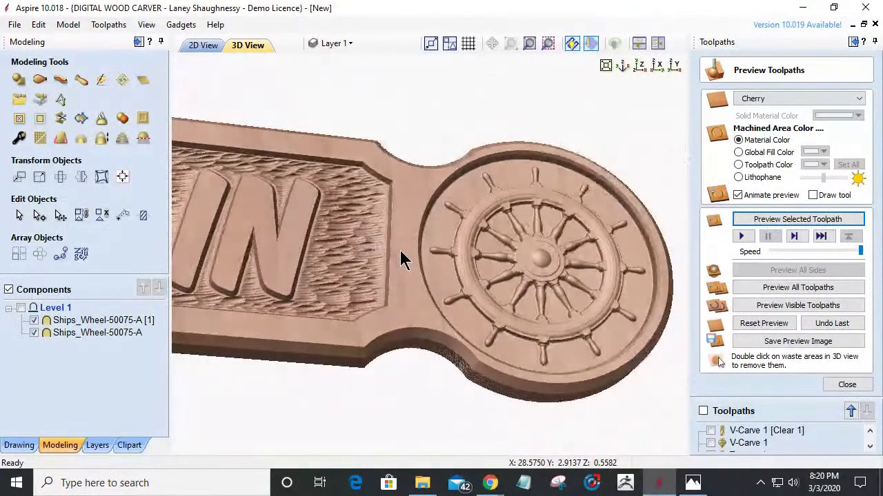
{"action": "left_click_drag", "start_coordinate": [493, 270], "coordinate": [353, 227]}
{"action": "left_click_drag", "start_coordinate": [516, 232], "coordinate": [510, 233]}
{"action": "scroll", "coordinate": [510, 234], "scroll_direction": "up", "scroll_amount": 5}
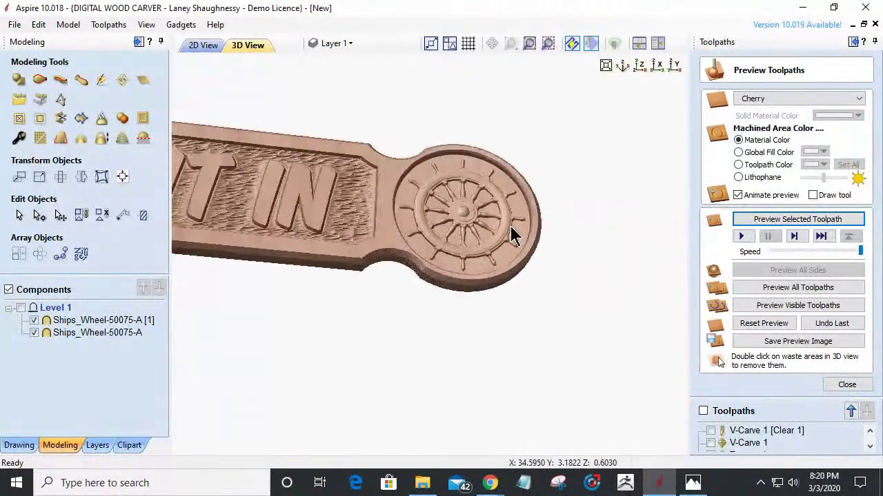
{"action": "left_click_drag", "start_coordinate": [460, 181], "coordinate": [386, 193]}
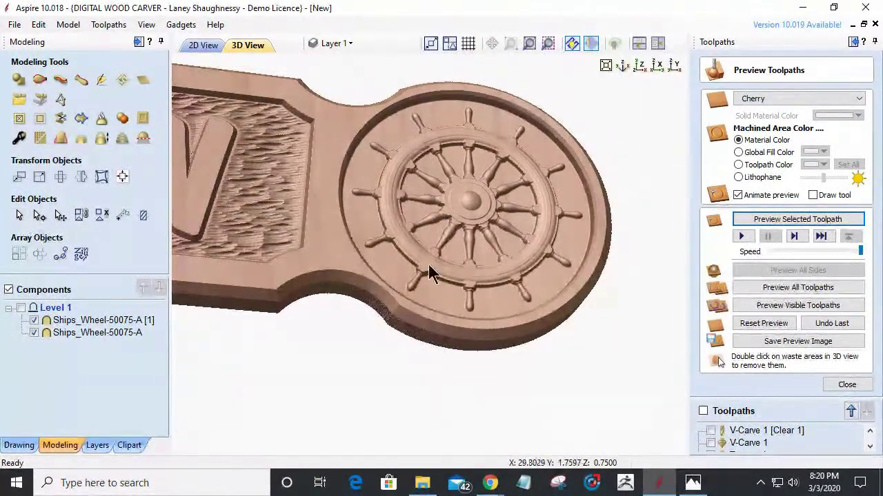
{"action": "left_click_drag", "start_coordinate": [430, 272], "coordinate": [354, 191]}
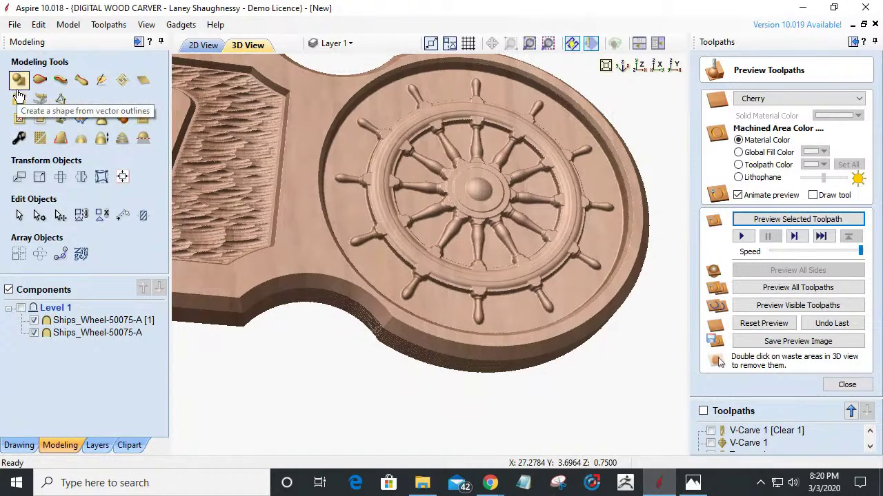
Step: Create boundary vectors around the right-hand ship's wheel component and select them together with the surrounding circle in the 2D drawing
{"action": "left_click", "coordinate": [198, 45]}
{"action": "left_click", "coordinate": [101, 333]}
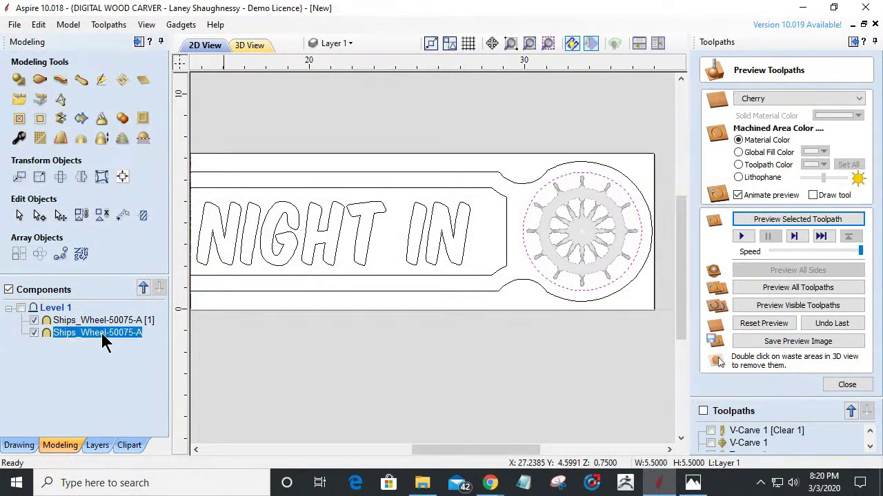
{"action": "left_click", "coordinate": [103, 321]}
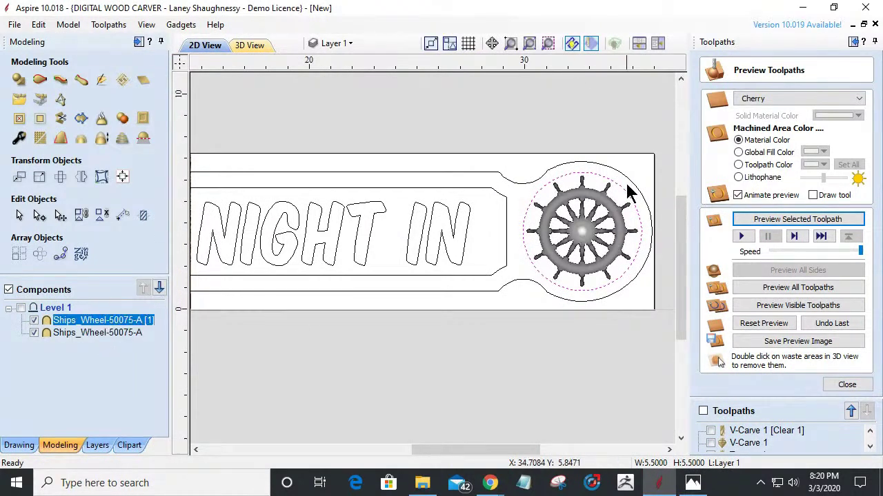
{"action": "left_click", "coordinate": [81, 121]}
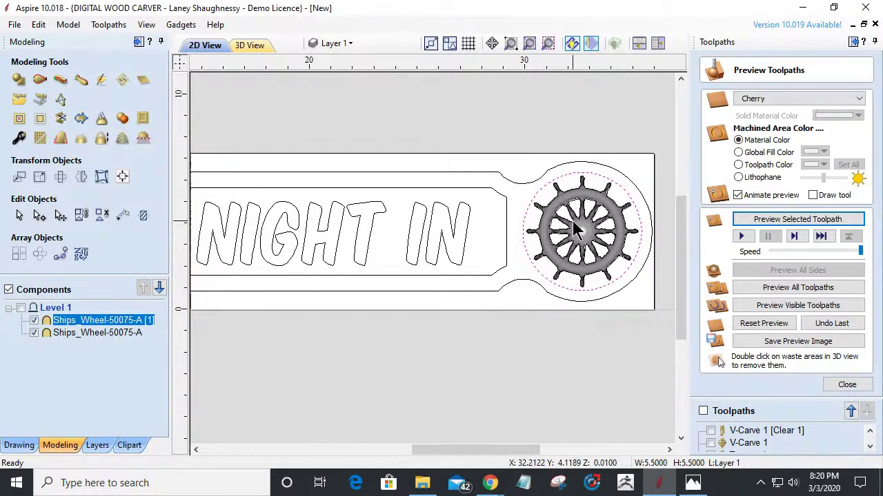
{"action": "key", "text": "Escape"}
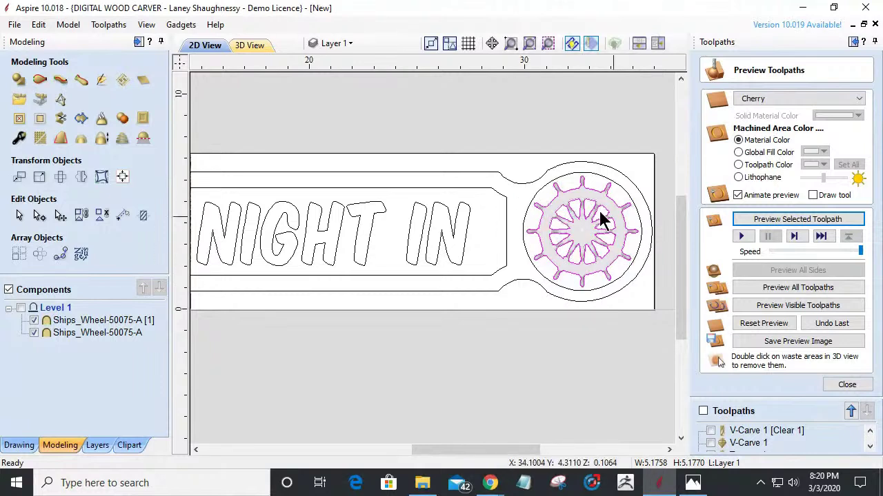
{"action": "left_click", "coordinate": [535, 198]}
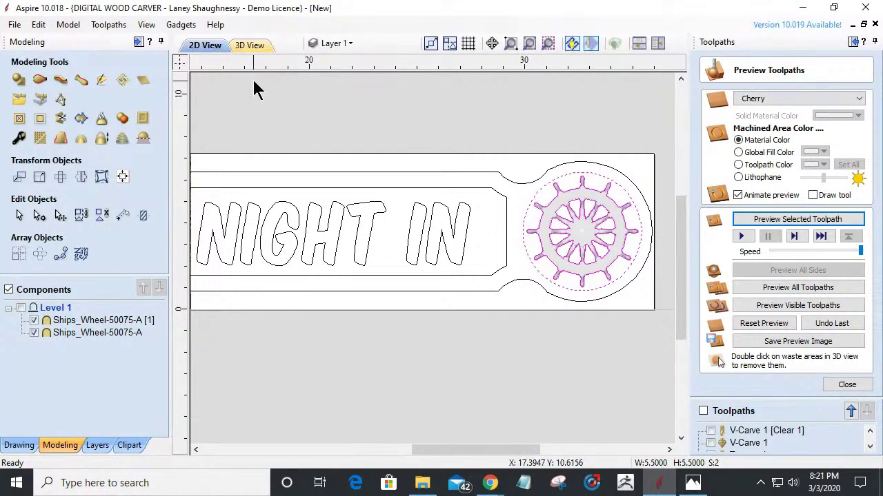
Step: Start a texture toolpath and choose the 0.25-inch Tapered Ball Nose tool with 6.2 Deg Tip 0.016
{"action": "left_click", "coordinate": [139, 41]}
{"action": "left_click", "coordinate": [846, 384]}
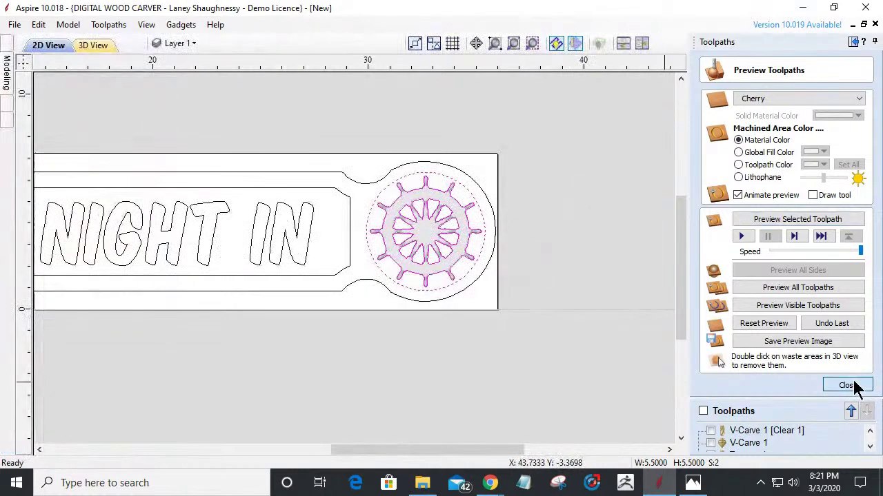
{"action": "left_click", "coordinate": [781, 169]}
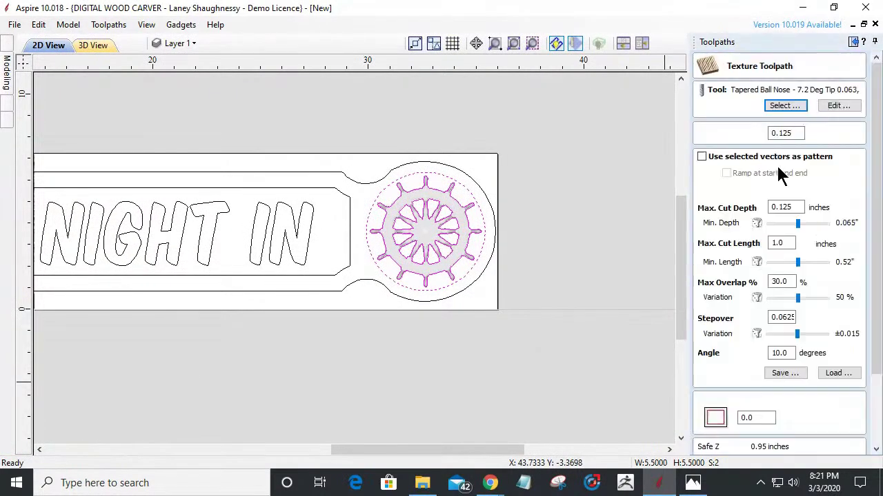
{"action": "left_click", "coordinate": [780, 106]}
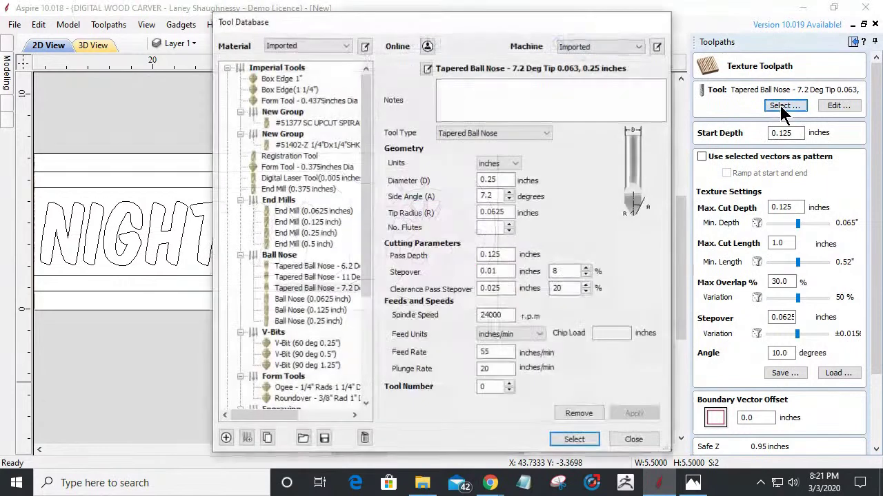
{"action": "left_click", "coordinate": [334, 273]}
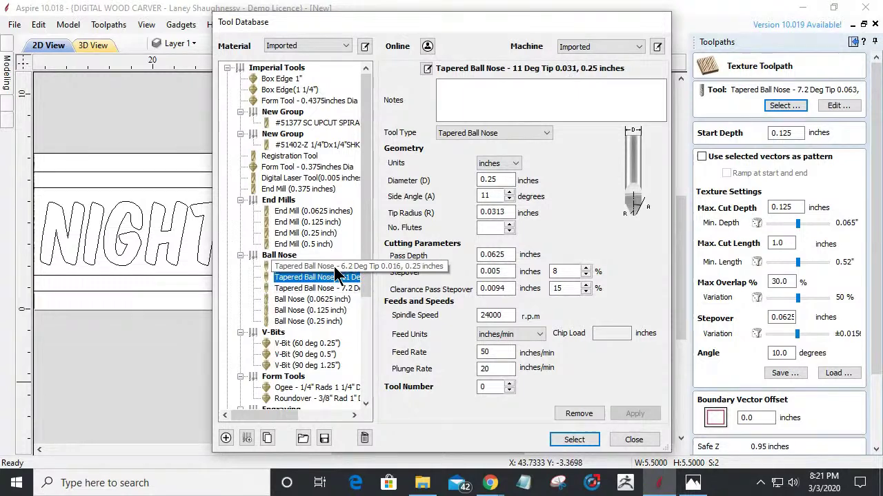
{"action": "left_click", "coordinate": [325, 267]}
{"action": "left_click", "coordinate": [567, 440]}
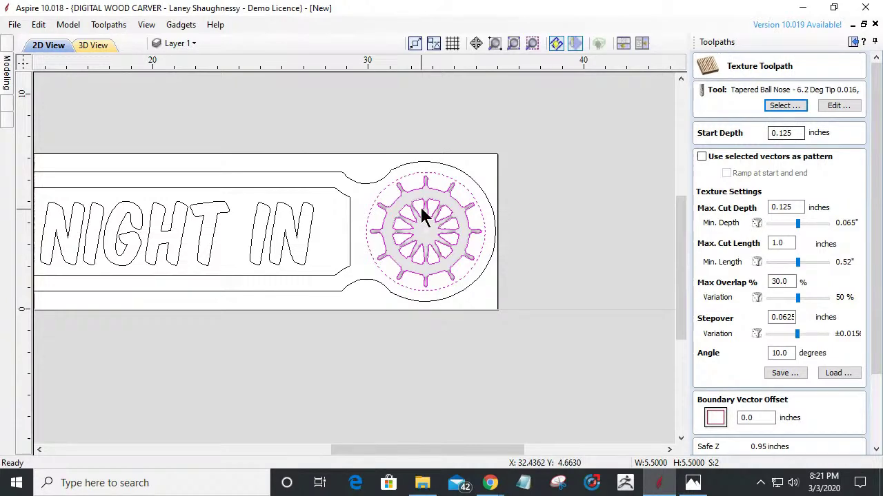
Step: Examine the right-hand wheel in the 3D model and its recess in the simulated carving
{"action": "left_click", "coordinate": [81, 47]}
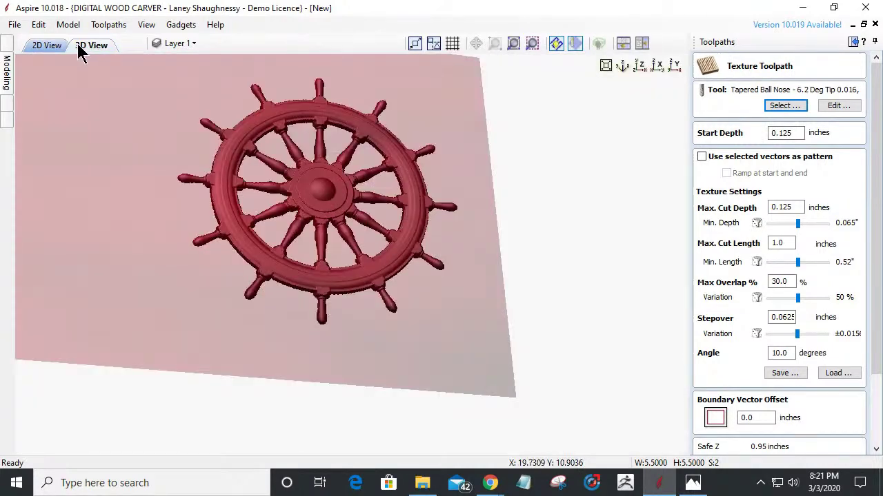
{"action": "left_click", "coordinate": [44, 47]}
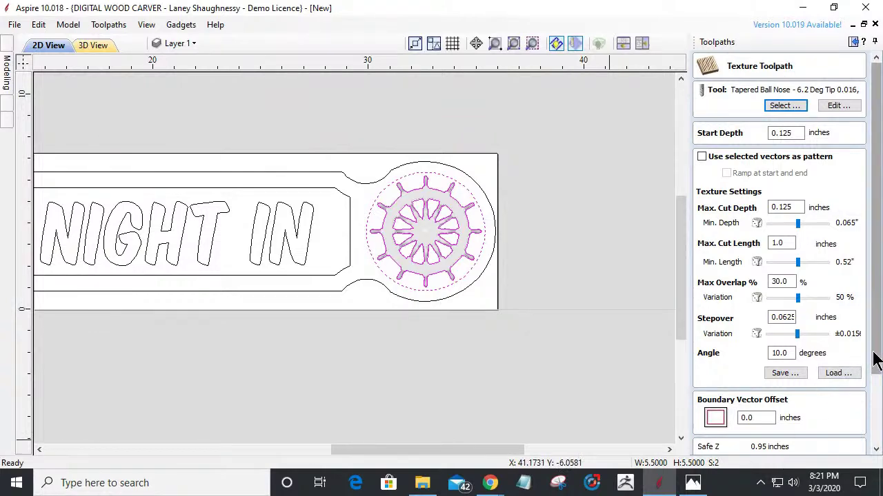
{"action": "left_click_drag", "start_coordinate": [873, 359], "coordinate": [867, 453]}
{"action": "left_click", "coordinate": [851, 451]}
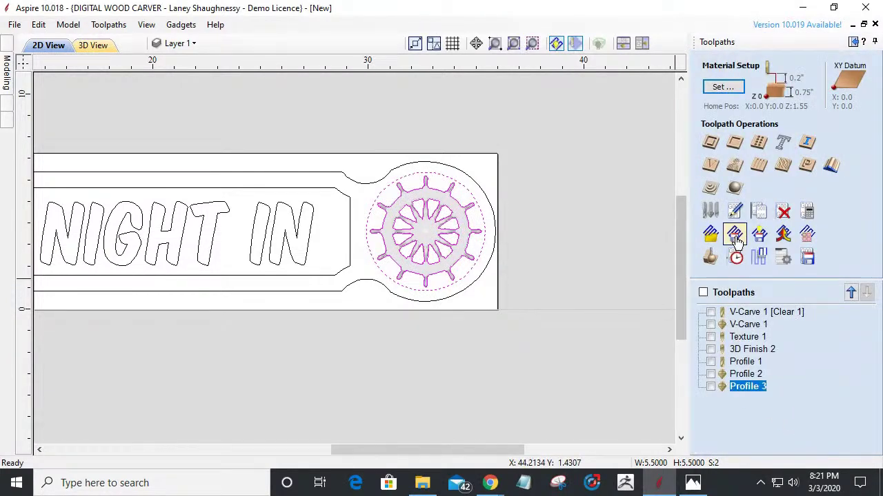
{"action": "left_click", "coordinate": [710, 256]}
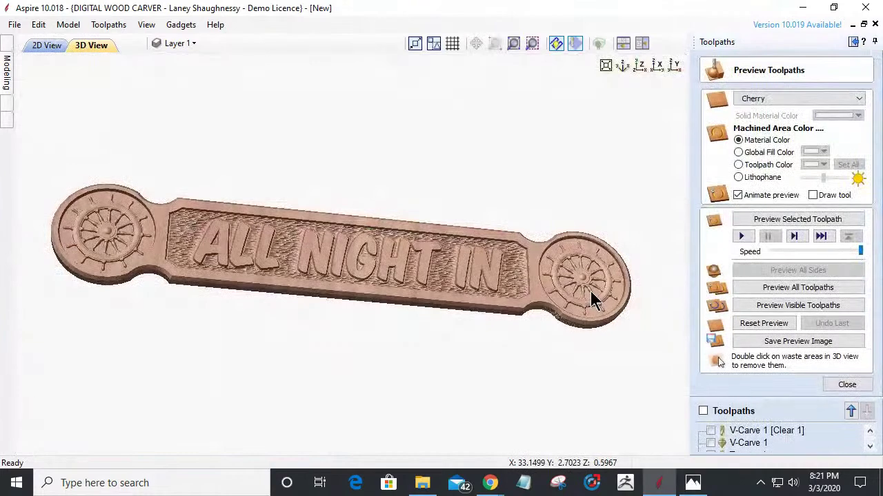
{"action": "scroll", "coordinate": [634, 299], "scroll_direction": "up", "scroll_amount": 5}
{"action": "middle_click_drag", "start_coordinate": [461, 289], "coordinate": [236, 265]}
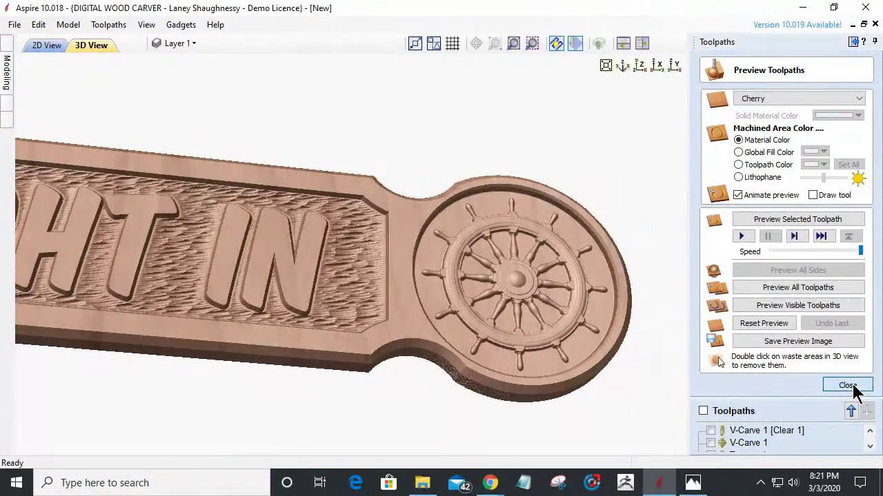
{"action": "left_click", "coordinate": [854, 386]}
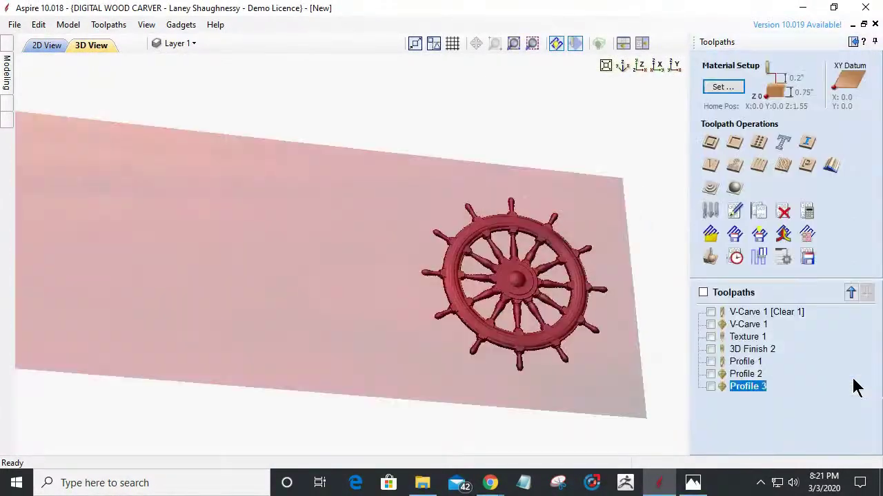
Step: Check the model's position and thickness in the material setup, and compare with the wheel recess in the carved preview
{"action": "left_click", "coordinate": [724, 89]}
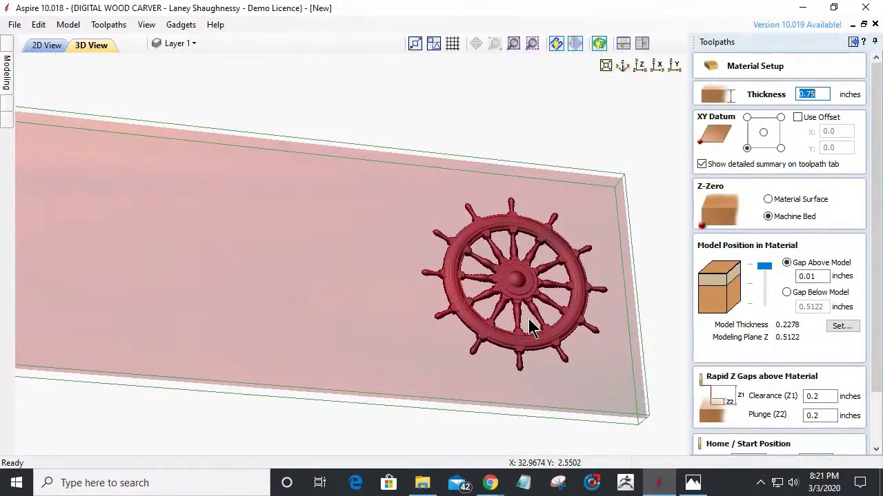
{"action": "left_click", "coordinate": [812, 277]}
{"action": "key", "text": "BackSpace"}
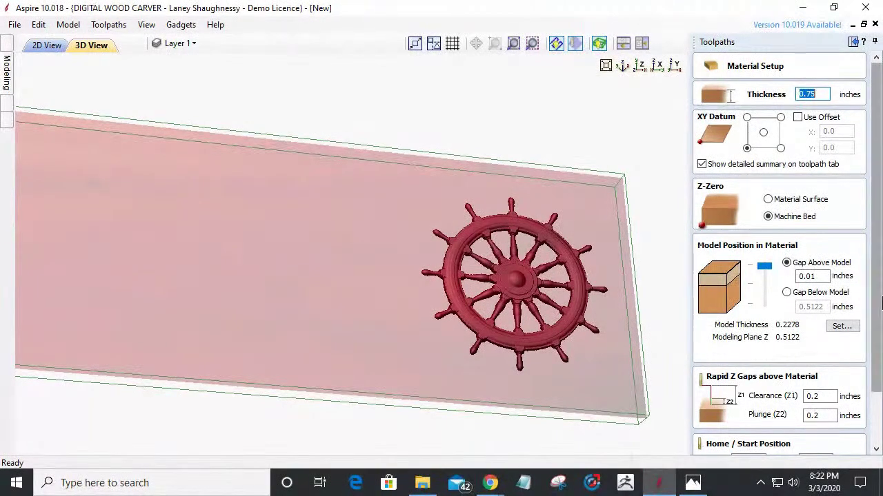
{"action": "scroll", "coordinate": [877, 310], "scroll_direction": "down", "scroll_amount": 2}
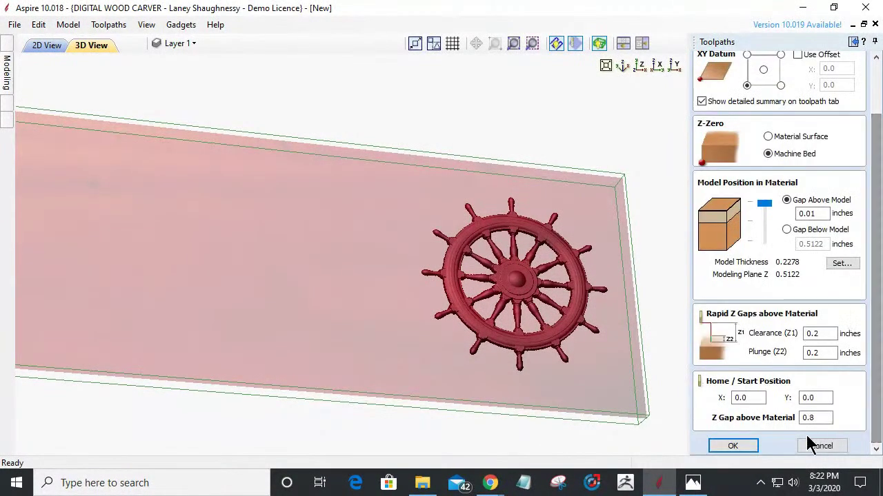
{"action": "left_click", "coordinate": [811, 447]}
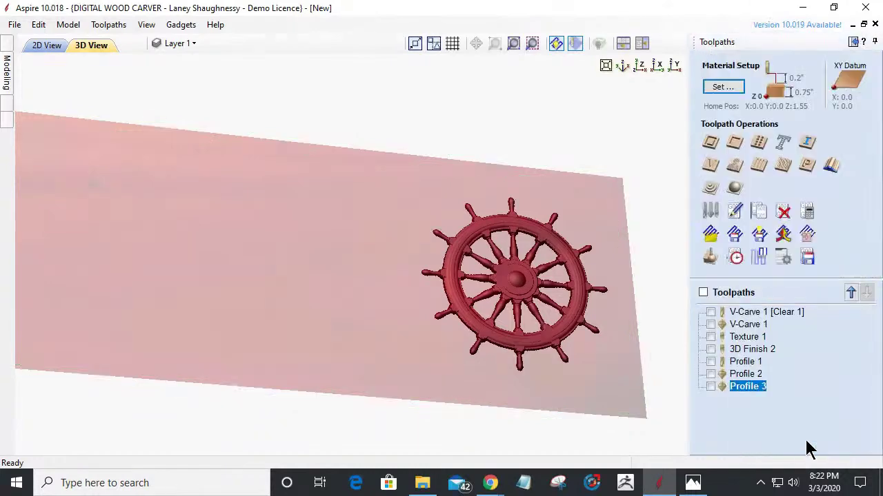
{"action": "left_click", "coordinate": [710, 260]}
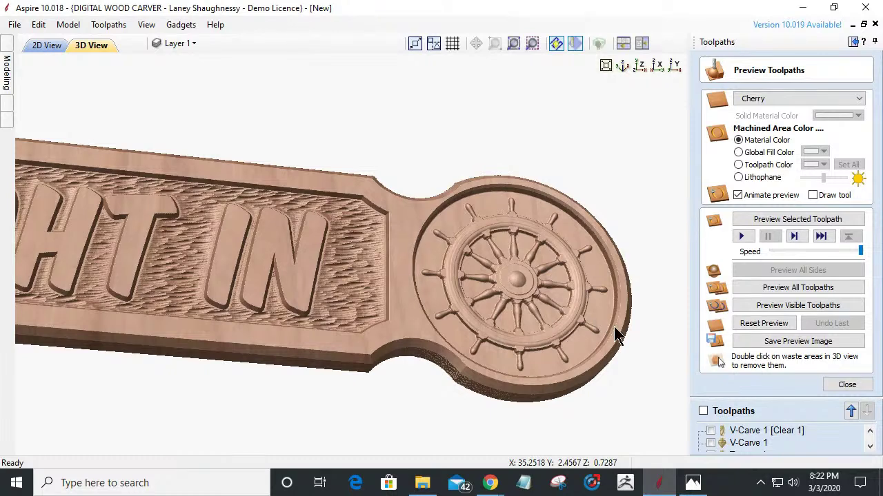
{"action": "left_click", "coordinate": [845, 386]}
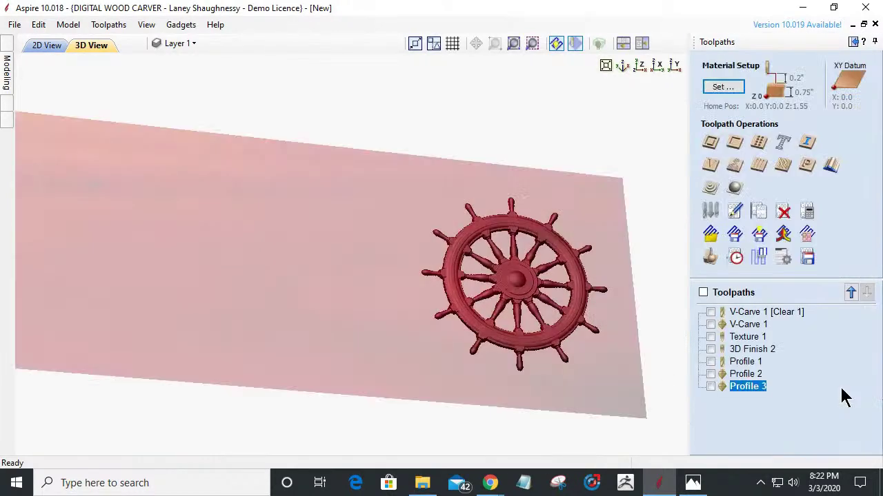
Step: Set the texture toolpath's start depth to 0.22 inches and leave the form without calculating
{"action": "left_click", "coordinate": [783, 165]}
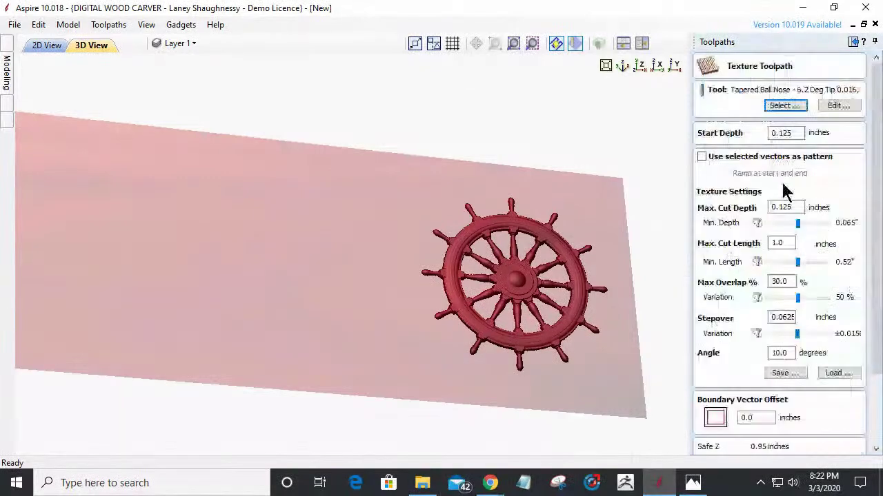
{"action": "left_click", "coordinate": [780, 132]}
{"action": "type", "text": ".22"}
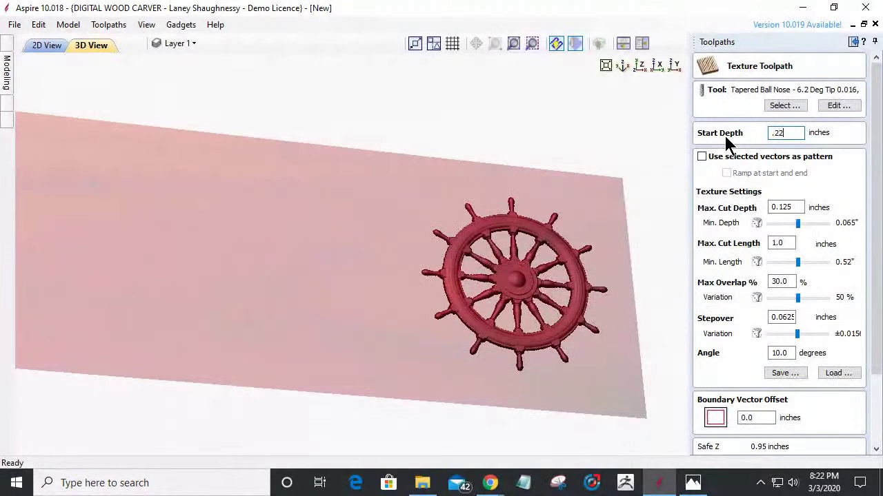
{"action": "left_click_drag", "start_coordinate": [876, 295], "coordinate": [876, 364]}
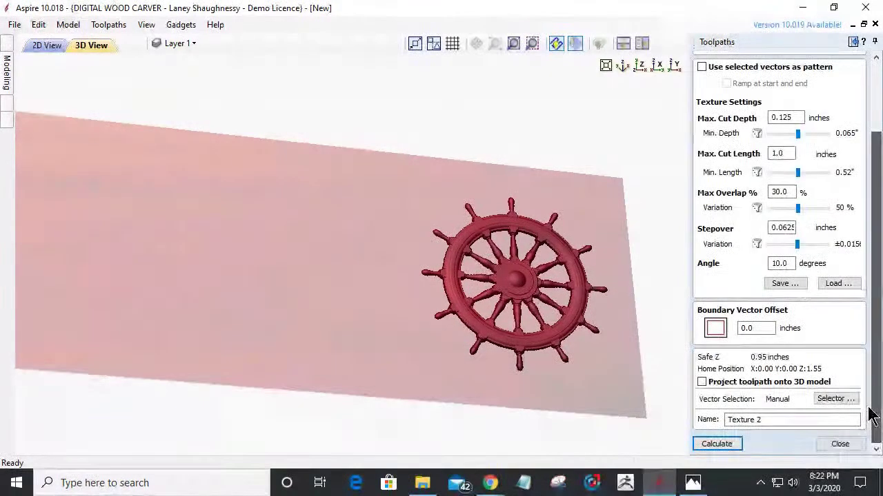
{"action": "left_click", "coordinate": [842, 444]}
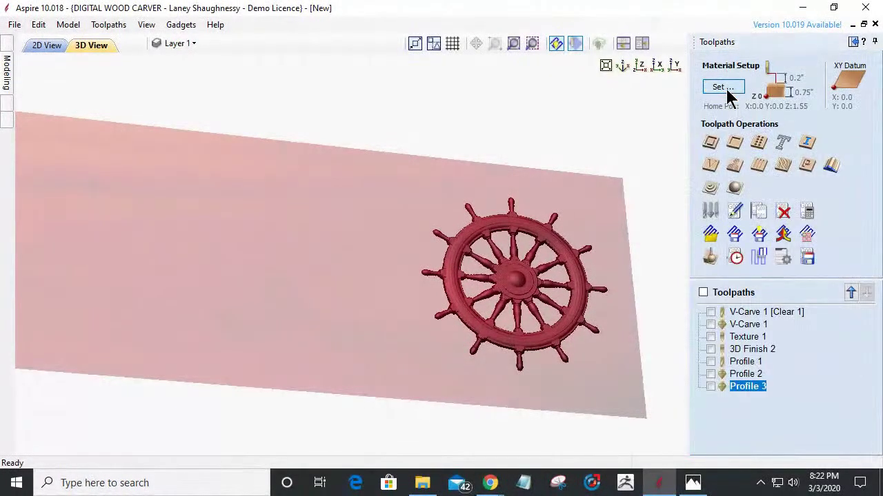
Step: Read the model thickness and the gap above the model in the material setup
{"action": "left_click", "coordinate": [725, 88]}
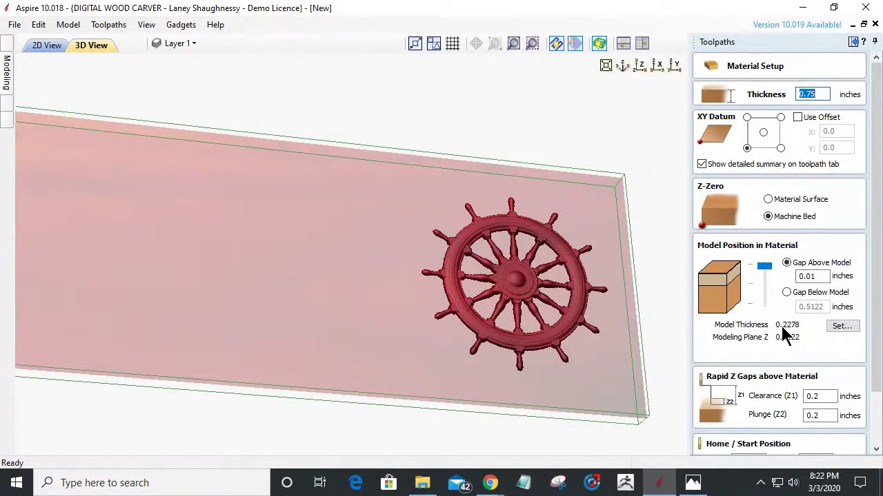
{"action": "double_click", "coordinate": [806, 276]}
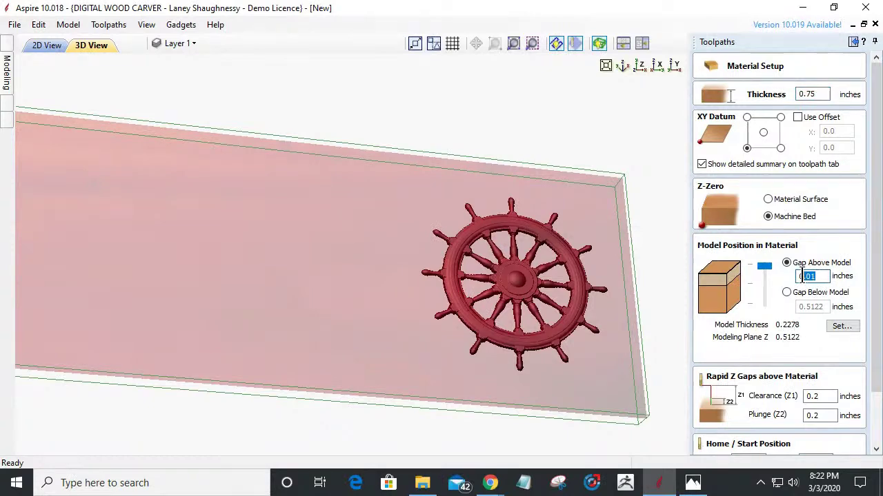
{"action": "left_click_drag", "start_coordinate": [873, 386], "coordinate": [872, 431]}
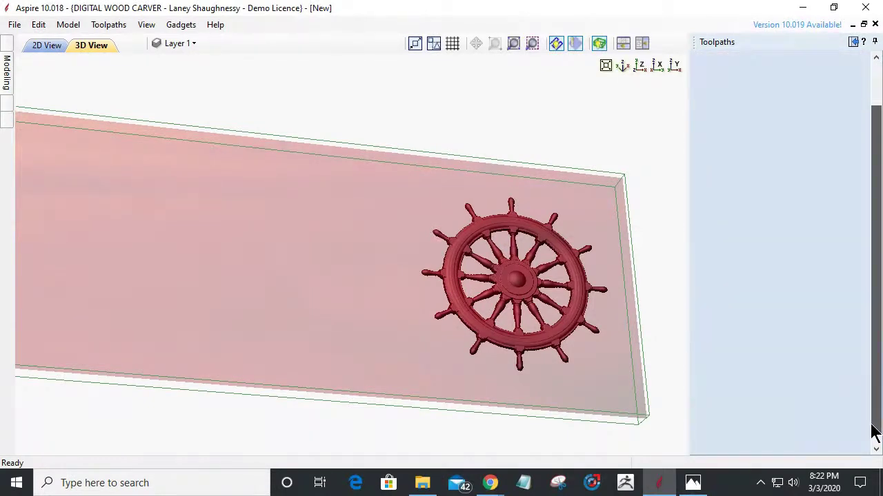
{"action": "left_click", "coordinate": [818, 447]}
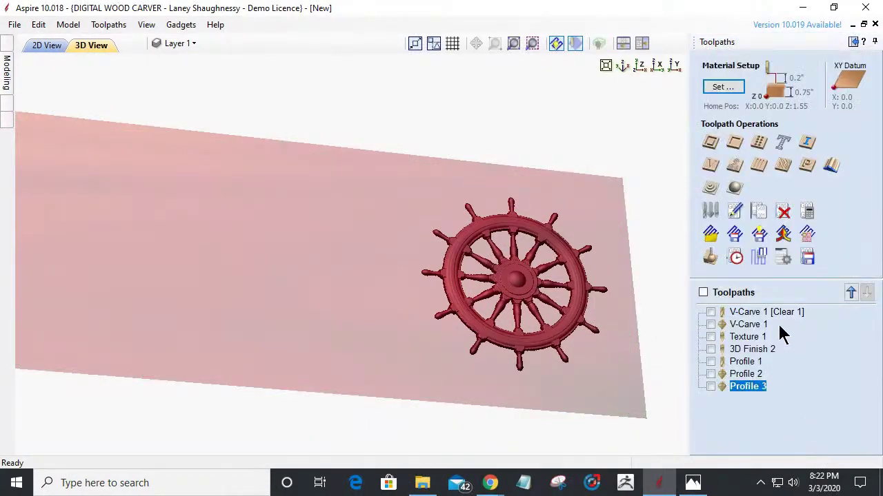
Step: Set the texture toolpath's start depth to 0.2378, maximum cut depth to 0.0625 and maximum cut length to 0.5 inches
{"action": "left_click", "coordinate": [783, 165]}
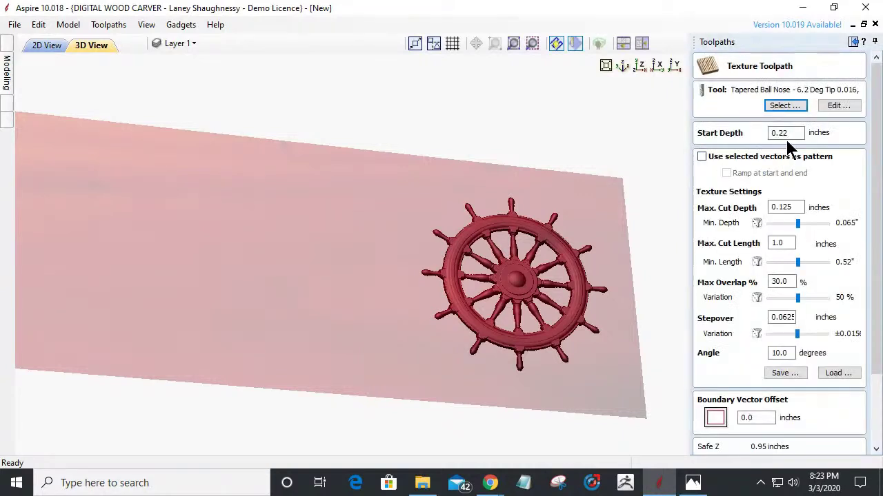
{"action": "left_click", "coordinate": [791, 133]}
{"action": "type", "text": "78"}
{"action": "left_click_drag", "start_coordinate": [795, 208], "coordinate": [771, 209]}
{"action": "type", "text": "0.0625"}
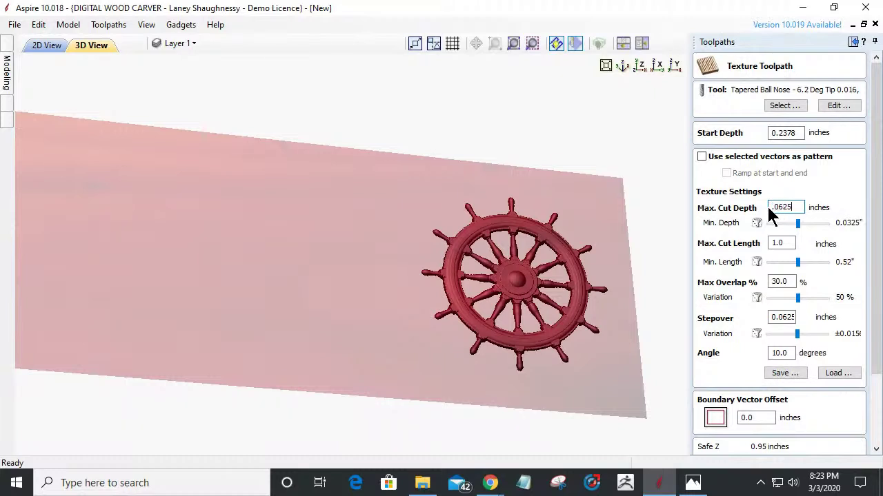
{"action": "double_click", "coordinate": [785, 245]}
{"action": "type", "text": ".5"}
Step: Set the boundary vector offset to 0.03125 inches and calculate the texture toolpath for the wheel's background
{"action": "left_click_drag", "start_coordinate": [877, 303], "coordinate": [873, 384]}
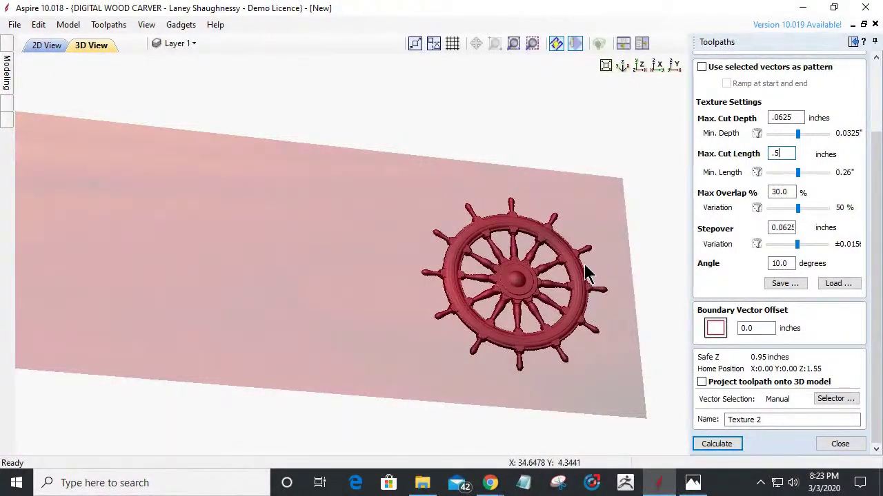
{"action": "double_click", "coordinate": [739, 324]}
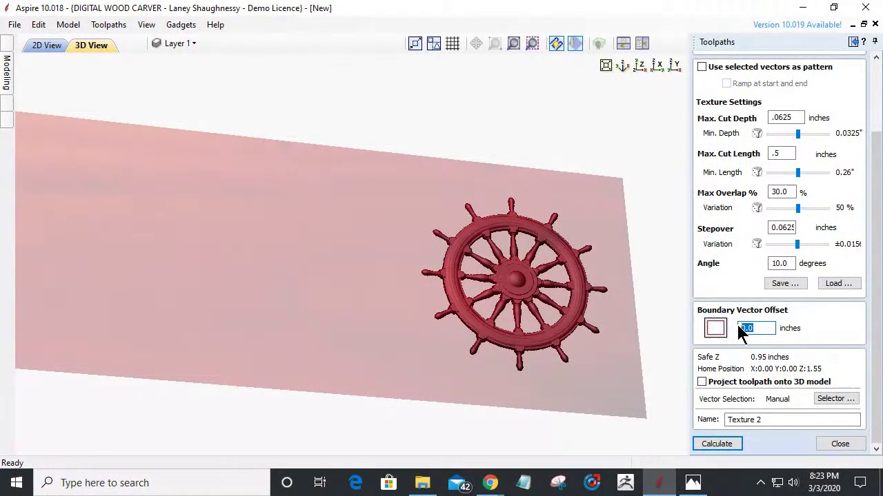
{"action": "type", "text": ".031258"}
{"action": "key", "text": "BackSpace"}
{"action": "left_click", "coordinate": [714, 445]}
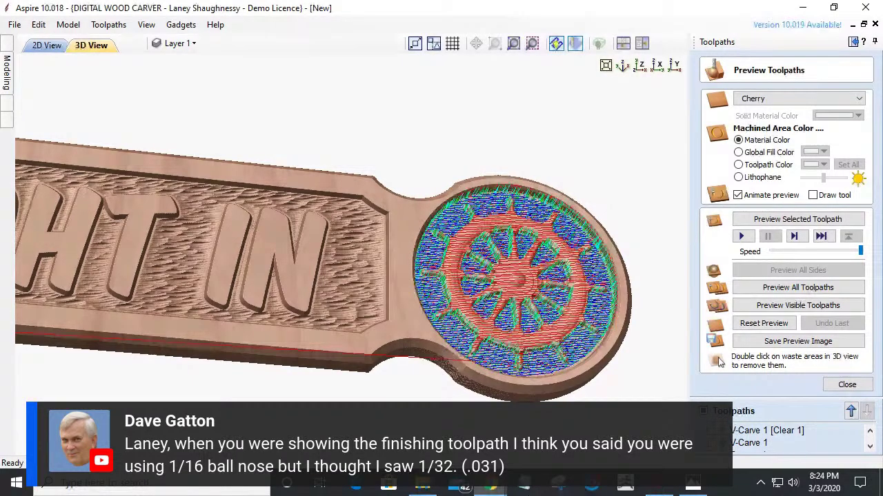
Step: Examine the tip radius of the tapered ball nose tool used by the 3D Finish 2 toolpath, leaving the tool and toolpath unchanged
{"action": "left_click", "coordinate": [843, 386]}
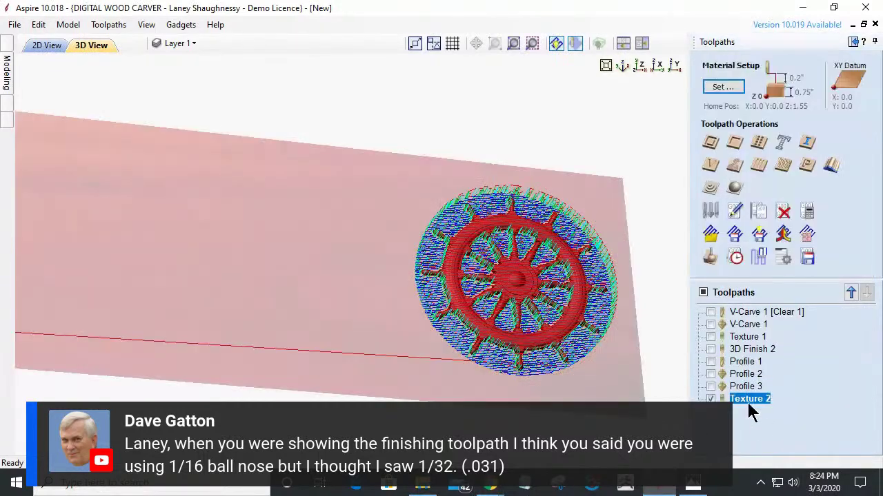
{"action": "left_click", "coordinate": [742, 350]}
{"action": "double_click", "coordinate": [739, 350]}
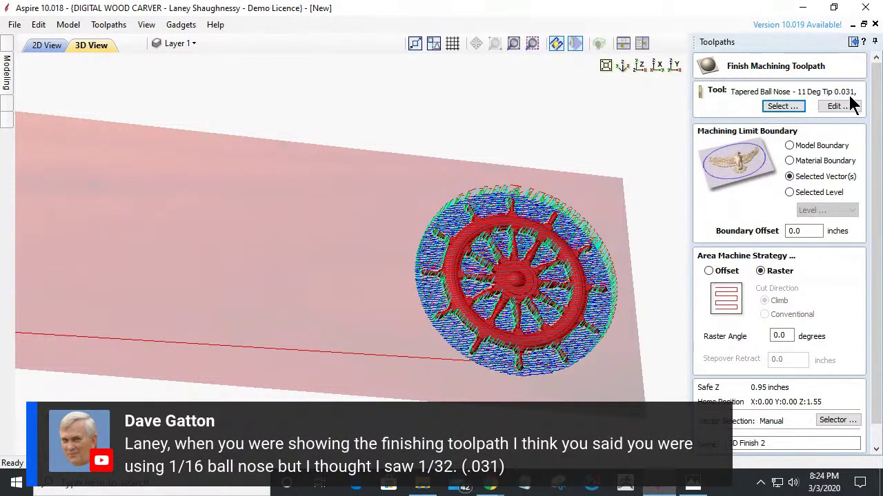
{"action": "left_click", "coordinate": [830, 106]}
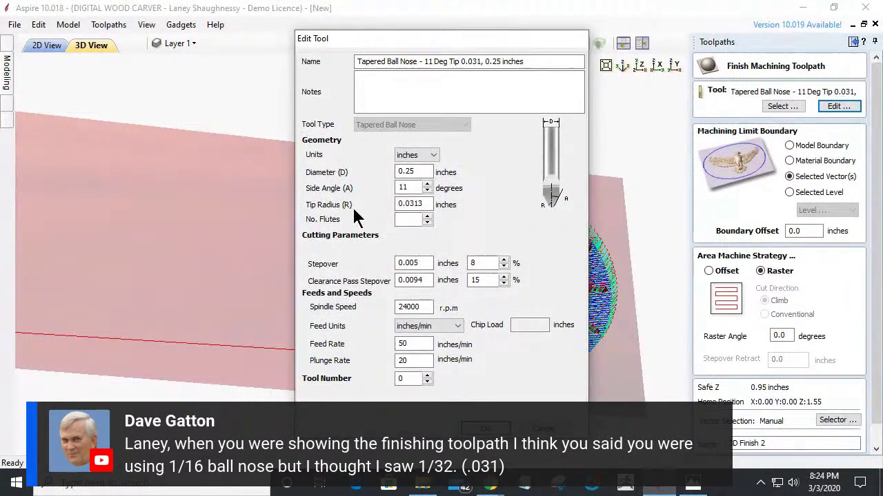
{"action": "left_click_drag", "start_coordinate": [404, 204], "coordinate": [433, 236]}
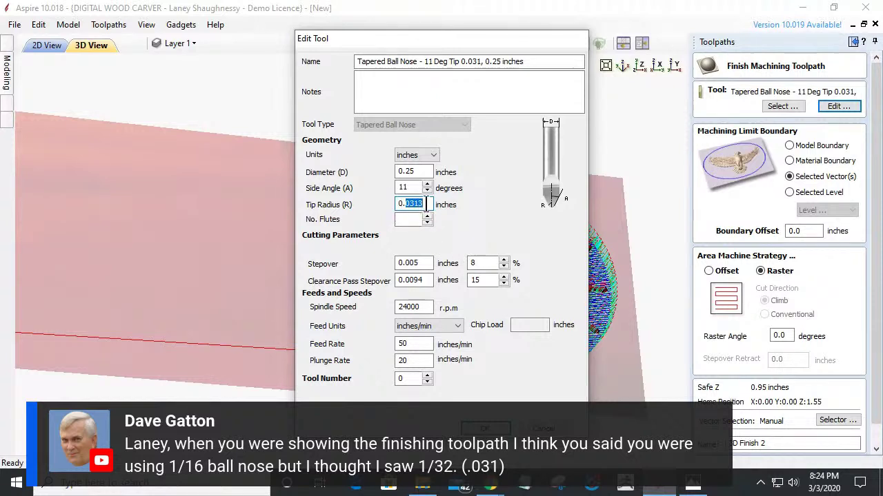
{"action": "double_click", "coordinate": [402, 204]}
{"action": "left_click", "coordinate": [525, 428]}
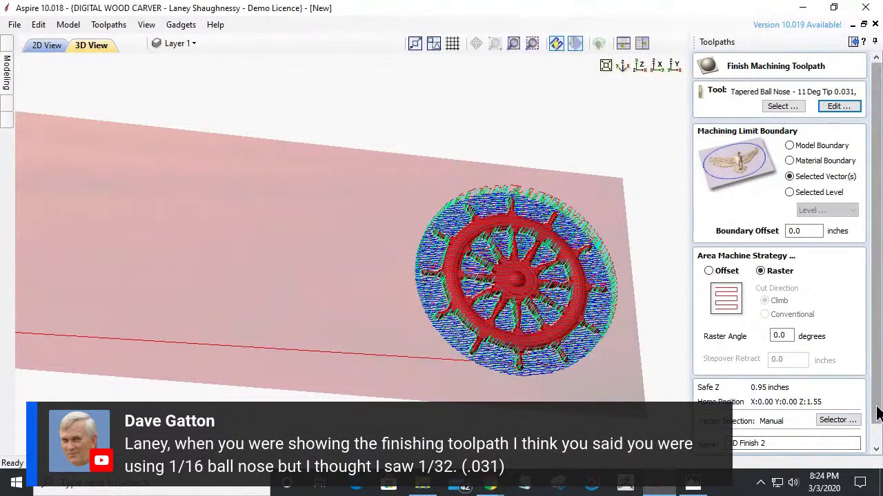
{"action": "left_click", "coordinate": [874, 448]}
{"action": "left_click", "coordinate": [838, 446]}
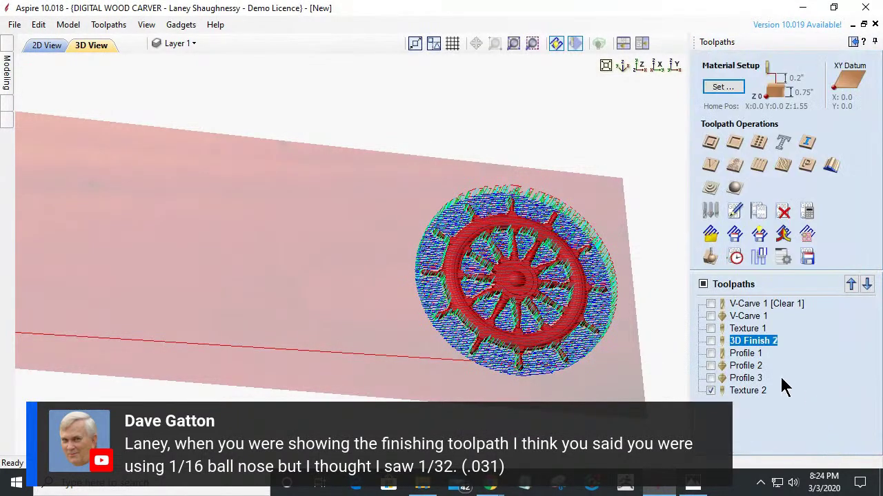
Step: Check the tip radius of the tapered ball nose tool in the Texture 2 toolpath without editing the tool
{"action": "double_click", "coordinate": [737, 391]}
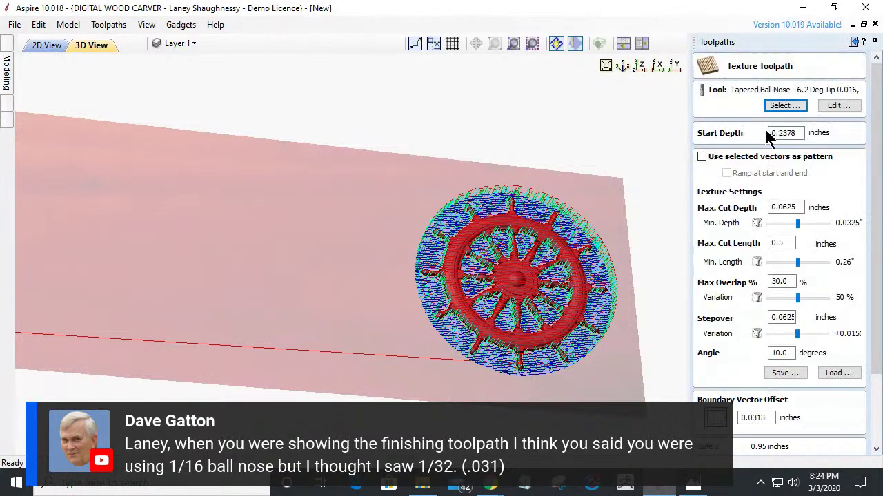
{"action": "left_click", "coordinate": [837, 105]}
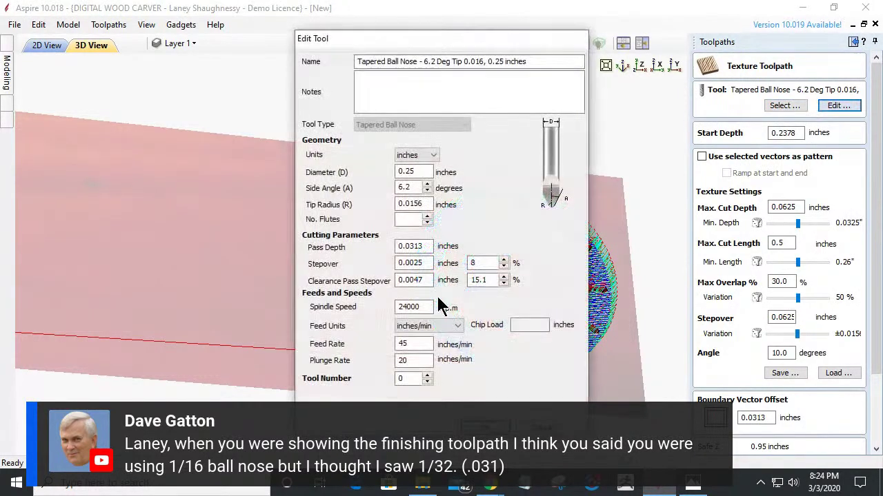
{"action": "left_click_drag", "start_coordinate": [425, 204], "coordinate": [406, 204]}
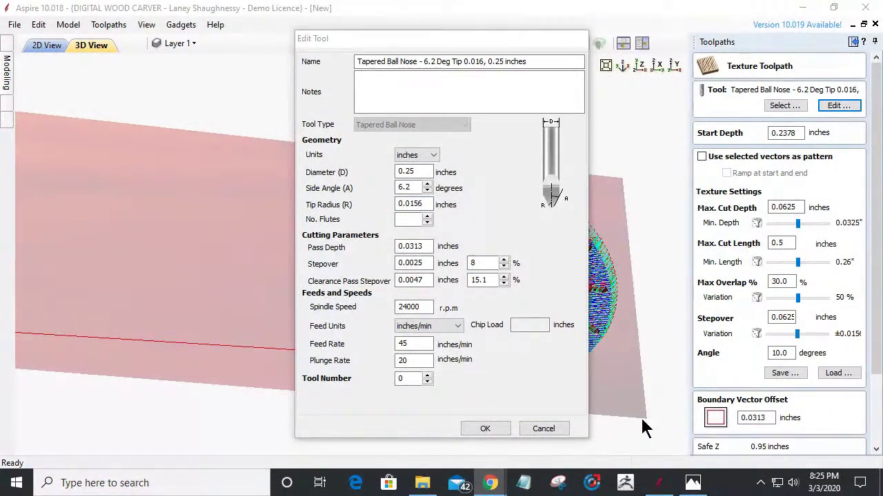
{"action": "left_click", "coordinate": [557, 429]}
{"action": "left_click", "coordinate": [545, 429]}
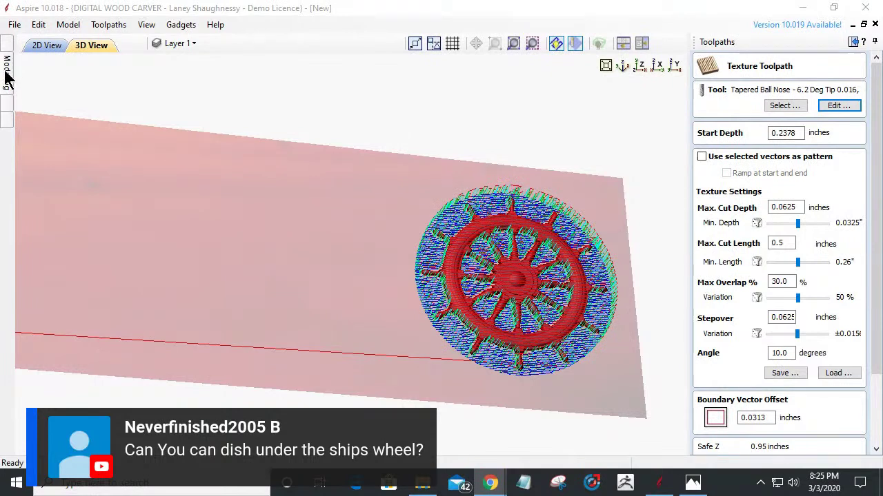
Step: Look through the Objects & People folder of the clipart library
{"action": "left_click", "coordinate": [6, 110]}
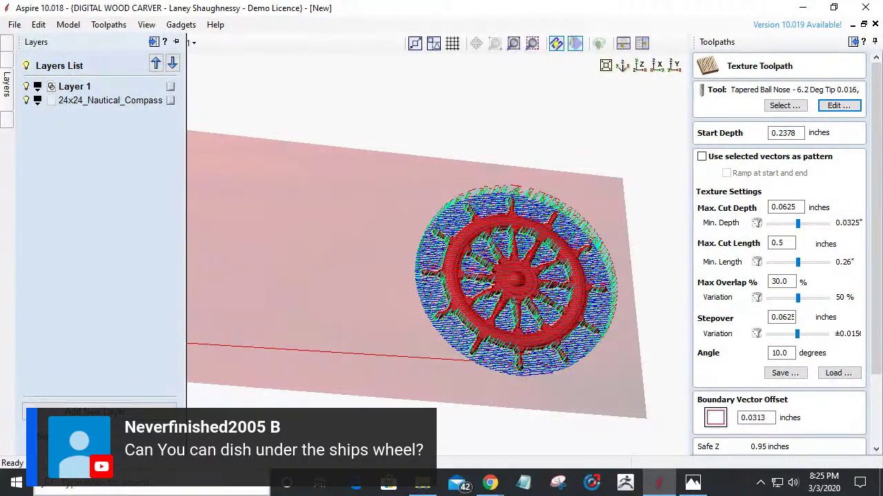
{"action": "left_click", "coordinate": [7, 128]}
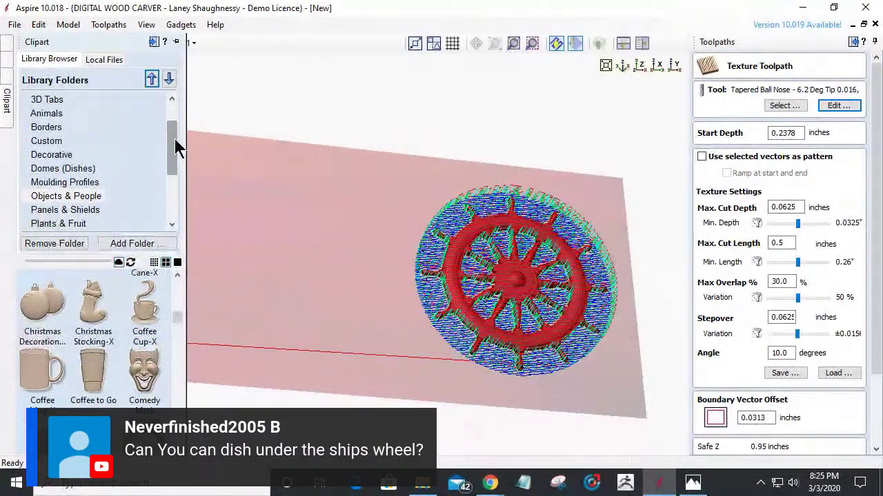
{"action": "left_click_drag", "start_coordinate": [178, 319], "coordinate": [198, 475]}
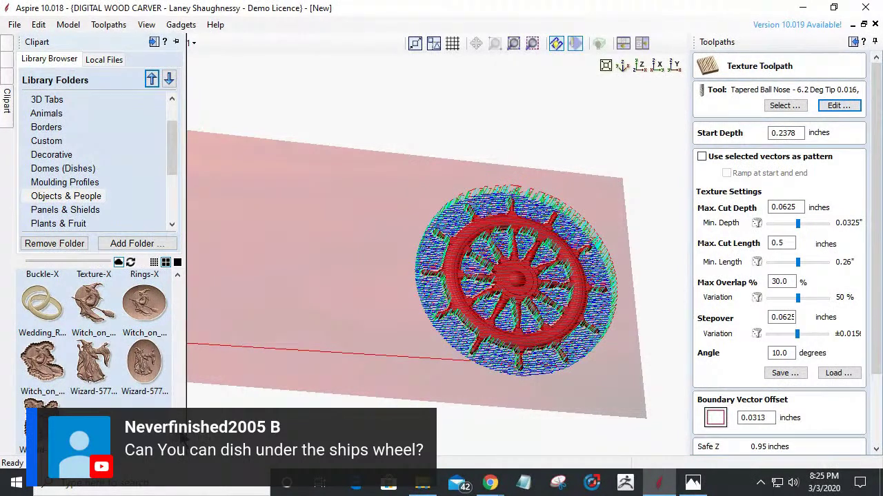
{"action": "left_click_drag", "start_coordinate": [178, 442], "coordinate": [178, 406]}
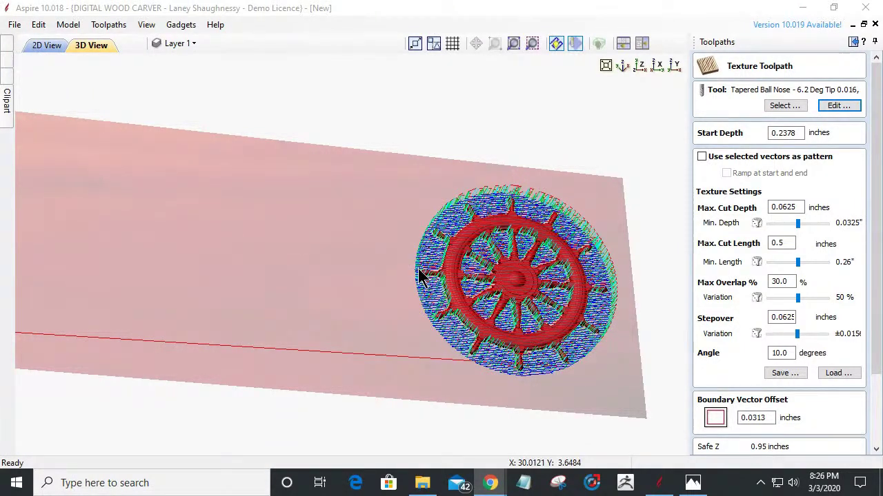
Step: Leave the texture toolpath form uncalculated, hide all toolpath lines and preview the selected Texture 2 toolpath in the cherry material
{"action": "scroll", "coordinate": [875, 211], "scroll_direction": "down", "scroll_amount": 3}
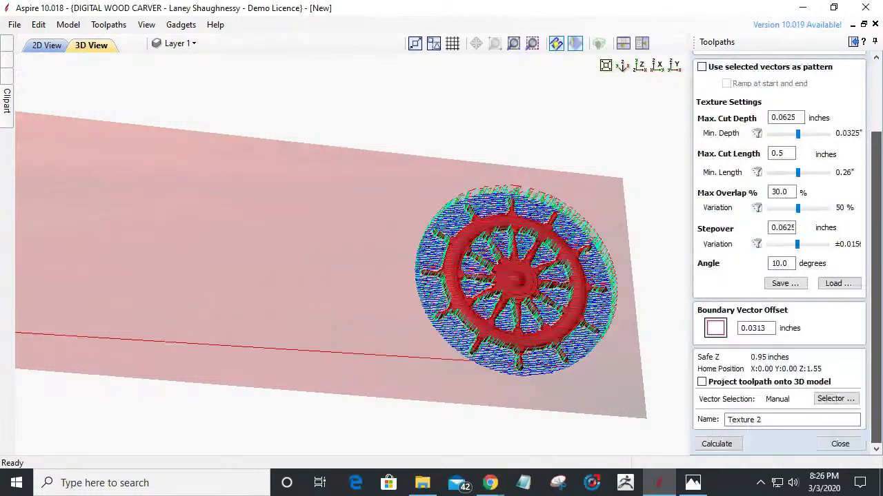
{"action": "left_click", "coordinate": [840, 444]}
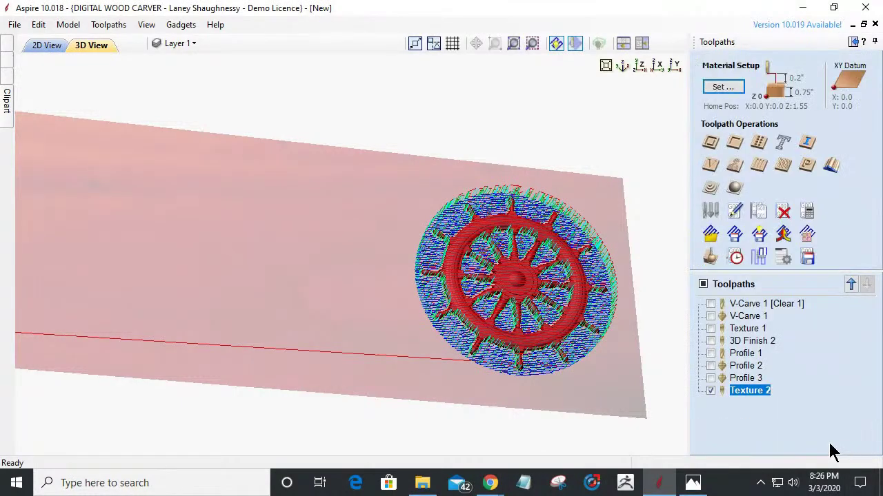
{"action": "left_click", "coordinate": [710, 257]}
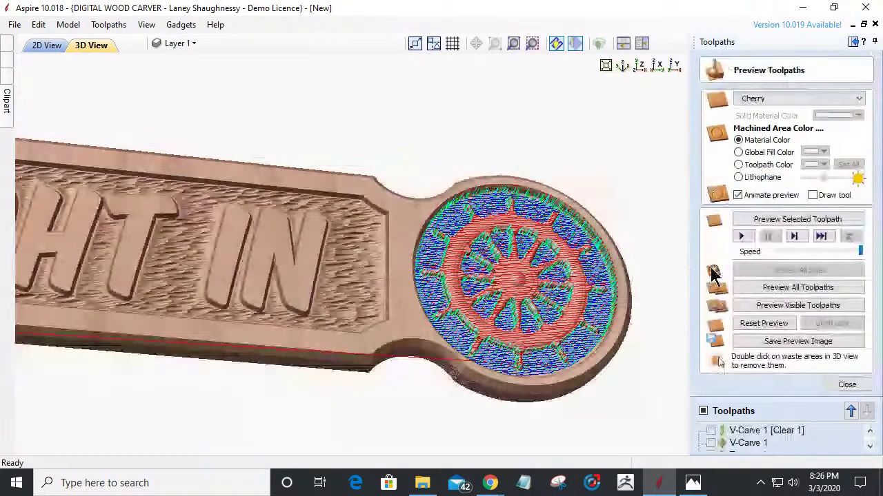
{"action": "left_click", "coordinate": [703, 411]}
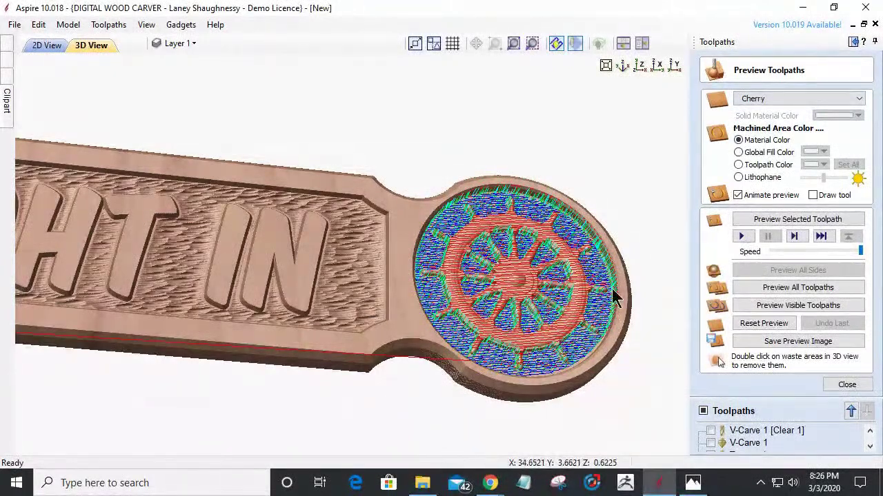
{"action": "left_click", "coordinate": [774, 219]}
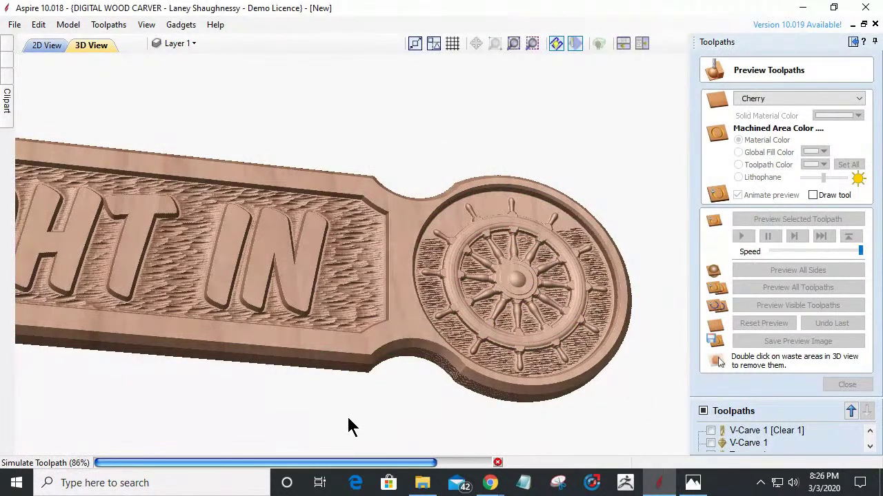
Step: Examine the previewed sign from several angles and inspect the textured background behind the ship's wheel beside the word IN up close
{"action": "left_click_drag", "start_coordinate": [260, 343], "coordinate": [273, 353]}
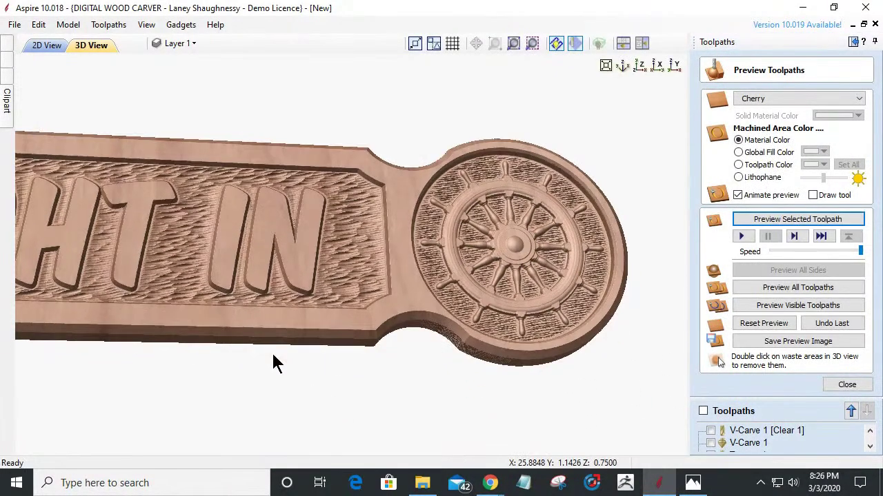
{"action": "left_click", "coordinate": [639, 67]}
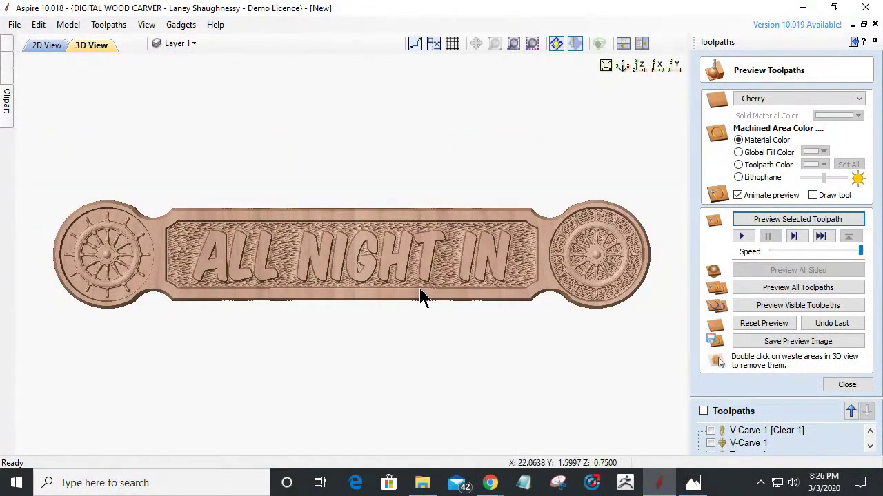
{"action": "left_click_drag", "start_coordinate": [422, 297], "coordinate": [372, 220]}
{"action": "left_click_drag", "start_coordinate": [399, 270], "coordinate": [369, 312]}
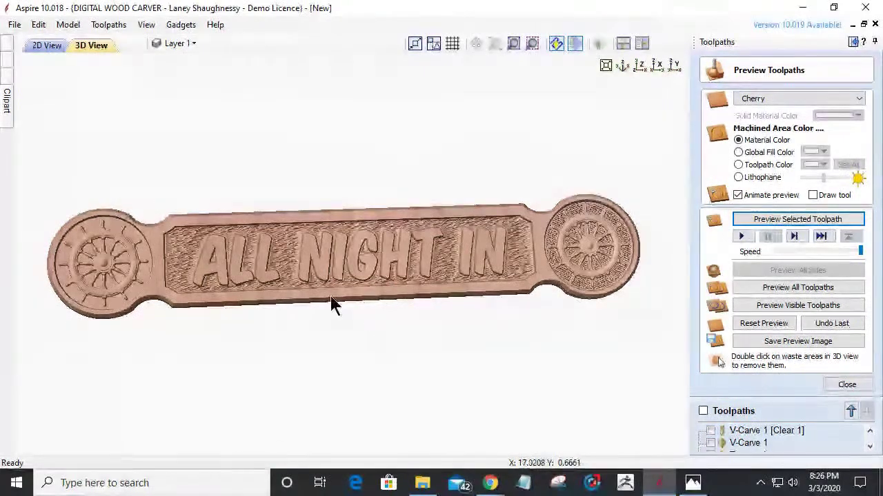
{"action": "left_click_drag", "start_coordinate": [242, 301], "coordinate": [368, 302]}
{"action": "scroll", "coordinate": [581, 295], "scroll_direction": "up", "scroll_amount": 4}
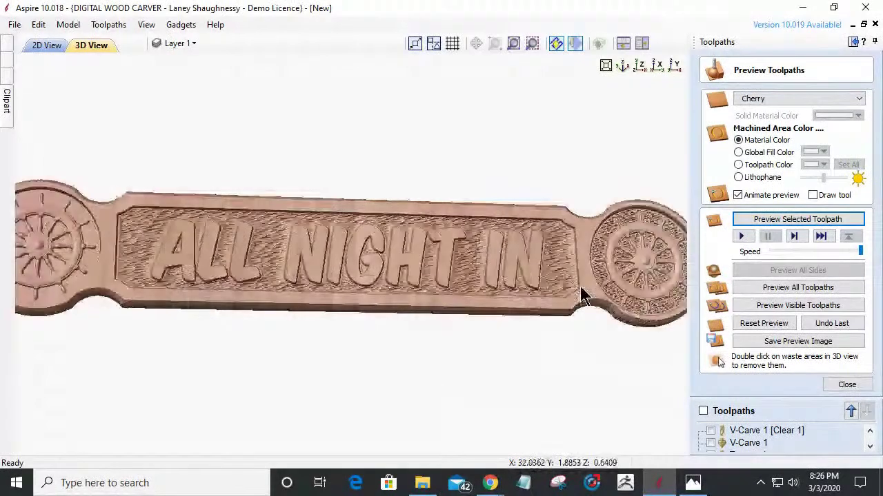
{"action": "middle_click_drag", "start_coordinate": [582, 352], "coordinate": [115, 292]}
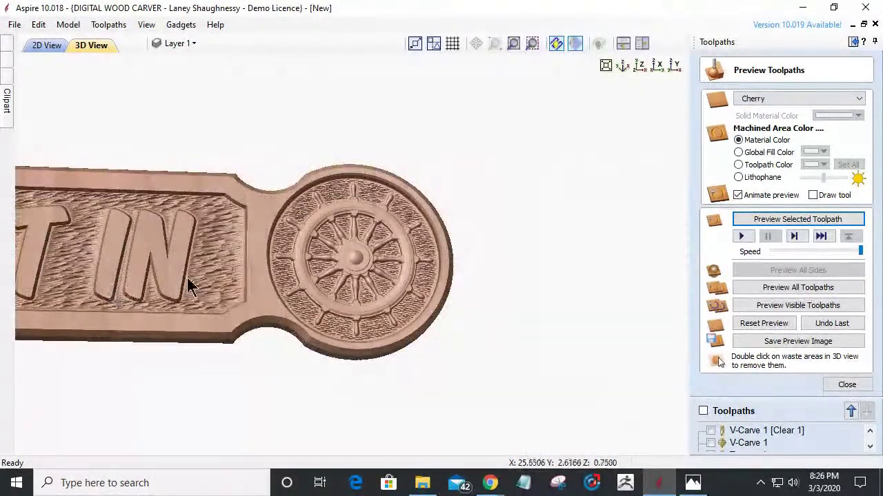
{"action": "scroll", "coordinate": [310, 282], "scroll_direction": "up", "scroll_amount": 4}
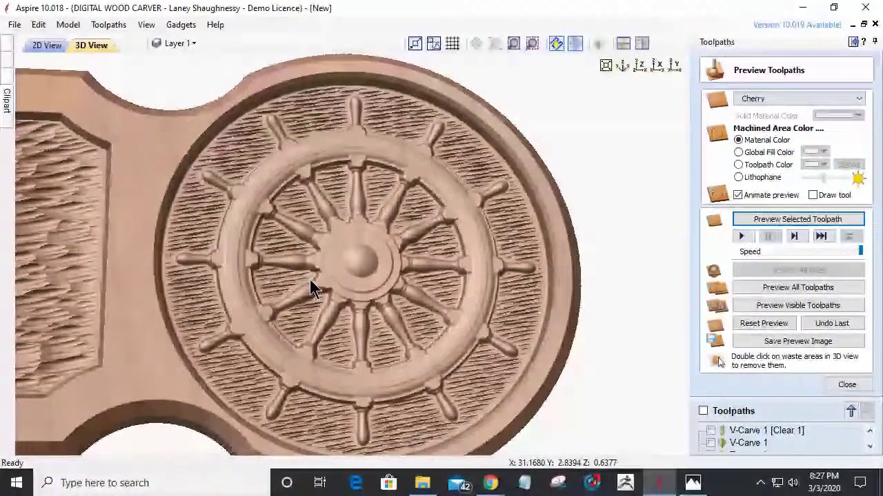
{"action": "scroll", "coordinate": [311, 283], "scroll_direction": "down", "scroll_amount": 1}
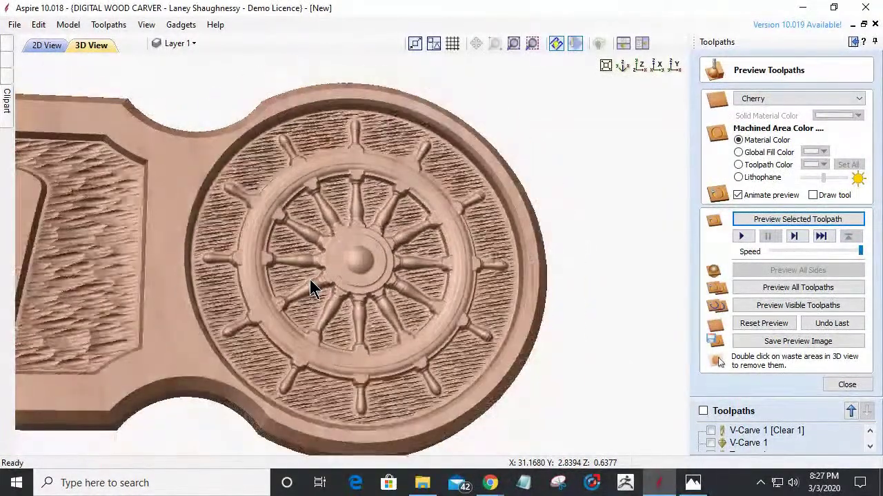
{"action": "scroll", "coordinate": [309, 282], "scroll_direction": "down", "scroll_amount": 6}
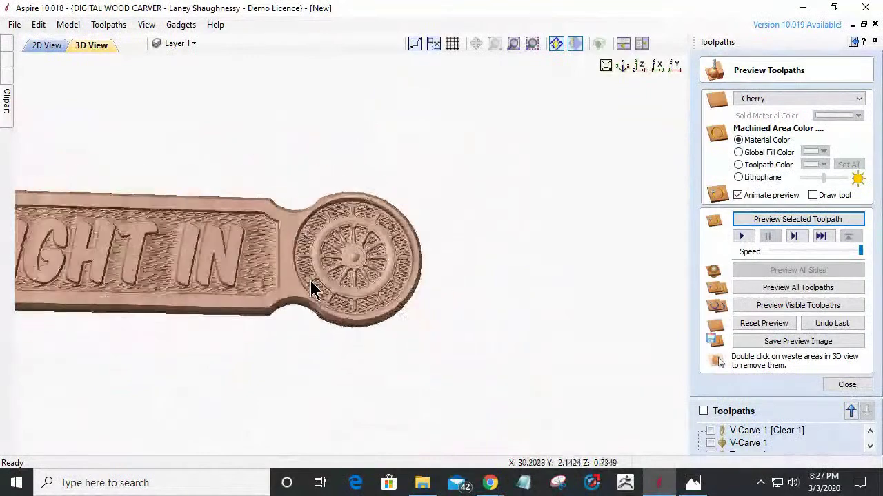
Step: Review the whole carved sign from above and at an angle, comparing both wheel ends, and close the toolpath preview
{"action": "left_click", "coordinate": [641, 66]}
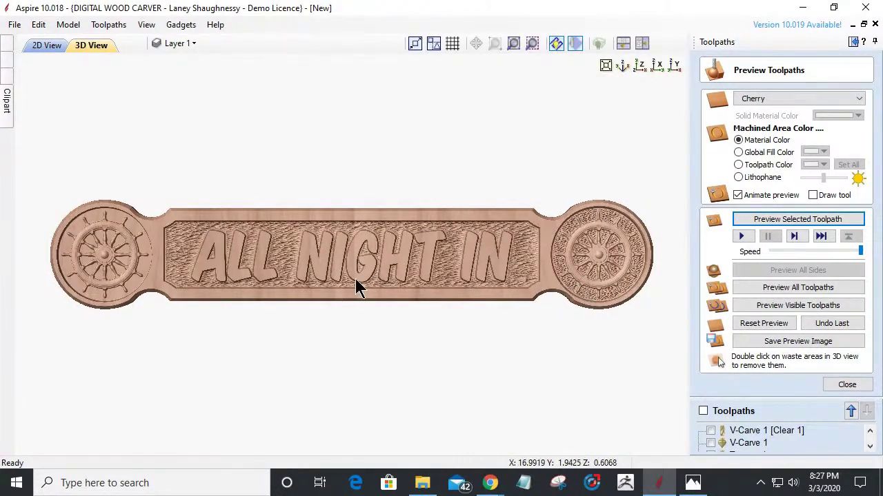
{"action": "scroll", "coordinate": [356, 286], "scroll_direction": "up", "scroll_amount": 2}
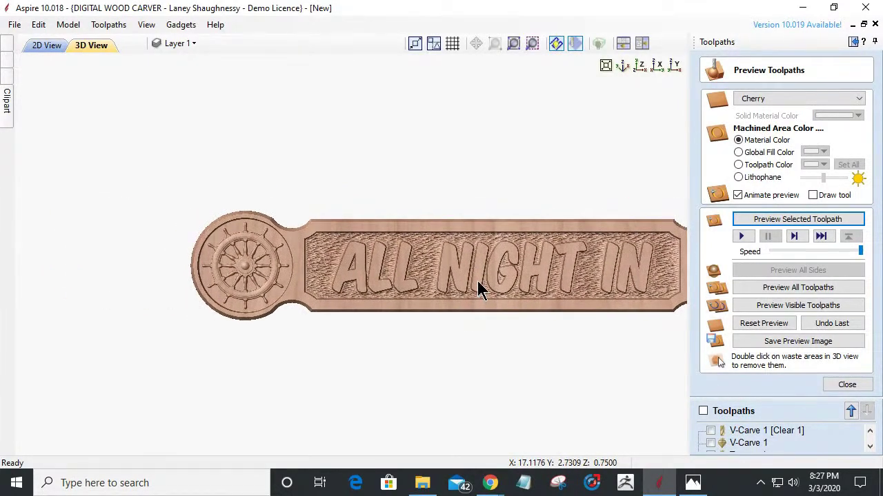
{"action": "scroll", "coordinate": [481, 288], "scroll_direction": "up", "scroll_amount": 1}
{"action": "left_click_drag", "start_coordinate": [471, 222], "coordinate": [470, 215]}
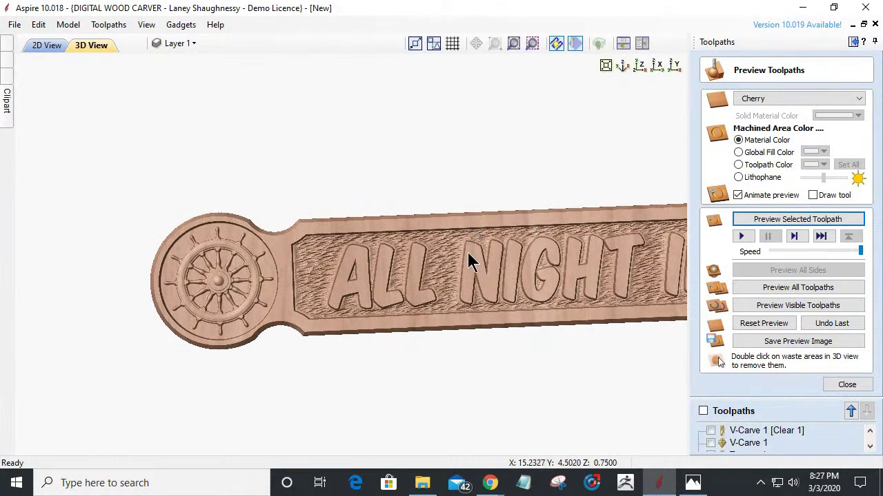
{"action": "scroll", "coordinate": [464, 255], "scroll_direction": "down", "scroll_amount": 3}
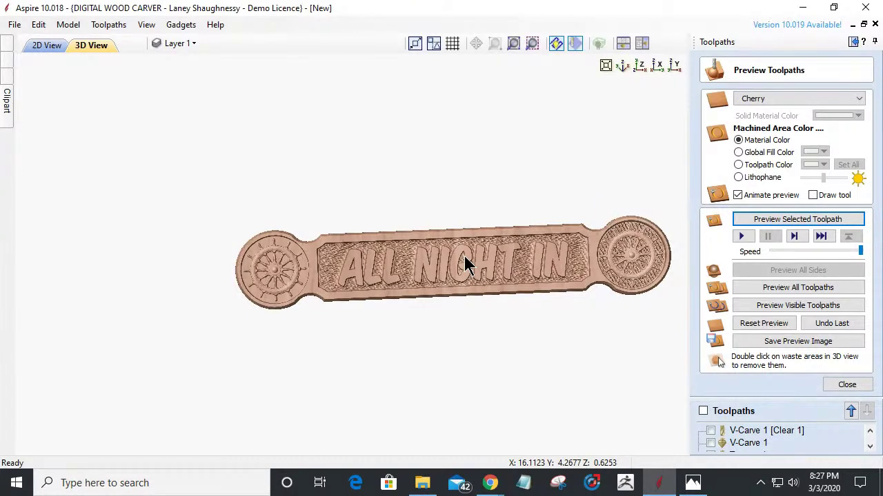
{"action": "scroll", "coordinate": [491, 271], "scroll_direction": "up", "scroll_amount": 1}
{"action": "scroll", "coordinate": [491, 275], "scroll_direction": "up", "scroll_amount": 1}
{"action": "scroll", "coordinate": [476, 273], "scroll_direction": "down", "scroll_amount": 2}
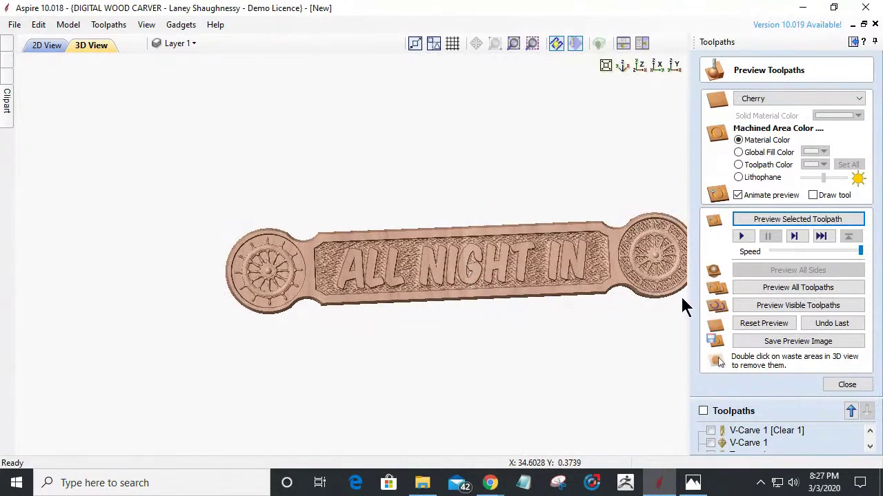
{"action": "left_click", "coordinate": [847, 385]}
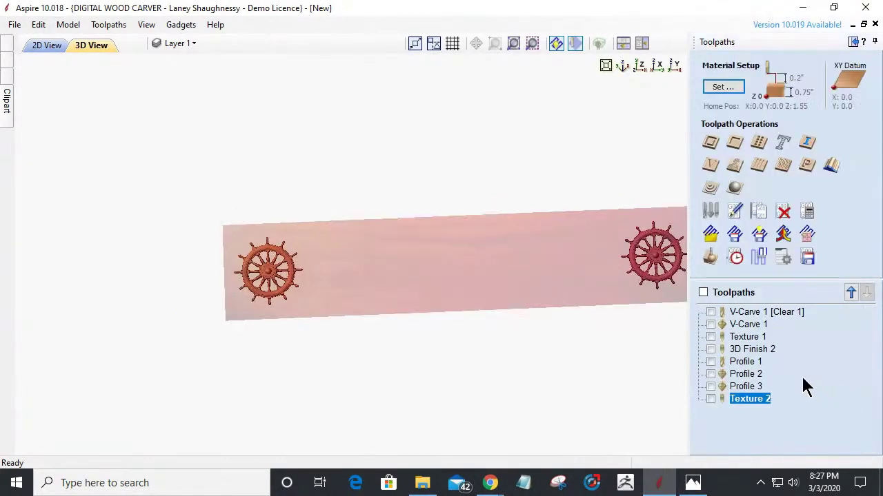
Step: Delete the Texture 2 toolpath from the toolpath list
{"action": "left_click", "coordinate": [711, 399]}
{"action": "right_click", "coordinate": [749, 407]}
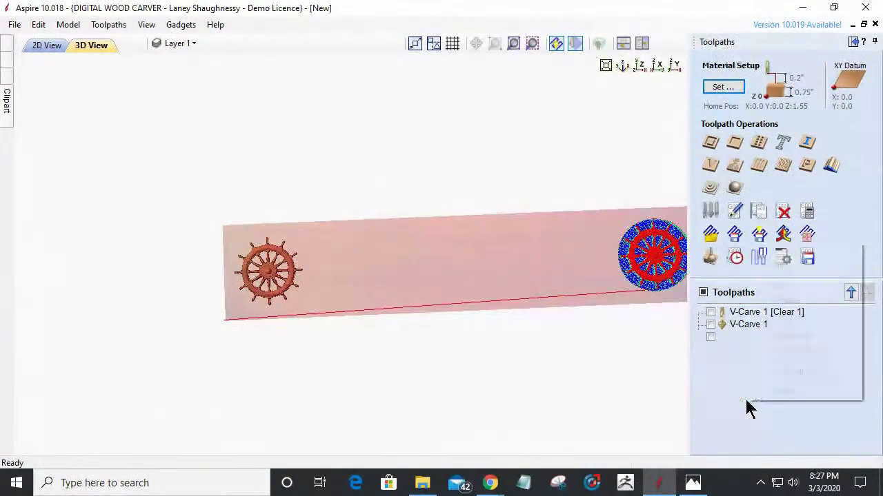
{"action": "mouse_move", "coordinate": [782, 392]}
{"action": "left_click", "coordinate": [695, 390]}
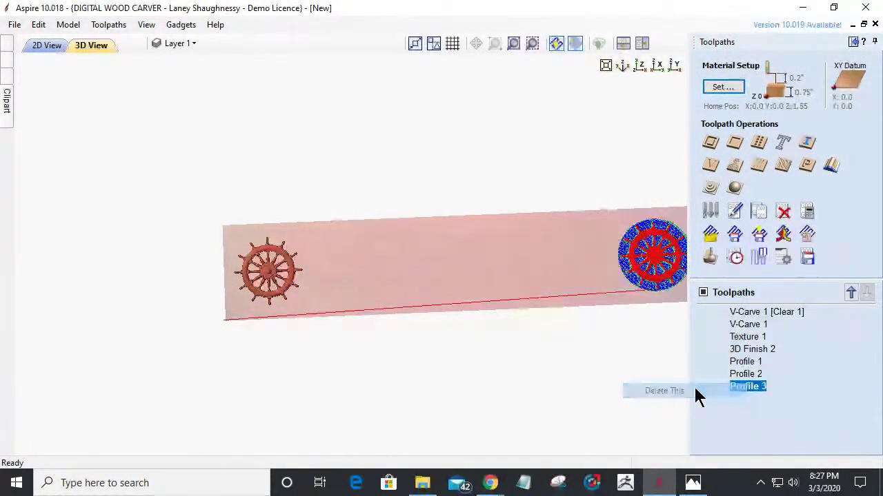
Step: Move all the sign artwork, including lettering, borders and both wheels, to a new hidden layer named Sign 1
{"action": "left_click", "coordinate": [41, 47]}
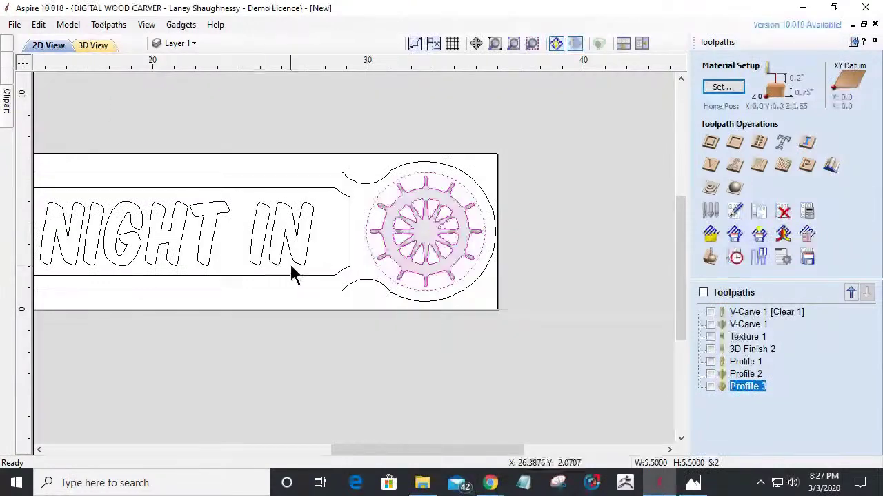
{"action": "scroll", "coordinate": [473, 325], "scroll_direction": "down", "scroll_amount": 3}
{"action": "scroll", "coordinate": [232, 220], "scroll_direction": "up", "scroll_amount": 4}
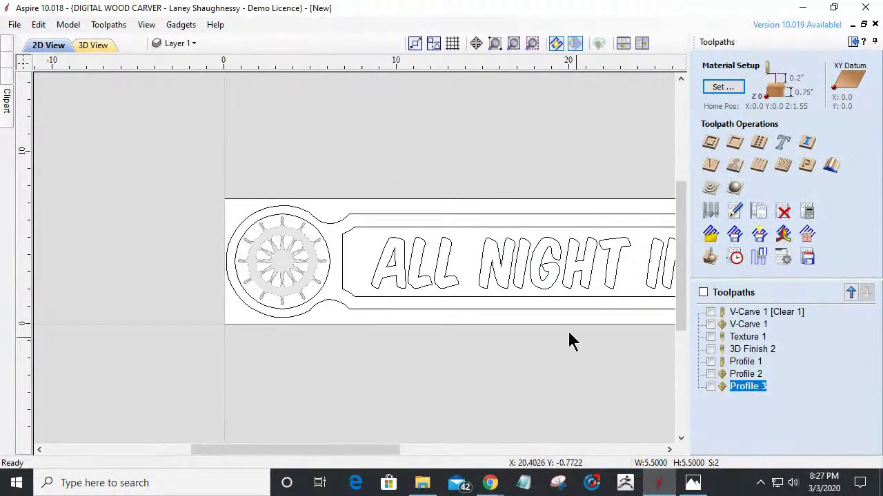
{"action": "scroll", "coordinate": [459, 256], "scroll_direction": "down", "scroll_amount": 3}
{"action": "scroll", "coordinate": [591, 256], "scroll_direction": "up", "scroll_amount": 3}
{"action": "scroll", "coordinate": [586, 250], "scroll_direction": "down", "scroll_amount": 1}
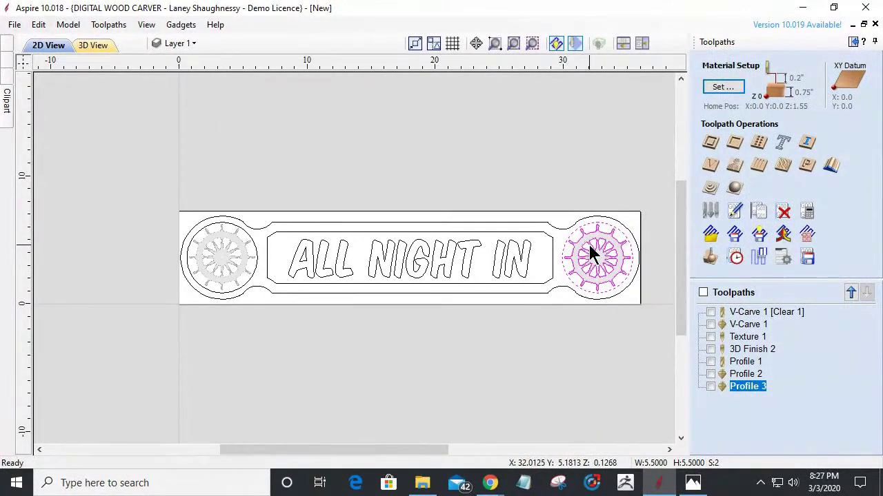
{"action": "left_click_drag", "start_coordinate": [143, 199], "coordinate": [281, 310]}
{"action": "left_click_drag", "start_coordinate": [57, 129], "coordinate": [674, 371]}
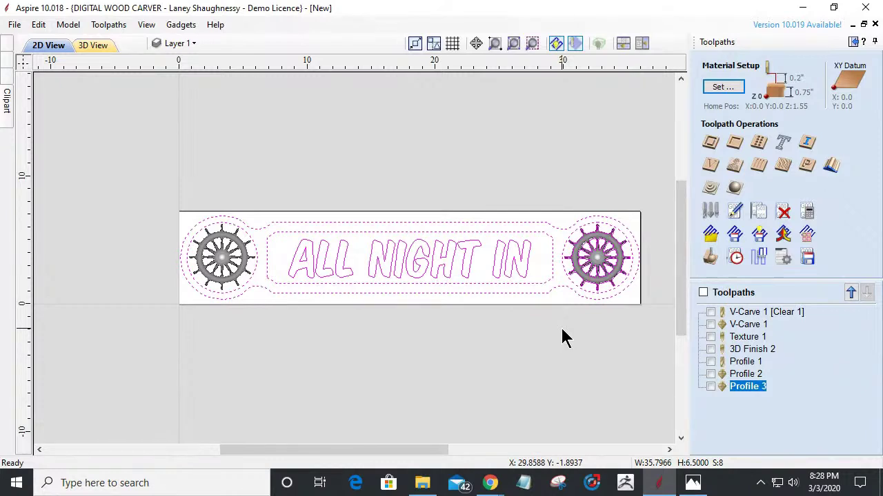
{"action": "right_click", "coordinate": [453, 255]}
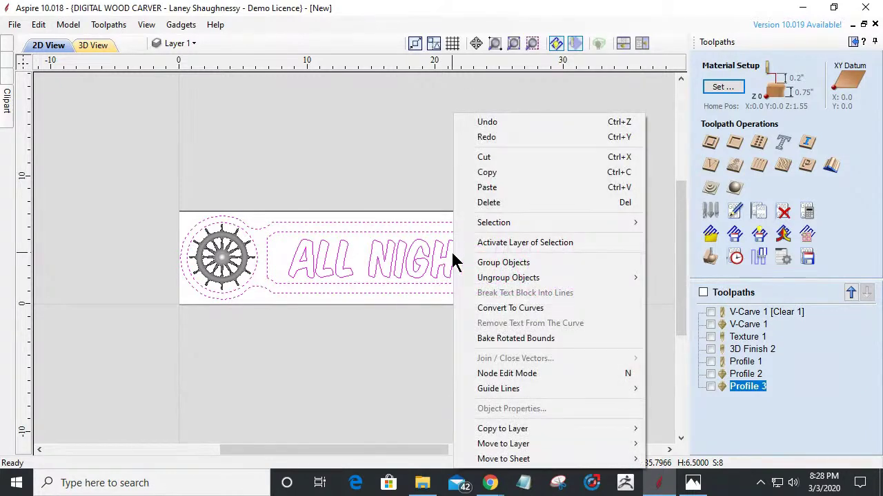
{"action": "mouse_move", "coordinate": [487, 434]}
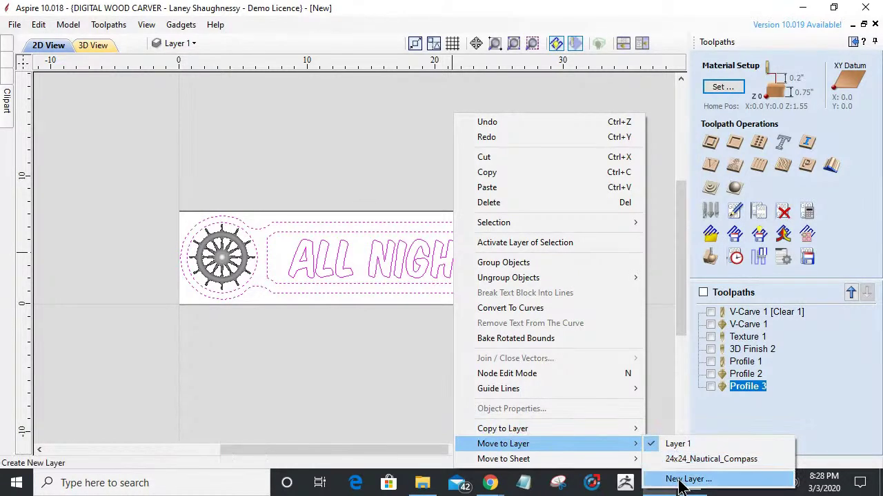
{"action": "left_click", "coordinate": [680, 479]}
{"action": "mouse_move", "coordinate": [681, 487]}
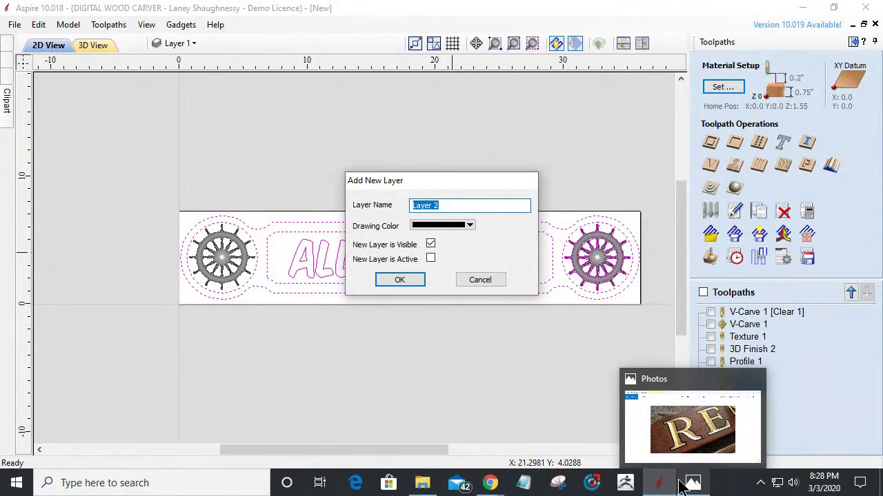
{"action": "type", "text": "Sign 1"}
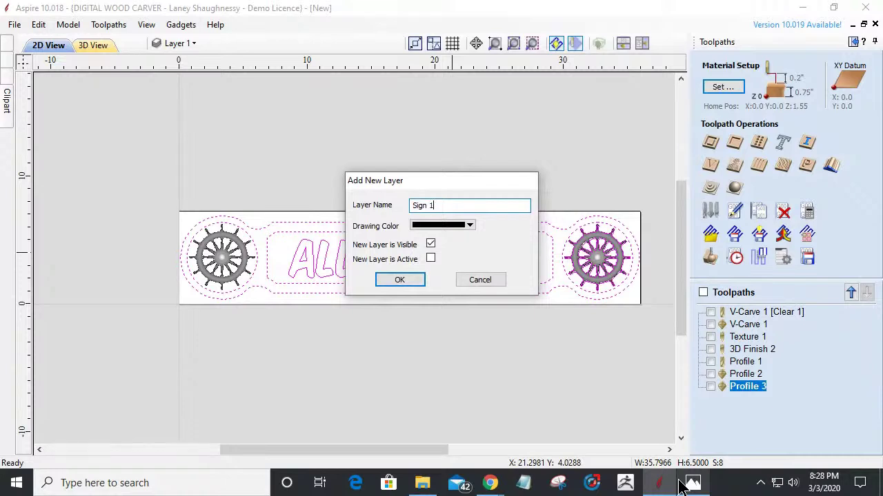
{"action": "left_click", "coordinate": [430, 244]}
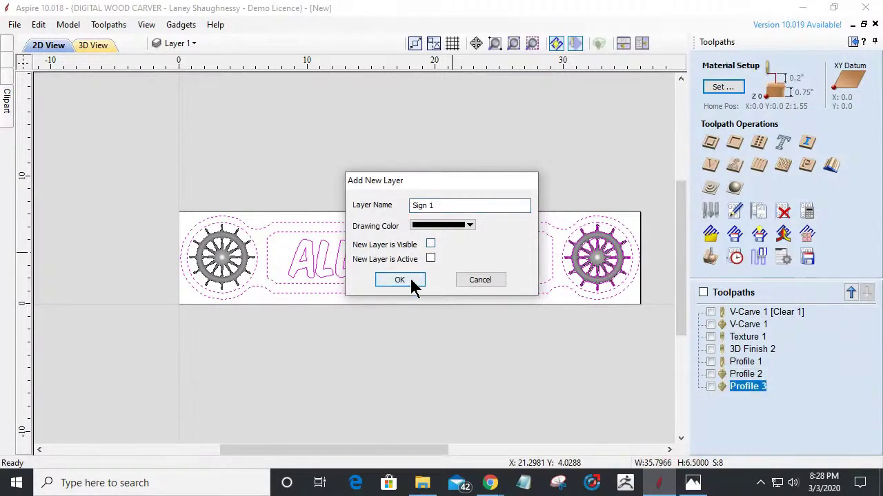
{"action": "left_click", "coordinate": [409, 282]}
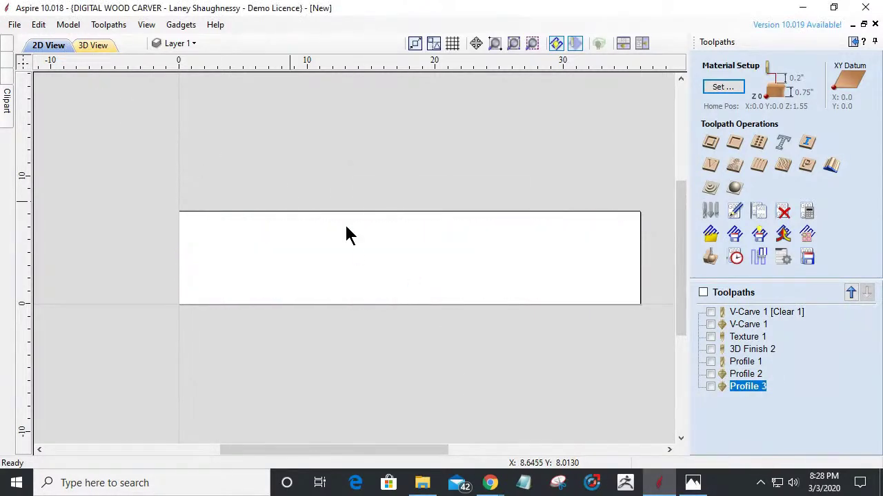
Step: Place the Flourish_95C-57463-A shell from the Decorative clipart folder near the left end of the empty board
{"action": "scroll", "coordinate": [560, 262], "scroll_direction": "down", "scroll_amount": 2}
{"action": "scroll", "coordinate": [490, 272], "scroll_direction": "up", "scroll_amount": 2}
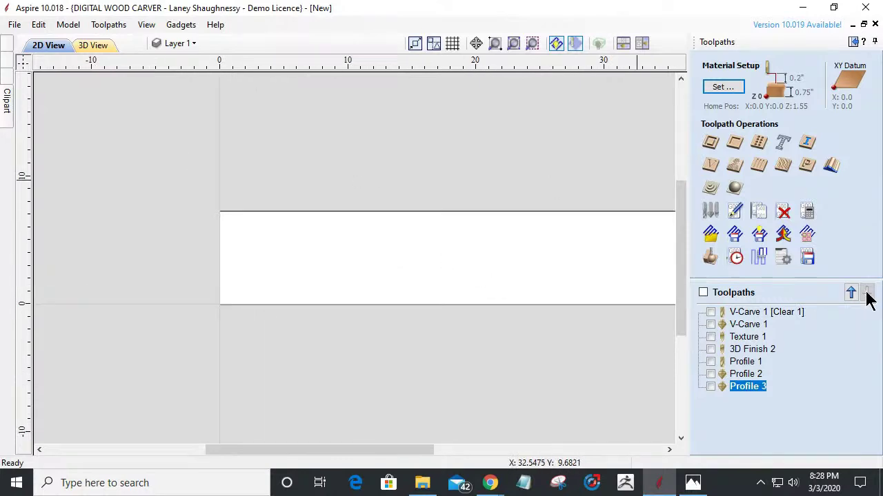
{"action": "left_click", "coordinate": [854, 42]}
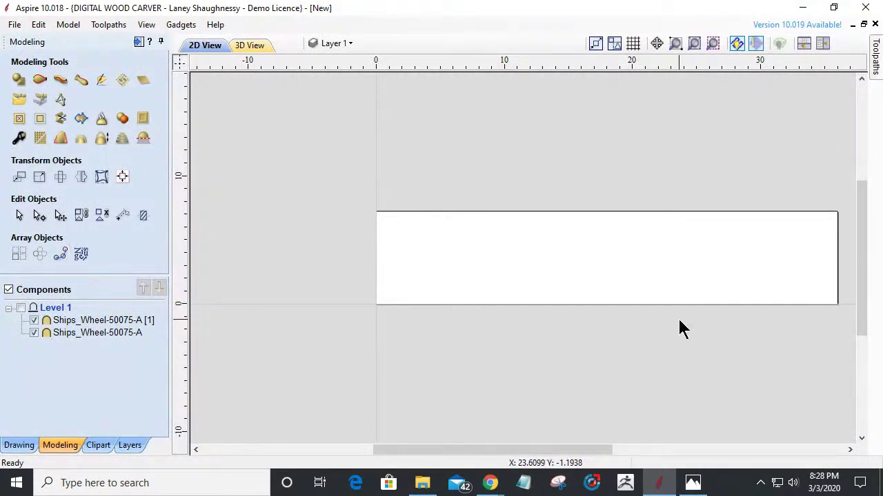
{"action": "scroll", "coordinate": [559, 288], "scroll_direction": "down", "scroll_amount": 2}
{"action": "scroll", "coordinate": [658, 272], "scroll_direction": "up", "scroll_amount": 2}
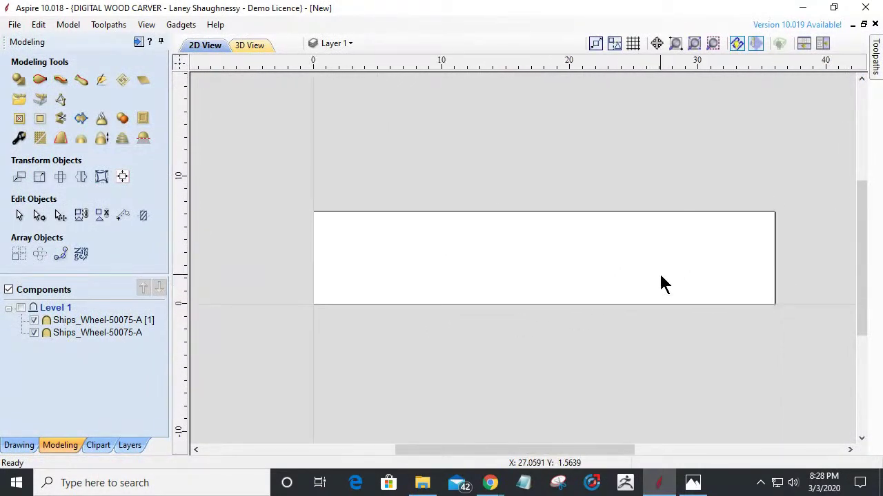
{"action": "scroll", "coordinate": [661, 279], "scroll_direction": "up", "scroll_amount": 1}
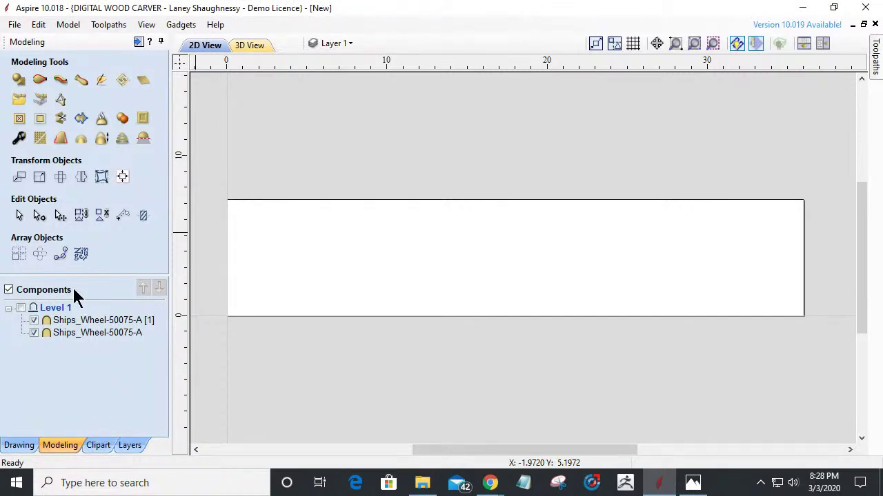
{"action": "left_click", "coordinate": [96, 447]}
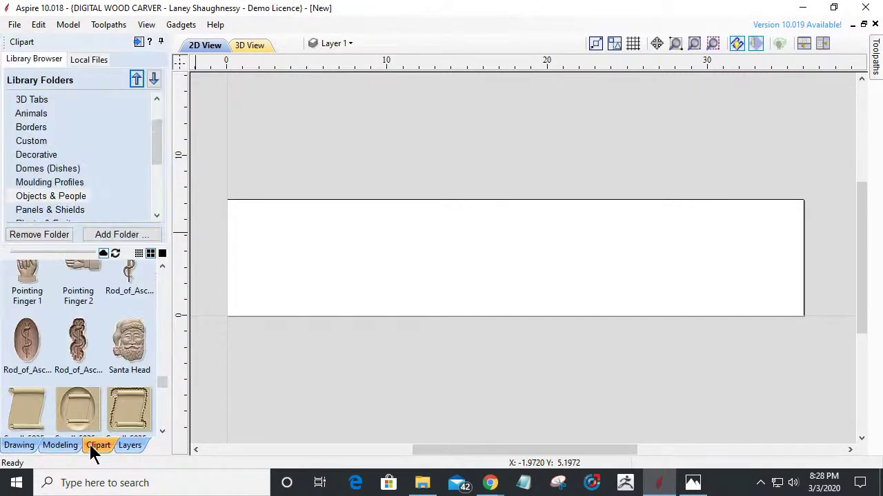
{"action": "left_click", "coordinate": [38, 154]}
{"action": "mouse_move", "coordinate": [165, 291]}
{"action": "left_mouse_down"}
{"action": "mouse_move", "coordinate": [170, 428]}
{"action": "mouse_move", "coordinate": [170, 279]}
{"action": "left_mouse_up"}
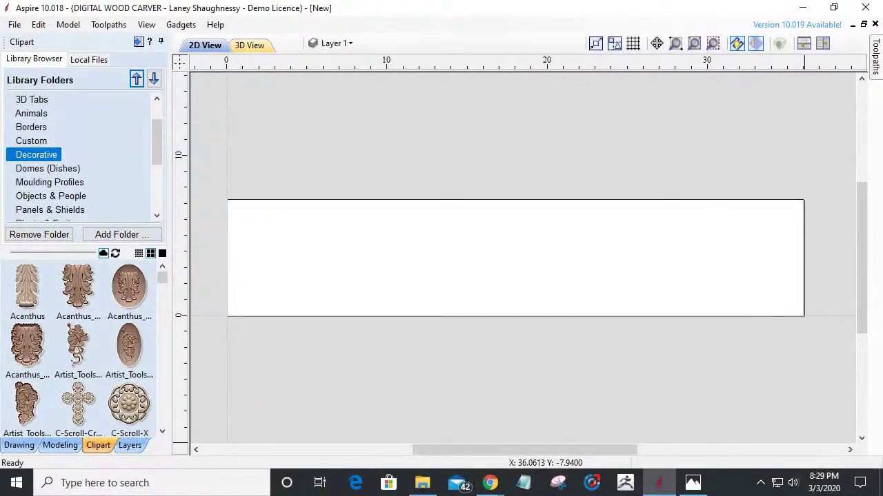
{"action": "scroll", "coordinate": [116, 342], "scroll_direction": "down", "scroll_amount": 3}
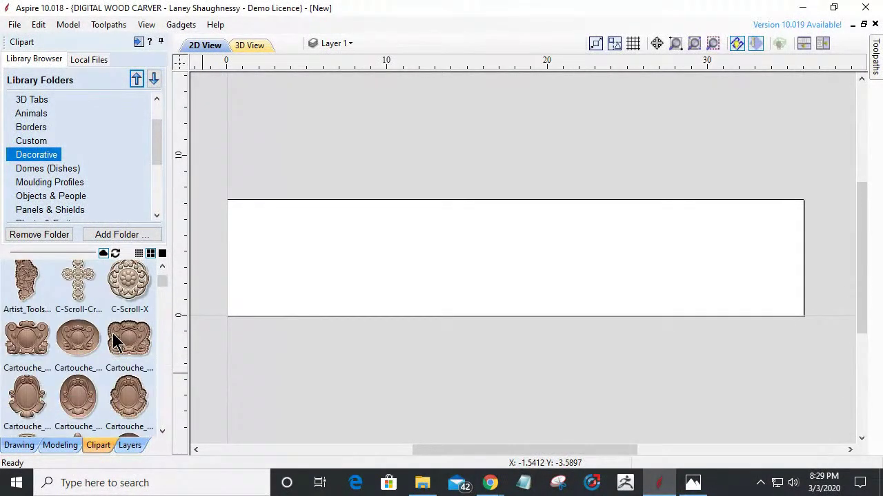
{"action": "scroll", "coordinate": [116, 341], "scroll_direction": "down", "scroll_amount": 5}
{"action": "scroll", "coordinate": [116, 342], "scroll_direction": "down", "scroll_amount": 3}
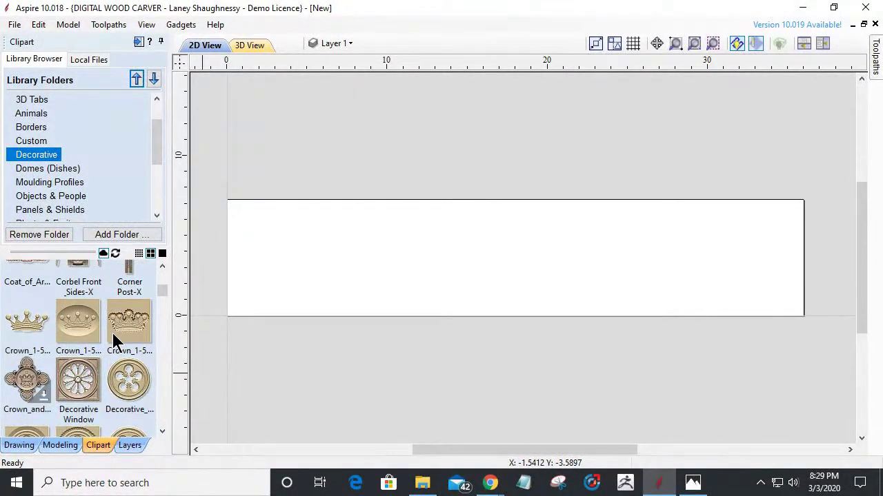
{"action": "scroll", "coordinate": [116, 342], "scroll_direction": "down", "scroll_amount": 8}
{"action": "scroll", "coordinate": [114, 335], "scroll_direction": "down", "scroll_amount": 4}
{"action": "left_click_drag", "start_coordinate": [163, 311], "coordinate": [154, 388]}
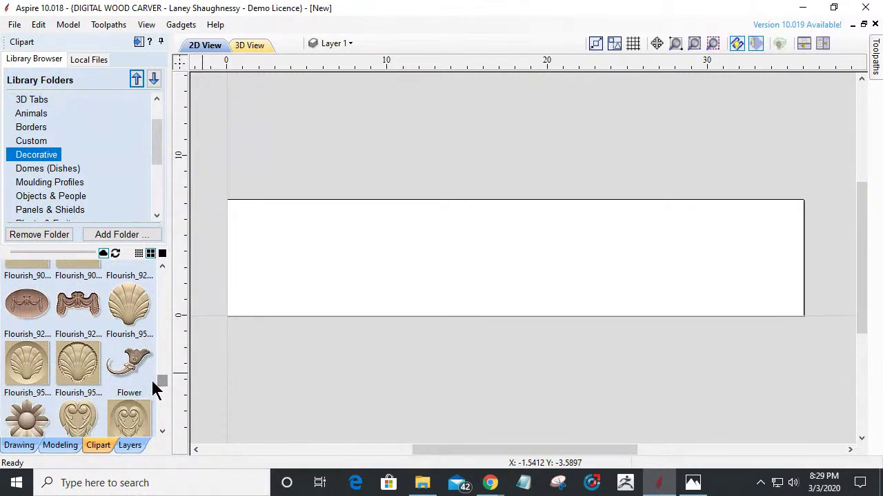
{"action": "left_click_drag", "start_coordinate": [131, 297], "coordinate": [293, 261]}
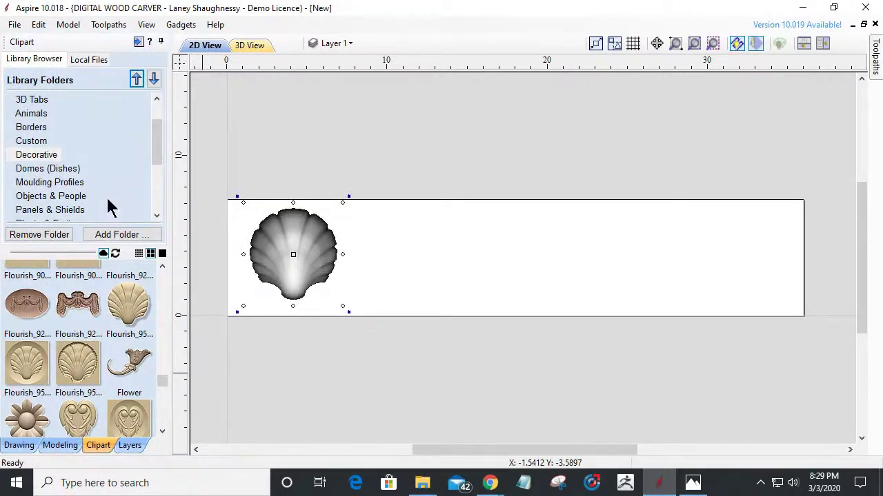
Step: Rotate the shell 90 degrees counterclockwise so its hinge points toward the middle of the board
{"action": "left_click", "coordinate": [295, 263]}
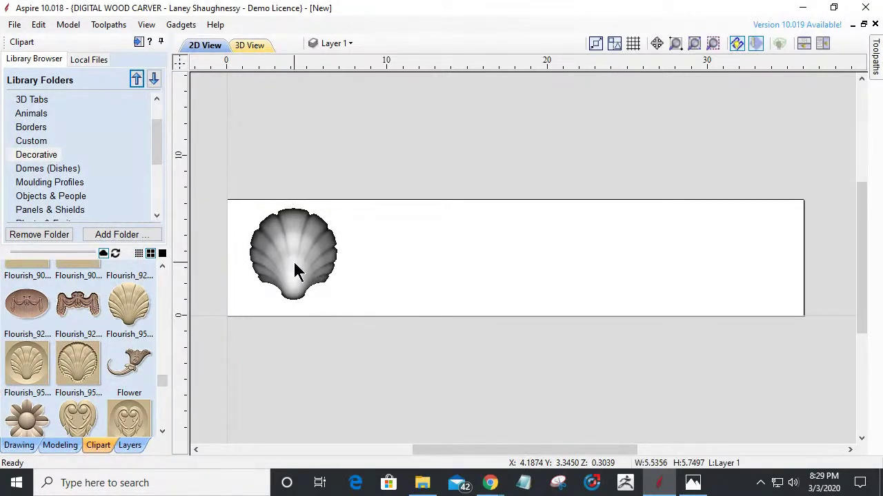
{"action": "left_click", "coordinate": [302, 264]}
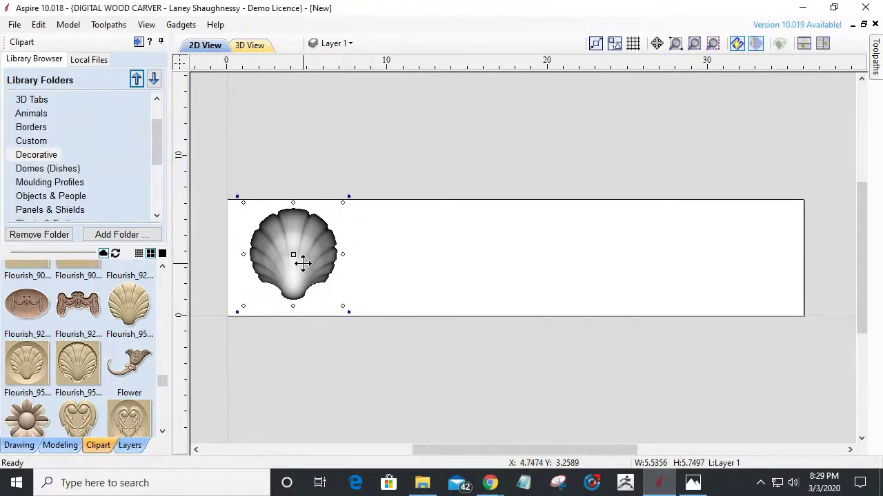
{"action": "key", "text": "9"}
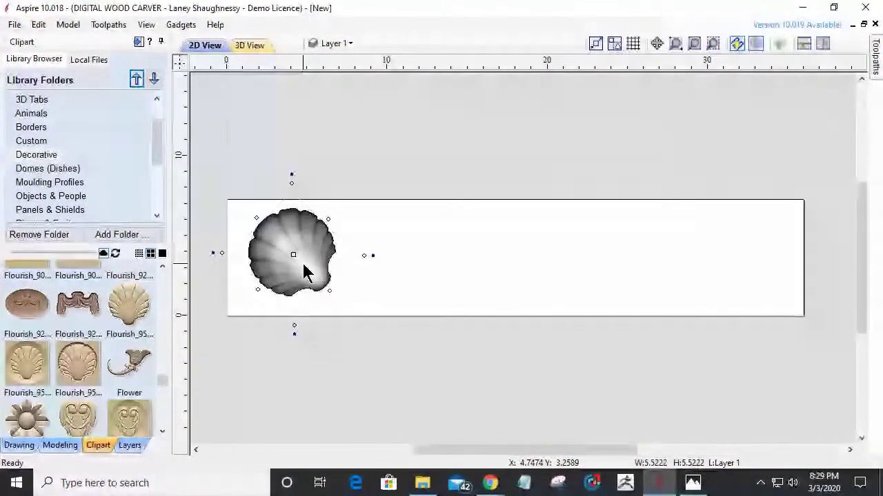
{"action": "key", "text": "9"}
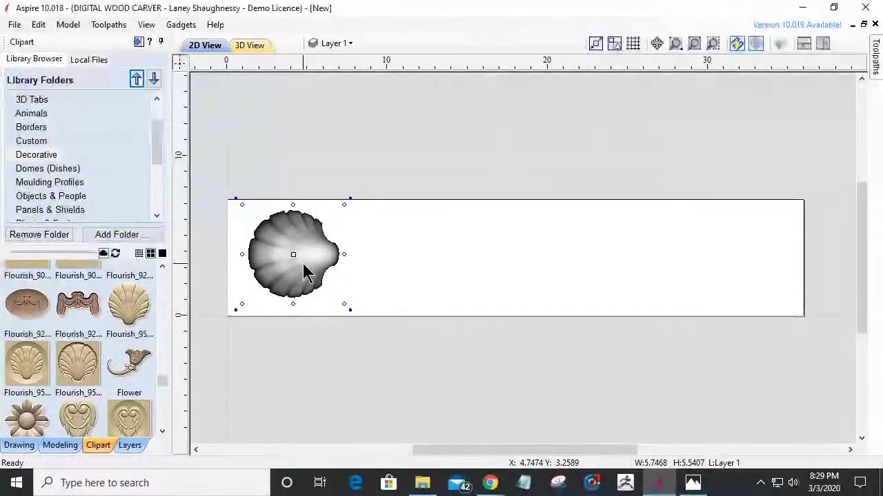
Step: Resize the shell to about 6.34 by 6.11 inches and position it just inside the board's left end
{"action": "left_click_drag", "start_coordinate": [243, 305], "coordinate": [232, 308]}
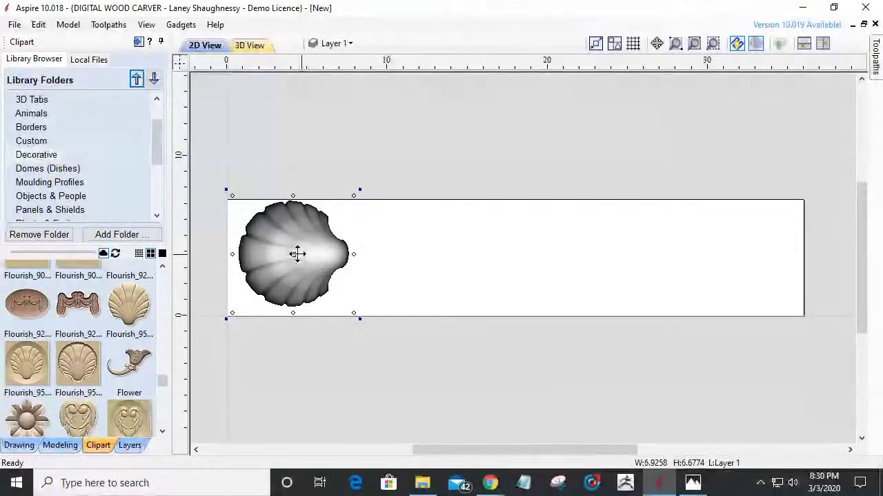
{"action": "left_click_drag", "start_coordinate": [293, 257], "coordinate": [285, 268]}
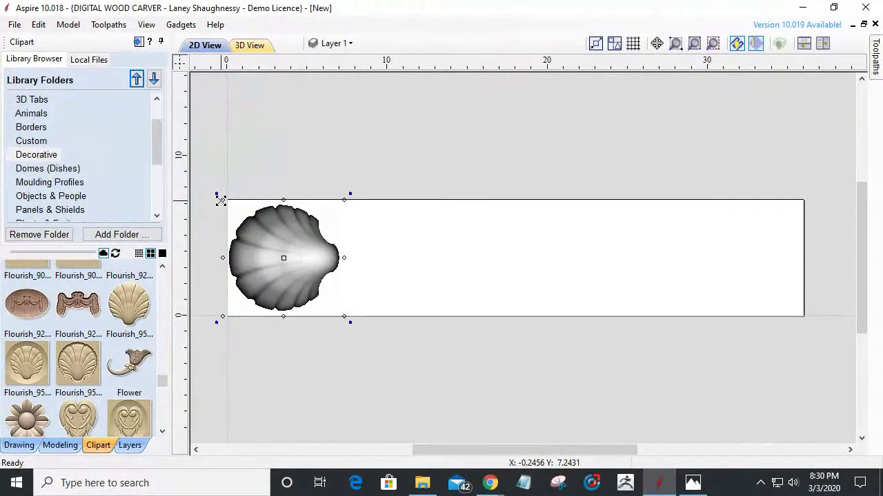
{"action": "left_click_drag", "start_coordinate": [220, 201], "coordinate": [235, 213]}
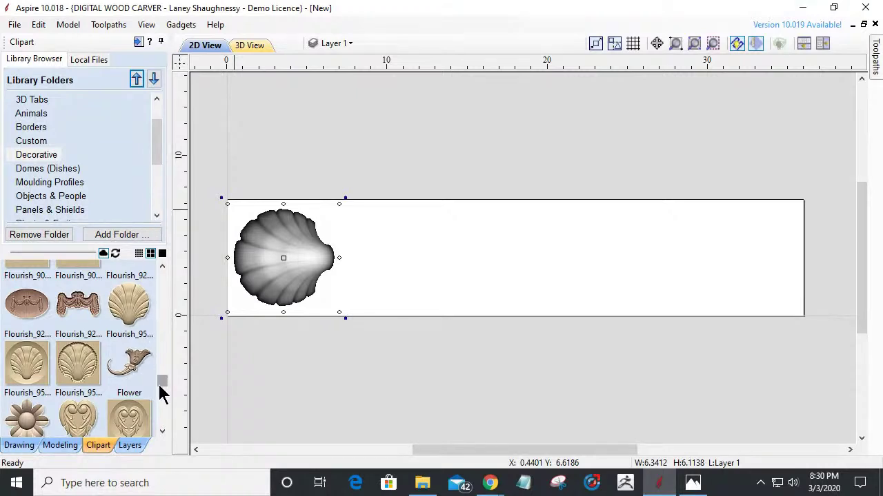
Step: Create a mirrored copy of the shell, flipped horizontally about the job center
{"action": "left_click", "coordinate": [20, 446]}
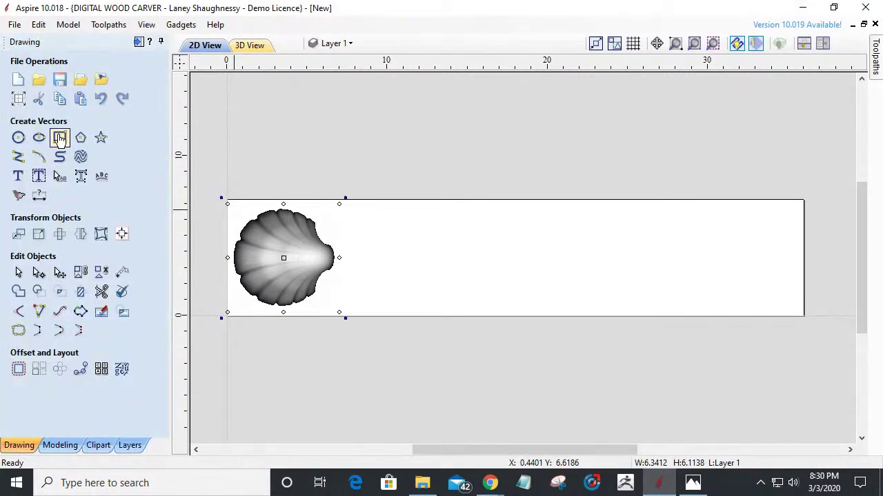
{"action": "left_click", "coordinate": [62, 235]}
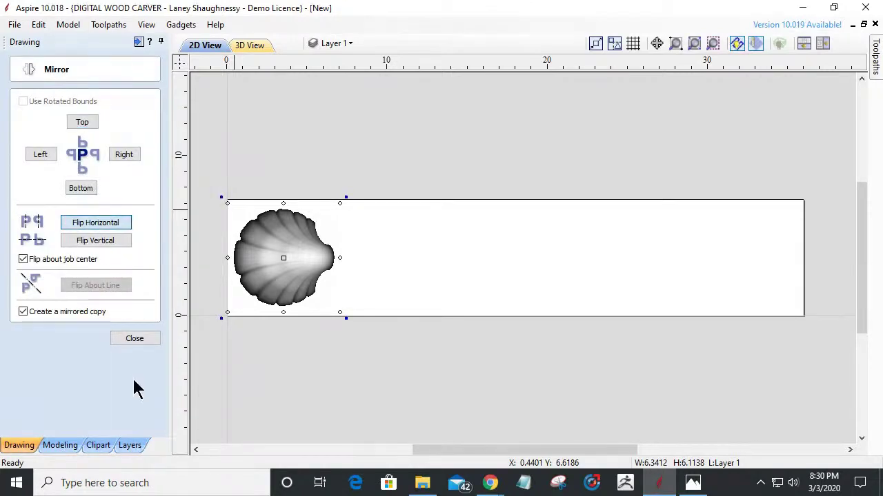
{"action": "left_click", "coordinate": [135, 339]}
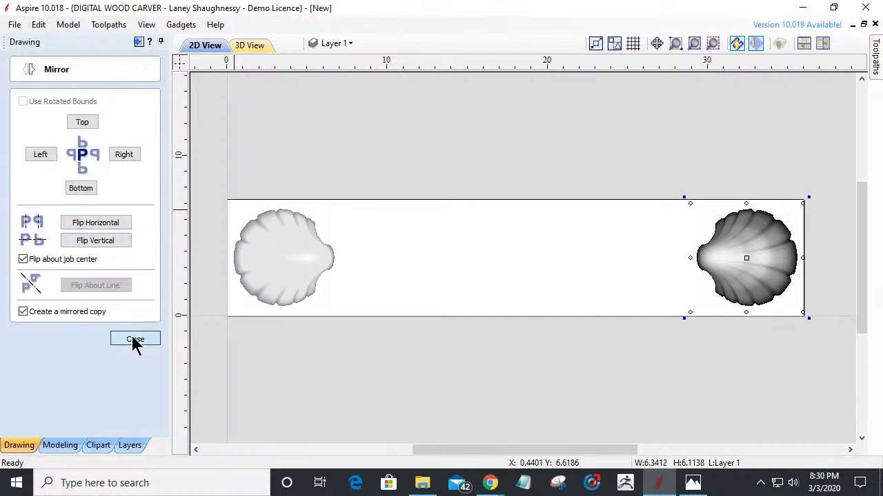
Step: Create vector boundaries around both shell components
{"action": "left_click", "coordinate": [262, 275]}
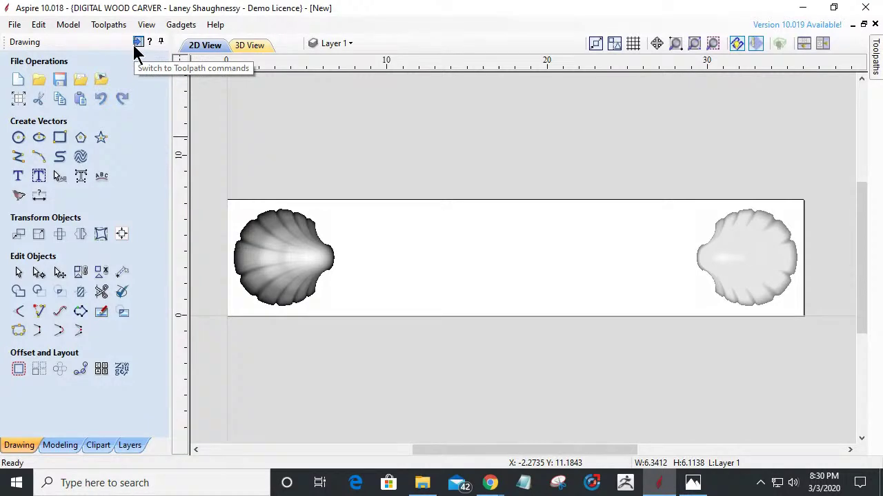
{"action": "left_click", "coordinate": [55, 446]}
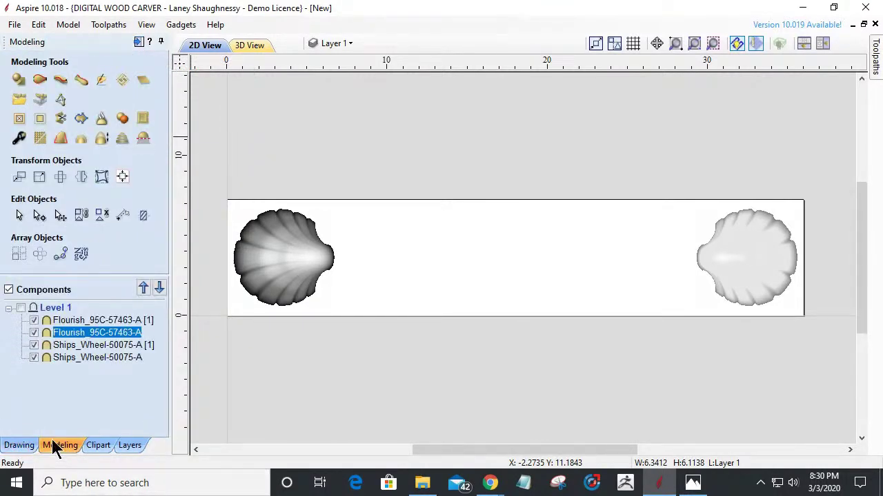
{"action": "left_click", "coordinate": [82, 121]}
{"action": "left_click", "coordinate": [742, 278], "text": "shift"}
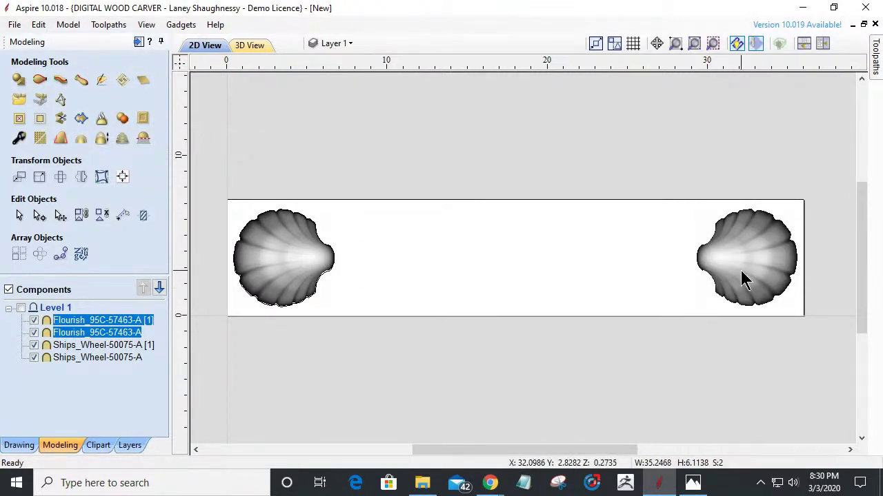
{"action": "left_click", "coordinate": [81, 120]}
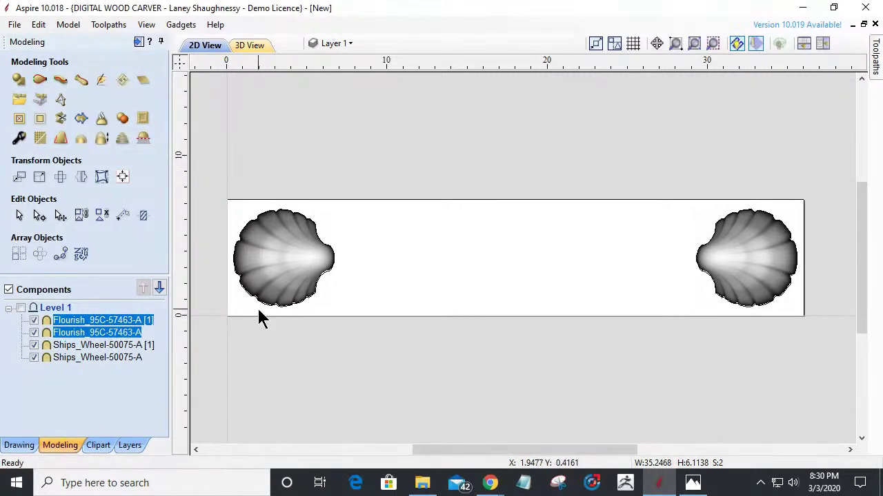
Step: Hide the Ships_Wheel-50075-A [1] component and check the new shell outline vectors up close
{"action": "left_click", "coordinate": [34, 345]}
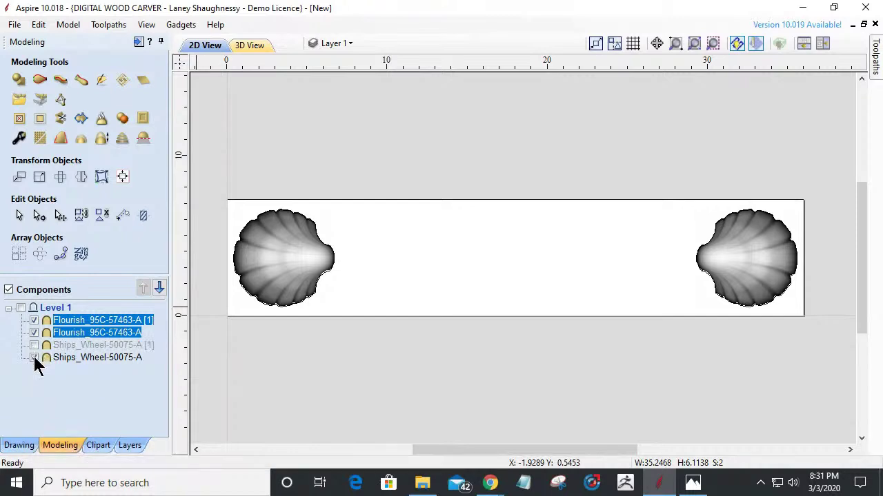
{"action": "left_click", "coordinate": [308, 224]}
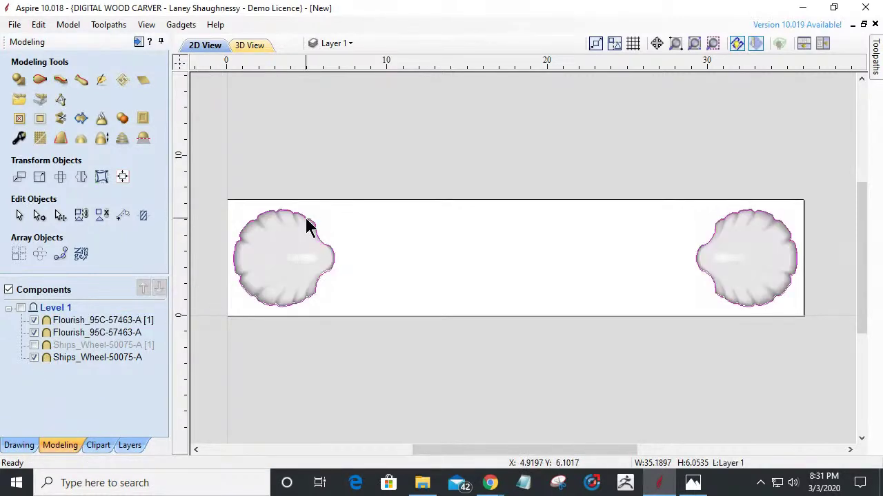
{"action": "scroll", "coordinate": [305, 218], "scroll_direction": "up", "scroll_amount": 3}
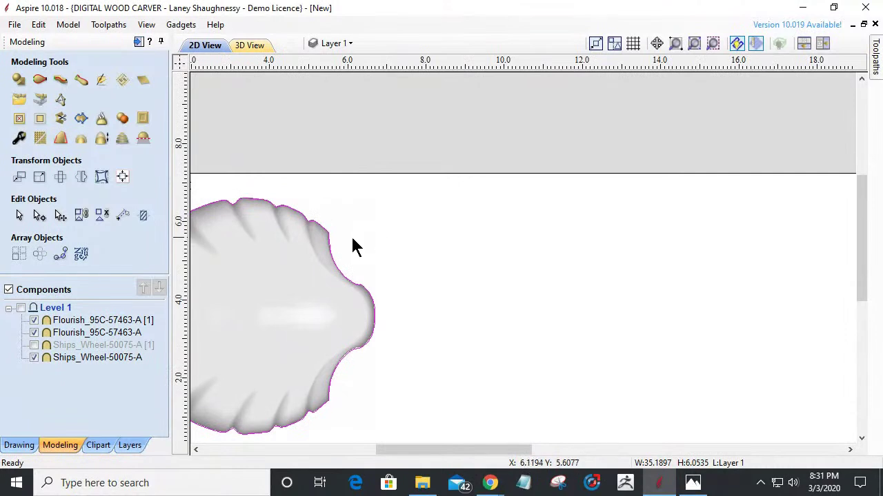
{"action": "scroll", "coordinate": [325, 231], "scroll_direction": "down", "scroll_amount": 3}
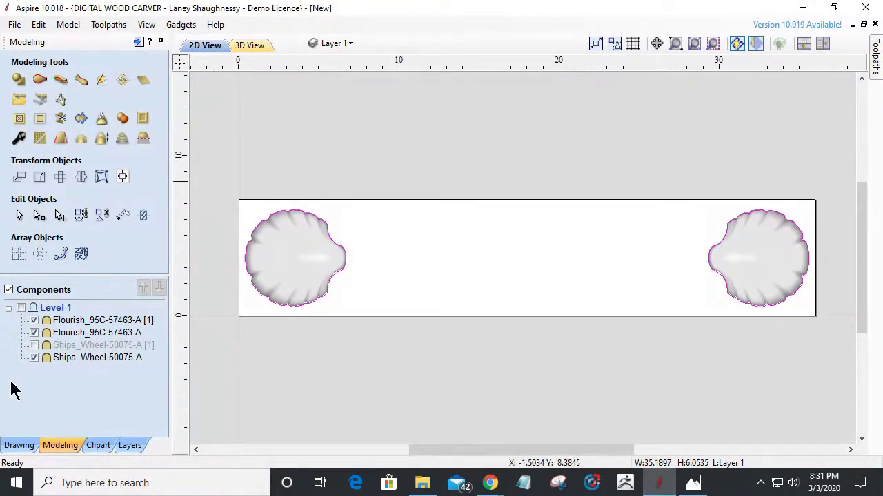
Step: Draw a square-cornered rectangle about 25 by 7.25 inches, spanning the board's full height between the inner corners of the two shells
{"action": "left_click", "coordinate": [17, 446]}
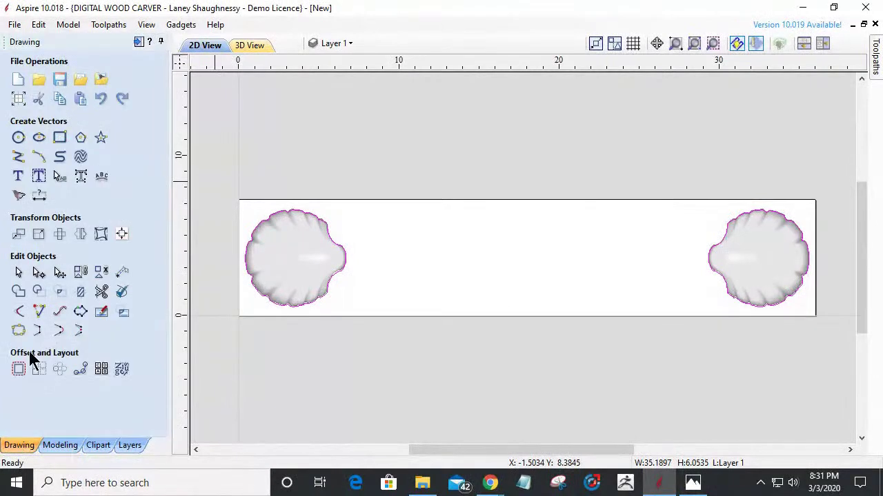
{"action": "left_click", "coordinate": [60, 138]}
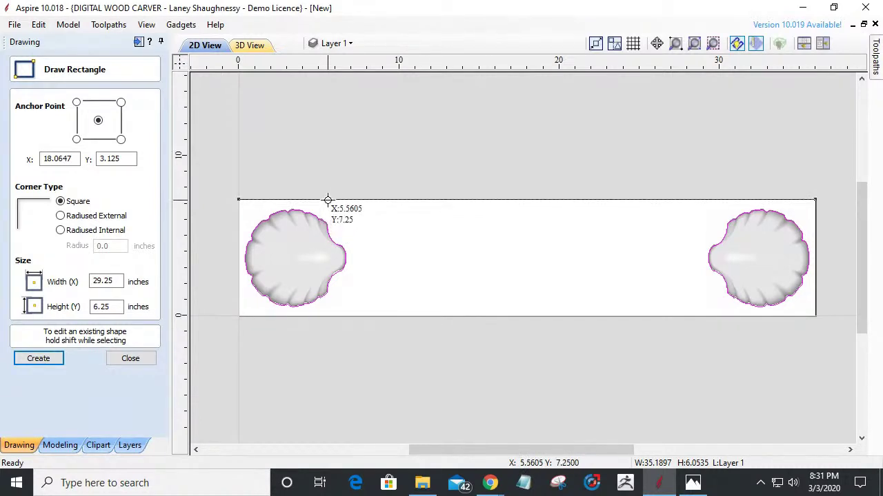
{"action": "mouse_move", "coordinate": [327, 205]}
{"action": "left_mouse_down"}
{"action": "mouse_move", "coordinate": [333, 296]}
{"action": "mouse_move", "coordinate": [471, 315]}
{"action": "mouse_move", "coordinate": [726, 312]}
{"action": "left_mouse_up"}
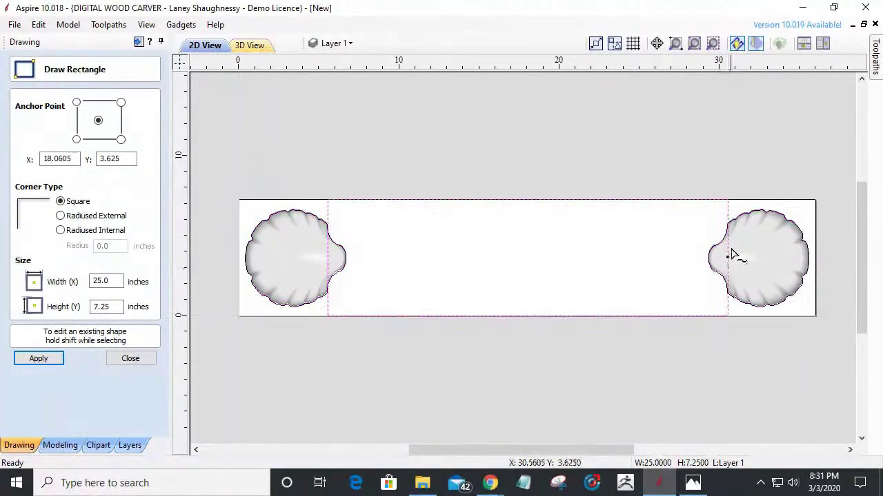
{"action": "scroll", "coordinate": [736, 250], "scroll_direction": "up", "scroll_amount": 5}
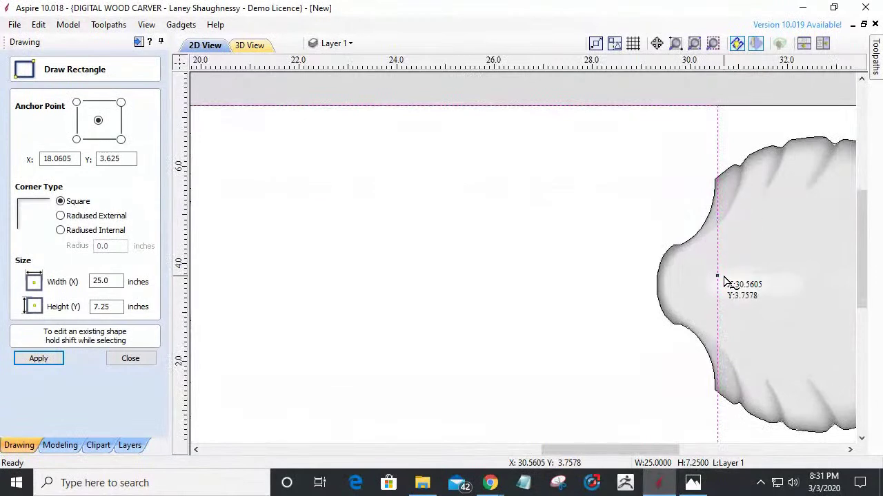
{"action": "scroll", "coordinate": [725, 279], "scroll_direction": "down", "scroll_amount": 4}
{"action": "scroll", "coordinate": [728, 274], "scroll_direction": "down", "scroll_amount": 1}
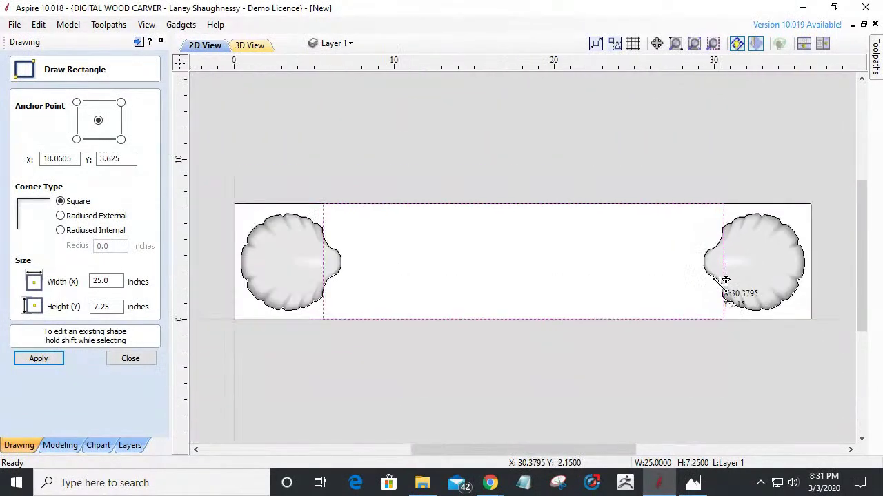
Step: Try 0.75-inch internal radius corners on the rectangle and undo the change
{"action": "left_click", "coordinate": [60, 230]}
{"action": "left_click_drag", "start_coordinate": [107, 249], "coordinate": [88, 242]}
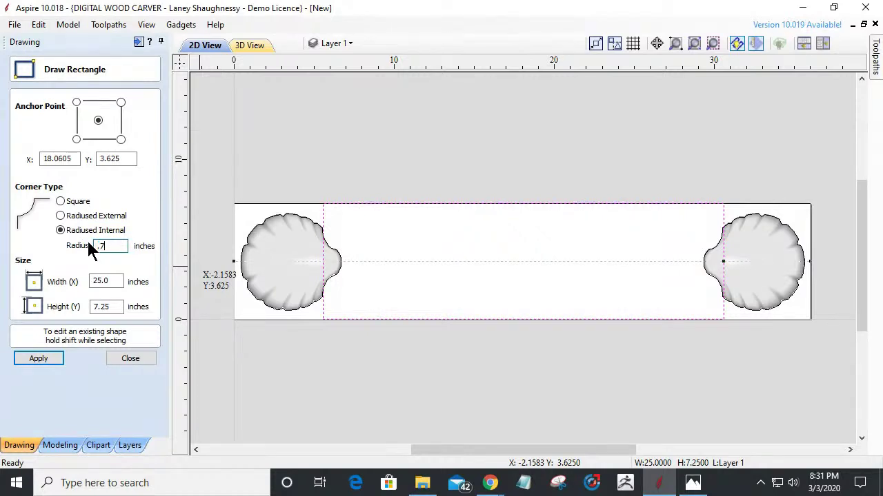
{"action": "left_click", "coordinate": [45, 359]}
{"action": "key", "text": "ctrl+z"}
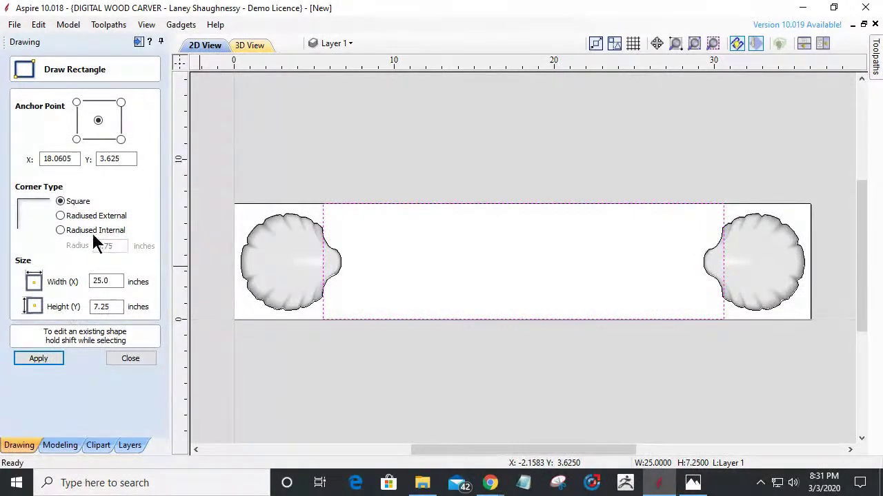
Step: Give the rectangle internally radiused corners with a 1.5-inch radius
{"action": "left_click", "coordinate": [61, 231]}
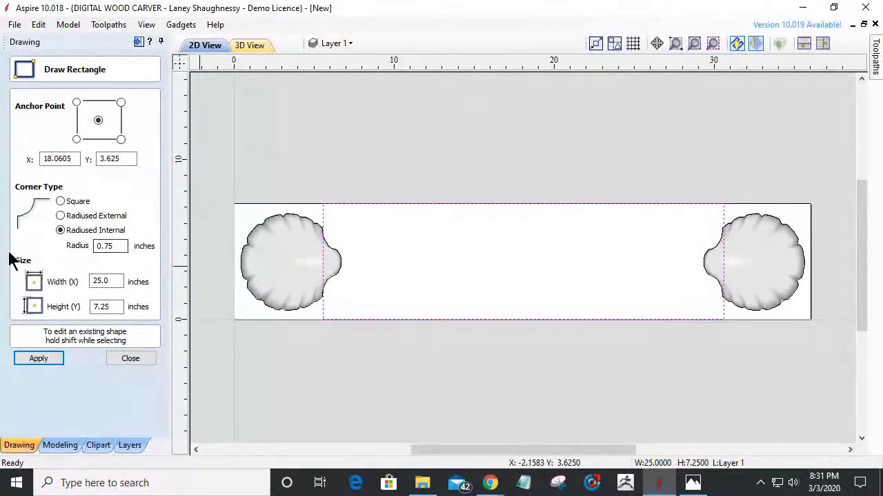
{"action": "left_click_drag", "start_coordinate": [126, 247], "coordinate": [51, 247]}
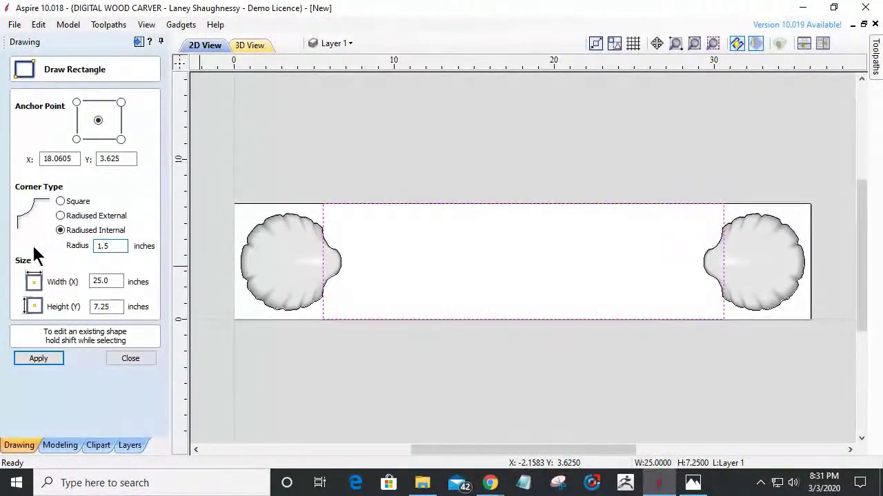
{"action": "left_click", "coordinate": [43, 360]}
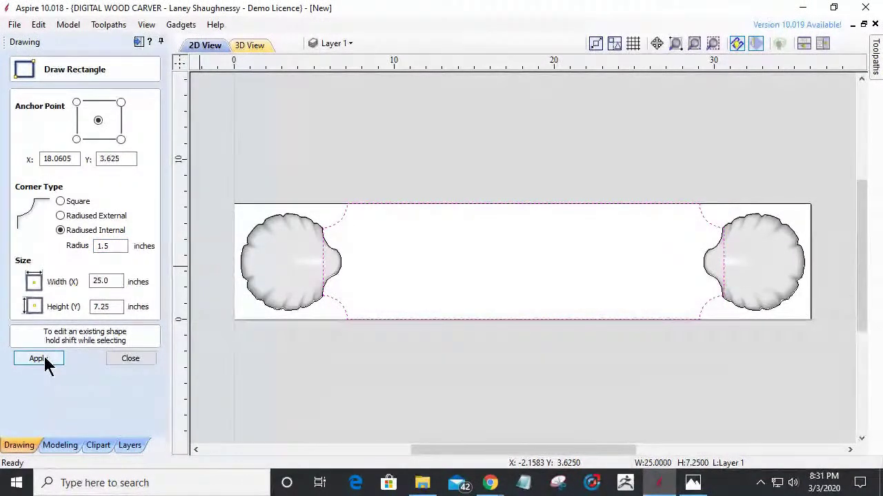
{"action": "left_click", "coordinate": [127, 360]}
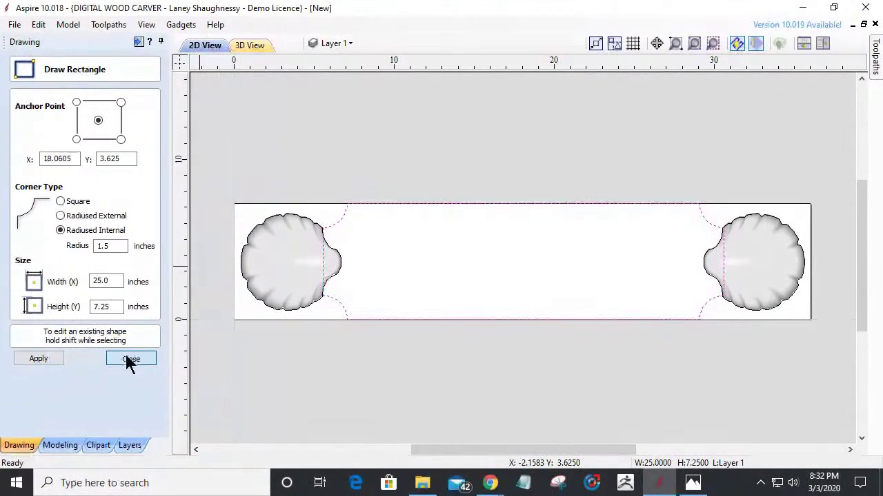
{"action": "scroll", "coordinate": [661, 265], "scroll_direction": "up", "scroll_amount": 1}
{"action": "scroll", "coordinate": [660, 270], "scroll_direction": "down", "scroll_amount": 1}
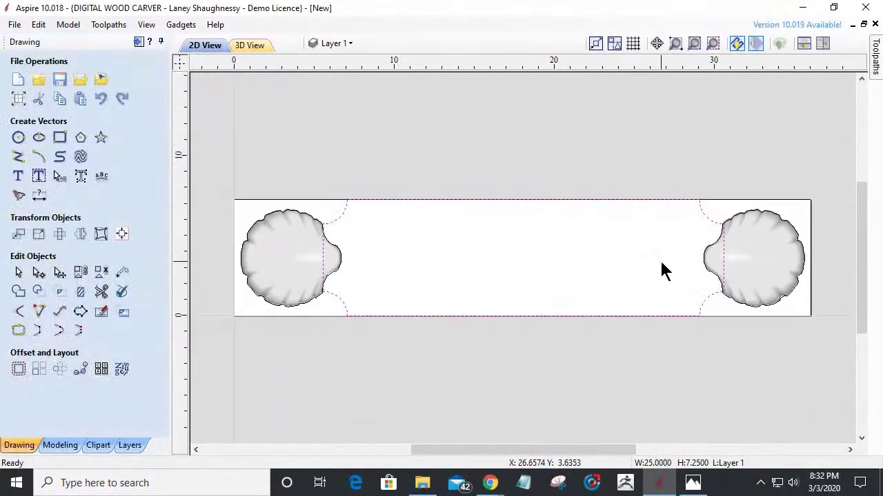
Step: Center the rectangle horizontally on the material and check how its corners meet the shells
{"action": "left_click", "coordinate": [123, 235]}
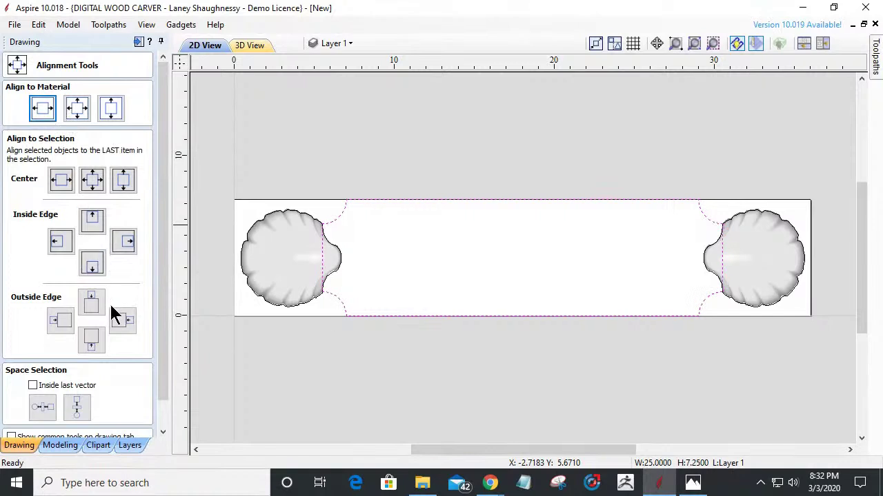
{"action": "scroll", "coordinate": [718, 227], "scroll_direction": "up", "scroll_amount": 3}
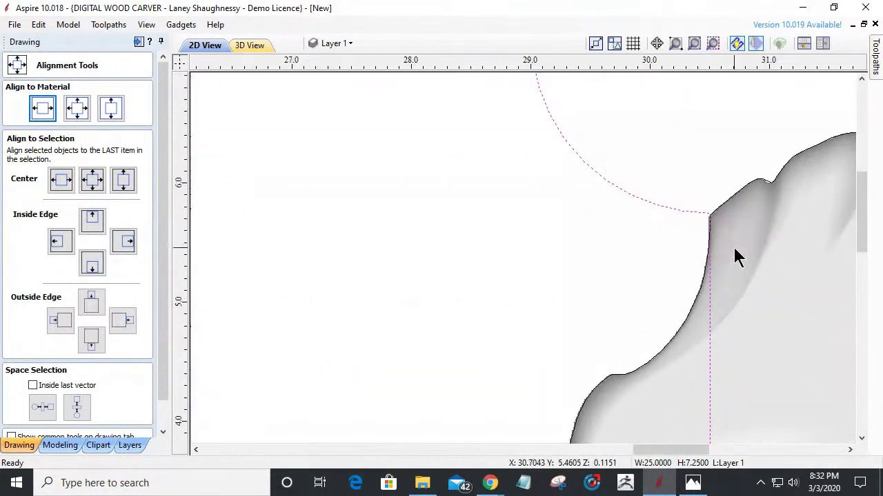
{"action": "scroll", "coordinate": [734, 249], "scroll_direction": "down", "scroll_amount": 3}
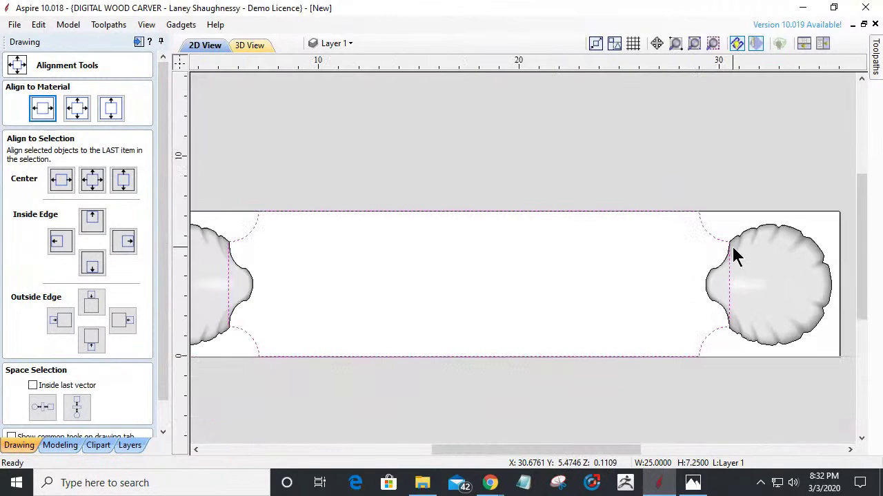
{"action": "scroll", "coordinate": [732, 247], "scroll_direction": "down", "scroll_amount": 1}
{"action": "left_click_drag", "start_coordinate": [164, 373], "coordinate": [164, 375]}
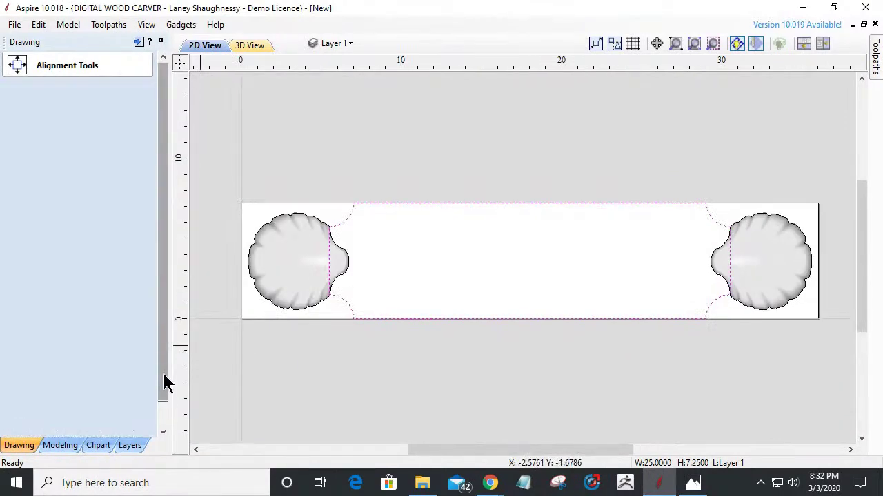
{"action": "left_click", "coordinate": [130, 430]}
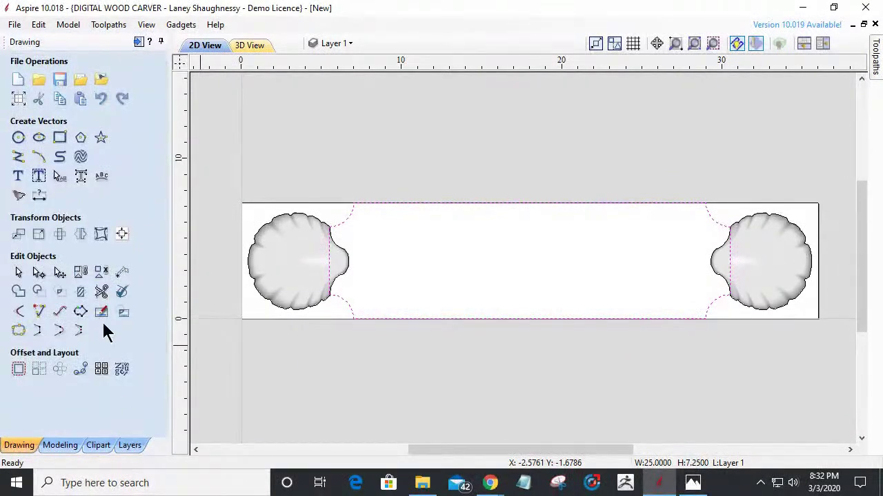
Step: Trim away the rectangle's left edge where it crosses the left shell
{"action": "left_click", "coordinate": [102, 292]}
{"action": "left_click", "coordinate": [330, 257]}
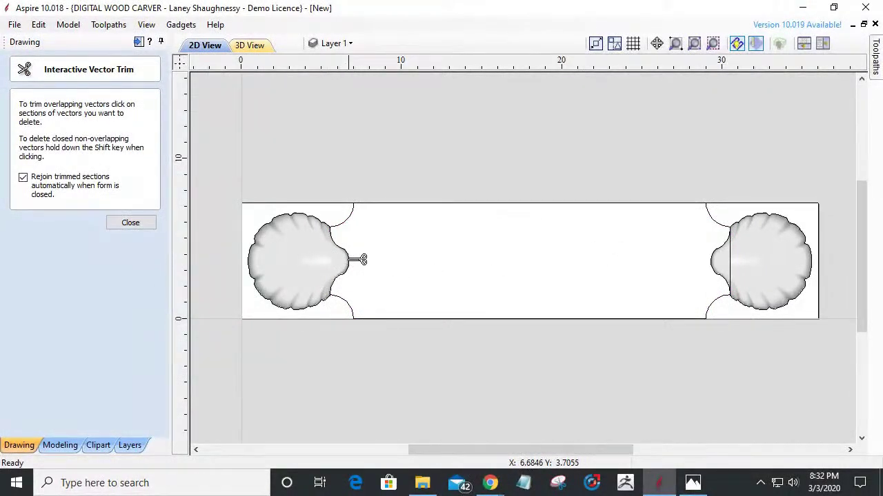
{"action": "scroll", "coordinate": [358, 259], "scroll_direction": "up", "scroll_amount": 3}
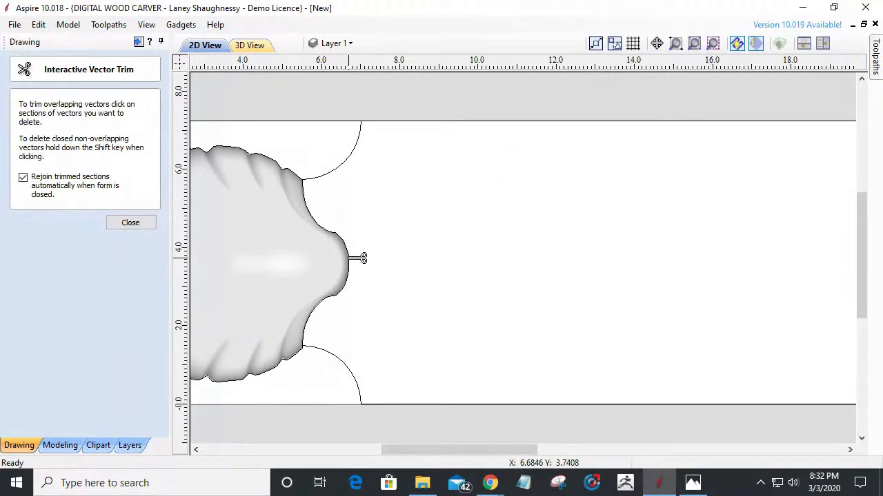
{"action": "scroll", "coordinate": [358, 259], "scroll_direction": "down", "scroll_amount": 3}
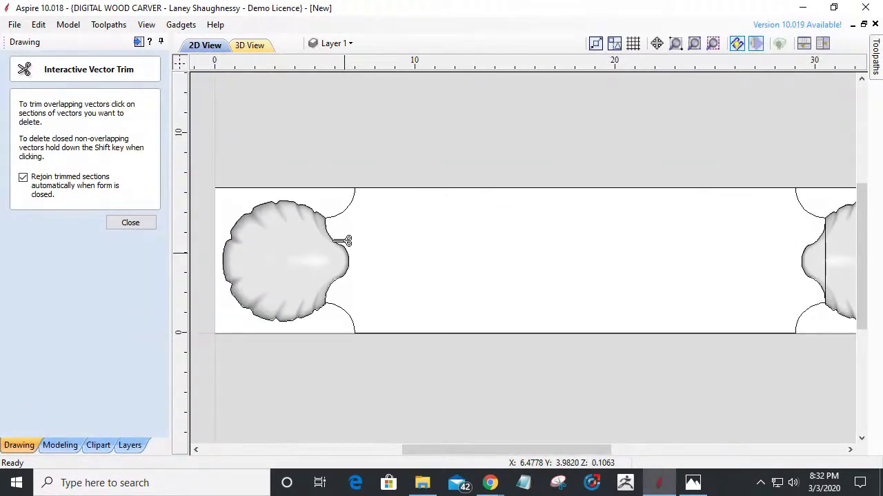
{"action": "left_click", "coordinate": [124, 225]}
Step: Ungroup the two shell outline vectors and test selecting the left outline on its own
{"action": "left_click", "coordinate": [337, 248]}
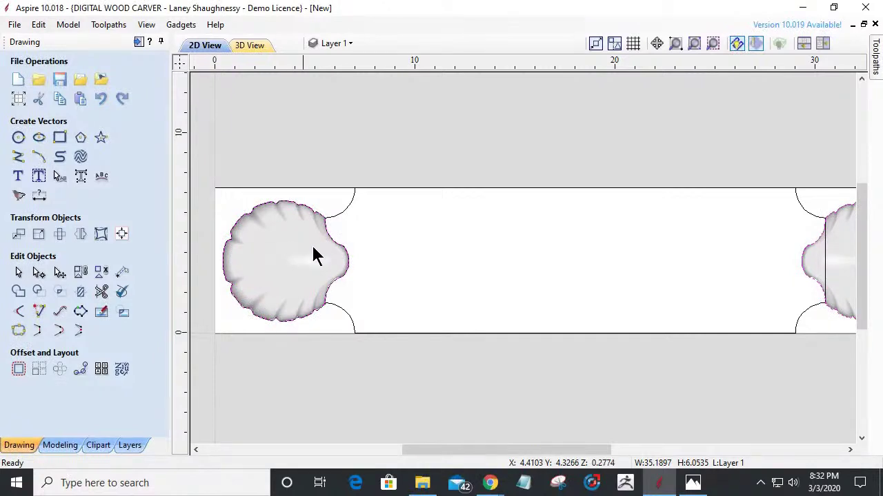
{"action": "scroll", "coordinate": [336, 254], "scroll_direction": "up", "scroll_amount": 3}
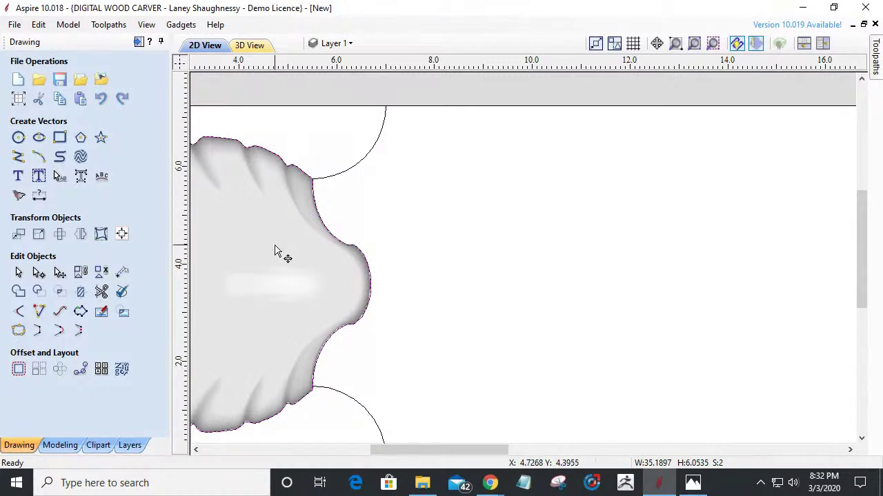
{"action": "left_click", "coordinate": [276, 158]}
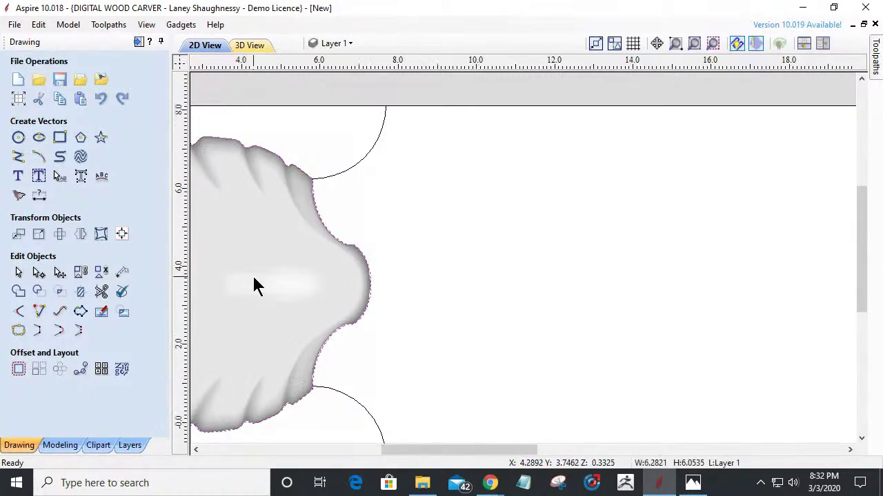
{"action": "scroll", "coordinate": [254, 287], "scroll_direction": "down", "scroll_amount": 3}
{"action": "left_click", "coordinate": [758, 274]}
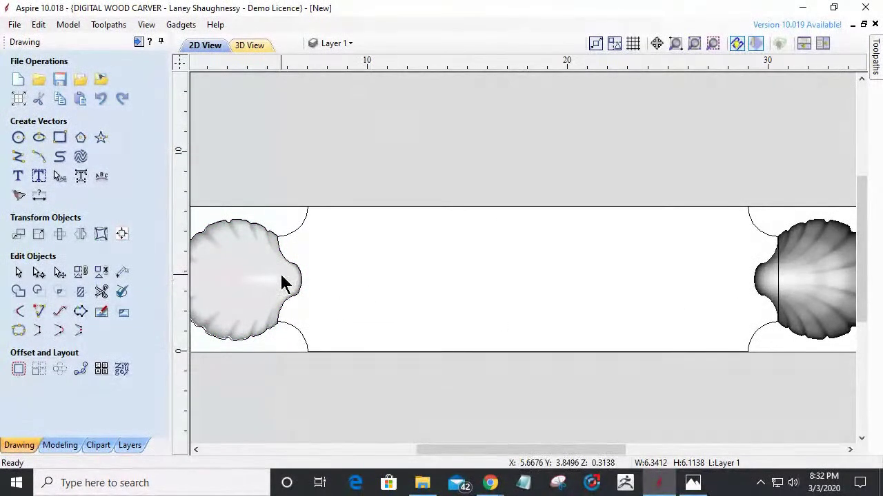
{"action": "left_click", "coordinate": [264, 227]}
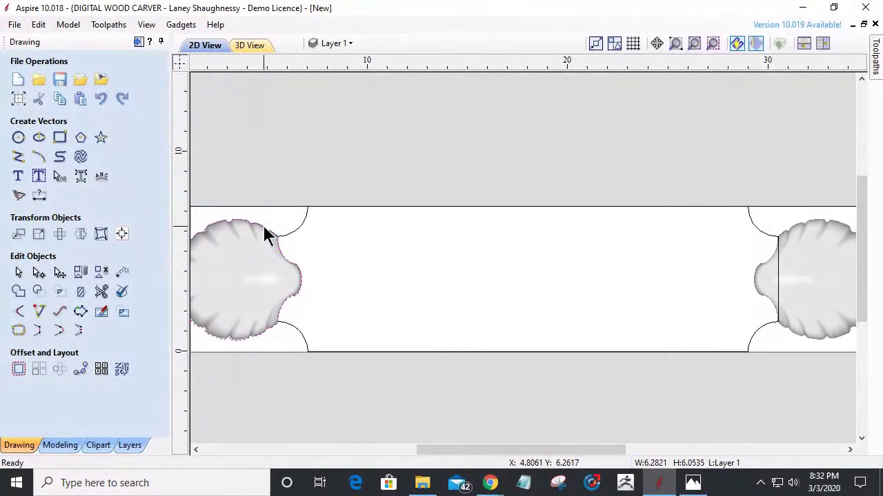
{"action": "left_click", "coordinate": [782, 277]}
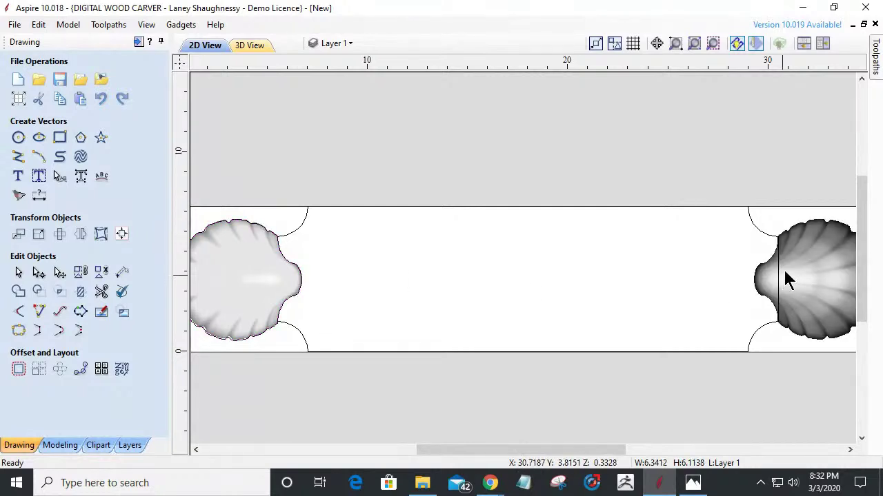
{"action": "key", "text": "Escape"}
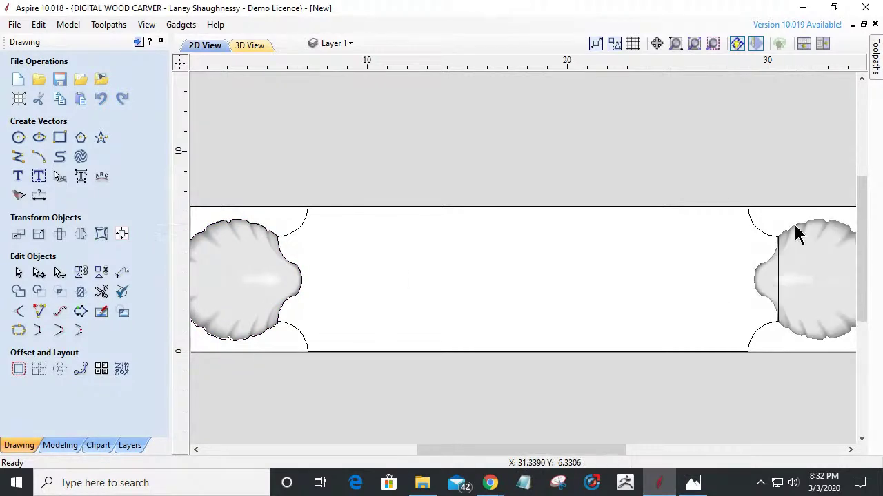
Step: Trim away the rectangle's right edge where it crosses the right shell, rejoining the trimmed sections
{"action": "left_click", "coordinate": [809, 274]}
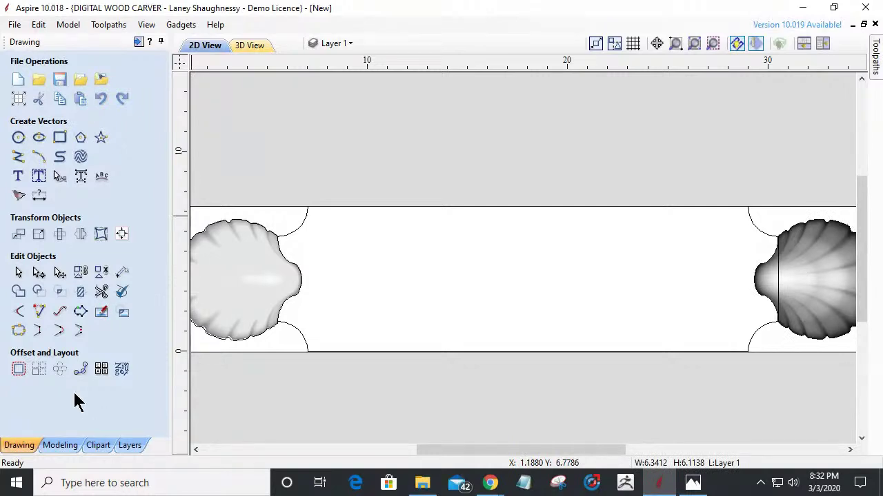
{"action": "left_click", "coordinate": [54, 445]}
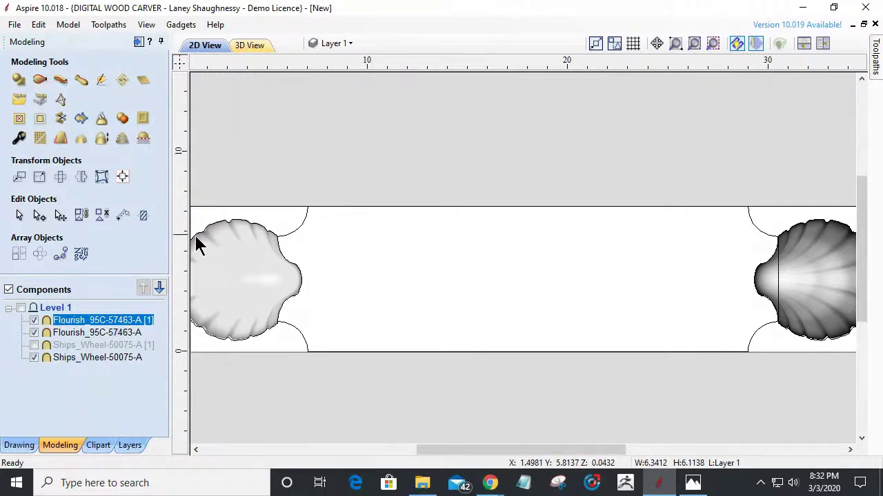
{"action": "left_click", "coordinate": [19, 445]}
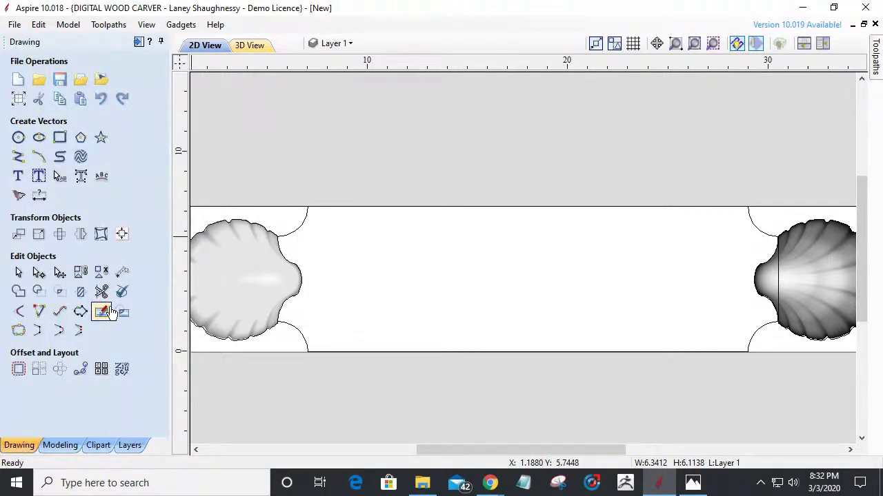
{"action": "left_click", "coordinate": [102, 312]}
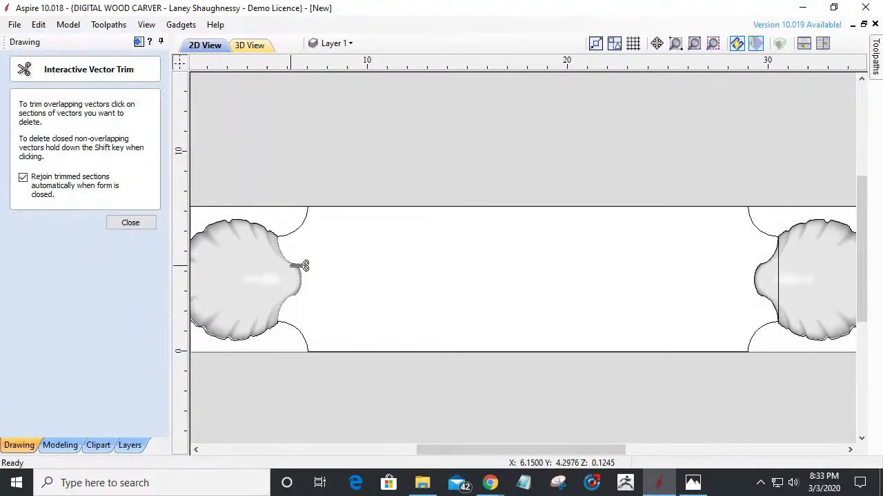
{"action": "left_click", "coordinate": [778, 271]}
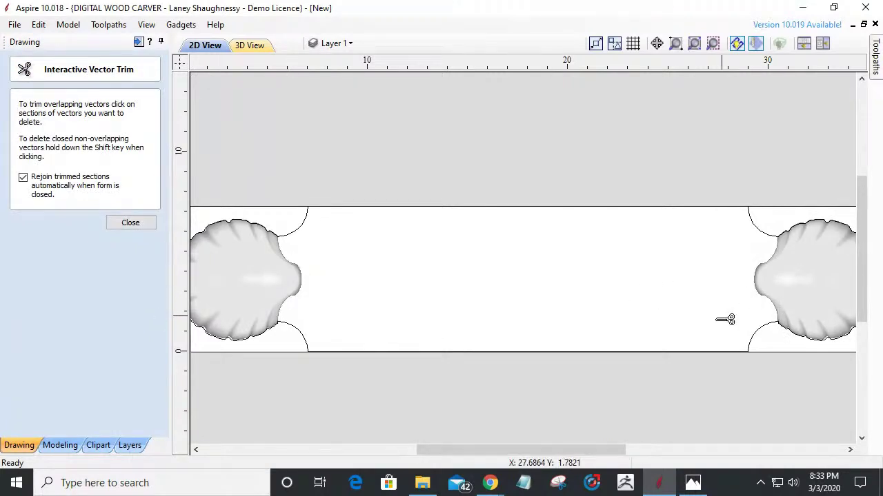
{"action": "scroll", "coordinate": [711, 336], "scroll_direction": "down", "scroll_amount": 3}
{"action": "scroll", "coordinate": [672, 142], "scroll_direction": "up", "scroll_amount": 3}
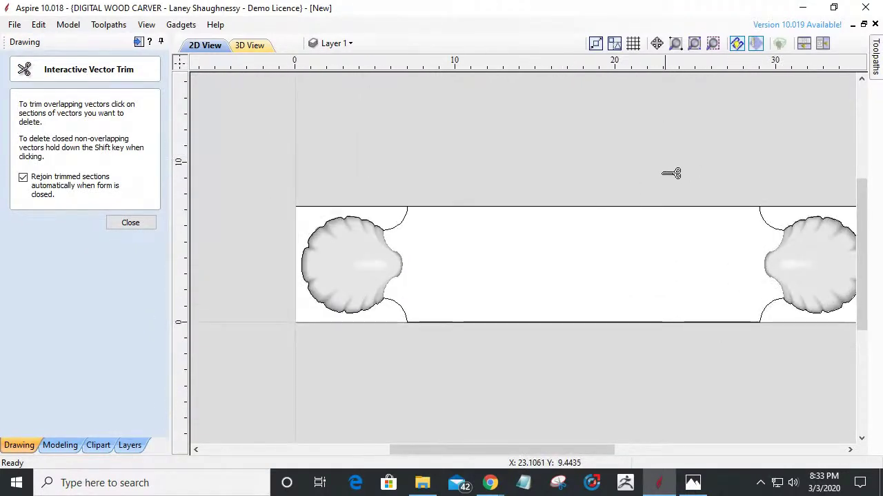
{"action": "key", "text": "Escape"}
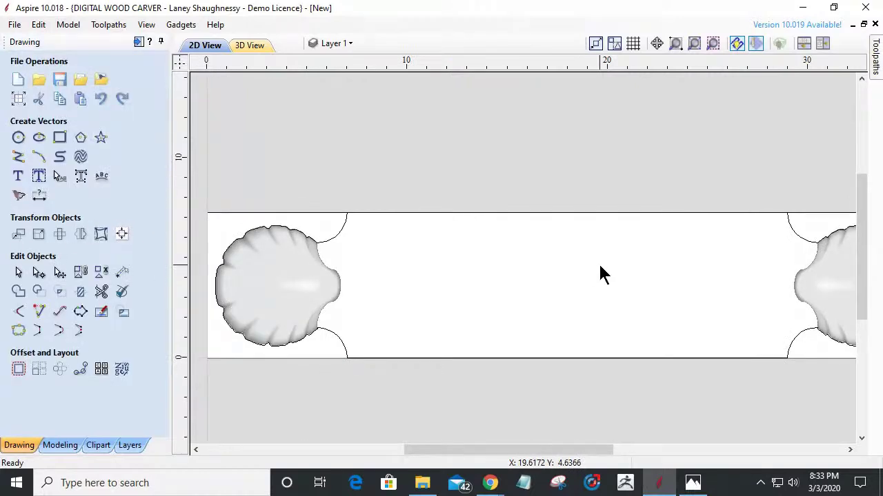
Step: Select the trimmed sign outline and check that the rectangle and both shells form one continuous vector
{"action": "scroll", "coordinate": [598, 273], "scroll_direction": "down", "scroll_amount": 2}
{"action": "scroll", "coordinate": [705, 242], "scroll_direction": "up", "scroll_amount": 2}
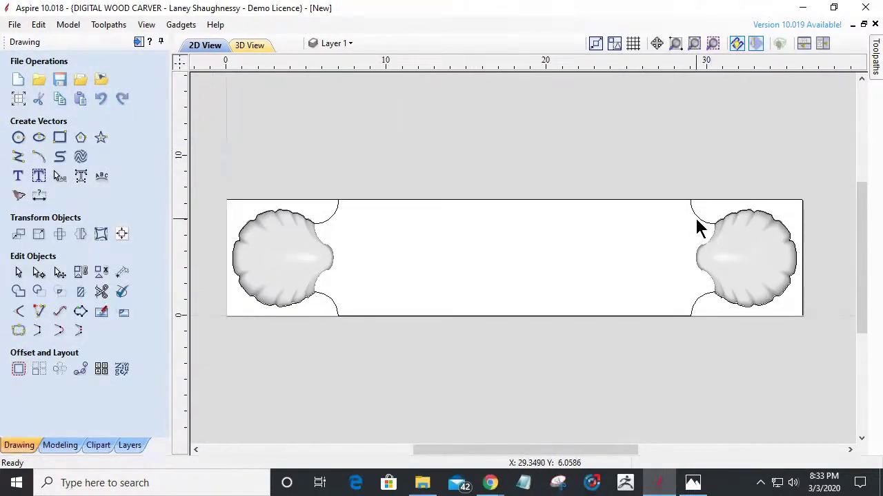
{"action": "left_click", "coordinate": [701, 225]}
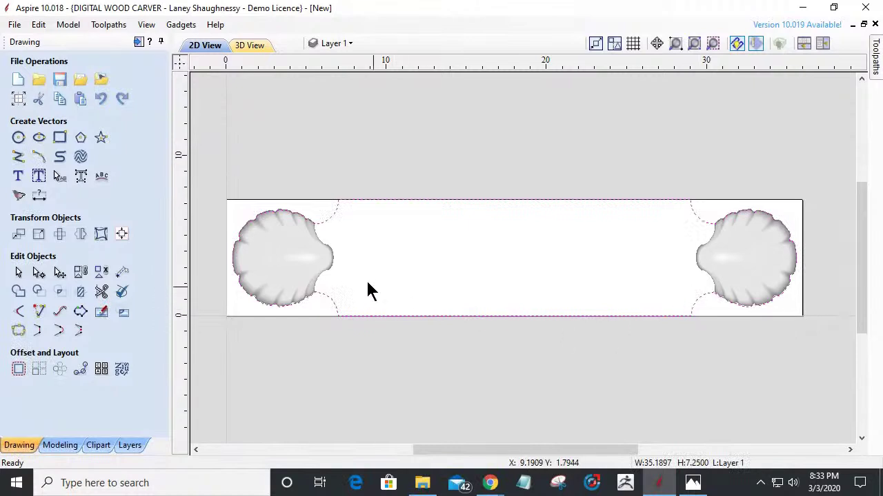
{"action": "scroll", "coordinate": [363, 265], "scroll_direction": "up", "scroll_amount": 1}
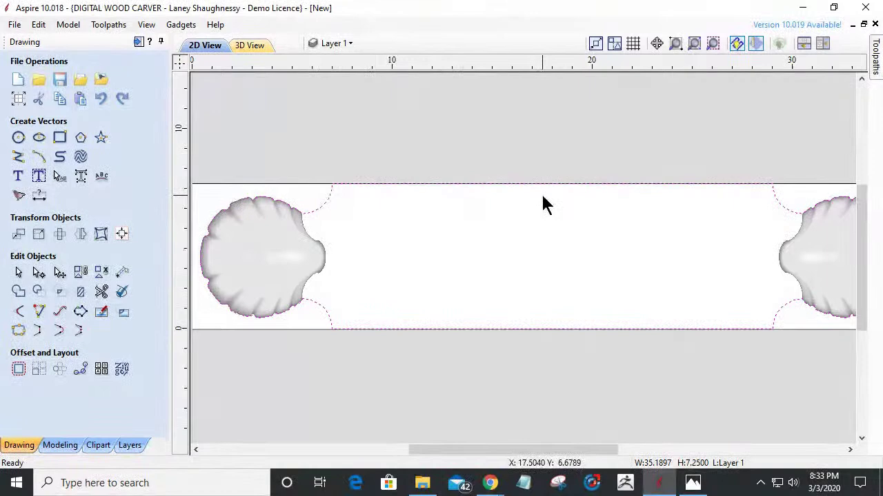
{"action": "left_click", "coordinate": [504, 185]}
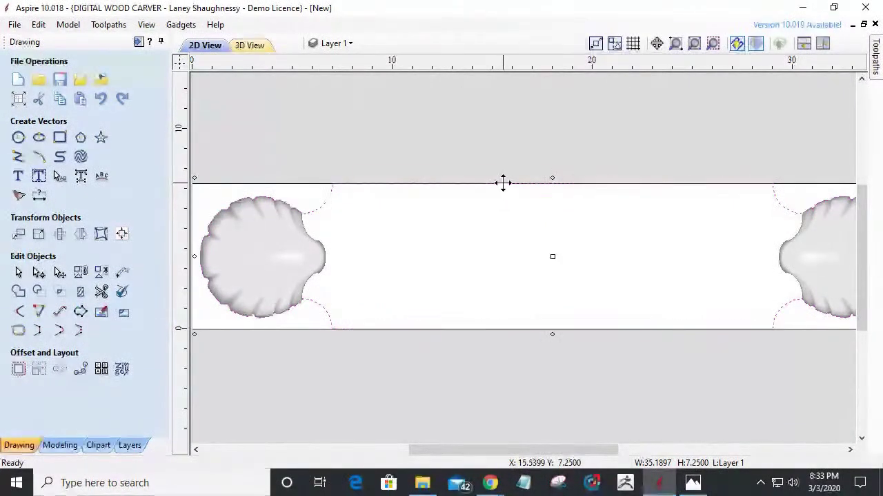
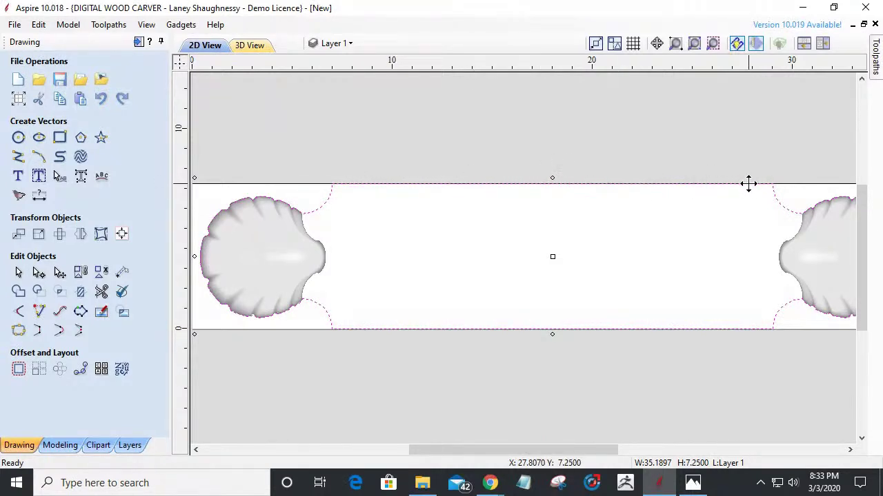
{"action": "left_click", "coordinate": [18, 157]}
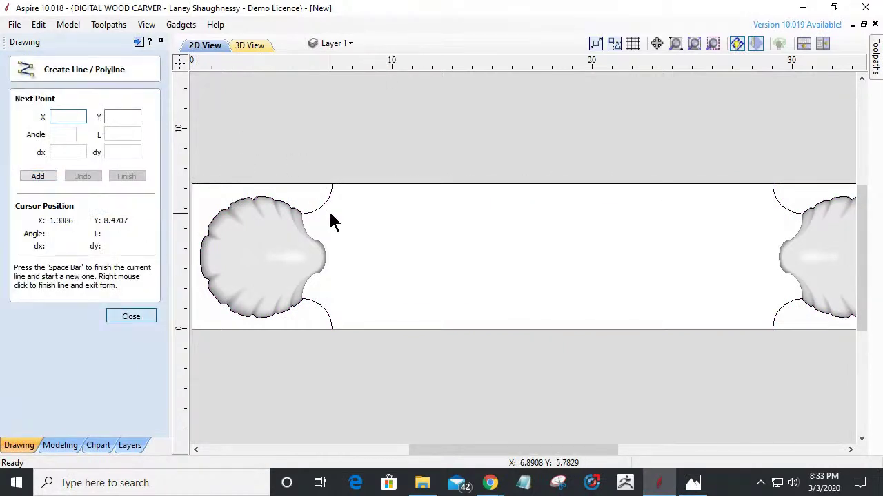
{"action": "left_click", "coordinate": [351, 183]}
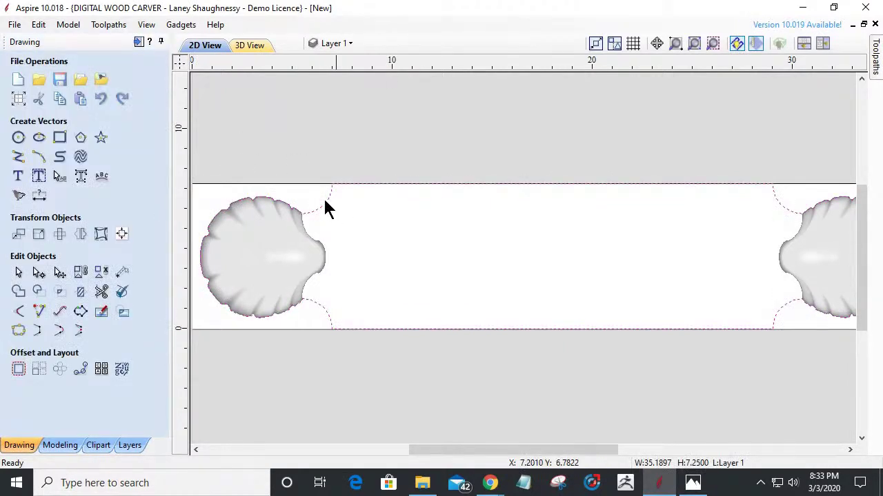
Step: Show the outline's nodes and place a vertical guide at about 9.72 inches, inward from the left corner arcs
{"action": "left_click", "coordinate": [38, 272]}
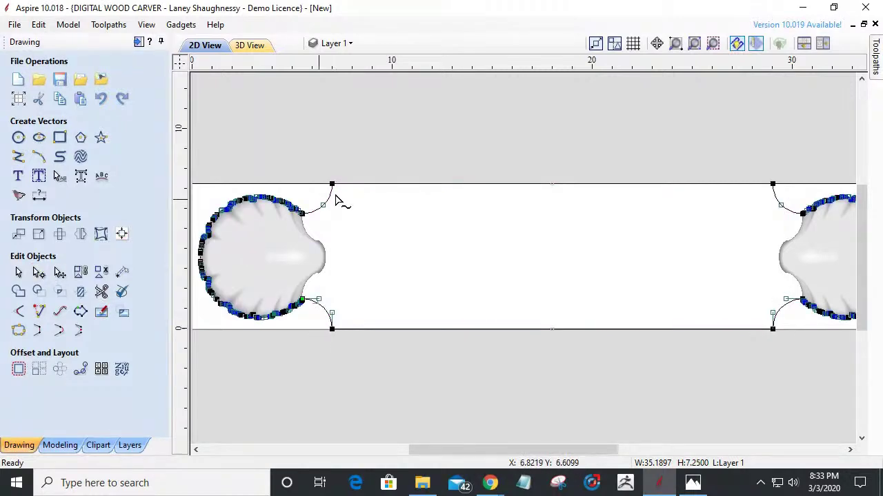
{"action": "mouse_move", "coordinate": [178, 197]}
{"action": "left_mouse_down"}
{"action": "mouse_move", "coordinate": [382, 189]}
{"action": "mouse_move", "coordinate": [332, 184]}
{"action": "mouse_move", "coordinate": [370, 177]}
{"action": "mouse_move", "coordinate": [386, 185]}
{"action": "left_mouse_up"}
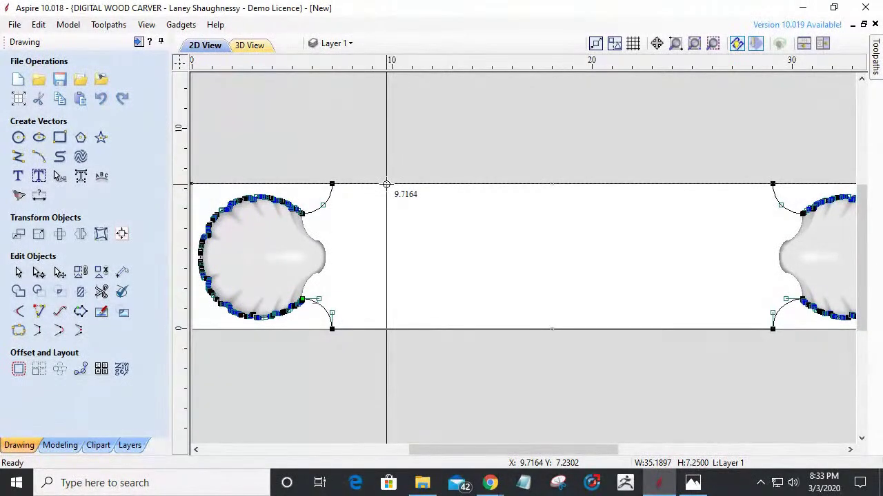
{"action": "left_click_drag", "start_coordinate": [386, 185], "coordinate": [386, 187]}
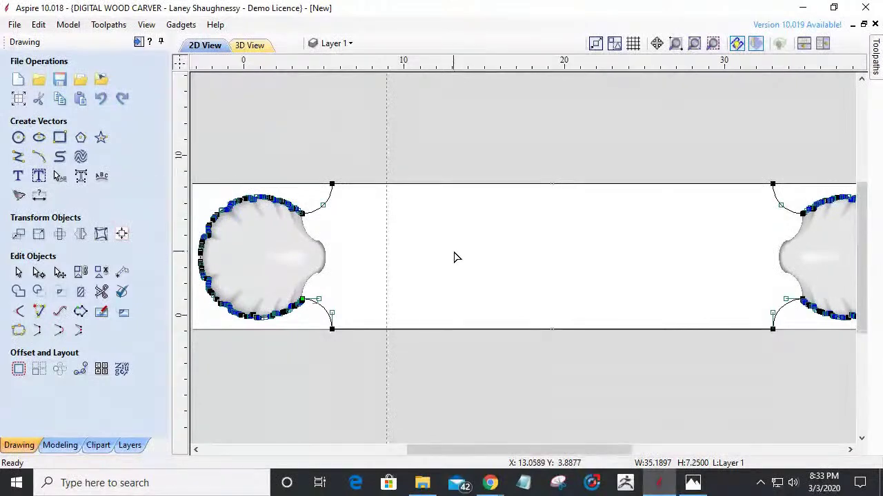
{"action": "scroll", "coordinate": [455, 255], "scroll_direction": "down", "scroll_amount": 3}
{"action": "scroll", "coordinate": [456, 255], "scroll_direction": "up", "scroll_amount": 3}
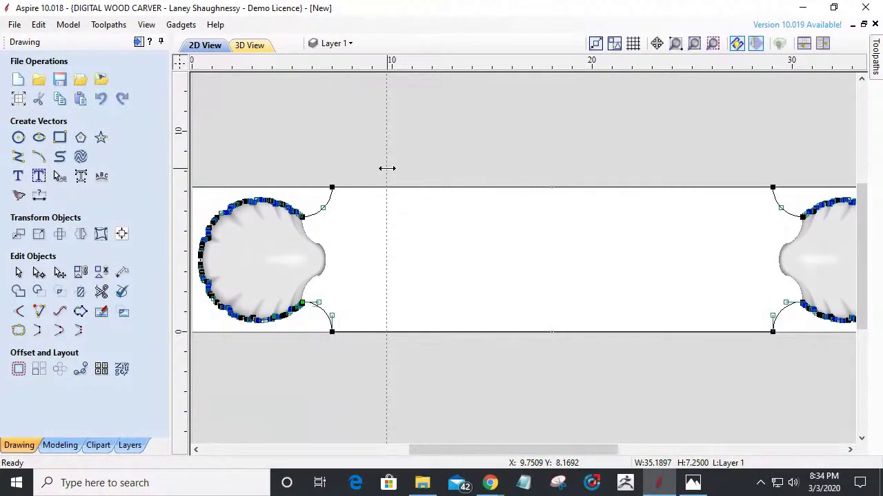
{"action": "key", "text": "Escape"}
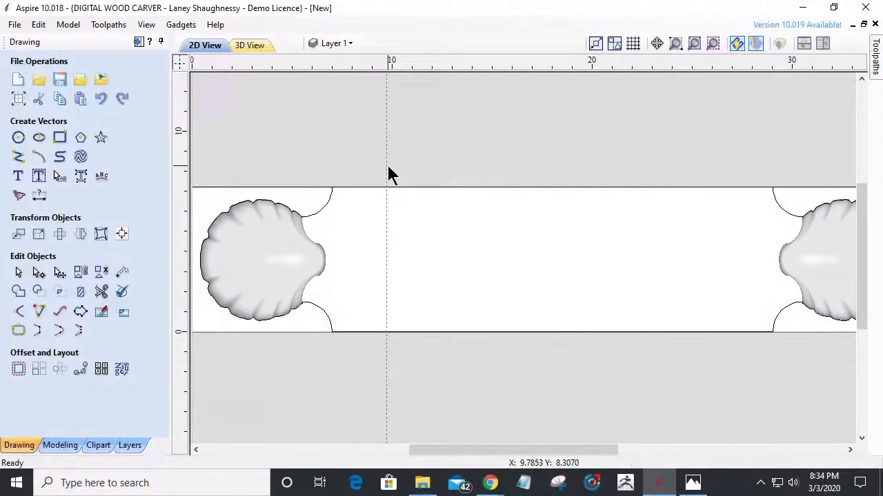
Step: Check the vertical guide's properties and shift the guide slightly to about 9.78 inches
{"action": "double_click", "coordinate": [387, 168]}
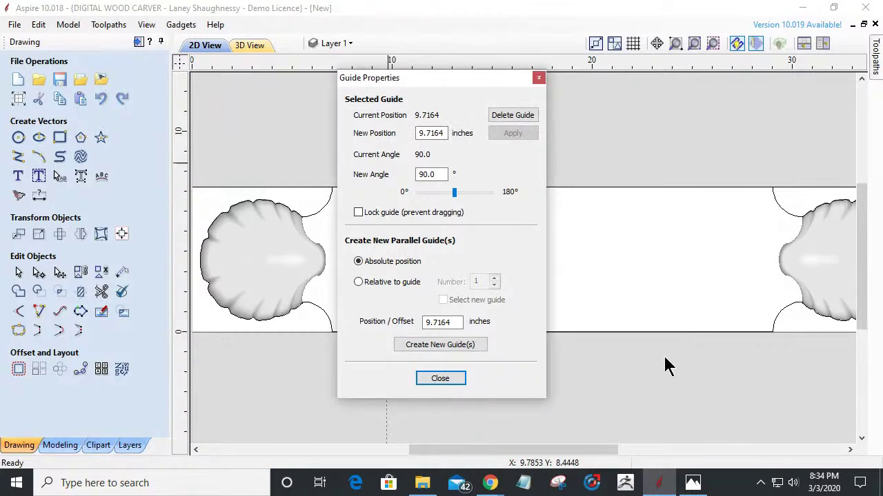
{"action": "left_click", "coordinate": [443, 380]}
{"action": "scroll", "coordinate": [733, 374], "scroll_direction": "down", "scroll_amount": 2}
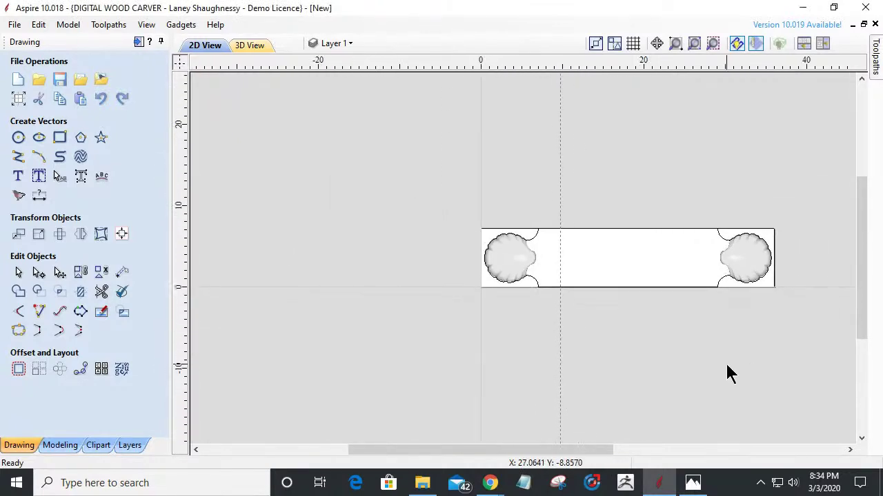
{"action": "scroll", "coordinate": [731, 373], "scroll_direction": "down", "scroll_amount": 1}
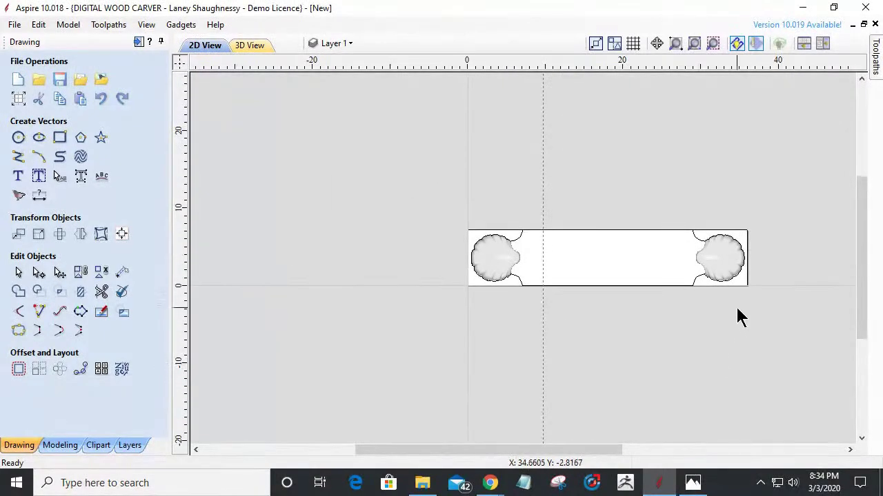
{"action": "scroll", "coordinate": [737, 312], "scroll_direction": "up", "scroll_amount": 3}
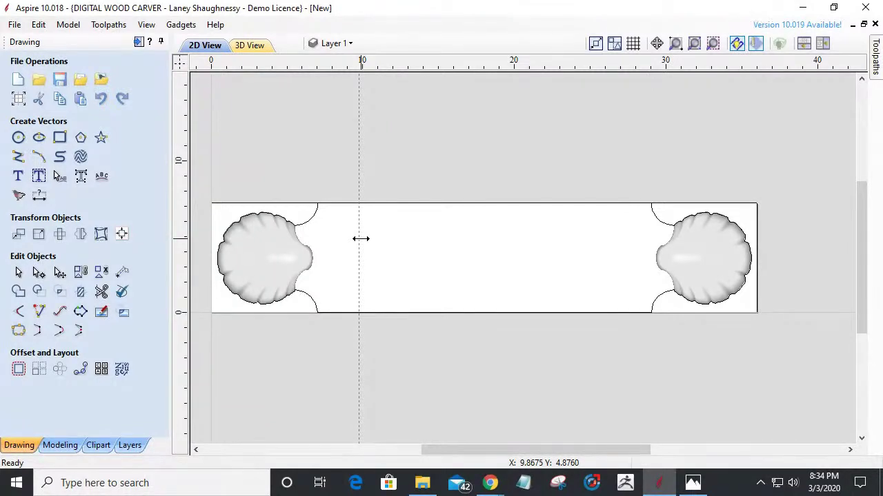
{"action": "left_click_drag", "start_coordinate": [361, 238], "coordinate": [363, 204]}
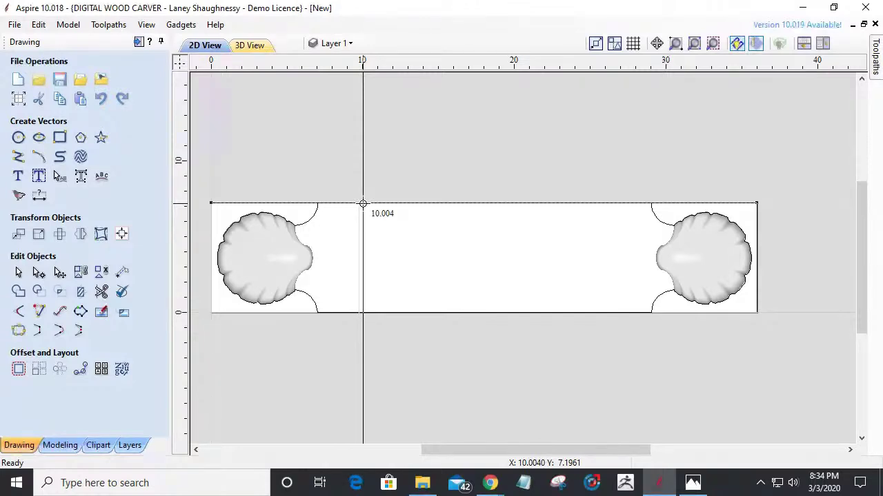
{"action": "left_click_drag", "start_coordinate": [363, 204], "coordinate": [362, 204]}
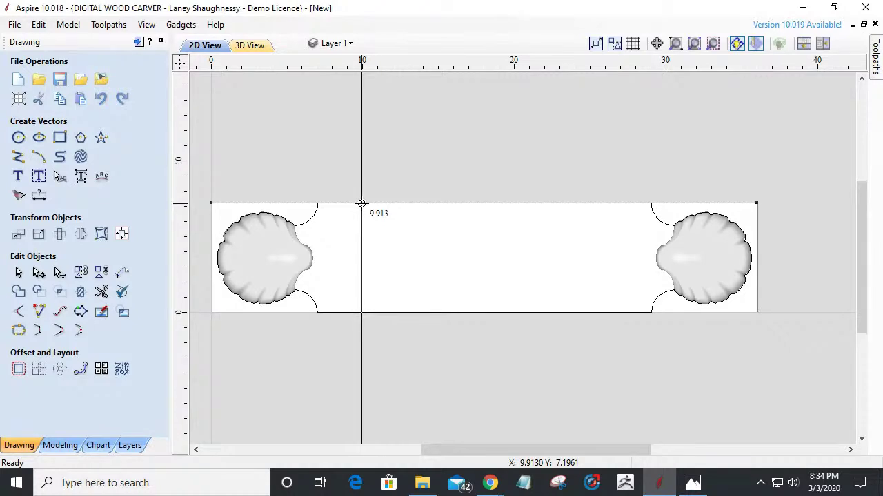
{"action": "left_click_drag", "start_coordinate": [361, 204], "coordinate": [359, 205]}
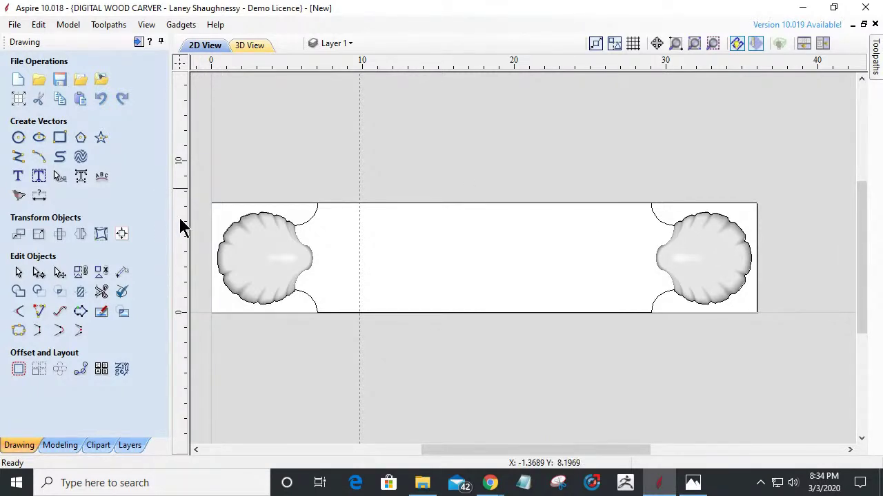
Step: Add a second vertical guide at the start of the right corner arcs and set its position to 29.0-2.766, giving 26.234 inches
{"action": "left_click_drag", "start_coordinate": [182, 220], "coordinate": [651, 200]}
{"action": "double_click", "coordinate": [651, 187]}
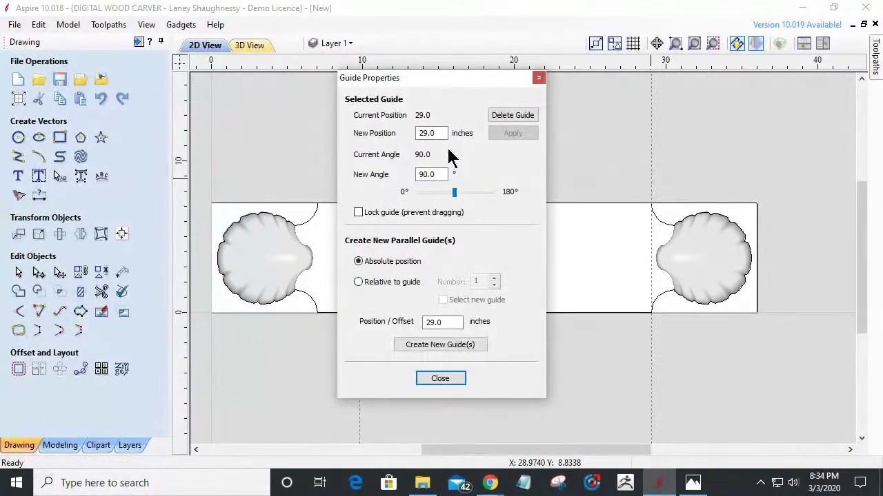
{"action": "left_click_drag", "start_coordinate": [440, 135], "coordinate": [393, 143]}
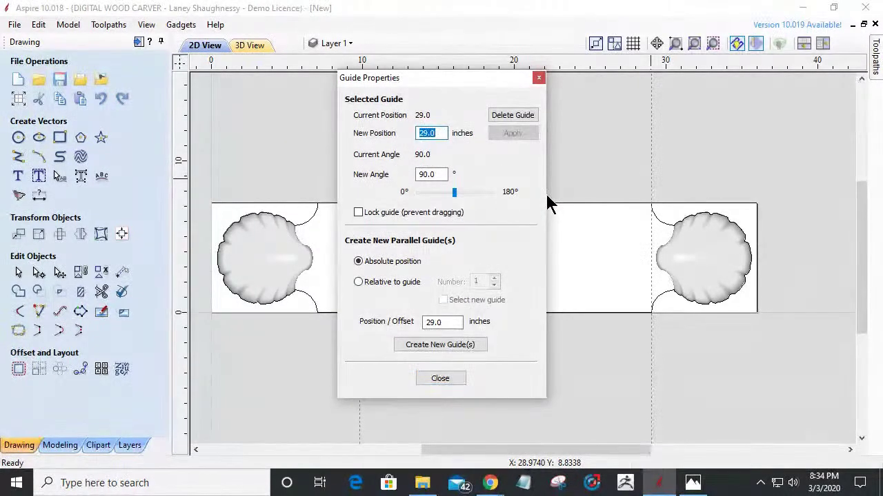
{"action": "key", "text": "Right"}
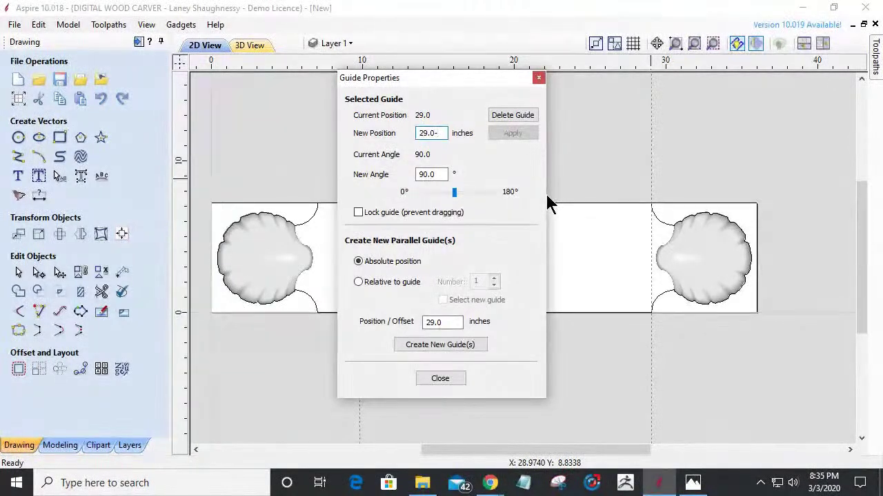
{"action": "type", "text": "-"}
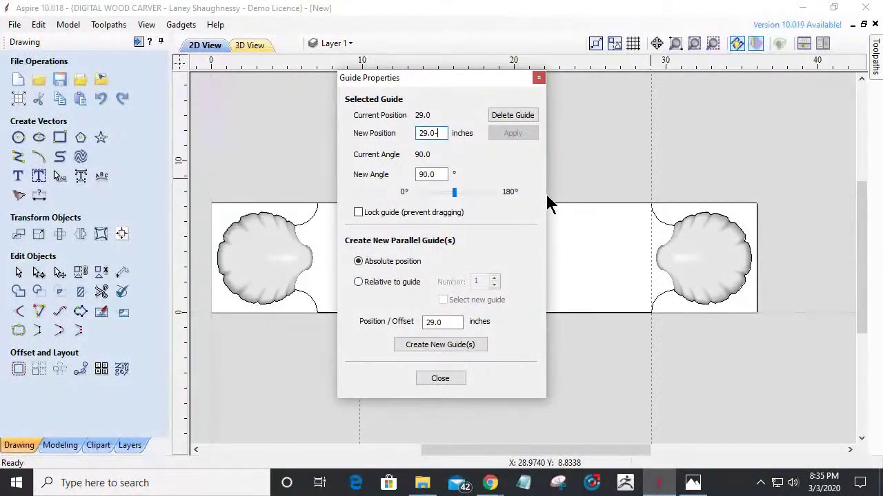
{"action": "type", "text": "2"}
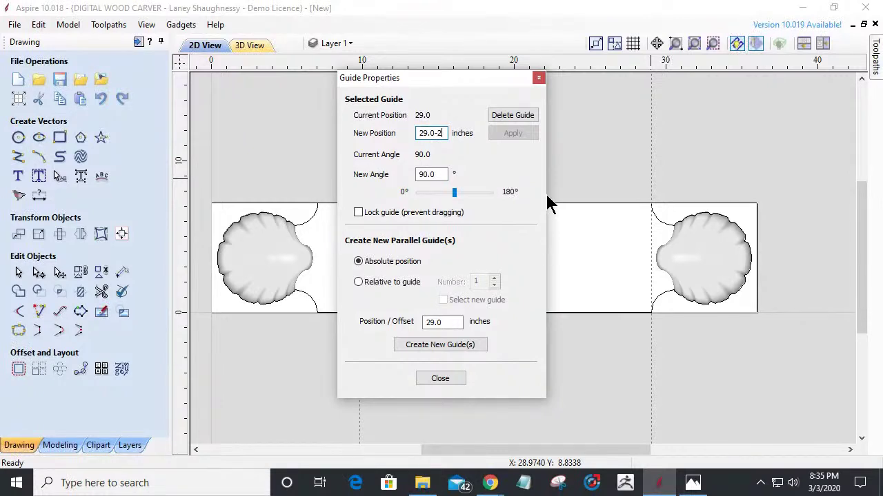
{"action": "type", "text": "."}
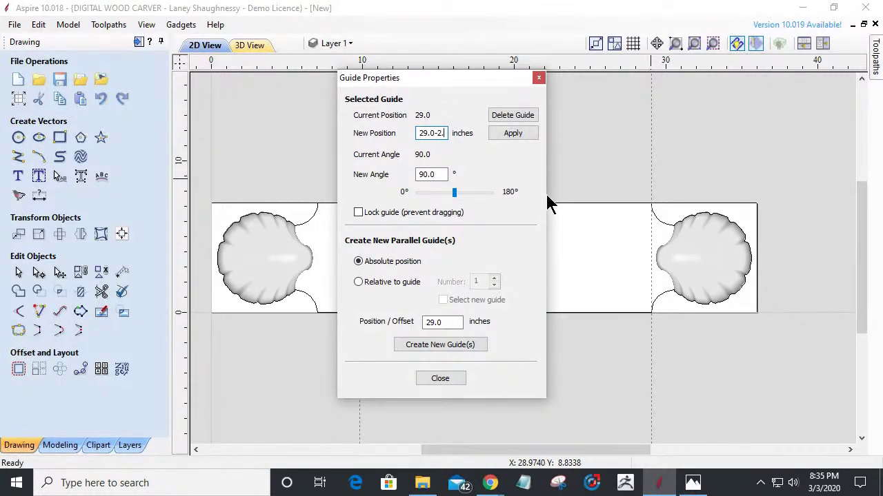
{"action": "type", "text": "766="}
{"action": "left_click", "coordinate": [500, 134]}
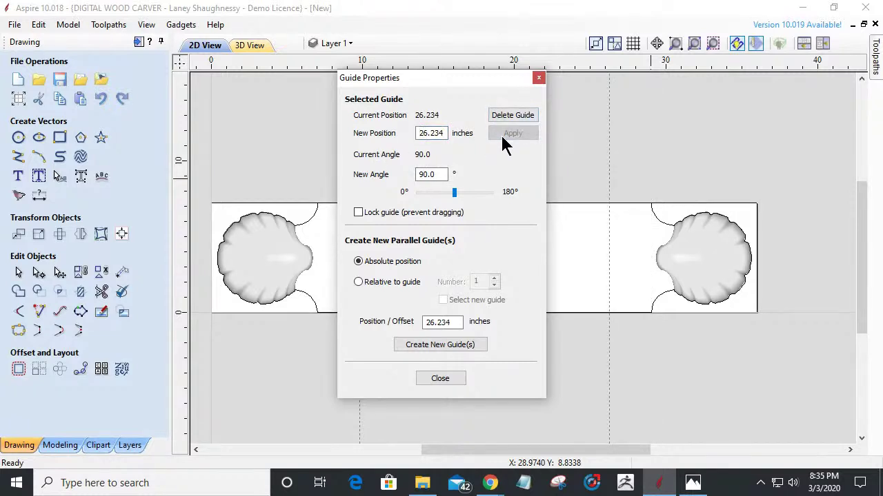
{"action": "left_click", "coordinate": [445, 378]}
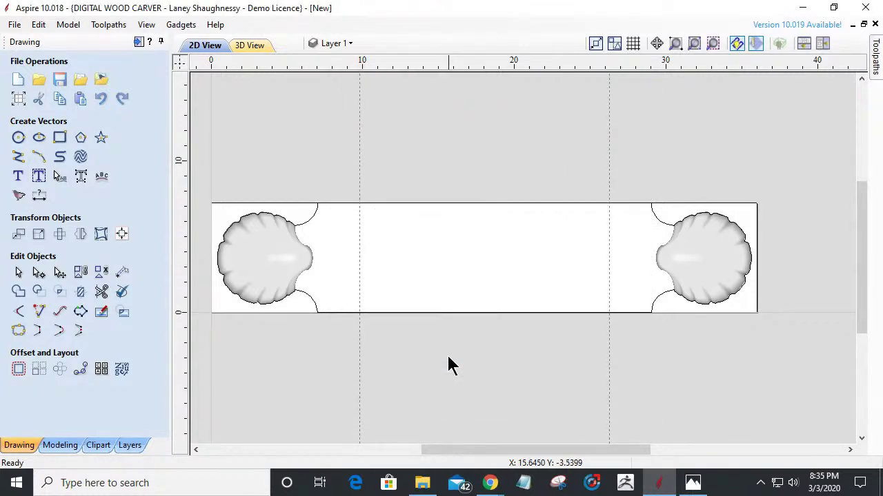
Step: Check the left vertical guide's position and set the right guide's position to 29.0-2.7766, giving 26.2234 inches
{"action": "double_click", "coordinate": [358, 194]}
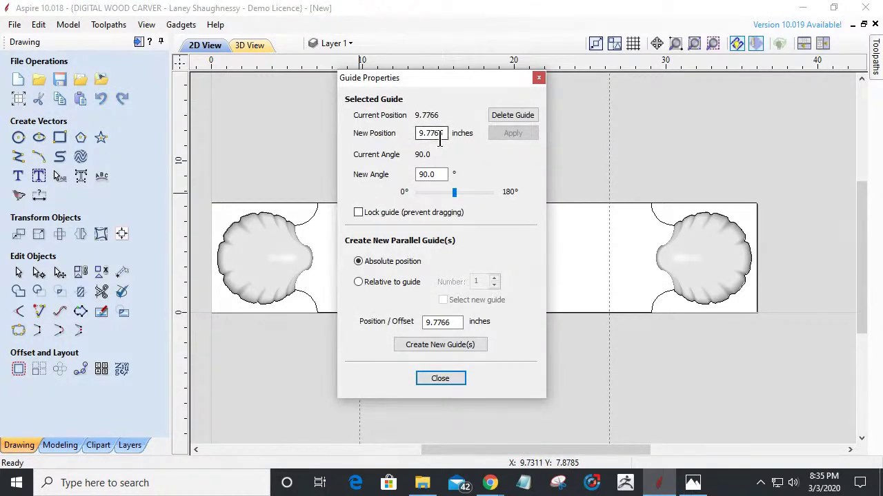
{"action": "left_click", "coordinate": [441, 381]}
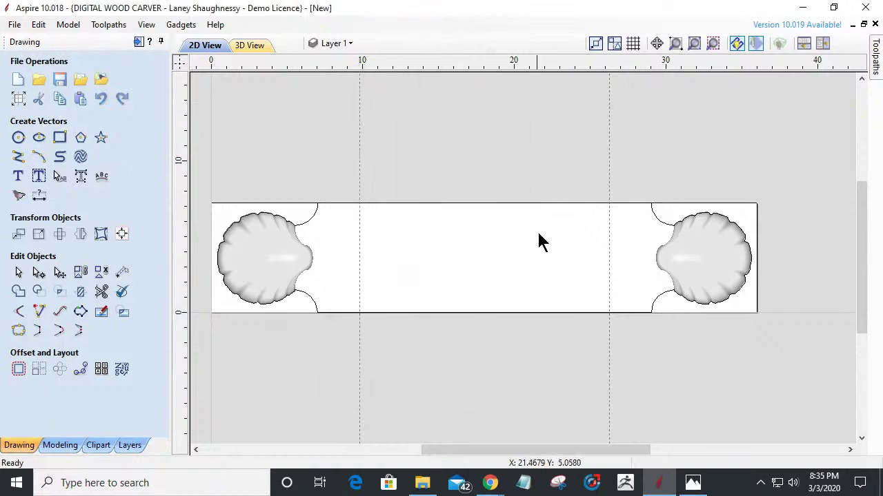
{"action": "double_click", "coordinate": [651, 189]}
{"action": "left_click", "coordinate": [441, 132]}
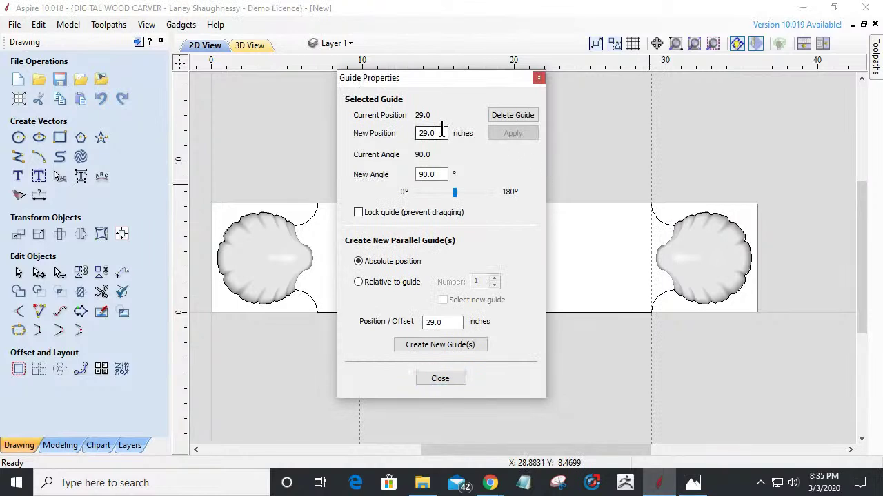
{"action": "type", "text": "-2.7766"}
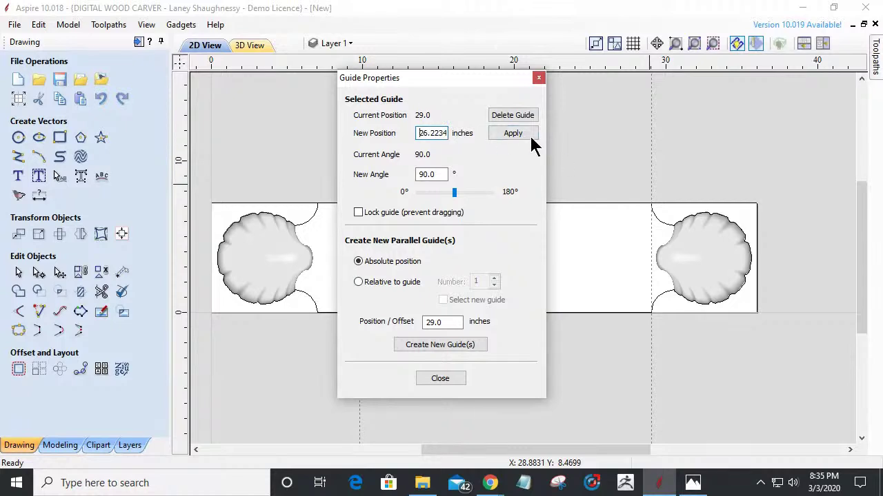
{"action": "left_click", "coordinate": [438, 380]}
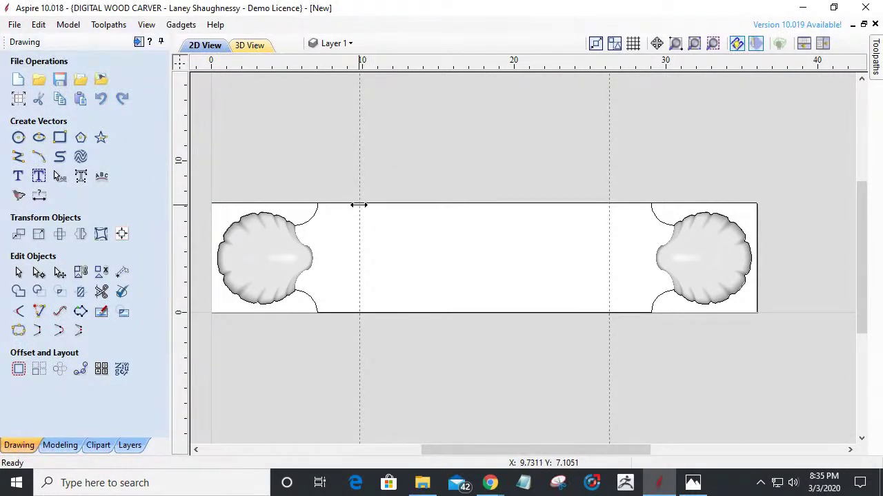
Step: Insert a point on the sign outline's upper edge near the left guide and align it exactly with the guide at X 9.7766
{"action": "scroll", "coordinate": [359, 204], "scroll_direction": "up", "scroll_amount": 2}
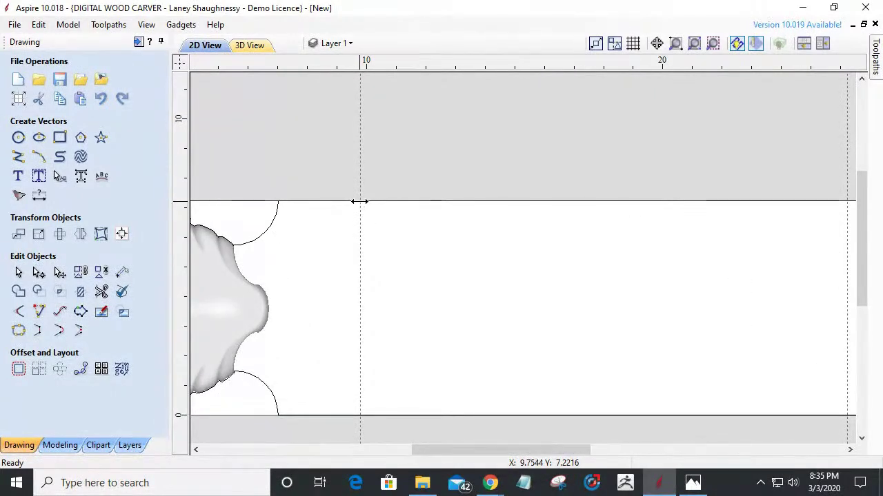
{"action": "double_click", "coordinate": [360, 202]}
{"action": "left_click", "coordinate": [426, 376]}
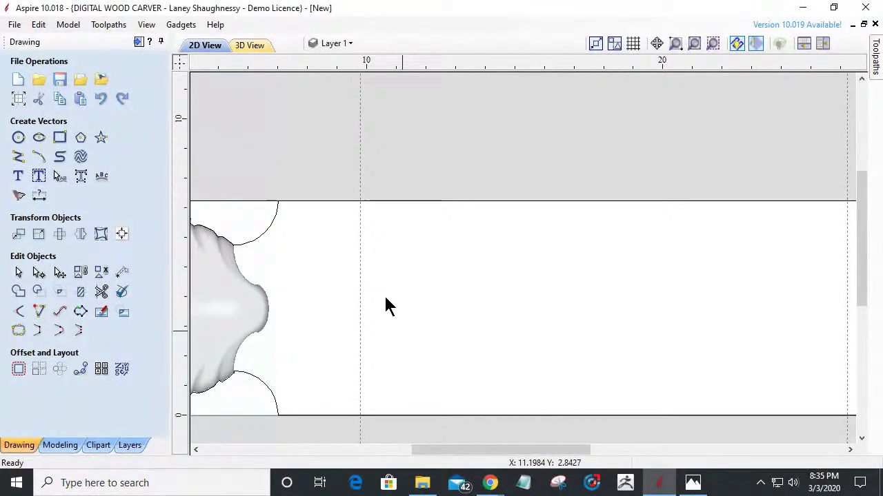
{"action": "right_click", "coordinate": [370, 209]}
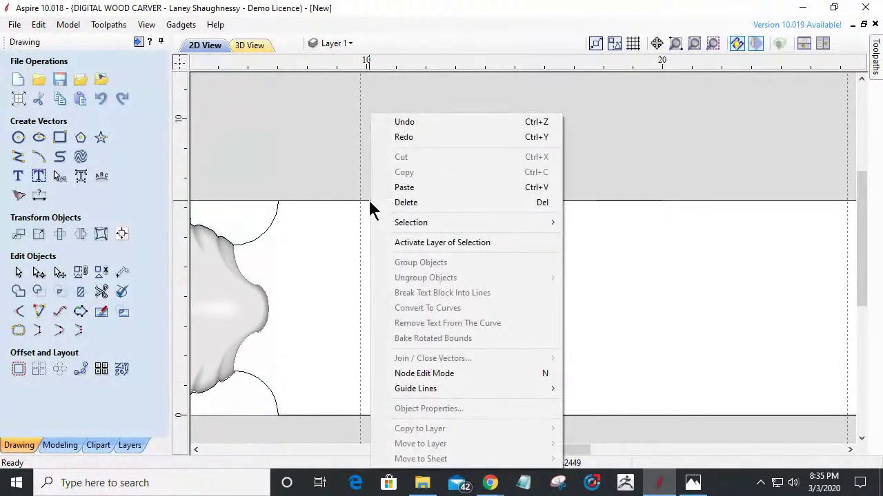
{"action": "left_click", "coordinate": [370, 201]}
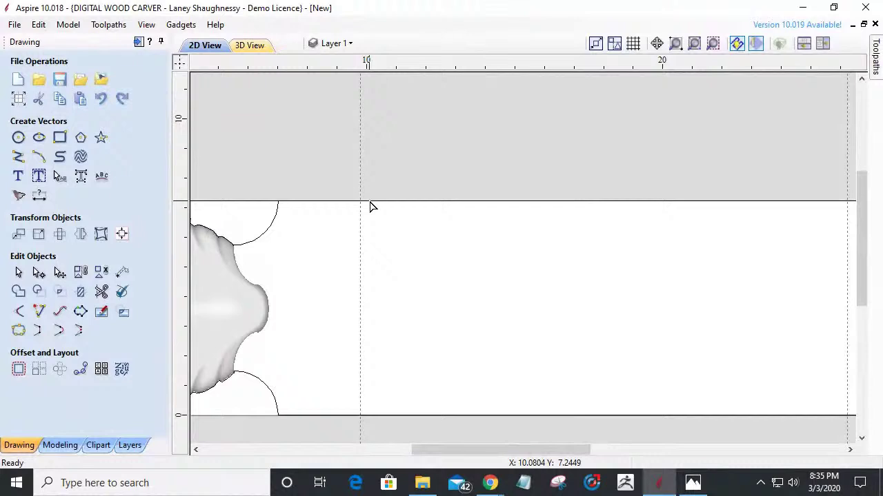
{"action": "left_click", "coordinate": [369, 201]}
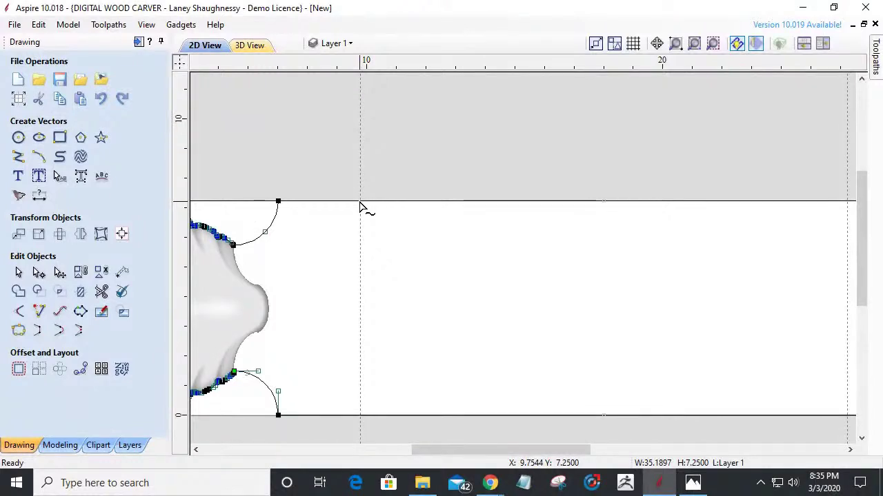
{"action": "right_click", "coordinate": [359, 205]}
{"action": "left_click", "coordinate": [378, 260]}
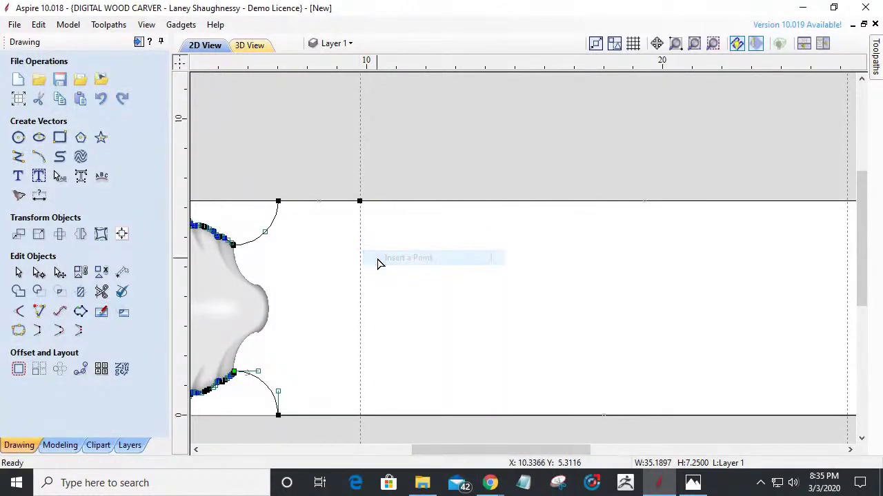
{"action": "scroll", "coordinate": [350, 204], "scroll_direction": "up", "scroll_amount": 3}
{"action": "scroll", "coordinate": [386, 207], "scroll_direction": "up", "scroll_amount": 6}
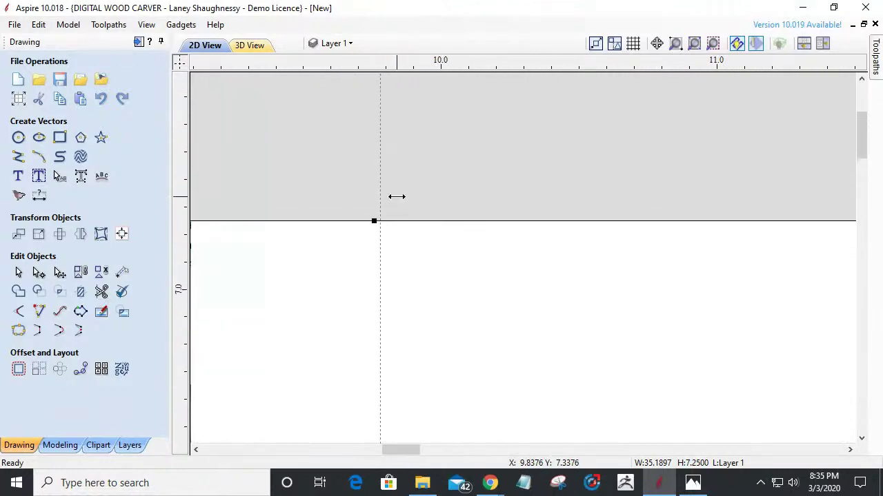
{"action": "left_click_drag", "start_coordinate": [361, 229], "coordinate": [374, 229]}
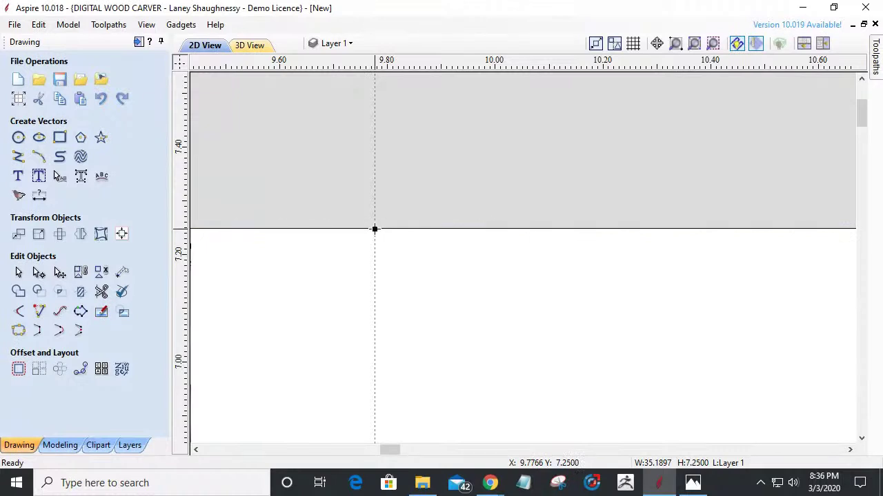
Step: Insert a point on the outline's upper edge near the right guide and align it exactly with the 26.2234-inch guide
{"action": "scroll", "coordinate": [348, 247], "scroll_direction": "down", "scroll_amount": 10}
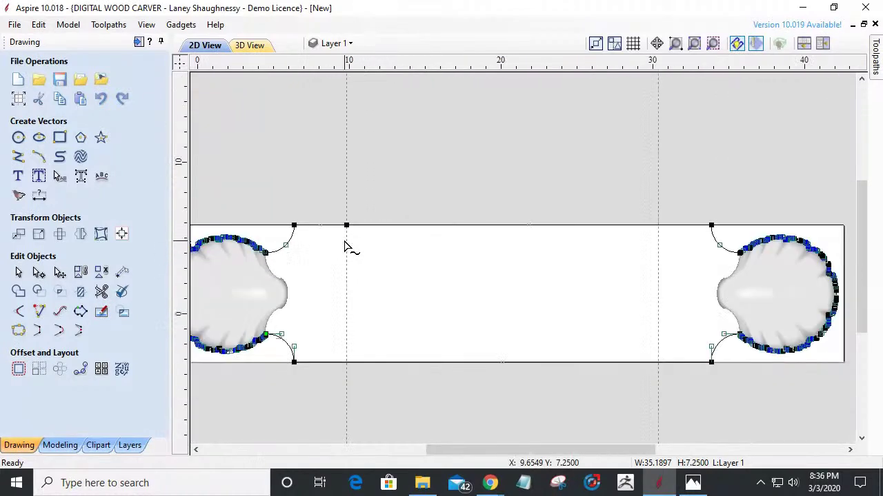
{"action": "scroll", "coordinate": [613, 201], "scroll_direction": "up", "scroll_amount": 6}
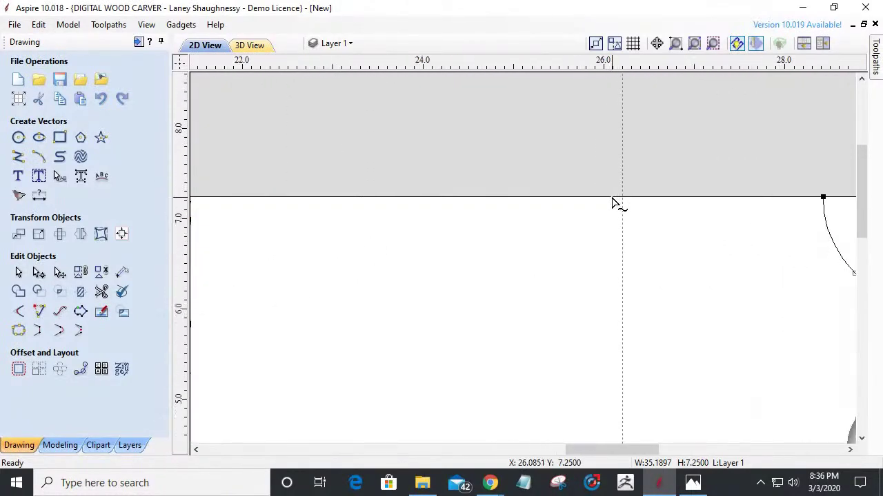
{"action": "scroll", "coordinate": [621, 205], "scroll_direction": "up", "scroll_amount": 2}
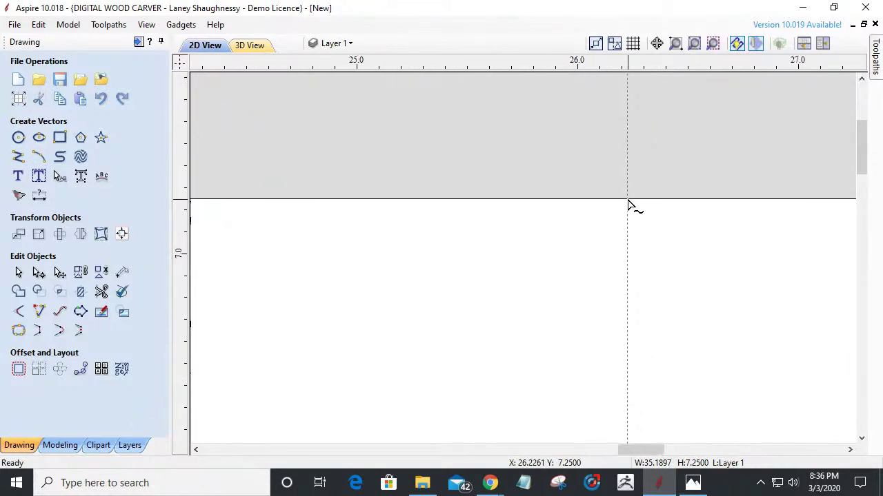
{"action": "right_click", "coordinate": [627, 200]}
{"action": "left_click", "coordinate": [636, 254]}
{"action": "scroll", "coordinate": [620, 186], "scroll_direction": "up", "scroll_amount": 6}
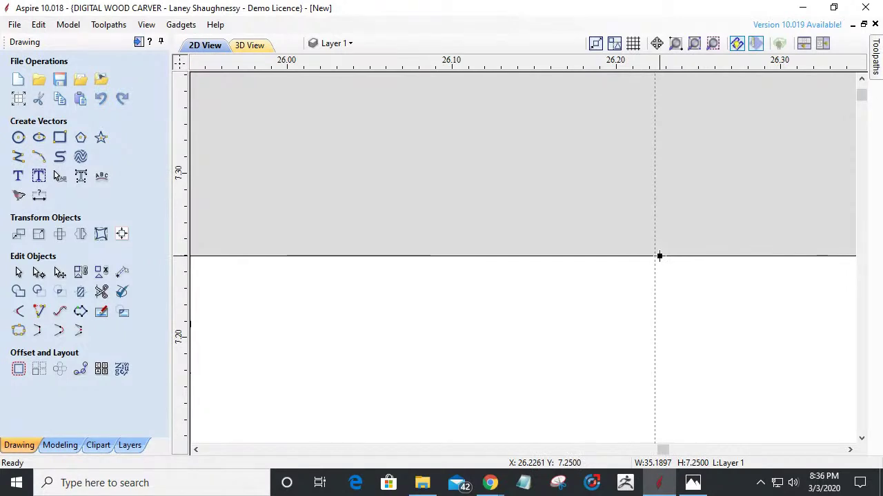
{"action": "left_click", "coordinate": [656, 256]}
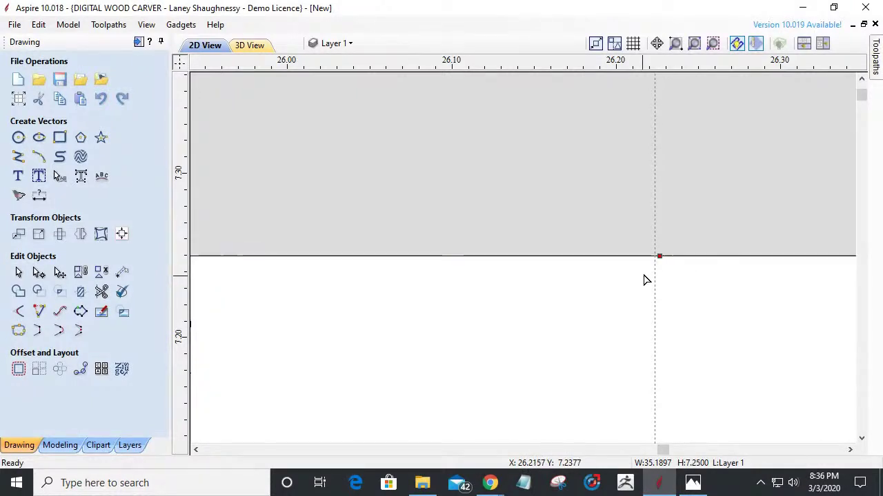
{"action": "scroll", "coordinate": [660, 256], "scroll_direction": "up", "scroll_amount": 5}
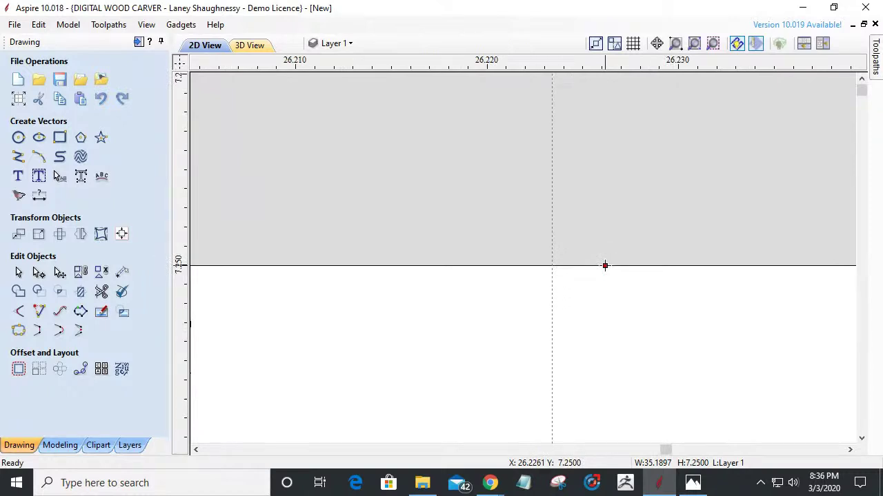
{"action": "left_click_drag", "start_coordinate": [604, 266], "coordinate": [551, 266]}
Step: Convert the upper edge span between the two inserted points to an arc and bow it upward about 1 inch
{"action": "scroll", "coordinate": [591, 275], "scroll_direction": "down", "scroll_amount": 6}
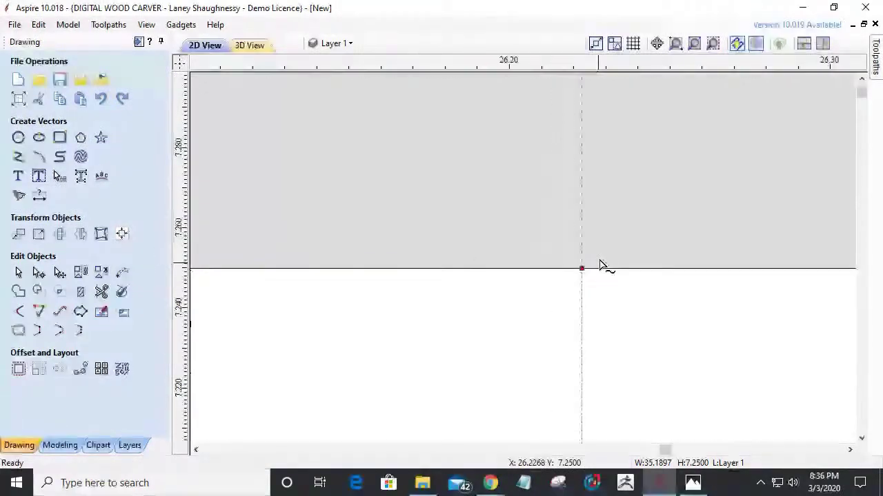
{"action": "scroll", "coordinate": [646, 282], "scroll_direction": "down", "scroll_amount": 6}
{"action": "scroll", "coordinate": [537, 223], "scroll_direction": "up", "scroll_amount": 2}
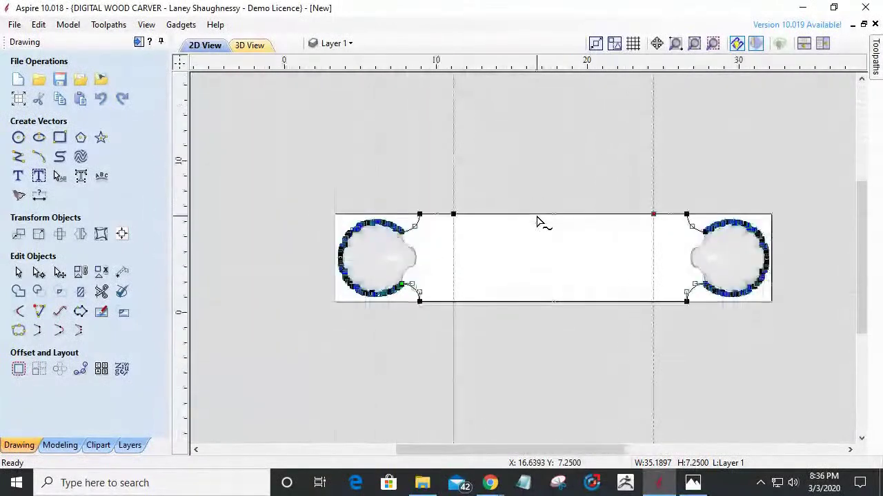
{"action": "right_click", "coordinate": [503, 202]}
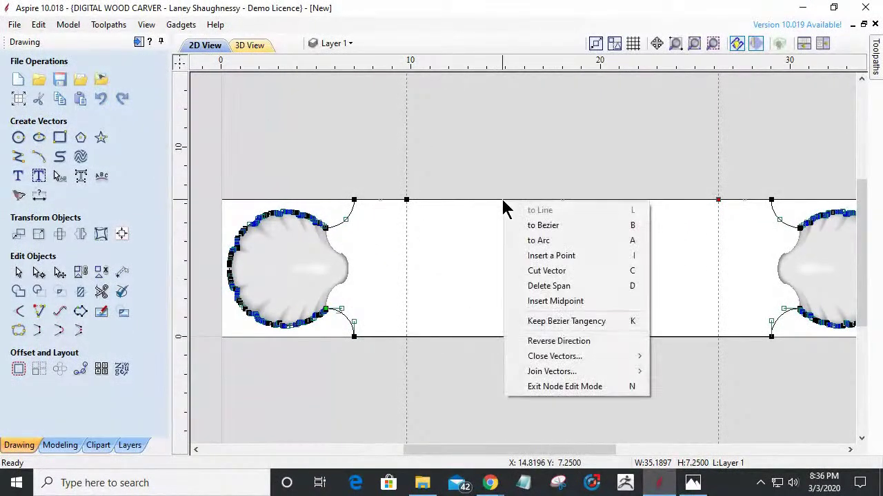
{"action": "left_click", "coordinate": [540, 240]}
{"action": "scroll", "coordinate": [552, 238], "scroll_direction": "down", "scroll_amount": 1}
{"action": "left_click_drag", "start_coordinate": [562, 118], "coordinate": [562, 183]}
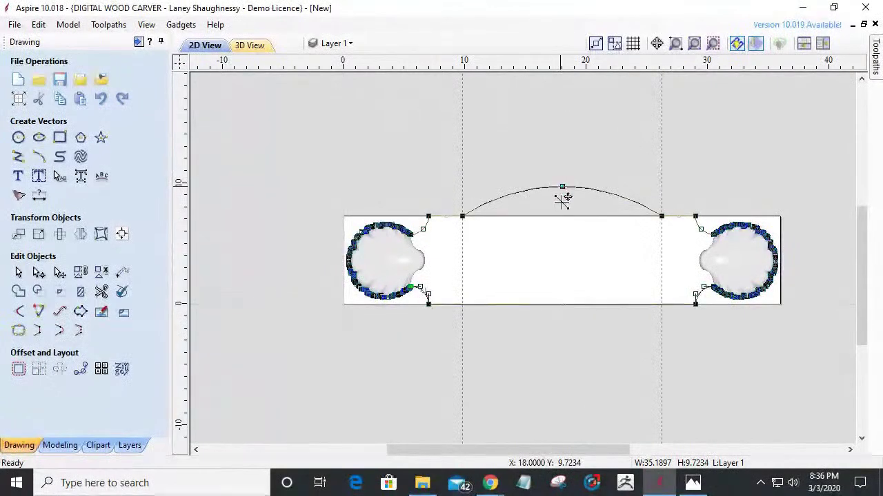
{"action": "left_click_drag", "start_coordinate": [562, 203], "coordinate": [561, 205]}
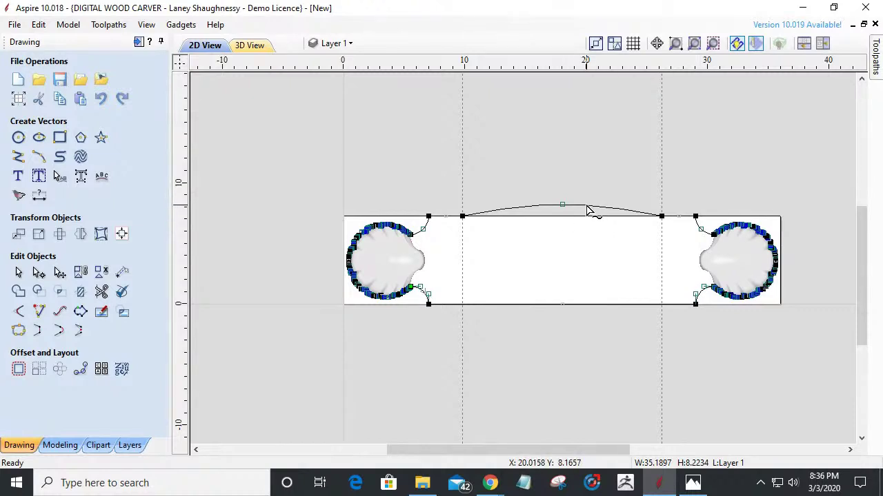
{"action": "scroll", "coordinate": [588, 211], "scroll_direction": "up", "scroll_amount": 1}
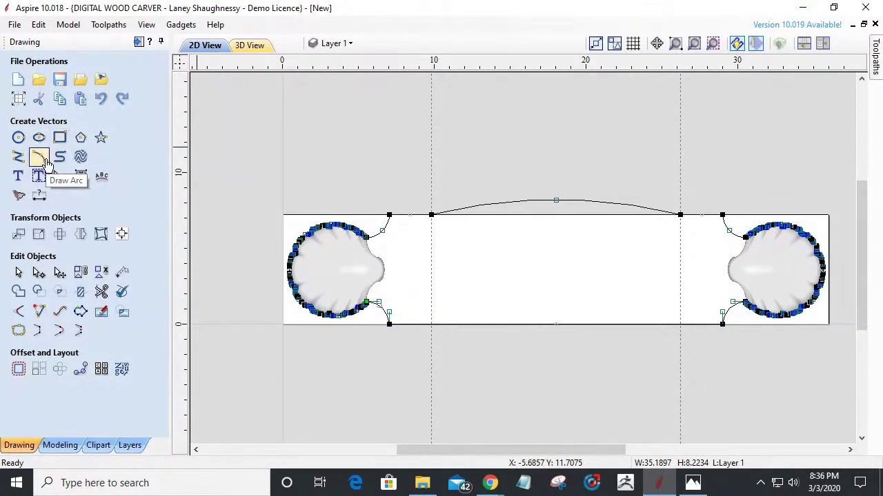
{"action": "left_click", "coordinate": [39, 160]}
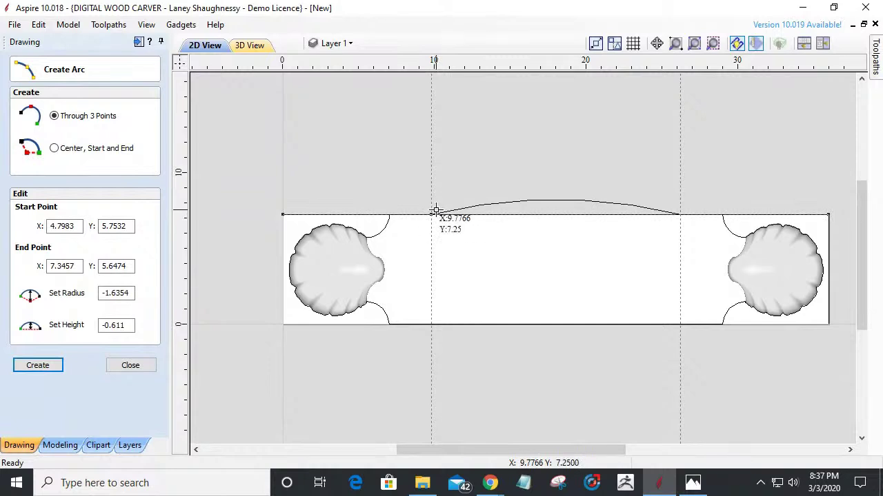
{"action": "left_click", "coordinate": [122, 368]}
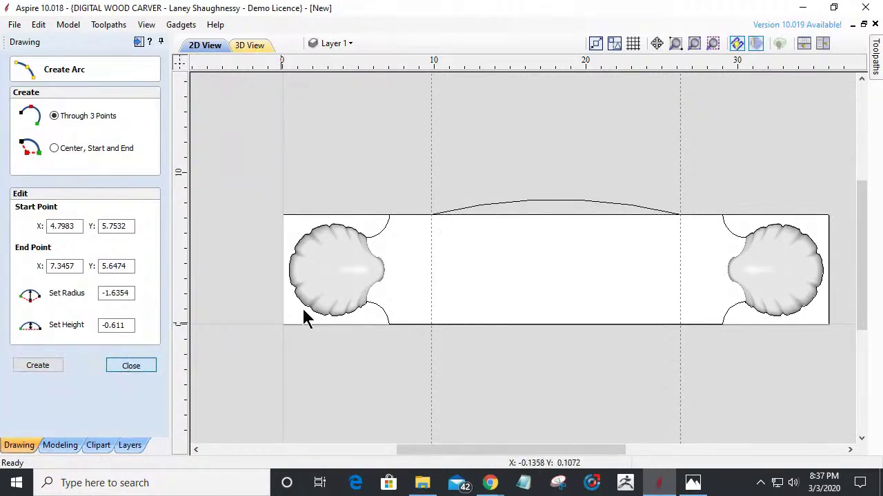
Step: Add a vertical guide through the middle of the sign at 18.0 inches
{"action": "left_click_drag", "start_coordinate": [182, 265], "coordinate": [491, 204]}
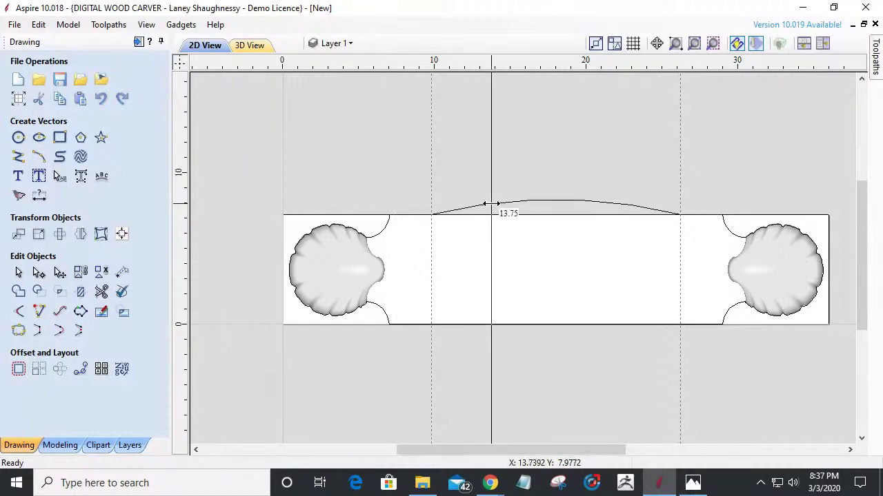
{"action": "left_click_drag", "start_coordinate": [491, 205], "coordinate": [462, 207]}
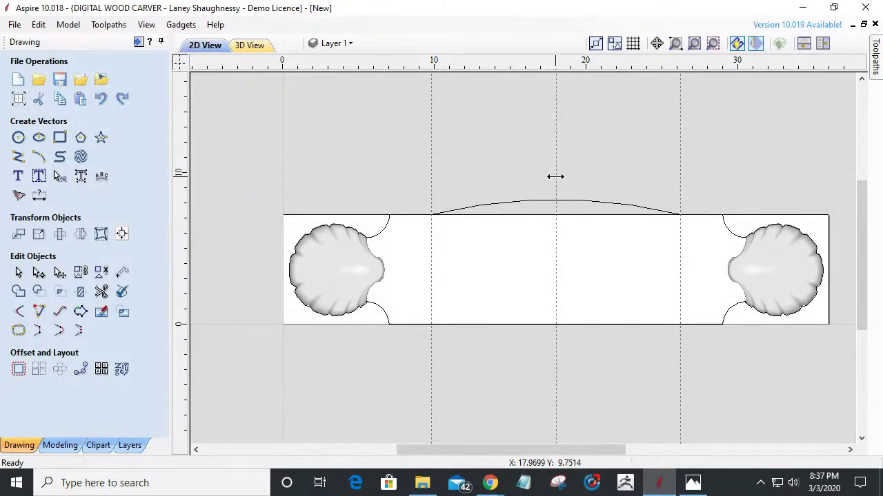
Step: Create parallel guides relative to the centre guide at offsets of 2 and -2 inches
{"action": "double_click", "coordinate": [556, 176]}
{"action": "left_click", "coordinate": [358, 281]}
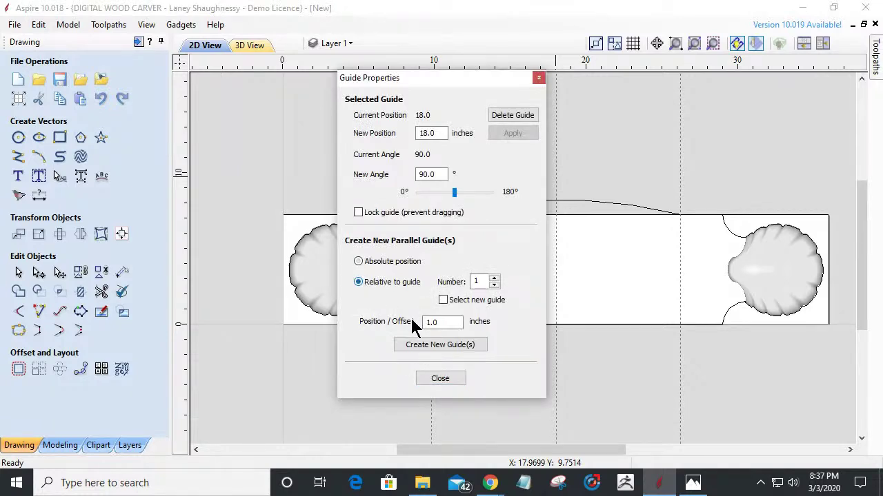
{"action": "left_click_drag", "start_coordinate": [450, 324], "coordinate": [397, 327]}
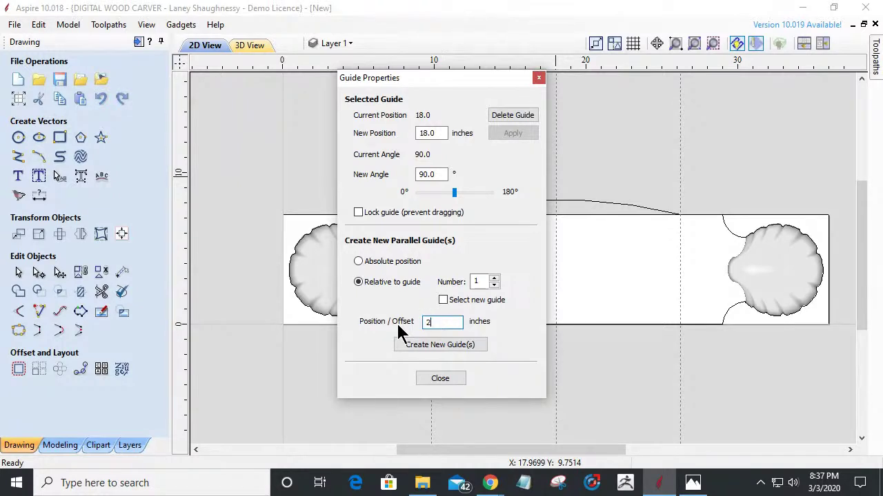
{"action": "left_click", "coordinate": [434, 347]}
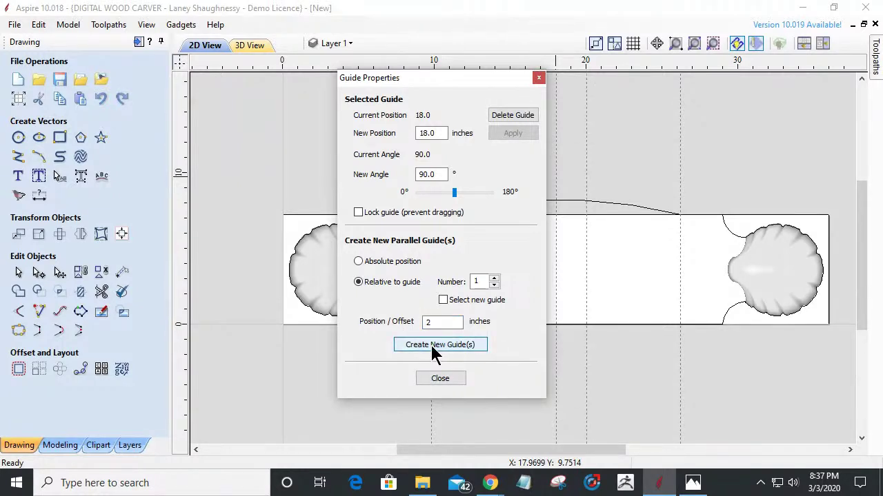
{"action": "left_click", "coordinate": [426, 324]}
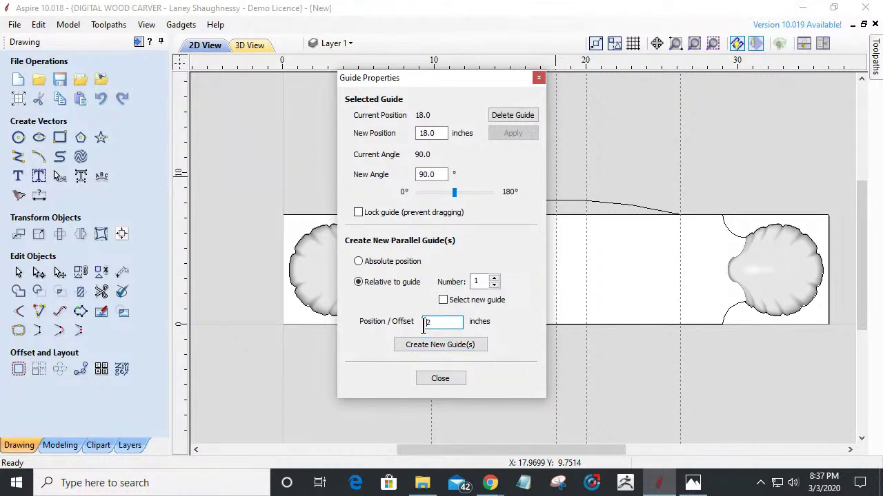
{"action": "type", "text": "-"}
{"action": "left_click", "coordinate": [423, 345]}
{"action": "left_click", "coordinate": [444, 379]}
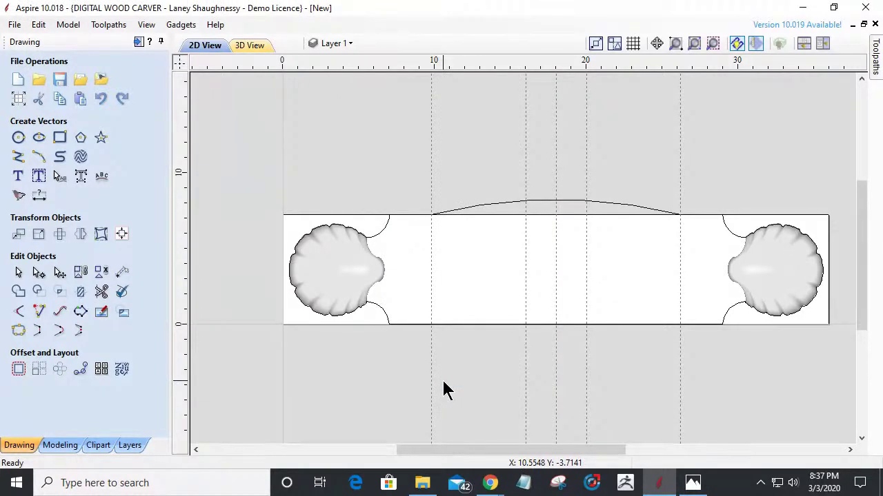
Step: Delete the two parallel guides located 2 inches either side of the centre guide
{"action": "double_click", "coordinate": [525, 181]}
{"action": "left_click", "coordinate": [528, 131]}
{"action": "double_click", "coordinate": [586, 169]}
{"action": "left_click", "coordinate": [524, 117]}
Step: Create parallel guides relative to the centre guide at offsets of -3 and 3 inches
{"action": "double_click", "coordinate": [555, 190]}
{"action": "left_click", "coordinate": [358, 282]}
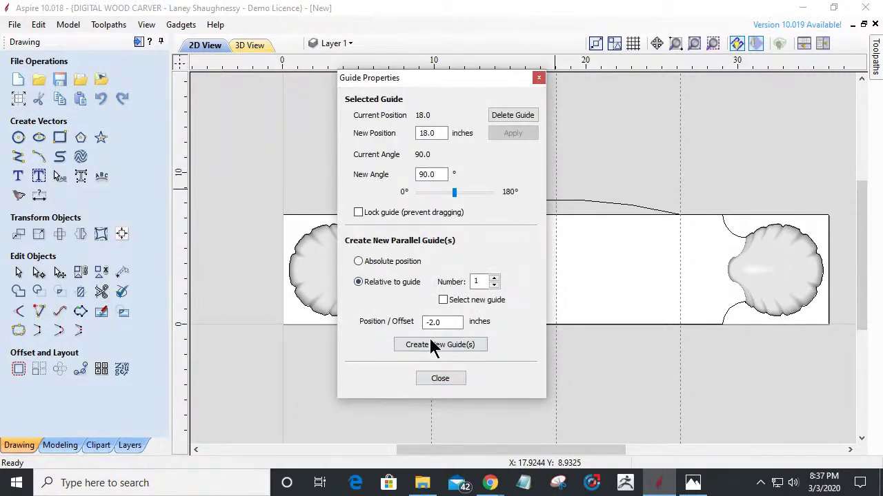
{"action": "left_click", "coordinate": [431, 322]}
{"action": "left_click_drag", "start_coordinate": [461, 83], "coordinate": [261, 78]}
{"action": "left_click", "coordinate": [223, 338]}
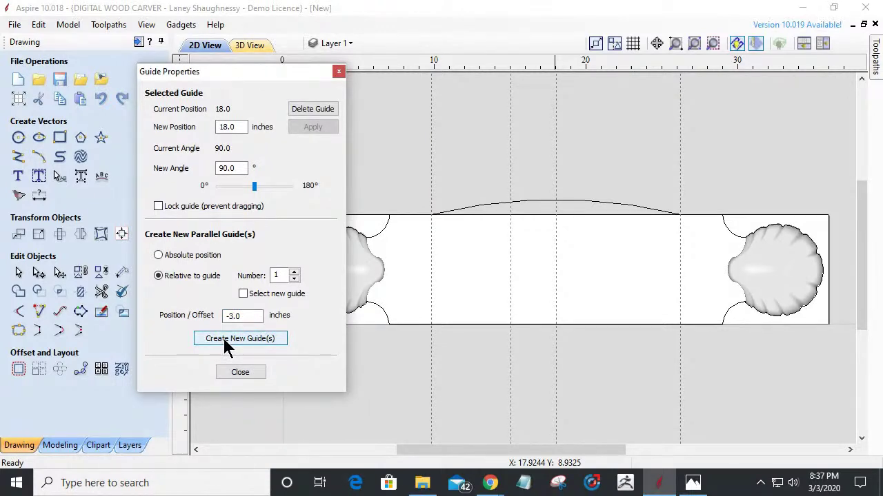
{"action": "left_click", "coordinate": [225, 316]}
{"action": "key", "text": "Delete"}
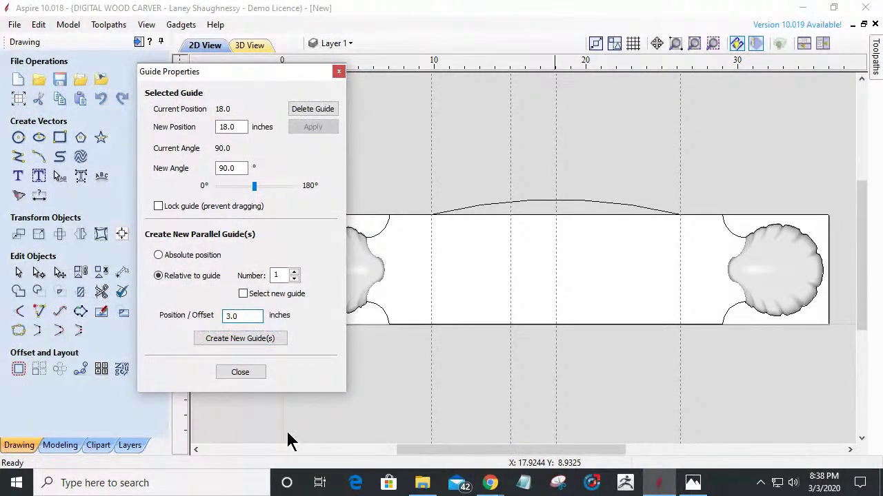
{"action": "left_click", "coordinate": [238, 340]}
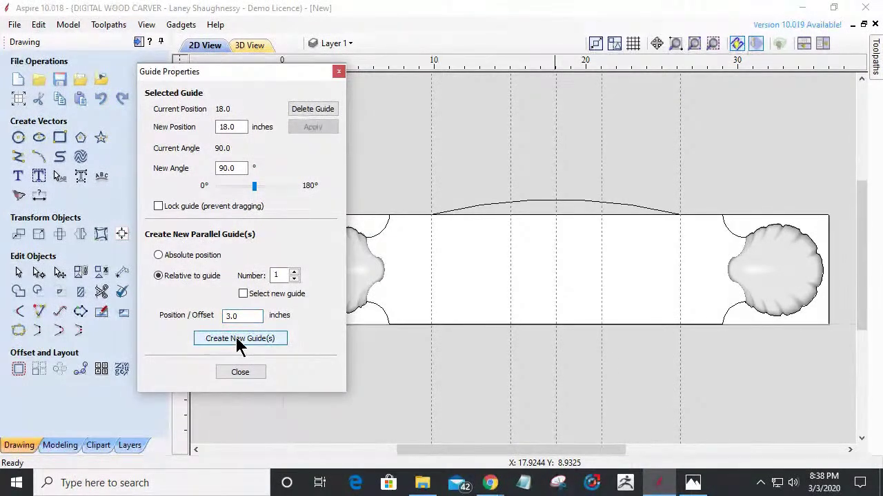
{"action": "left_click", "coordinate": [247, 373]}
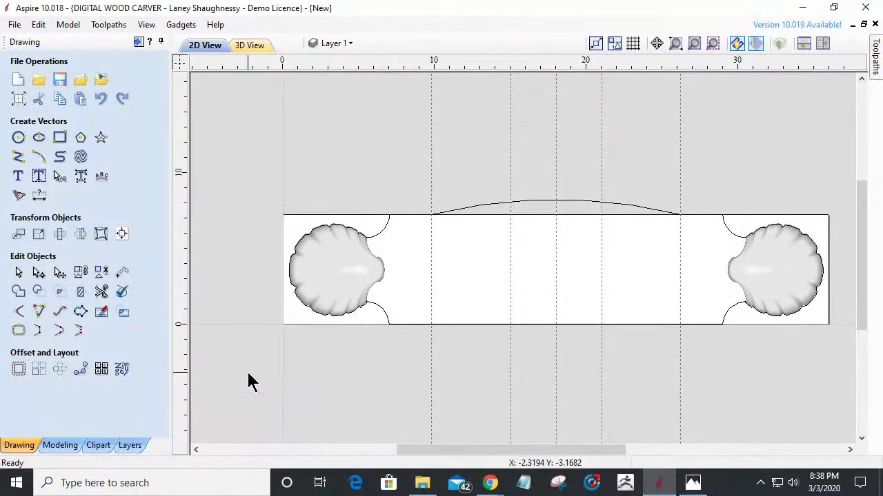
Step: Draw a three-point arc of 3-inch radius above the bowed upper edge, spanning the two guides 3 inches either side of centre
{"action": "left_click", "coordinate": [40, 158]}
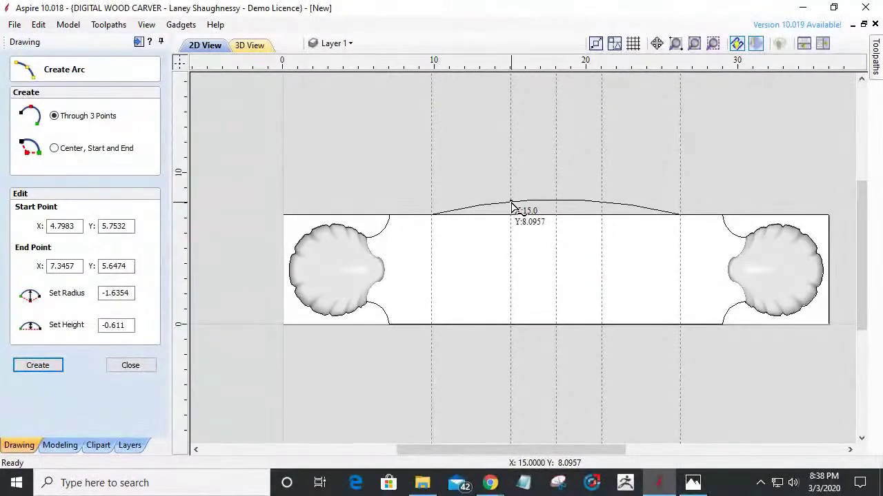
{"action": "left_click", "coordinate": [602, 201]}
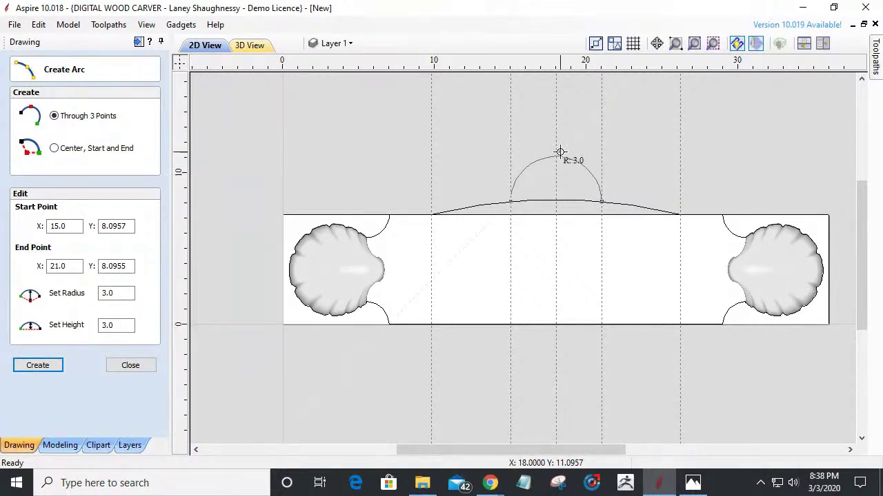
{"action": "left_click", "coordinate": [557, 152]}
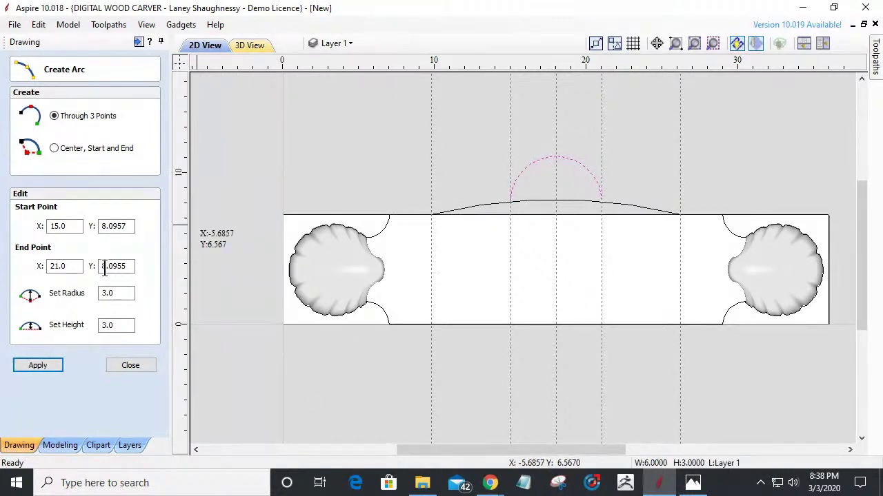
{"action": "left_click", "coordinate": [131, 369]}
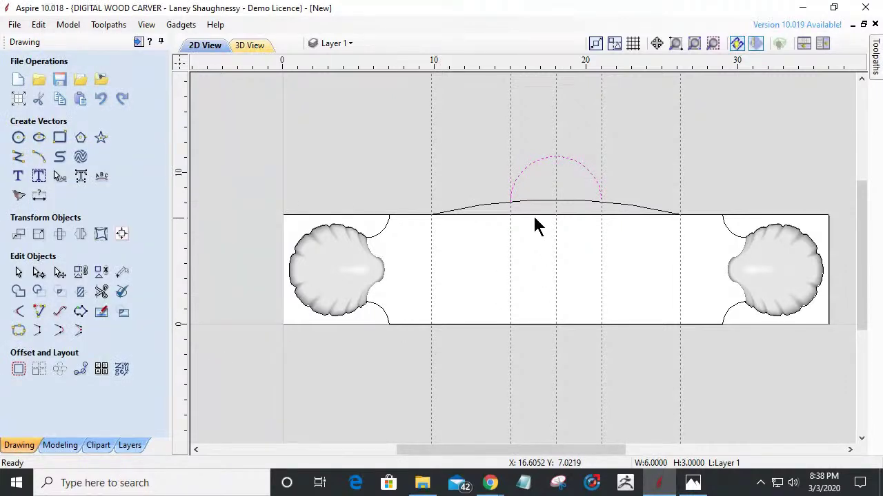
Step: Hide the guides and trim away the bowed edge section beneath the semicircular arc, rejoining the trimmed outline
{"action": "left_click", "coordinate": [179, 60]}
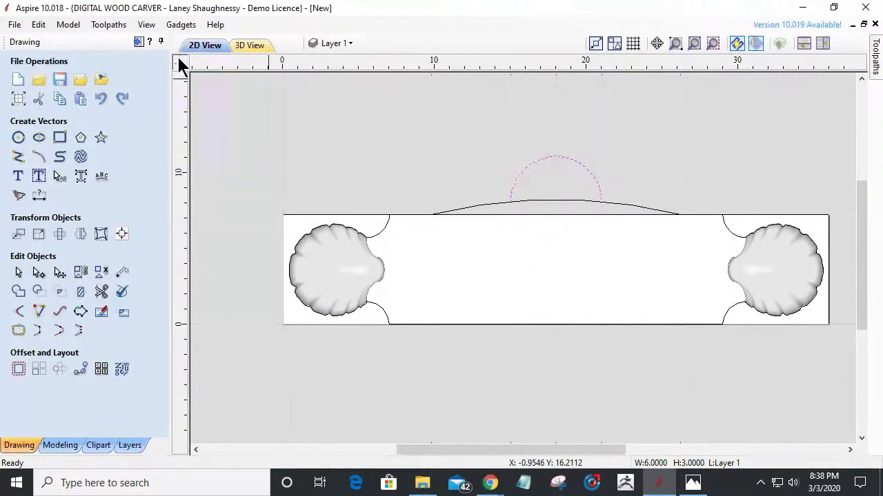
{"action": "left_click", "coordinate": [102, 292]}
{"action": "left_click", "coordinate": [561, 200]}
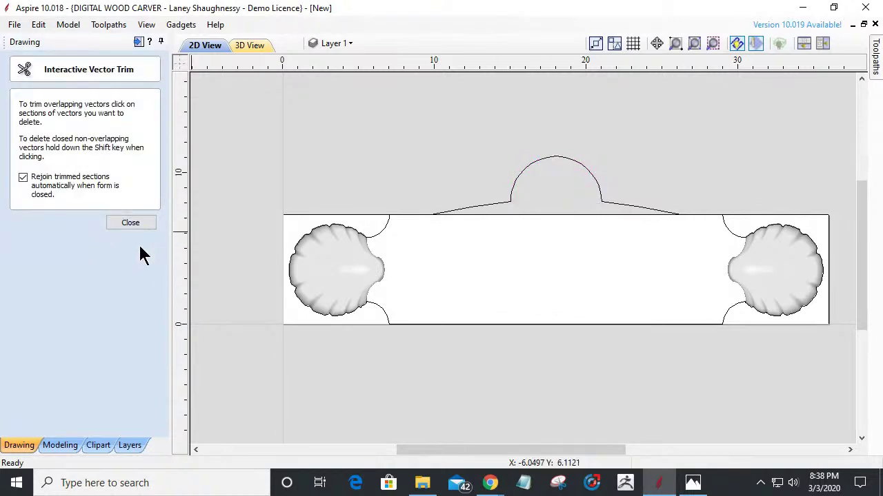
{"action": "left_click", "coordinate": [122, 225]}
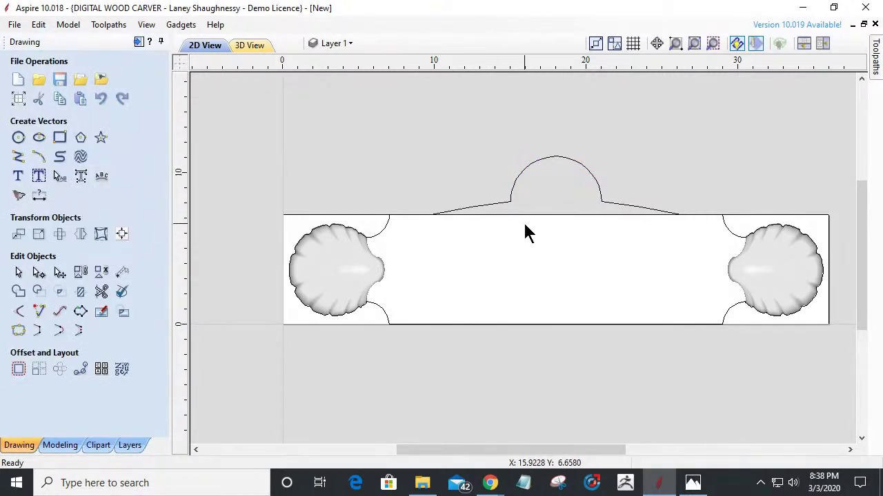
Step: Try a normal fillet of .75 inch radius on the left corner where the dome meets the bowed edge
{"action": "scroll", "coordinate": [521, 209], "scroll_direction": "up", "scroll_amount": 2}
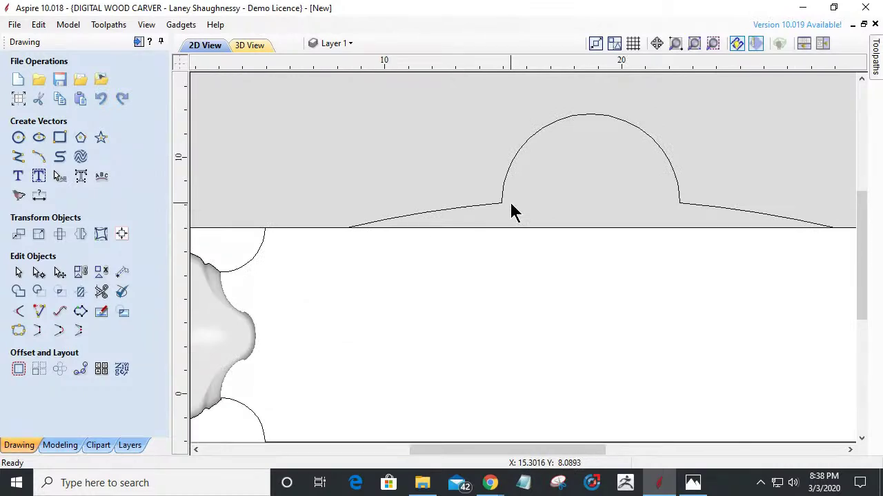
{"action": "scroll", "coordinate": [510, 210], "scroll_direction": "down", "scroll_amount": 2}
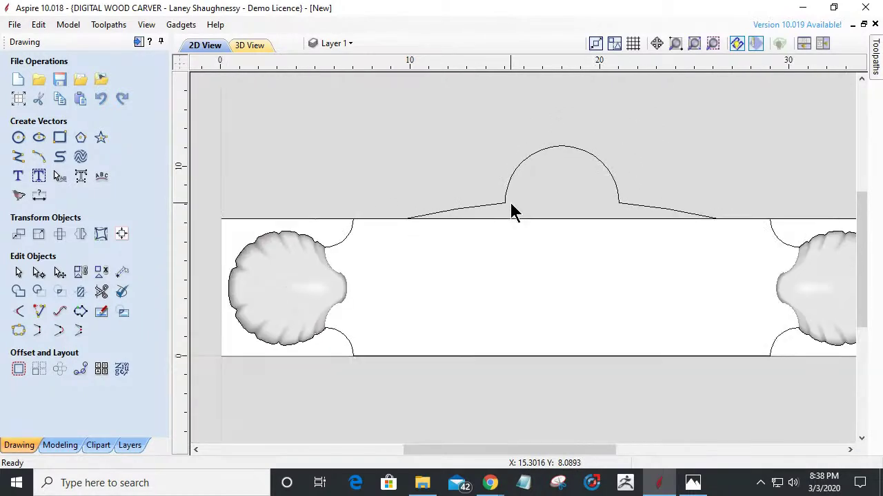
{"action": "left_click", "coordinate": [20, 318]}
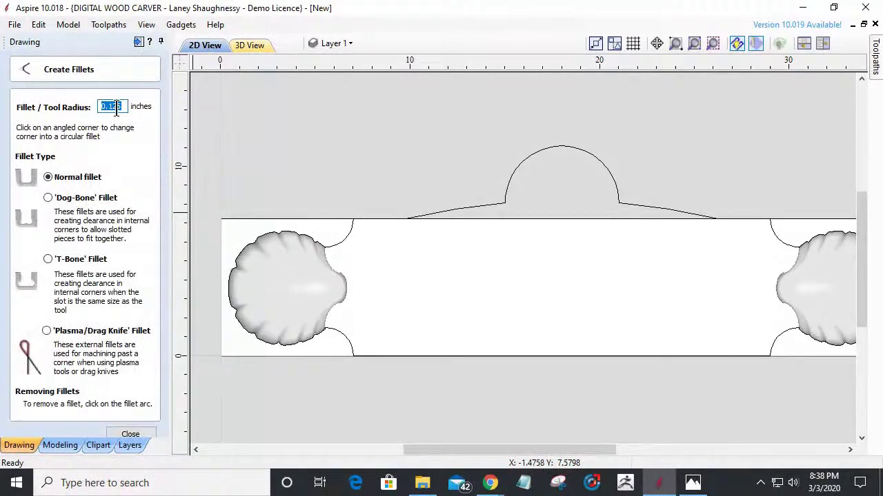
{"action": "left_click_drag", "start_coordinate": [122, 108], "coordinate": [103, 110]}
{"action": "key", "text": "BackSpace"}
{"action": "key", "text": "ctrl+z"}
{"action": "type", "text": ".75"}
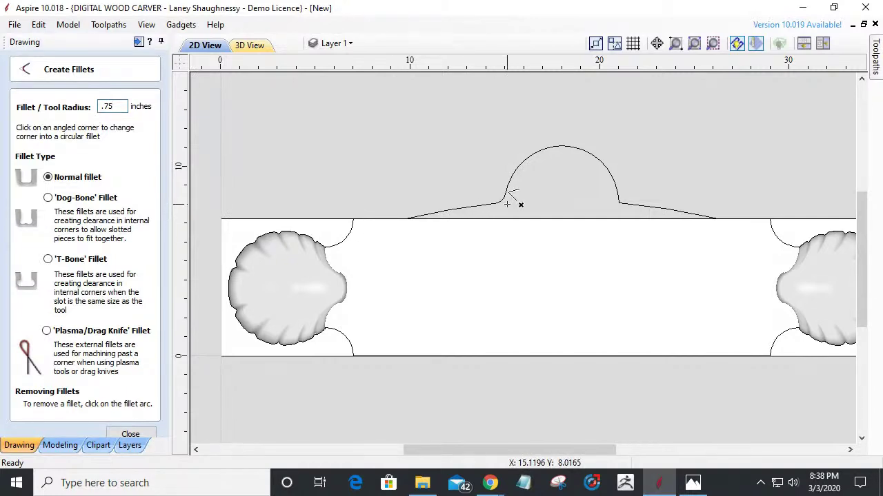
Step: Try a 1.5 inch radius fillet on the dome's left corner, then undo it
{"action": "double_click", "coordinate": [107, 106]}
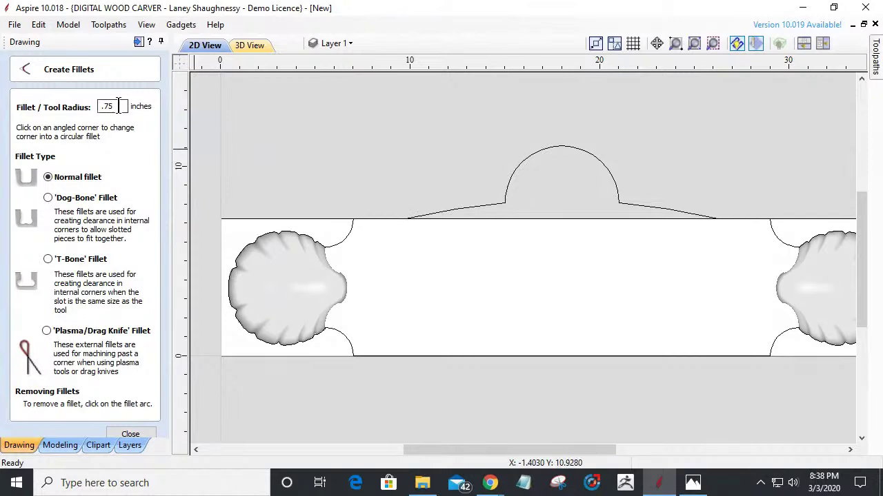
{"action": "type", "text": "1.5"}
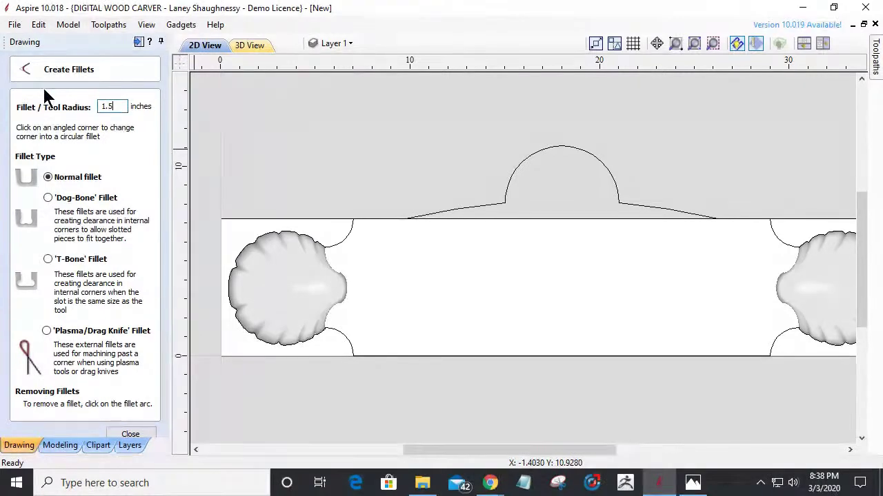
{"action": "left_click", "coordinate": [505, 204]}
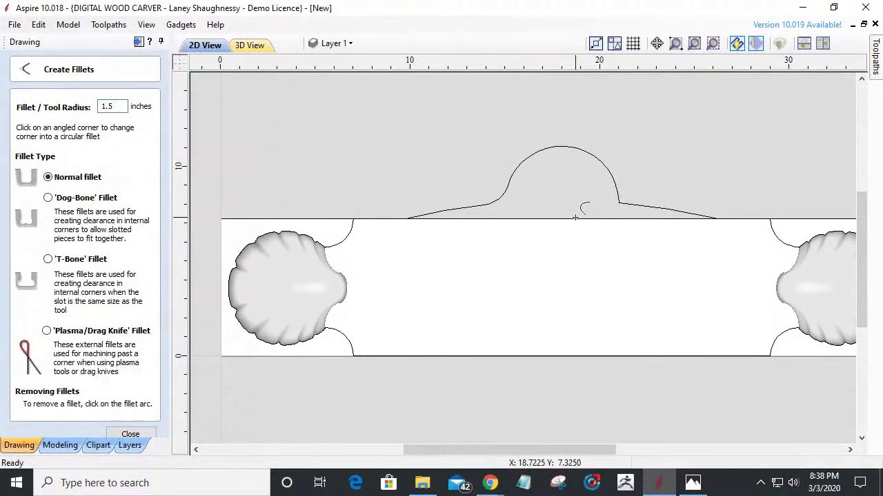
{"action": "key", "text": "ctrl+z"}
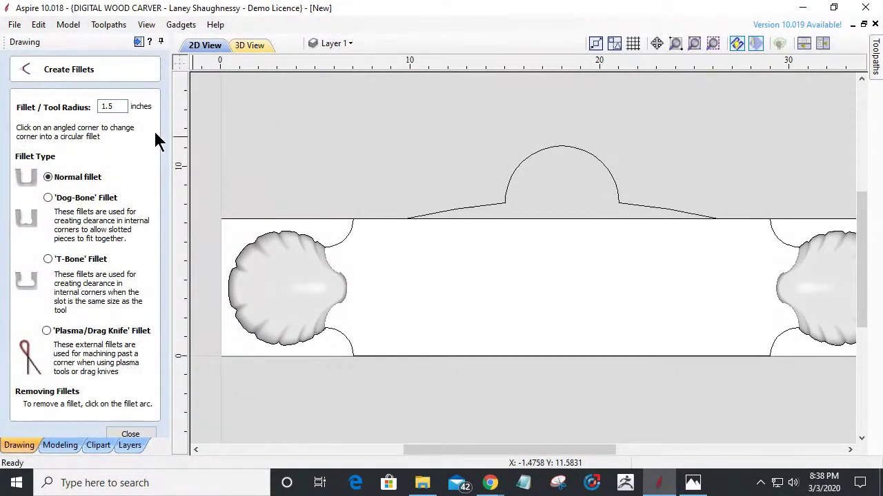
Step: Fillet both corners where the dome meets the bowed edge with a 2.5 inch radius
{"action": "left_click_drag", "start_coordinate": [114, 109], "coordinate": [42, 107]}
{"action": "type", "text": "2.5"}
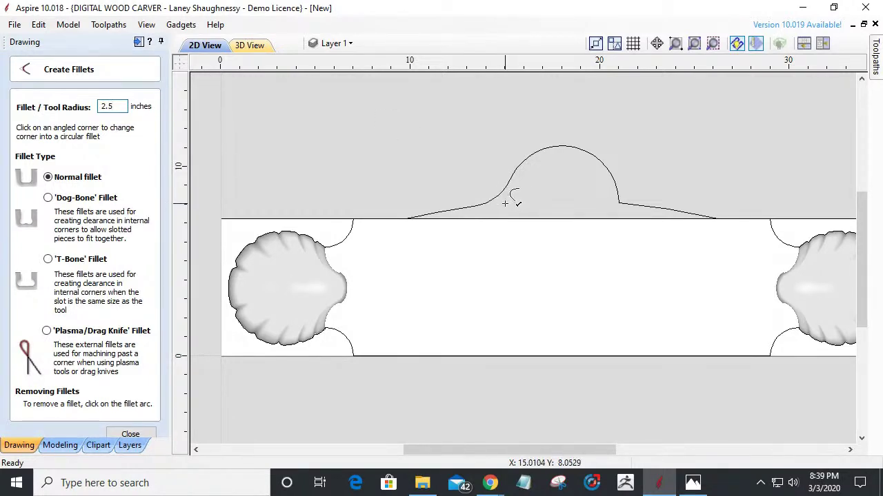
{"action": "left_click", "coordinate": [505, 203]}
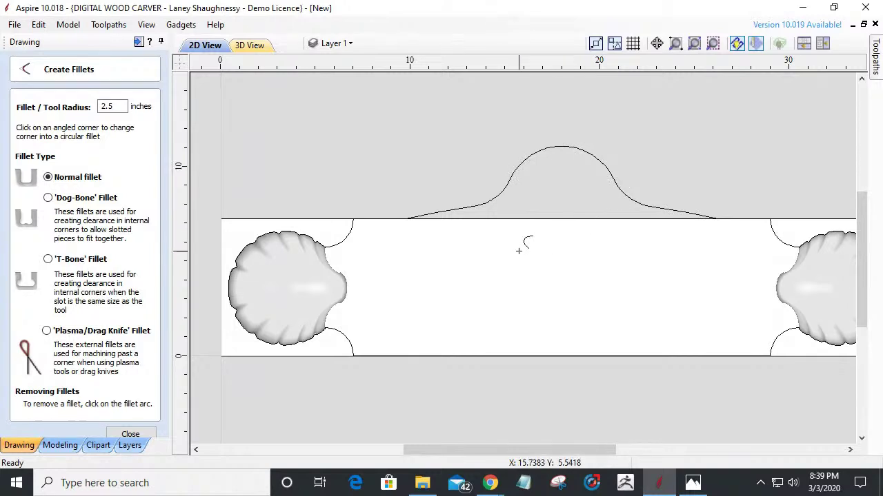
{"action": "scroll", "coordinate": [479, 242], "scroll_direction": "down", "scroll_amount": 2}
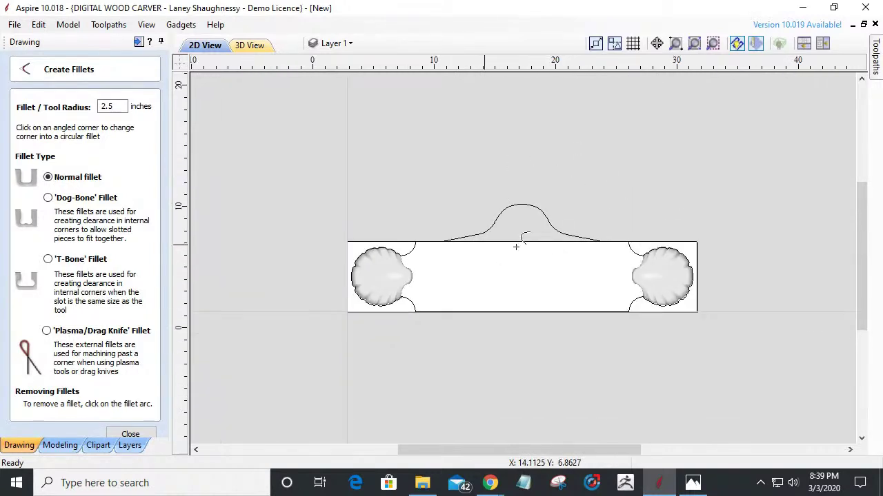
{"action": "scroll", "coordinate": [489, 244], "scroll_direction": "up", "scroll_amount": 2}
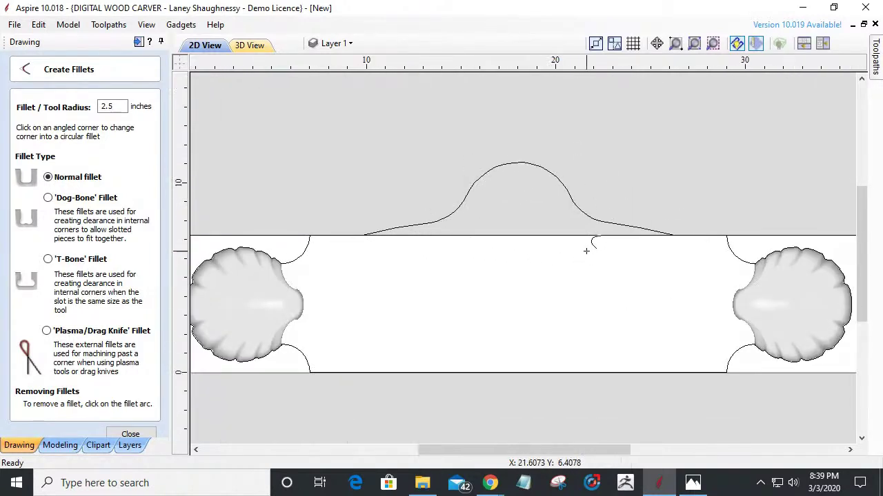
{"action": "left_click", "coordinate": [129, 437]}
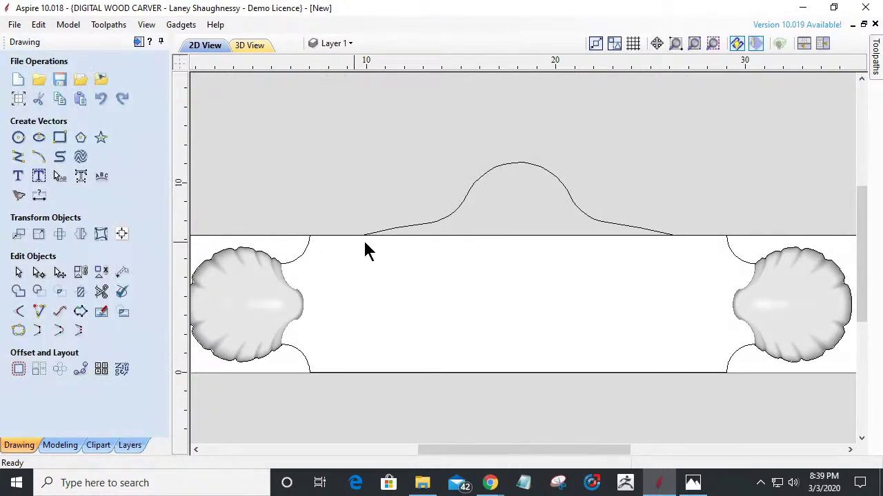
Step: Undo the fillets, trim, dome arc and bowed span to restore the sign's straight upper edge
{"action": "left_click", "coordinate": [395, 229]}
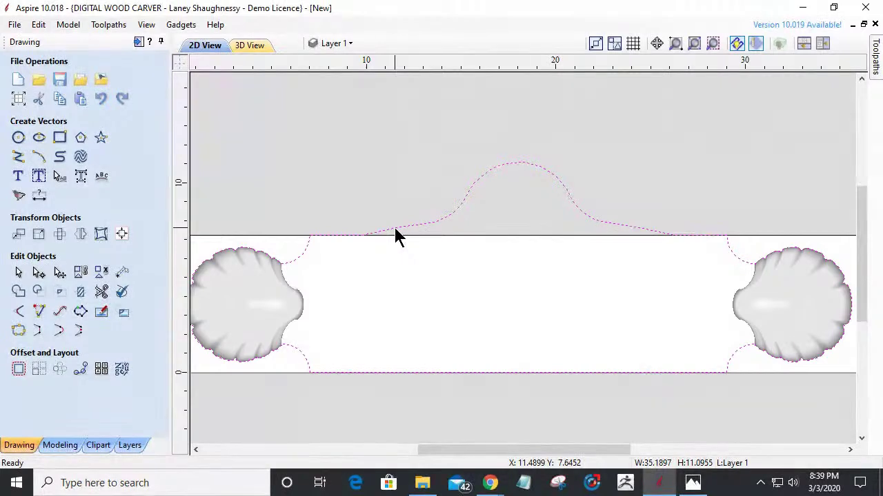
{"action": "key", "text": "ctrl+z"}
{"action": "key", "text": "ctrl+z"}
{"action": "key", "text": "Escape"}
{"action": "key", "text": "ctrl+z"}
{"action": "key", "text": "ctrl+z"}
{"action": "key", "text": "ctrl+z"}
{"action": "key", "text": "ctrl+z"}
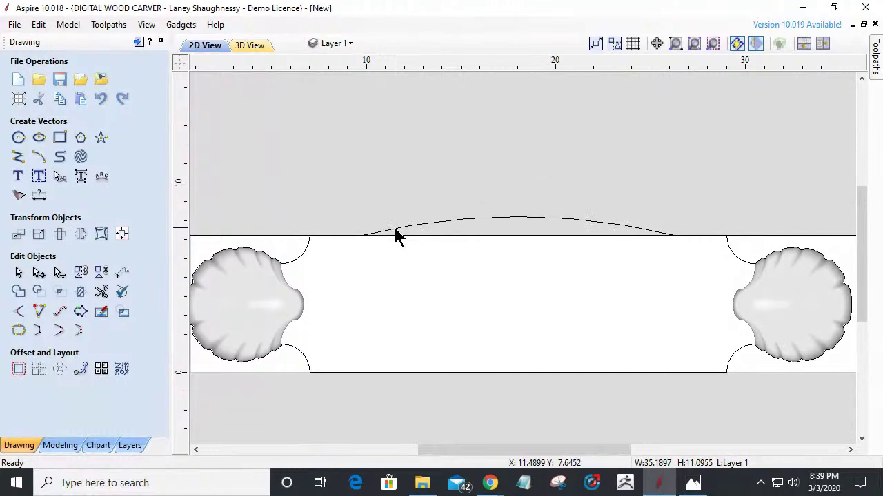
{"action": "key", "text": "ctrl+z"}
Step: Offset the joined sign outline inwards by .375 inches with sharp corners, deleting the original
{"action": "left_click", "coordinate": [389, 234]}
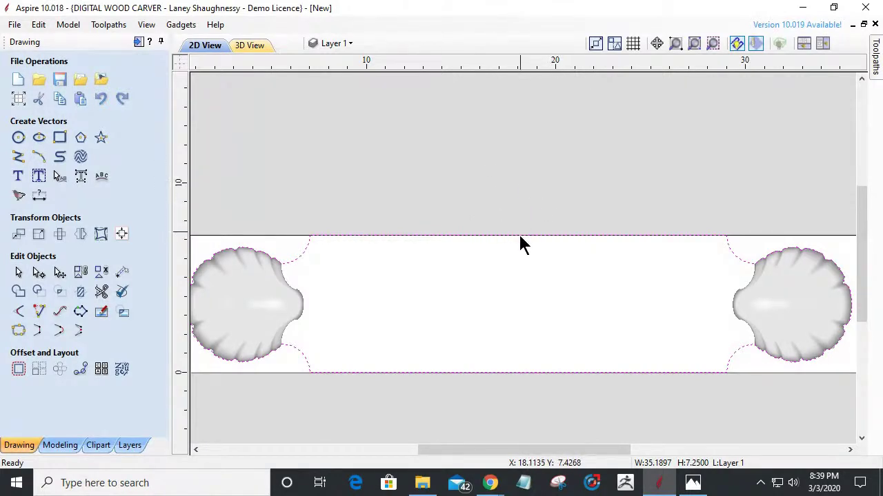
{"action": "scroll", "coordinate": [508, 300], "scroll_direction": "down", "scroll_amount": 1}
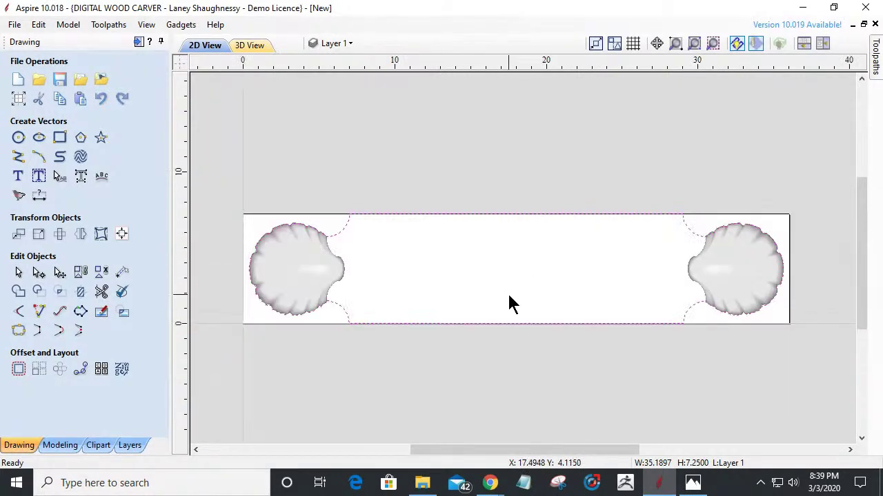
{"action": "left_click", "coordinate": [391, 214]}
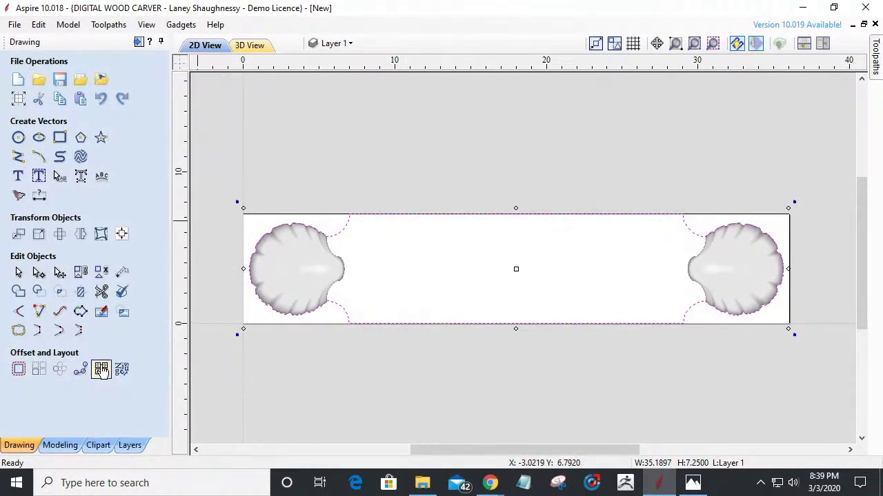
{"action": "left_click", "coordinate": [19, 369]}
{"action": "left_click", "coordinate": [52, 130]}
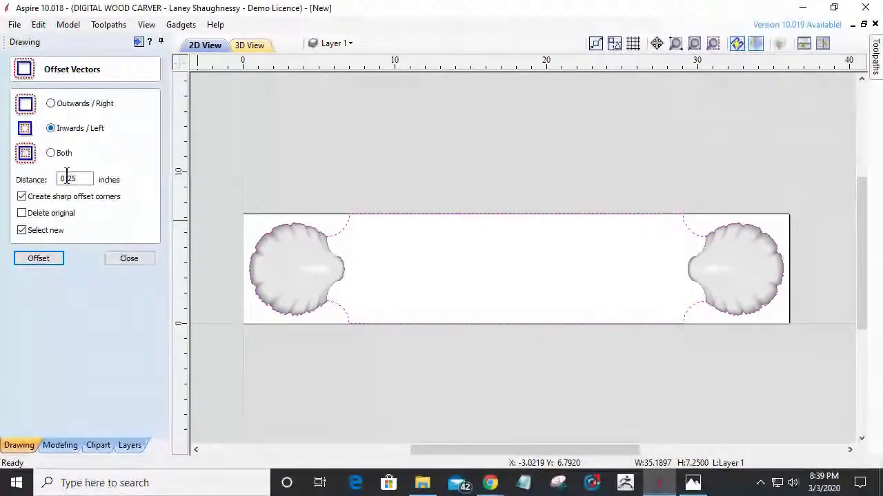
{"action": "left_click_drag", "start_coordinate": [81, 179], "coordinate": [39, 182]}
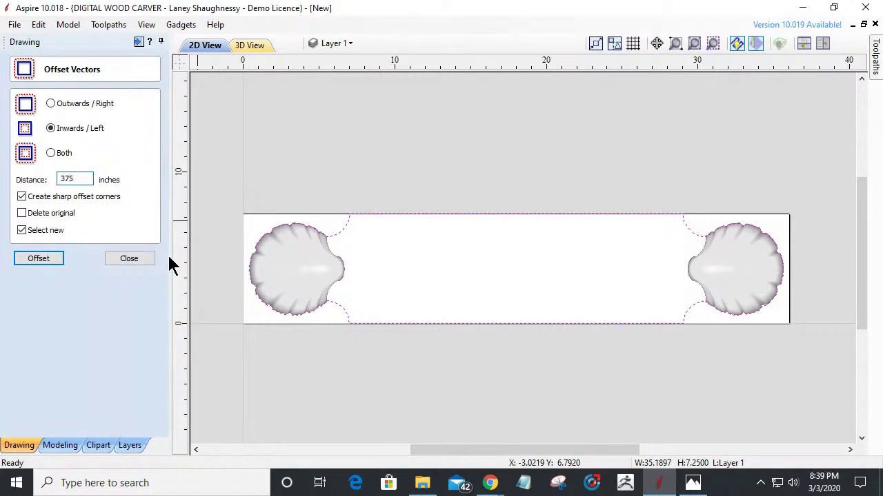
{"action": "type", "text": "."}
{"action": "left_click", "coordinate": [22, 213]}
{"action": "left_click", "coordinate": [33, 259]}
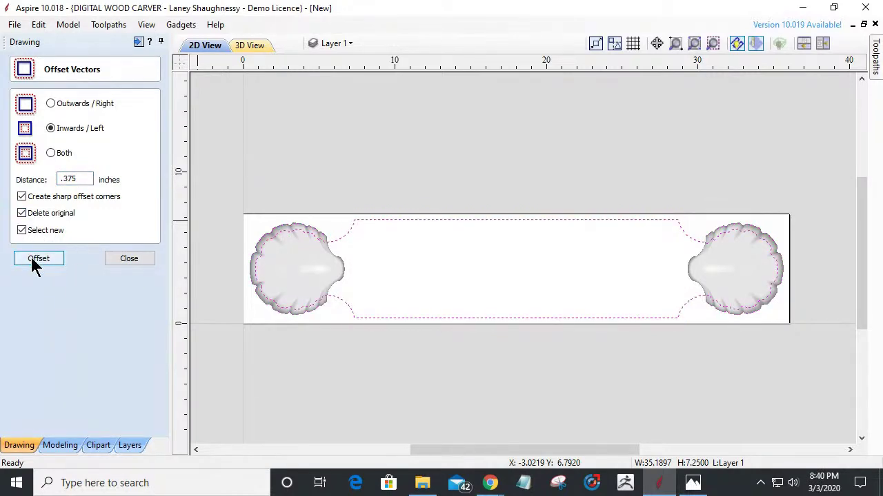
Step: Undo the last offset and repeat it .375 inches inwards while keeping the original outline
{"action": "key", "text": "ctrl+z"}
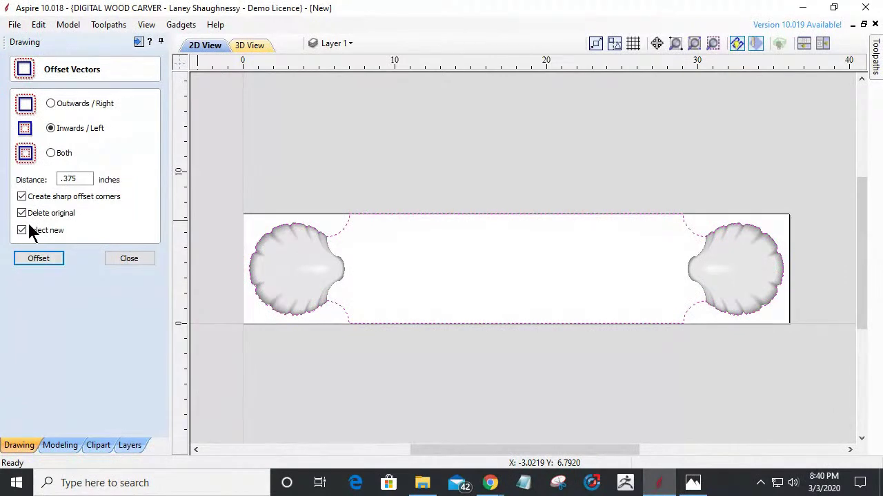
{"action": "left_click", "coordinate": [21, 213]}
{"action": "left_click", "coordinate": [33, 259]}
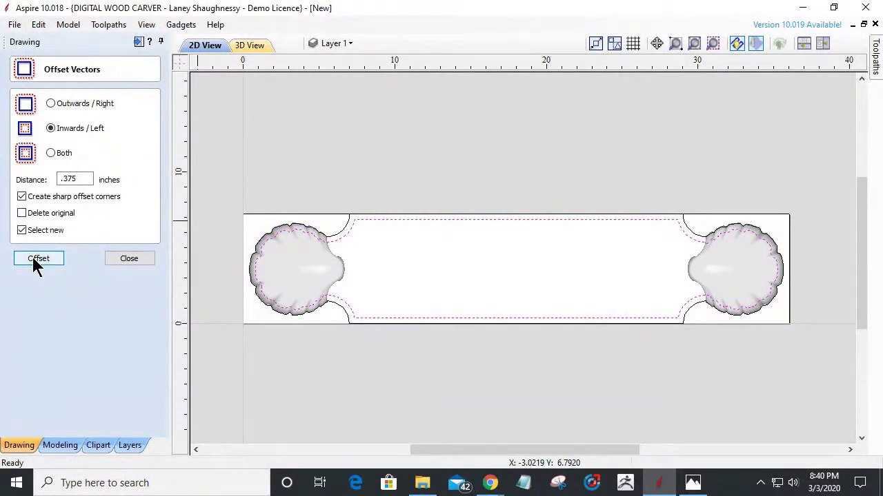
Step: Undo the last offset and repeat it .75 inches inwards, keeping the original sign outline
{"action": "key", "text": "ctrl+z"}
{"action": "left_click_drag", "start_coordinate": [85, 180], "coordinate": [52, 175]}
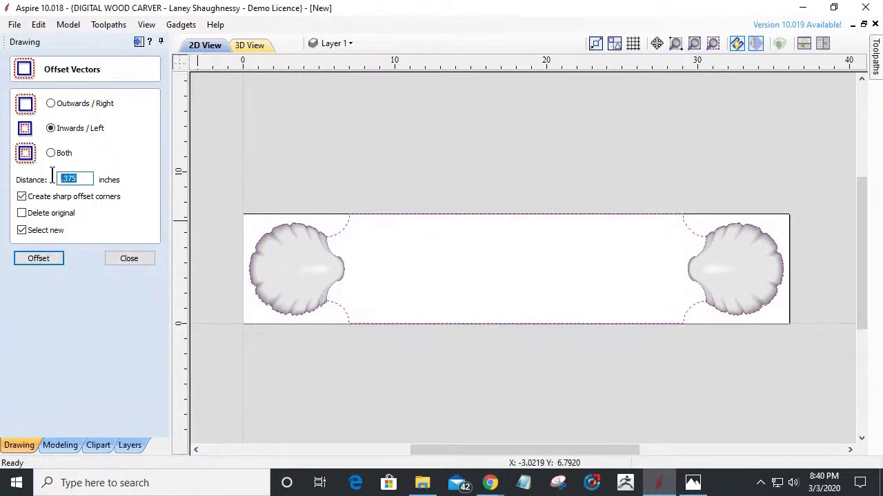
{"action": "type", "text": ".75"}
{"action": "left_click", "coordinate": [39, 259]}
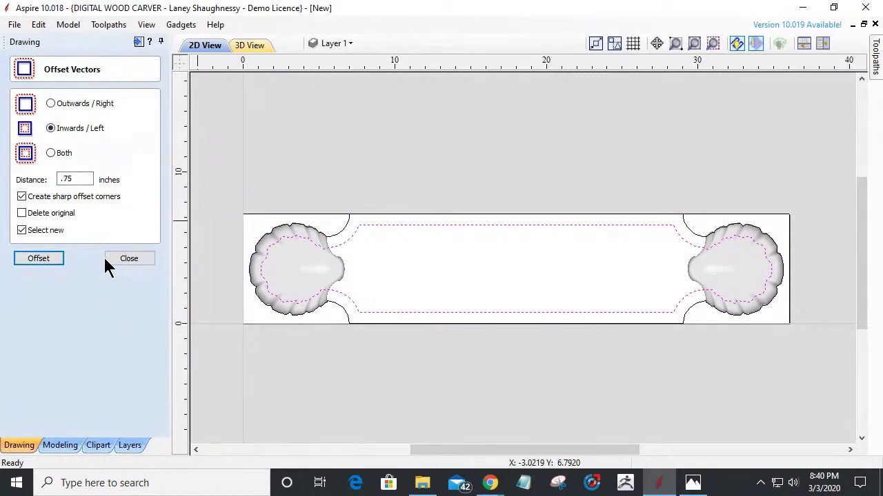
{"action": "left_click", "coordinate": [130, 259]}
{"action": "scroll", "coordinate": [325, 249], "scroll_direction": "up", "scroll_amount": 8}
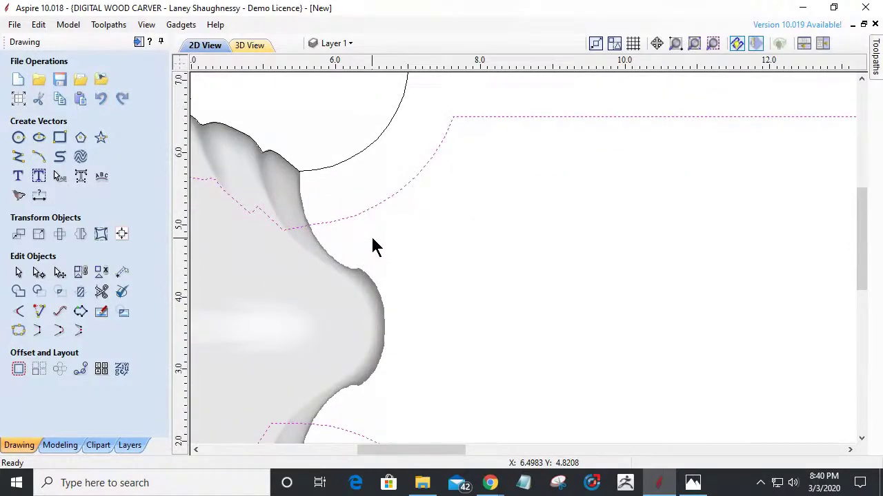
{"action": "scroll", "coordinate": [373, 246], "scroll_direction": "down", "scroll_amount": 3}
{"action": "scroll", "coordinate": [375, 245], "scroll_direction": "up", "scroll_amount": 1}
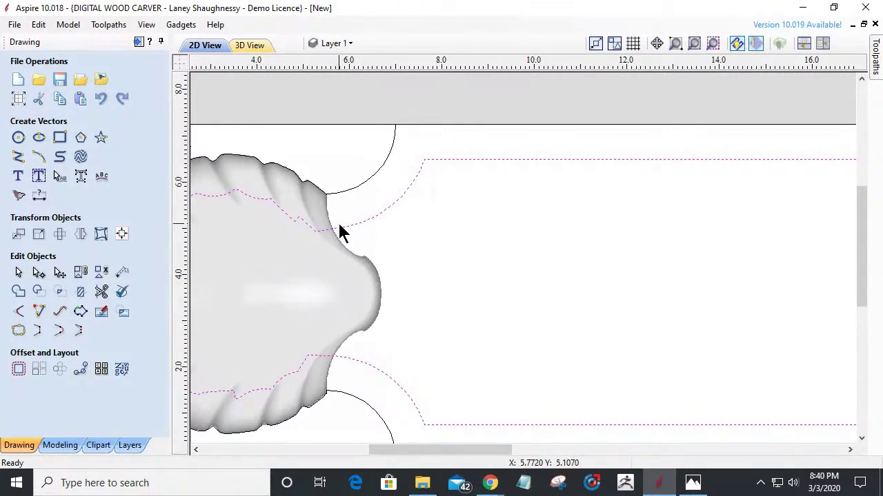
Step: Undo the last offset and offset the sign outline inwards by 0.625 inches with sharp corners, keeping the original
{"action": "key", "text": "ctrl+z"}
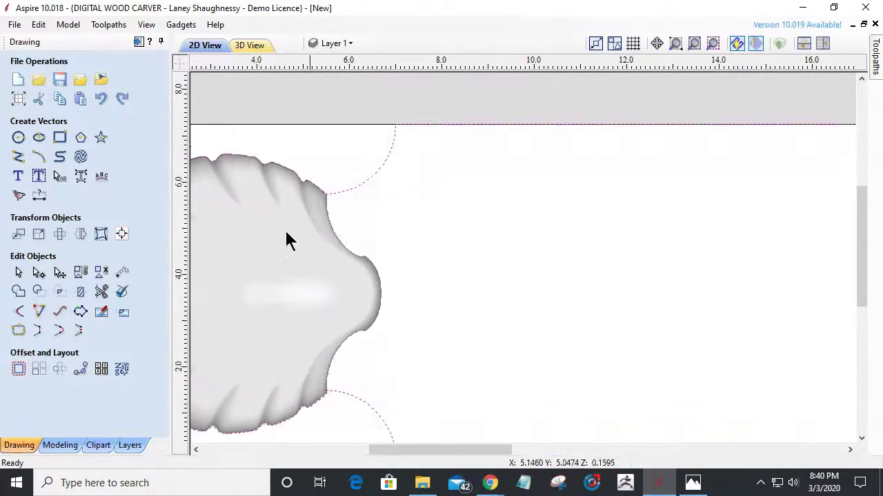
{"action": "left_click", "coordinate": [18, 369]}
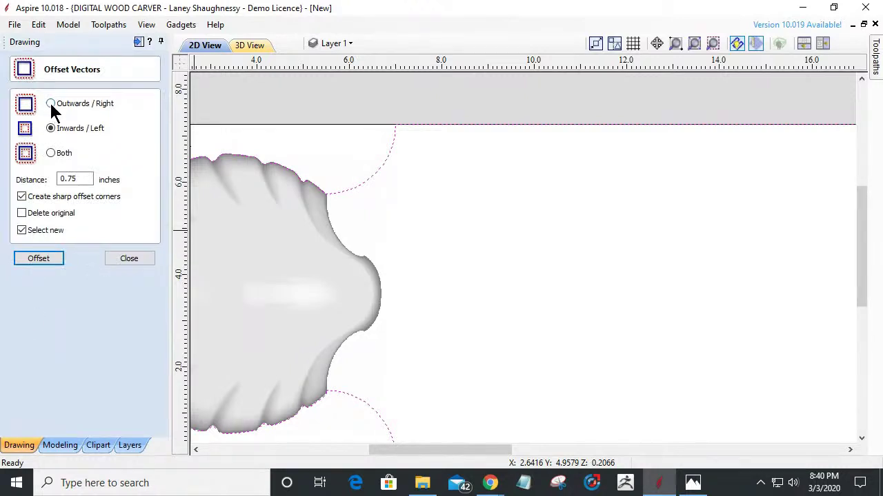
{"action": "left_click", "coordinate": [69, 179]}
{"action": "left_click_drag", "start_coordinate": [59, 179], "coordinate": [177, 180]}
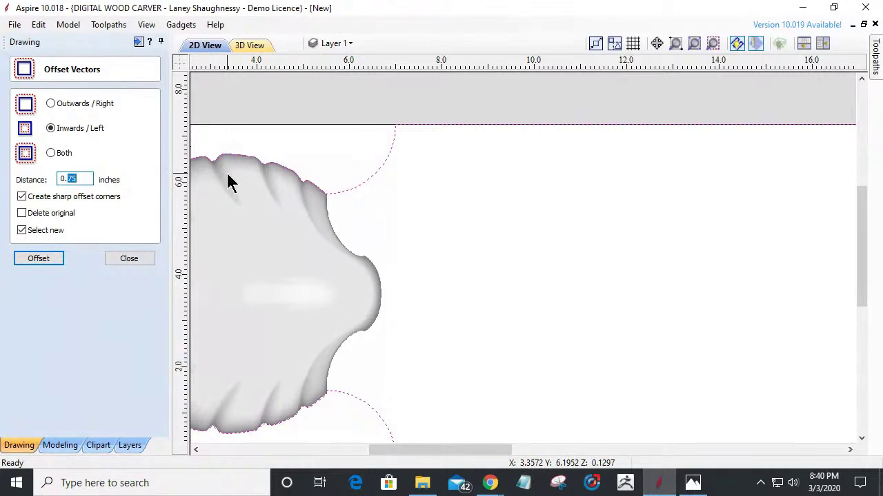
{"action": "type", "text": "0.625"}
{"action": "left_click", "coordinate": [38, 261]}
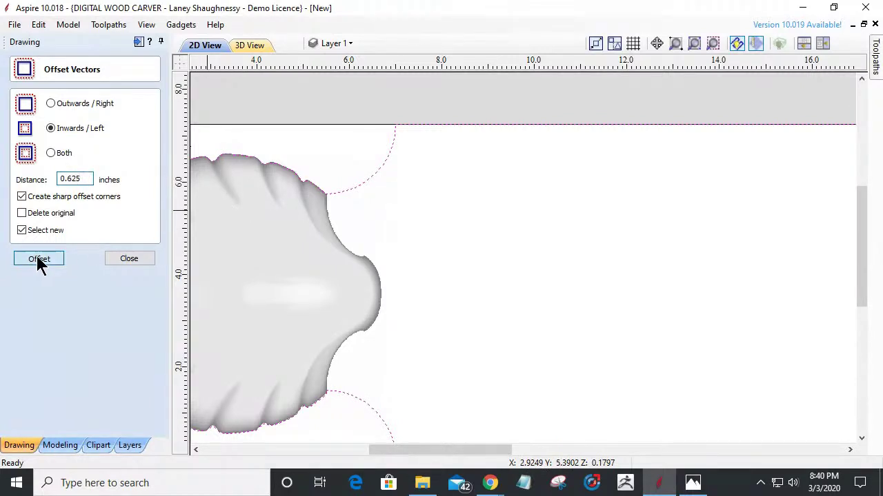
Step: Select both shell components and create boundary vectors around them
{"action": "left_click", "coordinate": [302, 290]}
{"action": "scroll", "coordinate": [301, 290], "scroll_direction": "down", "scroll_amount": 4}
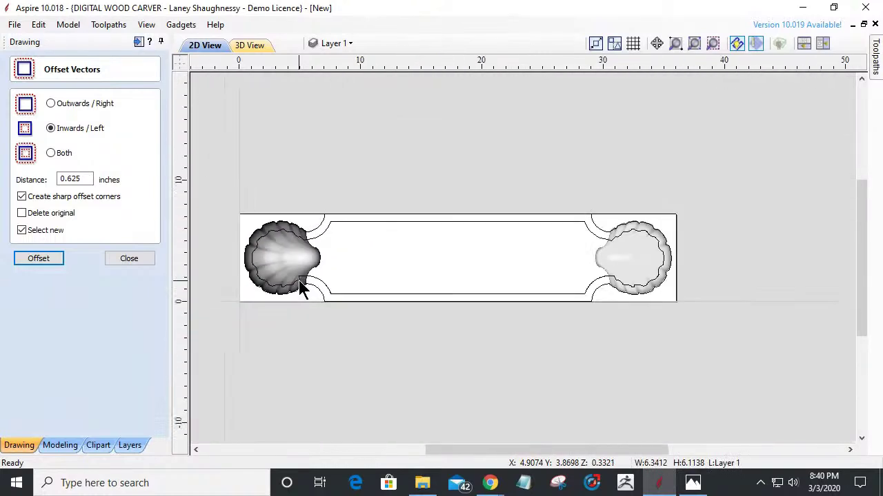
{"action": "left_click", "coordinate": [628, 259], "text": "shift"}
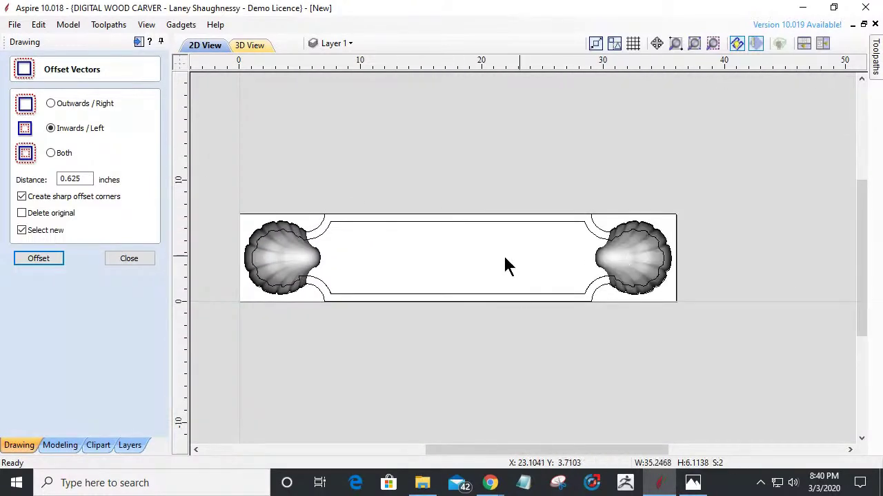
{"action": "left_click", "coordinate": [131, 260]}
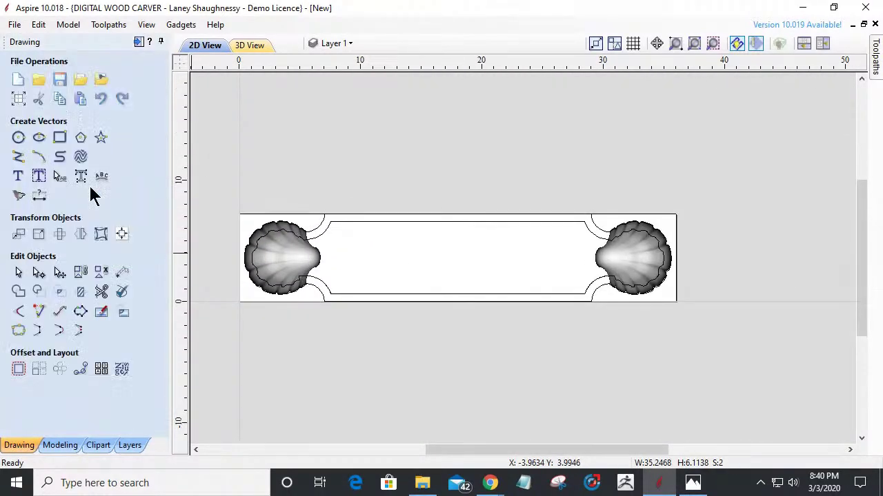
{"action": "left_click", "coordinate": [60, 445]}
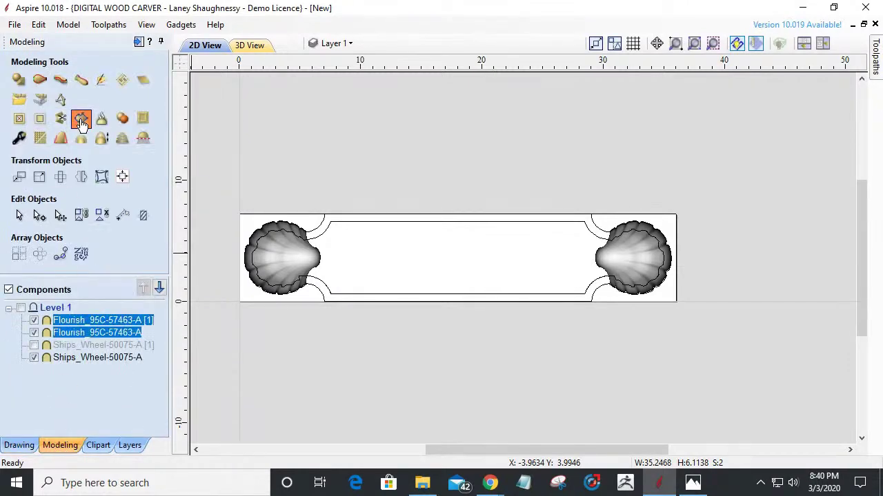
{"action": "scroll", "coordinate": [283, 253], "scroll_direction": "up", "scroll_amount": 1}
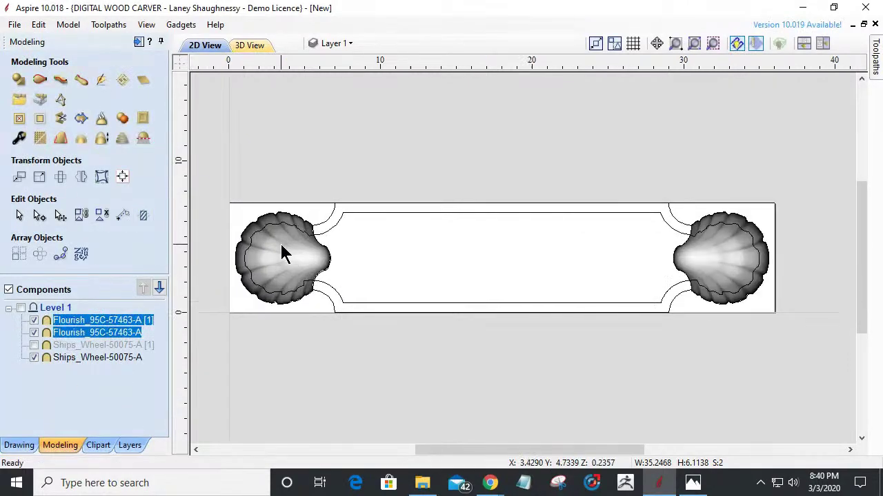
{"action": "scroll", "coordinate": [282, 254], "scroll_direction": "up", "scroll_amount": 2}
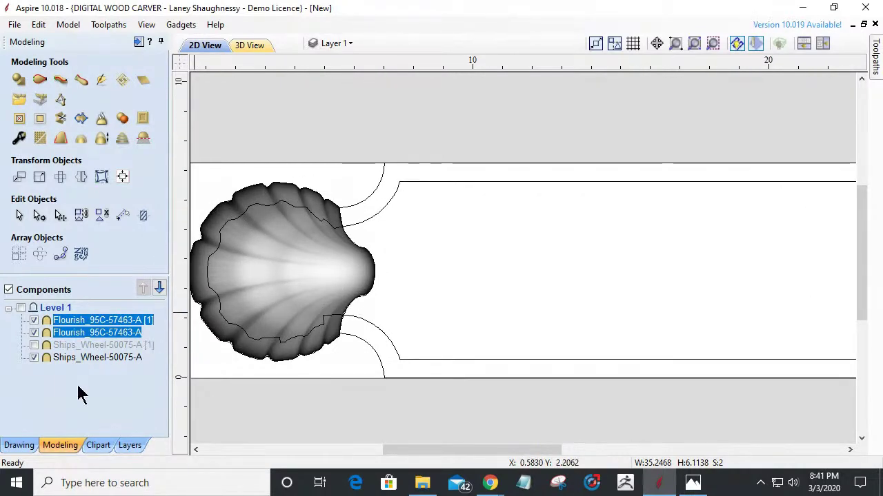
Step: Ungroup the shell boundary vectors into separate outlines for each shell
{"action": "left_click", "coordinate": [17, 445]}
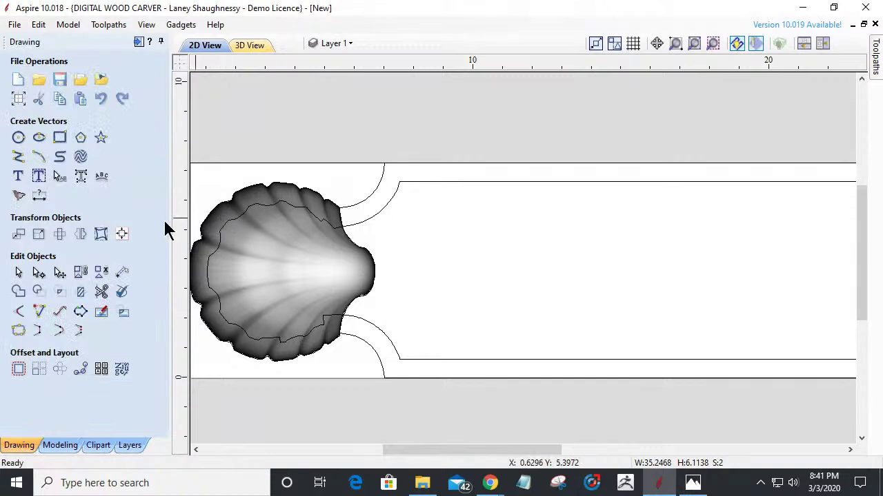
{"action": "left_click", "coordinate": [101, 291]}
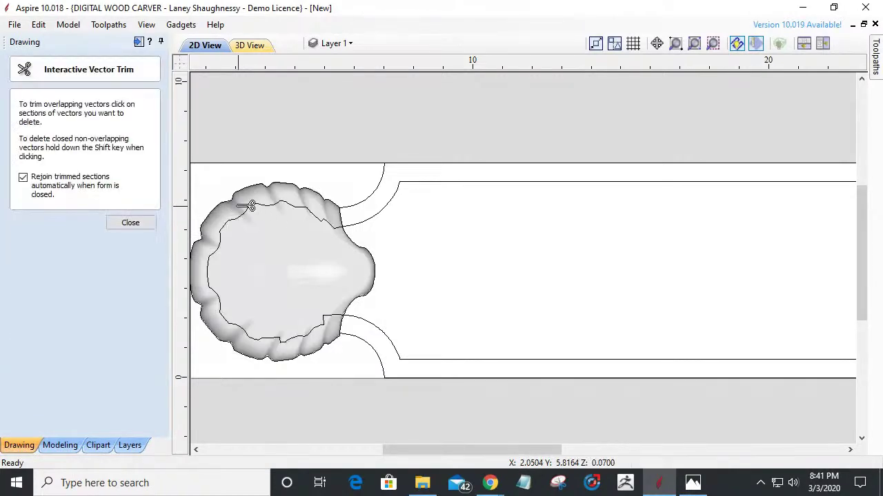
{"action": "left_click", "coordinate": [131, 223]}
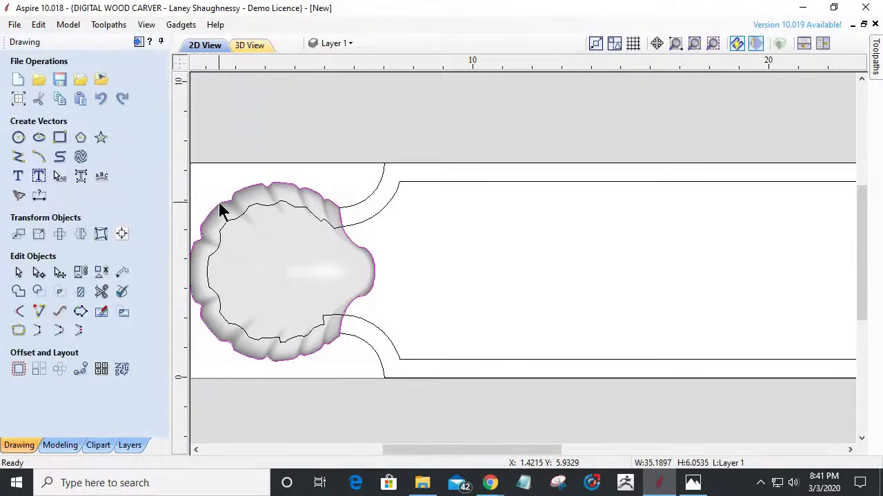
{"action": "left_click", "coordinate": [101, 291]}
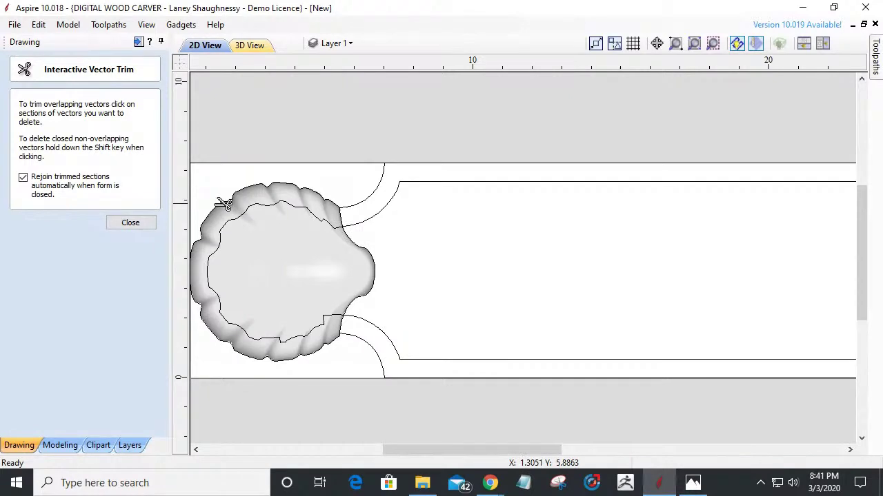
{"action": "left_click", "coordinate": [118, 225]}
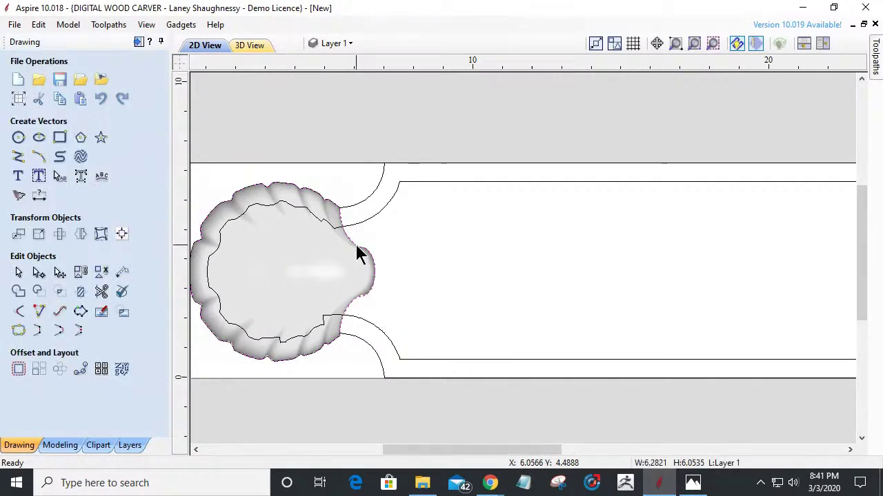
Step: Examine where the left shell's boundary meets the sign outline and the inner offset border
{"action": "scroll", "coordinate": [338, 228], "scroll_direction": "up", "scroll_amount": 5}
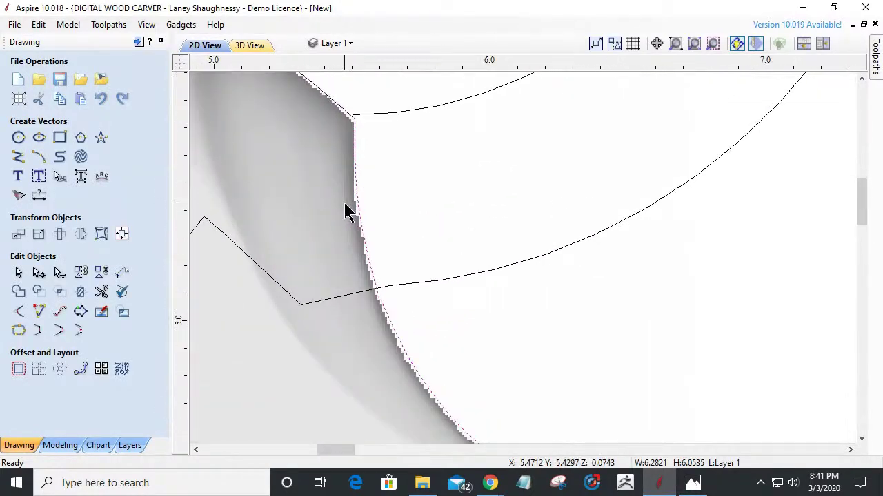
{"action": "scroll", "coordinate": [354, 110], "scroll_direction": "up", "scroll_amount": 5}
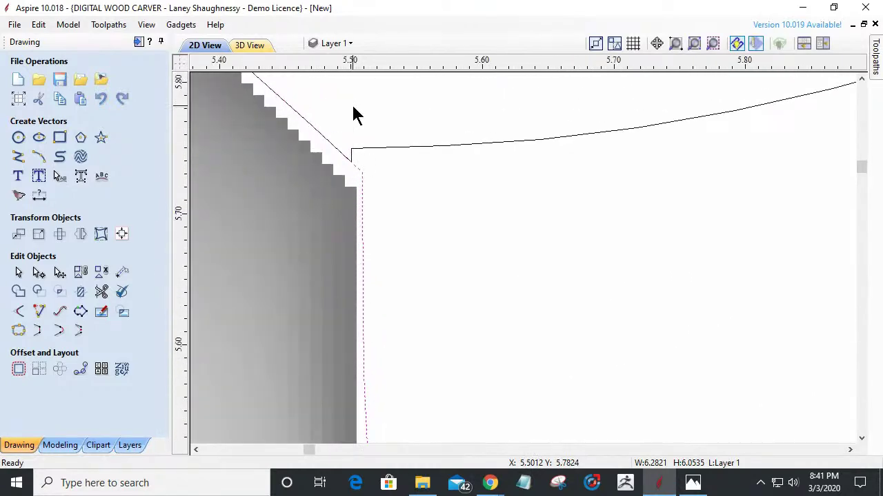
{"action": "scroll", "coordinate": [355, 114], "scroll_direction": "down", "scroll_amount": 10}
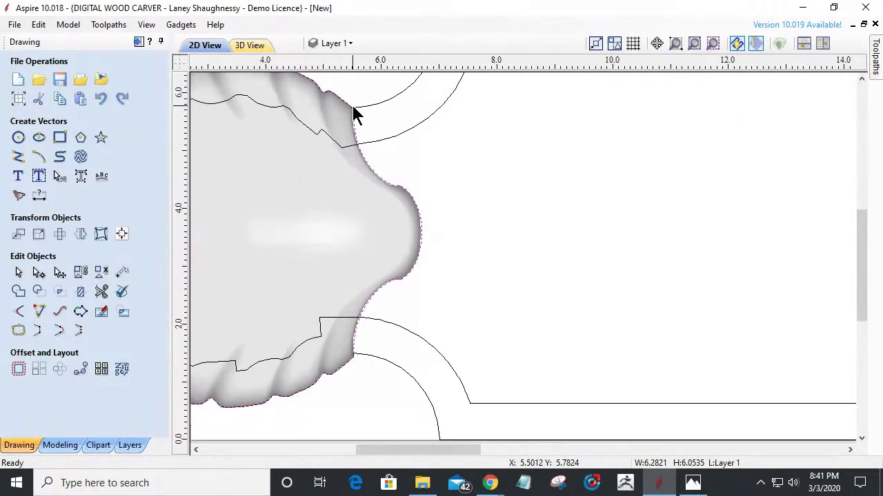
{"action": "scroll", "coordinate": [353, 113], "scroll_direction": "down", "scroll_amount": 2}
{"action": "scroll", "coordinate": [347, 132], "scroll_direction": "up", "scroll_amount": 6}
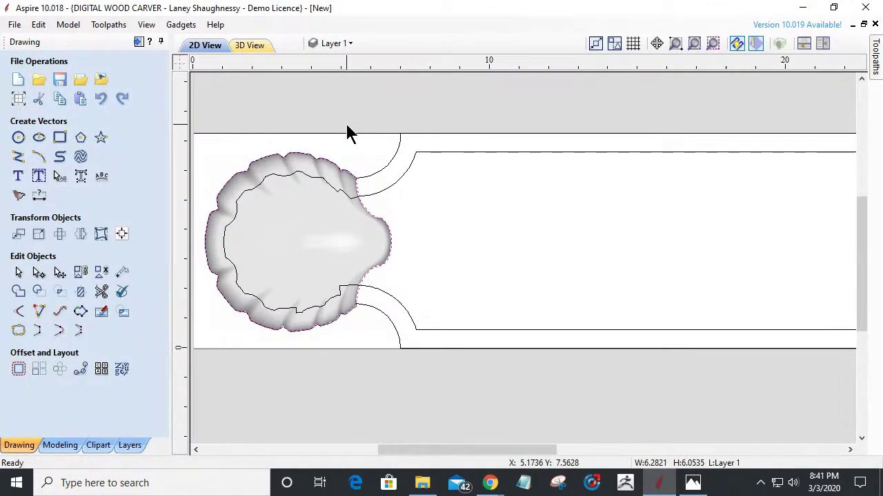
{"action": "scroll", "coordinate": [369, 217], "scroll_direction": "up", "scroll_amount": 2}
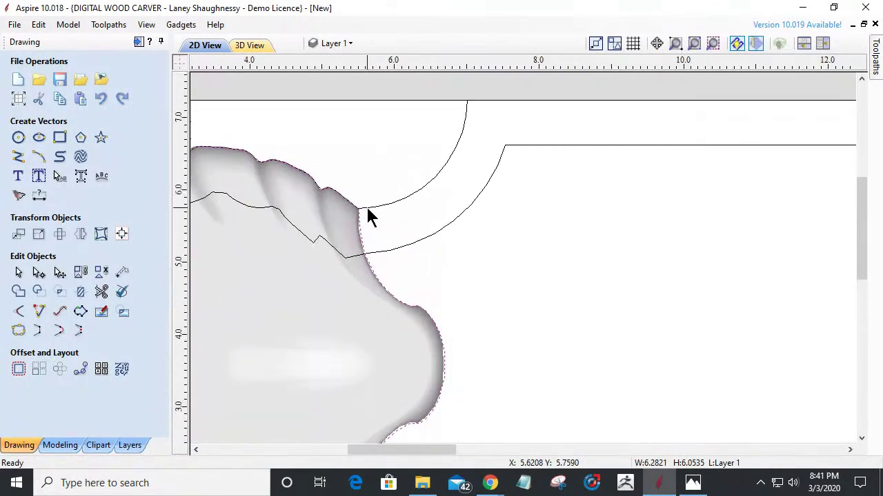
{"action": "scroll", "coordinate": [368, 217], "scroll_direction": "down", "scroll_amount": 2}
{"action": "scroll", "coordinate": [280, 231], "scroll_direction": "down", "scroll_amount": 1}
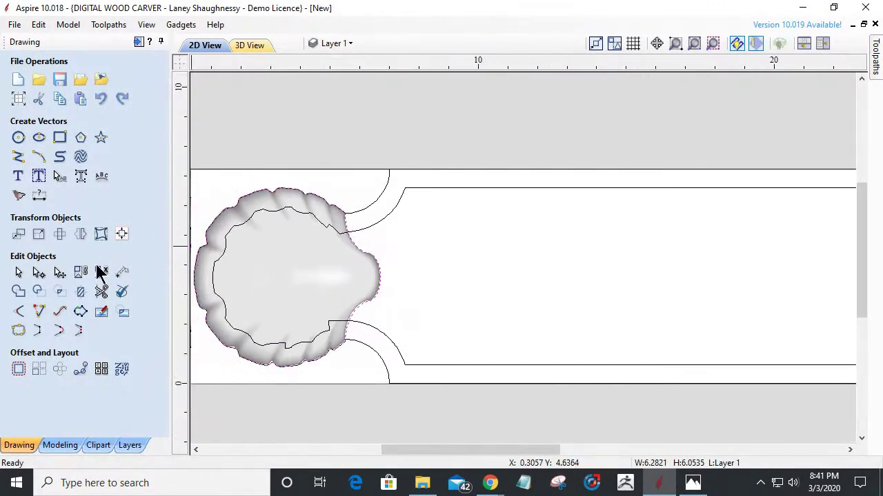
Step: Trim away the offset border inside the left shell and the short shell-boundary pieces between the outer and inner outlines
{"action": "left_click", "coordinate": [101, 292]}
{"action": "left_click", "coordinate": [266, 216]}
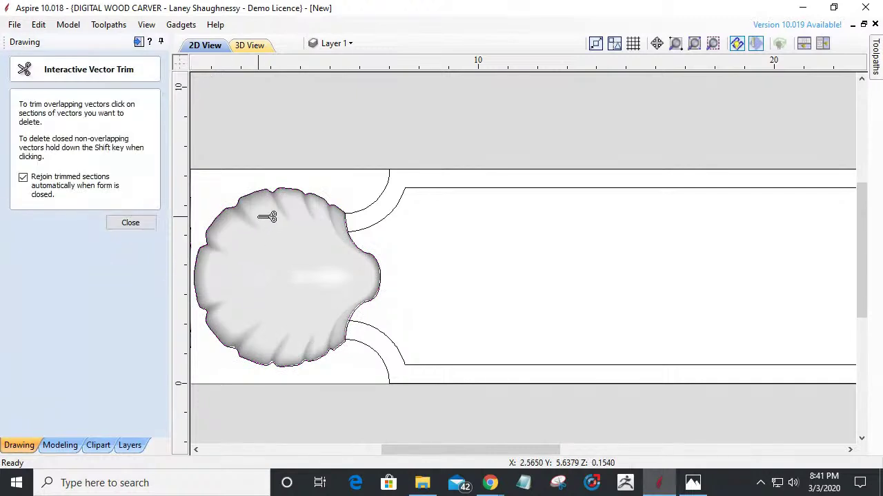
{"action": "scroll", "coordinate": [390, 224], "scroll_direction": "up", "scroll_amount": 3}
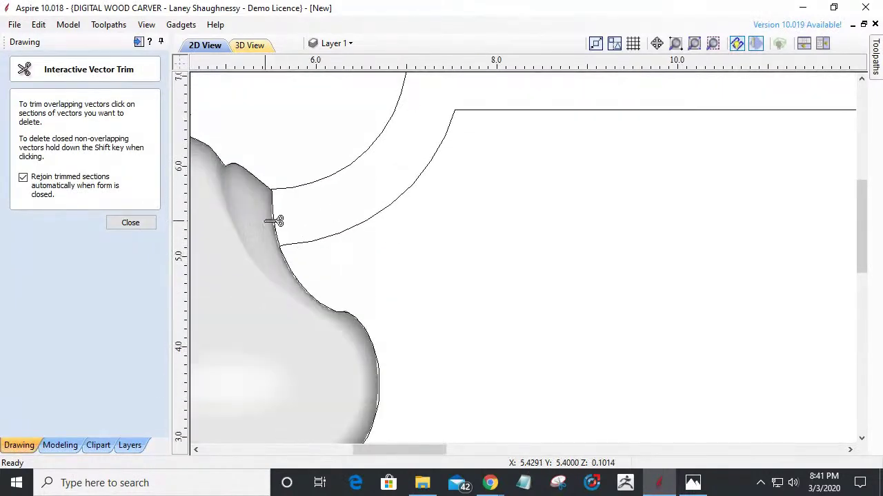
{"action": "scroll", "coordinate": [296, 161], "scroll_direction": "down", "scroll_amount": 3}
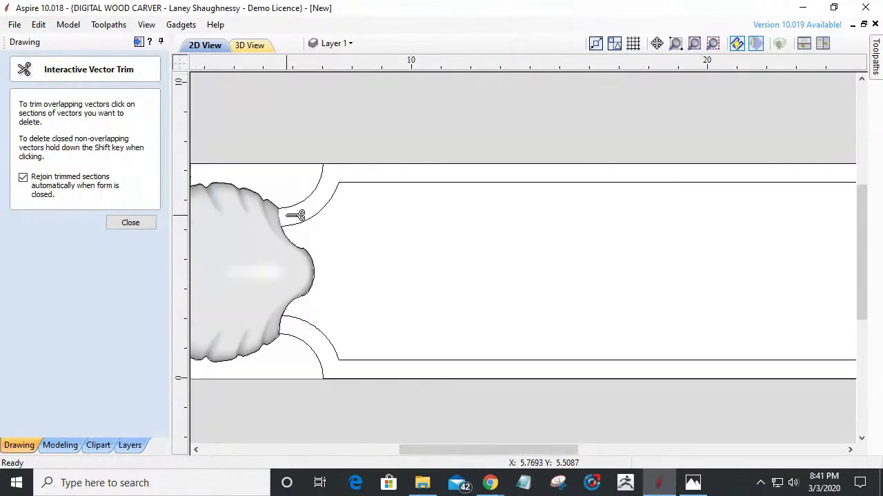
{"action": "scroll", "coordinate": [285, 300], "scroll_direction": "up", "scroll_amount": 3}
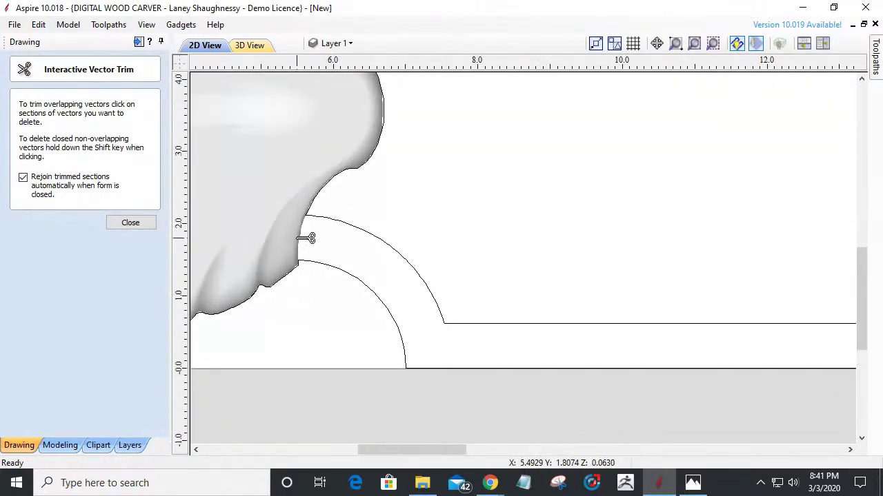
{"action": "scroll", "coordinate": [305, 239], "scroll_direction": "down", "scroll_amount": 4}
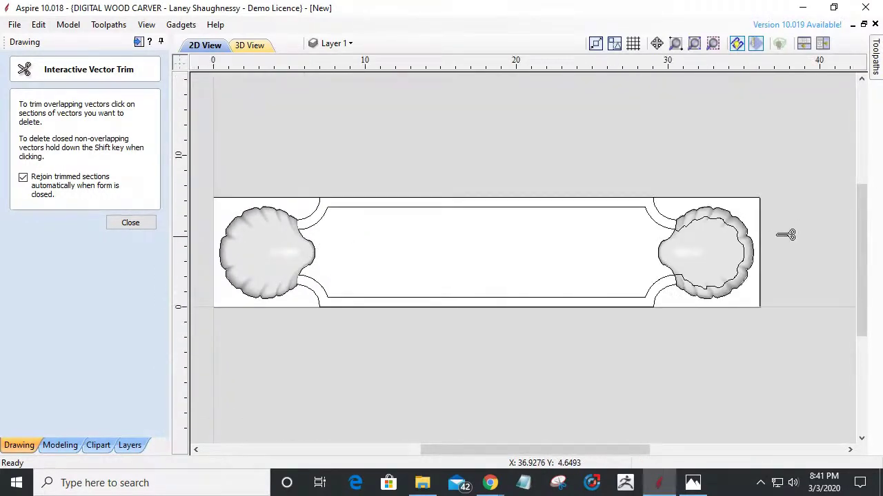
Step: Trim the offset border inside the right shell and the short shell-boundary pieces between the two outlines
{"action": "scroll", "coordinate": [776, 233], "scroll_direction": "up", "scroll_amount": 2}
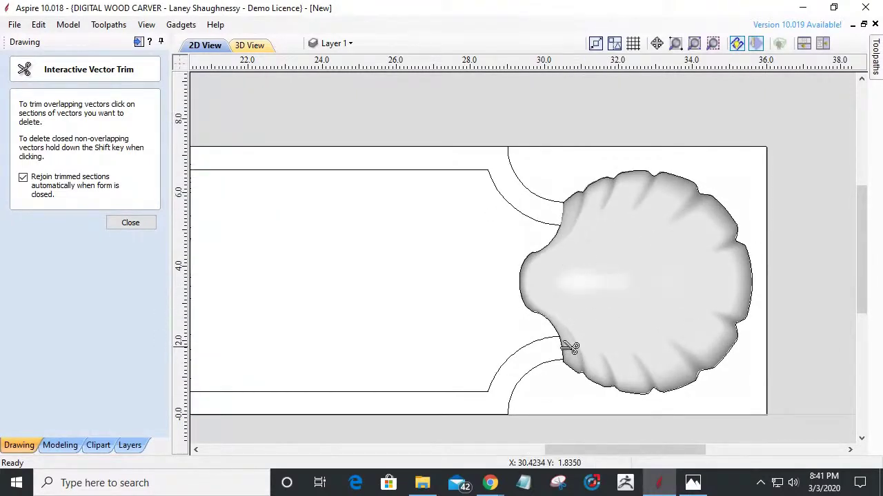
{"action": "scroll", "coordinate": [570, 338], "scroll_direction": "down", "scroll_amount": 3}
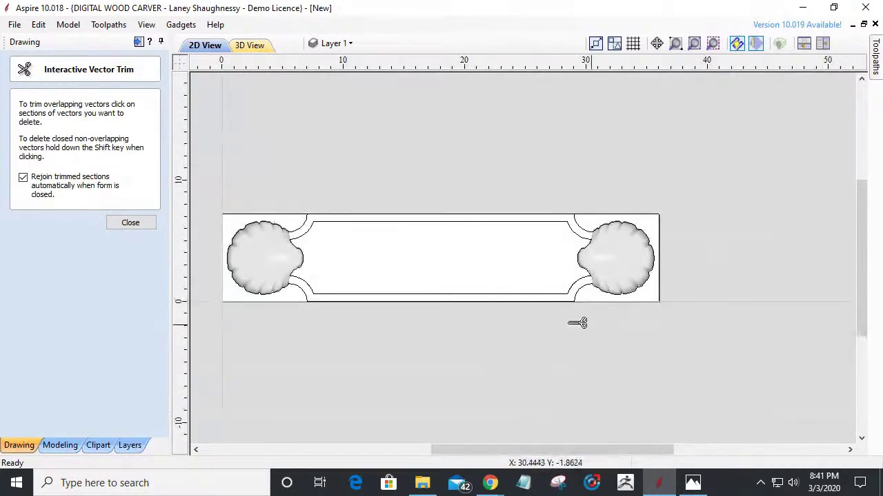
{"action": "left_click", "coordinate": [155, 228]}
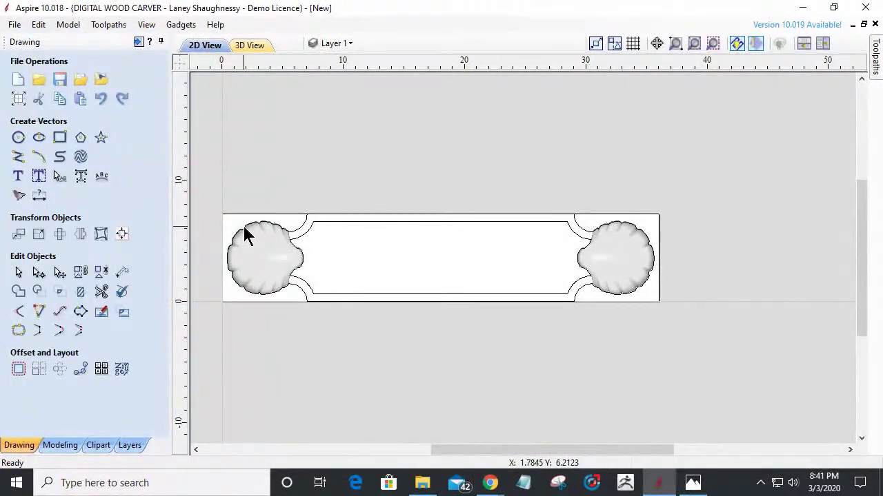
Step: Select the trimmed vectors to check that the inner border forms one outline following the shell necks
{"action": "left_click", "coordinate": [245, 233]}
{"action": "left_click", "coordinate": [620, 229]}
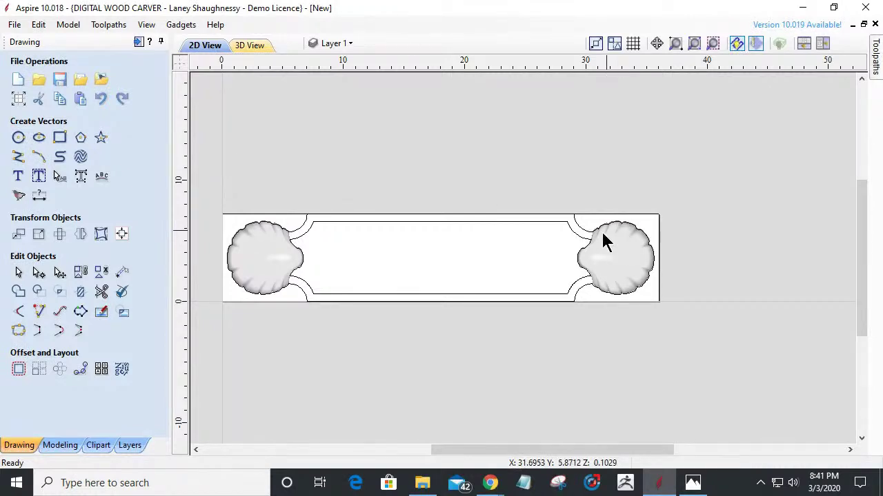
{"action": "left_click", "coordinate": [511, 220]}
{"action": "scroll", "coordinate": [329, 262], "scroll_direction": "up", "scroll_amount": 3}
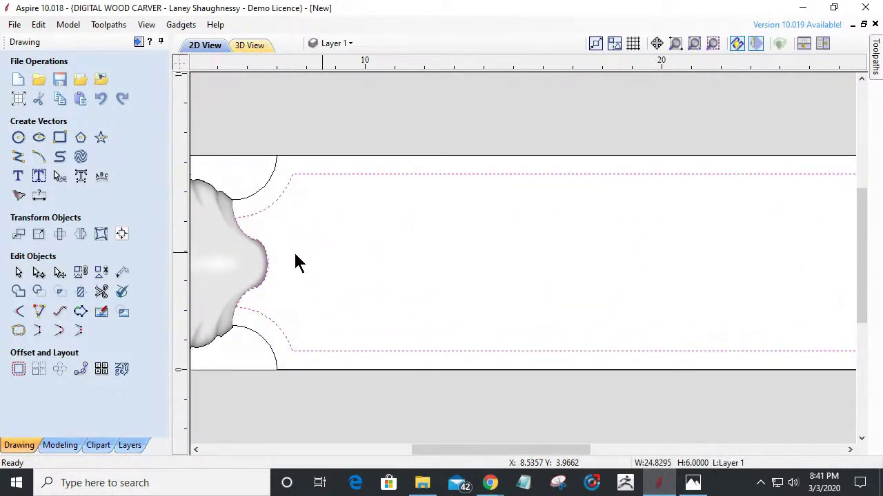
Step: Offset the inner border inwards by 0.125 inches with sharp corners, deleting the original and selecting the new vector
{"action": "left_click", "coordinate": [19, 369]}
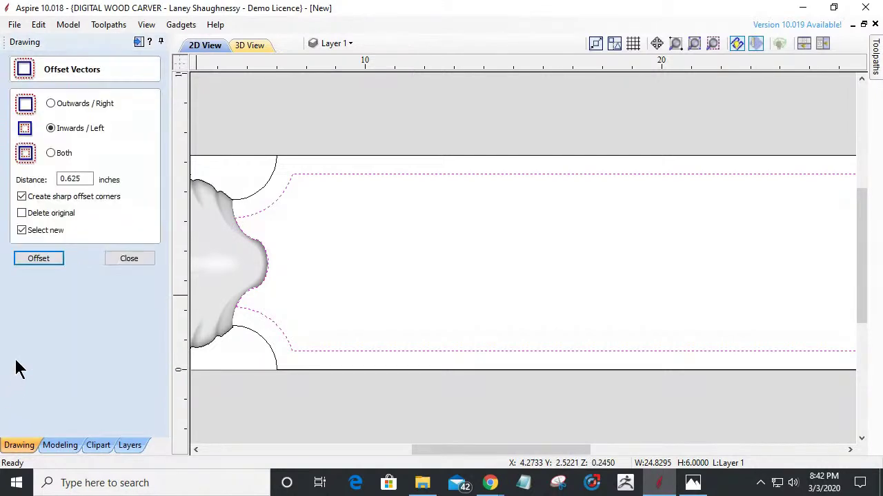
{"action": "double_click", "coordinate": [67, 181]}
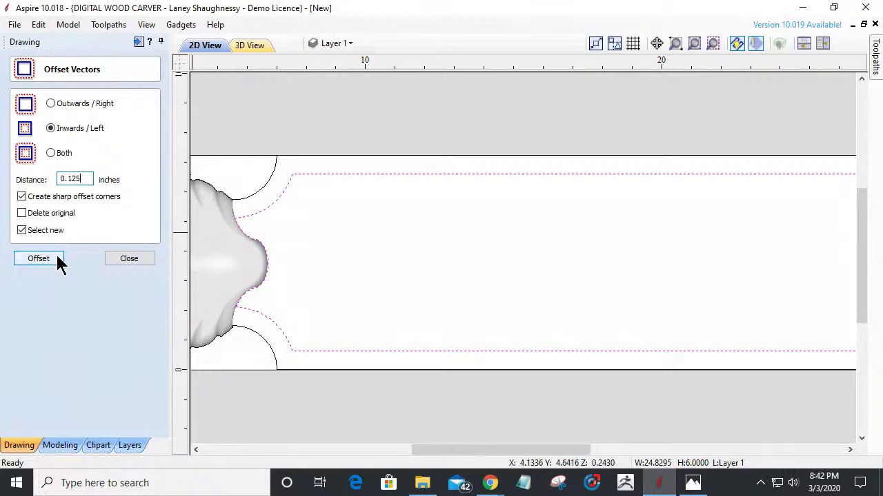
{"action": "left_click", "coordinate": [21, 213]}
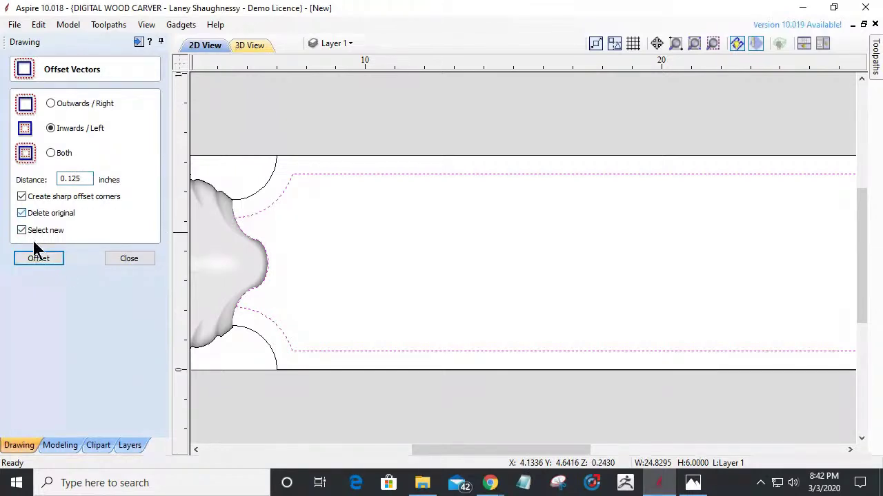
{"action": "left_click", "coordinate": [39, 261]}
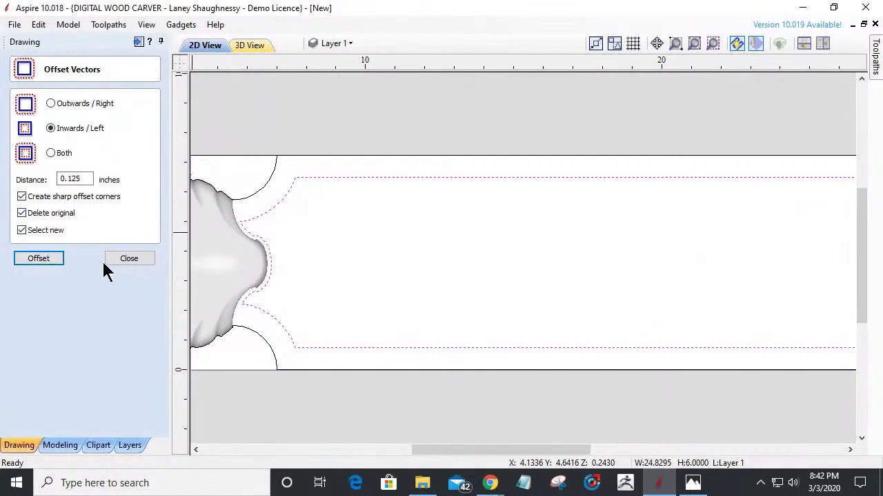
{"action": "left_click", "coordinate": [128, 261]}
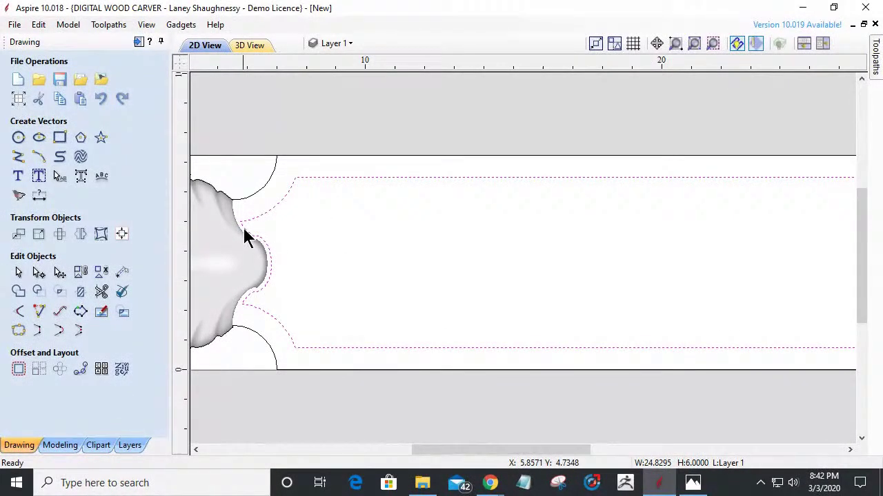
Step: Apply normal fillets of 0.125 inch radius to the two pointed border corners beside the left shell's neck
{"action": "scroll", "coordinate": [244, 232], "scroll_direction": "up", "scroll_amount": 3}
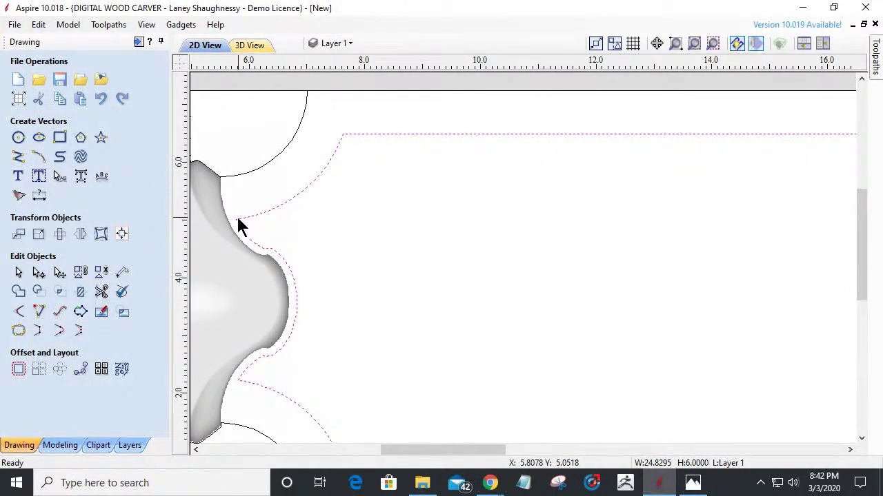
{"action": "scroll", "coordinate": [287, 265], "scroll_direction": "down", "scroll_amount": 3}
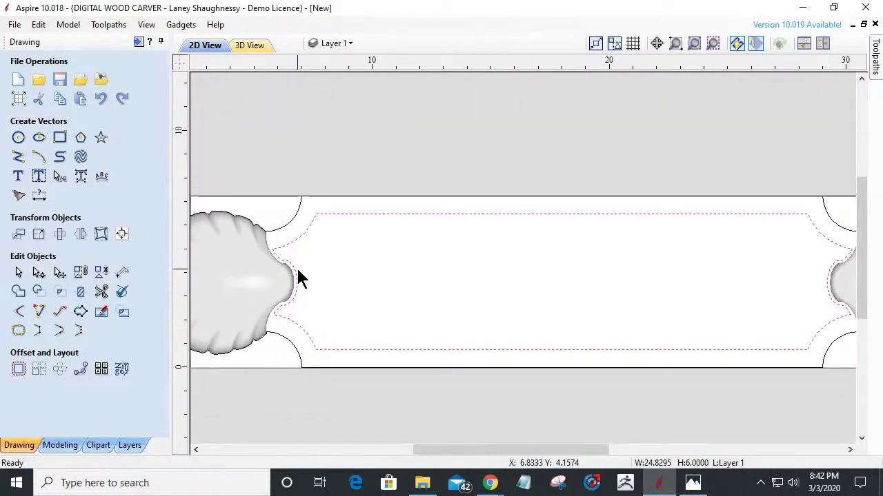
{"action": "scroll", "coordinate": [577, 286], "scroll_direction": "up", "scroll_amount": 1}
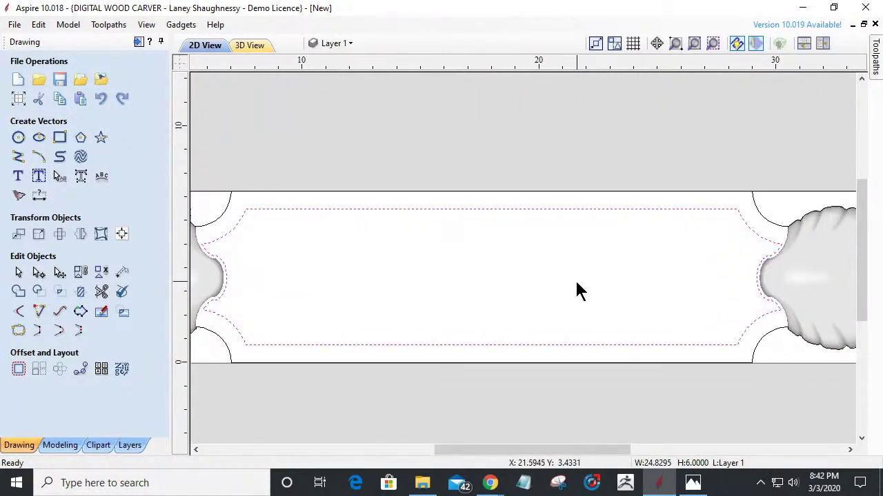
{"action": "scroll", "coordinate": [571, 279], "scroll_direction": "down", "scroll_amount": 1}
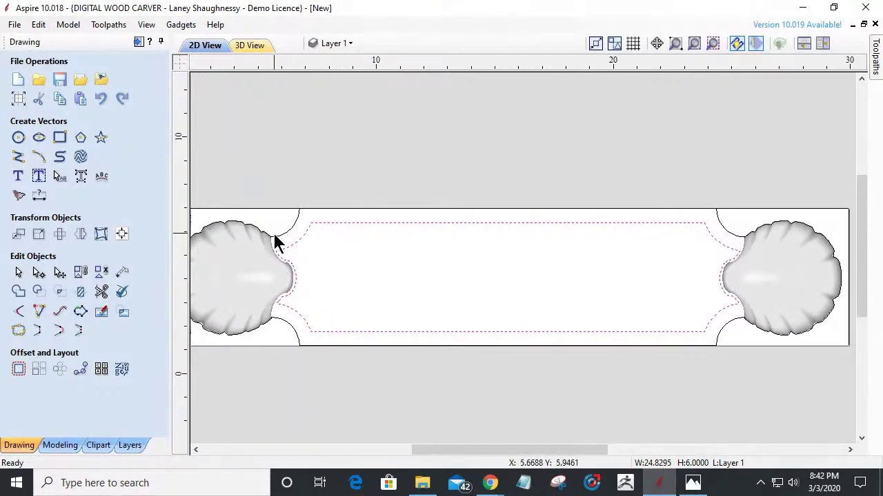
{"action": "scroll", "coordinate": [274, 242], "scroll_direction": "up", "scroll_amount": 3}
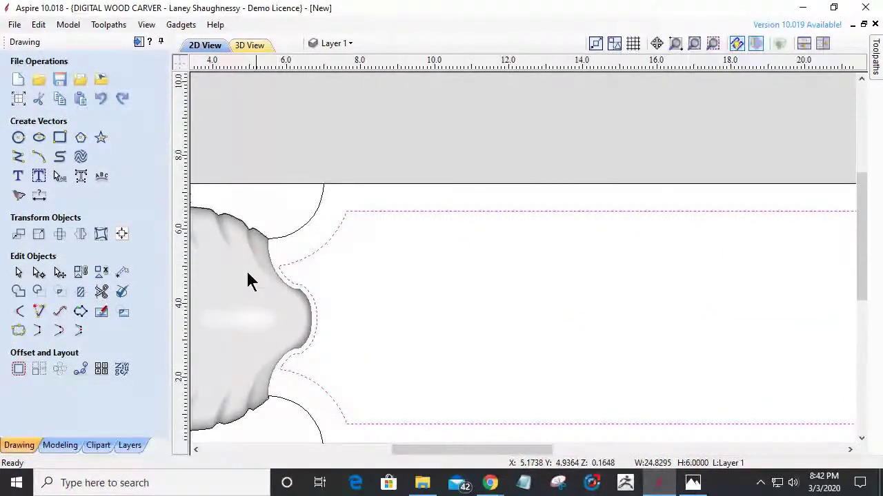
{"action": "left_click", "coordinate": [17, 314]}
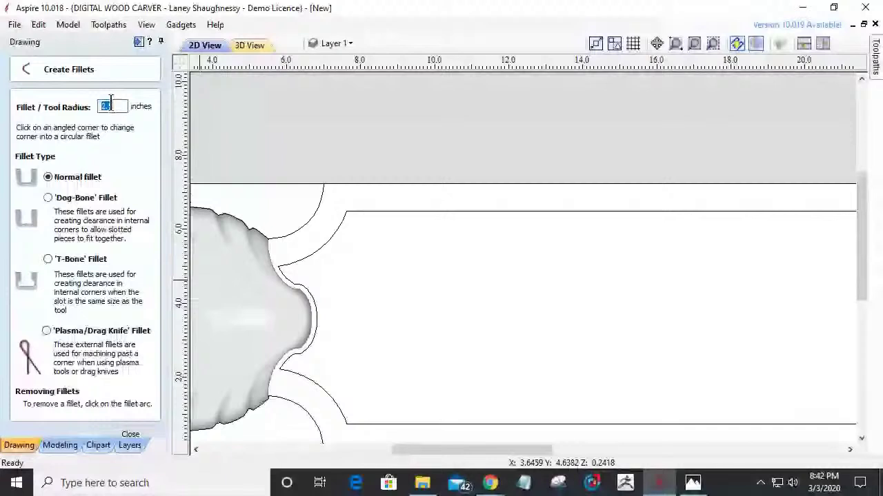
{"action": "type", "text": ".125"}
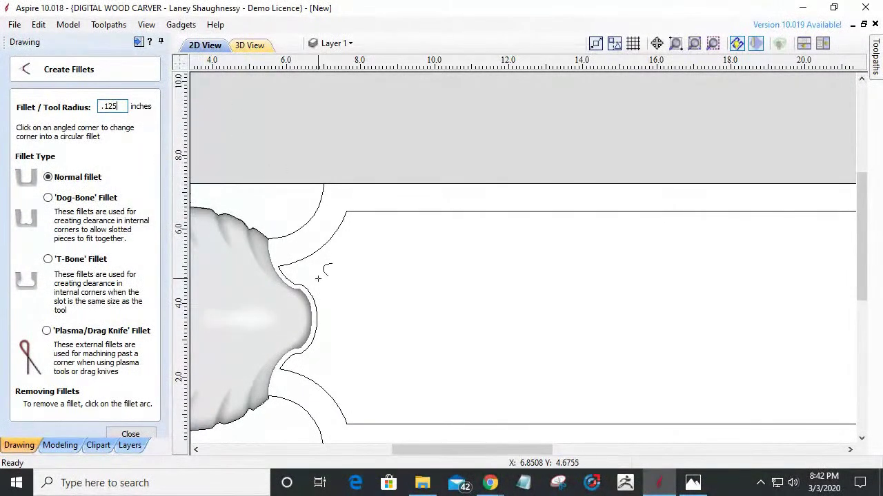
{"action": "left_click", "coordinate": [283, 265]}
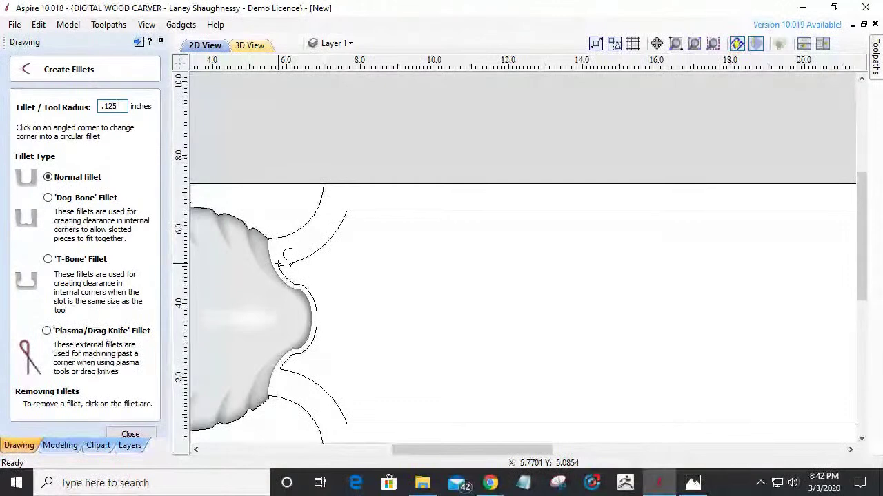
{"action": "left_click", "coordinate": [279, 370]}
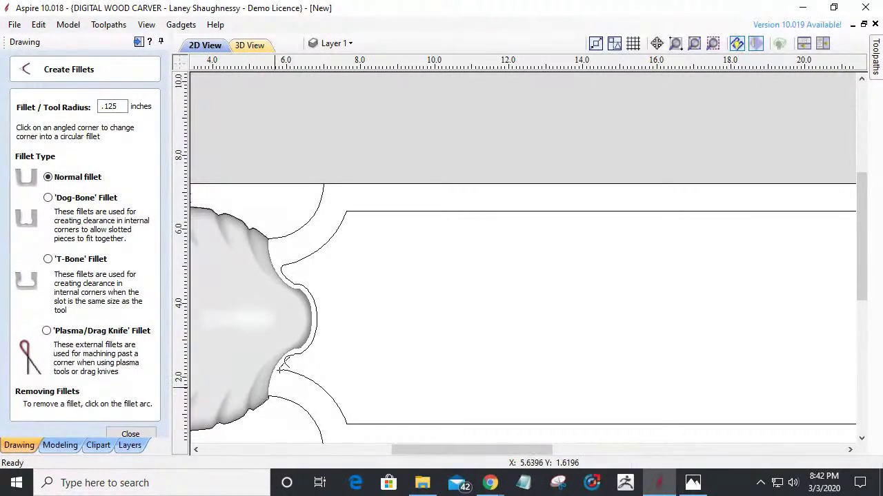
{"action": "scroll", "coordinate": [280, 370], "scroll_direction": "up", "scroll_amount": 4}
{"action": "scroll", "coordinate": [273, 379], "scroll_direction": "up", "scroll_amount": 3}
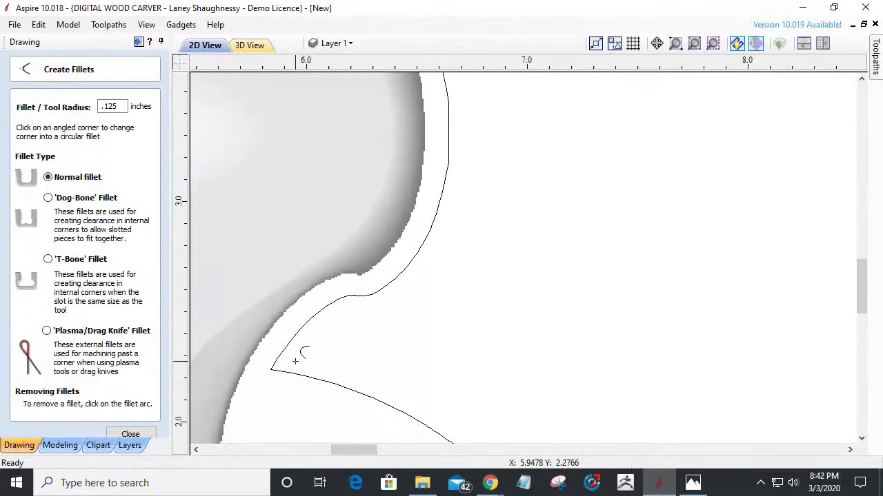
{"action": "scroll", "coordinate": [359, 358], "scroll_direction": "down", "scroll_amount": 7}
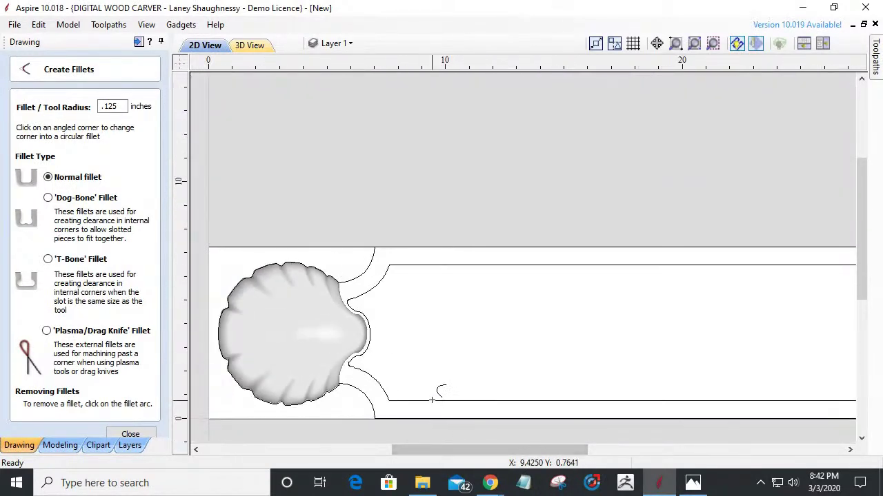
Step: Round the two pointed border corners beside the right shell's neck with 0.125 inch normal fillets
{"action": "scroll", "coordinate": [572, 292], "scroll_direction": "down", "scroll_amount": 2}
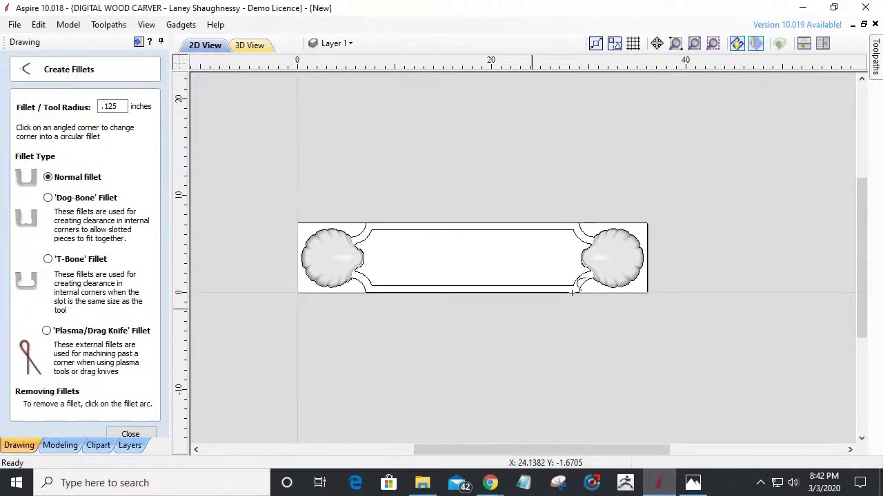
{"action": "scroll", "coordinate": [585, 236], "scroll_direction": "up", "scroll_amount": 6}
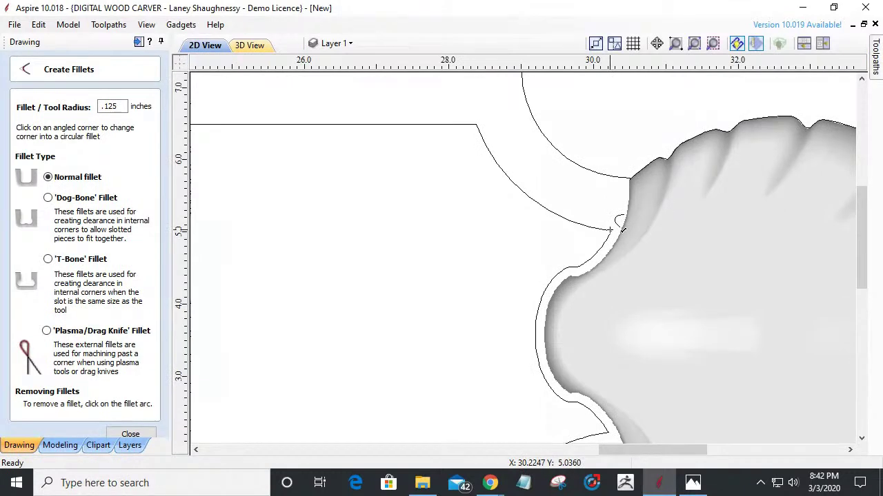
{"action": "scroll", "coordinate": [610, 233], "scroll_direction": "up", "scroll_amount": 3}
{"action": "left_click", "coordinate": [610, 224]}
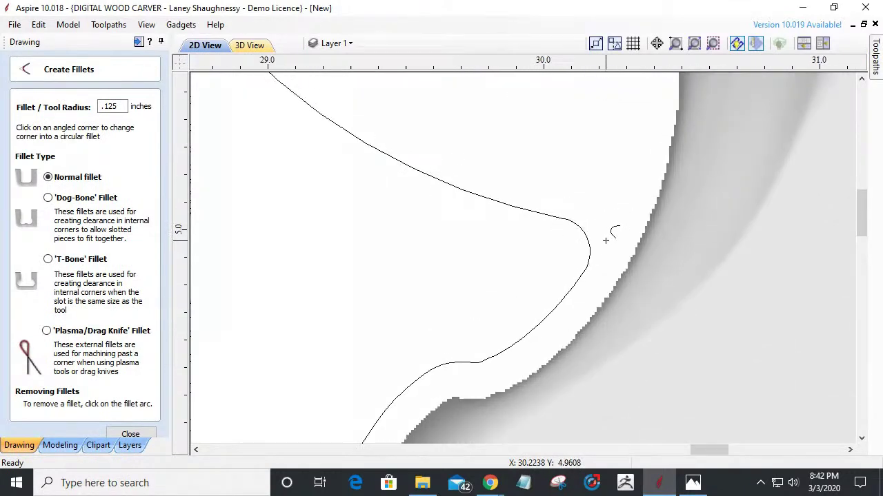
{"action": "scroll", "coordinate": [611, 228], "scroll_direction": "down", "scroll_amount": 5}
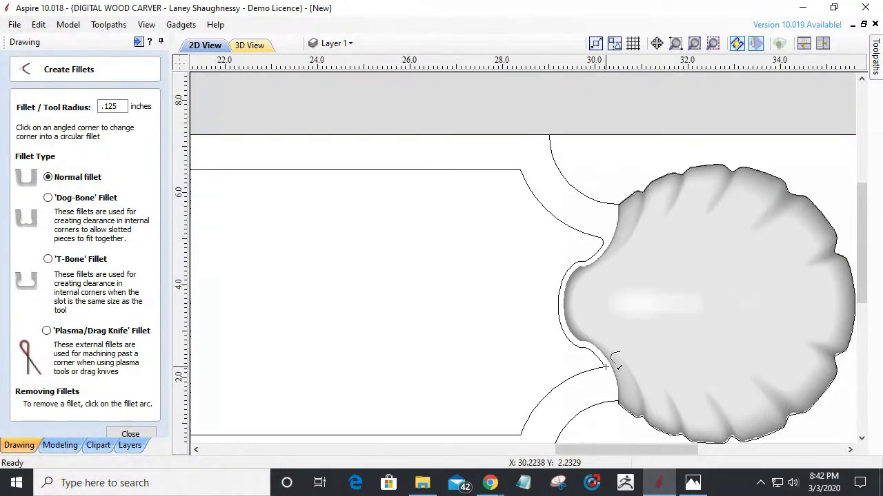
{"action": "scroll", "coordinate": [605, 369], "scroll_direction": "up", "scroll_amount": 2}
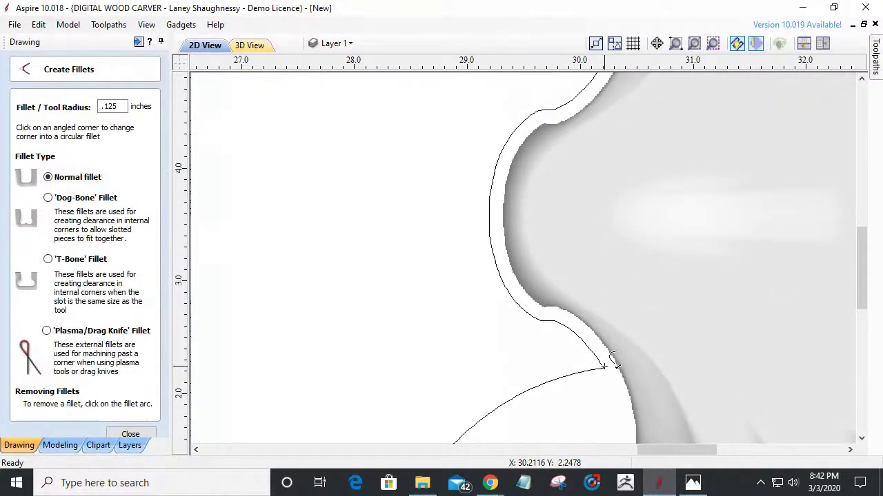
{"action": "scroll", "coordinate": [605, 369], "scroll_direction": "up", "scroll_amount": 2}
{"action": "left_click", "coordinate": [601, 371]}
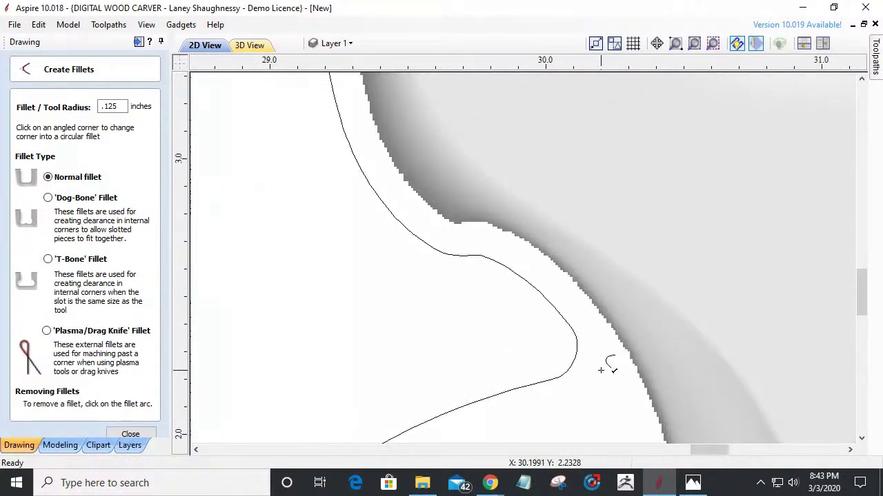
Step: Fillet the upper and lower border corners where the straight edges meet the right-hand arcs, using a 0.125 inch radius
{"action": "scroll", "coordinate": [605, 365], "scroll_direction": "down", "scroll_amount": 5}
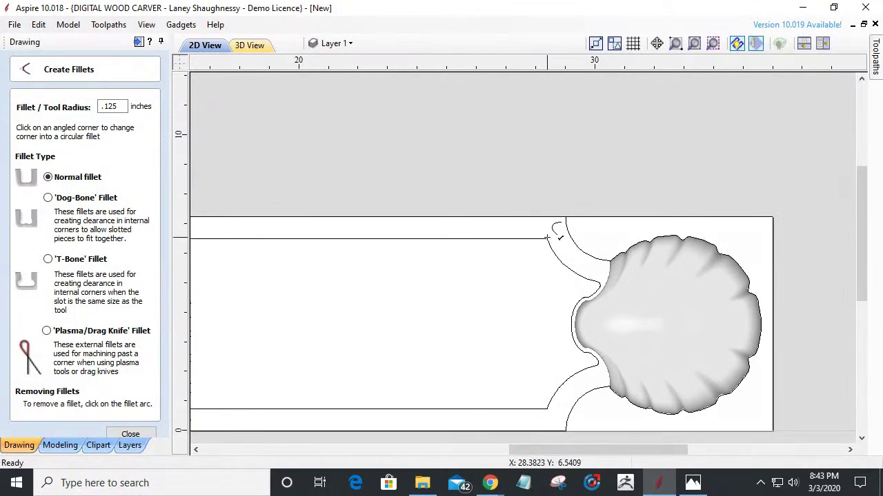
{"action": "scroll", "coordinate": [541, 419], "scroll_direction": "up", "scroll_amount": 5}
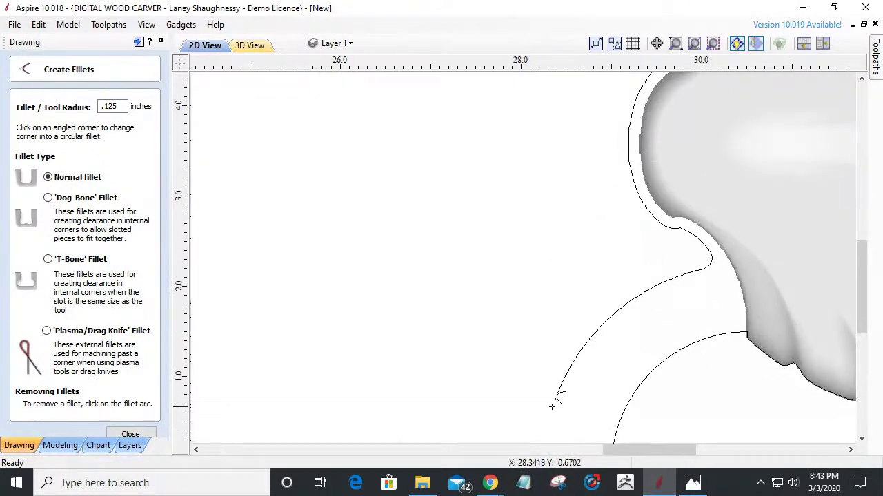
{"action": "scroll", "coordinate": [559, 385], "scroll_direction": "down", "scroll_amount": 6}
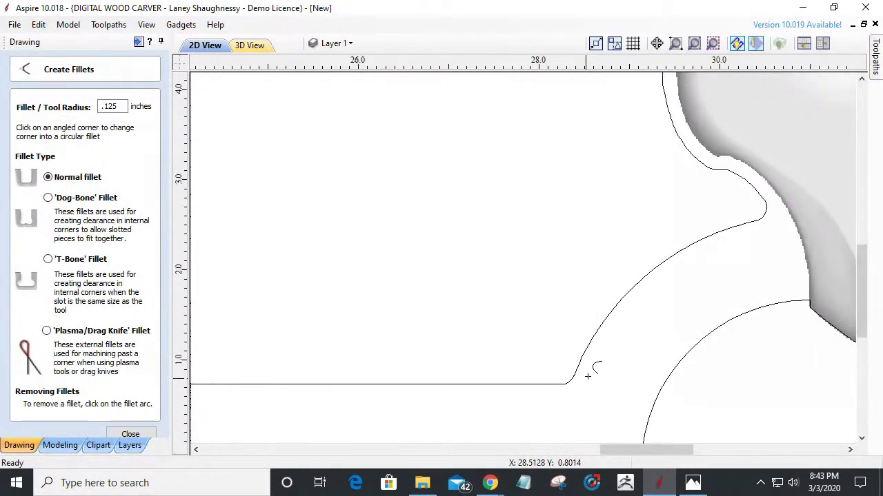
{"action": "scroll", "coordinate": [562, 161], "scroll_direction": "up", "scroll_amount": 2}
{"action": "scroll", "coordinate": [562, 162], "scroll_direction": "up", "scroll_amount": 3}
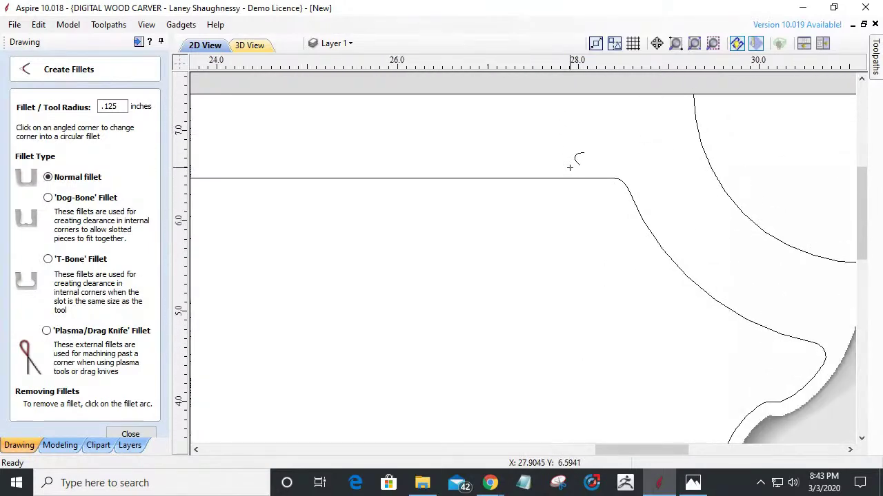
Step: Fillet the upper and lower border corners where the straight edges meet the left-hand arcs at 0.125 inches, and finish filleting
{"action": "scroll", "coordinate": [572, 168], "scroll_direction": "down", "scroll_amount": 8}
{"action": "scroll", "coordinate": [349, 209], "scroll_direction": "up", "scroll_amount": 5}
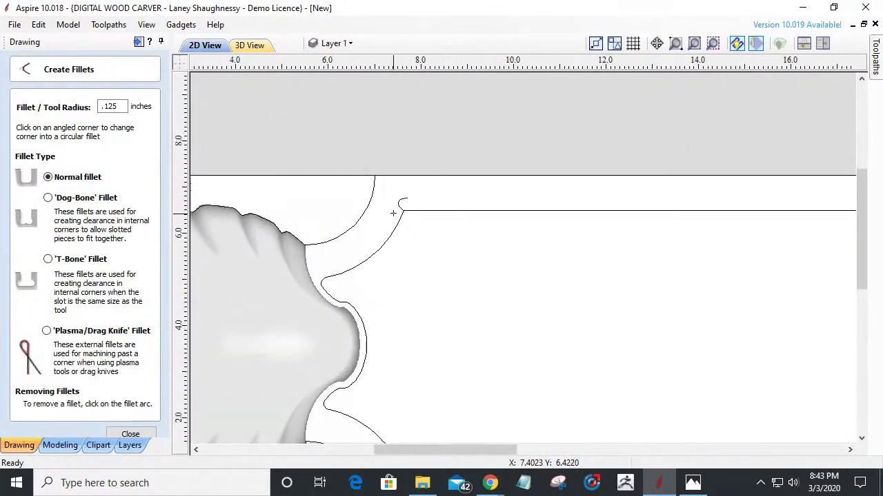
{"action": "scroll", "coordinate": [426, 202], "scroll_direction": "down", "scroll_amount": 6}
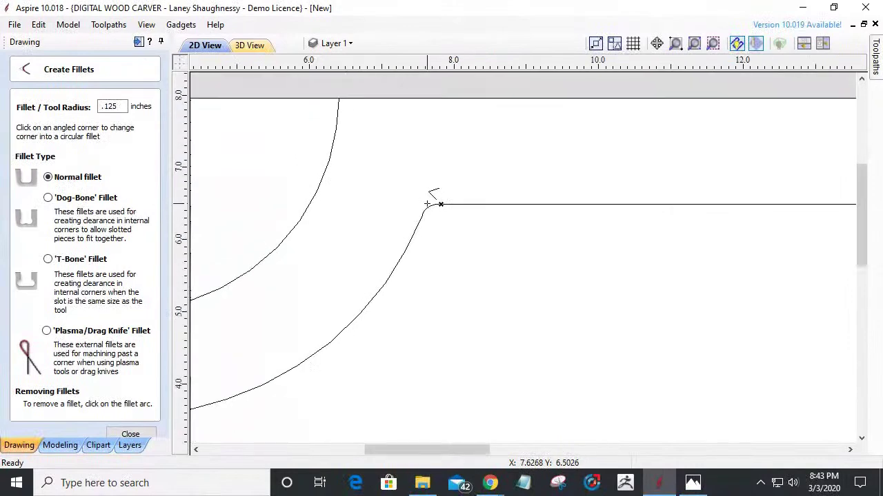
{"action": "scroll", "coordinate": [418, 298], "scroll_direction": "up", "scroll_amount": 3}
{"action": "scroll", "coordinate": [418, 299], "scroll_direction": "up", "scroll_amount": 1}
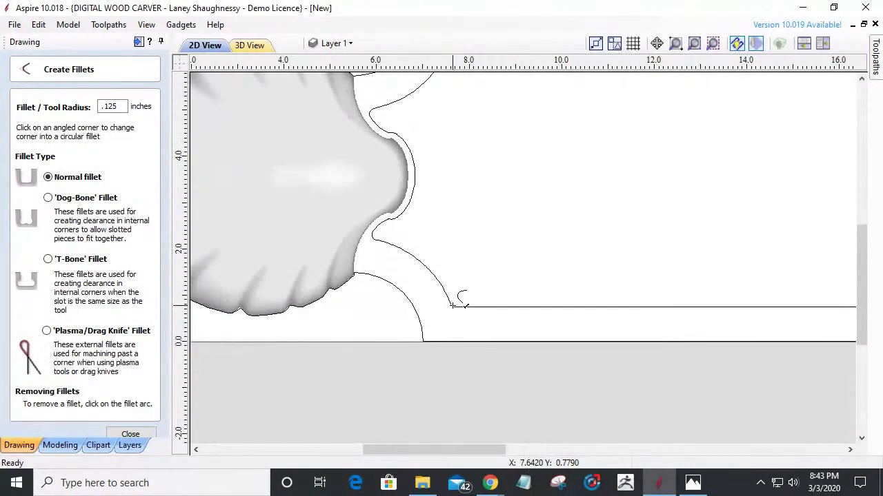
{"action": "scroll", "coordinate": [452, 306], "scroll_direction": "up", "scroll_amount": 2}
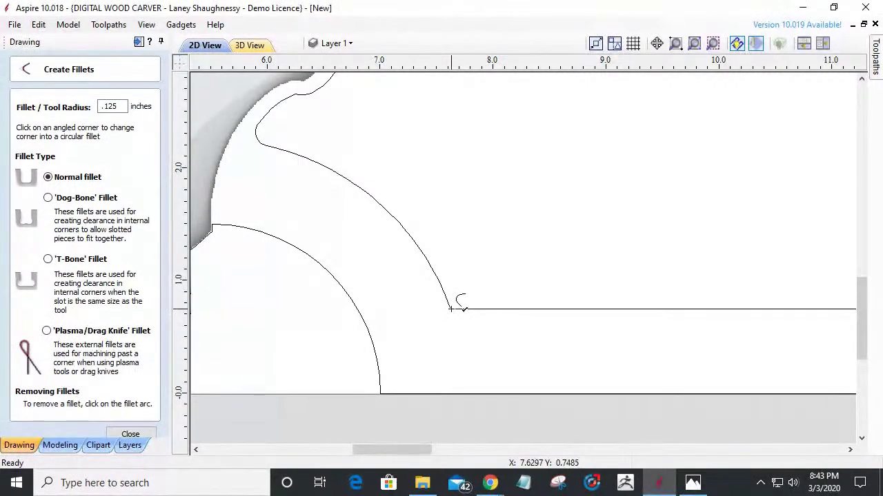
{"action": "scroll", "coordinate": [434, 321], "scroll_direction": "up", "scroll_amount": 2}
{"action": "left_click", "coordinate": [445, 310]}
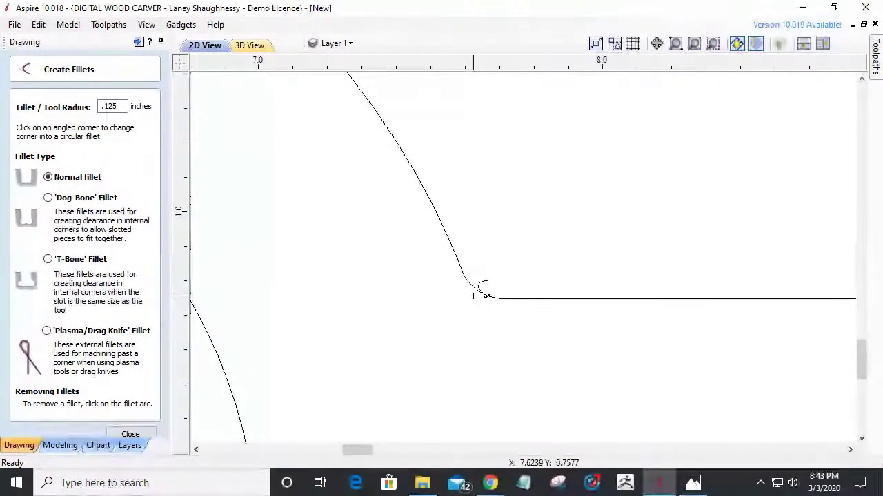
{"action": "scroll", "coordinate": [398, 298], "scroll_direction": "down", "scroll_amount": 4}
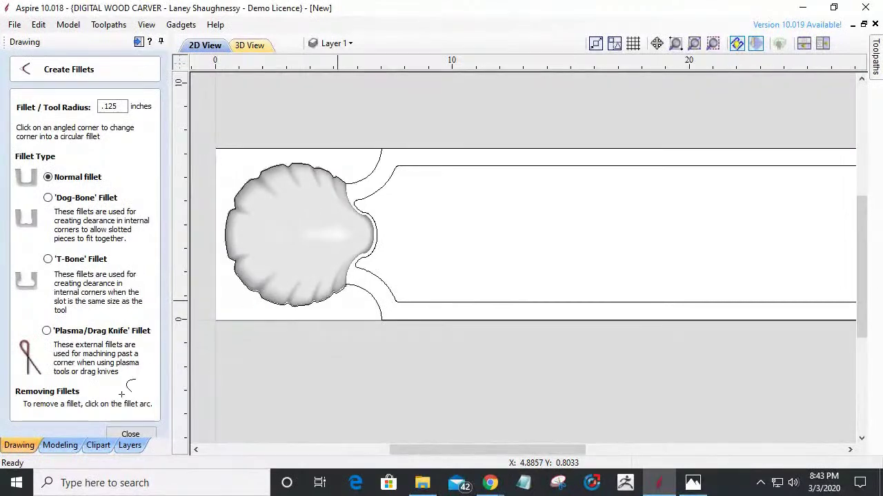
{"action": "left_click", "coordinate": [134, 434]}
Step: Select the filleted inner border vector between the two shells
{"action": "scroll", "coordinate": [471, 234], "scroll_direction": "down", "scroll_amount": 2}
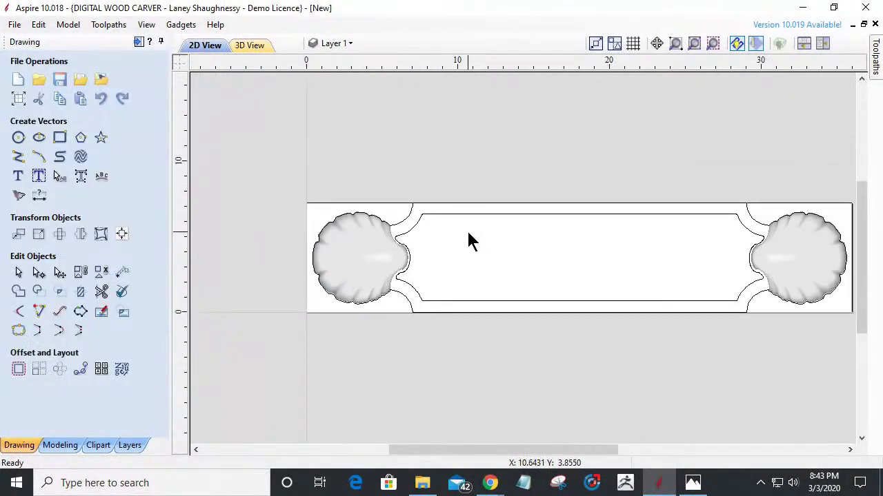
{"action": "scroll", "coordinate": [476, 240], "scroll_direction": "up", "scroll_amount": 3}
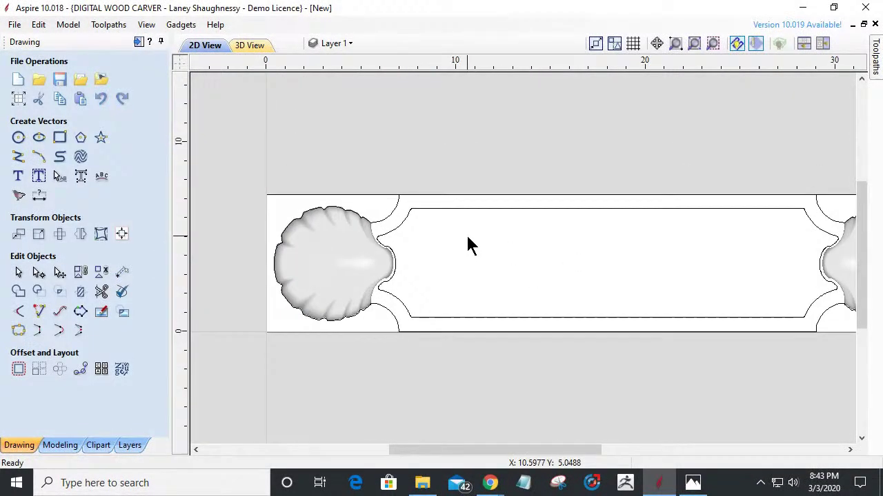
{"action": "scroll", "coordinate": [467, 238], "scroll_direction": "down", "scroll_amount": 1}
{"action": "left_click", "coordinate": [439, 208]}
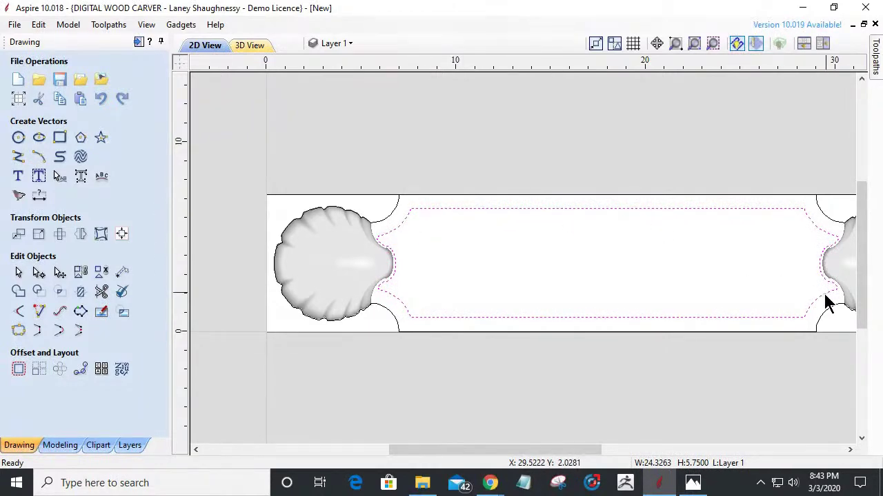
Step: Set the gap above the model to 0.01 inches in the material setup and decline recalculating the existing toolpaths
{"action": "left_click", "coordinate": [138, 42]}
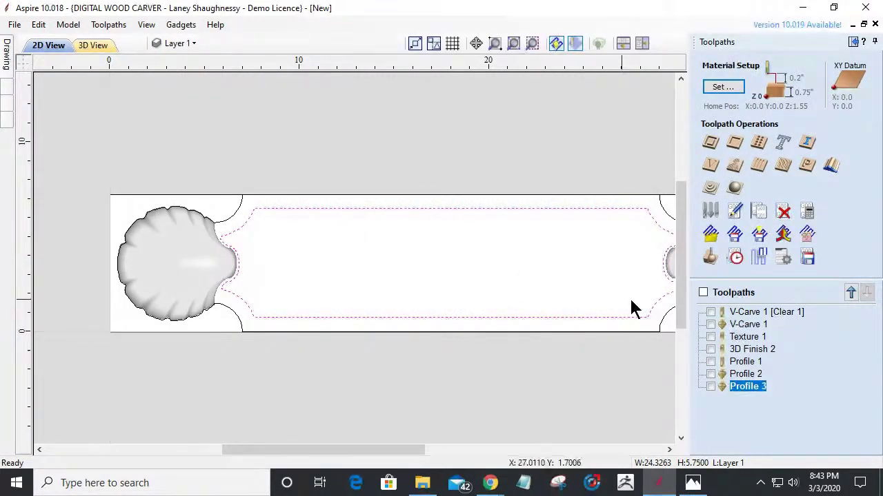
{"action": "left_click", "coordinate": [734, 143]}
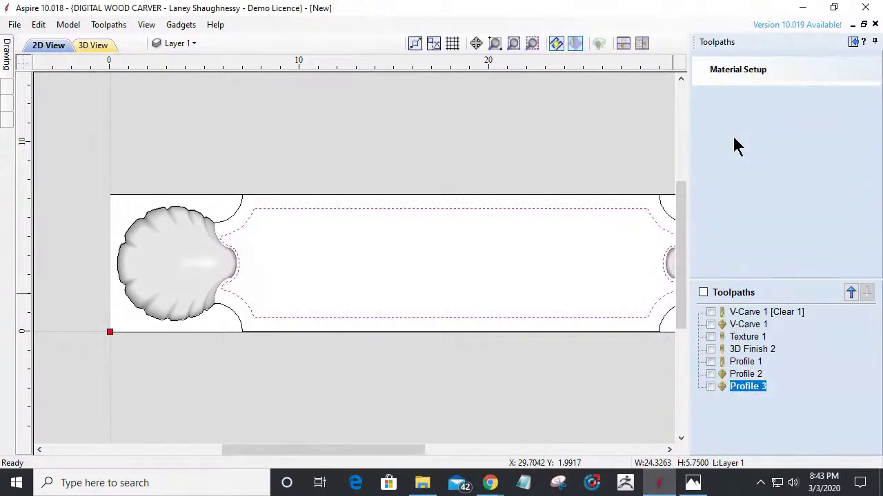
{"action": "left_click_drag", "start_coordinate": [876, 337], "coordinate": [872, 415]}
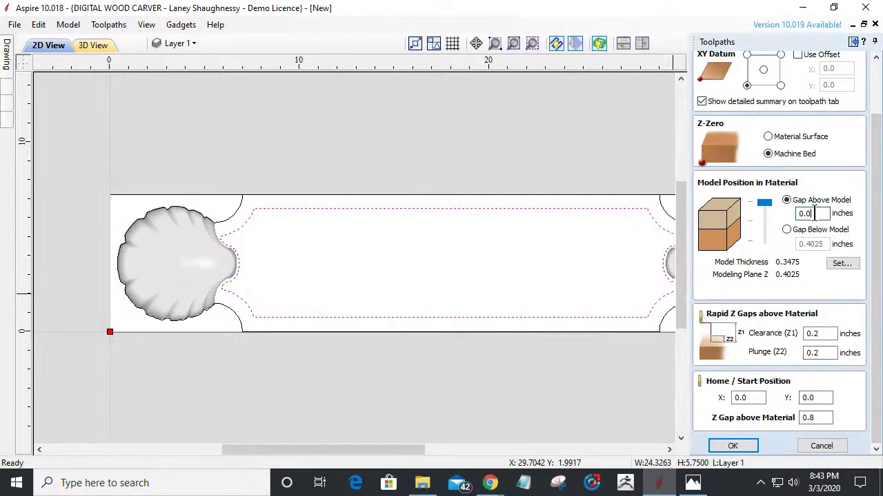
{"action": "type", "text": "1"}
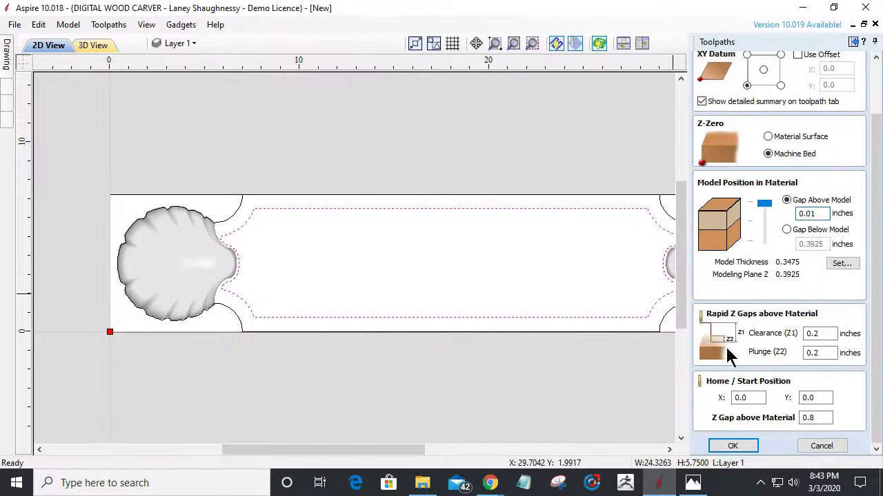
{"action": "left_click", "coordinate": [733, 447]}
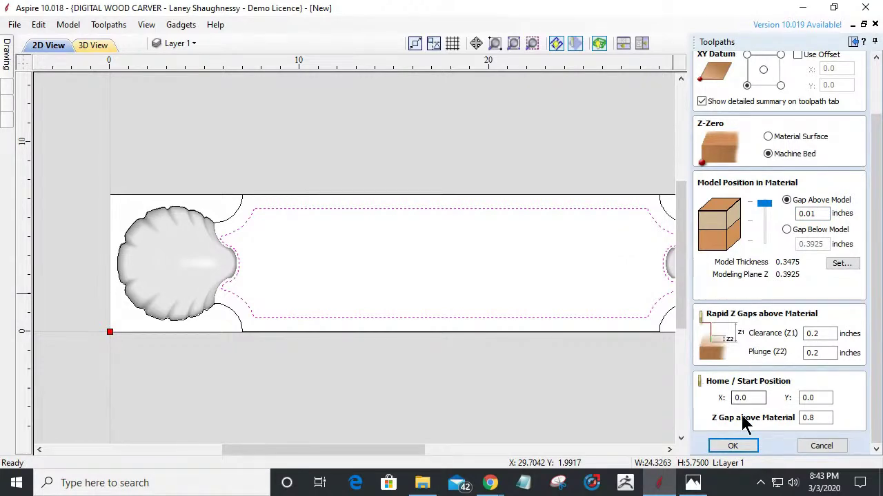
{"action": "left_click", "coordinate": [734, 446]}
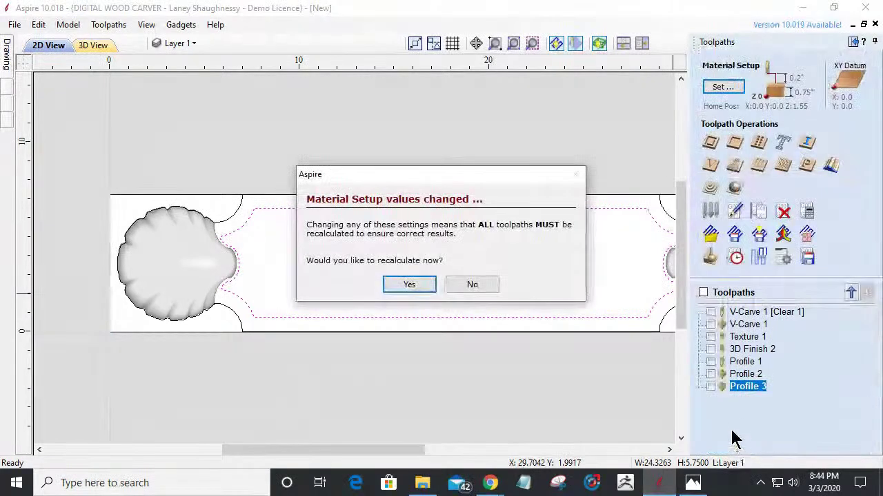
{"action": "left_click", "coordinate": [472, 284]}
Step: Start a pocket toolpath for the selected inner border and set its cut depth to .0625 inches
{"action": "left_click", "coordinate": [735, 142]}
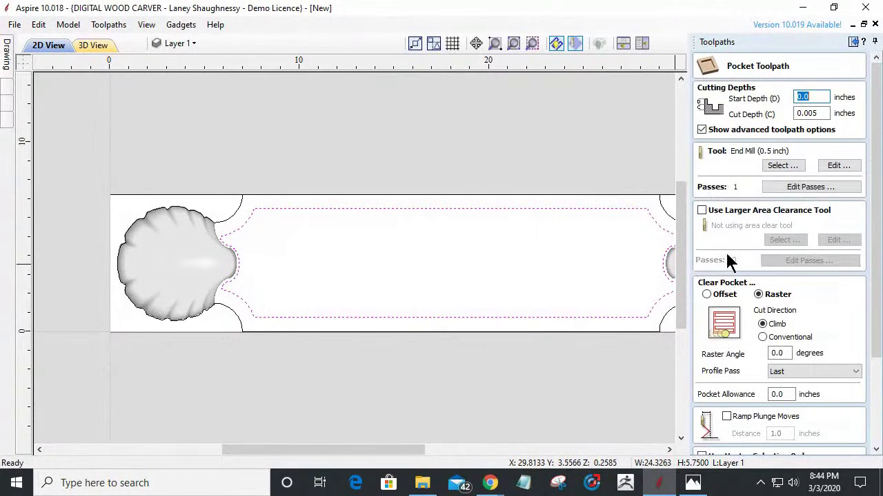
{"action": "left_click", "coordinate": [798, 113]}
{"action": "double_click", "coordinate": [800, 113]}
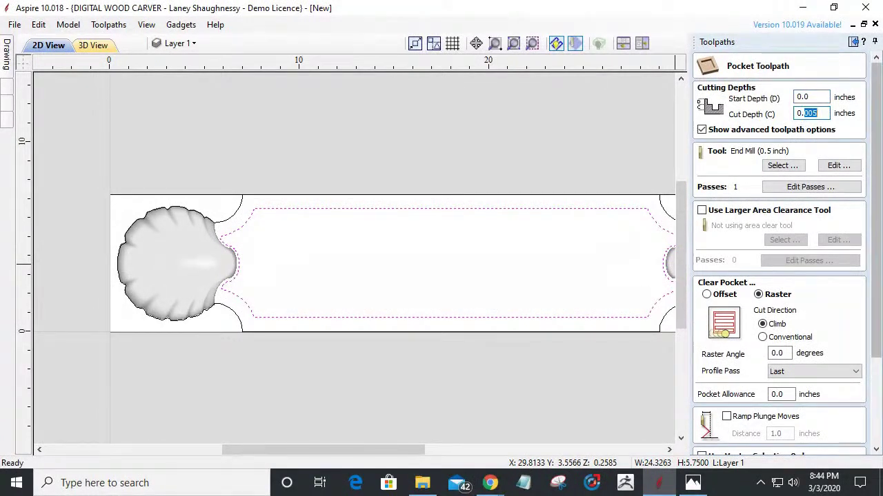
{"action": "key", "text": "BackSpace"}
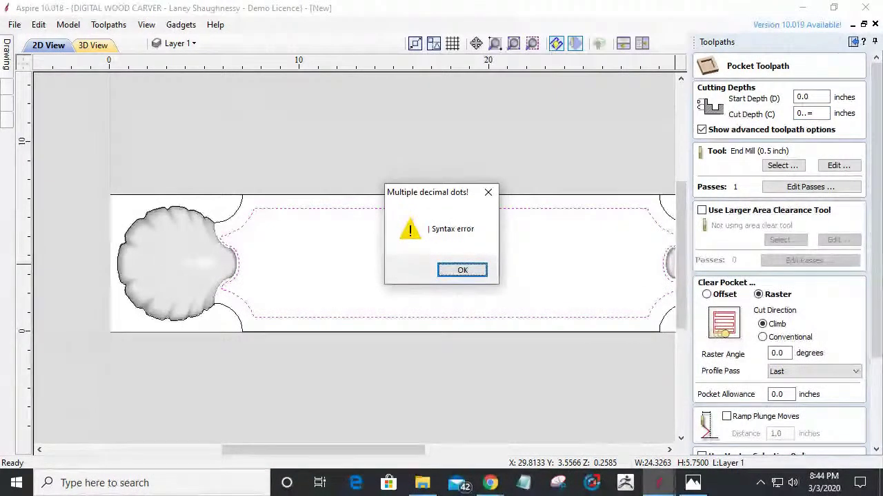
{"action": "left_click", "coordinate": [476, 270]}
{"action": "type", "text": ".0625"}
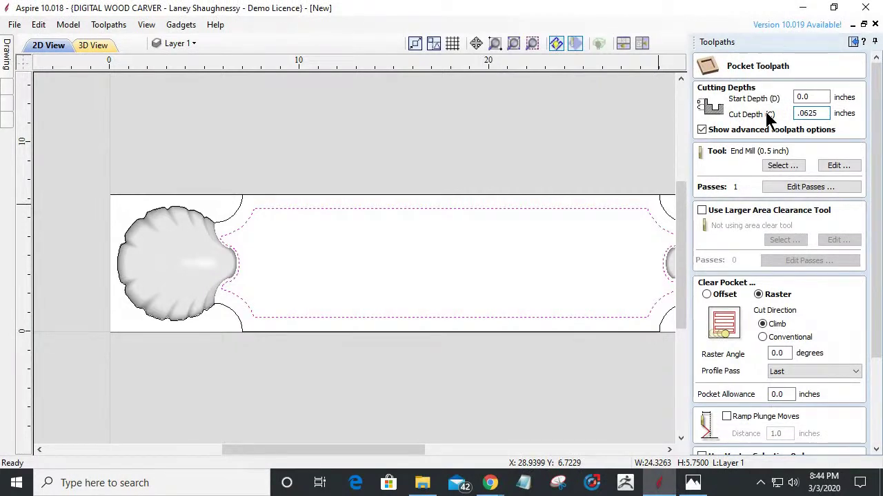
Step: Assign the End Mill (0.25 inch) to the pocket and calculate the toolpath as Pocket 1
{"action": "left_click", "coordinate": [776, 165]}
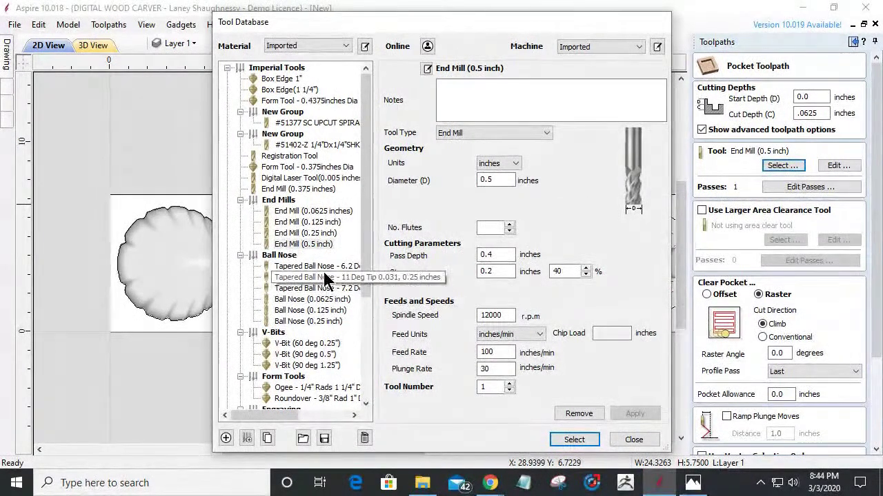
{"action": "left_click", "coordinate": [320, 234]}
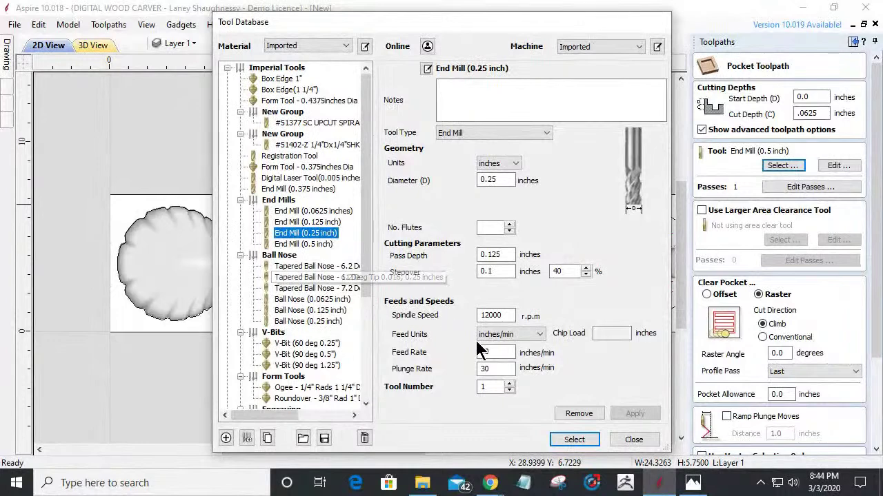
{"action": "left_click", "coordinate": [574, 440]}
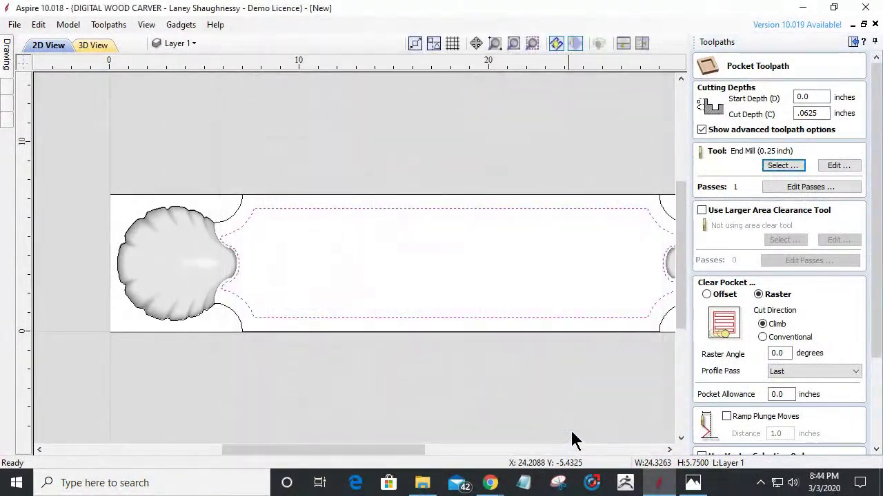
{"action": "left_click_drag", "start_coordinate": [873, 282], "coordinate": [873, 413]}
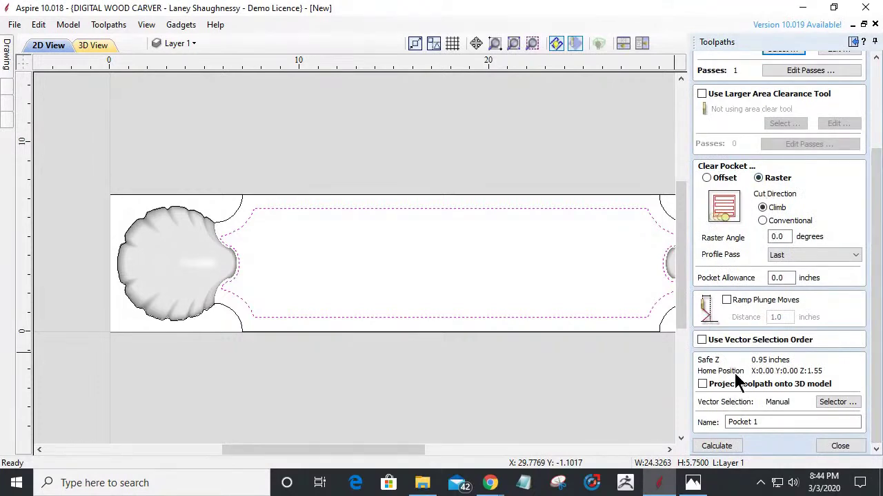
{"action": "left_click", "coordinate": [714, 447]}
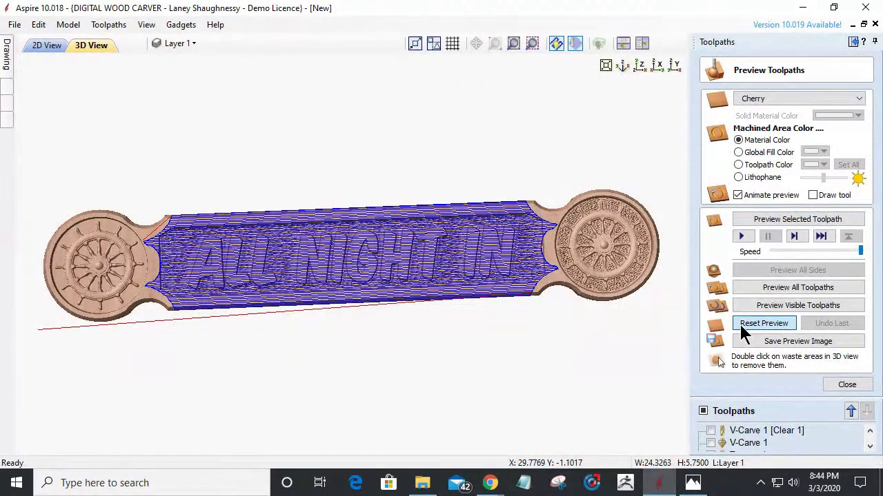
Step: Reset the 3D preview to a blank board and simulate the selected pocket toolpath
{"action": "left_click", "coordinate": [744, 330]}
{"action": "left_click", "coordinate": [764, 222]}
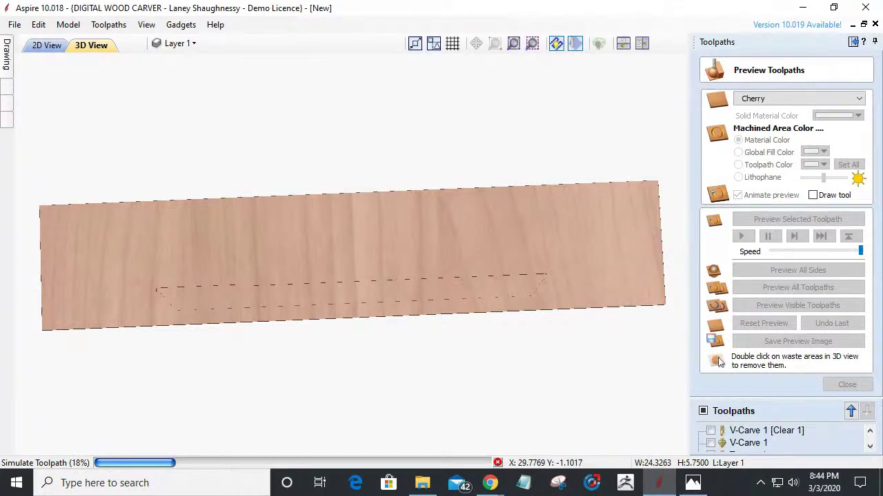
{"action": "key", "text": "alt+Tab"}
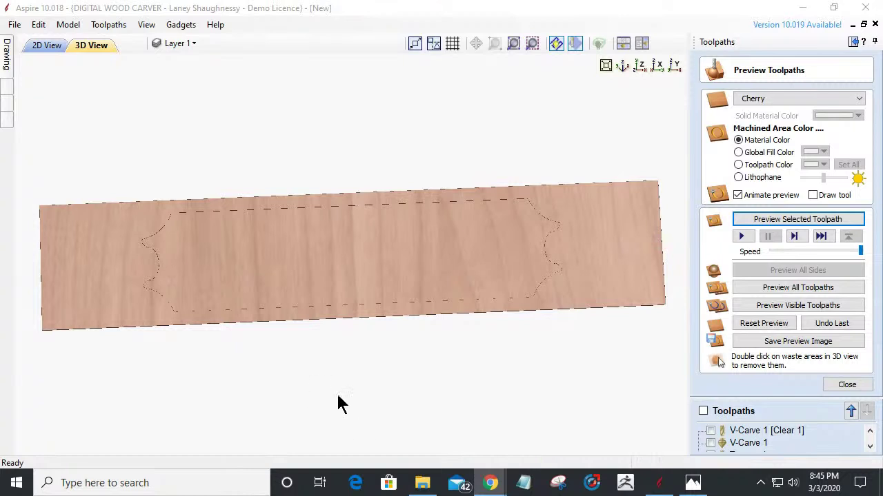
Step: Examine the shallow pocket and its border outline on the simulated board from several angles
{"action": "left_click_drag", "start_coordinate": [289, 287], "coordinate": [315, 282]}
{"action": "scroll", "coordinate": [334, 272], "scroll_direction": "up", "scroll_amount": 2}
{"action": "scroll", "coordinate": [334, 273], "scroll_direction": "down", "scroll_amount": 2}
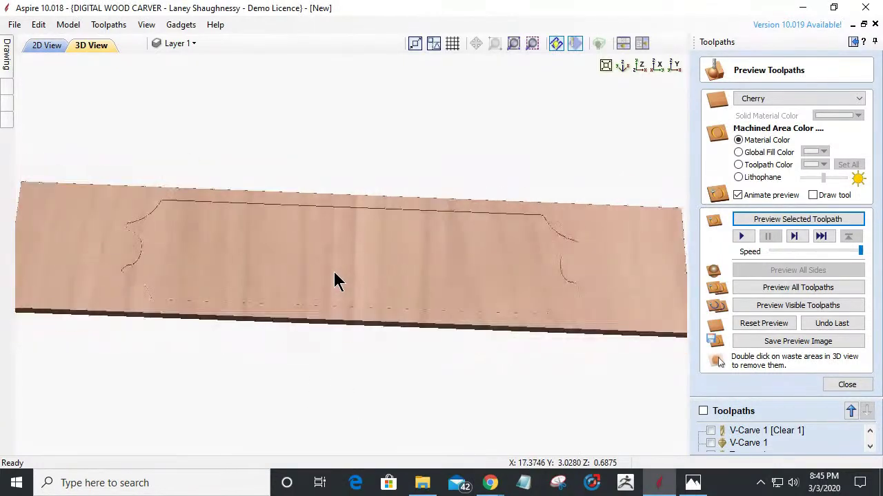
{"action": "left_click_drag", "start_coordinate": [469, 305], "coordinate": [486, 295]}
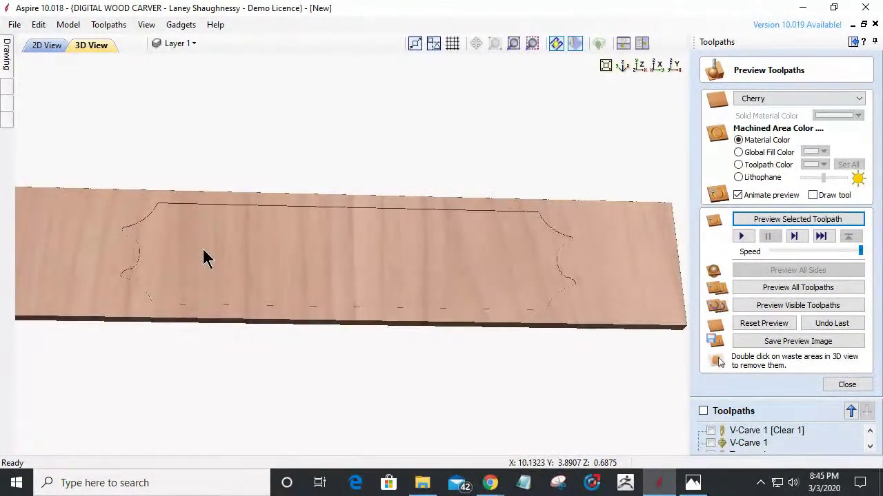
{"action": "scroll", "coordinate": [315, 255], "scroll_direction": "up", "scroll_amount": 3}
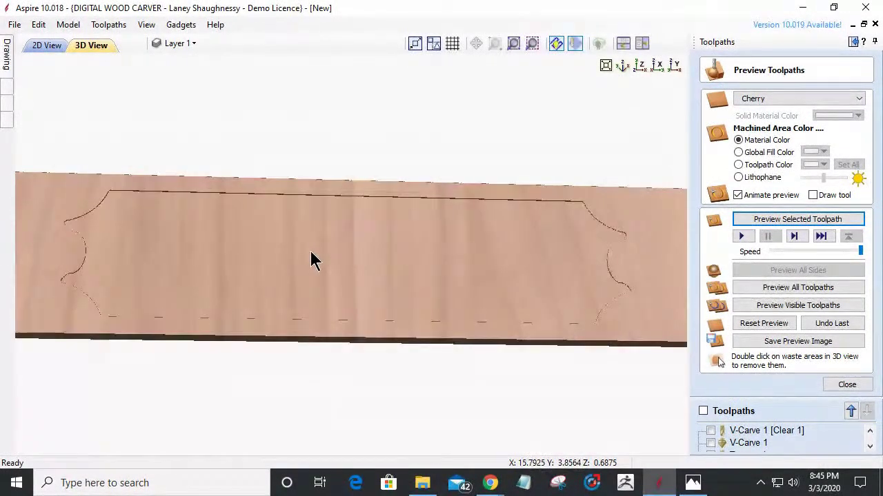
{"action": "left_click_drag", "start_coordinate": [403, 281], "coordinate": [561, 205]}
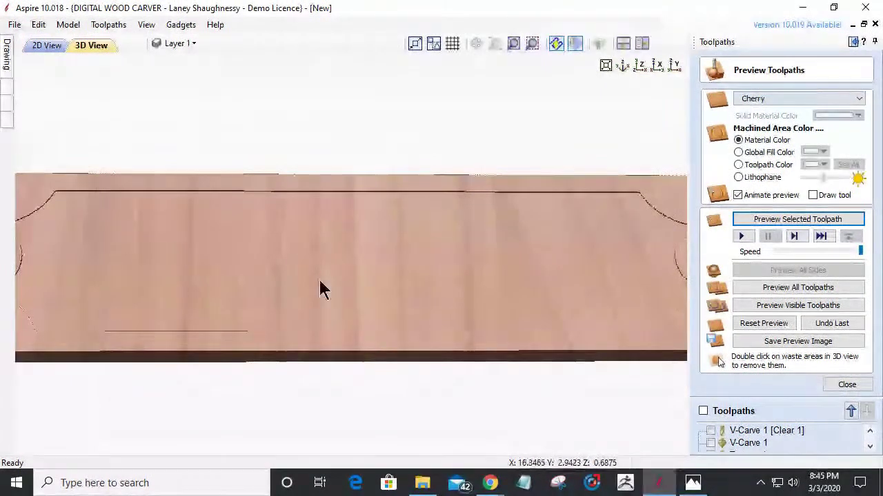
{"action": "scroll", "coordinate": [420, 300], "scroll_direction": "down", "scroll_amount": 3}
{"action": "scroll", "coordinate": [420, 298], "scroll_direction": "down", "scroll_amount": 3}
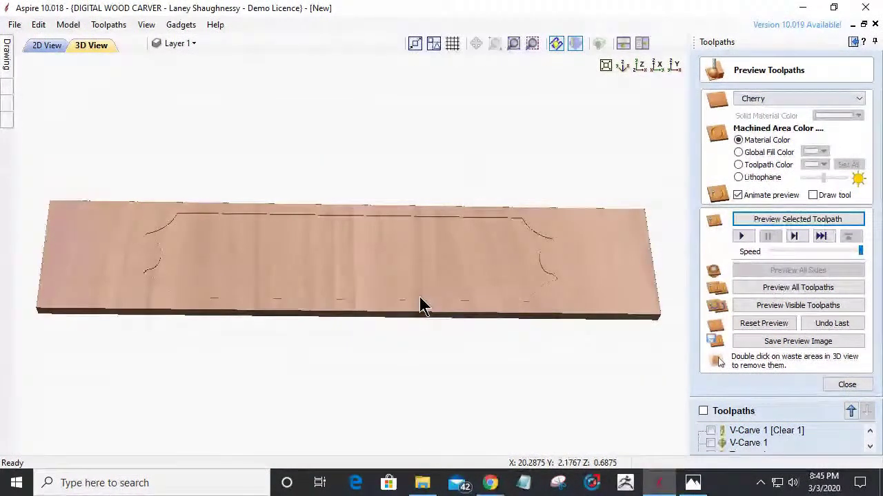
{"action": "left_click_drag", "start_coordinate": [377, 293], "coordinate": [377, 296]}
Step: Return to the 2D drawing and start a new text object for the sign
{"action": "left_click", "coordinate": [7, 59]}
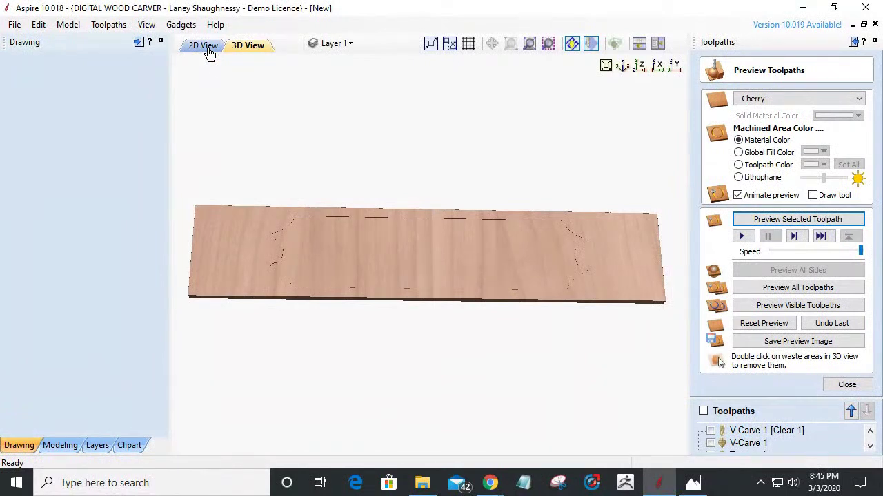
{"action": "left_click", "coordinate": [209, 54]}
{"action": "key", "text": "t"}
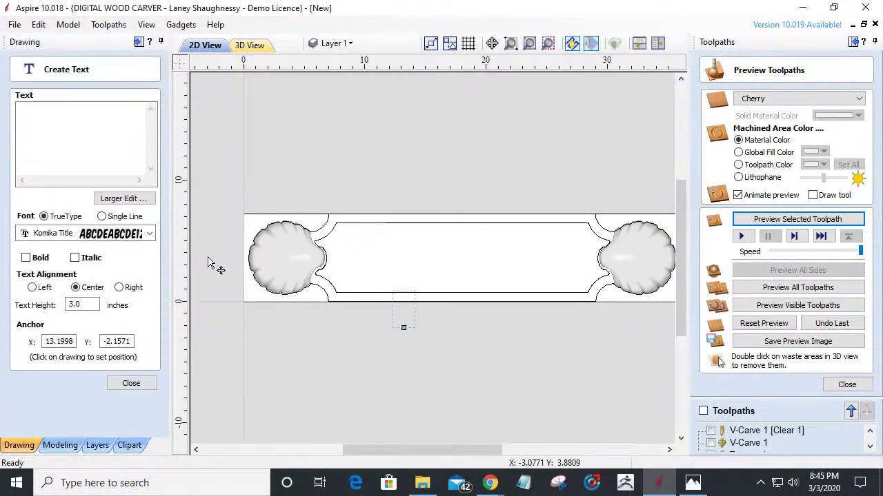
{"action": "left_click", "coordinate": [41, 117]}
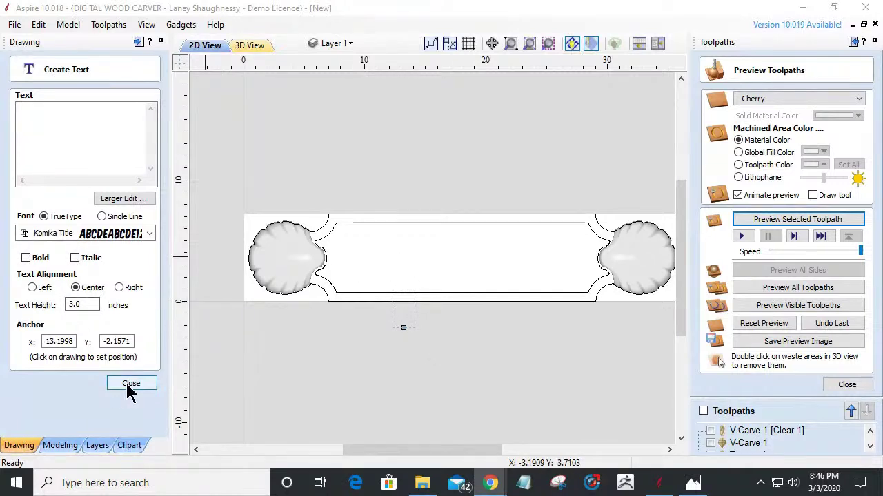
{"action": "left_click", "coordinate": [54, 140]}
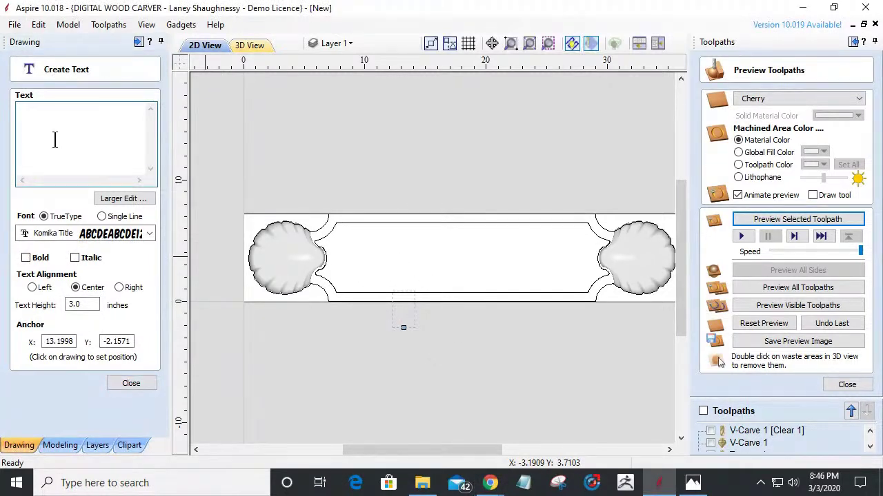
{"action": "type", "text": "A"}
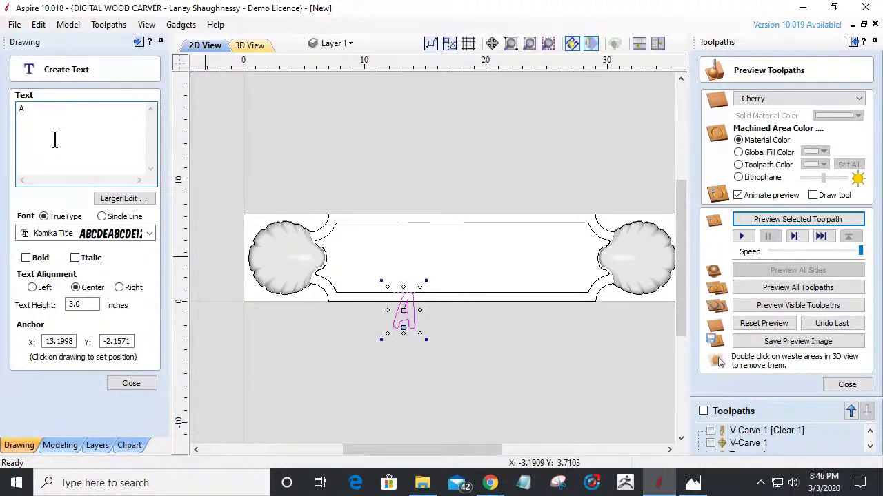
{"action": "type", "text": "BLE"}
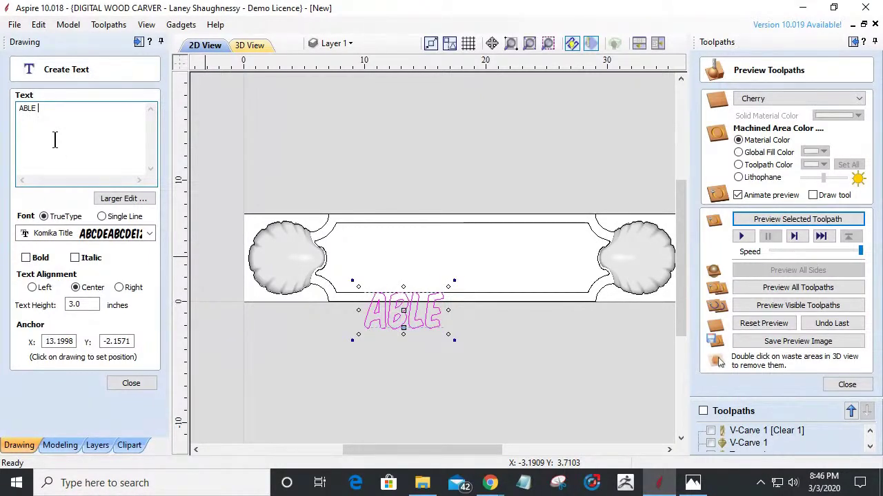
{"action": "key", "text": "BackSpace"}
{"action": "key", "text": "BackSpace"}
{"action": "key", "text": "BackSpace"}
{"action": "key", "text": "BackSpace"}
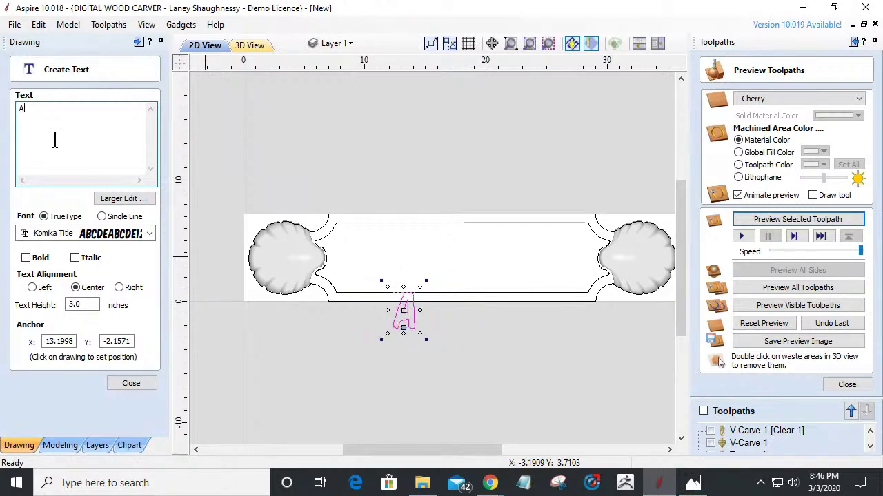
Step: Enter ABANDON SHIP as the sign text and finish creating it
{"action": "type", "text": "AB"}
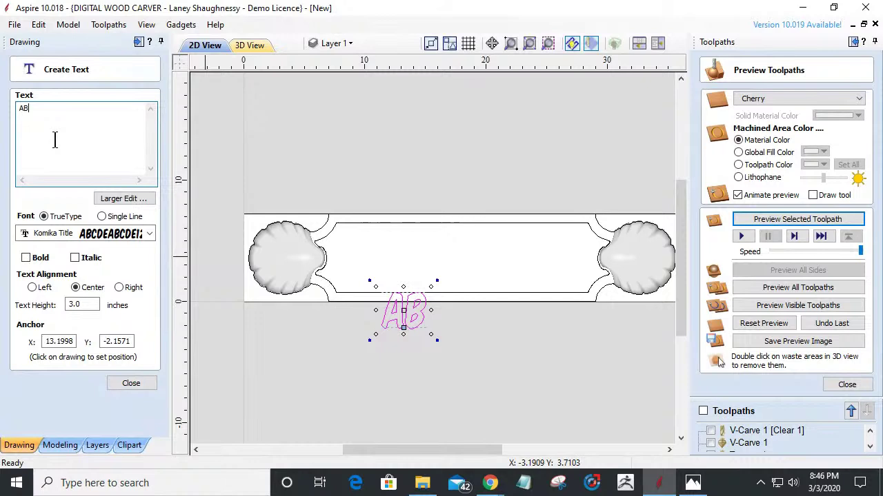
{"action": "type", "text": "ANDO"}
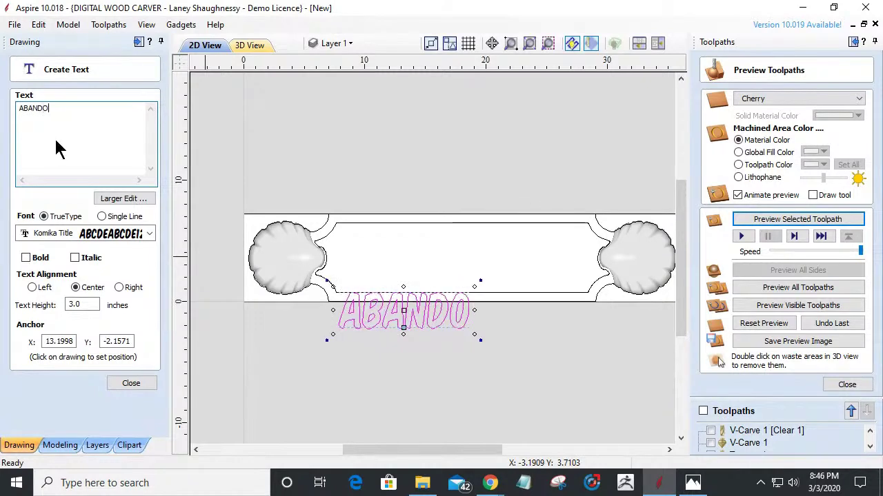
{"action": "type", "text": "N SHIP"}
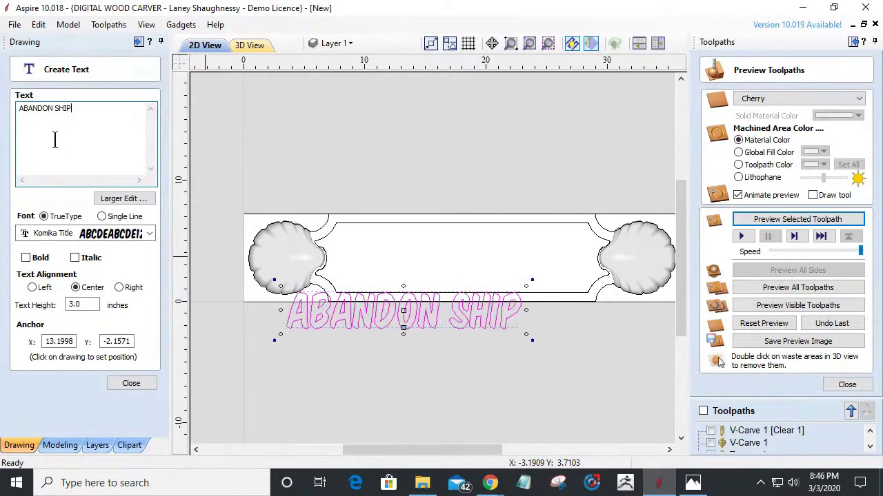
{"action": "left_click", "coordinate": [131, 383]}
Step: Select the ABANDON SHIP text and center it both horizontally and vertically in the material
{"action": "left_click", "coordinate": [303, 316]}
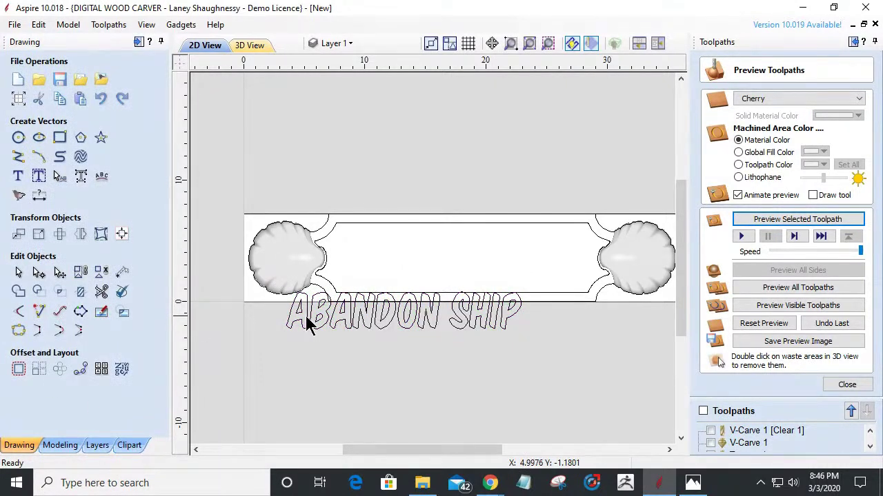
{"action": "left_click", "coordinate": [317, 325]}
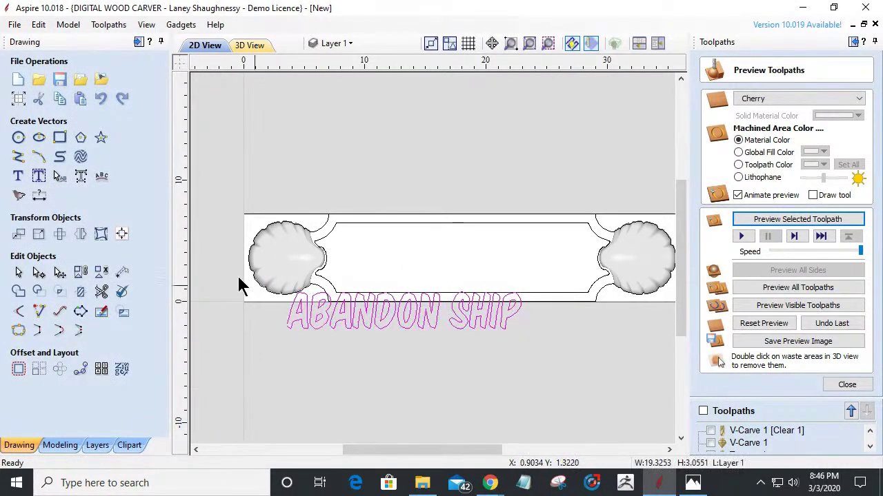
{"action": "left_click", "coordinate": [122, 234]}
{"action": "left_click", "coordinate": [76, 112]}
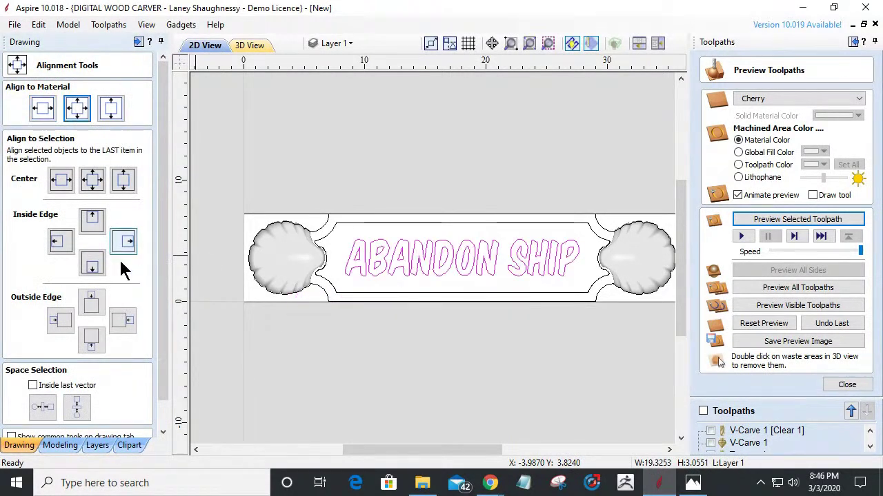
Step: Close the alignment tools and reopen the ABANDON SHIP text for editing
{"action": "scroll", "coordinate": [164, 414], "scroll_direction": "down", "scroll_amount": 2}
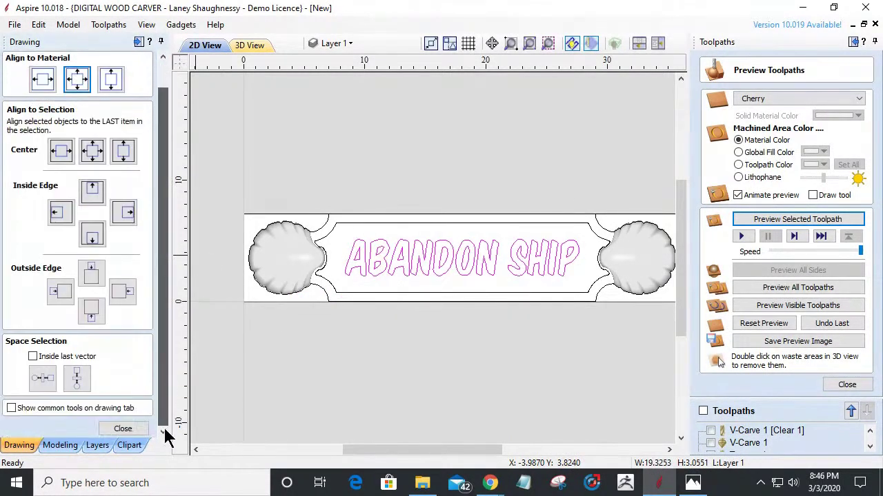
{"action": "left_click", "coordinate": [128, 426]}
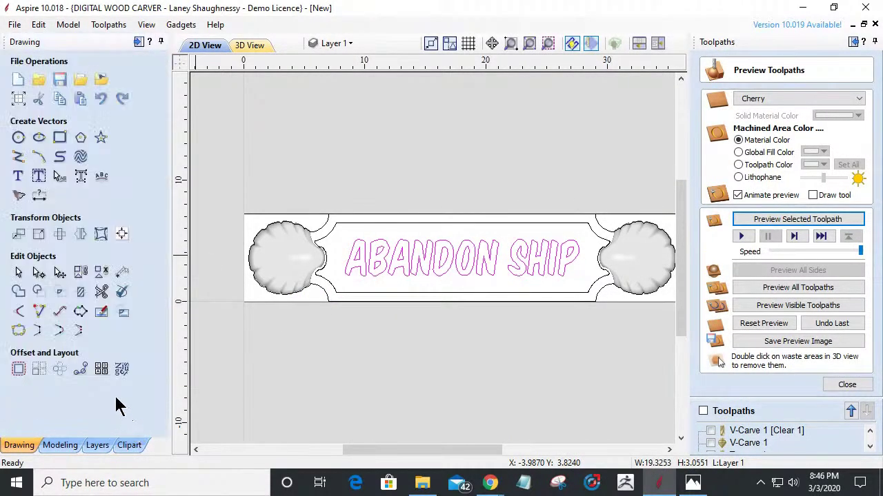
{"action": "left_click", "coordinate": [19, 178]}
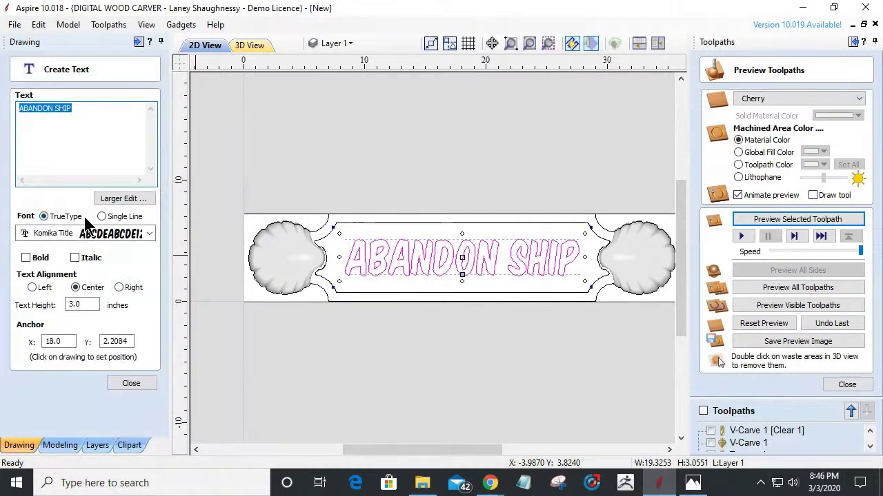
Step: Try the Script MT Bold font and the Elephant font on the ABANDON SHIP text
{"action": "left_click", "coordinate": [147, 235]}
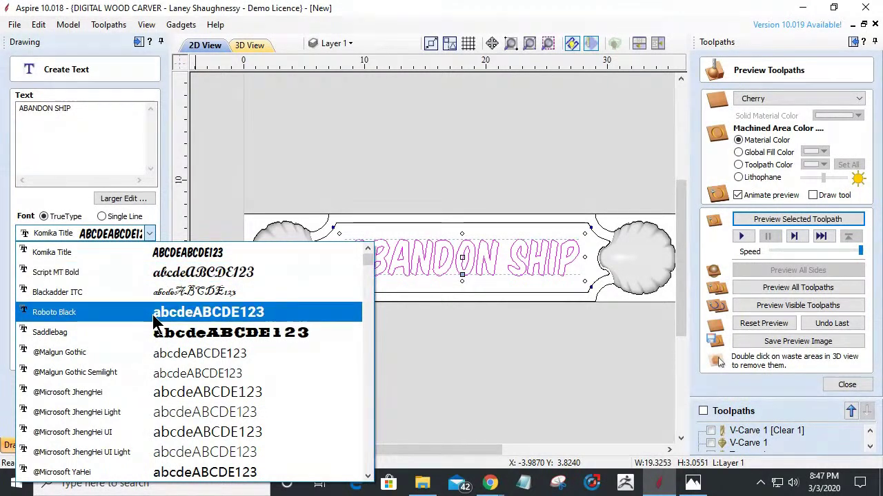
{"action": "left_click", "coordinate": [152, 273]}
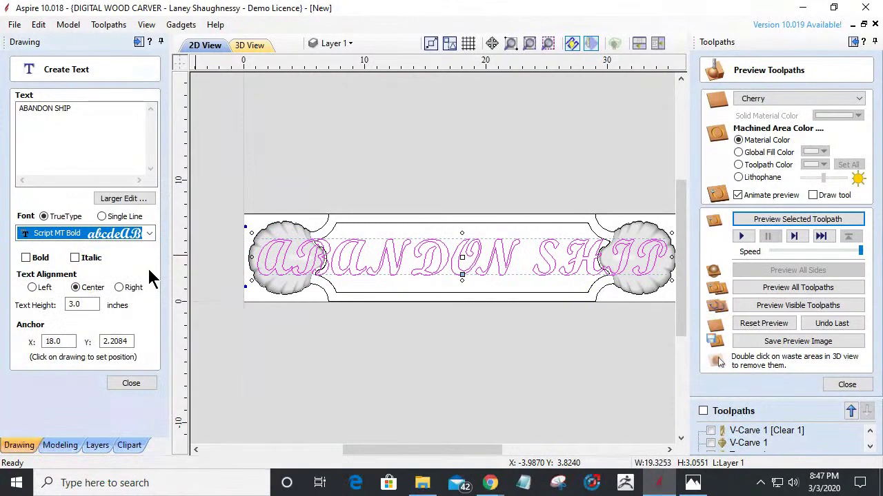
{"action": "left_click", "coordinate": [149, 234]}
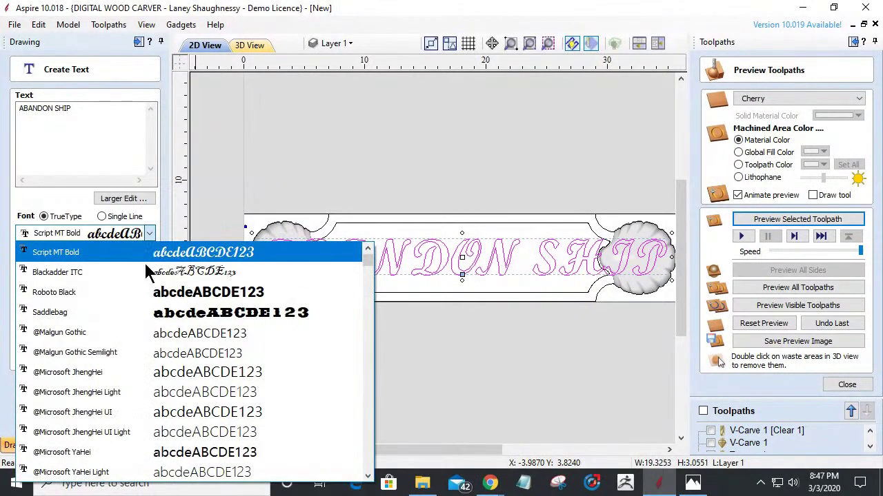
{"action": "scroll", "coordinate": [148, 322], "scroll_direction": "down", "scroll_amount": 6}
{"action": "scroll", "coordinate": [148, 322], "scroll_direction": "down", "scroll_amount": 6}
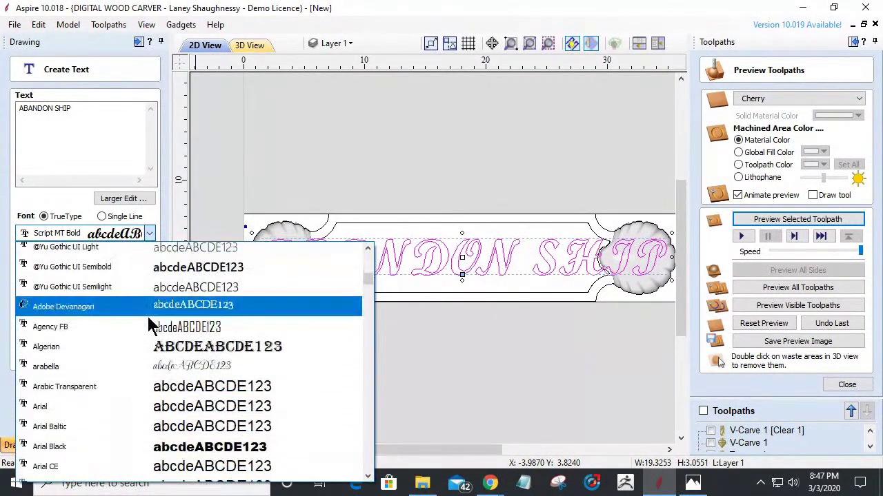
{"action": "scroll", "coordinate": [148, 322], "scroll_direction": "up", "scroll_amount": 1}
{"action": "scroll", "coordinate": [148, 322], "scroll_direction": "up", "scroll_amount": 2}
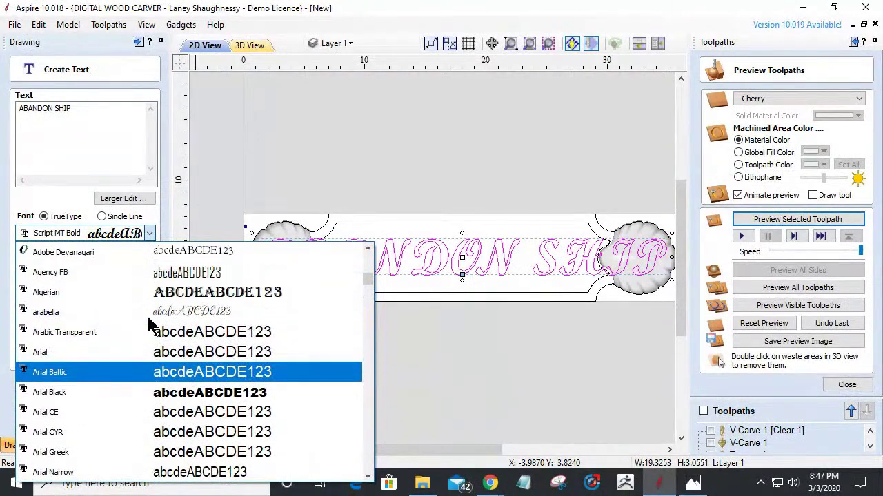
{"action": "scroll", "coordinate": [148, 322], "scroll_direction": "down", "scroll_amount": 3}
{"action": "scroll", "coordinate": [148, 324], "scroll_direction": "down", "scroll_amount": 2}
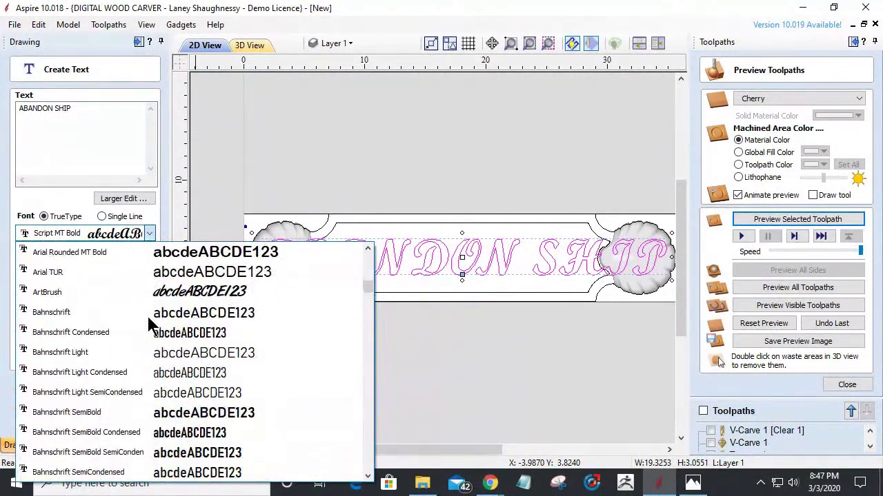
{"action": "scroll", "coordinate": [148, 324], "scroll_direction": "down", "scroll_amount": 8}
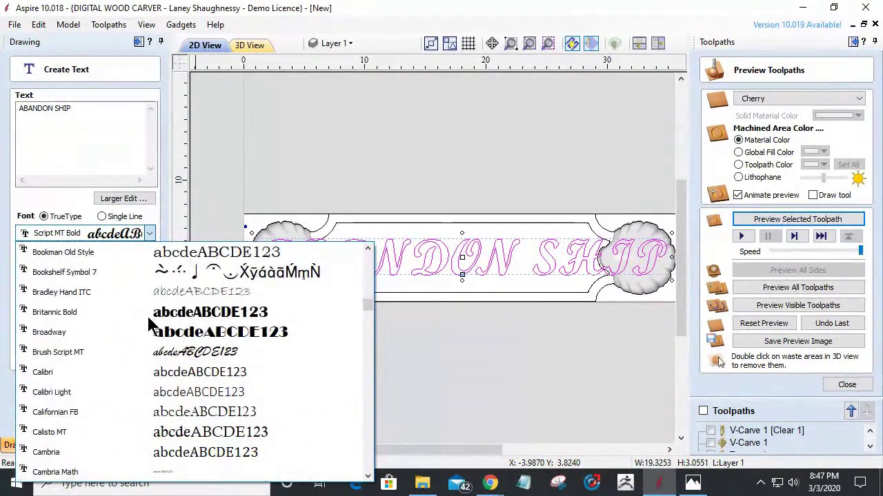
{"action": "scroll", "coordinate": [148, 325], "scroll_direction": "down", "scroll_amount": 6}
{"action": "scroll", "coordinate": [148, 324], "scroll_direction": "down", "scroll_amount": 2}
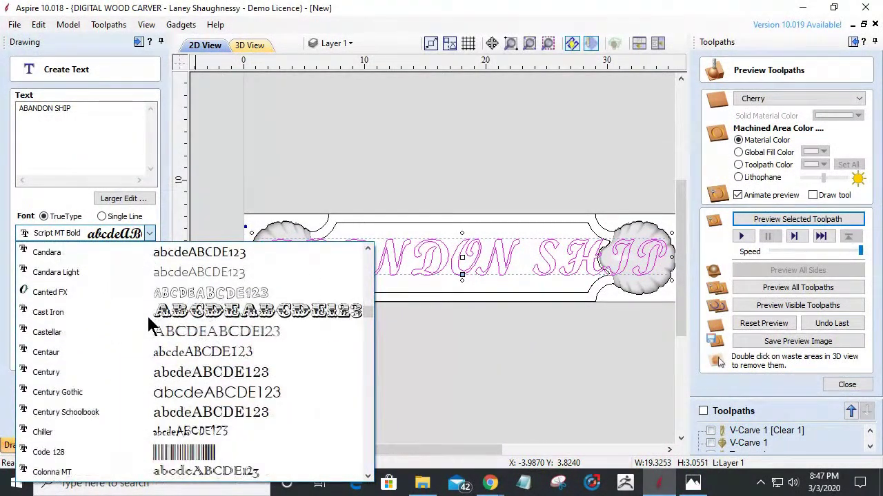
{"action": "scroll", "coordinate": [148, 322], "scroll_direction": "down", "scroll_amount": 6}
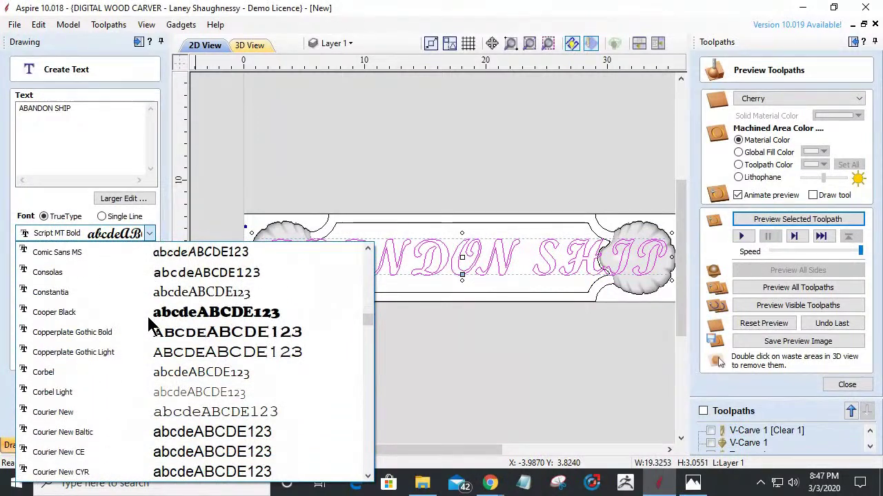
{"action": "scroll", "coordinate": [149, 324], "scroll_direction": "down", "scroll_amount": 5}
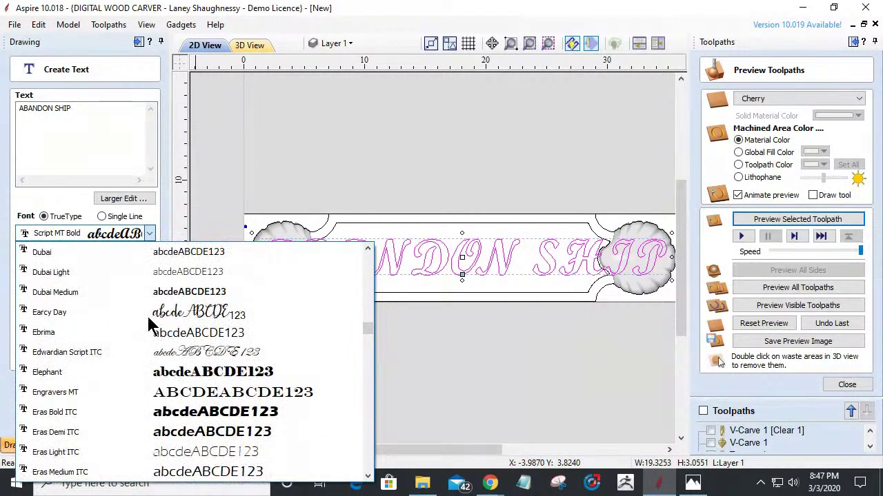
{"action": "left_click", "coordinate": [153, 372]}
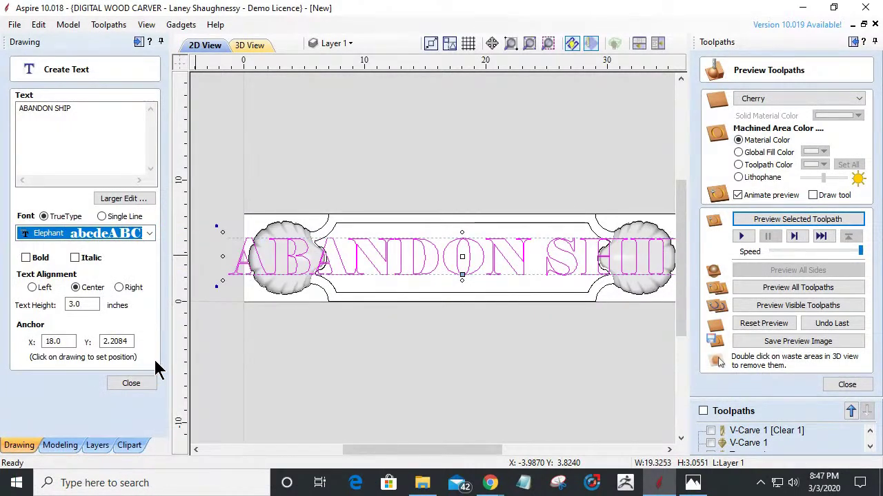
Step: Try the Forte font on the ABANDON SHIP text and inspect the letter shapes up close
{"action": "left_click", "coordinate": [143, 233]}
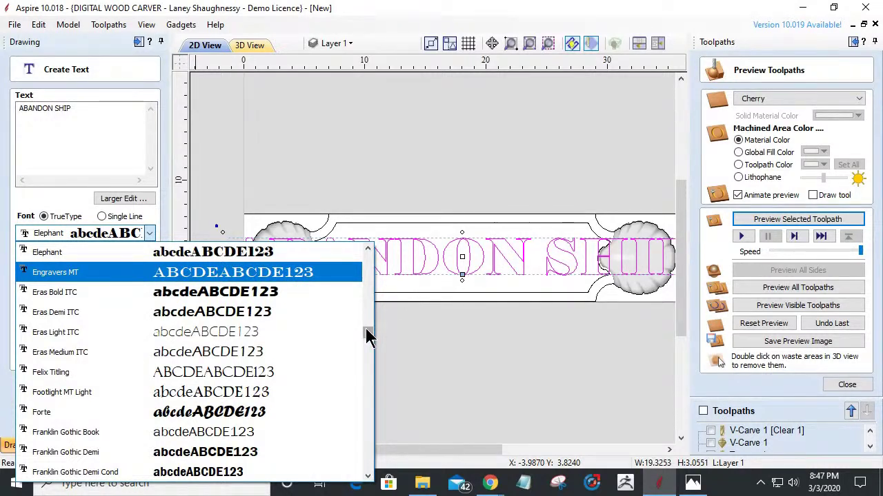
{"action": "left_click", "coordinate": [257, 412]}
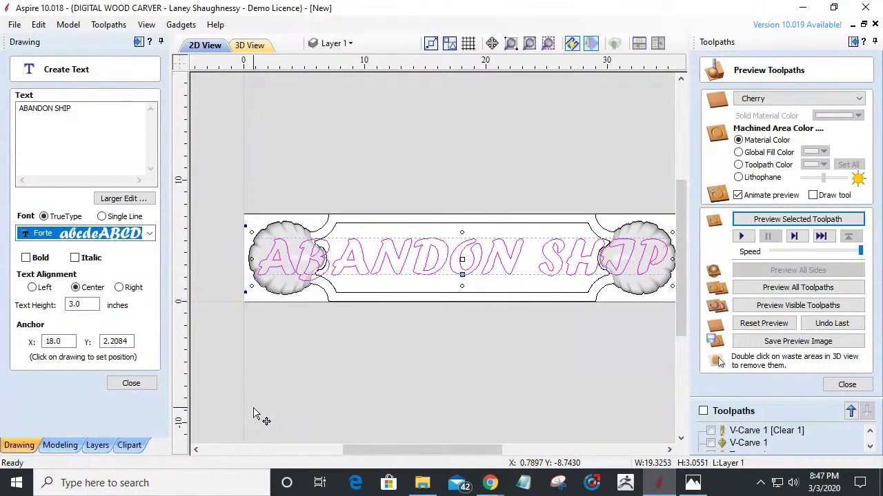
{"action": "scroll", "coordinate": [416, 260], "scroll_direction": "up", "scroll_amount": 2}
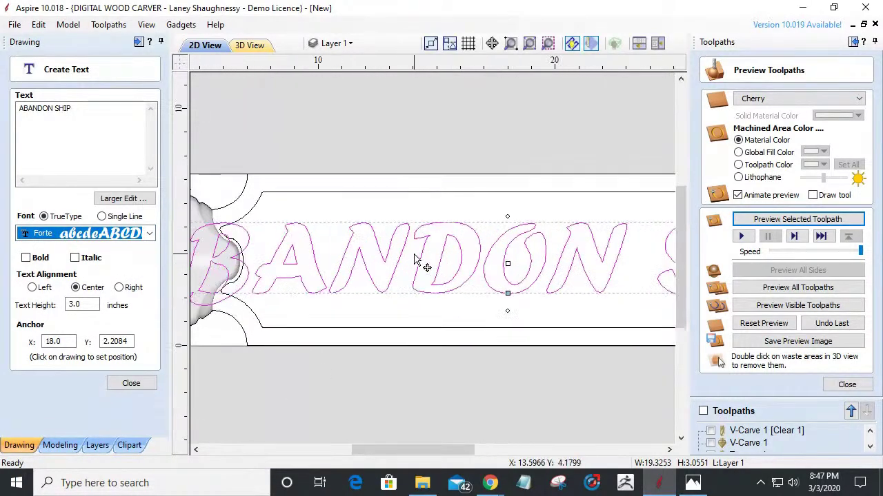
{"action": "scroll", "coordinate": [415, 261], "scroll_direction": "down", "scroll_amount": 3}
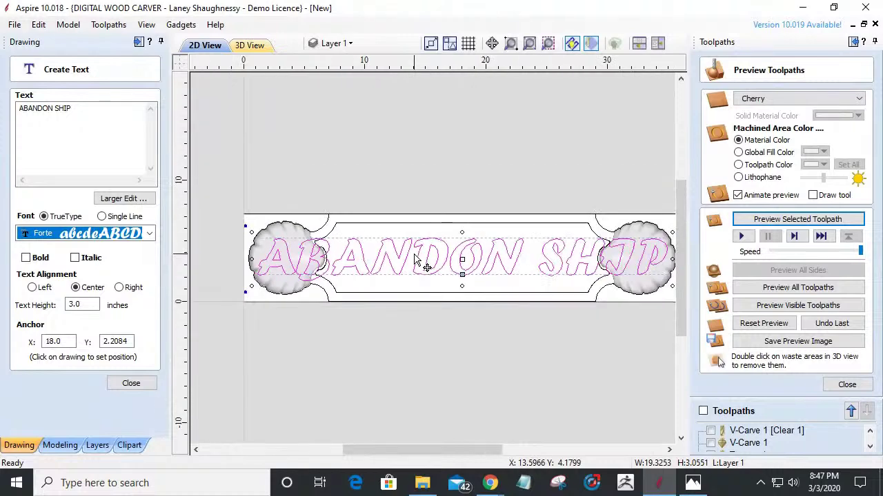
Step: Try the Lato Black font on the ABANDON SHIP text
{"action": "left_click", "coordinate": [149, 235]}
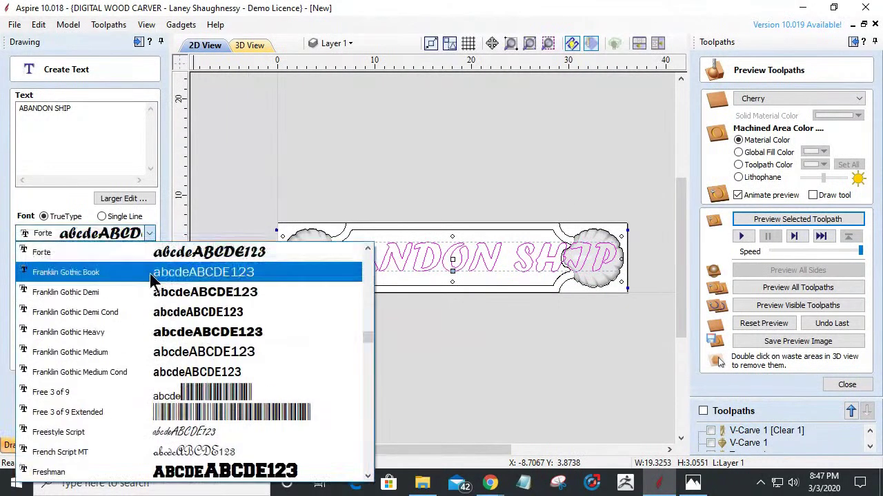
{"action": "scroll", "coordinate": [177, 386], "scroll_direction": "down", "scroll_amount": 4}
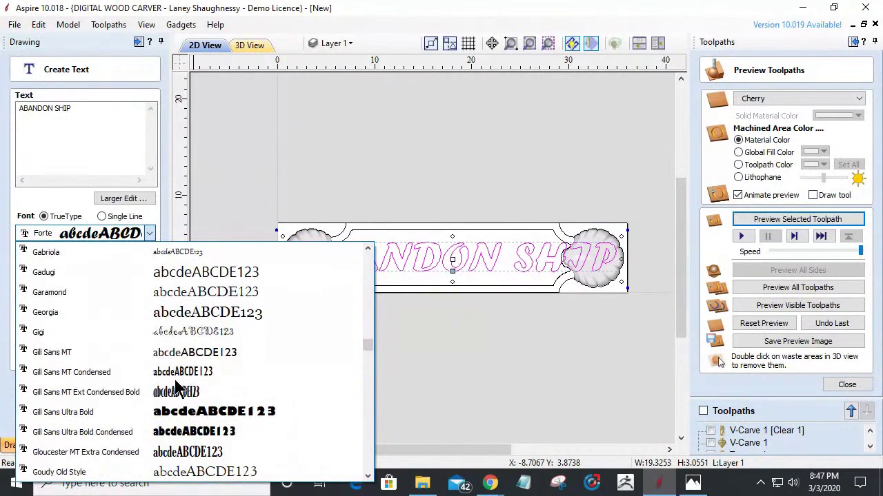
{"action": "scroll", "coordinate": [178, 388], "scroll_direction": "down", "scroll_amount": 10}
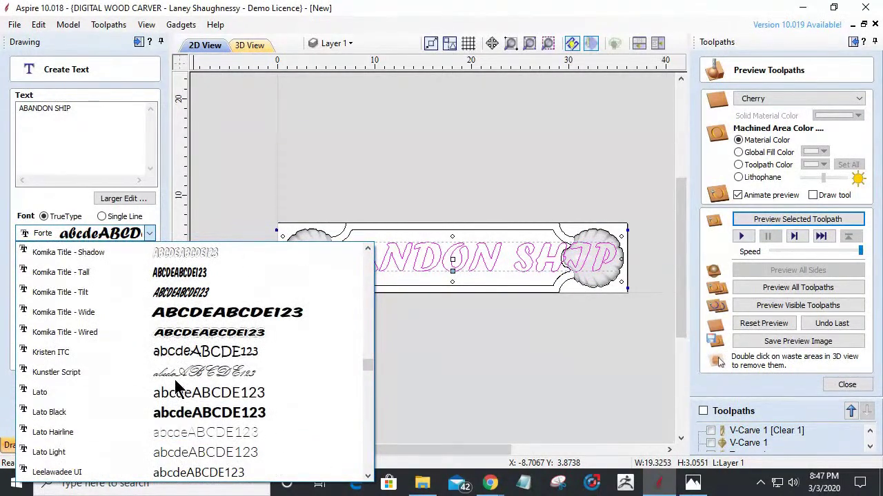
{"action": "scroll", "coordinate": [177, 389], "scroll_direction": "down", "scroll_amount": 1}
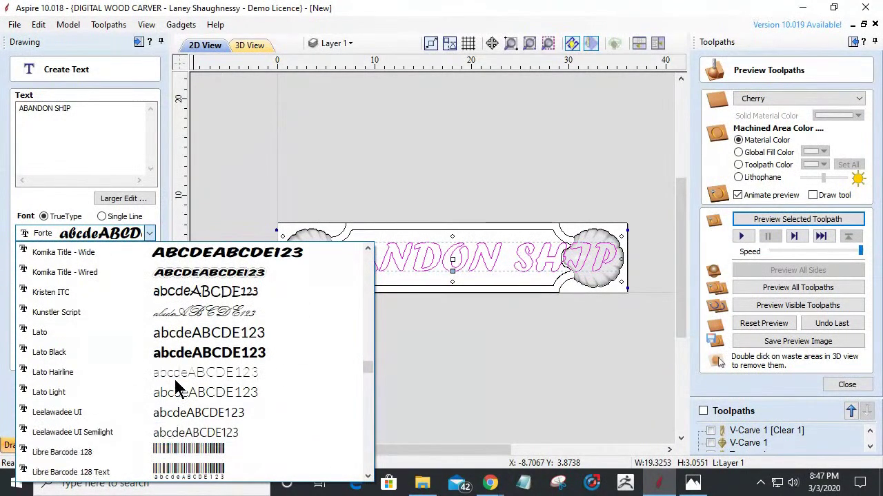
{"action": "left_click", "coordinate": [176, 357]}
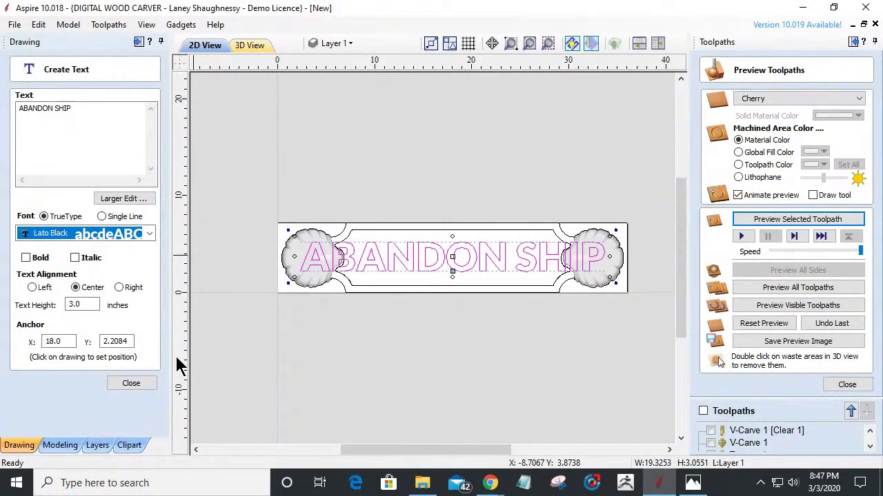
Step: Try the Matura MT Script Capitals font on the ABANDON SHIP text
{"action": "left_click", "coordinate": [149, 234]}
{"action": "scroll", "coordinate": [145, 386], "scroll_direction": "down", "scroll_amount": 3}
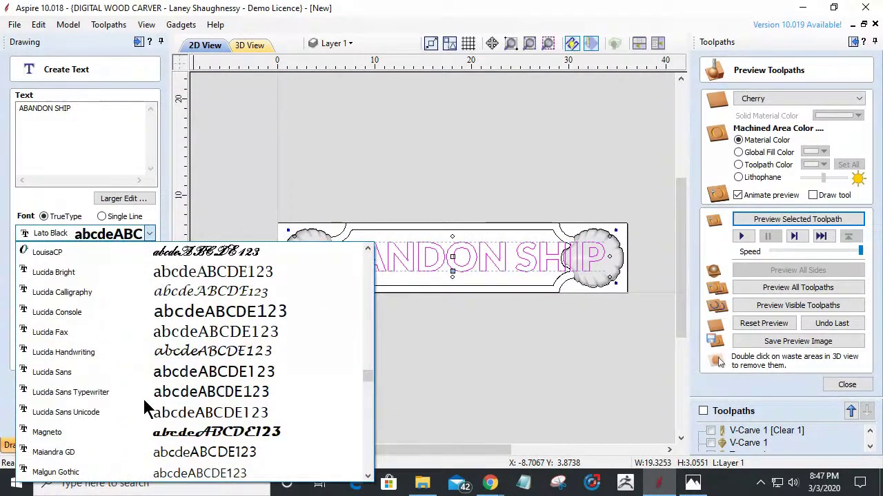
{"action": "scroll", "coordinate": [145, 408], "scroll_direction": "down", "scroll_amount": 1}
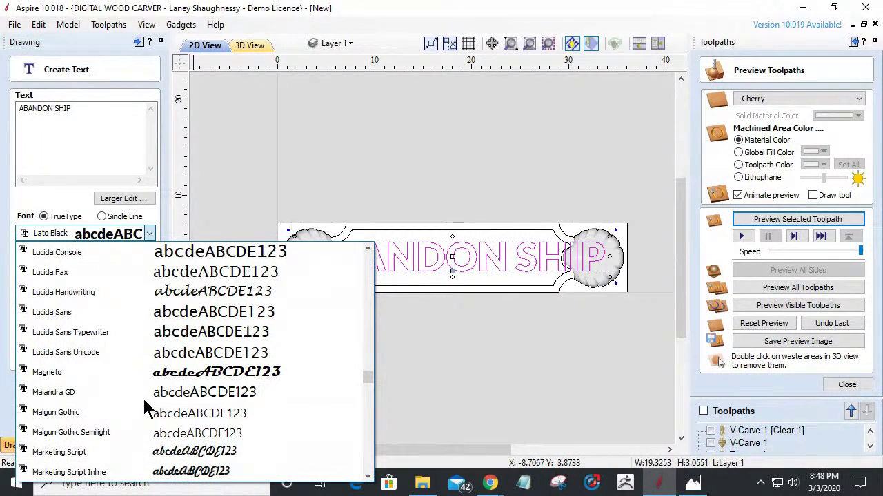
{"action": "scroll", "coordinate": [145, 409], "scroll_direction": "down", "scroll_amount": 2}
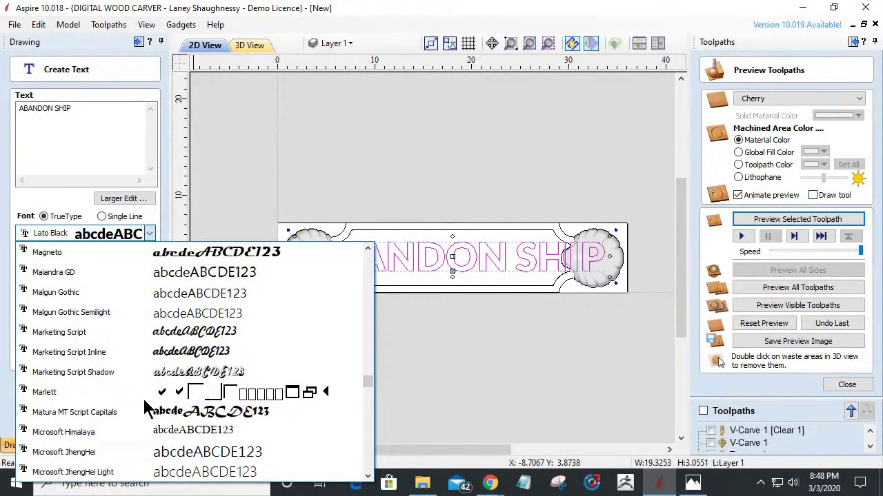
{"action": "scroll", "coordinate": [146, 407], "scroll_direction": "down", "scroll_amount": 1}
{"action": "left_click", "coordinate": [171, 357]}
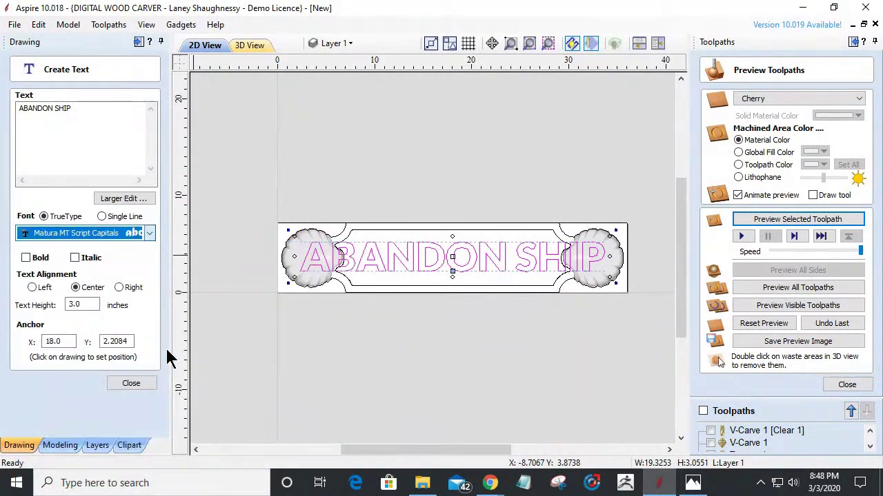
Step: Change the font of the ABANDON SHIP text to Rockwell Extra Bold
{"action": "left_click", "coordinate": [148, 234]}
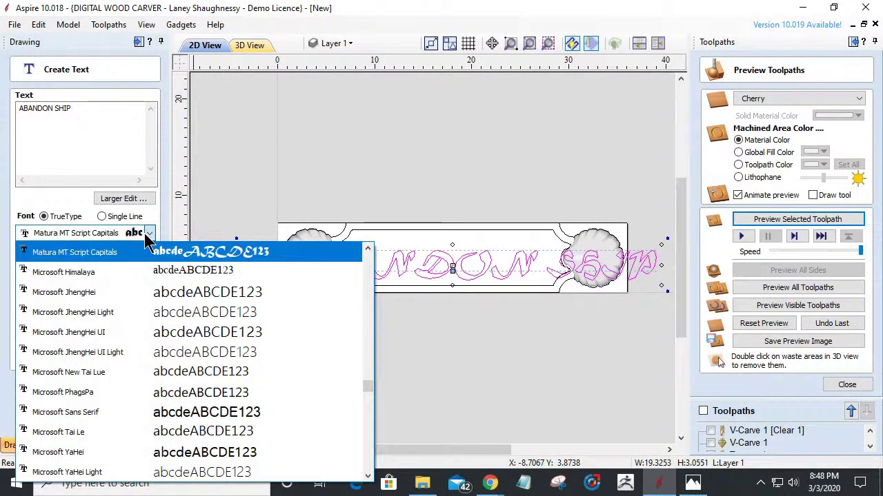
{"action": "scroll", "coordinate": [168, 327], "scroll_direction": "down", "scroll_amount": 15}
{"action": "scroll", "coordinate": [169, 327], "scroll_direction": "down", "scroll_amount": 5}
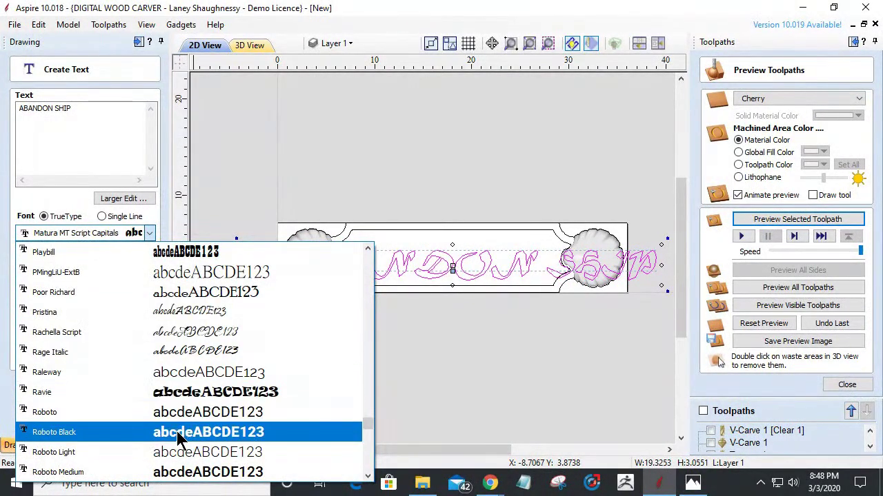
{"action": "scroll", "coordinate": [176, 431], "scroll_direction": "down", "scroll_amount": 2}
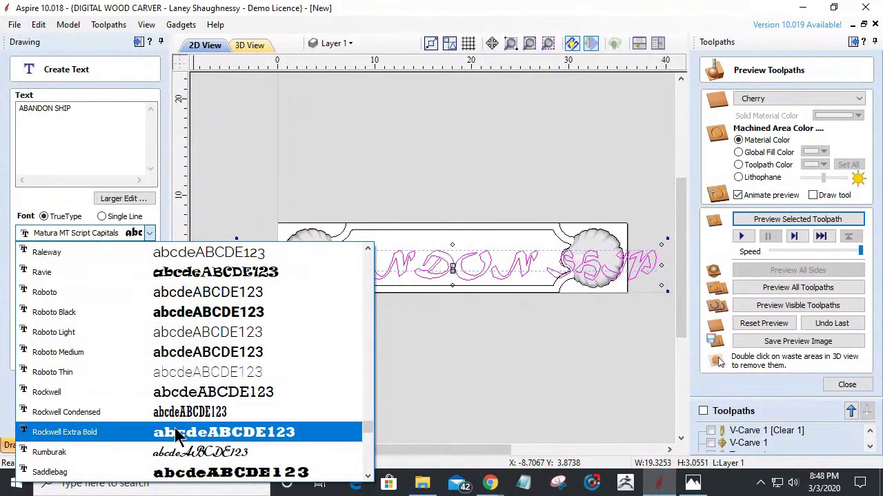
{"action": "left_click", "coordinate": [177, 433]}
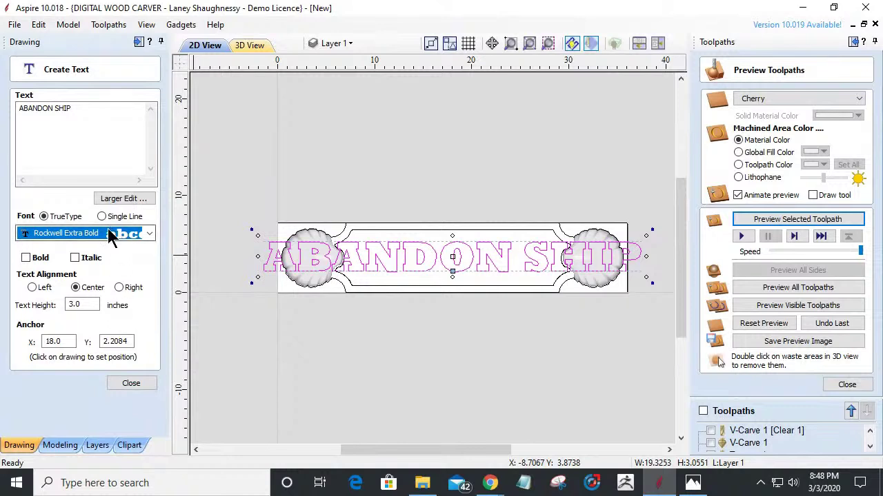
Step: Set the ABANDON SHIP text height to 1.5 inches and finish editing the text
{"action": "double_click", "coordinate": [89, 304]}
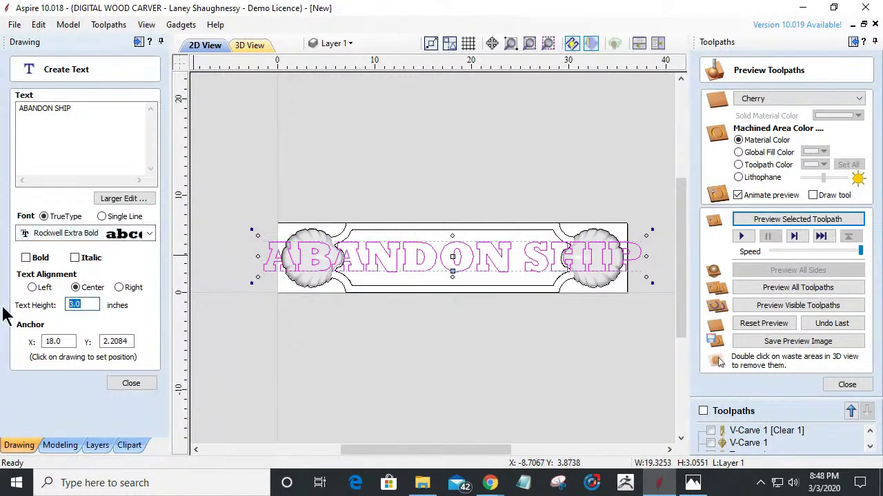
{"action": "type", "text": "2"}
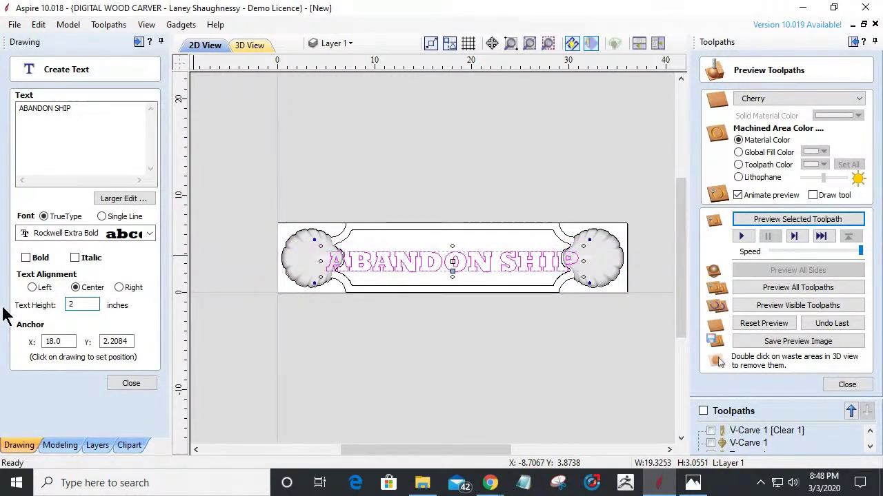
{"action": "type", "text": "1.5"}
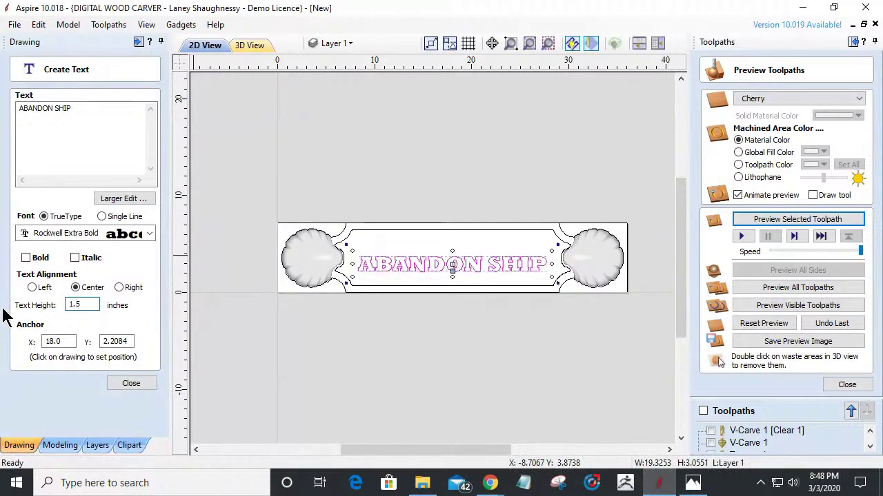
{"action": "left_click", "coordinate": [131, 383]}
{"action": "scroll", "coordinate": [435, 273], "scroll_direction": "up", "scroll_amount": 3}
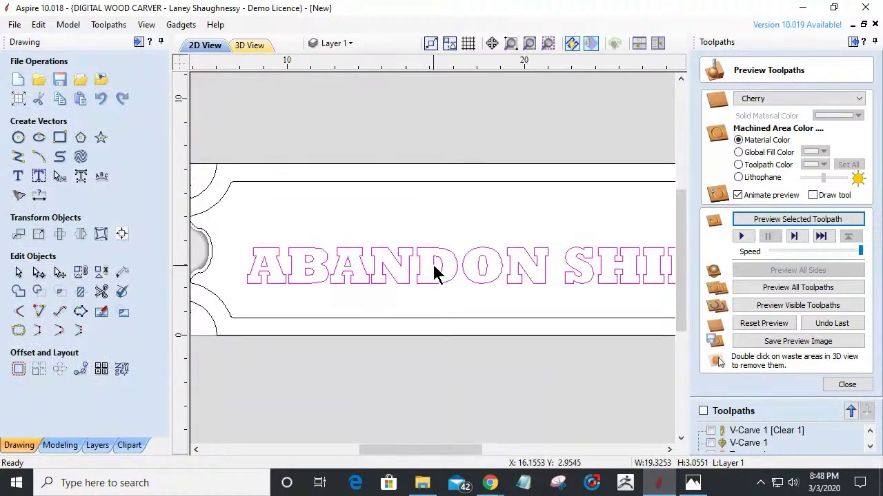
Step: Center the ABANDON SHIP text vertically in the material
{"action": "scroll", "coordinate": [419, 259], "scroll_direction": "down", "scroll_amount": 3}
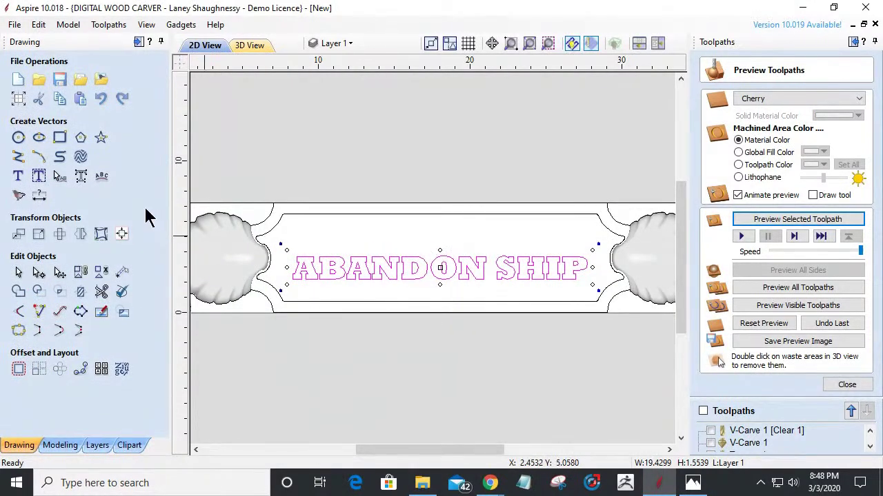
{"action": "left_click", "coordinate": [121, 234]}
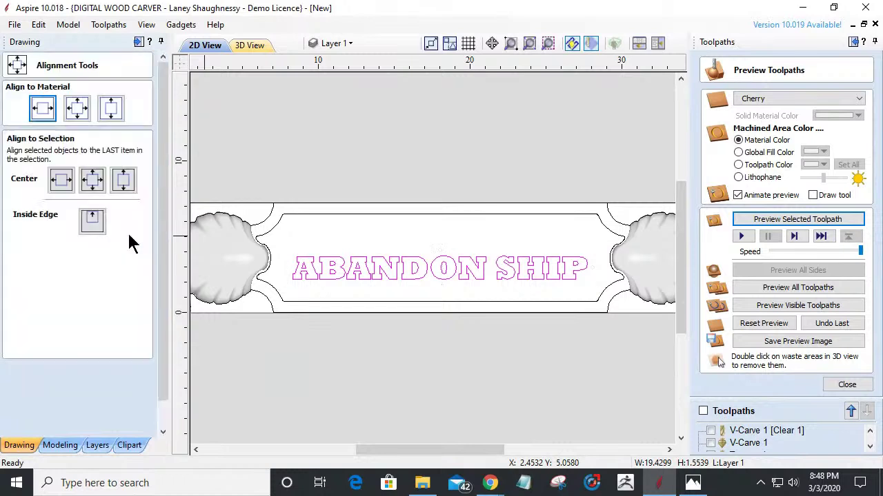
{"action": "left_click", "coordinate": [111, 107]}
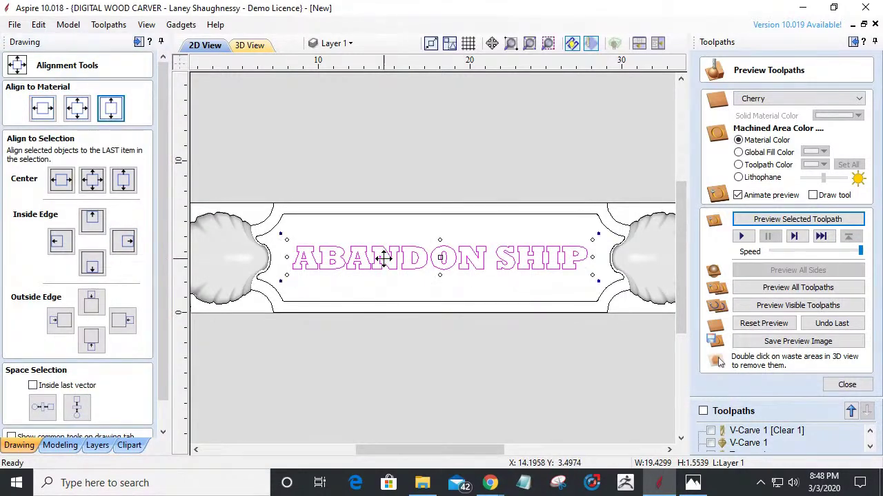
Step: Stretch the ABANDON SHIP text to about 20.83 inches wide and 4.67 inches high to fill the inner border, and close the alignment tools
{"action": "scroll", "coordinate": [381, 257], "scroll_direction": "up", "scroll_amount": 1}
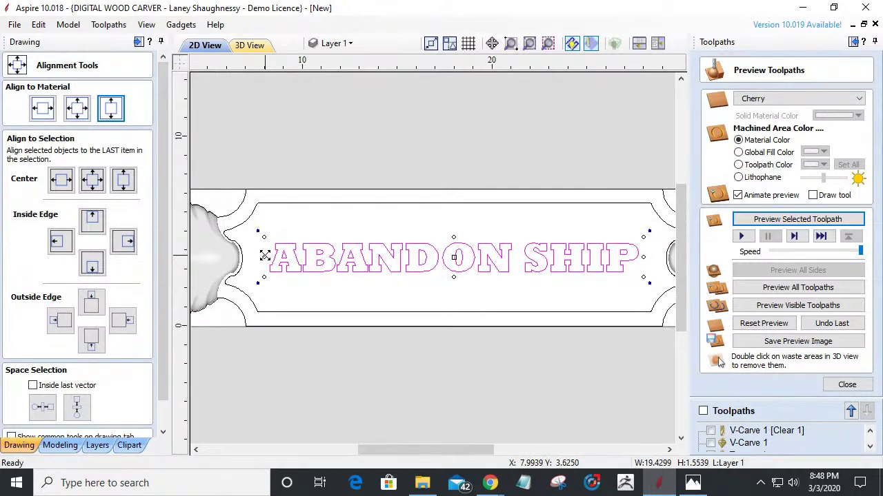
{"action": "left_click_drag", "start_coordinate": [265, 255], "coordinate": [256, 256]}
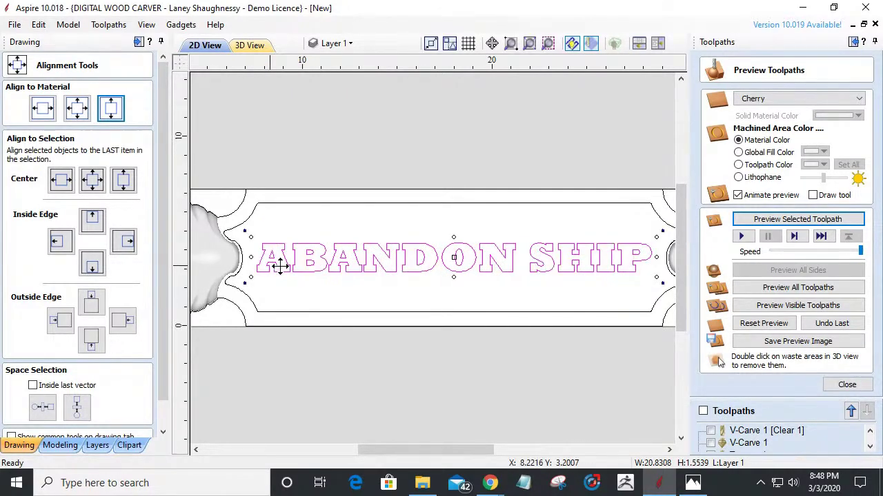
{"action": "left_click_drag", "start_coordinate": [454, 237], "coordinate": [453, 214]}
{"action": "left_click", "coordinate": [428, 175]}
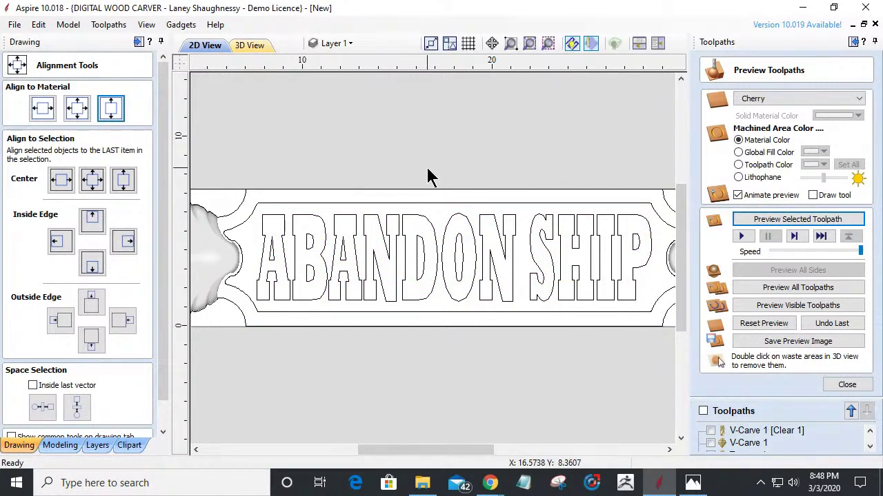
{"action": "scroll", "coordinate": [424, 159], "scroll_direction": "down", "scroll_amount": 2}
{"action": "scroll", "coordinate": [441, 233], "scroll_direction": "up", "scroll_amount": 2}
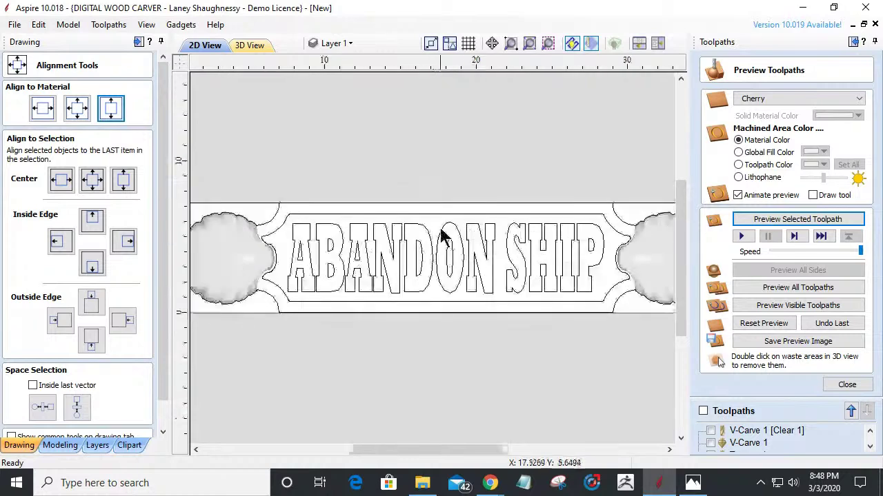
{"action": "left_click_drag", "start_coordinate": [159, 378], "coordinate": [163, 430]}
{"action": "left_click", "coordinate": [124, 432]}
{"action": "left_click", "coordinate": [124, 432]}
{"action": "scroll", "coordinate": [237, 314], "scroll_direction": "down", "scroll_amount": 1}
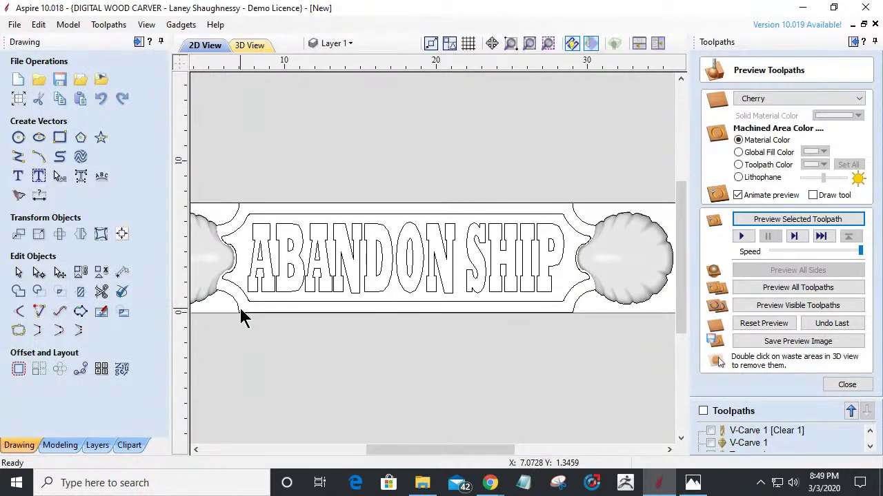
Step: Add a new layer named Female Inlay
{"action": "left_click", "coordinate": [333, 46]}
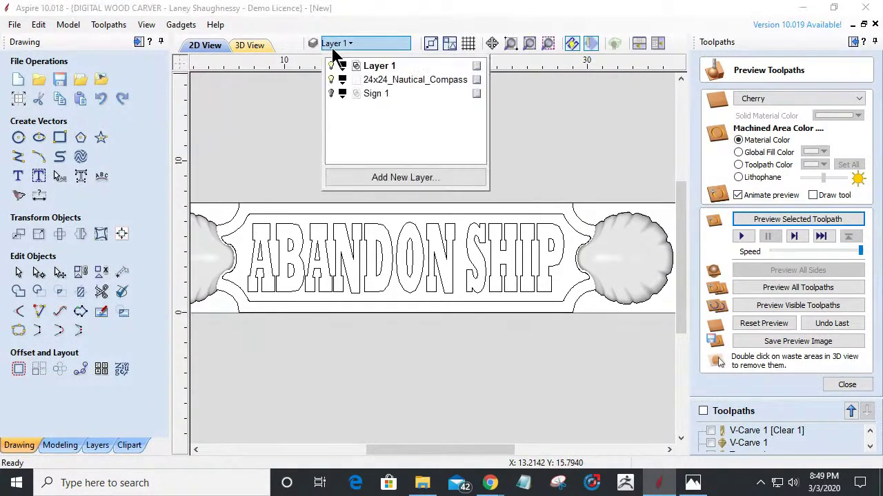
{"action": "left_click", "coordinate": [369, 181]}
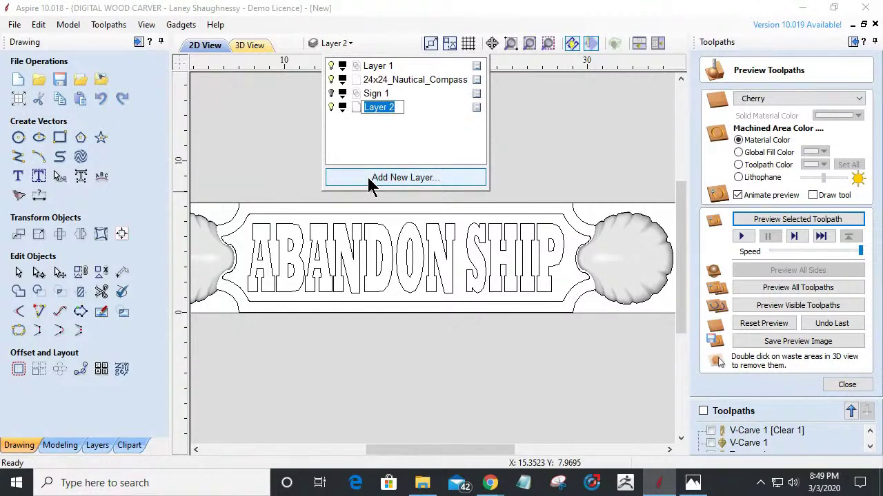
{"action": "type", "text": "F"}
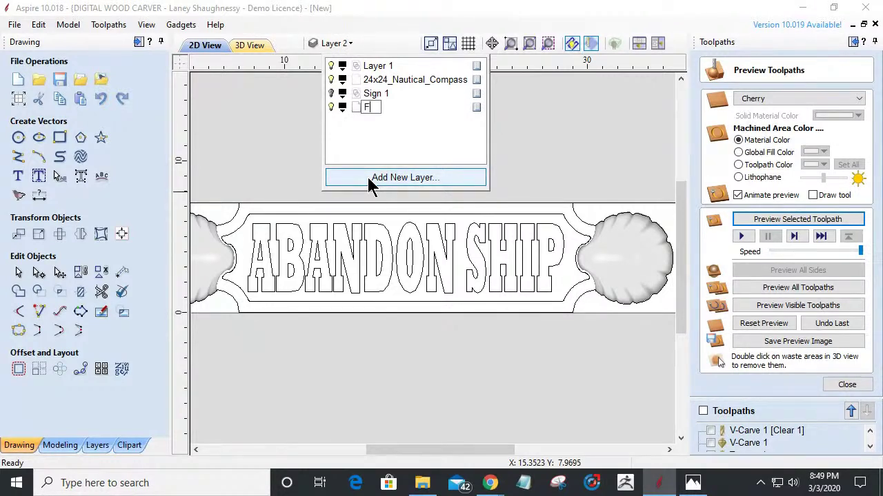
{"action": "type", "text": "emale Inlay"}
{"action": "key", "text": "Return"}
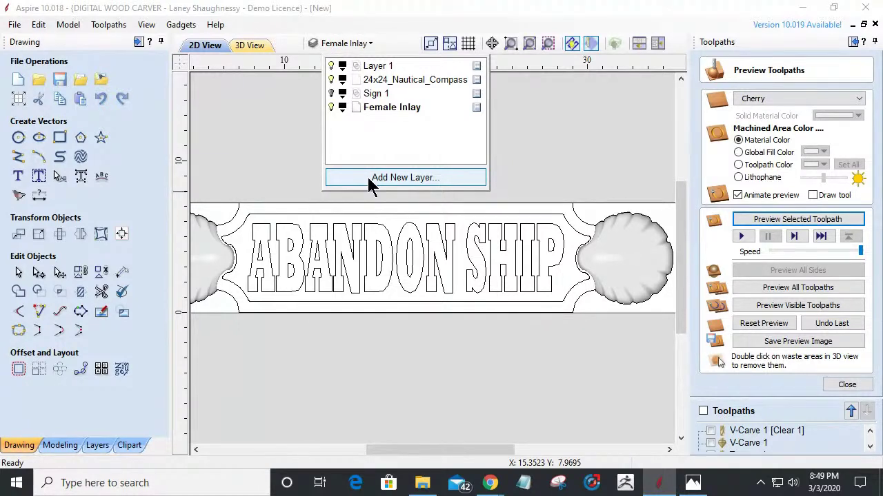
Step: Add another new layer named Male Inlay and close the layer list
{"action": "left_click", "coordinate": [366, 177]}
{"action": "type", "text": "Male INlay"}
{"action": "key", "text": "BackSpace"}
{"action": "key", "text": "BackSpace"}
{"action": "key", "text": "BackSpace"}
{"action": "key", "text": "BackSpace"}
{"action": "key", "text": "BackSpace"}
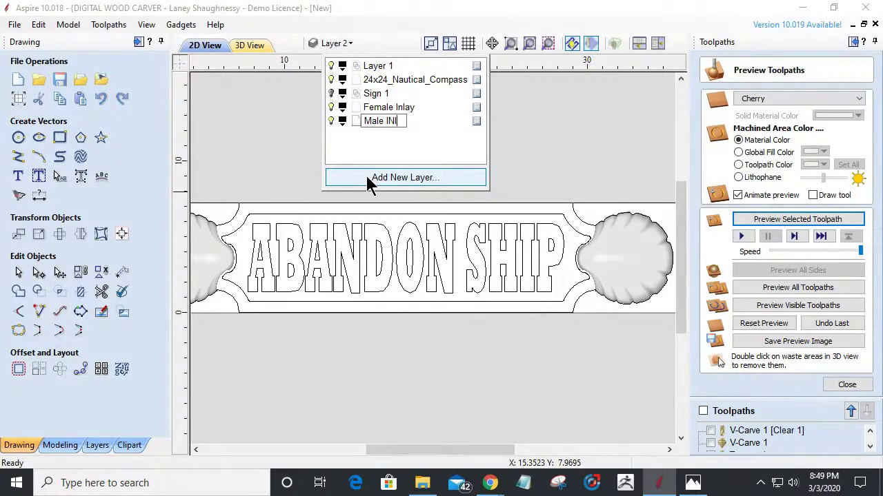
{"action": "type", "text": "Inlay"}
{"action": "key", "text": "Return"}
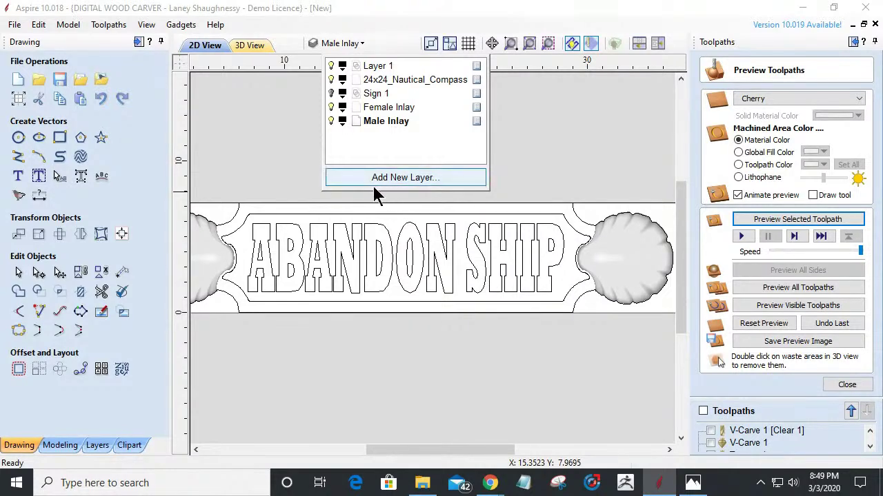
{"action": "left_click", "coordinate": [286, 166]}
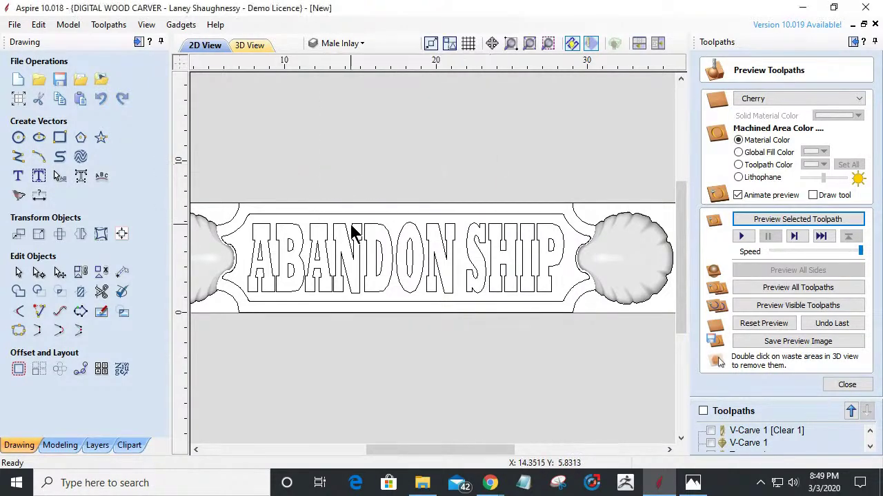
Step: Center the stretched ABANDON SHIP text both horizontally and vertically in the material
{"action": "scroll", "coordinate": [352, 232], "scroll_direction": "up", "scroll_amount": 5}
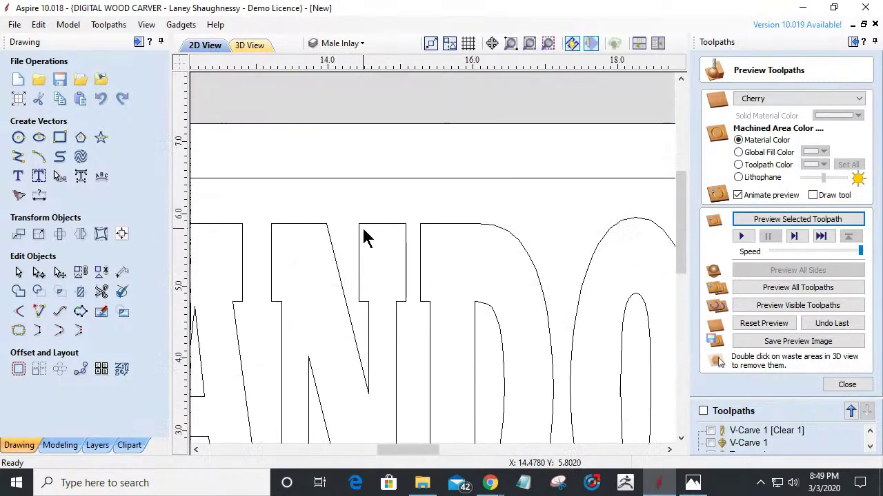
{"action": "scroll", "coordinate": [364, 231], "scroll_direction": "down", "scroll_amount": 5}
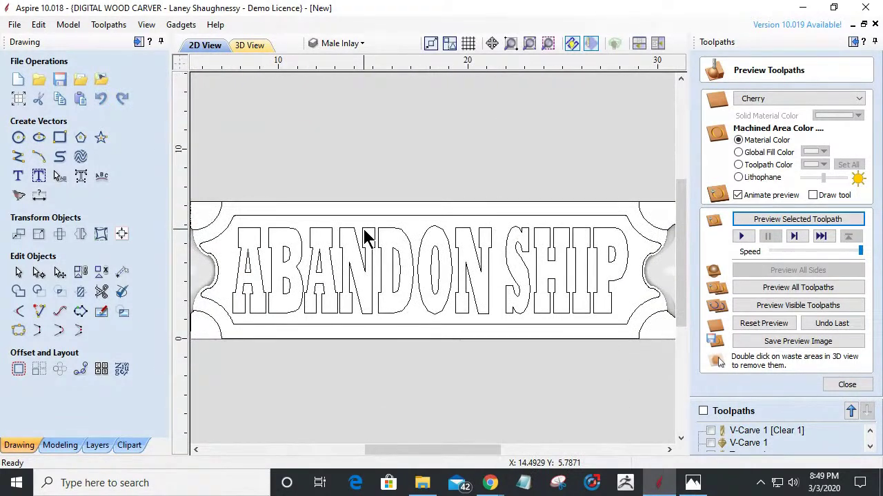
{"action": "scroll", "coordinate": [364, 230], "scroll_direction": "down", "scroll_amount": 1}
{"action": "scroll", "coordinate": [301, 194], "scroll_direction": "up", "scroll_amount": 1}
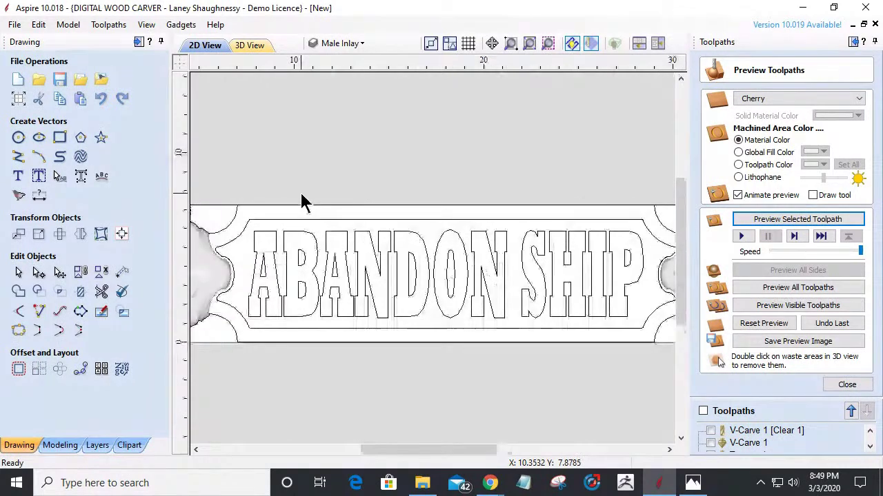
{"action": "left_click", "coordinate": [416, 267]}
{"action": "left_click", "coordinate": [121, 234]}
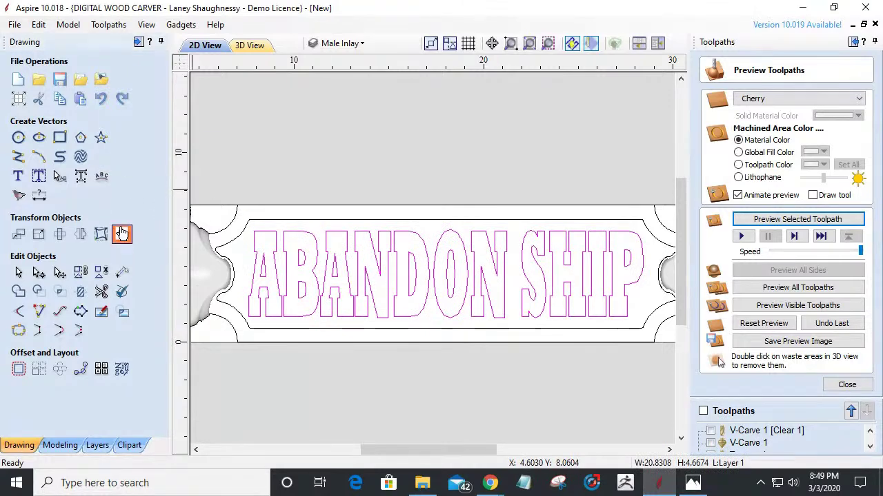
{"action": "left_click", "coordinate": [77, 112]}
{"action": "scroll", "coordinate": [160, 389], "scroll_direction": "down", "scroll_amount": 3}
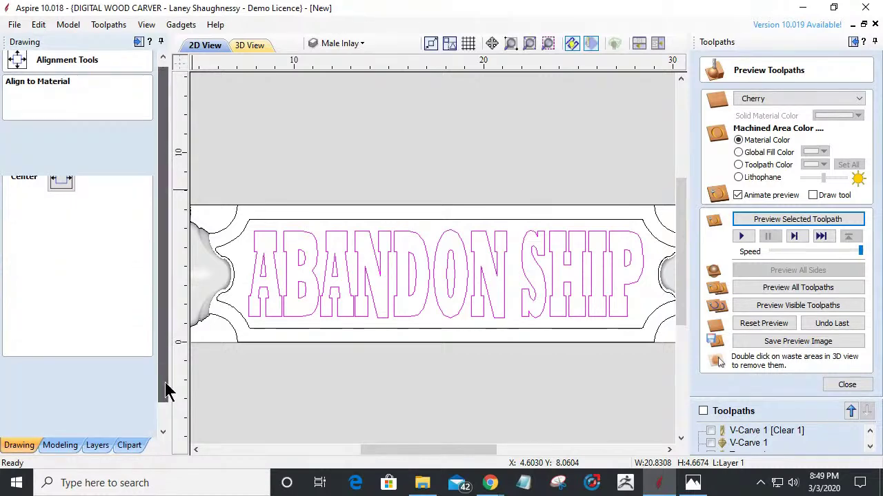
Step: Start a V-Carve toolpath for the ABANDON SHIP lettering with a start depth of 0.0625 inches
{"action": "left_click", "coordinate": [123, 431]}
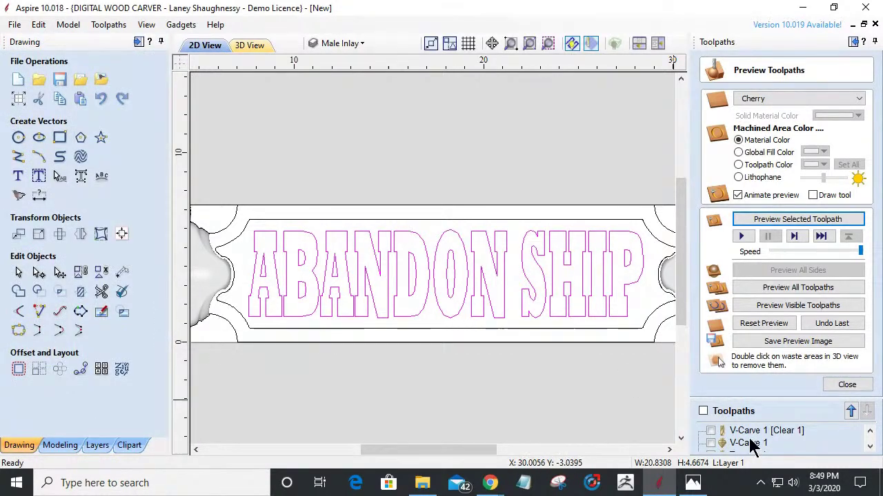
{"action": "left_click", "coordinate": [847, 385]}
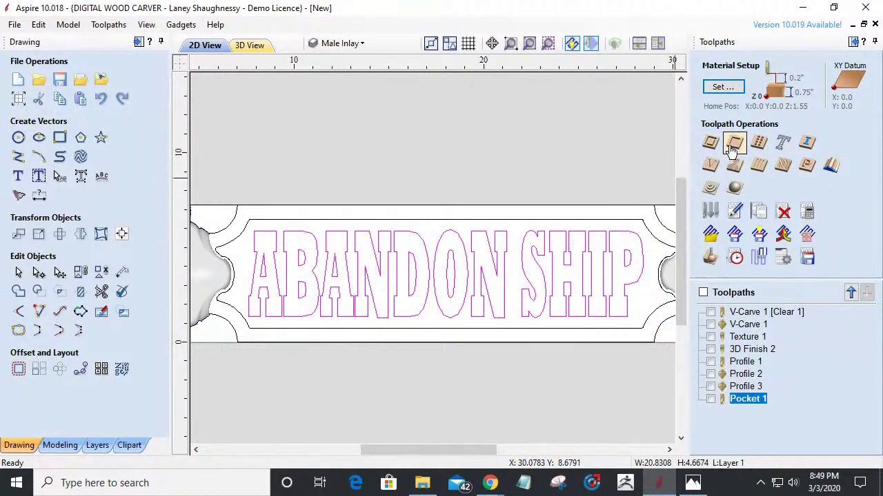
{"action": "left_click", "coordinate": [710, 164]}
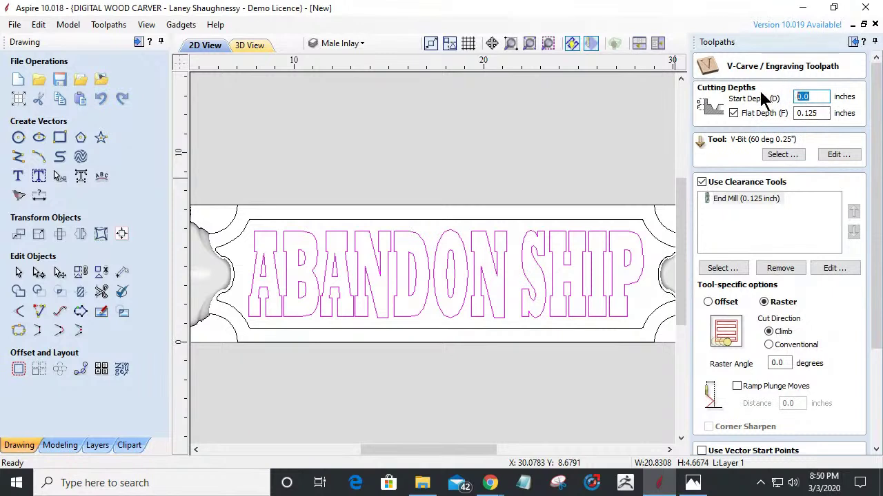
{"action": "type", "text": ".0625"}
Step: Turn off the flat depth limit and the clearance tools for the V-carve toolpath
{"action": "left_click_drag", "start_coordinate": [821, 112], "coordinate": [776, 118]}
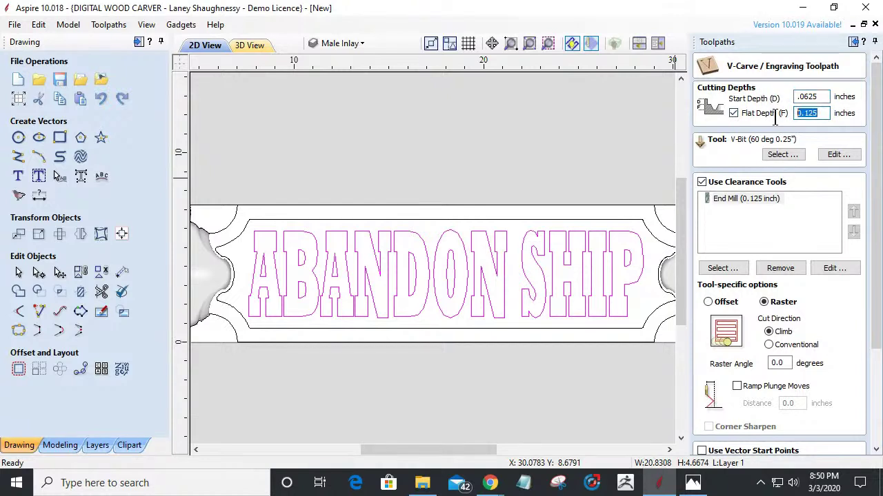
{"action": "key", "text": "BackSpace"}
{"action": "left_click_drag", "start_coordinate": [876, 314], "coordinate": [878, 406]}
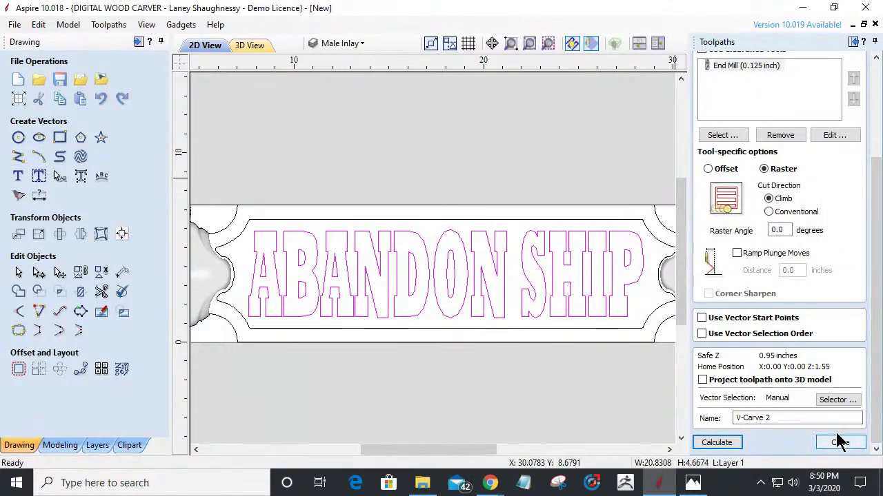
{"action": "scroll", "coordinate": [791, 340], "scroll_direction": "up", "scroll_amount": 3}
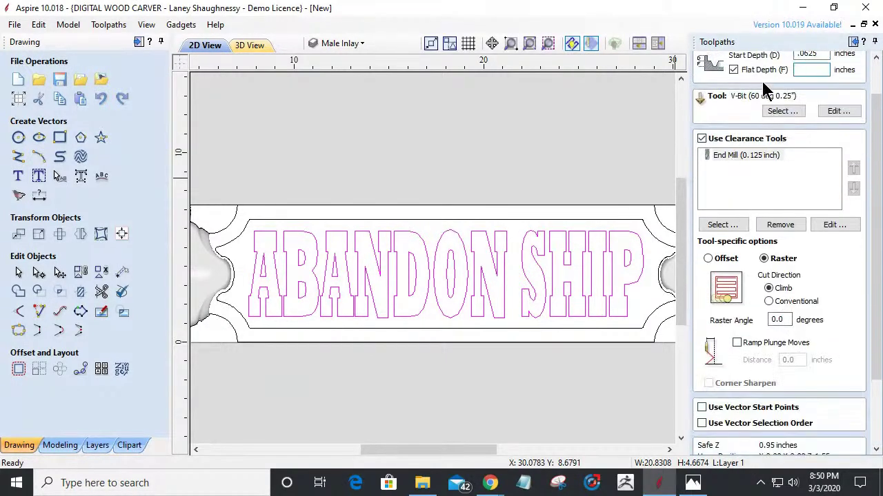
{"action": "scroll", "coordinate": [754, 69], "scroll_direction": "up", "scroll_amount": 1}
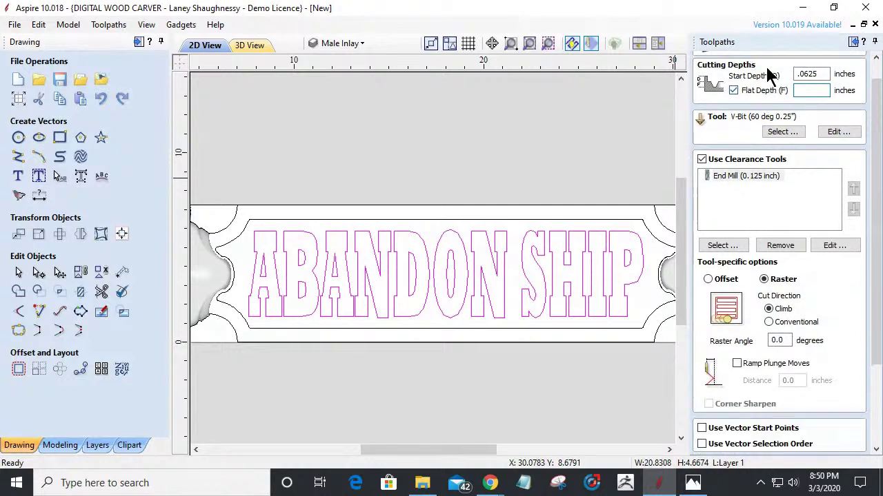
{"action": "left_click", "coordinate": [733, 90]}
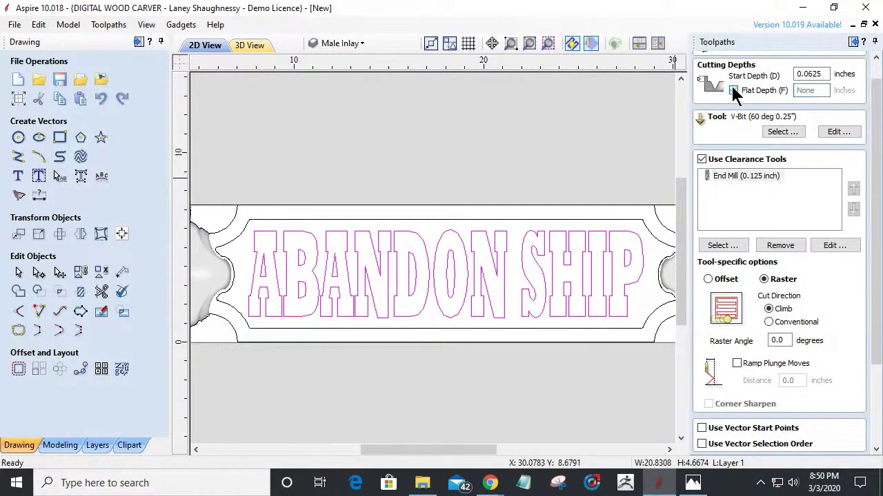
{"action": "left_click", "coordinate": [701, 159]}
Step: Try to calculate the V-carve toolpath with the 60-degree 0.25-inch V-bit
{"action": "left_click_drag", "start_coordinate": [874, 312], "coordinate": [874, 384]}
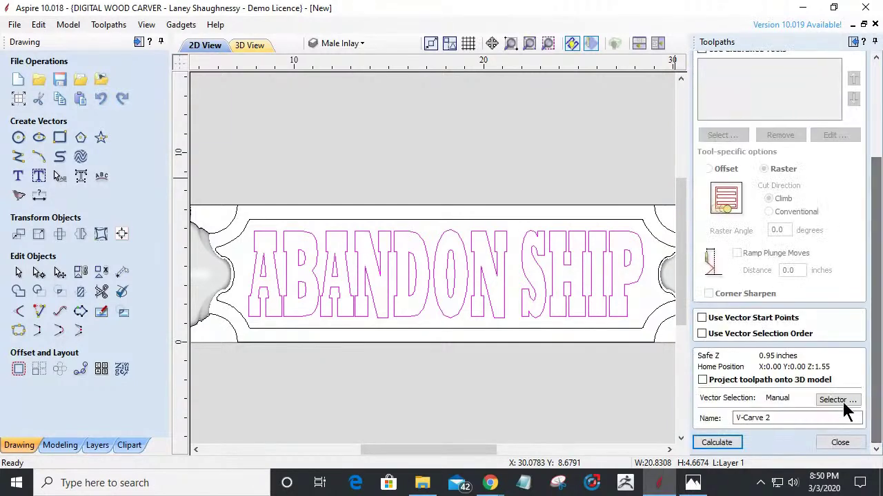
{"action": "left_click", "coordinate": [723, 445]}
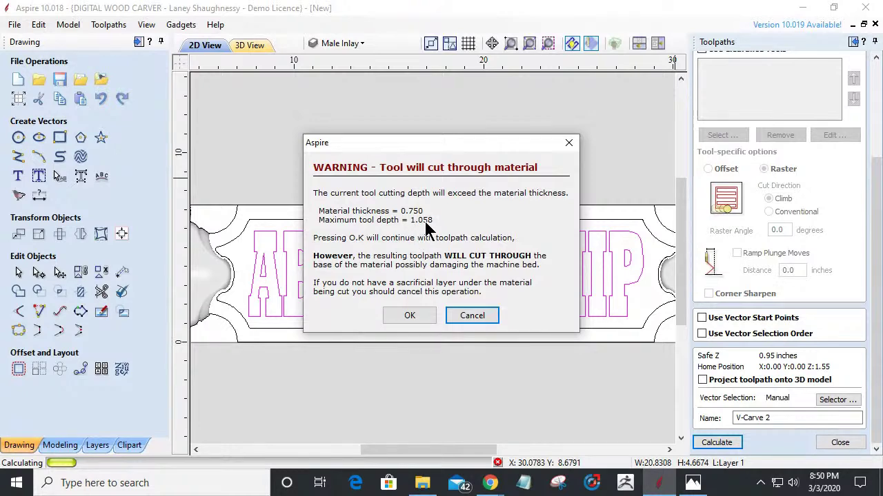
{"action": "left_click", "coordinate": [472, 316]}
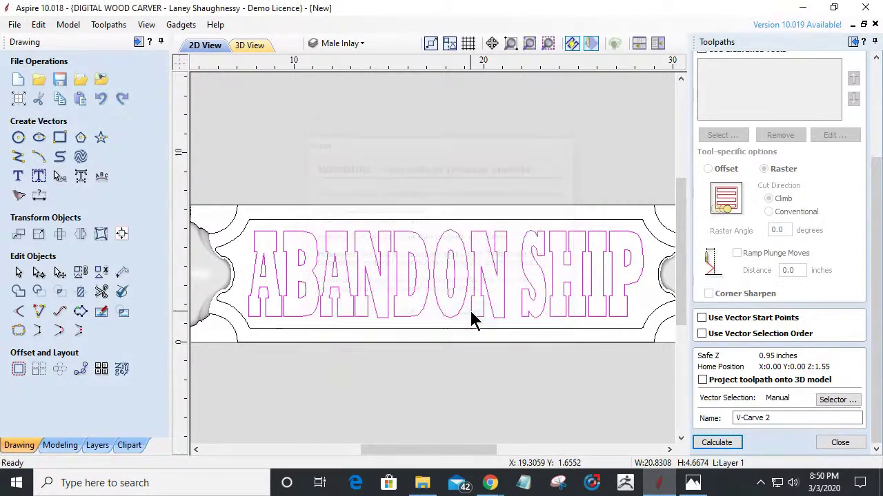
Step: Change the V-carve tool to V-Bit (90 deg 0.5") and calculate the toolpath
{"action": "scroll", "coordinate": [737, 324], "scroll_direction": "up", "scroll_amount": 3}
{"action": "scroll", "coordinate": [741, 320], "scroll_direction": "up", "scroll_amount": 2}
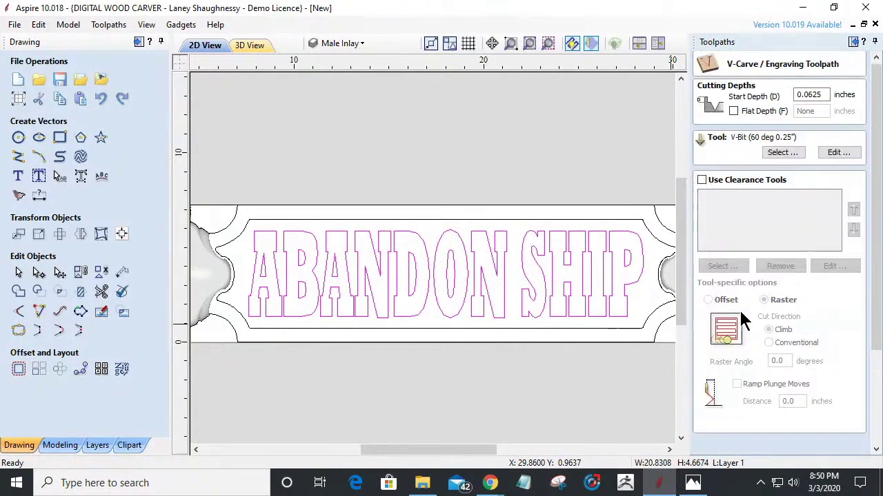
{"action": "left_click", "coordinate": [783, 153]}
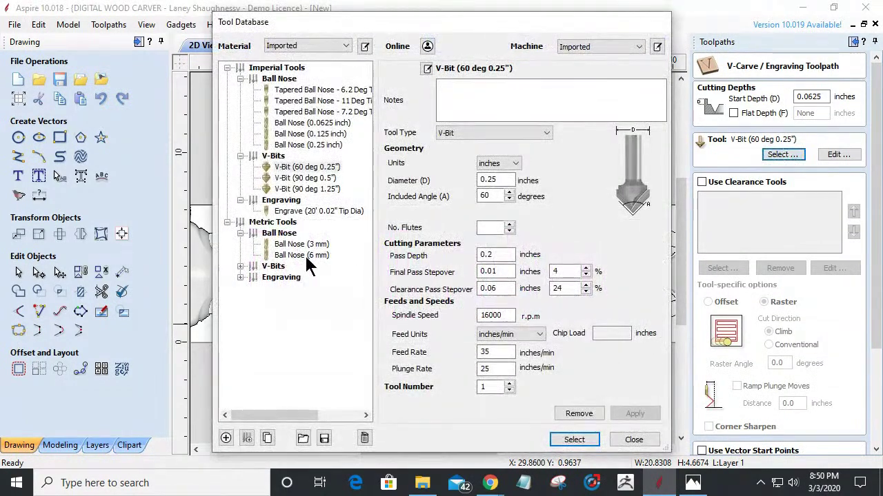
{"action": "left_click", "coordinate": [289, 178]}
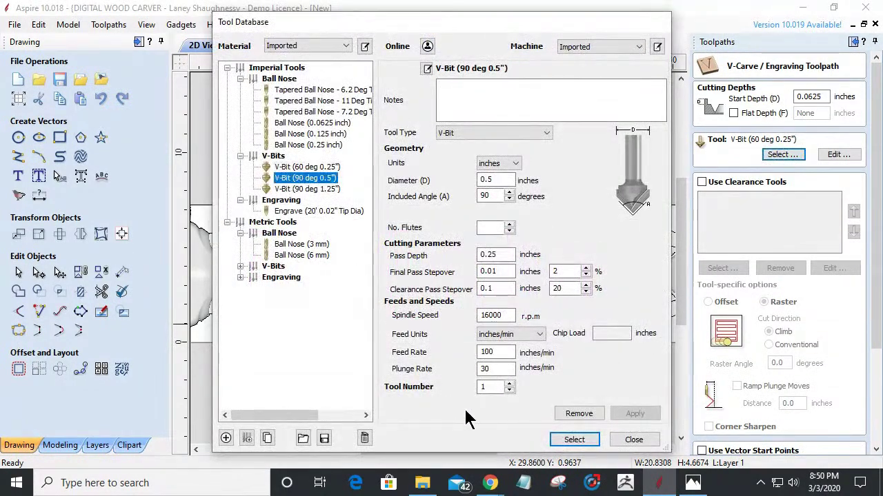
{"action": "left_click", "coordinate": [569, 440]}
{"action": "scroll", "coordinate": [877, 248], "scroll_direction": "down", "scroll_amount": 4}
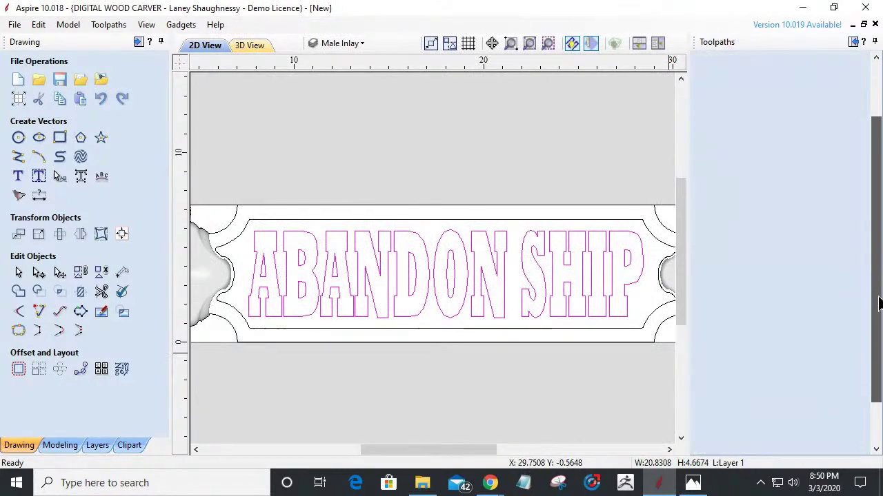
{"action": "left_click", "coordinate": [717, 442]}
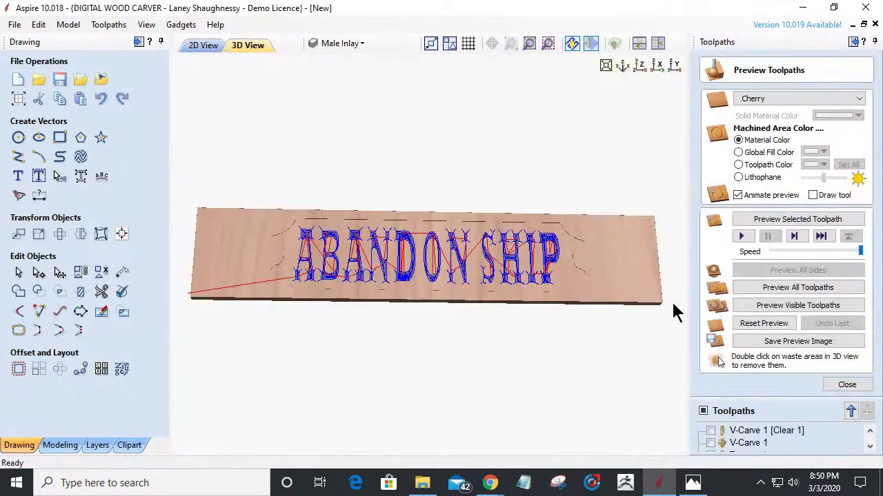
Step: Simulate the V-carve toolpath on the cherry board and inspect the carved letters up close
{"action": "left_click", "coordinate": [760, 218]}
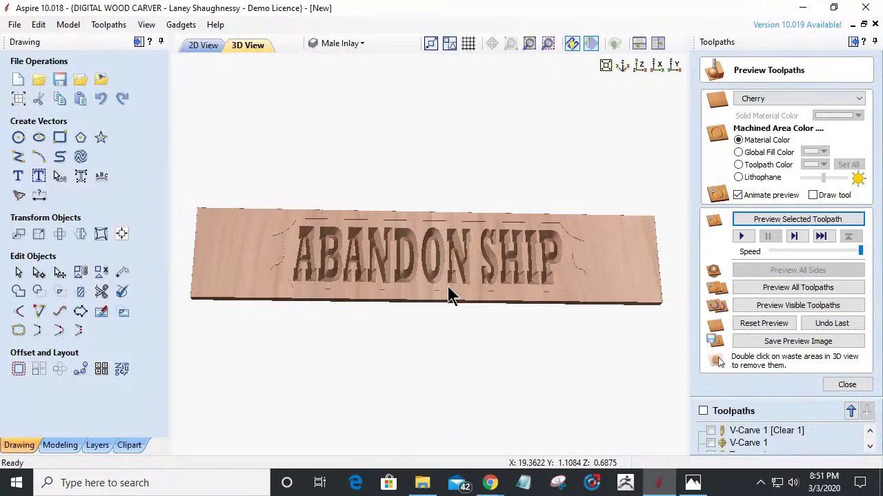
{"action": "scroll", "coordinate": [310, 266], "scroll_direction": "up", "scroll_amount": 5}
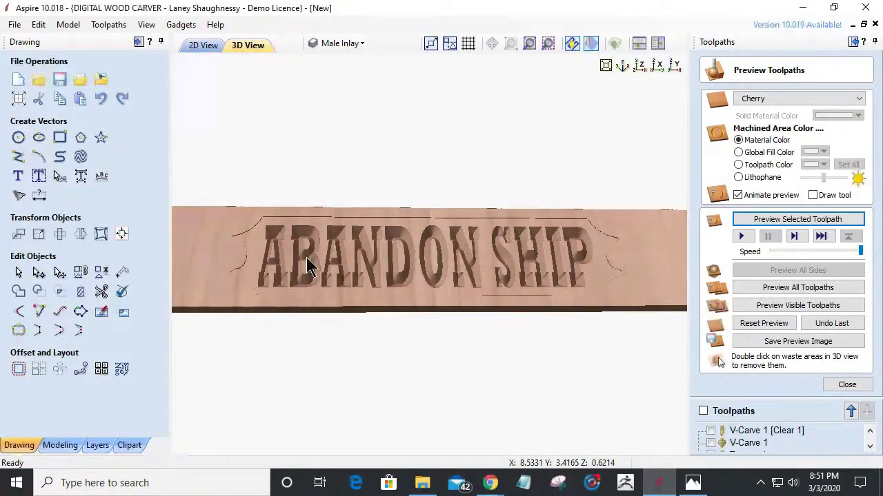
{"action": "middle_click_drag", "start_coordinate": [326, 260], "coordinate": [400, 255]}
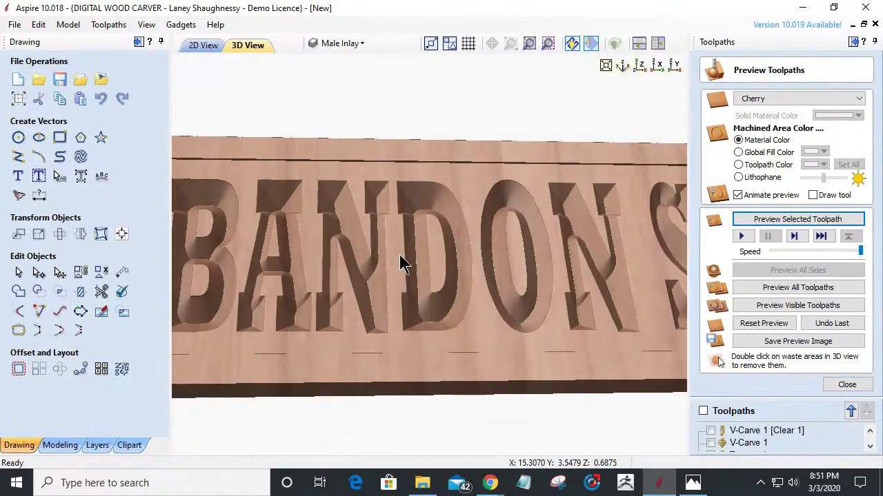
{"action": "left_click_drag", "start_coordinate": [404, 263], "coordinate": [611, 241]}
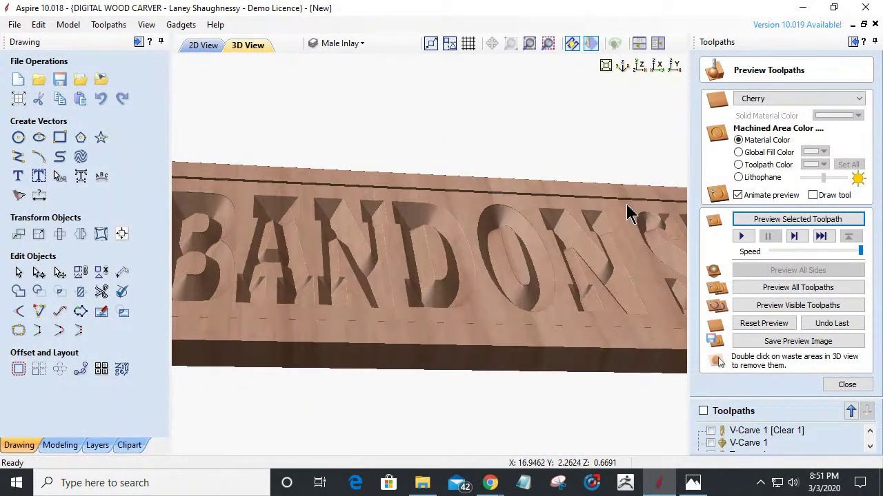
Step: Show the machined areas by toolpath colour and assign black to V-Carve 2
{"action": "left_click", "coordinate": [737, 152]}
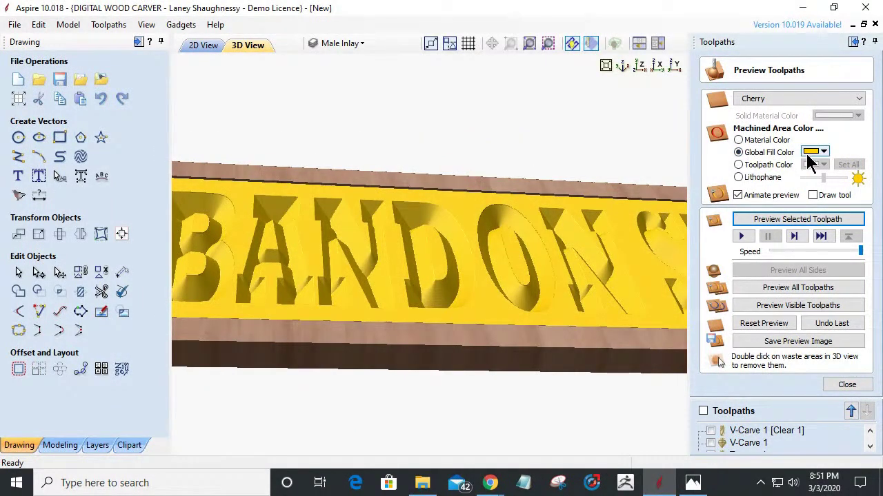
{"action": "left_click", "coordinate": [757, 164]}
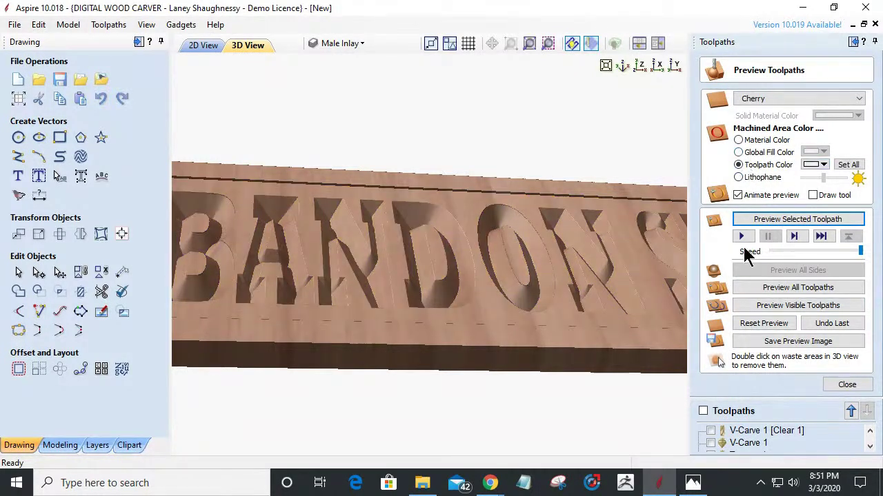
{"action": "scroll", "coordinate": [719, 441], "scroll_direction": "down", "scroll_amount": 3}
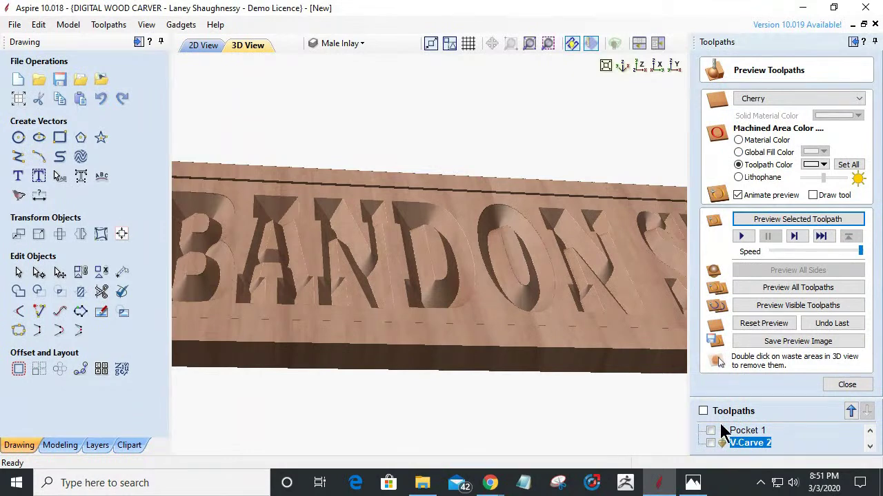
{"action": "left_click", "coordinate": [711, 443]}
{"action": "left_click", "coordinate": [823, 164]}
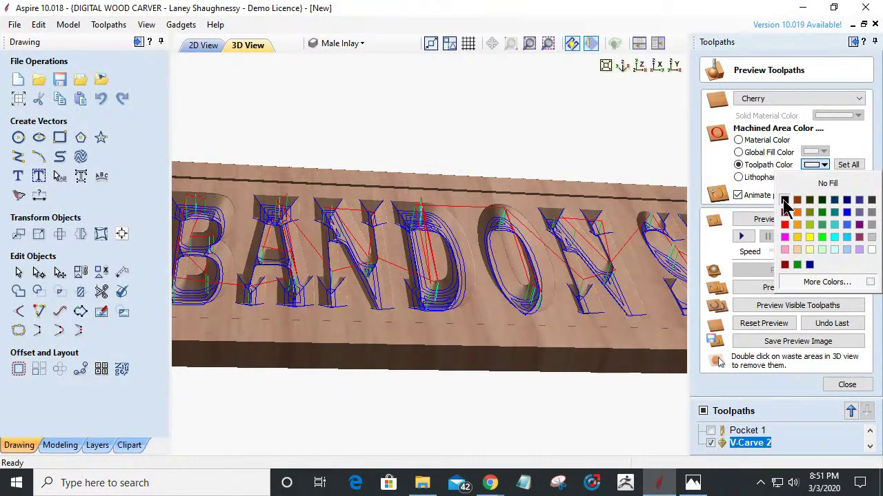
{"action": "left_click", "coordinate": [784, 200]}
Step: Hide the V-Carve 2 toolpath lines and examine the black letters in the simulation from several angles
{"action": "left_click_drag", "start_coordinate": [498, 295], "coordinate": [435, 300]}
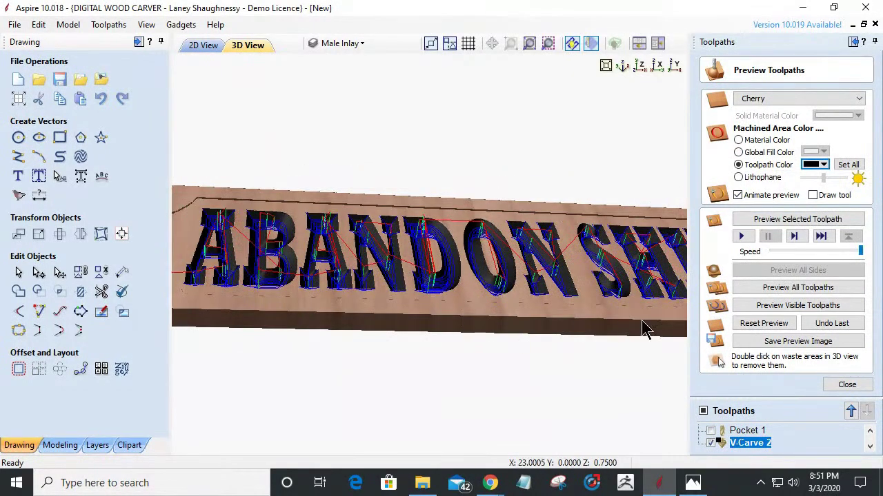
{"action": "left_click", "coordinate": [711, 442]}
{"action": "mouse_move", "coordinate": [418, 276]}
{"action": "left_mouse_down"}
{"action": "mouse_move", "coordinate": [386, 315]}
{"action": "mouse_move", "coordinate": [420, 292]}
{"action": "left_mouse_up"}
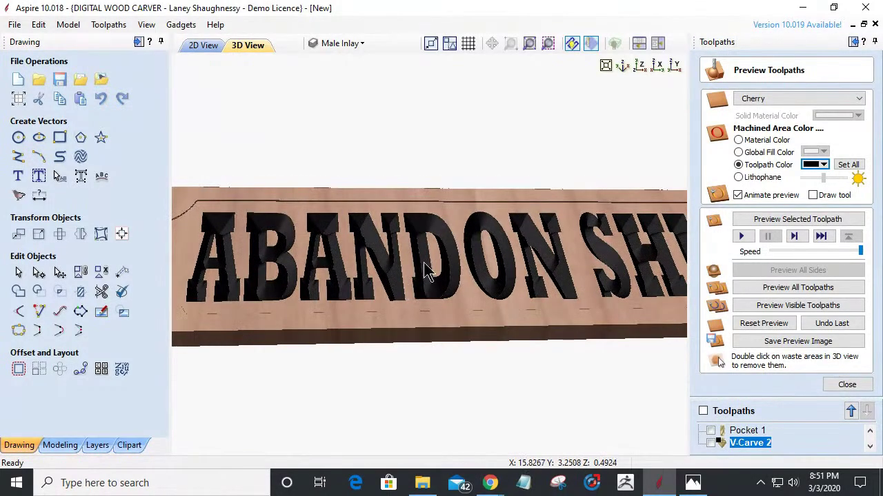
{"action": "left_click_drag", "start_coordinate": [473, 289], "coordinate": [471, 252]}
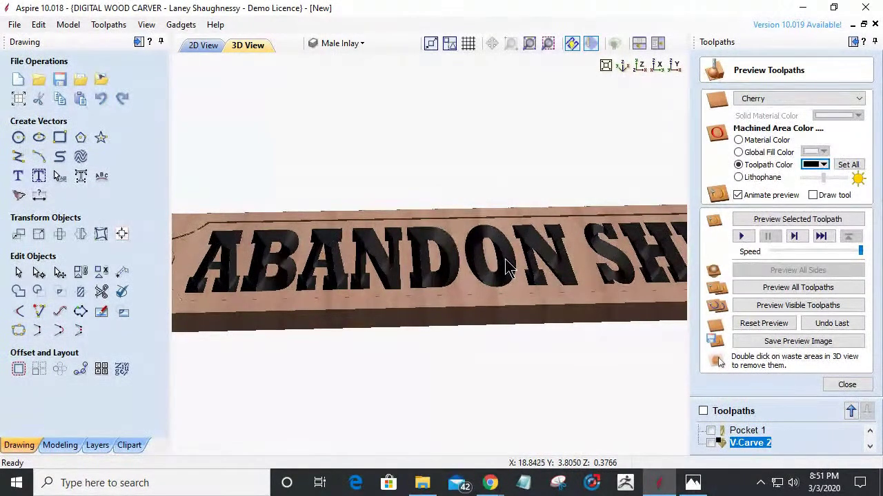
{"action": "left_click_drag", "start_coordinate": [503, 290], "coordinate": [462, 338]}
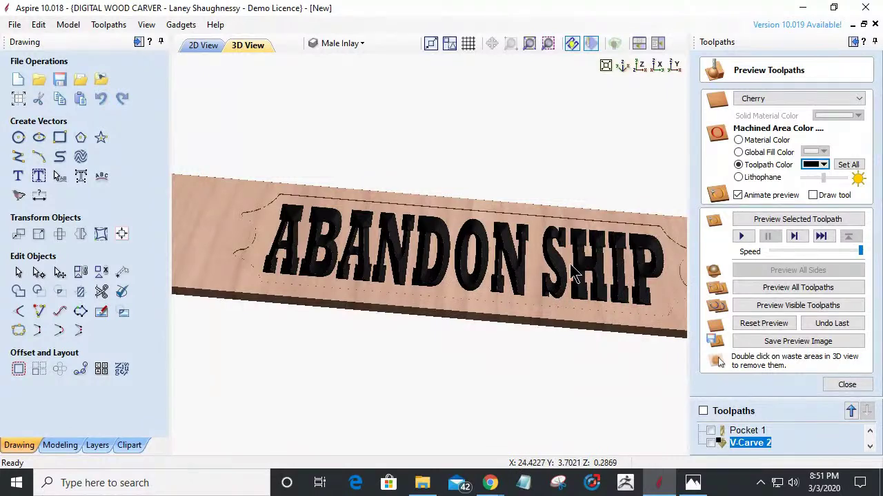
{"action": "scroll", "coordinate": [442, 287], "scroll_direction": "up", "scroll_amount": 4}
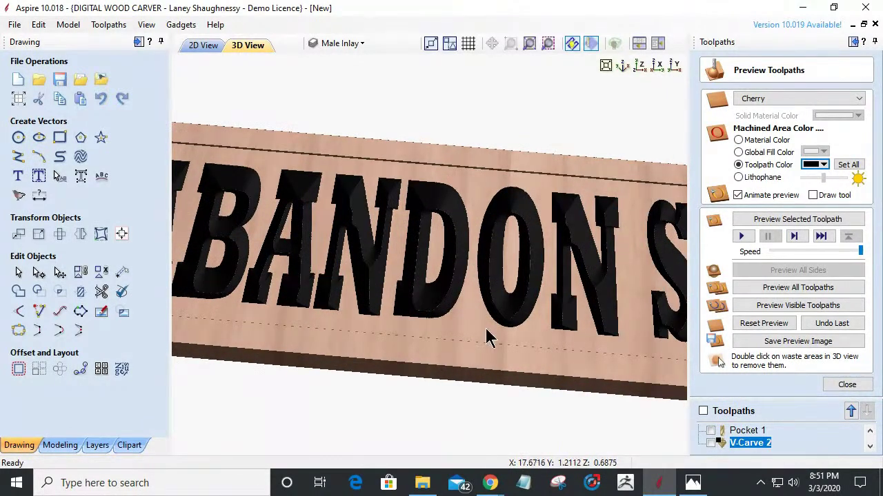
{"action": "left_click_drag", "start_coordinate": [502, 277], "coordinate": [502, 267]}
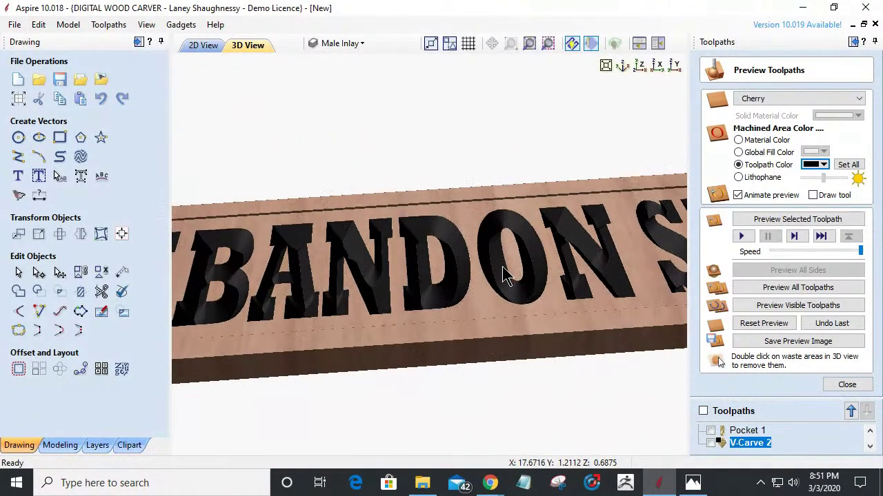
Step: Return the machined areas to the material colour and inspect the depth of the carved letters
{"action": "left_click", "coordinate": [738, 140]}
{"action": "left_click_drag", "start_coordinate": [500, 291], "coordinate": [503, 374]}
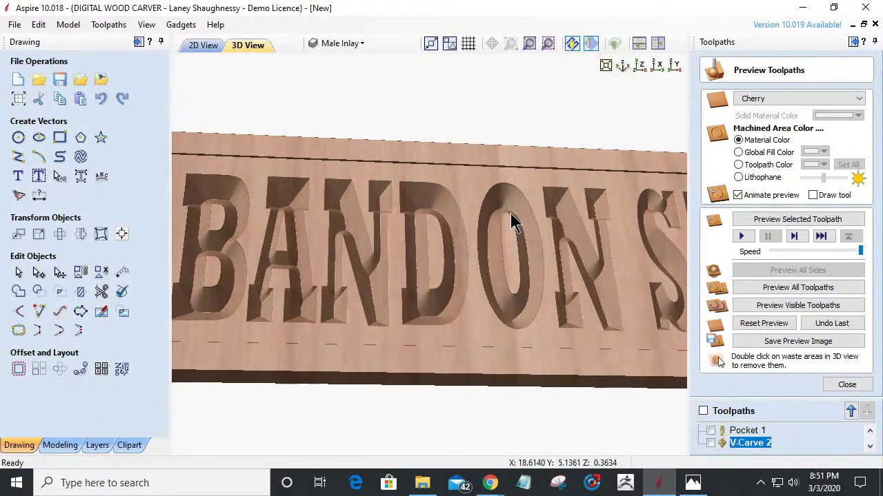
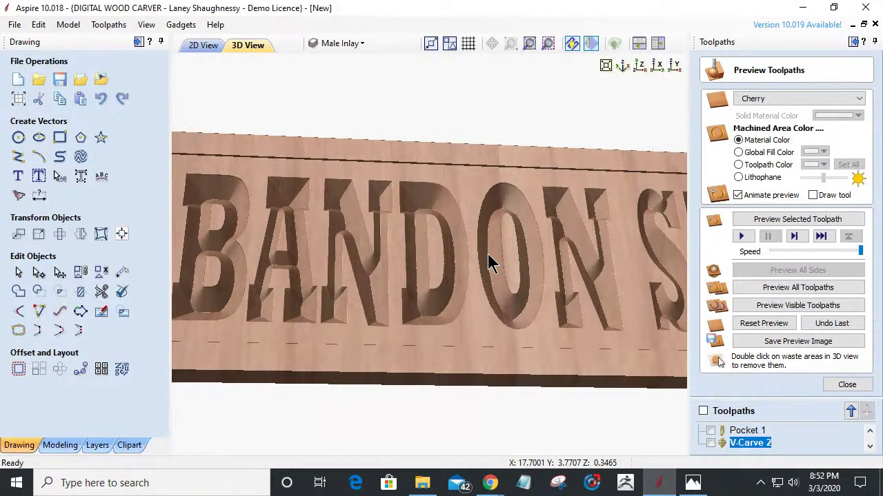
{"action": "left_click_drag", "start_coordinate": [473, 356], "coordinate": [531, 336]}
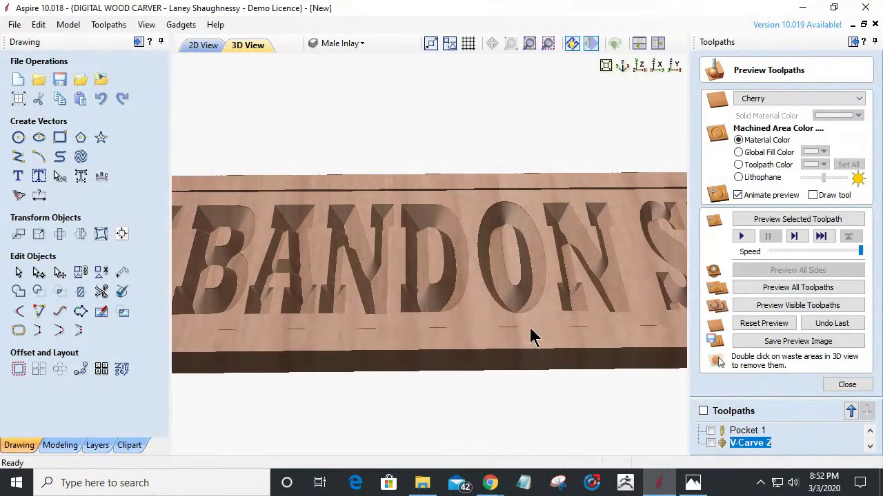
Step: Reopen the V-Carve 2 toolpath for editing and make Female Inlay the active layer in the 2D view
{"action": "double_click", "coordinate": [750, 444]}
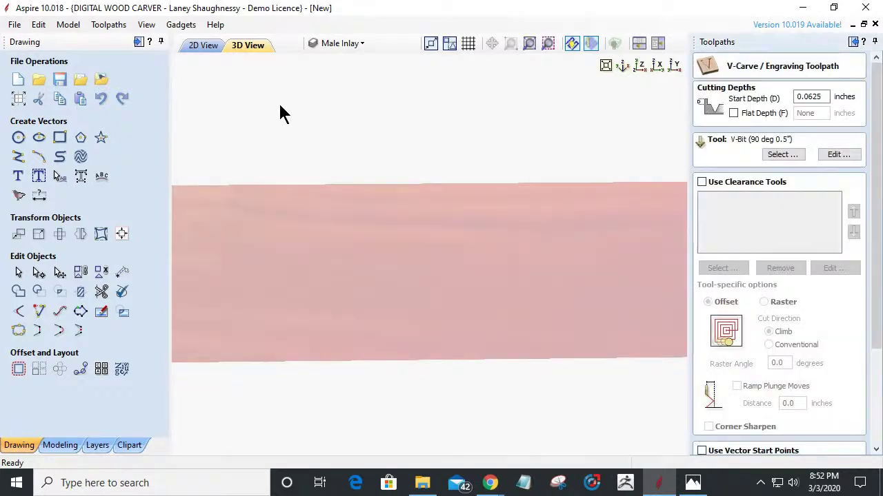
{"action": "left_click", "coordinate": [200, 45]}
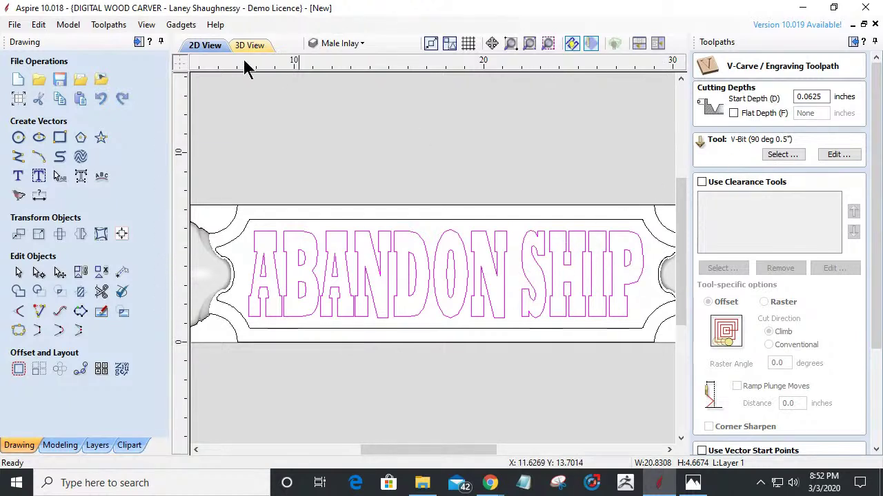
{"action": "left_click", "coordinate": [336, 44]}
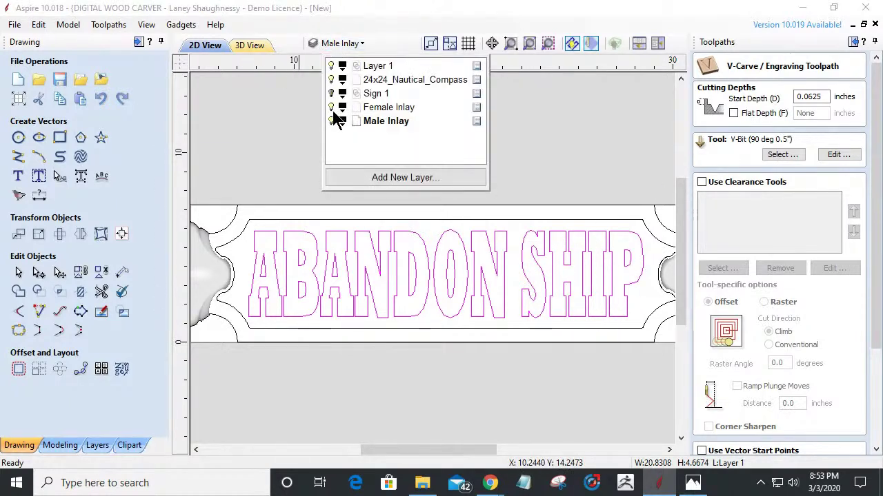
{"action": "left_click", "coordinate": [387, 107]}
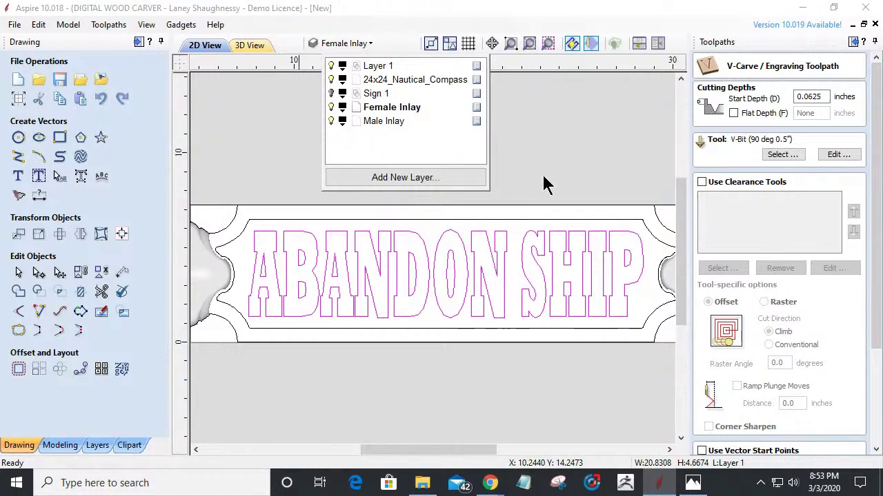
{"action": "left_click", "coordinate": [571, 177]}
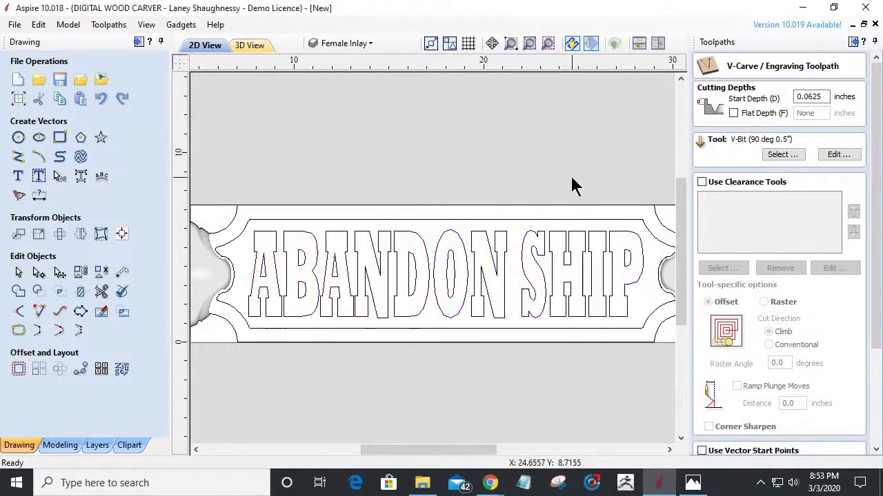
Step: Recalculate the V-carve toolpath for the ABANDON SHIP lettering with a flat depth of 0.3 inches
{"action": "left_click", "coordinate": [427, 262]}
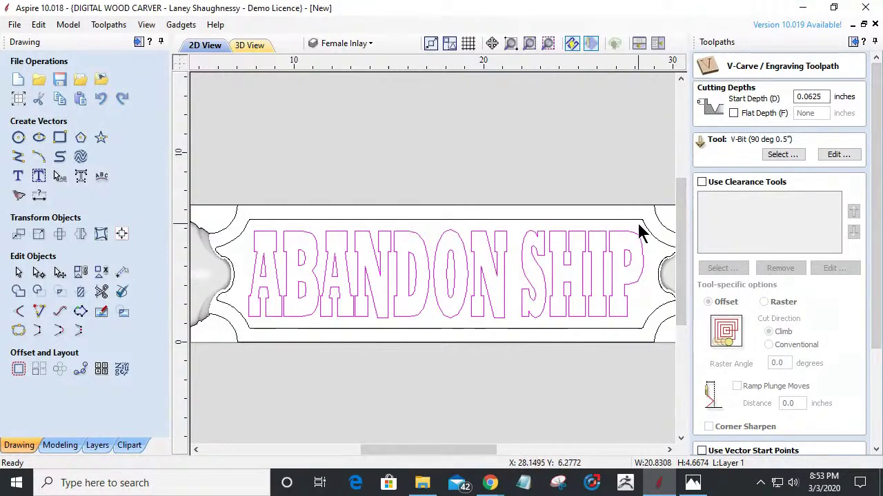
{"action": "left_click", "coordinate": [733, 113]}
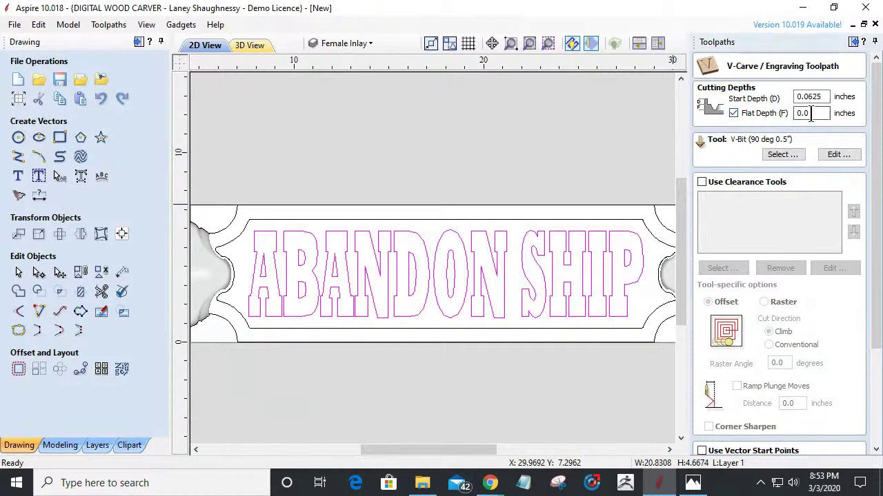
{"action": "left_click_drag", "start_coordinate": [811, 114], "coordinate": [779, 114]}
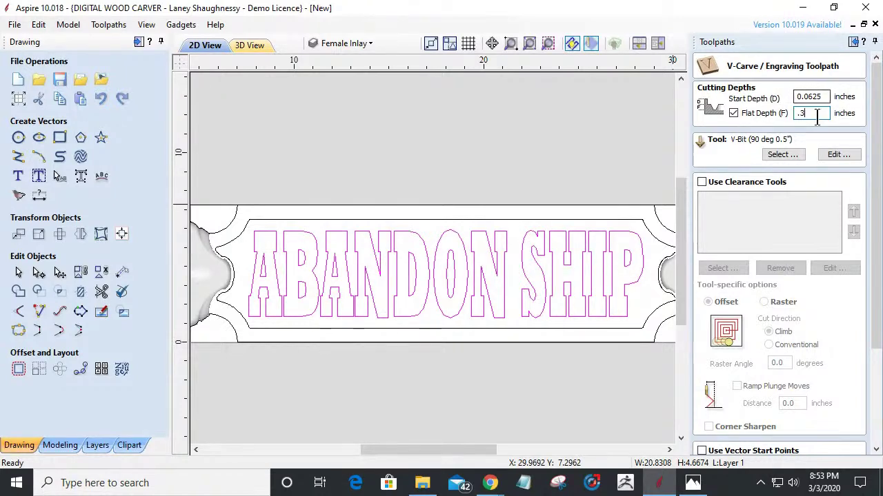
{"action": "left_click_drag", "start_coordinate": [876, 168], "coordinate": [880, 285]}
{"action": "left_click", "coordinate": [715, 442]}
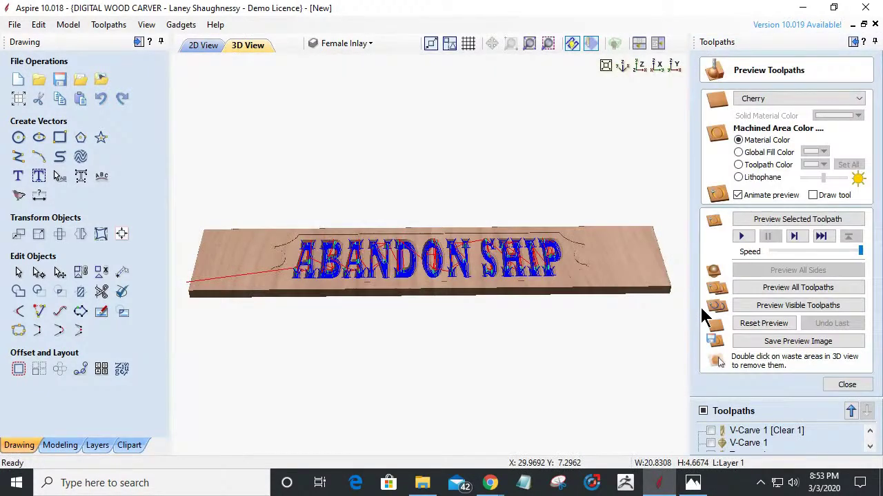
Step: Reset the preview and simulate the recalculated V-Carve 2 toolpath on the cherry board
{"action": "left_click", "coordinate": [754, 328]}
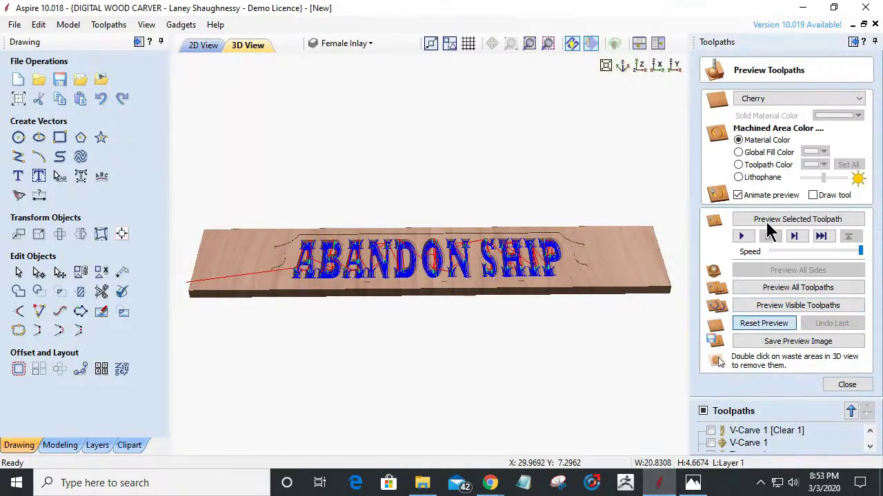
{"action": "left_click", "coordinate": [769, 222]}
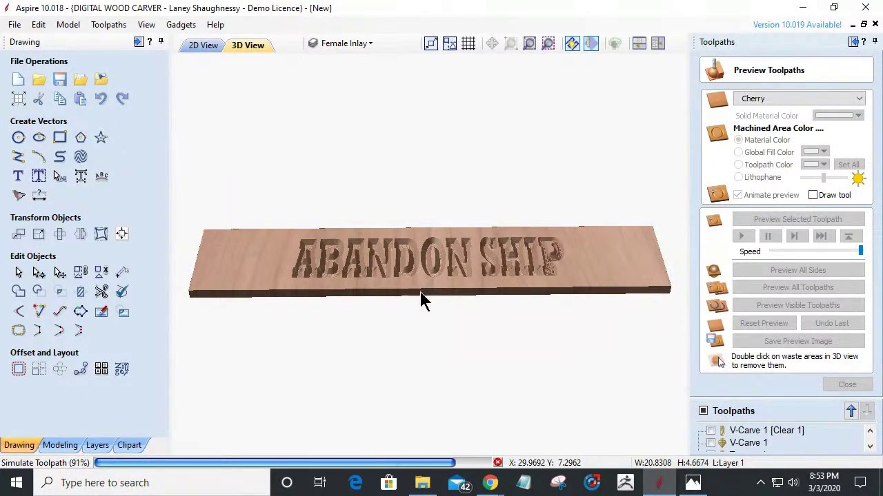
{"action": "left_click_drag", "start_coordinate": [418, 287], "coordinate": [419, 308]}
Step: Simulate the Pocket 1 toolpath on the carved board and inspect the flat-bottomed letters up close
{"action": "scroll", "coordinate": [753, 426], "scroll_direction": "down", "scroll_amount": 2}
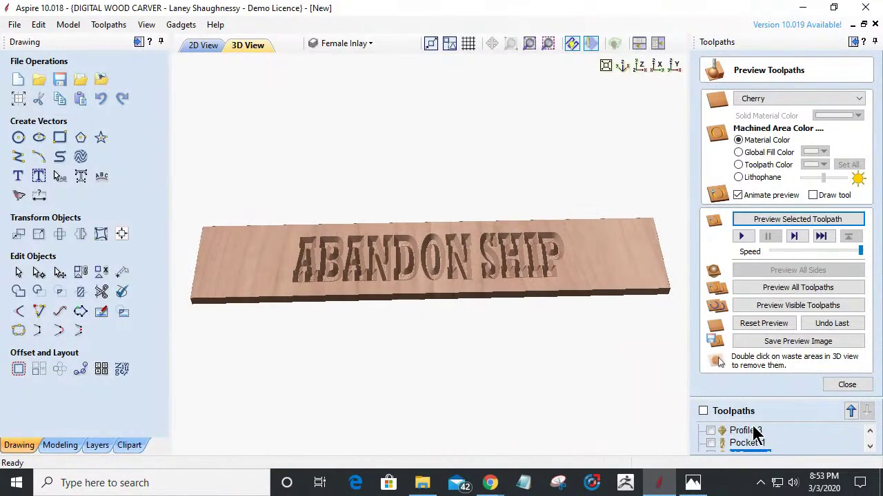
{"action": "left_click", "coordinate": [710, 442]}
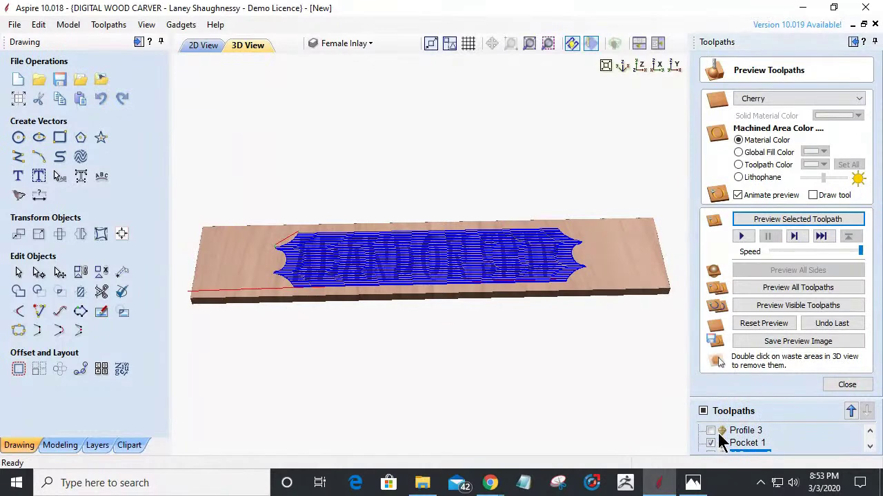
{"action": "left_click", "coordinate": [793, 220]}
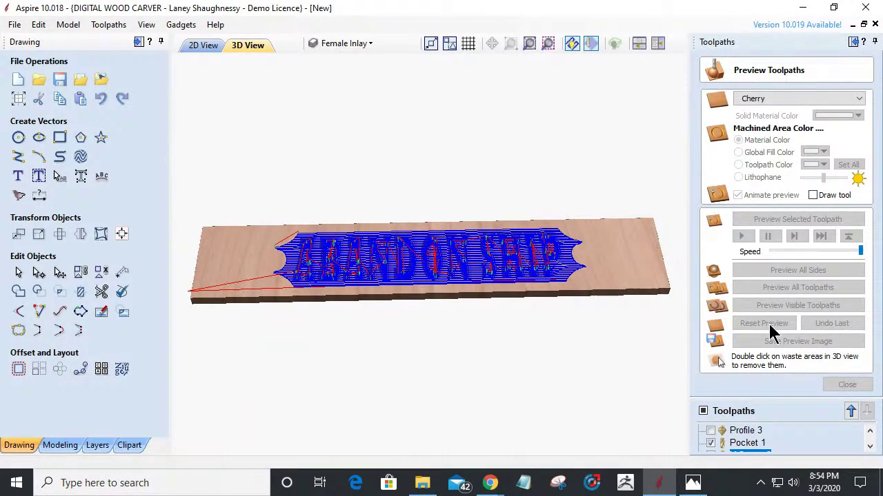
{"action": "left_click", "coordinate": [747, 431]}
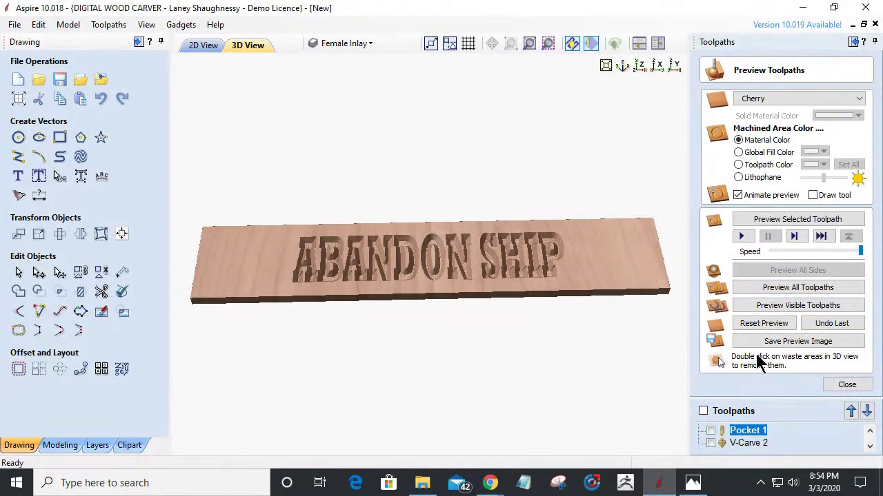
{"action": "left_click", "coordinate": [790, 219]}
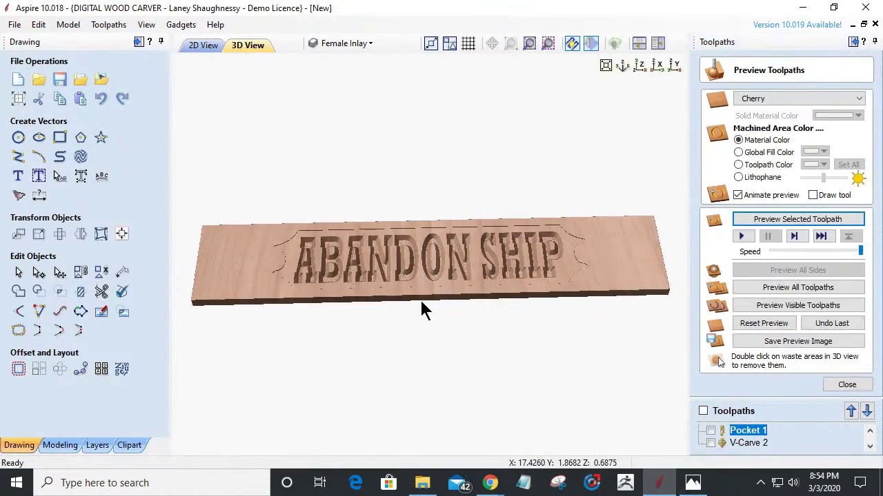
{"action": "scroll", "coordinate": [407, 266], "scroll_direction": "up", "scroll_amount": 5}
{"action": "left_click_drag", "start_coordinate": [435, 359], "coordinate": [440, 278]}
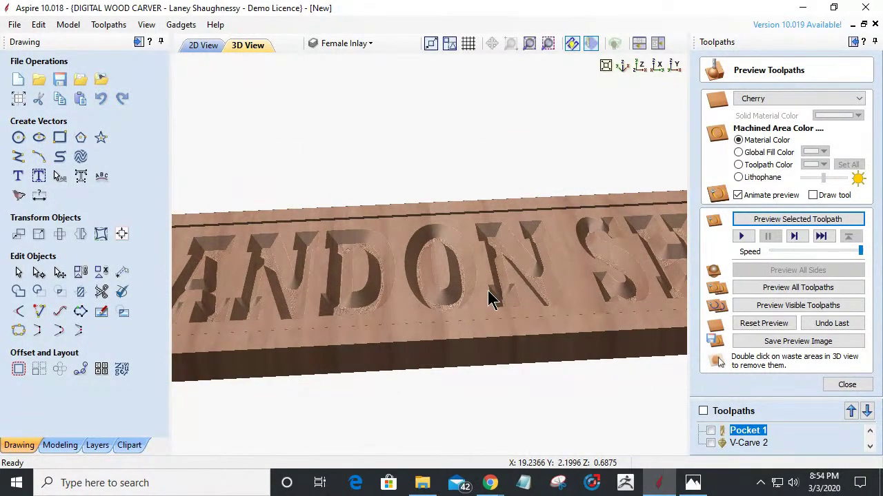
{"action": "scroll", "coordinate": [512, 302], "scroll_direction": "down", "scroll_amount": 3}
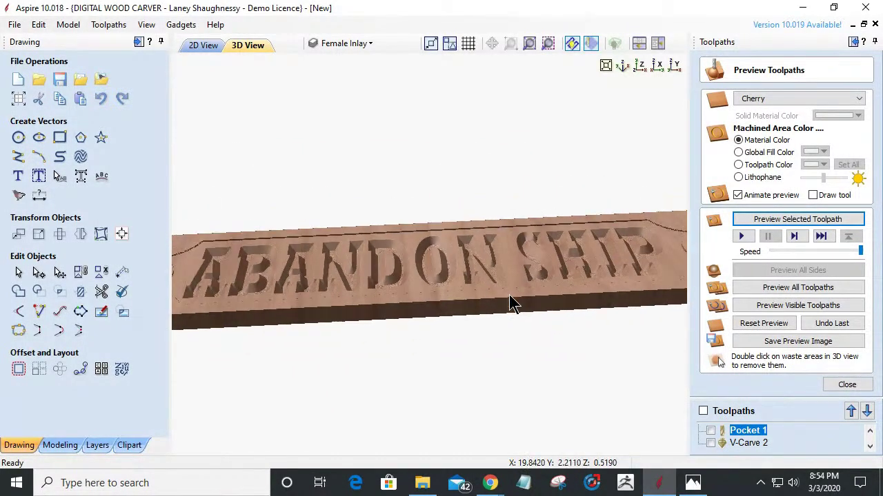
Step: Copy the ABANDON SHIP lettering from Layer 1 to the Male Inlay layer
{"action": "left_click", "coordinate": [205, 45]}
{"action": "scroll", "coordinate": [331, 227], "scroll_direction": "down", "scroll_amount": 1}
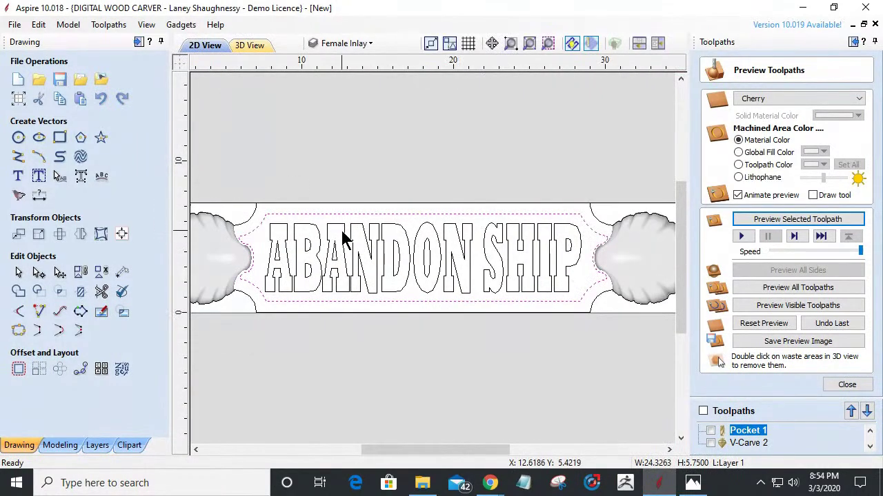
{"action": "left_click", "coordinate": [348, 236]}
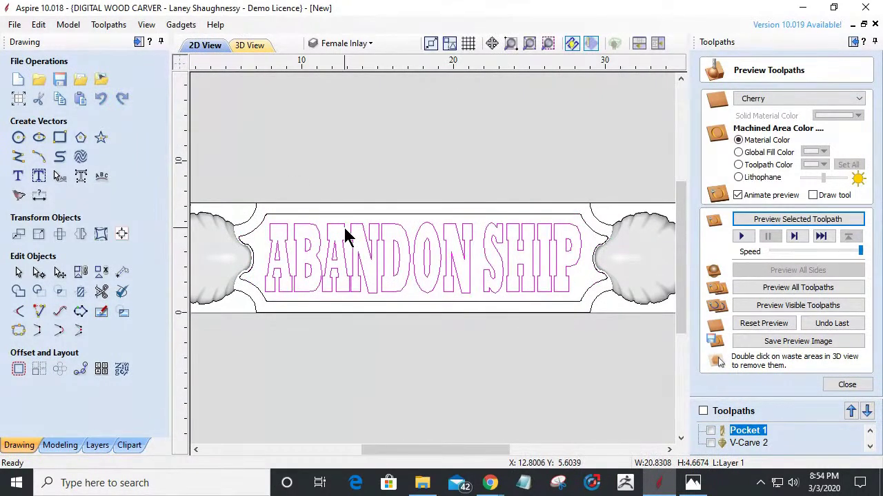
{"action": "right_click", "coordinate": [346, 234]}
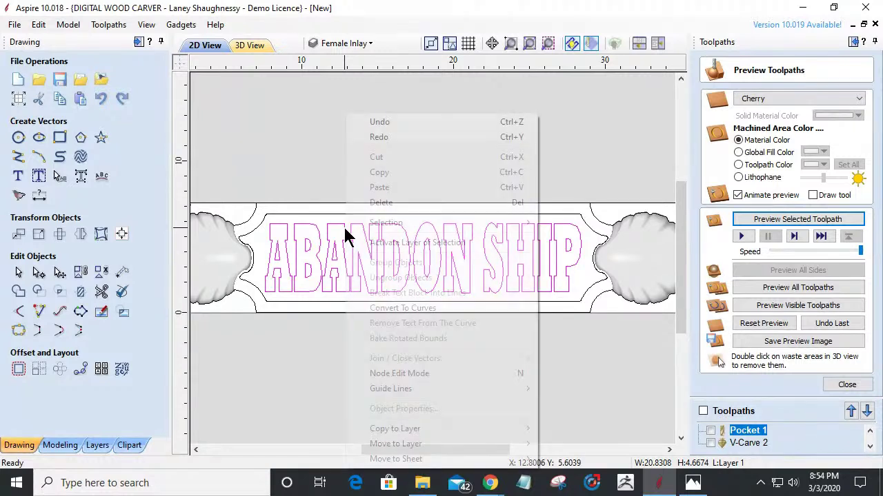
{"action": "mouse_move", "coordinate": [427, 460]}
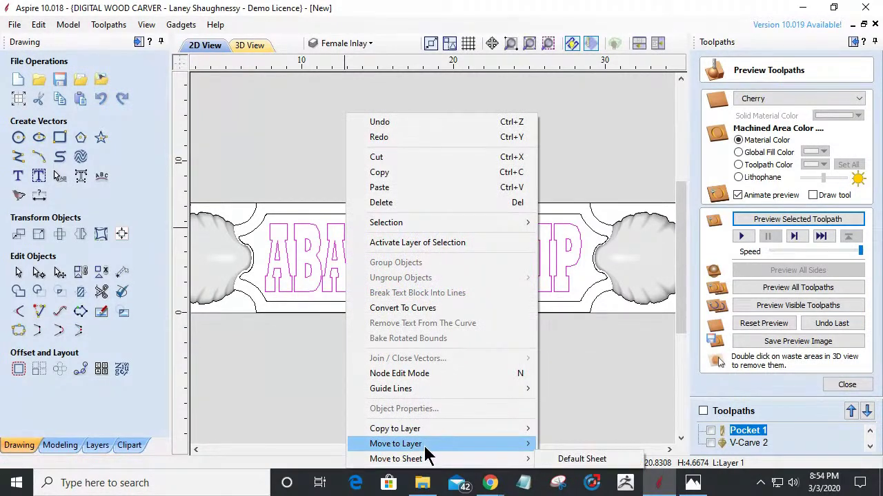
{"action": "mouse_move", "coordinate": [527, 429]}
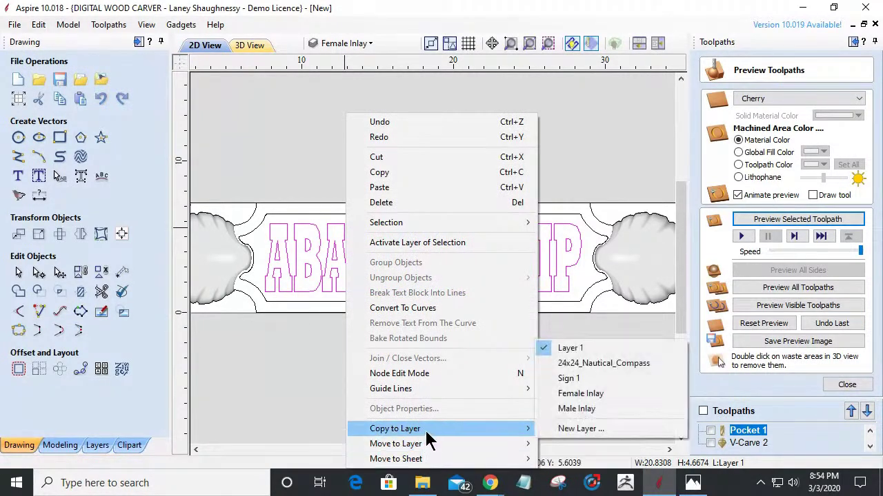
{"action": "left_click", "coordinate": [567, 412]}
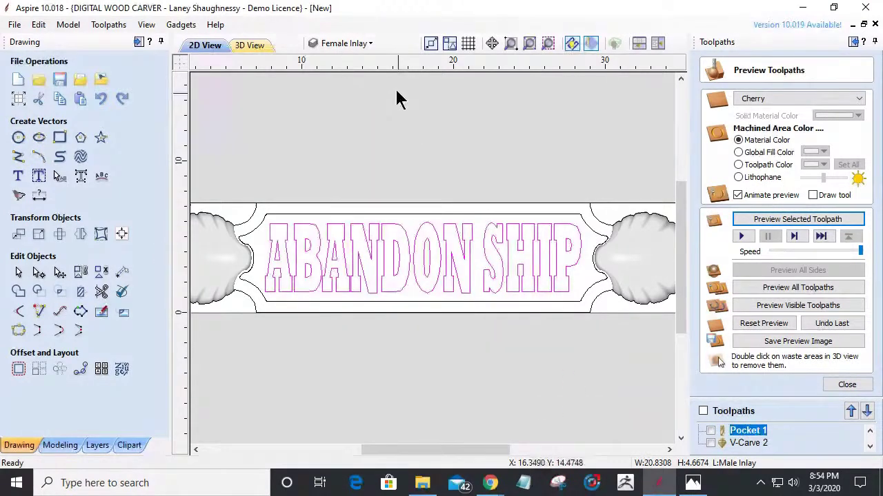
Step: Make Male Inlay the active layer and copy the ABANDON SHIP lettering to the Female Inlay layer
{"action": "left_click", "coordinate": [313, 43]}
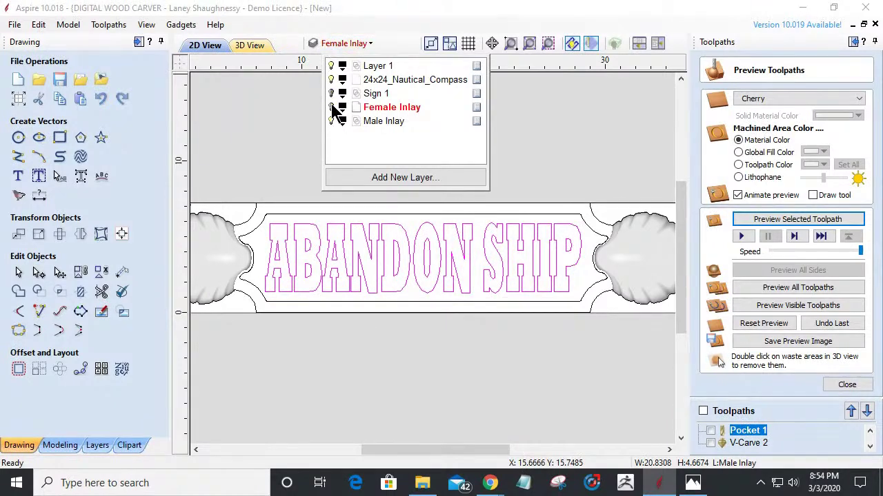
{"action": "left_click", "coordinate": [384, 123]}
{"action": "right_click", "coordinate": [383, 122]}
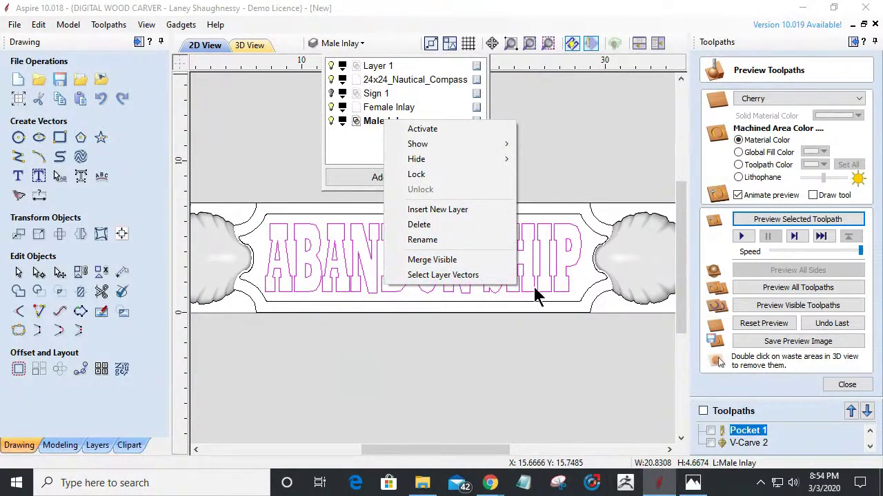
{"action": "right_click", "coordinate": [542, 269]}
{"action": "mouse_move", "coordinate": [607, 431]}
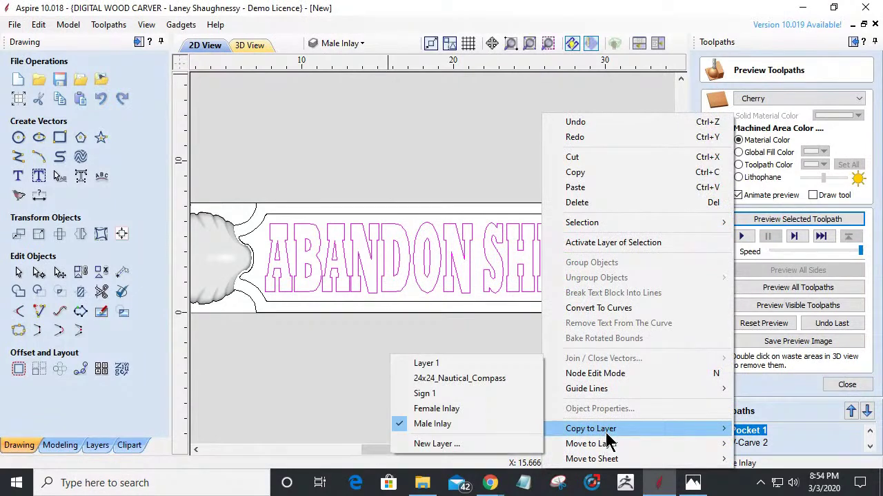
{"action": "left_click", "coordinate": [460, 392]}
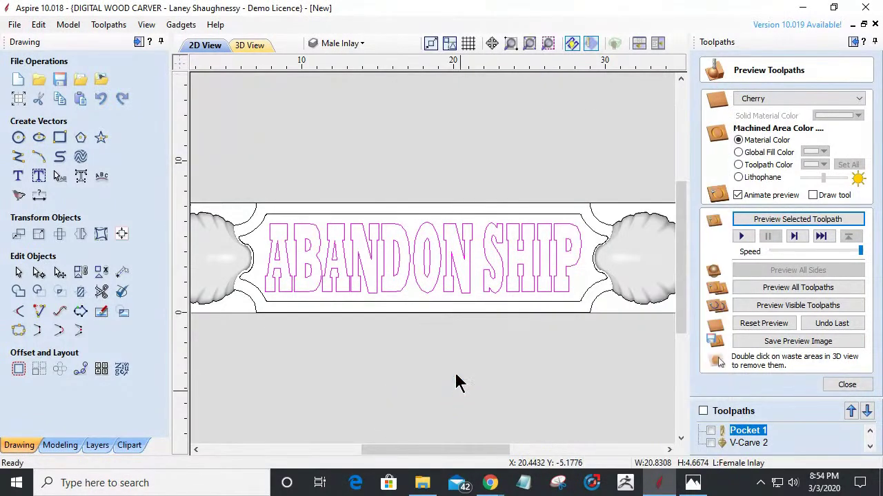
Step: Hide the Female Inlay layer and Layer 1, leaving the Male Inlay lettering displayed
{"action": "left_click", "coordinate": [341, 43]}
{"action": "left_click", "coordinate": [332, 107]}
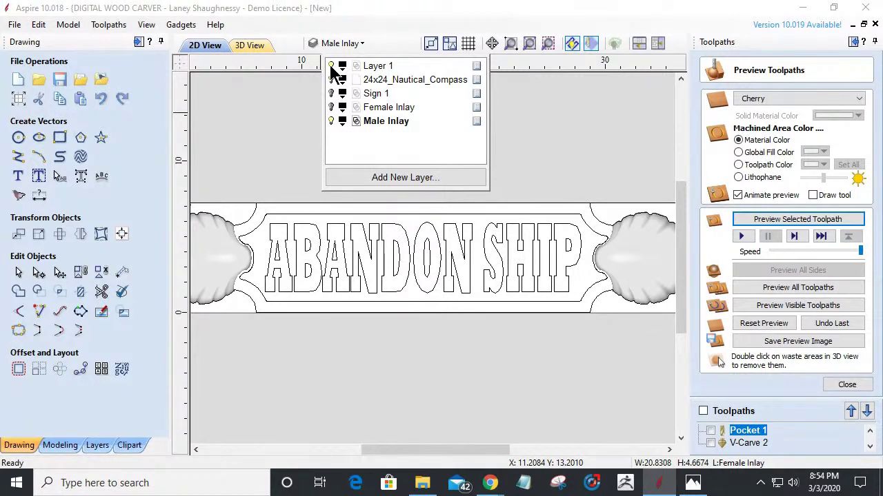
{"action": "left_click", "coordinate": [331, 67]}
{"action": "left_click", "coordinate": [449, 262]}
Step: Flip the Male Inlay lettering horizontally about the job center without creating a mirrored copy
{"action": "left_click", "coordinate": [447, 266]}
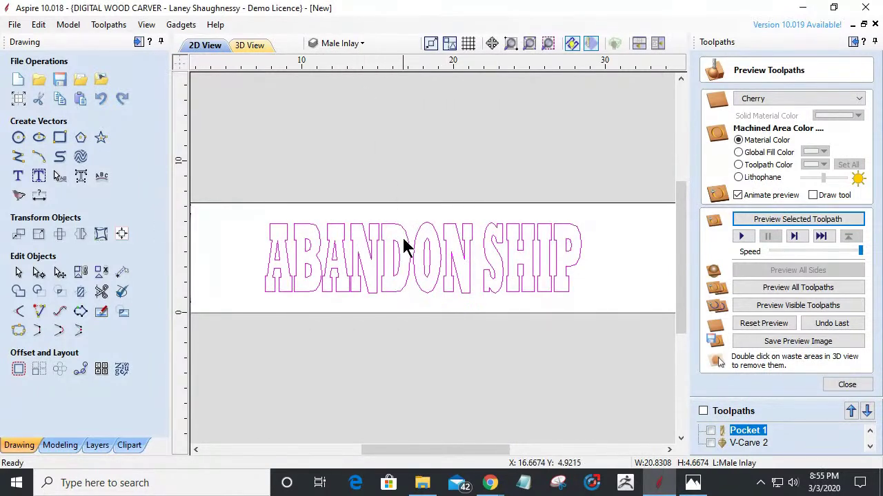
{"action": "left_click", "coordinate": [96, 236]}
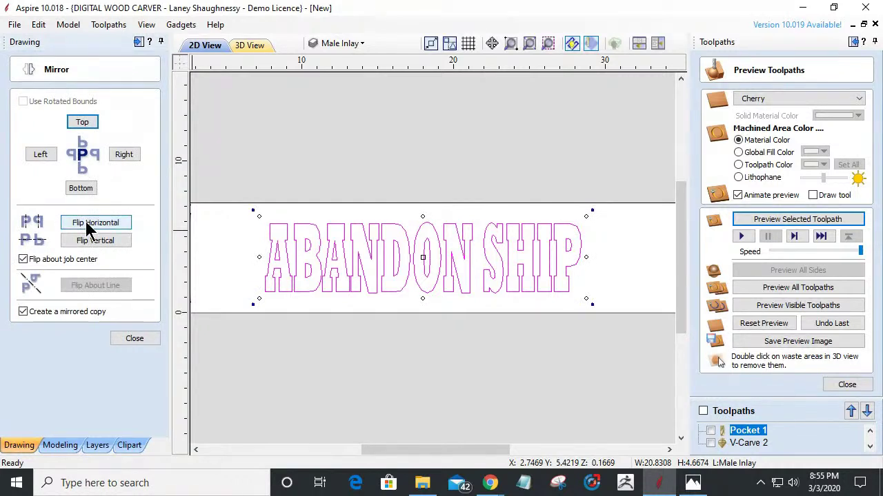
{"action": "left_click", "coordinate": [23, 312]}
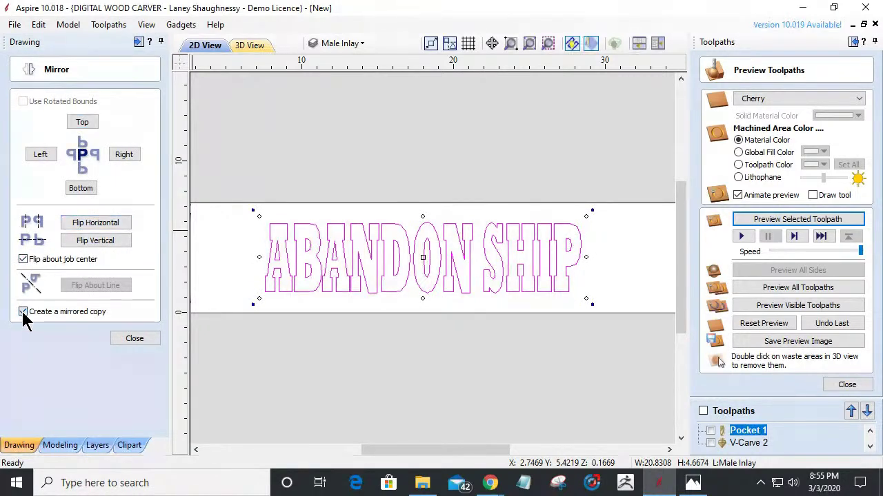
{"action": "left_click", "coordinate": [86, 222]}
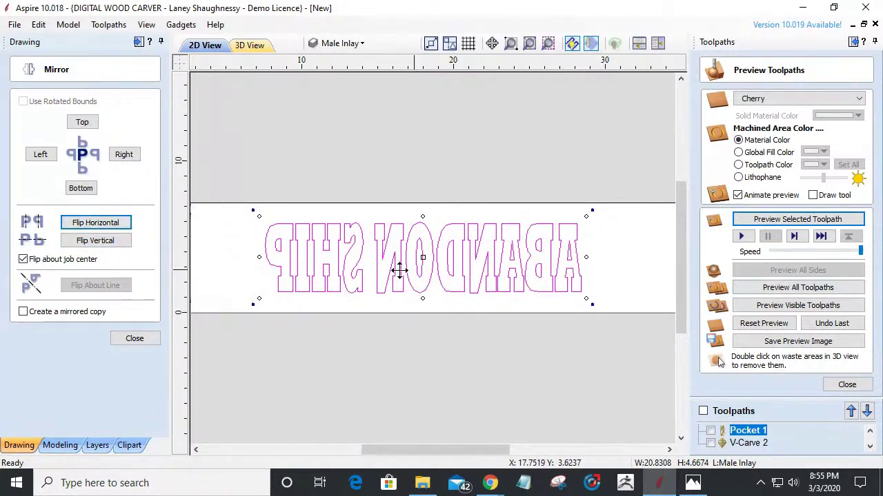
{"action": "left_click", "coordinate": [135, 338]}
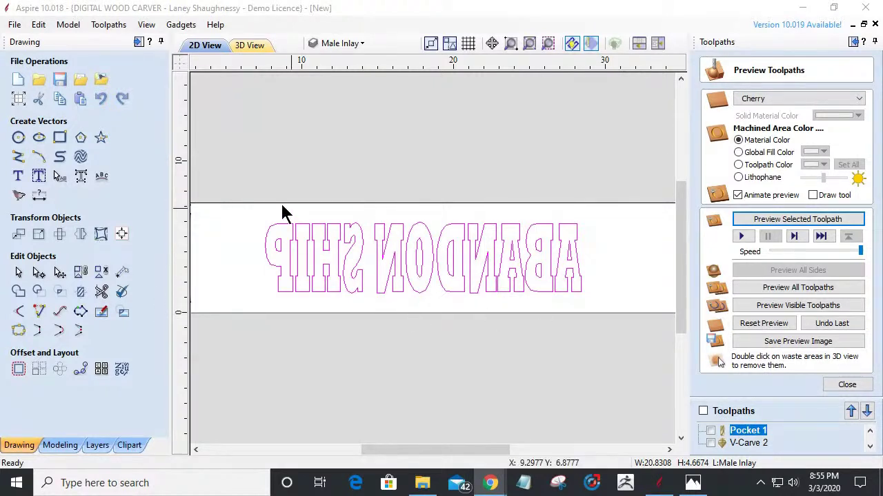
Step: Draw a square-cornered border rectangle about 22.25 by 6 inches around the mirrored ABANDON SHIP lettering on the Male Inlay layer
{"action": "left_click", "coordinate": [60, 138]}
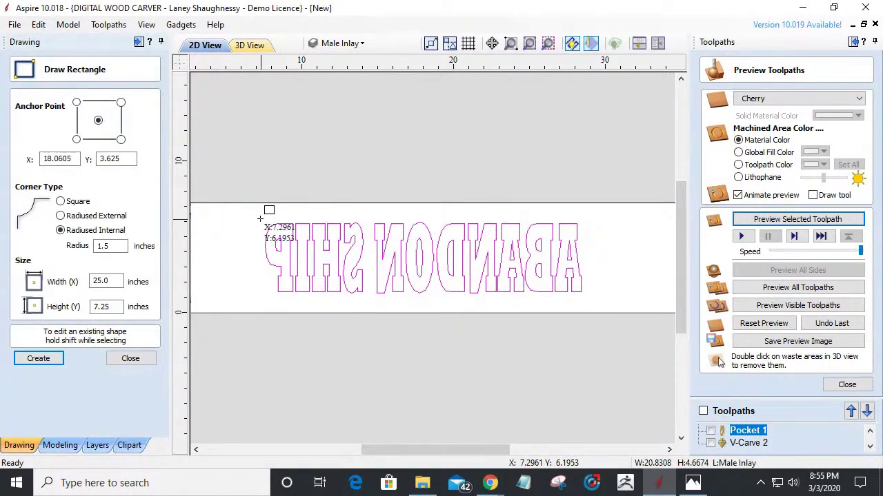
{"action": "left_click_drag", "start_coordinate": [259, 213], "coordinate": [595, 304]}
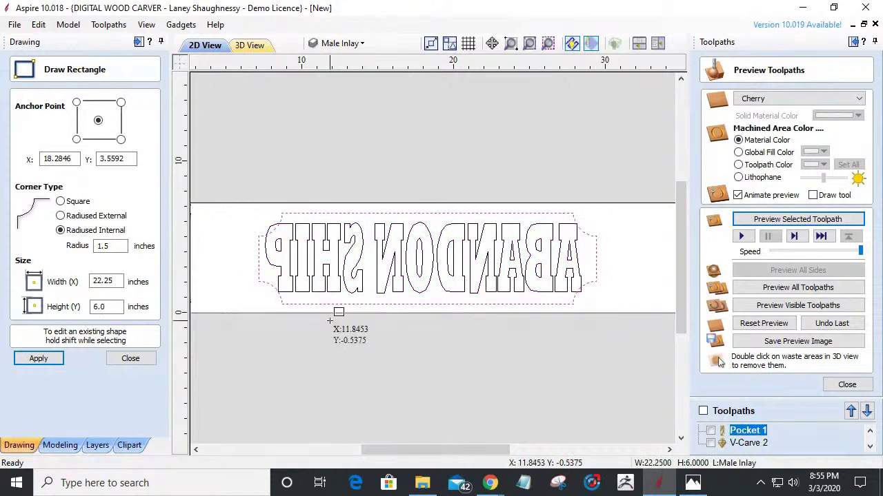
{"action": "left_click", "coordinate": [61, 202]}
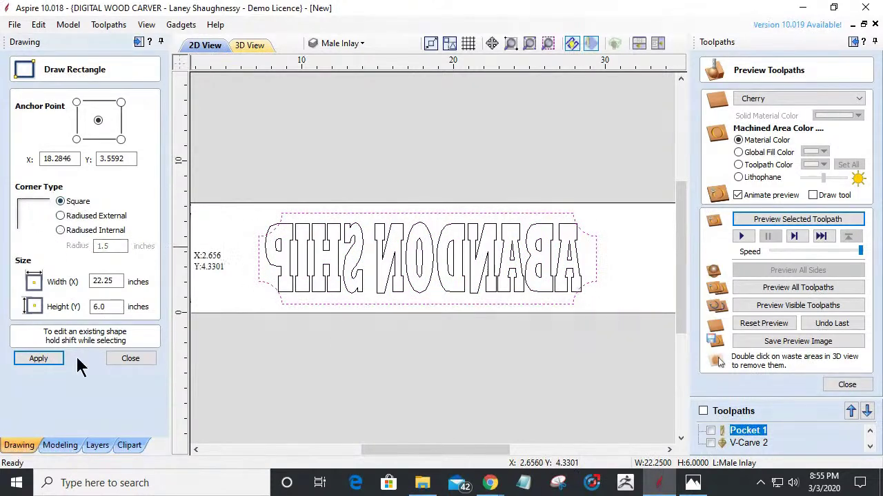
{"action": "left_click", "coordinate": [42, 359]}
{"action": "left_click", "coordinate": [119, 364]}
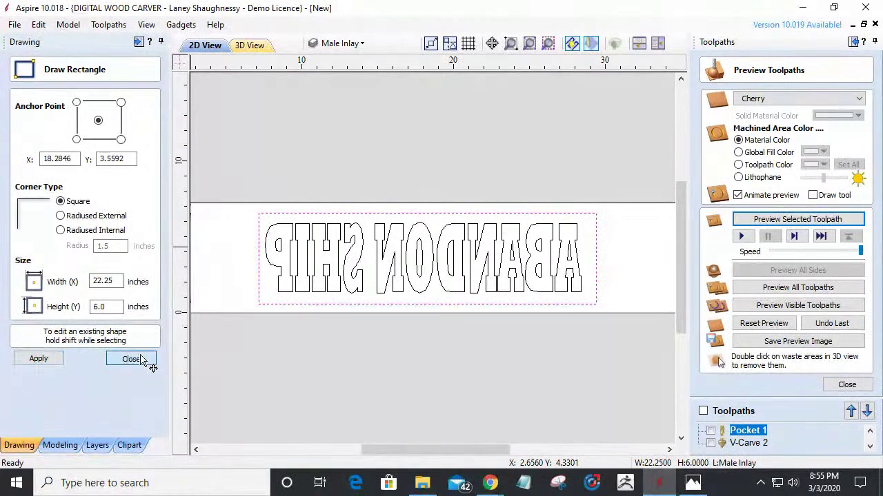
Step: Leave the toolpath preview and examine the settings of the existing V-Carve 2 toolpath, closing them without recalculating
{"action": "left_click", "coordinate": [360, 226], "text": "shift"}
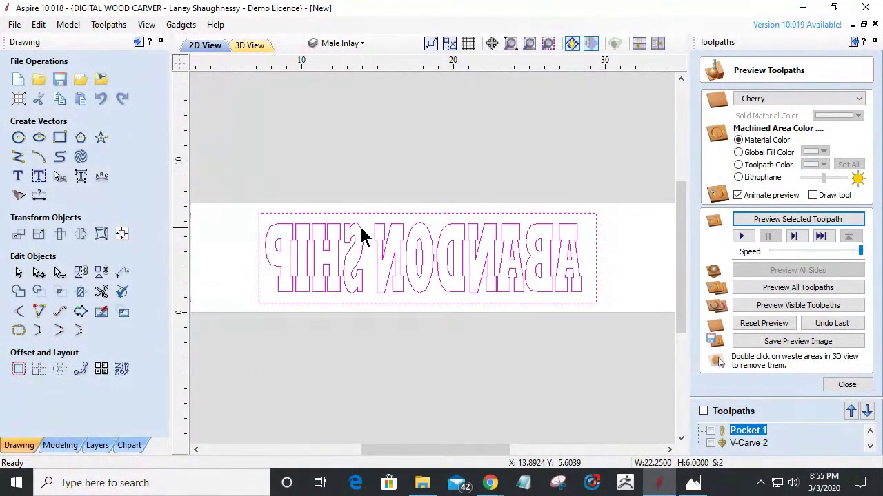
{"action": "left_click", "coordinate": [845, 386]}
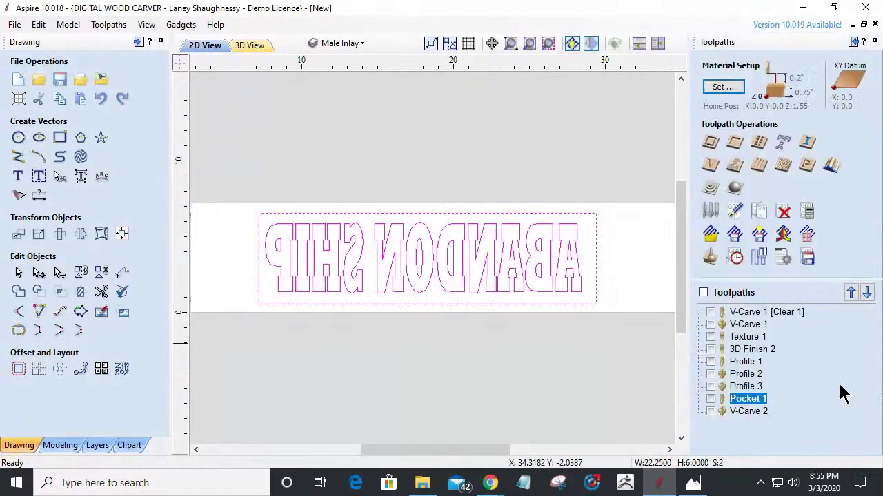
{"action": "left_click", "coordinate": [747, 411]}
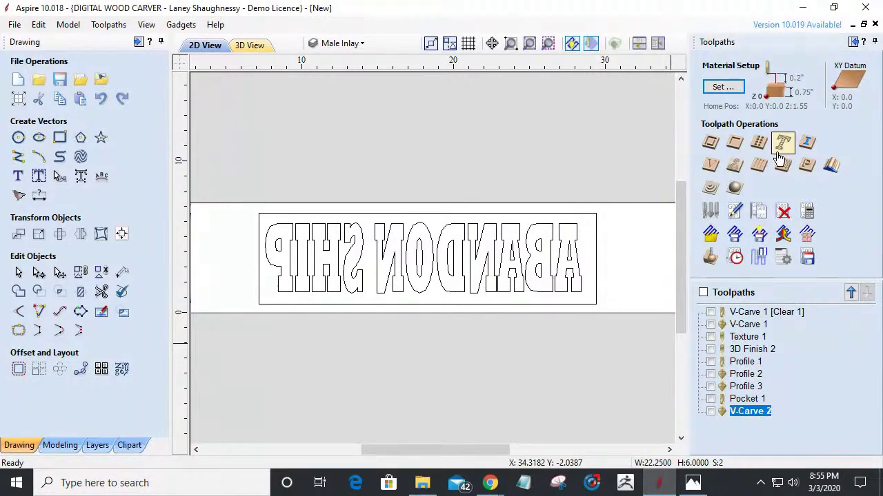
{"action": "double_click", "coordinate": [734, 411]}
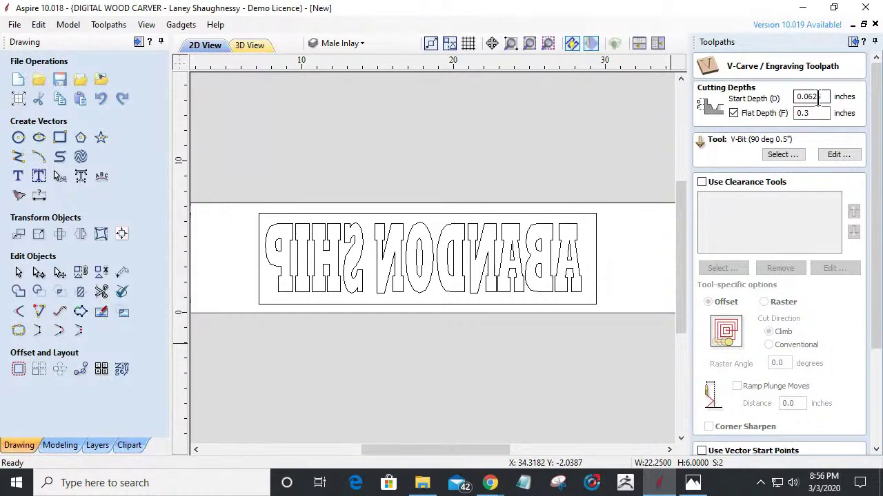
{"action": "left_click_drag", "start_coordinate": [875, 223], "coordinate": [870, 349]}
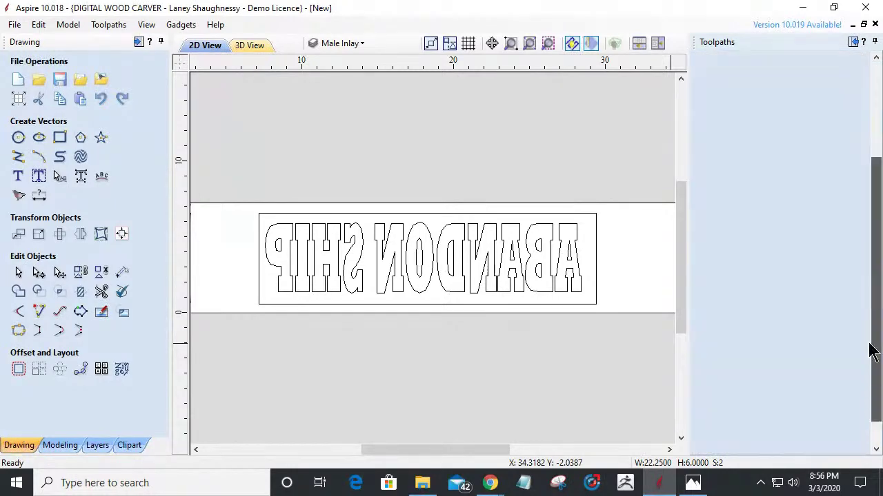
{"action": "left_click", "coordinate": [828, 443]}
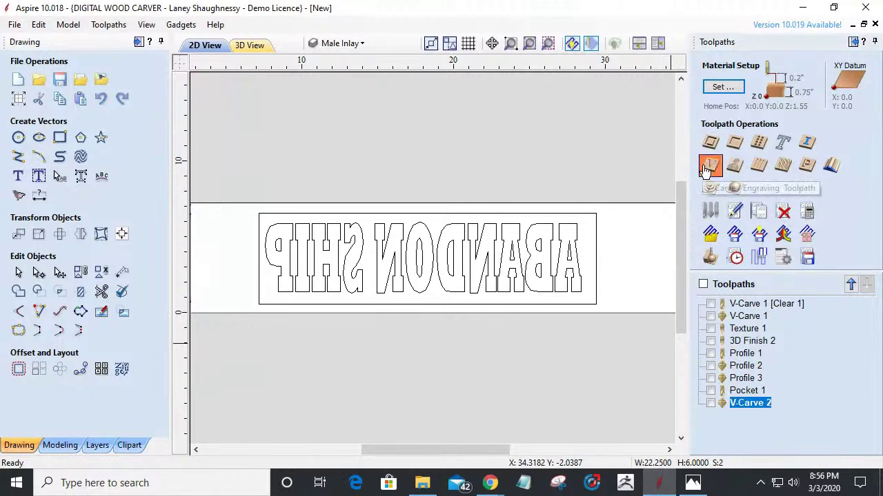
Step: Open a new V-Carve toolpath for the mirrored lettering and its border, and examine its start depth and flat depth
{"action": "left_click", "coordinate": [711, 166]}
{"action": "left_click", "coordinate": [459, 231]}
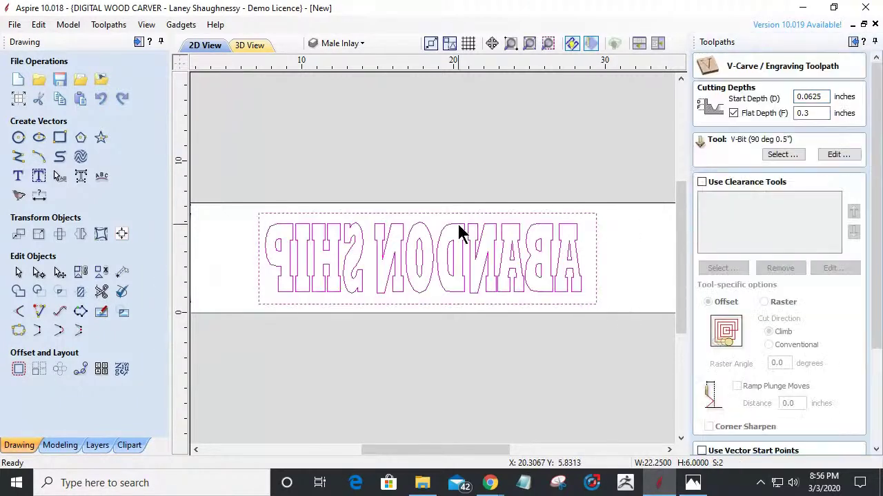
{"action": "left_click", "coordinate": [825, 97]}
{"action": "left_click", "coordinate": [813, 113]}
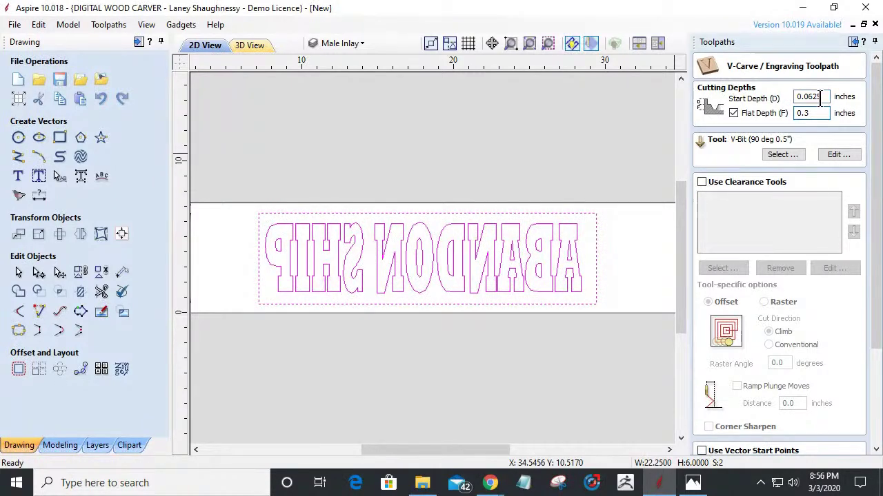
{"action": "left_click", "coordinate": [809, 114]}
{"action": "left_click_drag", "start_coordinate": [821, 97], "coordinate": [807, 98]}
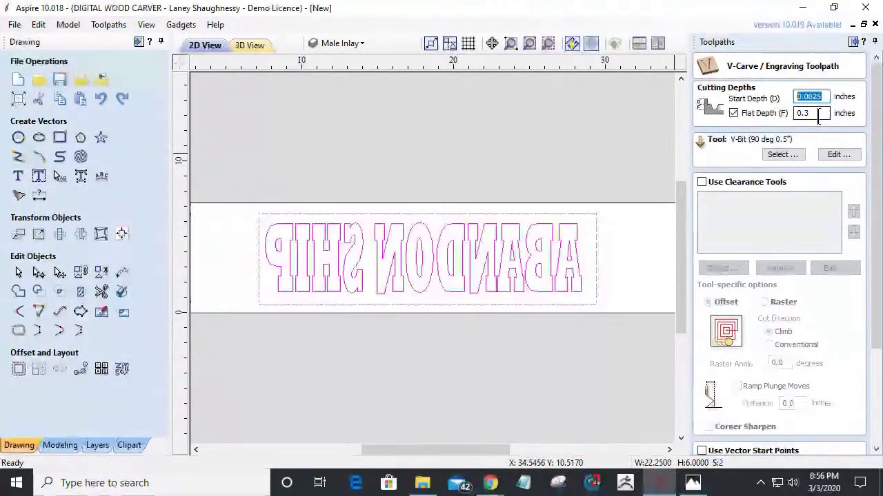
{"action": "left_click_drag", "start_coordinate": [810, 114], "coordinate": [796, 114]}
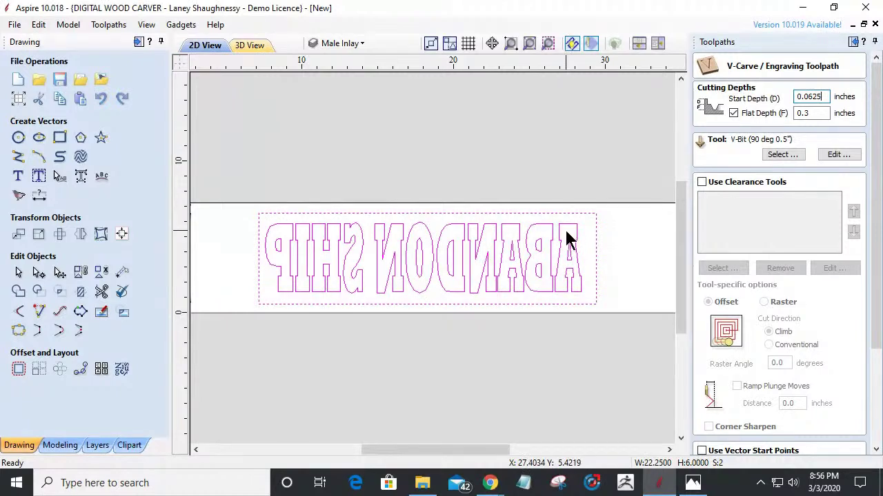
{"action": "left_click", "coordinate": [576, 279]}
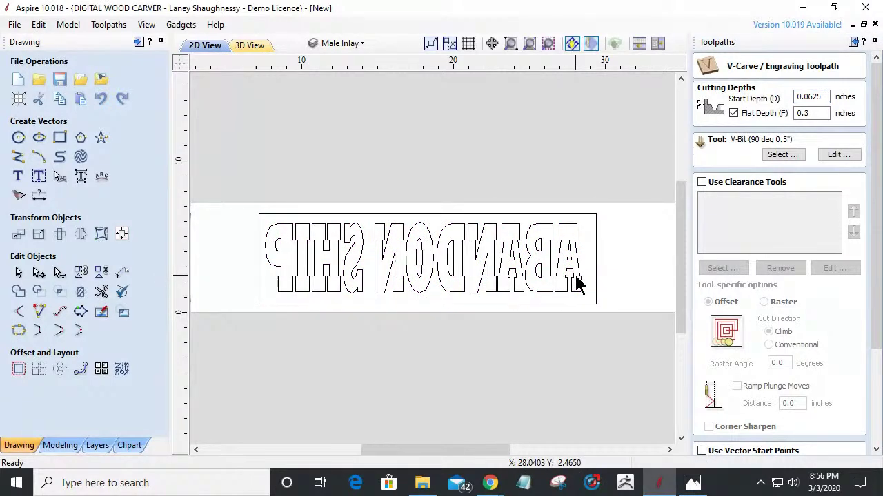
Step: Draw a rectangle about 9.5 by 2.5 inches above the board and delete its top span to leave an open channel
{"action": "left_click", "coordinate": [59, 138]}
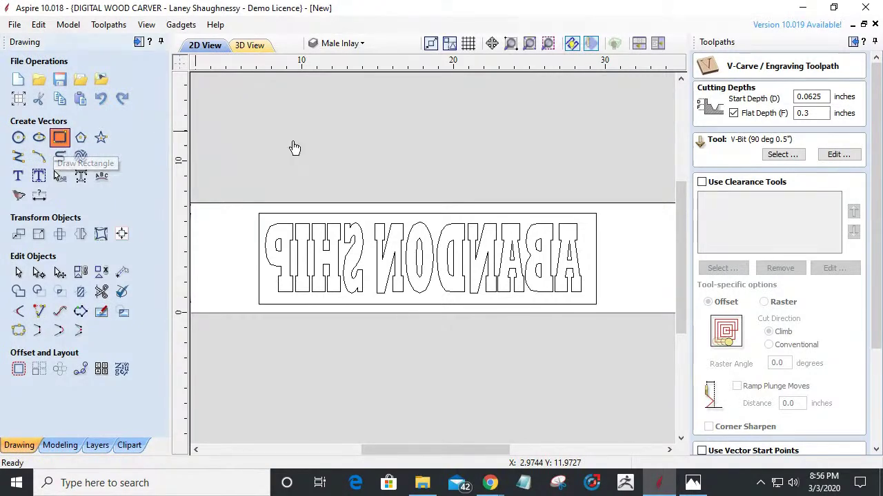
{"action": "mouse_move", "coordinate": [342, 129]}
{"action": "left_mouse_down"}
{"action": "mouse_move", "coordinate": [482, 158]}
{"action": "mouse_move", "coordinate": [485, 166]}
{"action": "left_mouse_up"}
{"action": "left_click", "coordinate": [131, 359]}
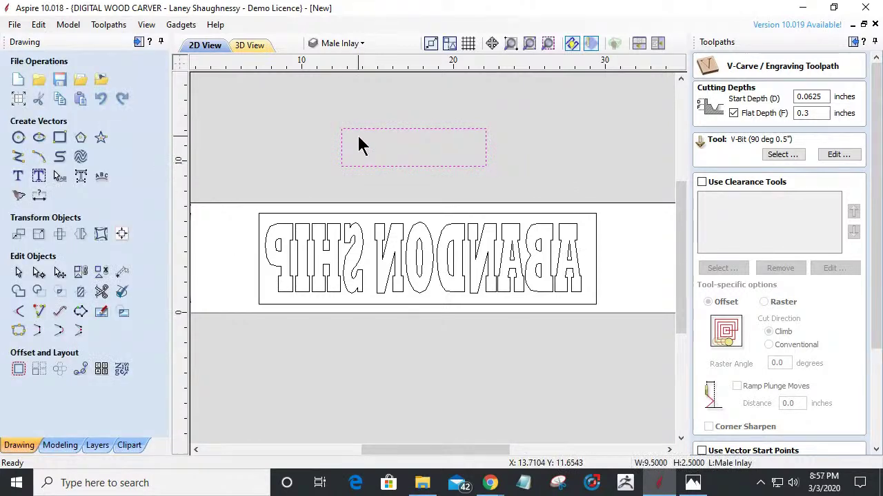
{"action": "left_click", "coordinate": [58, 272]}
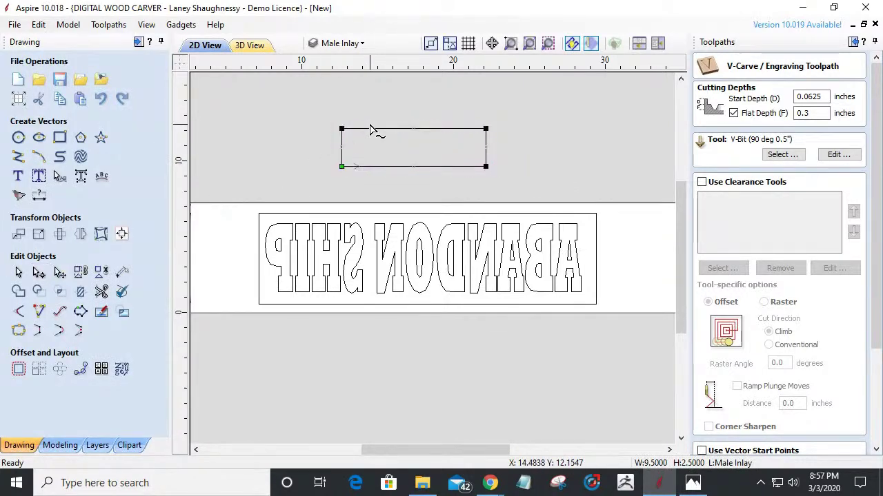
{"action": "right_click", "coordinate": [380, 130]}
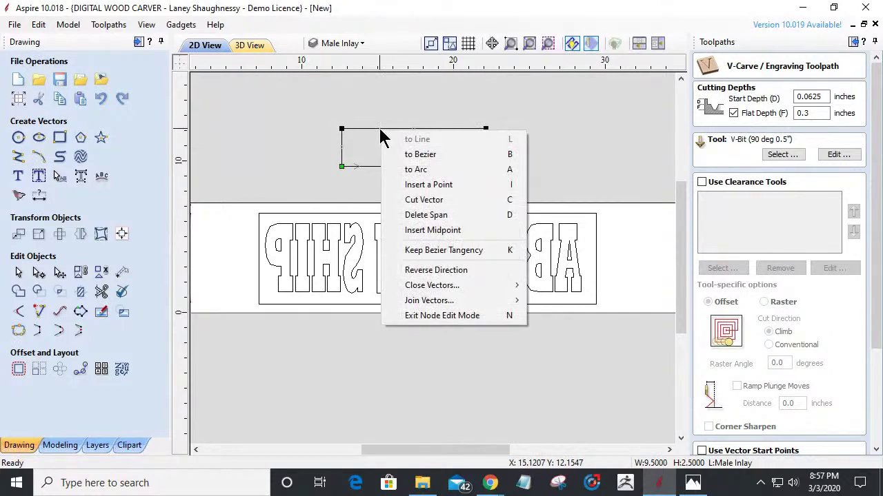
{"action": "left_click", "coordinate": [414, 215]}
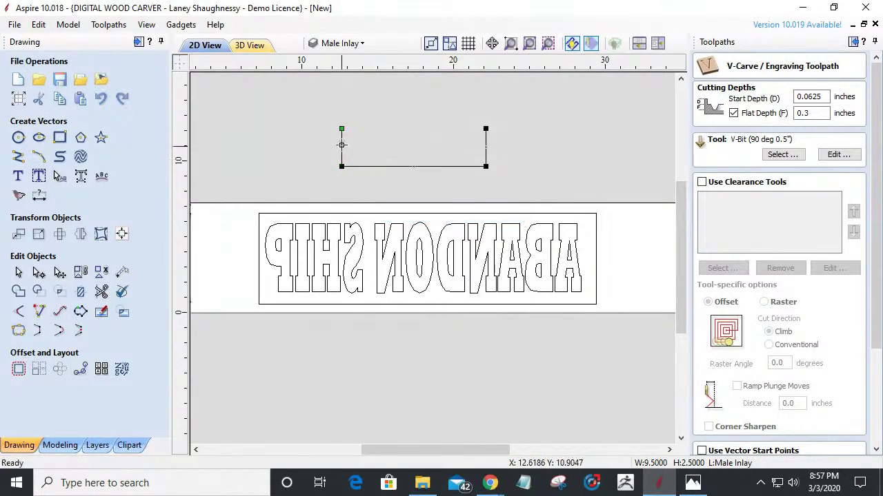
Step: Move the channel's two upper end nodes outward to slope its sides like a V-carved pocket, about 12.95 inches wide overall
{"action": "left_click_drag", "start_coordinate": [341, 128], "coordinate": [323, 129]}
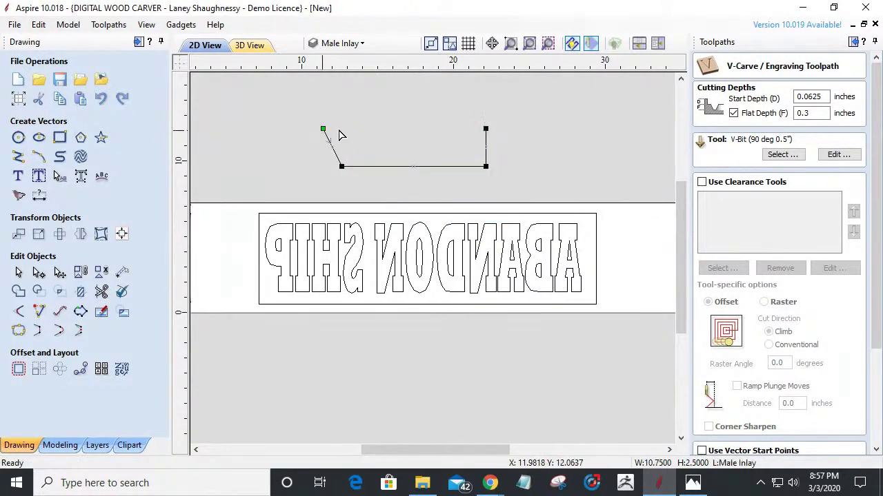
{"action": "left_click_drag", "start_coordinate": [487, 128], "coordinate": [511, 129]}
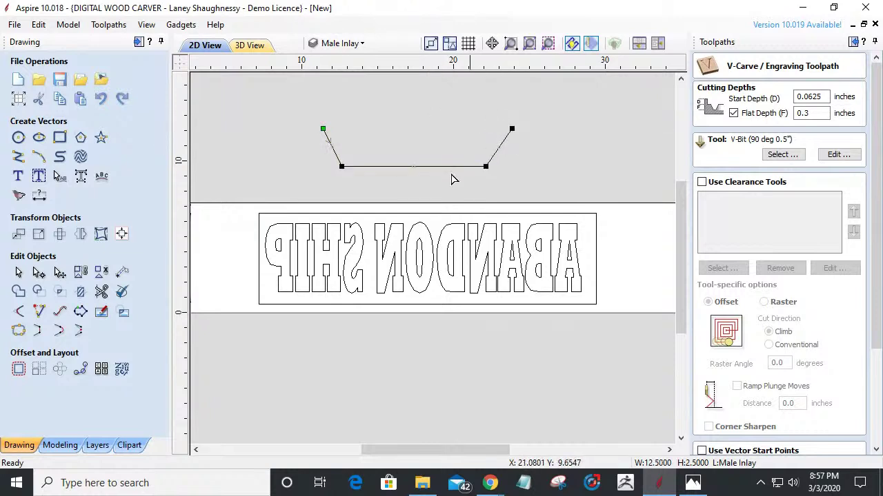
{"action": "left_click_drag", "start_coordinate": [320, 129], "coordinate": [319, 129]}
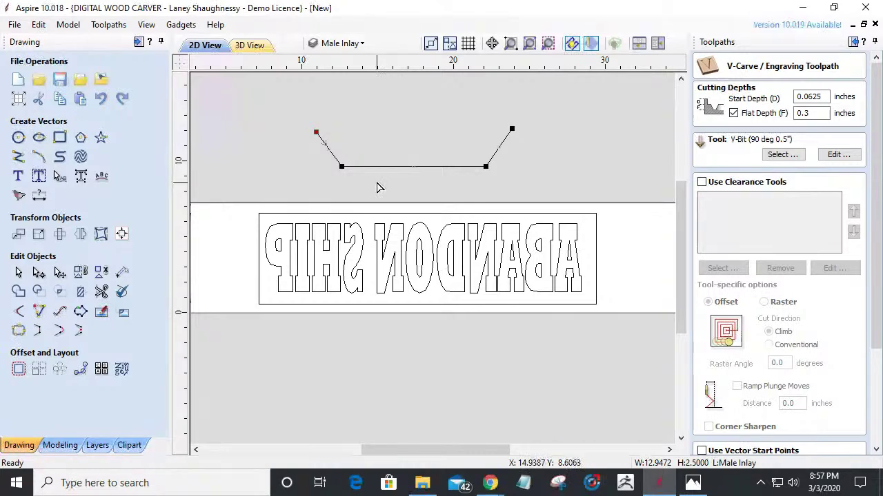
{"action": "left_click", "coordinate": [307, 197]}
{"action": "left_click", "coordinate": [360, 166]}
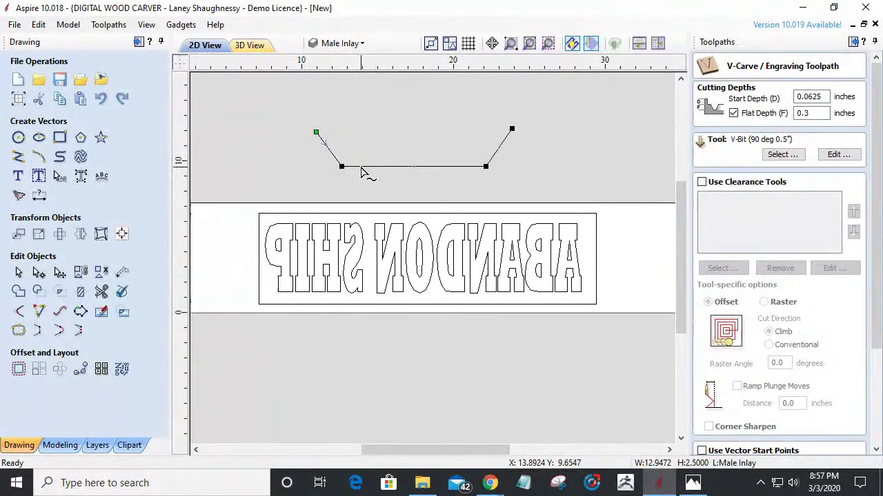
{"action": "key", "text": "n"}
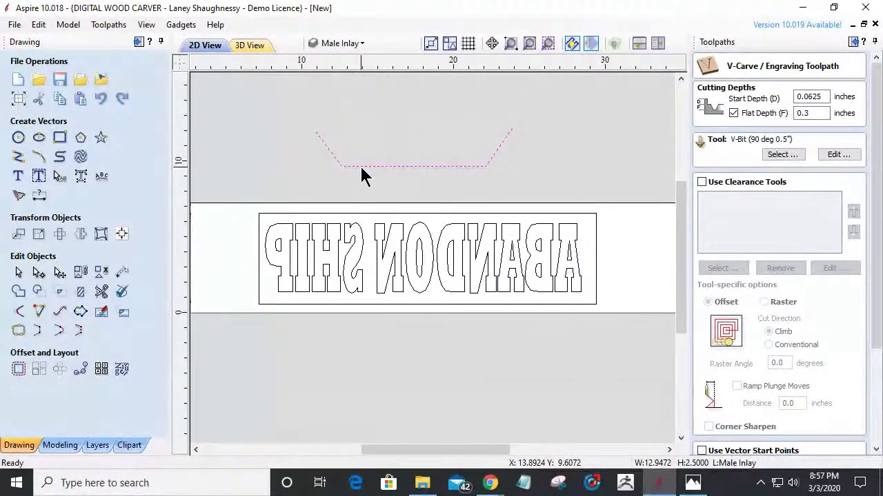
Step: Duplicate the sloped channel profile, widened to about 14.74 inches, and lay the copy over the original
{"action": "left_click_drag", "start_coordinate": [364, 165], "coordinate": [362, 132]}
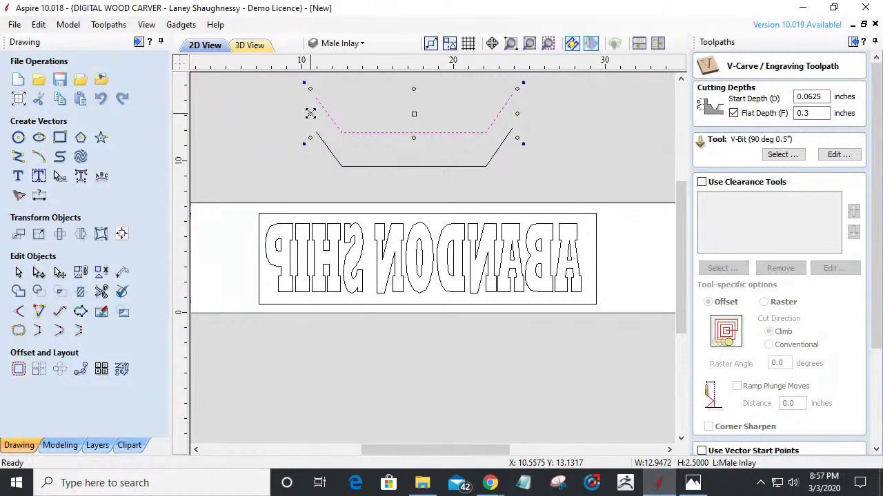
{"action": "left_click_drag", "start_coordinate": [310, 113], "coordinate": [301, 116]}
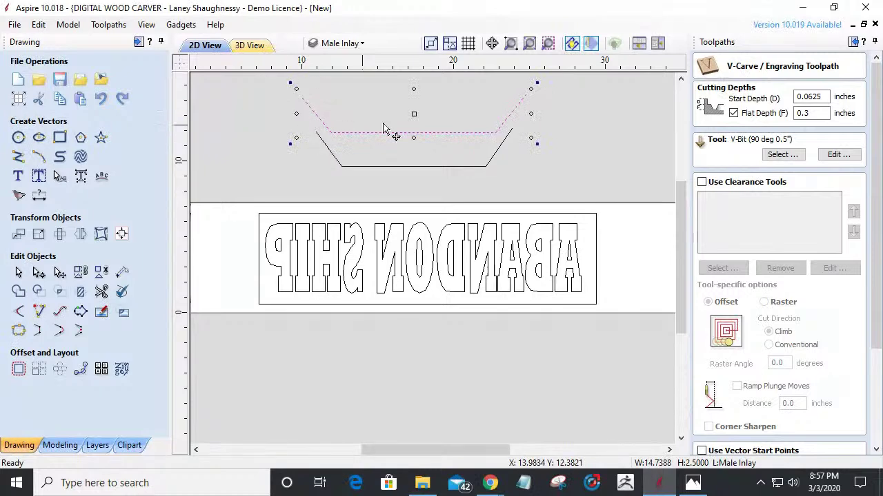
{"action": "left_click_drag", "start_coordinate": [414, 113], "coordinate": [430, 152]}
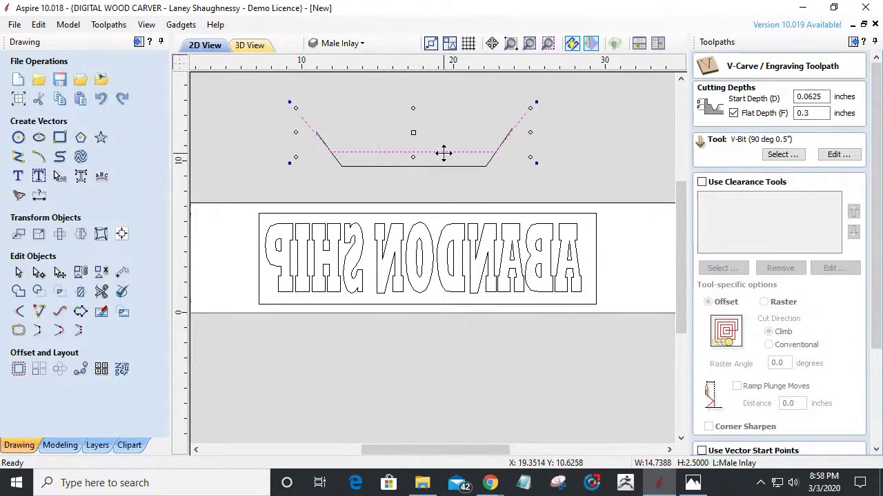
{"action": "left_click_drag", "start_coordinate": [413, 131], "coordinate": [412, 163]}
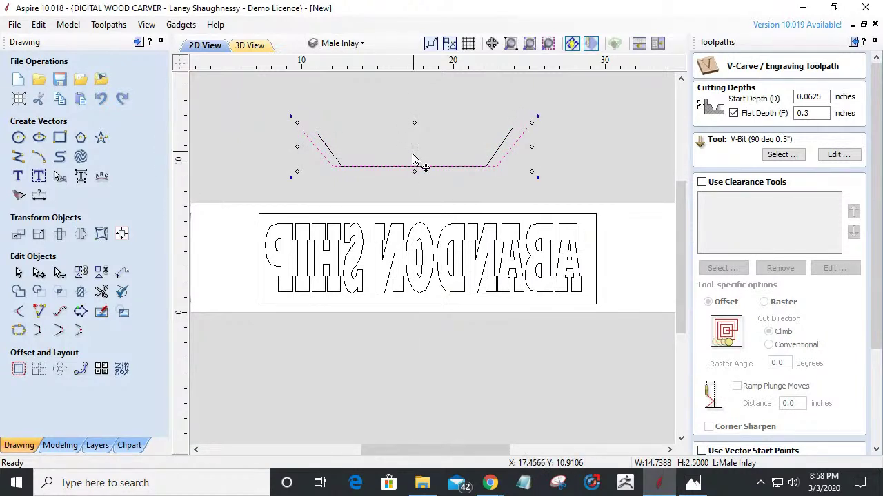
Step: Shift the wider profile copy slightly above the original channel floor and nudge it until it is centered over the original
{"action": "mouse_move", "coordinate": [385, 164]}
{"action": "left_mouse_down"}
{"action": "mouse_move", "coordinate": [378, 161]}
{"action": "mouse_move", "coordinate": [416, 157]}
{"action": "mouse_move", "coordinate": [400, 158]}
{"action": "left_mouse_up"}
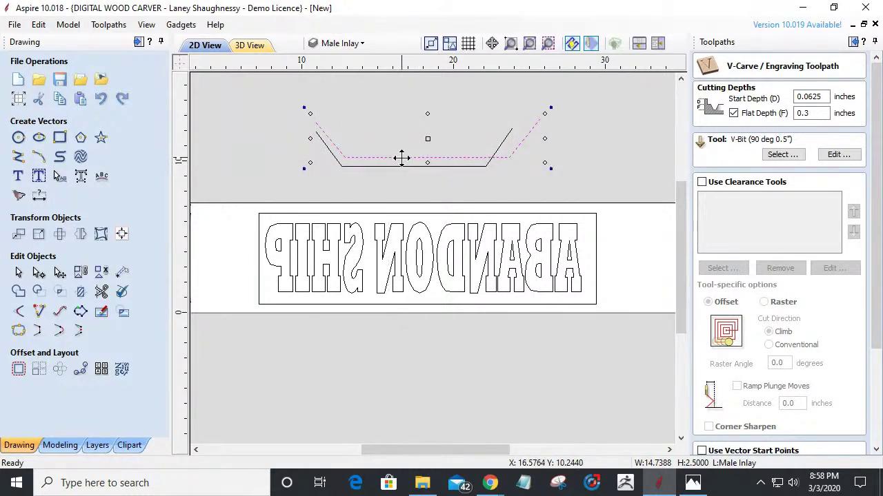
{"action": "key", "text": "Left"}
{"action": "key", "text": "Left"}
{"action": "key", "text": "Left"}
{"action": "key", "text": "Down"}
{"action": "key", "text": "Down"}
Step: Narrow the profile copy to about 13.42 inches so its sloped sides meet the original's, leaving a small gap at the floor
{"action": "scroll", "coordinate": [402, 160], "scroll_direction": "up", "scroll_amount": 3}
{"action": "scroll", "coordinate": [404, 162], "scroll_direction": "down", "scroll_amount": 1}
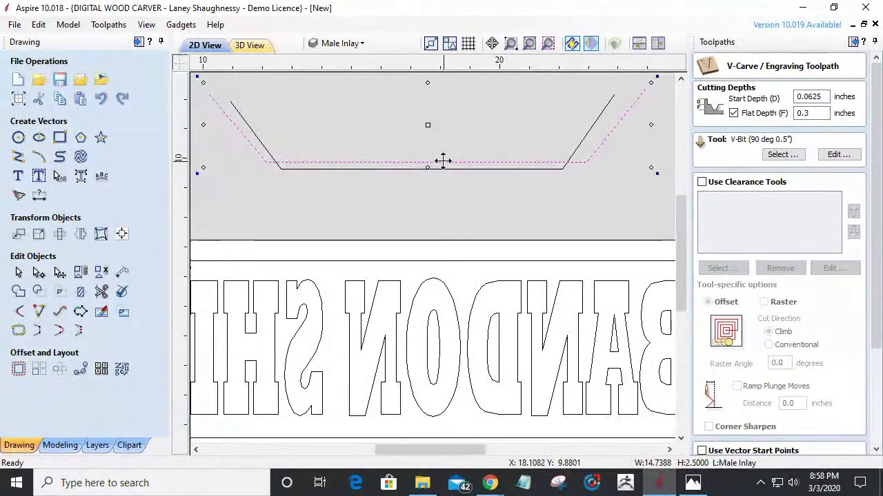
{"action": "scroll", "coordinate": [443, 161], "scroll_direction": "down", "scroll_amount": 1}
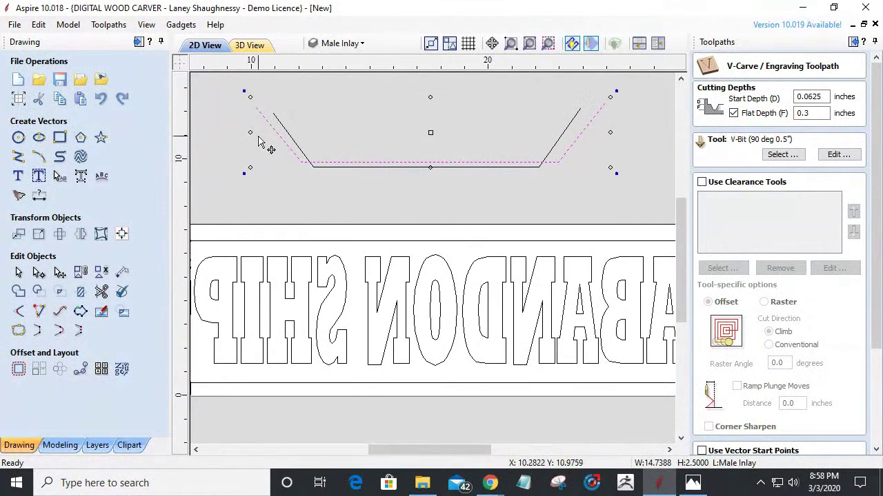
{"action": "left_click_drag", "start_coordinate": [251, 130], "coordinate": [268, 128]}
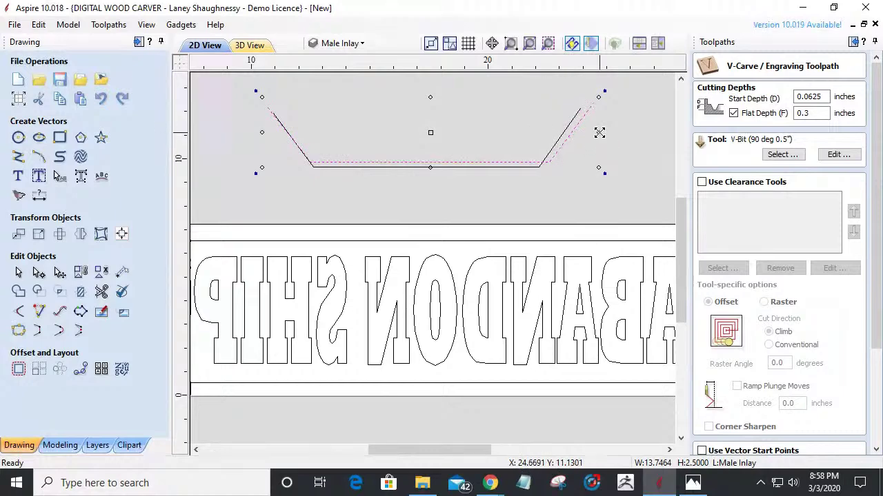
{"action": "left_click_drag", "start_coordinate": [592, 133], "coordinate": [582, 136]}
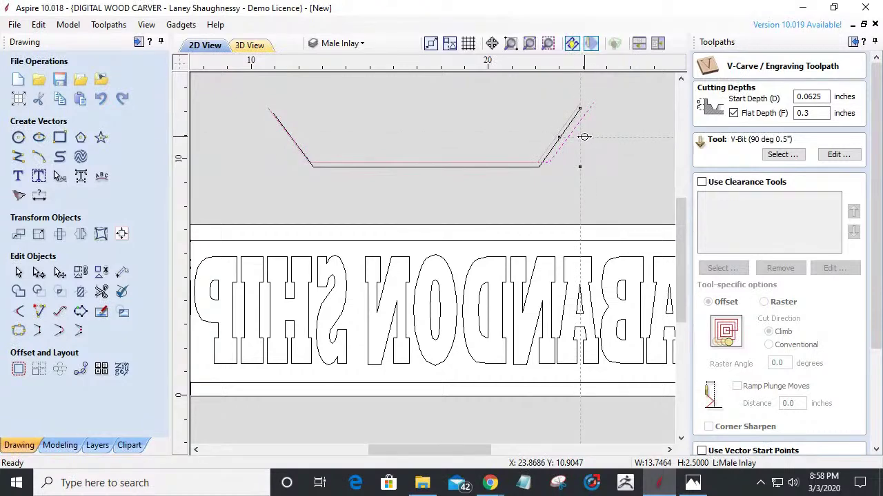
{"action": "left_click_drag", "start_coordinate": [585, 137], "coordinate": [585, 137]}
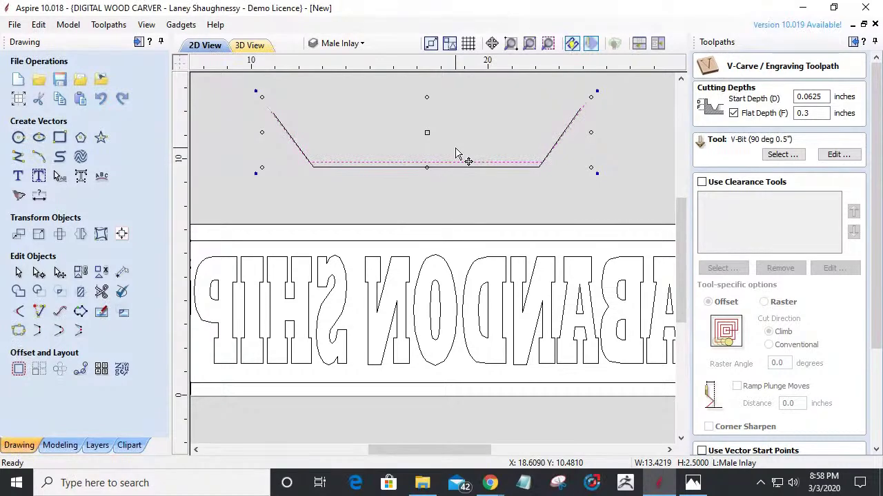
Step: Delete both sloped channel profiles drawn above the mirrored lettering layout
{"action": "scroll", "coordinate": [455, 153], "scroll_direction": "down", "scroll_amount": 2}
{"action": "left_click_drag", "start_coordinate": [288, 93], "coordinate": [570, 184]}
{"action": "key", "text": "Delete"}
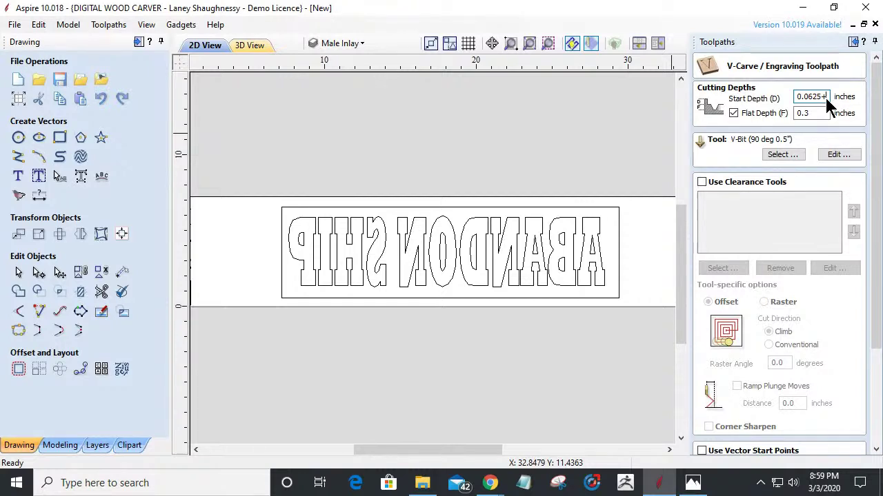
Step: Set the V-carve start depth to 0.3425 and flat depth to 0.02 inches, and select the mirrored lettering with its border
{"action": "type", "text": ".2"}
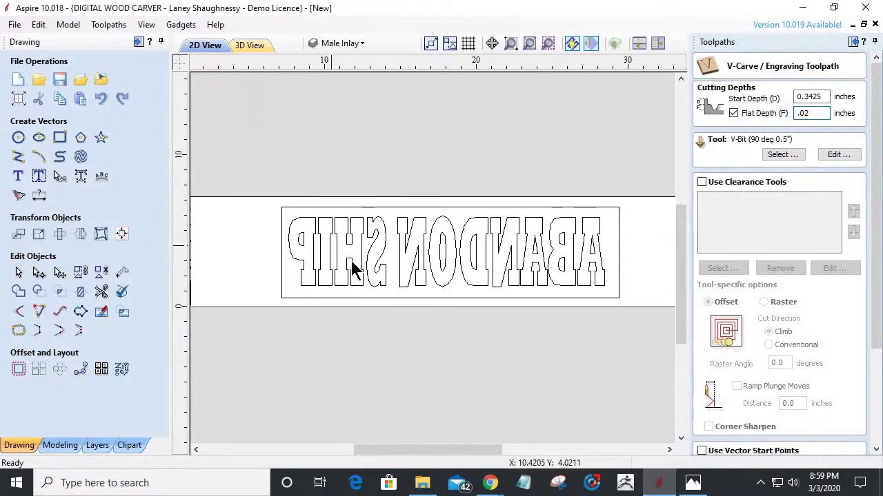
{"action": "left_click", "coordinate": [537, 252]}
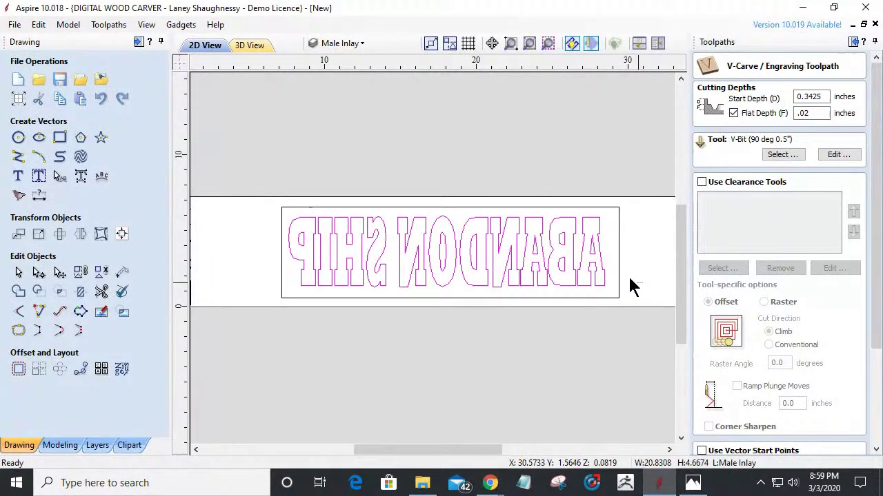
{"action": "key", "text": "ctrl+a"}
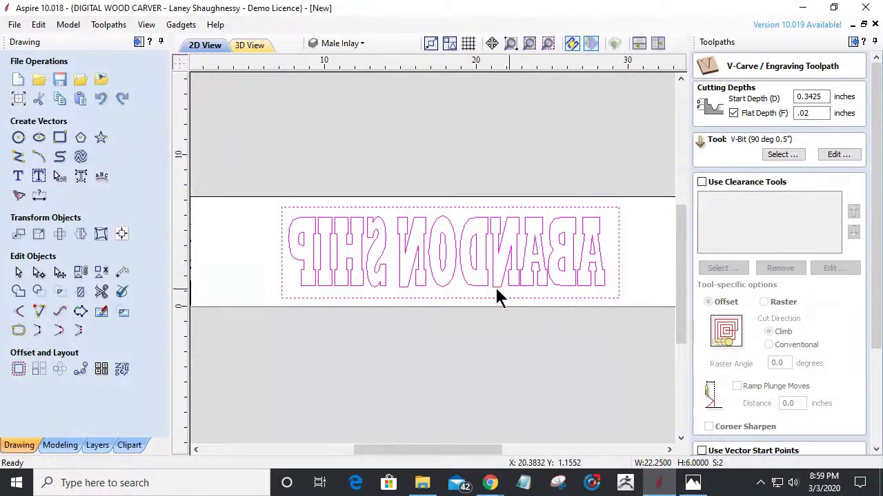
Step: Enable clearance tools with the 0.125 inch End Mill and calculate the male inlay V-carve toolpath
{"action": "left_click", "coordinate": [700, 181]}
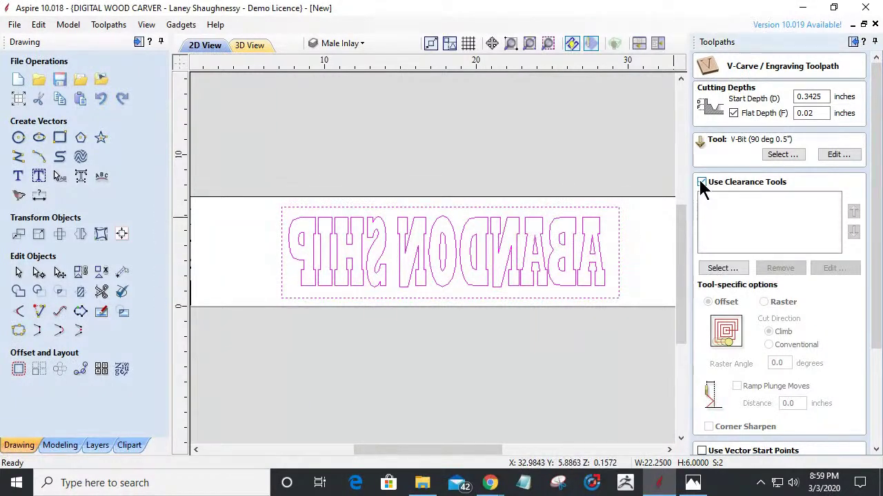
{"action": "left_click", "coordinate": [722, 269]}
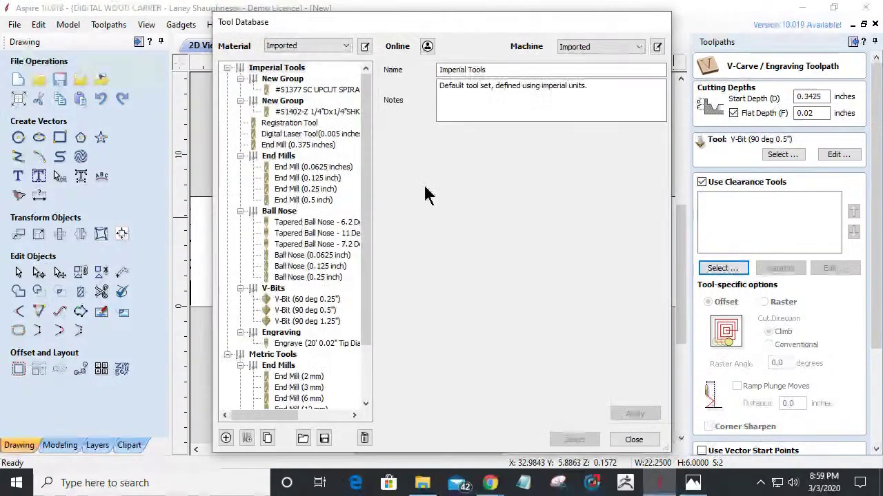
{"action": "left_click", "coordinate": [295, 178]}
{"action": "left_click", "coordinate": [573, 440]}
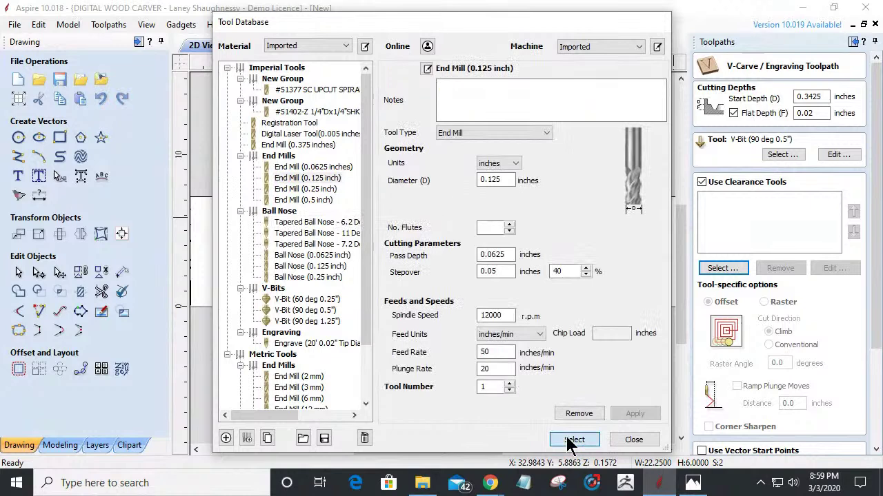
{"action": "left_click_drag", "start_coordinate": [876, 244], "coordinate": [876, 361]}
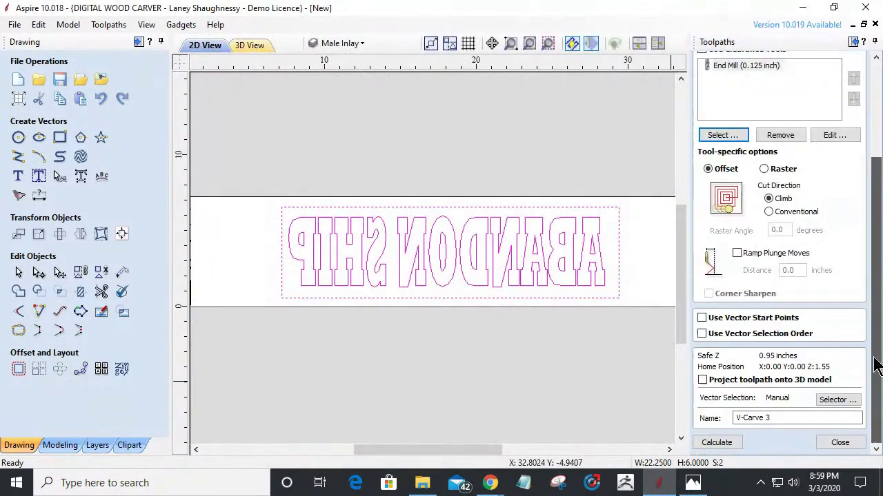
{"action": "left_click", "coordinate": [717, 443]}
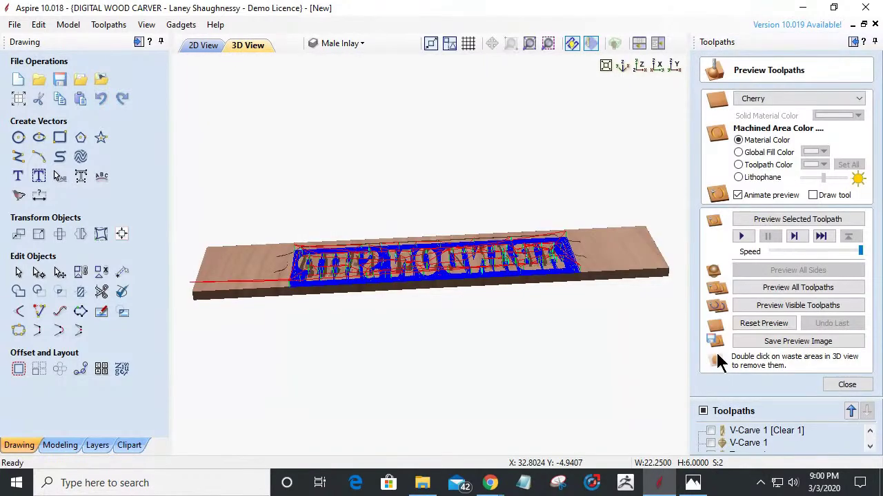
Step: Reset the material preview and simulate the visible male inlay V-carve toolpaths
{"action": "left_click", "coordinate": [758, 322]}
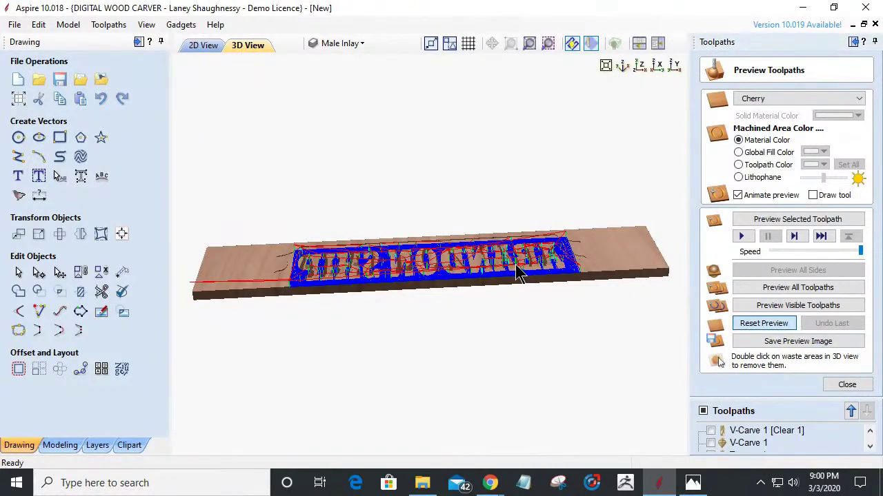
{"action": "scroll", "coordinate": [595, 256], "scroll_direction": "down", "scroll_amount": 2}
{"action": "left_click_drag", "start_coordinate": [462, 269], "coordinate": [450, 314]}
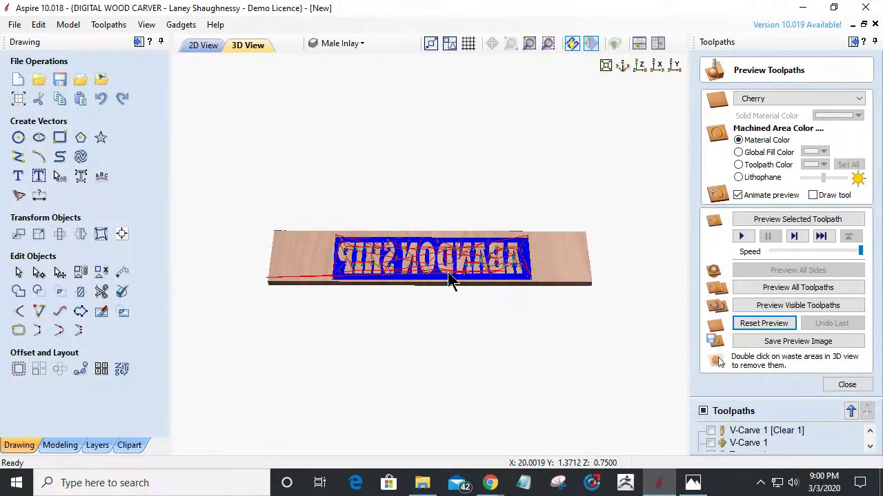
{"action": "scroll", "coordinate": [448, 272], "scroll_direction": "up", "scroll_amount": 4}
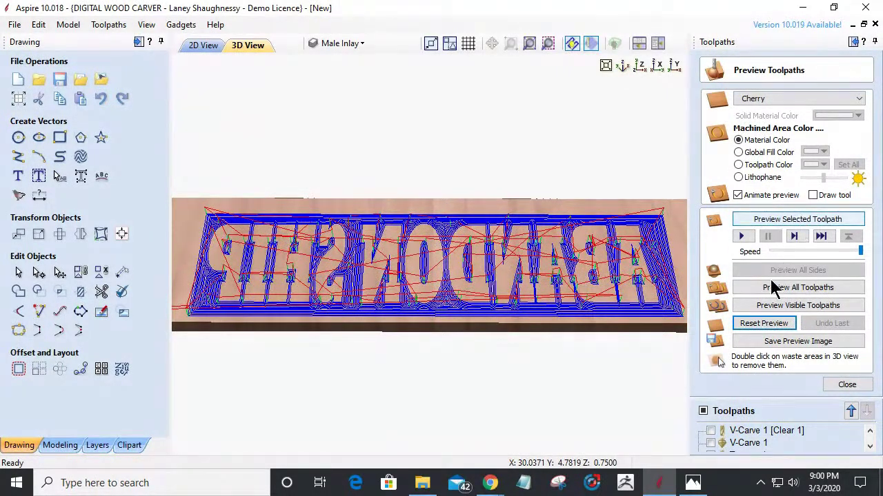
{"action": "left_click", "coordinate": [773, 309]}
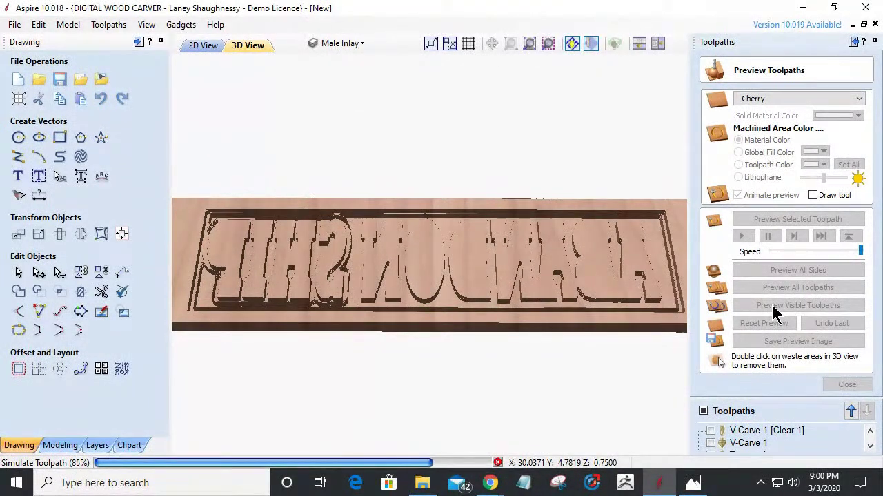
{"action": "left_click", "coordinate": [774, 309]}
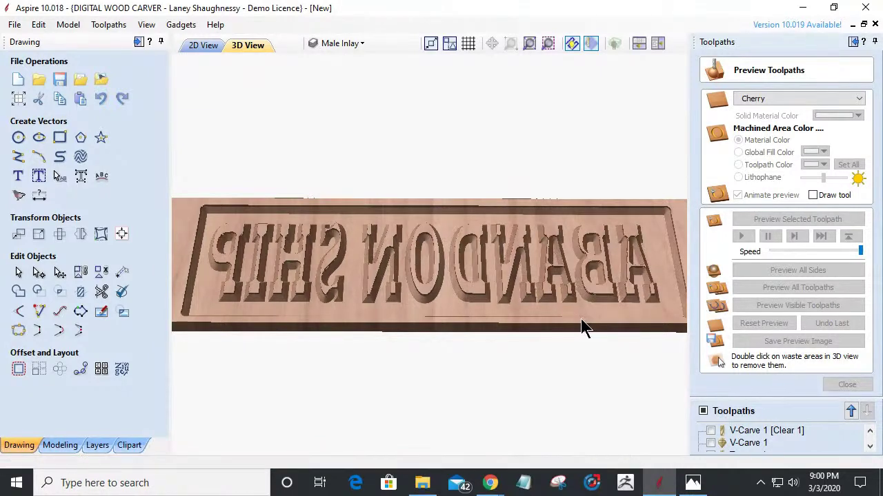
{"action": "left_click_drag", "start_coordinate": [580, 328], "coordinate": [566, 296]}
Step: Offset the rectangular border around the mirrored lettering inwards by 0.0625 inches with sharp corners
{"action": "left_click", "coordinate": [203, 45]}
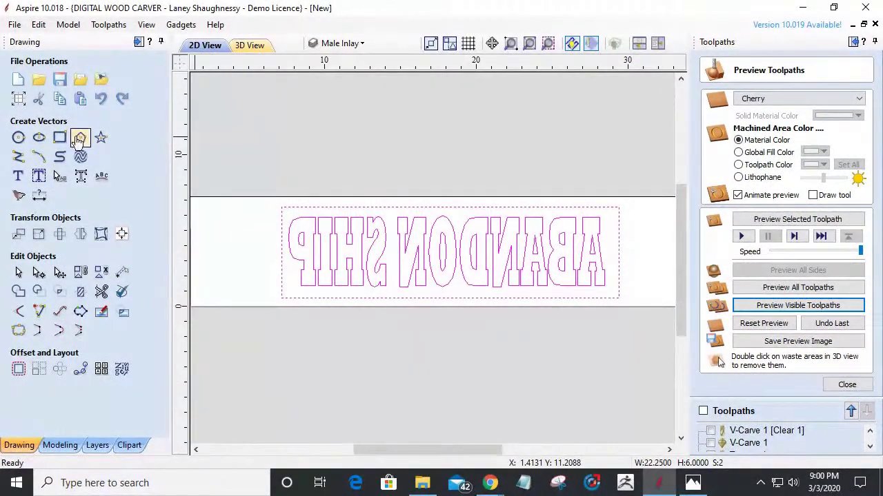
{"action": "left_click", "coordinate": [60, 137]}
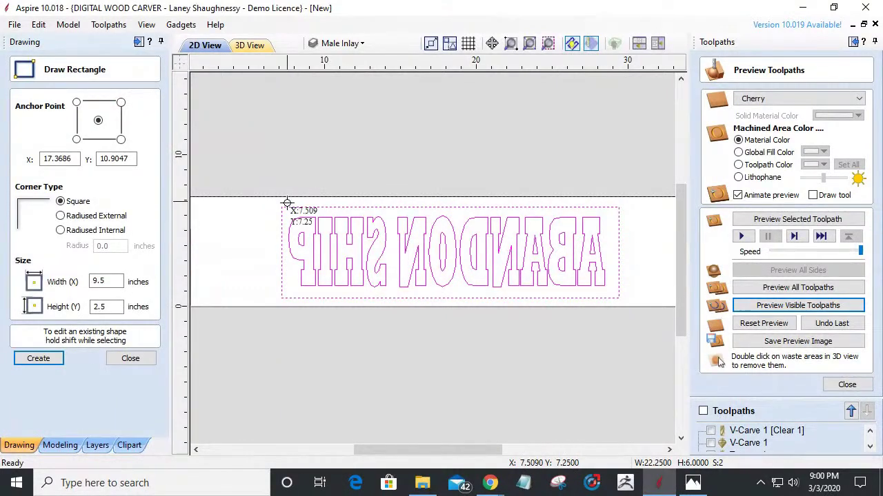
{"action": "left_click", "coordinate": [132, 358]}
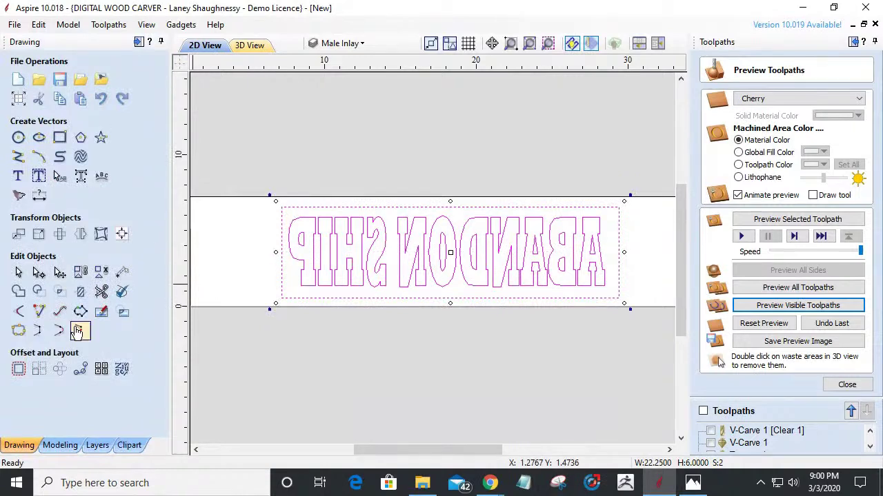
{"action": "left_click", "coordinate": [18, 369]}
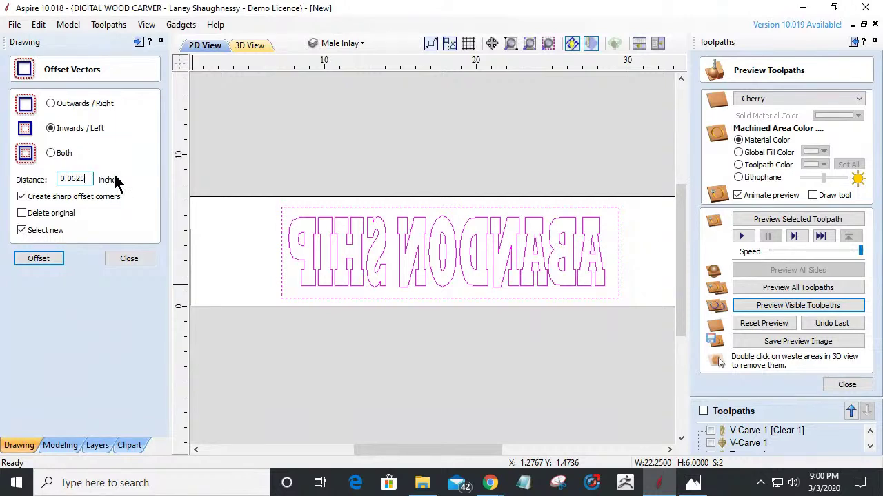
{"action": "left_click", "coordinate": [47, 262]}
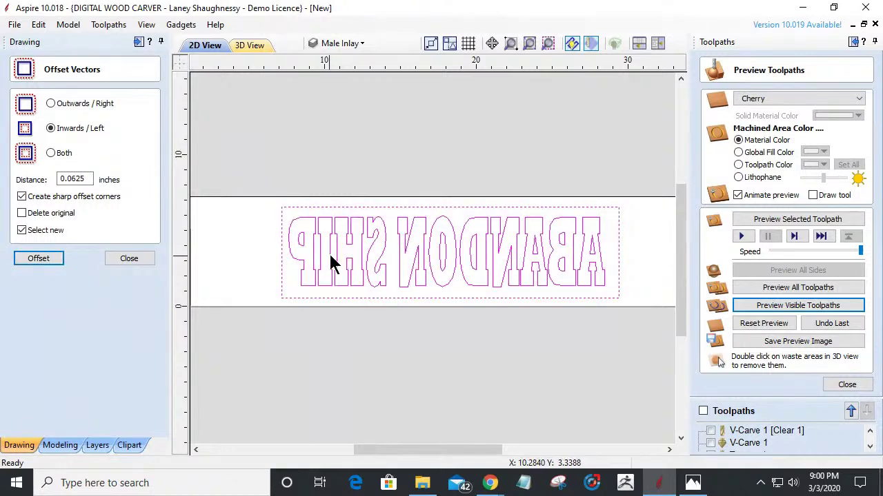
{"action": "left_click", "coordinate": [276, 250]}
{"action": "left_click", "coordinate": [282, 249]}
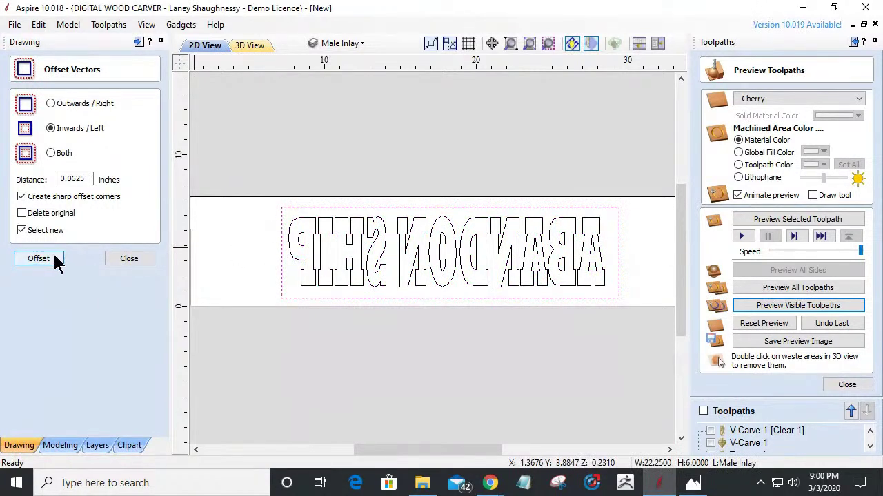
{"action": "left_click", "coordinate": [38, 258]}
{"action": "left_click", "coordinate": [129, 259]}
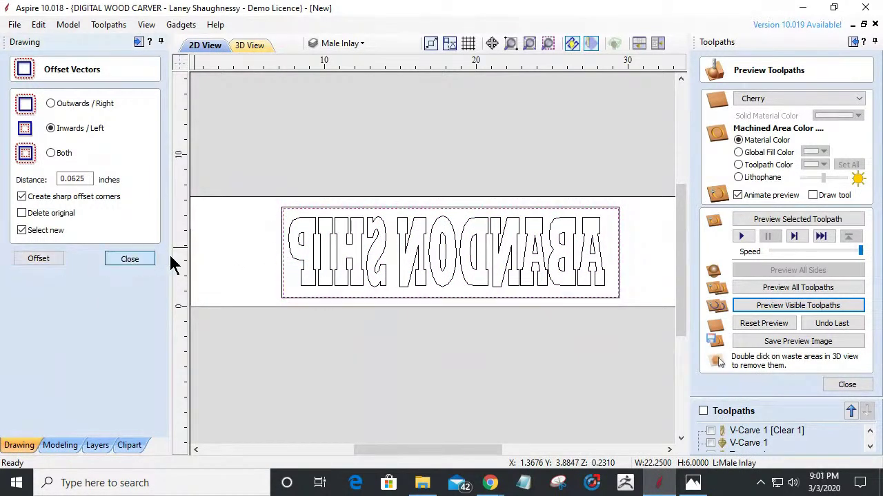
Step: Create an inside profile toolpath on the offset border with a 0.75 inch cut depth and simulate it
{"action": "left_click", "coordinate": [837, 385]}
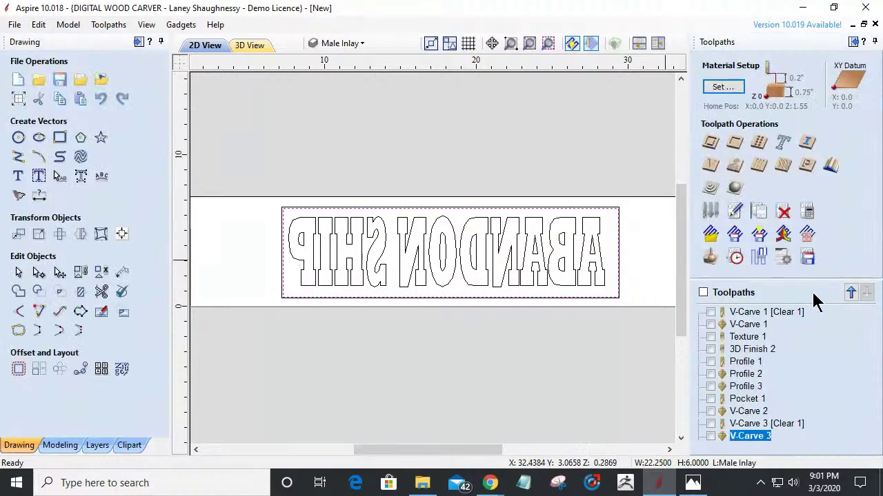
{"action": "left_click", "coordinate": [710, 145]}
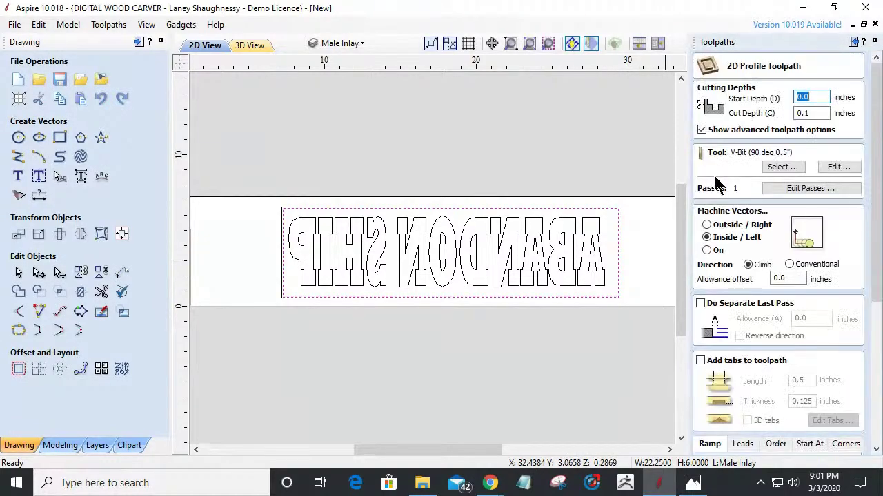
{"action": "left_click", "coordinate": [814, 113]}
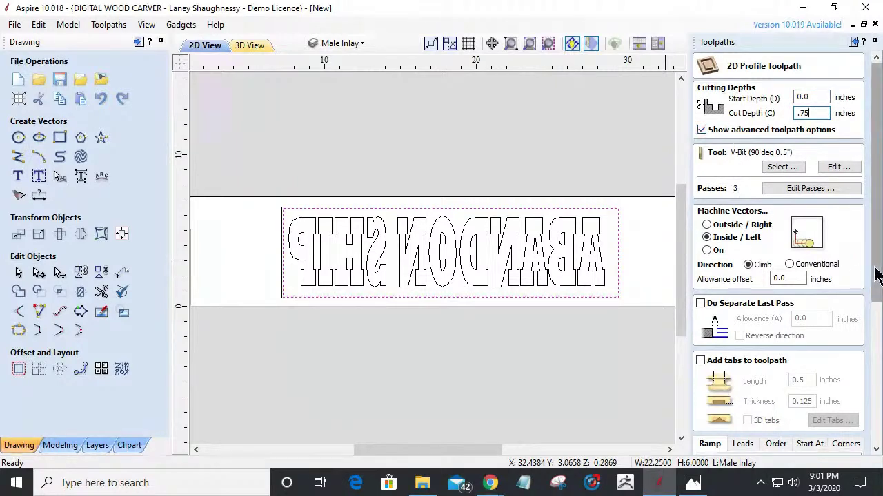
{"action": "left_click_drag", "start_coordinate": [876, 271], "coordinate": [876, 444]}
{"action": "left_click", "coordinate": [721, 449]}
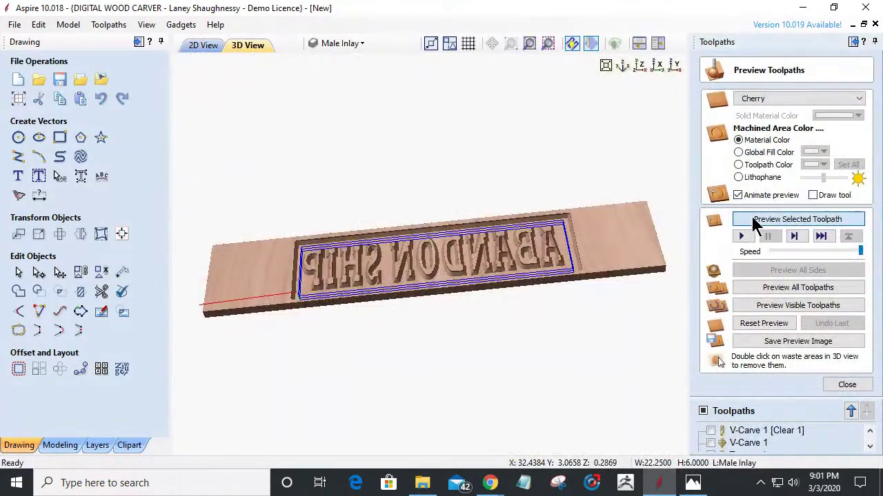
{"action": "left_click", "coordinate": [756, 224]}
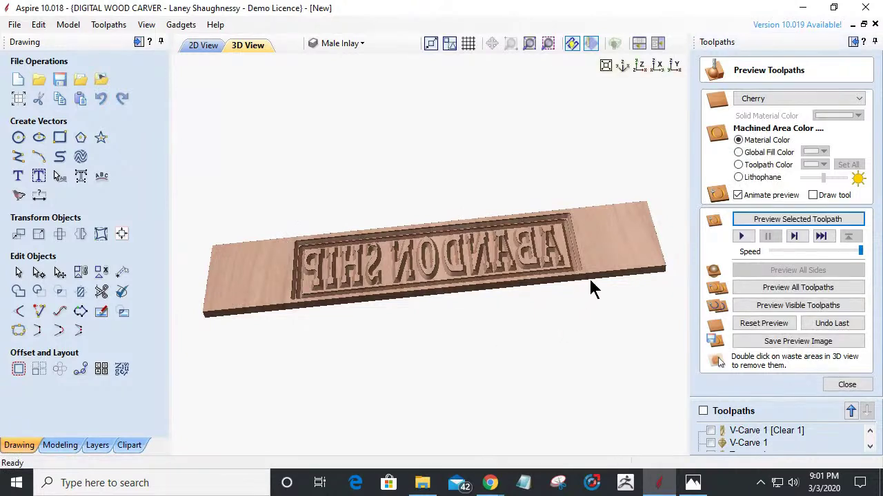
Step: Change the new border profile toolpath to the 0.25 inch End Mill, cutting outside the vector, and recalculate it
{"action": "scroll", "coordinate": [755, 438], "scroll_direction": "down", "scroll_amount": 2}
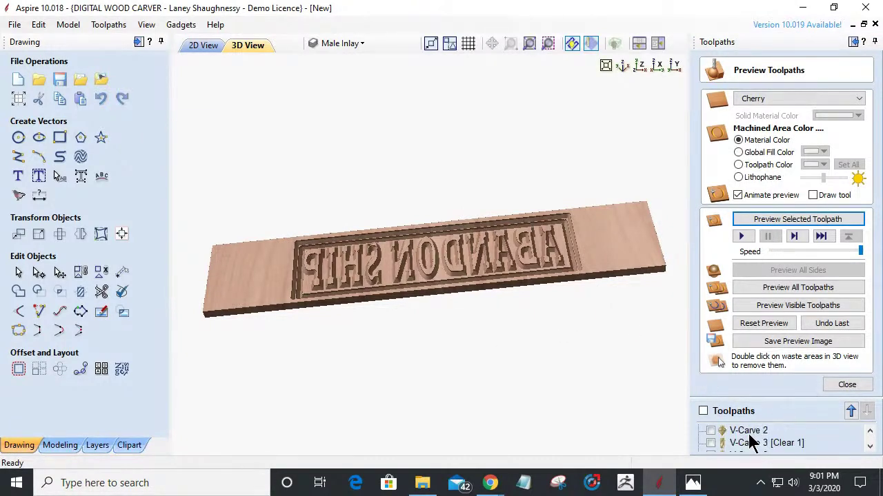
{"action": "double_click", "coordinate": [747, 443]}
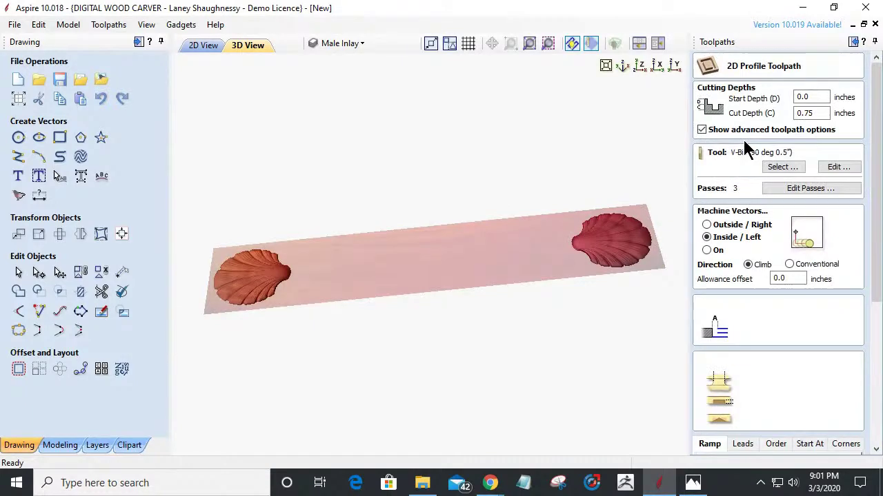
{"action": "left_click", "coordinate": [786, 169]}
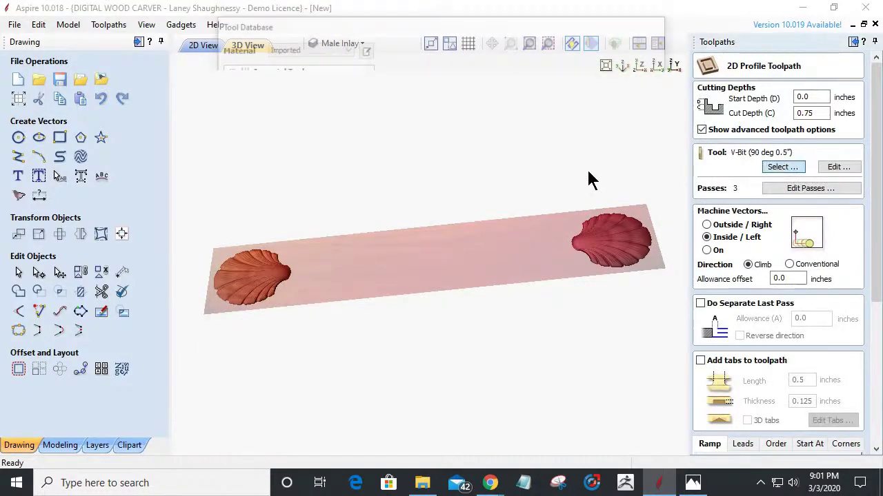
{"action": "left_click", "coordinate": [303, 234]}
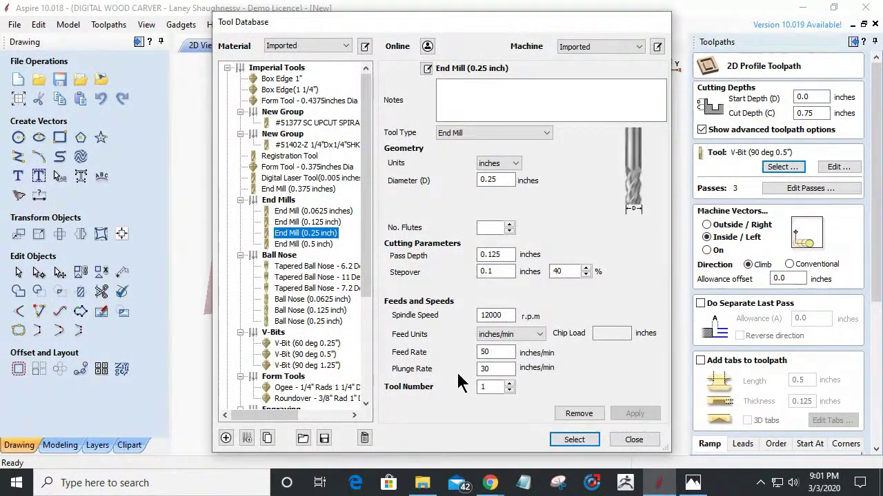
{"action": "left_click", "coordinate": [573, 439]}
{"action": "left_click", "coordinate": [706, 225]}
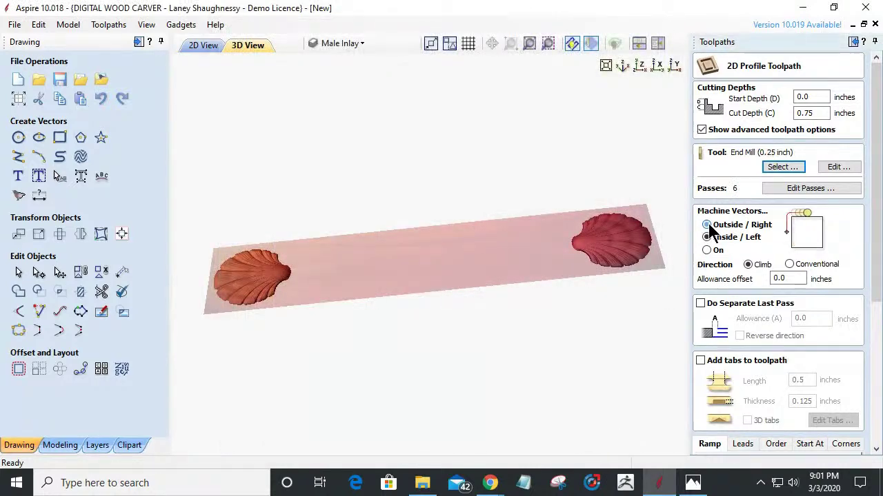
{"action": "left_click_drag", "start_coordinate": [875, 228], "coordinate": [862, 453]}
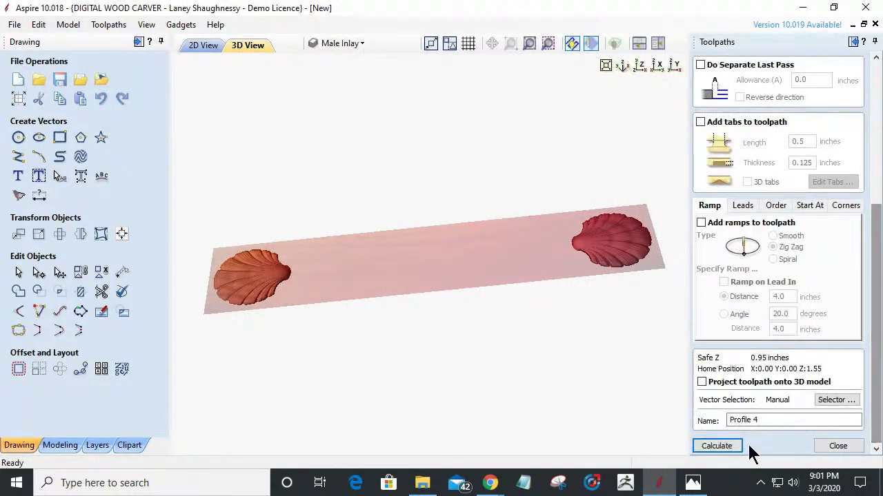
{"action": "left_click", "coordinate": [725, 447]}
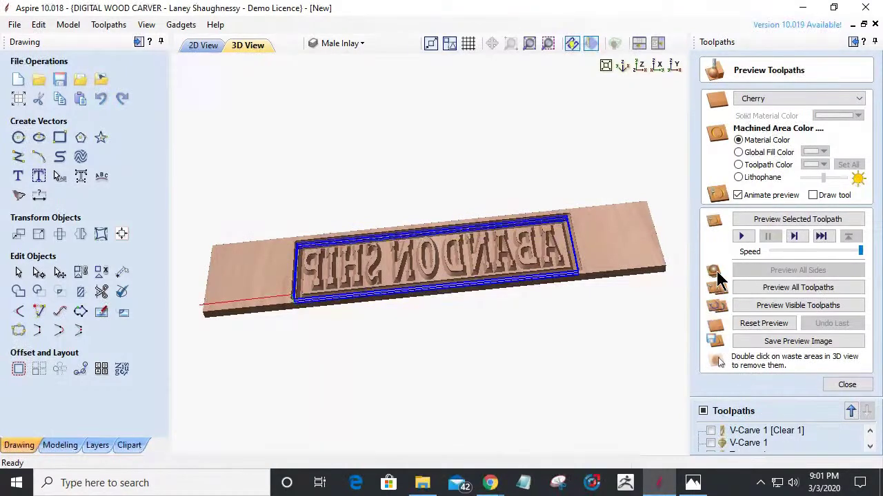
Step: Simulate the outside profile cut and remove the waste material around the male inlay in the preview
{"action": "left_click", "coordinate": [759, 219]}
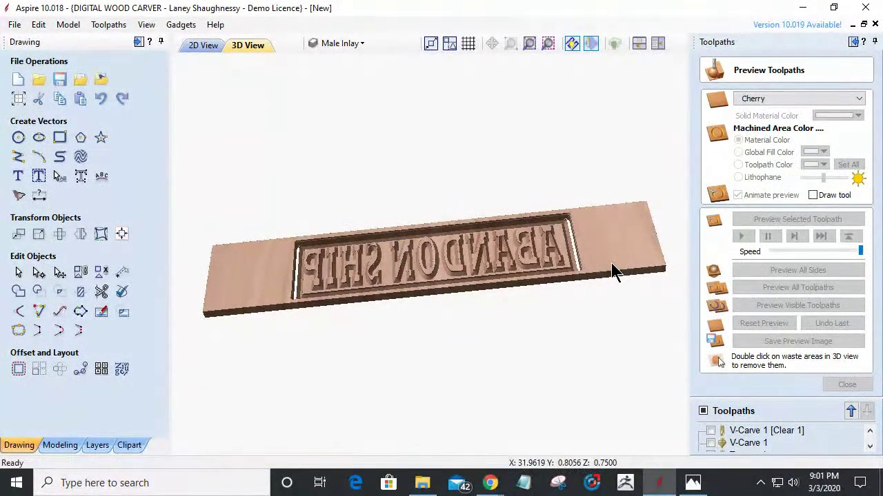
{"action": "double_click", "coordinate": [611, 263]}
{"action": "scroll", "coordinate": [368, 255], "scroll_direction": "up", "scroll_amount": 2}
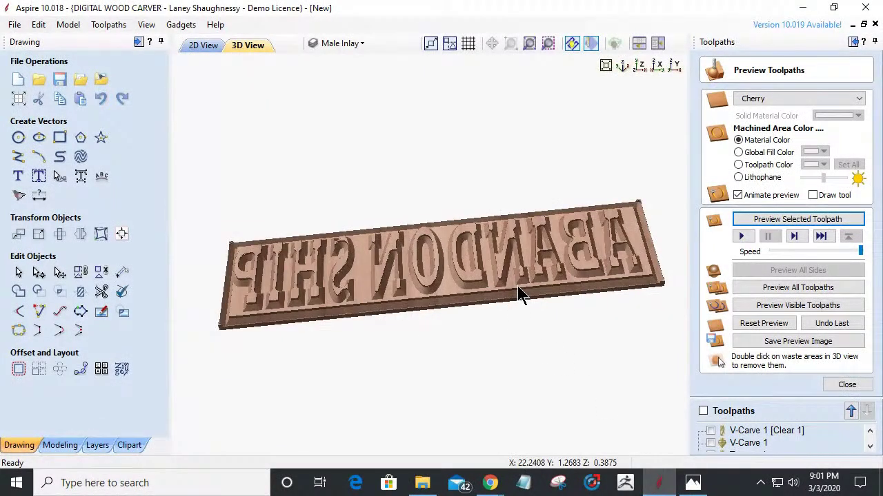
Step: Edit the male inlay's V-Carve 3 toolpath to use a start depth of 0.28 inches and recalculate it
{"action": "left_click_drag", "start_coordinate": [517, 296], "coordinate": [420, 279]}
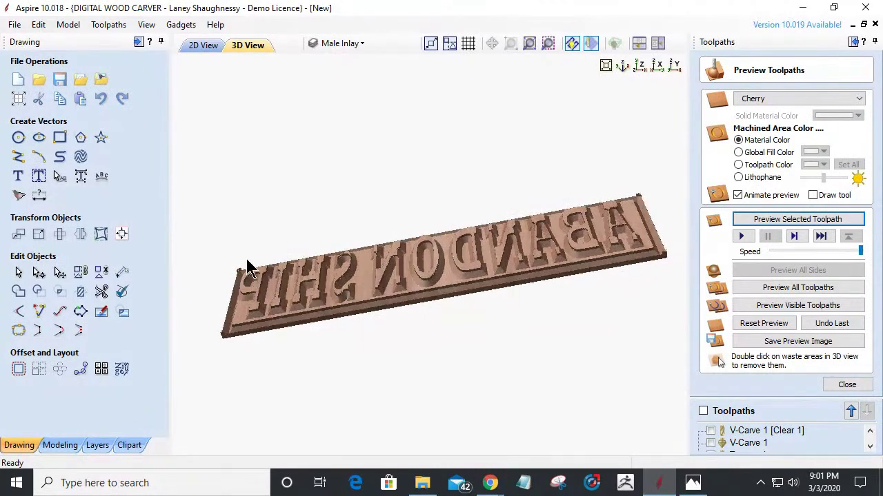
{"action": "left_click_drag", "start_coordinate": [533, 240], "coordinate": [335, 276]}
{"action": "left_click_drag", "start_coordinate": [236, 267], "coordinate": [411, 276]}
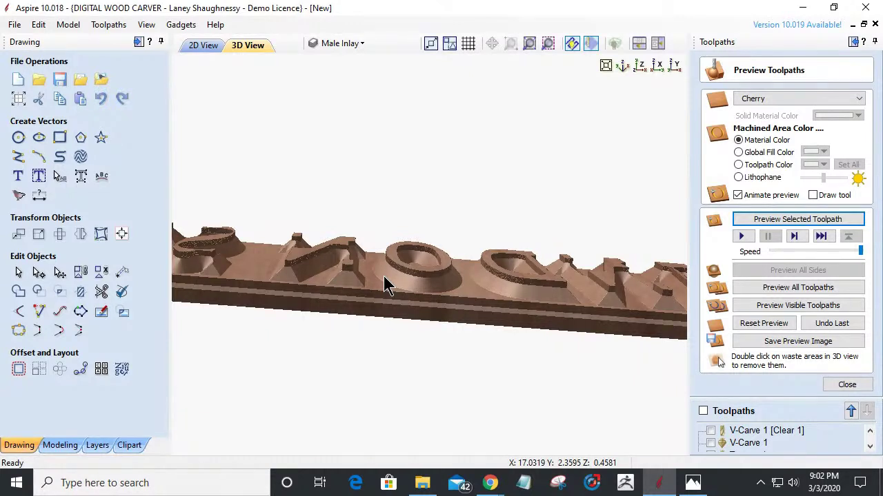
{"action": "scroll", "coordinate": [738, 442], "scroll_direction": "down", "scroll_amount": 5}
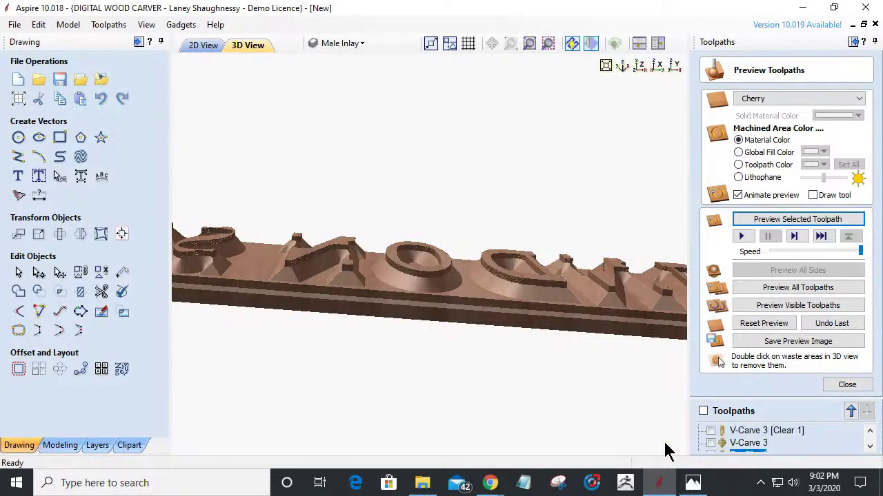
{"action": "scroll", "coordinate": [717, 440], "scroll_direction": "down", "scroll_amount": 1}
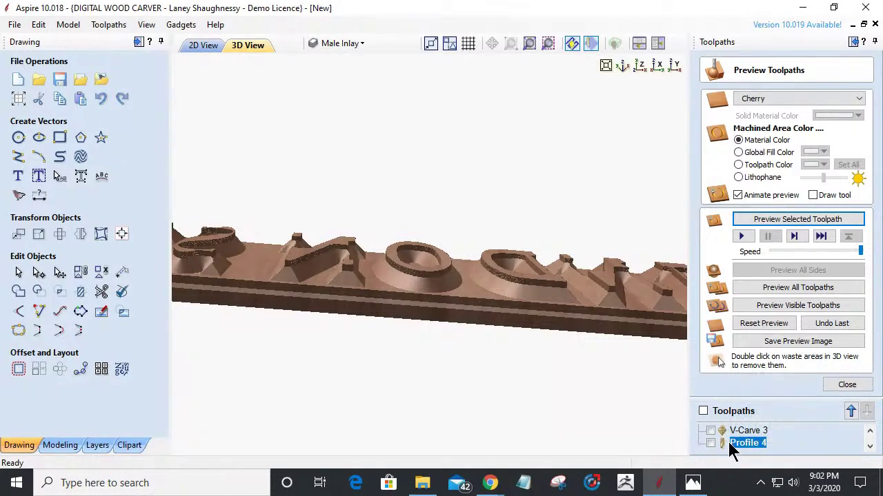
{"action": "left_click", "coordinate": [711, 442]}
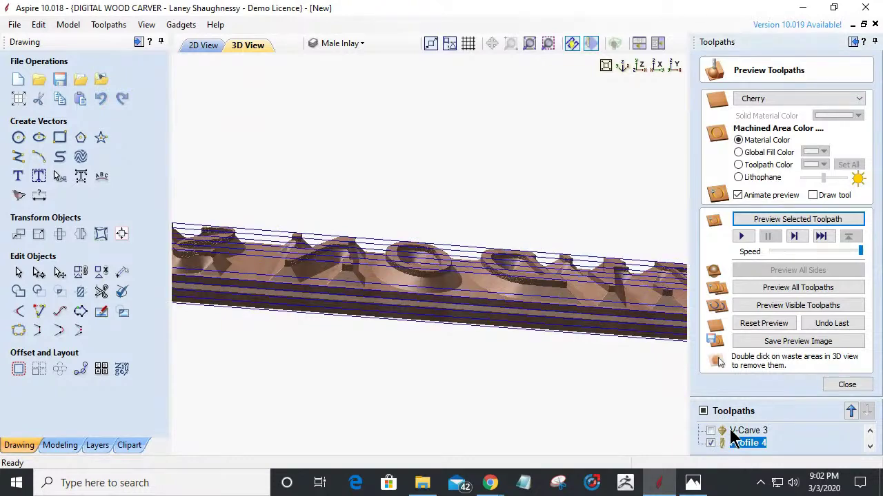
{"action": "left_click", "coordinate": [731, 431]}
{"action": "scroll", "coordinate": [720, 434], "scroll_direction": "up", "scroll_amount": 1}
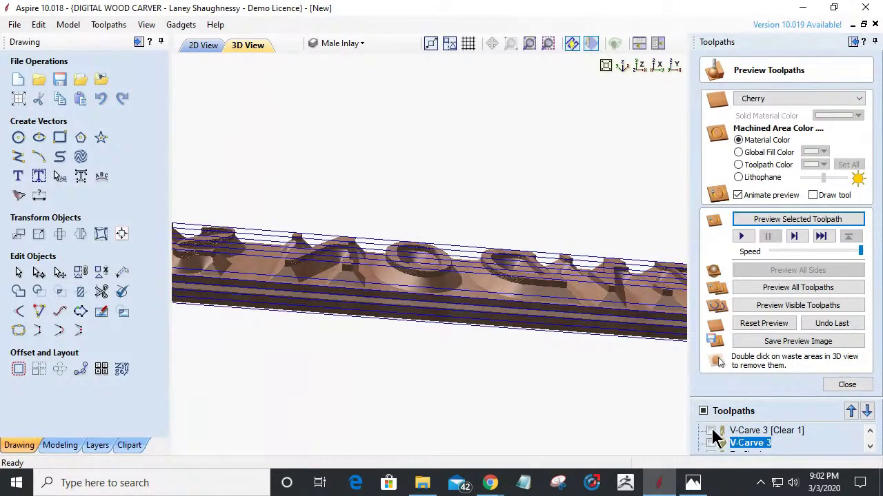
{"action": "double_click", "coordinate": [758, 431]}
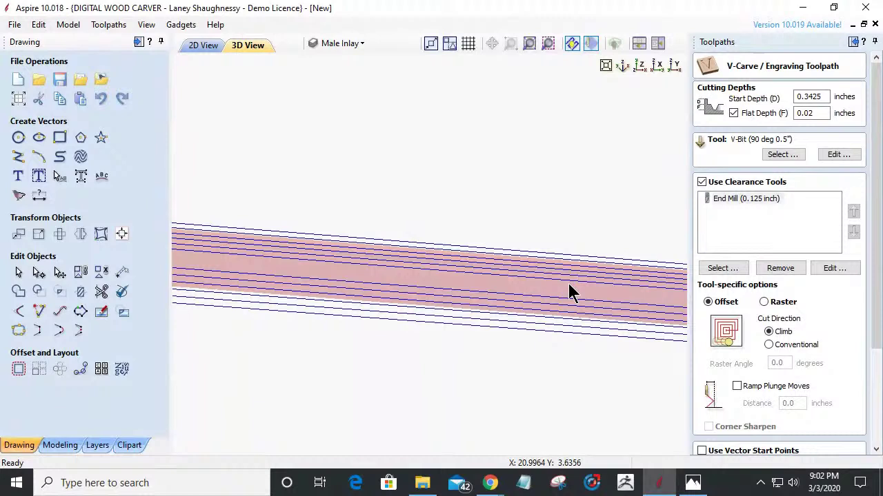
{"action": "double_click", "coordinate": [808, 97]}
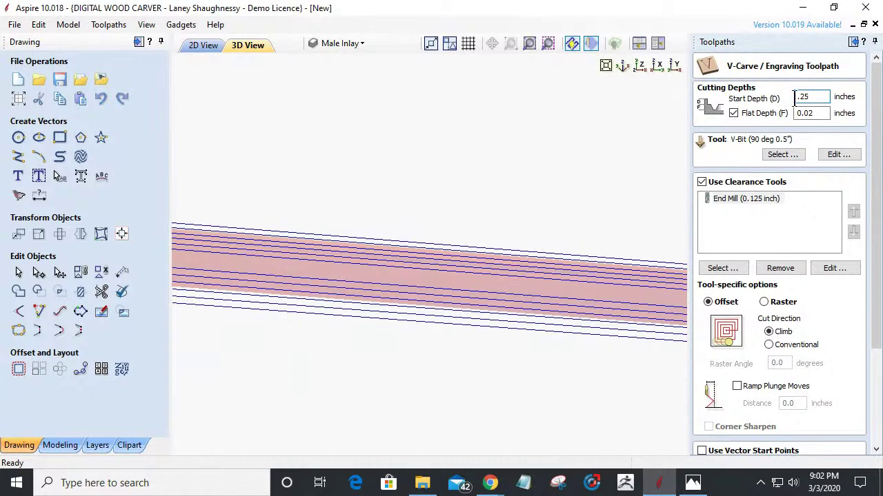
{"action": "mouse_move", "coordinate": [874, 177]}
{"action": "left_mouse_down"}
{"action": "mouse_move", "coordinate": [874, 224]}
{"action": "mouse_move", "coordinate": [874, 176]}
{"action": "left_mouse_up"}
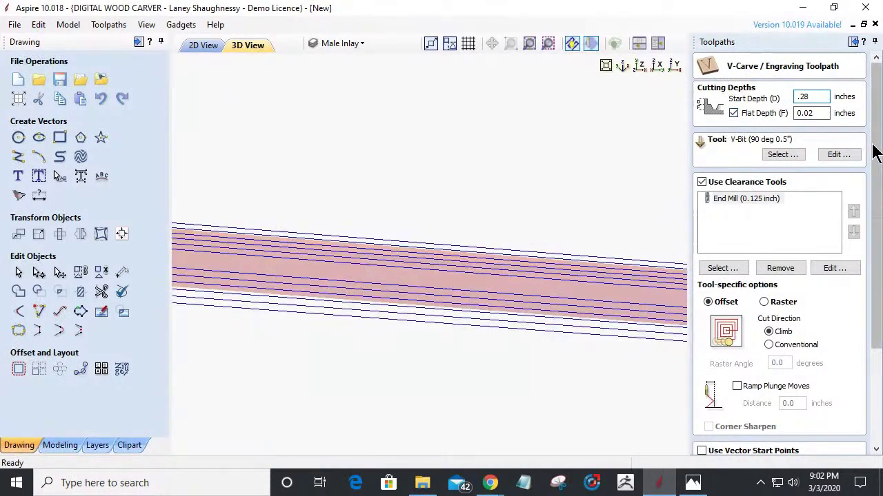
{"action": "left_click_drag", "start_coordinate": [871, 148], "coordinate": [861, 256]}
{"action": "left_click", "coordinate": [716, 445]}
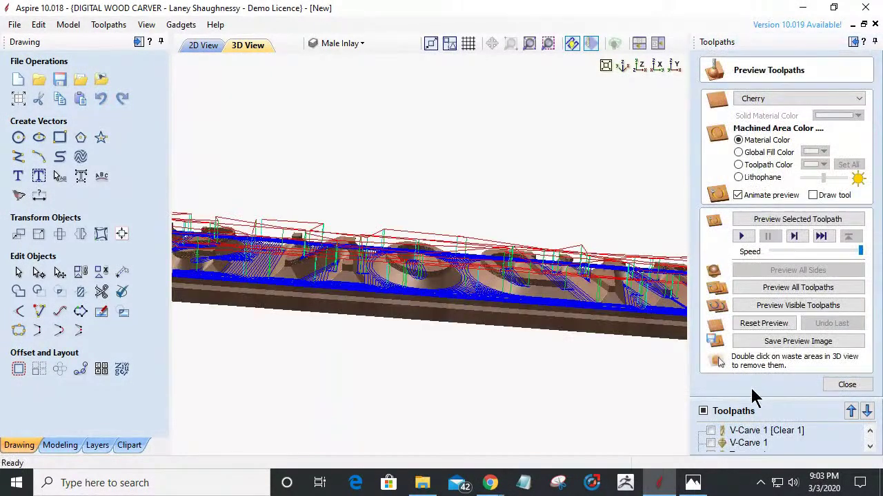
Step: Reset the preview, simulate the V-Carve 3 and Profile 4 toolpaths together, and inspect the cut-out male inlay
{"action": "left_click", "coordinate": [761, 326]}
{"action": "scroll", "coordinate": [733, 442], "scroll_direction": "down", "scroll_amount": 2}
{"action": "scroll", "coordinate": [733, 443], "scroll_direction": "down", "scroll_amount": 2}
{"action": "left_click", "coordinate": [710, 443]}
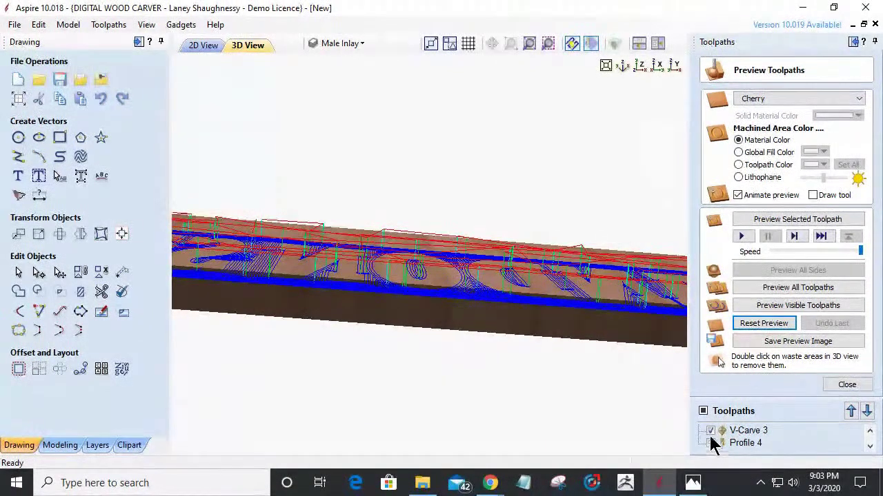
{"action": "left_click", "coordinate": [764, 311]}
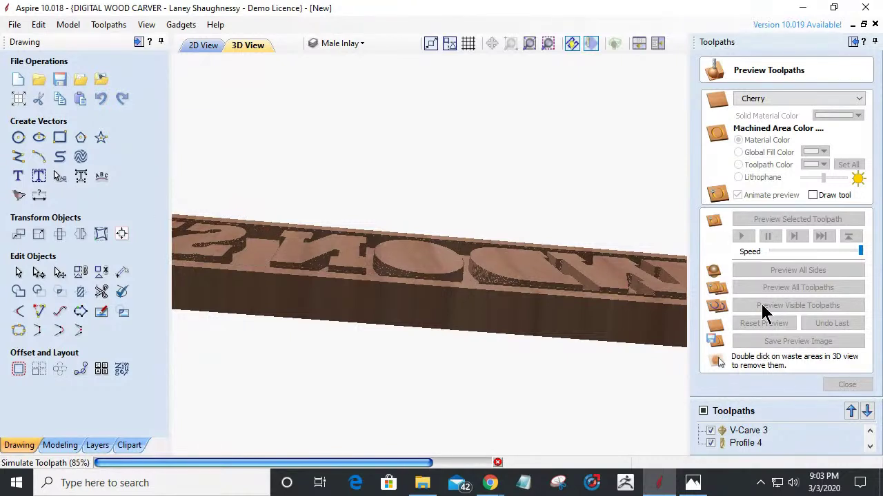
{"action": "left_click", "coordinate": [762, 307]}
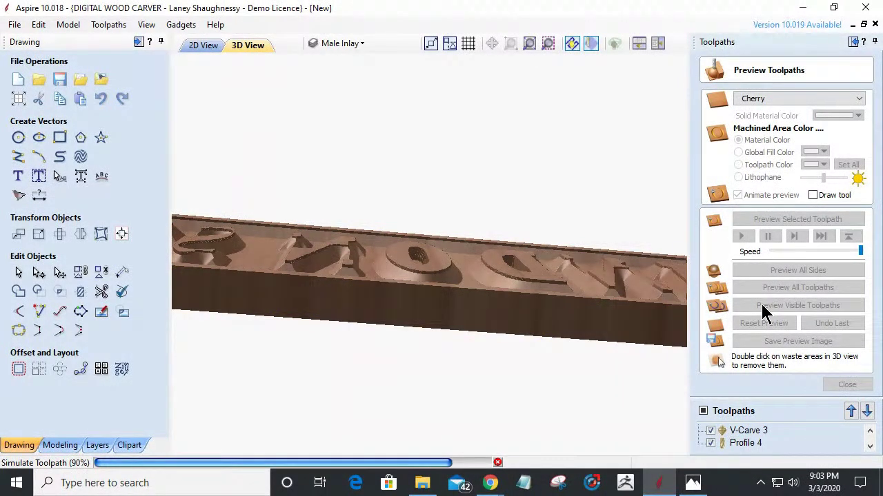
{"action": "left_click", "coordinate": [764, 310]}
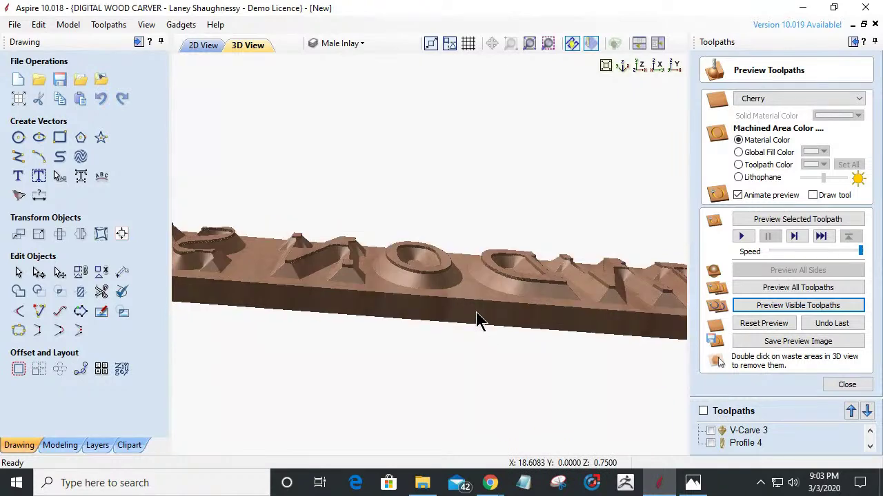
{"action": "left_click_drag", "start_coordinate": [446, 320], "coordinate": [422, 298]}
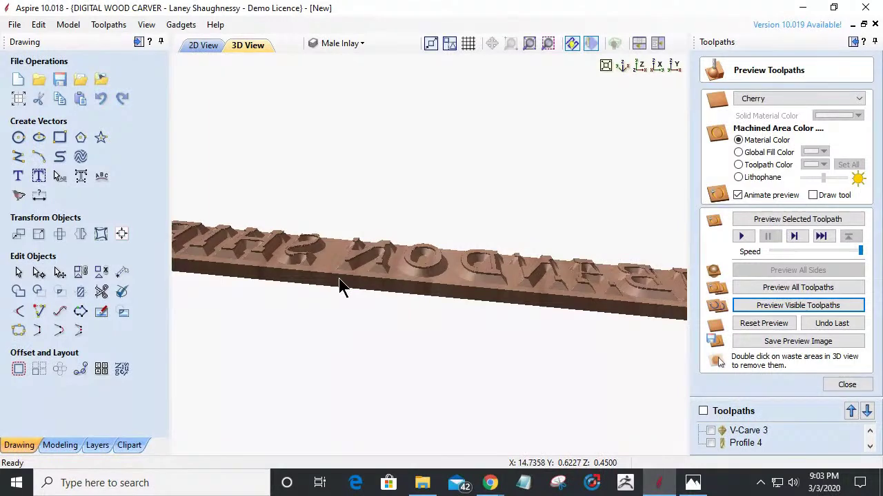
{"action": "left_click_drag", "start_coordinate": [449, 274], "coordinate": [288, 246]}
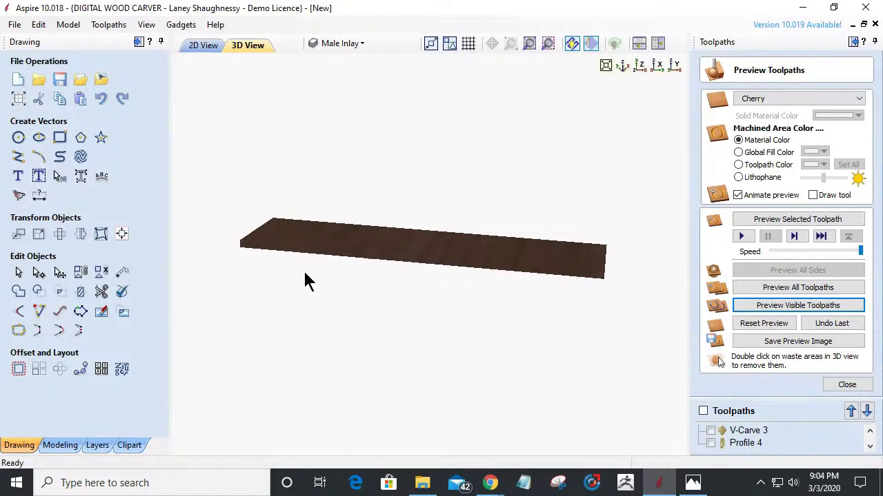
Step: Close the toolpath preview and return to the 2D view of the mirrored lettering
{"action": "left_click", "coordinate": [833, 385]}
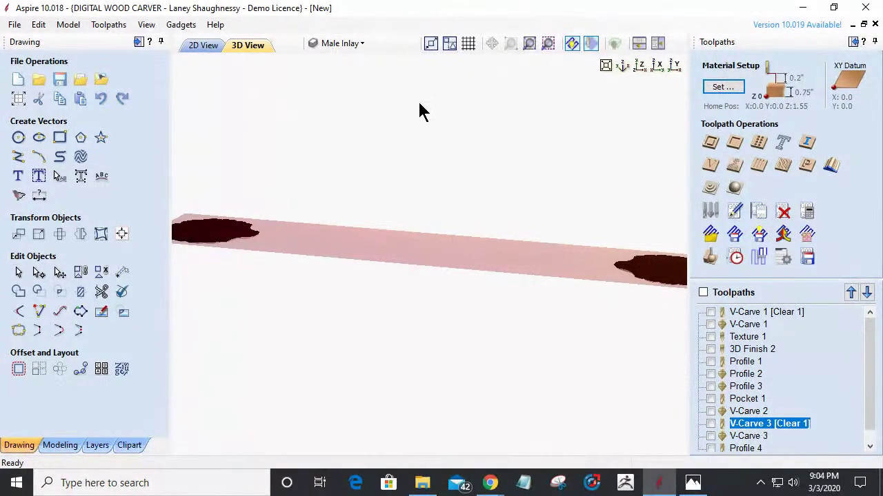
{"action": "left_click", "coordinate": [639, 67]}
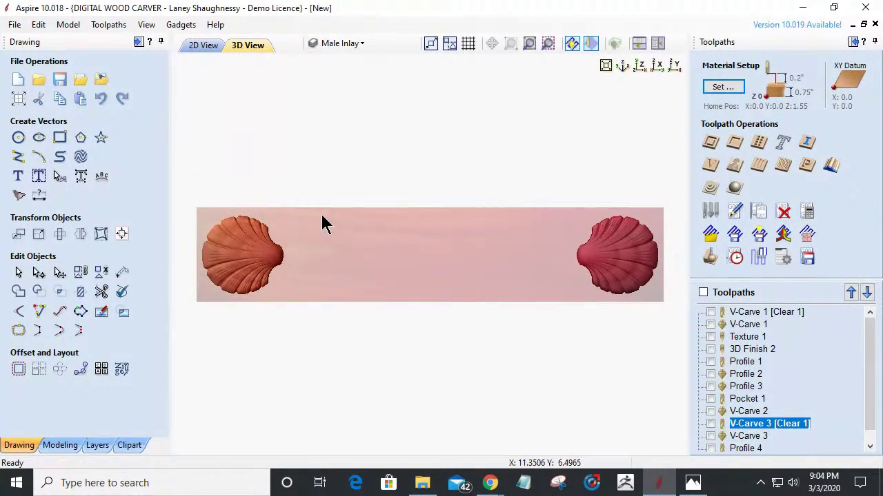
{"action": "left_click_drag", "start_coordinate": [382, 291], "coordinate": [411, 236]}
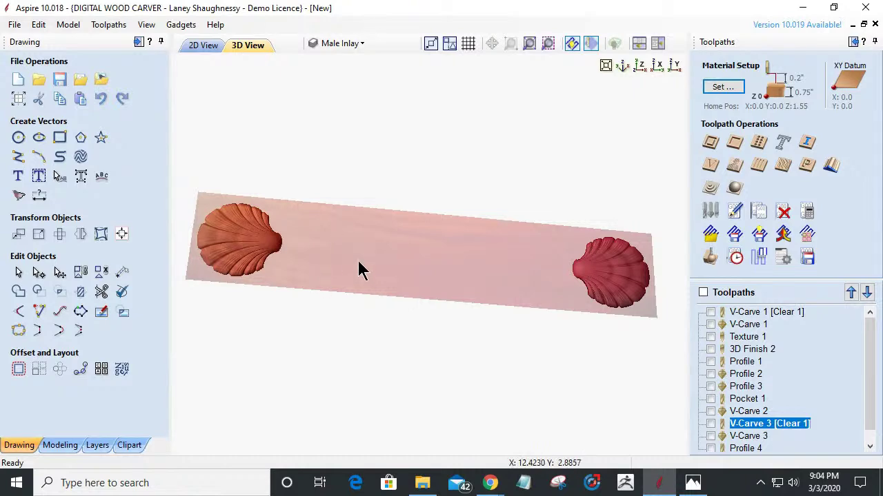
{"action": "left_click", "coordinate": [188, 43]}
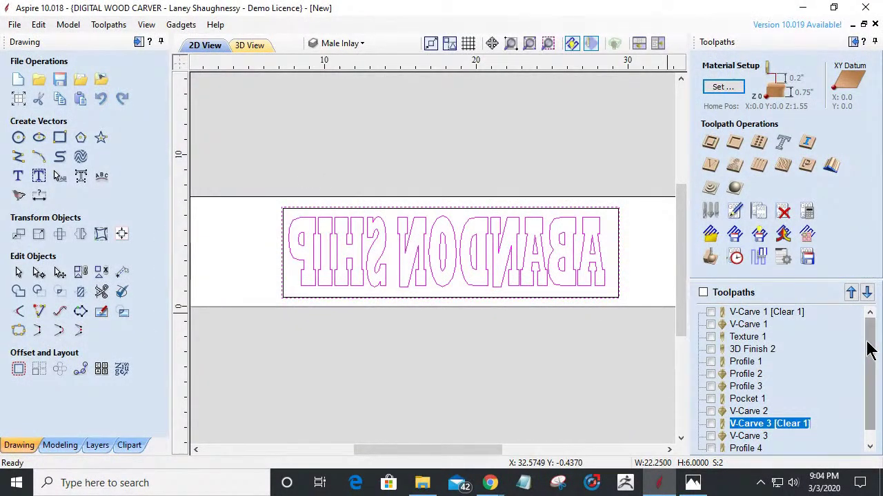
{"action": "left_click_drag", "start_coordinate": [868, 350], "coordinate": [868, 356]}
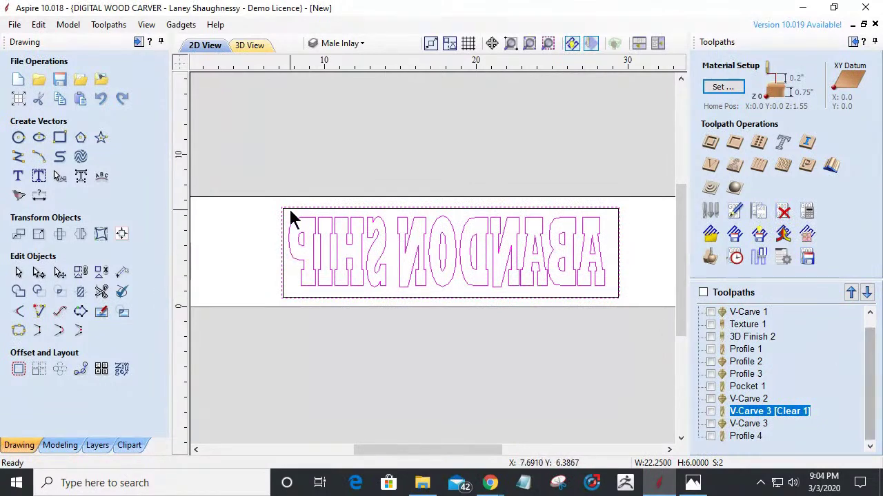
Step: Hide the Male Inlay layer, show the Female Inlay layer, and clear the current vector selection
{"action": "left_click", "coordinate": [336, 43]}
{"action": "left_click", "coordinate": [331, 121]}
{"action": "left_click", "coordinate": [331, 106]}
{"action": "left_click", "coordinate": [331, 79]}
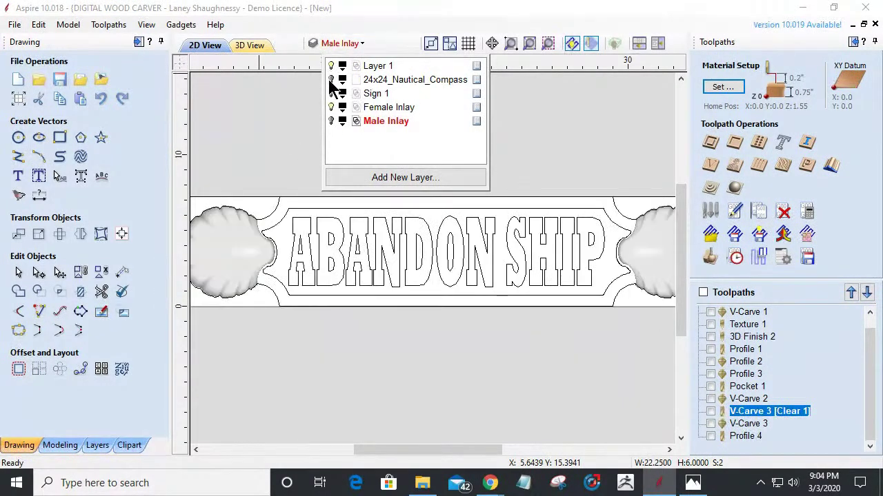
{"action": "left_click", "coordinate": [332, 94]}
{"action": "left_click", "coordinate": [334, 95]}
{"action": "left_click", "coordinate": [414, 251]}
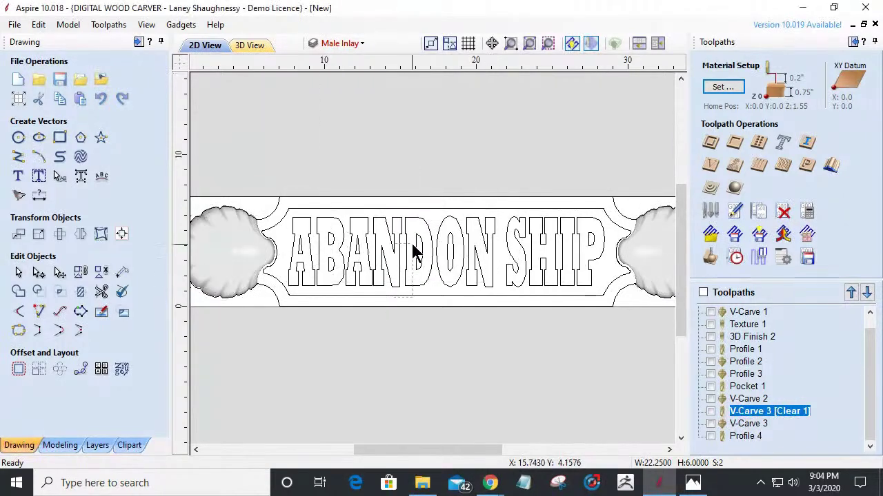
{"action": "left_click_drag", "start_coordinate": [412, 244], "coordinate": [409, 244]}
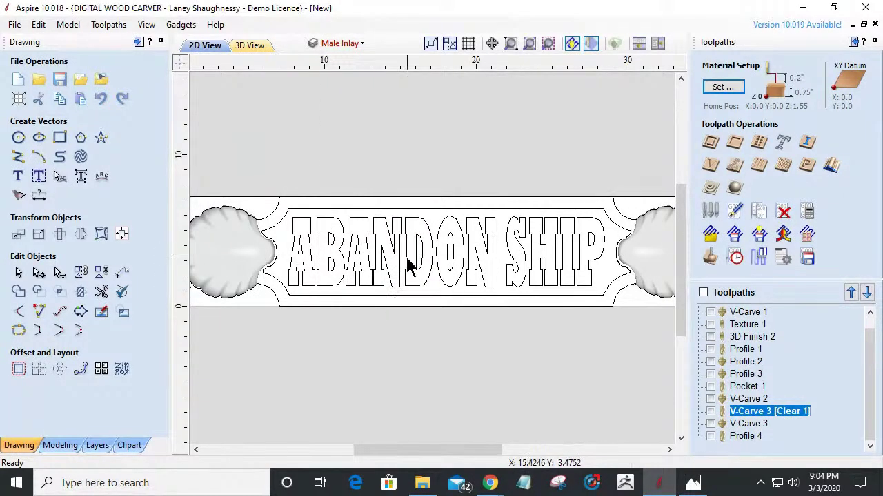
Step: Select the ABANDON SHIP lettering and set a V-Carve toolpath's start depth to 0.0625 inches
{"action": "left_click", "coordinate": [514, 234]}
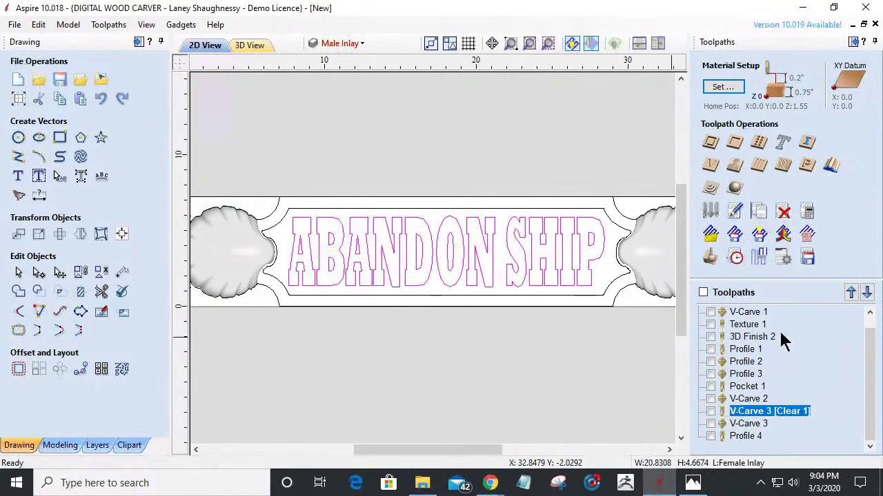
{"action": "left_click", "coordinate": [708, 168]}
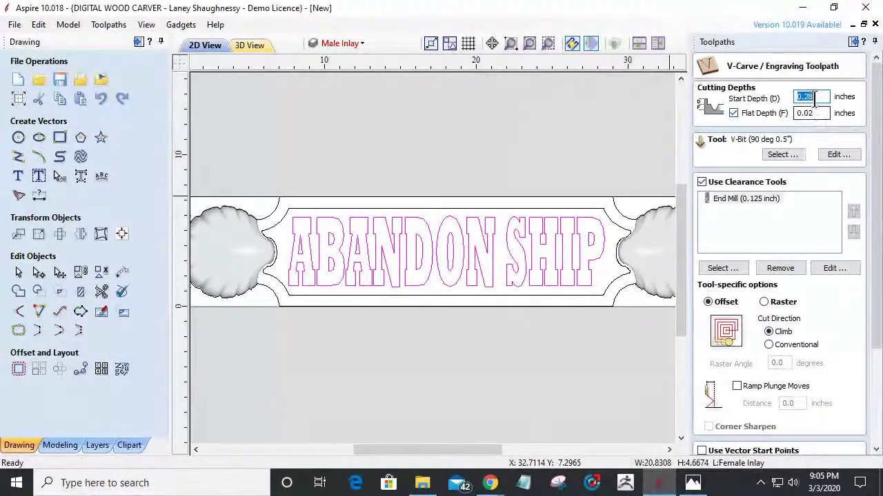
{"action": "type", "text": "06"}
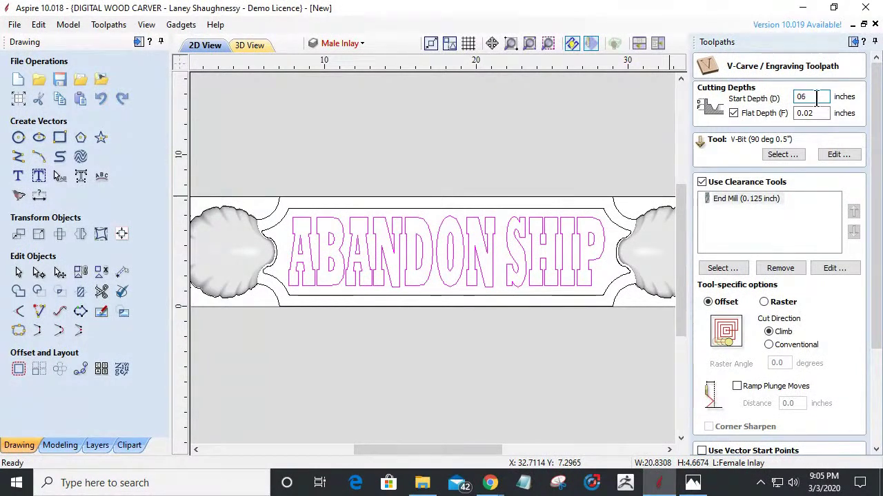
{"action": "type", "text": "."}
{"action": "left_click", "coordinate": [814, 93]}
{"action": "type", "text": "25"}
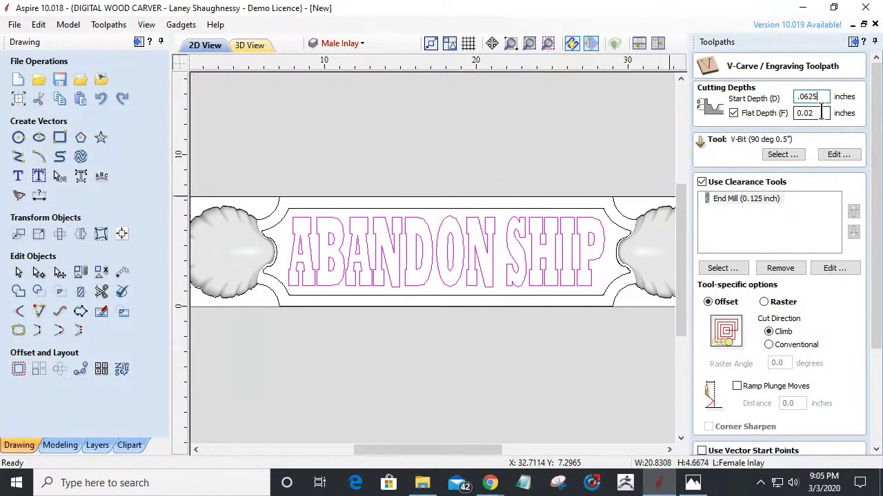
{"action": "double_click", "coordinate": [825, 114]}
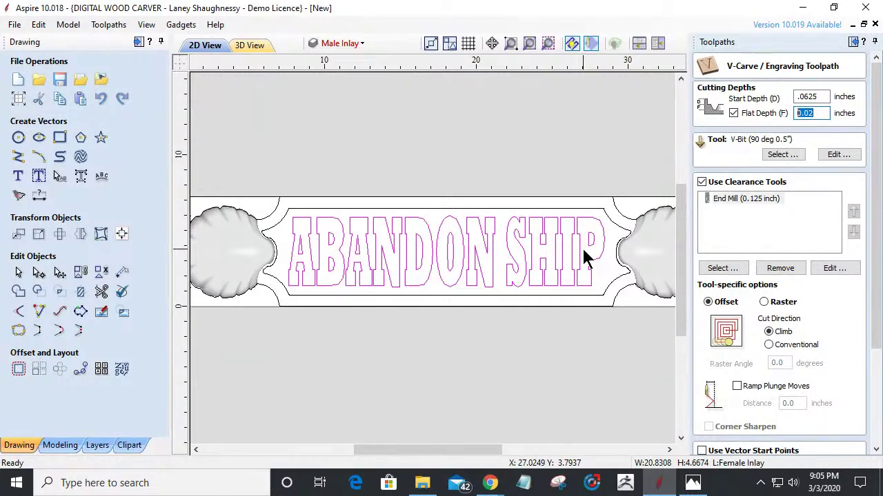
{"action": "left_click", "coordinate": [456, 299]}
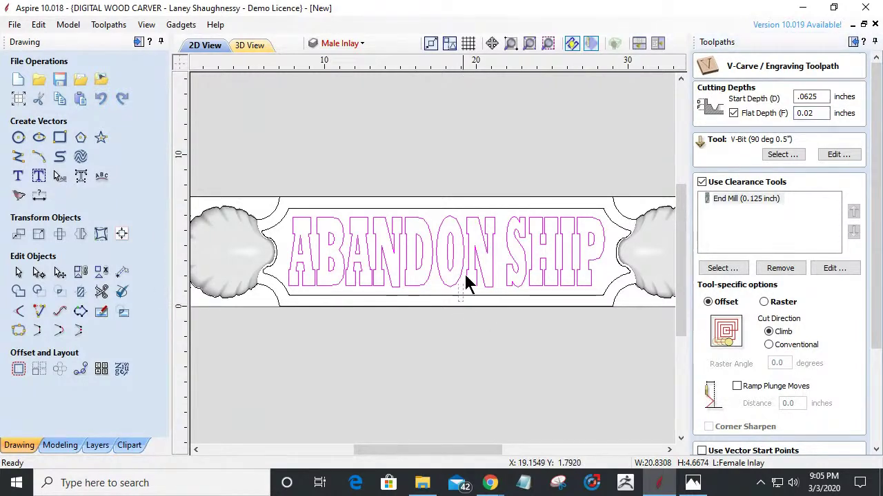
{"action": "left_click", "coordinate": [464, 262]}
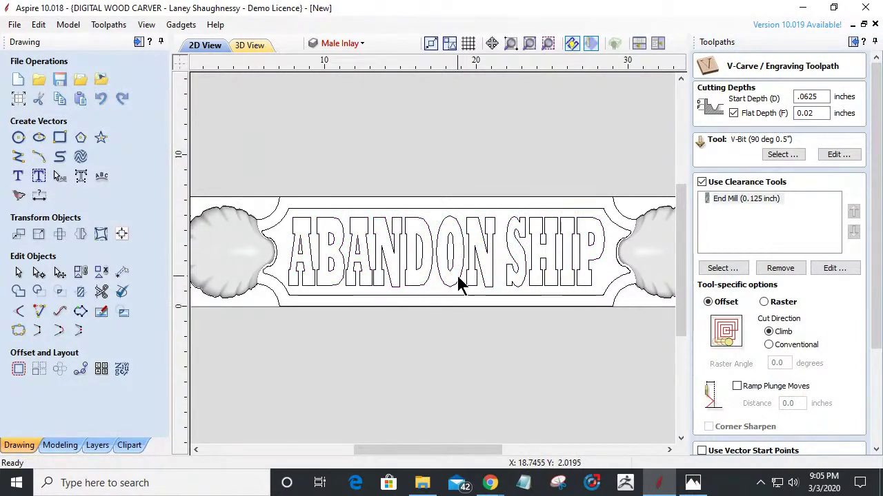
{"action": "left_click", "coordinate": [457, 280]}
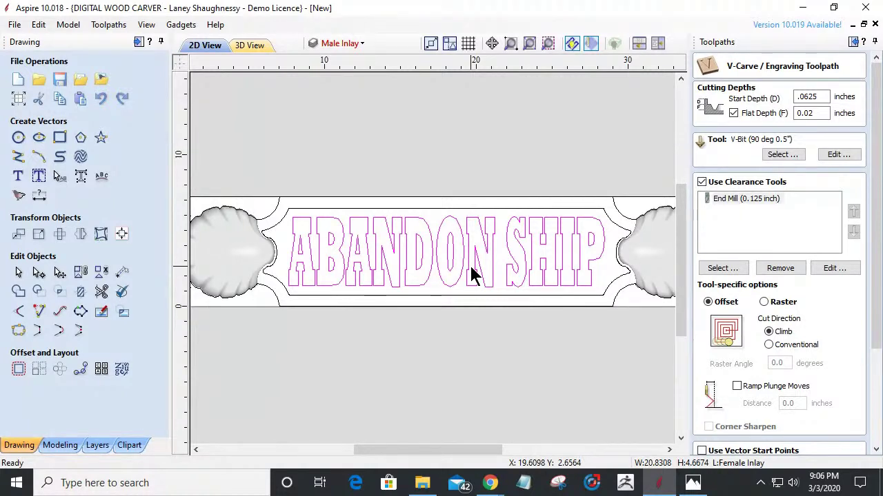
{"action": "left_click", "coordinate": [437, 236]}
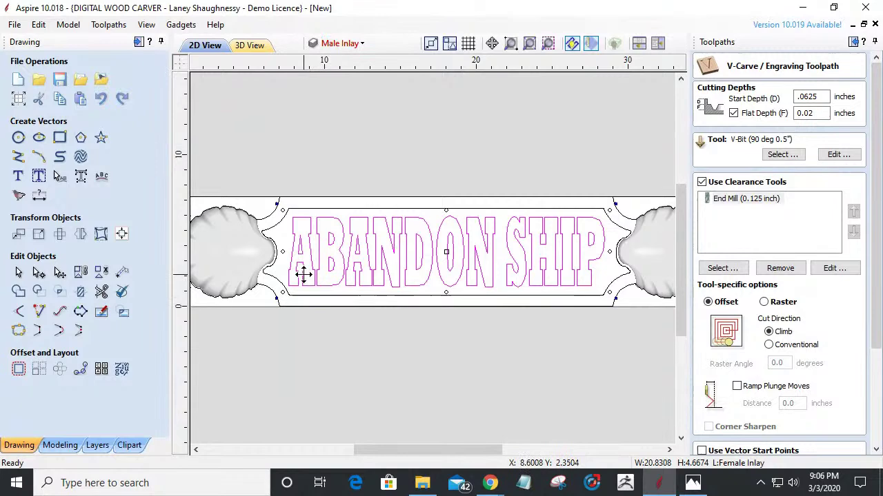
{"action": "scroll", "coordinate": [304, 275], "scroll_direction": "up", "scroll_amount": 1}
{"action": "scroll", "coordinate": [304, 276], "scroll_direction": "down", "scroll_amount": 1}
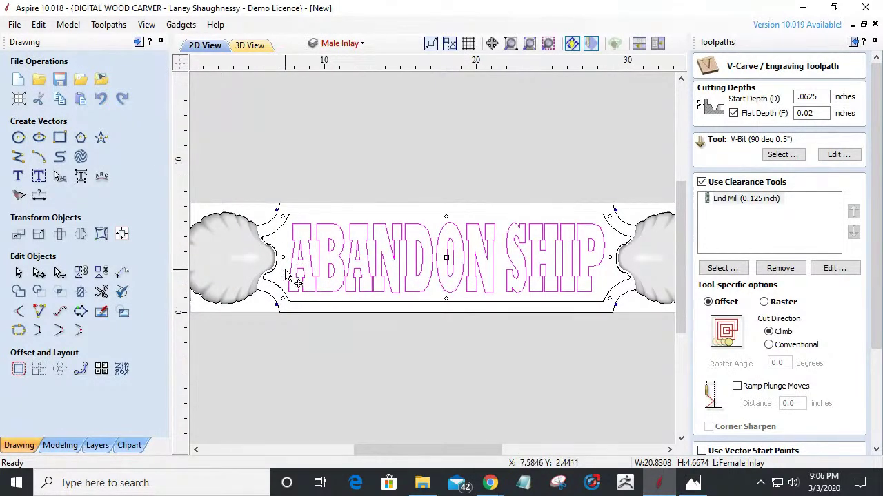
{"action": "scroll", "coordinate": [290, 276], "scroll_direction": "up", "scroll_amount": 1}
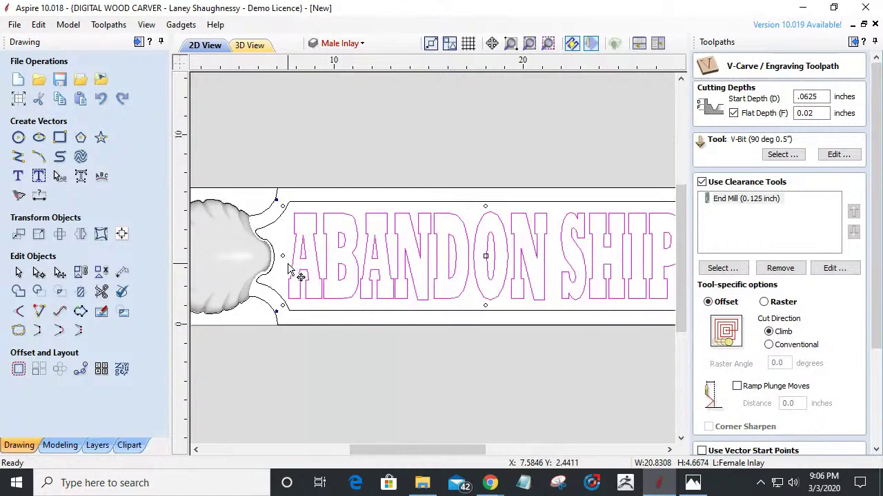
Step: Try offsetting the selected ABANDON SHIP lettering outward by 0.03125 inches with sharp offset corners
{"action": "left_click", "coordinate": [18, 371]}
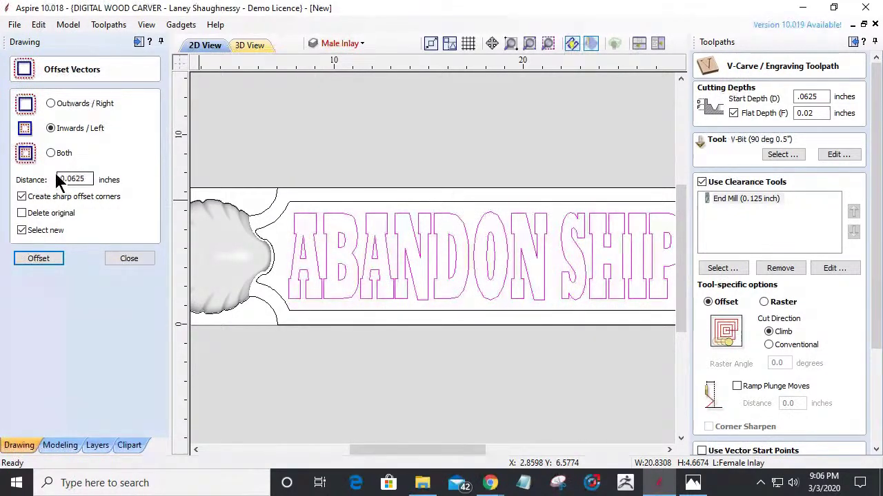
{"action": "left_click", "coordinate": [50, 104]}
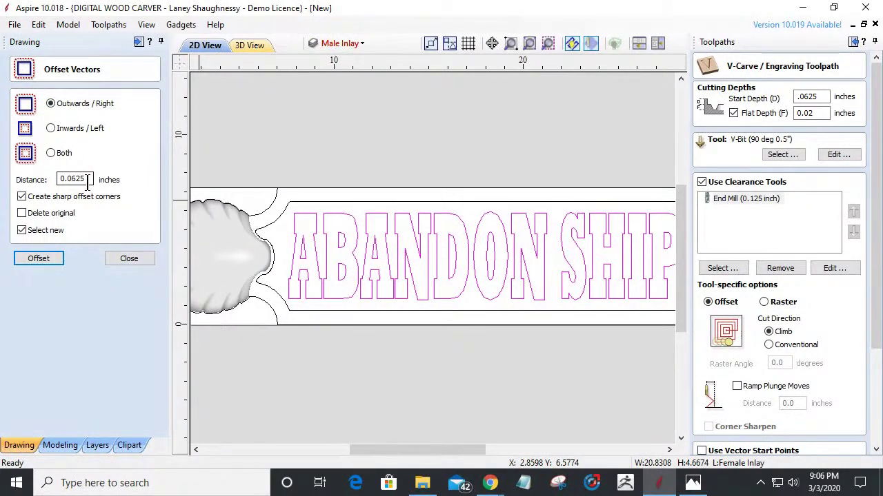
{"action": "left_click_drag", "start_coordinate": [77, 179], "coordinate": [67, 181]}
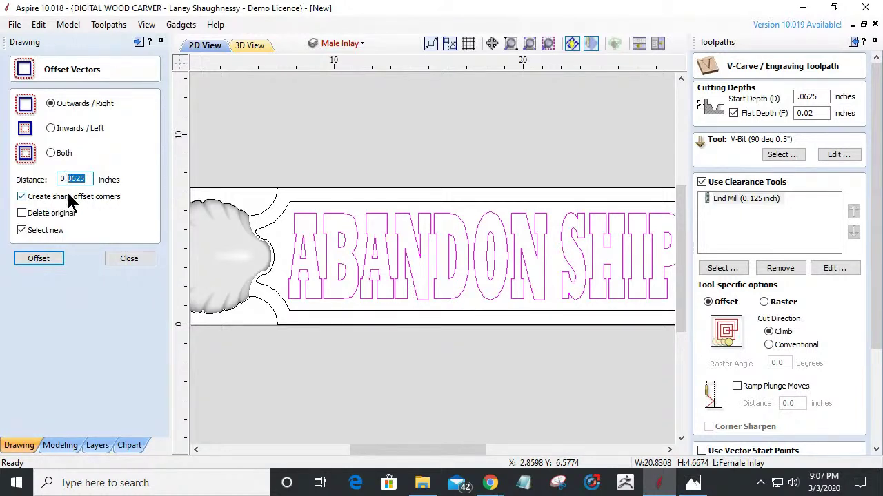
{"action": "type", "text": ".03125"}
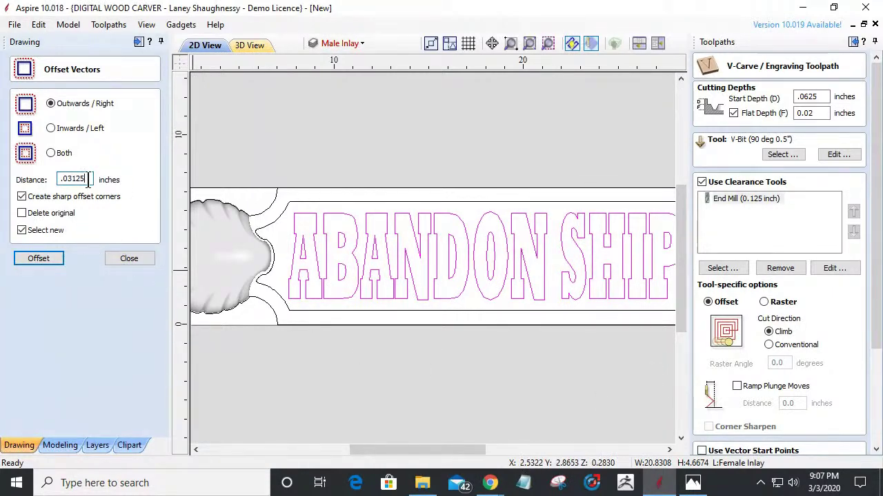
{"action": "left_click", "coordinate": [36, 259]}
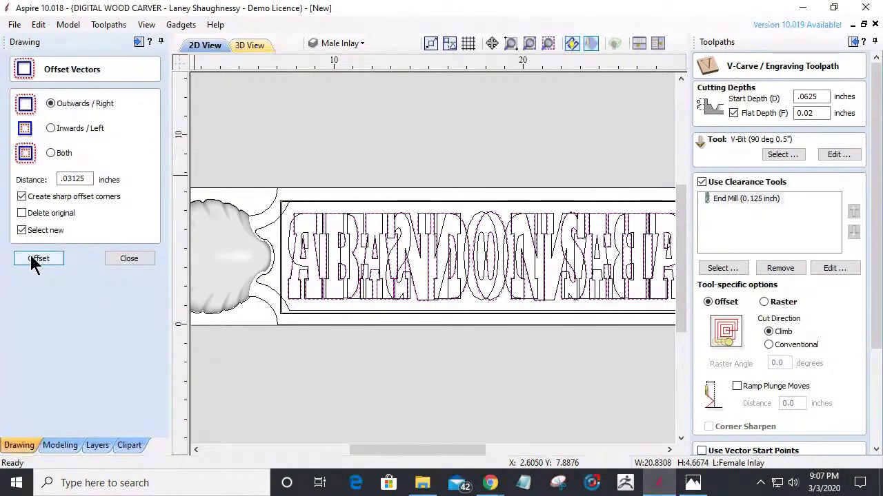
Step: Hide the Male Inlay layer and make Female Inlay the active layer
{"action": "left_click", "coordinate": [337, 42]}
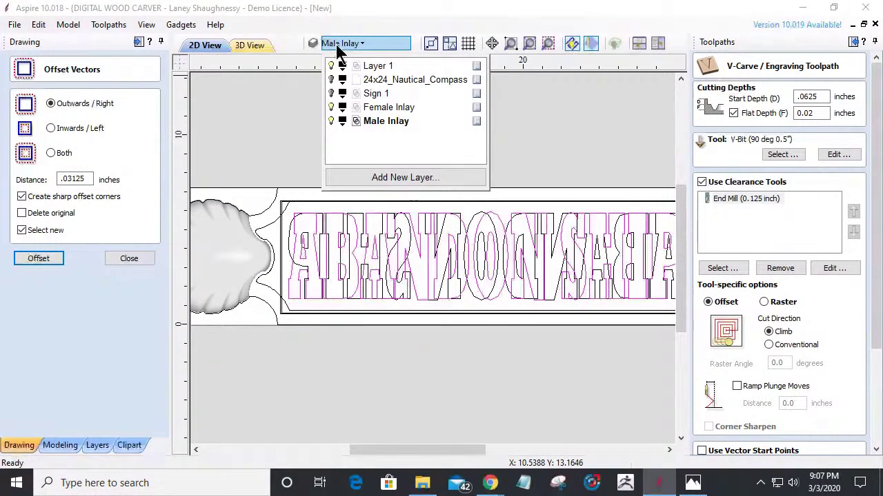
{"action": "left_click", "coordinate": [331, 121]}
{"action": "left_click", "coordinate": [390, 108]}
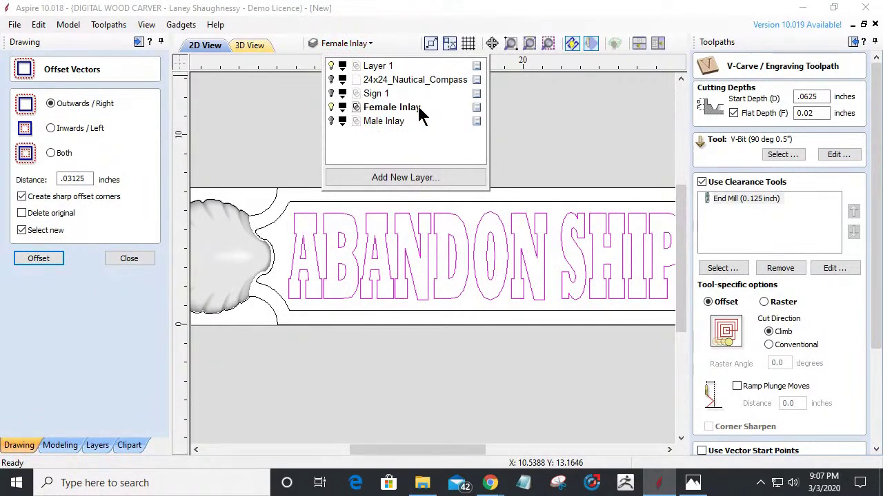
Step: Try the 0.03125-inch outward offset on the Female Inlay layer, compare it with the original letters, and undo it
{"action": "left_click", "coordinate": [49, 262]}
{"action": "scroll", "coordinate": [324, 235], "scroll_direction": "up", "scroll_amount": 4}
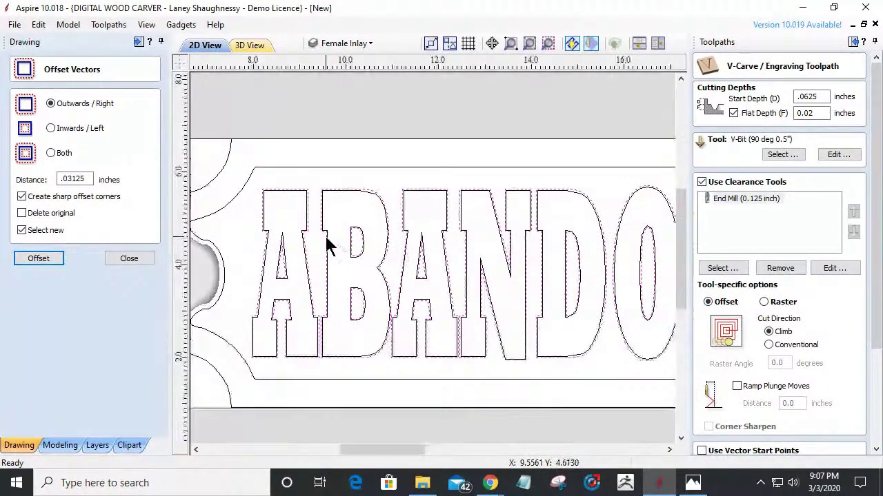
{"action": "scroll", "coordinate": [335, 227], "scroll_direction": "down", "scroll_amount": 3}
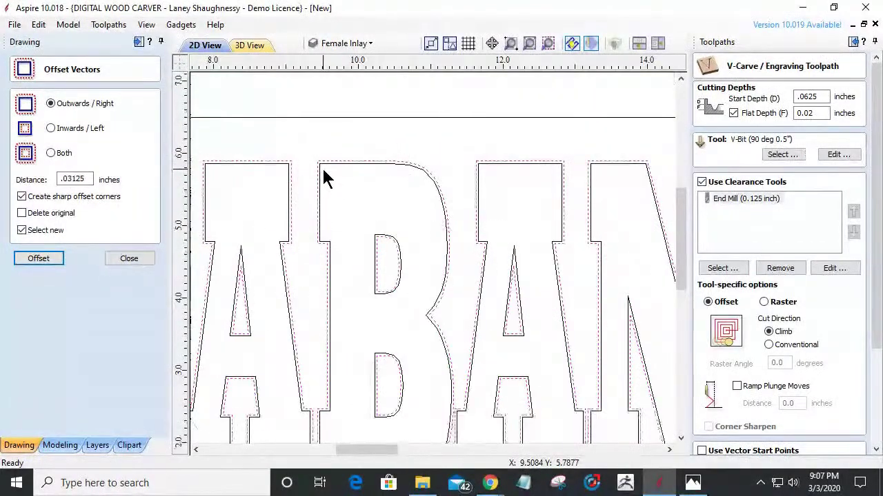
{"action": "scroll", "coordinate": [325, 183], "scroll_direction": "down", "scroll_amount": 1}
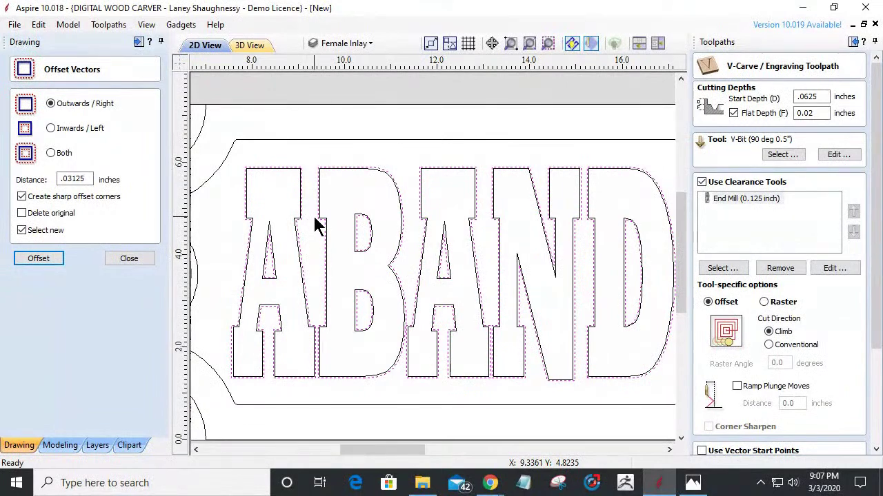
{"action": "left_click", "coordinate": [58, 257]}
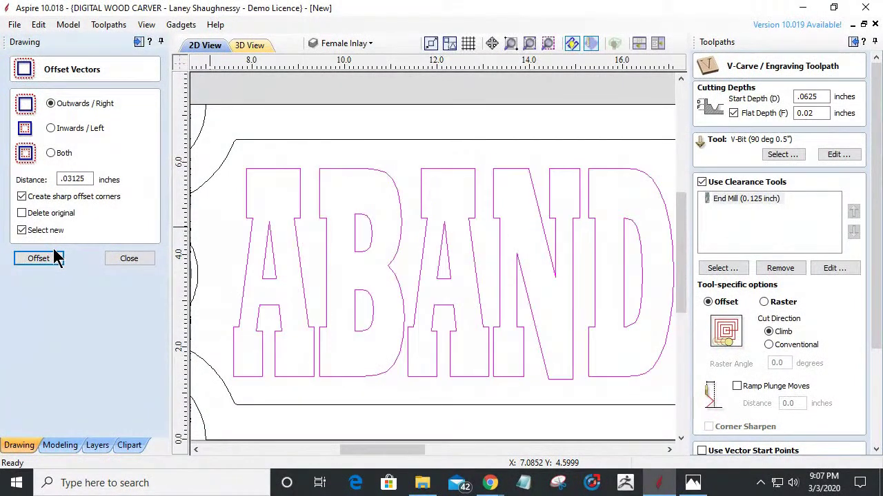
Step: Offset the lettering 0.03125 inches both inwards and outwards, undo it, and repeat the offset with deletion of the original enabled
{"action": "left_click", "coordinate": [51, 153]}
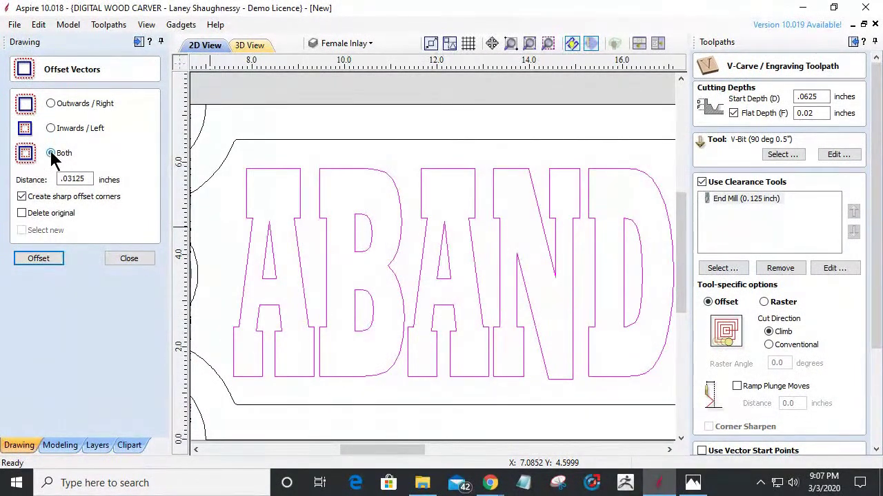
{"action": "left_click", "coordinate": [40, 260]}
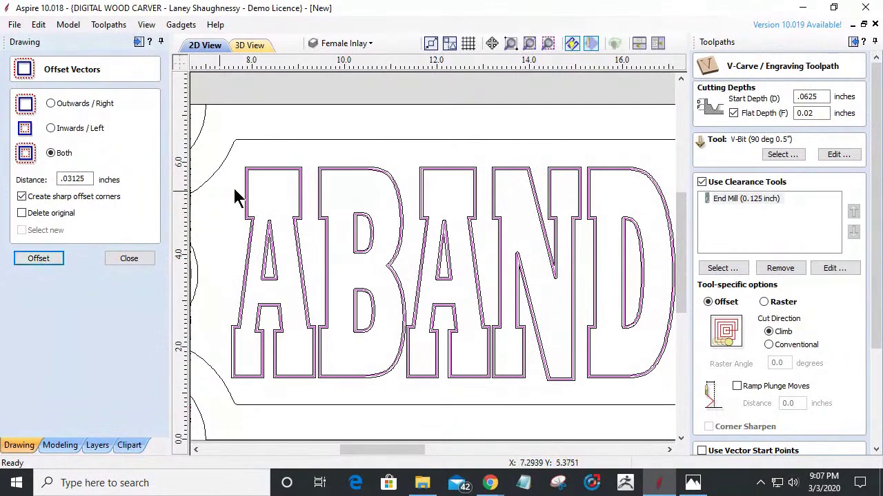
{"action": "scroll", "coordinate": [245, 190], "scroll_direction": "up", "scroll_amount": 4}
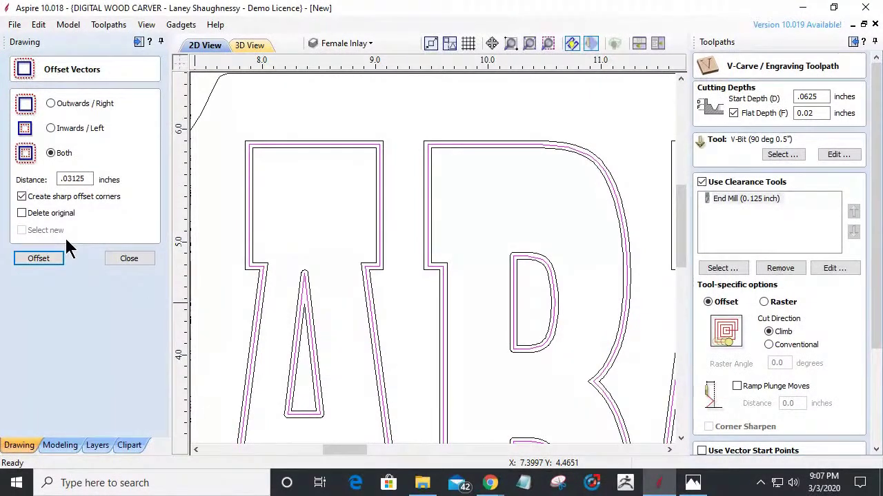
{"action": "key", "text": "ctrl+z"}
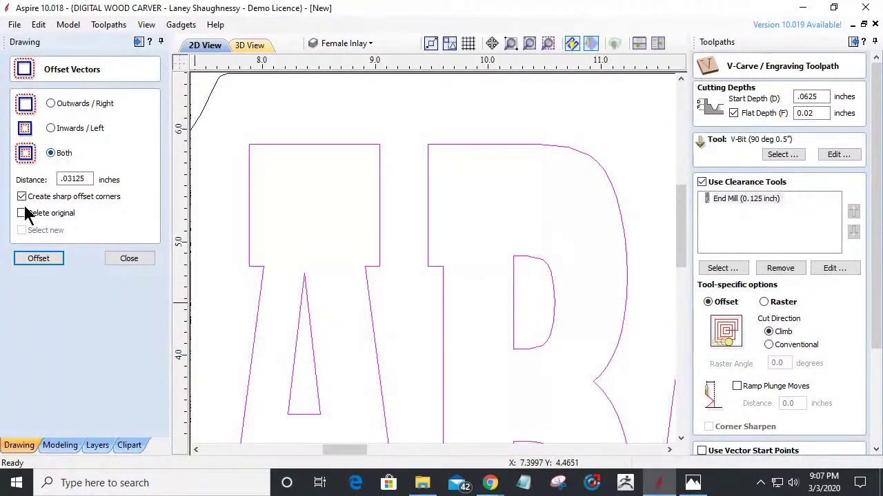
{"action": "left_click", "coordinate": [26, 260]}
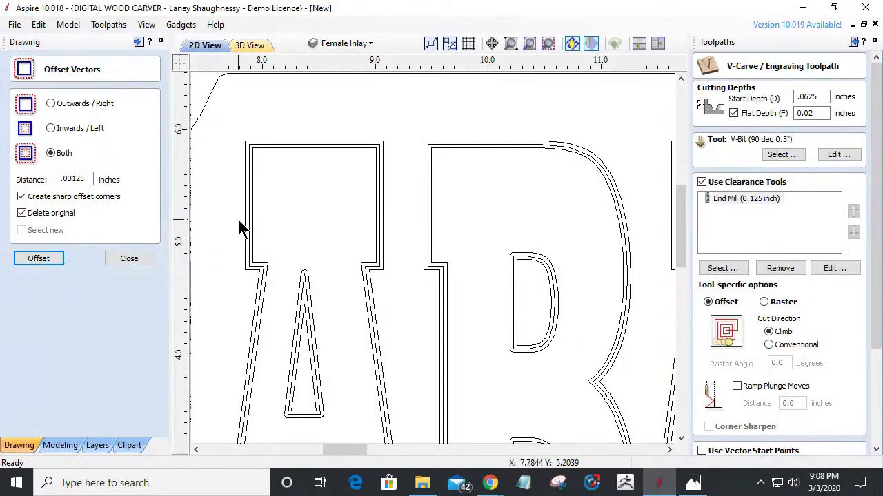
Step: Select the original ABANDON SHIP lettering that remains between the inner and outer offset outlines and delete it
{"action": "scroll", "coordinate": [241, 228], "scroll_direction": "down", "scroll_amount": 3}
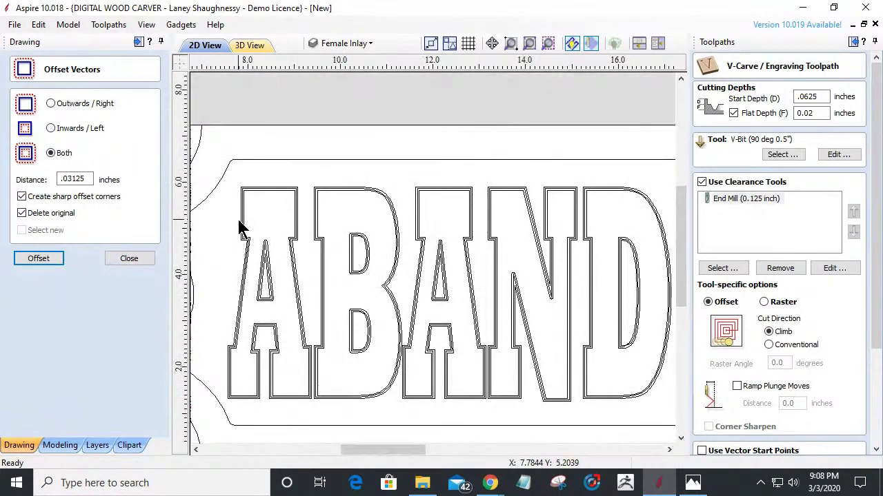
{"action": "scroll", "coordinate": [241, 229], "scroll_direction": "up", "scroll_amount": 2}
{"action": "scroll", "coordinate": [241, 228], "scroll_direction": "up", "scroll_amount": 1}
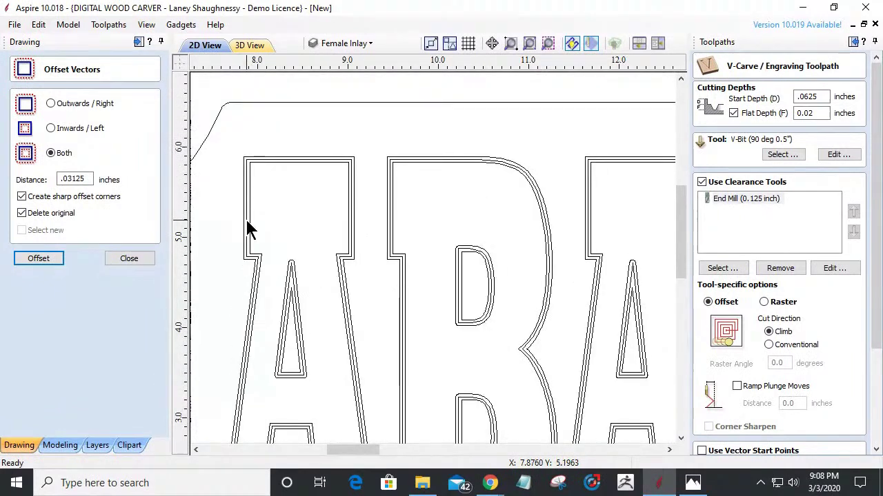
{"action": "left_click", "coordinate": [246, 229]}
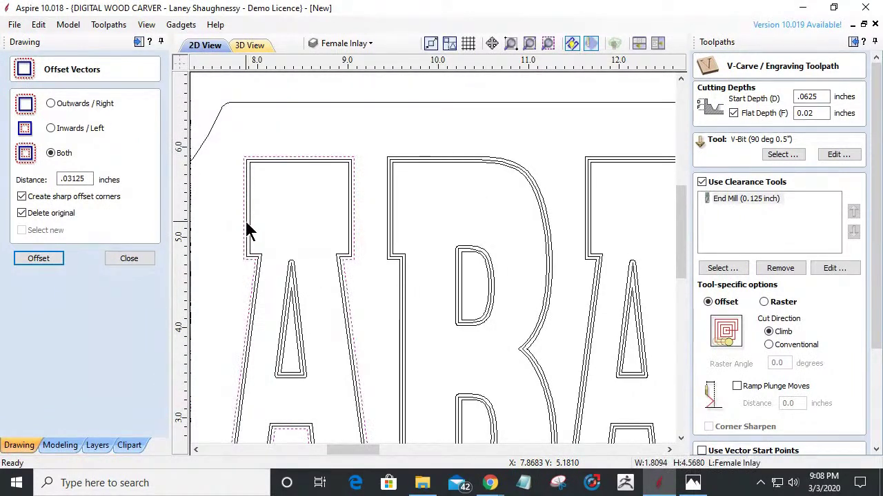
{"action": "left_click", "coordinate": [238, 231]}
{"action": "scroll", "coordinate": [250, 231], "scroll_direction": "up", "scroll_amount": 3}
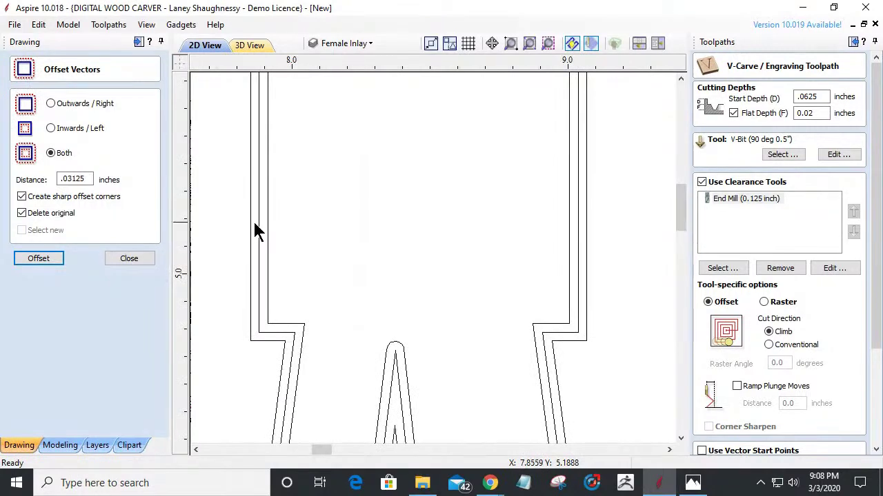
{"action": "key", "text": "ctrl+a"}
{"action": "scroll", "coordinate": [260, 230], "scroll_direction": "down", "scroll_amount": 3}
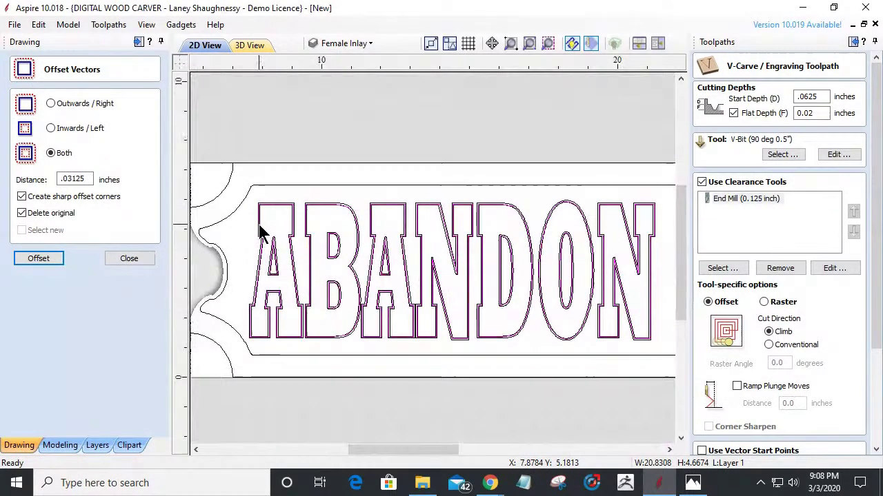
{"action": "scroll", "coordinate": [260, 231], "scroll_direction": "up", "scroll_amount": 2}
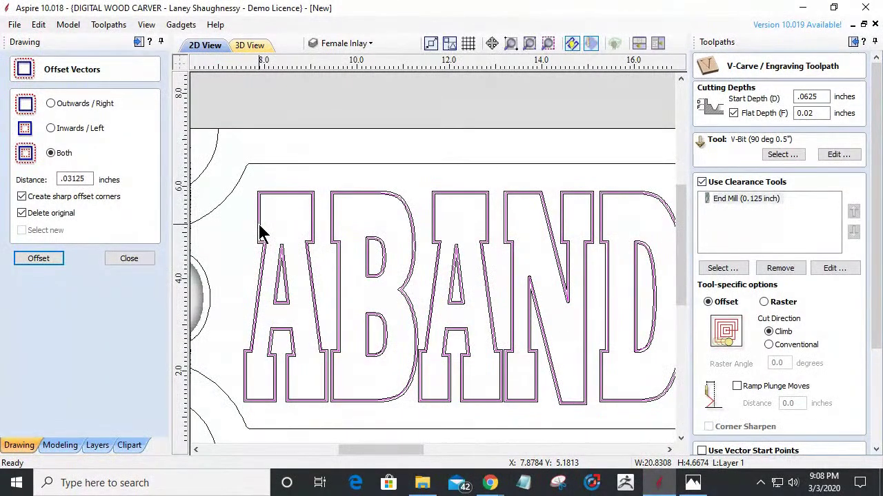
{"action": "left_click", "coordinate": [260, 231]}
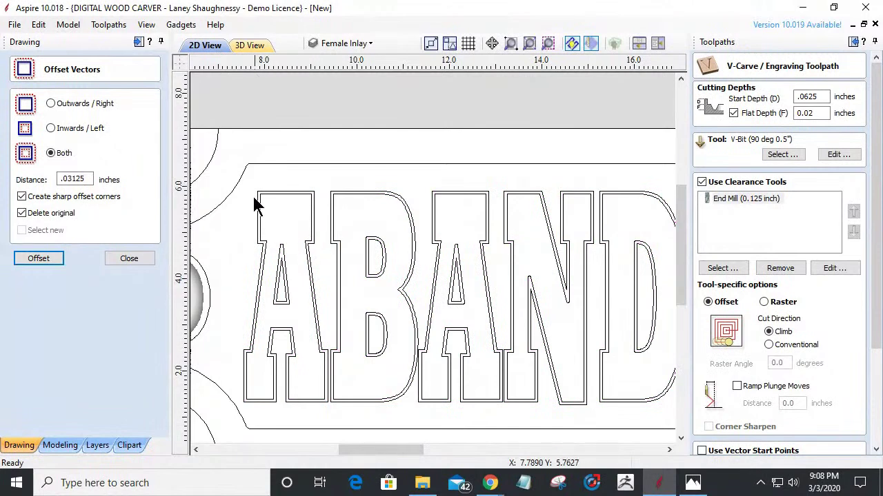
Step: Select the outer offset outline of the first A together with the smaller triangle inside it, and examine both against the other outline
{"action": "scroll", "coordinate": [254, 200], "scroll_direction": "up", "scroll_amount": 3}
{"action": "left_click", "coordinate": [271, 206]}
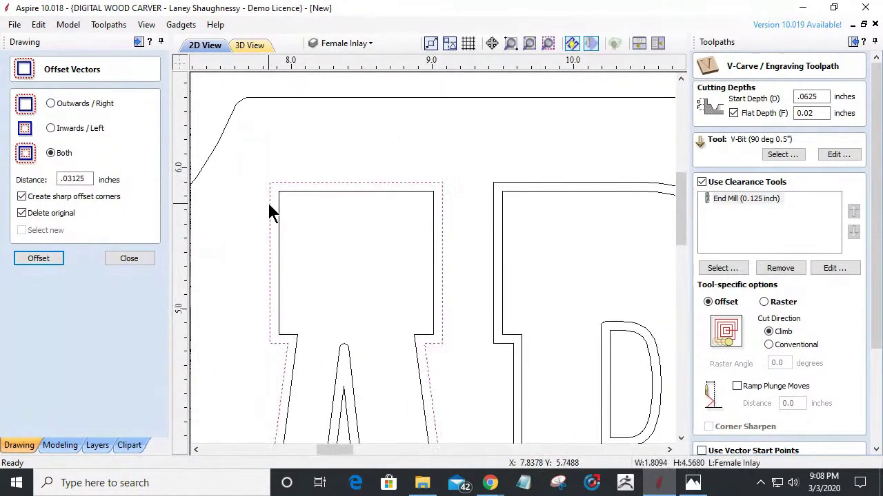
{"action": "scroll", "coordinate": [270, 212], "scroll_direction": "down", "scroll_amount": 3}
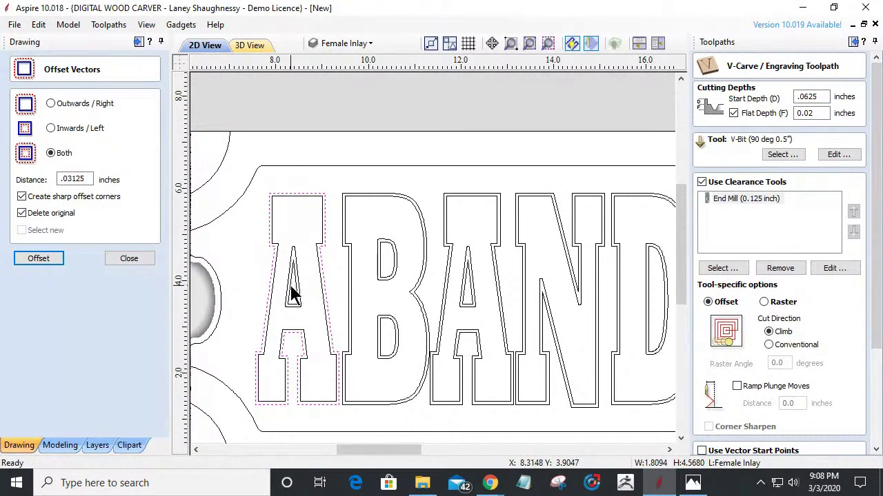
{"action": "scroll", "coordinate": [293, 293], "scroll_direction": "up", "scroll_amount": 3}
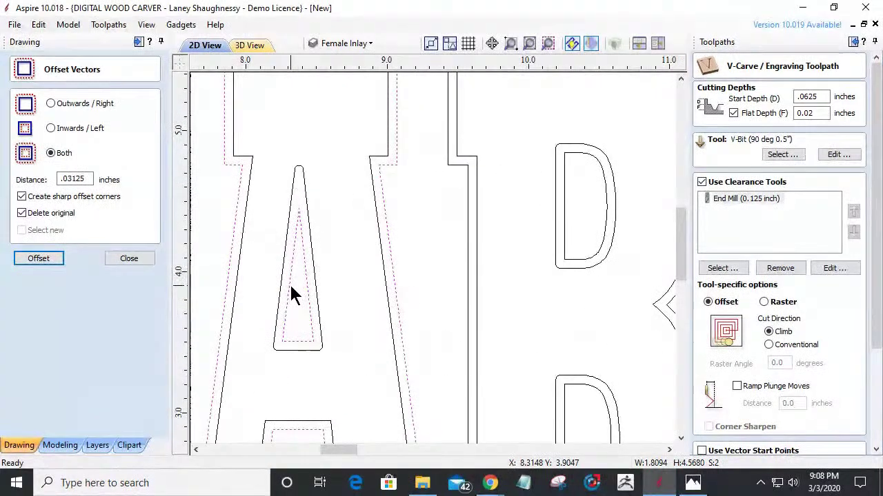
{"action": "scroll", "coordinate": [290, 290], "scroll_direction": "down", "scroll_amount": 2}
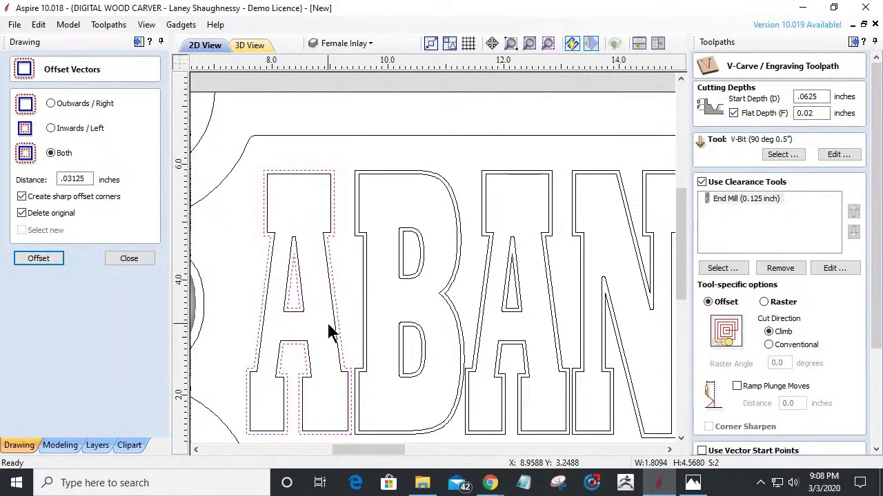
{"action": "scroll", "coordinate": [329, 326], "scroll_direction": "up", "scroll_amount": 2}
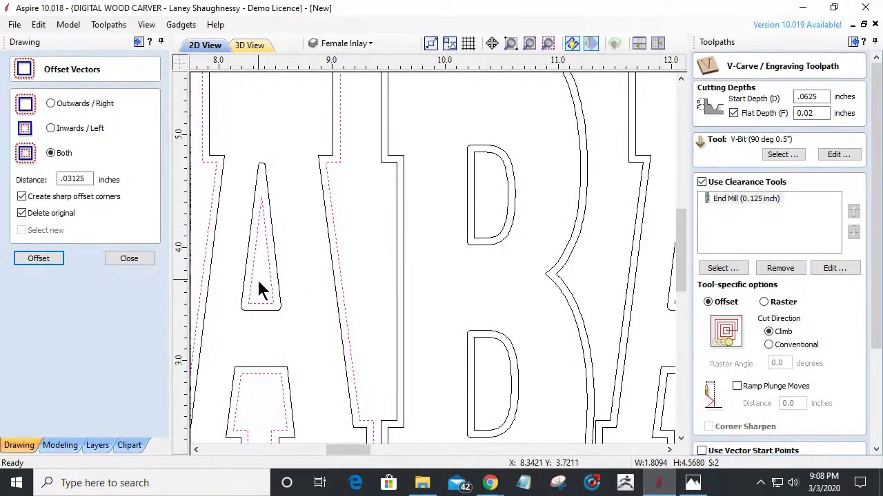
{"action": "scroll", "coordinate": [273, 312], "scroll_direction": "down", "scroll_amount": 2}
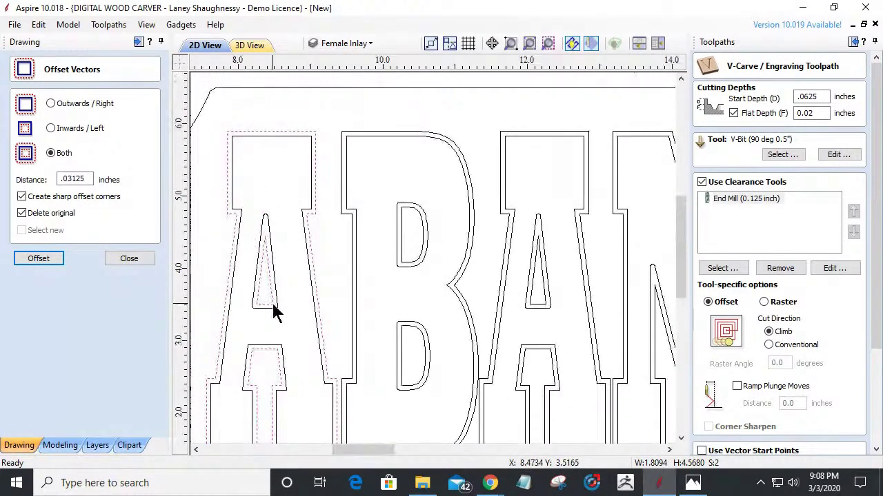
Step: Undo the two-way offset and offset the original lettering outwards by 0.03125 inches, keeping the original and selecting the new outlines
{"action": "scroll", "coordinate": [273, 312], "scroll_direction": "down", "scroll_amount": 1}
{"action": "scroll", "coordinate": [273, 311], "scroll_direction": "down", "scroll_amount": 1}
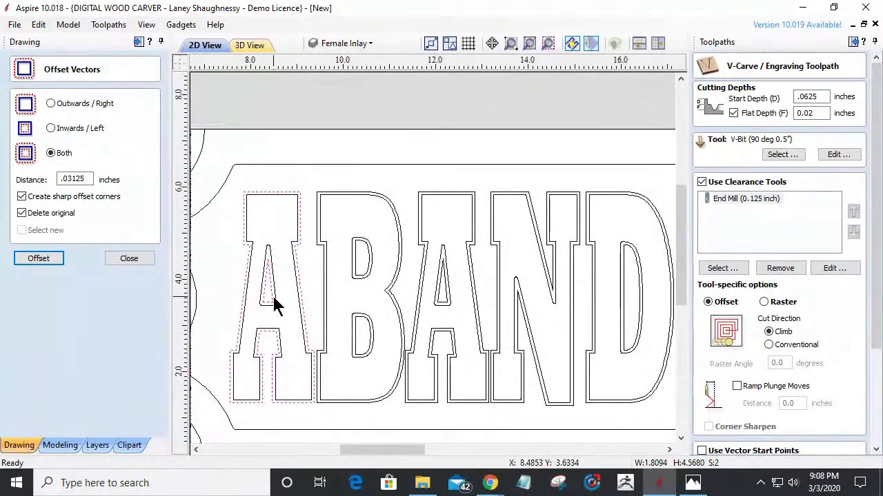
{"action": "scroll", "coordinate": [303, 262], "scroll_direction": "down", "scroll_amount": 2}
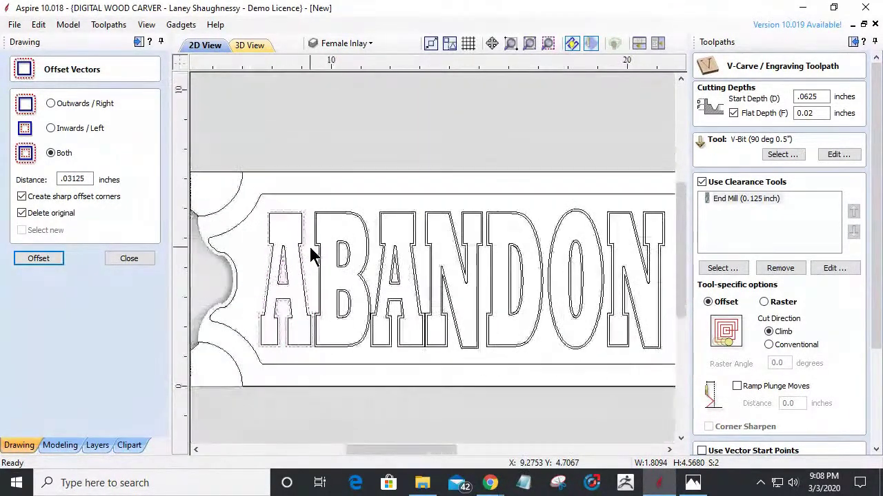
{"action": "left_click", "coordinate": [38, 259]}
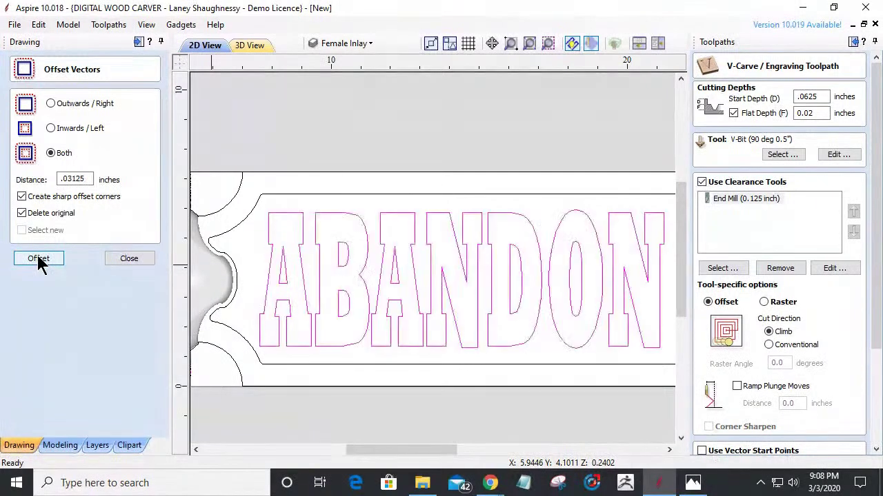
{"action": "left_click", "coordinate": [51, 128]}
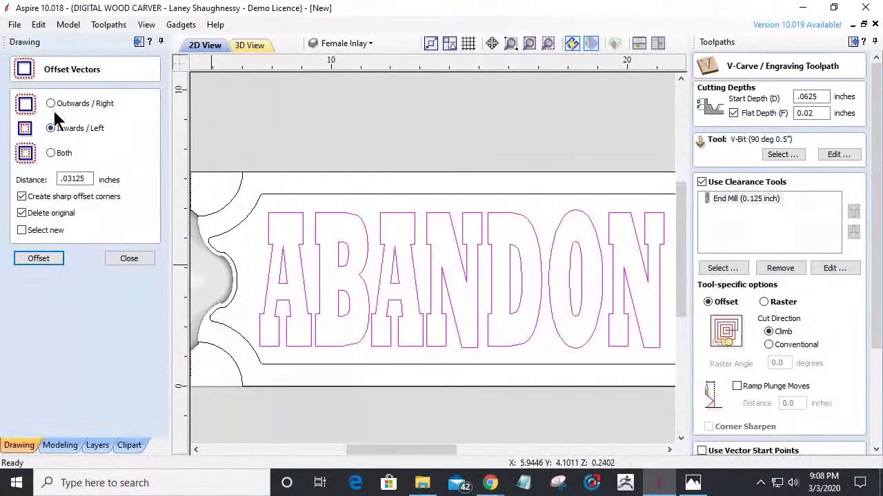
{"action": "left_click", "coordinate": [51, 104]}
{"action": "left_click", "coordinate": [29, 259]}
Step: Move the selected outward offset outlines to a new layer named "Female Inlay Fix" with a red drawing colour, and deselect them
{"action": "scroll", "coordinate": [566, 268], "scroll_direction": "down", "scroll_amount": 3}
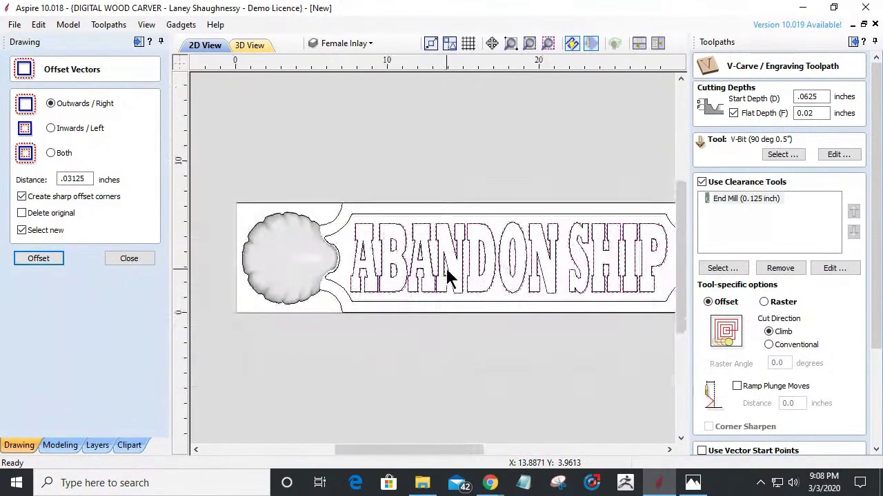
{"action": "scroll", "coordinate": [419, 288], "scroll_direction": "up", "scroll_amount": 4}
{"action": "scroll", "coordinate": [422, 288], "scroll_direction": "up", "scroll_amount": 1}
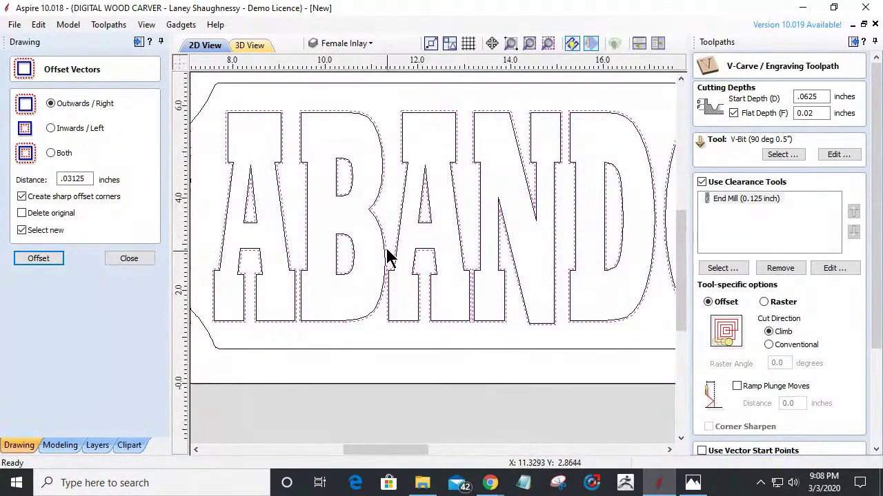
{"action": "right_click", "coordinate": [387, 252]}
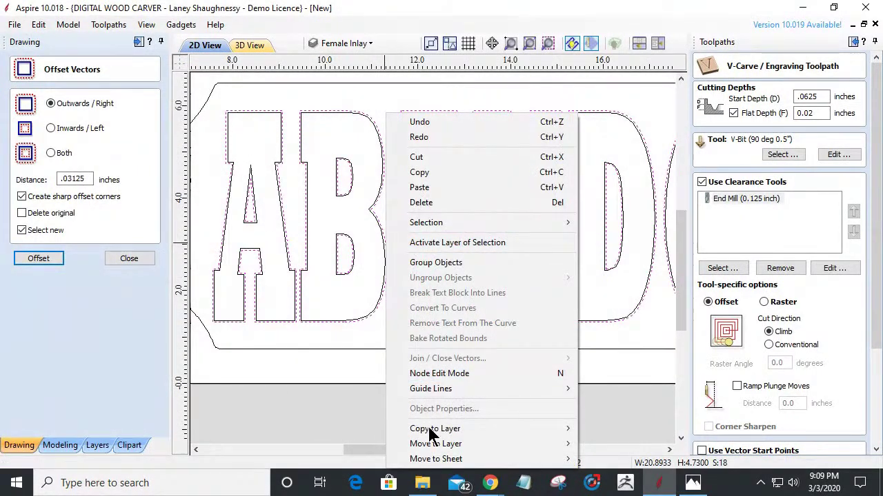
{"action": "mouse_move", "coordinate": [421, 444]}
{"action": "left_click", "coordinate": [638, 444]}
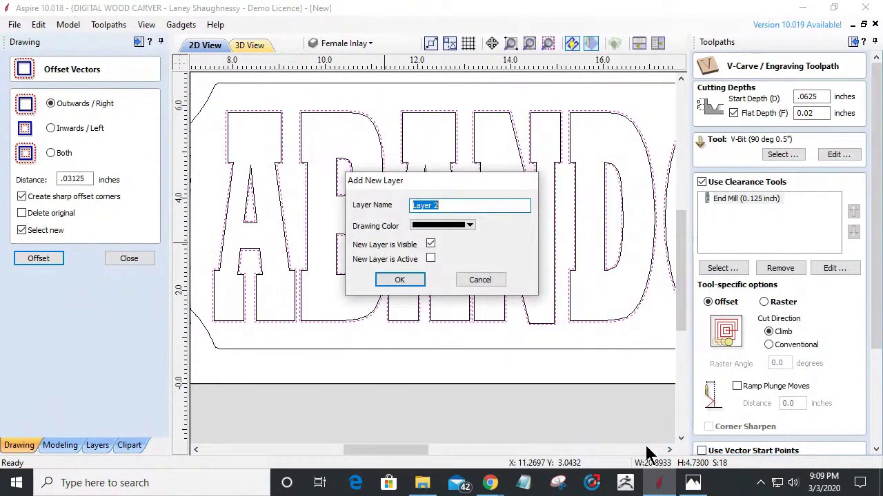
{"action": "type", "text": "Femail"}
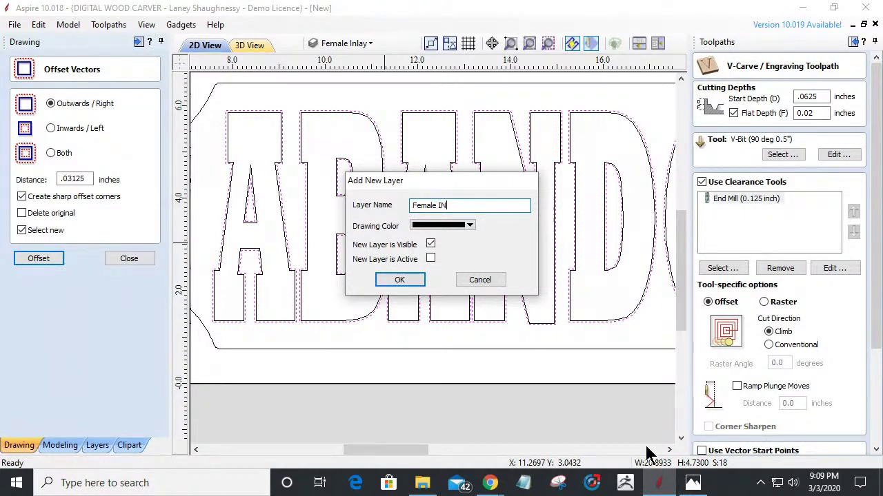
{"action": "key", "text": "BackSpace"}
{"action": "key", "text": "BackSpace"}
{"action": "key", "text": "BackSpace"}
{"action": "left_click", "coordinate": [468, 225]}
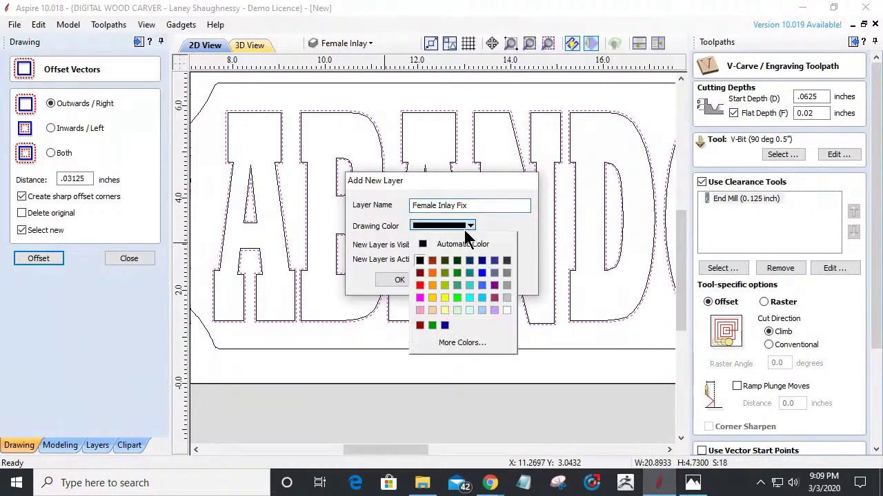
{"action": "left_click", "coordinate": [419, 284]}
{"action": "left_click", "coordinate": [400, 281]}
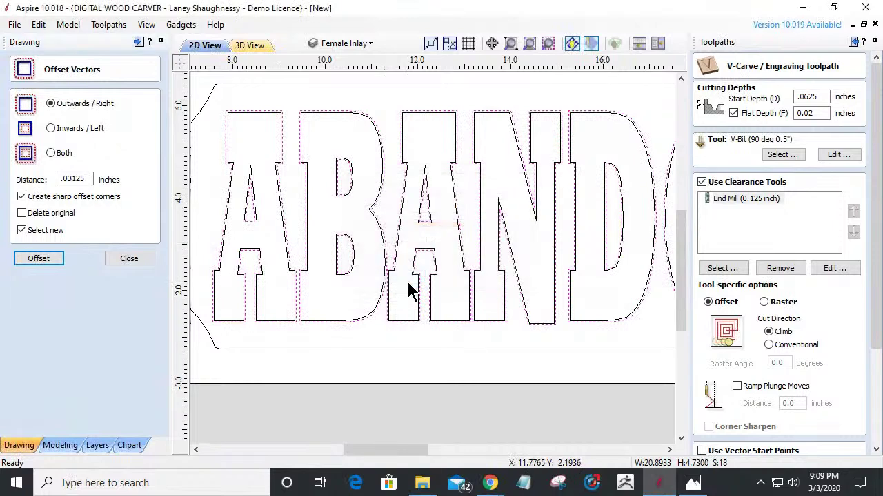
{"action": "left_click", "coordinate": [298, 246]}
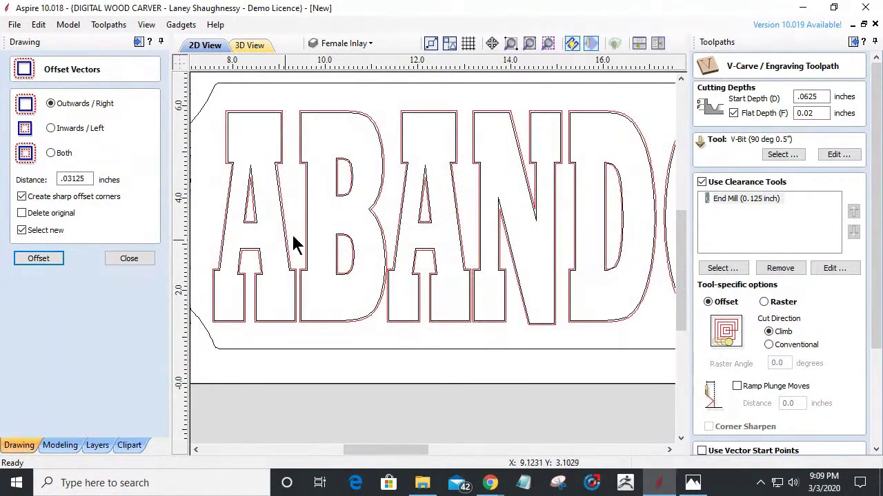
Step: Select the original lettering on the Female Inlay layer and offset it inwards by 0.03125 inches with deletion of the original enabled
{"action": "left_click", "coordinate": [256, 207]}
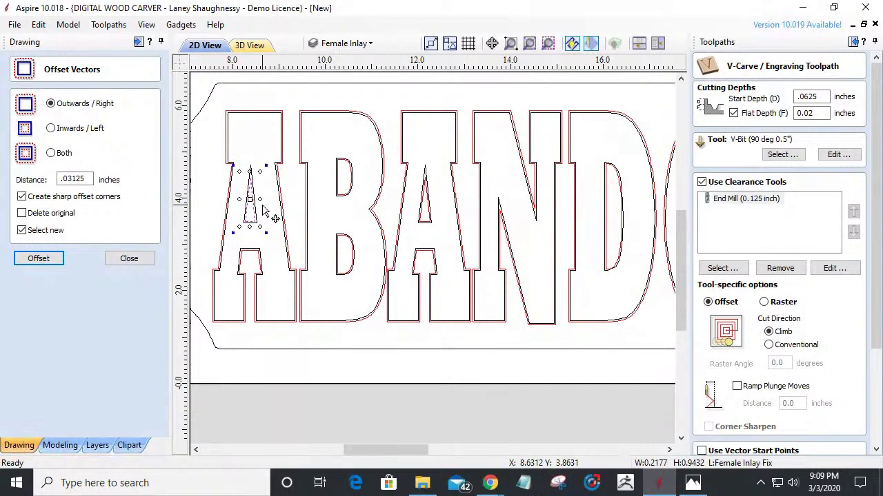
{"action": "left_click", "coordinate": [262, 206]}
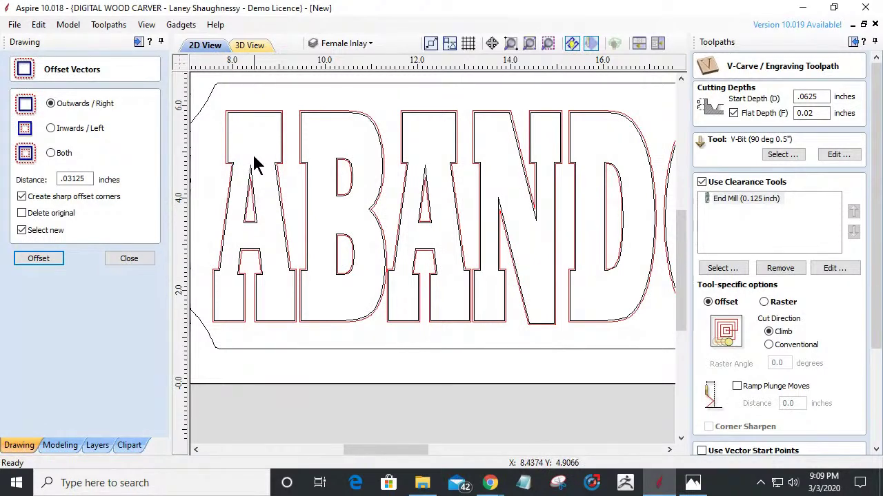
{"action": "left_click", "coordinate": [235, 121]}
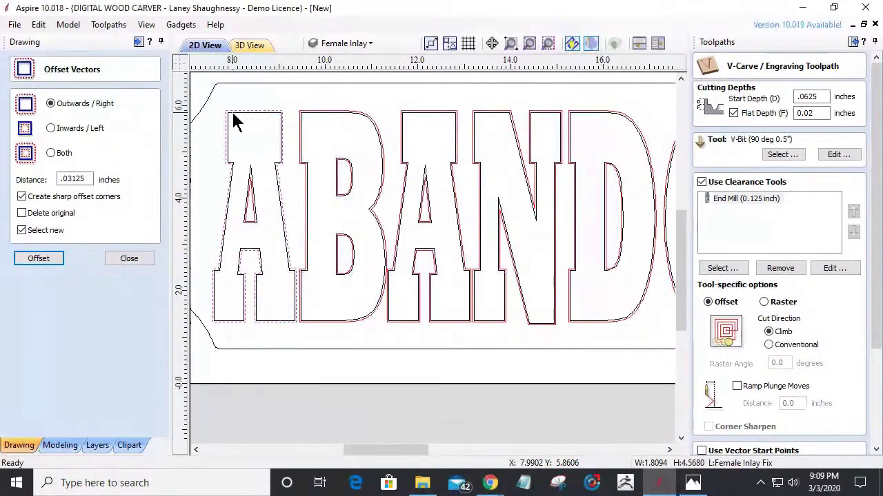
{"action": "scroll", "coordinate": [234, 121], "scroll_direction": "up", "scroll_amount": 3}
{"action": "scroll", "coordinate": [234, 121], "scroll_direction": "down", "scroll_amount": 3}
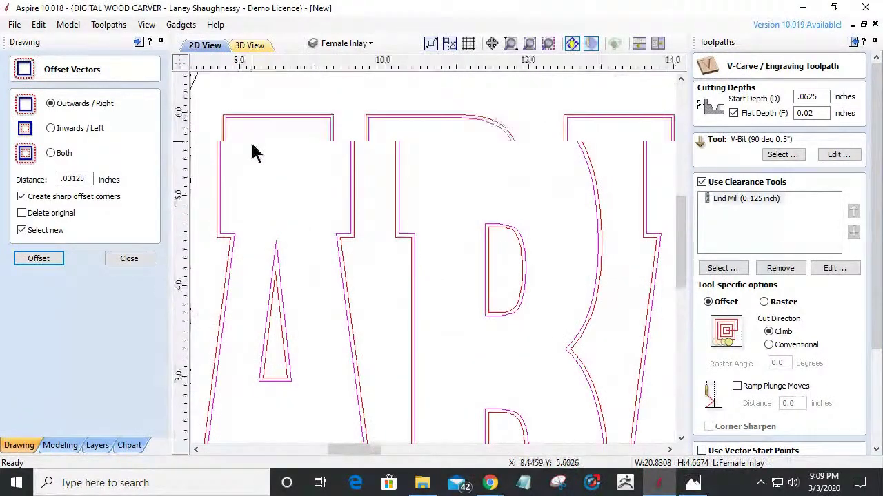
{"action": "left_click", "coordinate": [52, 129]}
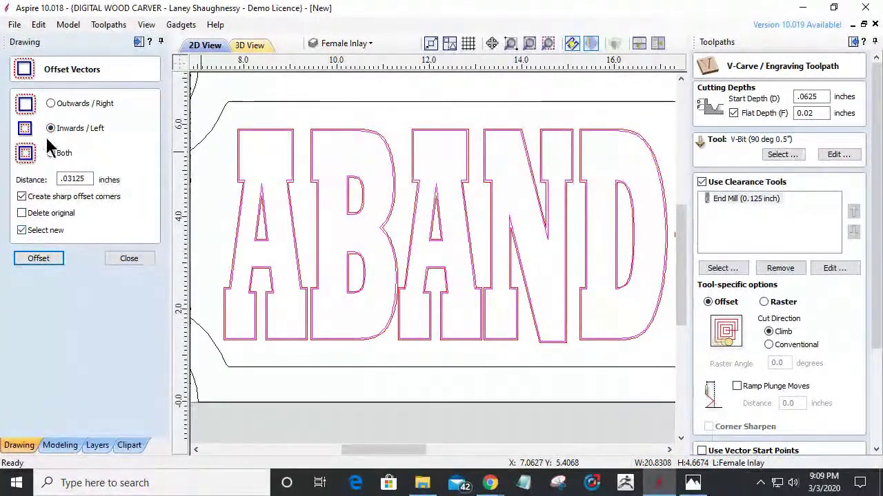
{"action": "left_click", "coordinate": [21, 213]}
{"action": "left_click", "coordinate": [38, 259]}
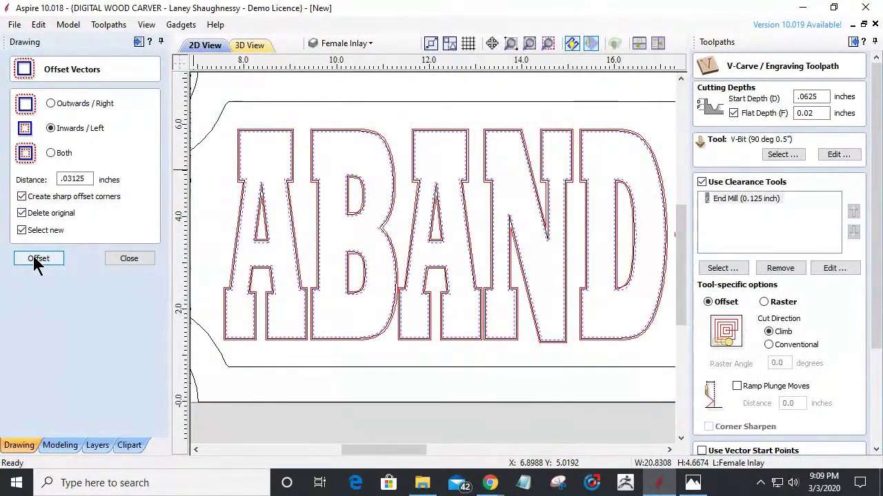
Step: Examine the spacing between the inner, middle and outer outlines around the first A and B, and close the offset settings
{"action": "scroll", "coordinate": [229, 212], "scroll_direction": "up", "scroll_amount": 2}
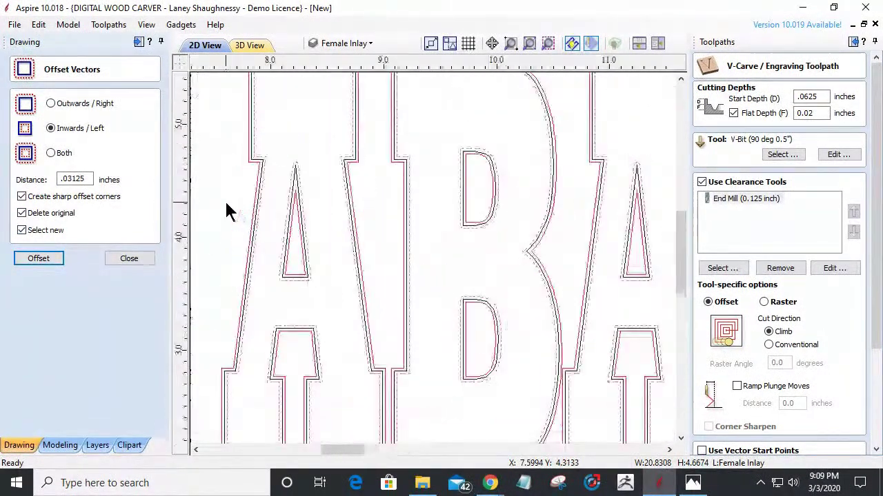
{"action": "scroll", "coordinate": [229, 212], "scroll_direction": "up", "scroll_amount": 2}
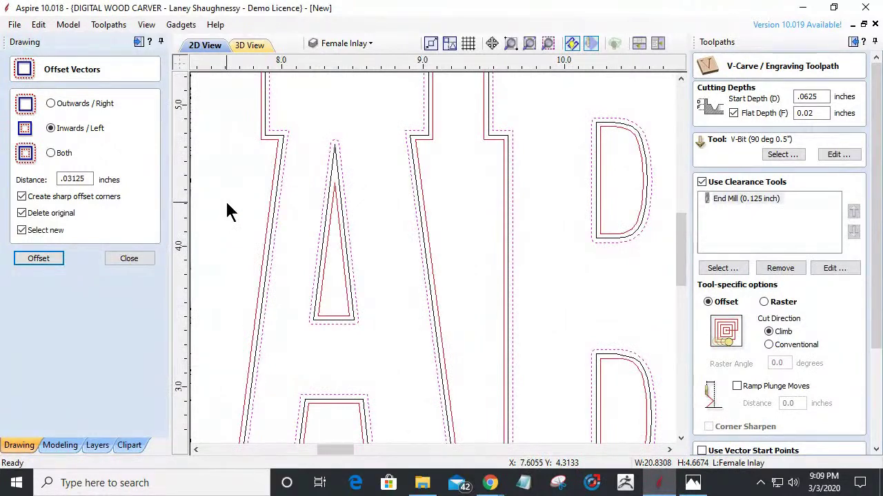
{"action": "scroll", "coordinate": [227, 205], "scroll_direction": "down", "scroll_amount": 2}
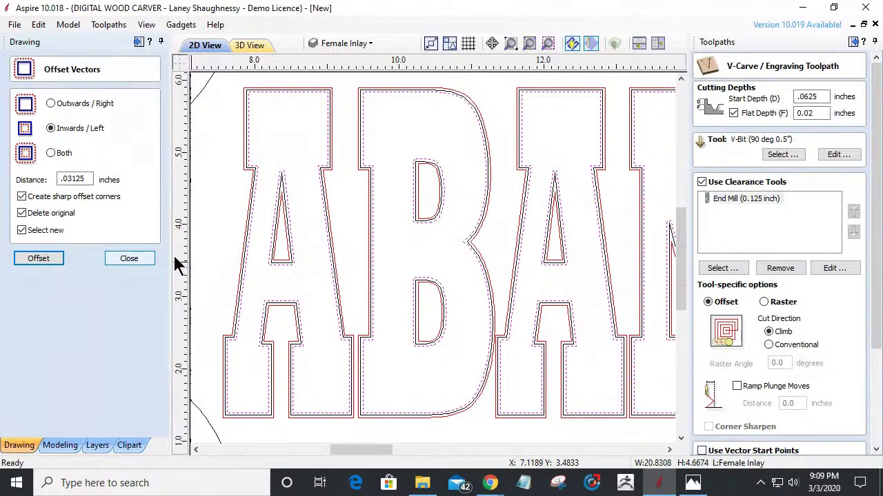
{"action": "scroll", "coordinate": [263, 233], "scroll_direction": "up", "scroll_amount": 2}
{"action": "scroll", "coordinate": [263, 233], "scroll_direction": "down", "scroll_amount": 3}
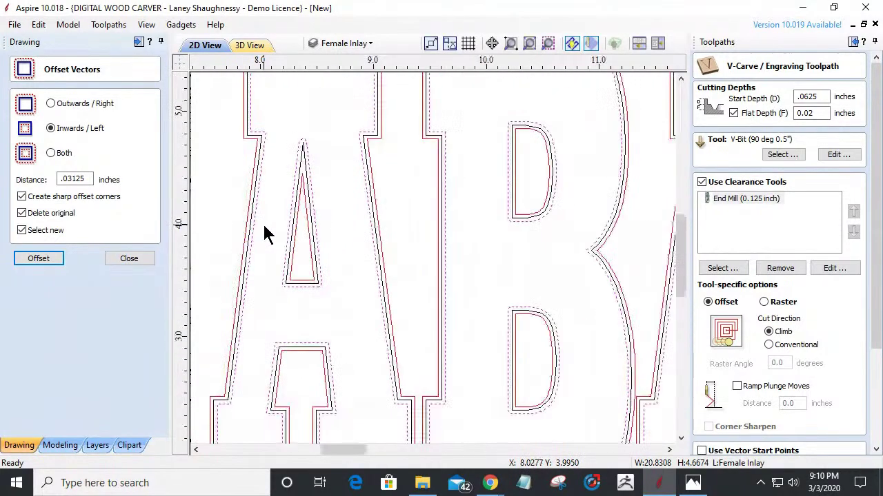
{"action": "left_click", "coordinate": [132, 260]}
{"action": "scroll", "coordinate": [293, 186], "scroll_direction": "up", "scroll_amount": 3}
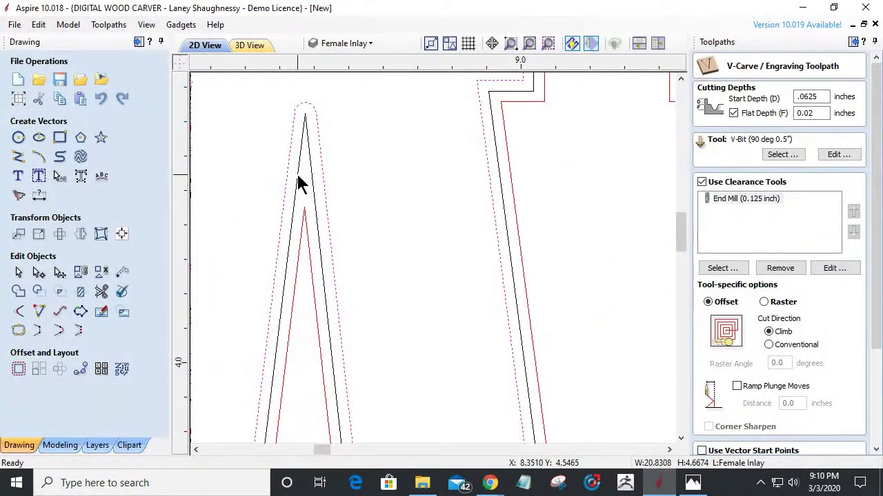
{"action": "scroll", "coordinate": [298, 183], "scroll_direction": "down", "scroll_amount": 2}
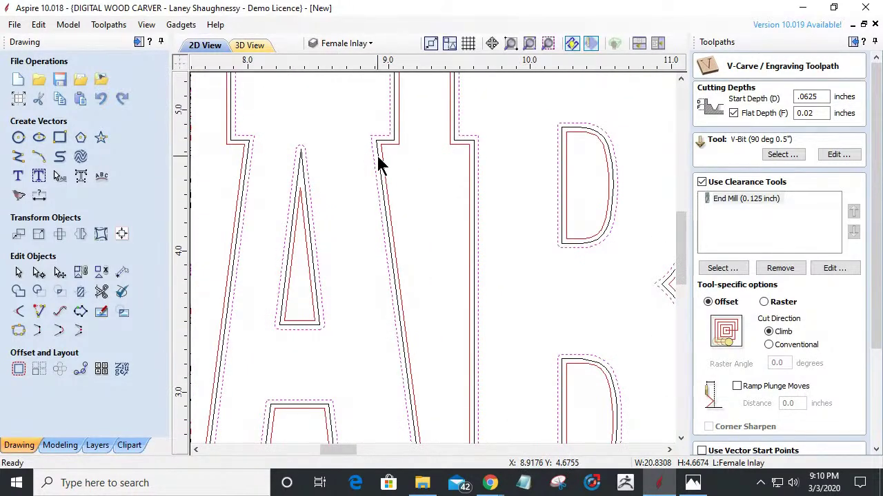
{"action": "scroll", "coordinate": [373, 171], "scroll_direction": "down", "scroll_amount": 2}
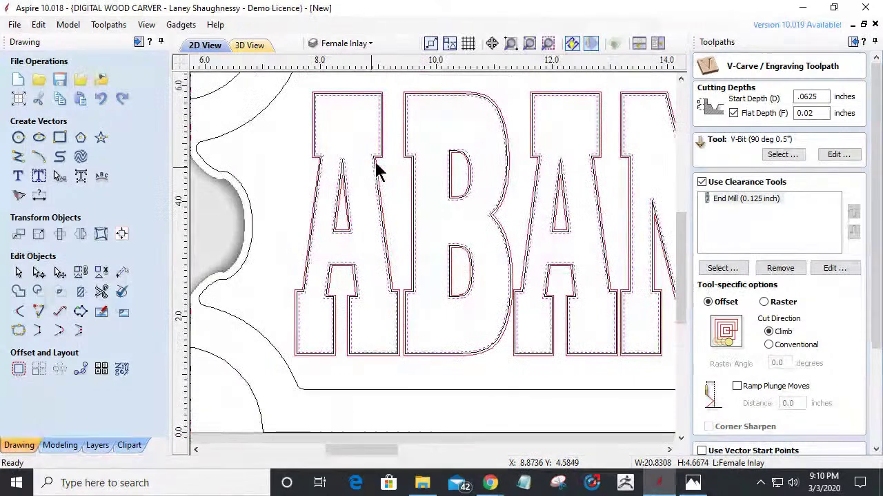
{"action": "scroll", "coordinate": [376, 191], "scroll_direction": "down", "scroll_amount": 3}
{"action": "scroll", "coordinate": [377, 191], "scroll_direction": "up", "scroll_amount": 3}
Step: Move the selected inward offset outlines to a new layer named "VCarve Vectors" with a dark blue drawing colour, and deselect them
{"action": "right_click", "coordinate": [409, 115]}
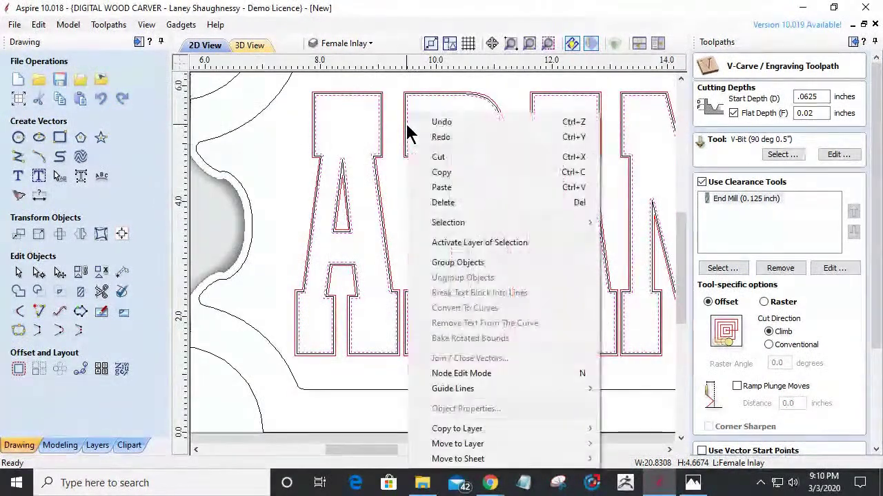
{"action": "mouse_move", "coordinate": [455, 445]}
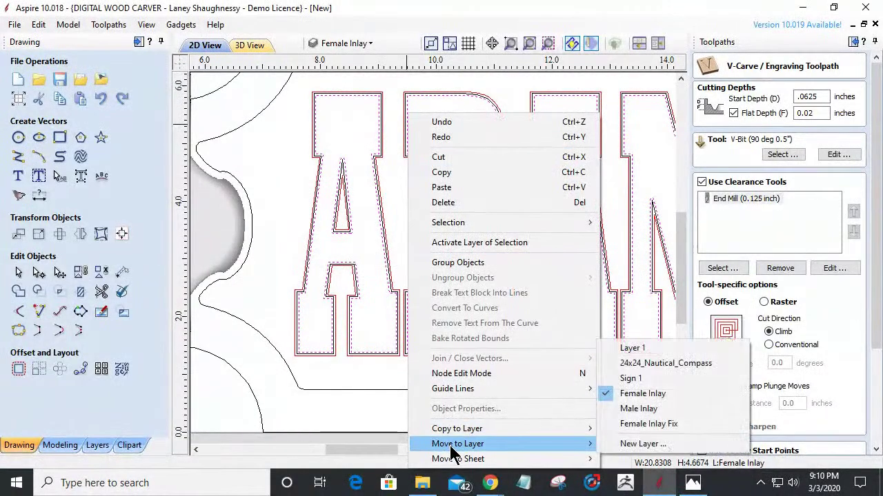
{"action": "left_click", "coordinate": [625, 448]}
{"action": "type", "text": "VCarve Vectors"}
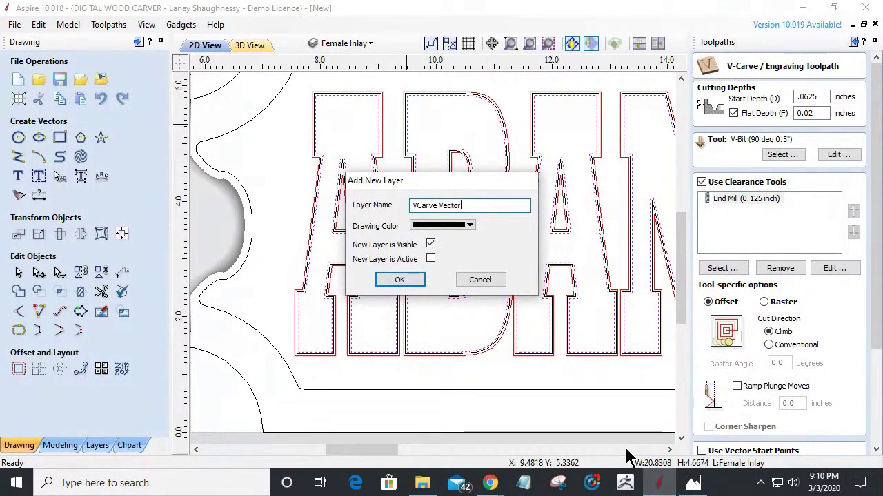
{"action": "left_click", "coordinate": [469, 225]}
{"action": "left_click", "coordinate": [463, 266]}
{"action": "left_click", "coordinate": [404, 282]}
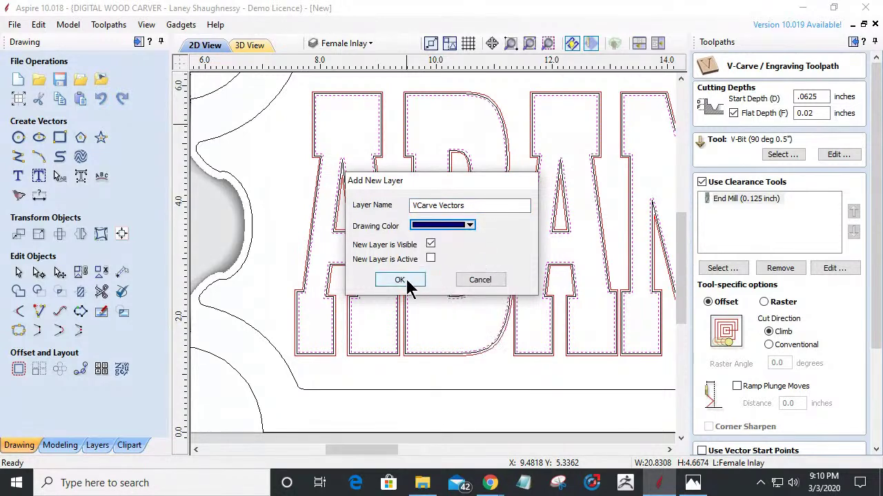
{"action": "left_click", "coordinate": [364, 266]}
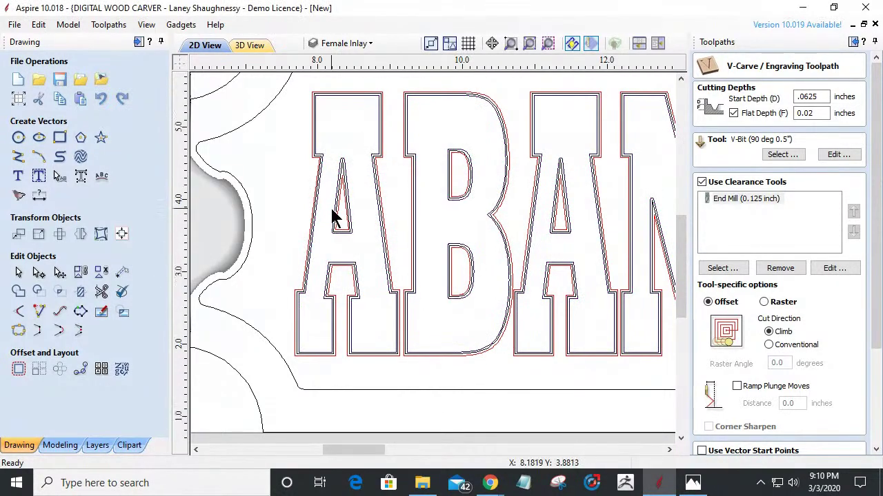
Step: Select the black Layer 1 lettering that remains between the red and dark blue outlines and delete it
{"action": "scroll", "coordinate": [336, 217], "scroll_direction": "up", "scroll_amount": 3}
{"action": "scroll", "coordinate": [331, 208], "scroll_direction": "up", "scroll_amount": 4}
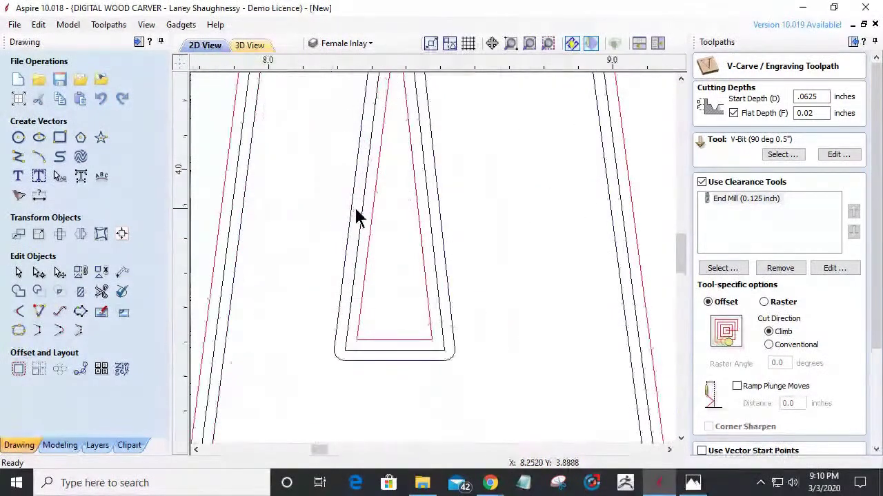
{"action": "left_click", "coordinate": [360, 213]}
{"action": "scroll", "coordinate": [361, 214], "scroll_direction": "down", "scroll_amount": 5}
{"action": "scroll", "coordinate": [364, 222], "scroll_direction": "down", "scroll_amount": 3}
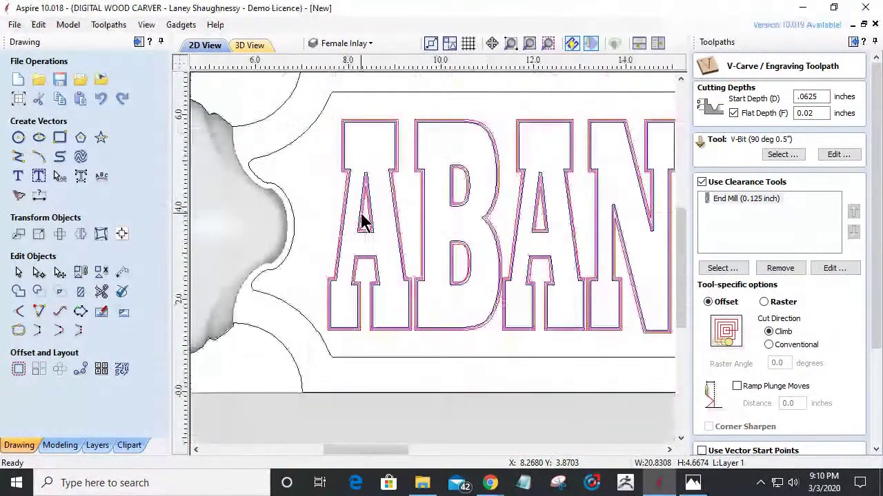
{"action": "scroll", "coordinate": [364, 222], "scroll_direction": "up", "scroll_amount": 4}
{"action": "left_click", "coordinate": [364, 223]}
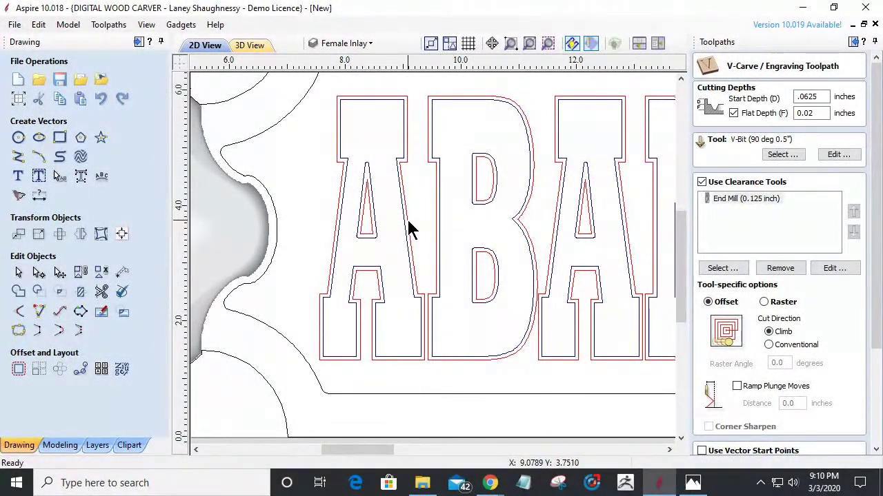
Step: Hide the Female Inlay Fix layer and toggle the visibility of the Male Inlay layer
{"action": "scroll", "coordinate": [409, 229], "scroll_direction": "down", "scroll_amount": 5}
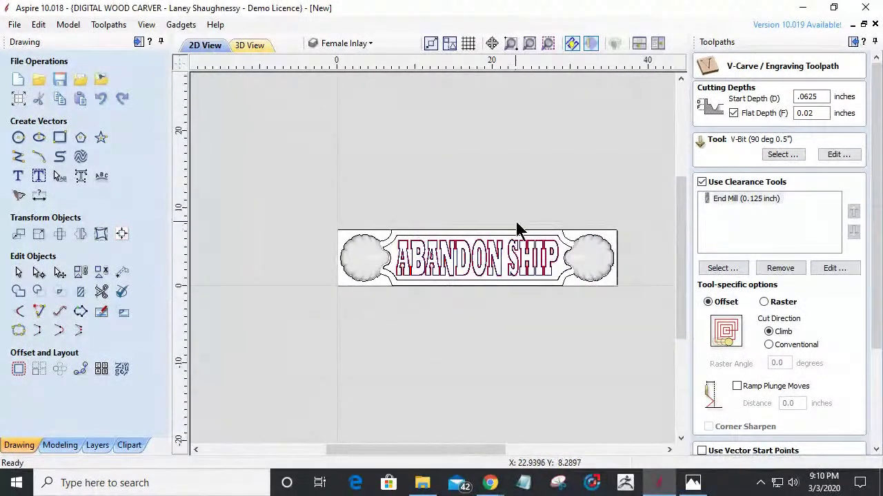
{"action": "scroll", "coordinate": [514, 234], "scroll_direction": "up", "scroll_amount": 5}
{"action": "left_click", "coordinate": [338, 42]}
{"action": "left_click", "coordinate": [331, 135]}
{"action": "left_click", "coordinate": [331, 122]}
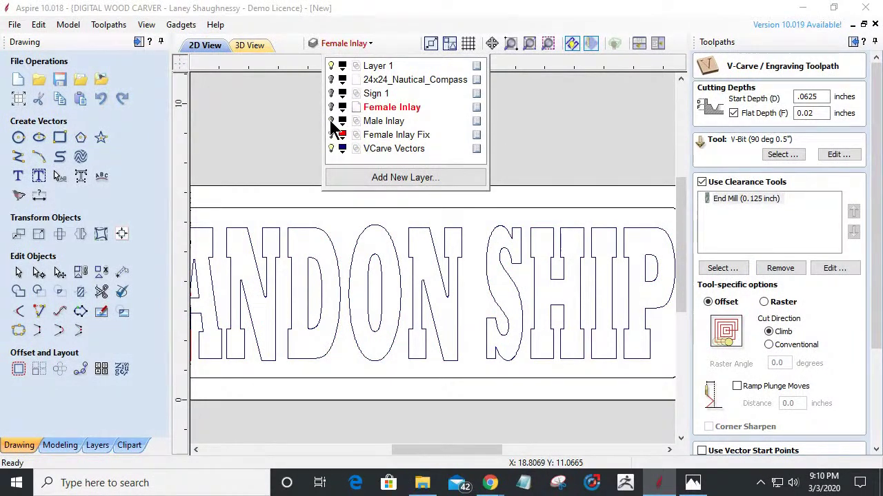
Step: Show the Male Inlay layer and hide the VCarve Vectors layer
{"action": "left_click", "coordinate": [331, 122]}
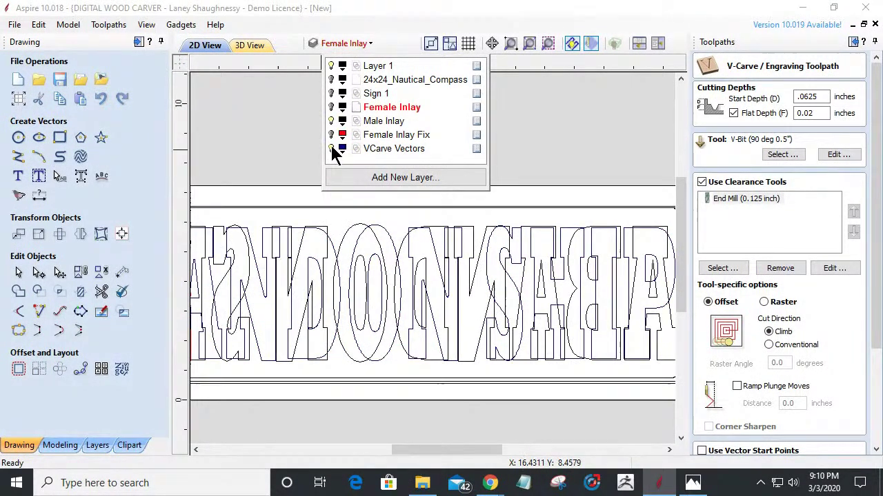
{"action": "left_click", "coordinate": [331, 149]}
{"action": "scroll", "coordinate": [390, 228], "scroll_direction": "down", "scroll_amount": 2}
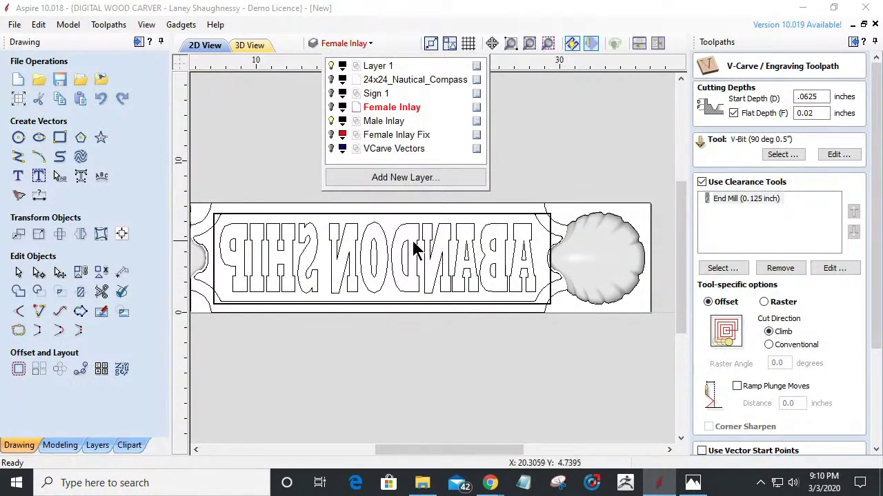
Step: Select the old mirrored ABANDON SHIP lettering and its rectangular frame, leave the sign's inner border out of the selection, and delete them
{"action": "left_click", "coordinate": [403, 241]}
{"action": "left_click", "coordinate": [368, 215]}
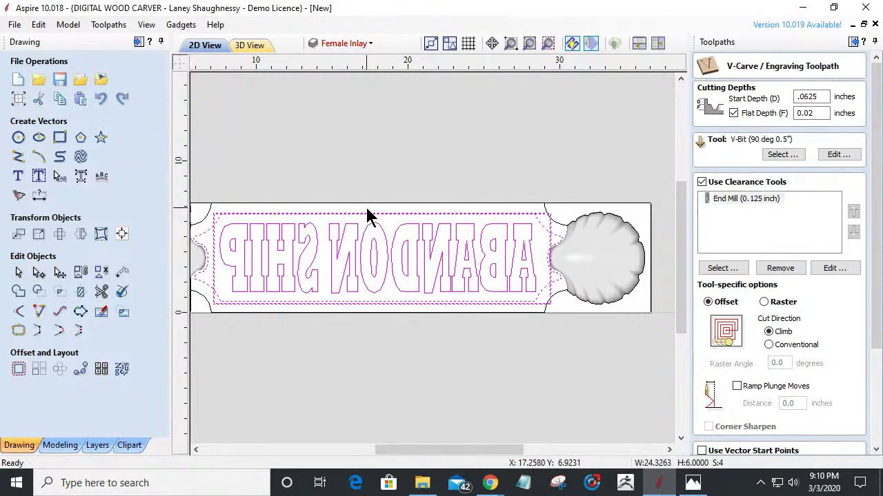
{"action": "left_click", "coordinate": [202, 239], "text": "ctrl"}
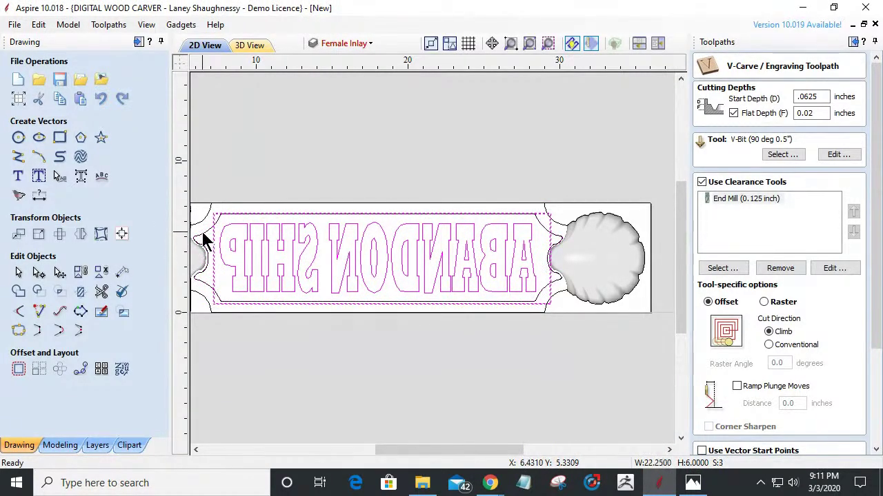
{"action": "key", "text": "Delete"}
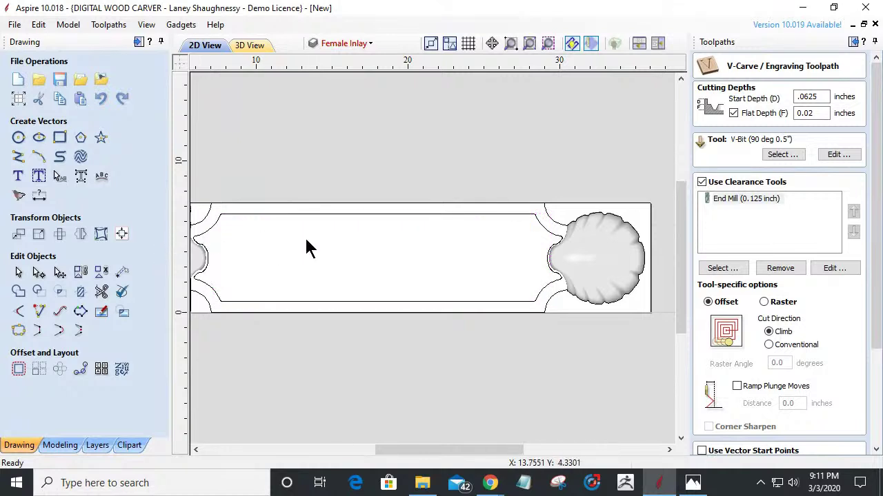
Step: Display the Female Inlay Fix layer instead of Male Inlay and copy all its red ABANDON SHIP lettering to the Male Inlay layer
{"action": "left_click", "coordinate": [368, 44]}
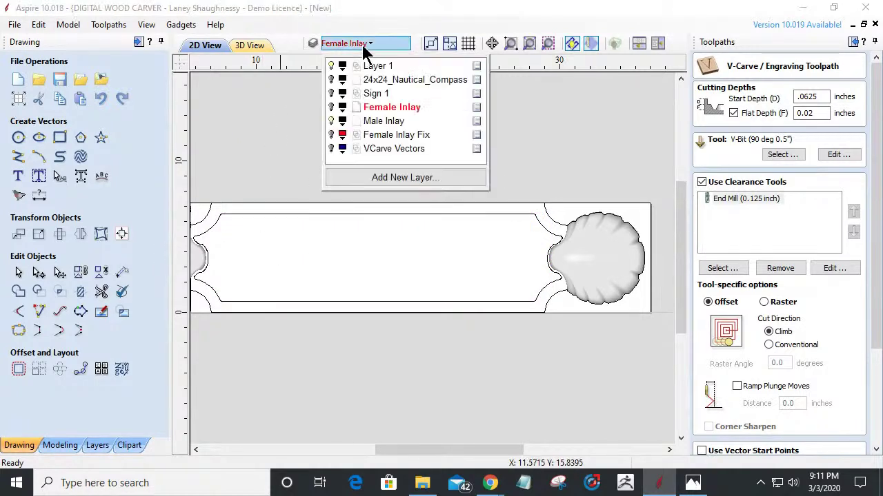
{"action": "left_click", "coordinate": [331, 135]}
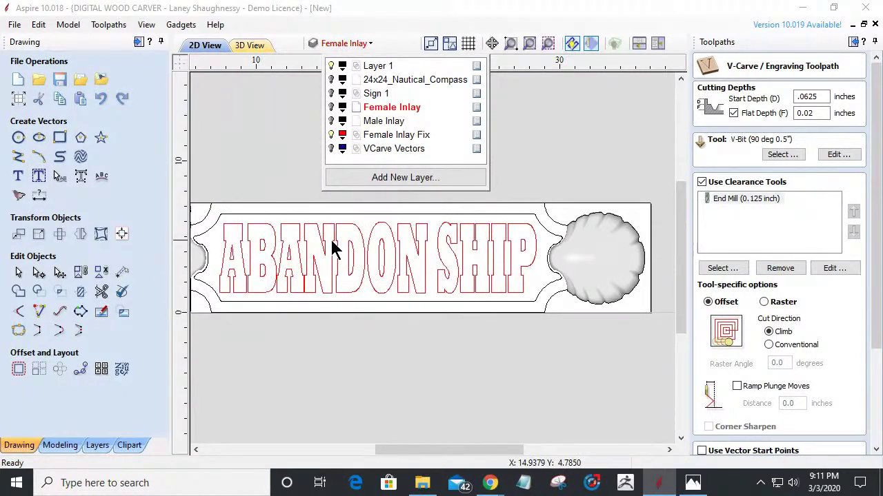
{"action": "right_click", "coordinate": [330, 239]}
{"action": "left_click", "coordinate": [307, 269]}
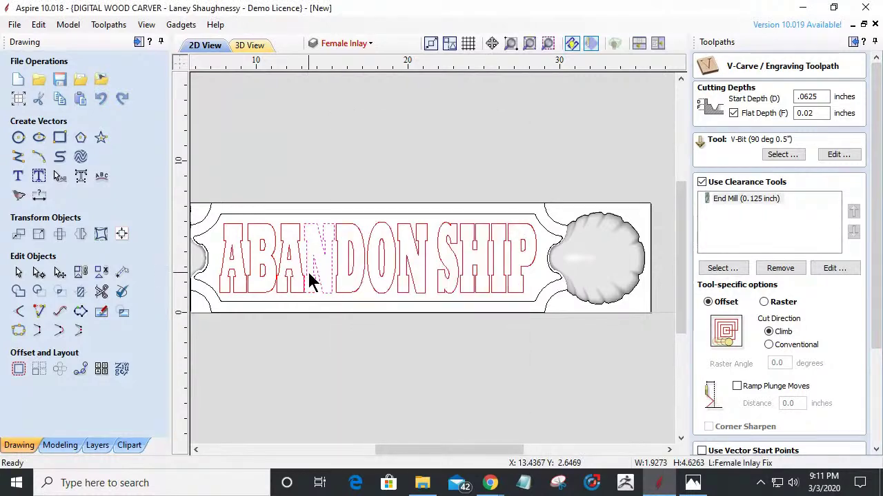
{"action": "left_click_drag", "start_coordinate": [222, 218], "coordinate": [536, 301]}
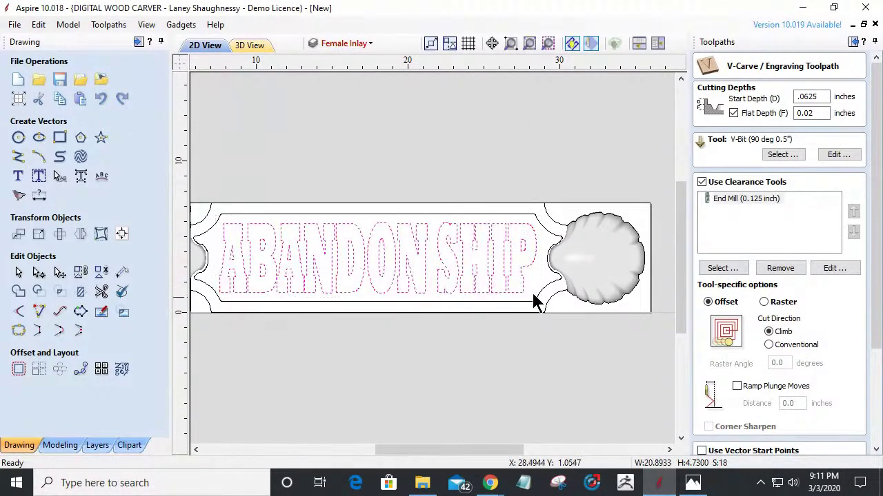
{"action": "right_click", "coordinate": [463, 270]}
{"action": "mouse_move", "coordinate": [502, 433]}
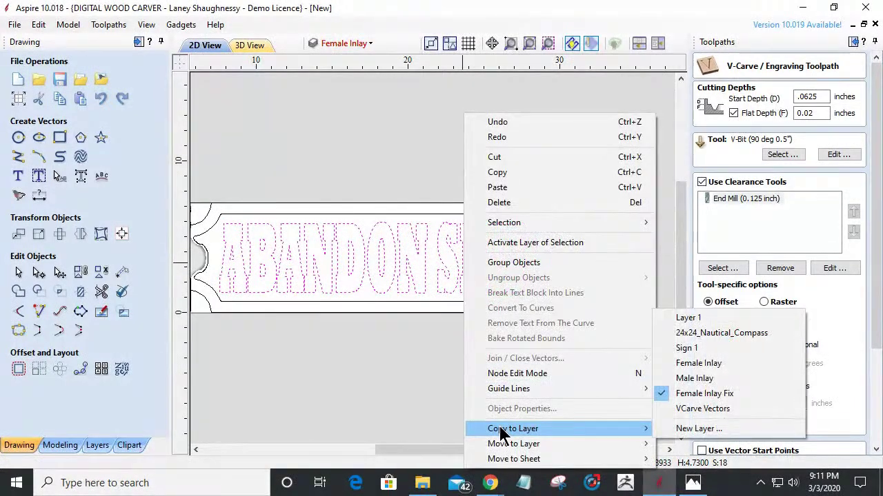
{"action": "left_click", "coordinate": [693, 378]}
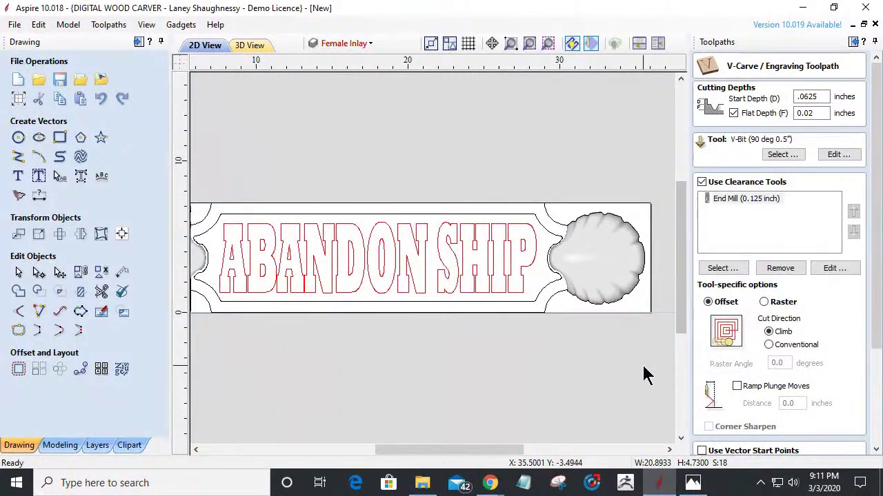
{"action": "scroll", "coordinate": [227, 198], "scroll_direction": "up", "scroll_amount": 2}
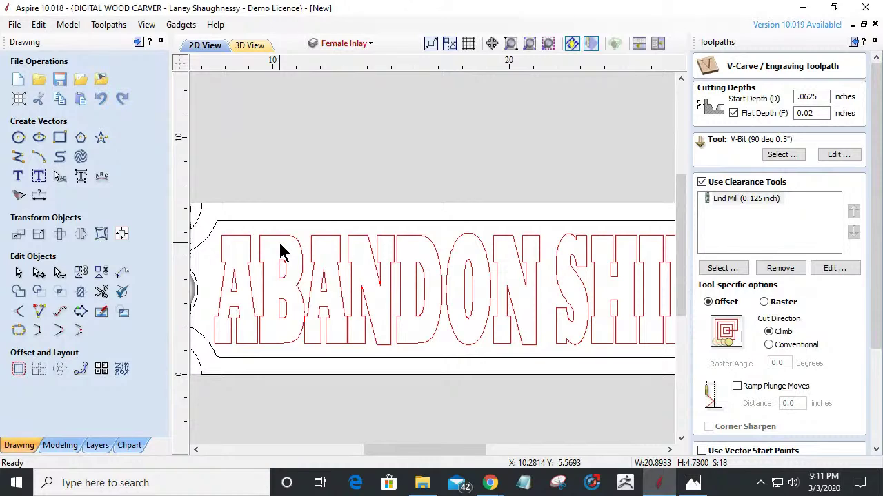
{"action": "scroll", "coordinate": [282, 251], "scroll_direction": "down", "scroll_amount": 2}
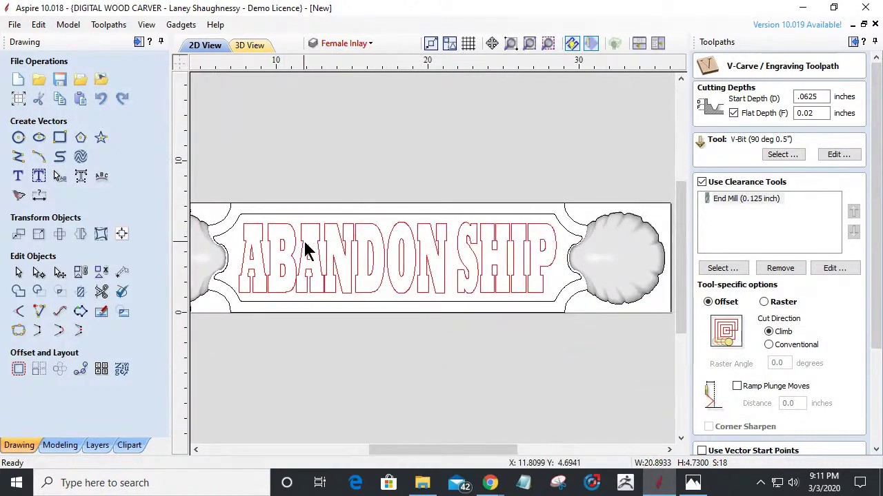
{"action": "scroll", "coordinate": [234, 270], "scroll_direction": "up", "scroll_amount": 2}
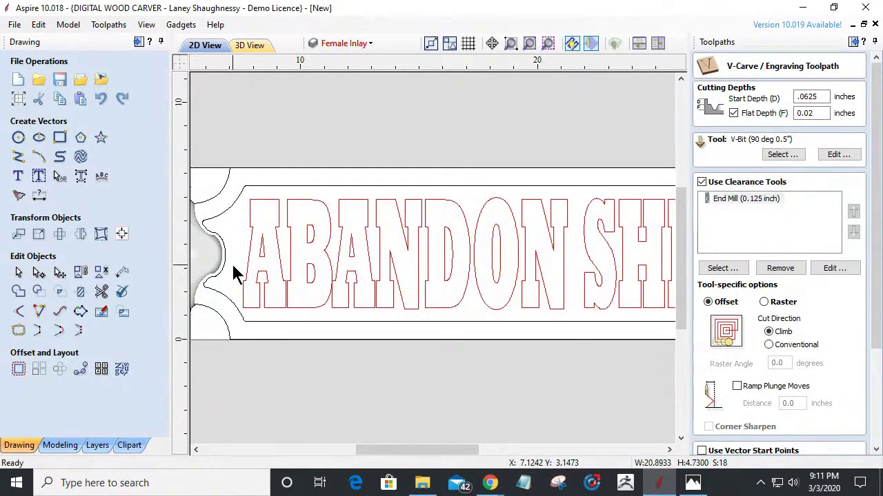
{"action": "scroll", "coordinate": [233, 272], "scroll_direction": "down", "scroll_amount": 1}
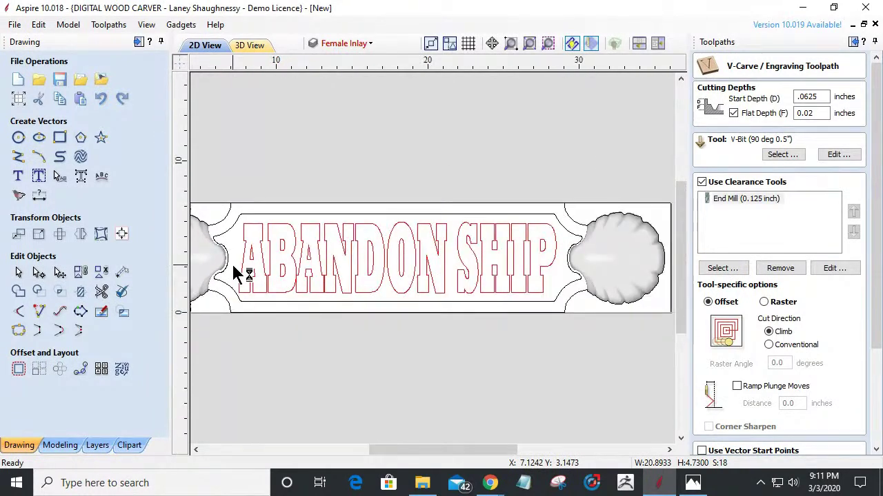
Step: Show the Male Inlay layer, hide Female Inlay Fix, and make Male Inlay the active layer
{"action": "left_click", "coordinate": [346, 42]}
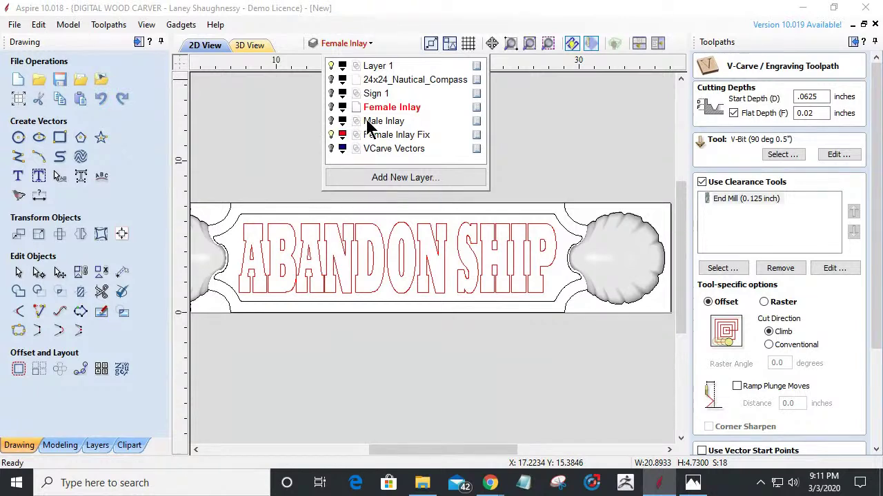
{"action": "left_click", "coordinate": [331, 121]}
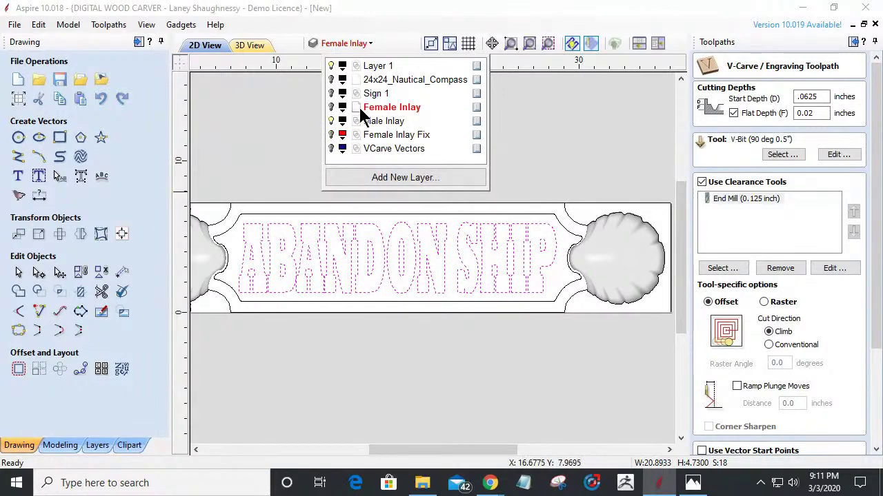
{"action": "left_click", "coordinate": [379, 123]}
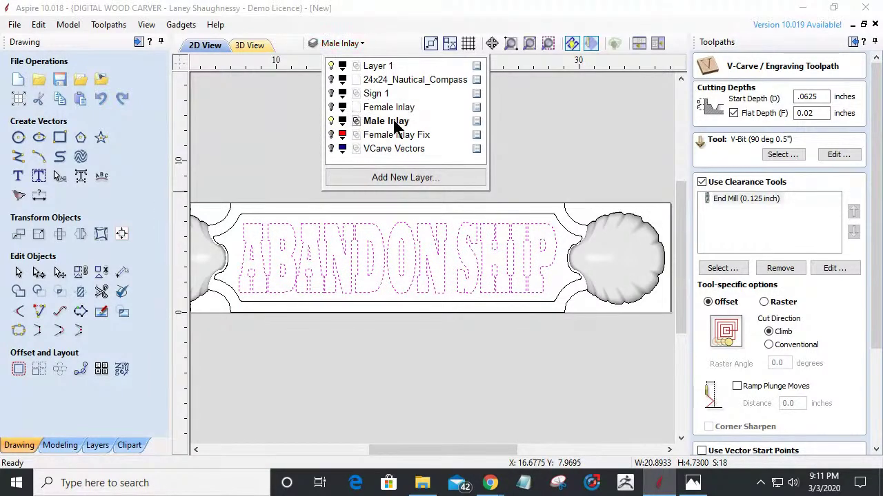
Step: Mirror the copied ABANDON SHIP lettering on the Male Inlay layer horizontally about the job center
{"action": "scroll", "coordinate": [379, 277], "scroll_direction": "up", "scroll_amount": 2}
{"action": "right_click", "coordinate": [373, 262]}
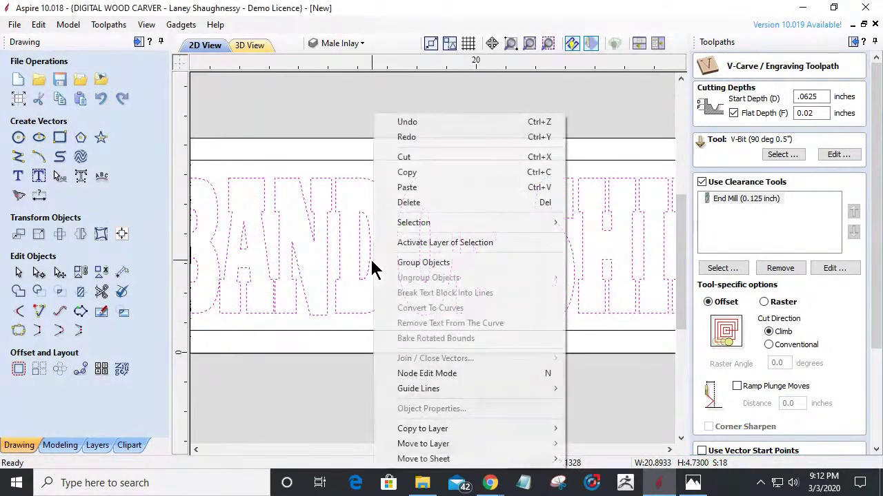
{"action": "left_click", "coordinate": [80, 234]}
{"action": "left_click", "coordinate": [80, 234]}
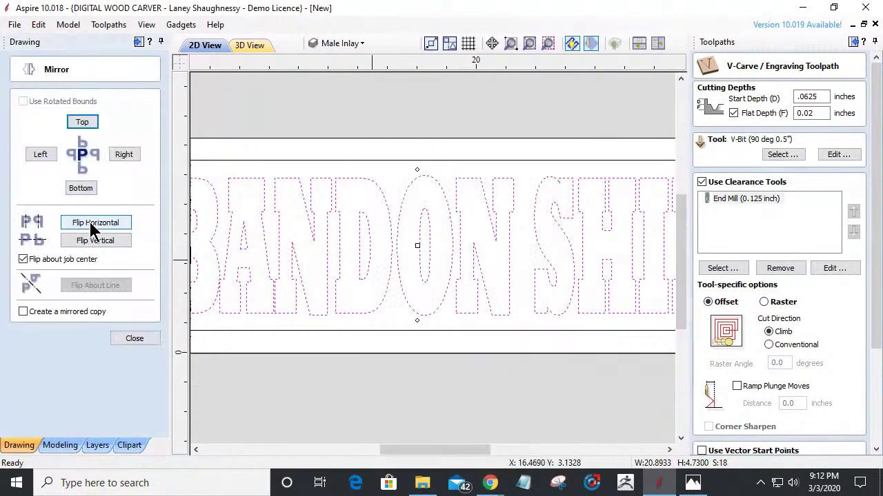
{"action": "left_click", "coordinate": [93, 228]}
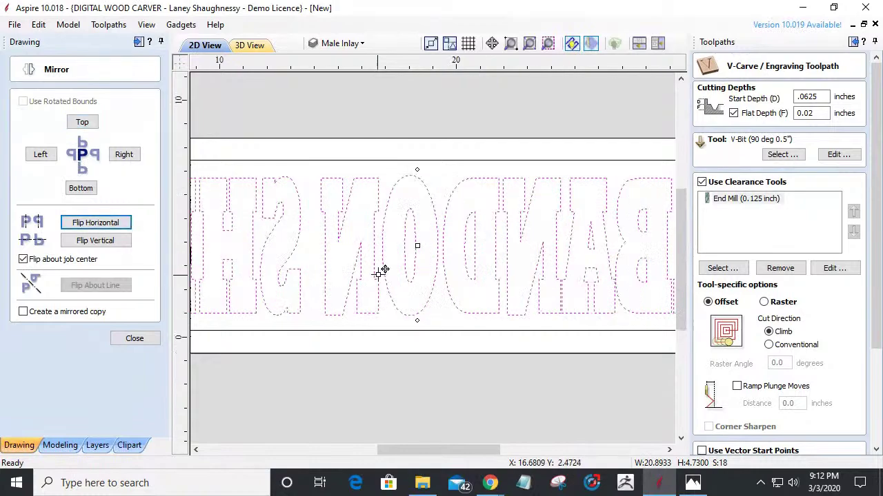
{"action": "scroll", "coordinate": [382, 267], "scroll_direction": "down", "scroll_amount": 3}
{"action": "scroll", "coordinate": [351, 247], "scroll_direction": "up", "scroll_amount": 2}
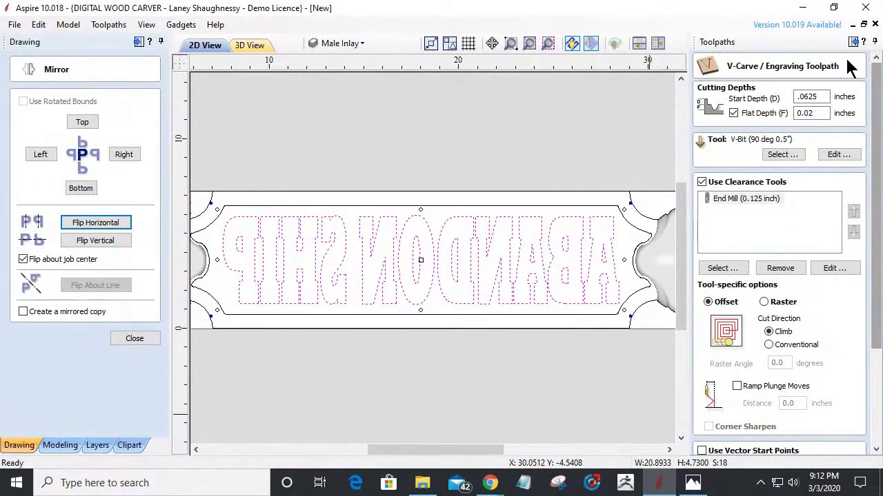
Step: Set the V-Carve toolpath's start depth to 0 and flat depth to 0.3 inches, and turn off the clearance tools
{"action": "left_click", "coordinate": [819, 98]}
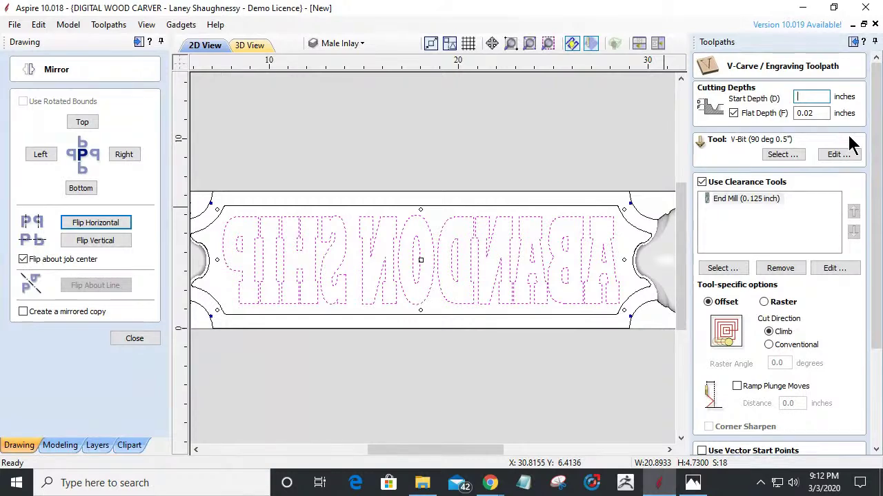
{"action": "type", "text": "0"}
{"action": "key", "text": "Tab"}
{"action": "type", "text": ".3"}
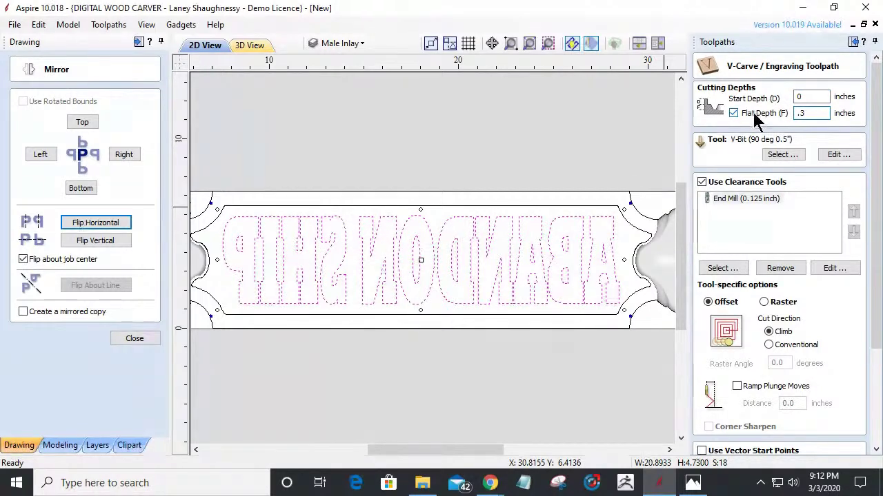
{"action": "left_click", "coordinate": [702, 182]}
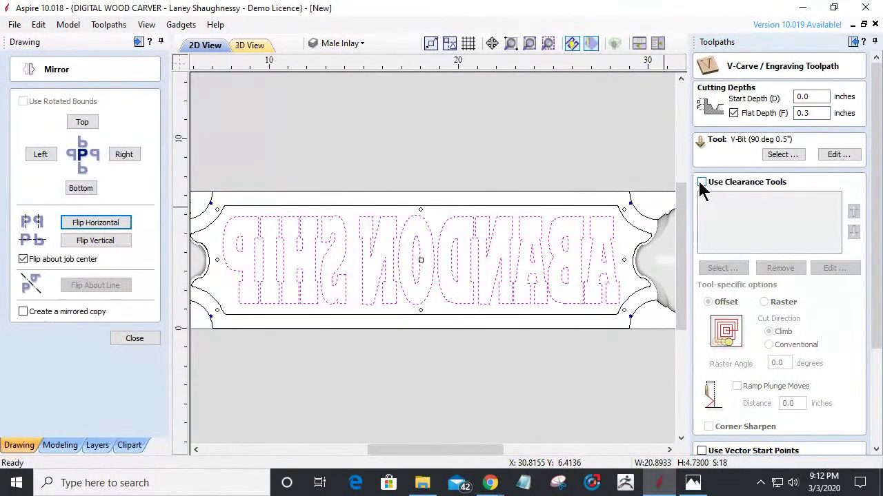
Step: Hide the Male Inlay layer, make Female Inlay active but hidden, and show the Female Inlay Fix layer
{"action": "left_click", "coordinate": [338, 43]}
{"action": "left_click", "coordinate": [331, 122]}
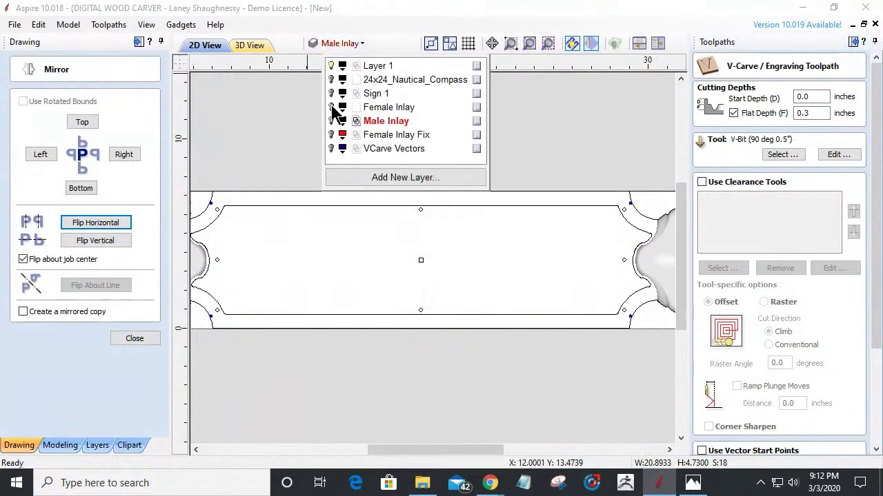
{"action": "left_click", "coordinate": [367, 110]}
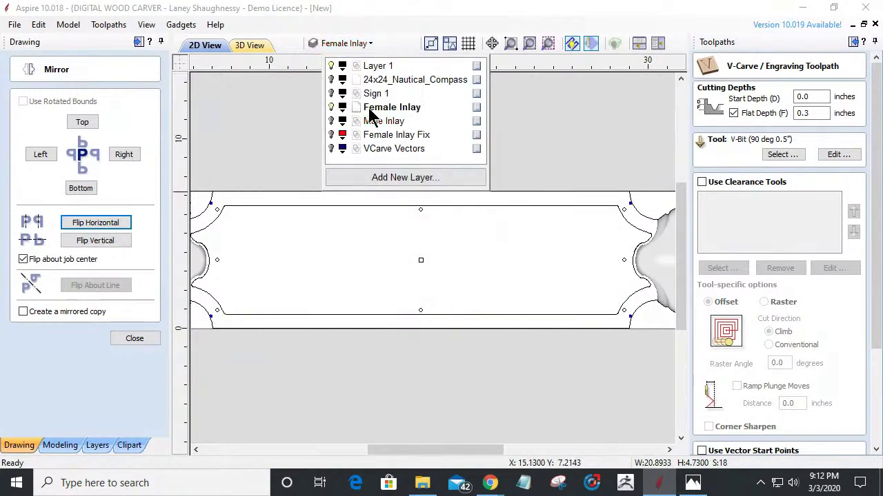
{"action": "left_click", "coordinate": [332, 108]}
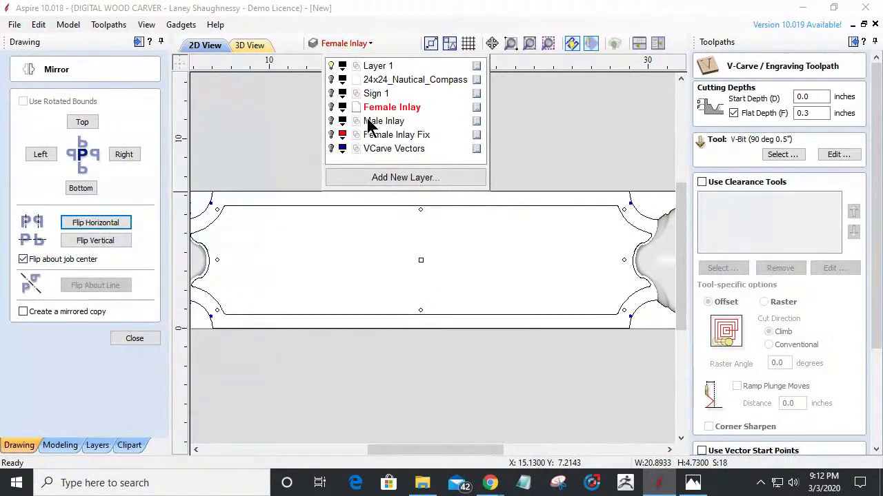
{"action": "left_click", "coordinate": [331, 135]}
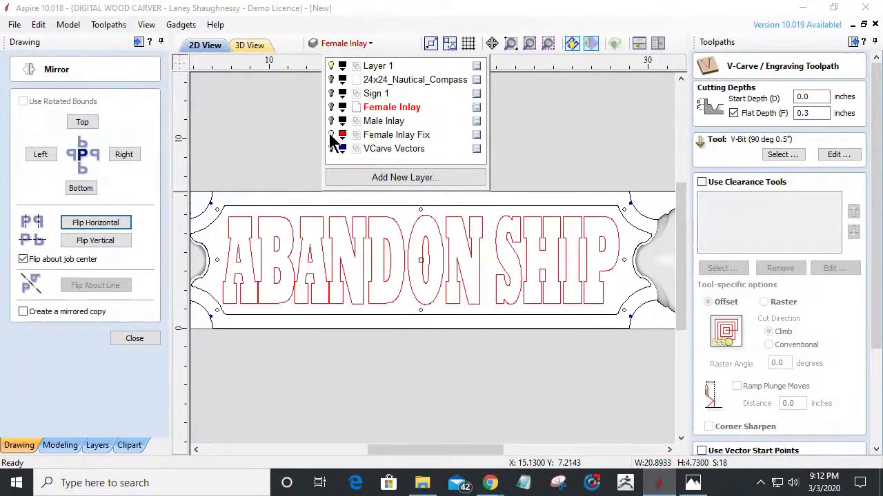
Step: Select all the red ABANDON SHIP lettering on the Female Inlay Fix layer as the toolpath vectors
{"action": "left_click_drag", "start_coordinate": [378, 214], "coordinate": [381, 218]}
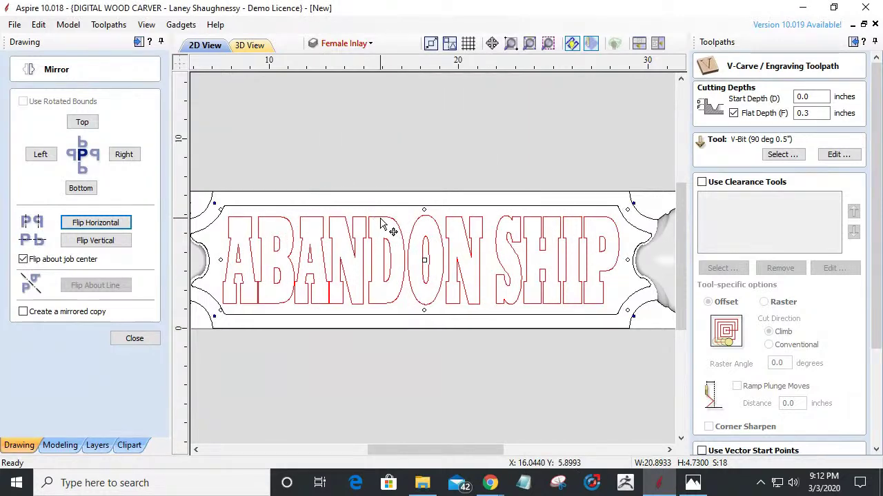
{"action": "left_click", "coordinate": [380, 218]}
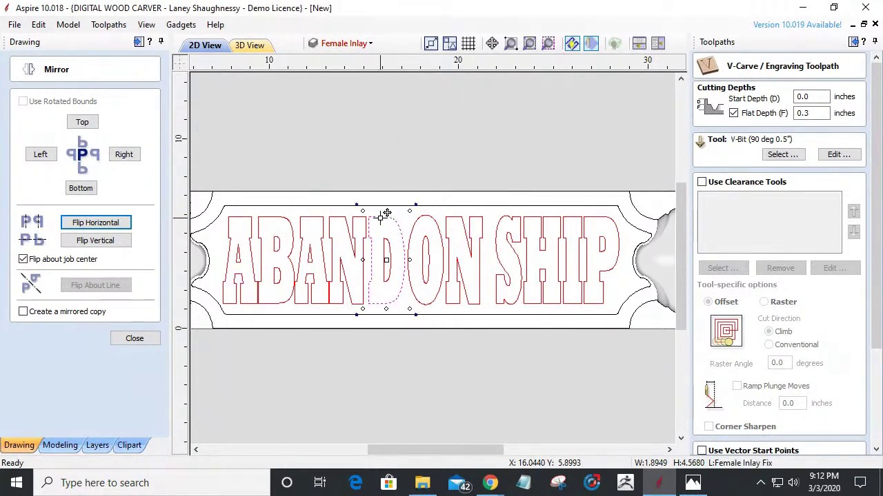
{"action": "left_click_drag", "start_coordinate": [212, 195], "coordinate": [612, 347]}
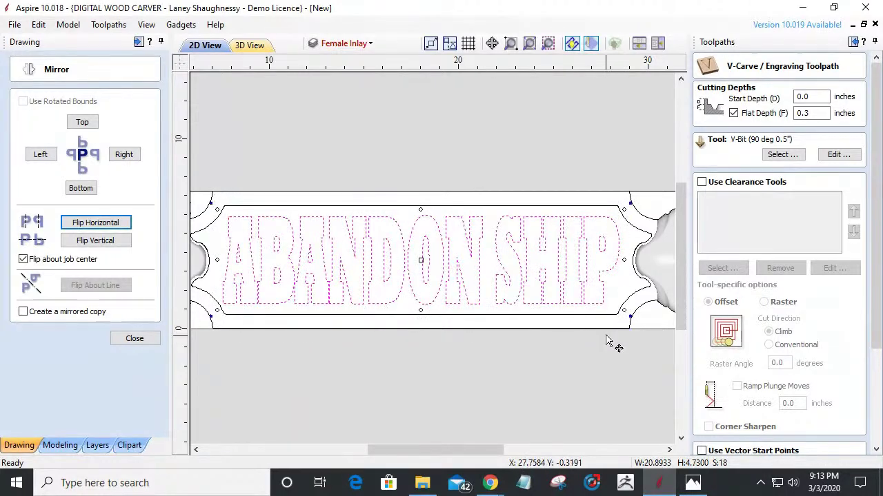
{"action": "type", "text": "3"}
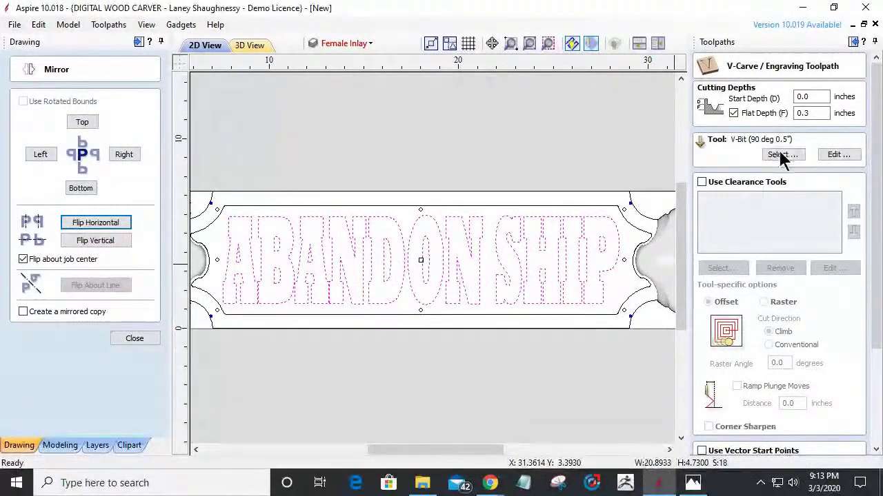
Step: Name the V-Carve toolpath "Female VCarve Inlay" and calculate it for the selected lettering
{"action": "left_click_drag", "start_coordinate": [878, 209], "coordinate": [880, 306]}
{"action": "left_click", "coordinate": [717, 443]}
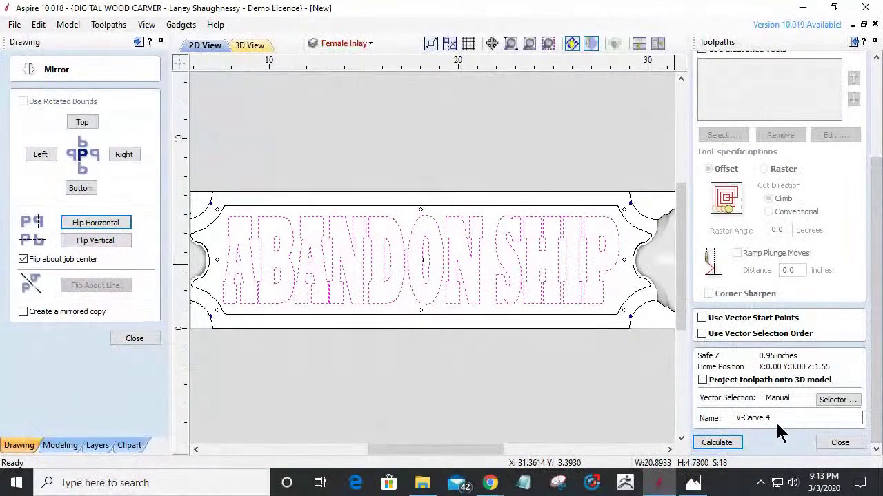
{"action": "type", "text": "Femail"}
{"action": "key", "text": "BackSpace"}
{"action": "key", "text": "BackSpace"}
{"action": "type", "text": "l"}
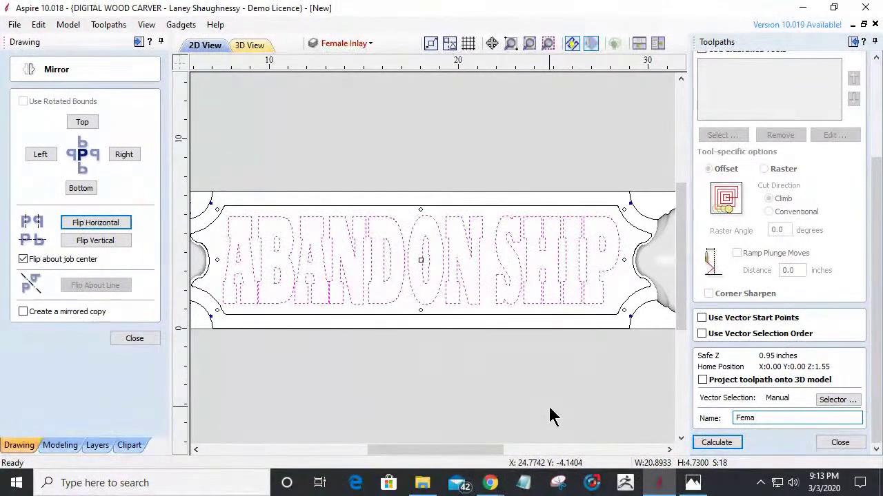
{"action": "type", "text": "e In"}
{"action": "key", "text": "BackSpace"}
{"action": "key", "text": "BackSpace"}
{"action": "type", "text": "VCarve Inlay"}
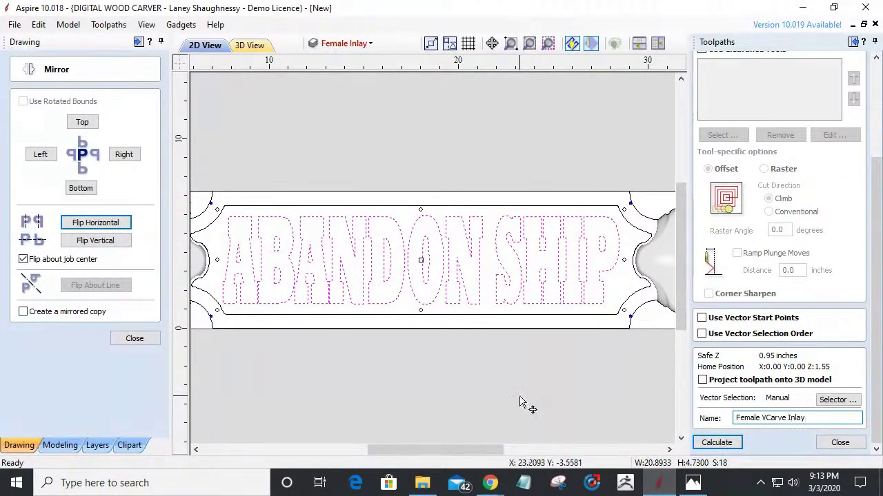
{"action": "left_click", "coordinate": [717, 445]}
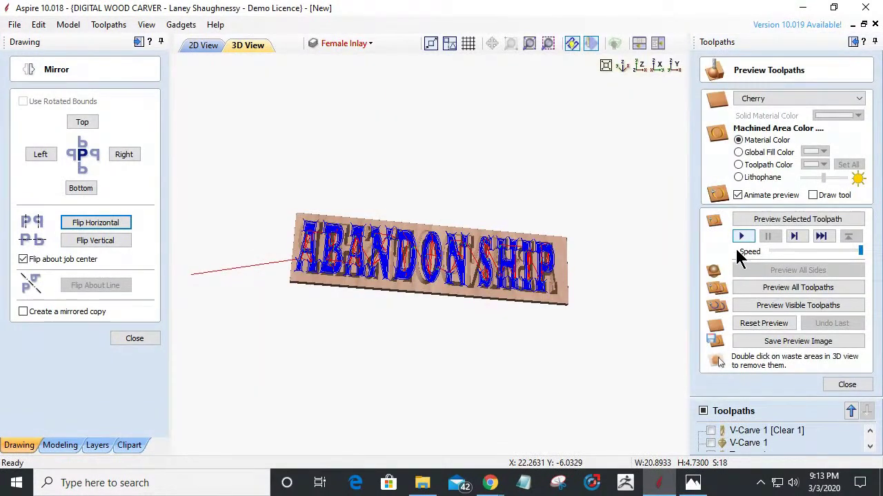
Step: Reset the material preview, simulate the Female VCarve Inlay toolpath and examine the carved ABANDON SHIP lettering up close
{"action": "left_click", "coordinate": [773, 221]}
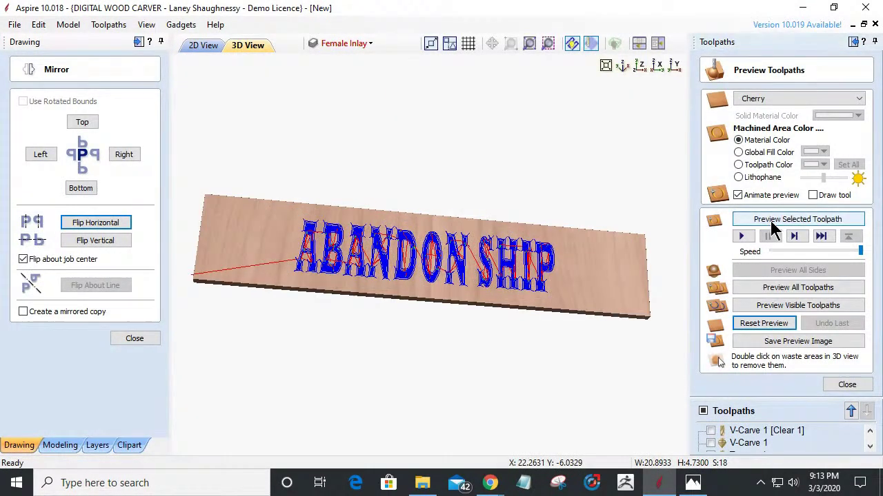
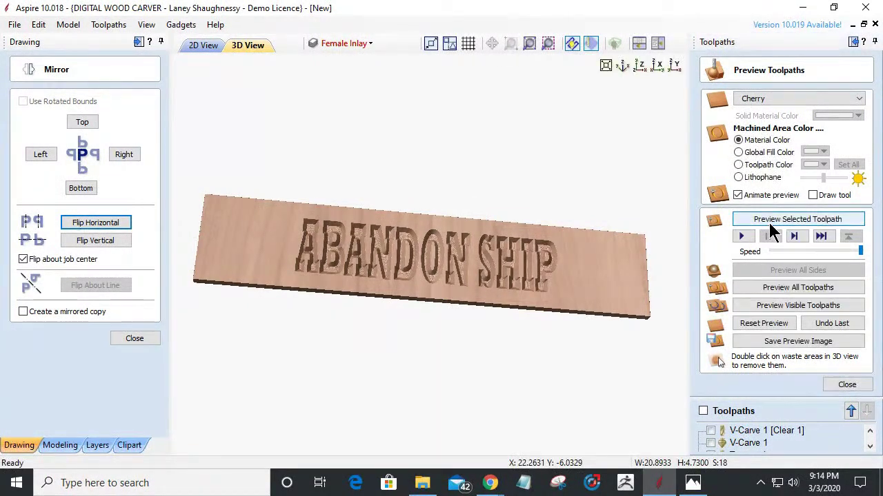
{"action": "left_click_drag", "start_coordinate": [488, 302], "coordinate": [438, 321]}
{"action": "scroll", "coordinate": [438, 256], "scroll_direction": "up", "scroll_amount": 3}
{"action": "scroll", "coordinate": [440, 266], "scroll_direction": "up", "scroll_amount": 2}
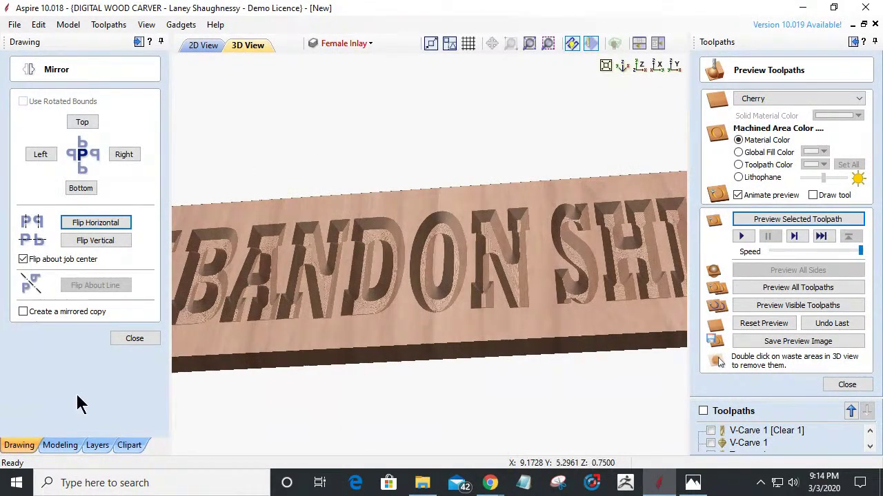
Step: Close the Mirror tool, hide the Female Inlay Fix layer in the 2D view and delete the Female Inlay layer
{"action": "left_click", "coordinate": [129, 338]}
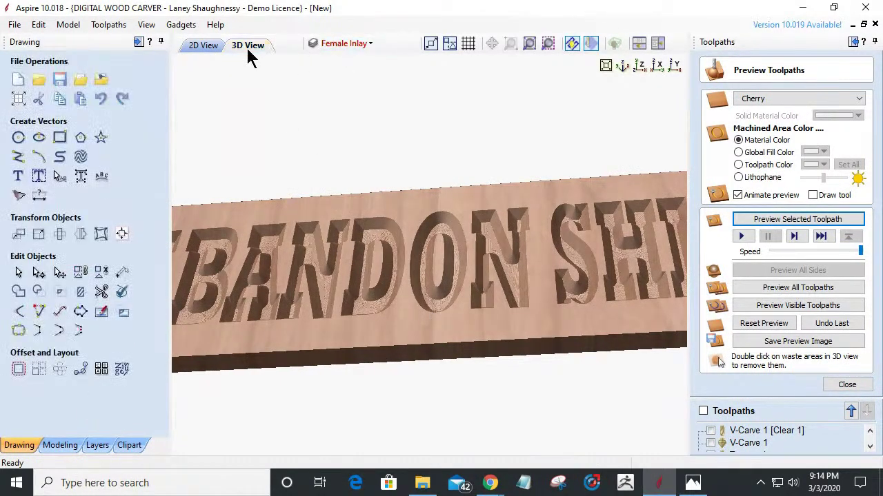
{"action": "left_click", "coordinate": [203, 46]}
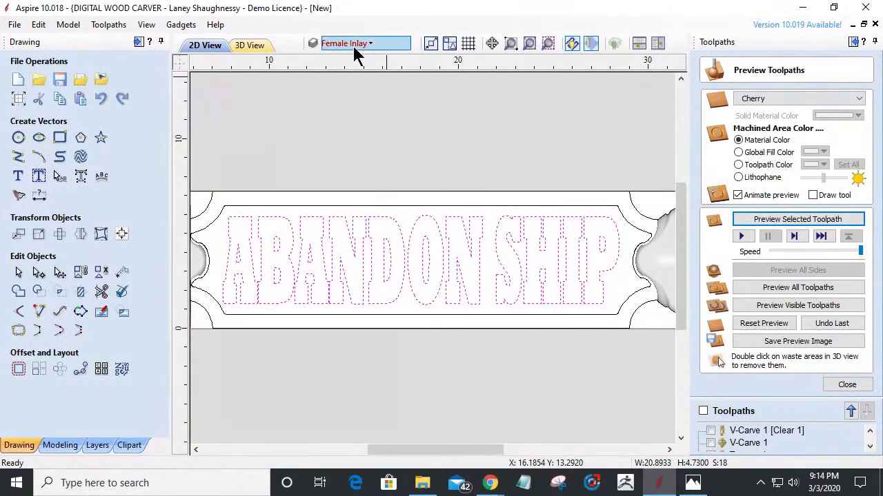
{"action": "left_click", "coordinate": [349, 43]}
{"action": "left_click", "coordinate": [332, 136]}
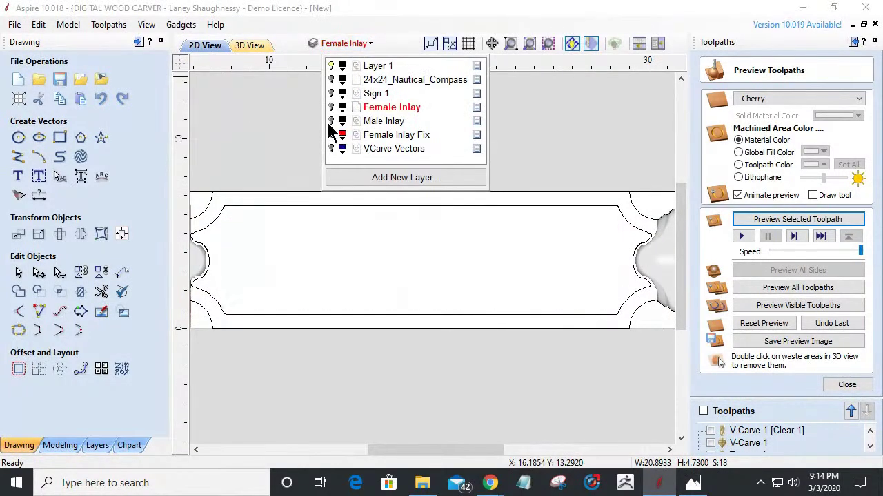
{"action": "right_click", "coordinate": [389, 114]}
{"action": "left_click", "coordinate": [420, 212]}
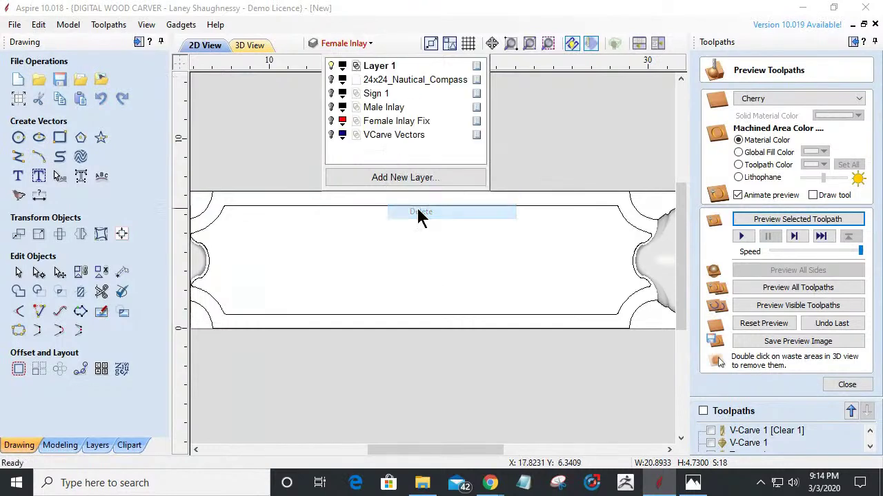
Step: Show the Male Inlay layer, make it active and hide Layer 1, leaving the mirrored lettering deselected
{"action": "left_click", "coordinate": [331, 109]}
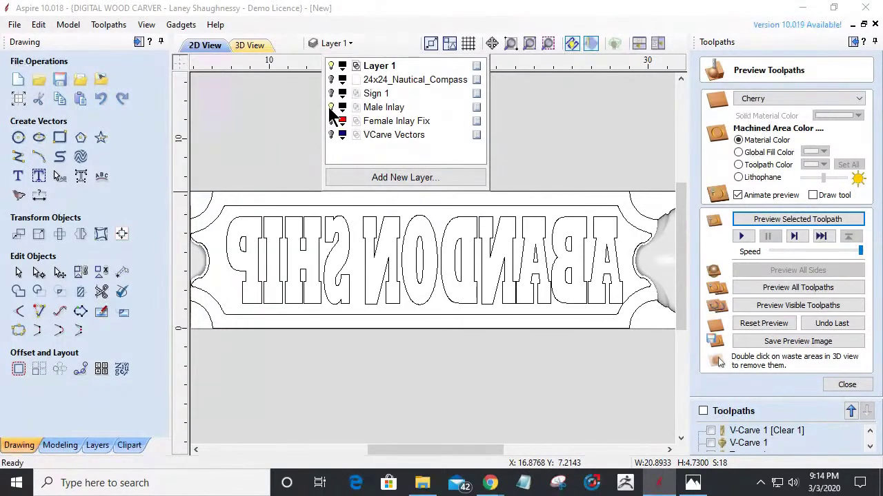
{"action": "left_click", "coordinate": [376, 108]}
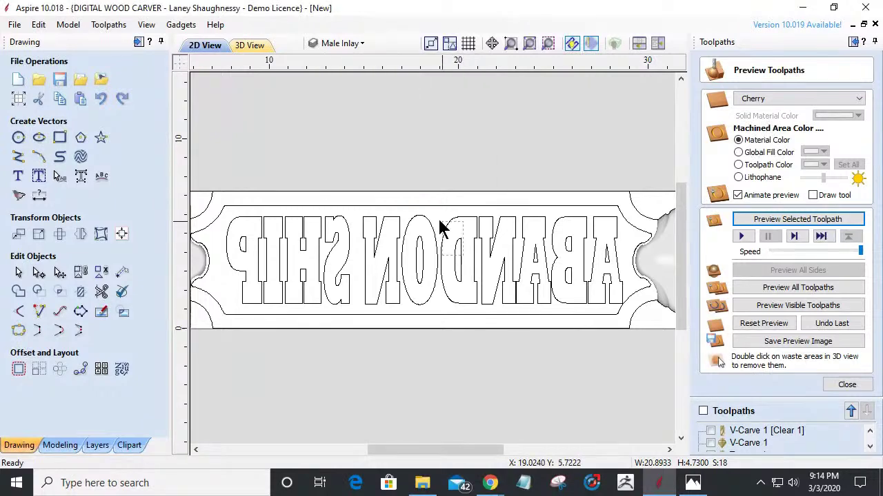
{"action": "left_click", "coordinate": [421, 204]}
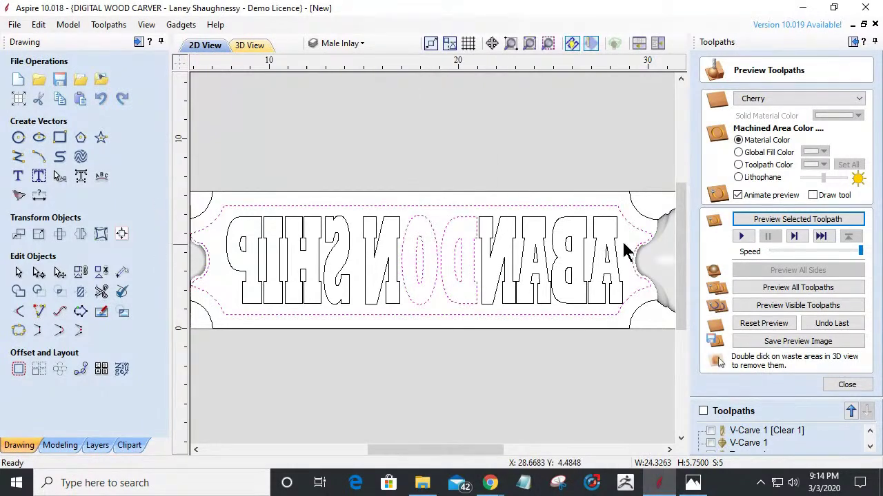
{"action": "left_click_drag", "start_coordinate": [227, 253], "coordinate": [630, 342]}
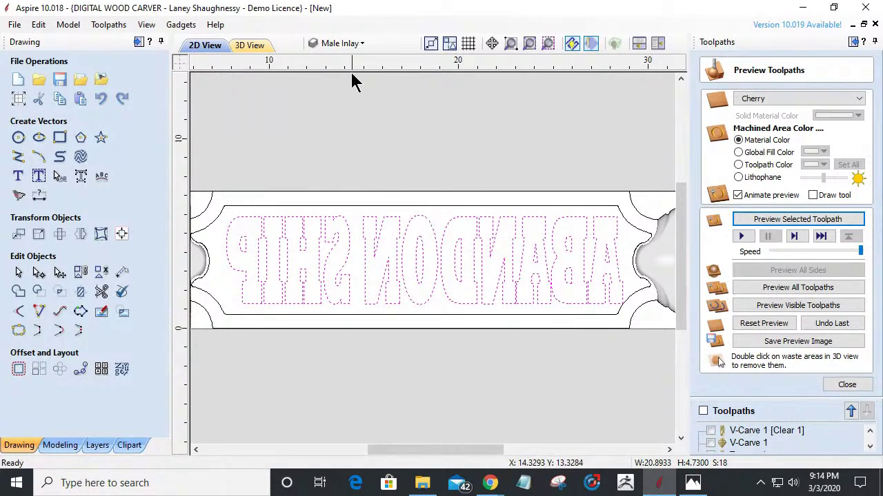
{"action": "left_click", "coordinate": [356, 44]}
{"action": "left_click", "coordinate": [331, 65]}
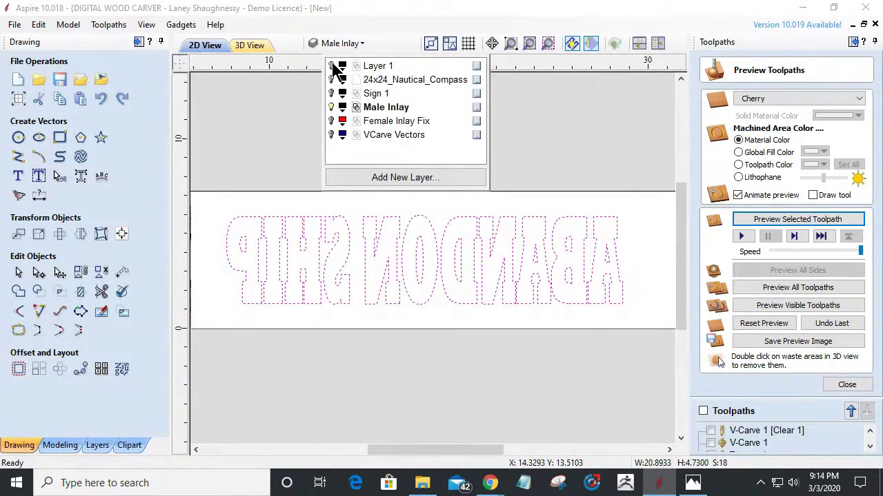
{"action": "left_click", "coordinate": [393, 204]}
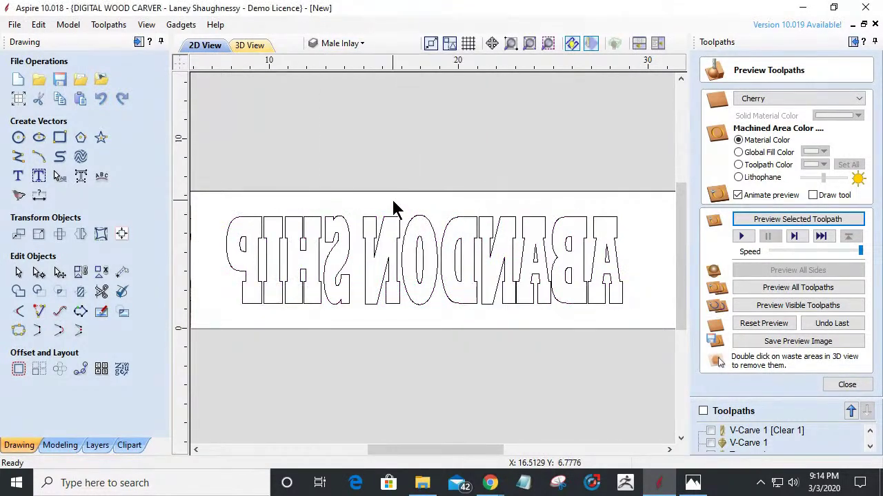
Step: Draw a square-cornered rectangle about 22.25 by 6 inches around the mirrored ABANDON SHIP lettering
{"action": "left_click", "coordinate": [59, 138]}
{"action": "mouse_move", "coordinate": [216, 205]}
{"action": "left_mouse_down"}
{"action": "mouse_move", "coordinate": [417, 240]}
{"action": "mouse_move", "coordinate": [639, 316]}
{"action": "left_mouse_up"}
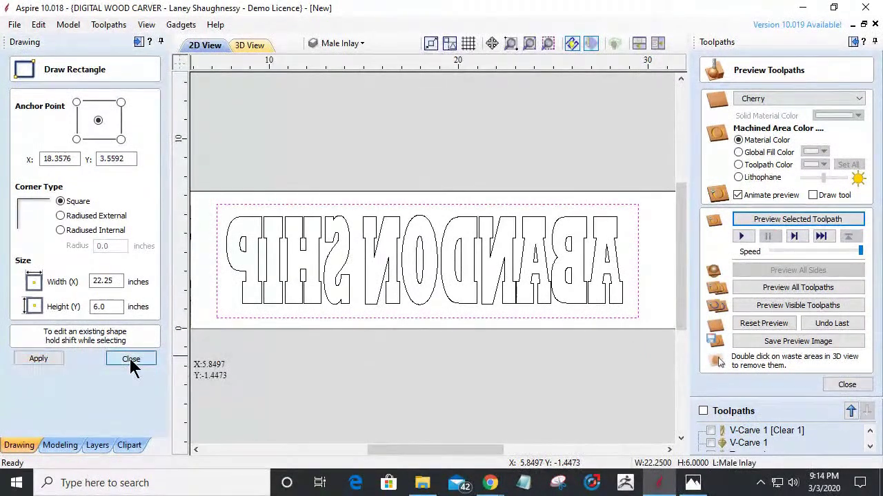
{"action": "left_click", "coordinate": [132, 359]}
Step: Calculate a V-Carve toolpath for the mirrored lettering and rectangle with start depth 0.28, flat depth 0.02 inches and 0.125 inch end mill clearance
{"action": "left_click_drag", "start_coordinate": [204, 176], "coordinate": [648, 355]}
{"action": "left_click", "coordinate": [848, 385]}
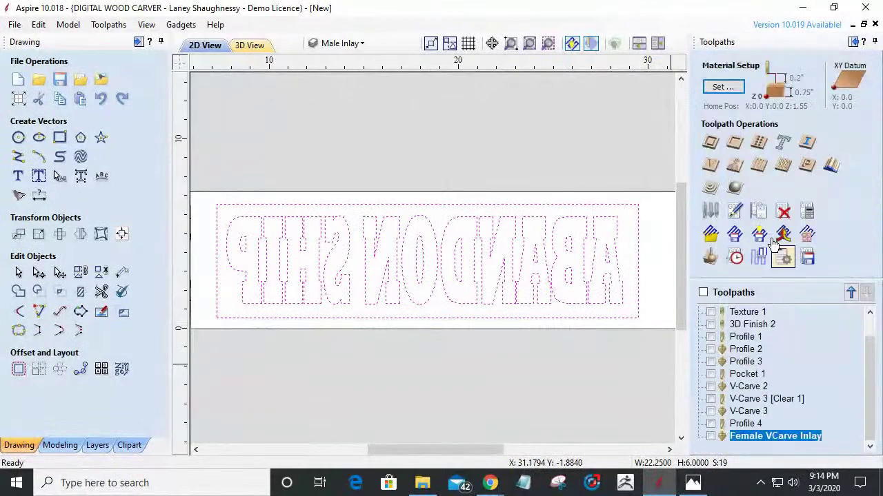
{"action": "left_click", "coordinate": [714, 163]}
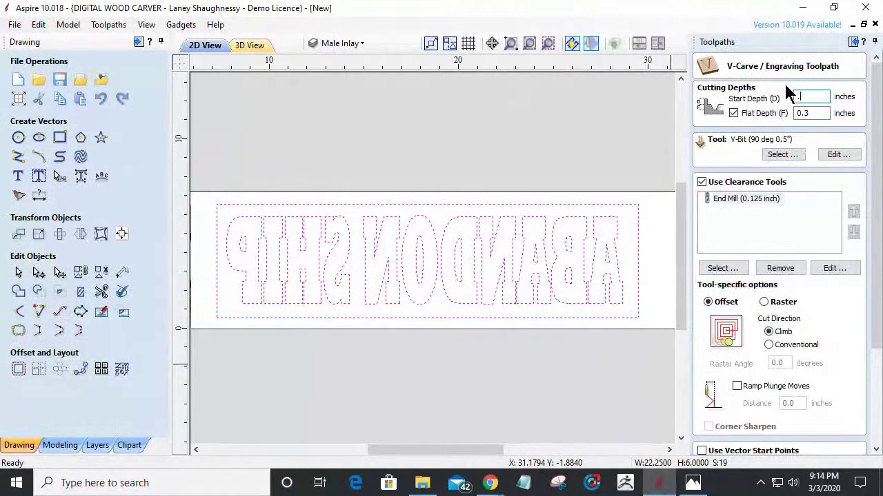
{"action": "key", "text": "Tab"}
{"action": "left_click_drag", "start_coordinate": [876, 217], "coordinate": [873, 323]}
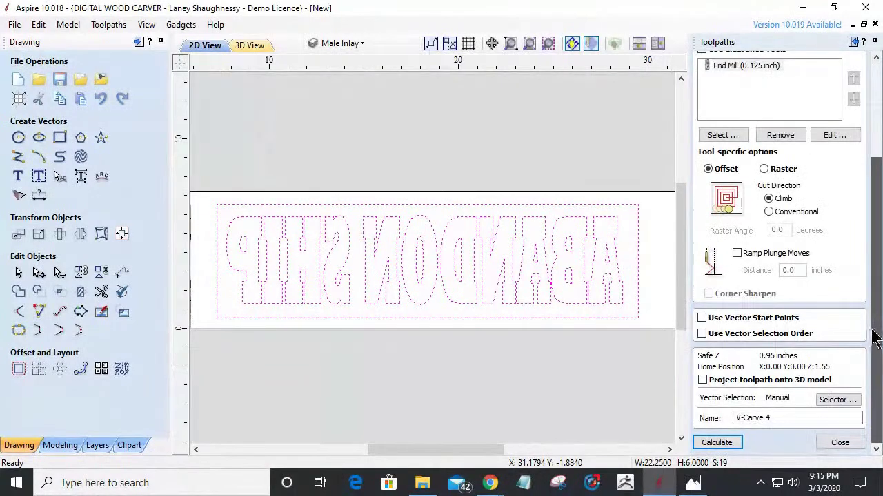
{"action": "left_click", "coordinate": [715, 445]}
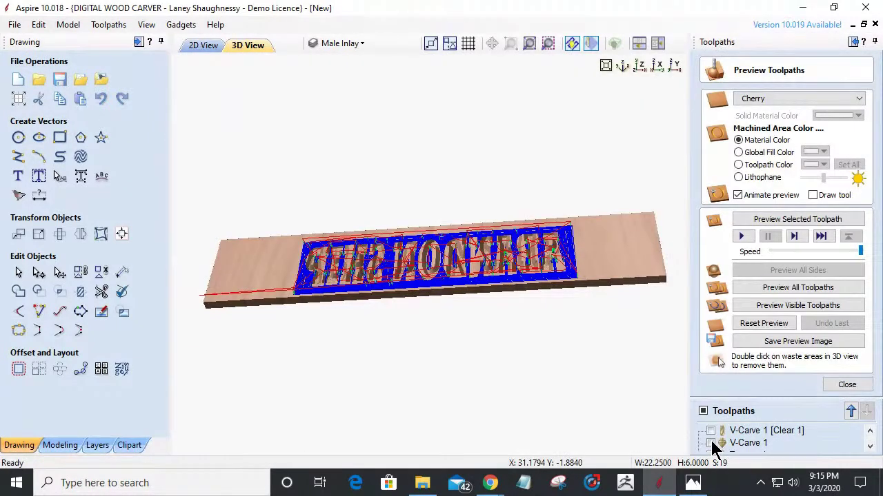
Step: Reset the material preview, simulate the visible male inlay toolpaths and examine the raised mirrored lettering in 3D
{"action": "left_click", "coordinate": [749, 320]}
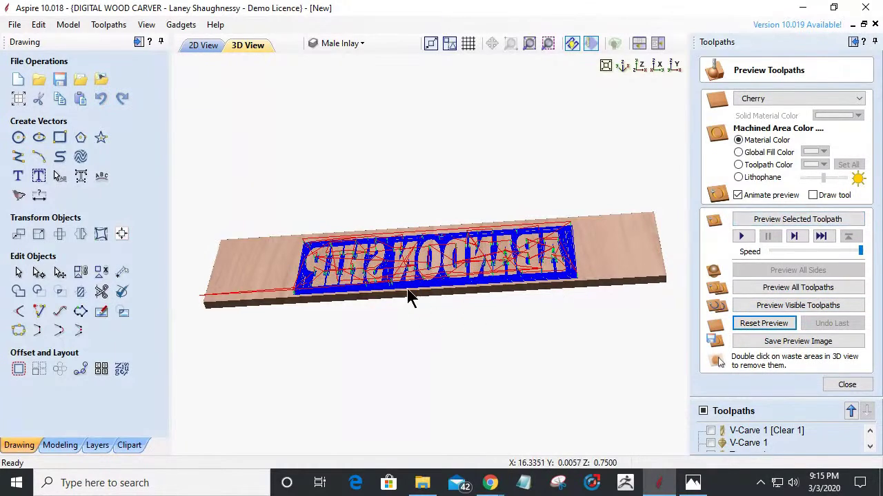
{"action": "left_click_drag", "start_coordinate": [408, 293], "coordinate": [407, 263]}
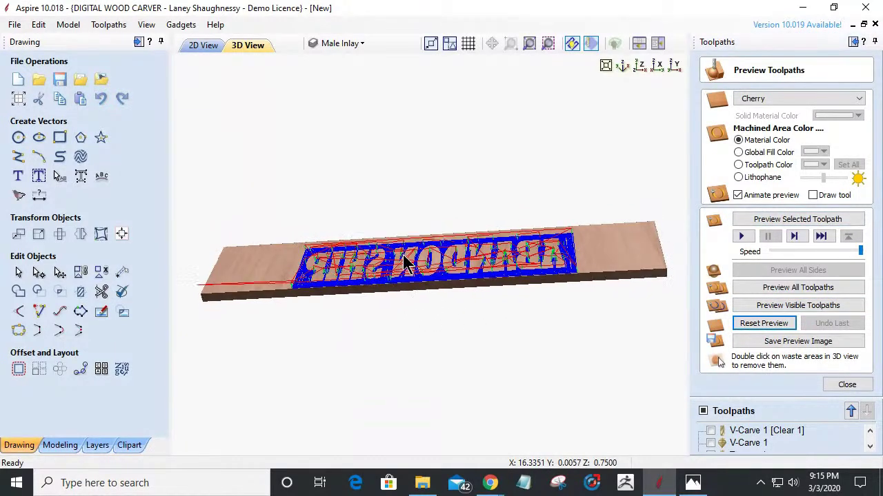
{"action": "left_click", "coordinate": [757, 312]}
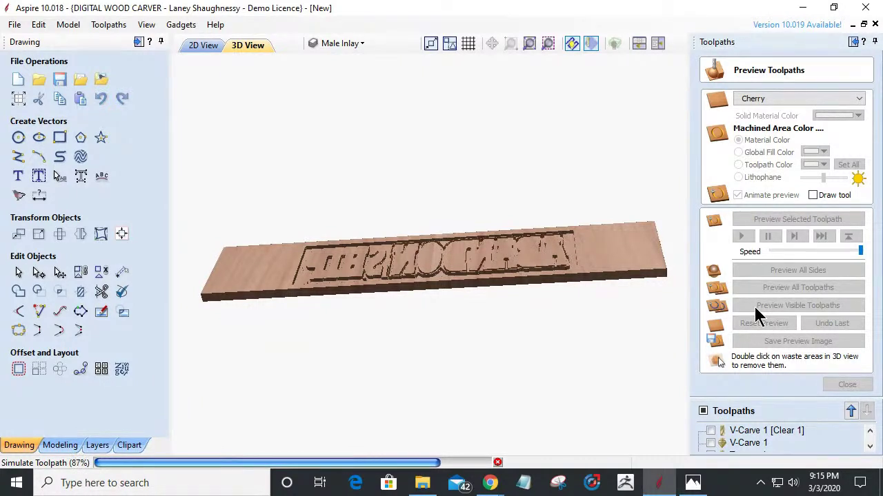
{"action": "left_click", "coordinate": [755, 307]}
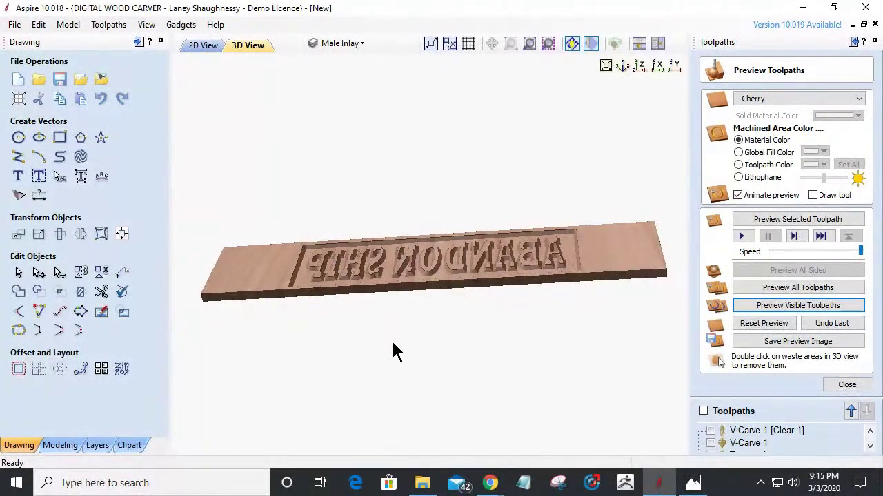
{"action": "left_click_drag", "start_coordinate": [529, 266], "coordinate": [519, 291]}
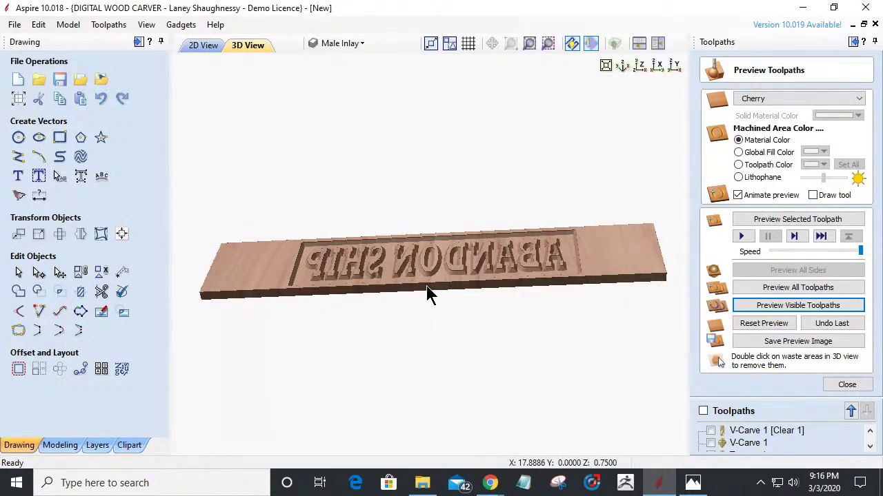
{"action": "left_click_drag", "start_coordinate": [429, 284], "coordinate": [431, 272]}
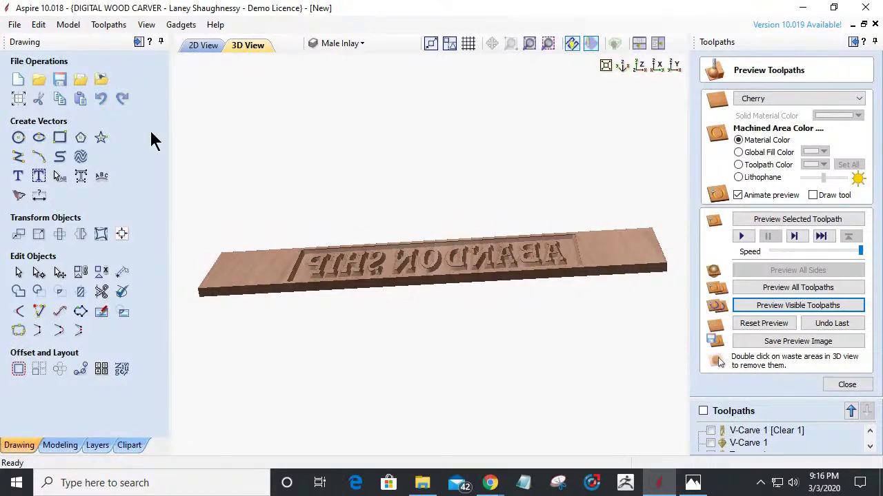
Step: Return to the 2D view, hide the Male Inlay layer and show only the VCarve Vectors layer
{"action": "left_click", "coordinate": [200, 46]}
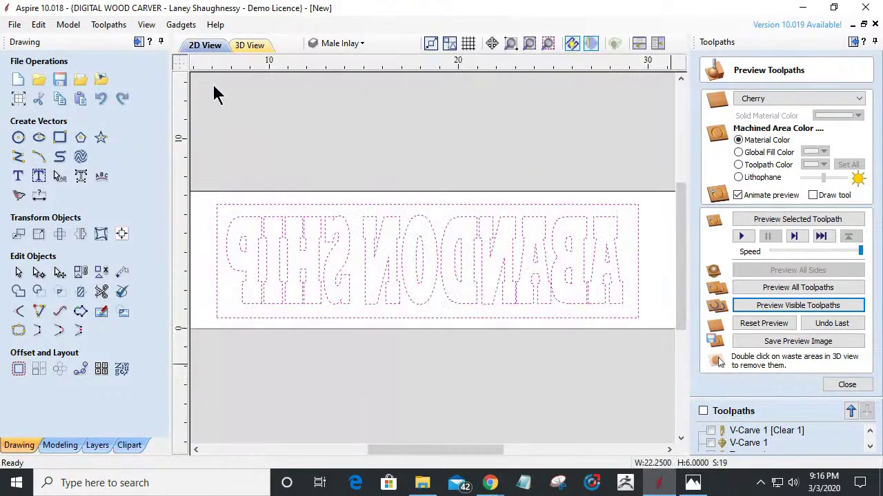
{"action": "left_click", "coordinate": [338, 42]}
{"action": "left_click", "coordinate": [332, 107]}
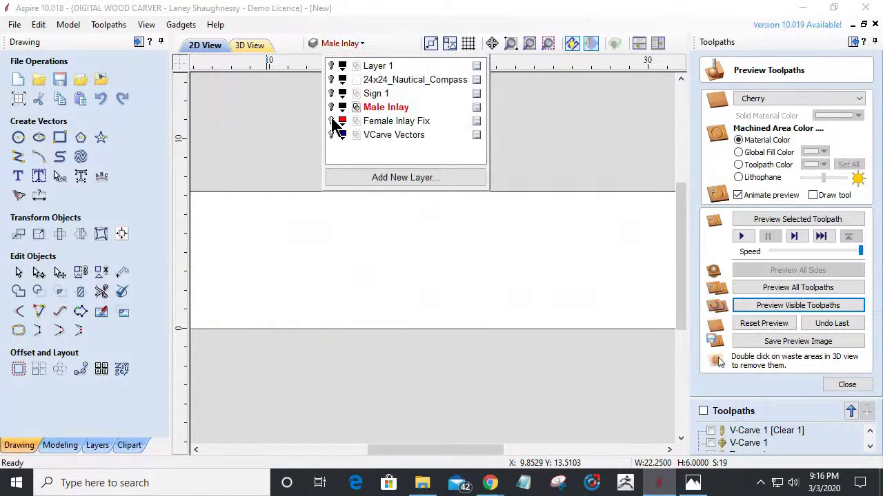
{"action": "left_click", "coordinate": [332, 120]}
{"action": "left_click", "coordinate": [332, 121]}
{"action": "left_click", "coordinate": [332, 134]}
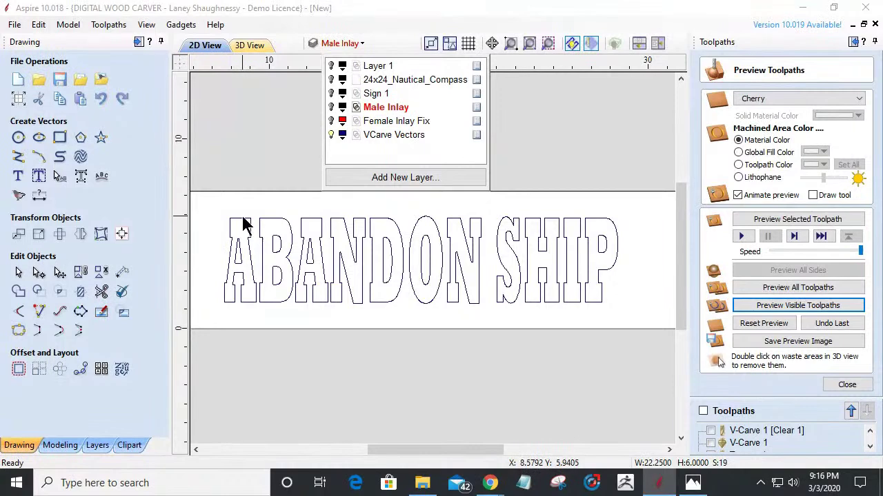
Step: Calculate a V-Carve toolpath for the ABANDON SHIP lettering with start depth 0.0, no flat depth and no clearance tools
{"action": "left_click", "coordinate": [223, 209]}
{"action": "left_click_drag", "start_coordinate": [223, 208], "coordinate": [623, 329]}
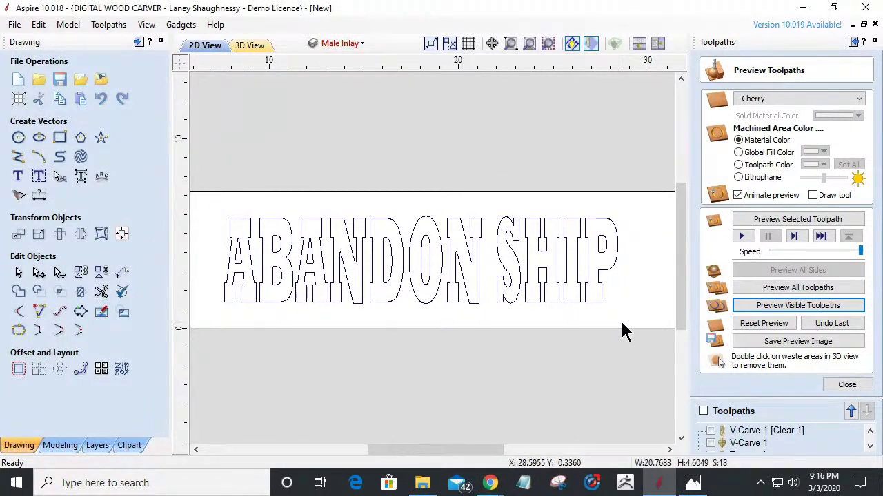
{"action": "left_click", "coordinate": [847, 386]}
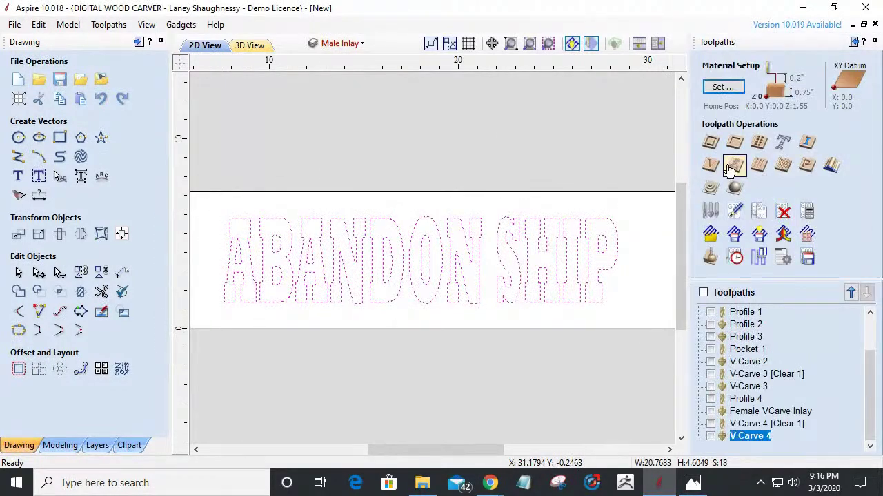
{"action": "left_click", "coordinate": [711, 167]}
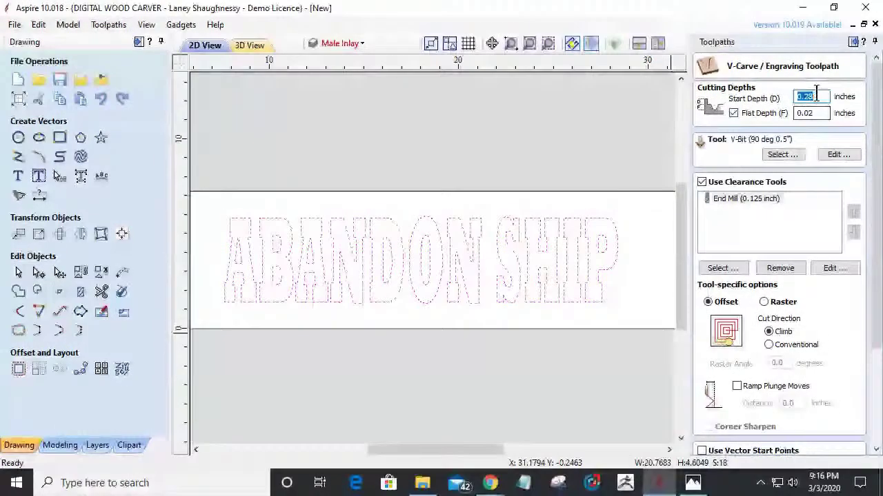
{"action": "key", "text": "BackSpace"}
{"action": "key", "text": "Tab"}
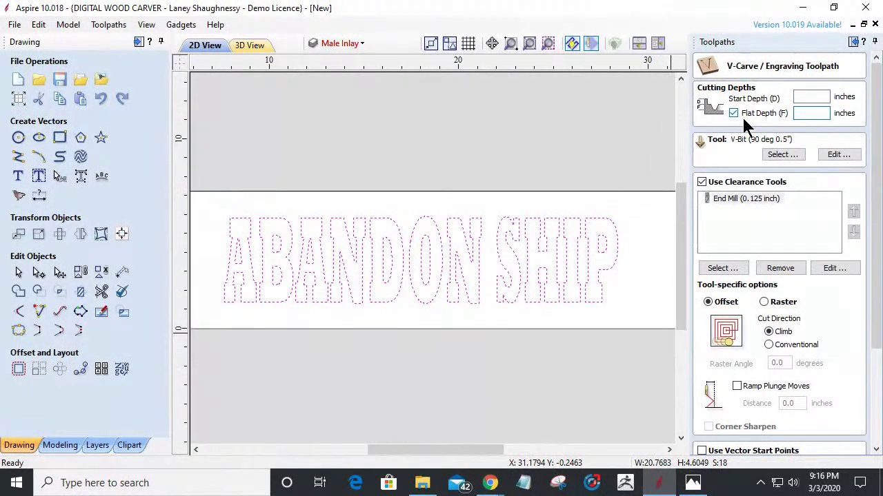
{"action": "left_click", "coordinate": [732, 113]}
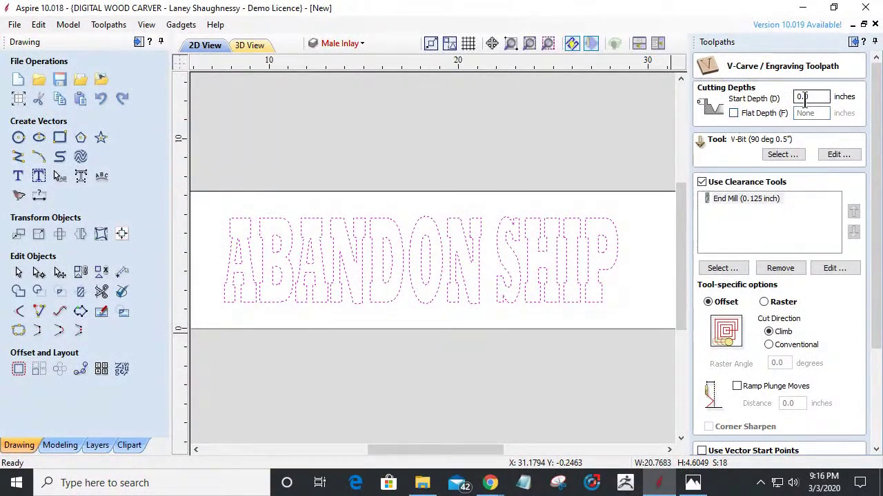
{"action": "left_click", "coordinate": [702, 183]}
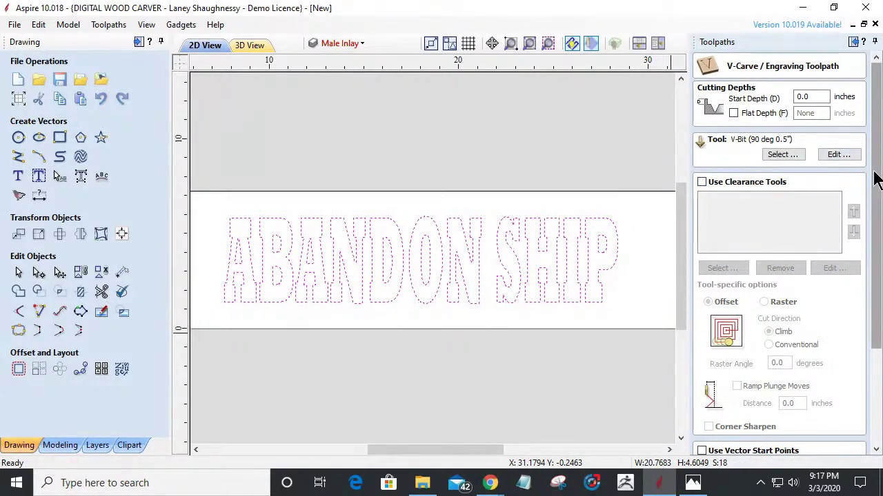
{"action": "left_click_drag", "start_coordinate": [875, 177], "coordinate": [876, 352]}
{"action": "left_click", "coordinate": [708, 444]}
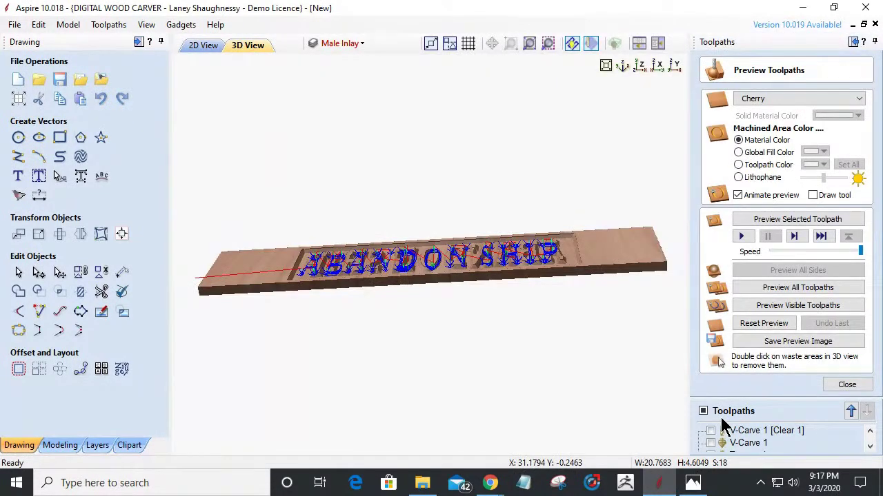
Step: Reset the material preview, simulate the new V-Carve toolpath and examine the carved lettering in 3D
{"action": "left_click", "coordinate": [758, 327]}
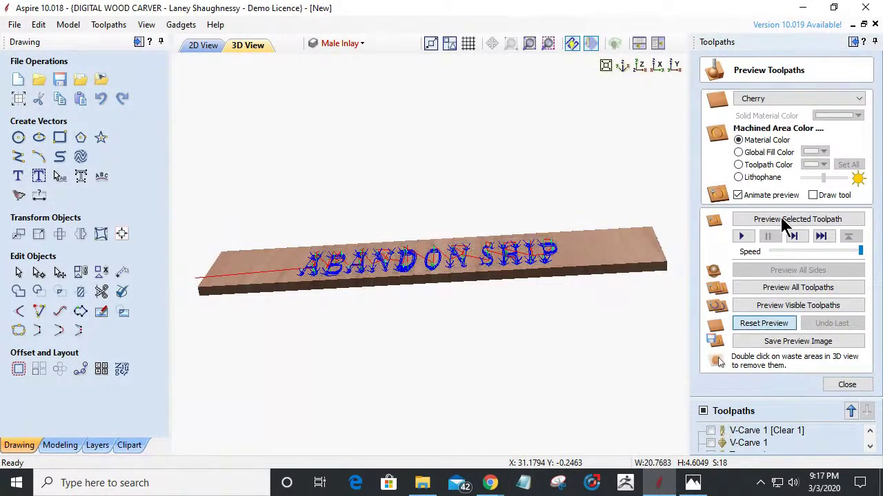
{"action": "left_click", "coordinate": [784, 221]}
{"action": "left_click", "coordinate": [742, 236]}
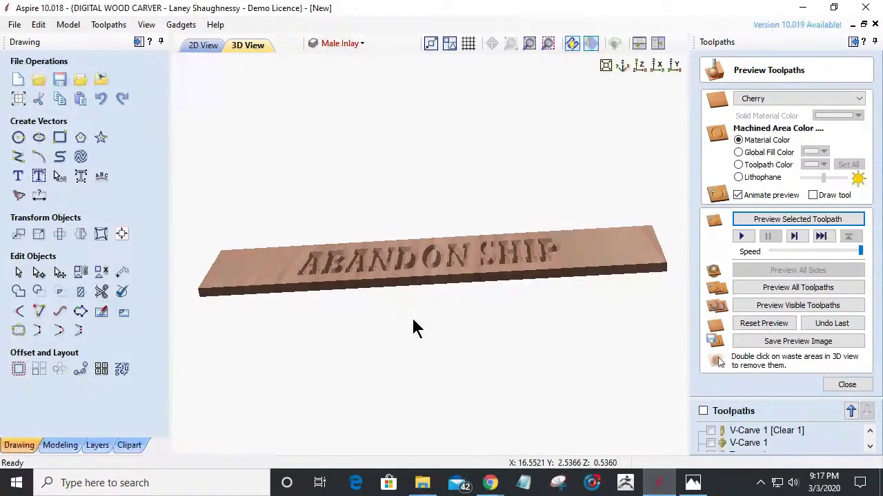
{"action": "left_click_drag", "start_coordinate": [412, 329], "coordinate": [411, 341]}
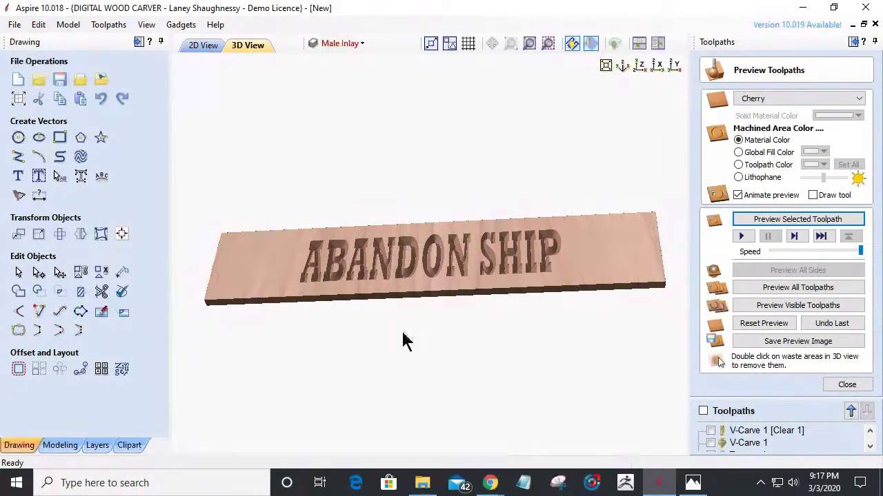
Step: Check the layer list in the 2D view and reopen the toolpath preview in 3D
{"action": "left_click", "coordinate": [830, 387]}
{"action": "left_click", "coordinate": [200, 46]}
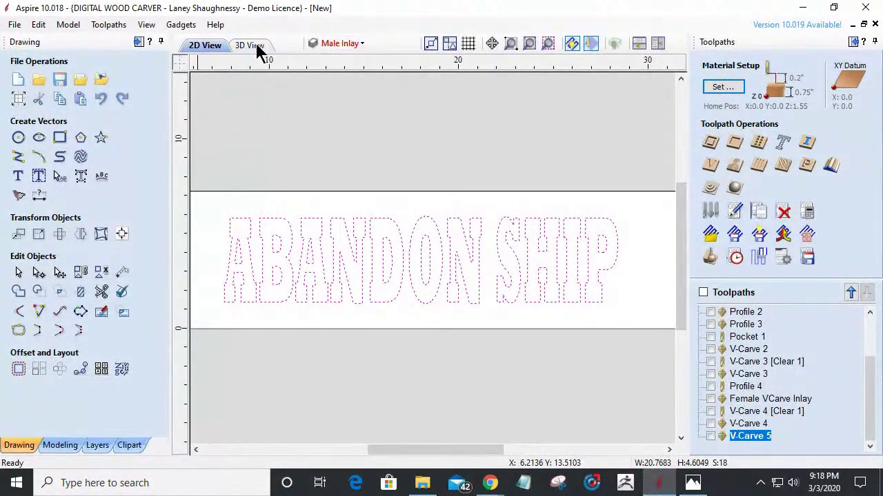
{"action": "left_click", "coordinate": [337, 48]}
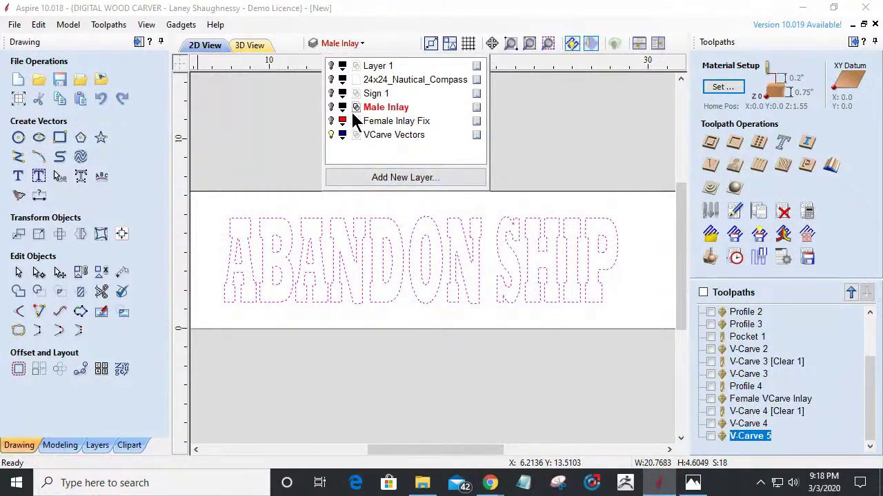
{"action": "left_click", "coordinate": [250, 46]}
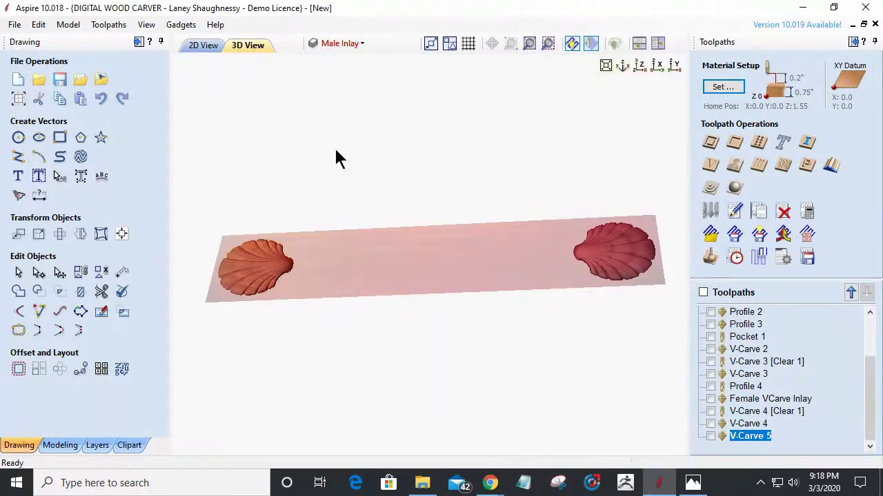
{"action": "left_click", "coordinate": [710, 259]}
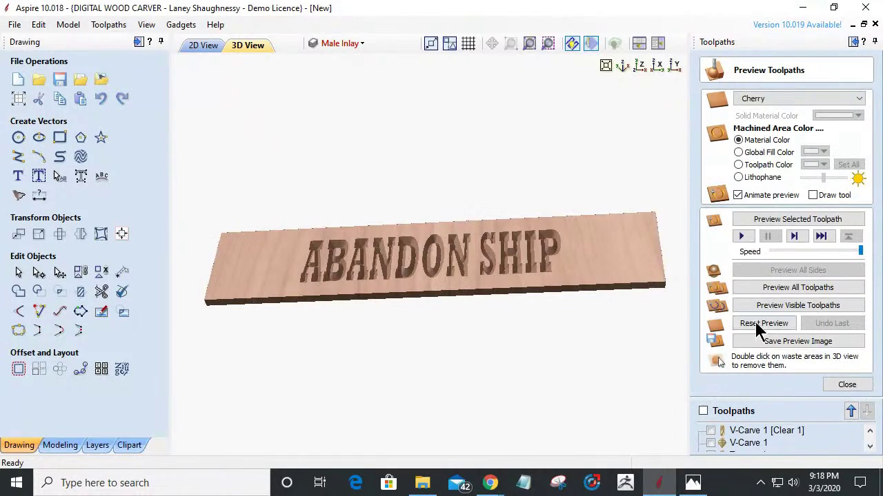
Step: Detach the toolpath list as a floating window, show V-Carve 5 and set its toolpath color to gold
{"action": "double_click", "coordinate": [748, 413]}
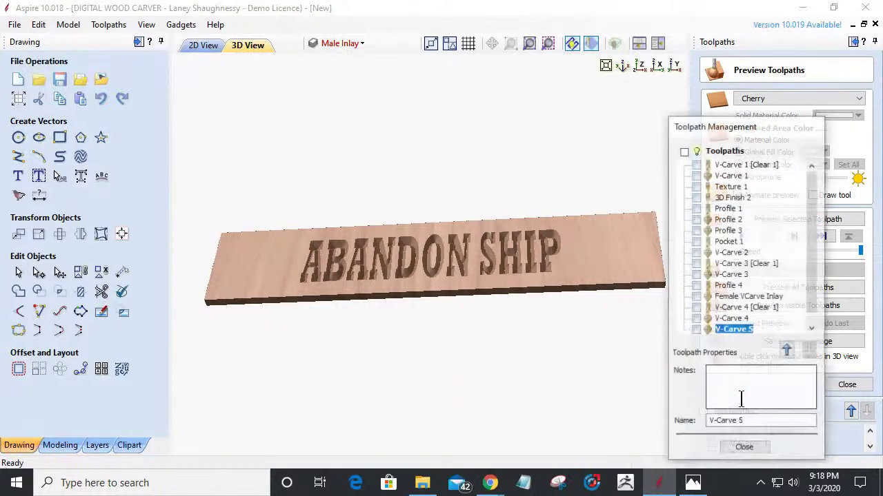
{"action": "left_click_drag", "start_coordinate": [772, 138], "coordinate": [542, 53]}
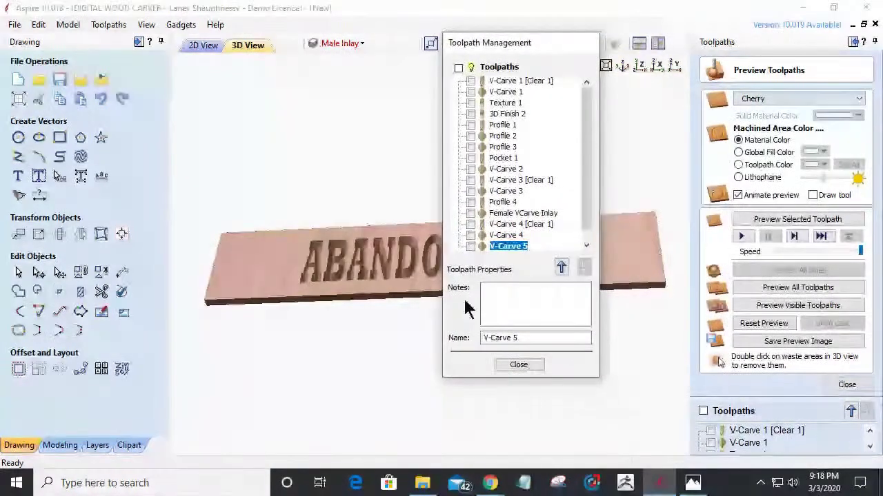
{"action": "left_click", "coordinate": [470, 246]}
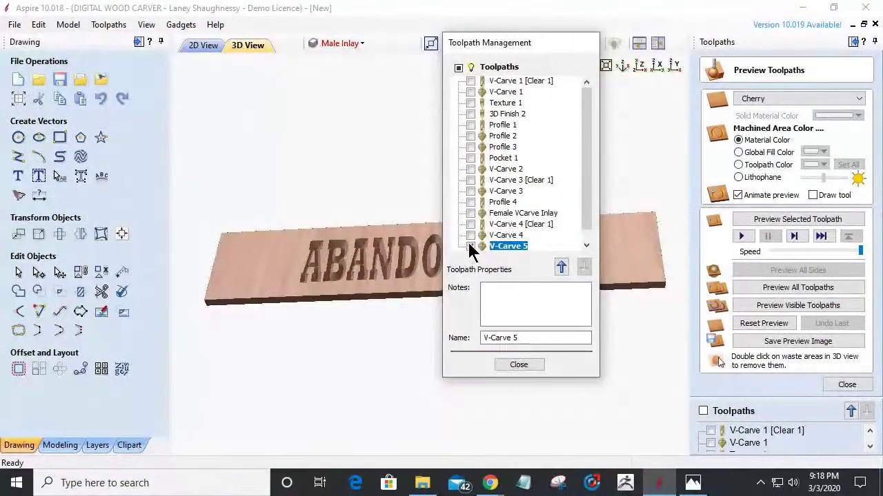
{"action": "left_click", "coordinate": [517, 249]}
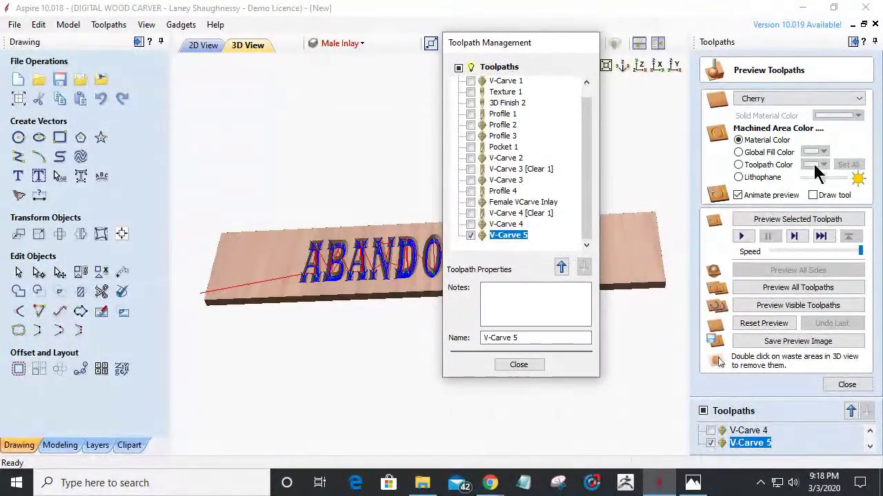
{"action": "left_click", "coordinate": [738, 165]}
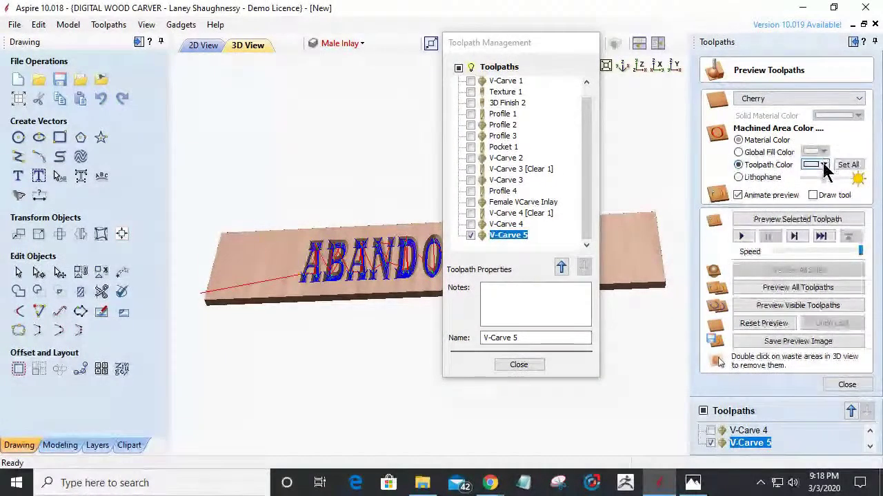
{"action": "left_click", "coordinate": [823, 165]}
{"action": "left_click", "coordinate": [808, 238]}
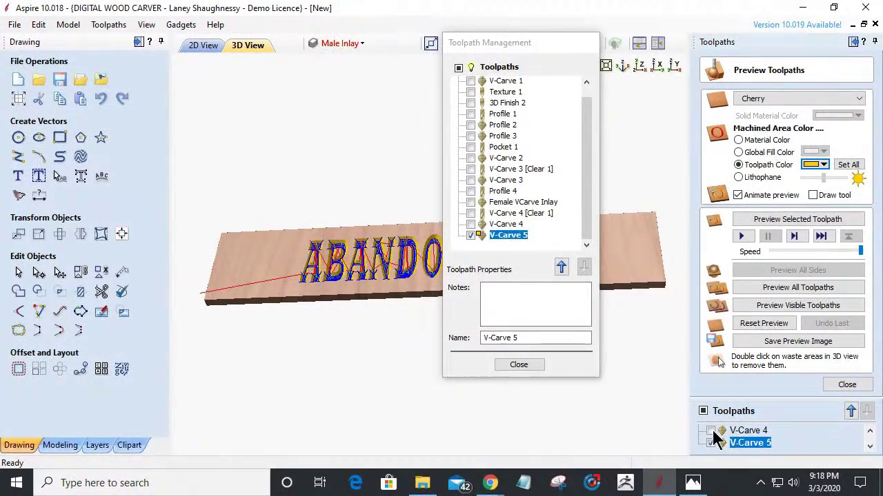
Step: Hide V-Carve 5, show Female VCarve Inlay and simulate the visible toolpath, keeping the floating toolpath list clear of the lettering
{"action": "left_click", "coordinate": [470, 235]}
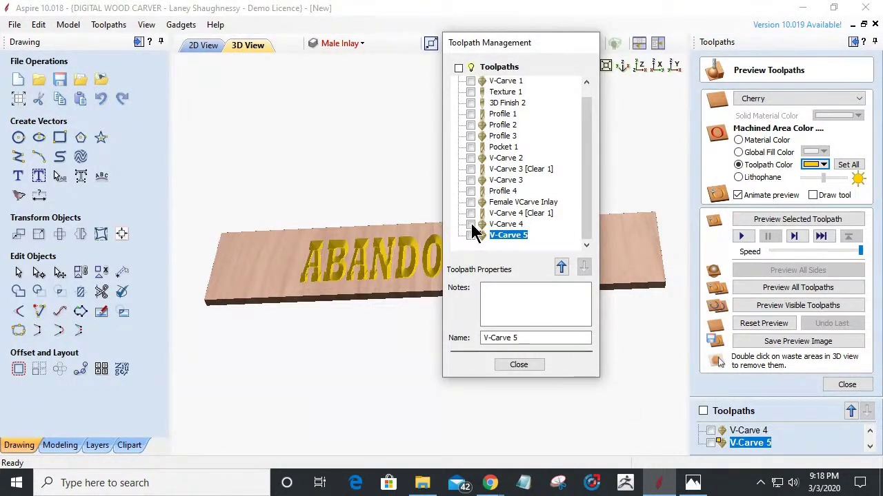
{"action": "left_click", "coordinate": [470, 203]}
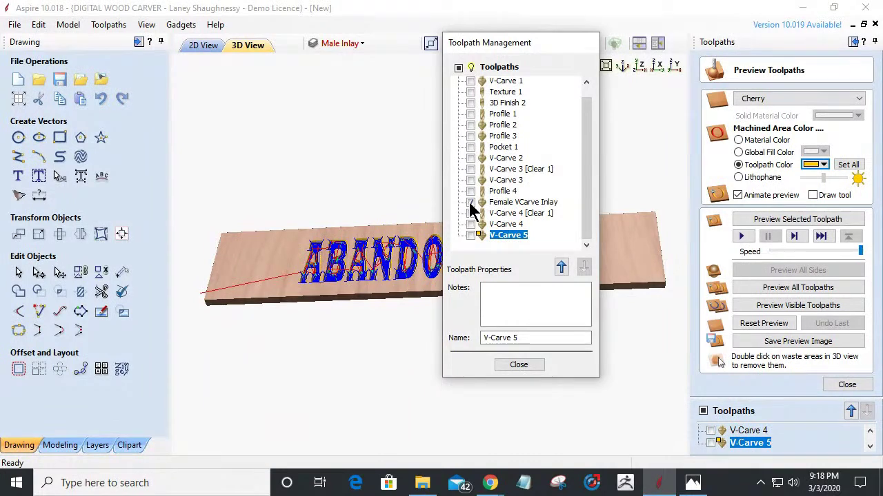
{"action": "left_click", "coordinate": [774, 312]}
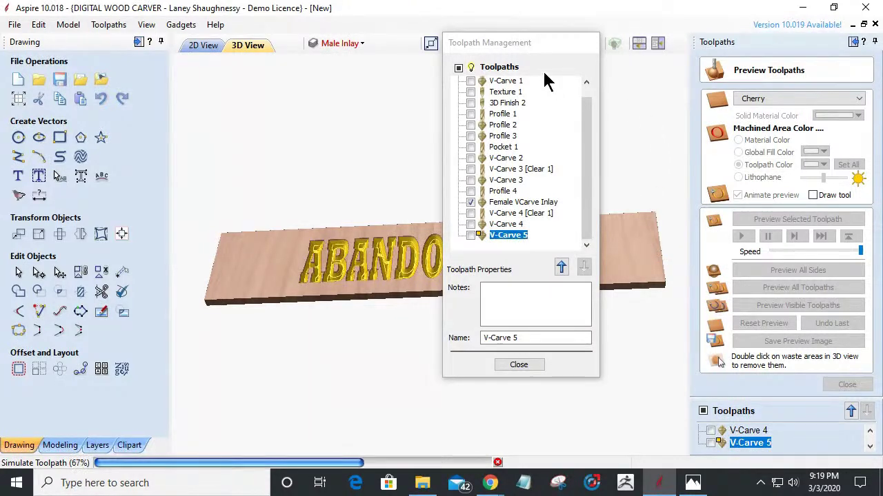
{"action": "left_click_drag", "start_coordinate": [567, 46], "coordinate": [598, 301]}
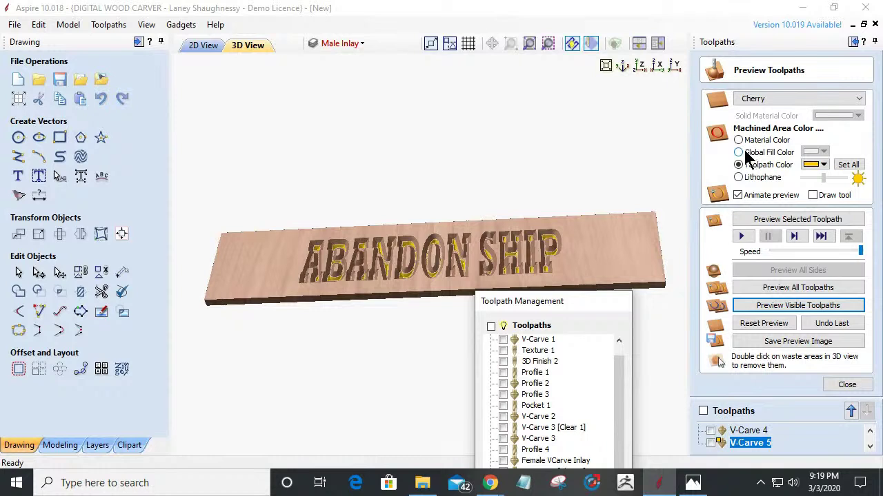
Step: Try black as the V-Carve 5 toolpath color and restore it to gold
{"action": "left_click", "coordinate": [824, 165]}
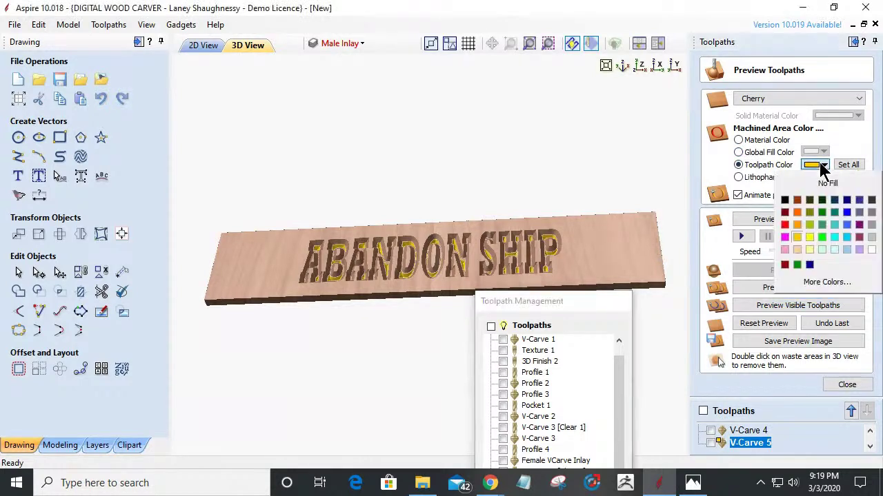
{"action": "left_click", "coordinate": [785, 200]}
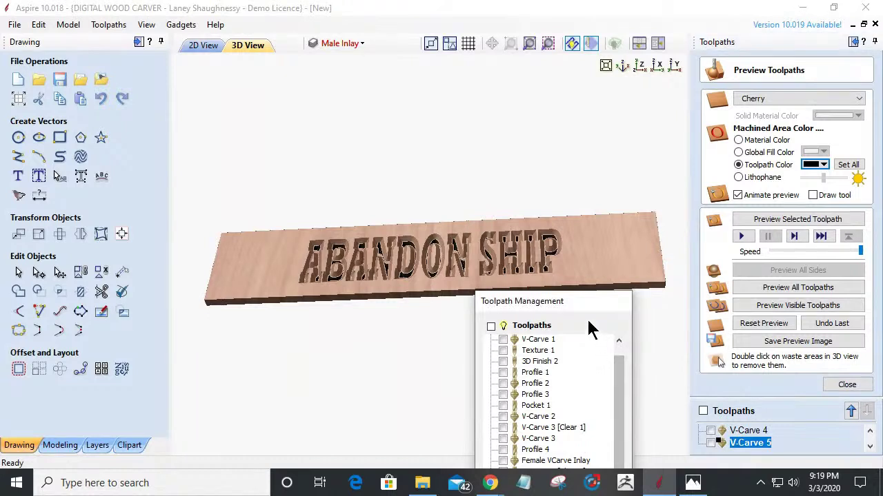
{"action": "left_click_drag", "start_coordinate": [585, 307], "coordinate": [598, 184]}
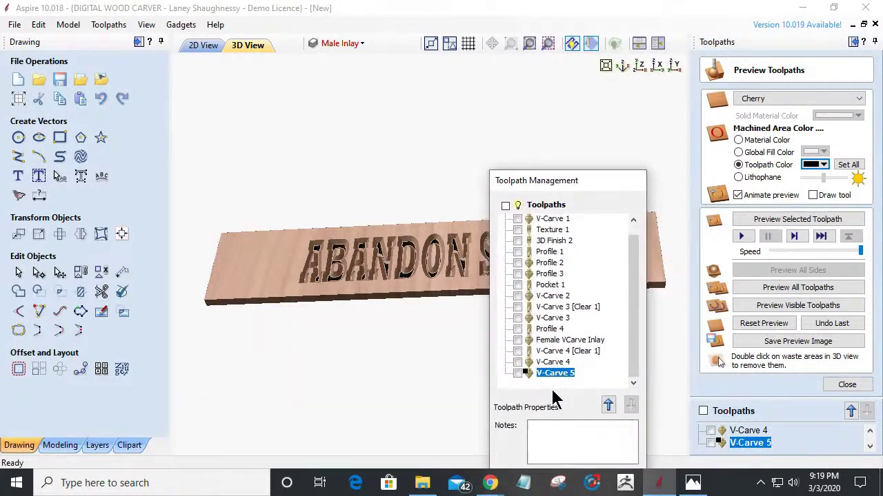
{"action": "mouse_move", "coordinate": [537, 376]}
{"action": "left_click", "coordinate": [823, 166]}
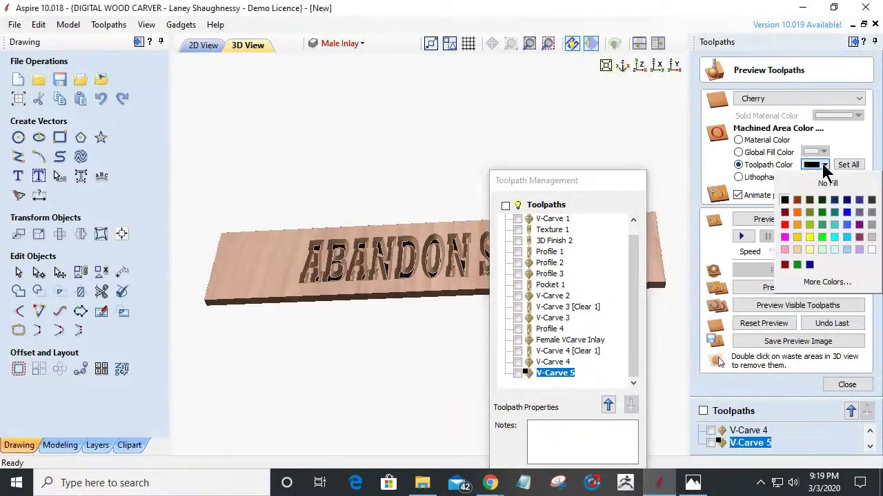
{"action": "left_click", "coordinate": [796, 237]}
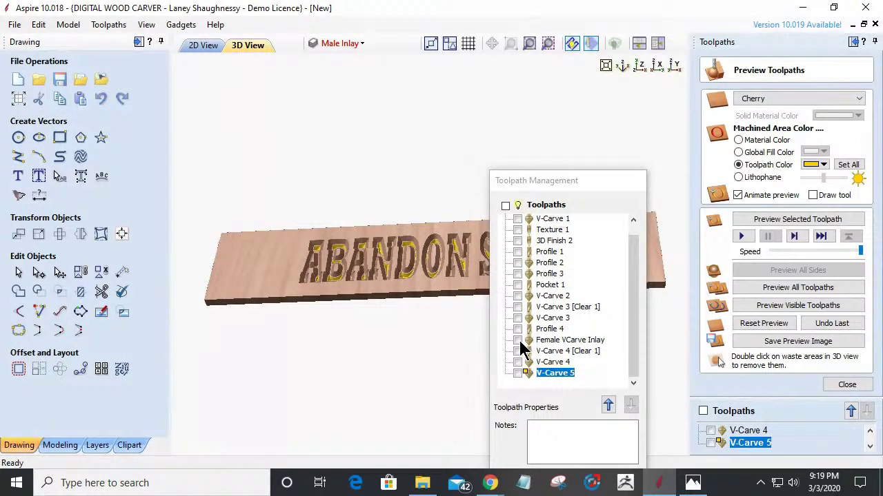
Step: Show the Female VCarve Inlay toolpath and set the selected V-Carve 5 toolpath's color to black
{"action": "left_click", "coordinate": [517, 340]}
{"action": "left_click", "coordinate": [814, 164]}
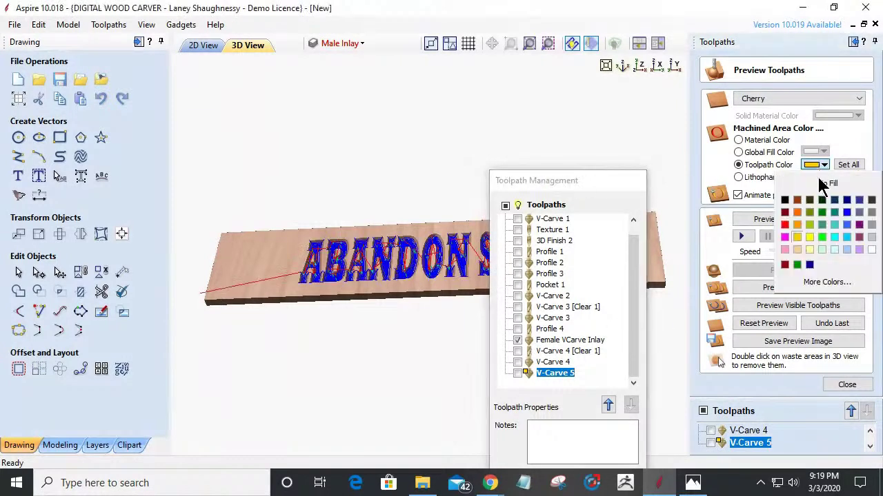
{"action": "left_click", "coordinate": [783, 200]}
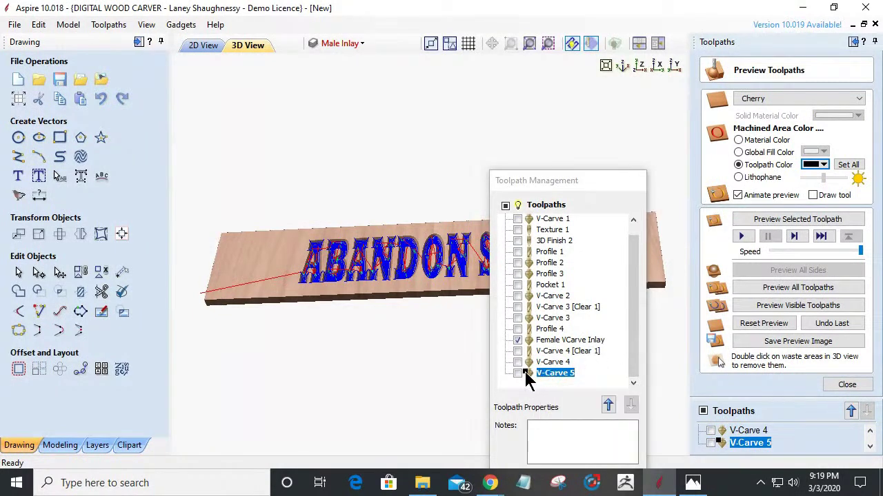
Step: Set the preview colour of the V-Carve 5 toolpath to gold and of the Female VCarve Inlay toolpath to black
{"action": "left_click", "coordinate": [809, 166]}
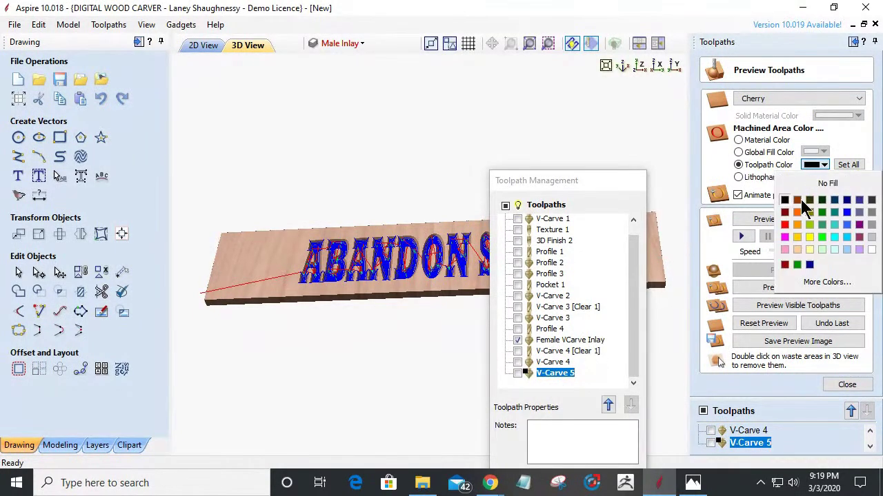
{"action": "left_click", "coordinate": [795, 236]}
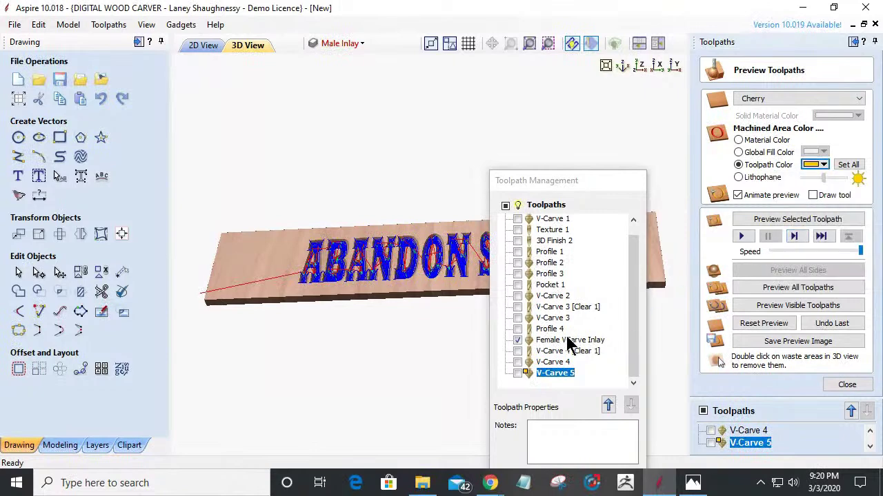
{"action": "left_click", "coordinate": [570, 339]}
{"action": "left_click", "coordinate": [819, 164]}
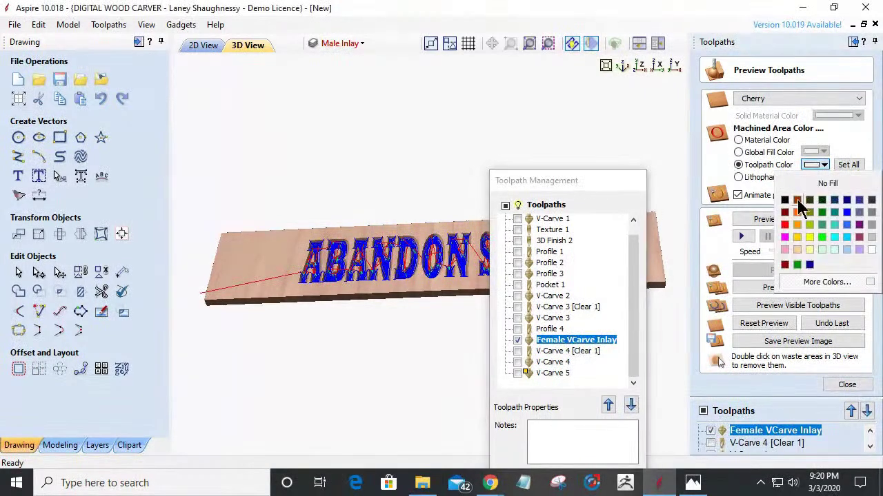
{"action": "left_click", "coordinate": [784, 200]}
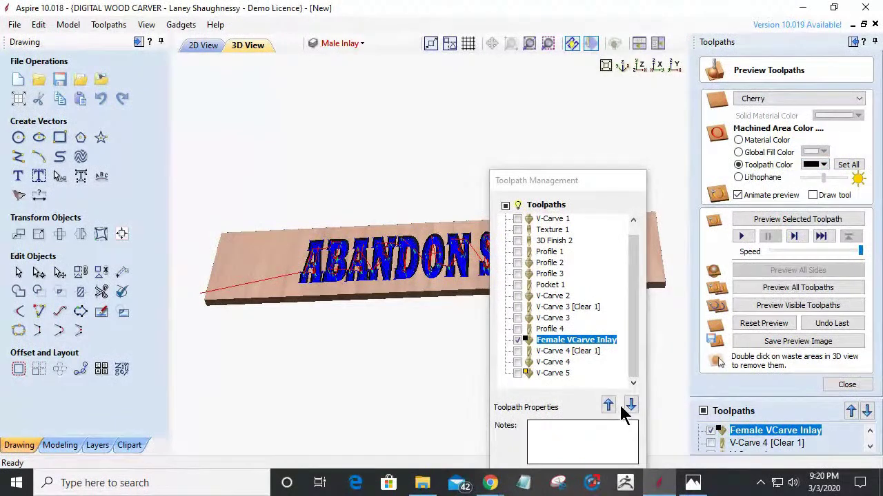
Step: Hide the Female VCarve Inlay toolpath lines and examine the coloured ABANDON SHIP lettering in the 3D preview
{"action": "left_click", "coordinate": [518, 340]}
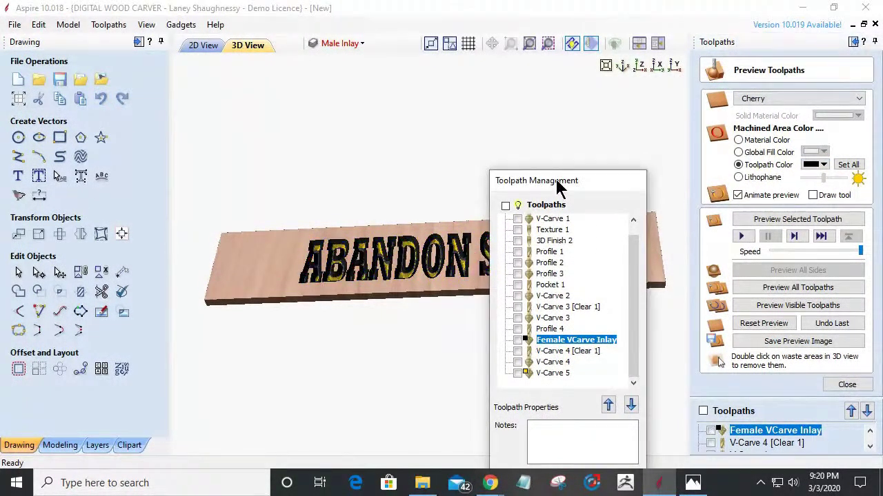
{"action": "left_click_drag", "start_coordinate": [559, 186], "coordinate": [436, 297]}
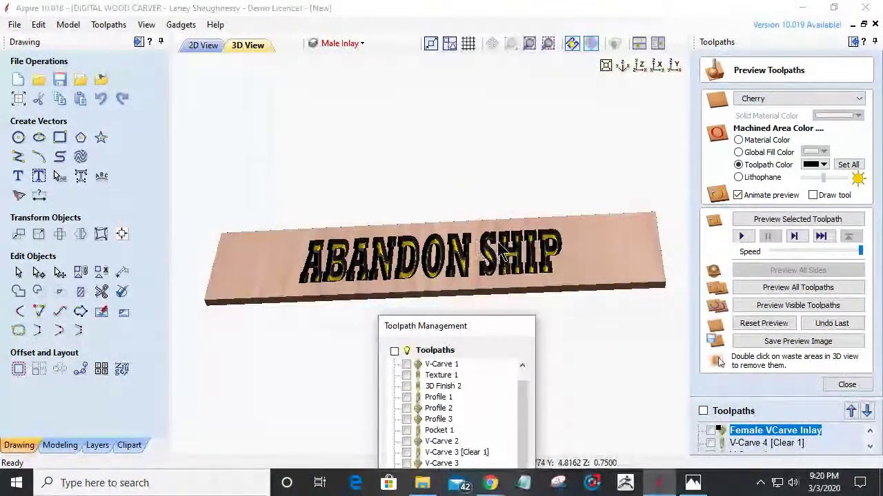
{"action": "scroll", "coordinate": [462, 249], "scroll_direction": "up", "scroll_amount": 1}
{"action": "scroll", "coordinate": [462, 248], "scroll_direction": "up", "scroll_amount": 2}
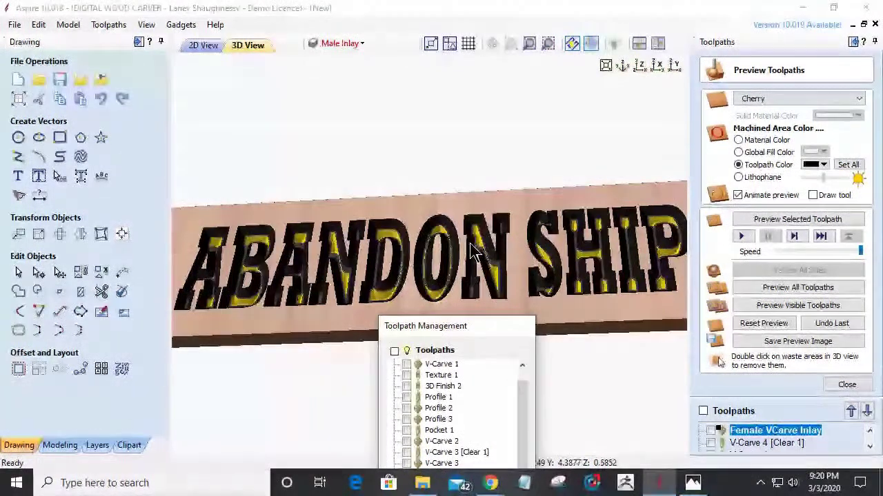
{"action": "scroll", "coordinate": [471, 253], "scroll_direction": "down", "scroll_amount": 1}
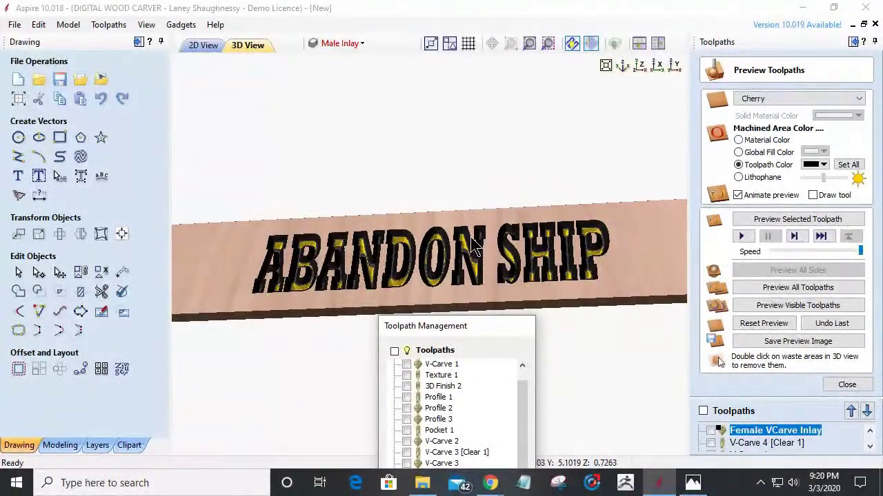
{"action": "left_click_drag", "start_coordinate": [471, 253], "coordinate": [486, 290]}
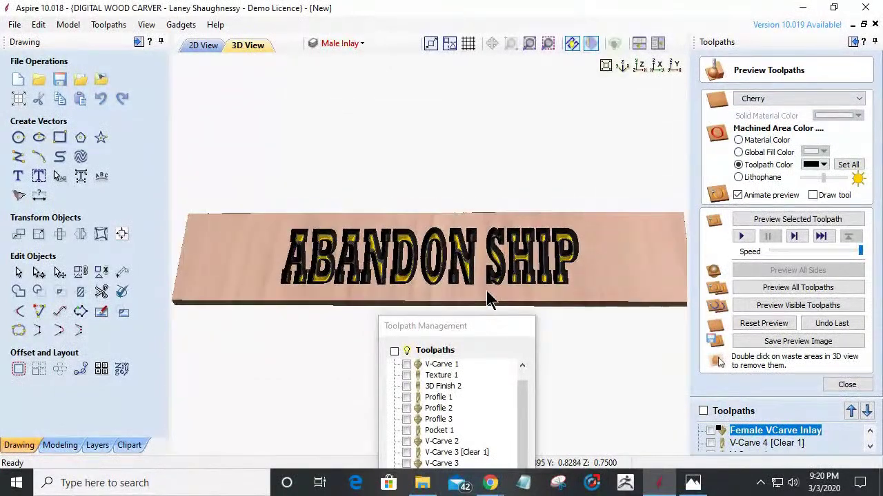
Step: Close the toolpath management dialog and leave the Female VCarve Inlay toolpath lines hidden in the 3D preview
{"action": "left_click_drag", "start_coordinate": [474, 337], "coordinate": [564, 129]}
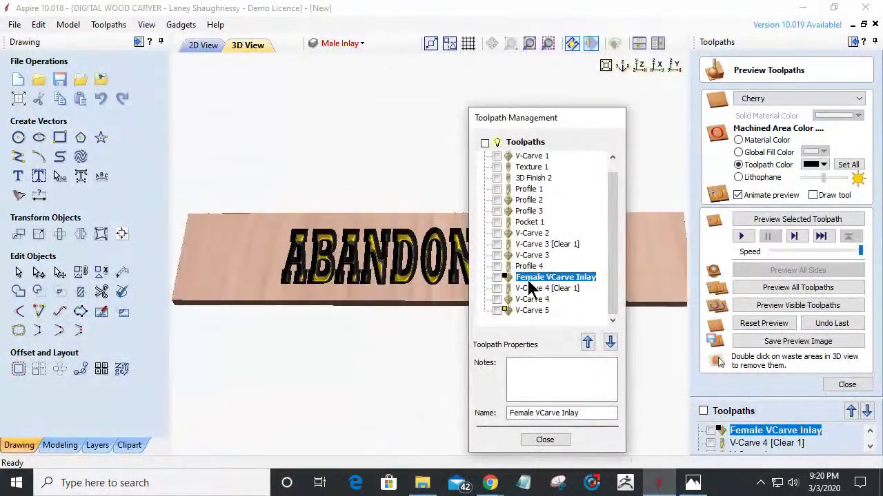
{"action": "left_click", "coordinate": [496, 277]}
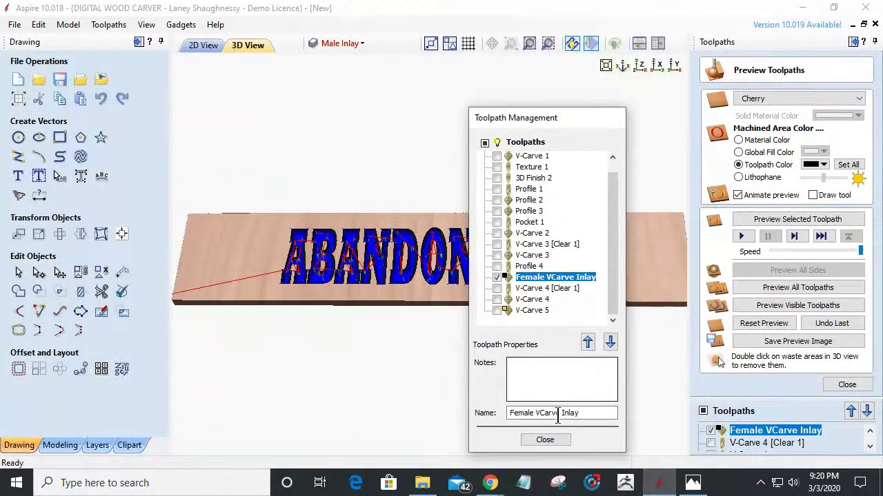
{"action": "left_click", "coordinate": [545, 440]}
{"action": "left_click_drag", "start_coordinate": [466, 279], "coordinate": [475, 294]}
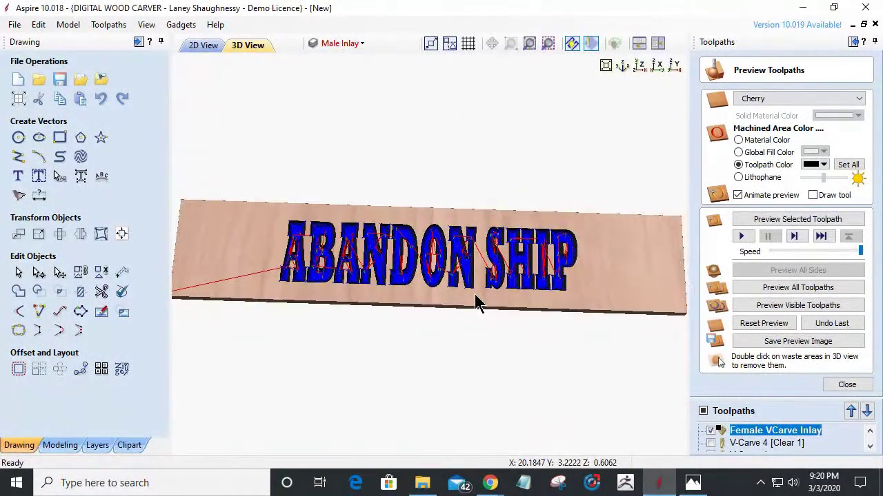
{"action": "left_click", "coordinate": [711, 430]}
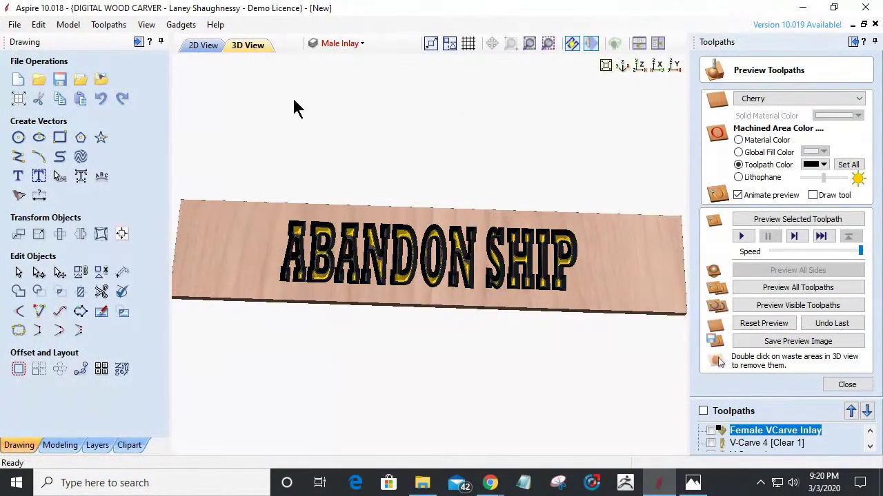
Step: Switch to the 2D view of the sign and make Layer 1 visible
{"action": "left_click", "coordinate": [195, 48]}
{"action": "scroll", "coordinate": [426, 210], "scroll_direction": "down", "scroll_amount": 3}
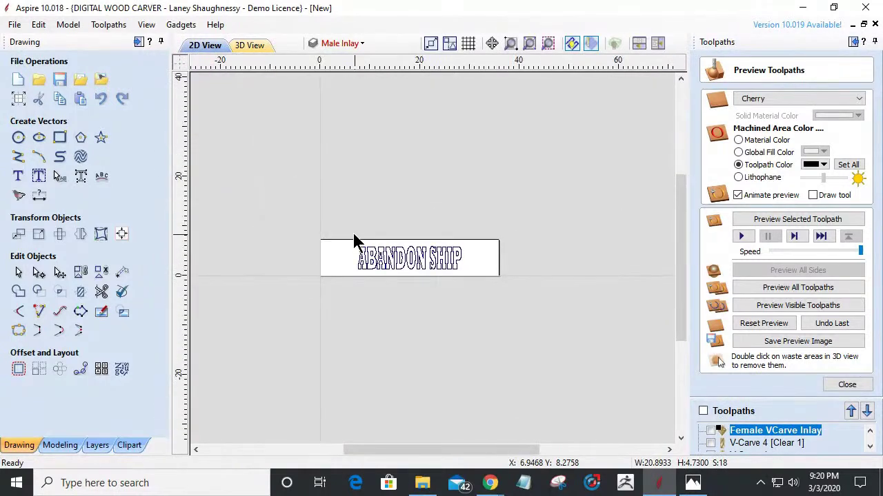
{"action": "scroll", "coordinate": [353, 234], "scroll_direction": "up", "scroll_amount": 2}
{"action": "left_click", "coordinate": [342, 43]}
{"action": "left_click", "coordinate": [331, 65]}
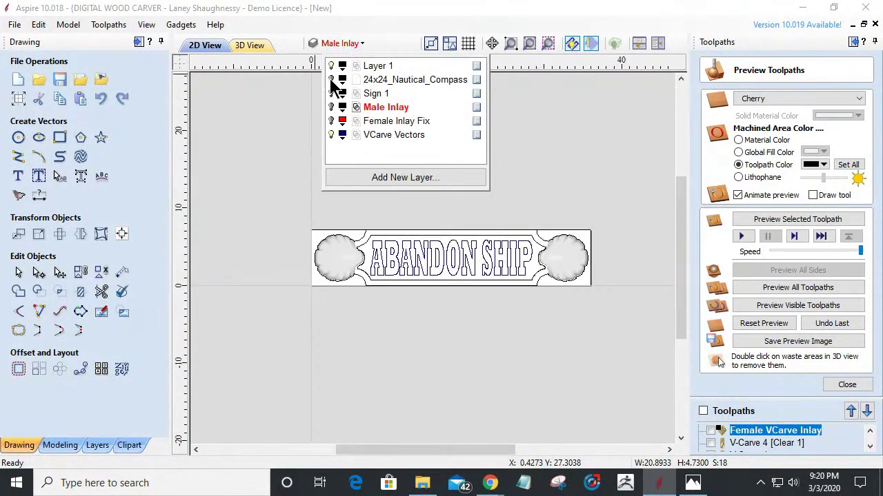
Step: Examine the two shell components and the surrounding border vectors at both ends of the sign
{"action": "scroll", "coordinate": [387, 219], "scroll_direction": "down", "scroll_amount": 2}
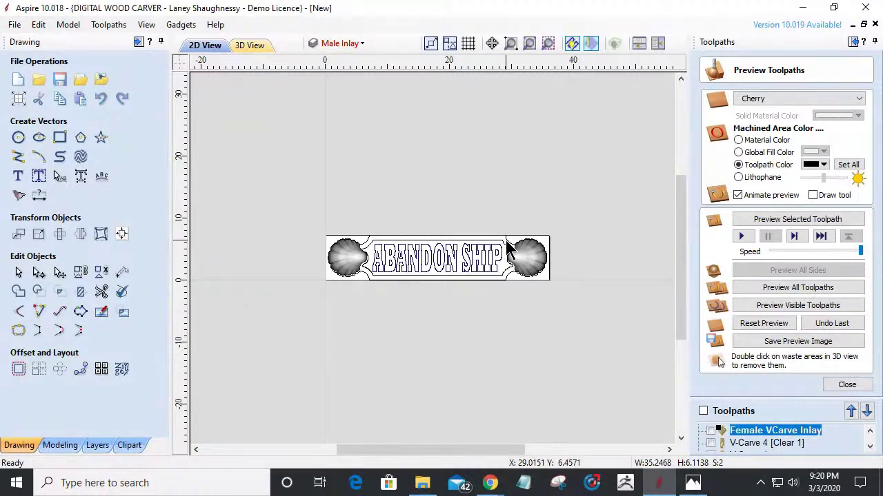
{"action": "scroll", "coordinate": [508, 249], "scroll_direction": "up", "scroll_amount": 3}
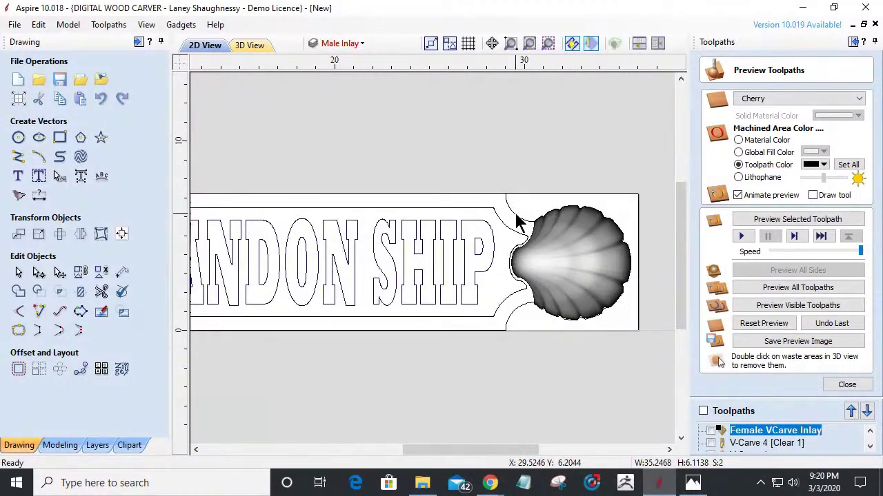
{"action": "left_click", "coordinate": [542, 247]}
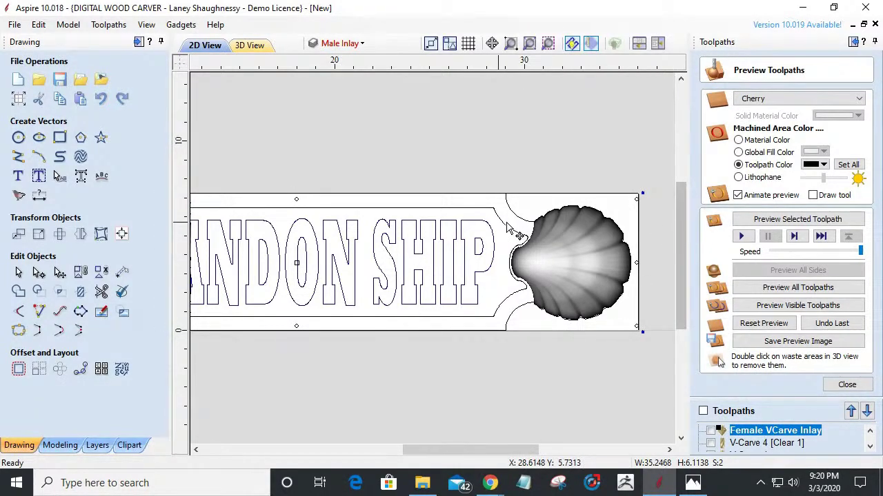
{"action": "scroll", "coordinate": [607, 232], "scroll_direction": "down", "scroll_amount": 2}
{"action": "scroll", "coordinate": [607, 232], "scroll_direction": "down", "scroll_amount": 1}
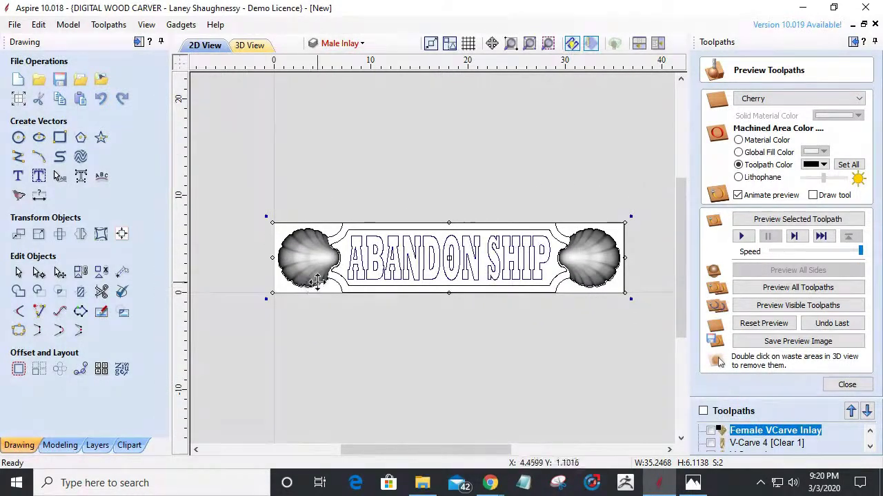
{"action": "scroll", "coordinate": [306, 259], "scroll_direction": "up", "scroll_amount": 1}
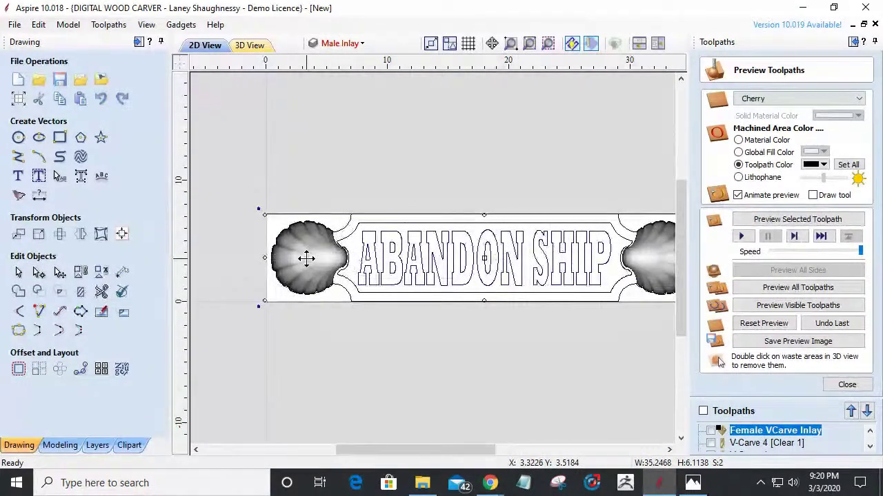
{"action": "scroll", "coordinate": [306, 259], "scroll_direction": "down", "scroll_amount": 1}
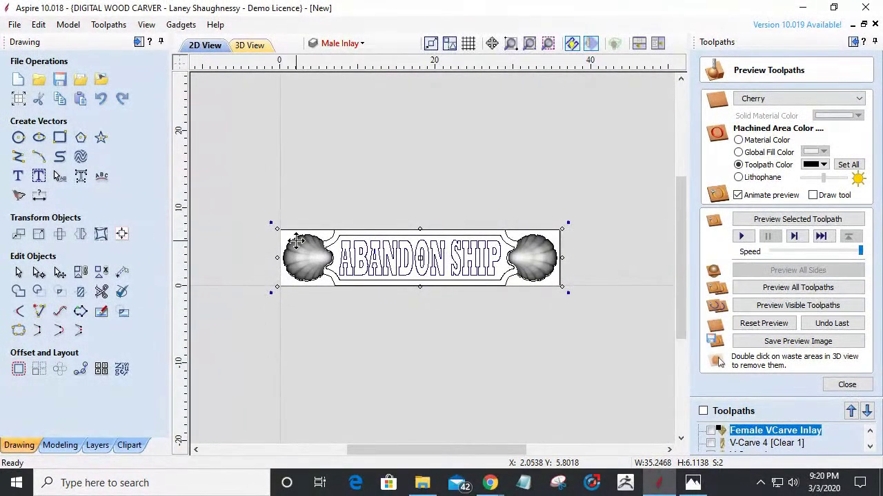
Step: Add a new layer named Model Boundary
{"action": "left_click", "coordinate": [351, 44]}
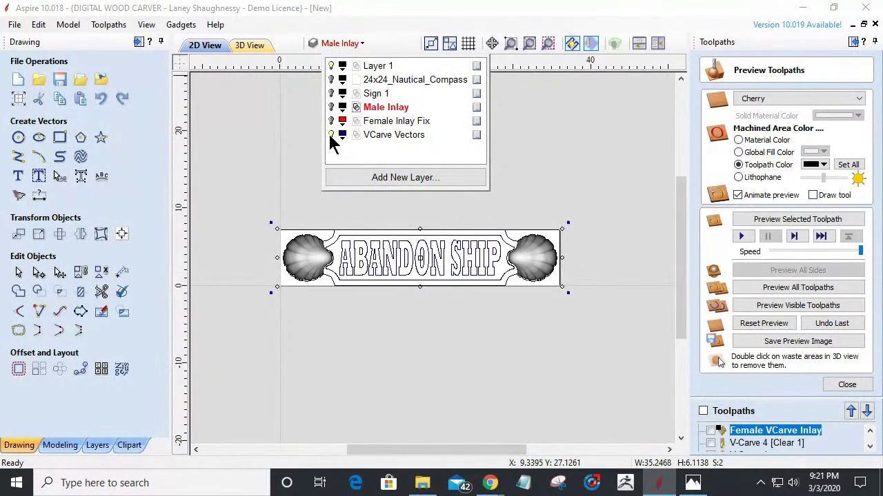
{"action": "left_click", "coordinate": [366, 179]}
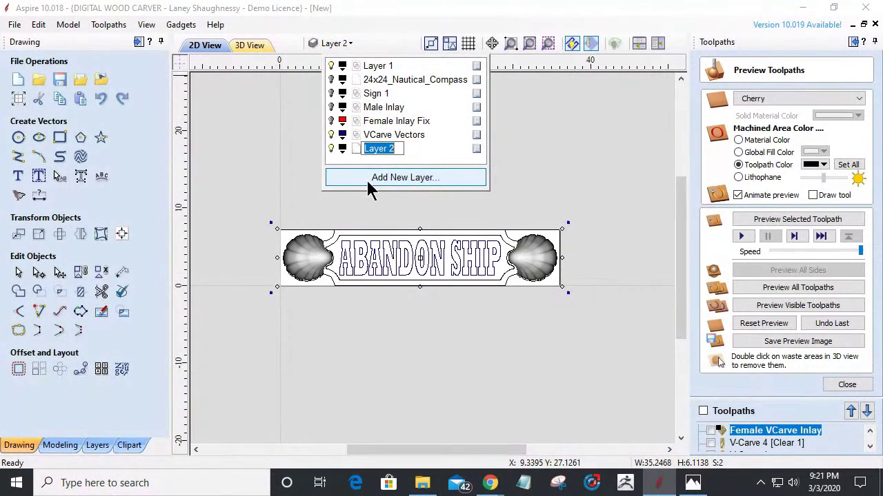
{"action": "type", "text": "Mo"}
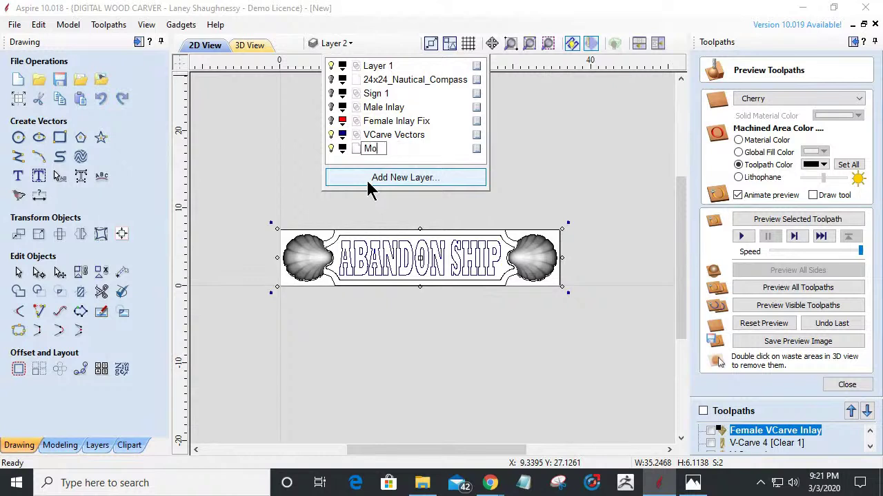
{"action": "type", "text": "del B"}
{"action": "type", "text": "oundary"}
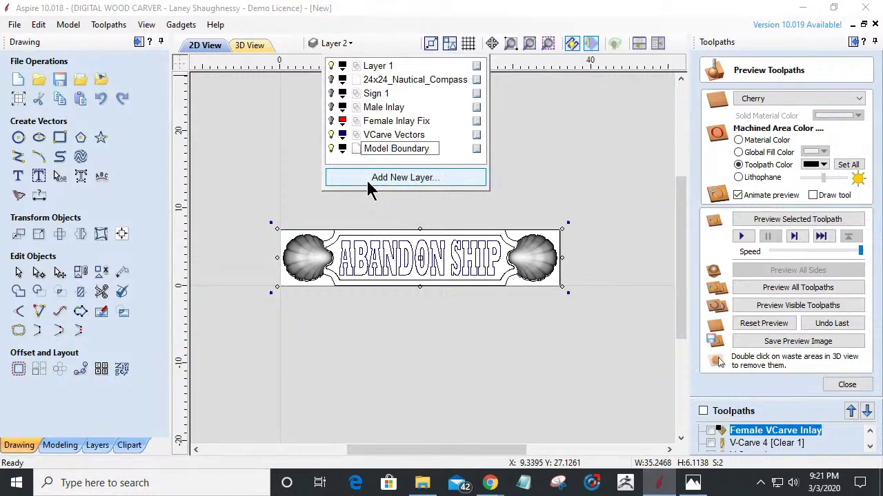
{"action": "key", "text": "Return"}
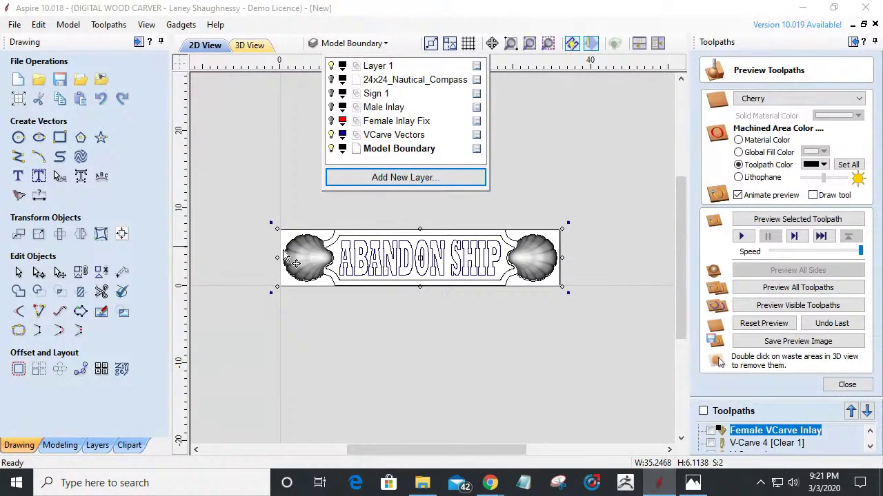
Step: Select both shell components and create vector boundaries around them on the Model Boundary layer
{"action": "left_click", "coordinate": [241, 237]}
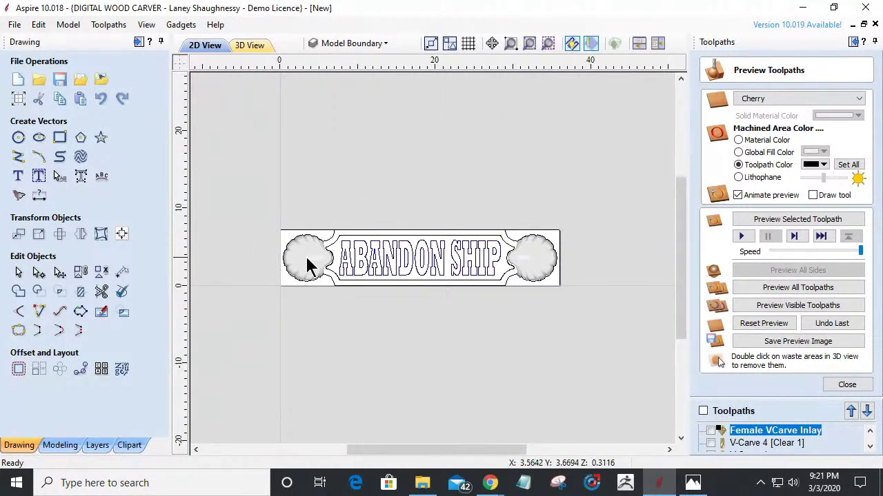
{"action": "left_click", "coordinate": [526, 255], "text": "shift"}
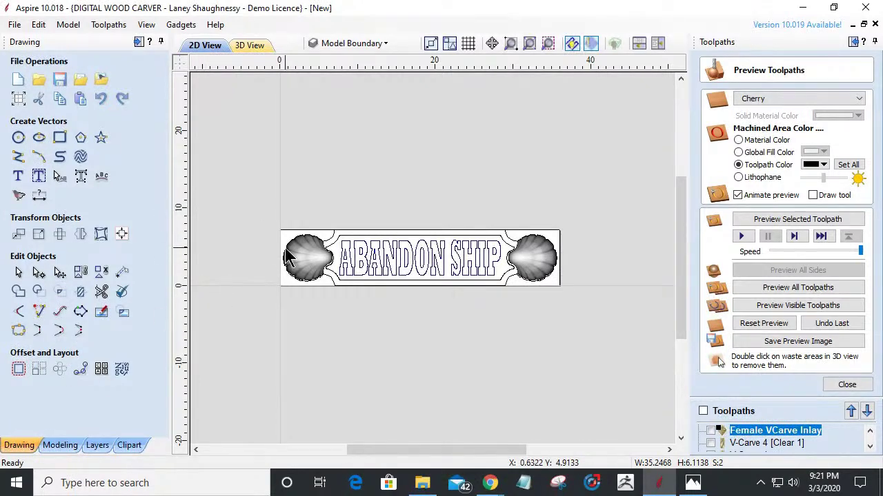
{"action": "left_click", "coordinate": [60, 445]}
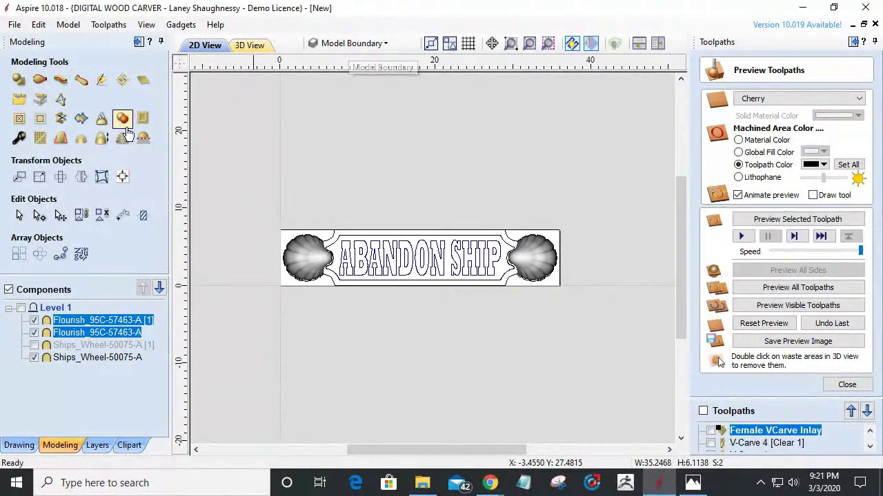
{"action": "left_click", "coordinate": [82, 118]}
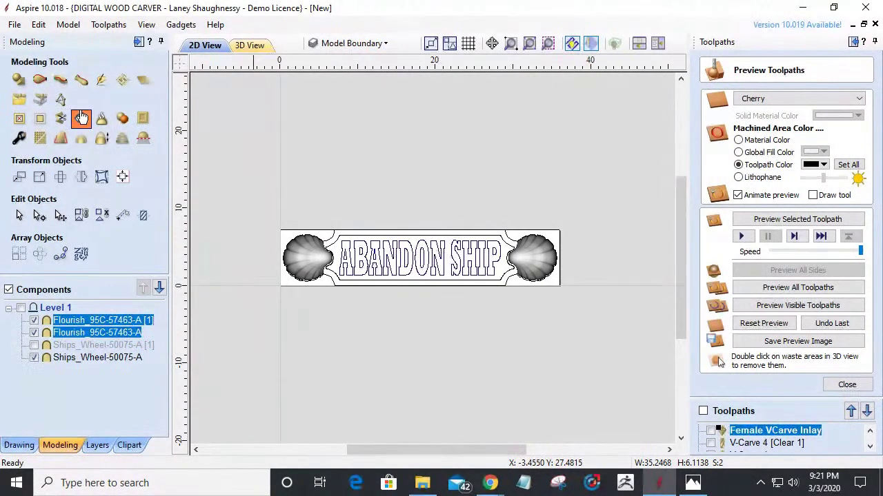
Step: Hide Layer 1 and select the boundary vectors around the two shells
{"action": "left_click", "coordinate": [329, 44]}
{"action": "left_click", "coordinate": [331, 134]}
{"action": "left_click", "coordinate": [330, 135]}
{"action": "left_click", "coordinate": [331, 65]}
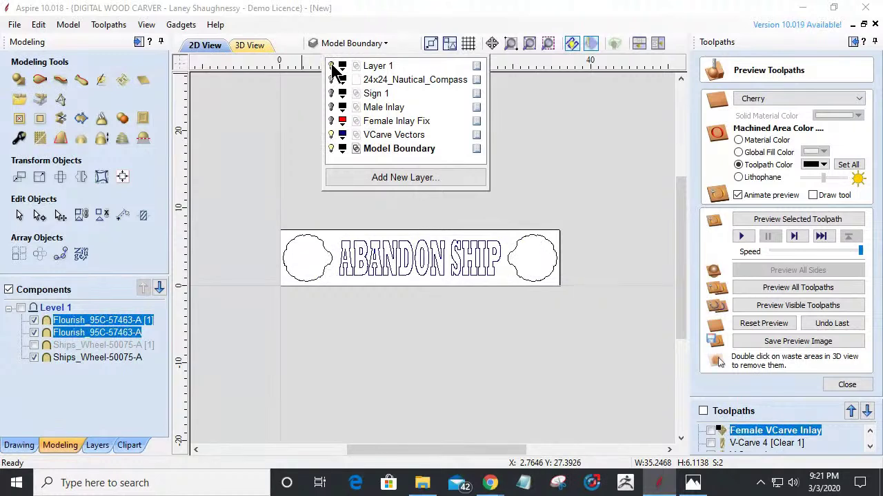
{"action": "left_click", "coordinate": [325, 250]}
{"action": "left_click", "coordinate": [325, 249]}
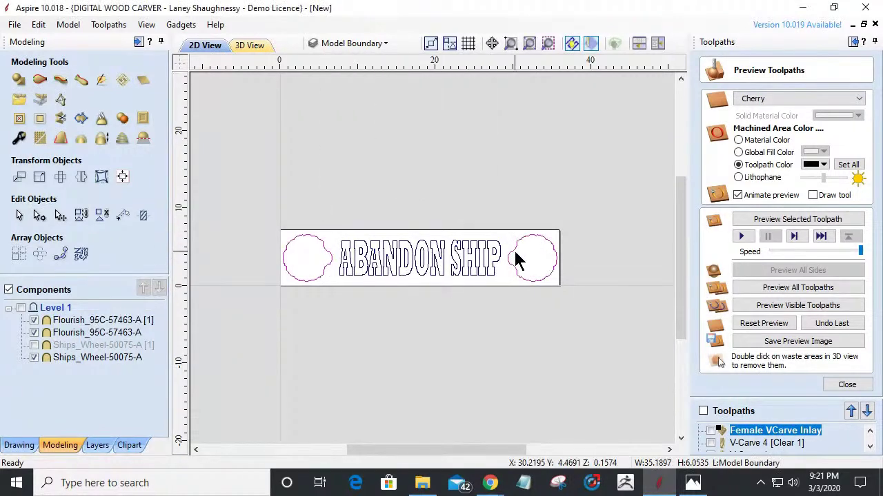
Step: Make Layer 1 visible again and close the toolpath preview form
{"action": "left_click", "coordinate": [348, 43]}
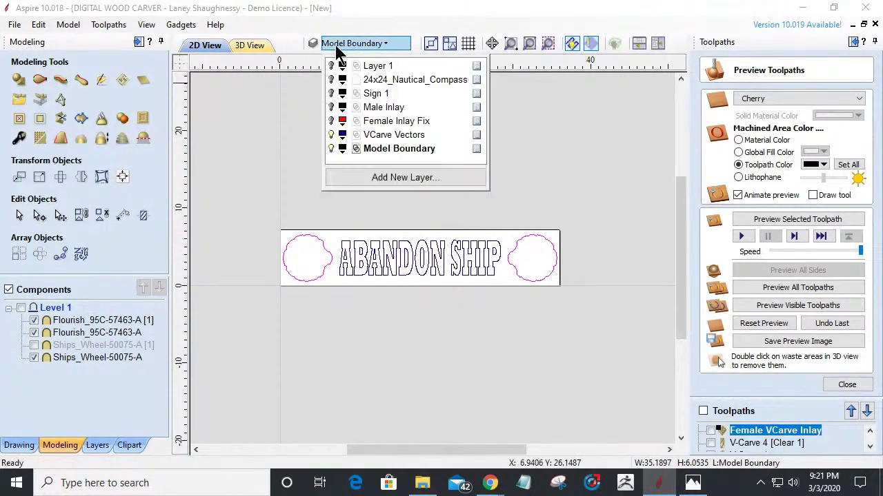
{"action": "left_click", "coordinate": [331, 66]}
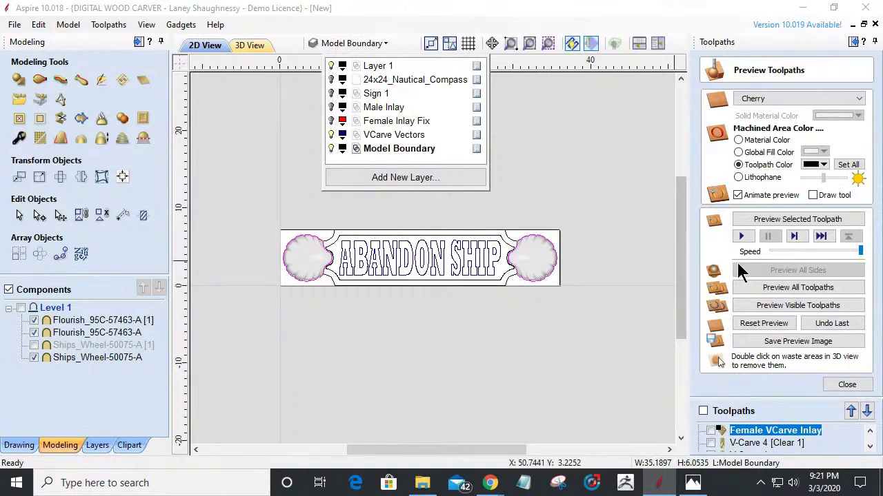
{"action": "left_click", "coordinate": [848, 386]}
{"action": "left_click", "coordinate": [848, 386]}
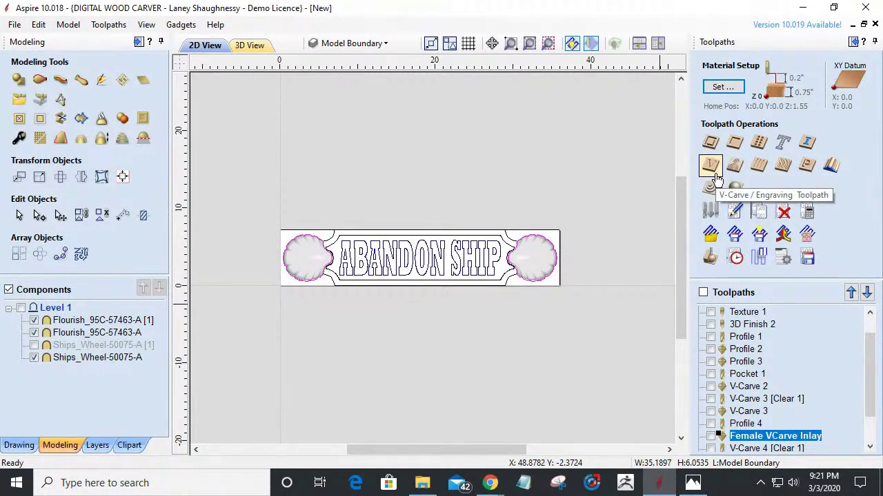
{"action": "left_click", "coordinate": [735, 188]}
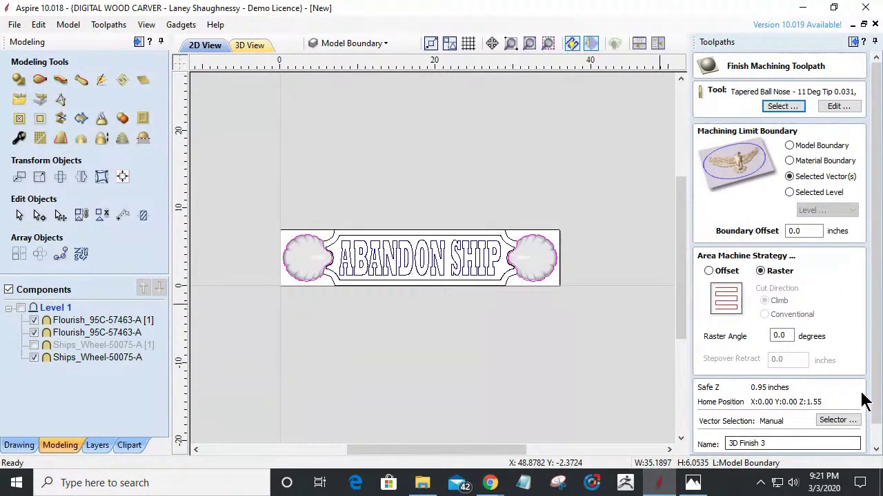
{"action": "scroll", "coordinate": [862, 413], "scroll_direction": "down", "scroll_amount": 1}
{"action": "left_click", "coordinate": [840, 446]}
Step: Review the material setup, including thickness, Z-zero, model position in material and rapid gaps
{"action": "left_click", "coordinate": [725, 88]}
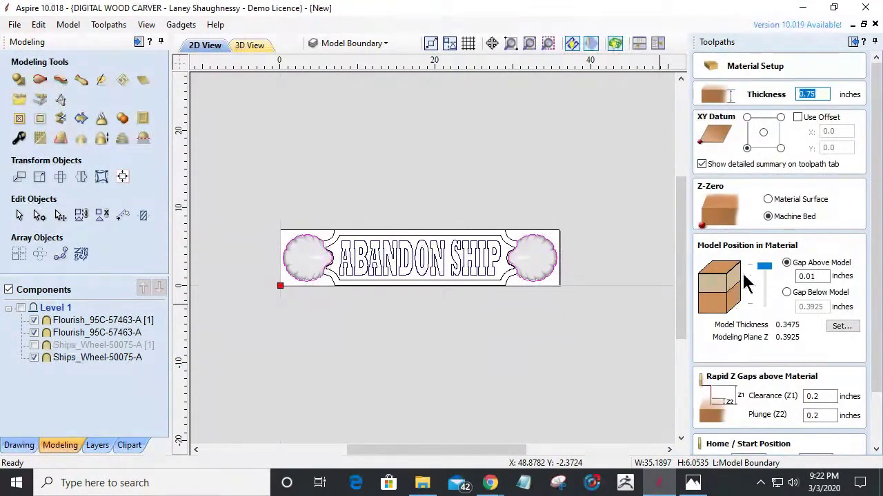
{"action": "scroll", "coordinate": [872, 353], "scroll_direction": "down", "scroll_amount": 3}
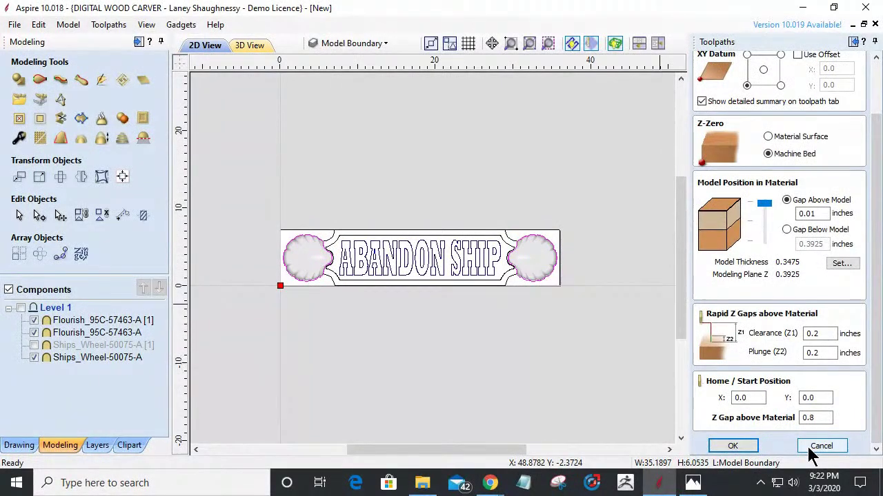
{"action": "left_click", "coordinate": [733, 447]}
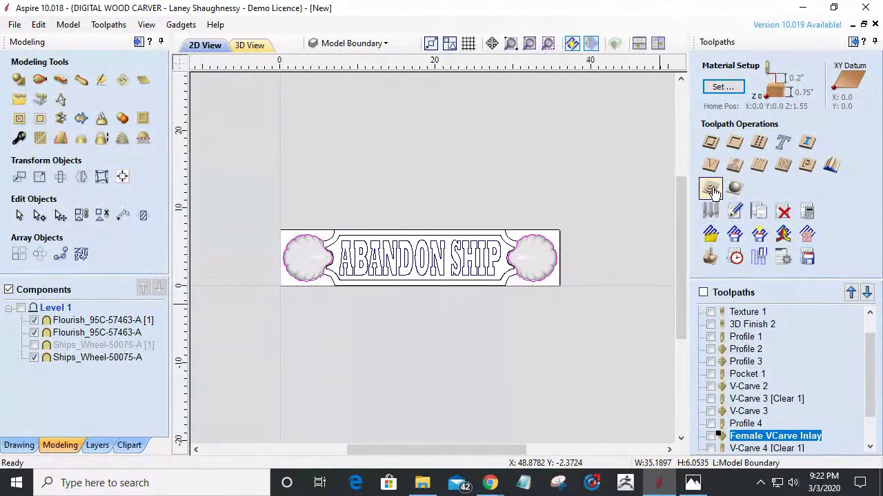
Step: Calculate a Z Level 3D roughing toolpath limited to the selected shell vectors, using the 0.125 inch End Mill
{"action": "left_click", "coordinate": [710, 188]}
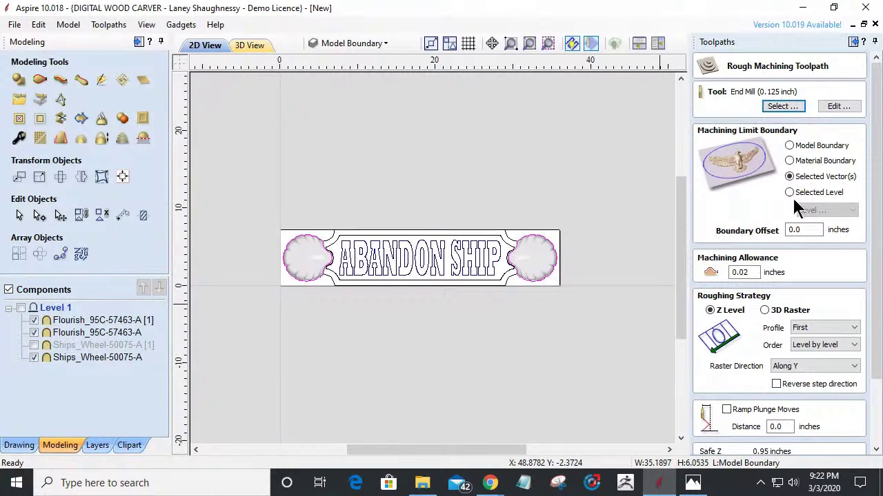
{"action": "left_click_drag", "start_coordinate": [872, 276], "coordinate": [863, 351]}
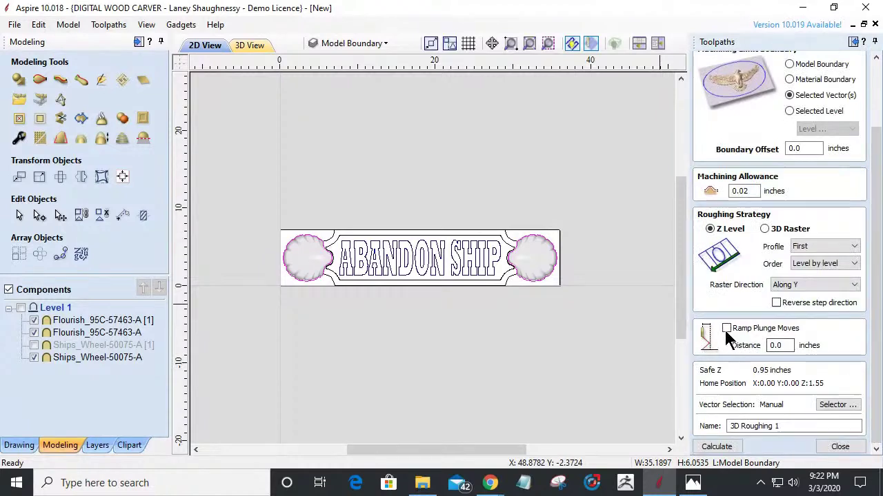
{"action": "left_click", "coordinate": [708, 448]}
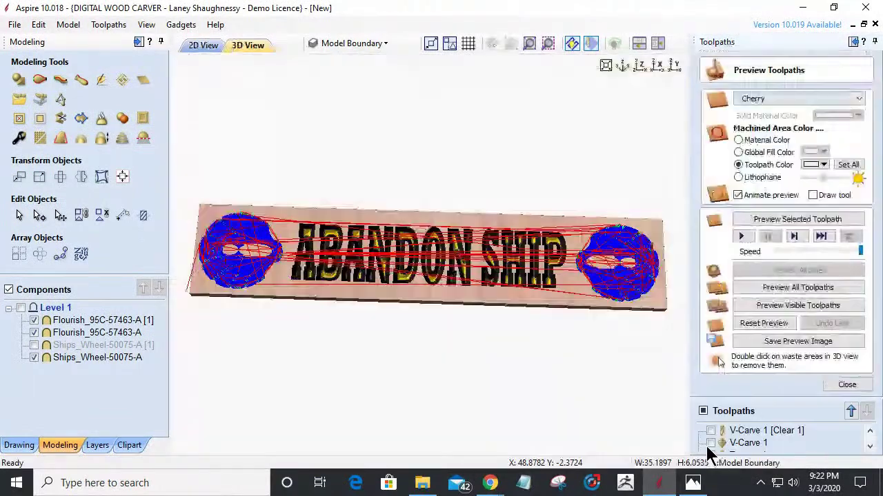
Step: Reset the toolpath preview and simulate only the 3D roughing toolpath
{"action": "left_click", "coordinate": [752, 324]}
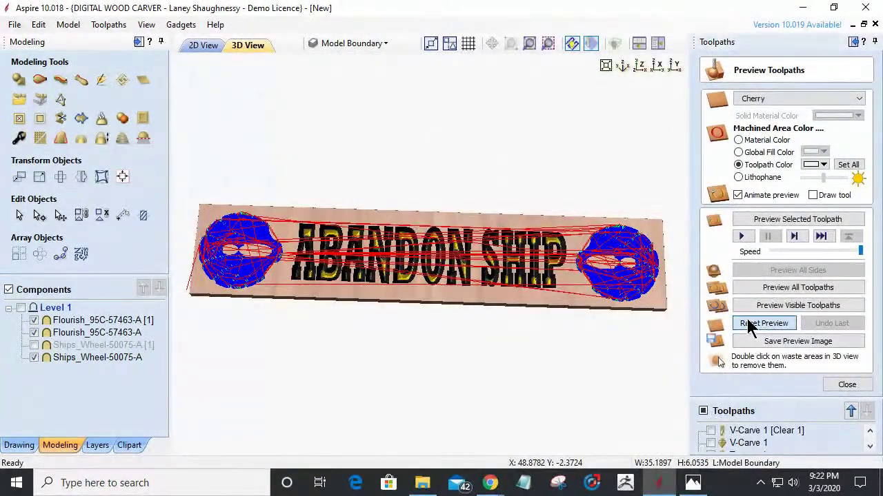
{"action": "left_click", "coordinate": [762, 222]}
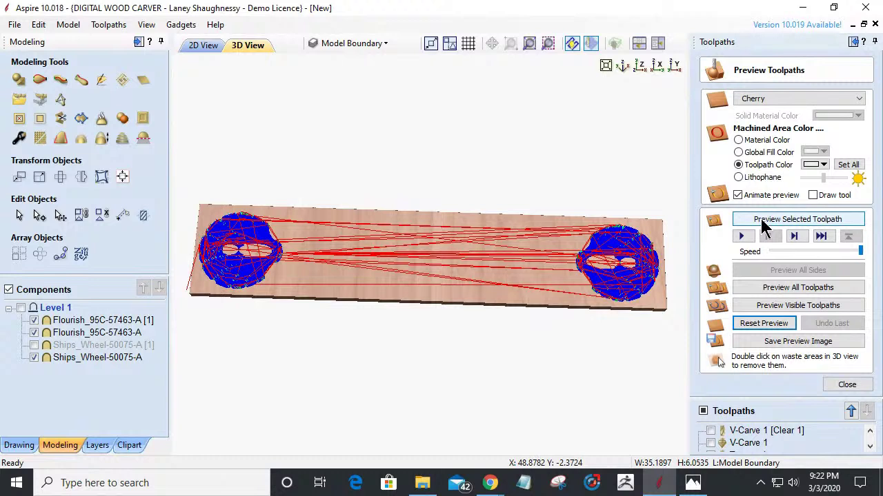
{"action": "left_click", "coordinate": [763, 222]}
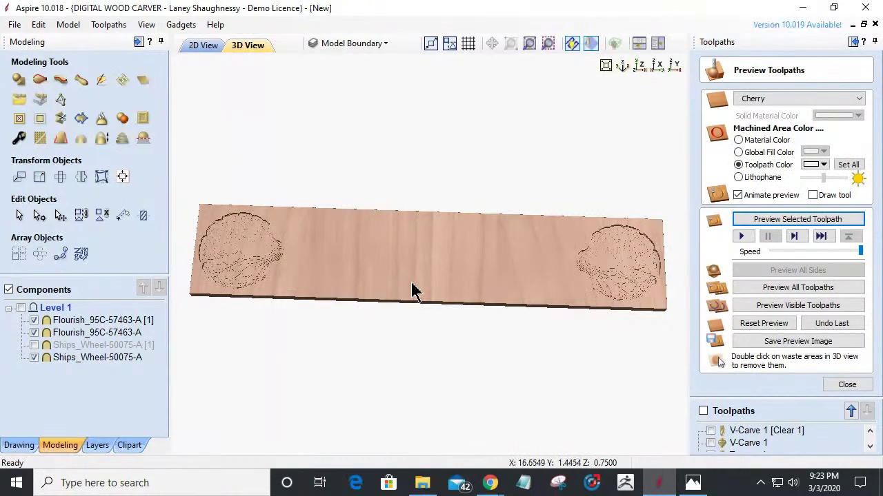
Step: Set the preview material to Beech Light, inspect the roughed shell up close and close the preview form
{"action": "left_click", "coordinate": [750, 96]}
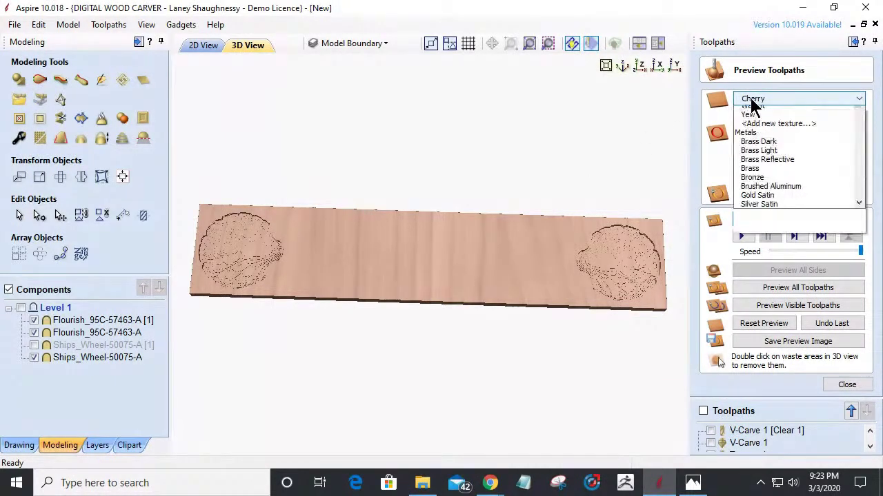
{"action": "scroll", "coordinate": [760, 156], "scroll_direction": "up", "scroll_amount": 2}
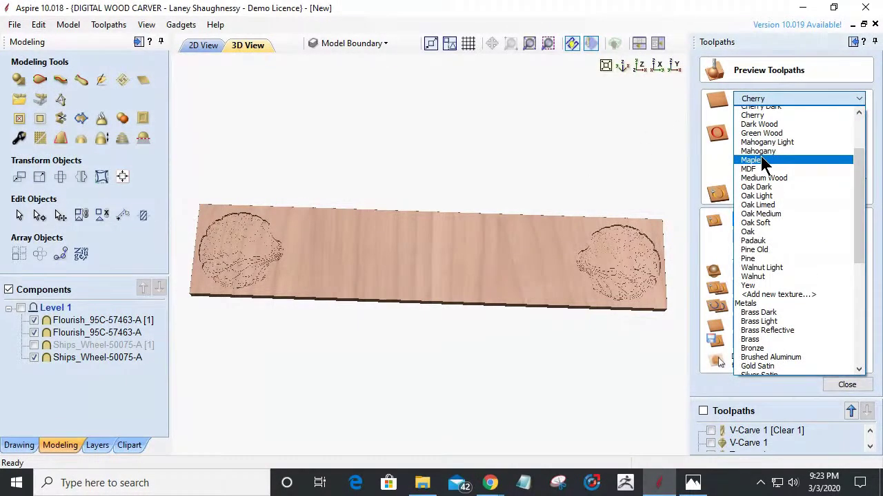
{"action": "scroll", "coordinate": [759, 145], "scroll_direction": "up", "scroll_amount": 2}
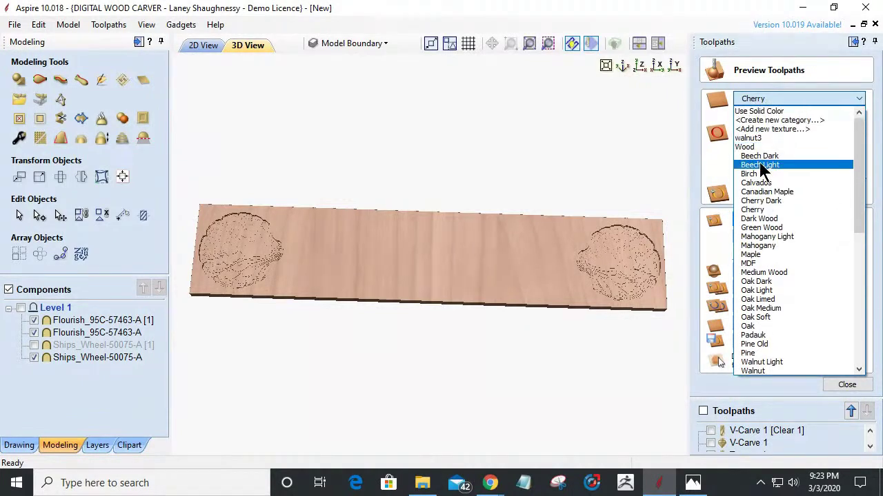
{"action": "left_click", "coordinate": [760, 166]}
{"action": "left_click_drag", "start_coordinate": [495, 314], "coordinate": [562, 233]}
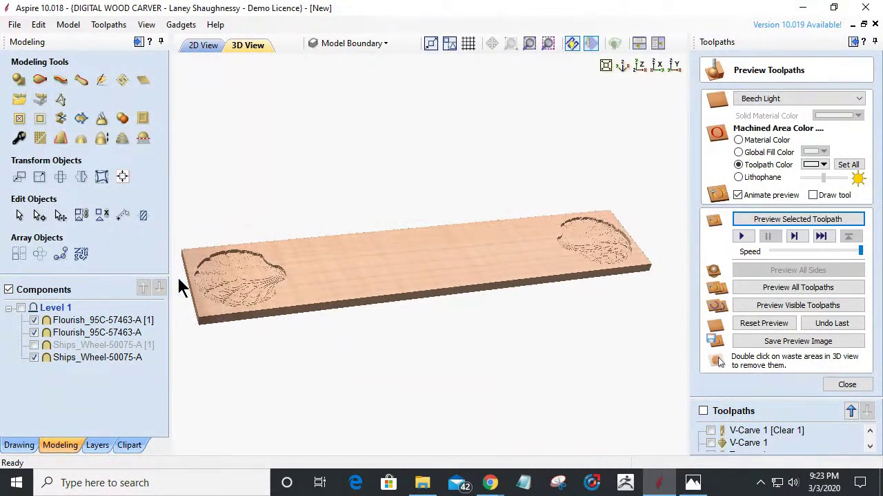
{"action": "scroll", "coordinate": [183, 276], "scroll_direction": "up", "scroll_amount": 5}
{"action": "middle_click_drag", "start_coordinate": [420, 247], "coordinate": [593, 211]}
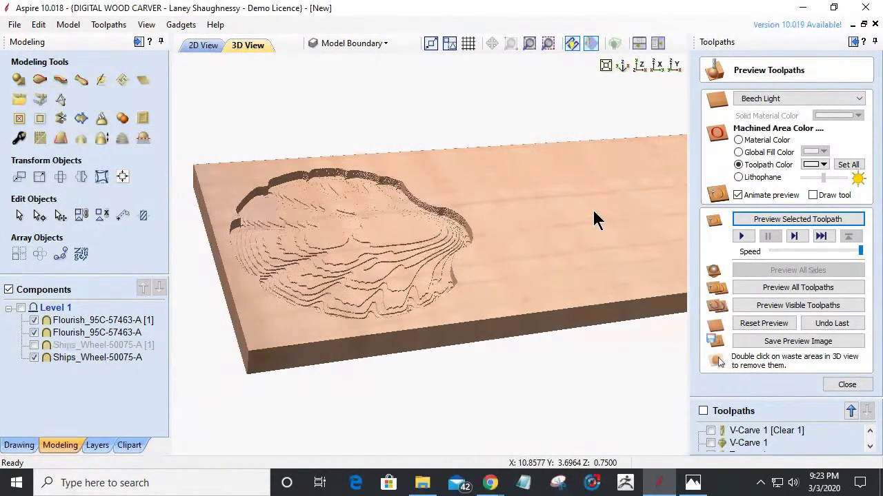
{"action": "left_click", "coordinate": [845, 385]}
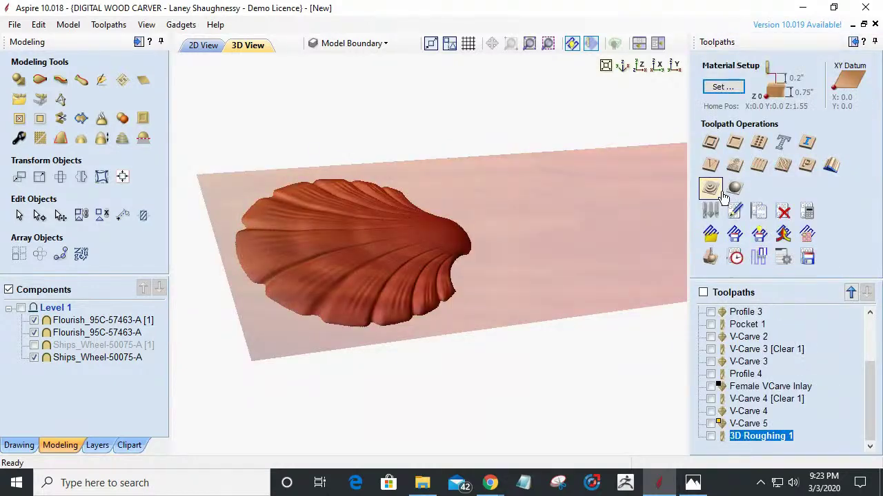
Step: Calculate and preview a raster 3D finish toolpath for the shell vectors with the 11 Deg Tapered Ball Nose at 0.0 degrees
{"action": "left_click", "coordinate": [733, 190]}
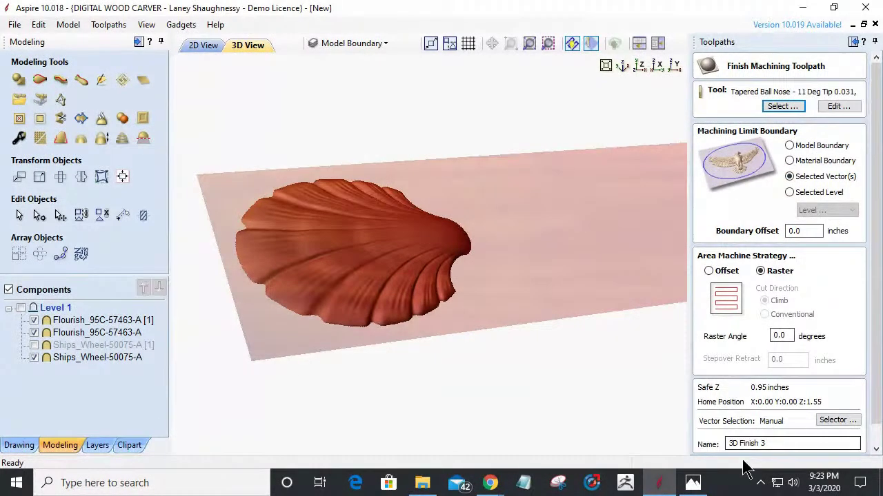
{"action": "scroll", "coordinate": [714, 427], "scroll_direction": "down", "scroll_amount": 1}
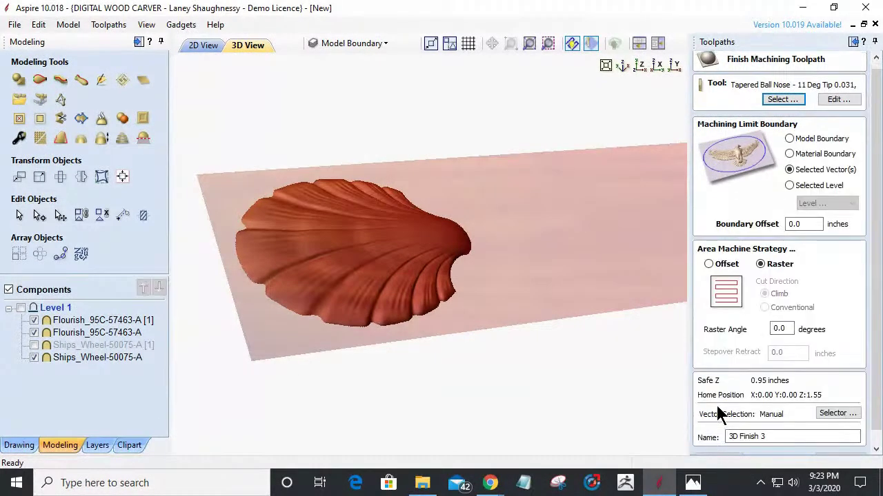
{"action": "left_click", "coordinate": [782, 99]}
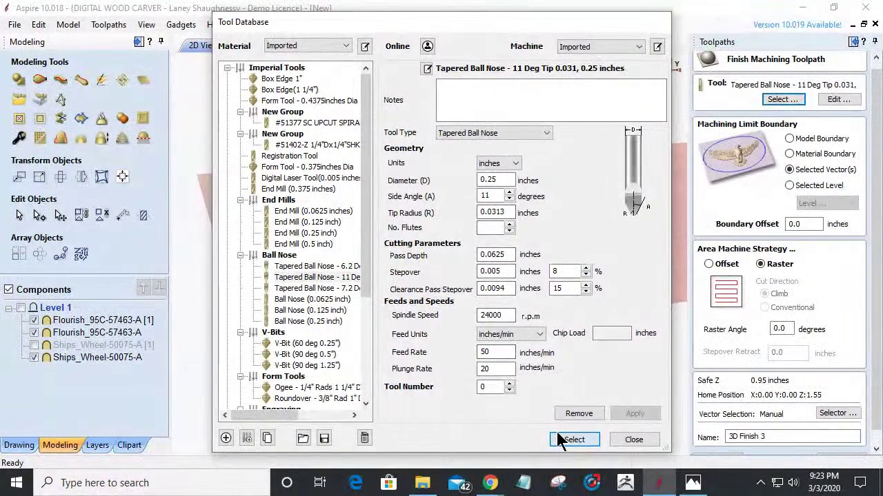
{"action": "left_click", "coordinate": [573, 440]}
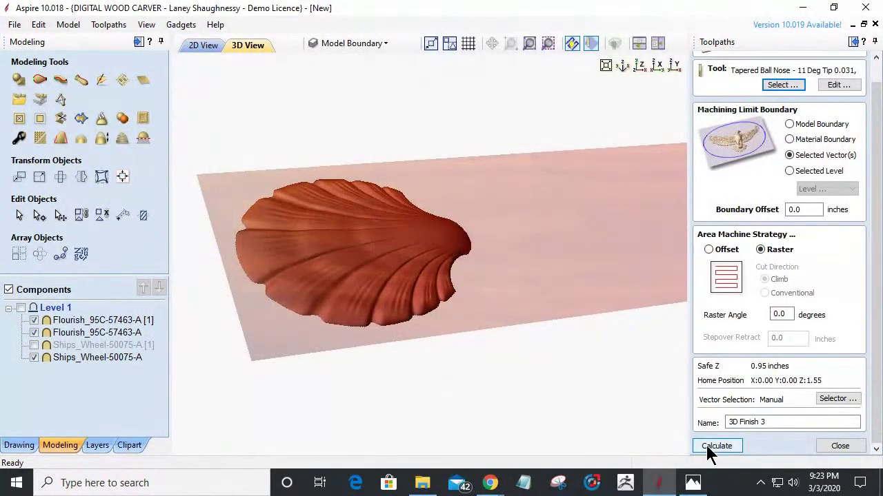
{"action": "left_click", "coordinate": [706, 446]}
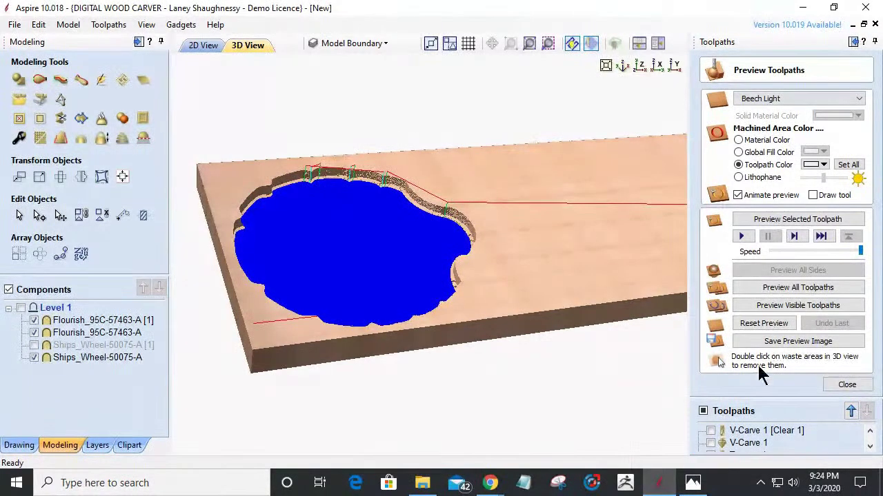
{"action": "left_click", "coordinate": [775, 220]}
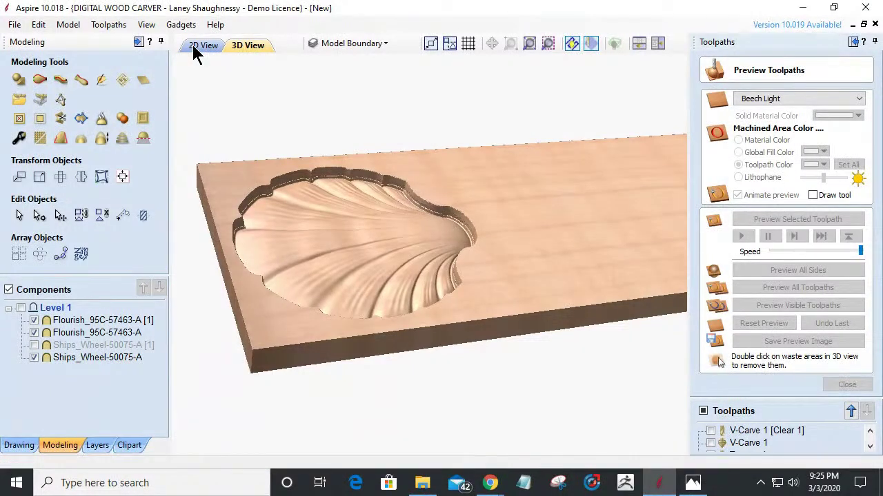
Step: Select the sign's outer cutout vector in the 2D view and close the preview form
{"action": "left_click", "coordinate": [198, 49]}
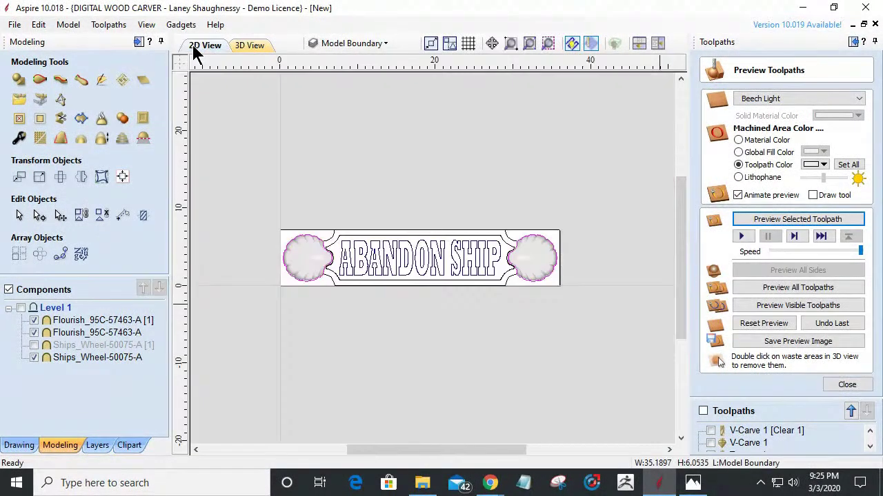
{"action": "scroll", "coordinate": [372, 234], "scroll_direction": "up", "scroll_amount": 2}
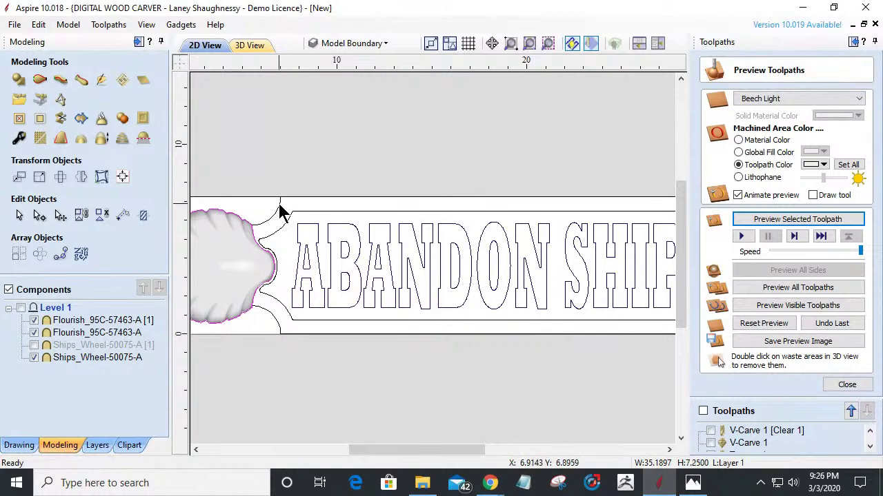
{"action": "scroll", "coordinate": [601, 253], "scroll_direction": "down", "scroll_amount": 1}
{"action": "left_click", "coordinate": [845, 386]}
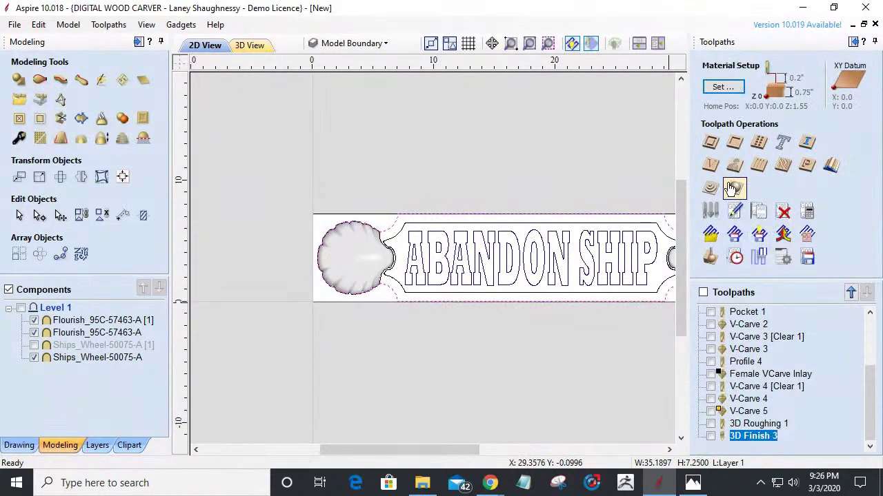
Step: Calculate an outside 2D profile toolpath around the sign's outer outline, 0.75 inch deep with the 0.25 inch End Mill
{"action": "left_click", "coordinate": [711, 142]}
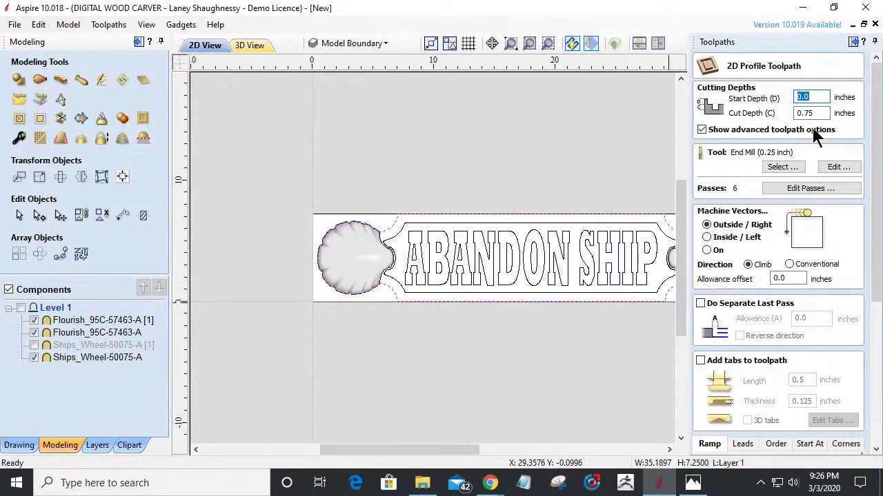
{"action": "scroll", "coordinate": [350, 228], "scroll_direction": "up", "scroll_amount": 5}
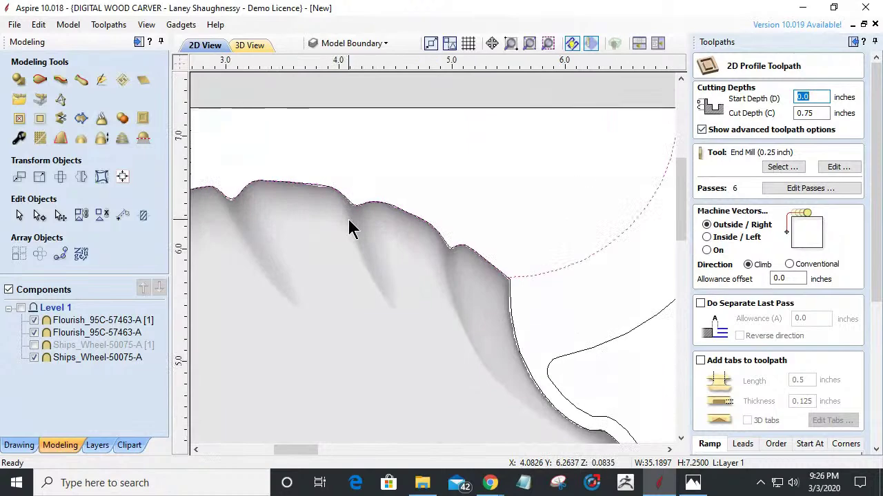
{"action": "scroll", "coordinate": [350, 227], "scroll_direction": "down", "scroll_amount": 5}
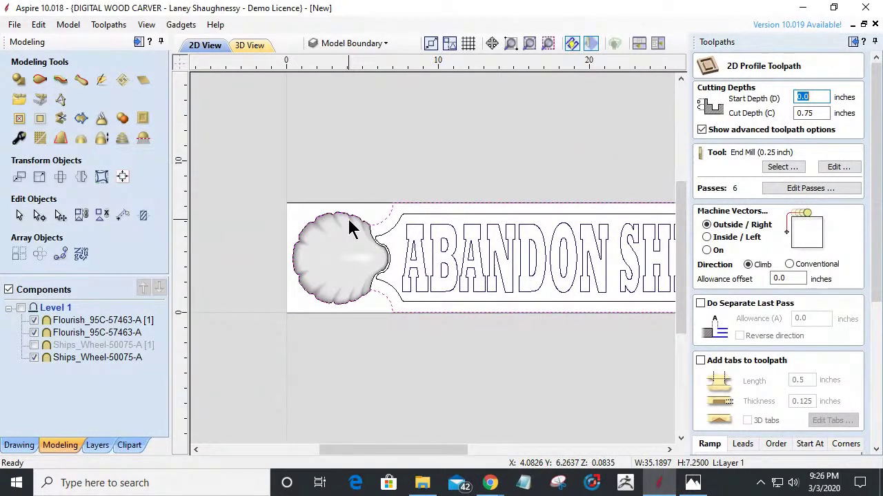
{"action": "scroll", "coordinate": [351, 228], "scroll_direction": "up", "scroll_amount": 5}
{"action": "scroll", "coordinate": [350, 228], "scroll_direction": "down", "scroll_amount": 5}
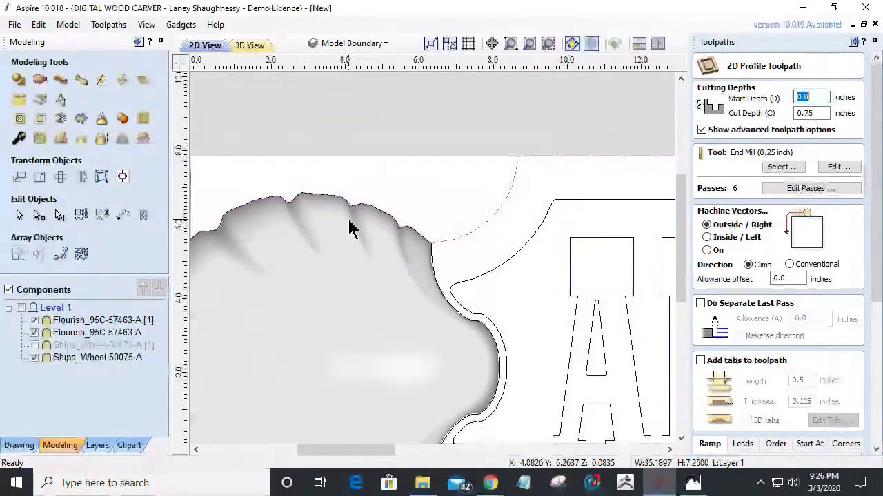
{"action": "left_click_drag", "start_coordinate": [876, 189], "coordinate": [880, 338]}
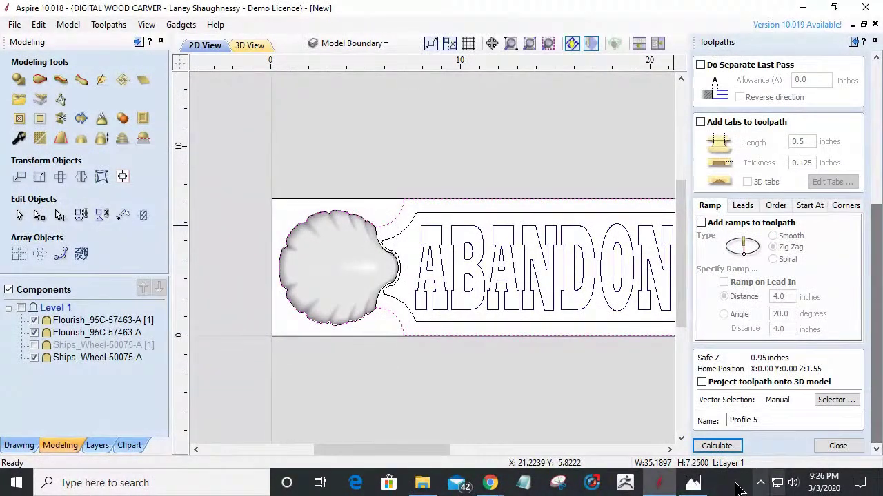
{"action": "left_click", "coordinate": [716, 446]}
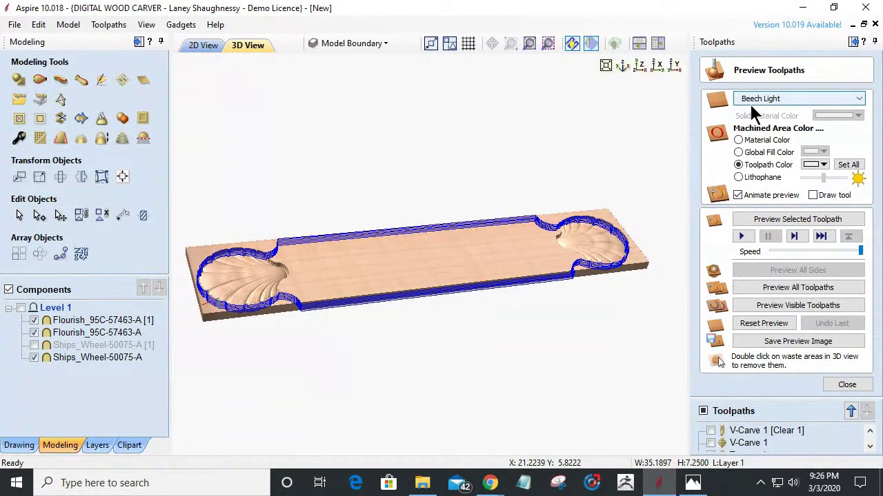
Step: Preview the outline profile toolpath and remove the waste pieces around both shells
{"action": "left_click", "coordinate": [758, 221]}
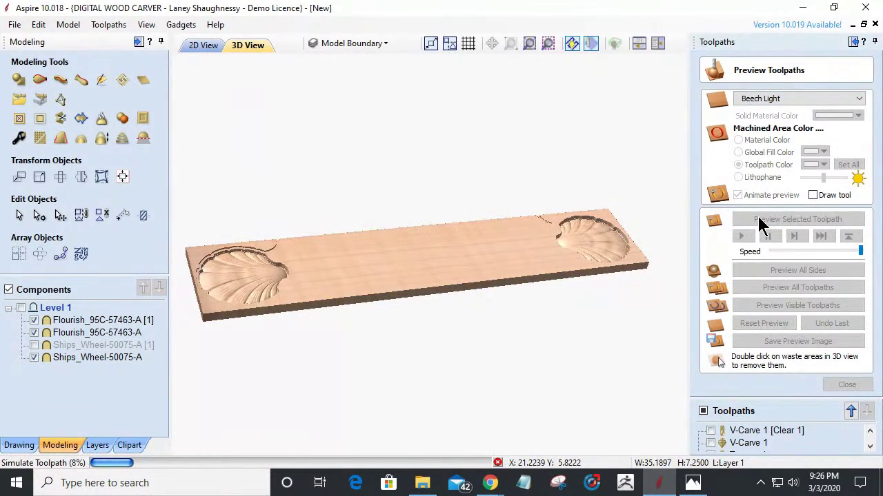
{"action": "double_click", "coordinate": [637, 258]}
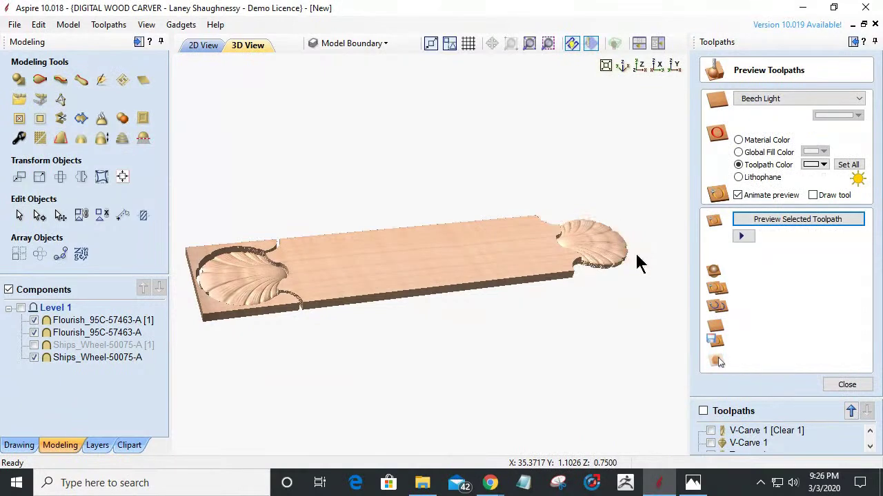
{"action": "double_click", "coordinate": [224, 310]}
{"action": "left_click_drag", "start_coordinate": [489, 266], "coordinate": [422, 345]}
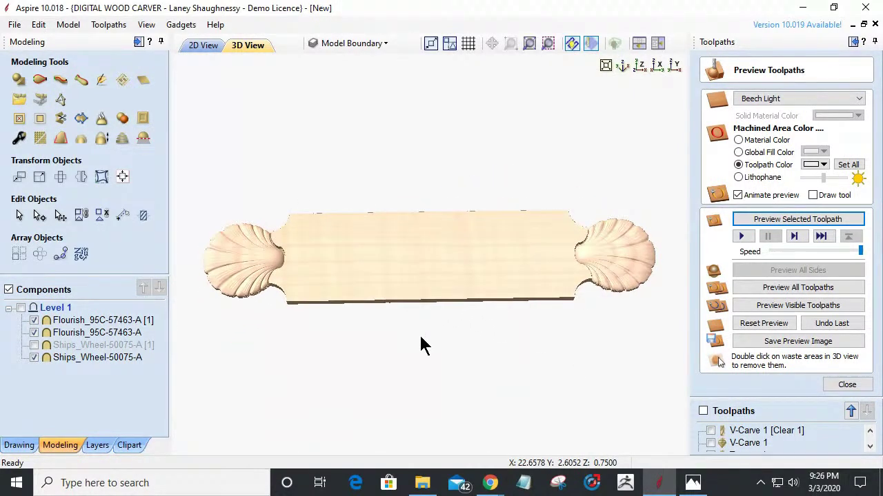
Step: Make VCarve Vectors the active layer, select all the ABANDON SHIP letters in the 2D view and close the preview form
{"action": "left_click", "coordinate": [193, 46]}
{"action": "scroll", "coordinate": [400, 269], "scroll_direction": "down", "scroll_amount": 1}
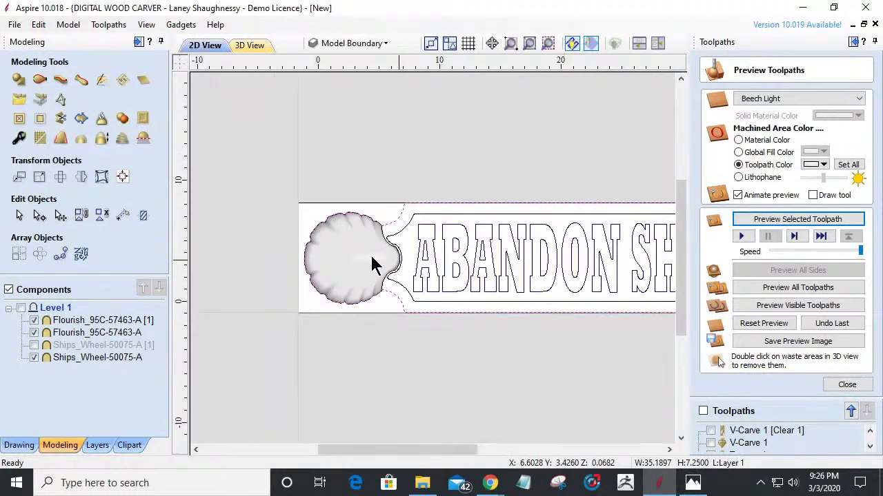
{"action": "scroll", "coordinate": [400, 269], "scroll_direction": "down", "scroll_amount": 1}
{"action": "scroll", "coordinate": [557, 252], "scroll_direction": "up", "scroll_amount": 1}
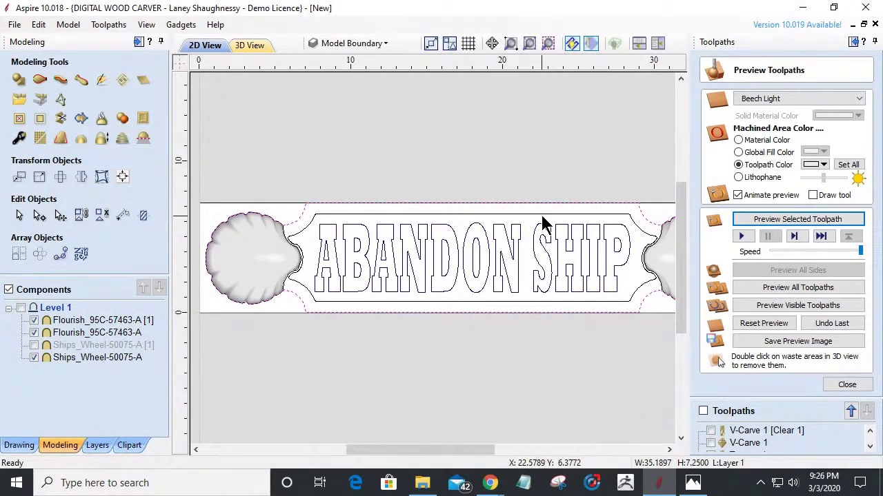
{"action": "left_click", "coordinate": [542, 217]}
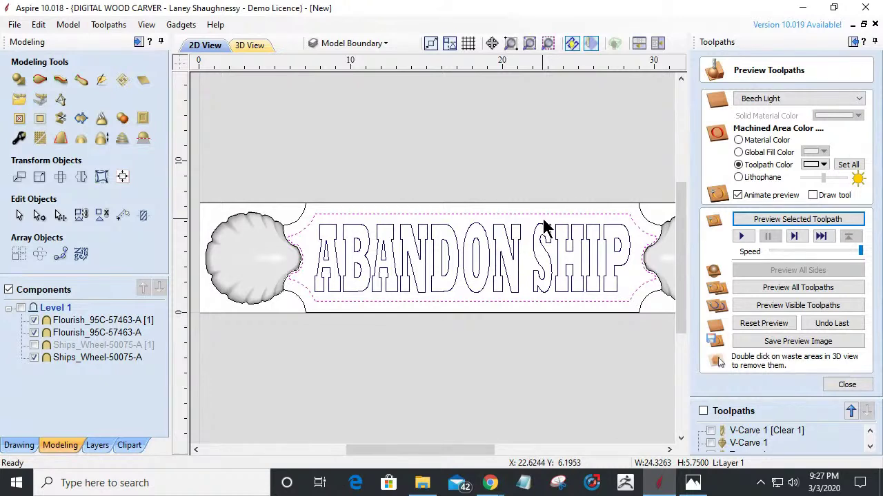
{"action": "left_click", "coordinate": [544, 234]}
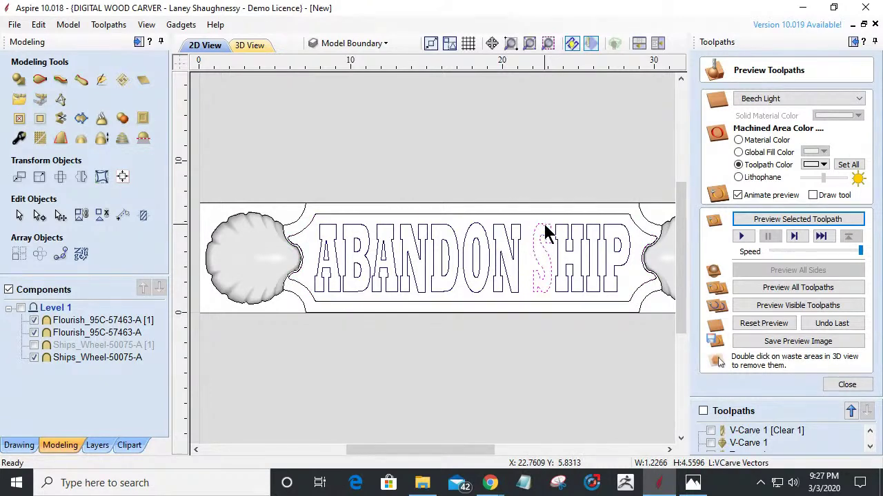
{"action": "left_click", "coordinate": [351, 45]}
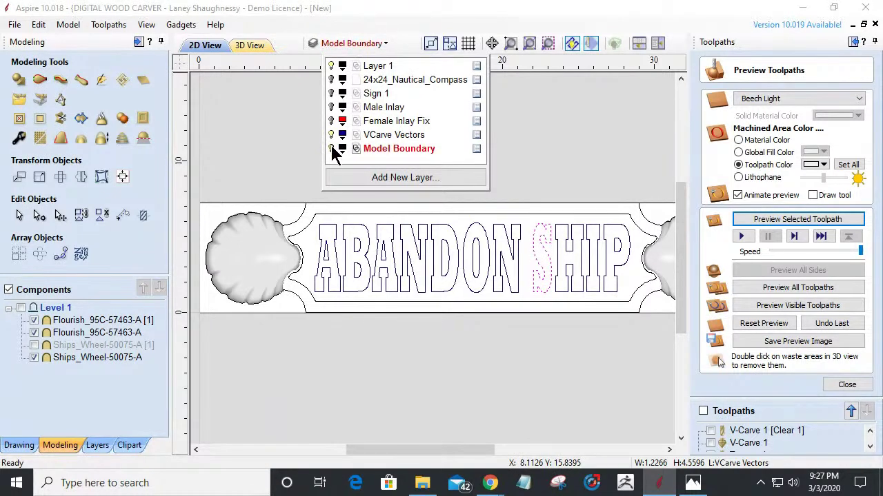
{"action": "left_click", "coordinate": [390, 136]}
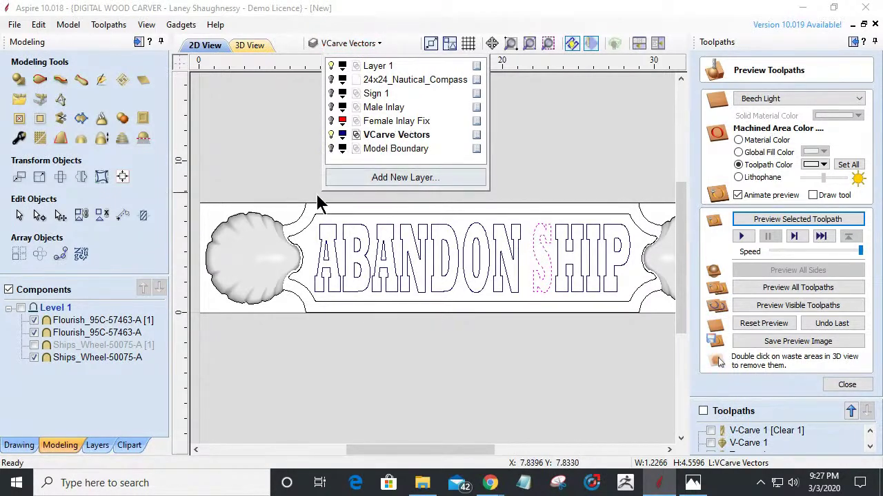
{"action": "left_click_drag", "start_coordinate": [314, 226], "coordinate": [636, 310]}
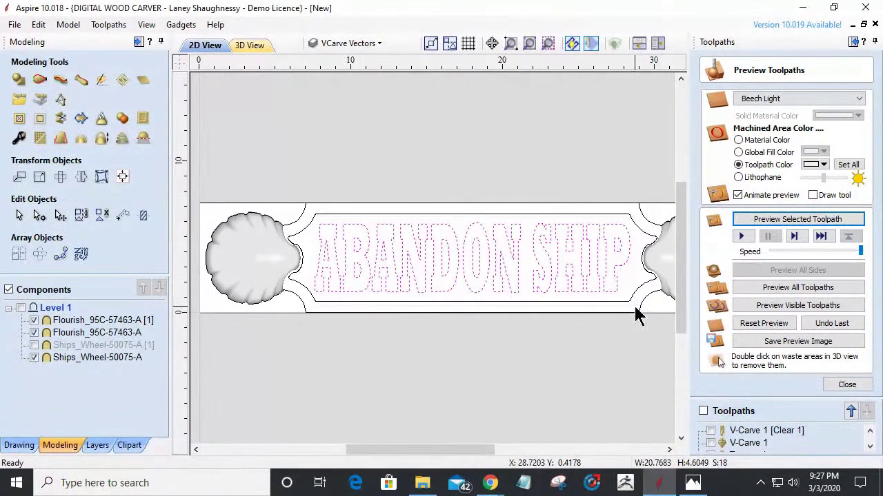
{"action": "left_click", "coordinate": [849, 386]}
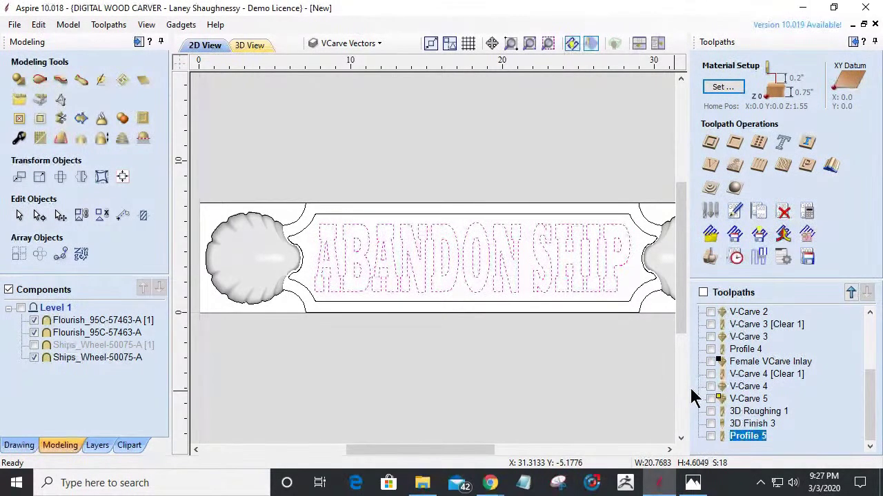
Step: Recalculate the V-Carve 5 toolpath for the selected letters with a start depth of 0.0625 inch and preview it
{"action": "double_click", "coordinate": [733, 399]}
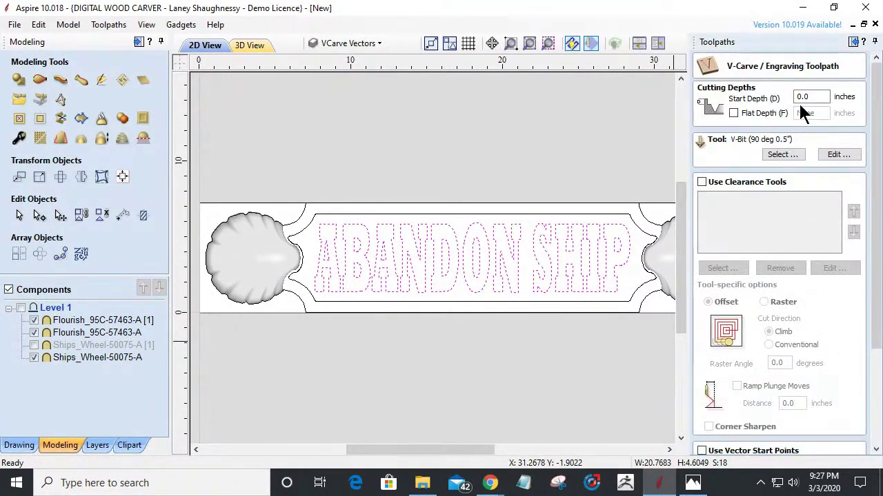
{"action": "left_click_drag", "start_coordinate": [814, 97], "coordinate": [784, 97]}
{"action": "type", "text": ".0625"}
{"action": "left_click_drag", "start_coordinate": [877, 304], "coordinate": [876, 441]}
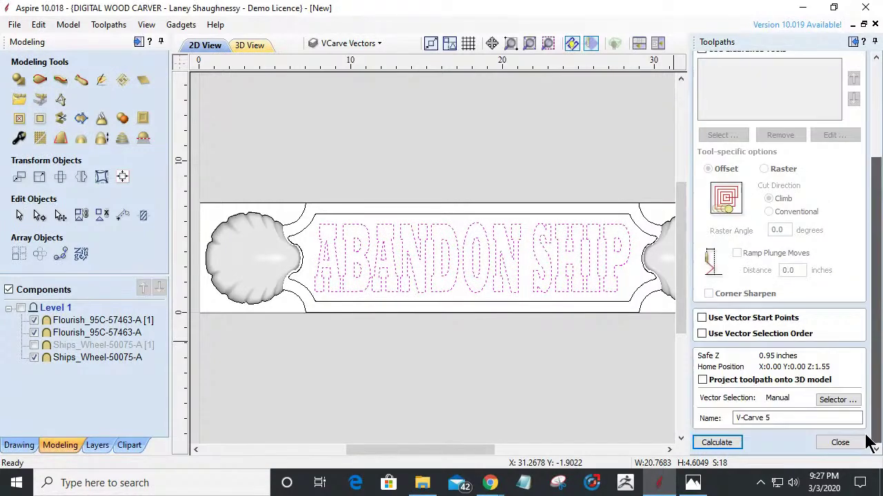
{"action": "left_click", "coordinate": [717, 444]}
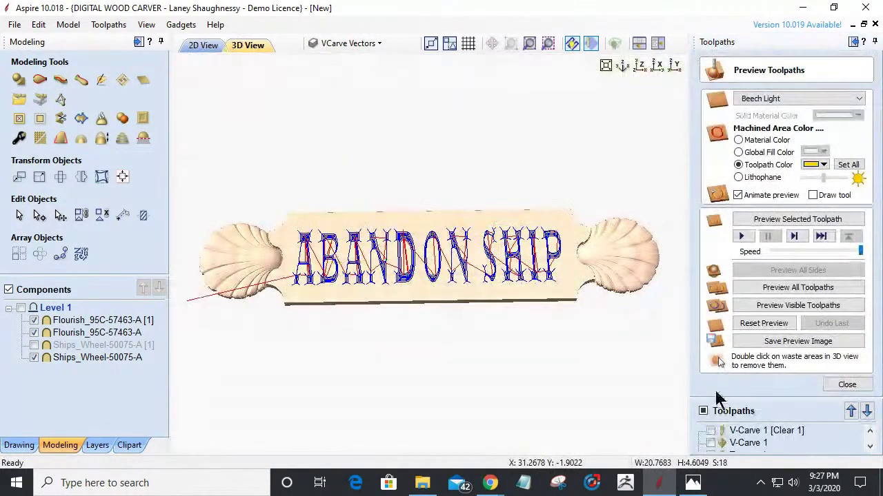
{"action": "left_click", "coordinate": [771, 222]}
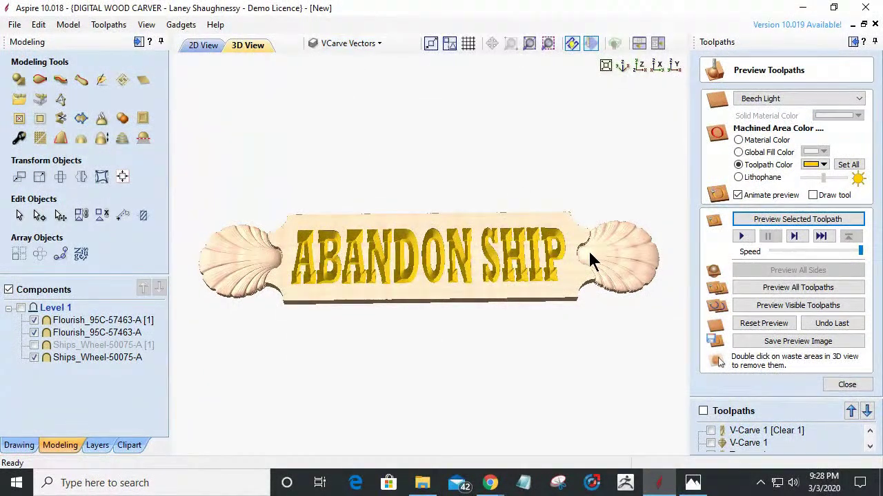
{"action": "left_click", "coordinate": [847, 384]}
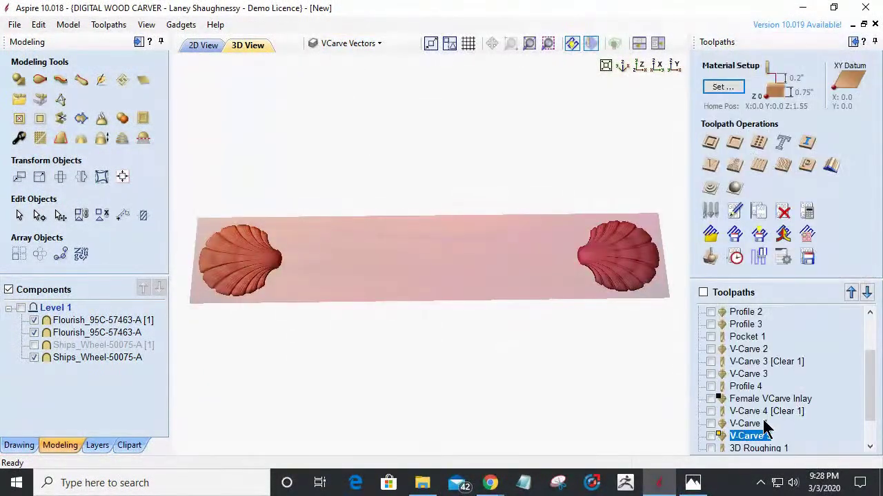
Step: Calculate a 0.0625 inch deep raster pocket toolpath inside the inner border with the 0.25 inch End Mill and start its preview, stopping it partway
{"action": "scroll", "coordinate": [733, 429], "scroll_direction": "down", "scroll_amount": 1}
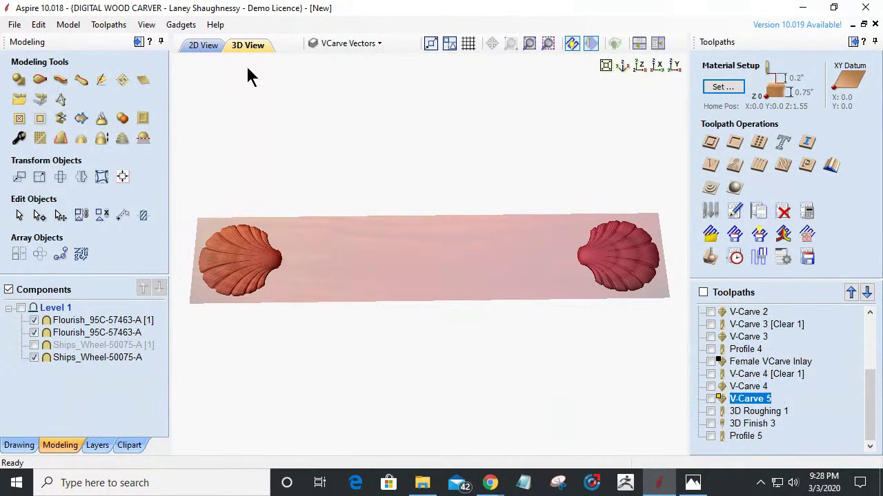
{"action": "left_click", "coordinate": [195, 47]}
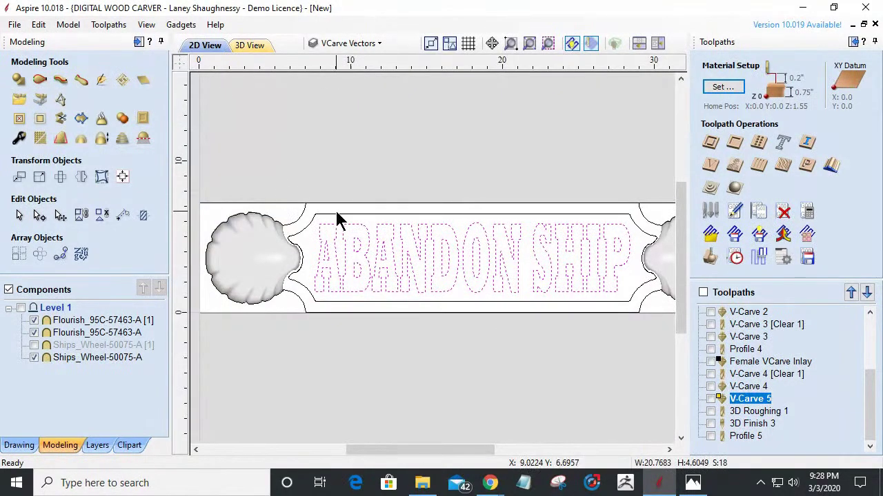
{"action": "left_click", "coordinate": [338, 220]}
{"action": "left_click", "coordinate": [343, 218]}
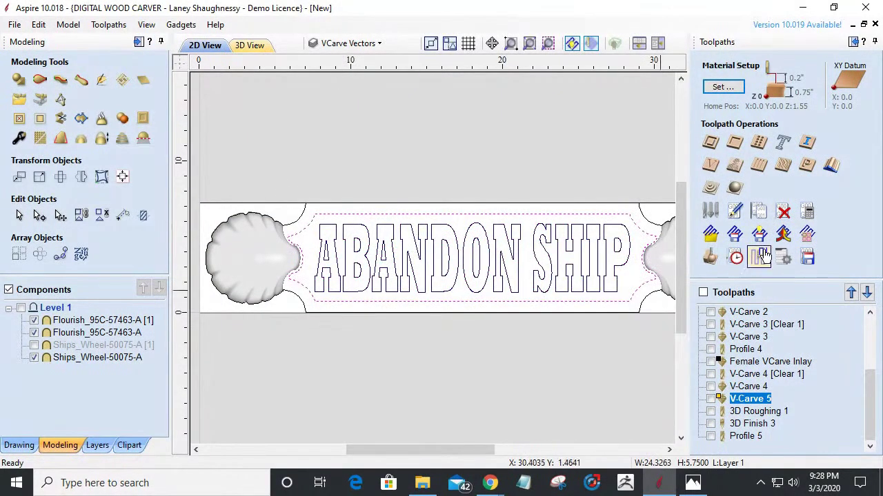
{"action": "left_click", "coordinate": [734, 142]}
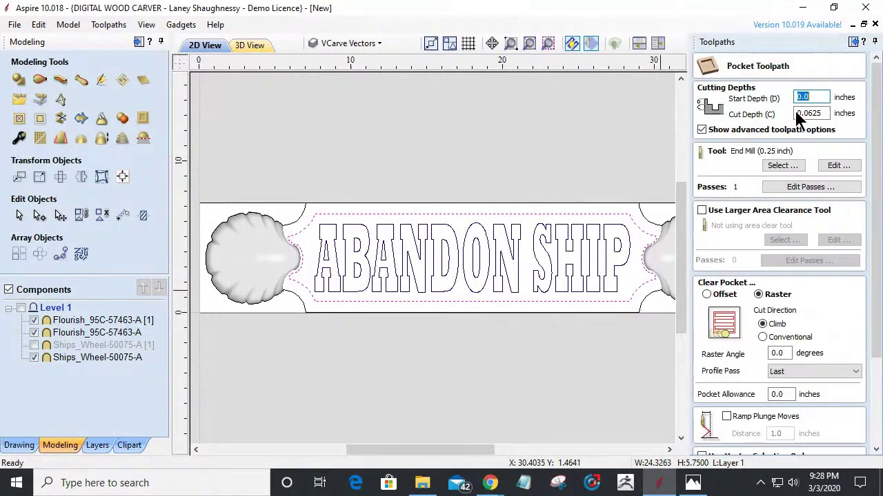
{"action": "left_click_drag", "start_coordinate": [876, 324], "coordinate": [876, 430]}
{"action": "left_click", "coordinate": [703, 446]}
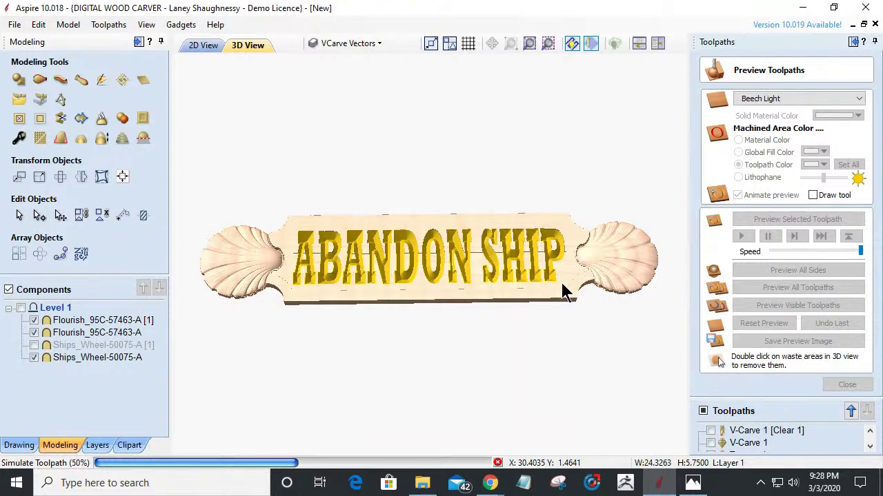
{"action": "left_click", "coordinate": [498, 463]}
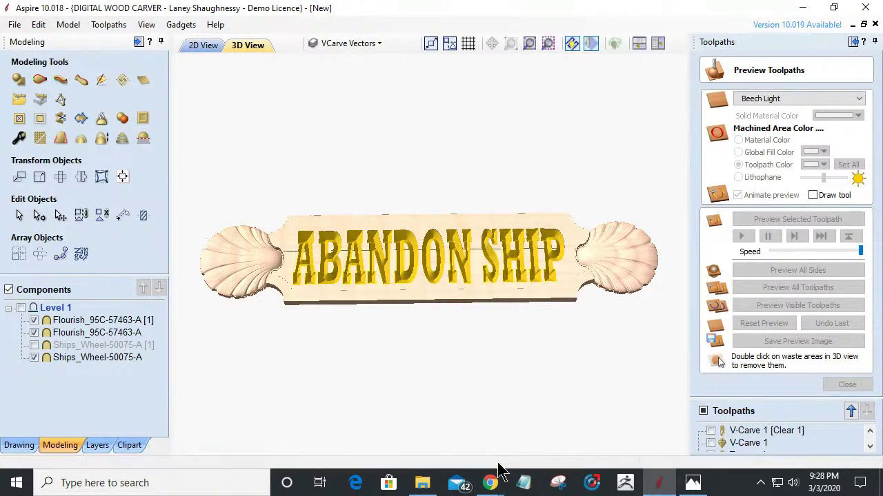
Step: Examine the clearance between the left shell and the inner border vector in the 2D view
{"action": "left_click", "coordinate": [205, 47]}
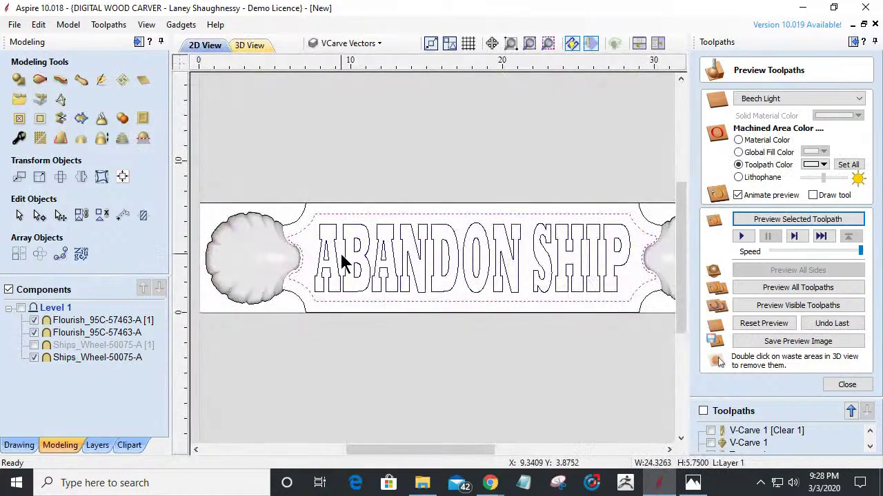
{"action": "scroll", "coordinate": [306, 252], "scroll_direction": "up", "scroll_amount": 3}
{"action": "scroll", "coordinate": [307, 252], "scroll_direction": "up", "scroll_amount": 2}
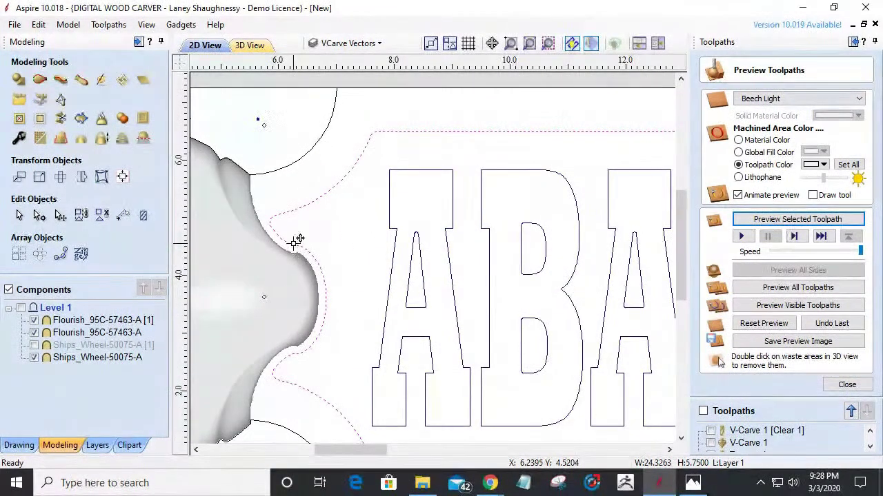
{"action": "scroll", "coordinate": [372, 257], "scroll_direction": "down", "scroll_amount": 2}
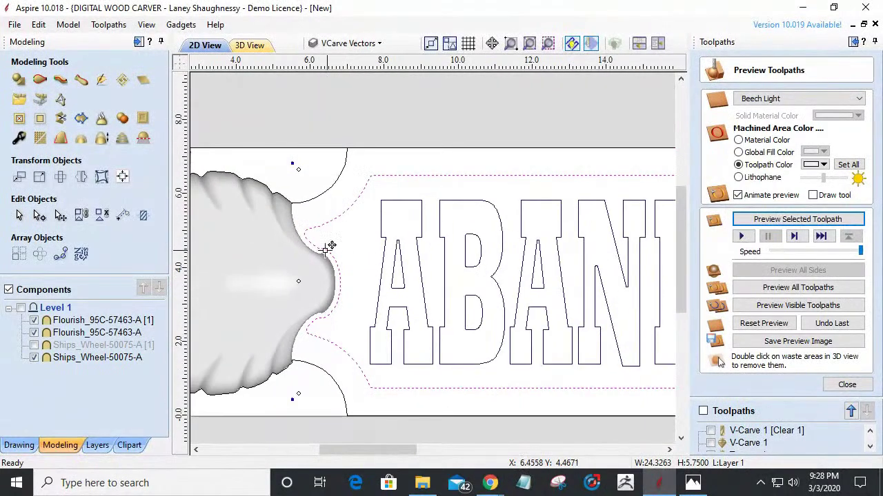
{"action": "scroll", "coordinate": [324, 244], "scroll_direction": "up", "scroll_amount": 1}
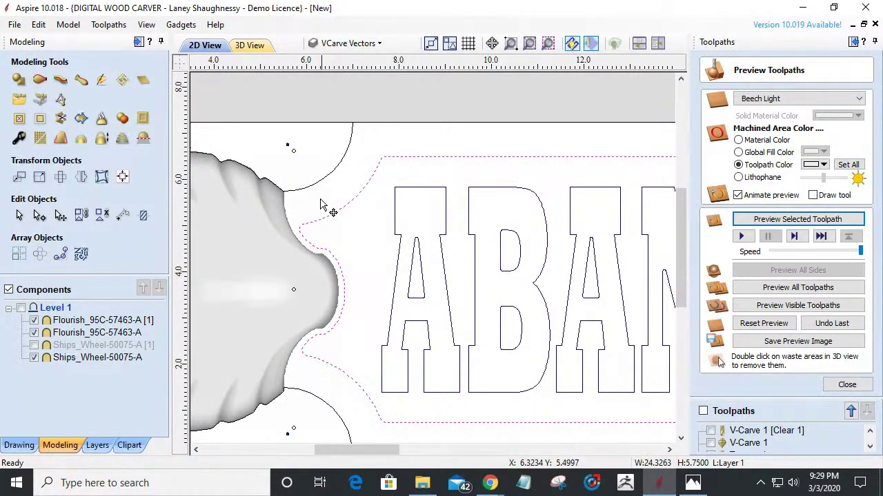
{"action": "scroll", "coordinate": [330, 255], "scroll_direction": "up", "scroll_amount": 4}
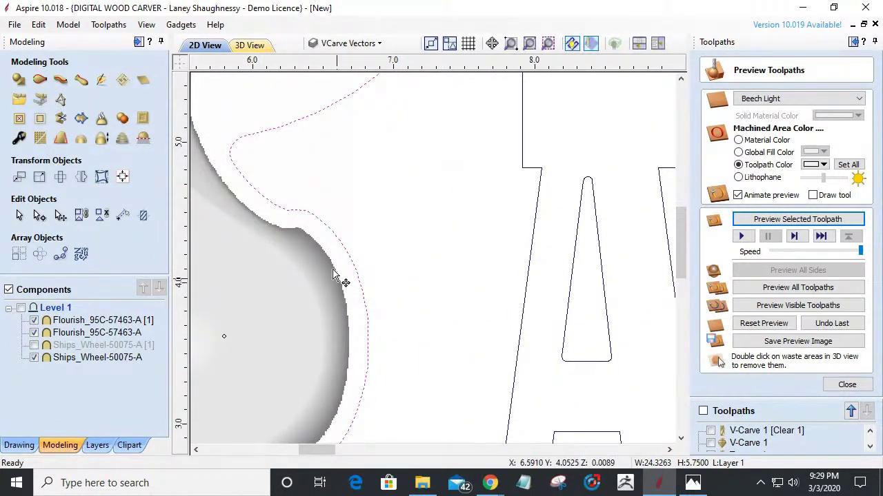
{"action": "scroll", "coordinate": [281, 215], "scroll_direction": "down", "scroll_amount": 3}
{"action": "scroll", "coordinate": [281, 215], "scroll_direction": "down", "scroll_amount": 2}
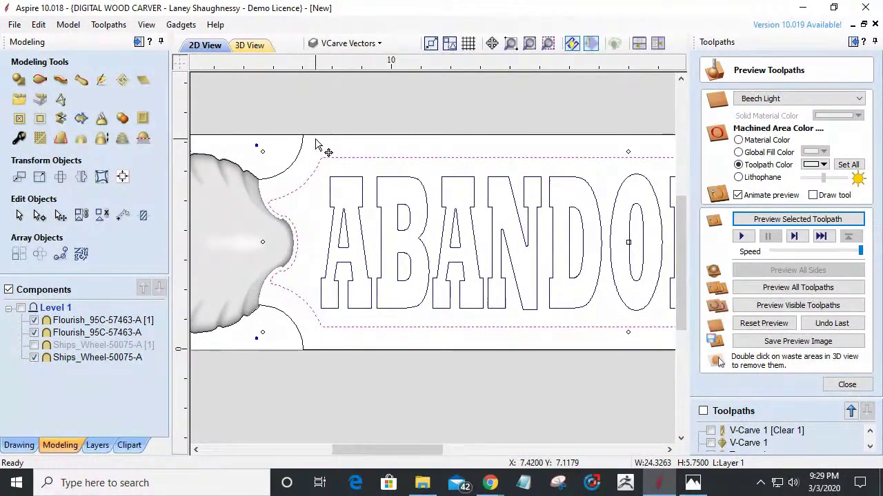
Step: Node-edit the inner border vector and cut it where its straight top edge meets the curve beside the left shell
{"action": "left_click", "coordinate": [39, 216]}
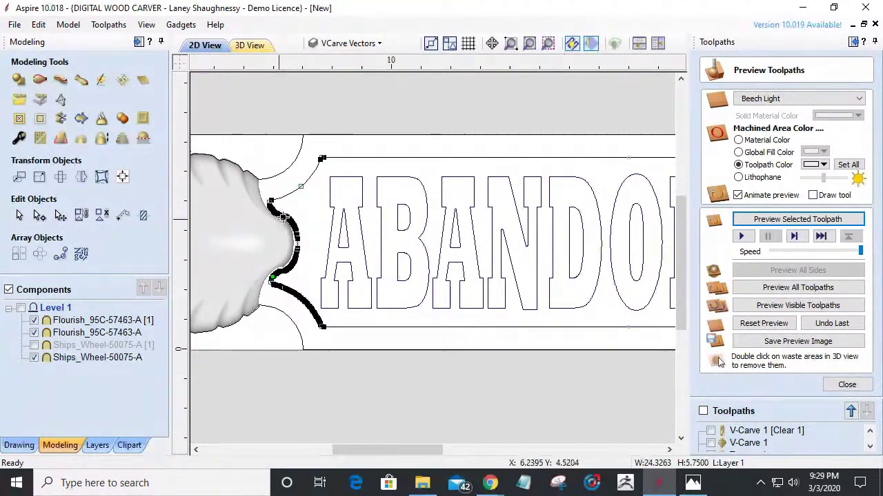
{"action": "scroll", "coordinate": [312, 195], "scroll_direction": "up", "scroll_amount": 1}
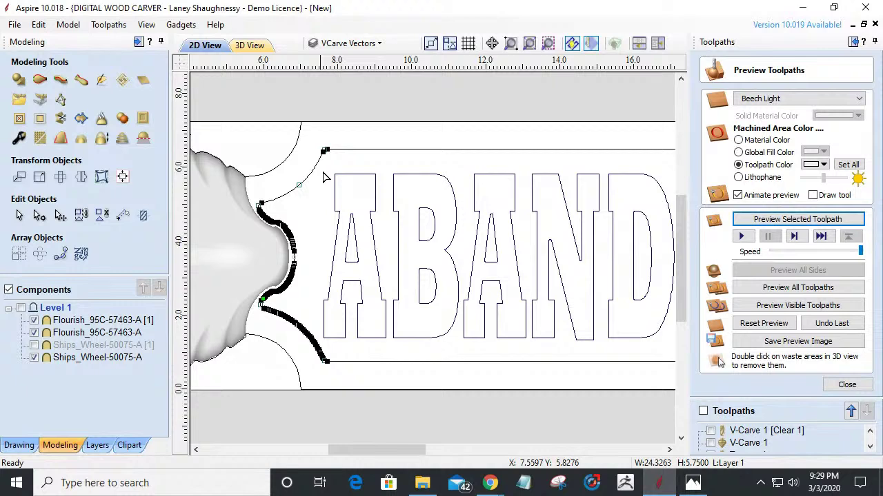
{"action": "scroll", "coordinate": [327, 150], "scroll_direction": "up", "scroll_amount": 2}
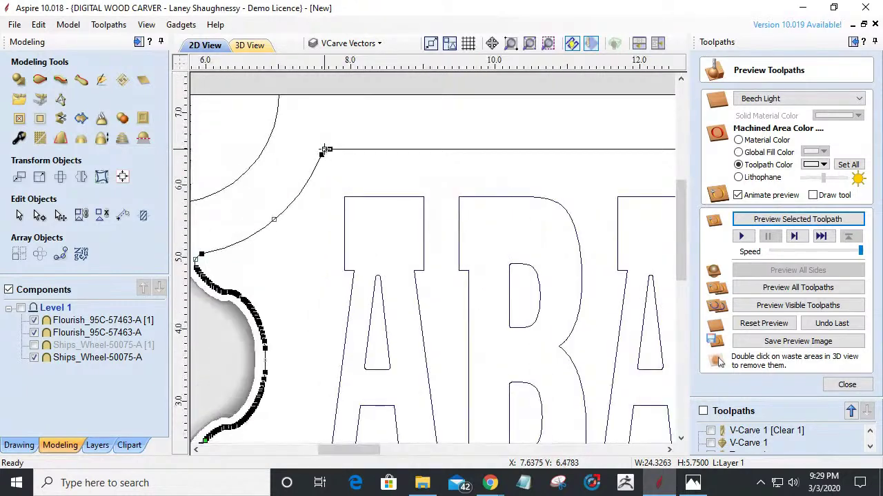
{"action": "right_click", "coordinate": [337, 150]}
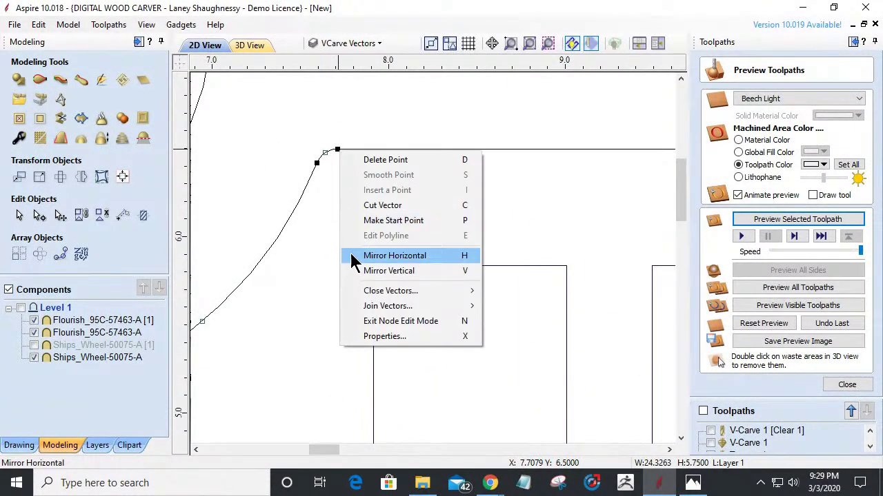
{"action": "left_click", "coordinate": [363, 206]}
{"action": "scroll", "coordinate": [363, 218], "scroll_direction": "down", "scroll_amount": 3}
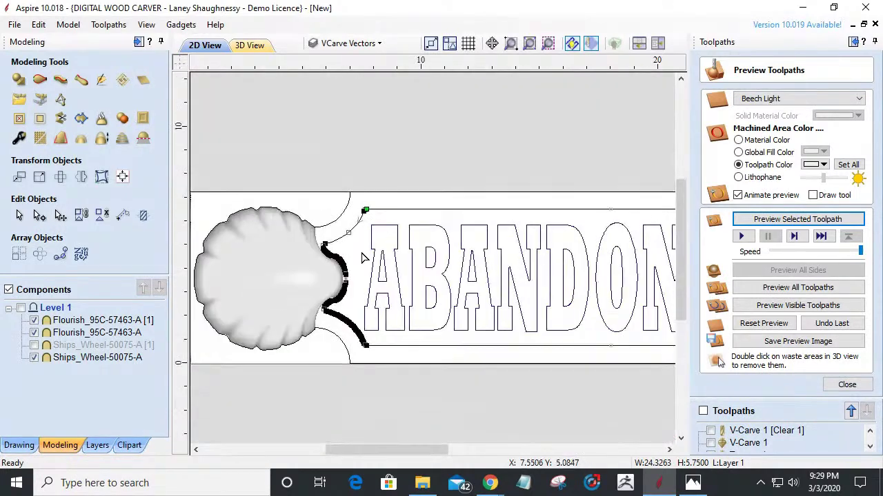
Step: Cut the inner border vector at the left end of its straight bottom edge and leave node editing with the drawing tools shown
{"action": "scroll", "coordinate": [373, 326], "scroll_direction": "up", "scroll_amount": 2}
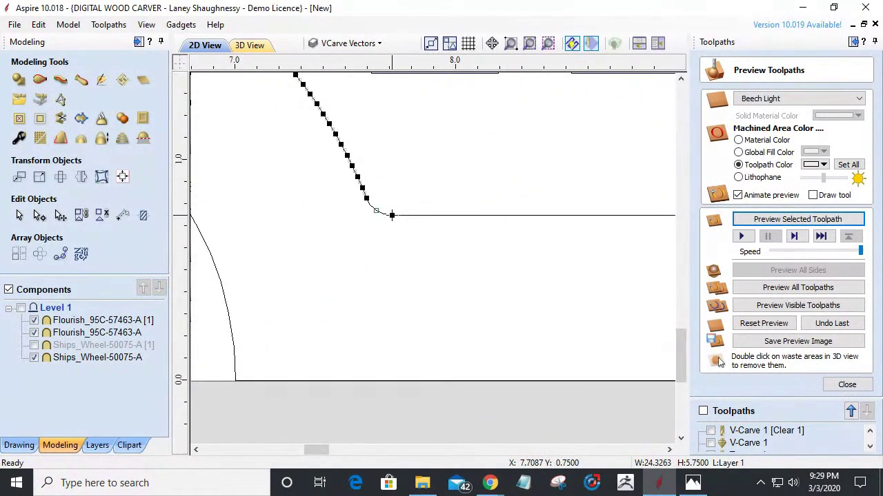
{"action": "right_click", "coordinate": [392, 215]}
{"action": "left_click", "coordinate": [419, 271]}
{"action": "scroll", "coordinate": [404, 334], "scroll_direction": "down", "scroll_amount": 2}
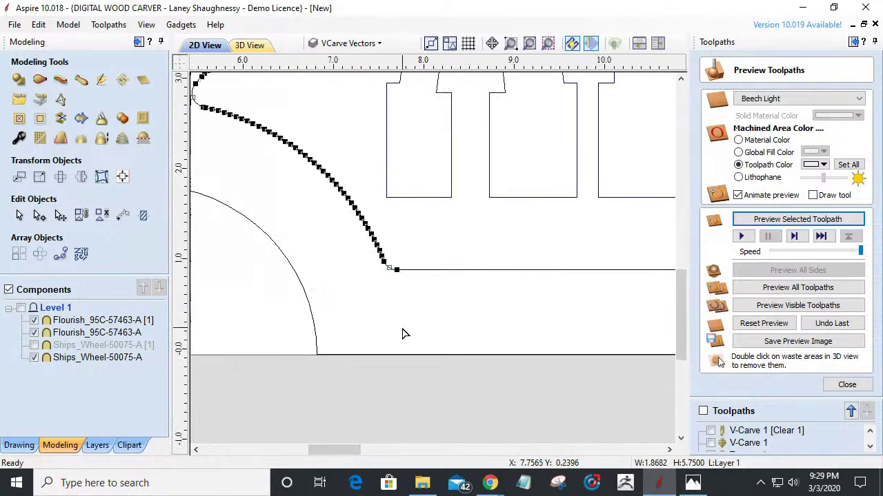
{"action": "scroll", "coordinate": [404, 334], "scroll_direction": "down", "scroll_amount": 3}
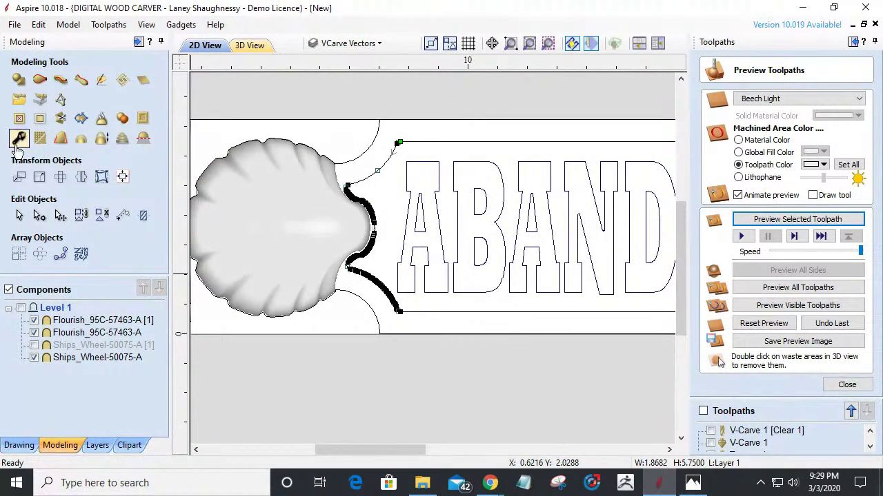
{"action": "left_click", "coordinate": [19, 445]}
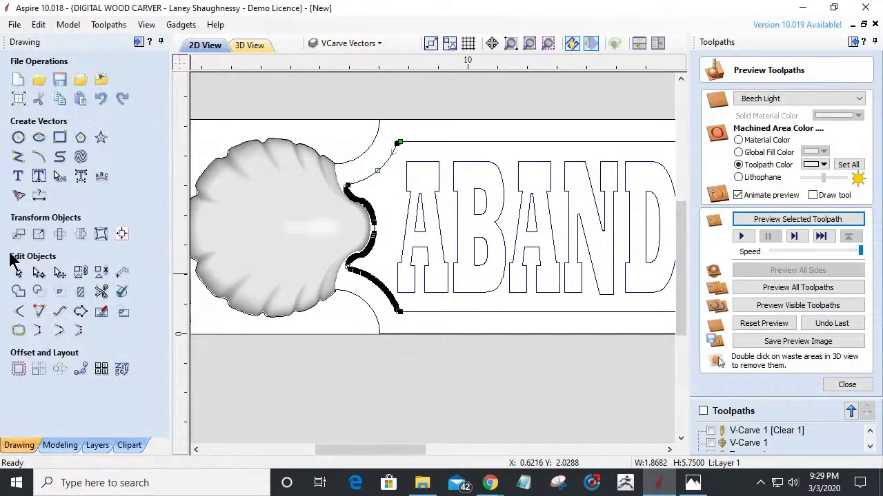
{"action": "left_click", "coordinate": [18, 273]}
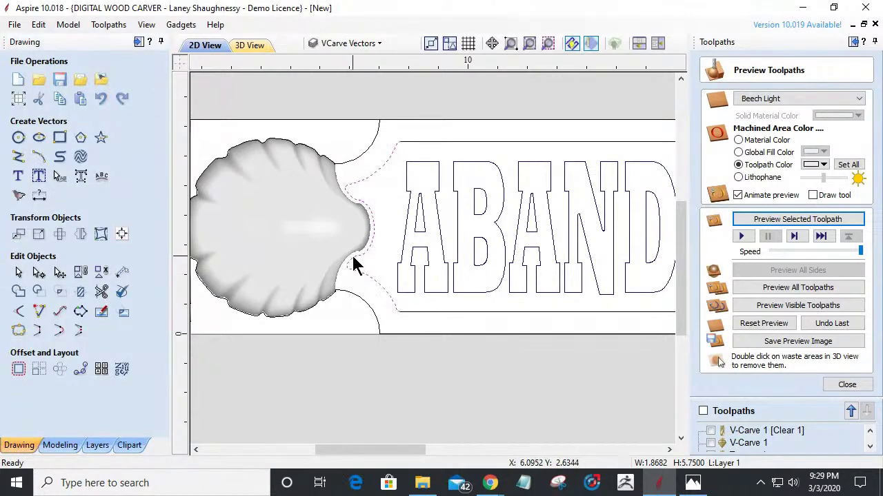
Step: Nudge the separated left curve of the inner border to the right, slightly farther from the left shell
{"action": "key", "text": "Right"}
{"action": "key", "text": "Right"}
{"action": "key", "text": "Right"}
{"action": "key", "text": "Right"}
{"action": "key", "text": "Left"}
{"action": "key", "text": "Left"}
{"action": "key", "text": "Right"}
{"action": "scroll", "coordinate": [369, 178], "scroll_direction": "up", "scroll_amount": 3}
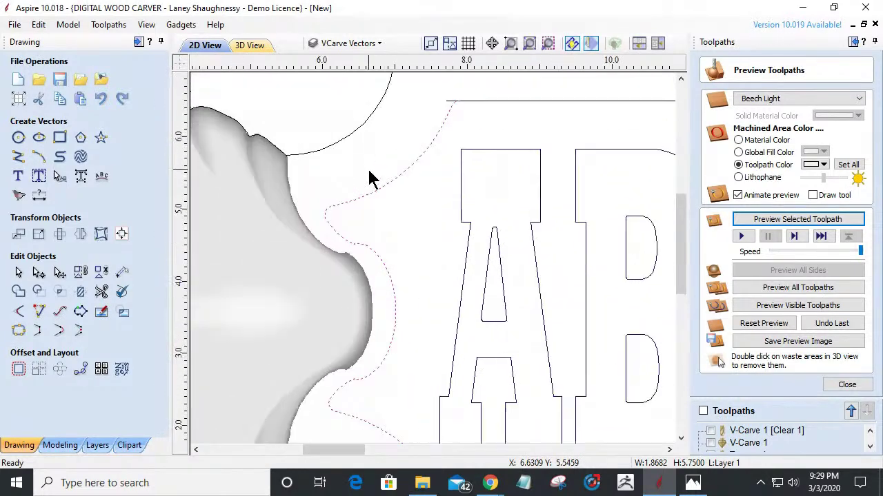
{"action": "scroll", "coordinate": [369, 178], "scroll_direction": "down", "scroll_amount": 1}
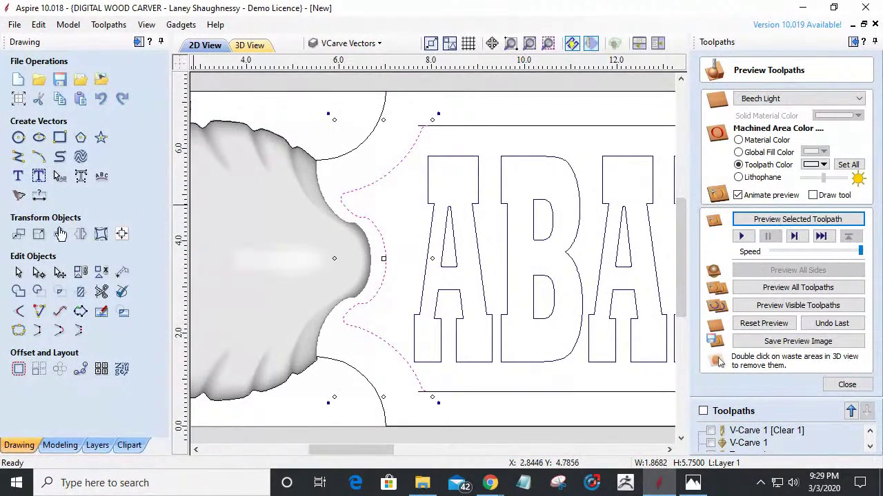
Step: Refit the border's left curve with Bezier curves at 0.01 inches tolerance, without keeping sharp corners and replacing the selected vector
{"action": "left_click", "coordinate": [39, 272]}
{"action": "left_click_drag", "start_coordinate": [388, 269], "coordinate": [386, 319]}
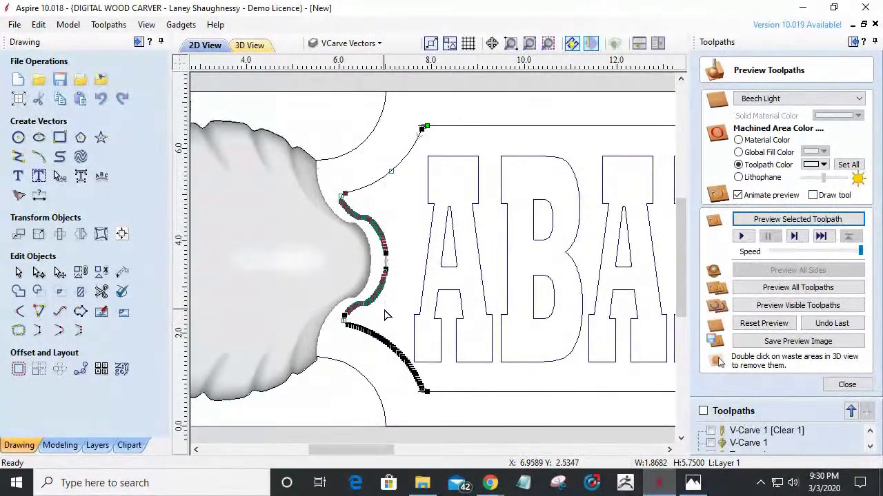
{"action": "left_click", "coordinate": [387, 315]}
{"action": "scroll", "coordinate": [387, 330], "scroll_direction": "up", "scroll_amount": 2}
{"action": "left_click", "coordinate": [383, 347]}
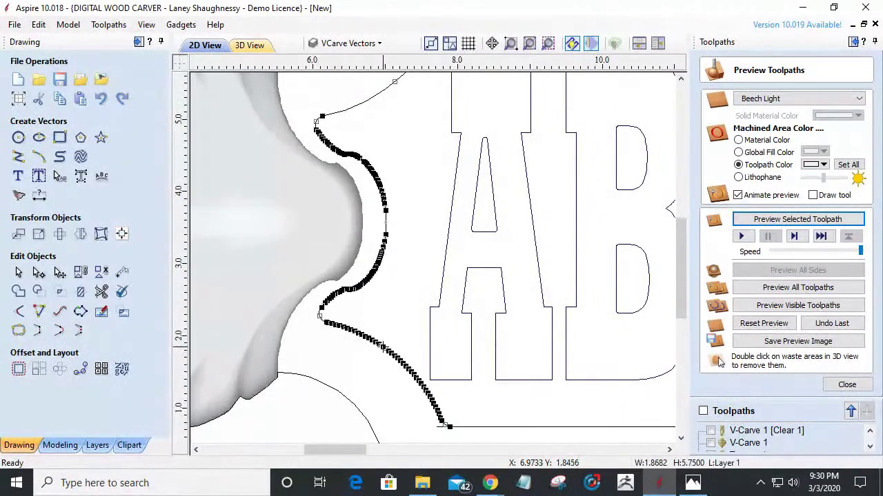
{"action": "scroll", "coordinate": [390, 351], "scroll_direction": "down", "scroll_amount": 2}
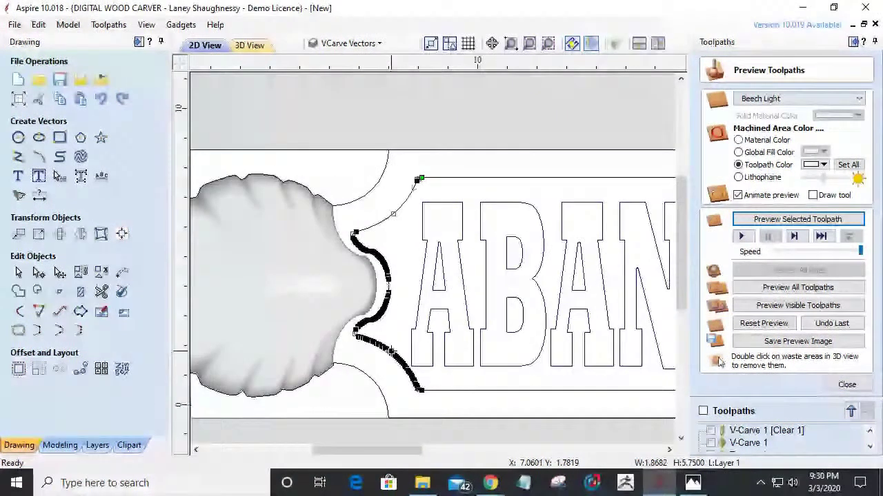
{"action": "scroll", "coordinate": [394, 407], "scroll_direction": "up", "scroll_amount": 3}
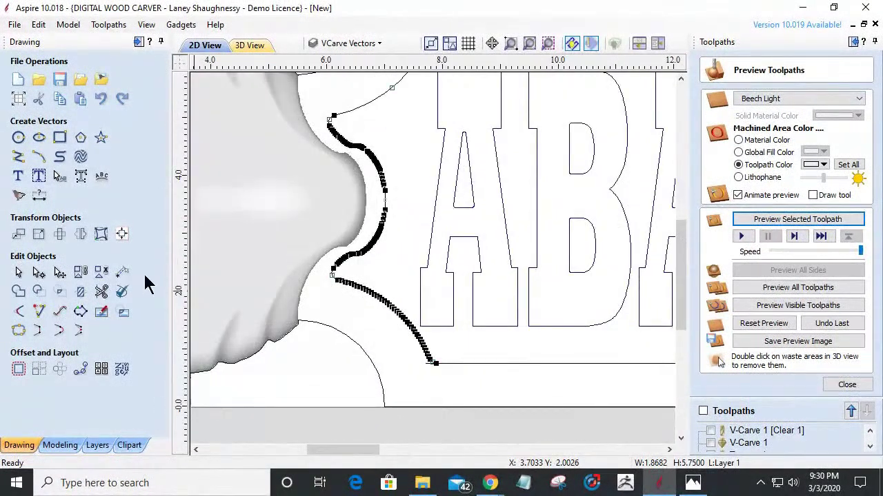
{"action": "left_click", "coordinate": [60, 314]}
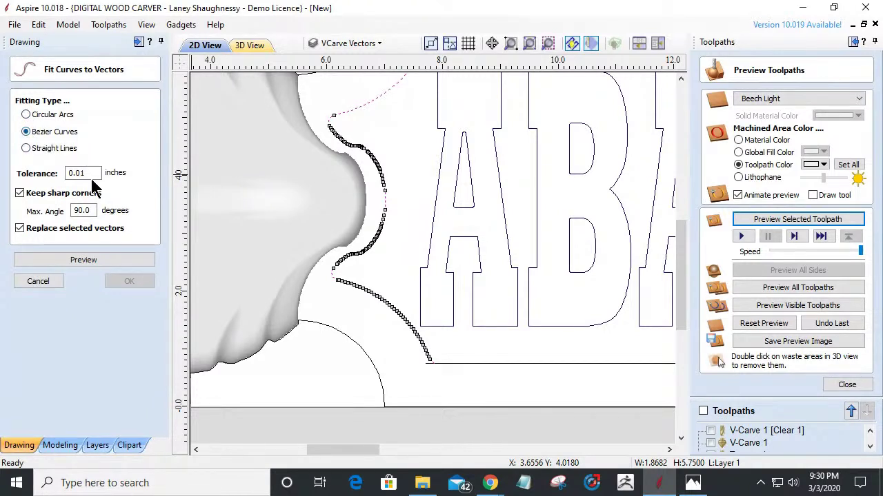
{"action": "left_click", "coordinate": [19, 194]}
{"action": "left_click", "coordinate": [56, 259]}
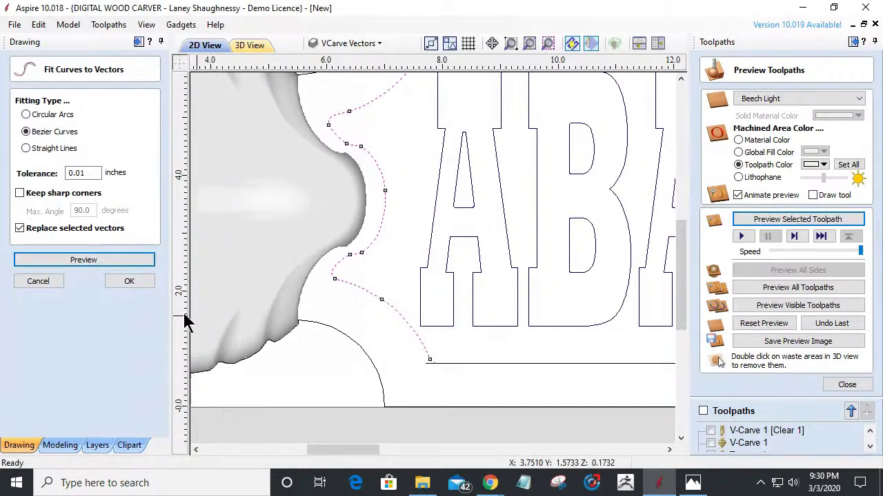
{"action": "left_click", "coordinate": [133, 280]}
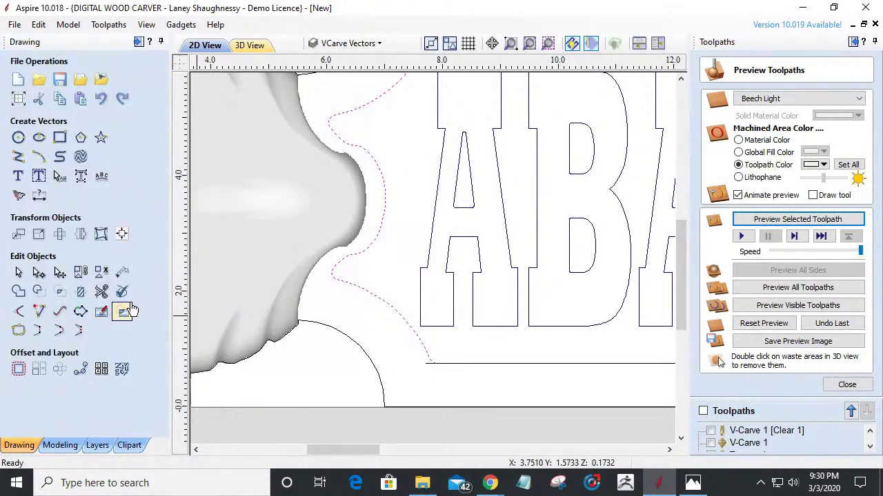
Step: Select the nodes around the upper notch of the left border curve and nudge them right, away from the shell
{"action": "left_click", "coordinate": [39, 273]}
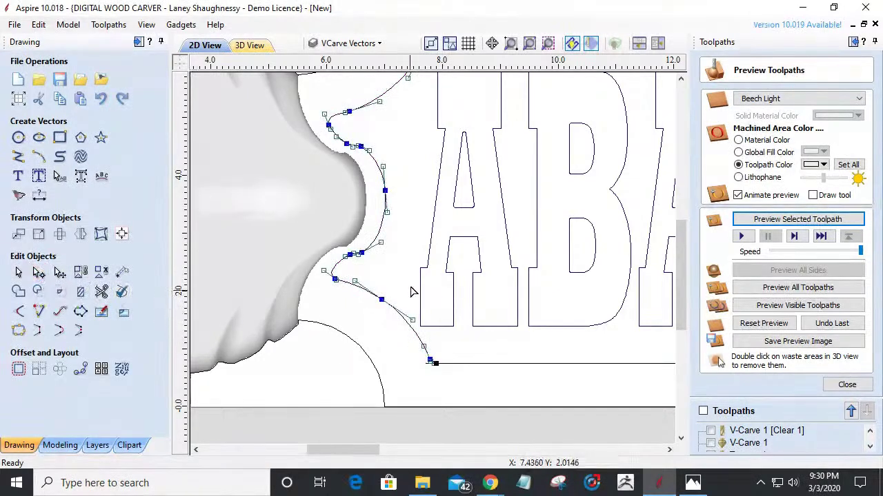
{"action": "scroll", "coordinate": [375, 255], "scroll_direction": "down", "scroll_amount": 2}
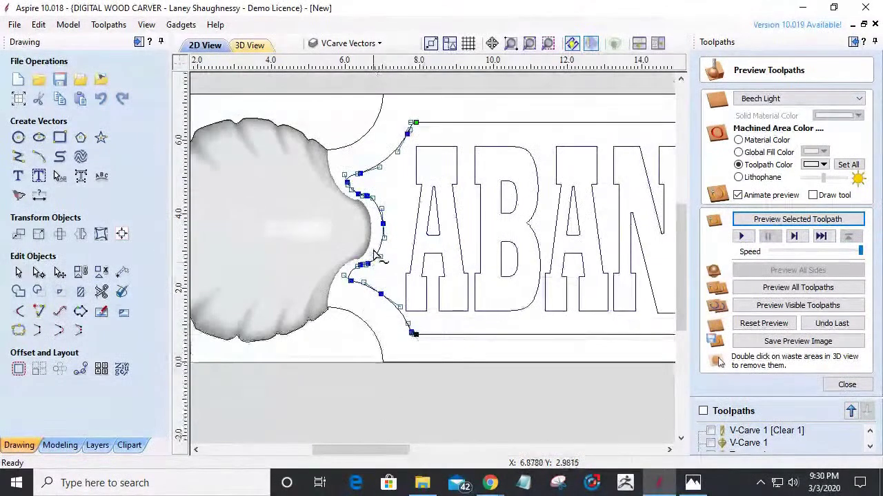
{"action": "scroll", "coordinate": [362, 234], "scroll_direction": "down", "scroll_amount": 1}
{"action": "scroll", "coordinate": [350, 200], "scroll_direction": "up", "scroll_amount": 5}
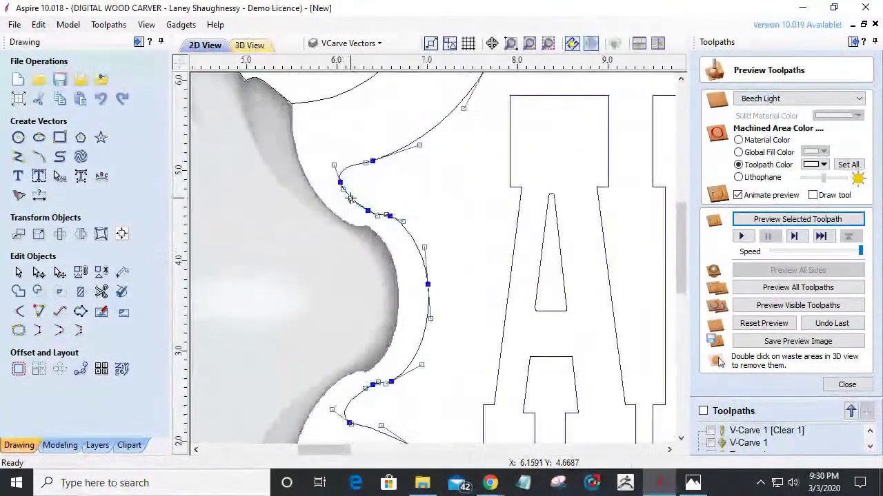
{"action": "left_click_drag", "start_coordinate": [340, 180], "coordinate": [348, 180]}
{"action": "left_click", "coordinate": [343, 180]}
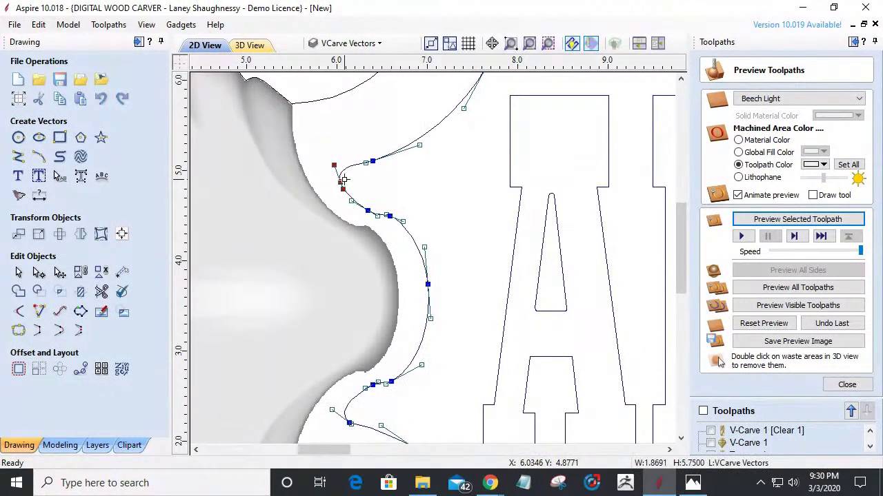
{"action": "scroll", "coordinate": [331, 161], "scroll_direction": "down", "scroll_amount": 3}
{"action": "left_click_drag", "start_coordinate": [312, 146], "coordinate": [363, 202]}
{"action": "key", "text": "Right"}
{"action": "key", "text": "Right"}
{"action": "key", "text": "Right"}
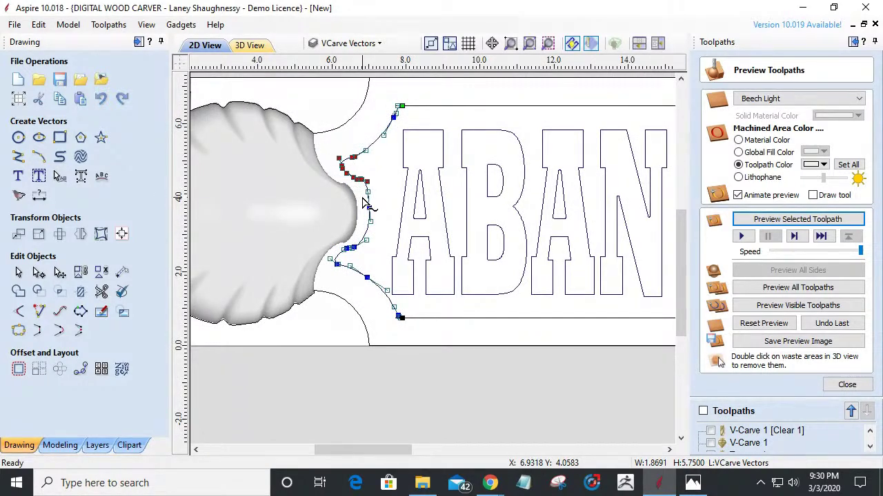
{"action": "key", "text": "Left"}
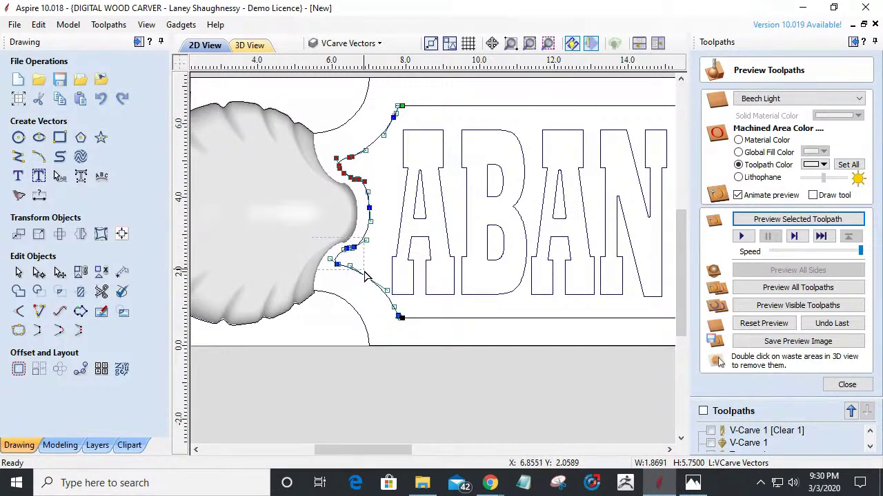
Step: Shift the lower notch nodes of the left border curve right, then move the notch's tip node farther from the shell
{"action": "left_click_drag", "start_coordinate": [362, 286], "coordinate": [361, 285]}
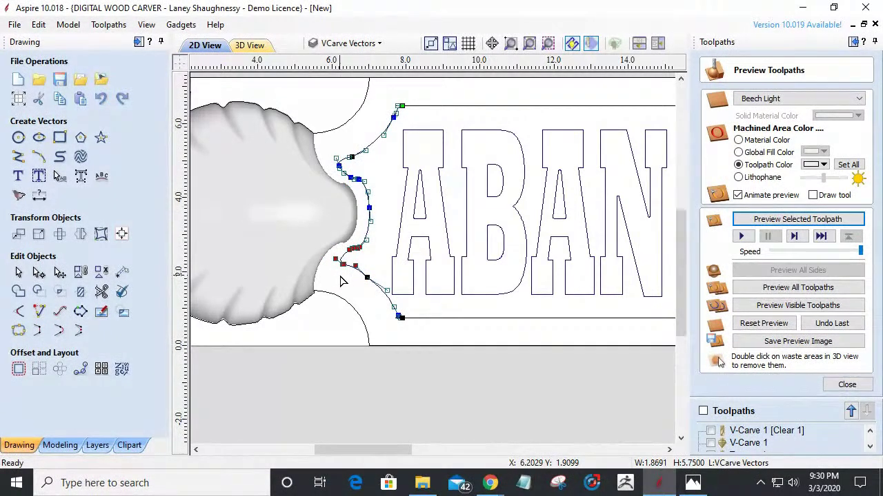
{"action": "scroll", "coordinate": [340, 277], "scroll_direction": "up", "scroll_amount": 3}
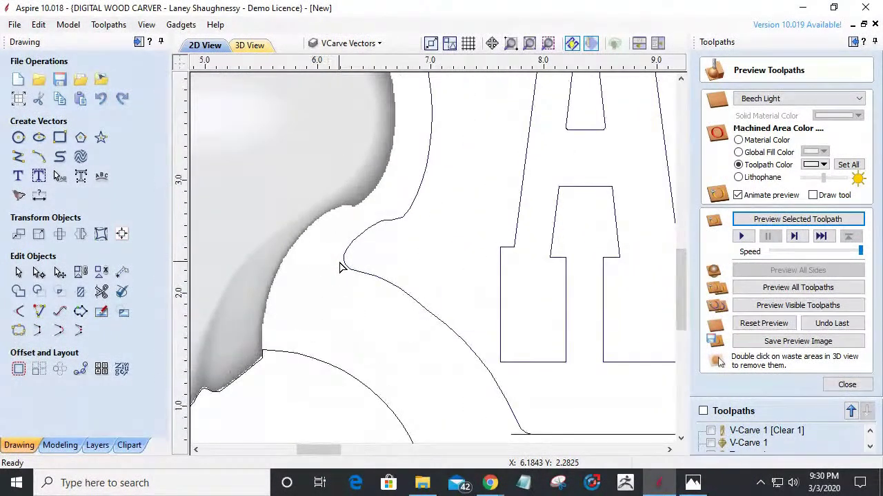
{"action": "left_click", "coordinate": [347, 271]}
{"action": "scroll", "coordinate": [329, 255], "scroll_direction": "up", "scroll_amount": 2}
{"action": "mouse_move", "coordinate": [318, 231]}
{"action": "left_mouse_down"}
{"action": "mouse_move", "coordinate": [345, 235]}
{"action": "mouse_move", "coordinate": [331, 233]}
{"action": "left_mouse_up"}
{"action": "scroll", "coordinate": [331, 232], "scroll_direction": "down", "scroll_amount": 3}
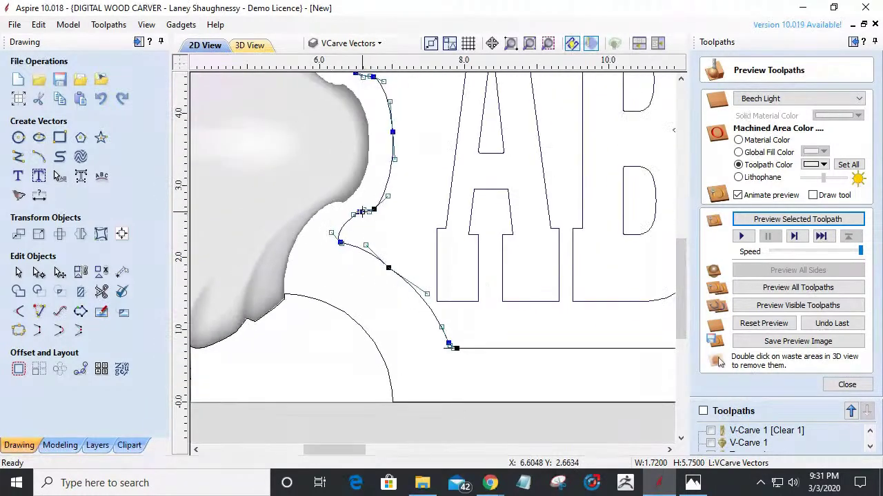
Step: Delete the extra node between the lower notch's tip and the shell bulge, then reshape the tip with its curve handle
{"action": "scroll", "coordinate": [361, 212], "scroll_direction": "up", "scroll_amount": 3}
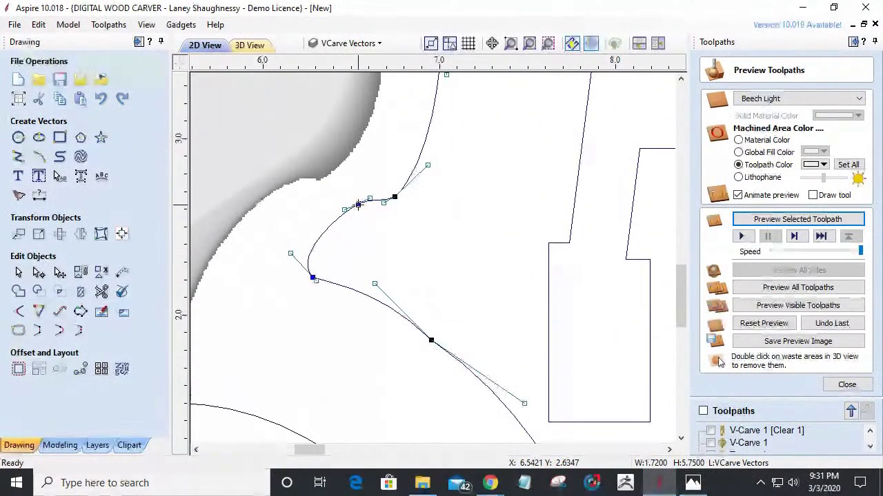
{"action": "right_click", "coordinate": [358, 205]}
{"action": "left_click", "coordinate": [369, 217]}
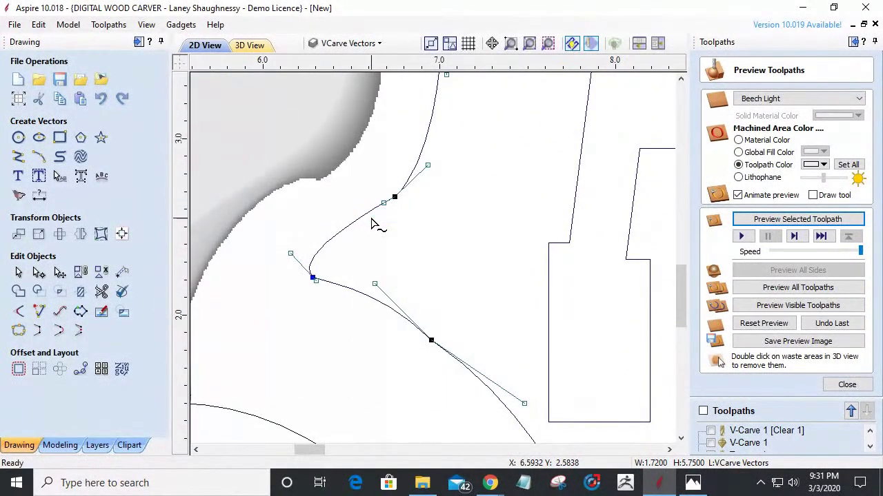
{"action": "left_click_drag", "start_coordinate": [290, 252], "coordinate": [251, 244]}
{"action": "scroll", "coordinate": [271, 268], "scroll_direction": "down", "scroll_amount": 2}
{"action": "scroll", "coordinate": [271, 267], "scroll_direction": "down", "scroll_amount": 2}
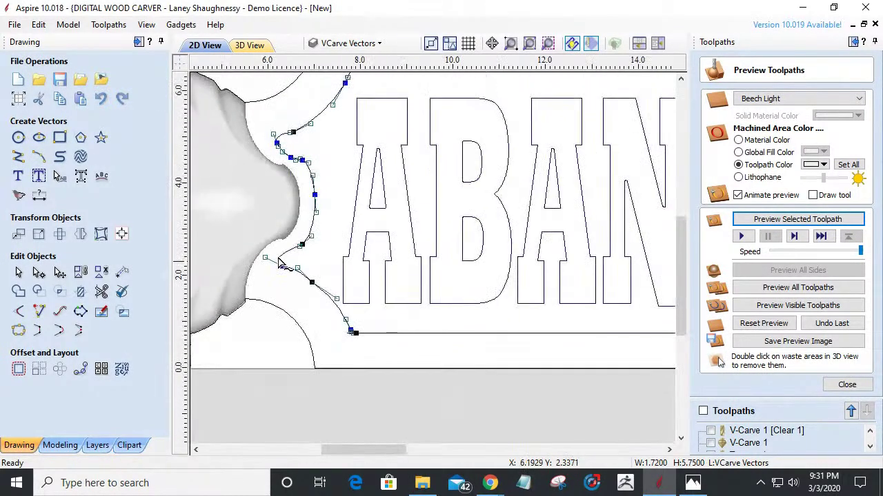
Step: Reshape the upper notch's tip by pulling its curve handle toward the shell, then deselect the curve and check its clearance
{"action": "scroll", "coordinate": [274, 128], "scroll_direction": "up", "scroll_amount": 4}
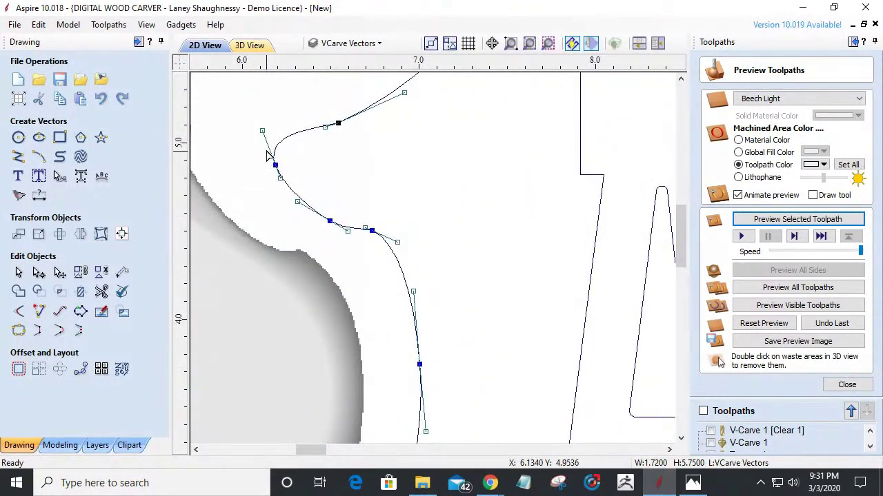
{"action": "left_click_drag", "start_coordinate": [262, 130], "coordinate": [242, 131]}
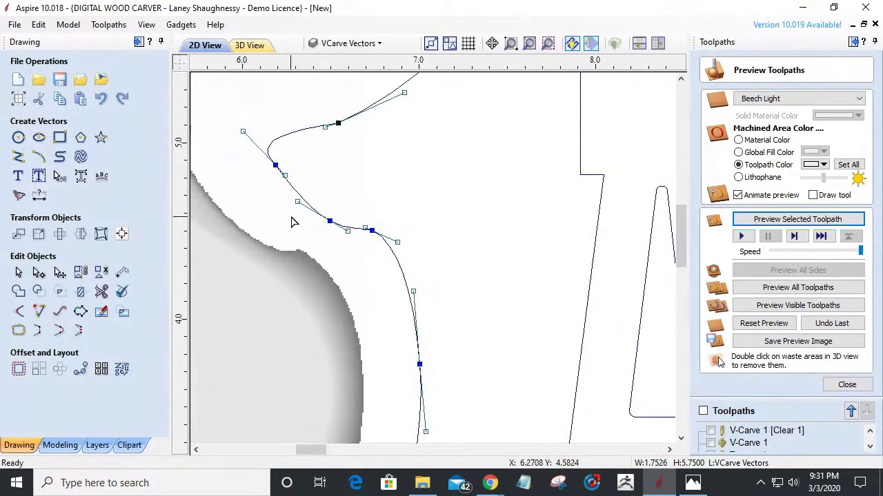
{"action": "scroll", "coordinate": [281, 203], "scroll_direction": "down", "scroll_amount": 3}
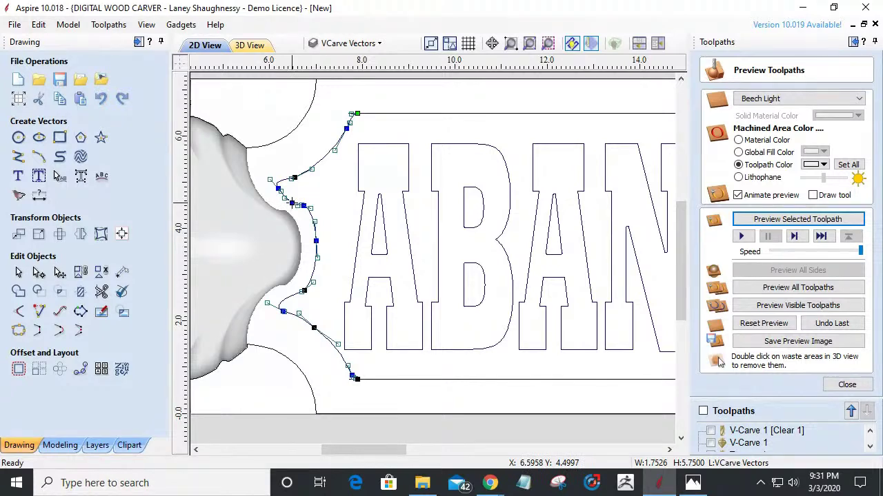
{"action": "left_click", "coordinate": [310, 266]}
{"action": "scroll", "coordinate": [309, 265], "scroll_direction": "down", "scroll_amount": 1}
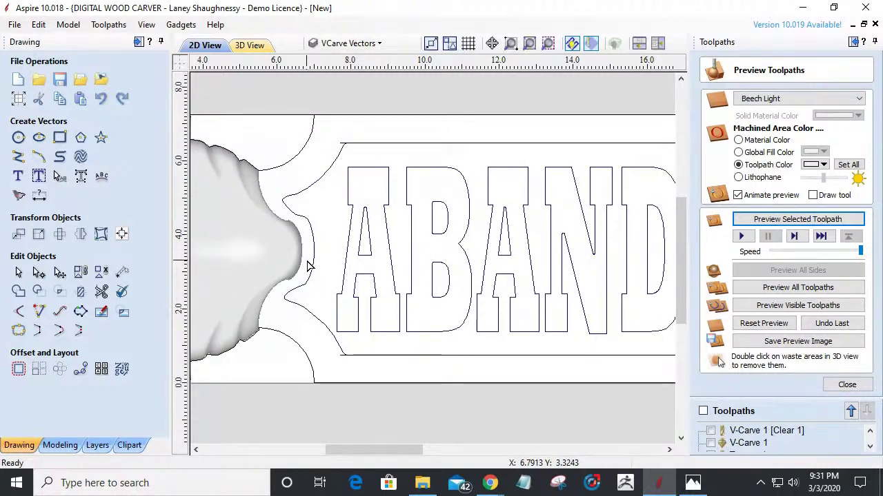
{"action": "scroll", "coordinate": [310, 266], "scroll_direction": "up", "scroll_amount": 2}
{"action": "scroll", "coordinate": [310, 265], "scroll_direction": "down", "scroll_amount": 2}
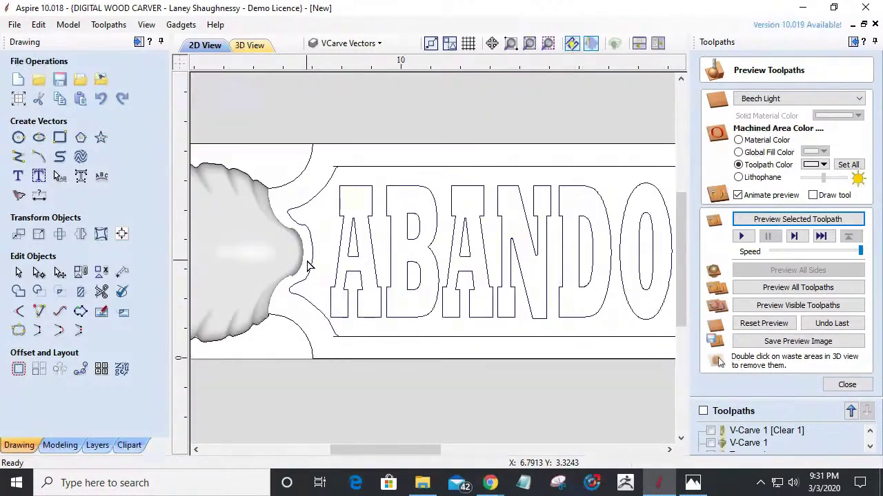
{"action": "scroll", "coordinate": [307, 263], "scroll_direction": "up", "scroll_amount": 1}
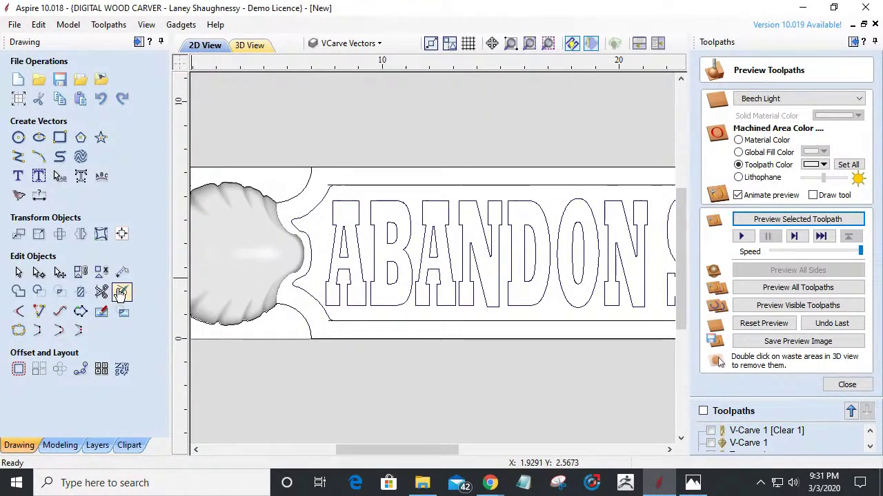
{"action": "scroll", "coordinate": [303, 238], "scroll_direction": "up", "scroll_amount": 1}
Step: Create a horizontally mirrored copy of the left border curve about the job center for the right end of the sign
{"action": "left_click", "coordinate": [80, 234]}
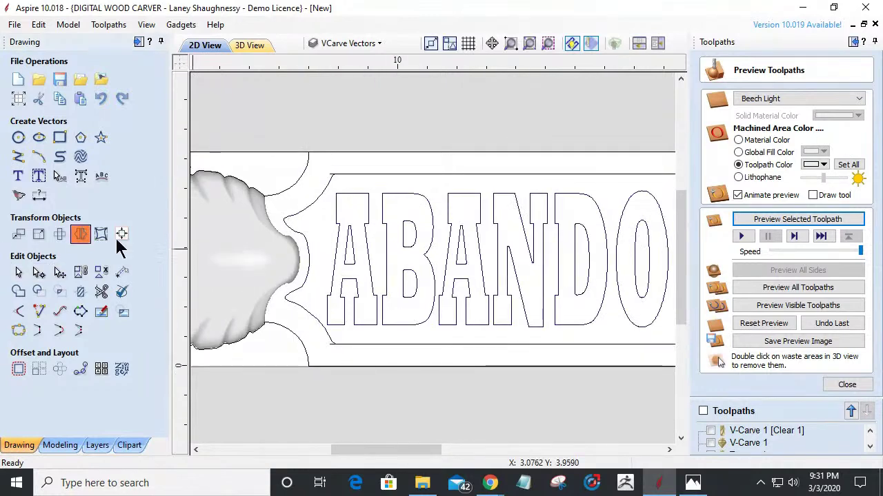
{"action": "left_click", "coordinate": [297, 213]}
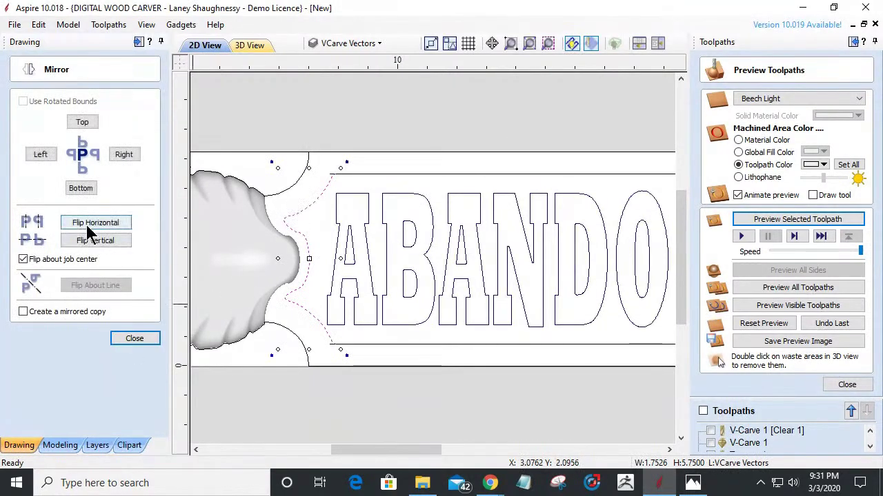
{"action": "left_click", "coordinate": [23, 311]}
{"action": "left_click", "coordinate": [95, 225]}
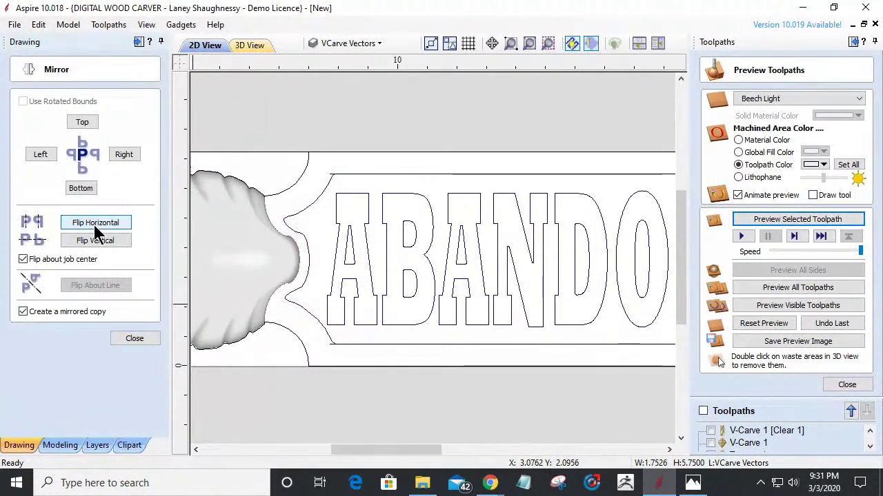
{"action": "left_click", "coordinate": [126, 339]}
{"action": "scroll", "coordinate": [308, 321], "scroll_direction": "down", "scroll_amount": 3}
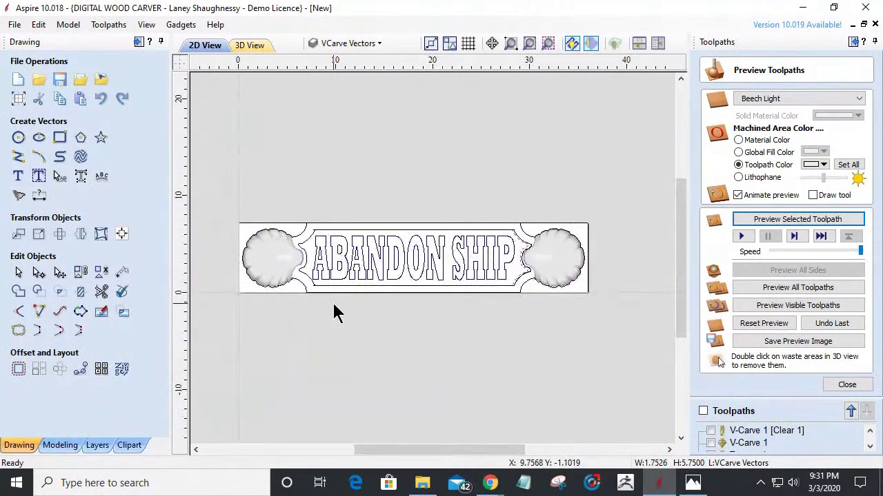
Step: Trim the overhanging left ends of the inner border's straight top and bottom edges where they meet the left curve
{"action": "scroll", "coordinate": [335, 312], "scroll_direction": "up", "scroll_amount": 2}
{"action": "scroll", "coordinate": [333, 302], "scroll_direction": "up", "scroll_amount": 1}
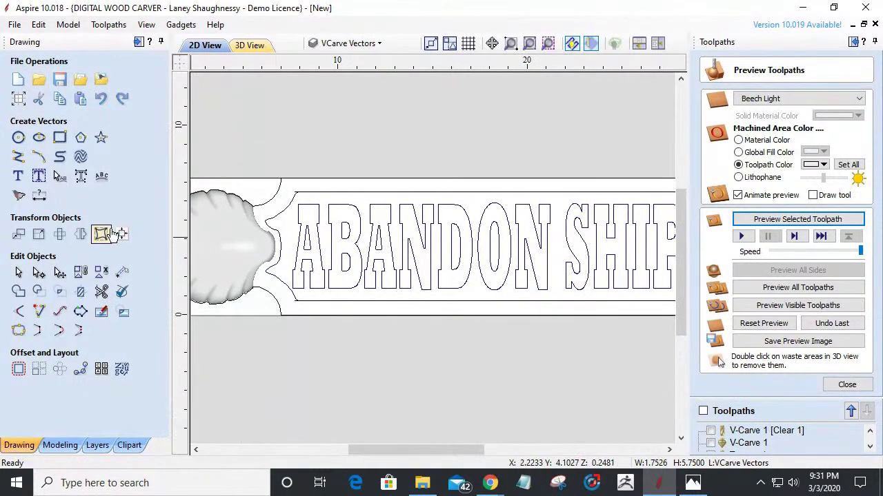
{"action": "left_click", "coordinate": [102, 291]}
{"action": "scroll", "coordinate": [384, 143], "scroll_direction": "up", "scroll_amount": 5}
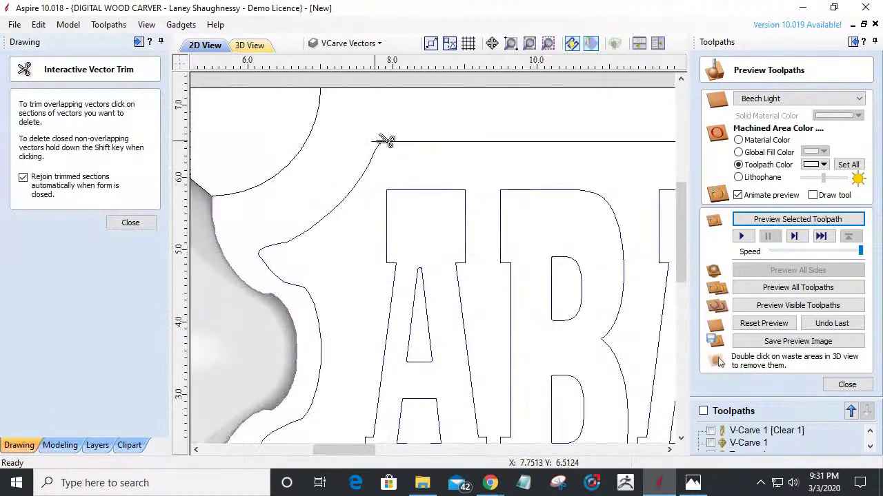
{"action": "left_click", "coordinate": [371, 149]}
{"action": "scroll", "coordinate": [346, 195], "scroll_direction": "down", "scroll_amount": 5}
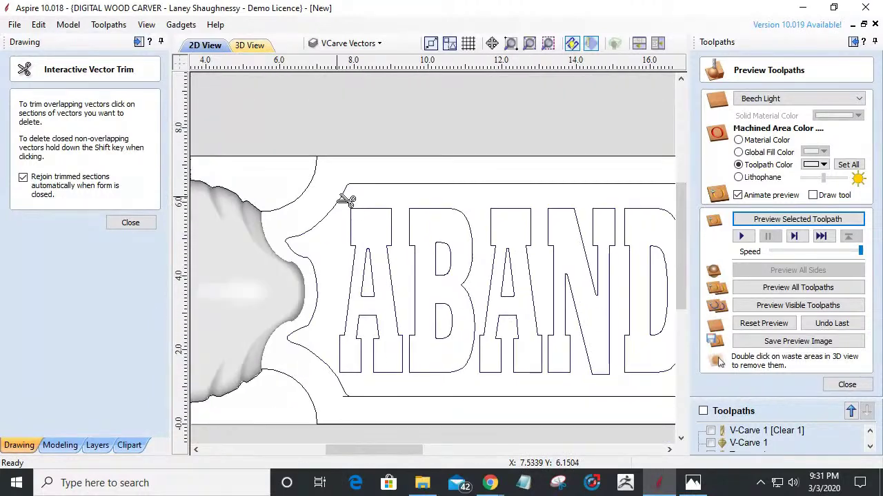
{"action": "scroll", "coordinate": [337, 416], "scroll_direction": "up", "scroll_amount": 5}
{"action": "scroll", "coordinate": [355, 387], "scroll_direction": "up", "scroll_amount": 1}
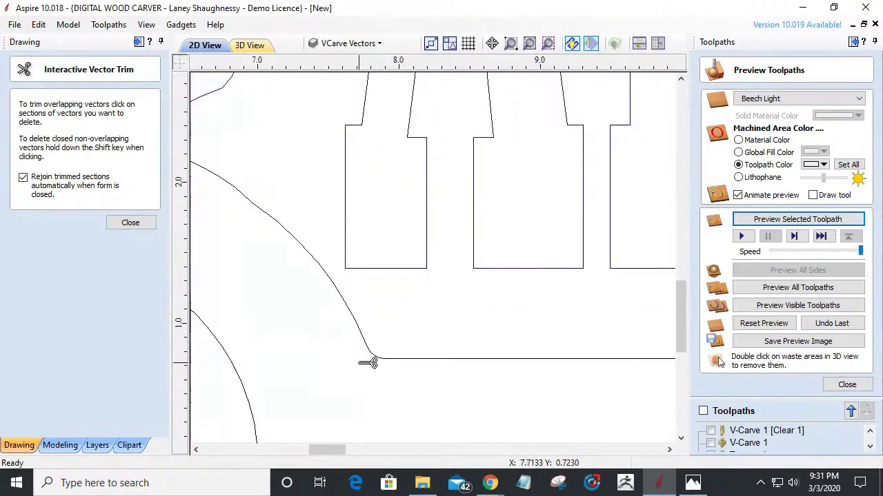
Step: Trim the overhanging right ends of the inner border where they meet the mirrored curve, rejoining the trimmed sections
{"action": "scroll", "coordinate": [345, 355], "scroll_direction": "down", "scroll_amount": 5}
{"action": "scroll", "coordinate": [578, 233], "scroll_direction": "up", "scroll_amount": 5}
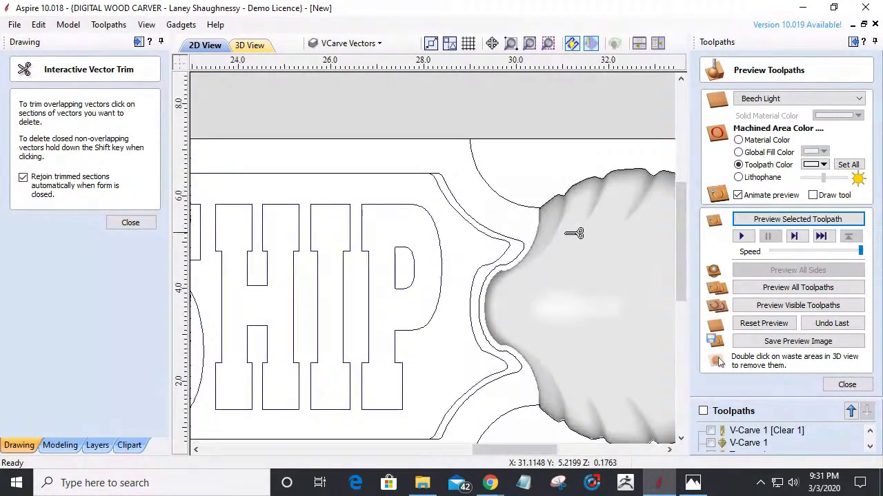
{"action": "scroll", "coordinate": [573, 233], "scroll_direction": "up", "scroll_amount": 2}
{"action": "left_click", "coordinate": [495, 249]}
{"action": "scroll", "coordinate": [495, 249], "scroll_direction": "down", "scroll_amount": 3}
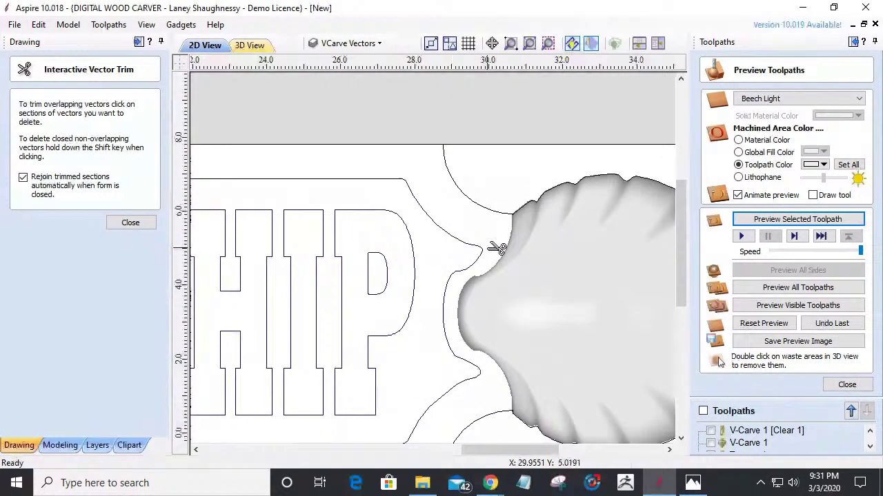
{"action": "scroll", "coordinate": [524, 252], "scroll_direction": "down", "scroll_amount": 4}
{"action": "left_click", "coordinate": [131, 225]}
Step: Open the Pocket toolpath settings with the raster clearing strategy and try to calculate the Pocket 2 toolpath
{"action": "scroll", "coordinate": [388, 250], "scroll_direction": "up", "scroll_amount": 3}
{"action": "left_click", "coordinate": [391, 243]}
{"action": "scroll", "coordinate": [369, 247], "scroll_direction": "down", "scroll_amount": 3}
{"action": "left_click", "coordinate": [847, 385]}
{"action": "double_click", "coordinate": [740, 437]}
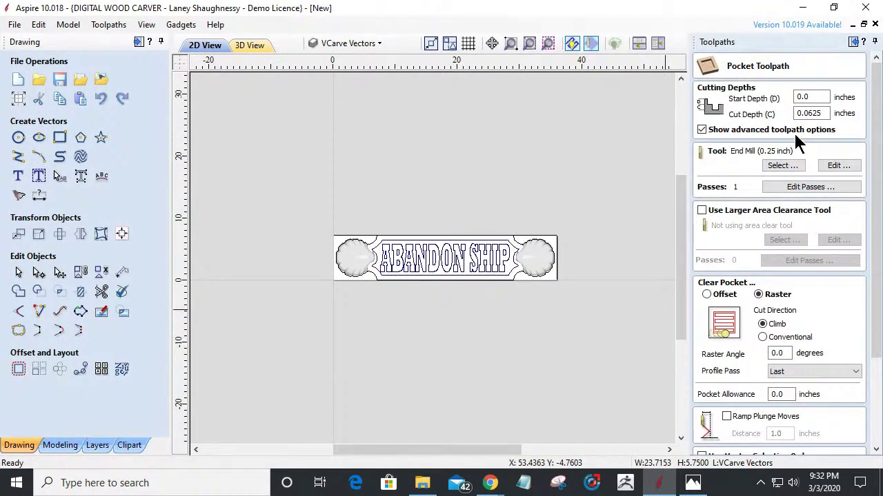
{"action": "scroll", "coordinate": [877, 338], "scroll_direction": "down", "scroll_amount": 3}
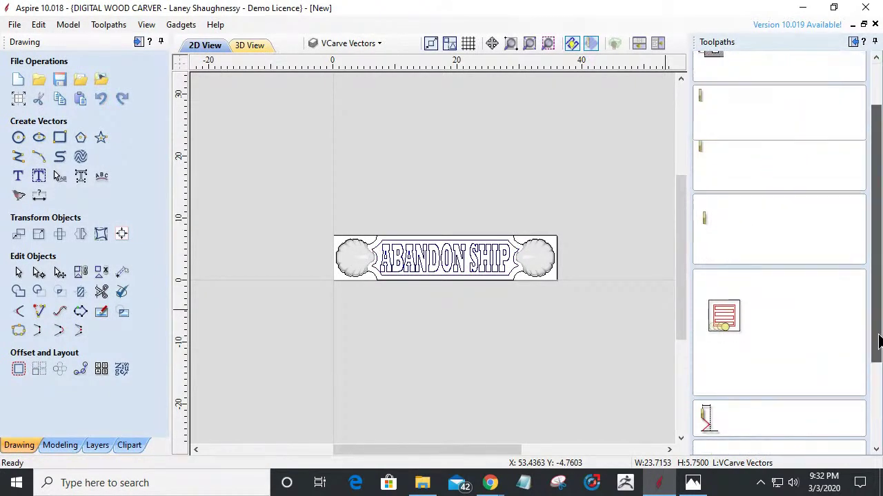
{"action": "left_click", "coordinate": [710, 447]}
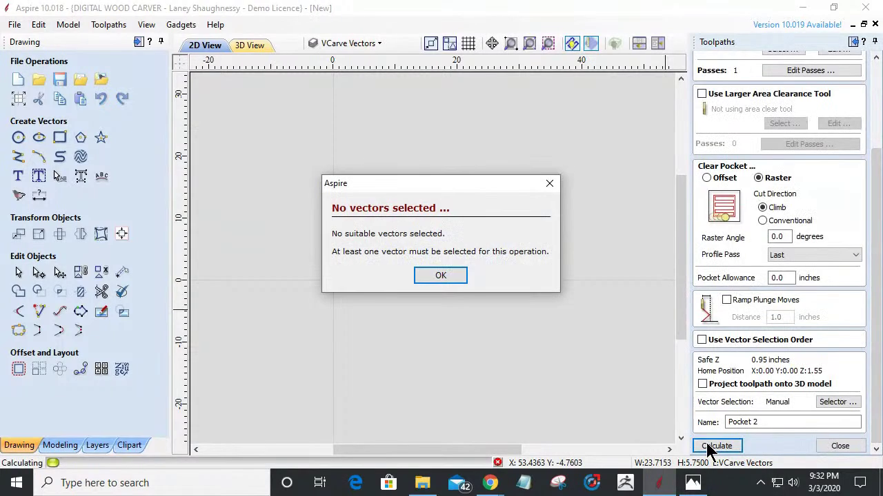
Step: Select the inner border, check that it is closed with Join Vectors, and calculate the Pocket 2 toolpath
{"action": "left_click", "coordinate": [440, 276]}
{"action": "left_click", "coordinate": [434, 247]}
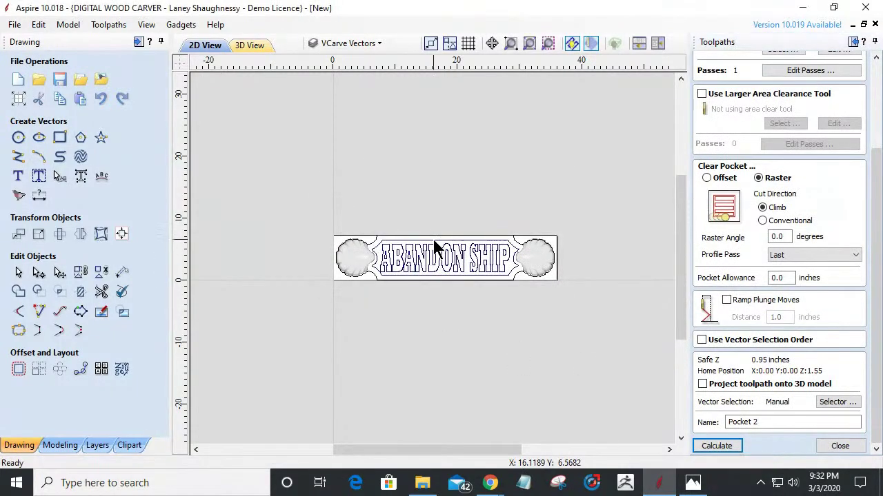
{"action": "left_click", "coordinate": [19, 330]}
{"action": "left_click", "coordinate": [129, 246]}
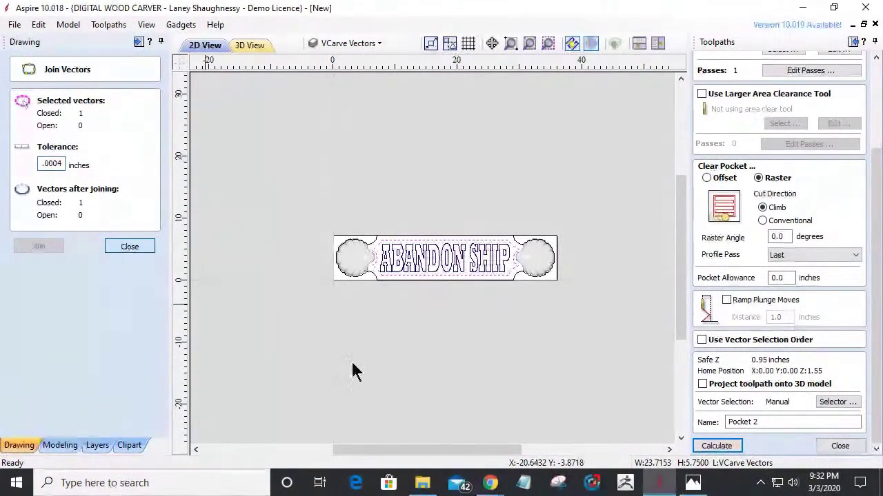
{"action": "left_click", "coordinate": [705, 452]}
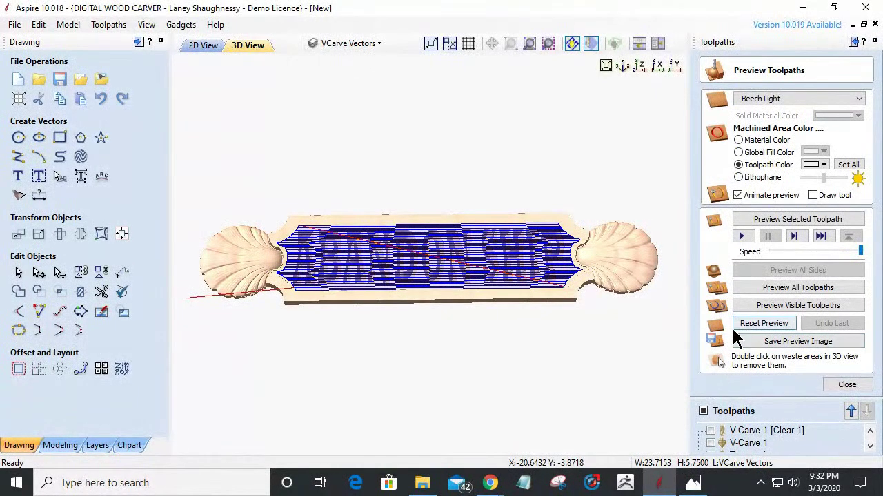
Step: Reset the preview and make Profile 5, 3D Finish 3, 3D Roughing 1 and V-Carve 5 visible alongside Pocket 2
{"action": "left_click", "coordinate": [734, 331]}
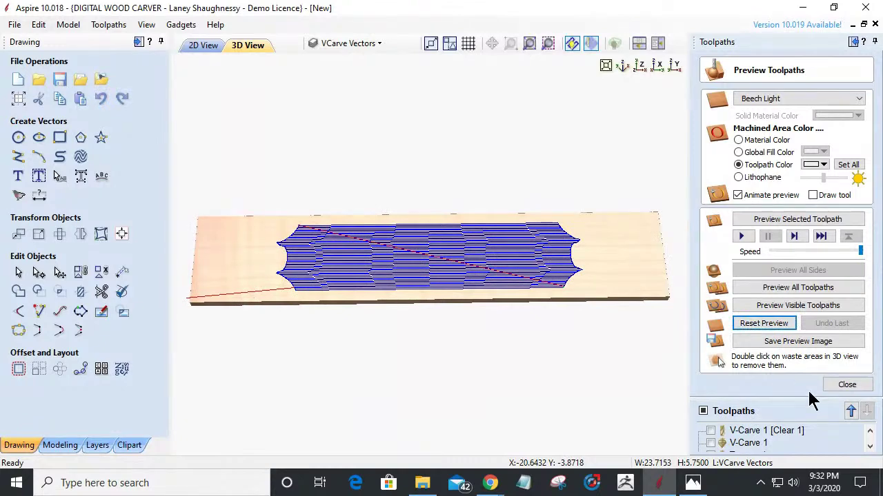
{"action": "left_click", "coordinate": [732, 413]}
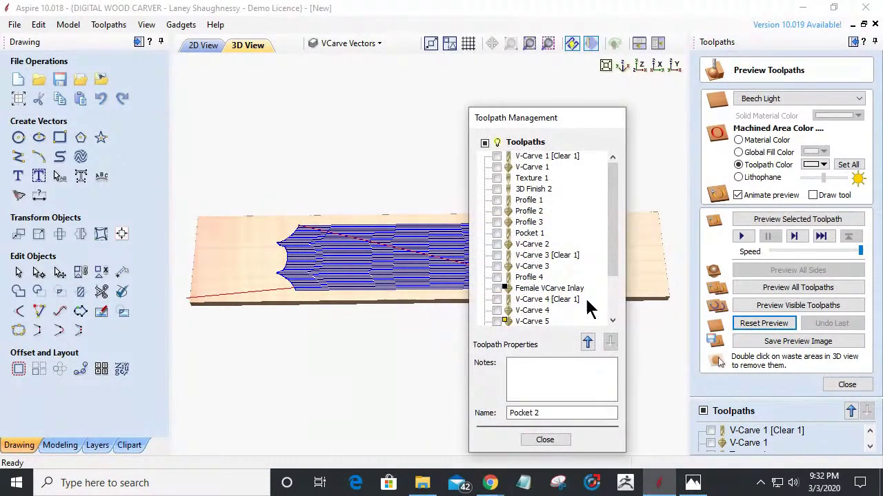
{"action": "scroll", "coordinate": [549, 286], "scroll_direction": "down", "scroll_amount": 2}
{"action": "left_click", "coordinate": [497, 299]}
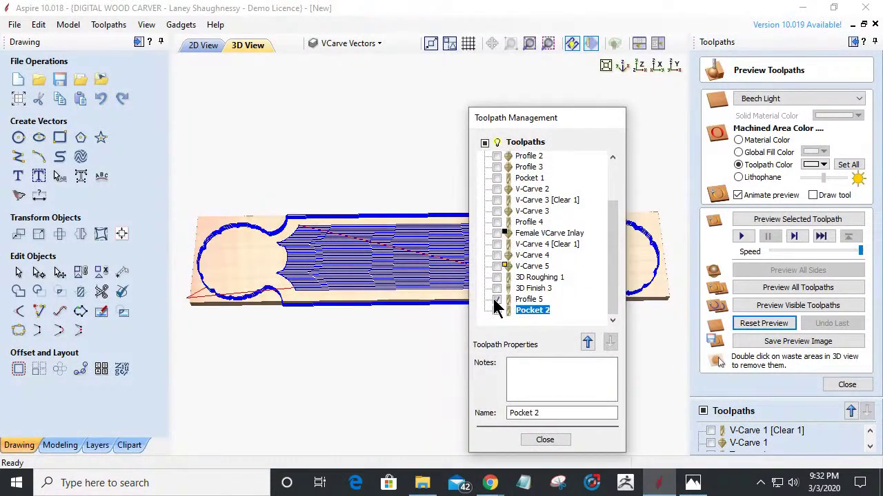
{"action": "left_click", "coordinate": [496, 288]}
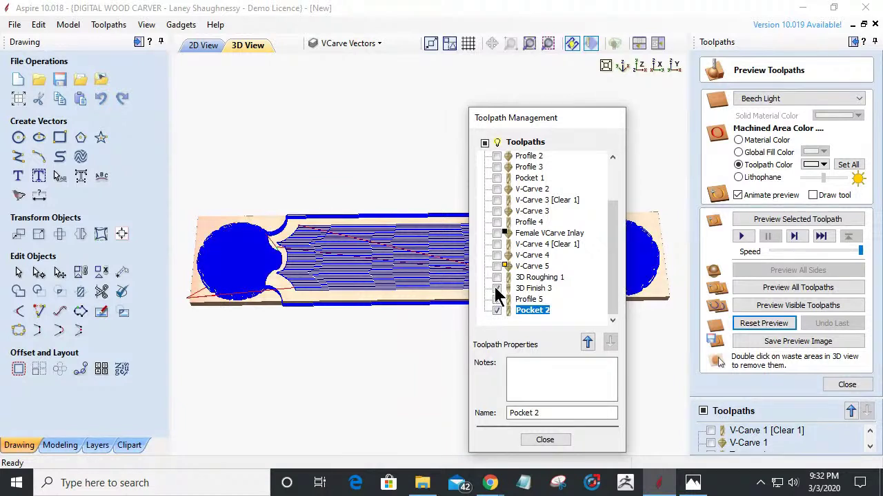
{"action": "left_click", "coordinate": [497, 277]}
{"action": "left_click", "coordinate": [497, 266]}
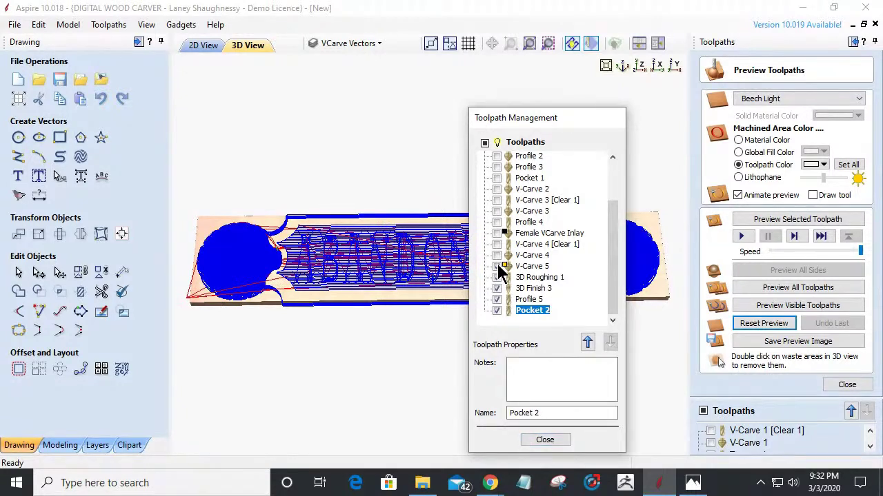
Step: Reorder the toolpaths so that Profile 5 comes last and Pocket 2 sits directly above V-Carve 5
{"action": "left_click", "coordinate": [517, 300]}
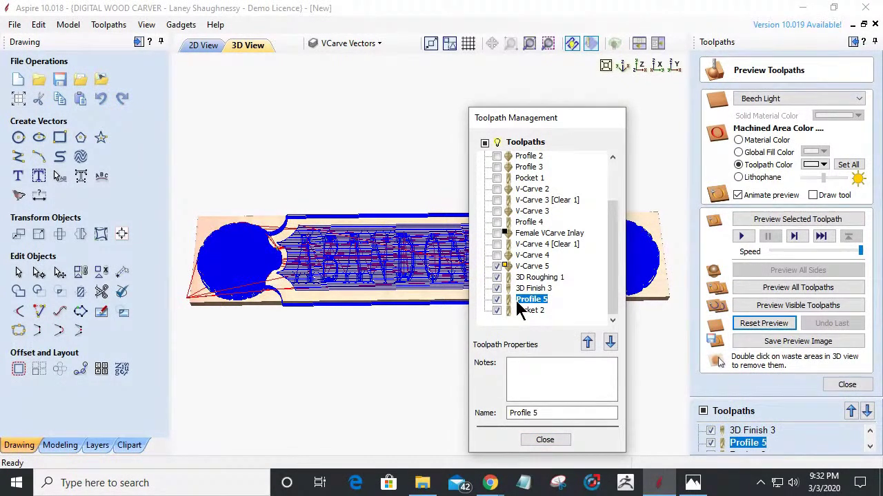
{"action": "left_click", "coordinate": [610, 343]}
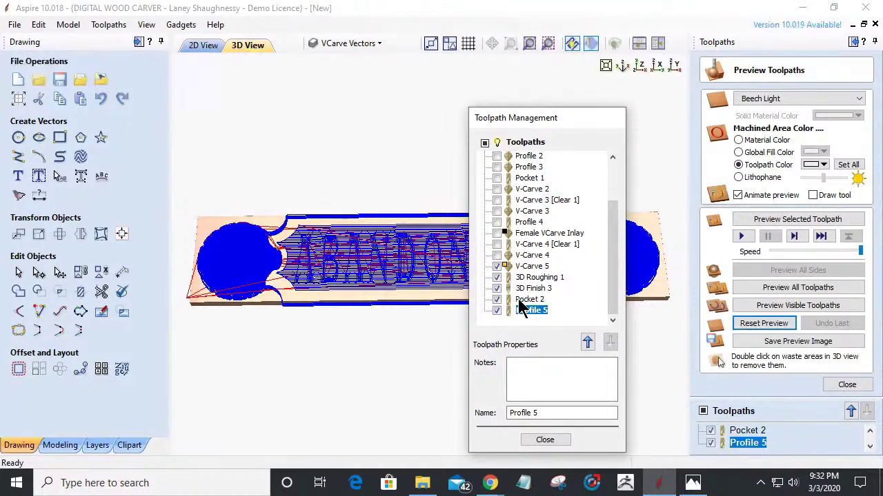
{"action": "left_click", "coordinate": [522, 300]}
{"action": "left_click", "coordinate": [587, 342]}
{"action": "left_click", "coordinate": [586, 343]}
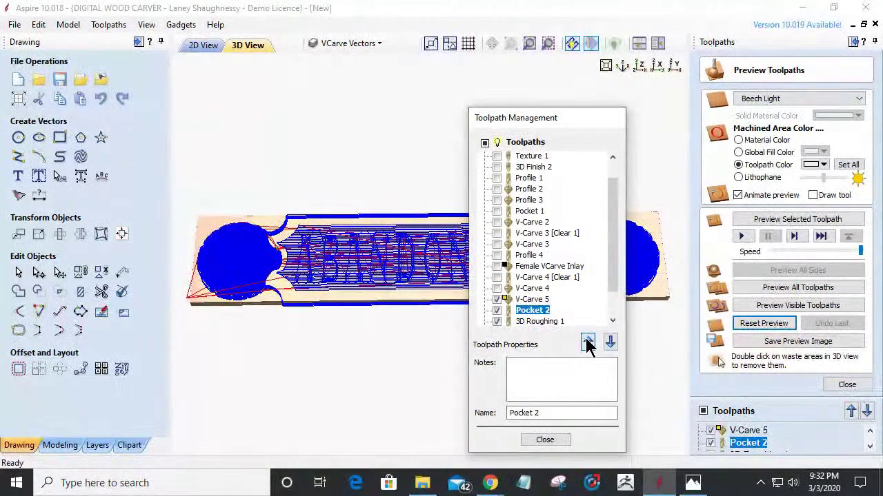
{"action": "left_click", "coordinate": [586, 343]}
{"action": "scroll", "coordinate": [522, 316], "scroll_direction": "down", "scroll_amount": 2}
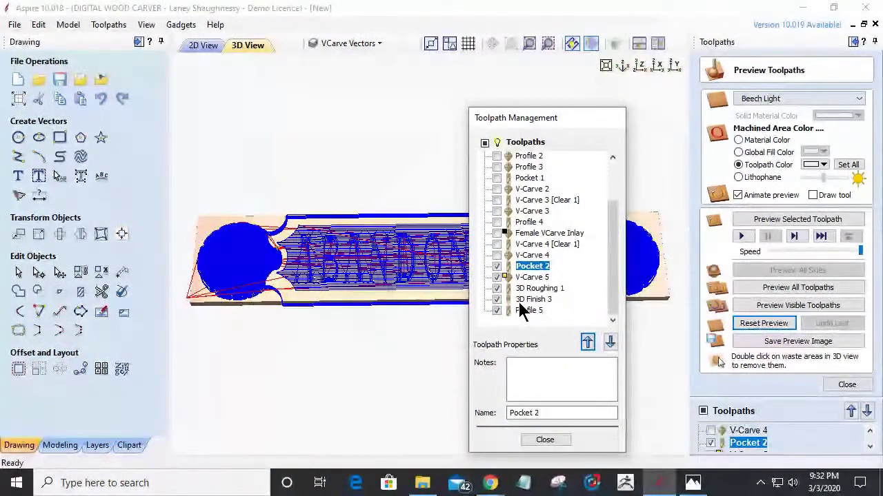
Step: Move 3D Roughing 1 directly below Pocket 2 in the toolpath order and close the toolpath manager
{"action": "left_click", "coordinate": [525, 289]}
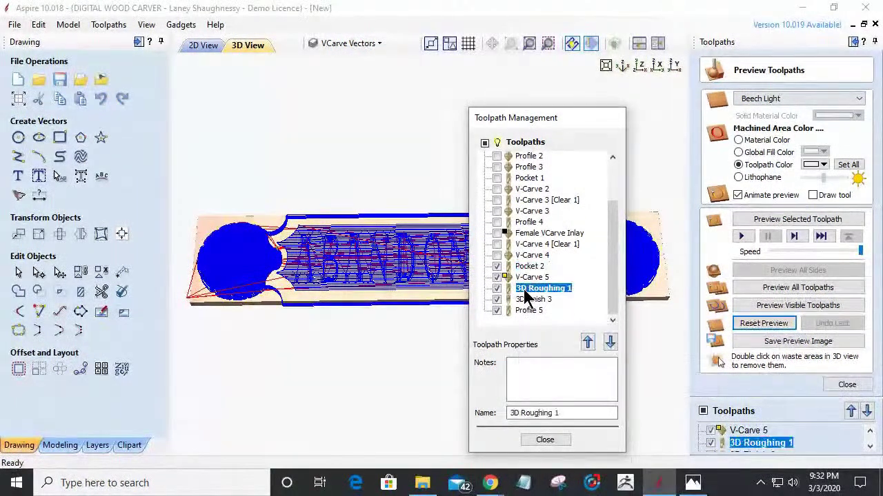
{"action": "left_click", "coordinate": [587, 342]}
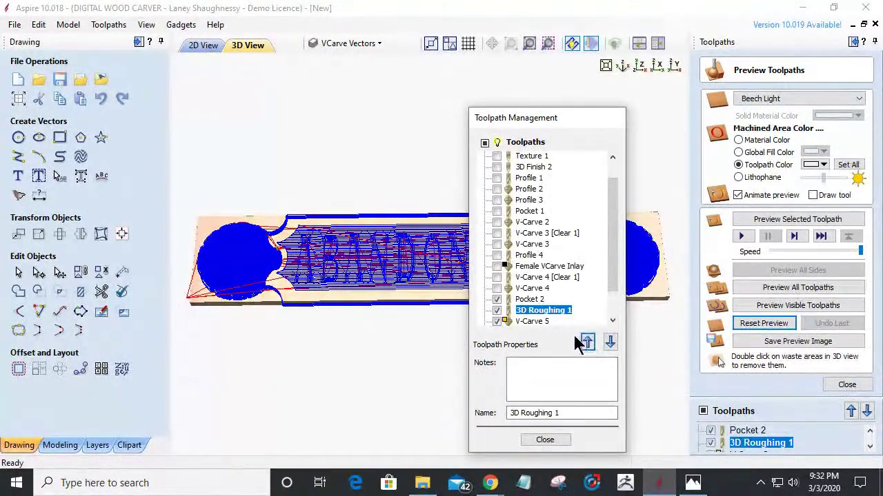
{"action": "scroll", "coordinate": [530, 326], "scroll_direction": "down", "scroll_amount": 1}
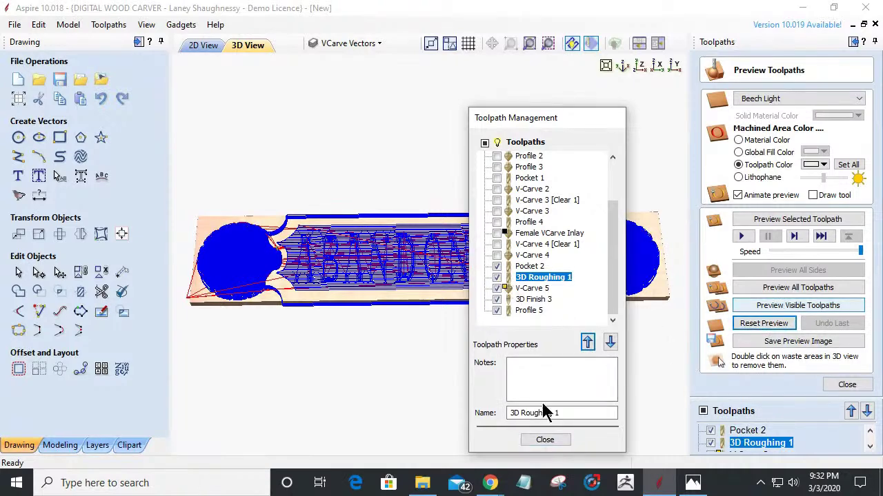
{"action": "left_click", "coordinate": [551, 441]}
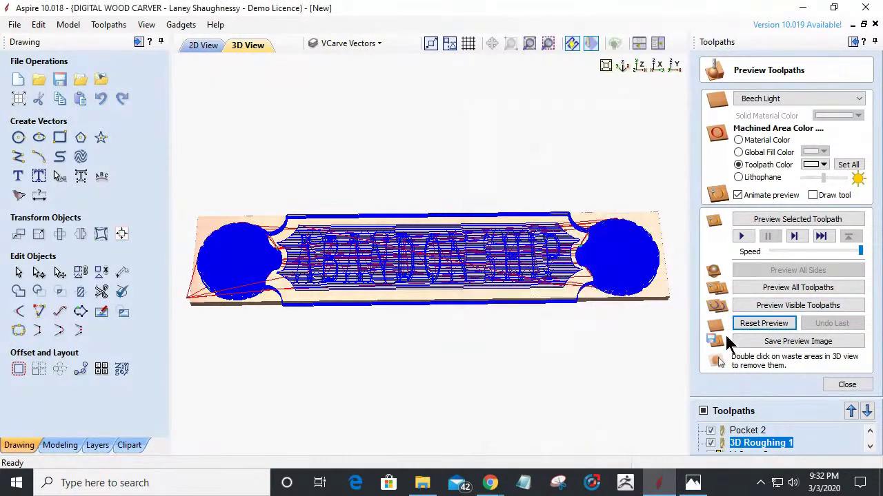
Step: Preview all visible toolpaths, then clear the remaining waste around the left shell and inspect the carved sign
{"action": "left_click", "coordinate": [771, 308]}
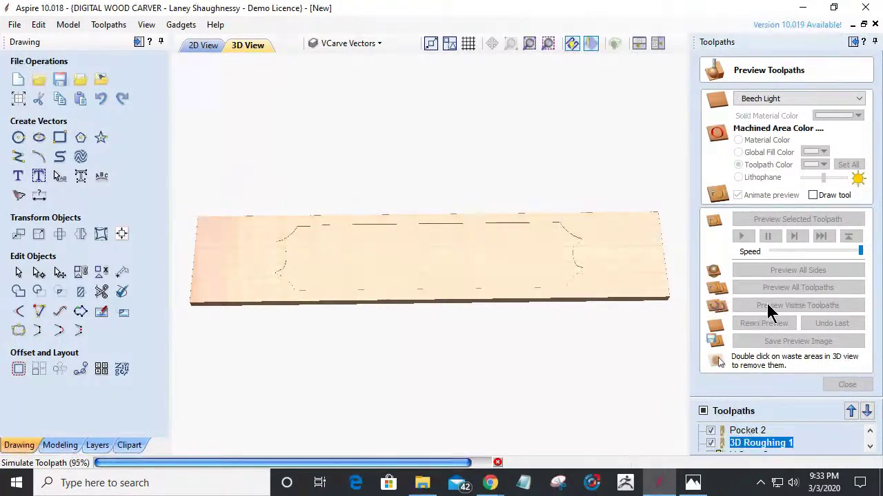
{"action": "left_click", "coordinate": [770, 311]}
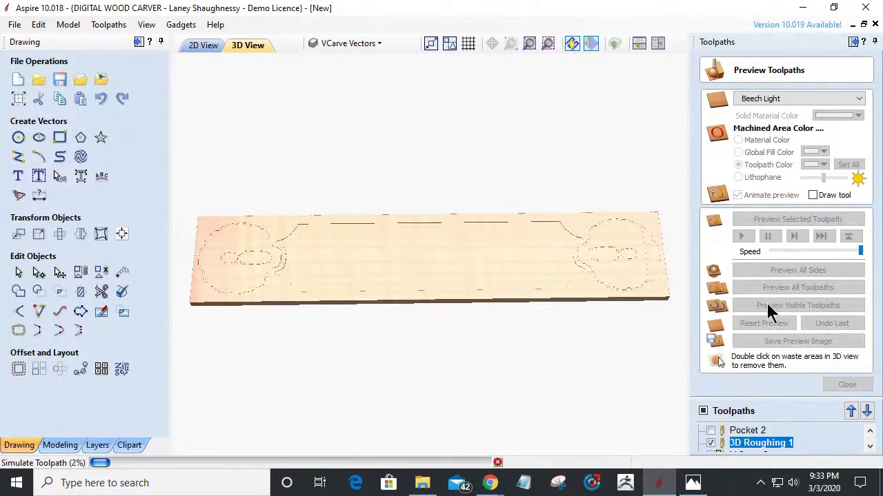
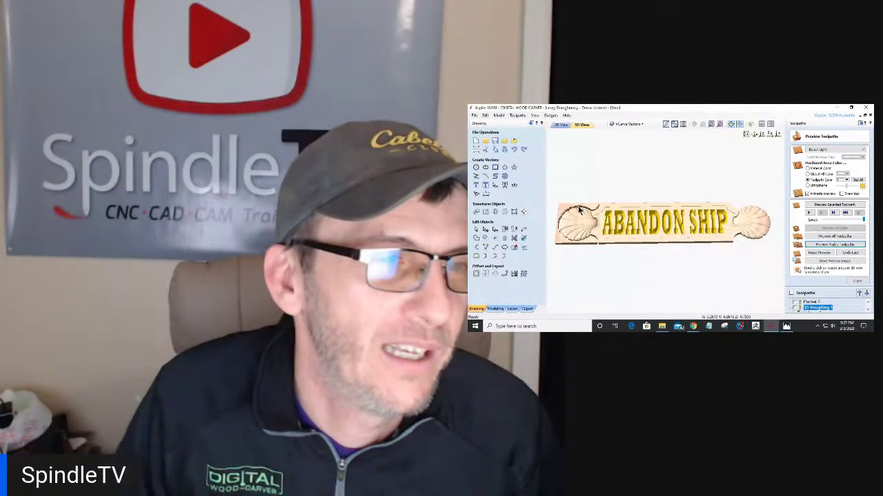
{"action": "left_click_drag", "start_coordinate": [581, 211], "coordinate": [641, 255]}
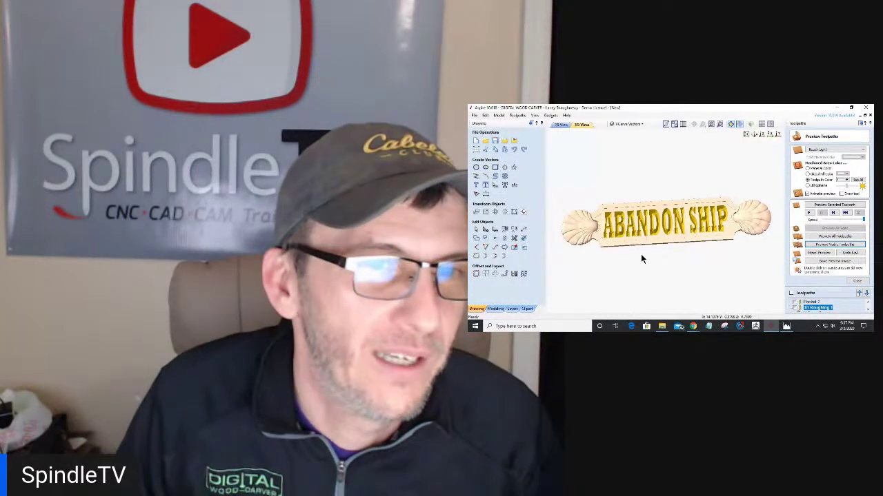
{"action": "scroll", "coordinate": [642, 242], "scroll_direction": "up", "scroll_amount": 5}
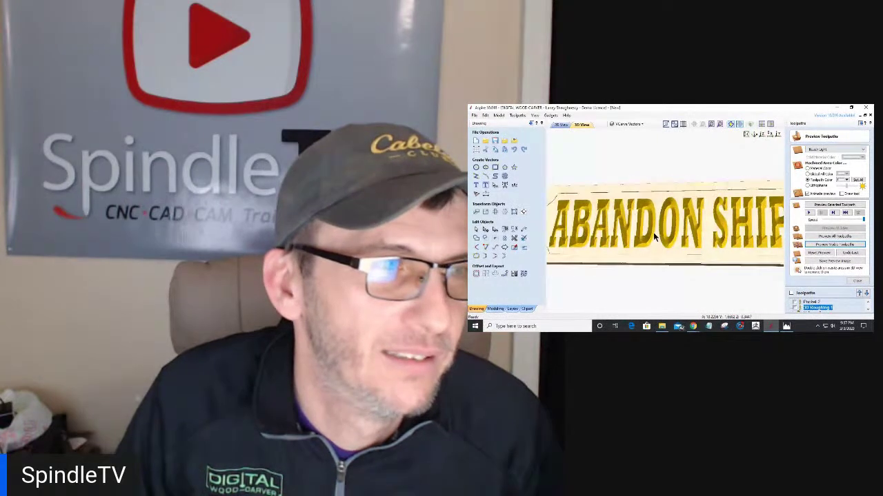
{"action": "scroll", "coordinate": [754, 257], "scroll_direction": "down", "scroll_amount": 4}
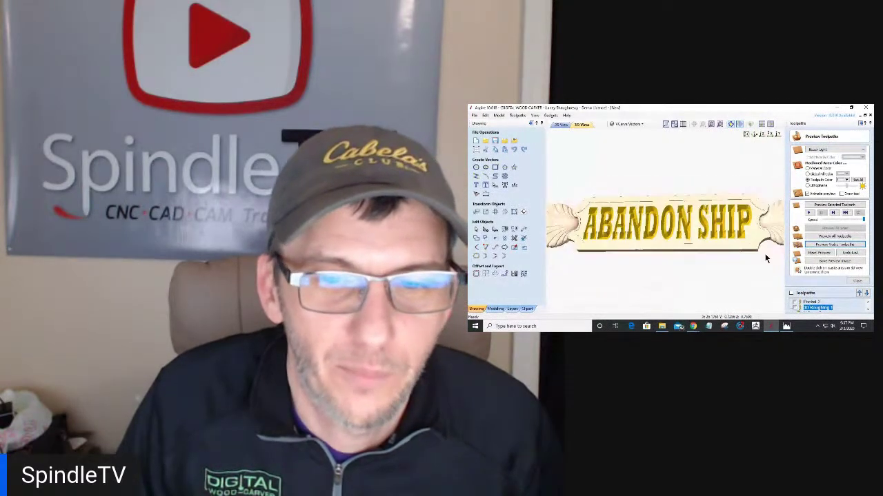
Step: Display the Pocket 2 path and assign black as the preview color of the 3D Roughing 1 toolpath
{"action": "scroll", "coordinate": [798, 304], "scroll_direction": "down", "scroll_amount": 2}
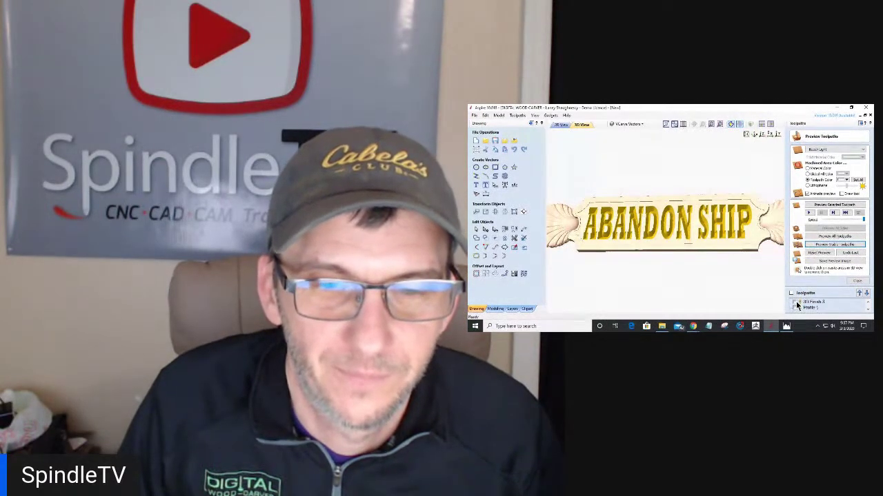
{"action": "scroll", "coordinate": [791, 306], "scroll_direction": "up", "scroll_amount": 2}
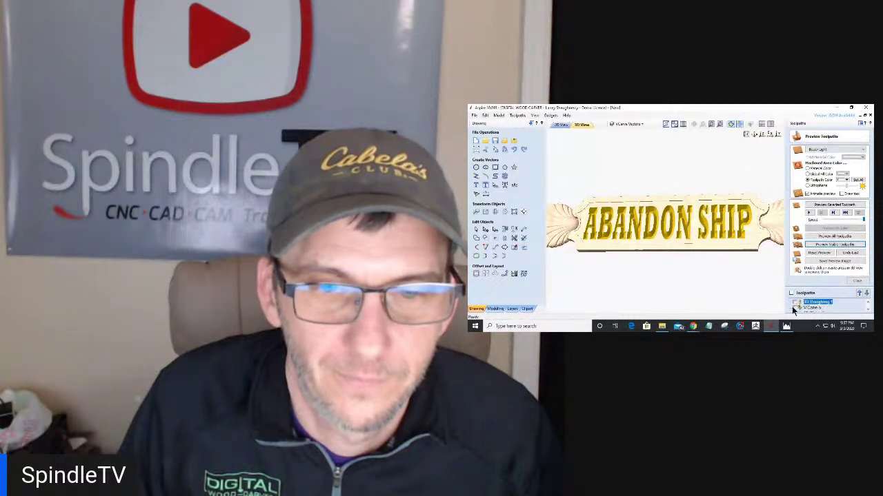
{"action": "left_click", "coordinate": [795, 307]}
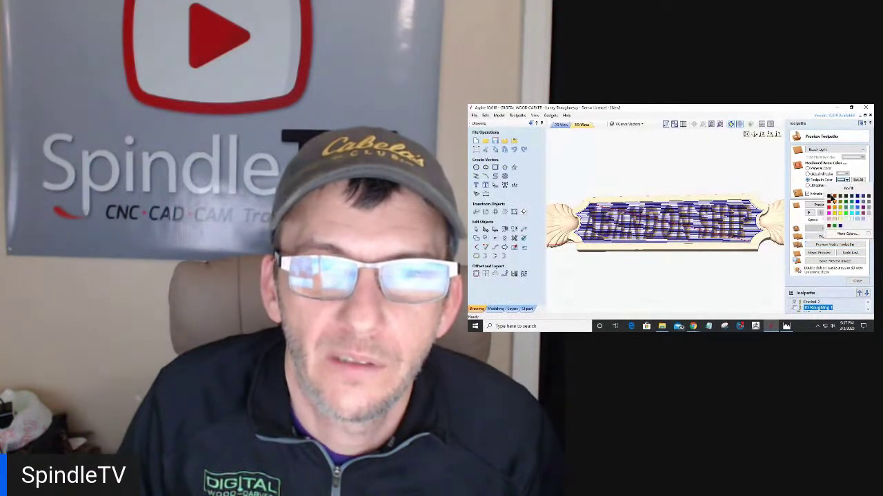
{"action": "left_click", "coordinate": [831, 198]}
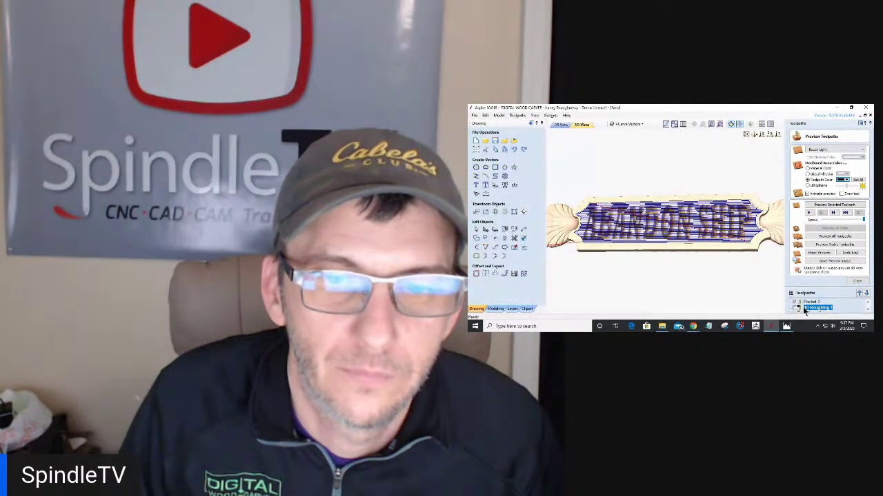
Step: Set the Pocket 2 toolpath's preview color to black, then hide its path lines and inspect the sign's recessed background
{"action": "mouse_move", "coordinate": [802, 311]}
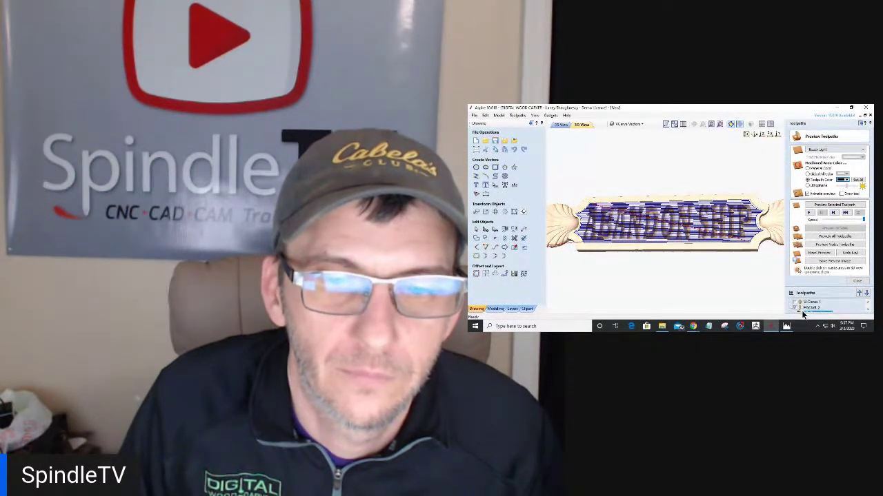
{"action": "left_click", "coordinate": [806, 308]}
{"action": "left_click", "coordinate": [846, 180]}
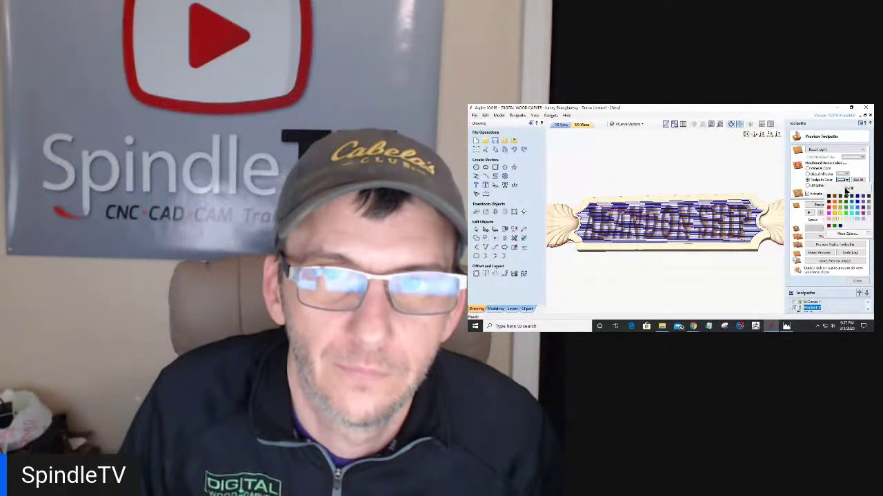
{"action": "left_click", "coordinate": [830, 199]}
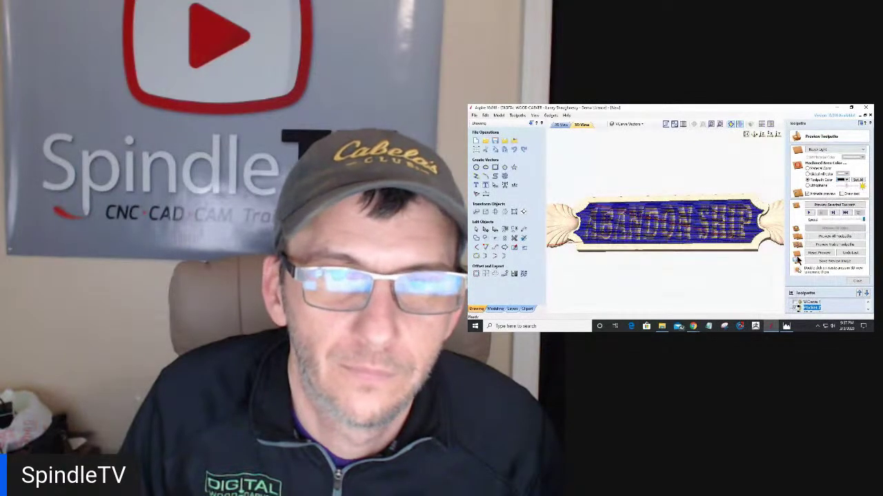
{"action": "left_click", "coordinate": [794, 308]}
{"action": "scroll", "coordinate": [764, 270], "scroll_direction": "down", "scroll_amount": 3}
{"action": "left_click_drag", "start_coordinate": [736, 243], "coordinate": [749, 250]}
{"action": "scroll", "coordinate": [595, 217], "scroll_direction": "up", "scroll_amount": 3}
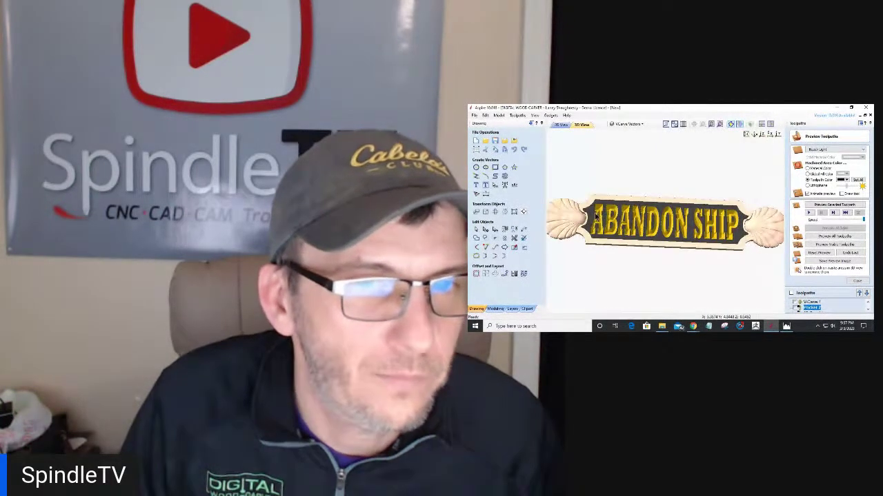
Step: Auto-hide the drawing tools and inspect the carved sign's edges, lettering and left shell at low angles in the 3D preview
{"action": "scroll", "coordinate": [594, 216], "scroll_direction": "down", "scroll_amount": 1}
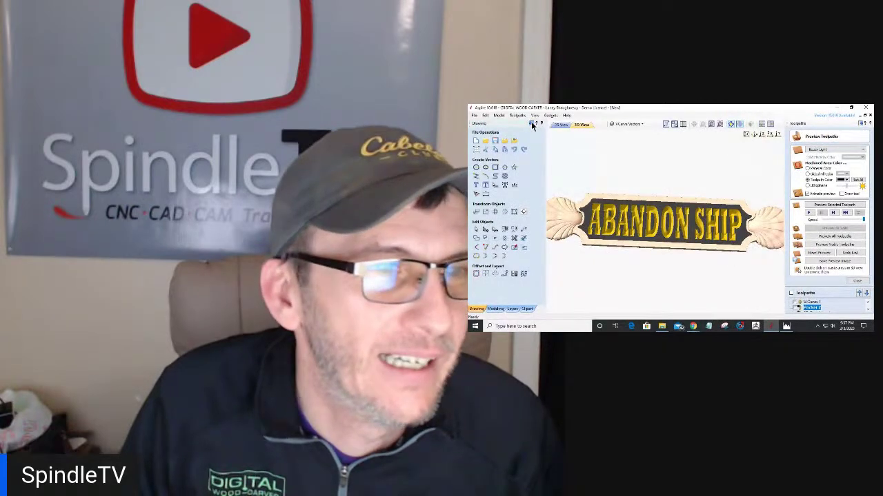
{"action": "left_click", "coordinate": [531, 122]}
{"action": "left_click_drag", "start_coordinate": [651, 281], "coordinate": [703, 243]}
{"action": "left_click_drag", "start_coordinate": [514, 236], "coordinate": [695, 224]}
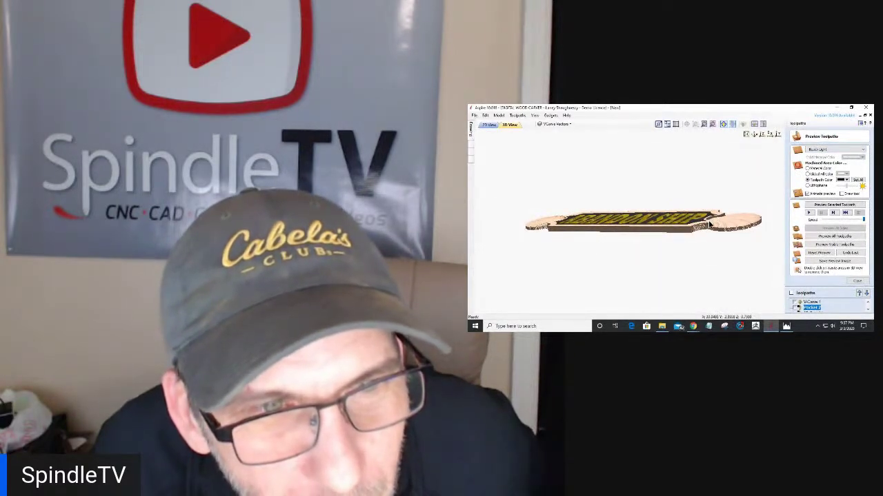
{"action": "left_click_drag", "start_coordinate": [701, 228], "coordinate": [771, 259]}
{"action": "left_click_drag", "start_coordinate": [490, 255], "coordinate": [569, 241]}
{"action": "scroll", "coordinate": [607, 238], "scroll_direction": "up", "scroll_amount": 5}
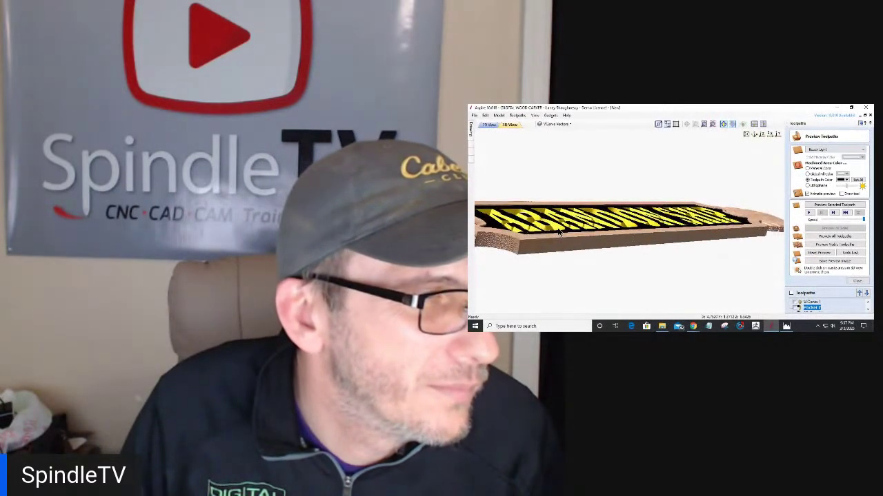
{"action": "left_click_drag", "start_coordinate": [607, 238], "coordinate": [609, 252]}
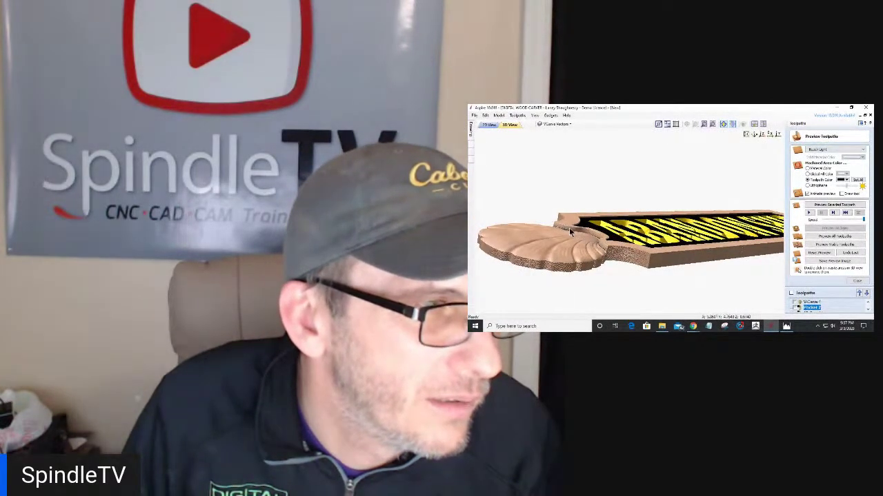
{"action": "left_click_drag", "start_coordinate": [716, 278], "coordinate": [590, 297]}
{"action": "scroll", "coordinate": [632, 258], "scroll_direction": "down", "scroll_amount": 5}
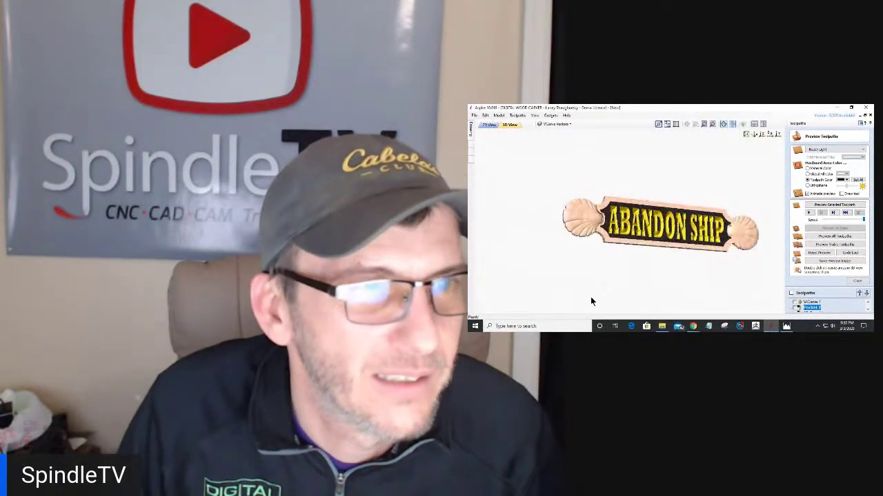
Step: Compare the 2D layout with the 3D preview, examining where the left shell meets the sign's border
{"action": "left_click", "coordinate": [488, 125]}
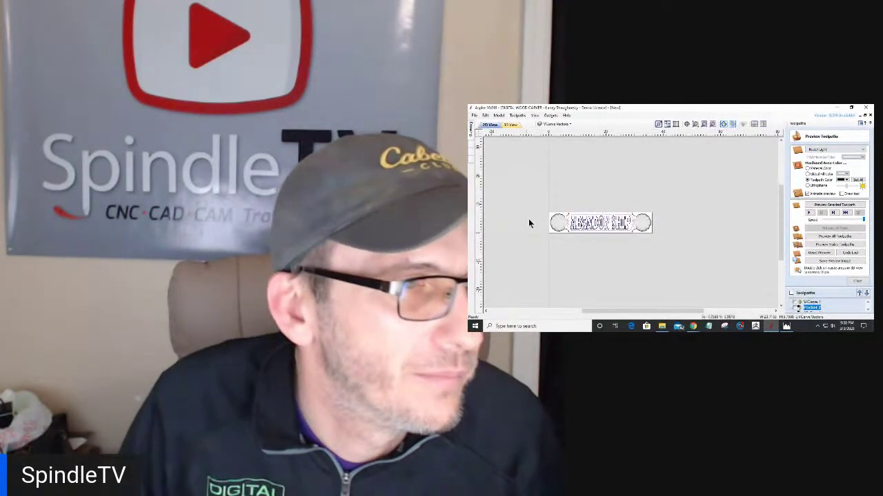
{"action": "scroll", "coordinate": [549, 222], "scroll_direction": "up", "scroll_amount": 3}
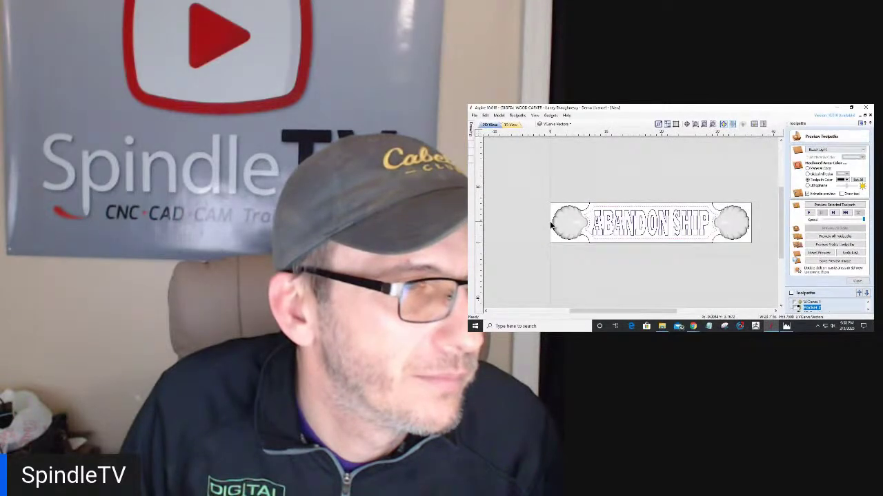
{"action": "left_click", "coordinate": [508, 125]}
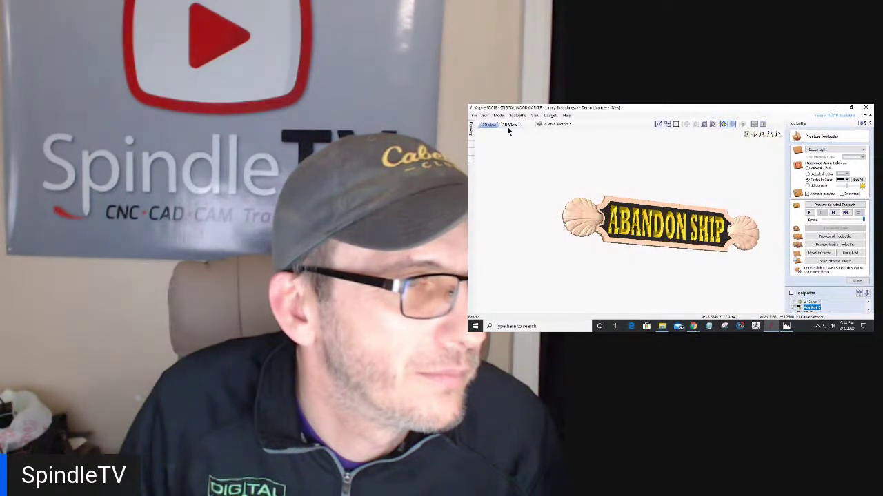
{"action": "scroll", "coordinate": [587, 206], "scroll_direction": "up", "scroll_amount": 3}
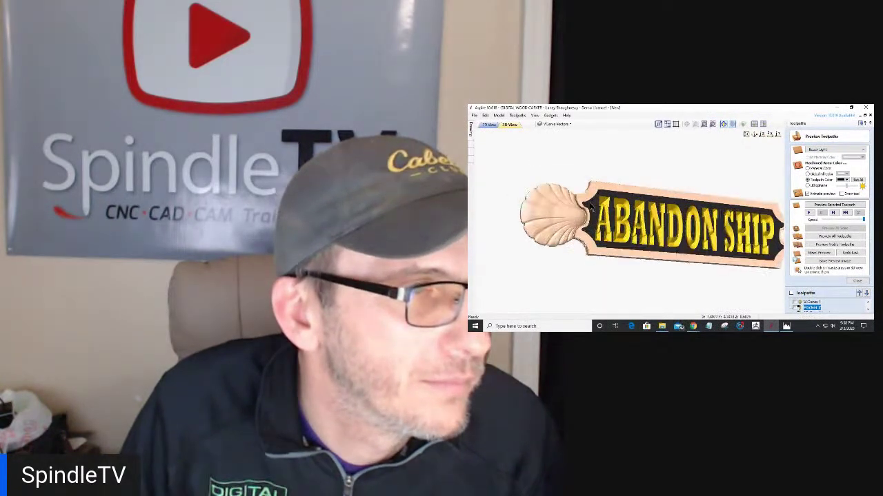
{"action": "scroll", "coordinate": [589, 205], "scroll_direction": "down", "scroll_amount": 2}
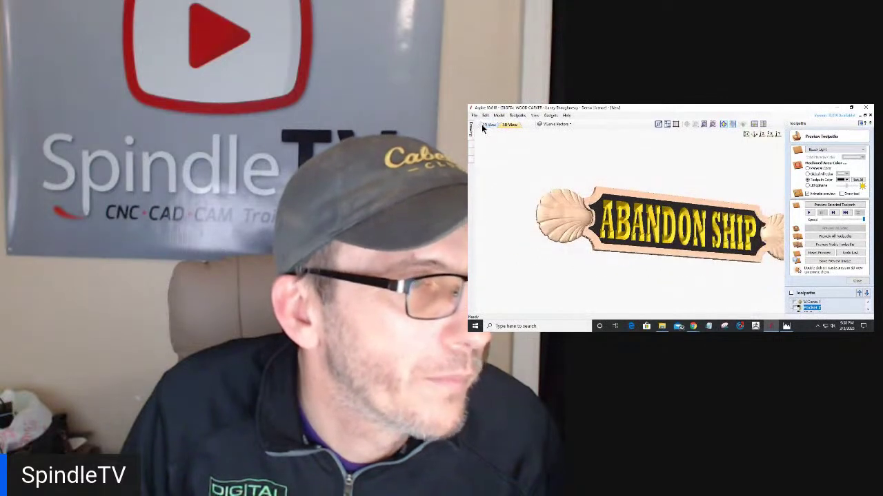
{"action": "left_click", "coordinate": [484, 125]}
{"action": "scroll", "coordinate": [566, 223], "scroll_direction": "up", "scroll_amount": 4}
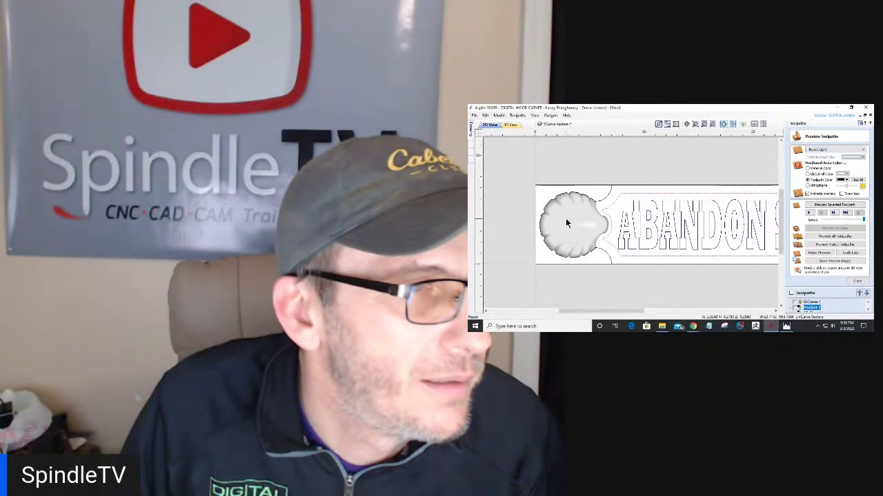
{"action": "scroll", "coordinate": [590, 215], "scroll_direction": "up", "scroll_amount": 2}
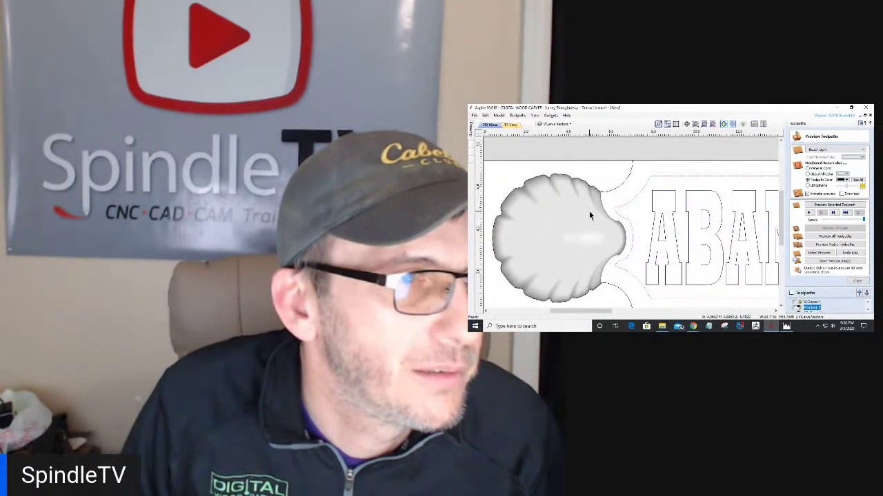
{"action": "left_click", "coordinate": [510, 124]}
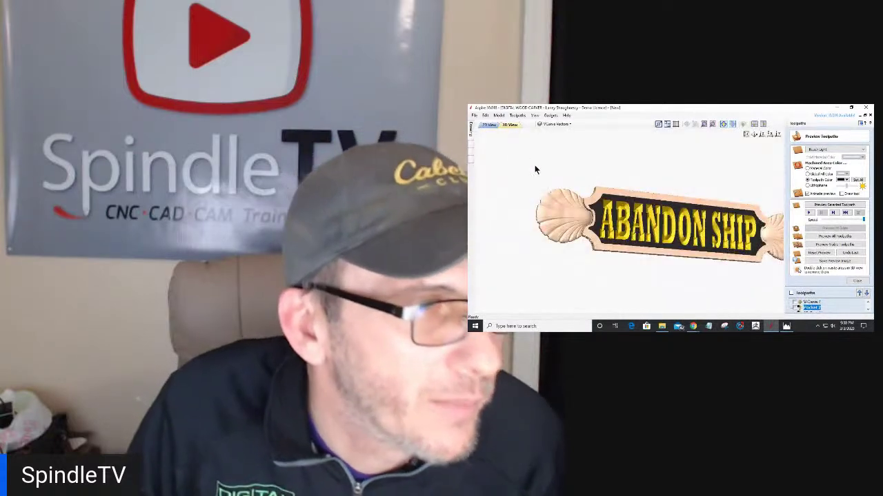
{"action": "scroll", "coordinate": [557, 190], "scroll_direction": "up", "scroll_amount": 2}
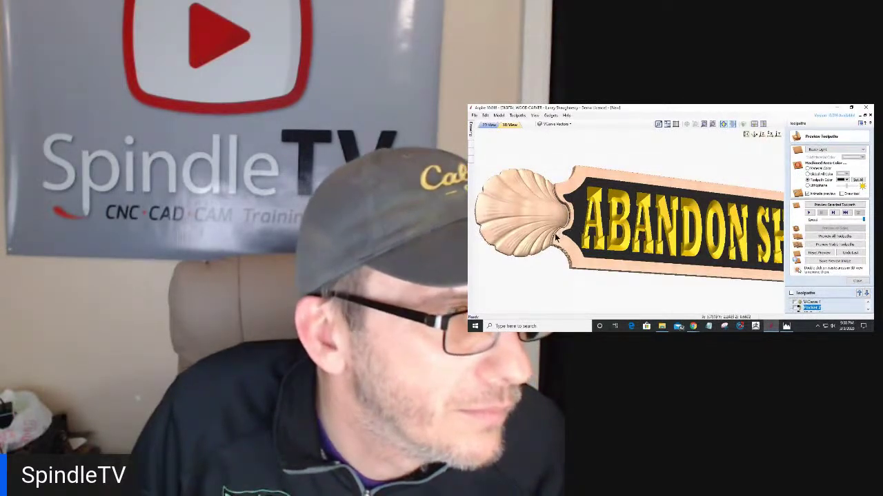
{"action": "left_click", "coordinate": [489, 125]}
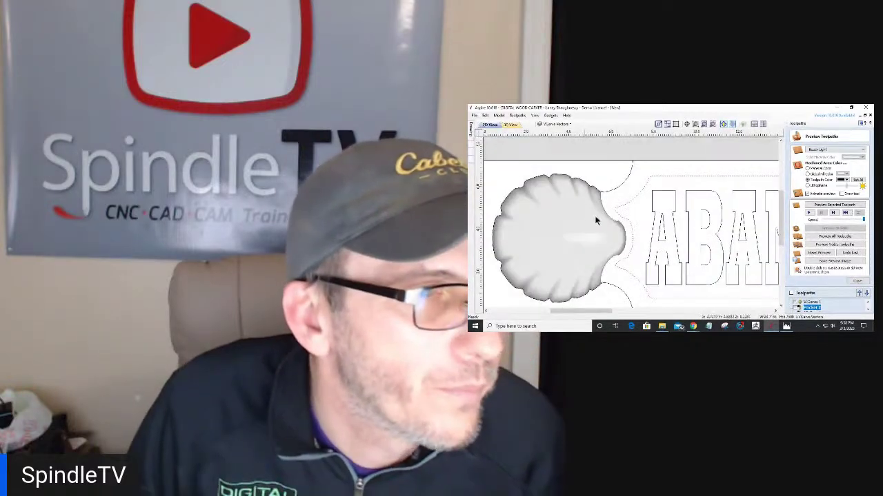
{"action": "scroll", "coordinate": [616, 213], "scroll_direction": "down", "scroll_amount": 1}
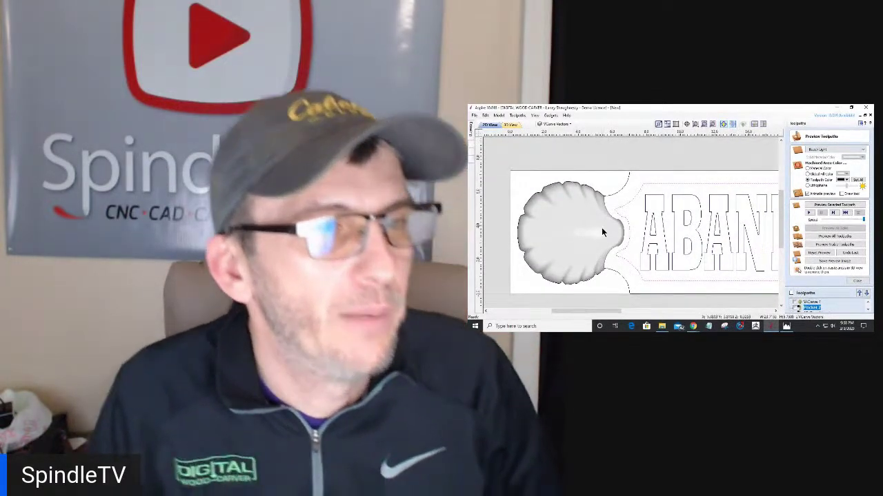
Step: Select the left shell, check the layer list, and examine the shell's outline beside the upper border corner up close
{"action": "left_click", "coordinate": [601, 227]}
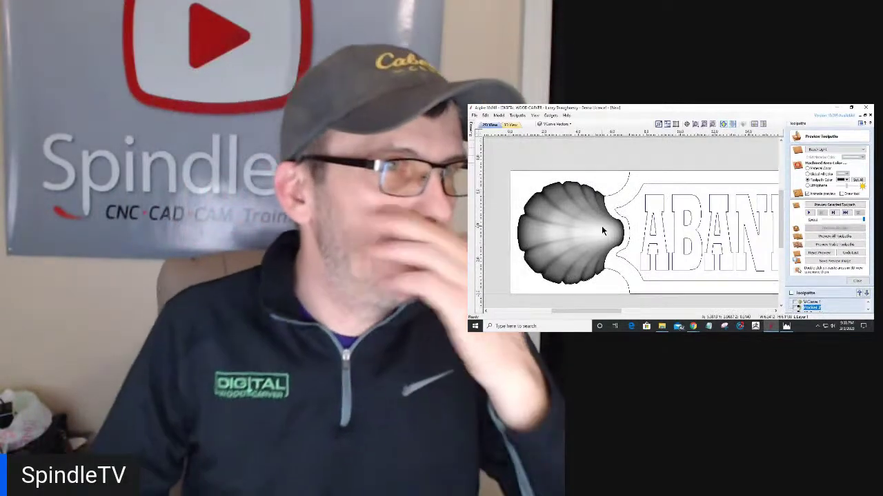
{"action": "left_click", "coordinate": [555, 125]}
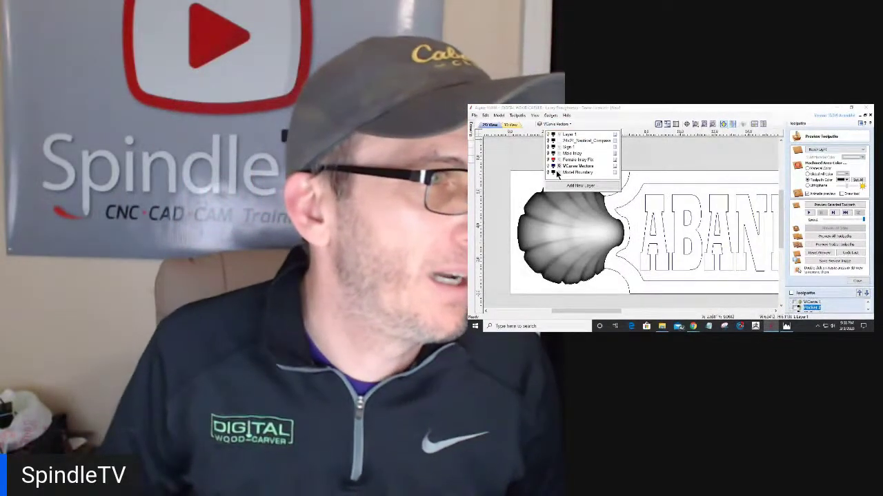
{"action": "scroll", "coordinate": [608, 220], "scroll_direction": "up", "scroll_amount": 1}
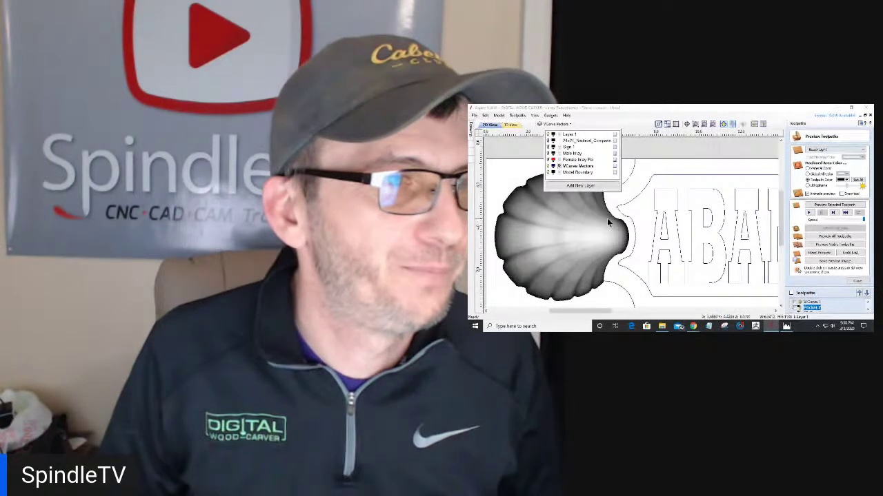
{"action": "scroll", "coordinate": [608, 219], "scroll_direction": "down", "scroll_amount": 1}
{"action": "scroll", "coordinate": [607, 219], "scroll_direction": "down", "scroll_amount": 1}
{"action": "left_click", "coordinate": [608, 211]}
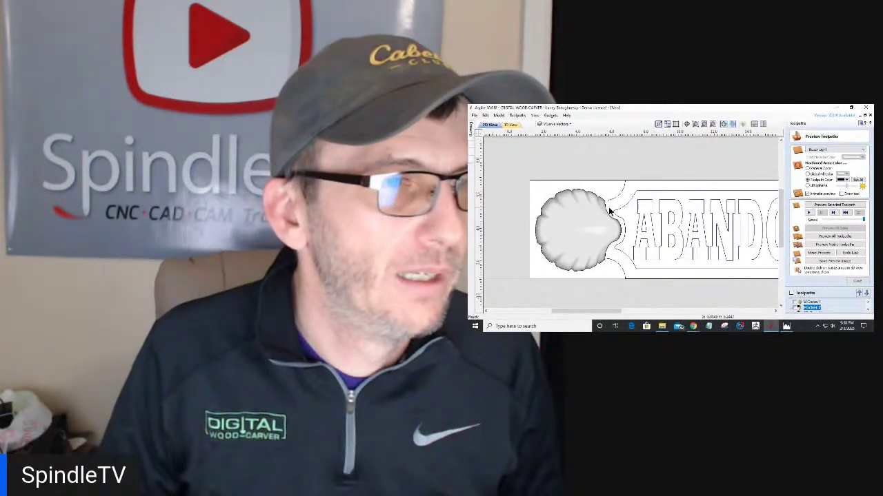
{"action": "scroll", "coordinate": [608, 211], "scroll_direction": "up", "scroll_amount": 2}
{"action": "scroll", "coordinate": [607, 211], "scroll_direction": "up", "scroll_amount": 1}
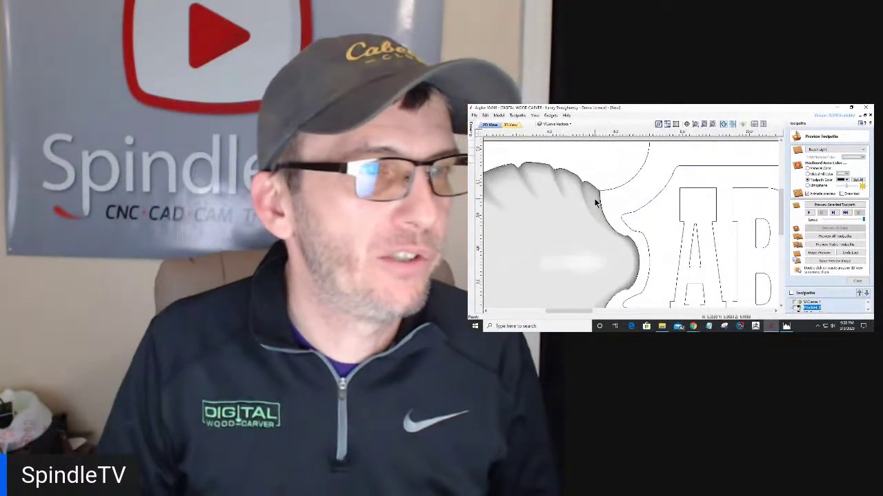
{"action": "scroll", "coordinate": [602, 194], "scroll_direction": "down", "scroll_amount": 2}
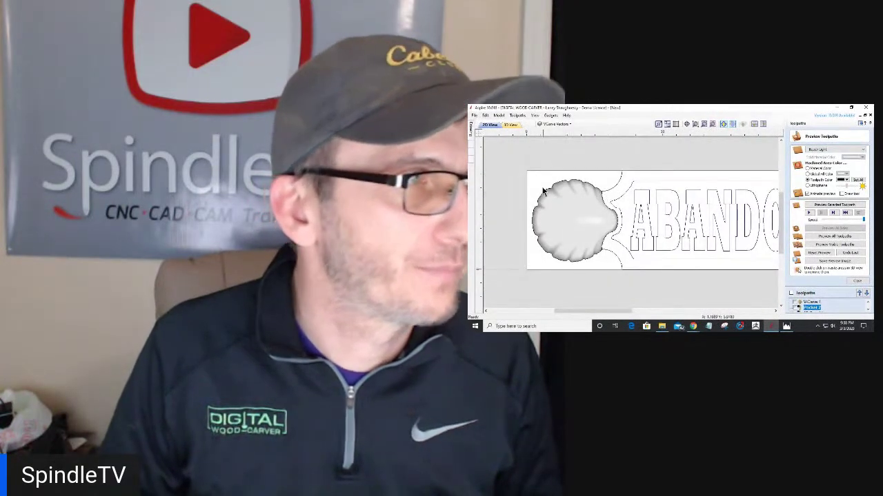
Step: Copy the sign's outer boundary vectors around the border and shells to a new green layer named Chamfer Vectors
{"action": "left_click", "coordinate": [470, 135]}
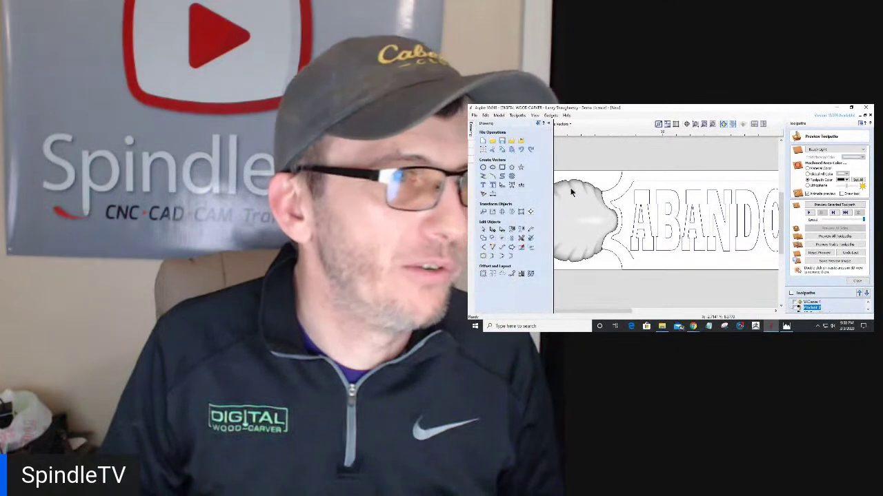
{"action": "scroll", "coordinate": [579, 184], "scroll_direction": "down", "scroll_amount": 2}
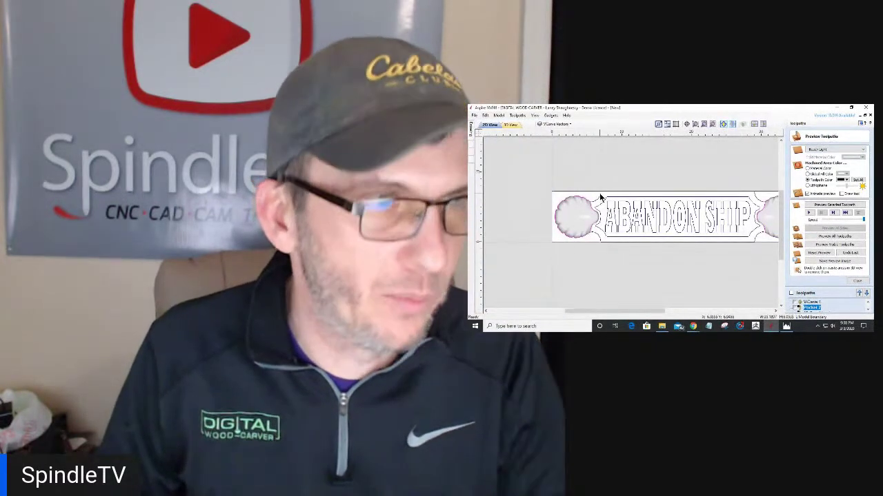
{"action": "right_click", "coordinate": [600, 197]}
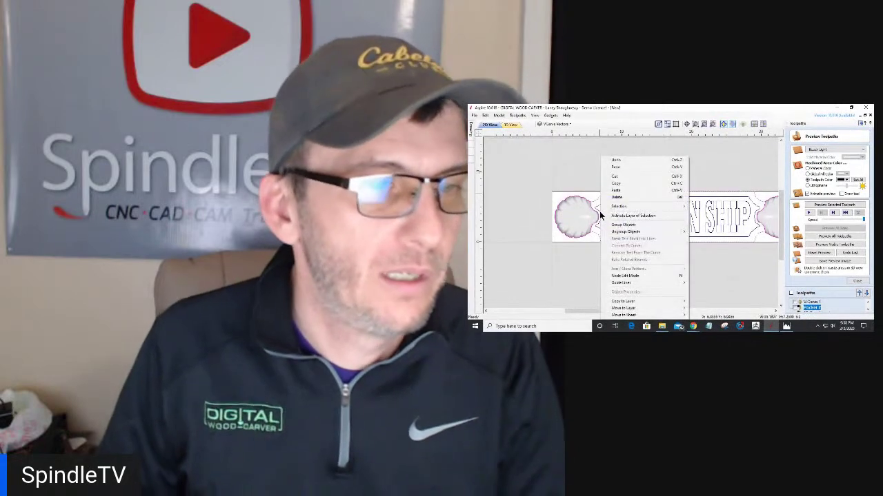
{"action": "mouse_move", "coordinate": [621, 302]}
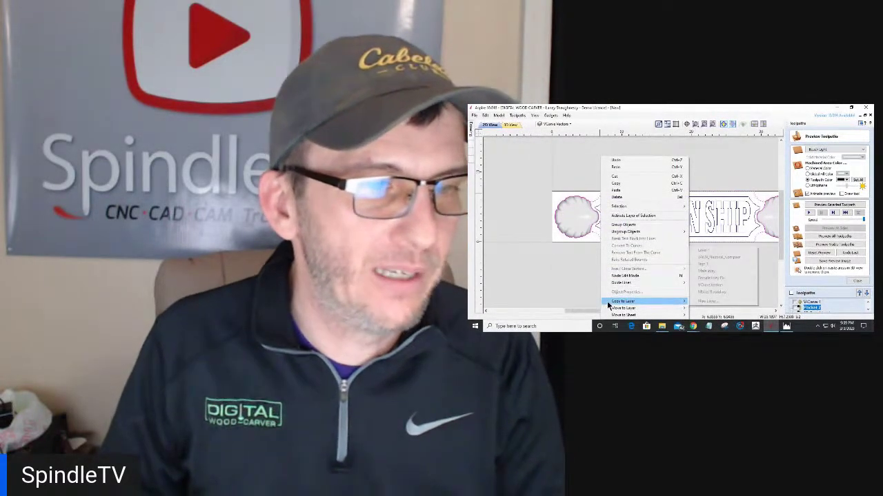
{"action": "left_click", "coordinate": [704, 302]}
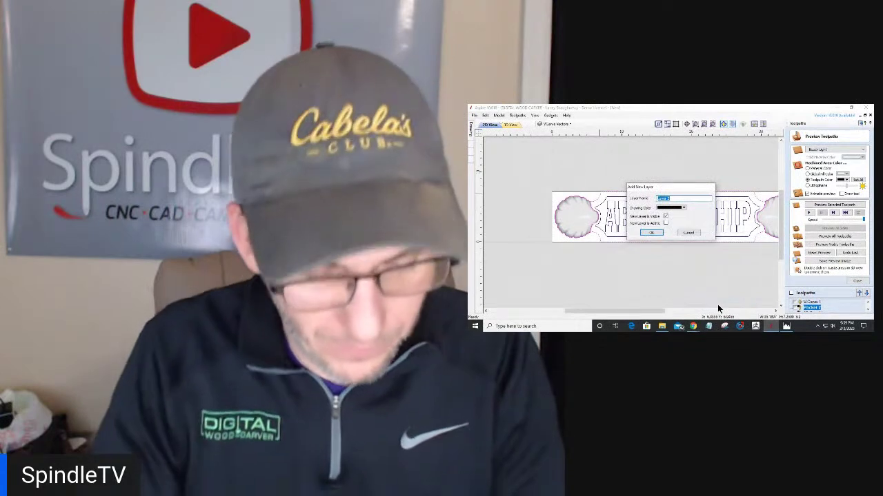
{"action": "type", "text": "Chan"}
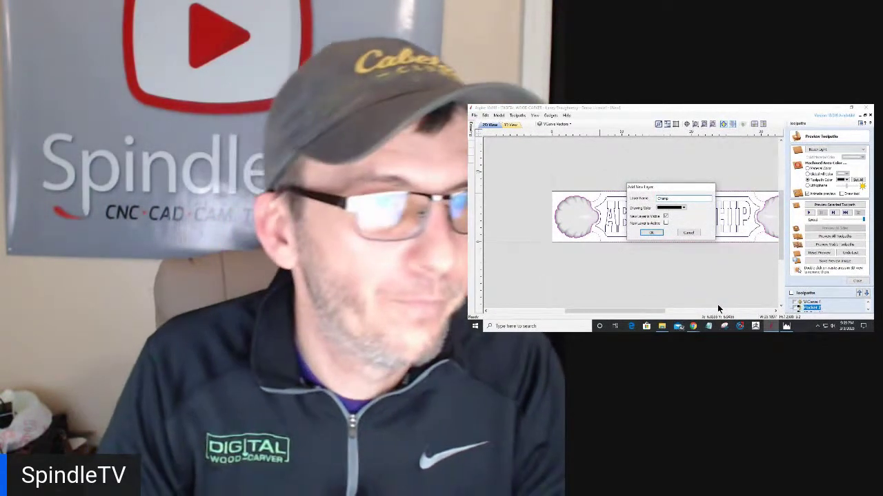
{"action": "type", "text": "fe"}
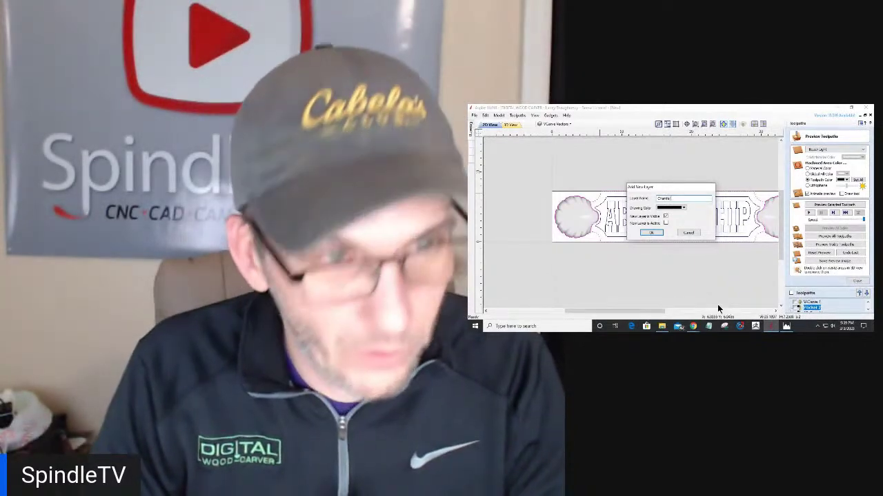
{"action": "type", "text": "r Vectors"}
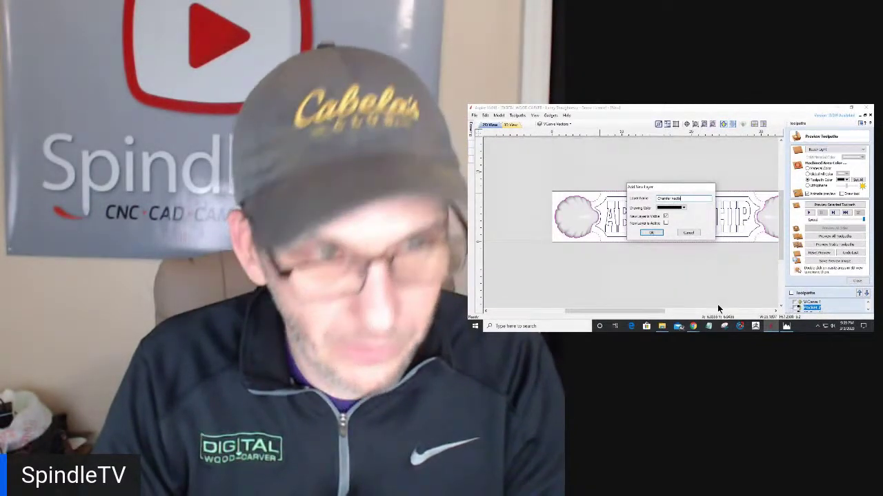
{"action": "left_click", "coordinate": [667, 209]}
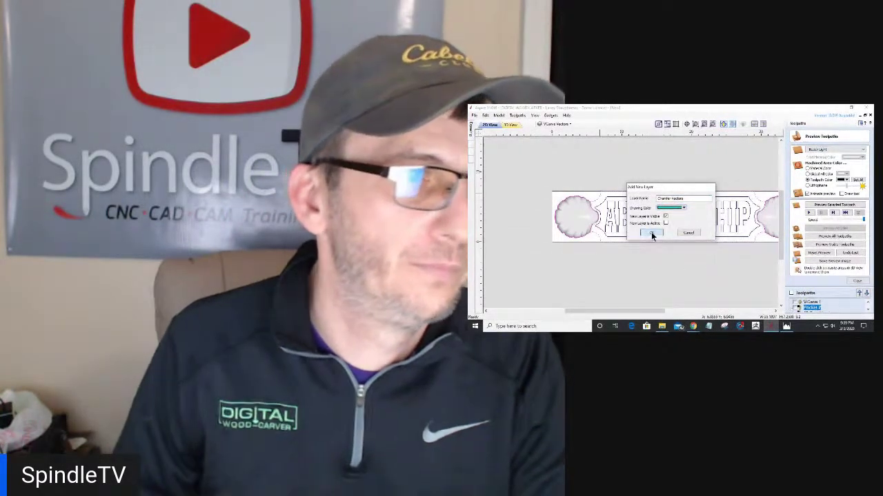
{"action": "left_click", "coordinate": [651, 234]}
Step: Hide the VCarve Vectors layer and the shells' Layer 1, and make Chamfer Vectors the active layer
{"action": "left_click", "coordinate": [562, 126]}
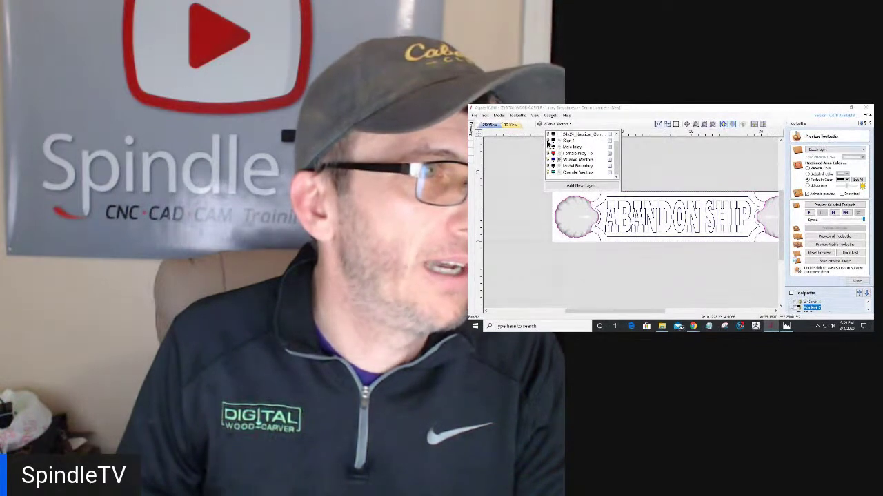
{"action": "left_click", "coordinate": [550, 161]}
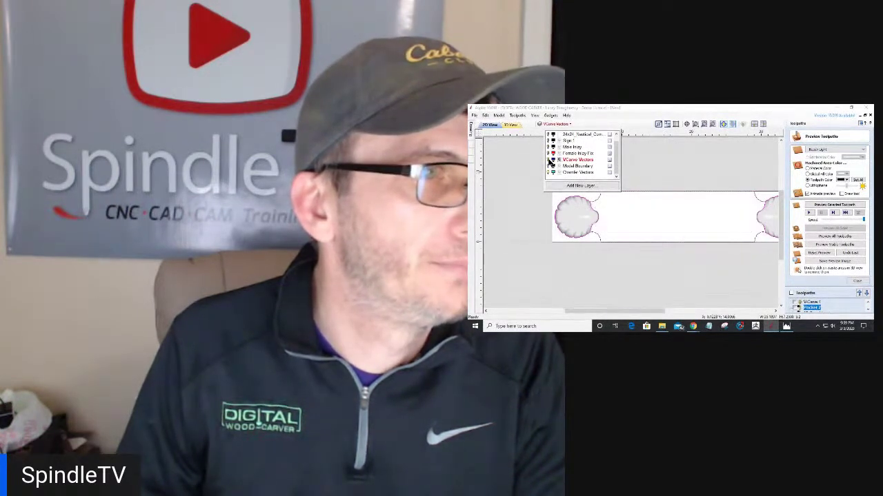
{"action": "left_click", "coordinate": [548, 140]}
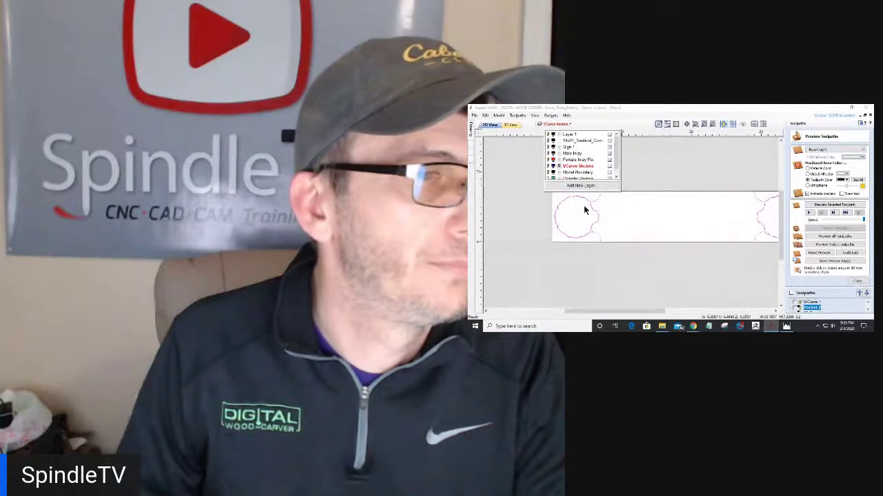
{"action": "scroll", "coordinate": [592, 214], "scroll_direction": "up", "scroll_amount": 1}
{"action": "left_click", "coordinate": [568, 171]}
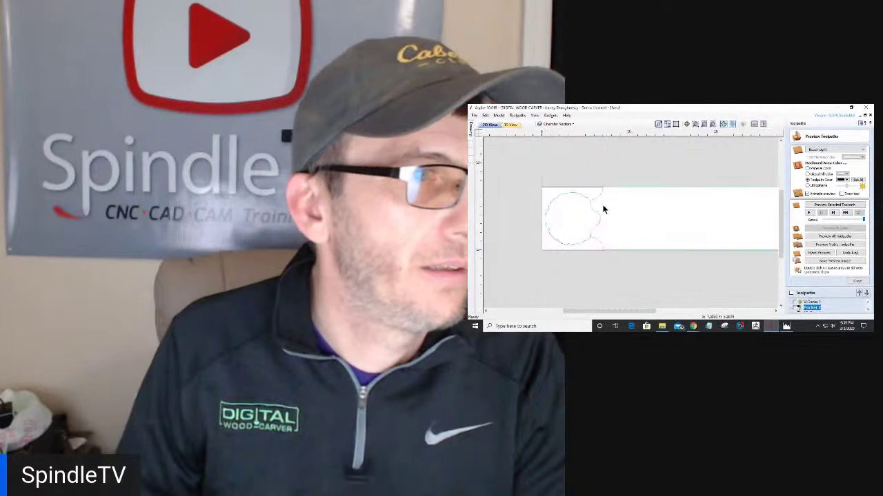
Step: Try to trim the left shell's outline with Interactive Vector Trim, examining its junctions with the border
{"action": "mouse_move", "coordinate": [471, 135]}
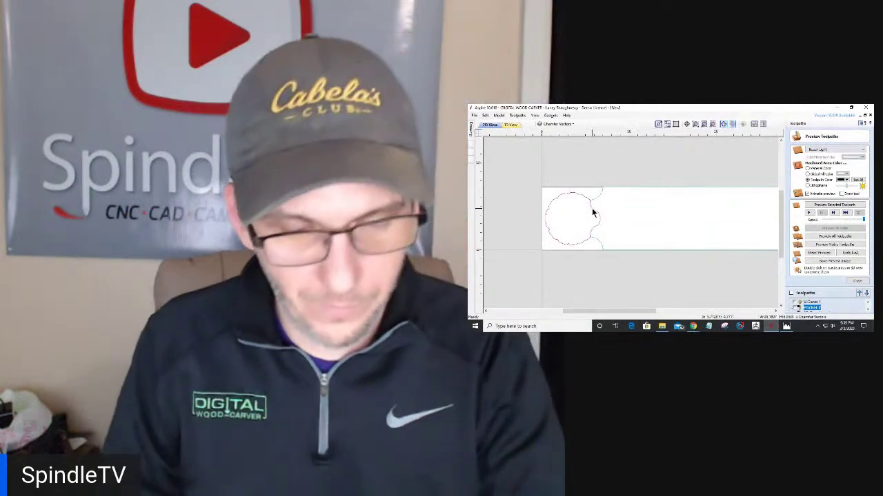
{"action": "left_click", "coordinate": [472, 128]}
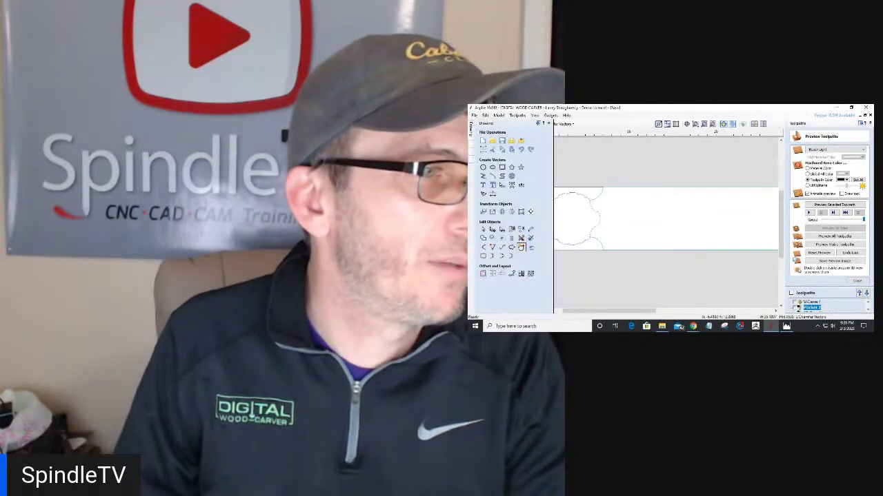
{"action": "left_click", "coordinate": [521, 239]}
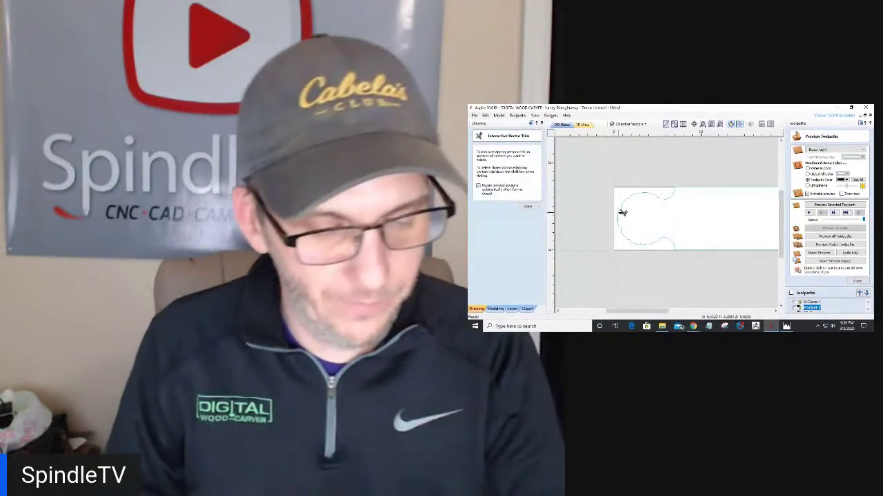
{"action": "scroll", "coordinate": [638, 197], "scroll_direction": "up", "scroll_amount": 3}
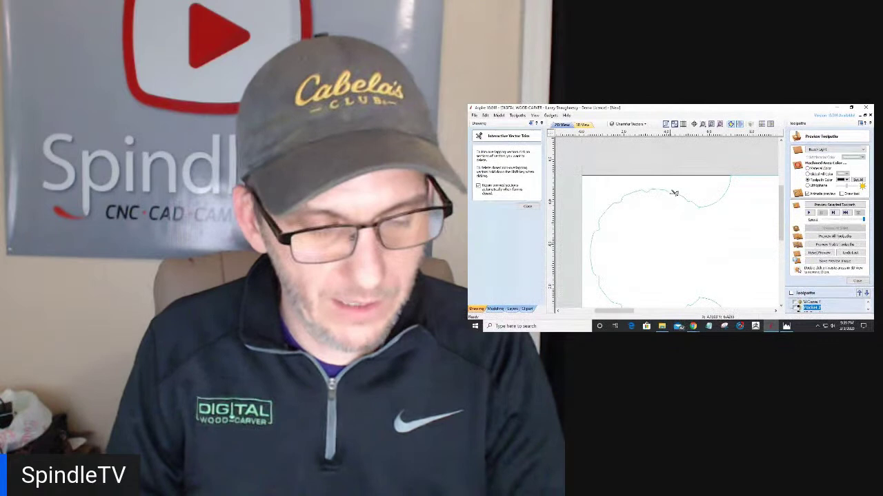
{"action": "scroll", "coordinate": [677, 194], "scroll_direction": "up", "scroll_amount": 3}
{"action": "scroll", "coordinate": [654, 204], "scroll_direction": "down", "scroll_amount": 3}
{"action": "scroll", "coordinate": [695, 211], "scroll_direction": "up", "scroll_amount": 6}
{"action": "scroll", "coordinate": [666, 227], "scroll_direction": "up", "scroll_amount": 3}
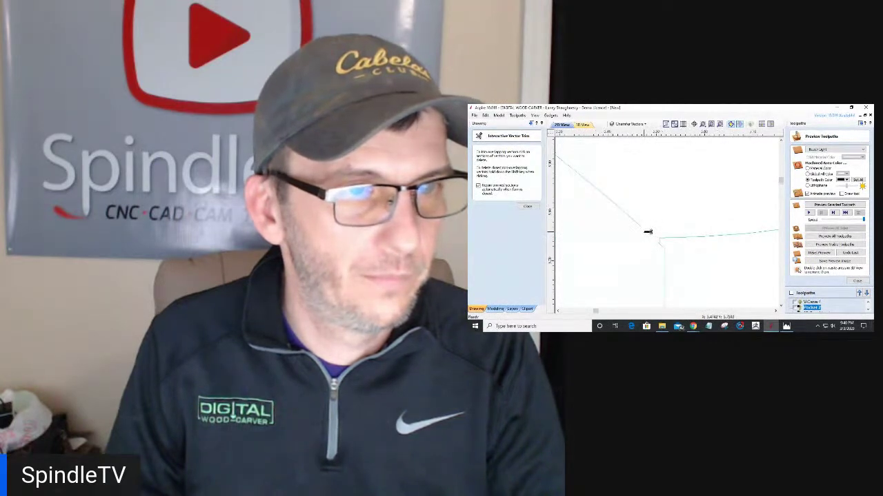
{"action": "scroll", "coordinate": [648, 232], "scroll_direction": "down", "scroll_amount": 5}
{"action": "scroll", "coordinate": [649, 264], "scroll_direction": "up", "scroll_amount": 6}
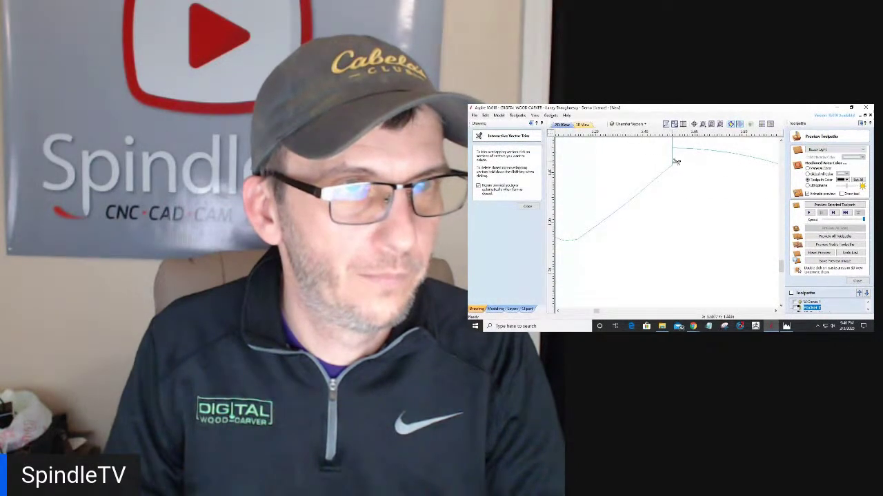
{"action": "scroll", "coordinate": [678, 163], "scroll_direction": "down", "scroll_amount": 6}
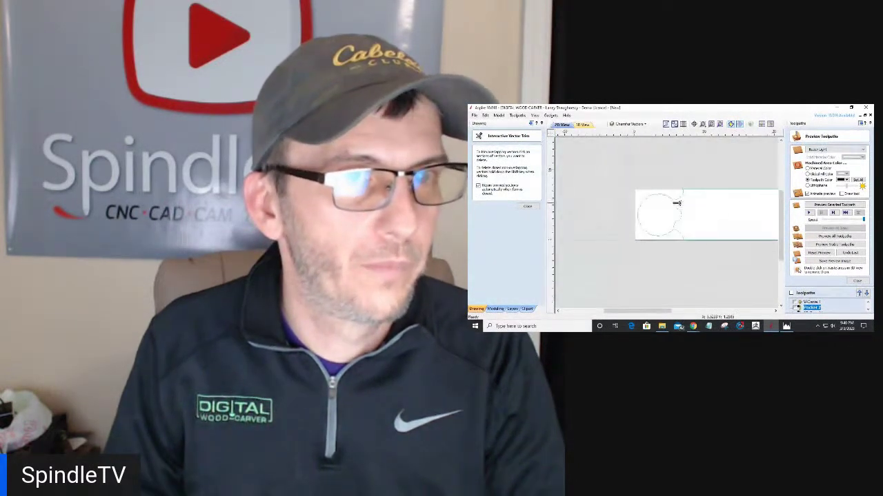
{"action": "left_click", "coordinate": [526, 206]}
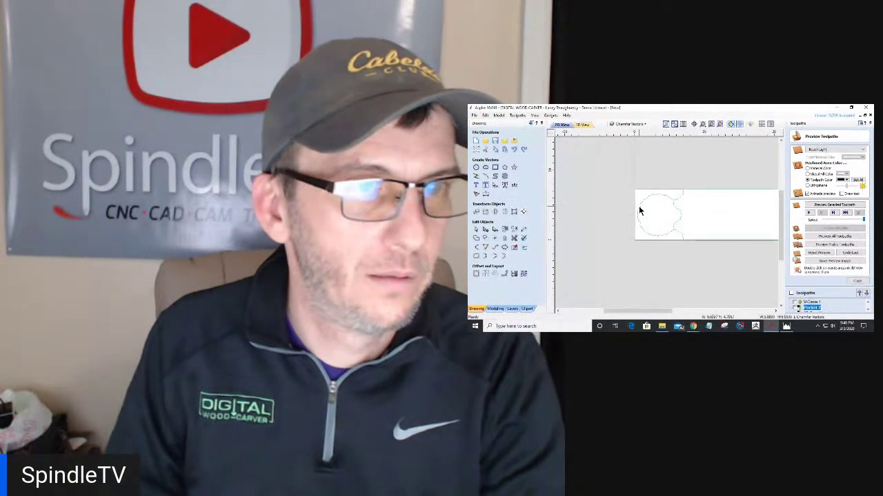
Step: Delete the left shell's outline from the chamfer vectors, keeping the border's outline
{"action": "left_click", "coordinate": [640, 209]}
{"action": "scroll", "coordinate": [639, 209], "scroll_direction": "up", "scroll_amount": 4}
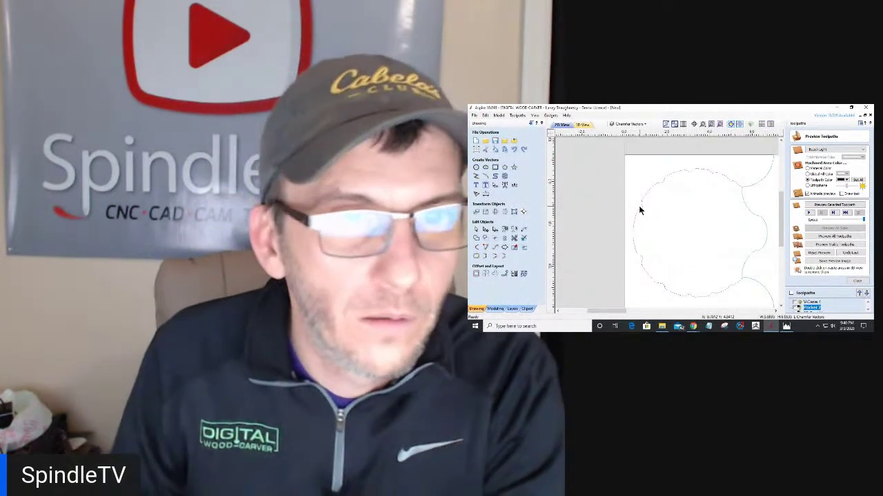
{"action": "scroll", "coordinate": [637, 207], "scroll_direction": "down", "scroll_amount": 5}
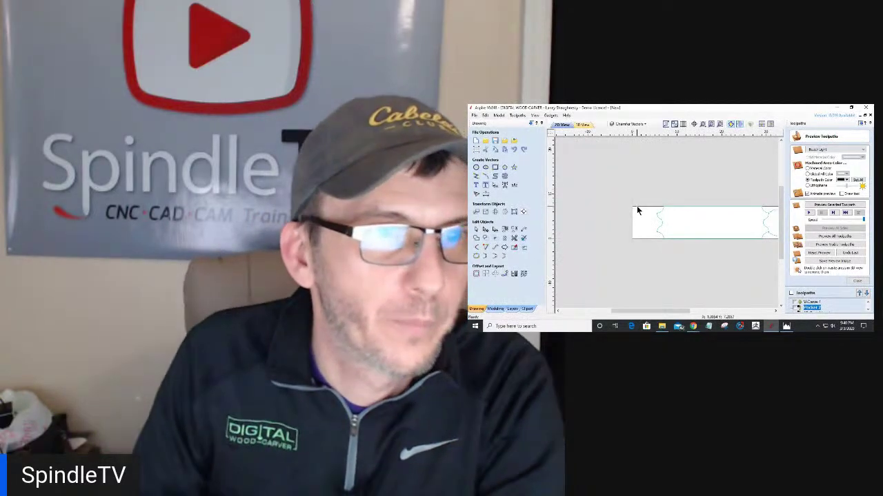
Step: Try to trim the right shell's outline with Interactive Vector Trim, undo the cut and examine both junctions with the border
{"action": "scroll", "coordinate": [637, 207], "scroll_direction": "down", "scroll_amount": 2}
{"action": "scroll", "coordinate": [736, 217], "scroll_direction": "up", "scroll_amount": 3}
{"action": "scroll", "coordinate": [735, 217], "scroll_direction": "up", "scroll_amount": 3}
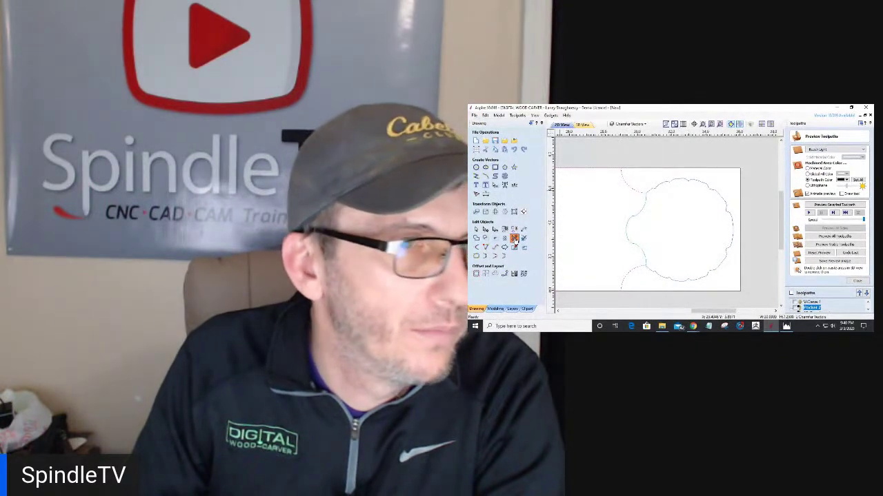
{"action": "left_click", "coordinate": [514, 238]}
{"action": "scroll", "coordinate": [645, 191], "scroll_direction": "up", "scroll_amount": 3}
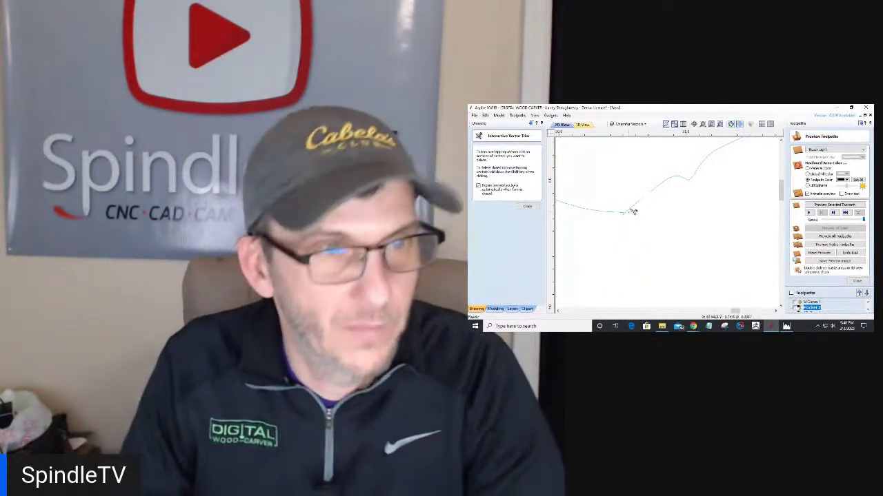
{"action": "key", "text": "ctrl+z"}
{"action": "scroll", "coordinate": [628, 213], "scroll_direction": "up", "scroll_amount": 2}
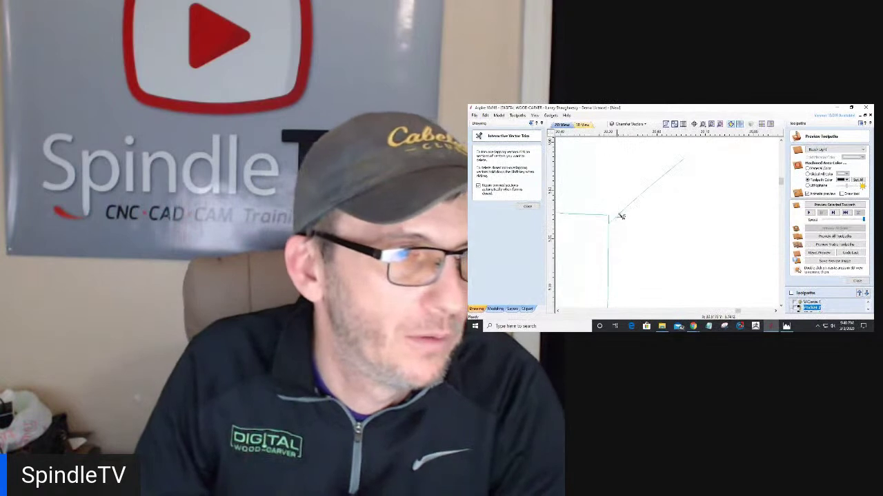
{"action": "scroll", "coordinate": [621, 218], "scroll_direction": "down", "scroll_amount": 6}
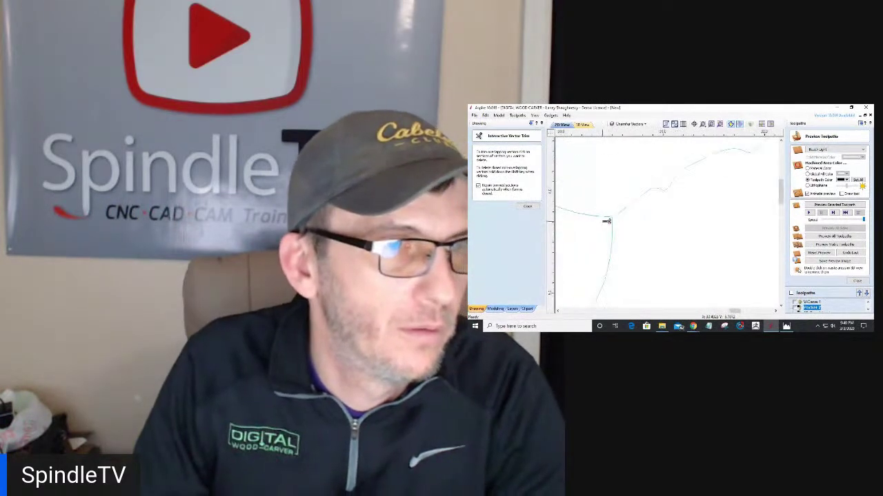
{"action": "scroll", "coordinate": [606, 222], "scroll_direction": "up", "scroll_amount": 6}
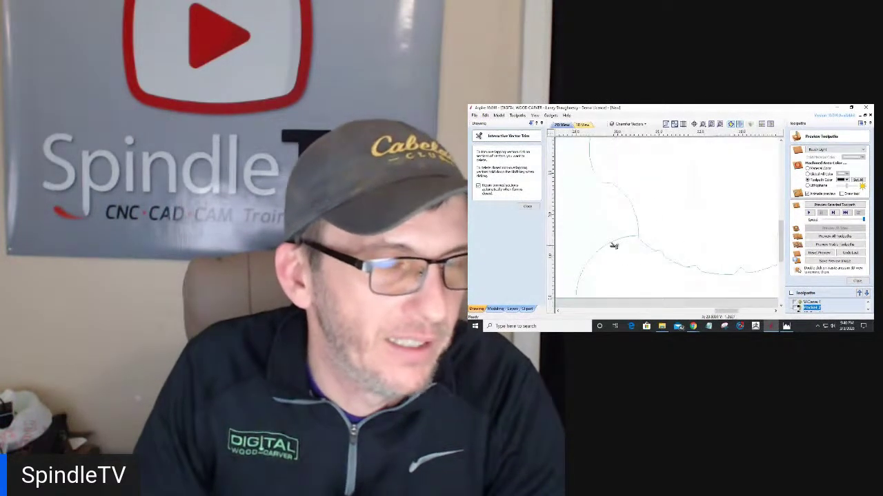
{"action": "scroll", "coordinate": [666, 220], "scroll_direction": "up", "scroll_amount": 3}
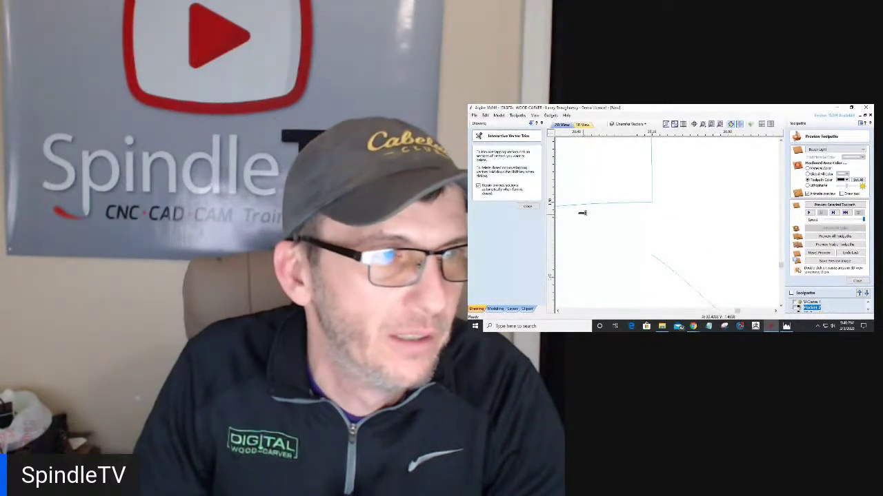
{"action": "left_click", "coordinate": [527, 207]}
{"action": "scroll", "coordinate": [586, 224], "scroll_direction": "down", "scroll_amount": 5}
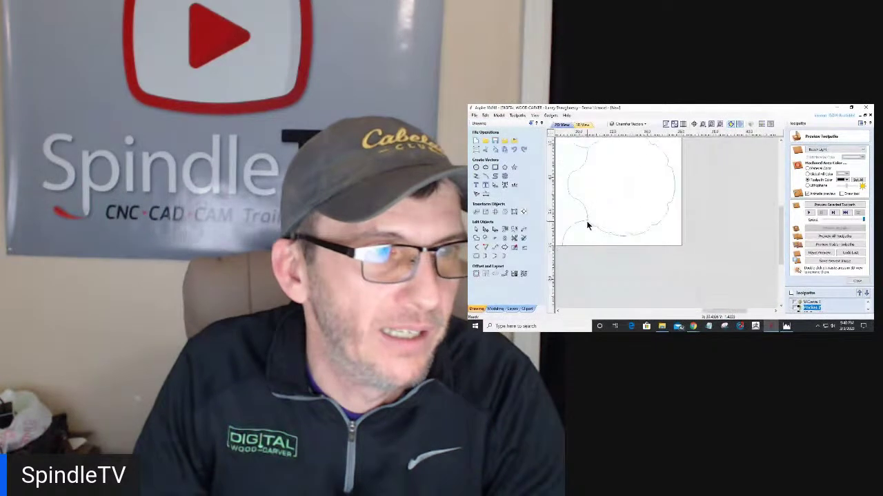
Step: Delete the right shell's outline from the chamfer vectors and select the remaining border outline
{"action": "scroll", "coordinate": [587, 226], "scroll_direction": "up", "scroll_amount": 2}
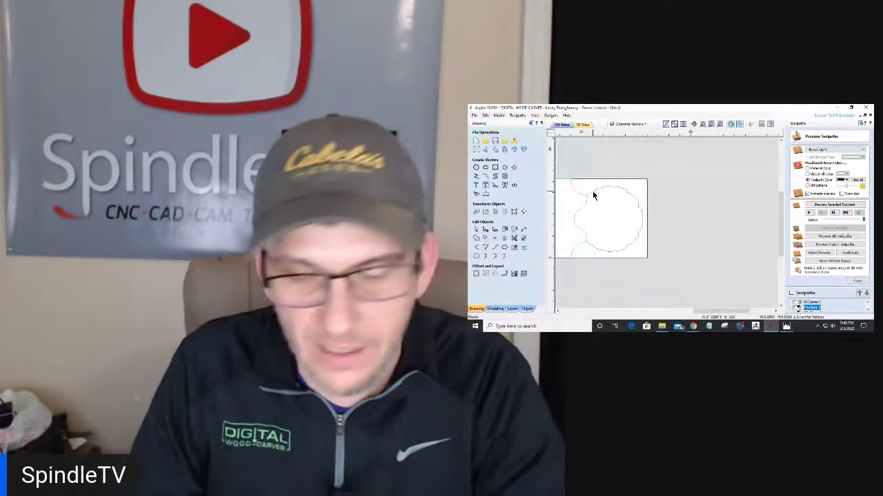
{"action": "key", "text": "Delete"}
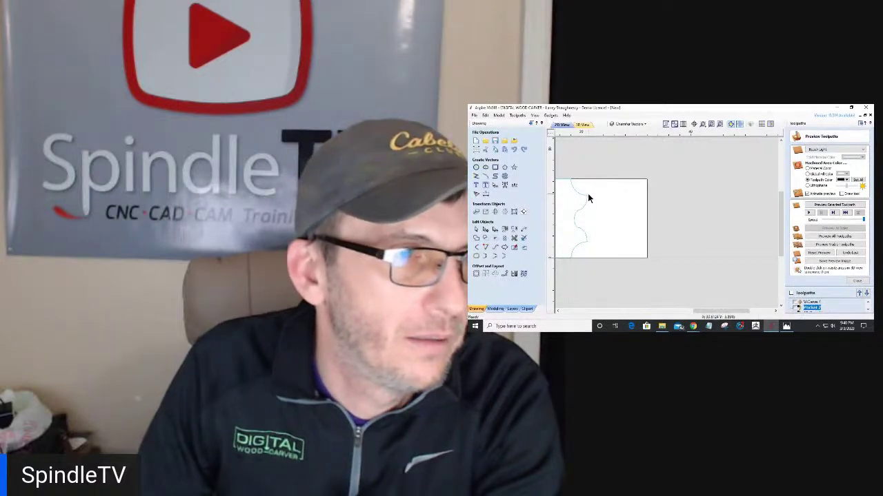
{"action": "scroll", "coordinate": [617, 223], "scroll_direction": "down", "scroll_amount": 5}
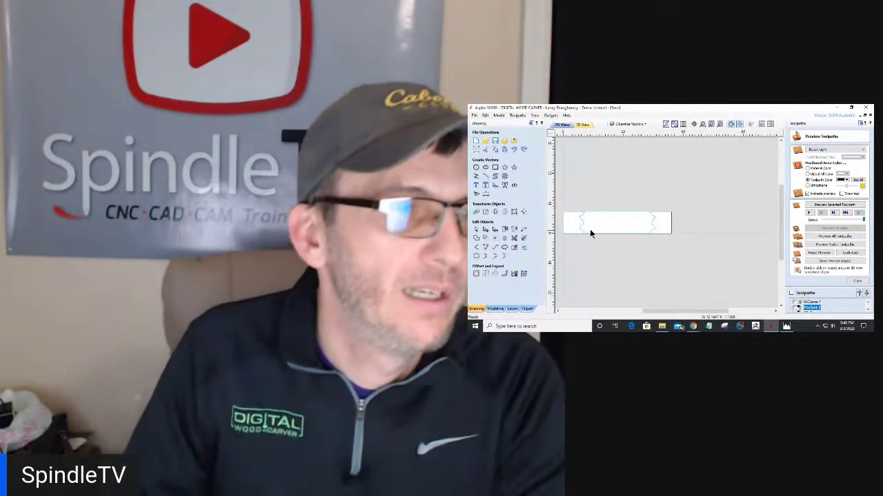
{"action": "scroll", "coordinate": [579, 229], "scroll_direction": "up", "scroll_amount": 5}
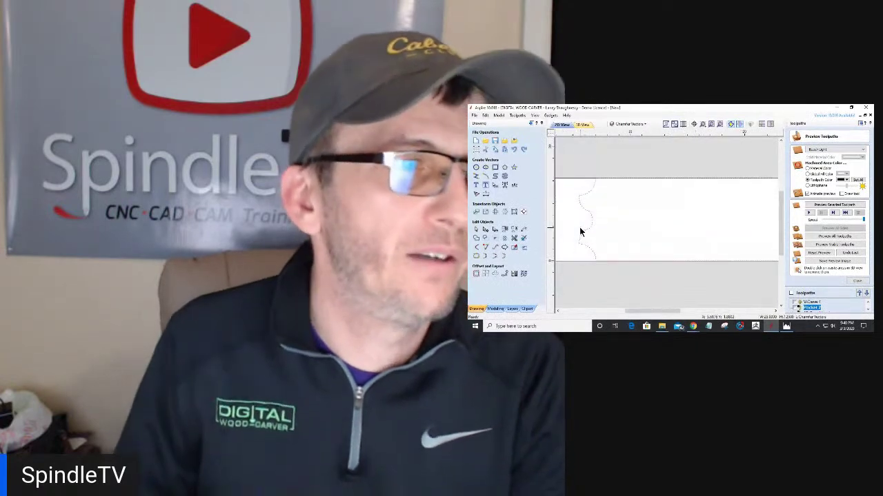
Step: Start a 2D Profile toolpath on the border outline with a 0.1875 inch cut depth and the 90-degree 0.5 inch V-bit
{"action": "key", "text": "F11"}
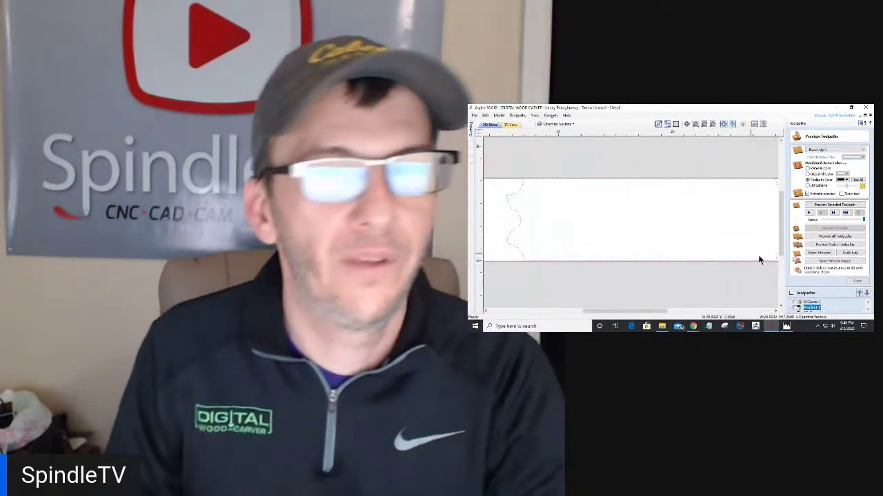
{"action": "left_click", "coordinate": [856, 280]}
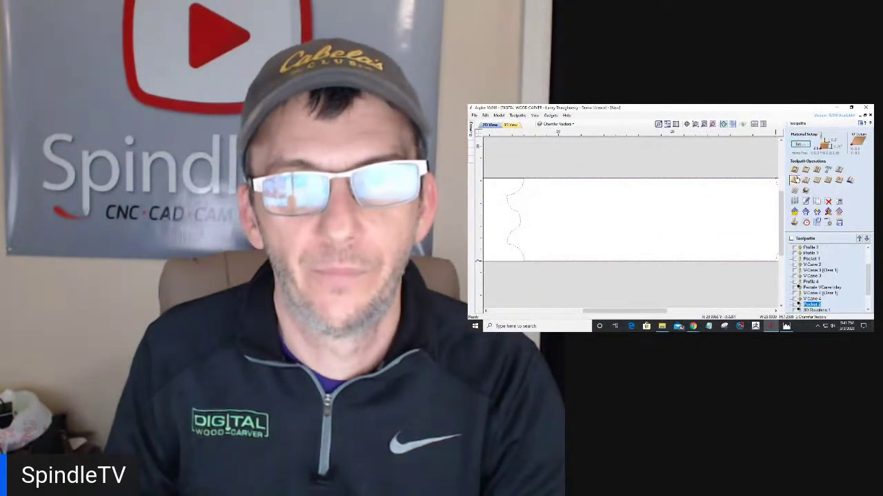
{"action": "left_click", "coordinate": [794, 171]}
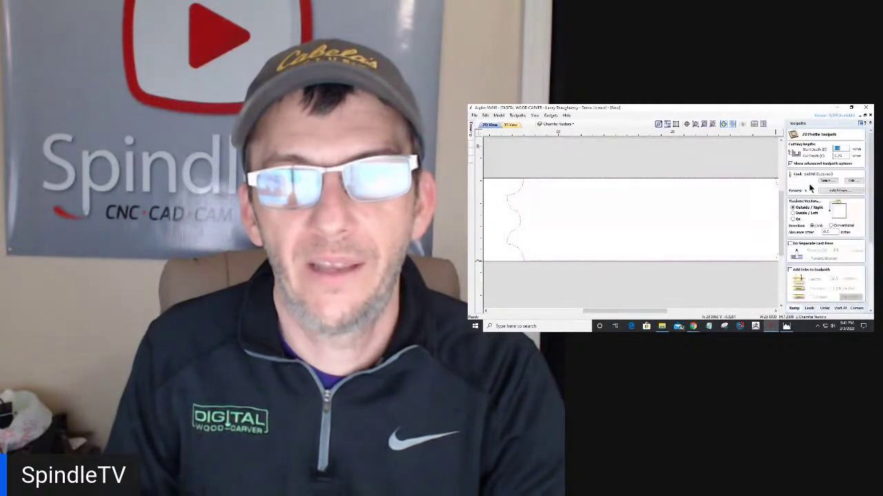
{"action": "key", "text": "Tab"}
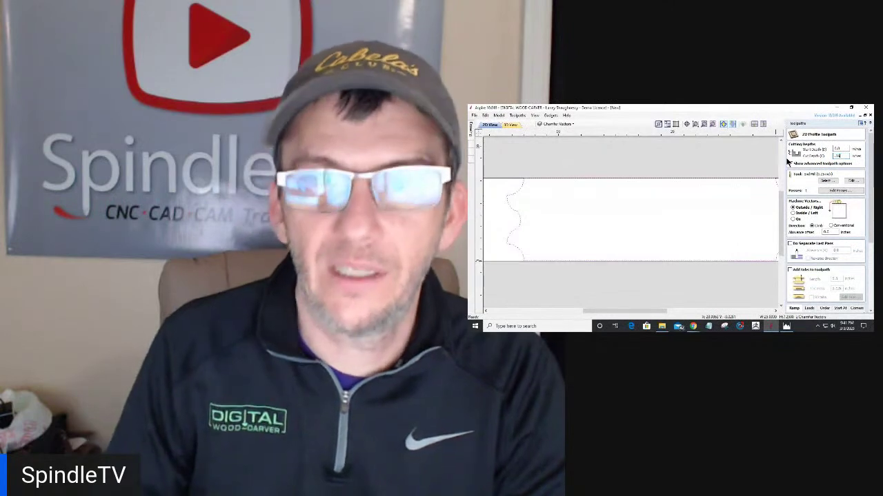
{"action": "left_click", "coordinate": [826, 181]}
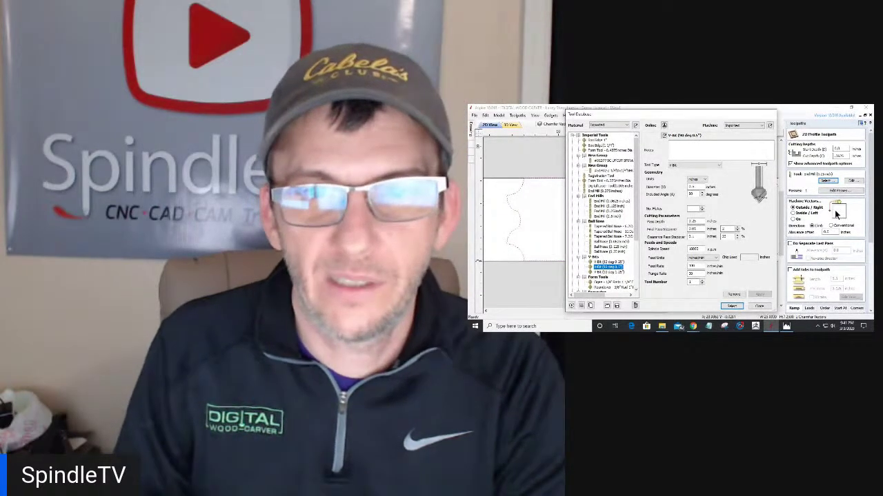
{"action": "left_click", "coordinate": [731, 306]}
Step: Set the profile toolpath's allowance offset to -.1875 inches and calculate it outside the border outline
{"action": "left_click_drag", "start_coordinate": [829, 232], "coordinate": [805, 238]}
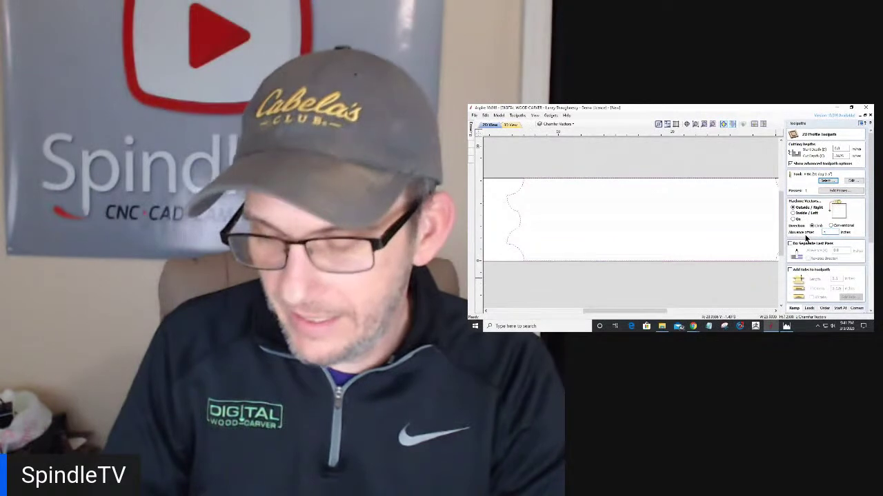
{"action": "type", "text": "-"}
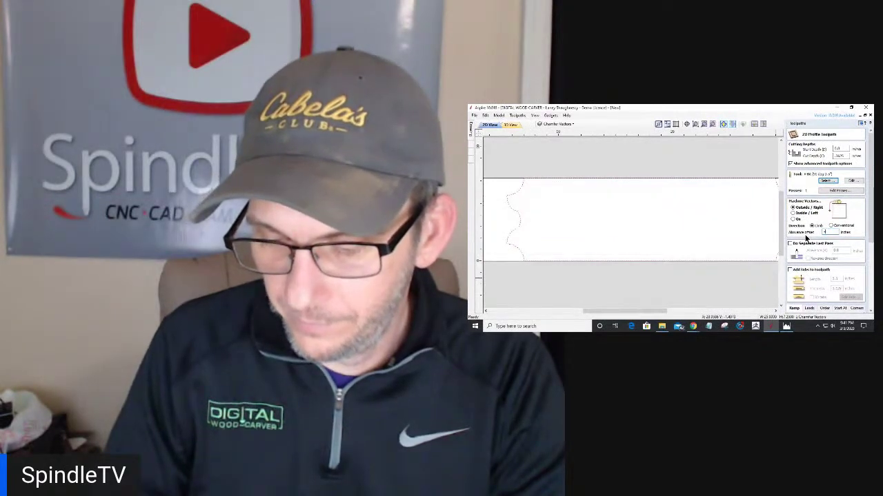
{"action": "type", "text": "."}
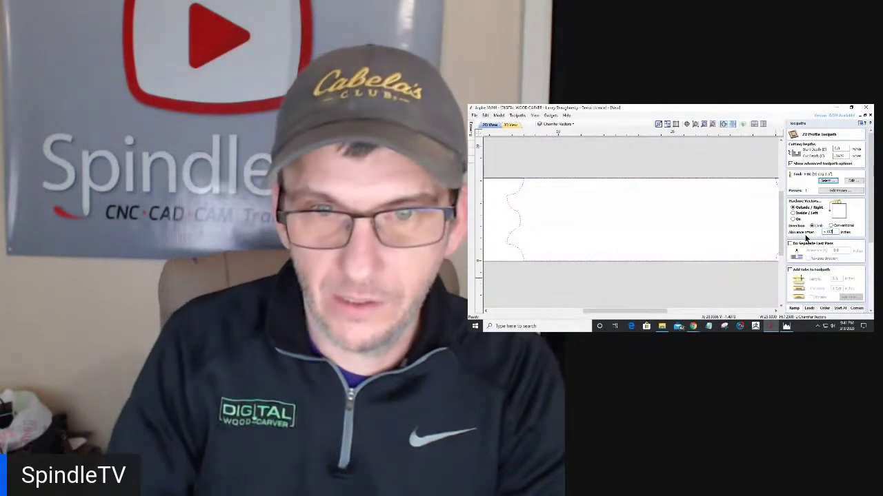
{"action": "type", "text": "1875"}
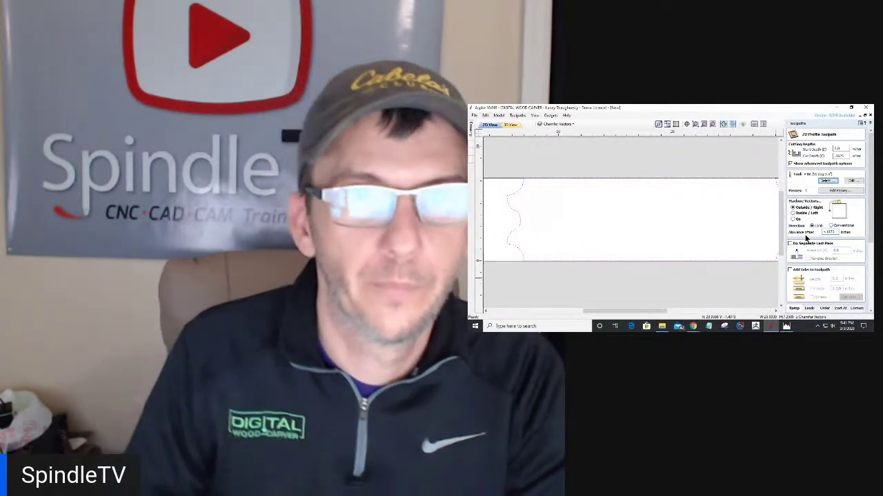
{"action": "scroll", "coordinate": [801, 274], "scroll_direction": "down", "scroll_amount": 4}
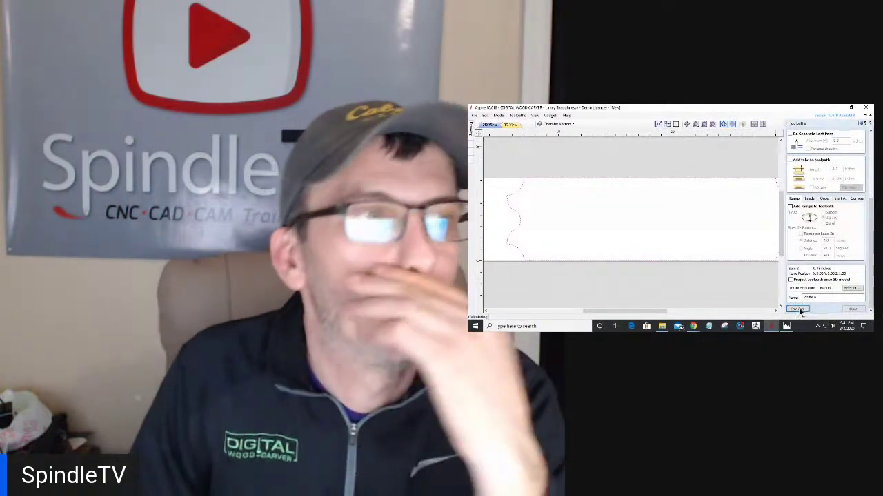
{"action": "left_click", "coordinate": [798, 307]}
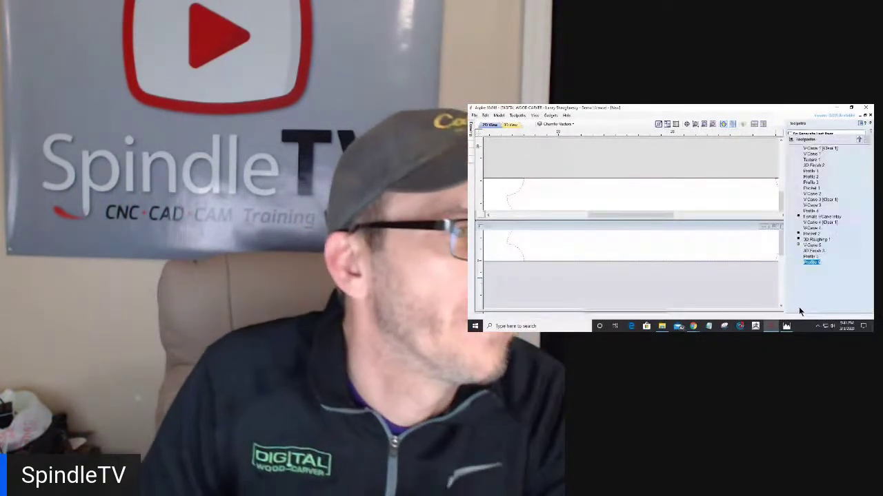
Step: Examine the calculated chamfer toolpath around the left shell and border corner in the 3D view
{"action": "scroll", "coordinate": [518, 237], "scroll_direction": "up", "scroll_amount": 5}
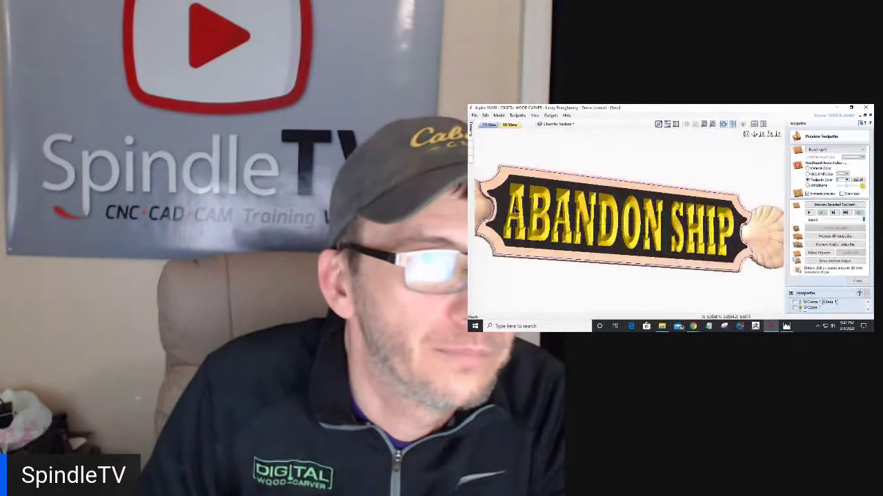
{"action": "middle_click_drag", "start_coordinate": [515, 210], "coordinate": [709, 200]}
{"action": "scroll", "coordinate": [707, 198], "scroll_direction": "up", "scroll_amount": 3}
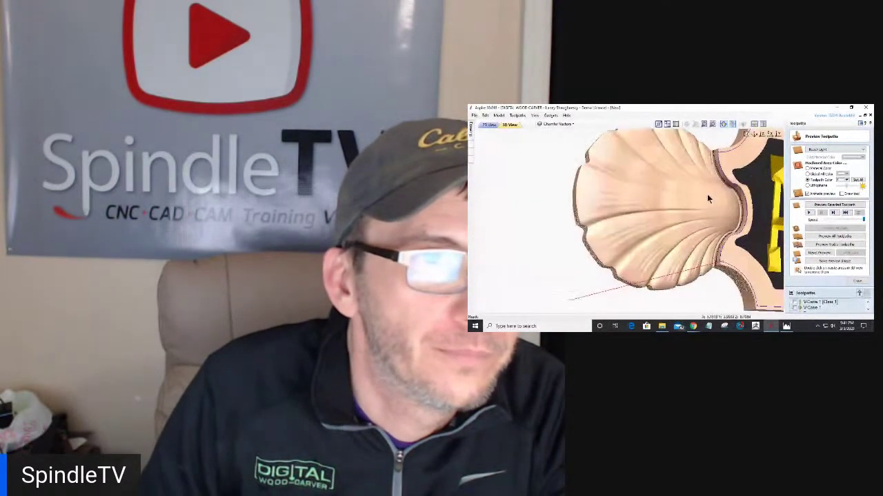
{"action": "left_click_drag", "start_coordinate": [689, 163], "coordinate": [671, 152]}
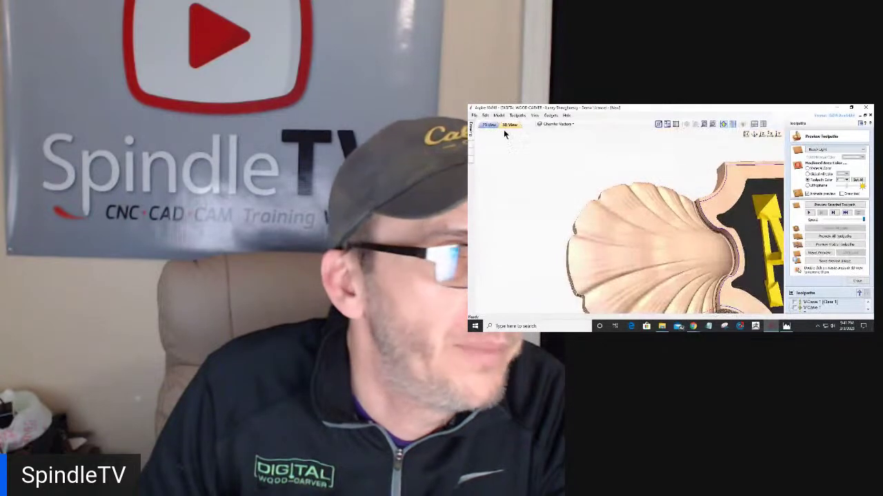
Step: Preview the selected chamfer toolpath and inspect the carved edge around the left shell and border corners
{"action": "left_click", "coordinate": [816, 203]}
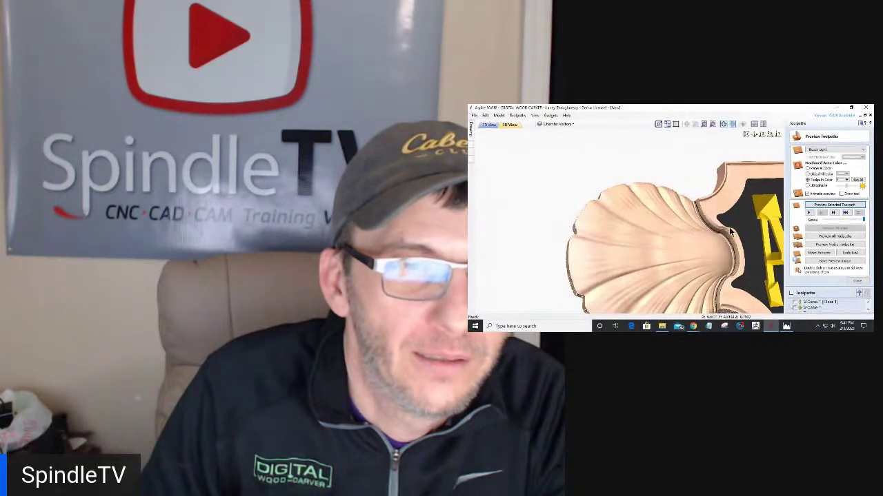
{"action": "left_click_drag", "start_coordinate": [731, 231], "coordinate": [722, 231]}
{"action": "scroll", "coordinate": [721, 229], "scroll_direction": "down", "scroll_amount": 1}
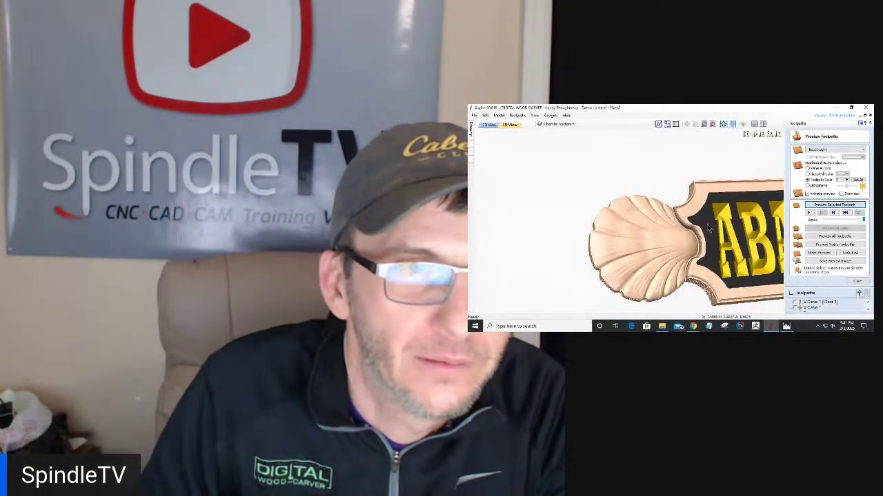
{"action": "scroll", "coordinate": [722, 242], "scroll_direction": "down", "scroll_amount": 3}
{"action": "middle_click_drag", "start_coordinate": [704, 265], "coordinate": [660, 246]}
{"action": "scroll", "coordinate": [643, 252], "scroll_direction": "up", "scroll_amount": 2}
{"action": "scroll", "coordinate": [639, 250], "scroll_direction": "up", "scroll_amount": 1}
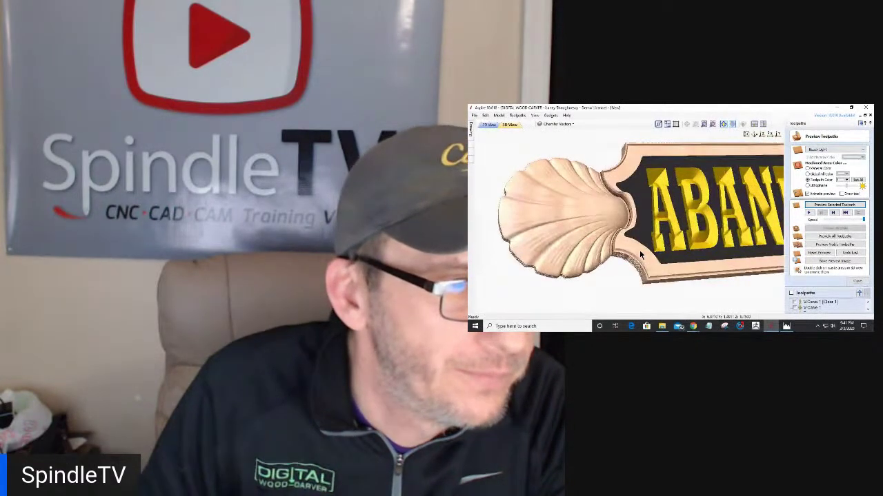
{"action": "scroll", "coordinate": [639, 250], "scroll_direction": "up", "scroll_amount": 1}
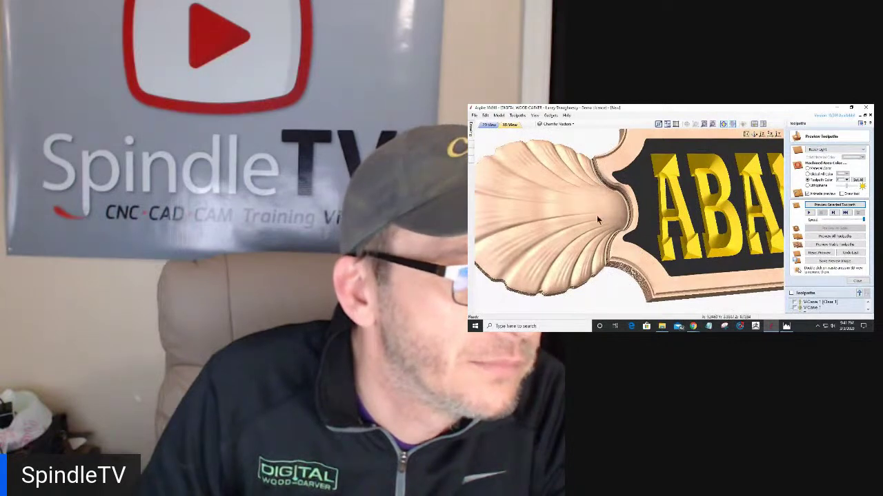
{"action": "scroll", "coordinate": [634, 252], "scroll_direction": "down", "scroll_amount": 3}
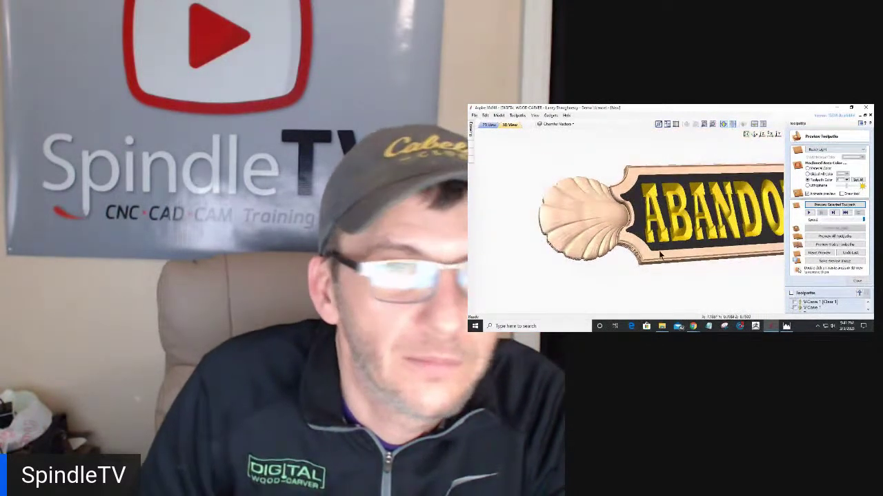
{"action": "left_click", "coordinate": [857, 282]}
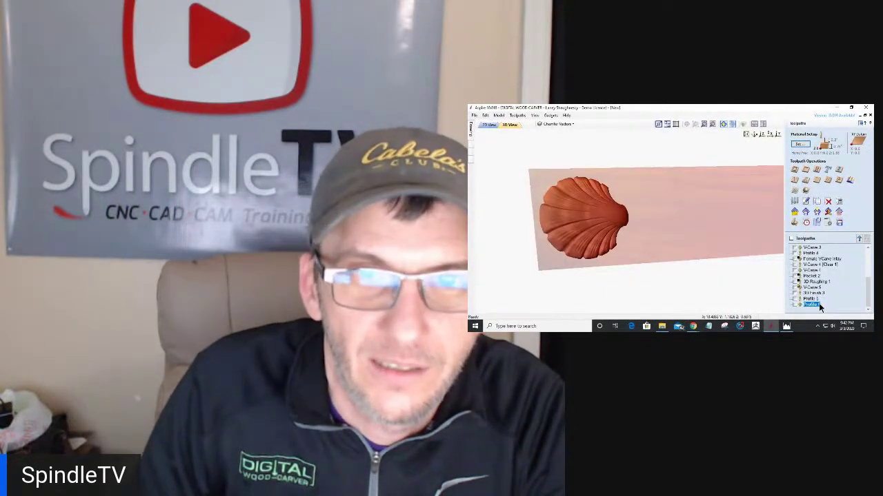
Step: Reopen the border's V-bit profile toolpath and try to recalculate it outside the outline
{"action": "double_click", "coordinate": [819, 304]}
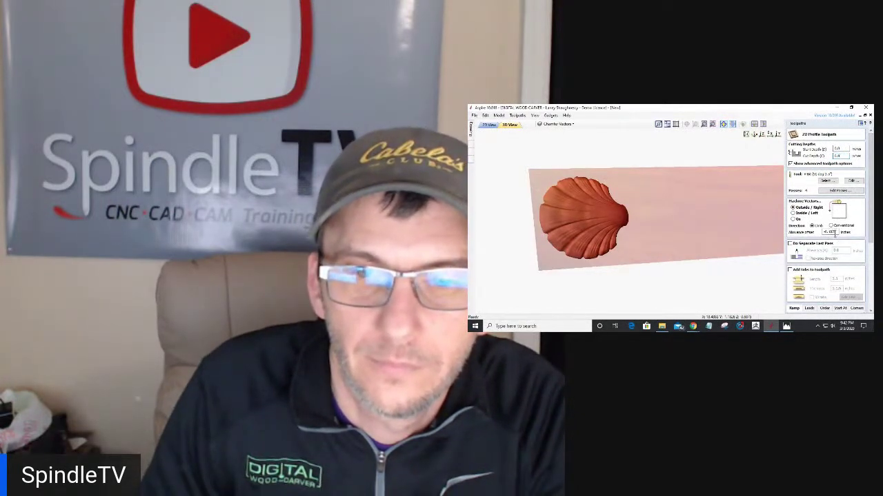
{"action": "left_click_drag", "start_coordinate": [871, 237], "coordinate": [867, 312]}
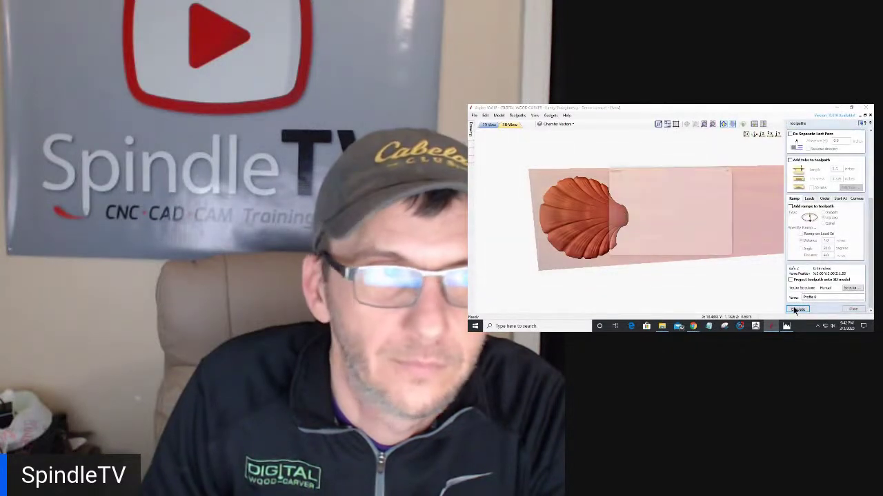
{"action": "left_click", "coordinate": [796, 308]}
{"action": "left_click", "coordinate": [680, 251]}
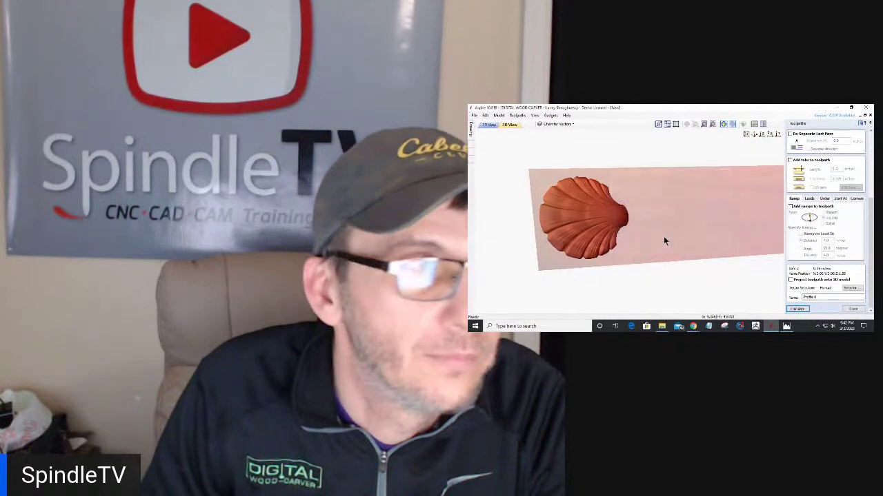
Step: Check the border outline in the 2D view, set the profile's cut depth to 0.09 inches and recalculate it
{"action": "left_click", "coordinate": [489, 125]}
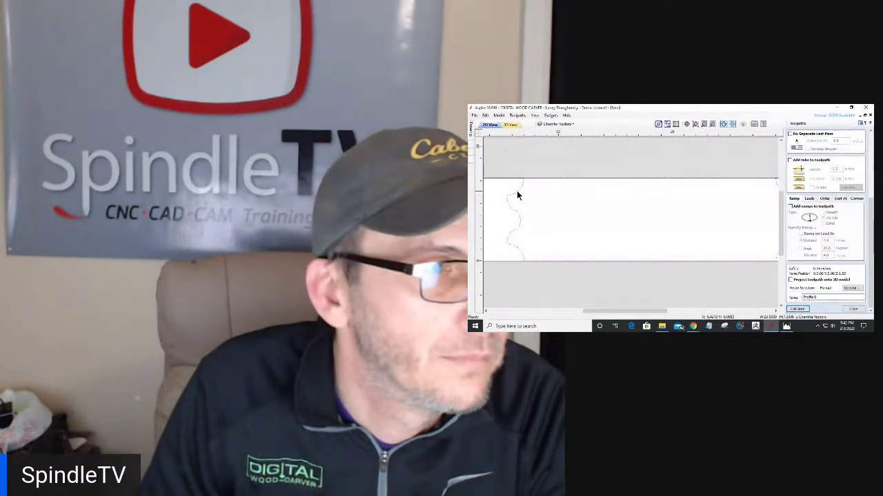
{"action": "left_click_drag", "start_coordinate": [871, 289], "coordinate": [872, 219]}
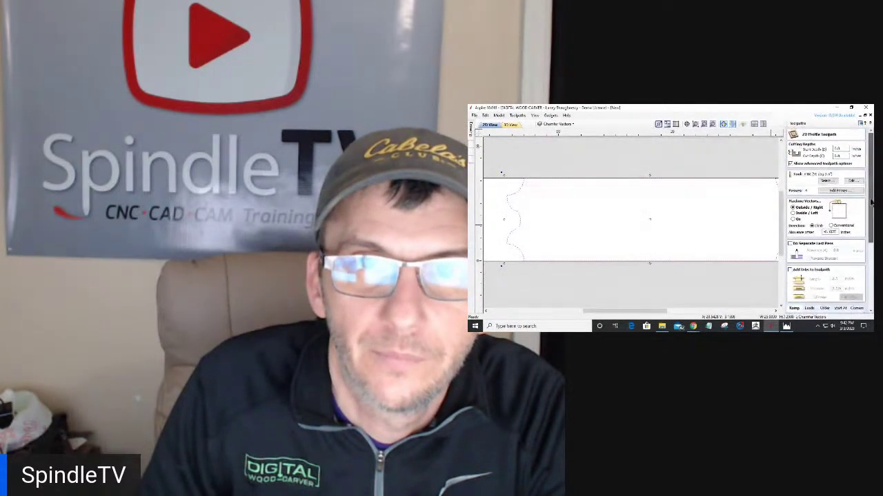
{"action": "double_click", "coordinate": [838, 157]}
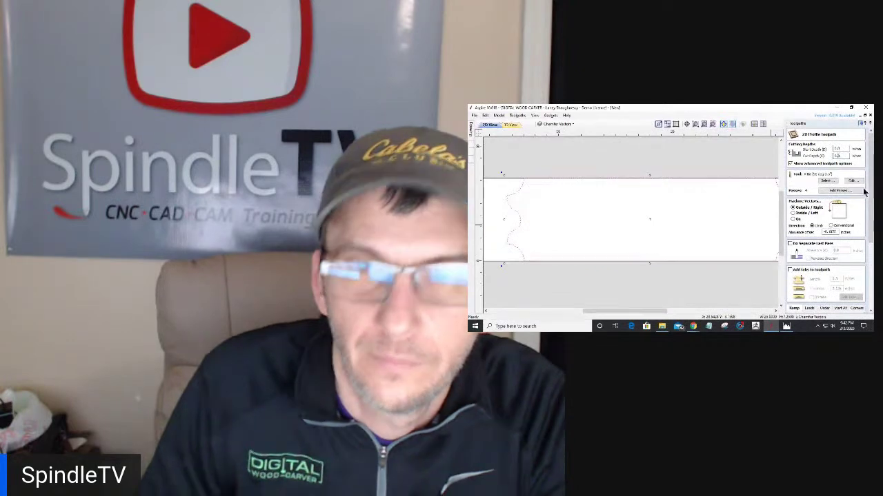
{"action": "type", "text": "0.09"}
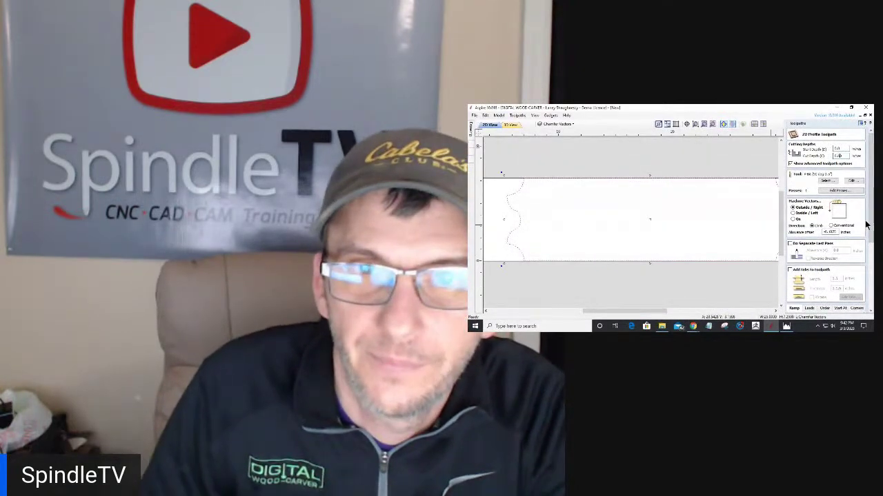
{"action": "left_click_drag", "start_coordinate": [872, 245], "coordinate": [870, 314]}
{"action": "left_click", "coordinate": [798, 308]}
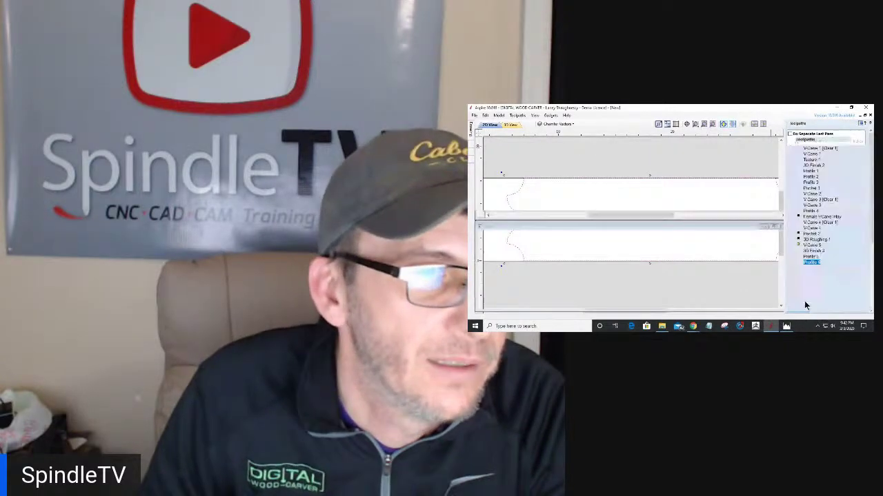
Step: Preview the shallower chamfer on the sign and inspect the border edge beside the left shell
{"action": "scroll", "coordinate": [680, 236], "scroll_direction": "up", "scroll_amount": 5}
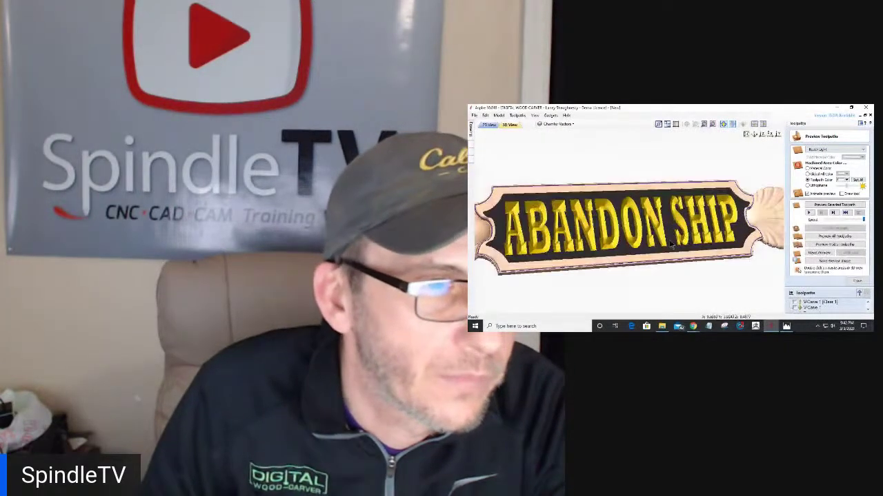
{"action": "scroll", "coordinate": [680, 236], "scroll_direction": "up", "scroll_amount": 2}
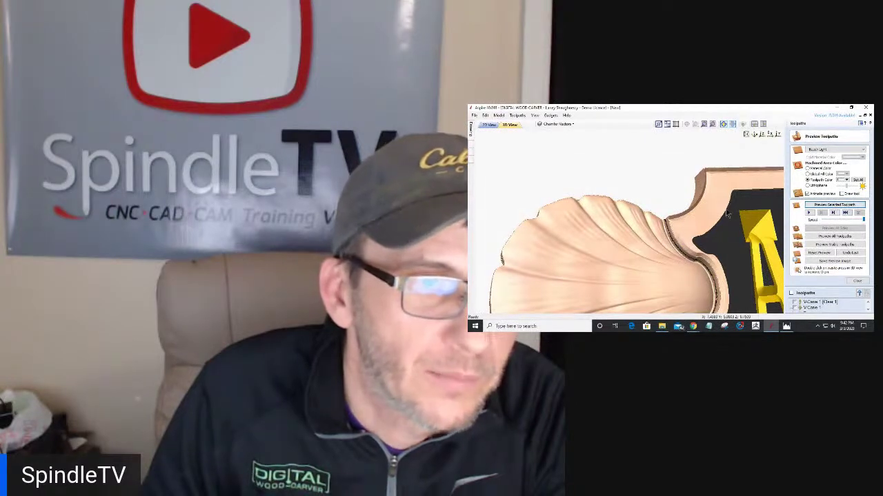
{"action": "scroll", "coordinate": [719, 212], "scroll_direction": "up", "scroll_amount": 3}
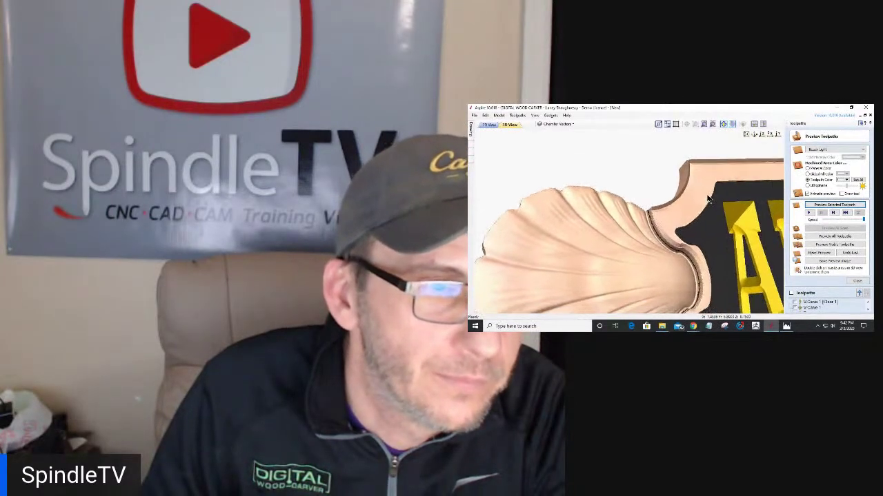
{"action": "scroll", "coordinate": [707, 197], "scroll_direction": "up", "scroll_amount": 3}
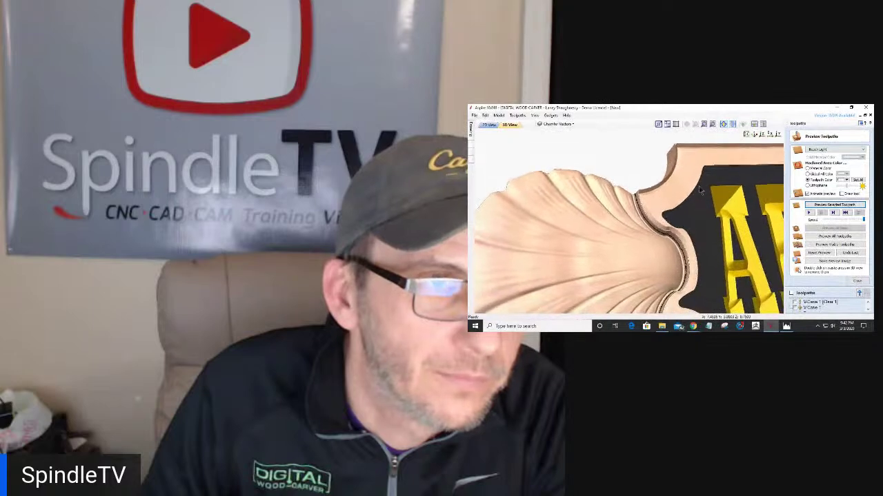
{"action": "left_click", "coordinate": [851, 281]}
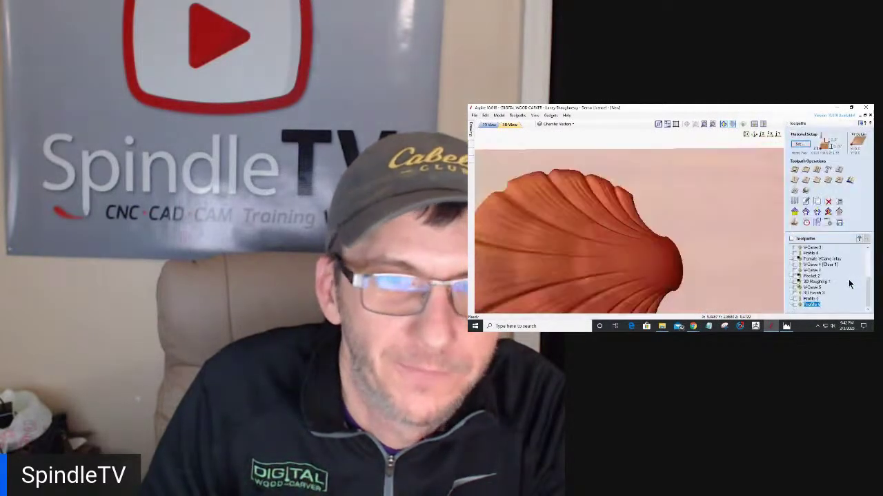
Step: Edit the chamfer profile toolpath to a cut depth of 0.125 inches and recalculate it
{"action": "double_click", "coordinate": [809, 304]}
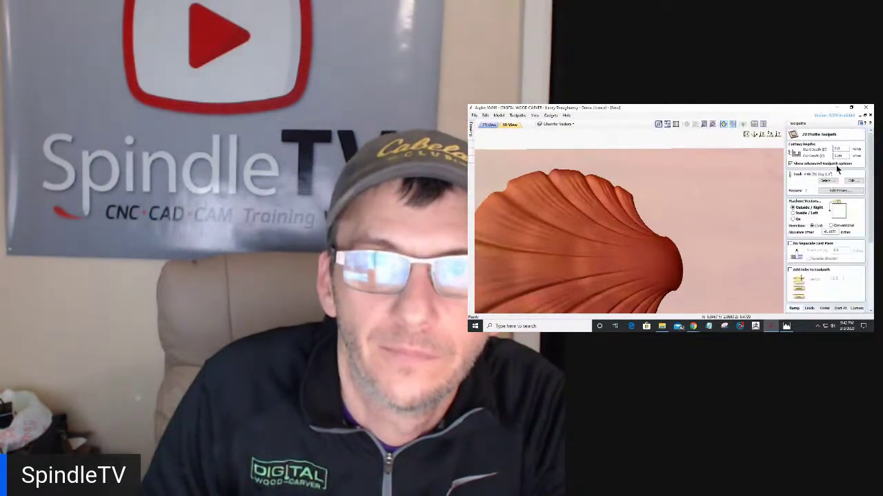
{"action": "type", "text": "125"}
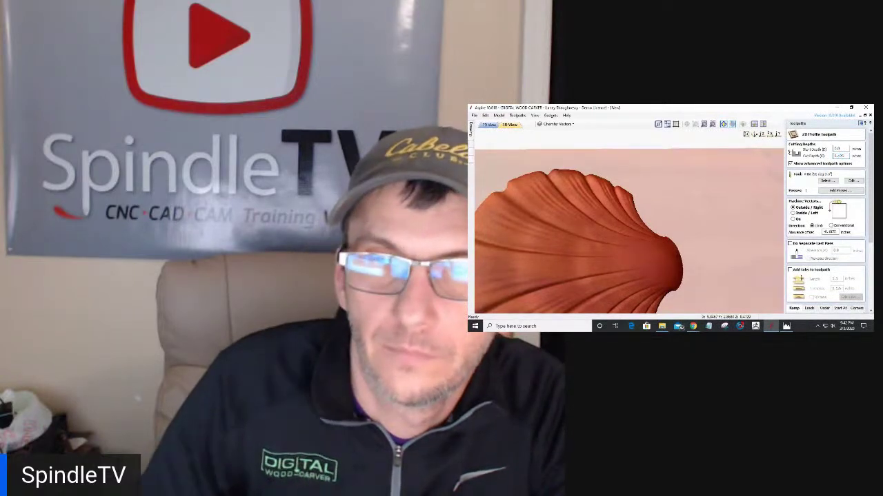
{"action": "scroll", "coordinate": [864, 234], "scroll_direction": "down", "scroll_amount": 5}
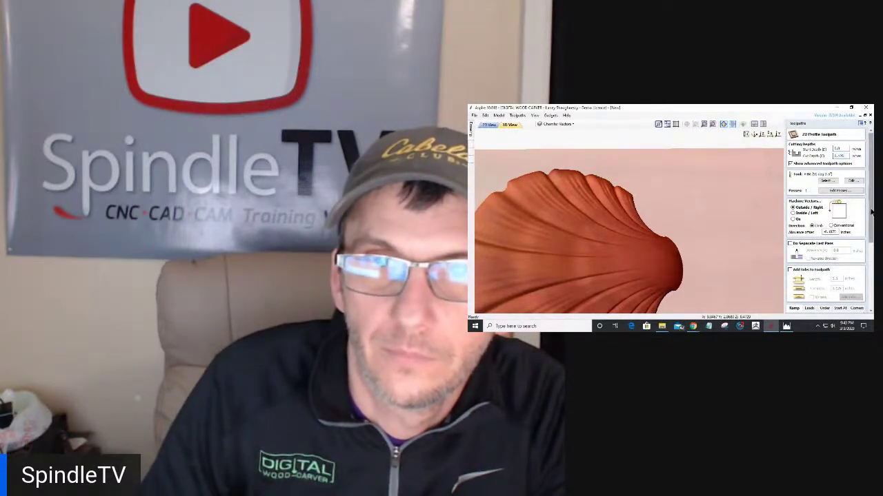
{"action": "left_click", "coordinate": [790, 309]}
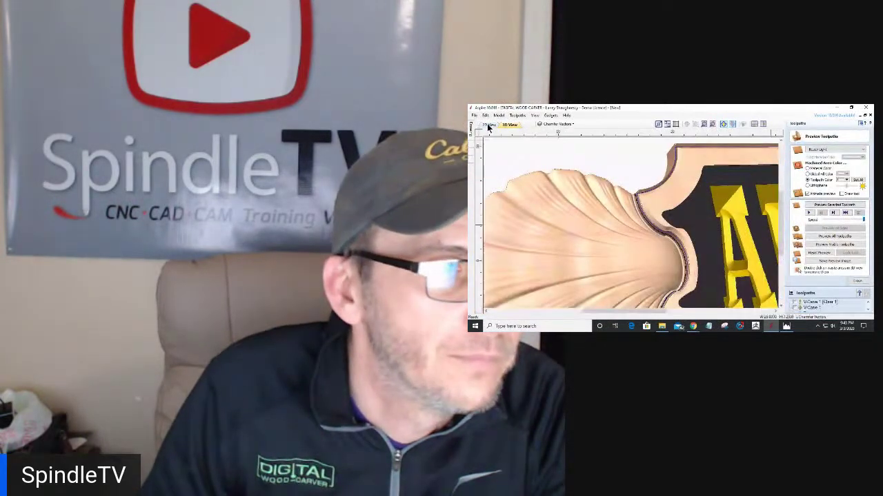
Step: Preview the 0.125 inch deep chamfer and inspect closely where the border meets the left shell
{"action": "left_click", "coordinate": [488, 125]}
{"action": "left_click", "coordinate": [509, 125]}
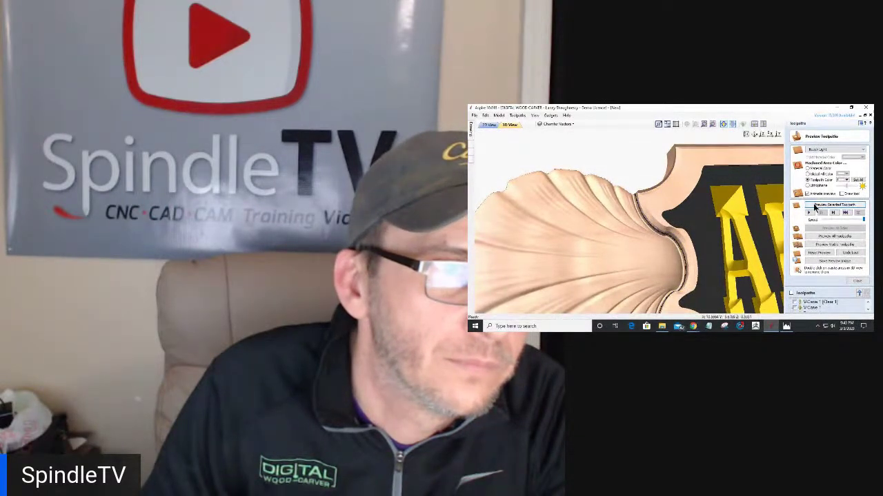
{"action": "left_click_drag", "start_coordinate": [685, 271], "coordinate": [647, 140]}
{"action": "scroll", "coordinate": [647, 135], "scroll_direction": "up", "scroll_amount": 2}
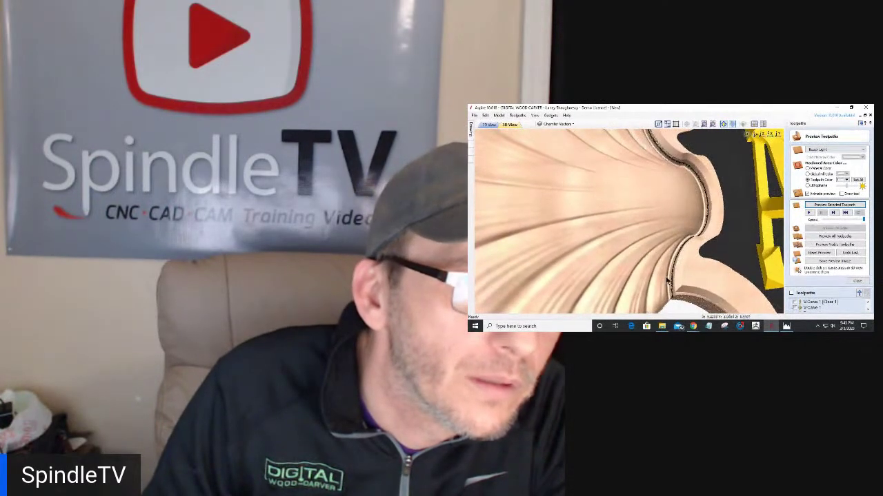
{"action": "left_click_drag", "start_coordinate": [735, 279], "coordinate": [660, 207]}
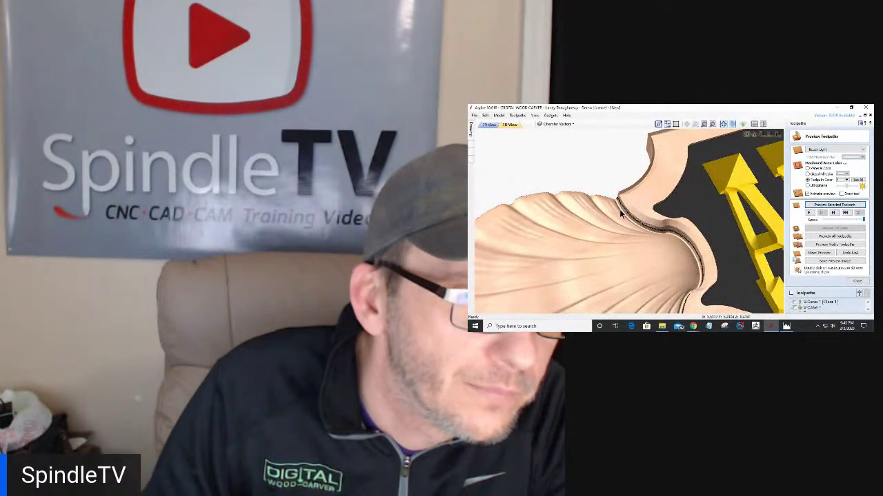
Step: Reopen the chamfer profile toolpath, change its cut depth and recalculate it
{"action": "double_click", "coordinate": [808, 308]}
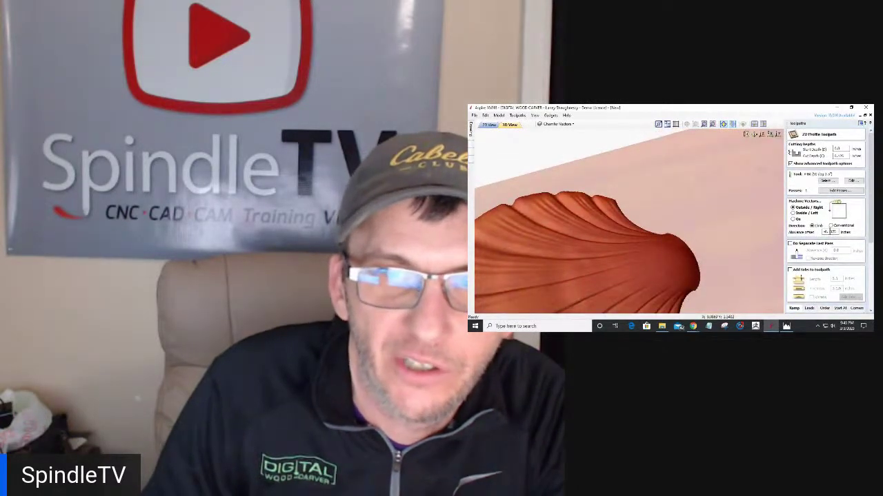
{"action": "double_click", "coordinate": [838, 156]}
{"action": "type", "text": "0.38"}
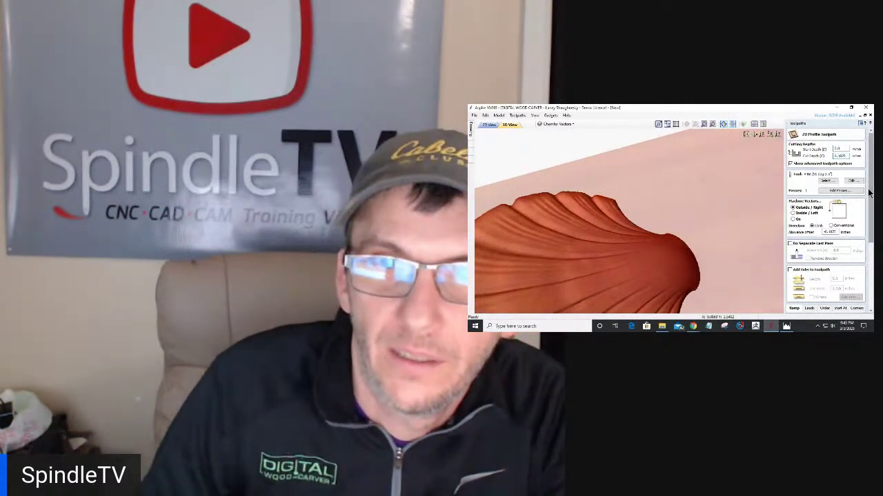
{"action": "left_click_drag", "start_coordinate": [870, 193], "coordinate": [868, 248]}
{"action": "left_click", "coordinate": [789, 307]}
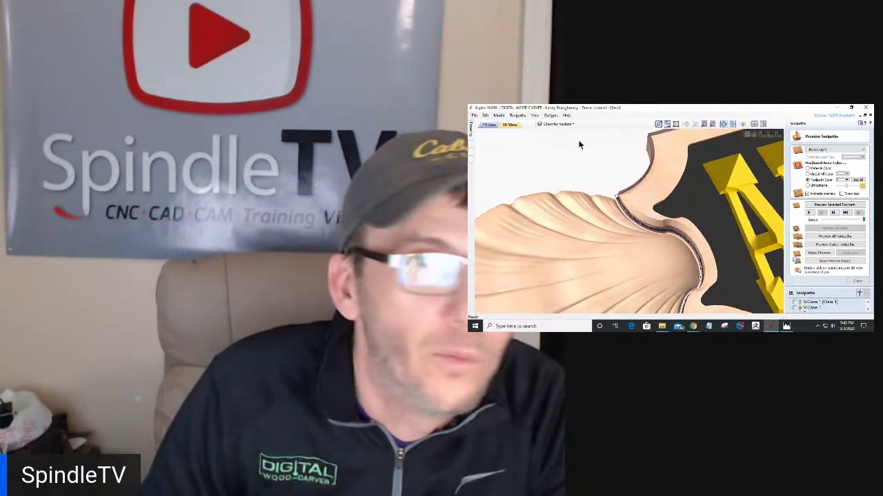
Step: Preview the recalculated chamfer toolpath and examine the complete ABANDON SHIP sign with both shells
{"action": "left_click", "coordinate": [815, 204]}
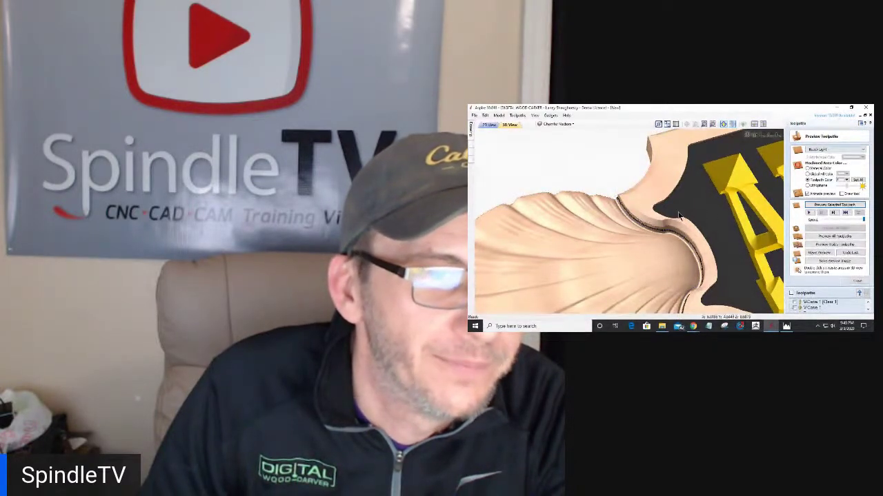
{"action": "scroll", "coordinate": [679, 216], "scroll_direction": "down", "scroll_amount": 4}
{"action": "left_click_drag", "start_coordinate": [678, 216], "coordinate": [607, 242]}
{"action": "scroll", "coordinate": [607, 242], "scroll_direction": "down", "scroll_amount": 2}
{"action": "left_click_drag", "start_coordinate": [738, 214], "coordinate": [650, 250]}
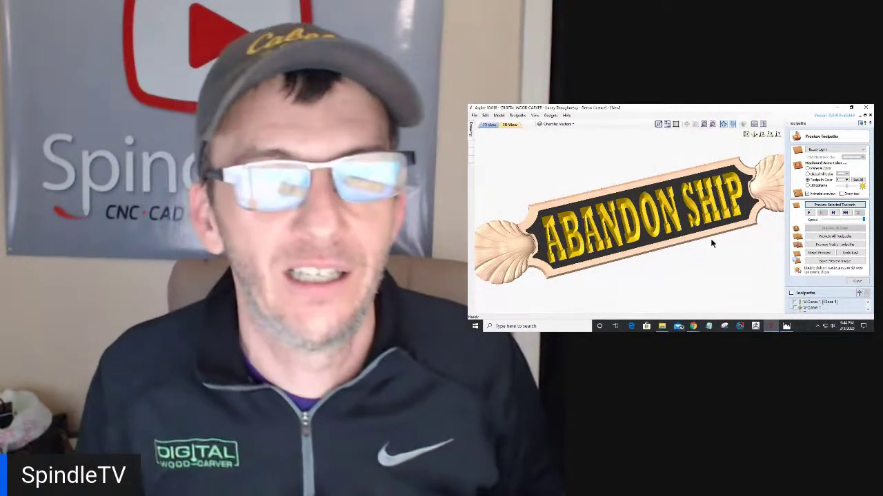
Step: Set the toolpath preview's material to Oak and view the sign from a steep angle
{"action": "left_click", "coordinate": [838, 149]}
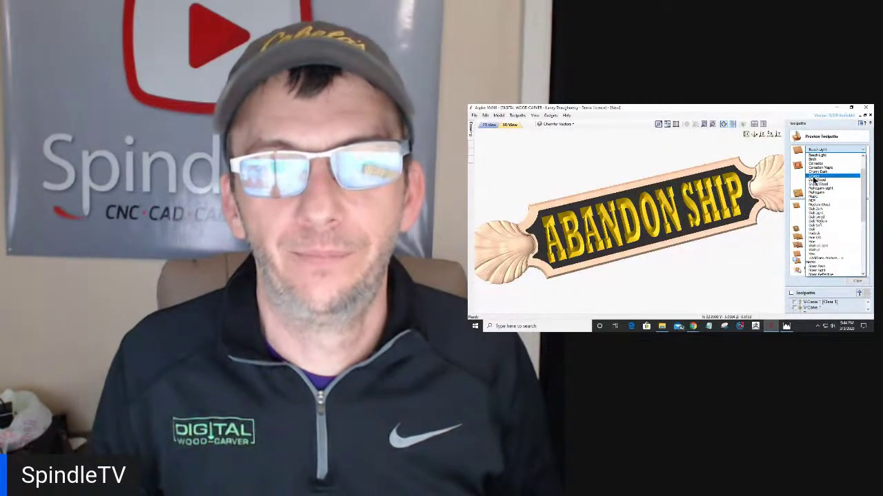
{"action": "left_click", "coordinate": [815, 228]}
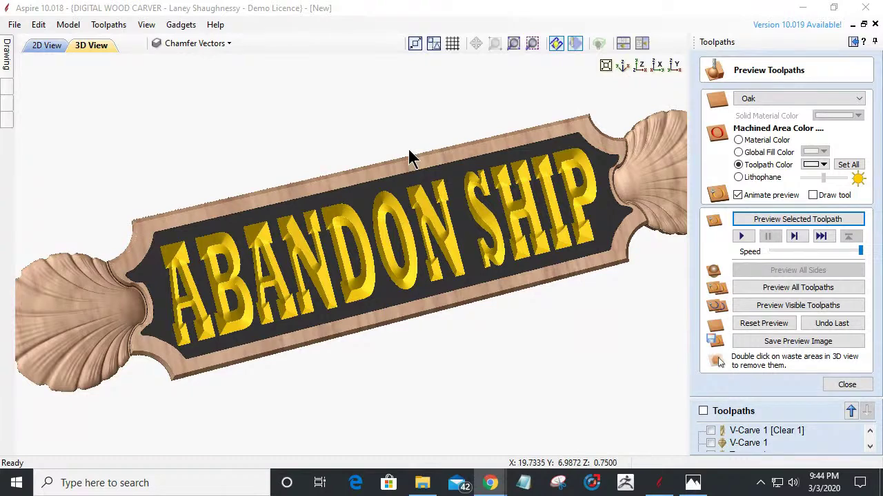
{"action": "left_click", "coordinate": [322, 197]}
{"action": "left_click_drag", "start_coordinate": [322, 197], "coordinate": [356, 176]}
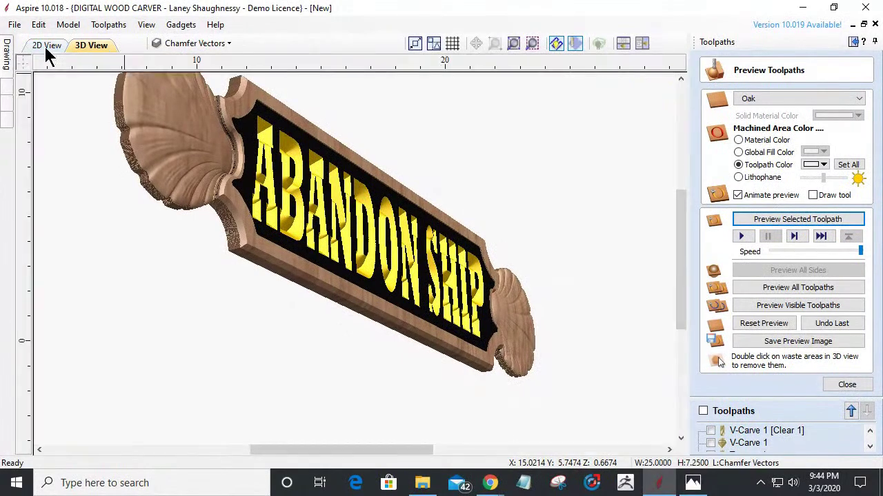
Step: Show the whole board with the border's chamfer outline in the 2D view
{"action": "left_click", "coordinate": [45, 44]}
{"action": "scroll", "coordinate": [242, 238], "scroll_direction": "down", "scroll_amount": 3}
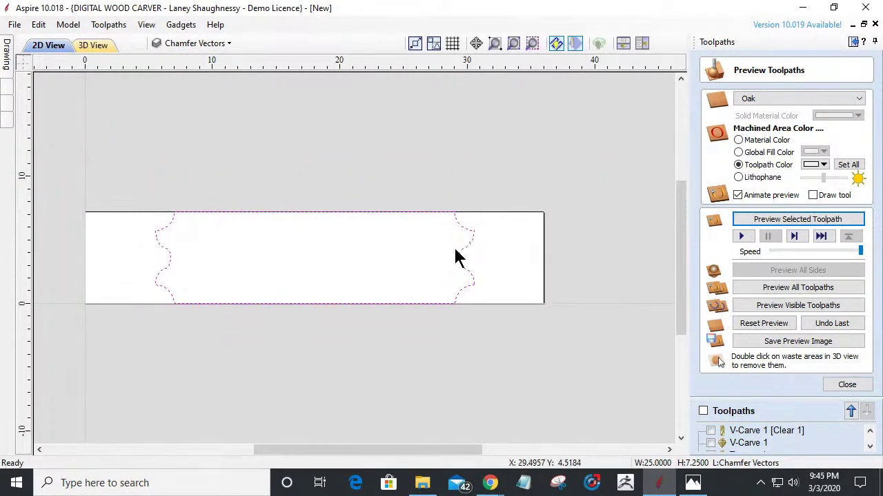
Step: Return to the 3D view and examine the oak ABANDON SHIP sign with its chamfered border from several angles
{"action": "left_click", "coordinate": [93, 46]}
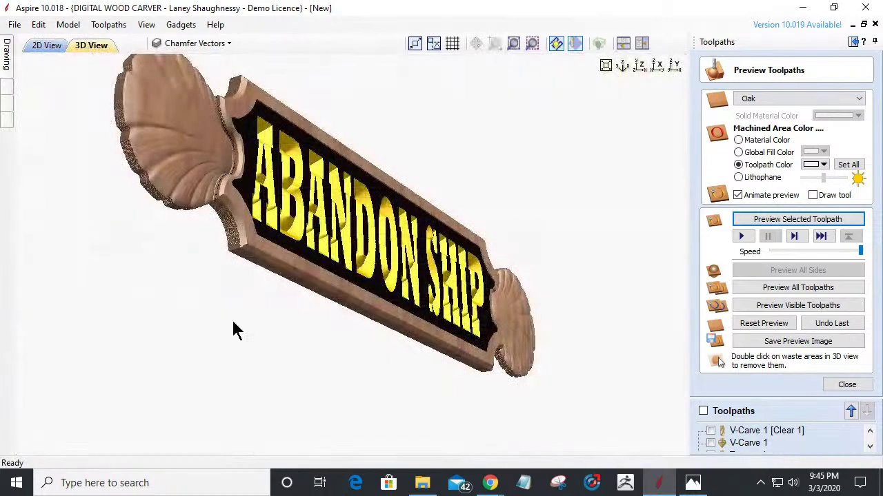
{"action": "left_click_drag", "start_coordinate": [452, 269], "coordinate": [291, 335]}
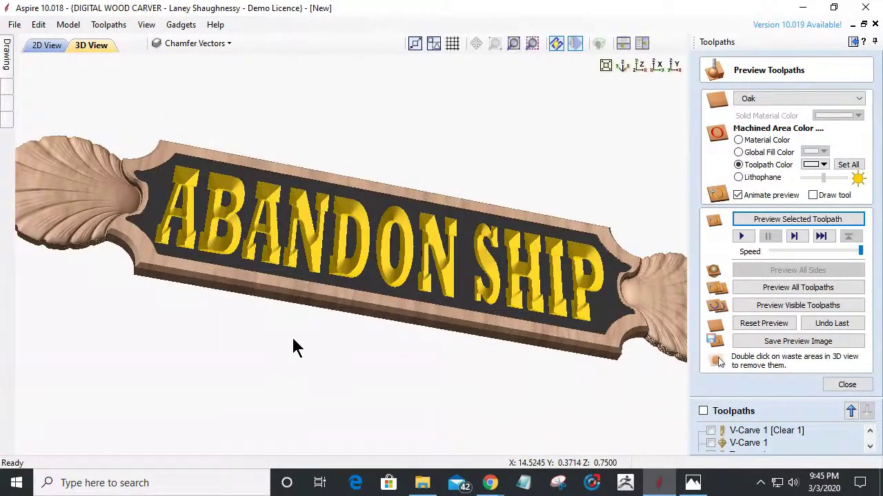
{"action": "left_click_drag", "start_coordinate": [589, 318], "coordinate": [560, 329]}
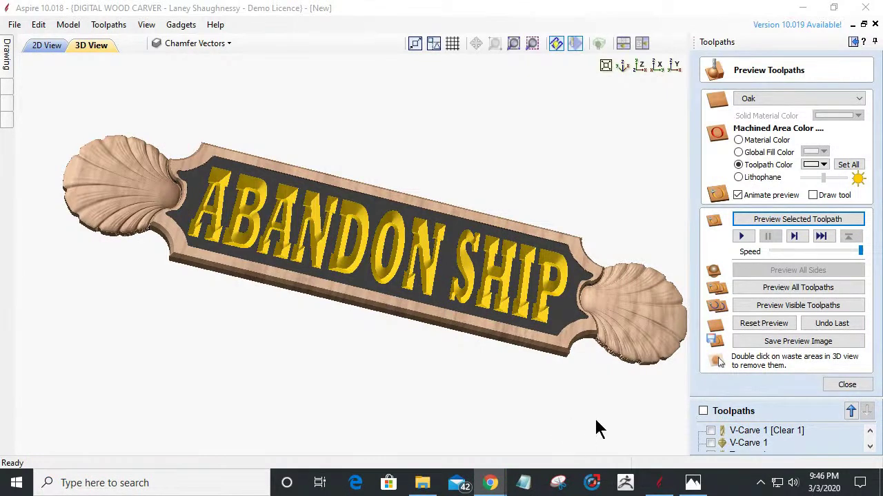
{"action": "left_click_drag", "start_coordinate": [597, 421], "coordinate": [609, 399]}
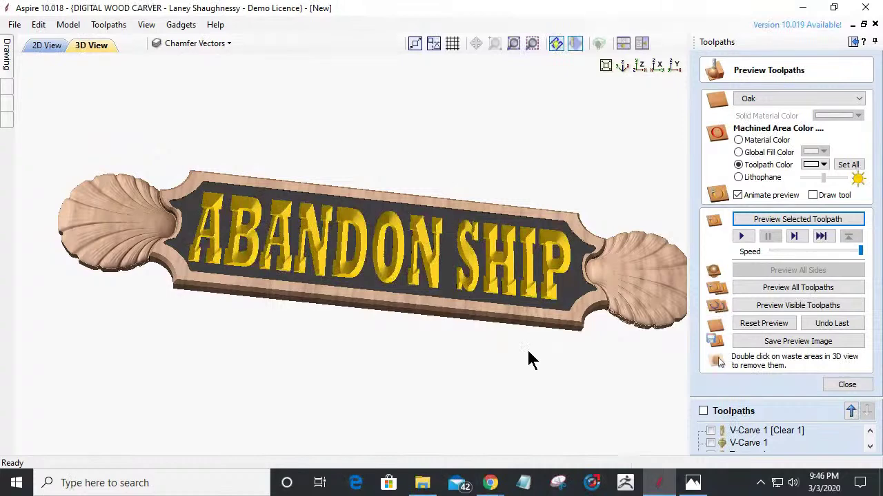
{"action": "scroll", "coordinate": [526, 348], "scroll_direction": "down", "scroll_amount": 2}
{"action": "left_click_drag", "start_coordinate": [474, 295], "coordinate": [486, 324]}
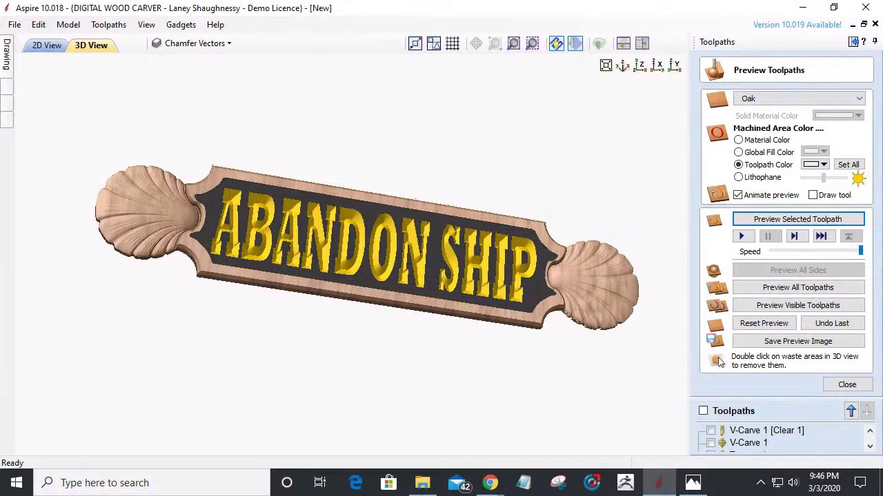
{"action": "key", "text": "alt+Tab"}
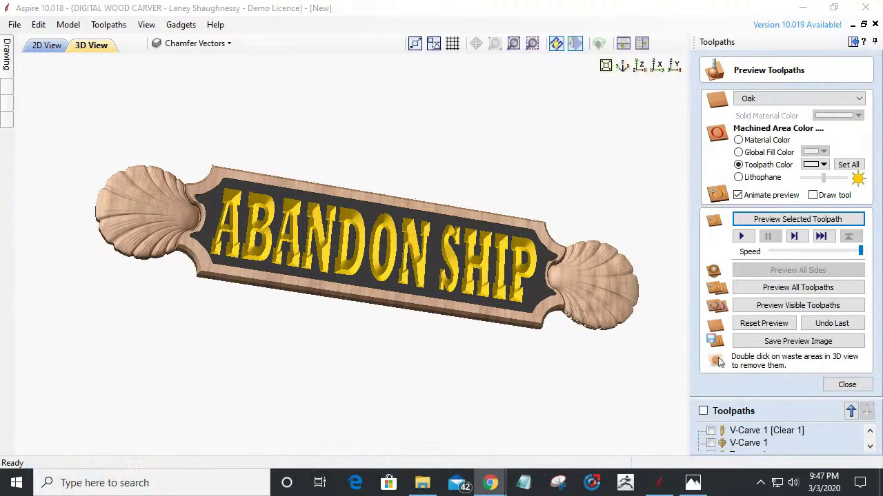
{"action": "left_click", "coordinate": [187, 293]}
{"action": "left_click_drag", "start_coordinate": [187, 293], "coordinate": [192, 305]}
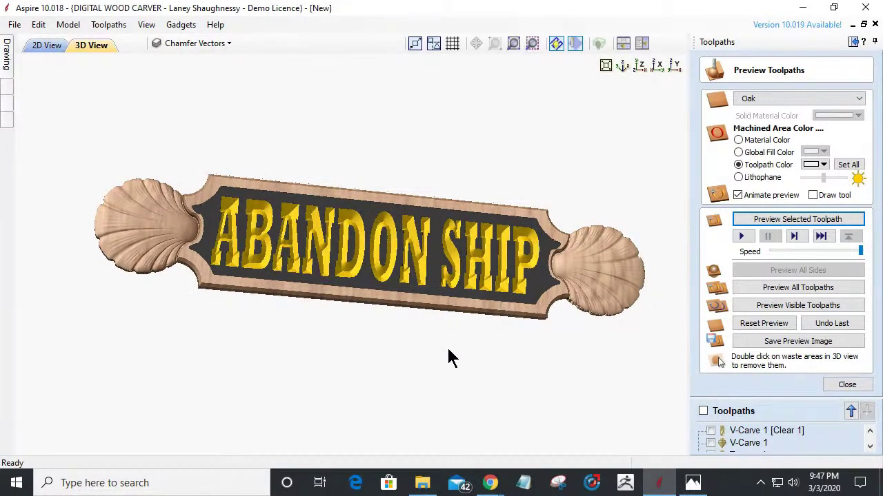
{"action": "scroll", "coordinate": [448, 350], "scroll_direction": "up", "scroll_amount": 2}
{"action": "left_click_drag", "start_coordinate": [457, 367], "coordinate": [444, 380]}
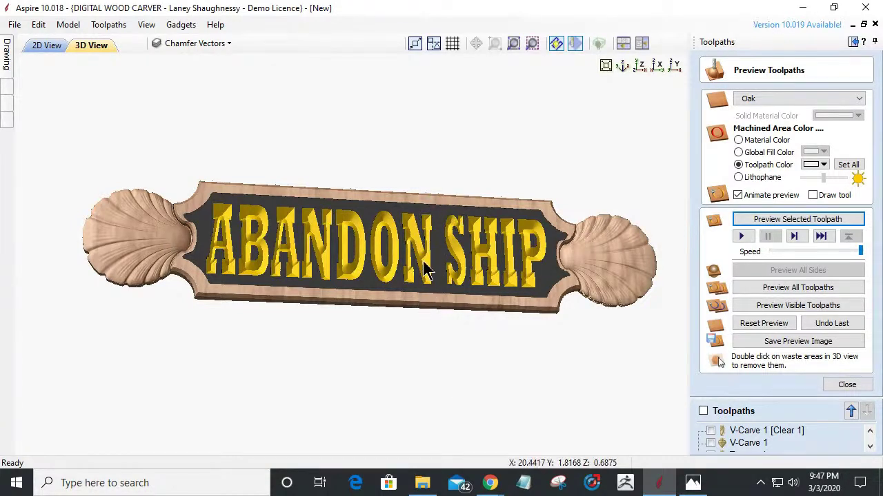
{"action": "left_click_drag", "start_coordinate": [408, 306], "coordinate": [348, 260]}
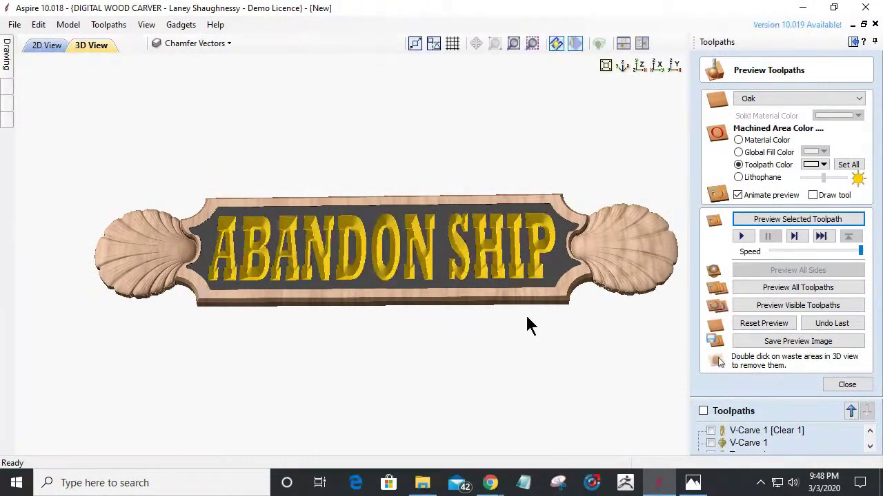
{"action": "scroll", "coordinate": [617, 245], "scroll_direction": "up", "scroll_amount": 3}
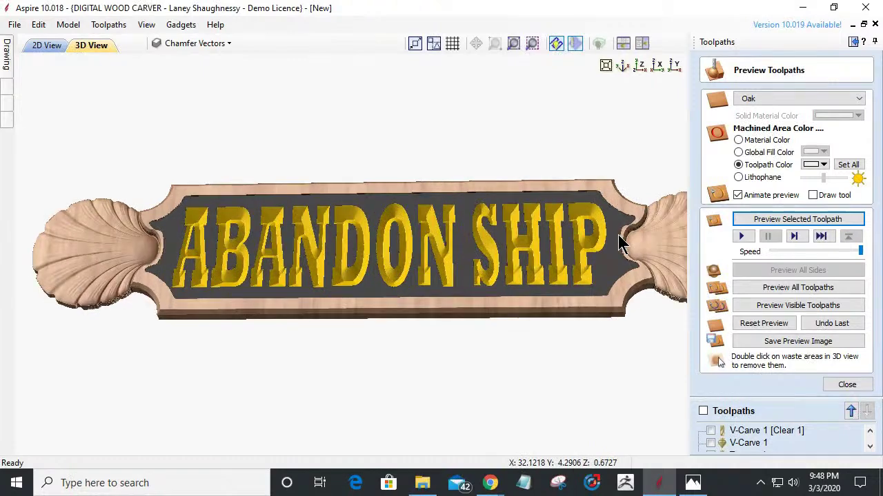
{"action": "scroll", "coordinate": [621, 243], "scroll_direction": "down", "scroll_amount": 5}
{"action": "scroll", "coordinate": [619, 244], "scroll_direction": "up", "scroll_amount": 3}
{"action": "scroll", "coordinate": [621, 244], "scroll_direction": "down", "scroll_amount": 2}
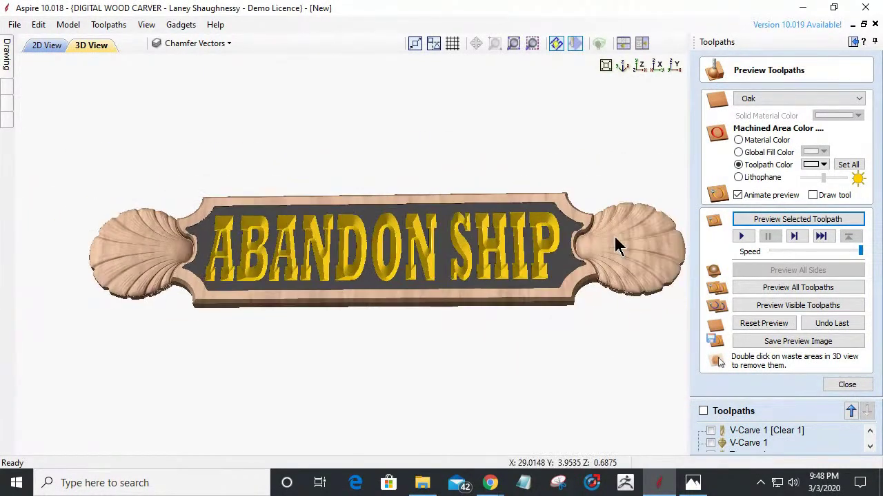
Step: Display the 3D Finish 3 toolpath, reopen the toolpath preview and color the Profile 6 chamfer gold
{"action": "left_click", "coordinate": [847, 385]}
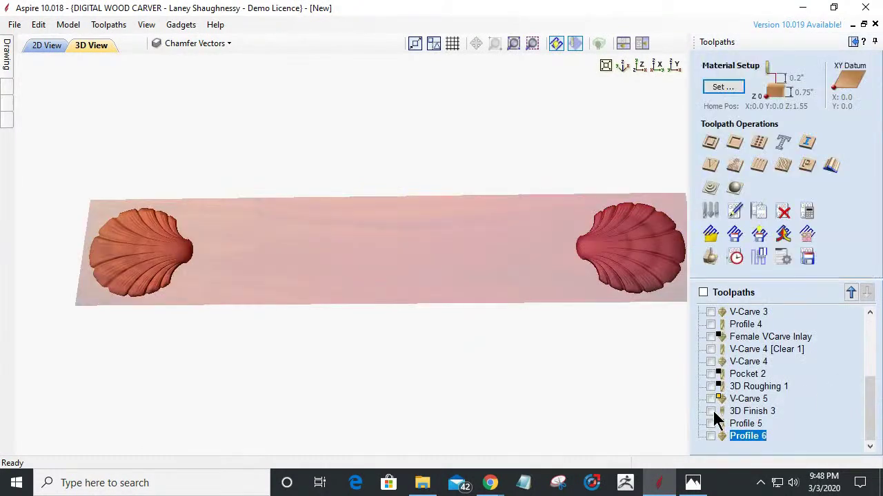
{"action": "left_click", "coordinate": [711, 410]}
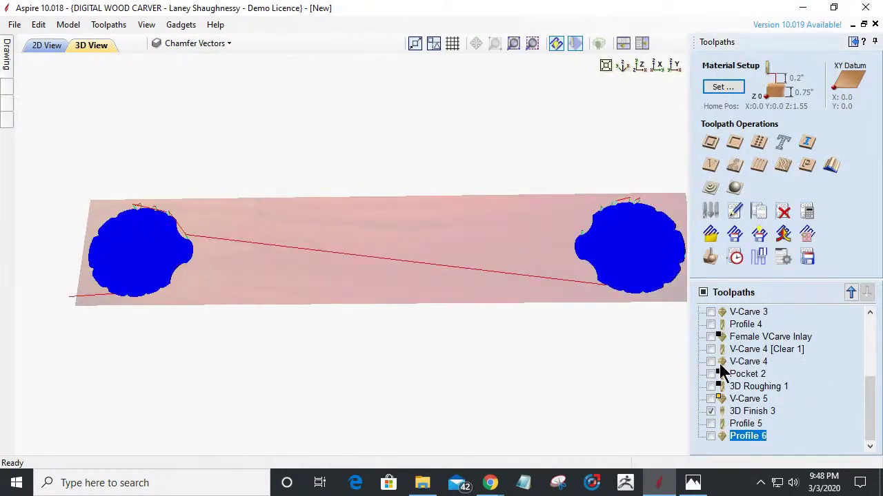
{"action": "left_click", "coordinate": [710, 258]}
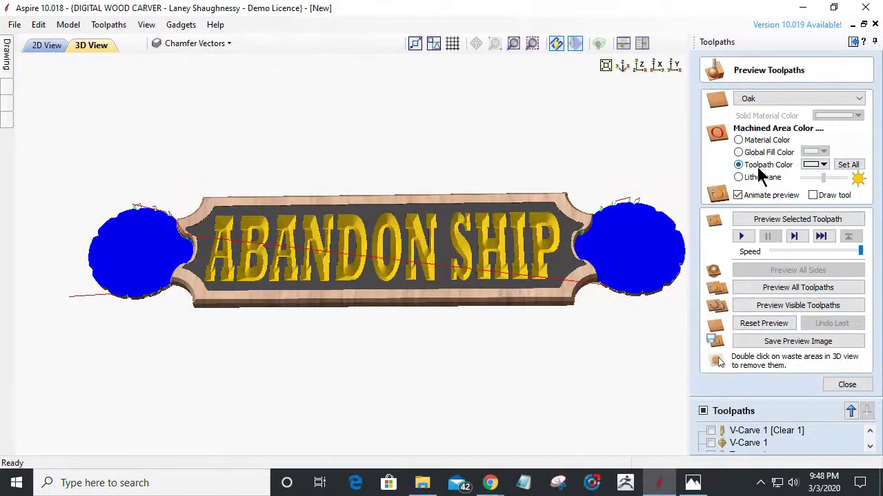
{"action": "left_click", "coordinate": [812, 168]}
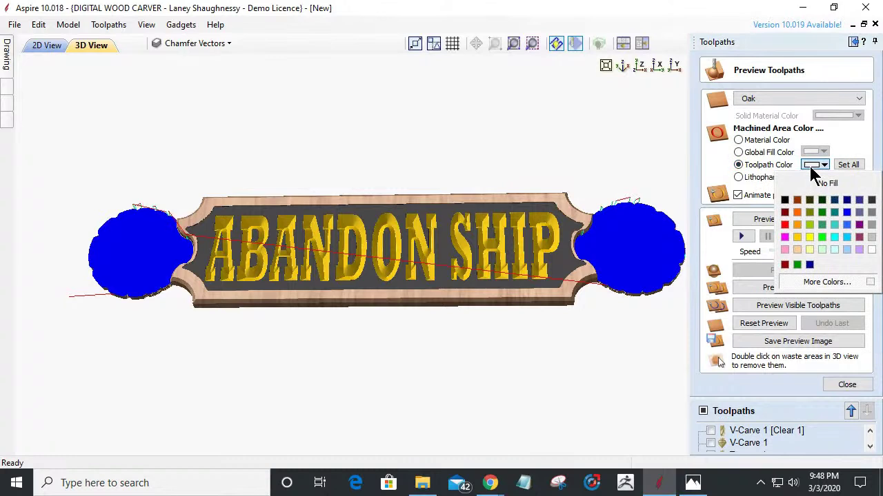
{"action": "left_click", "coordinate": [797, 235]}
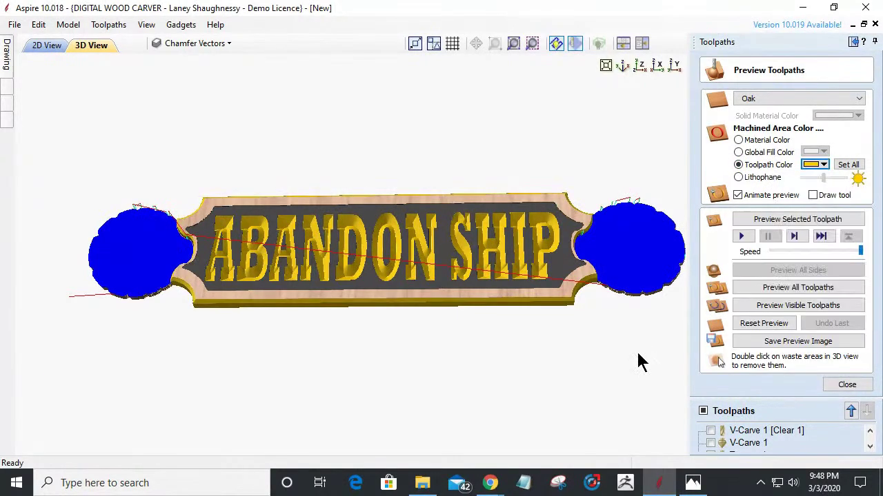
Step: Hide the 3D Finish 3 toolpath lines and set that toolpath's preview color to gold for both shells
{"action": "scroll", "coordinate": [709, 433], "scroll_direction": "down", "scroll_amount": 2}
{"action": "scroll", "coordinate": [710, 437], "scroll_direction": "down", "scroll_amount": 3}
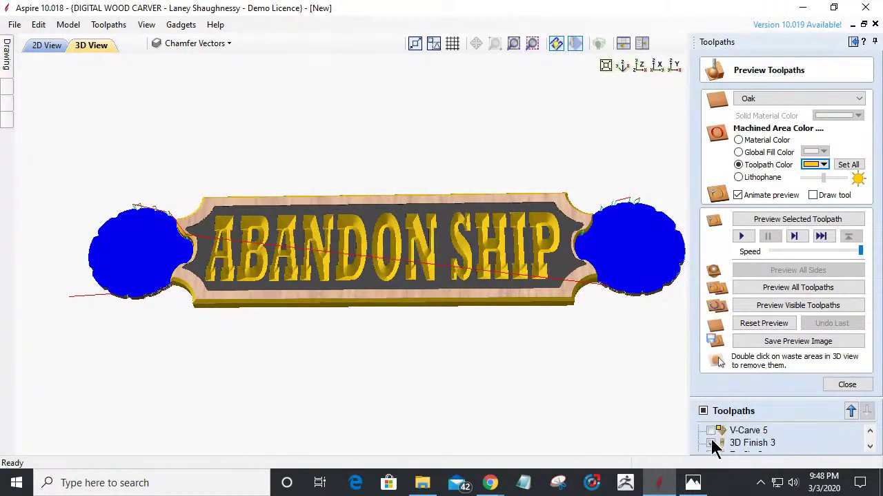
{"action": "left_click", "coordinate": [710, 442]}
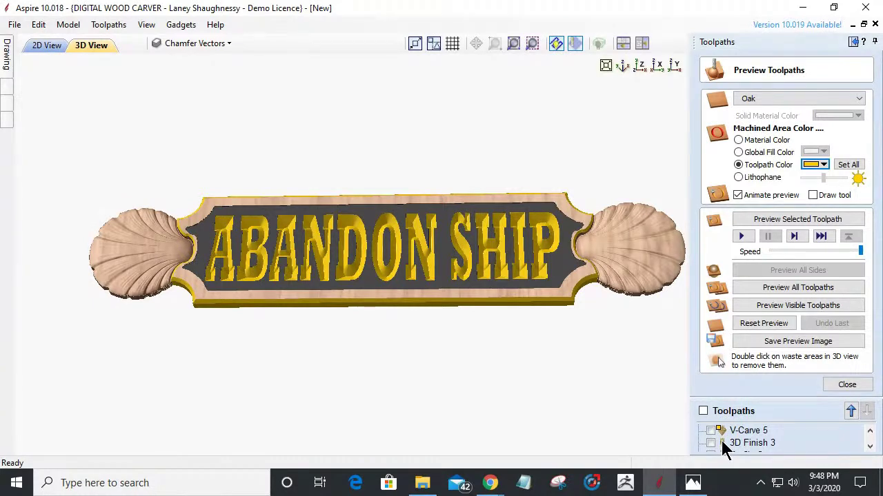
{"action": "scroll", "coordinate": [722, 440], "scroll_direction": "down", "scroll_amount": 2}
{"action": "scroll", "coordinate": [721, 441], "scroll_direction": "up", "scroll_amount": 2}
{"action": "left_click", "coordinate": [732, 443]}
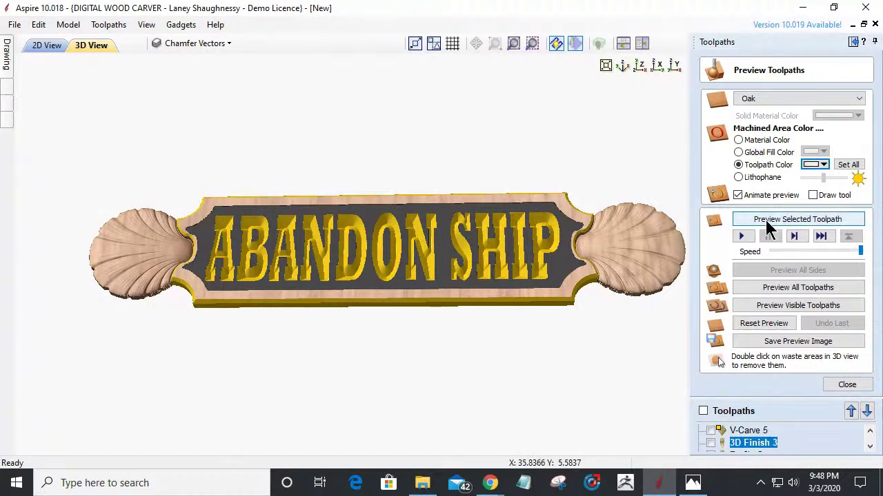
{"action": "left_click", "coordinate": [823, 165]}
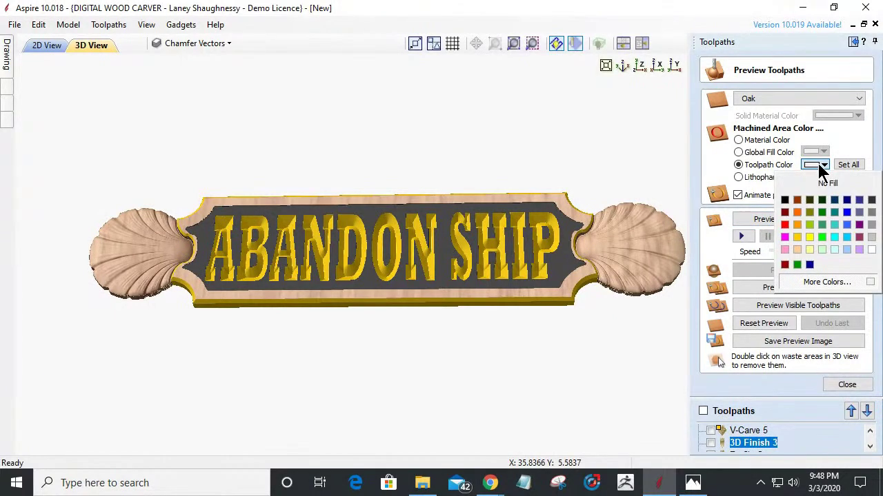
{"action": "left_click", "coordinate": [795, 237]}
{"action": "left_click_drag", "start_coordinate": [455, 364], "coordinate": [591, 323]}
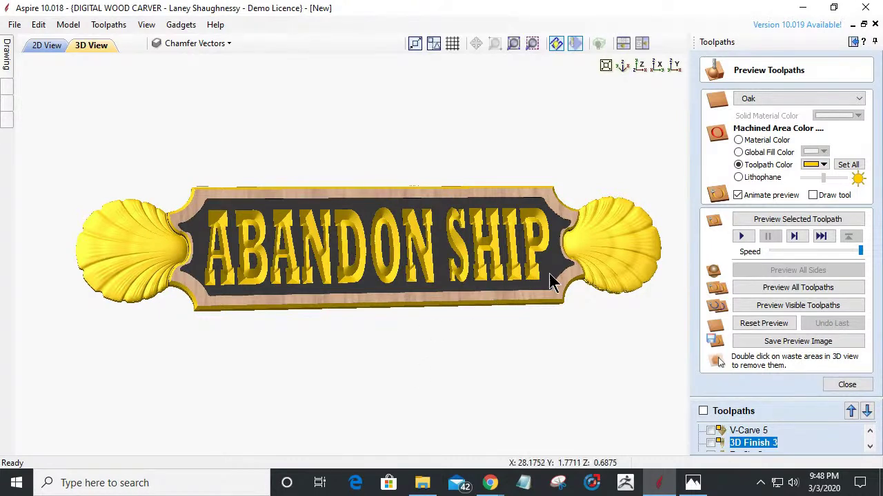
Step: Set the Pocket 2 toolpath's preview color to dark blue for the background behind the lettering
{"action": "scroll", "coordinate": [728, 442], "scroll_direction": "down", "scroll_amount": 2}
{"action": "scroll", "coordinate": [728, 441], "scroll_direction": "up", "scroll_amount": 1}
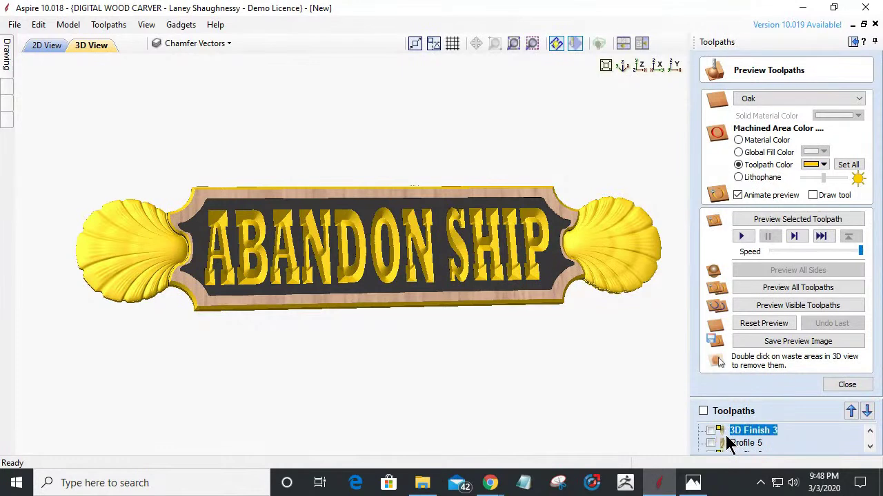
{"action": "scroll", "coordinate": [727, 445], "scroll_direction": "up", "scroll_amount": 2}
{"action": "scroll", "coordinate": [727, 445], "scroll_direction": "up", "scroll_amount": 1}
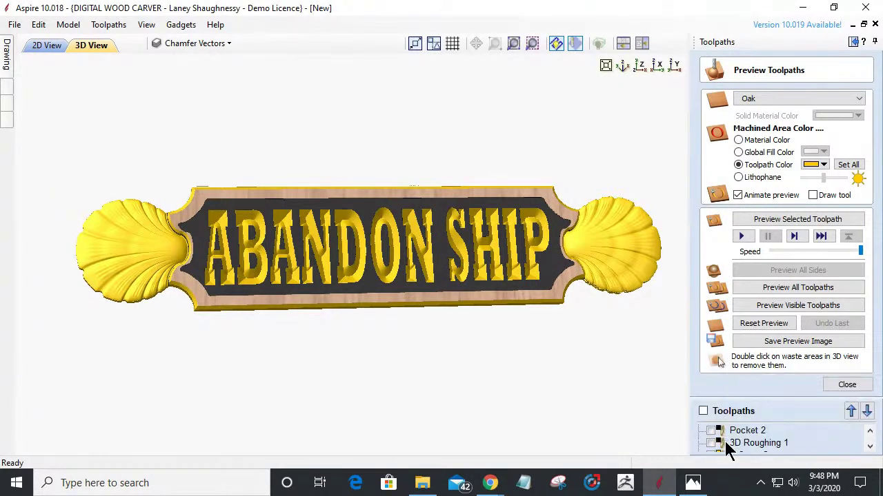
{"action": "left_click", "coordinate": [732, 430]}
{"action": "left_click", "coordinate": [823, 164]}
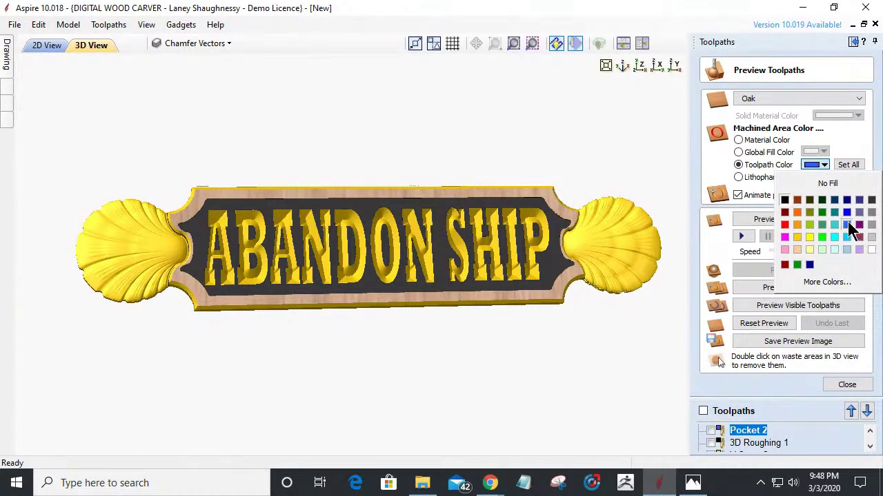
{"action": "left_click", "coordinate": [847, 225]}
{"action": "left_click", "coordinate": [824, 164]}
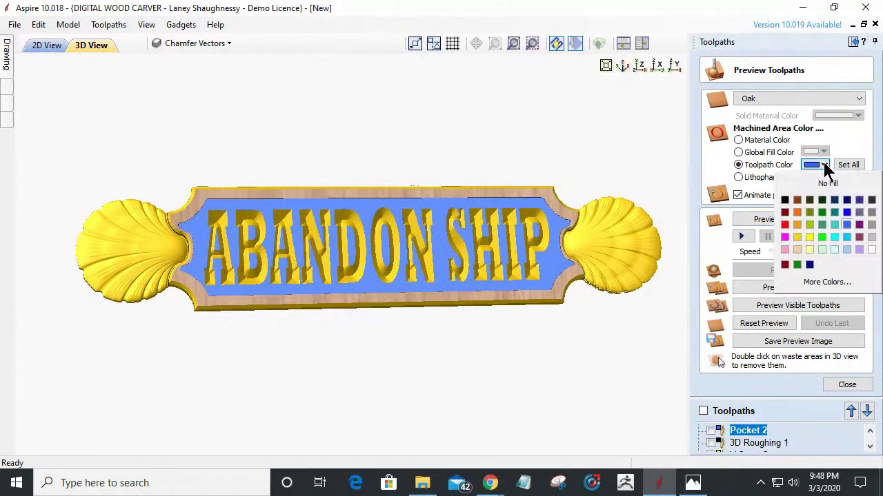
{"action": "left_click", "coordinate": [849, 211]}
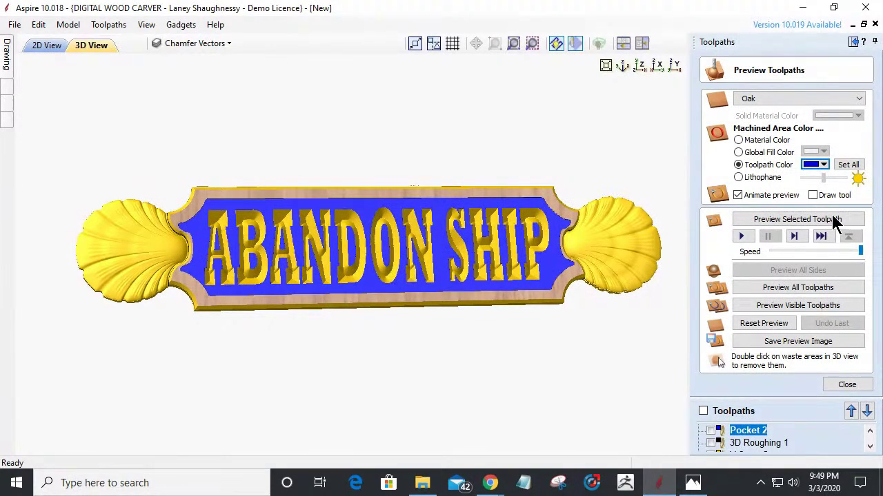
Step: Examine the recolored sign with its blue background and gold shells from different angles and closer up
{"action": "left_click_drag", "start_coordinate": [507, 296], "coordinate": [389, 303]}
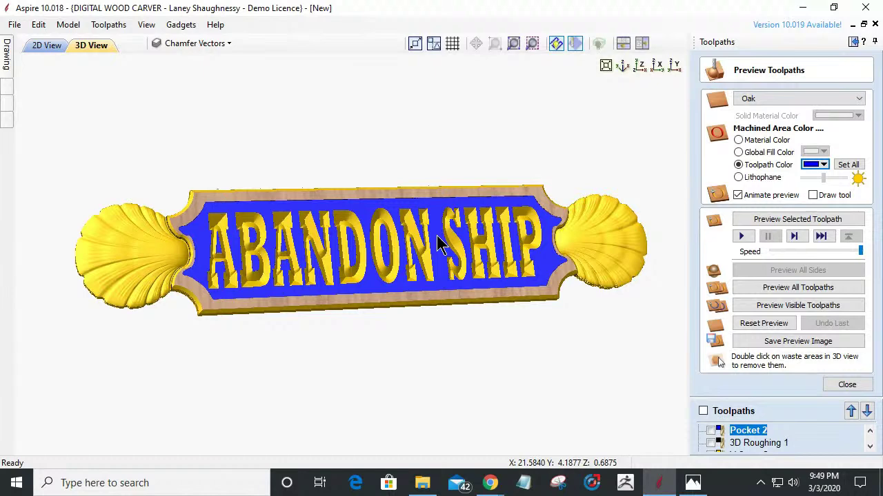
{"action": "left_click_drag", "start_coordinate": [358, 265], "coordinate": [379, 284]}
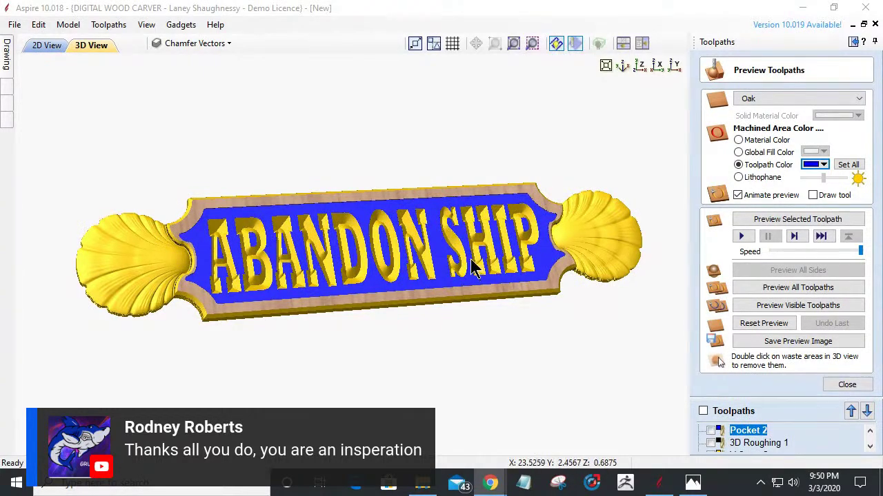
{"action": "scroll", "coordinate": [473, 265], "scroll_direction": "up", "scroll_amount": 2}
{"action": "left_click_drag", "start_coordinate": [471, 258], "coordinate": [459, 272]}
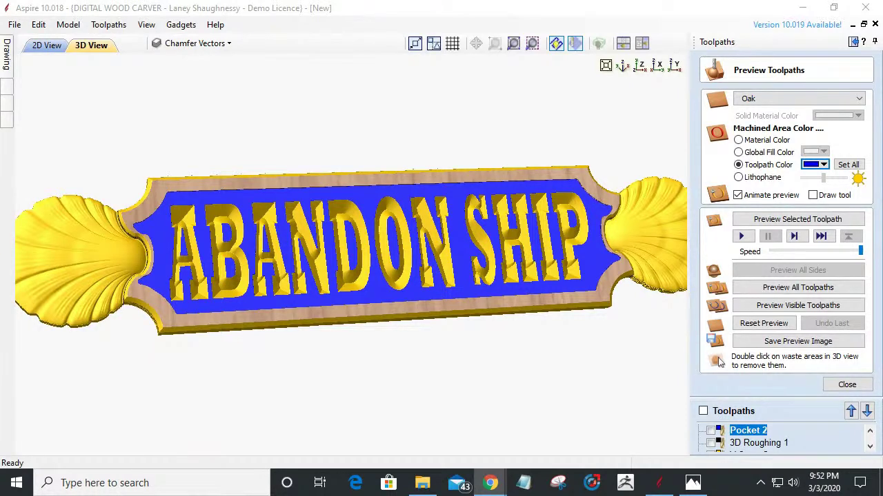
Step: Switch to Chrome, browse the deep pour epoxy image results and open the TotalBoat ThickSet clear casting epoxy image
{"action": "left_click_drag", "start_coordinate": [882, 110], "coordinate": [2, 1]}
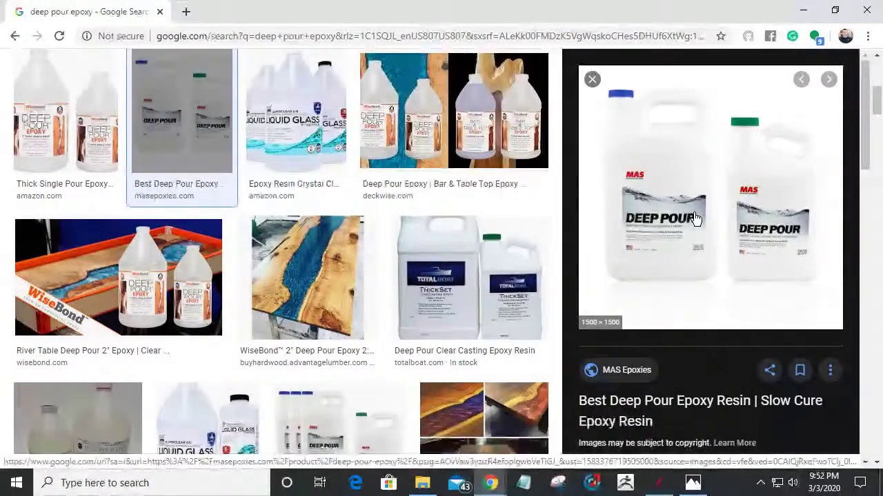
{"action": "left_click", "coordinate": [591, 80]}
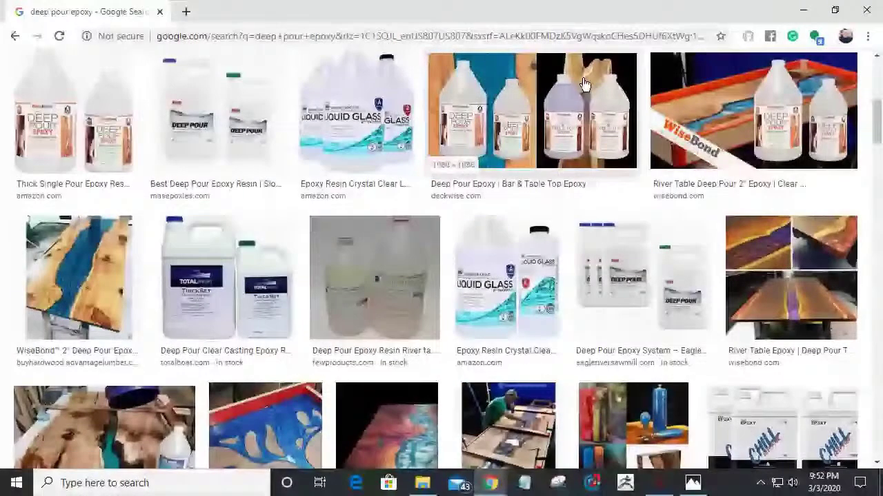
{"action": "scroll", "coordinate": [537, 297], "scroll_direction": "down", "scroll_amount": 2}
{"action": "scroll", "coordinate": [538, 297], "scroll_direction": "down", "scroll_amount": 2}
{"action": "scroll", "coordinate": [538, 297], "scroll_direction": "up", "scroll_amount": 10}
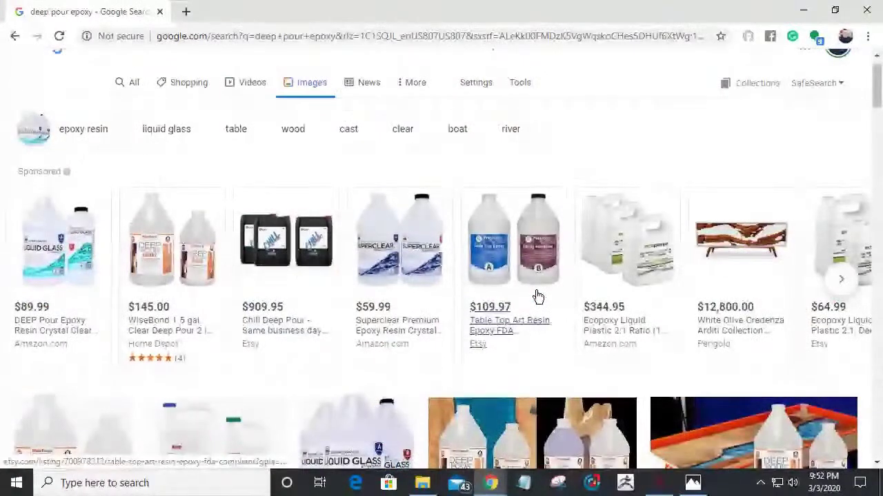
{"action": "scroll", "coordinate": [538, 296], "scroll_direction": "down", "scroll_amount": 2}
{"action": "scroll", "coordinate": [538, 297], "scroll_direction": "down", "scroll_amount": 2}
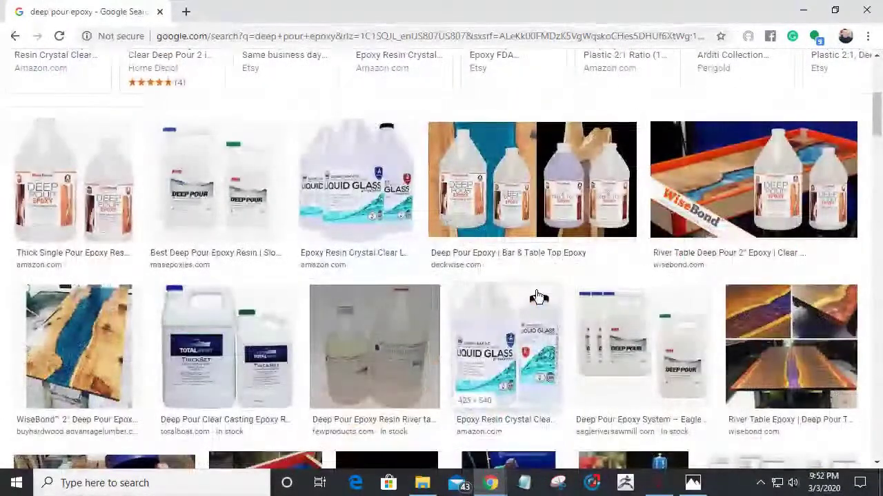
{"action": "left_click", "coordinate": [202, 364]}
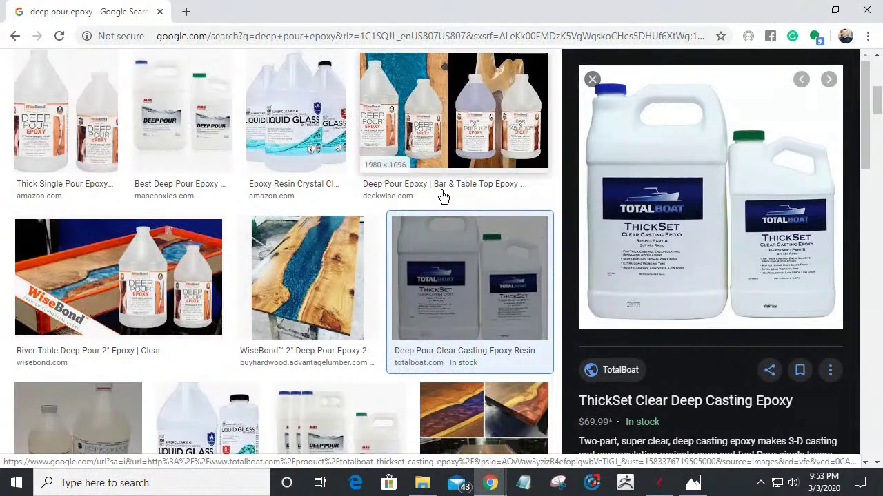
{"action": "scroll", "coordinate": [555, 271], "scroll_direction": "up", "scroll_amount": 3}
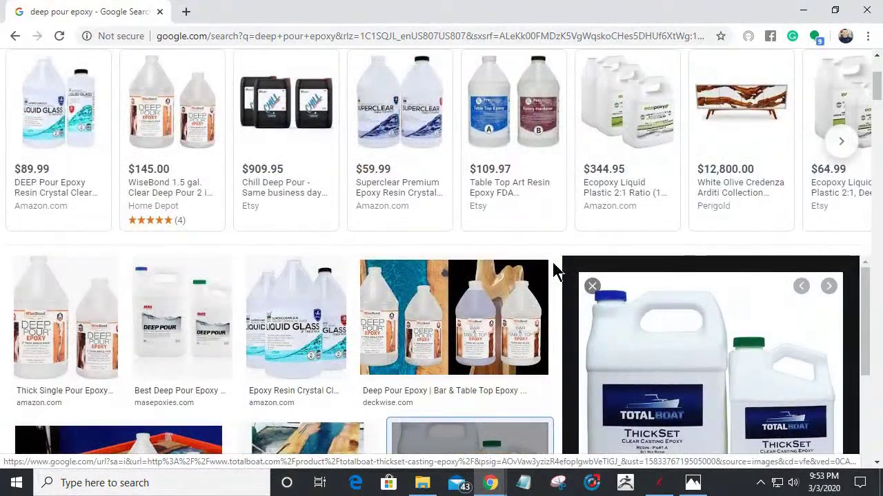
Step: Finish viewing the deep pour epoxy results and minimize the browser to return to the sign preview in Aspire
{"action": "scroll", "coordinate": [555, 271], "scroll_direction": "up", "scroll_amount": 2}
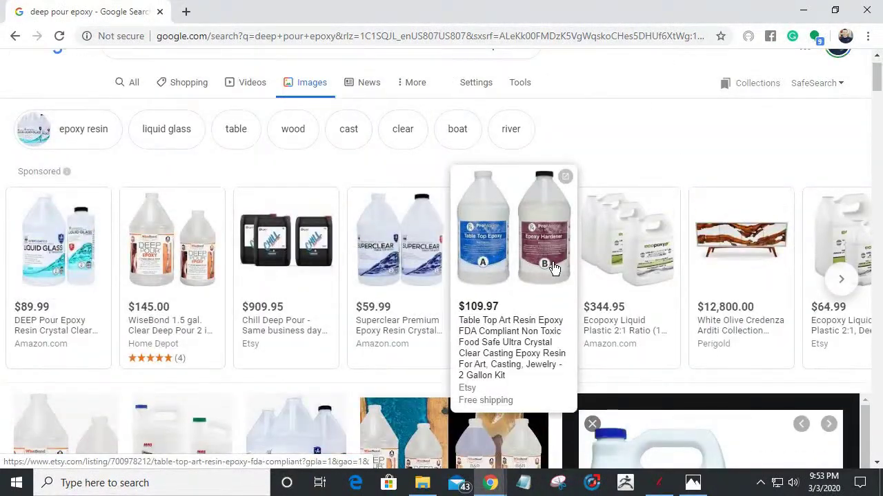
{"action": "left_click", "coordinate": [805, 12]}
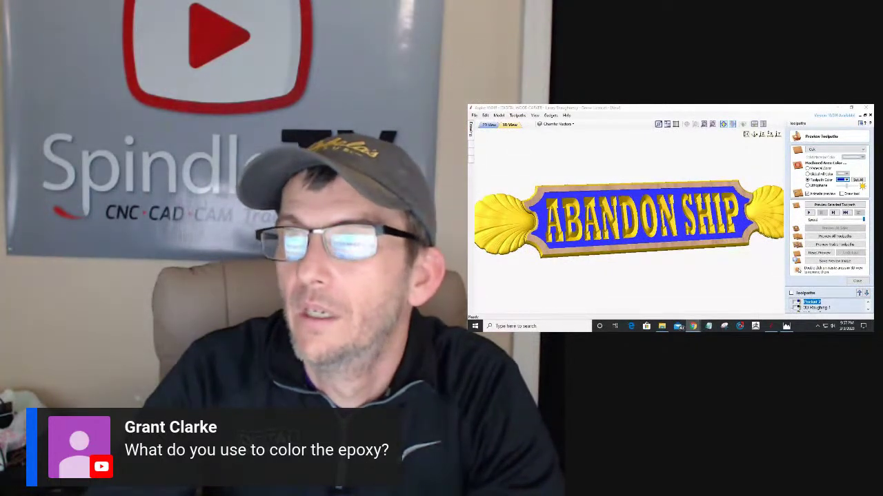
Step: Bring the Chrome window with the ecopoxy pigment image results into view, maximize it and look through the pigment products
{"action": "left_click_drag", "start_coordinate": [872, 172], "coordinate": [750, 169]}
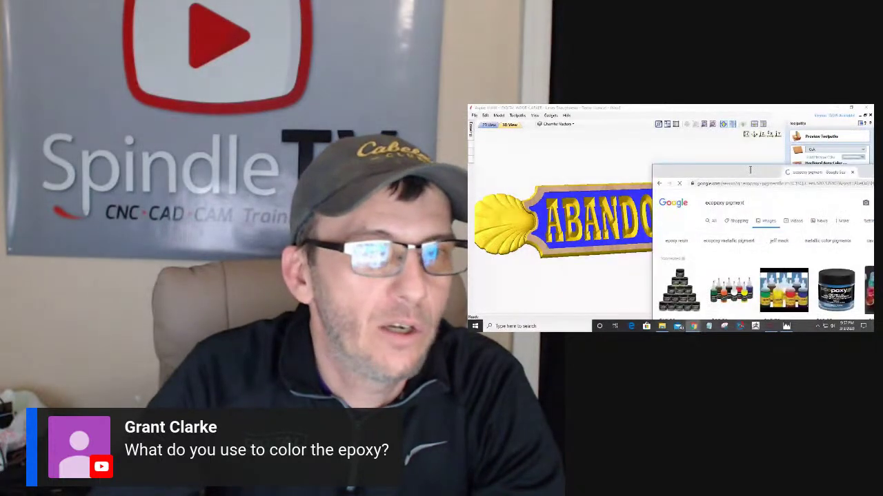
{"action": "double_click", "coordinate": [750, 170]}
{"action": "scroll", "coordinate": [667, 226], "scroll_direction": "down", "scroll_amount": 1}
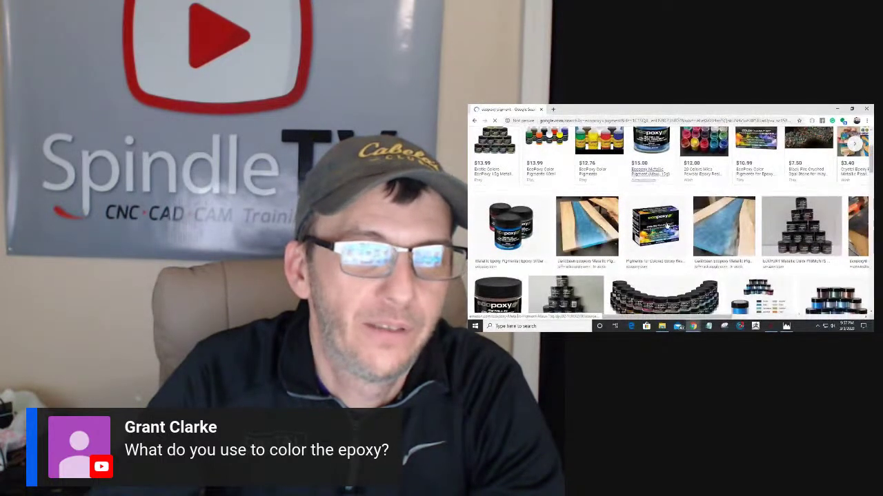
{"action": "scroll", "coordinate": [805, 225], "scroll_direction": "down", "scroll_amount": 2}
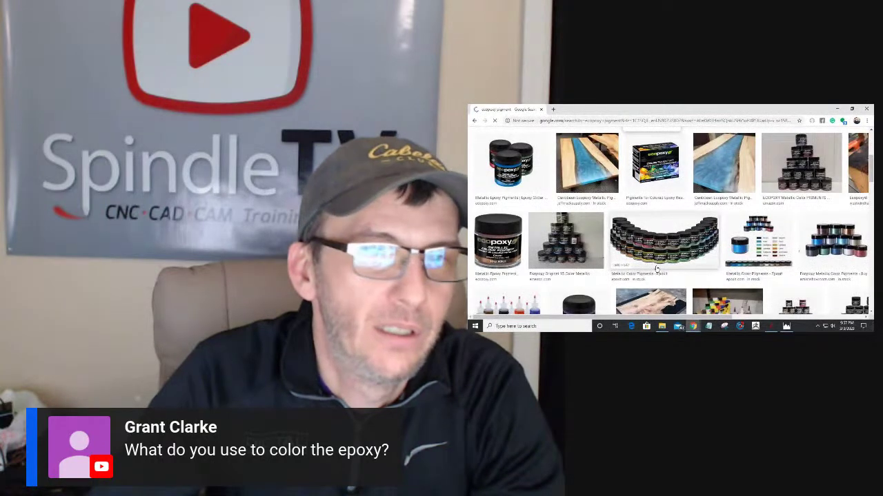
{"action": "scroll", "coordinate": [656, 269], "scroll_direction": "up", "scroll_amount": 5}
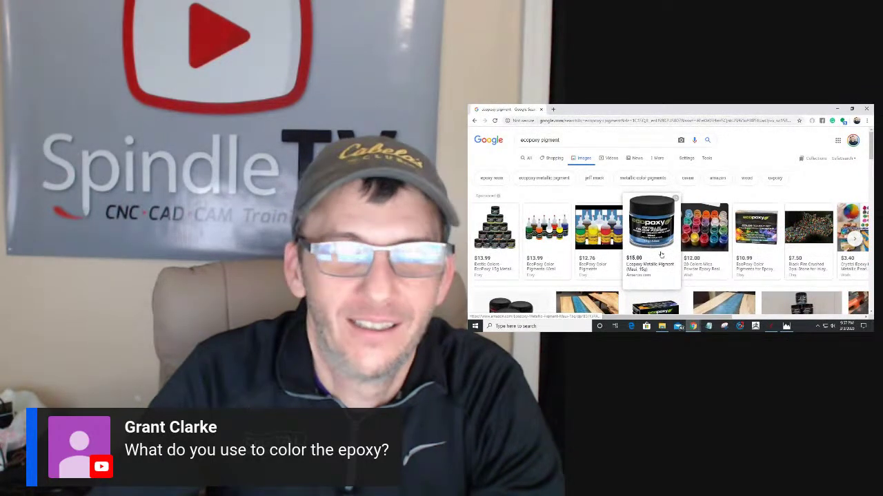
{"action": "scroll", "coordinate": [660, 255], "scroll_direction": "down", "scroll_amount": 10}
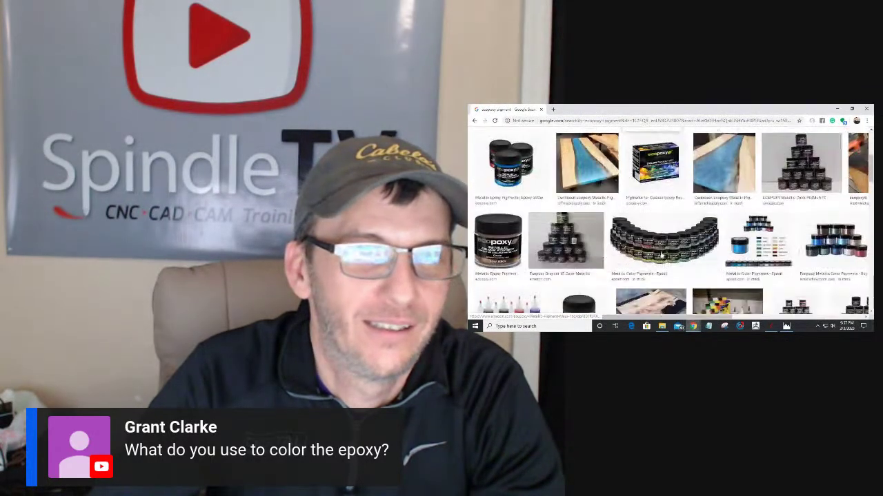
{"action": "scroll", "coordinate": [660, 254], "scroll_direction": "down", "scroll_amount": 1}
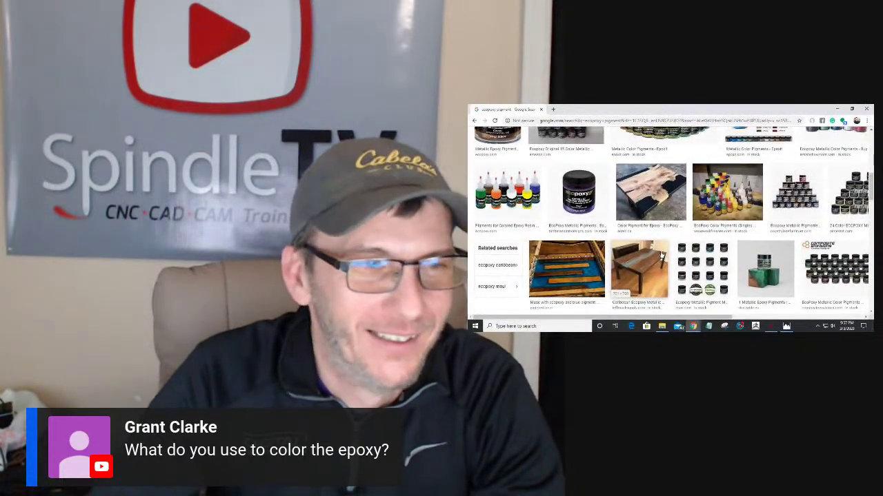
{"action": "scroll", "coordinate": [661, 254], "scroll_direction": "up", "scroll_amount": 10}
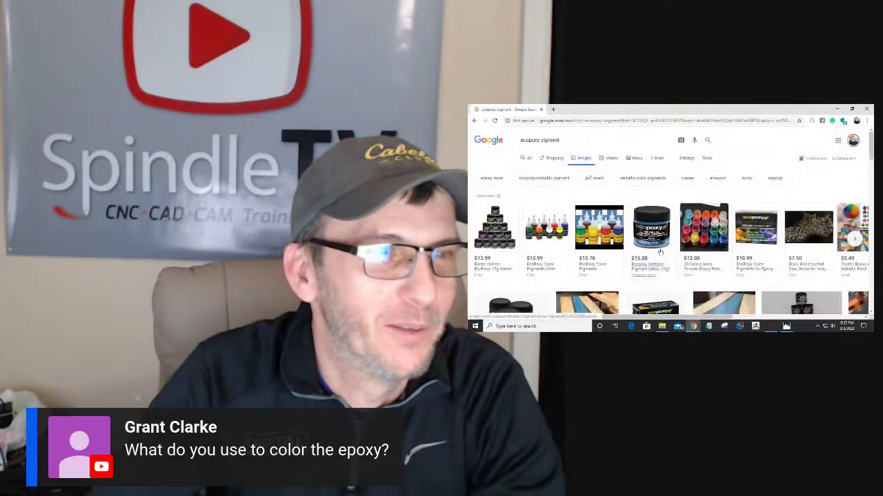
{"action": "mouse_move", "coordinate": [660, 255]}
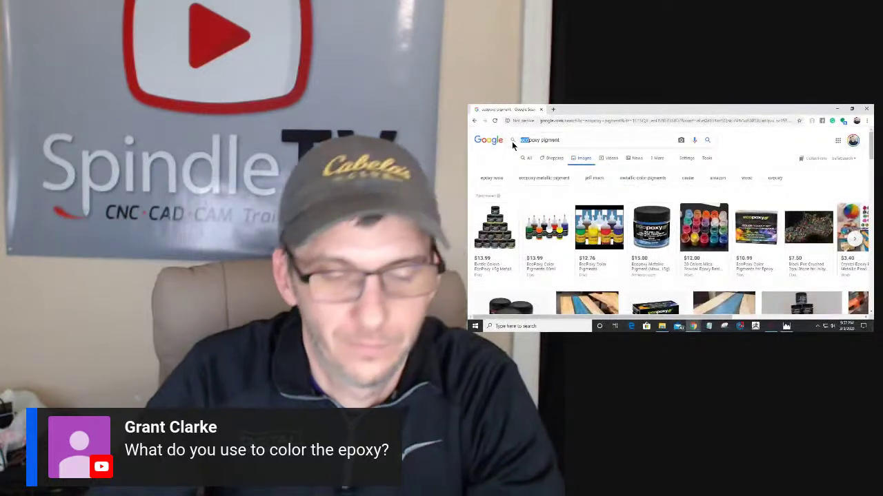
Step: Change the image search to epoxy pigment, look through the pigment products and close the browser
{"action": "left_click", "coordinate": [512, 141]}
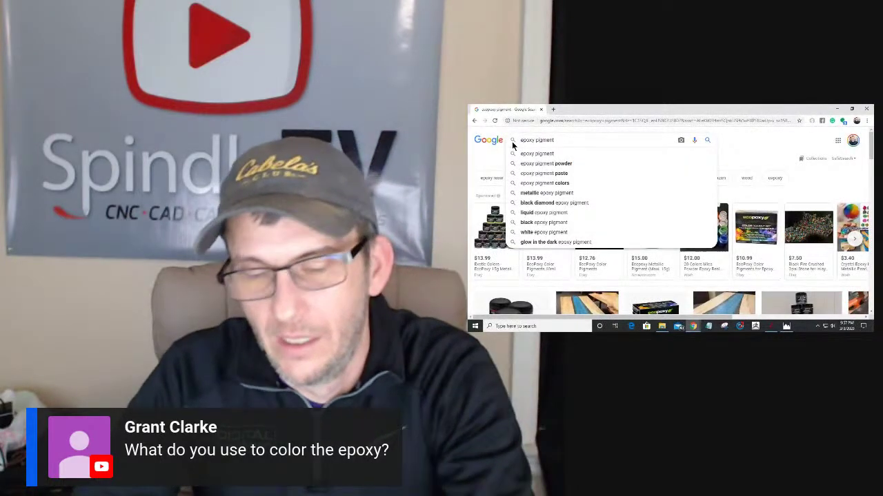
{"action": "key", "text": "Return"}
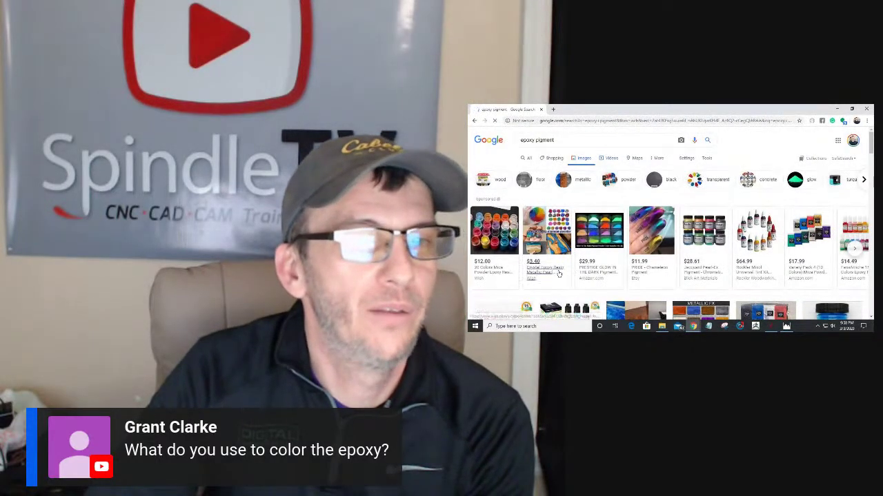
{"action": "scroll", "coordinate": [675, 265], "scroll_direction": "down", "scroll_amount": 1}
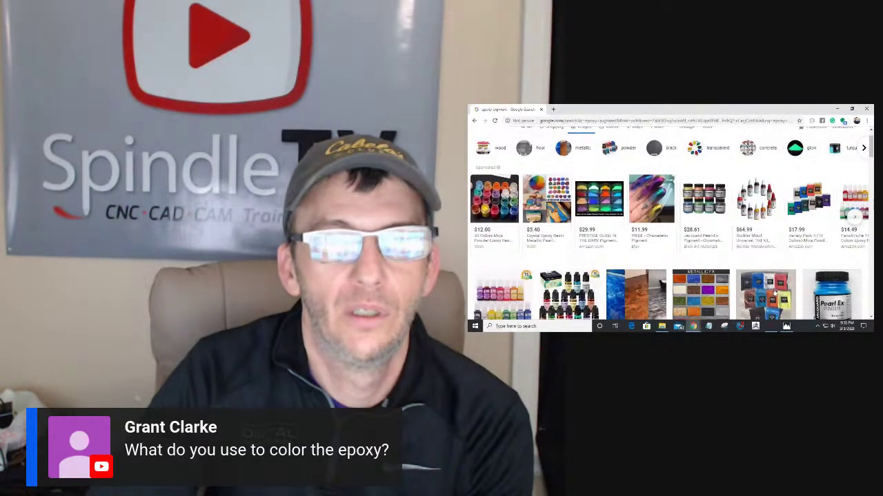
{"action": "scroll", "coordinate": [776, 294], "scroll_direction": "down", "scroll_amount": 1}
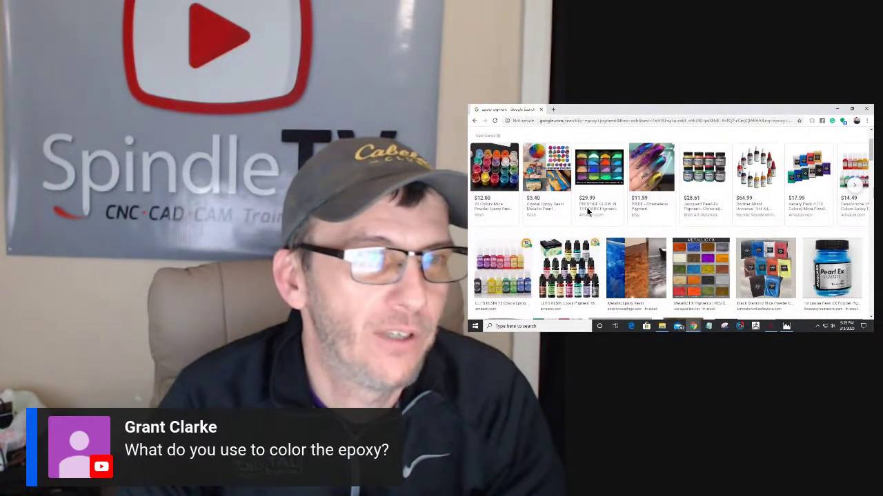
{"action": "mouse_move", "coordinate": [603, 213]}
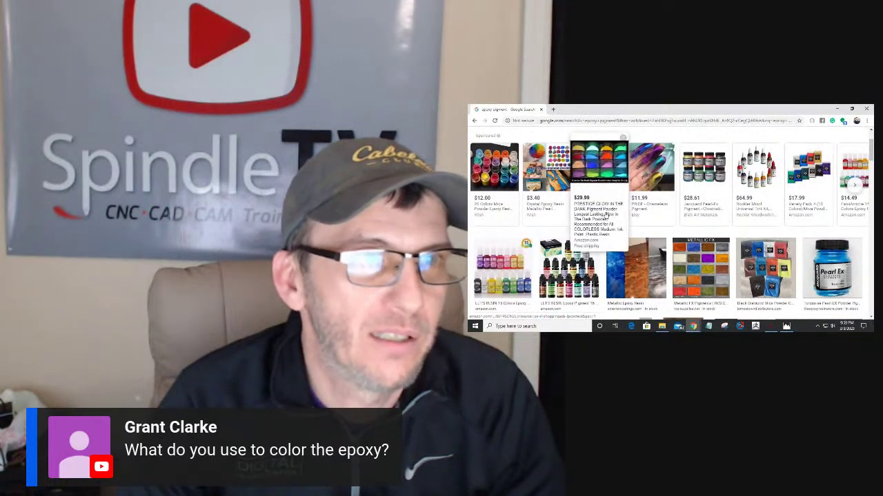
{"action": "mouse_move", "coordinate": [652, 208]}
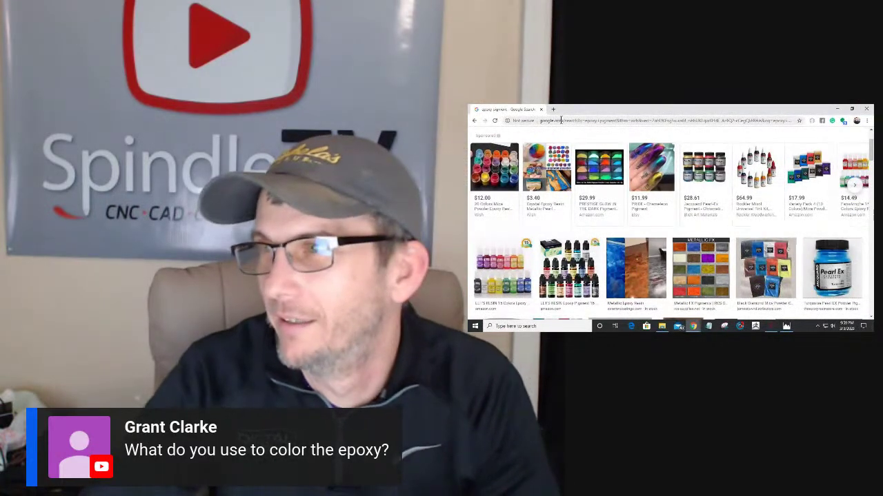
{"action": "left_click", "coordinate": [867, 111]}
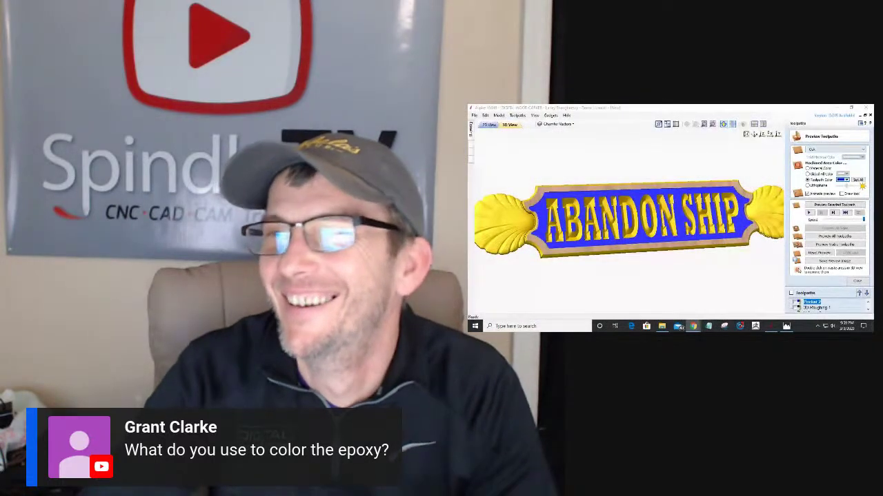